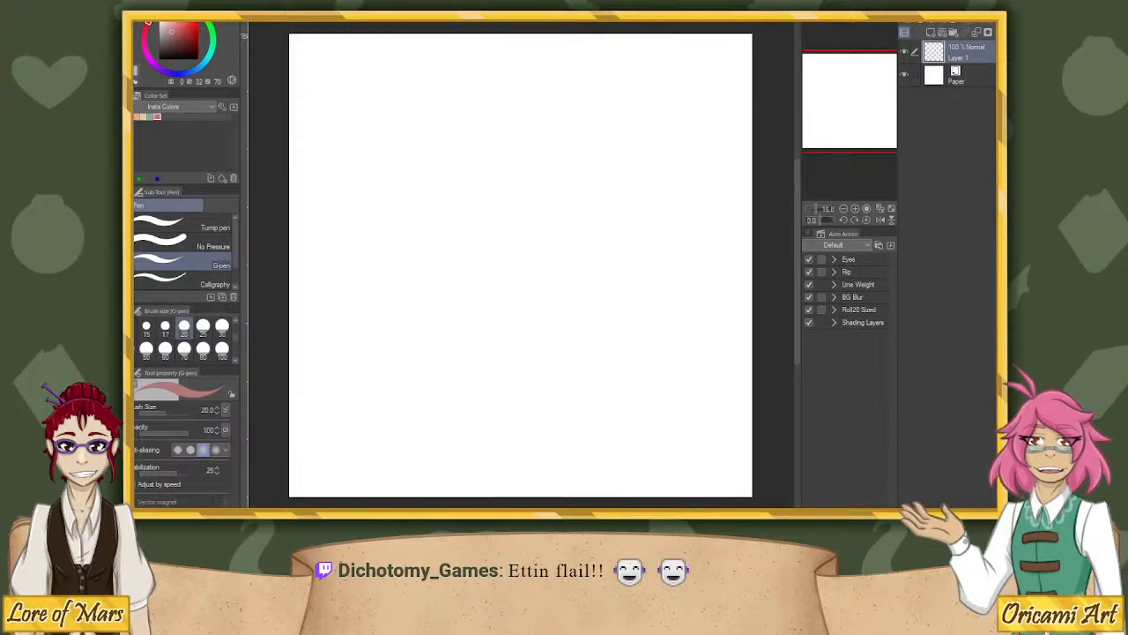
Paste the two-headed giant reference image above the Paper layer and fit it into the canvas's upper left quarter.
click(972, 80)
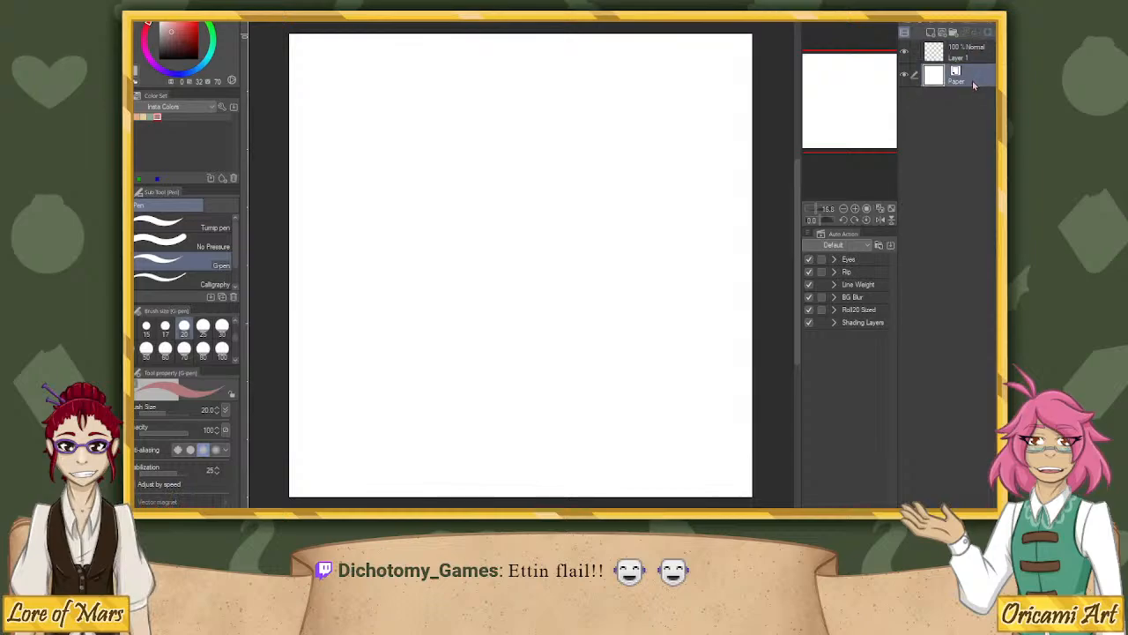
key(ctrl+v)
key(ctrl+t)
drag(374, 129, 533, 281)
click(372, 299)
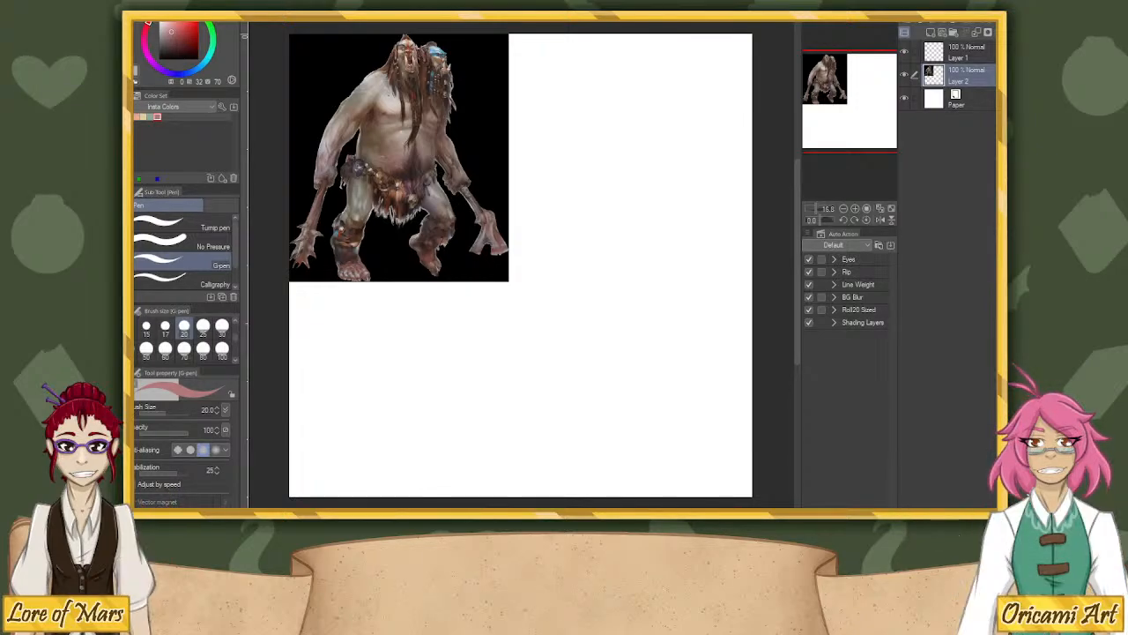
On a new layer, draw a small teal circle and a small red circle side by side with the Sketch Pencil at size 50.
click(930, 32)
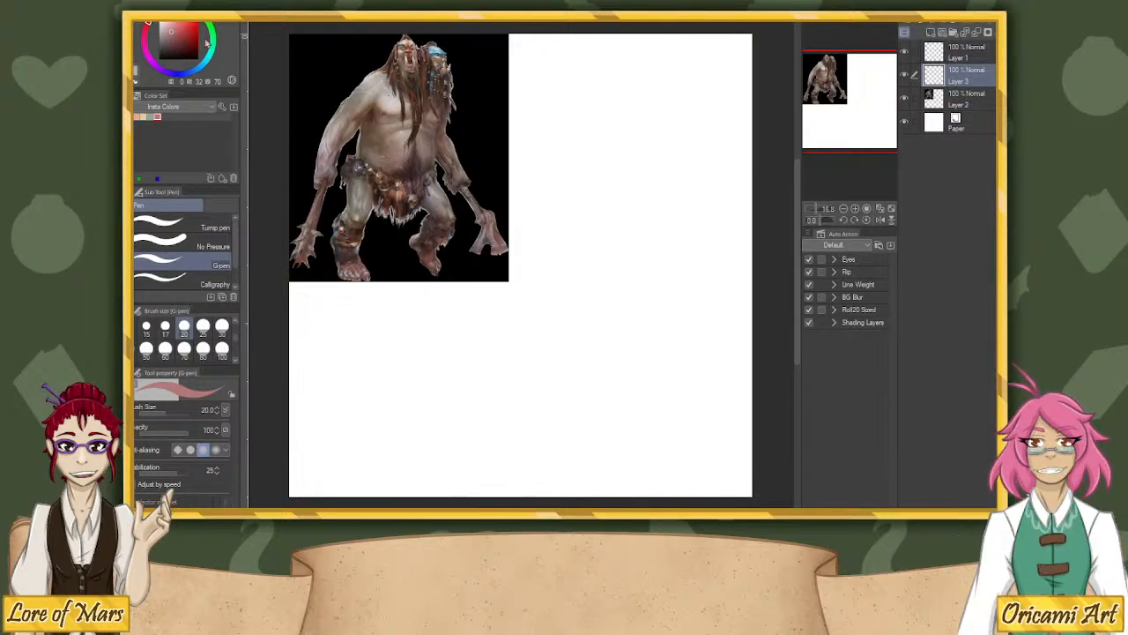
click(199, 28)
key(p)
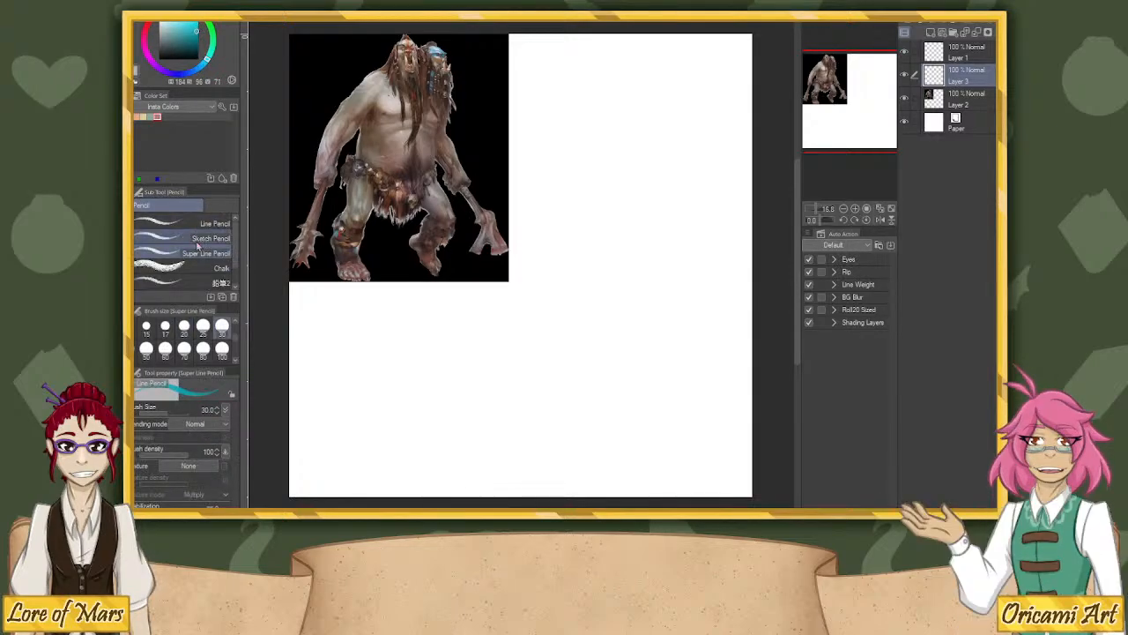
click(146, 348)
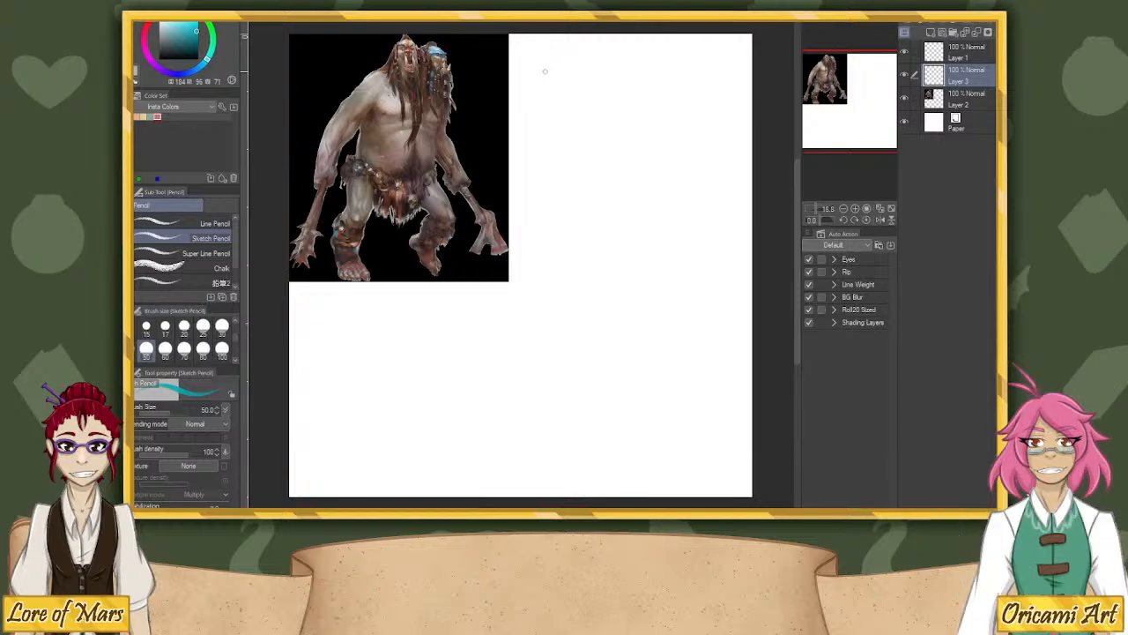
mouse_move(567, 63)
mouse_down()
mouse_move(555, 73)
mouse_move(586, 76)
mouse_move(598, 63)
mouse_up()
click(148, 25)
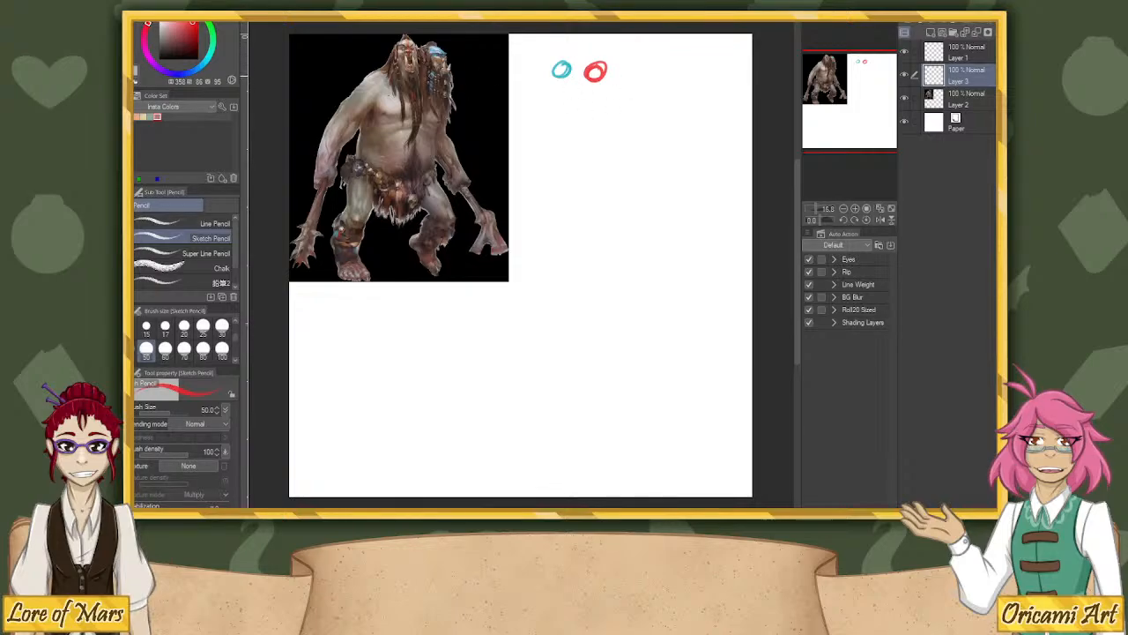
Draw a narrow, near-vertical red handle shape below the two circles, discarding the trial stroke over the giant.
drag(432, 60, 434, 112)
key(ctrl+z)
drag(580, 107, 586, 160)
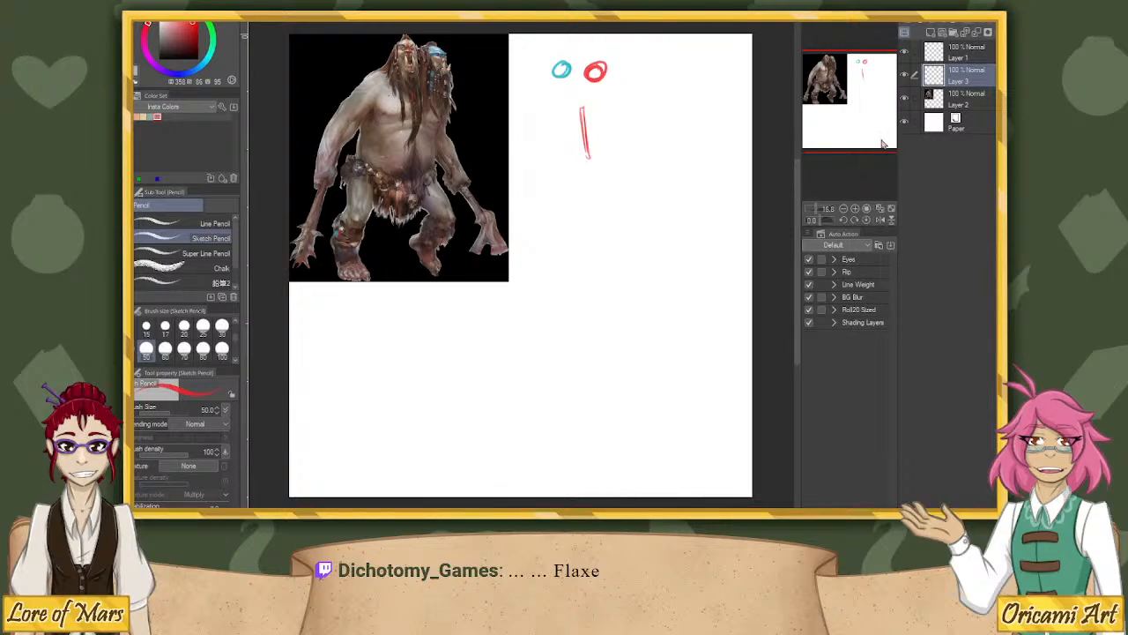
Paste the flail reference image, scale it to 244%, and place it directly below the giant.
key(ctrl+v)
key(ctrl+t)
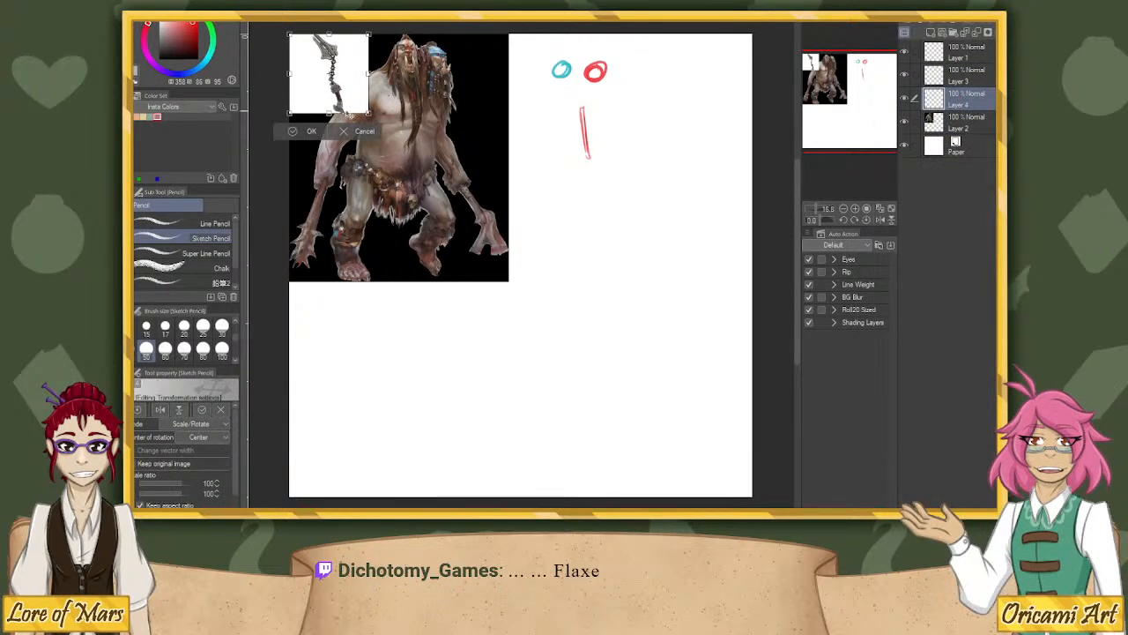
drag(368, 113, 429, 371)
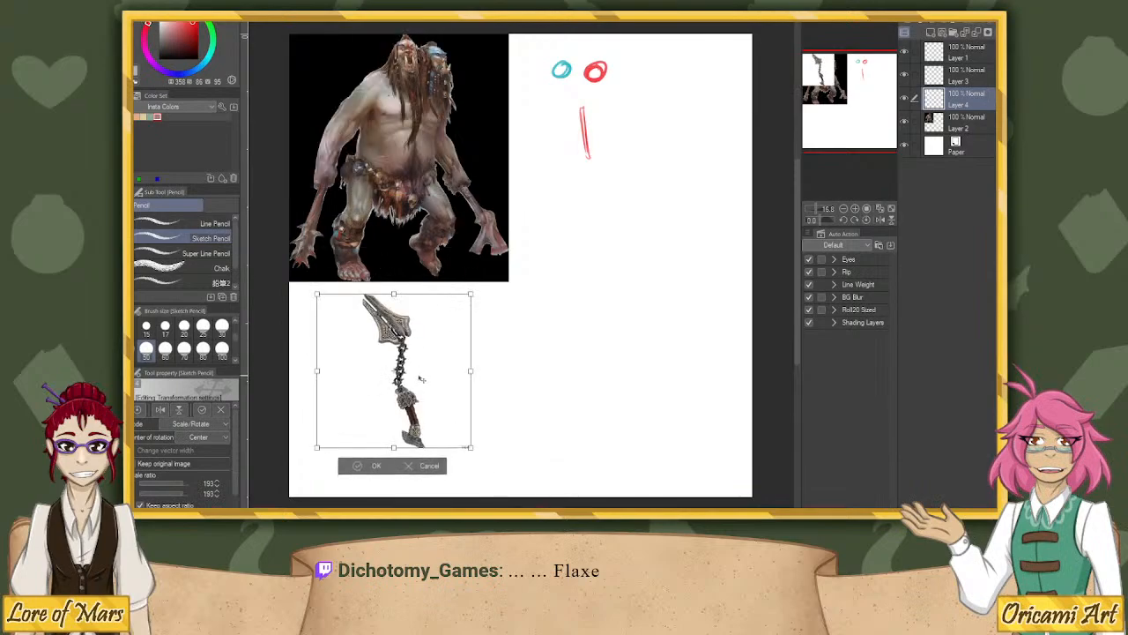
drag(474, 304, 446, 323)
drag(406, 284, 426, 319)
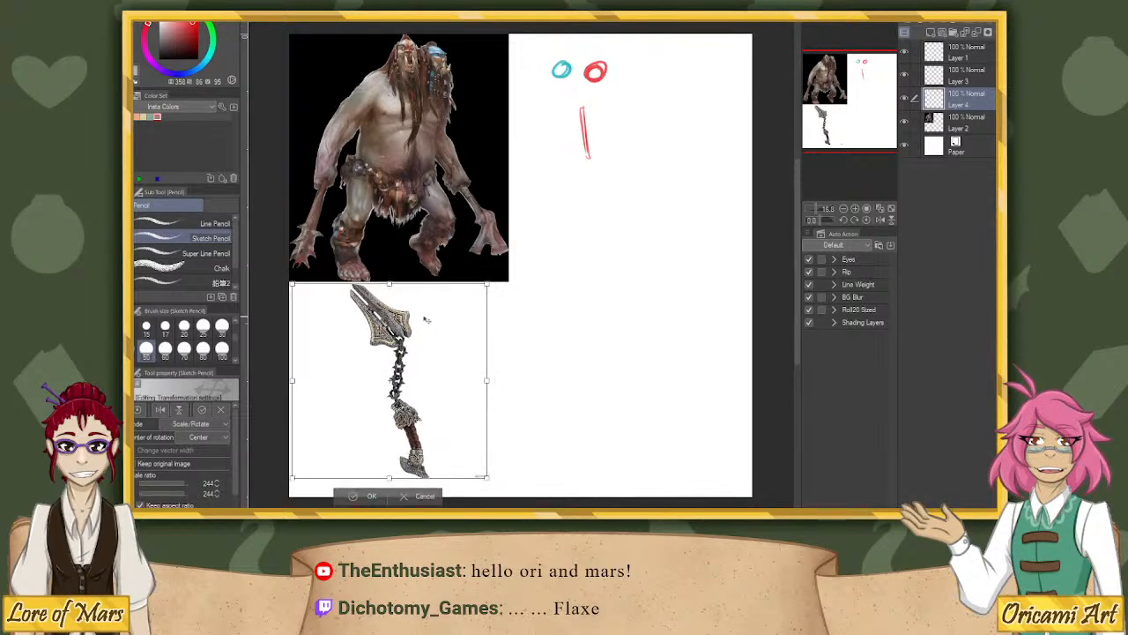
key(Return)
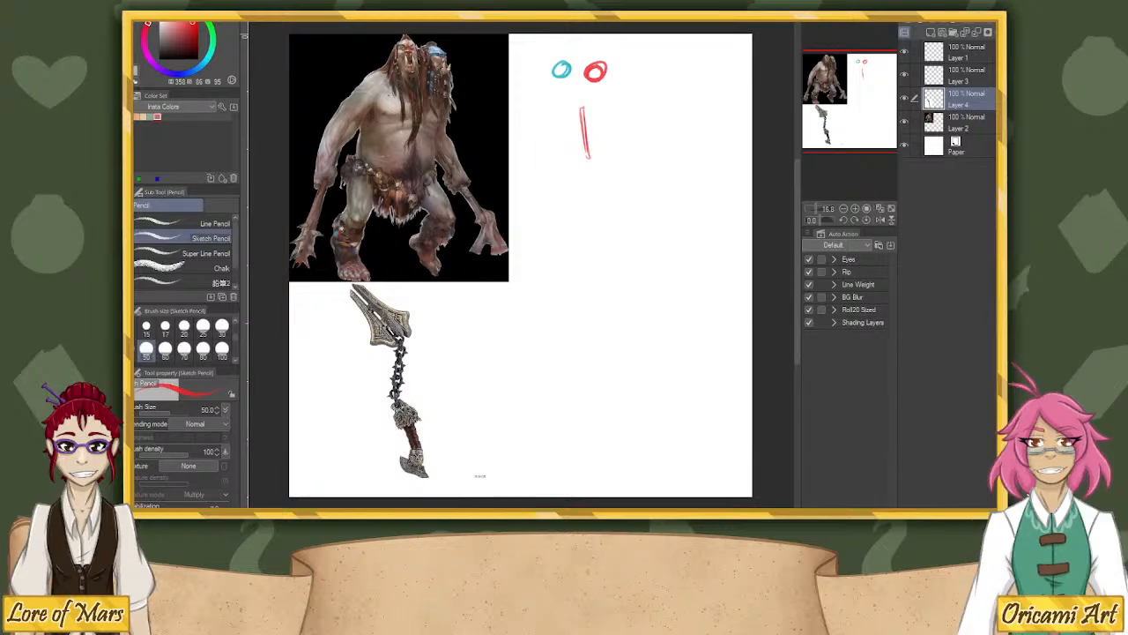
Group Layers 3, 4 and 2 in a new folder and lower the folder's opacity to 54%.
click(975, 77)
click(953, 33)
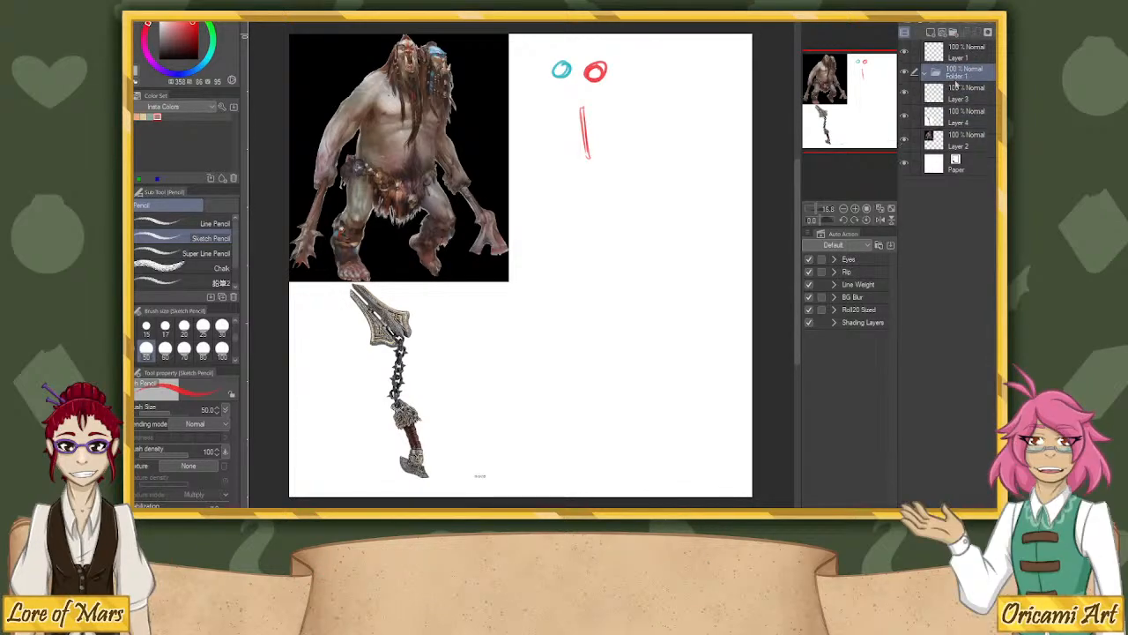
click(962, 94)
shift+click(962, 138)
drag(962, 114, 925, 75)
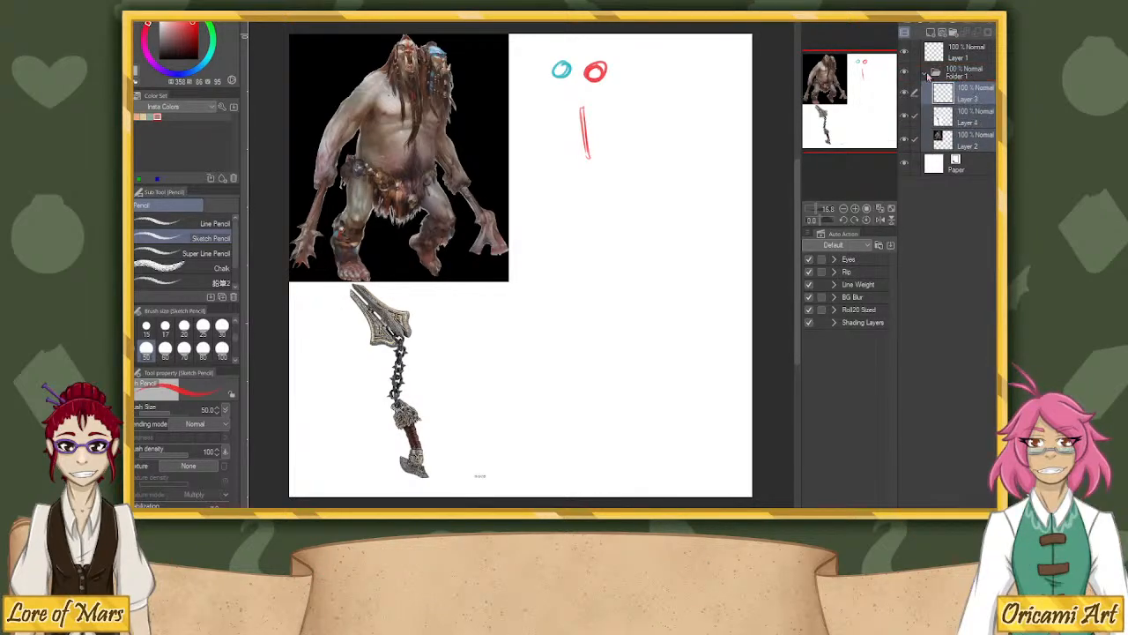
click(929, 73)
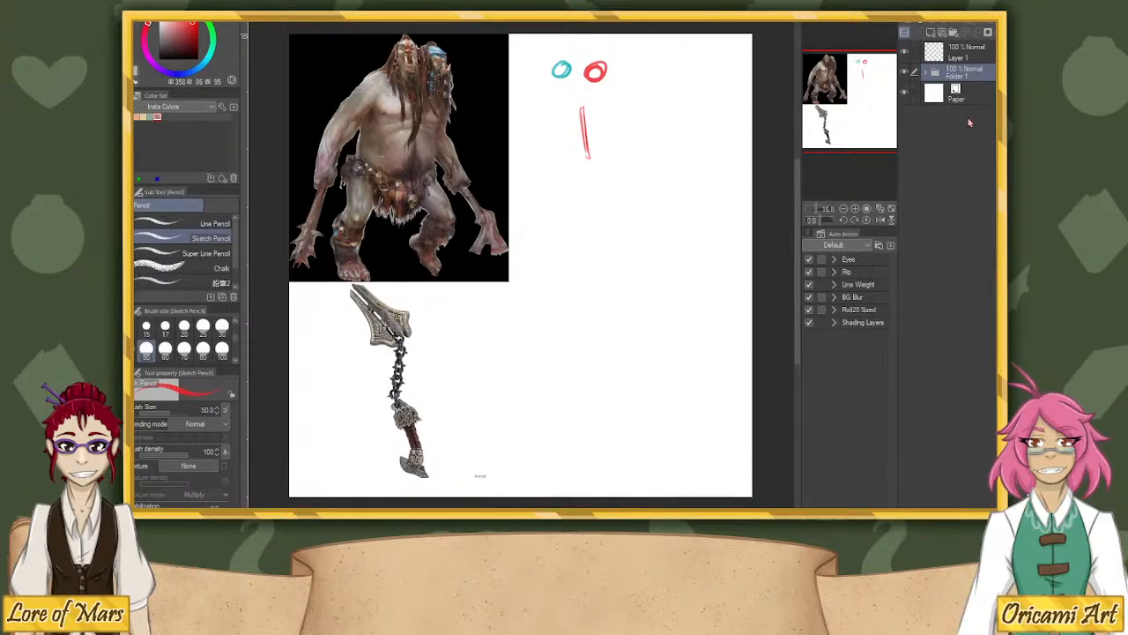
drag(976, 13, 962, 13)
Lay a symmetrical ruler diagonally toward the canvas's lower right corner on a new layer, and add an empty layer above it.
key(ctrl+shift+n)
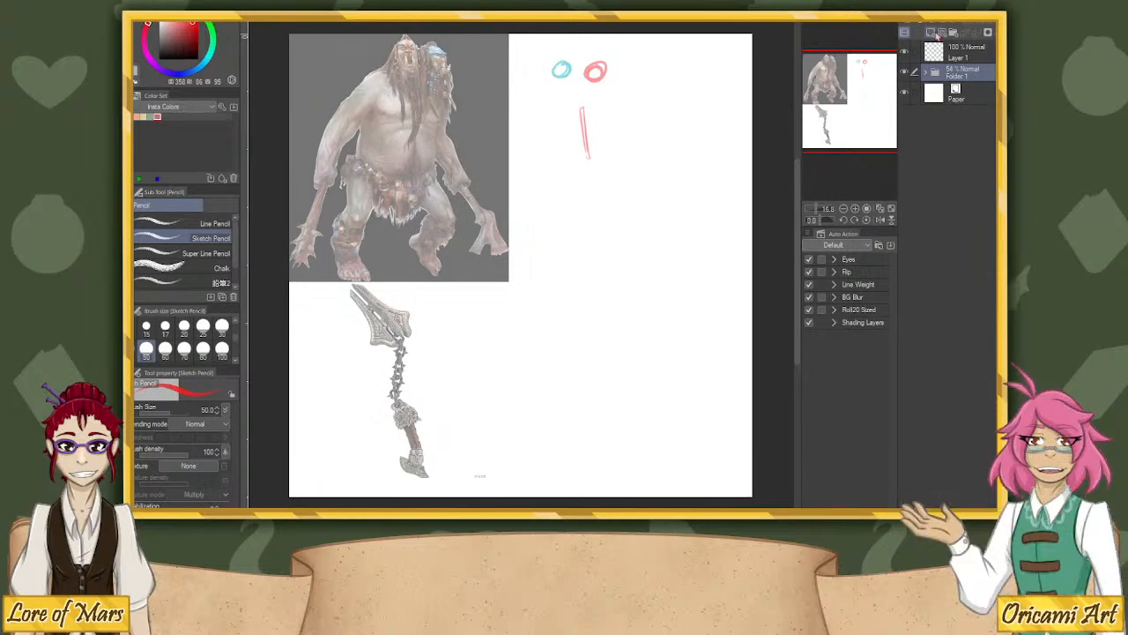
key(u)
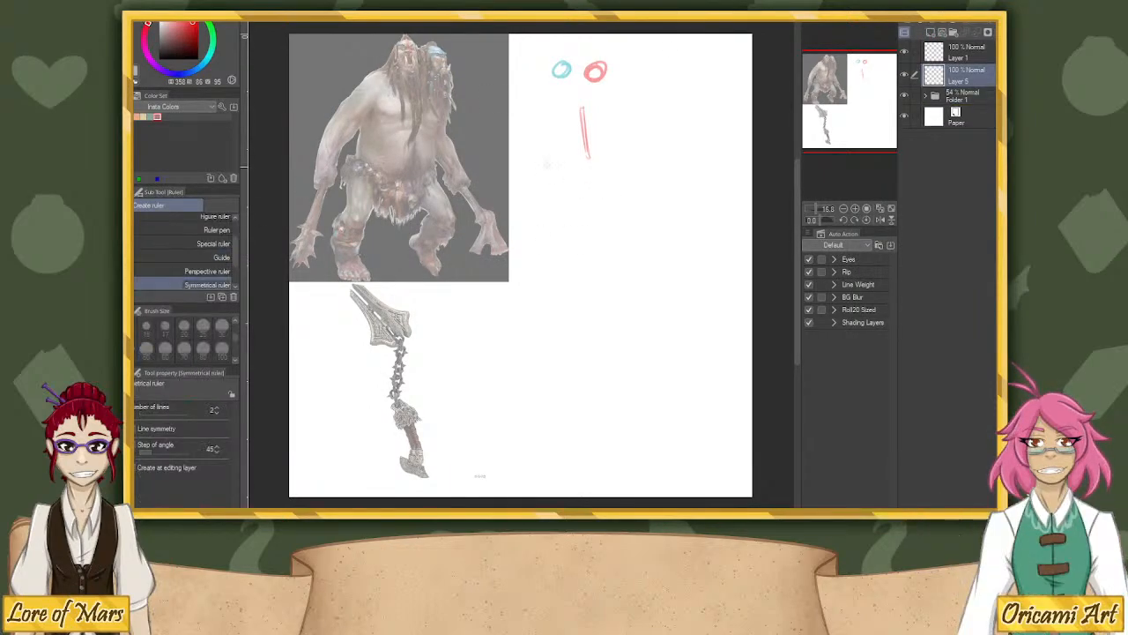
drag(509, 100, 730, 495)
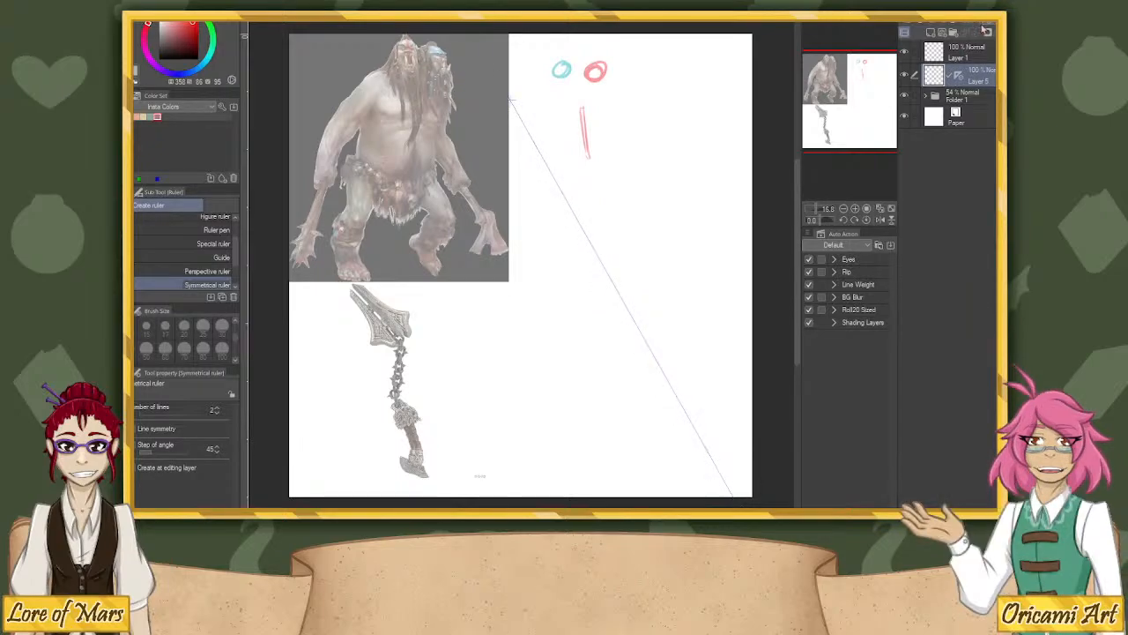
click(916, 57)
click(919, 59)
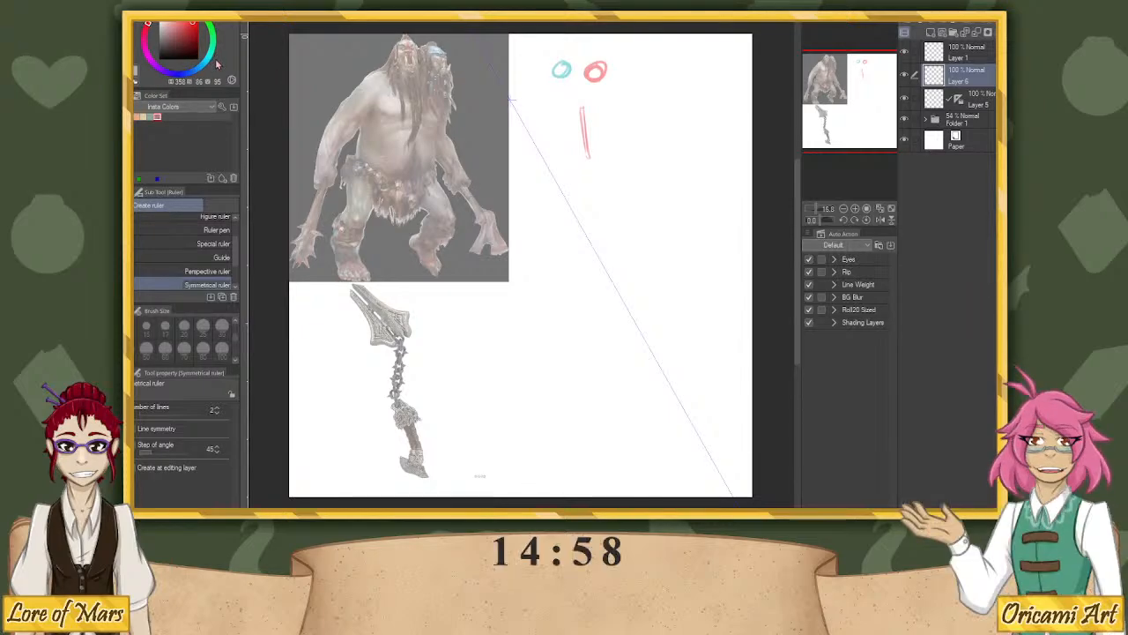
Sketch the weapon handle's upper edges in purple along the ruler line with the Sketch Pencil at size 50.
click(210, 56)
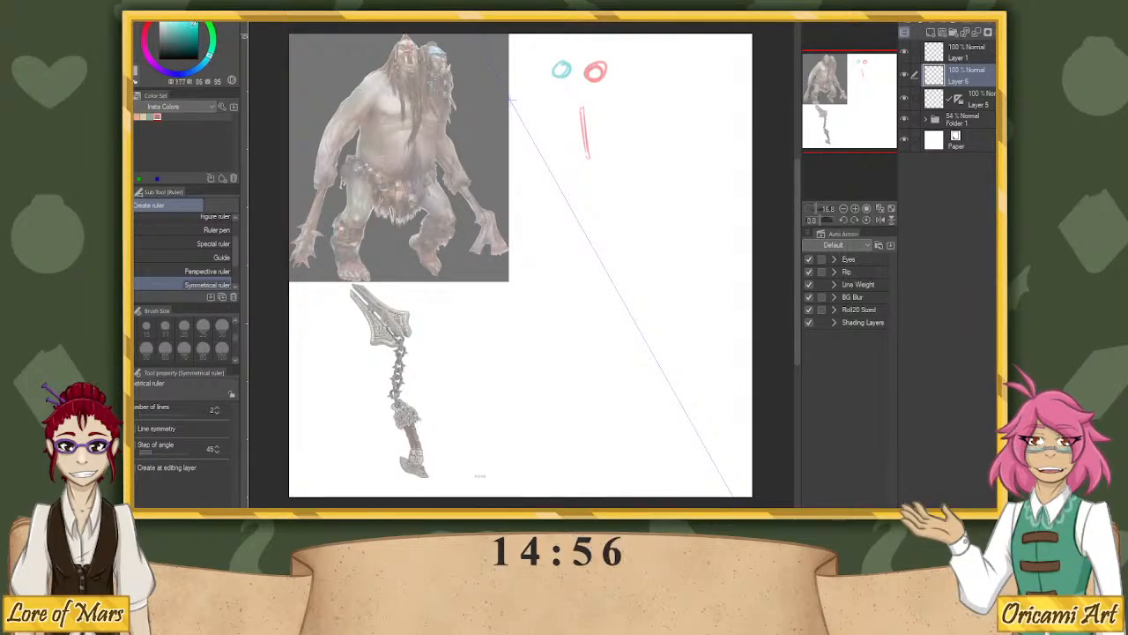
click(163, 70)
click(196, 33)
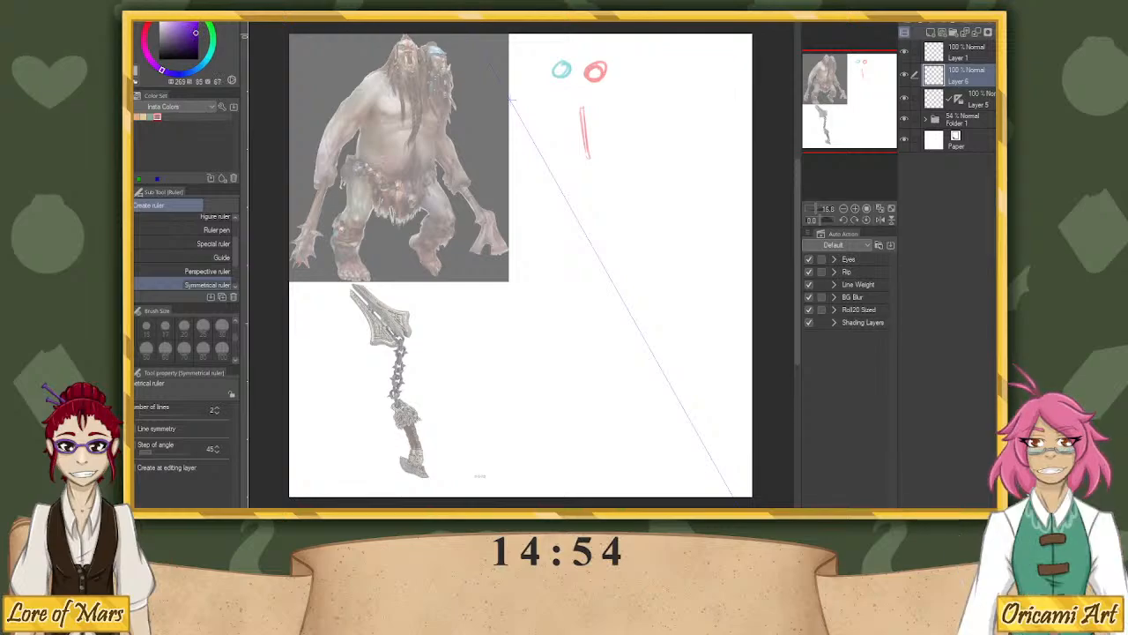
key(p)
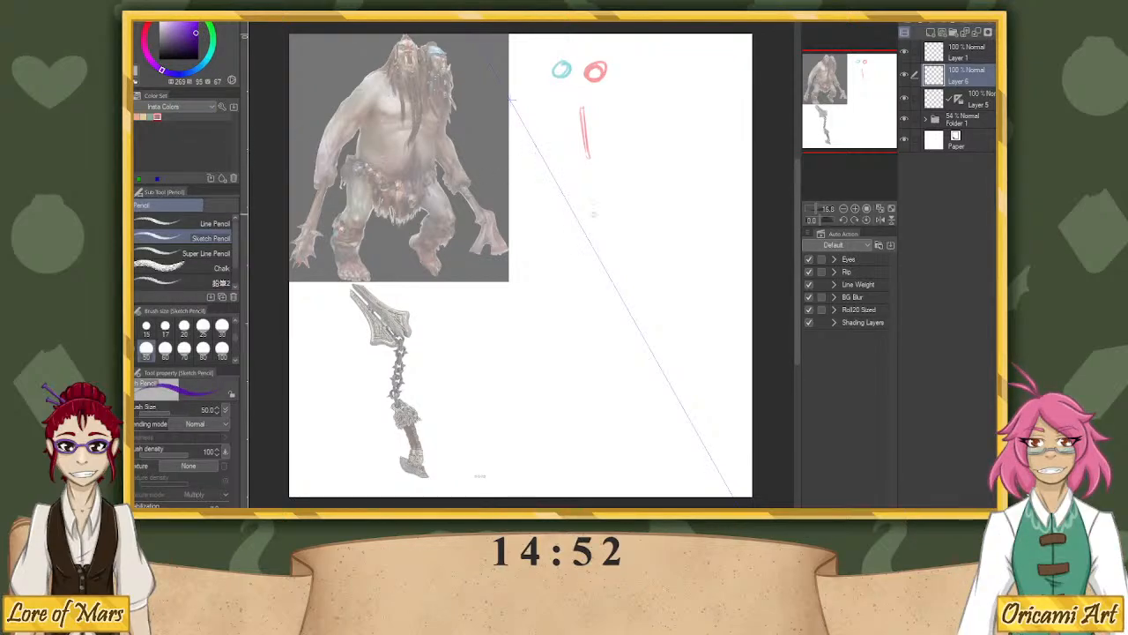
drag(604, 288, 622, 319)
key(ctrl+z)
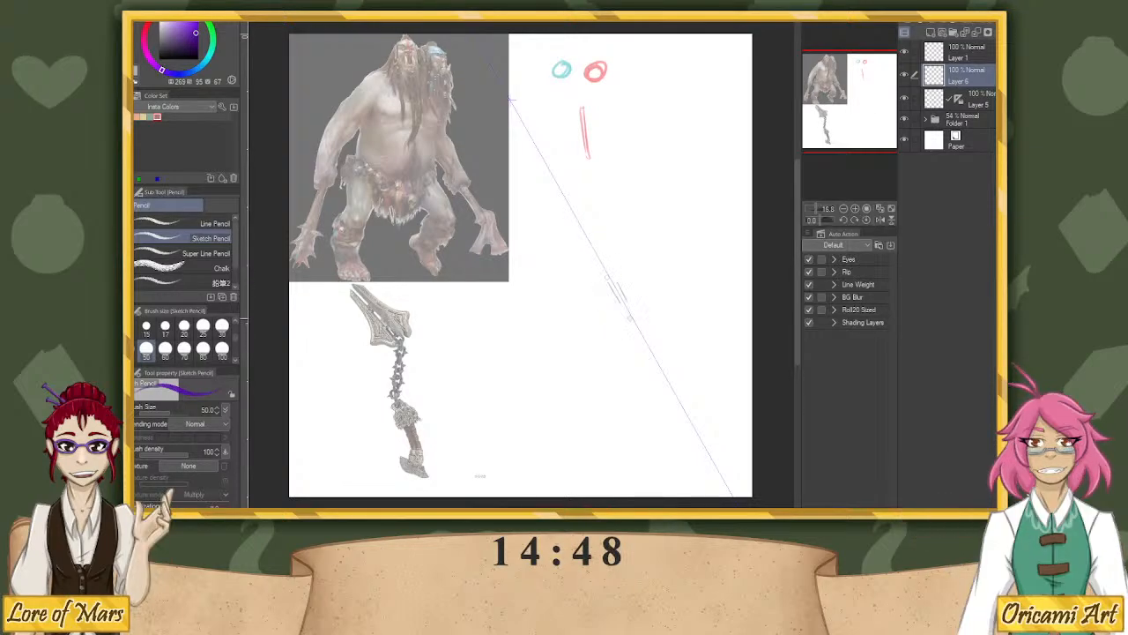
drag(605, 272, 649, 344)
key(ctrl+z)
drag(605, 276, 675, 386)
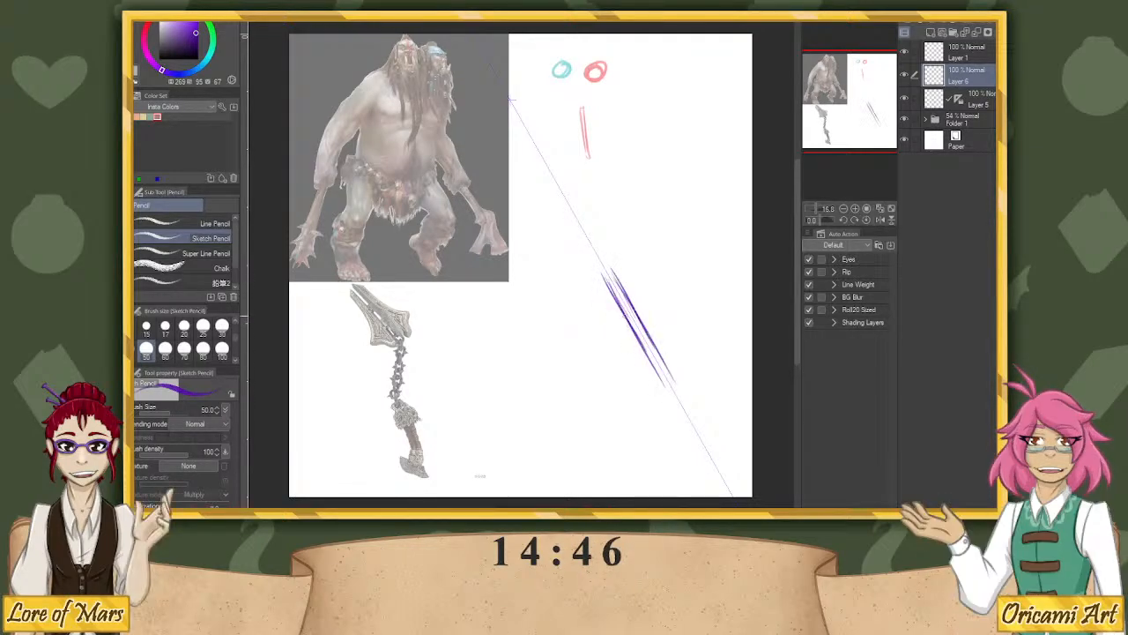
Extend the handle's mirrored edges toward the lower right, close them in a pointed tip, and darken the outline.
drag(641, 345, 694, 436)
key(ctrl+z)
drag(659, 376, 703, 448)
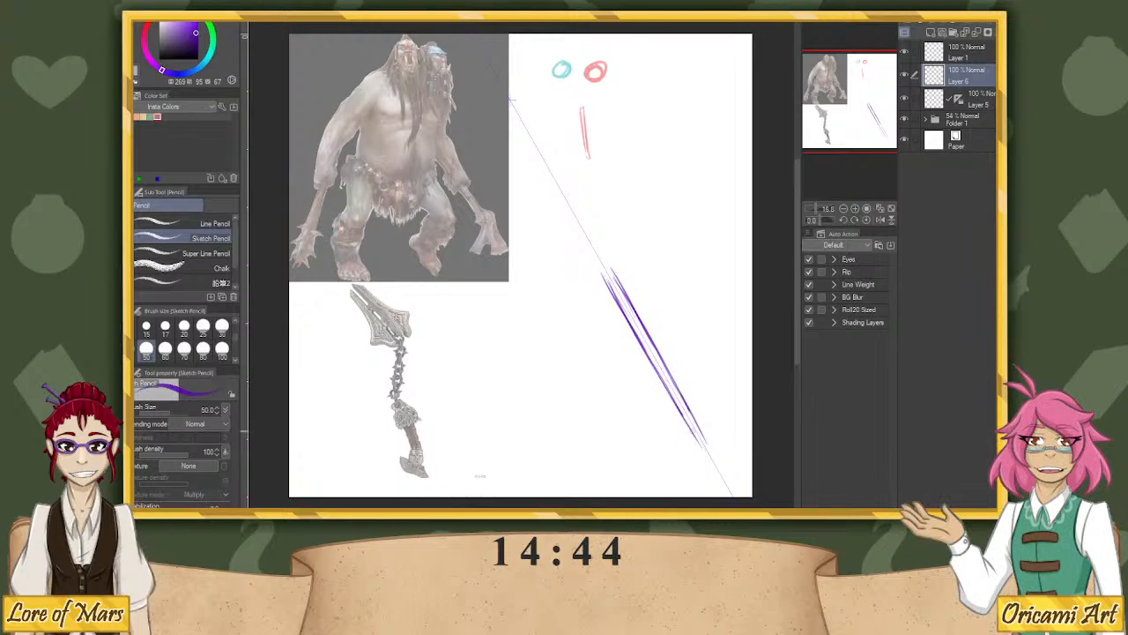
key(ctrl+z)
key(ctrl+z)
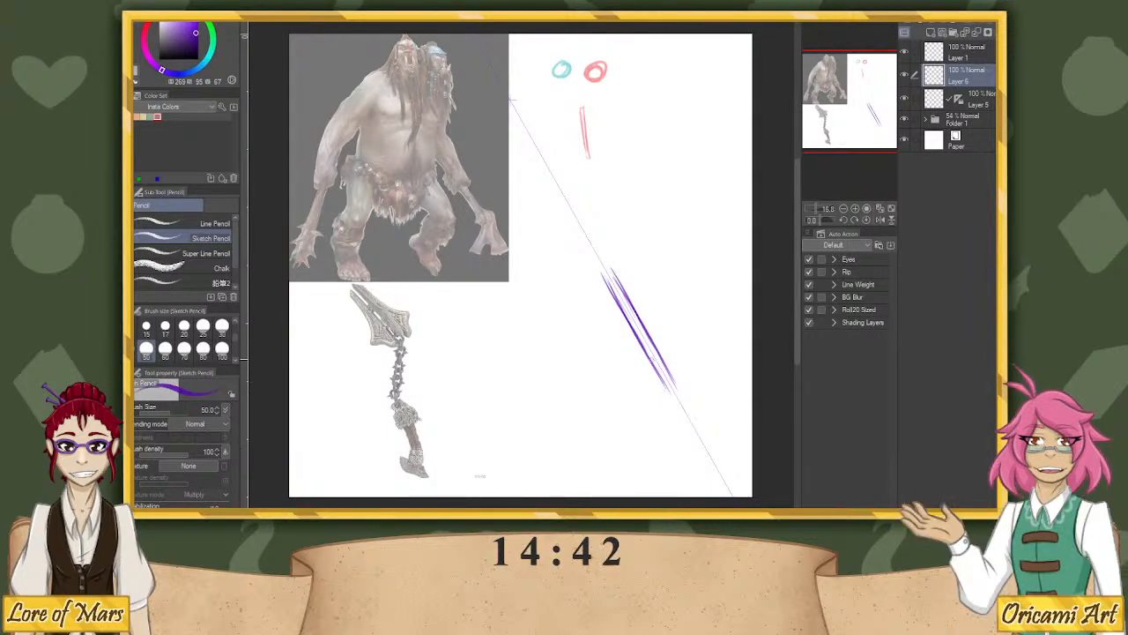
mouse_move(652, 361)
mouse_down()
mouse_move(707, 453)
mouse_move(687, 426)
mouse_up()
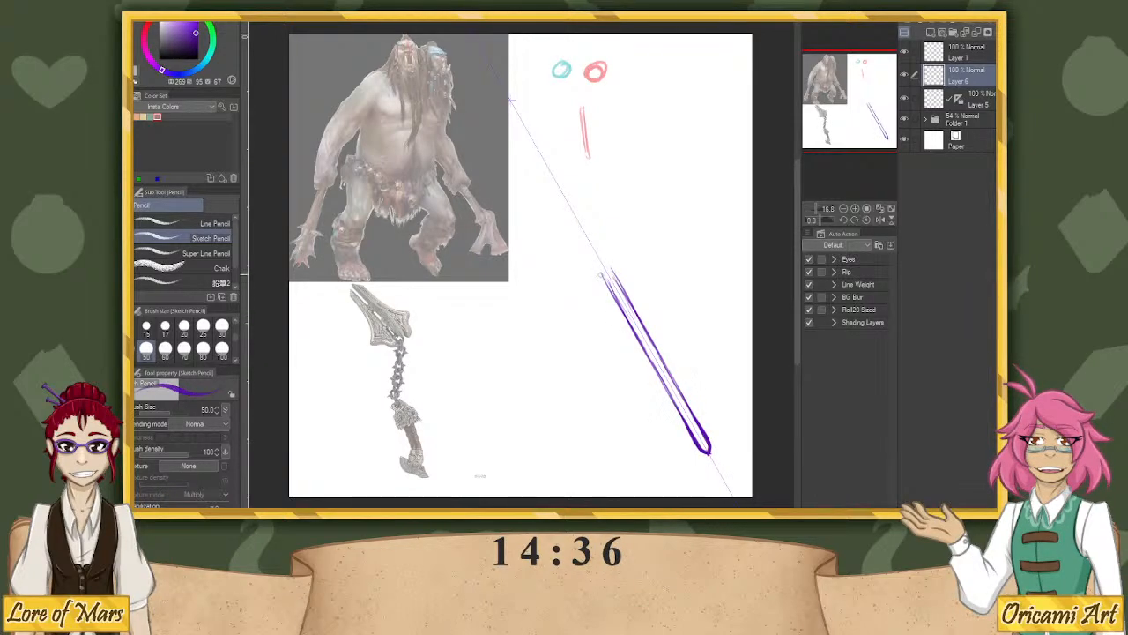
drag(601, 272, 707, 451)
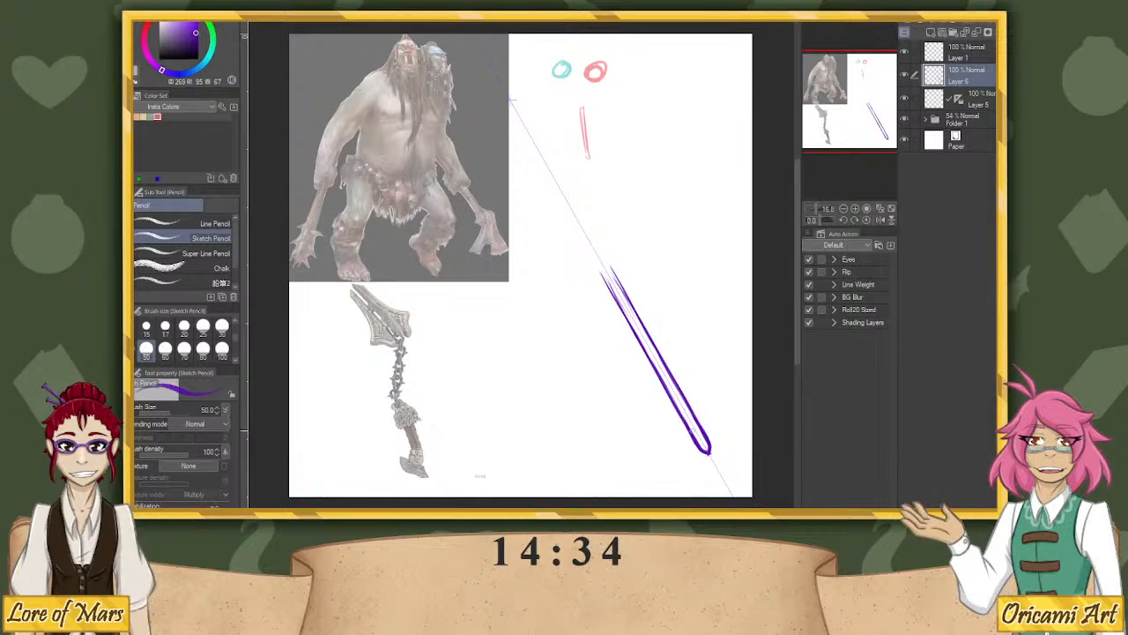
drag(668, 391, 708, 455)
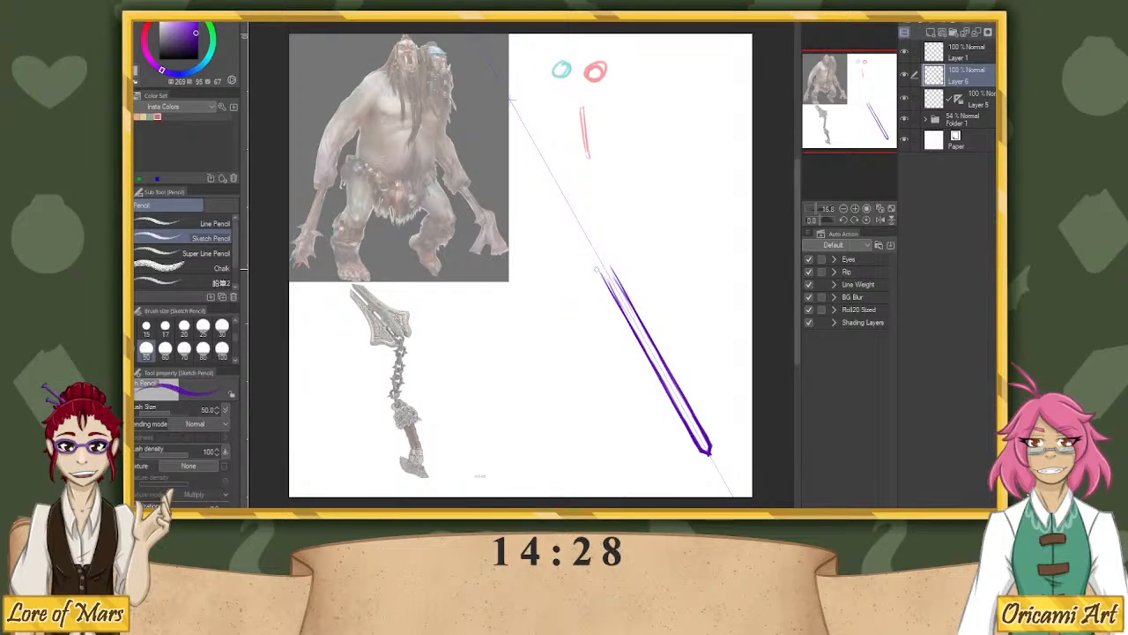
Round off the handle's upper end and add collars around its upper middle and just above its lower tip.
drag(601, 270, 597, 248)
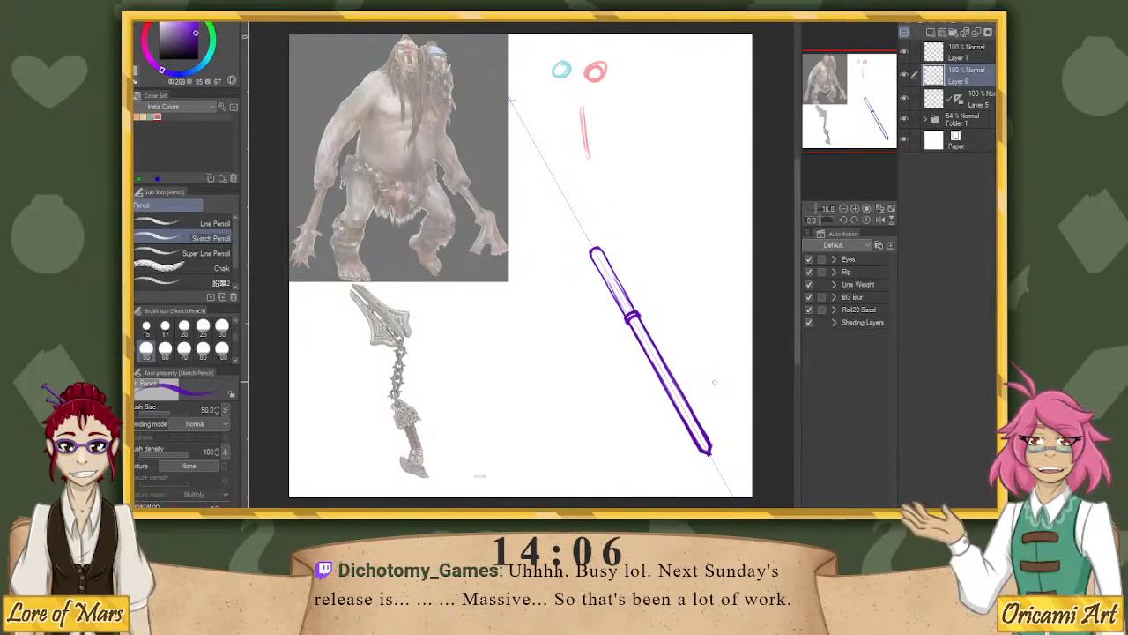
drag(690, 430, 703, 433)
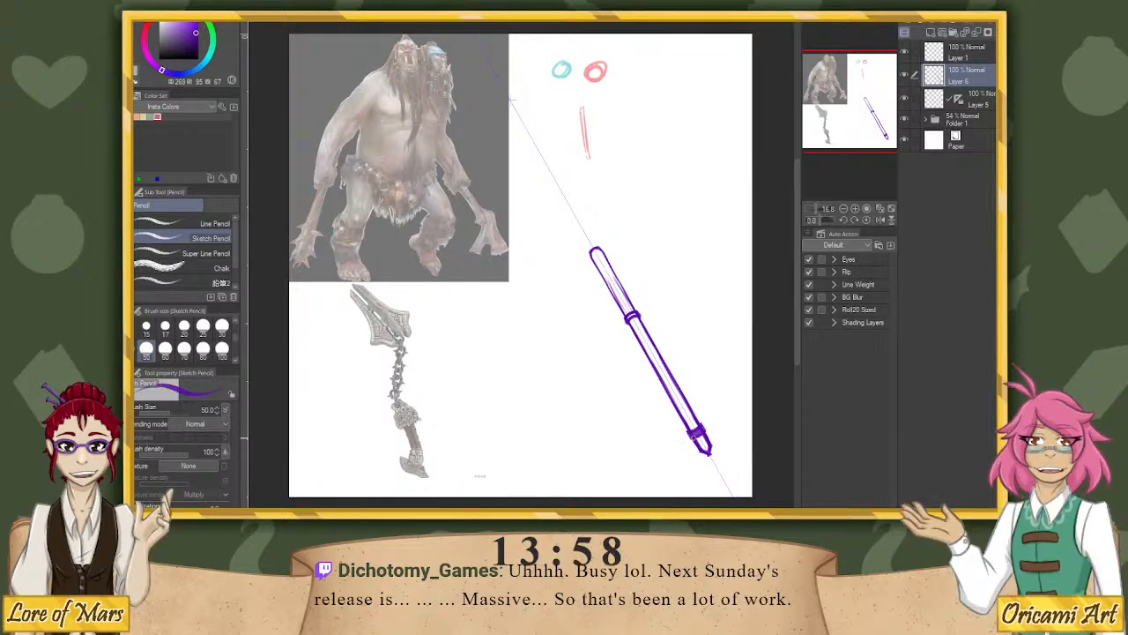
Sketch a skull pommel around the handle's lower tip, with a round cranium, eye sockets and a jaw.
mouse_move(695, 433)
mouse_down()
mouse_move(703, 471)
mouse_move(726, 452)
mouse_move(696, 468)
mouse_up()
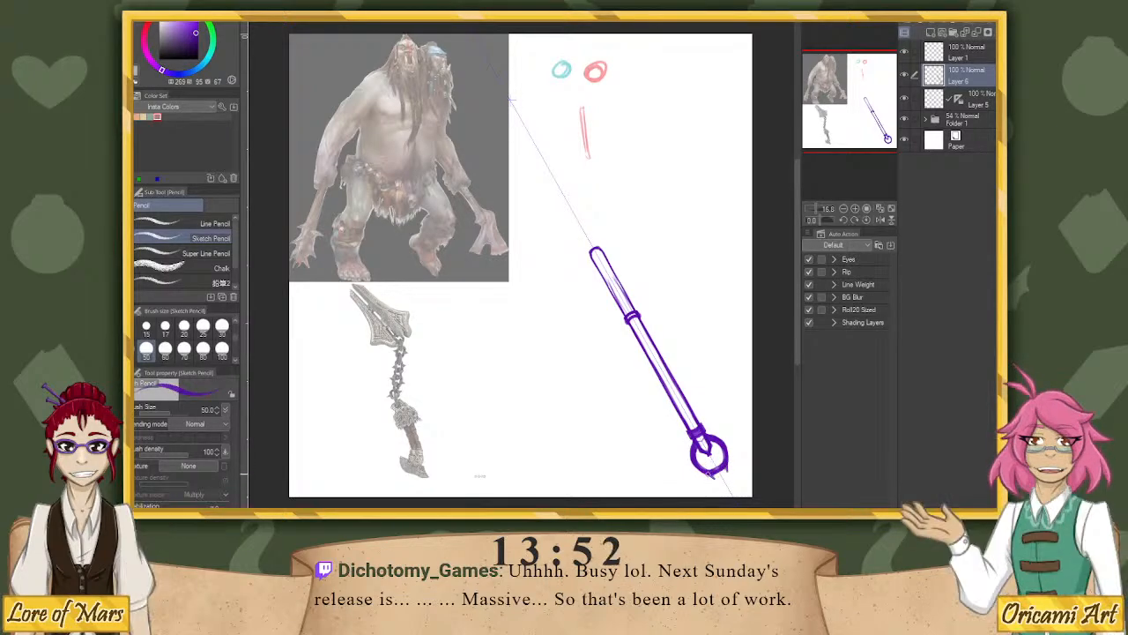
mouse_move(712, 479)
mouse_down()
mouse_move(728, 486)
mouse_move(707, 460)
mouse_move(719, 460)
mouse_move(703, 468)
mouse_move(716, 461)
mouse_up()
key(ctrl+z)
key(ctrl+z)
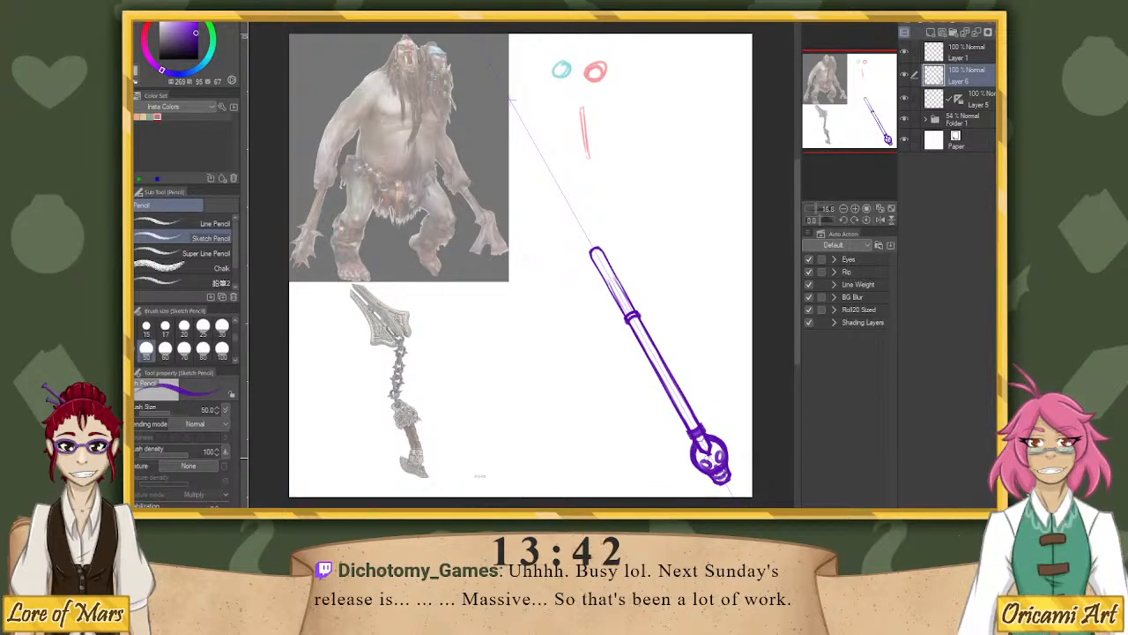
drag(709, 461, 719, 465)
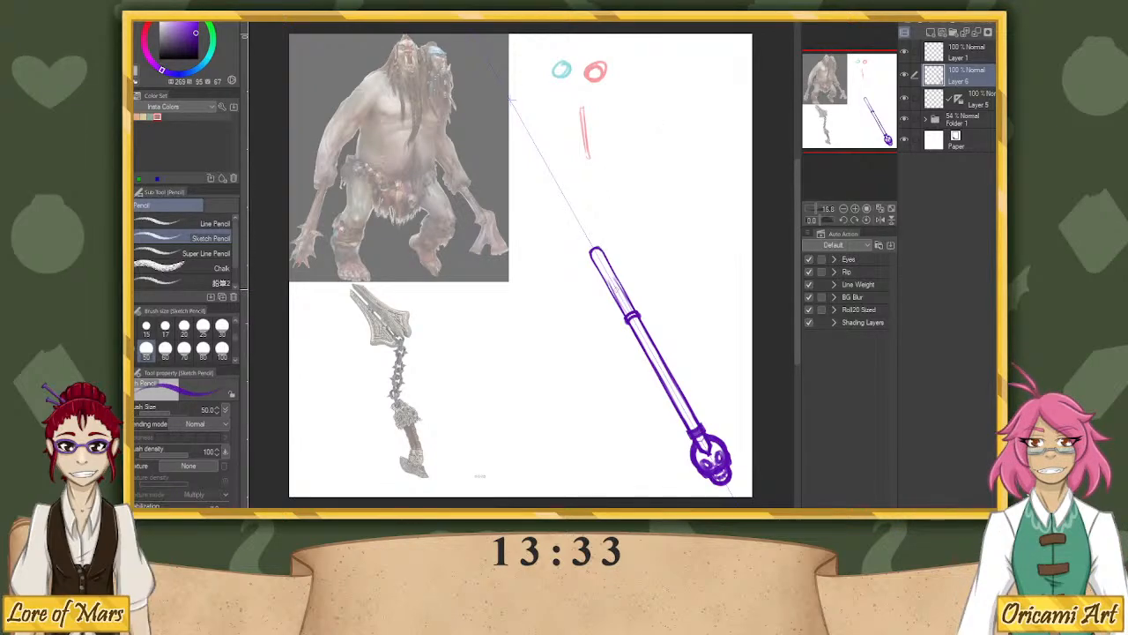
Draw a pair of mirrored, curved pointed prongs flanking the handle's rounded upper end.
drag(579, 263, 603, 283)
mouse_move(616, 248)
mouse_down()
mouse_move(618, 278)
mouse_move(572, 255)
mouse_up()
key(ctrl+z)
key(ctrl+z)
mouse_move(617, 236)
mouse_down()
mouse_move(618, 271)
mouse_move(583, 266)
mouse_move(571, 245)
mouse_up()
mouse_move(610, 243)
mouse_down()
mouse_move(607, 231)
mouse_move(597, 270)
mouse_up()
mouse_move(572, 250)
mouse_down()
mouse_move(605, 283)
mouse_move(608, 268)
mouse_move(571, 249)
mouse_move(599, 282)
mouse_up()
drag(609, 236, 612, 280)
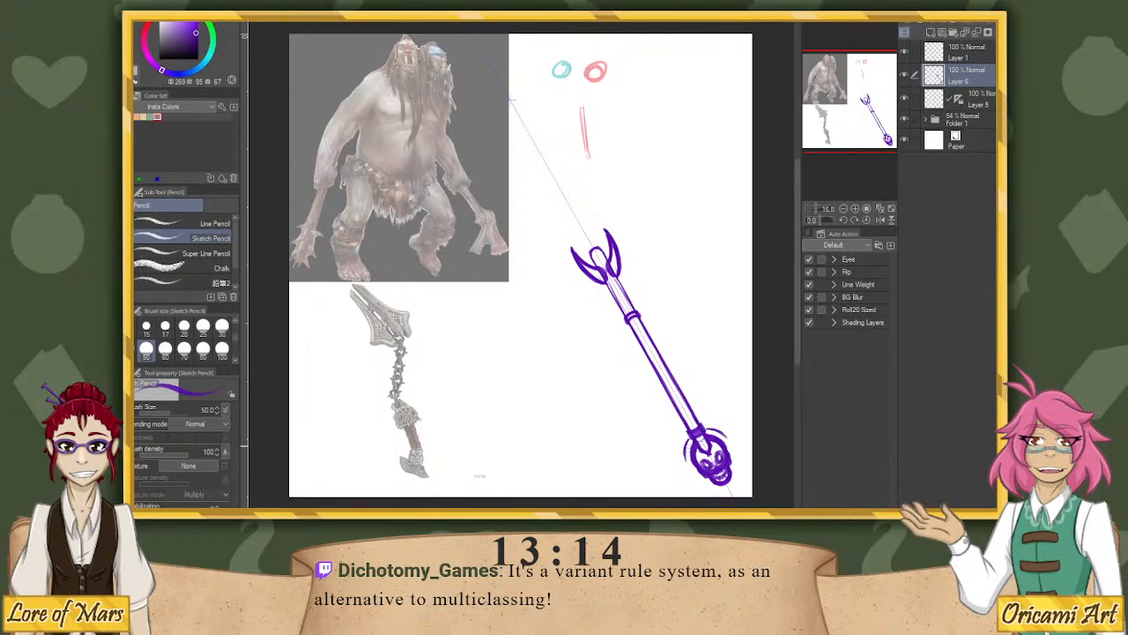
Rework the pommel with mirrored curved claws around its outside and no skull face inside.
key(ctrl+z)
mouse_move(693, 431)
mouse_down()
mouse_move(679, 469)
mouse_move(697, 438)
mouse_up()
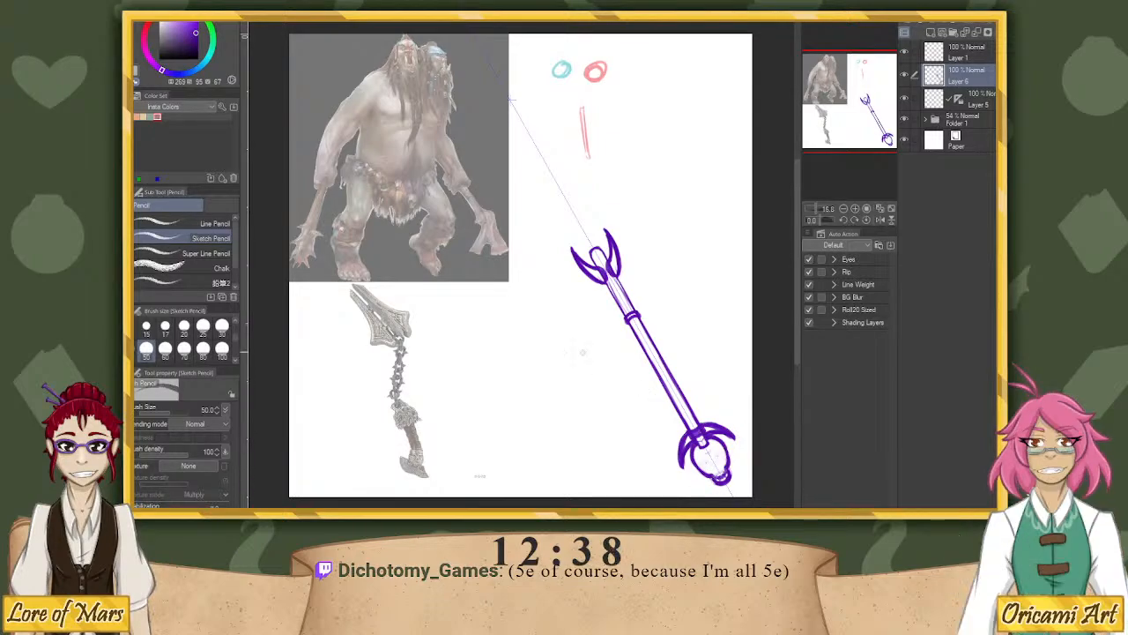
Sketch a skull face with eye sockets, nose and jaw inside the handle's pommel.
drag(702, 466, 721, 454)
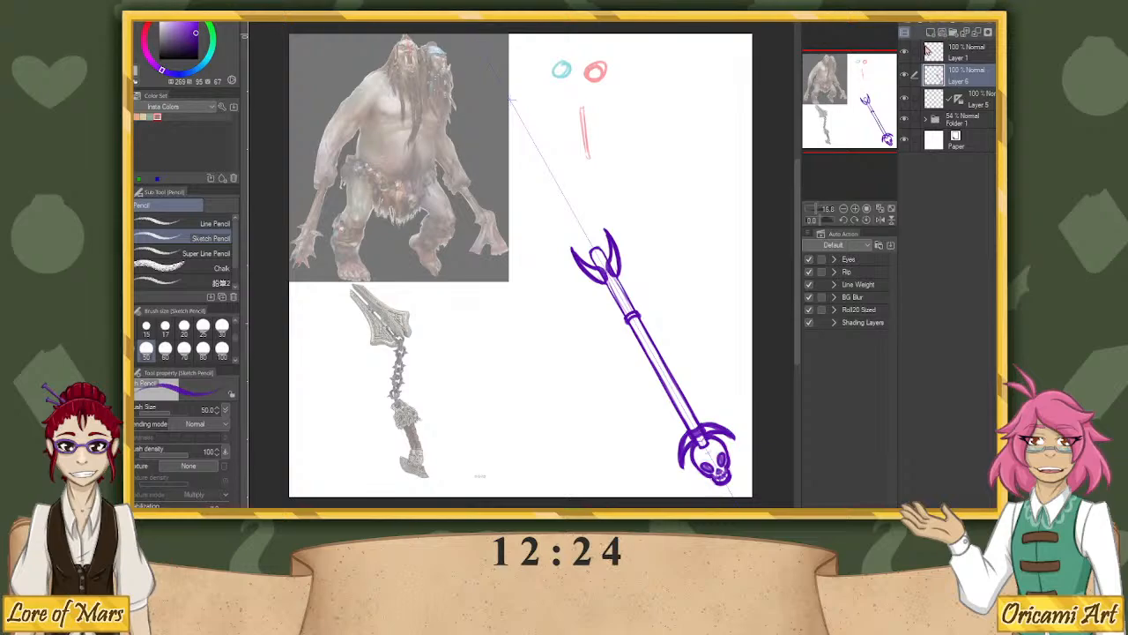
On a new layer, sketch an S-curved cord from the handle's pronged upper end, using two roughly parallel lines.
click(932, 33)
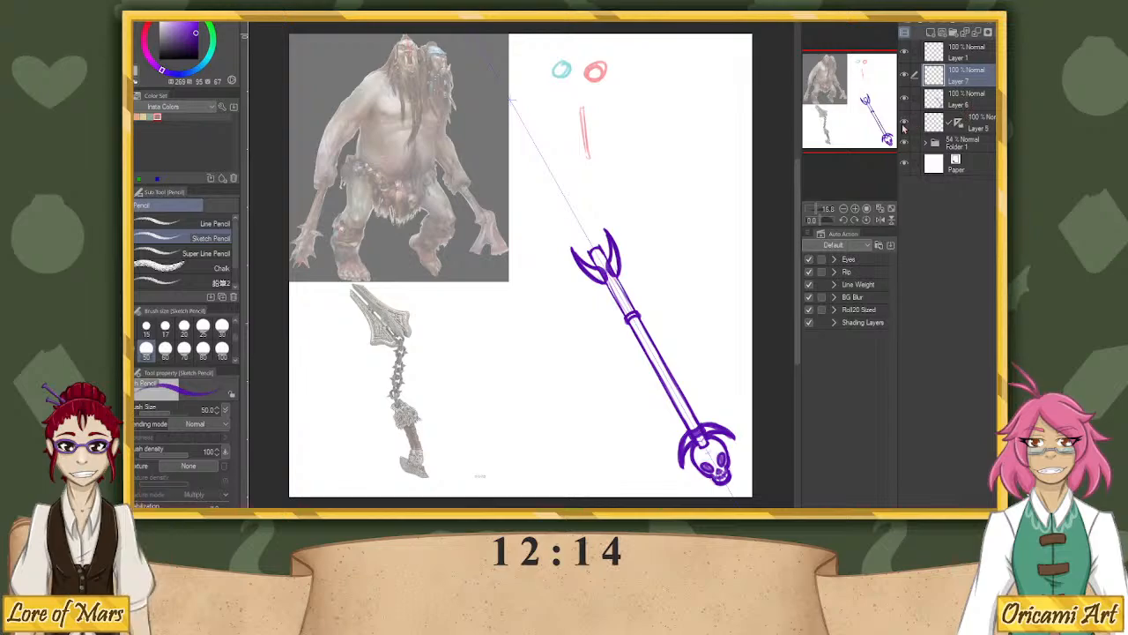
drag(820, 225, 812, 203)
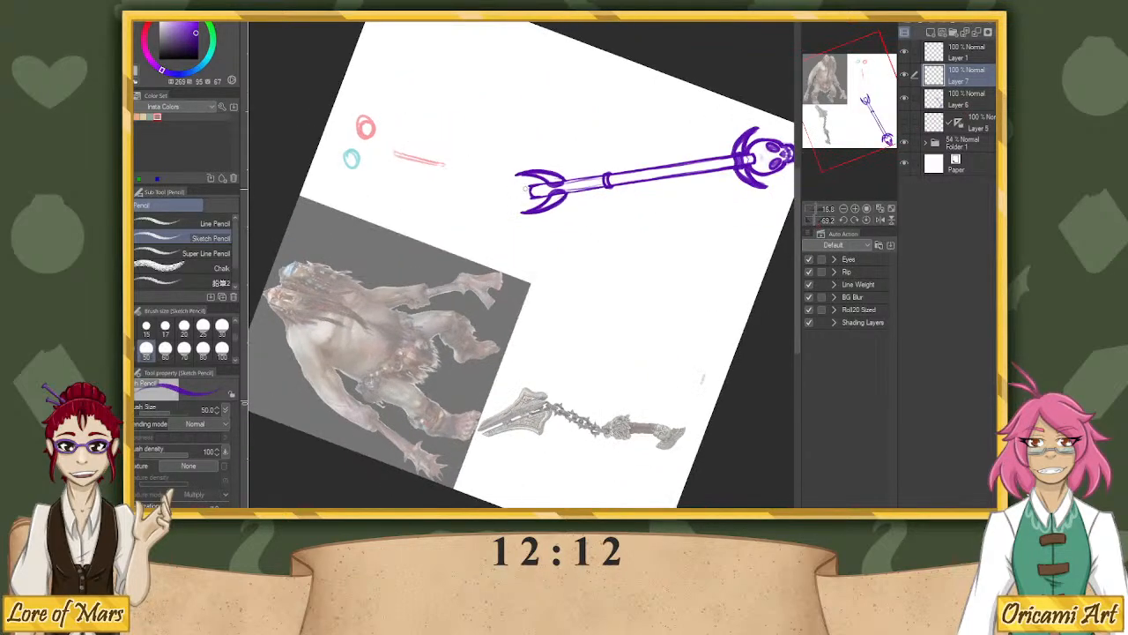
mouse_move(526, 187)
mouse_down()
mouse_move(499, 209)
mouse_move(636, 308)
mouse_move(615, 355)
mouse_up()
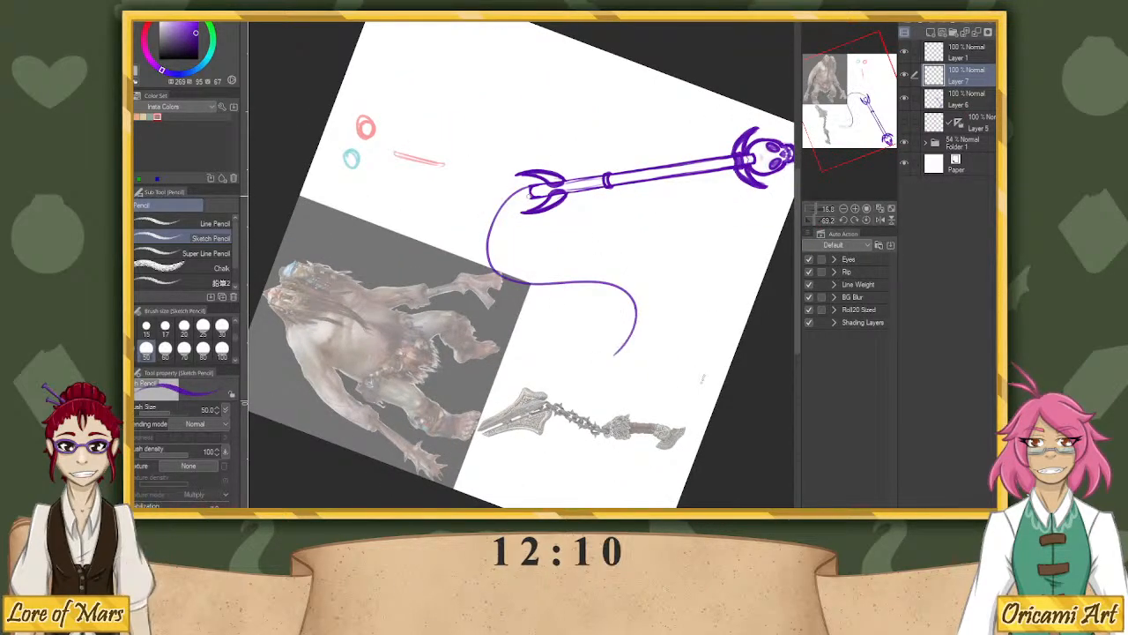
mouse_move(527, 195)
mouse_down()
mouse_move(496, 256)
mouse_move(546, 275)
mouse_move(591, 270)
mouse_up()
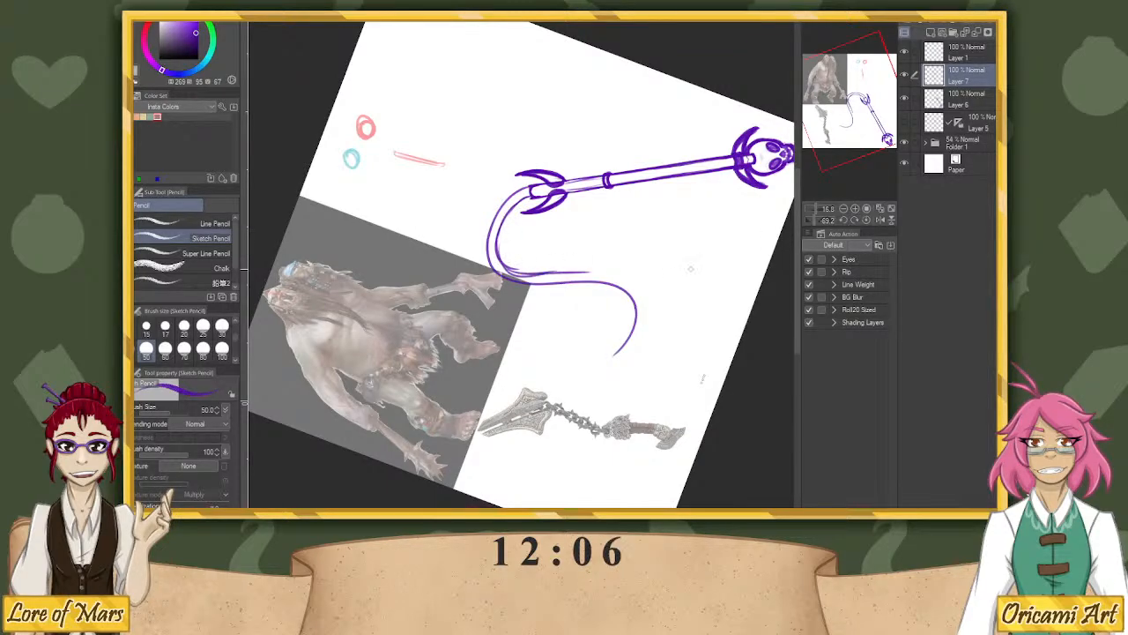
drag(811, 221, 838, 235)
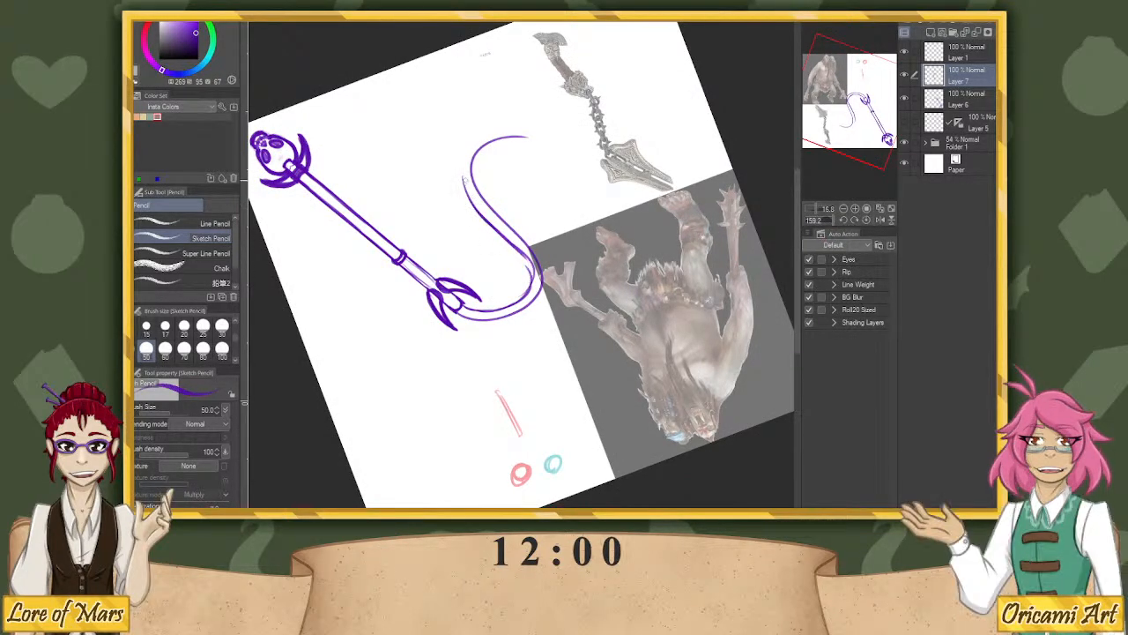
mouse_move(465, 176)
mouse_down()
mouse_move(534, 280)
mouse_move(463, 175)
mouse_up()
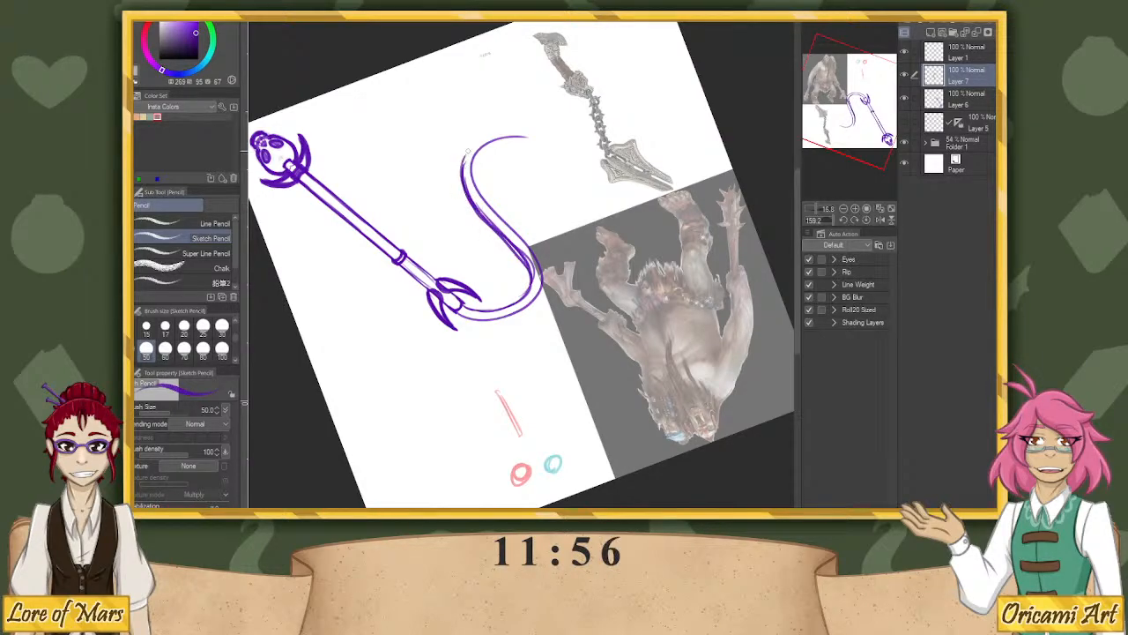
Extend the cord's outer edge around its lower bend up to the free end.
click(826, 220)
drag(826, 221, 815, 212)
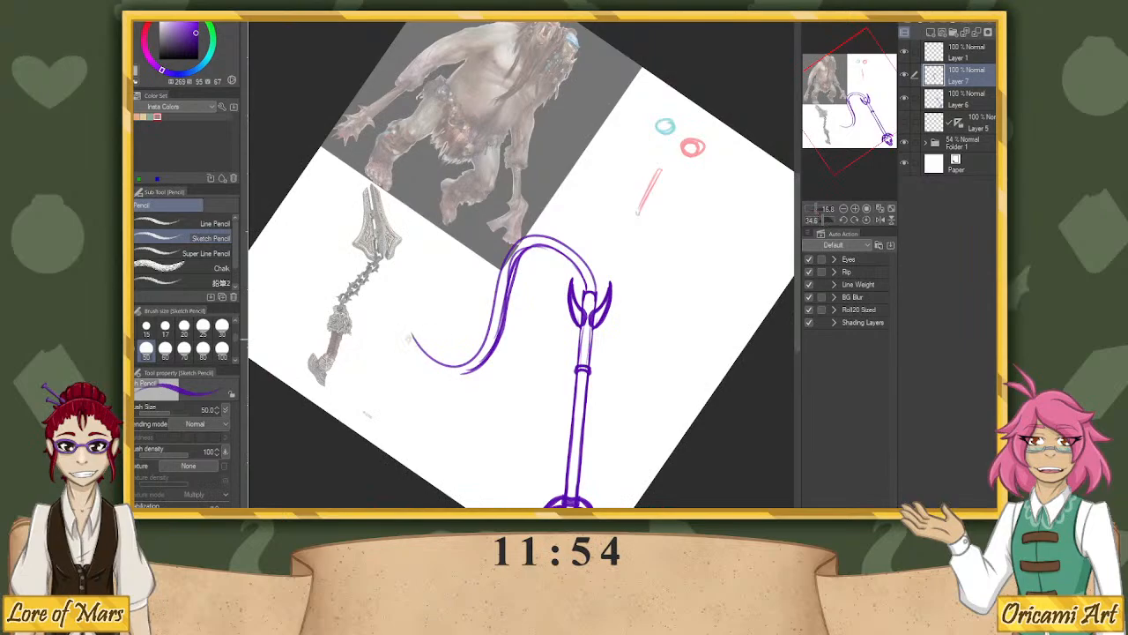
mouse_move(409, 338)
mouse_down()
mouse_move(433, 372)
mouse_move(424, 358)
mouse_move(468, 376)
mouse_move(417, 356)
mouse_move(471, 374)
mouse_up()
key(ctrl+z)
key(ctrl+z)
key(ctrl+z)
drag(409, 342, 439, 371)
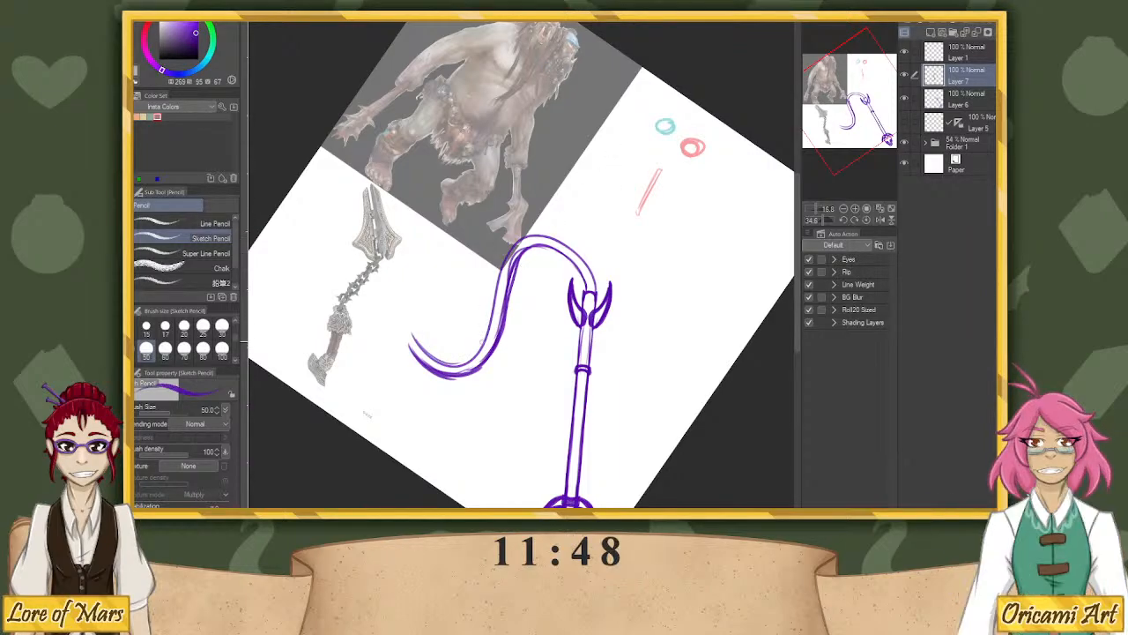
Reinforce the cord's inner edge along the upper curve and close off its free end with a rounded tip.
drag(494, 310, 531, 236)
key(ctrl+z)
drag(498, 291, 479, 351)
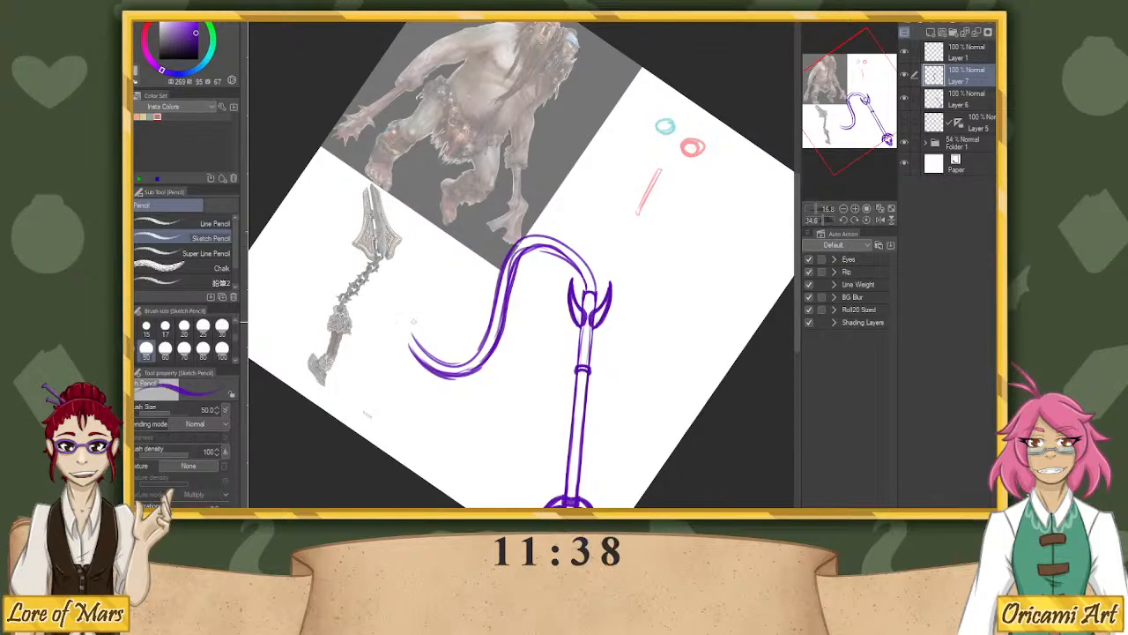
drag(404, 336, 414, 351)
key(u)
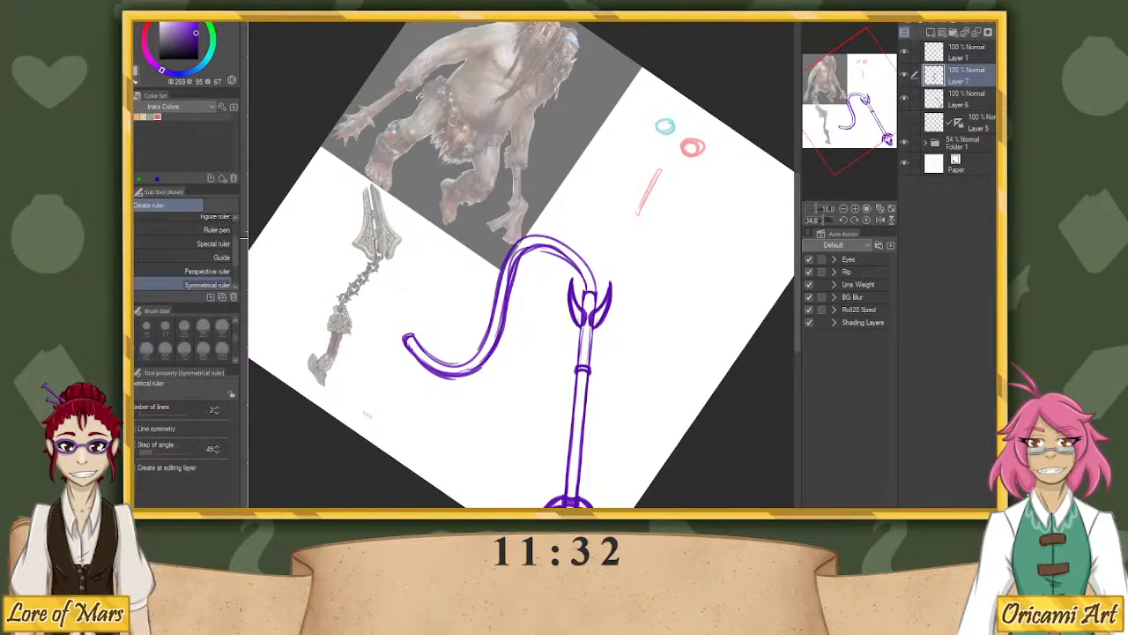
drag(368, 239, 485, 456)
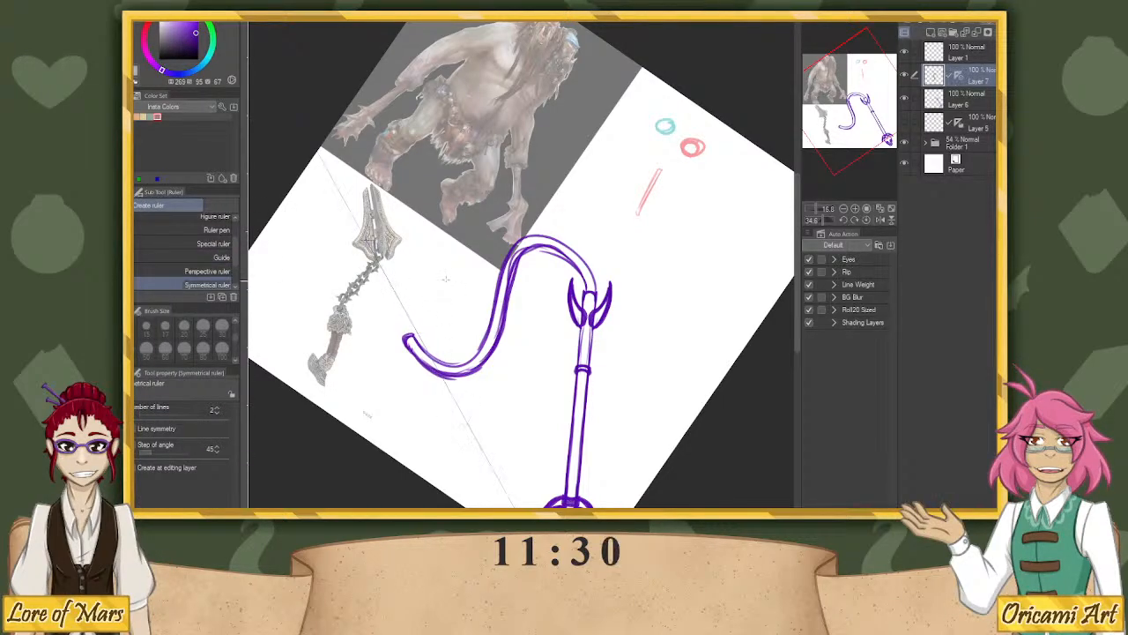
key(k)
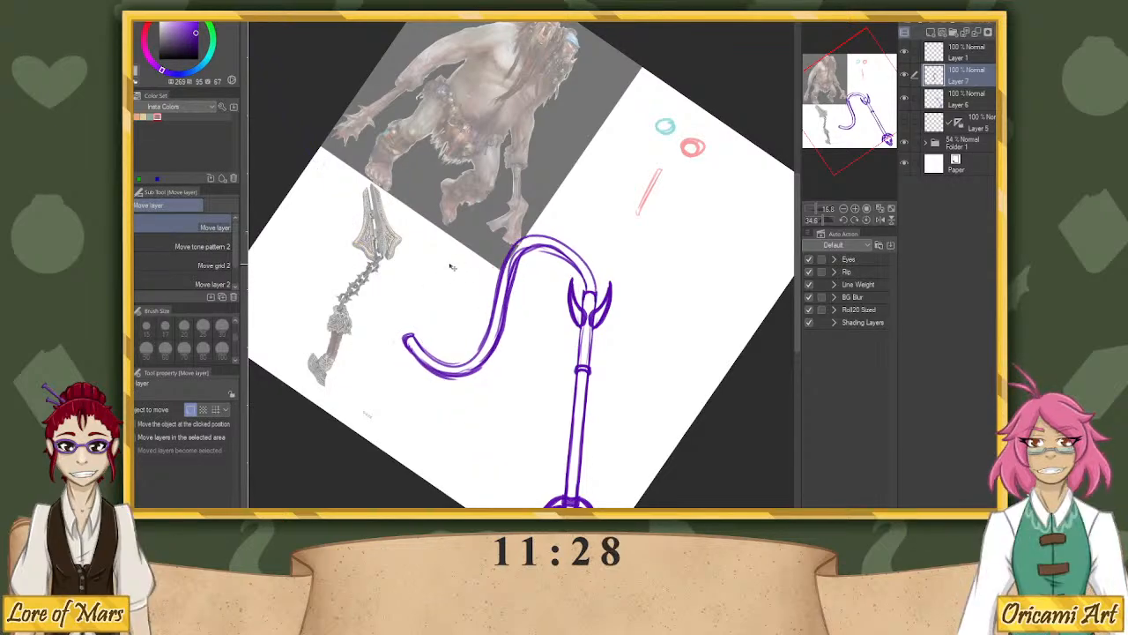
Add a new layer and place a symmetrical ruler on it, running diagonally through the cord's free end.
key(ctrl+shift+n)
key(u)
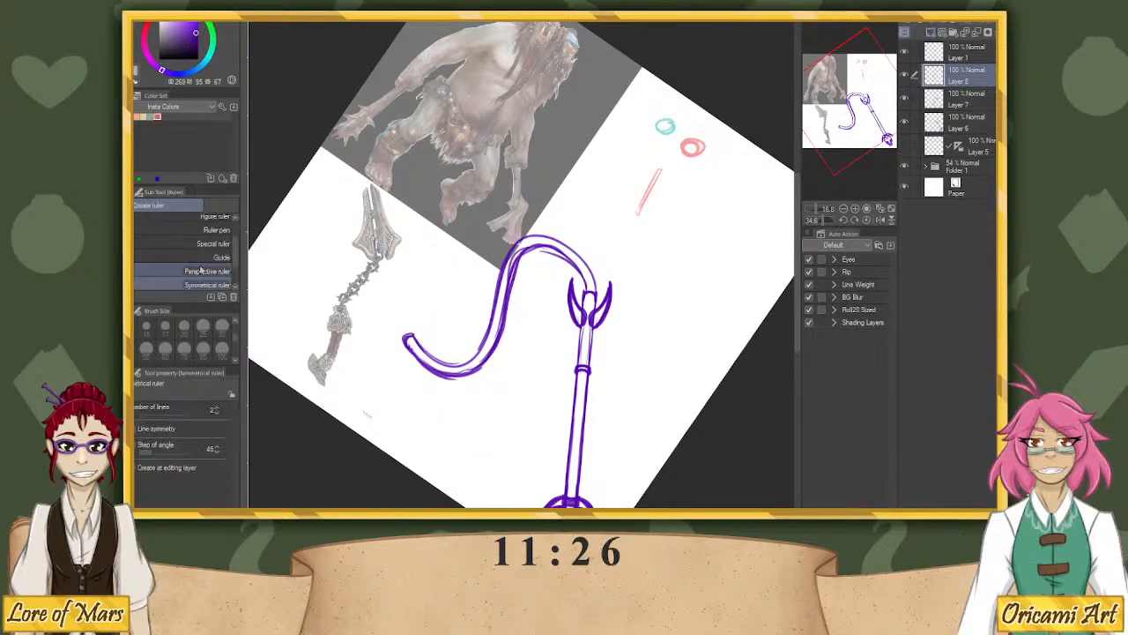
mouse_move(344, 200)
mouse_down()
mouse_move(413, 348)
mouse_move(445, 458)
mouse_up()
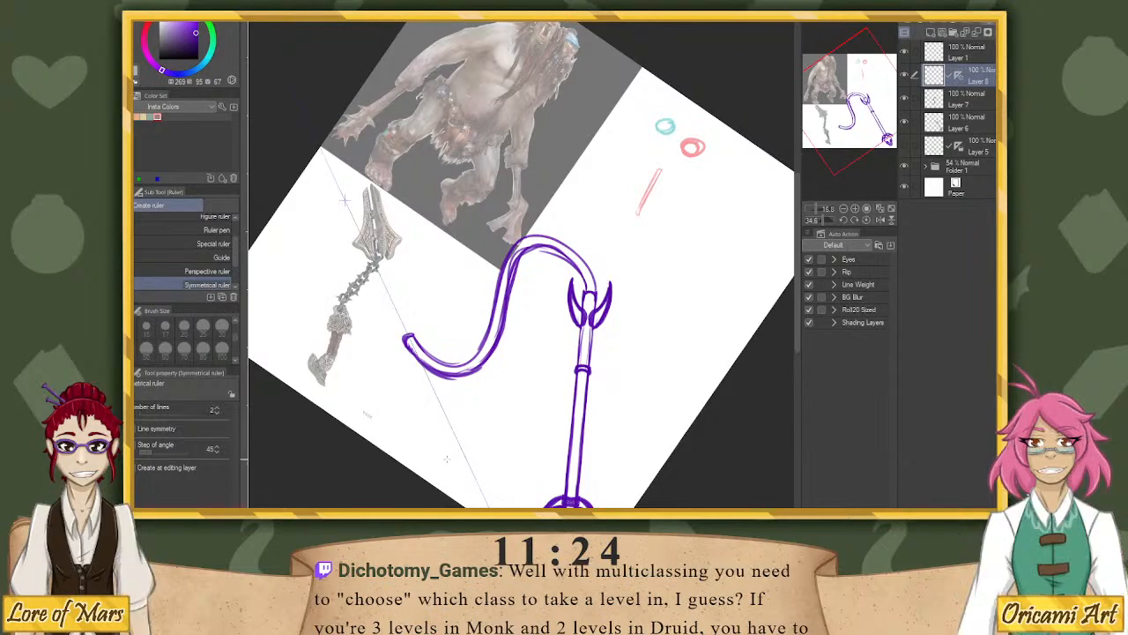
Sketch a mirrored, double-sided weapon head around the cord's free end, with a narrow waist and flared, curved outer faces.
key(p)
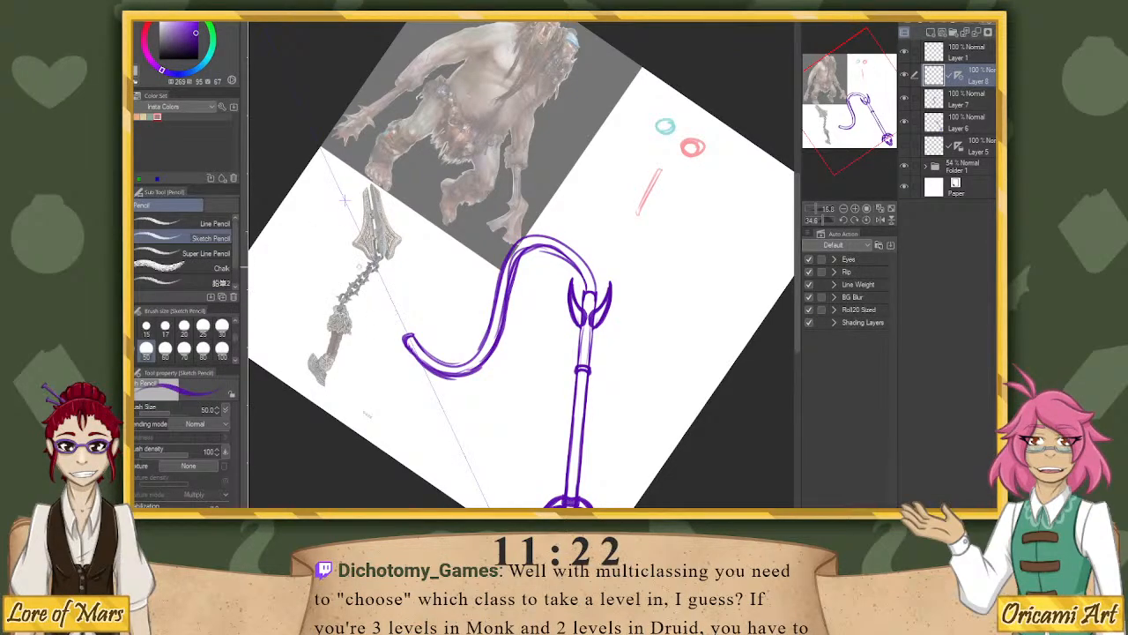
mouse_move(384, 337)
mouse_down()
mouse_move(423, 321)
mouse_move(439, 330)
mouse_up()
key(ctrl+z)
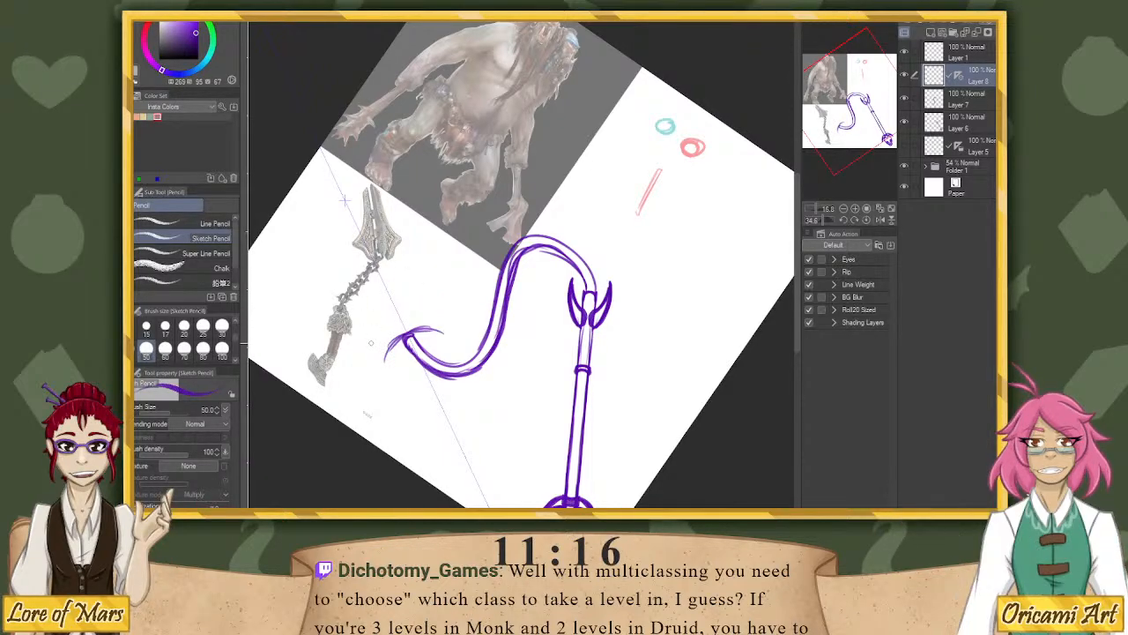
mouse_move(388, 361)
mouse_down()
mouse_move(352, 310)
mouse_move(425, 279)
mouse_move(421, 268)
mouse_up()
key(ctrl+z)
key(ctrl+z)
key(ctrl+z)
mouse_move(420, 266)
mouse_down()
mouse_move(445, 294)
mouse_move(444, 337)
mouse_up()
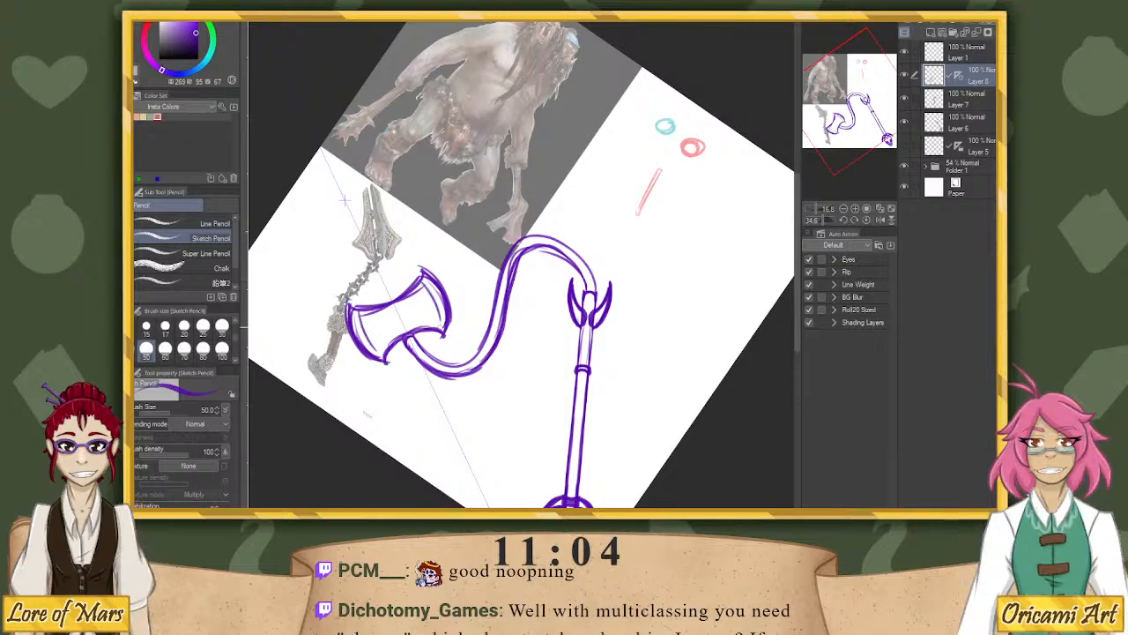
Add a small knob at the centre of the weapon head's far edge and mirrored curved bands across its body.
drag(429, 290, 438, 326)
key(ctrl+z)
key(ctrl+z)
key(ctrl+z)
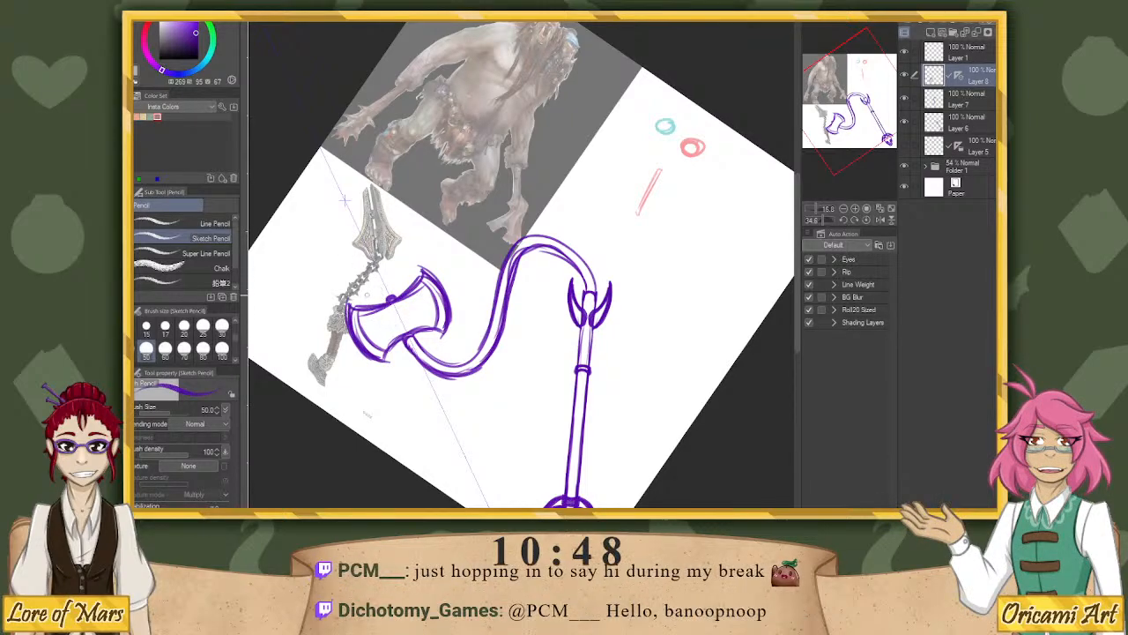
drag(388, 298, 374, 349)
mouse_move(421, 280)
mouse_down()
mouse_move(426, 324)
mouse_move(396, 354)
mouse_move(432, 340)
mouse_move(428, 326)
mouse_move(400, 340)
mouse_up()
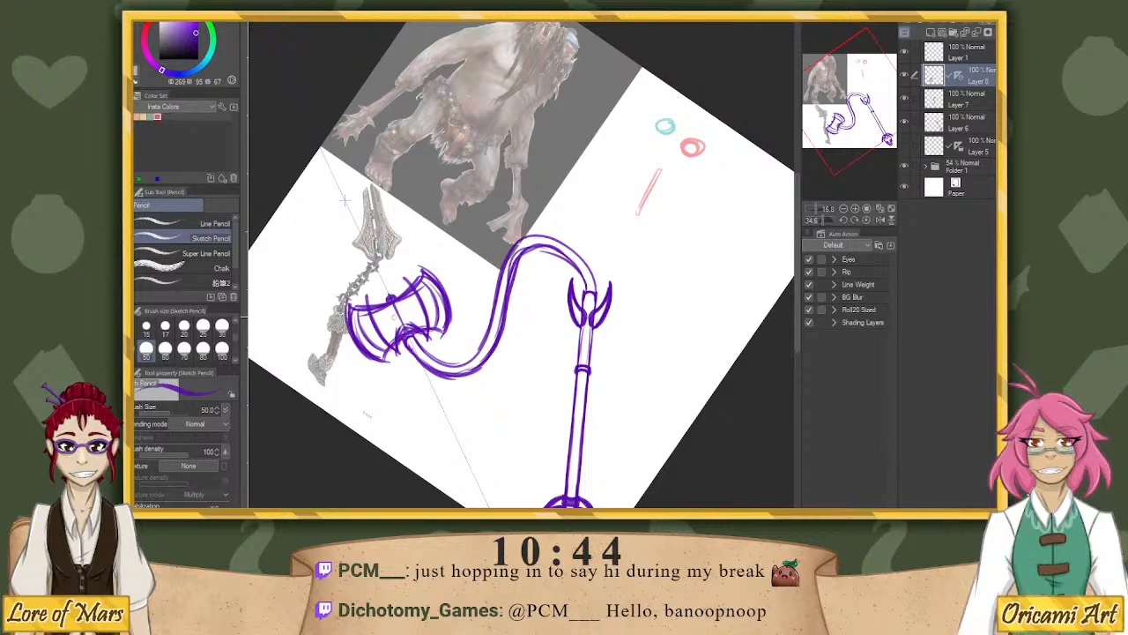
mouse_move(366, 294)
mouse_down()
mouse_move(370, 310)
mouse_move(400, 296)
mouse_move(395, 332)
mouse_move(411, 340)
mouse_move(402, 348)
mouse_up()
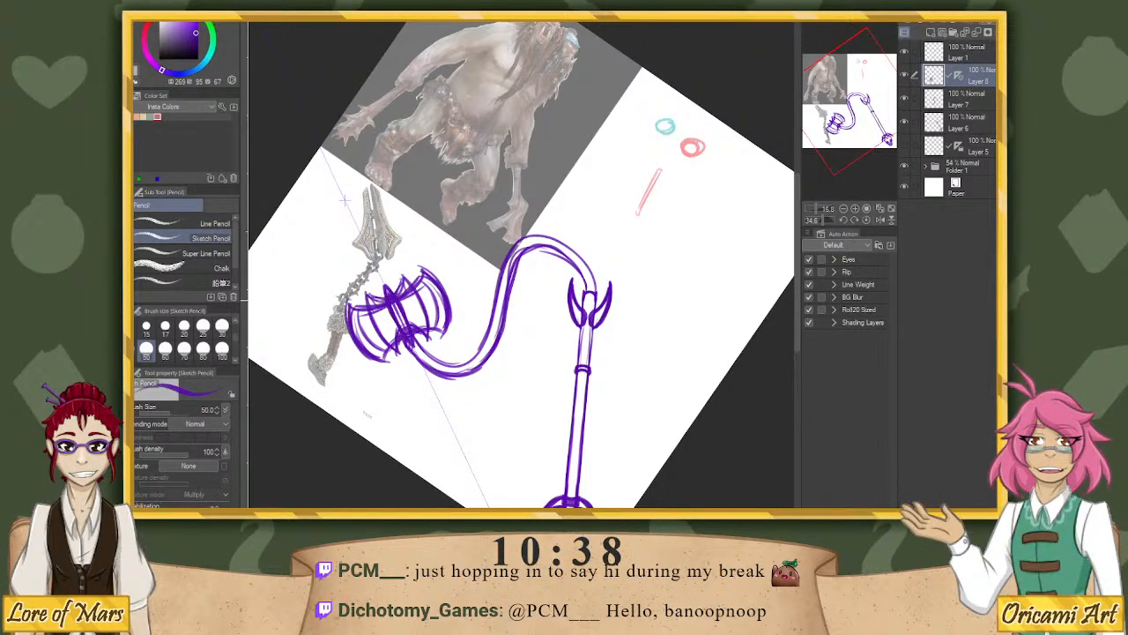
Draw pointed curved ribs across the weapon head and darken them with repeated mirrored strokes.
drag(403, 275, 407, 328)
mouse_move(390, 312)
mouse_down()
mouse_move(372, 344)
mouse_move(402, 354)
mouse_up()
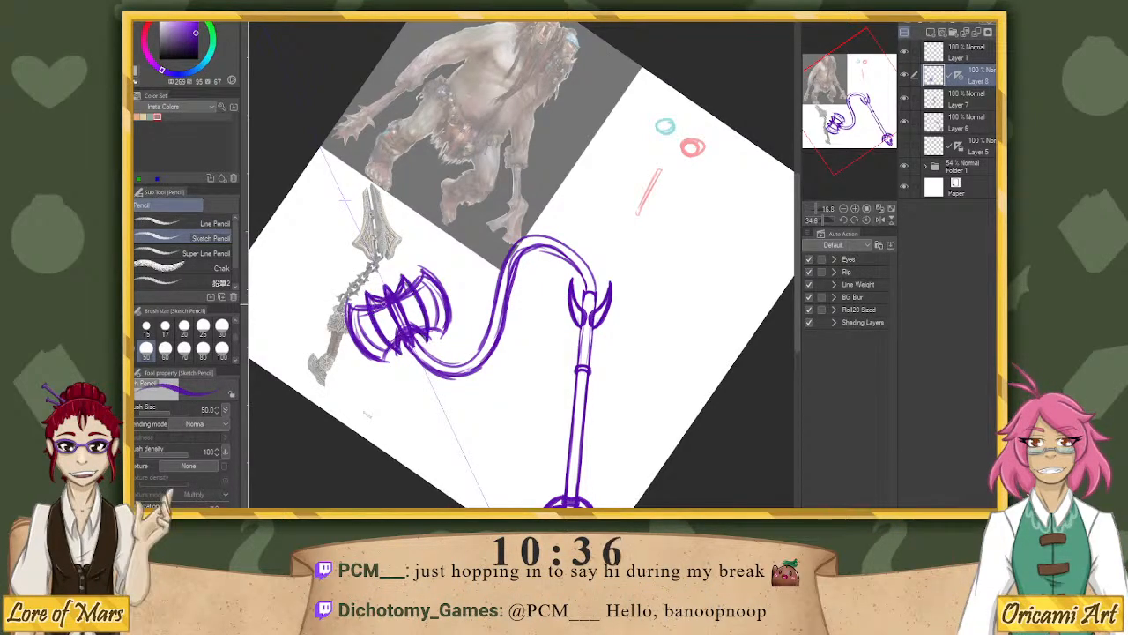
drag(420, 289, 407, 326)
drag(393, 312, 377, 340)
drag(418, 291, 403, 327)
drag(393, 312, 378, 343)
drag(416, 298, 387, 335)
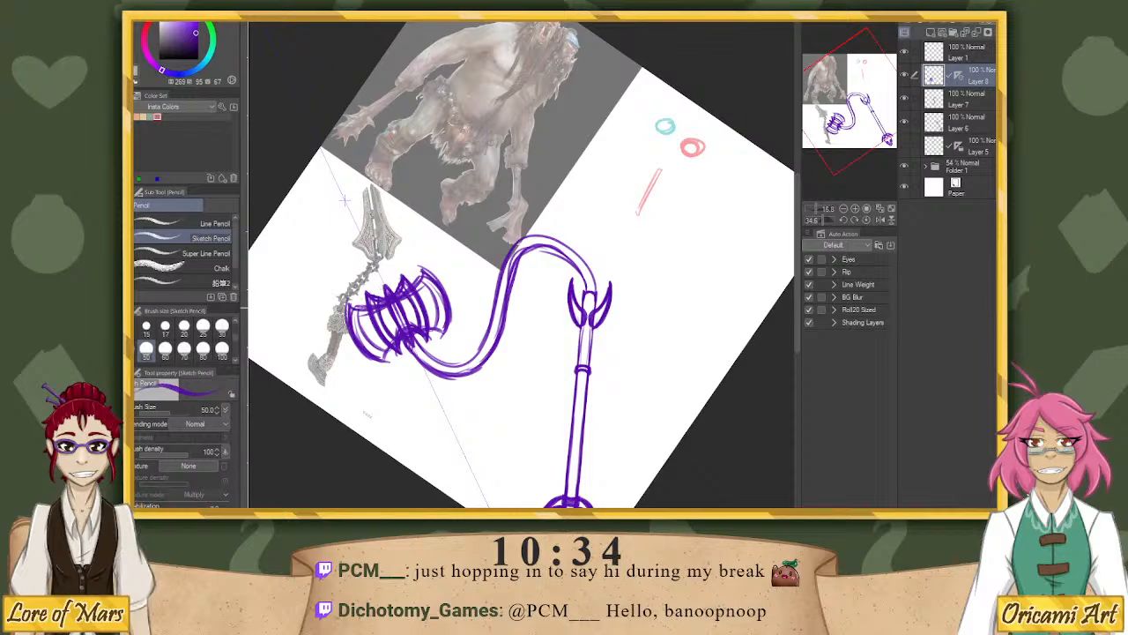
Add a row of small mirrored spikes between the ribs along the weapon head's far edge.
drag(365, 296, 358, 309)
drag(411, 273, 359, 309)
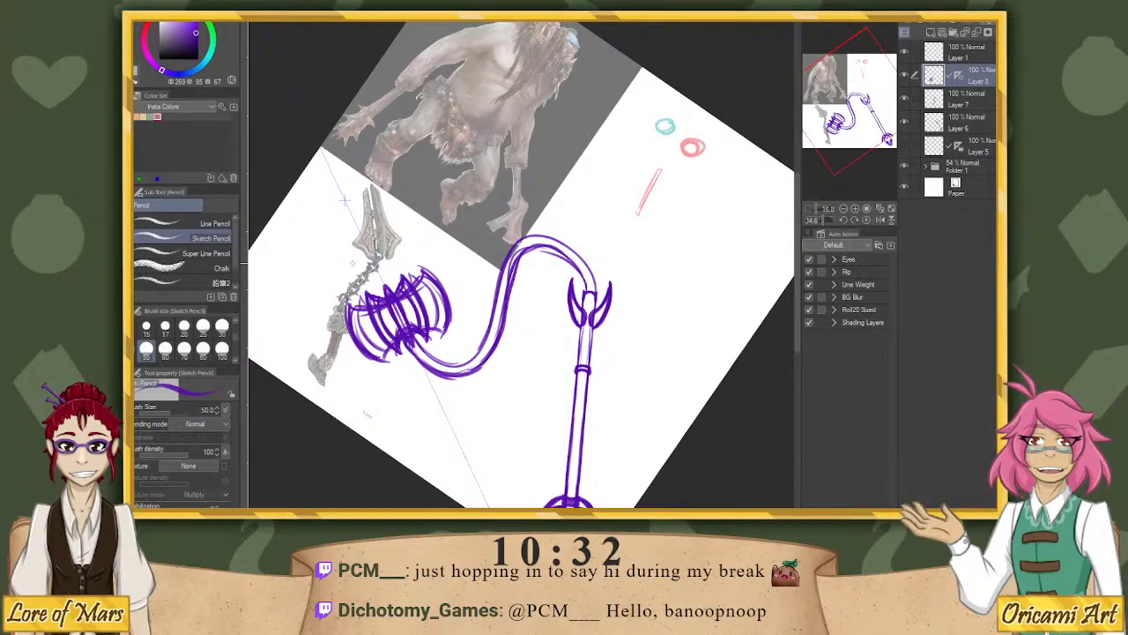
key(ctrl+z)
drag(414, 275, 359, 305)
key(ctrl+z)
drag(413, 275, 362, 294)
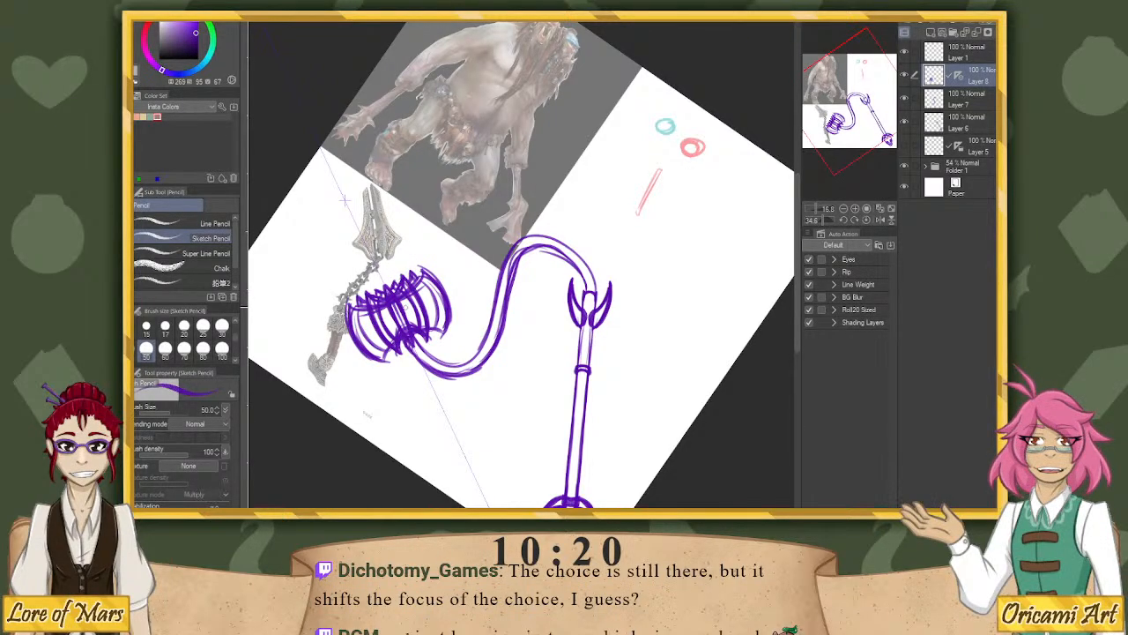
Move the symmetrical ruler from Layer 8 to Layer 1 and make Layer 8 the active layer again.
click(819, 220)
drag(817, 221, 820, 227)
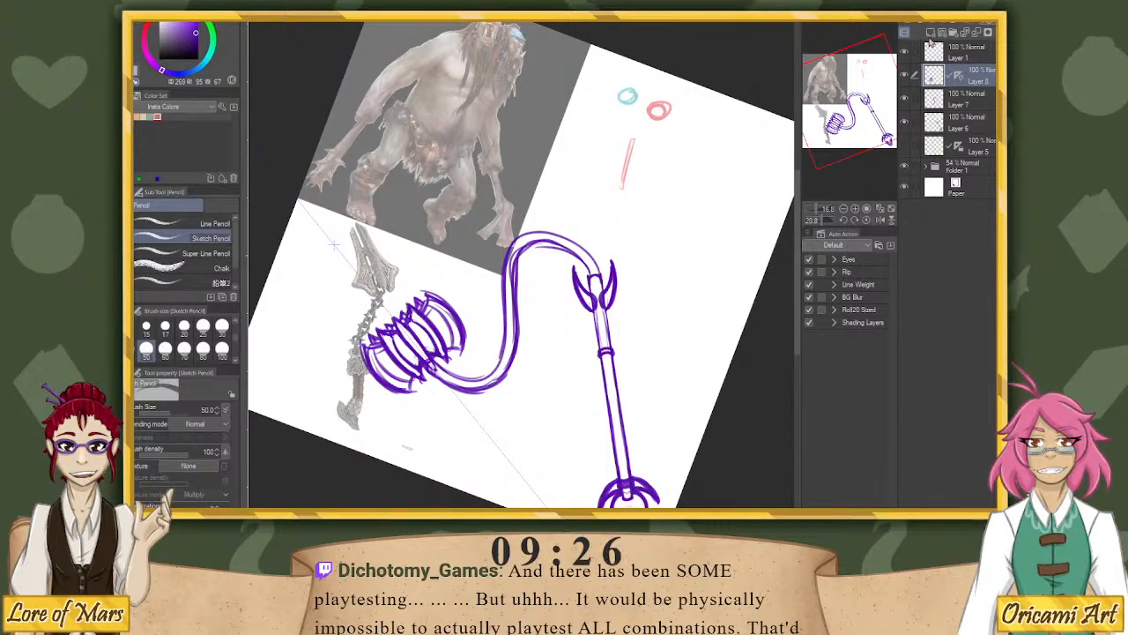
drag(953, 81, 978, 79)
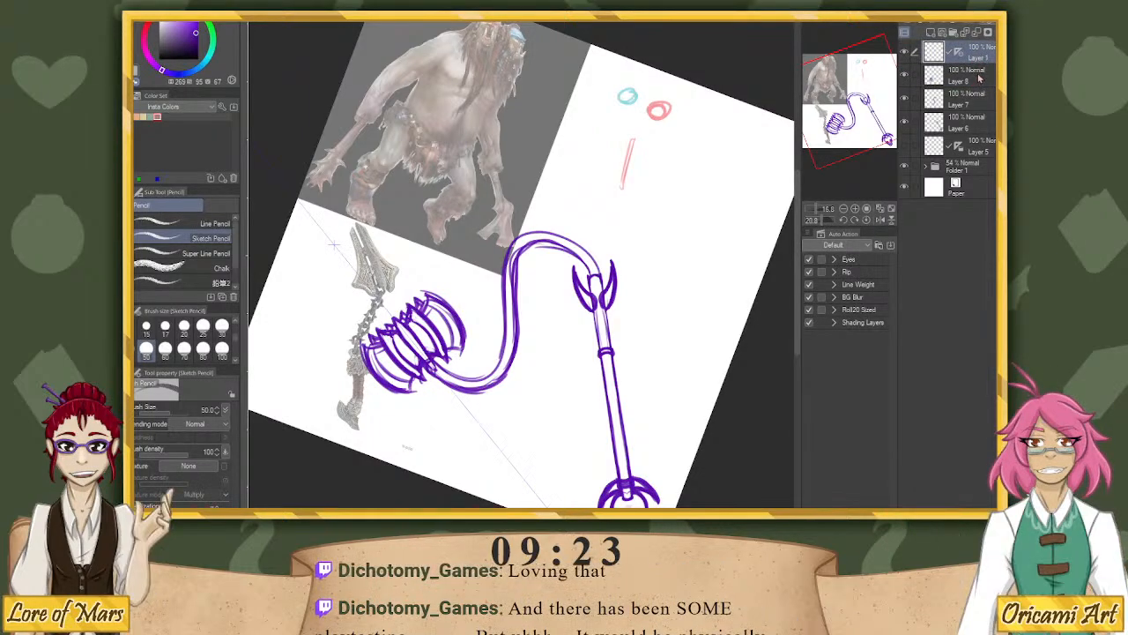
click(978, 80)
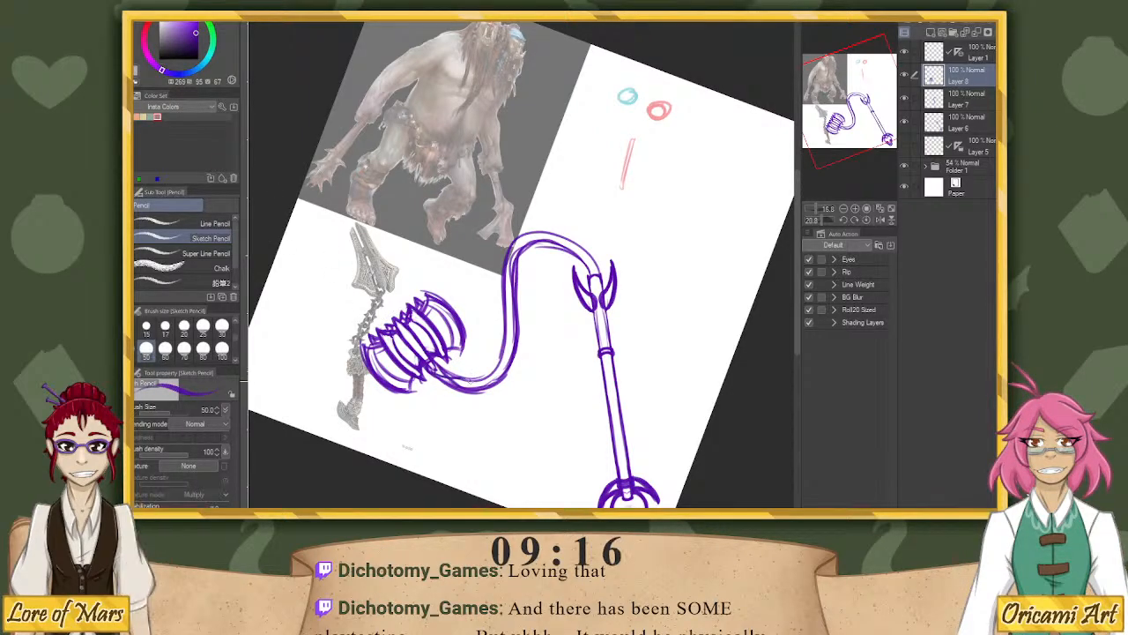
Sketch crossing, twisted rope strands along the cord from the weapon head to the handle's upper end.
mouse_move(466, 388)
mouse_down()
mouse_move(499, 368)
mouse_move(507, 336)
mouse_move(513, 355)
mouse_move(495, 374)
mouse_move(513, 355)
mouse_move(511, 259)
mouse_up()
mouse_move(514, 257)
mouse_down()
mouse_move(521, 238)
mouse_move(564, 232)
mouse_up()
drag(552, 234, 585, 252)
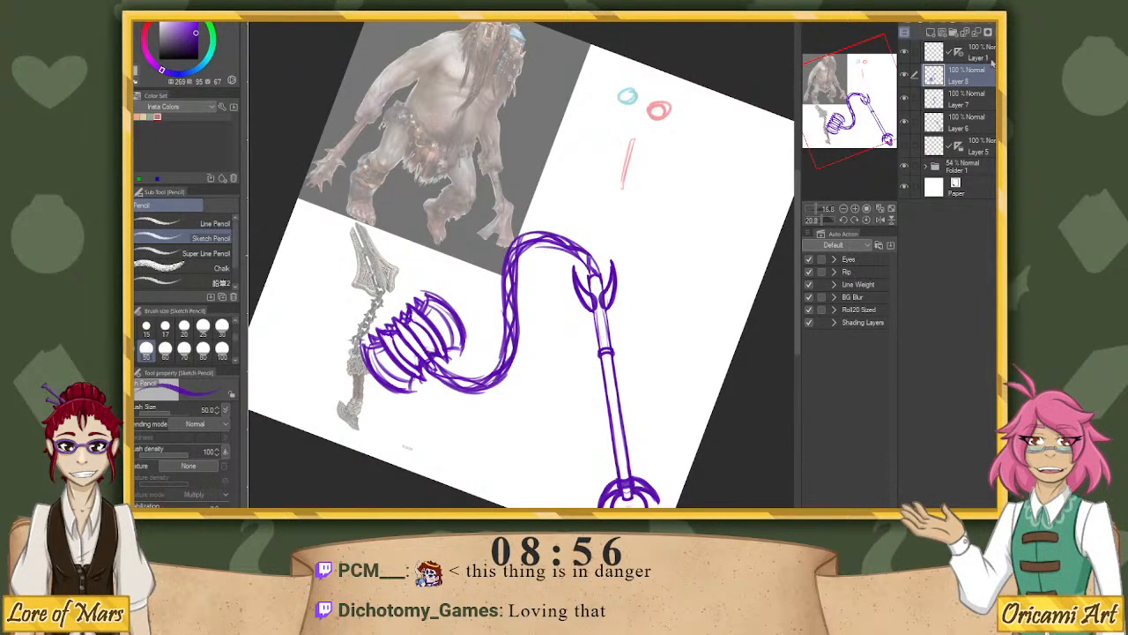
On a new layer, sketch one edge of a second cord sweeping from the handle's upper end across the giant reference to a hooked tip.
click(931, 32)
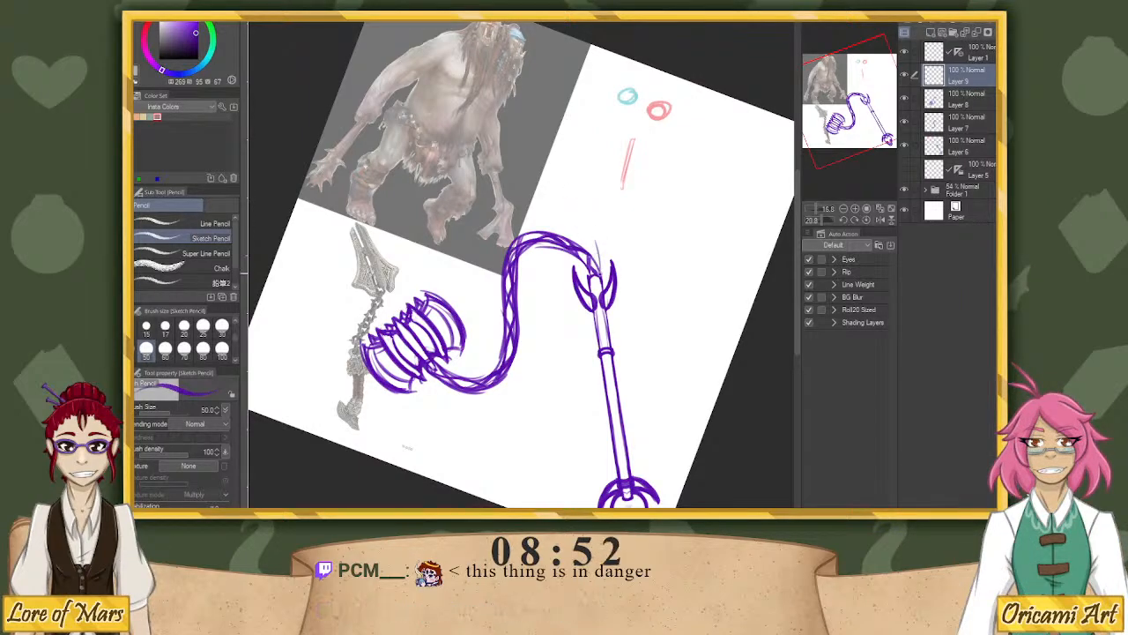
mouse_move(597, 260)
mouse_down()
mouse_move(521, 148)
mouse_move(520, 113)
mouse_up()
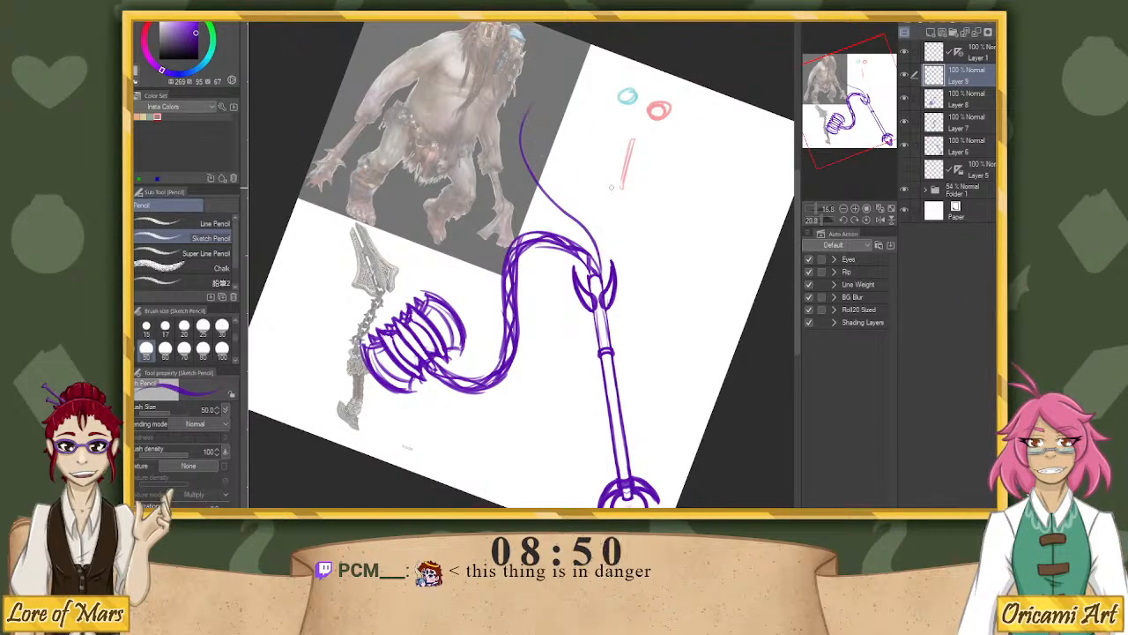
key(ctrl+z)
mouse_move(597, 260)
mouse_down()
mouse_move(419, 138)
mouse_move(452, 120)
mouse_up()
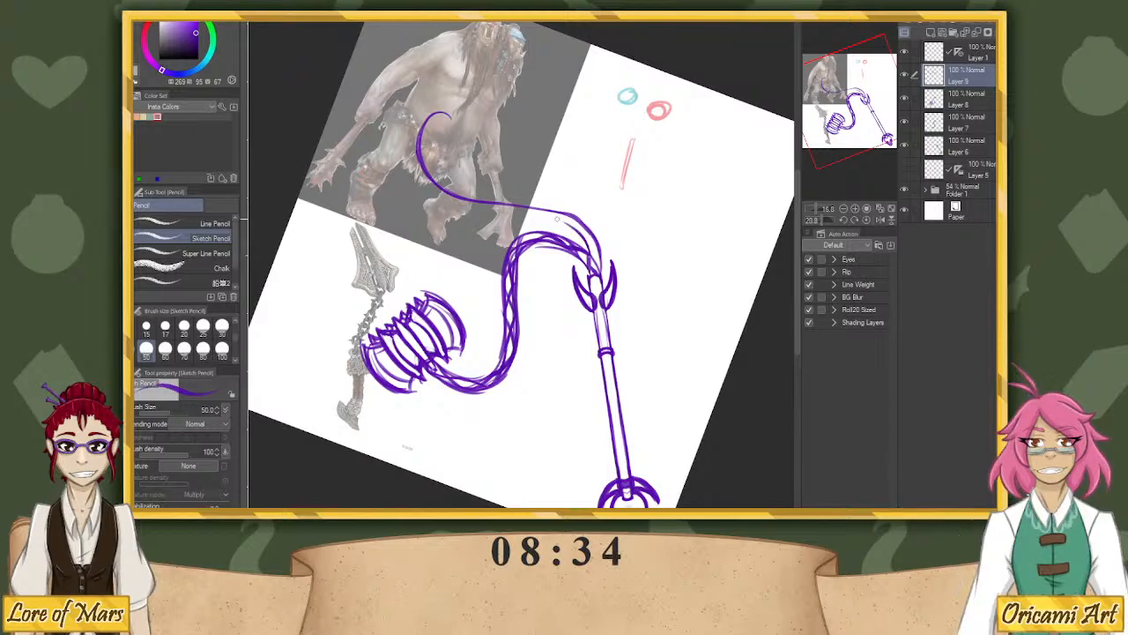
Draw the second cord's other edge parallel to the first, joining them at the hooked tip.
mouse_move(412, 171)
mouse_down()
mouse_move(466, 209)
mouse_move(567, 223)
mouse_up()
key(ctrl+z)
key(ctrl+z)
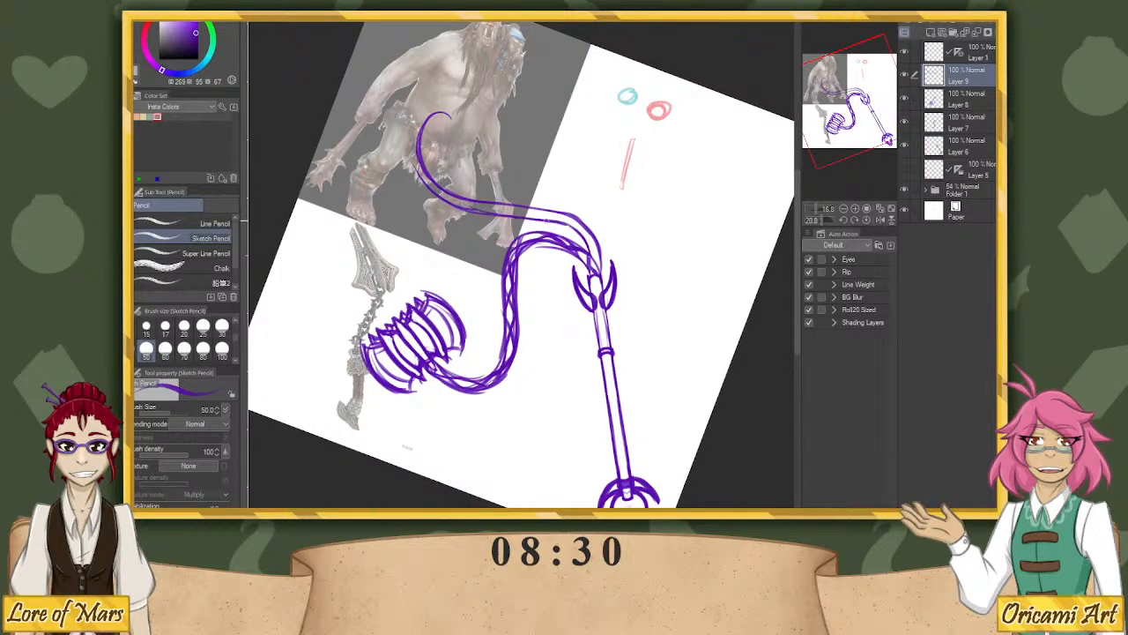
mouse_move(411, 155)
mouse_down()
mouse_move(438, 198)
mouse_move(407, 136)
mouse_move(410, 115)
mouse_move(441, 105)
mouse_move(449, 116)
mouse_up()
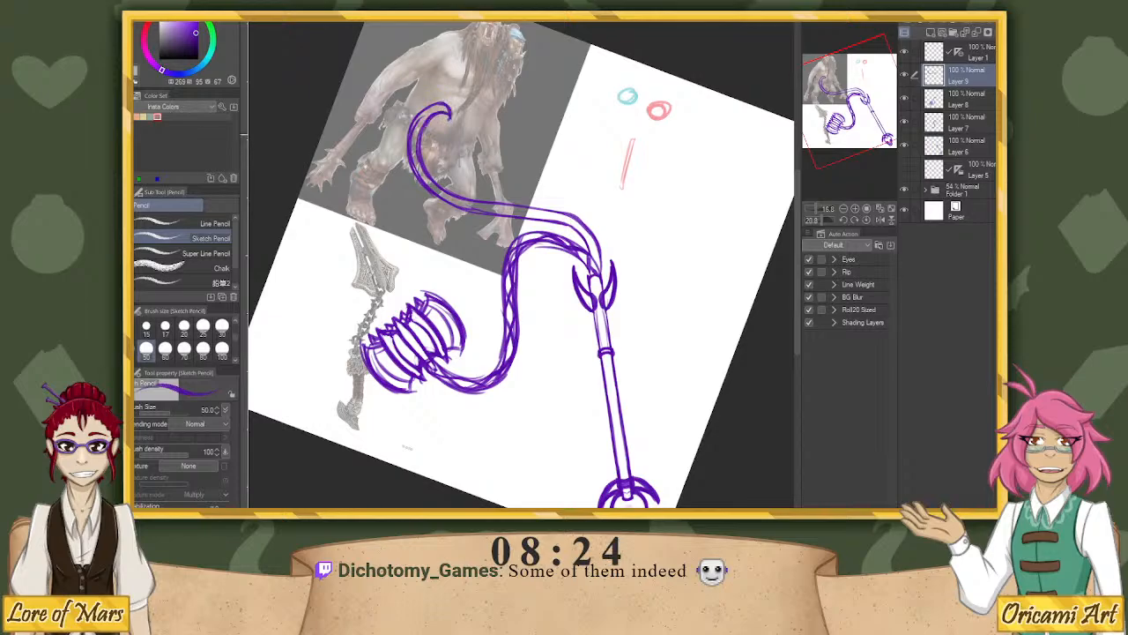
drag(861, 120, 852, 104)
drag(822, 221, 813, 210)
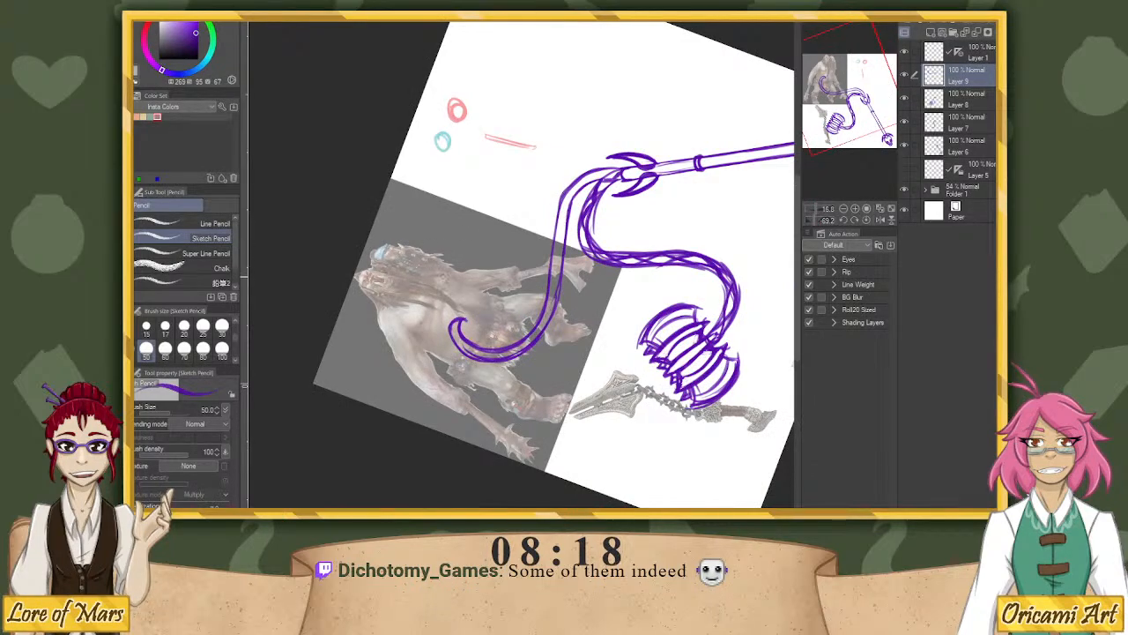
Sketch the closed, elongated outline of a second weapon head, pointed at its far end, at the second cord's hooked tip.
drag(428, 266, 438, 315)
mouse_move(438, 314)
mouse_down()
mouse_move(426, 260)
mouse_move(445, 222)
mouse_up()
mouse_move(464, 232)
mouse_down()
mouse_move(451, 220)
mouse_move(473, 242)
mouse_move(471, 305)
mouse_up()
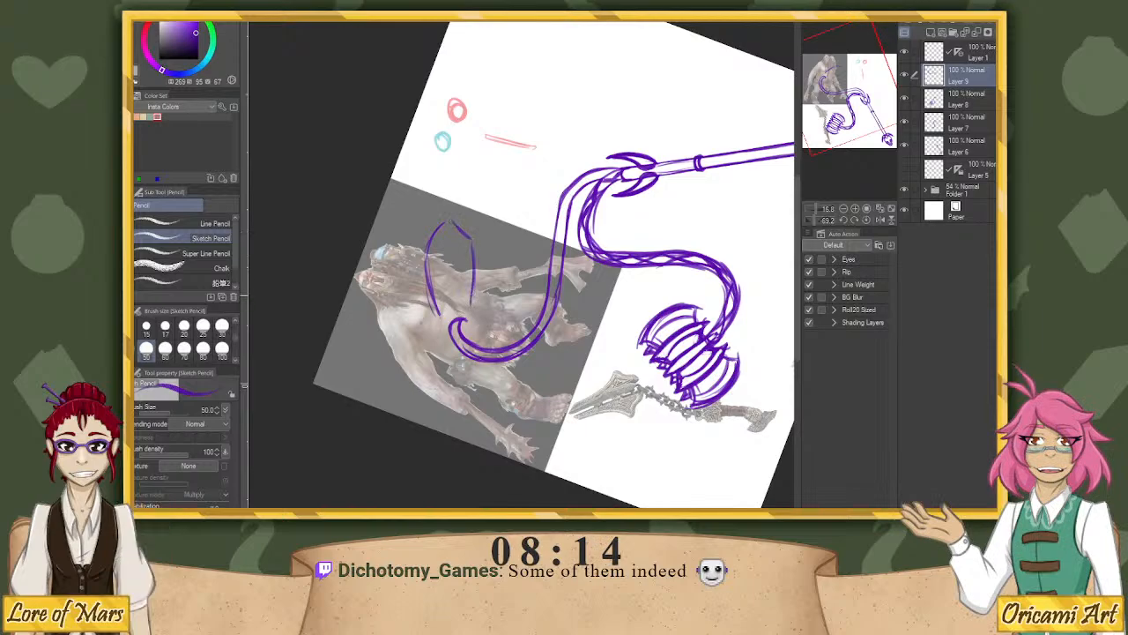
key(ctrl+z)
mouse_move(451, 221)
mouse_down()
mouse_move(473, 252)
mouse_move(471, 310)
mouse_move(439, 307)
mouse_up()
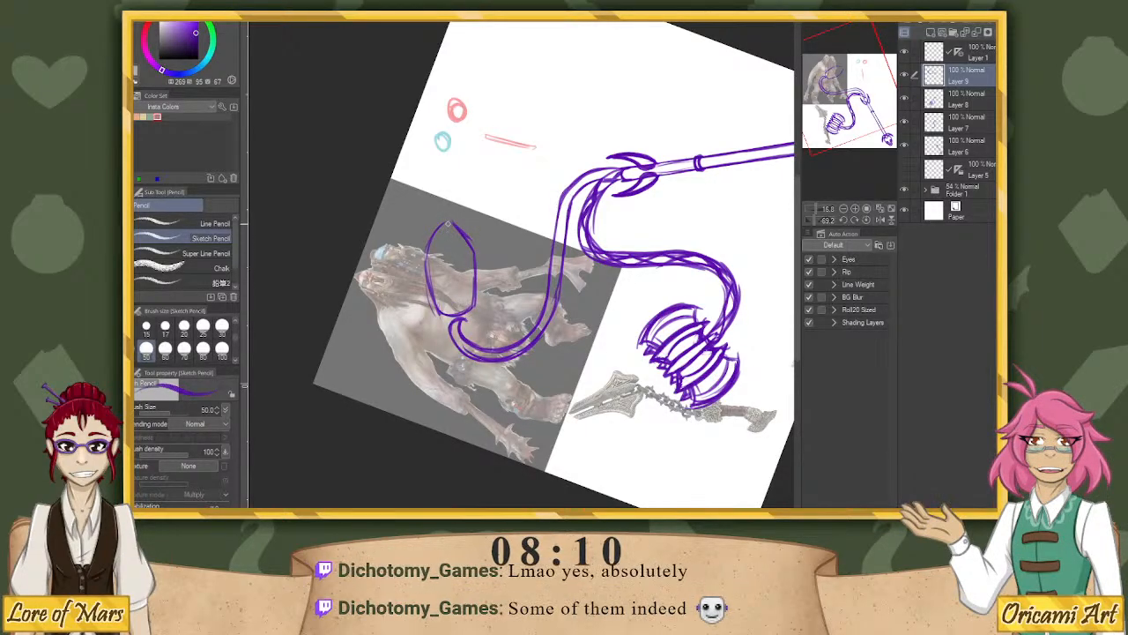
mouse_move(445, 230)
mouse_down()
mouse_move(429, 253)
mouse_move(446, 226)
mouse_move(432, 251)
mouse_move(465, 282)
mouse_move(464, 309)
mouse_up()
drag(466, 254, 464, 309)
key(ctrl+z)
key(ctrl+z)
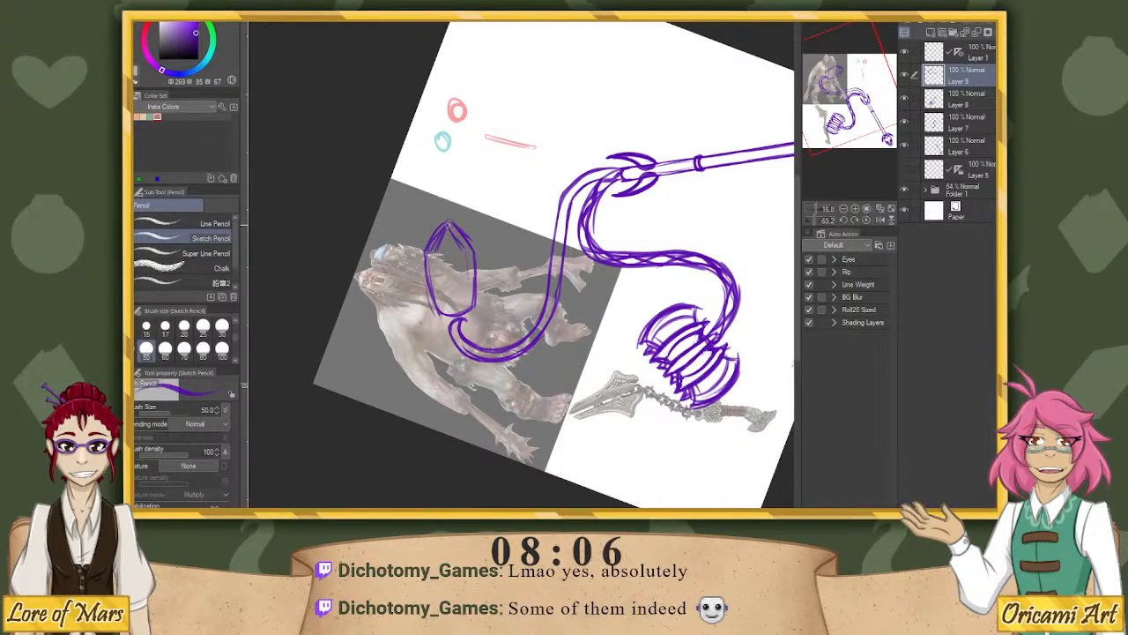
key(ctrl+z)
key(ctrl+z)
key(ctrl+z)
key(ctrl+z)
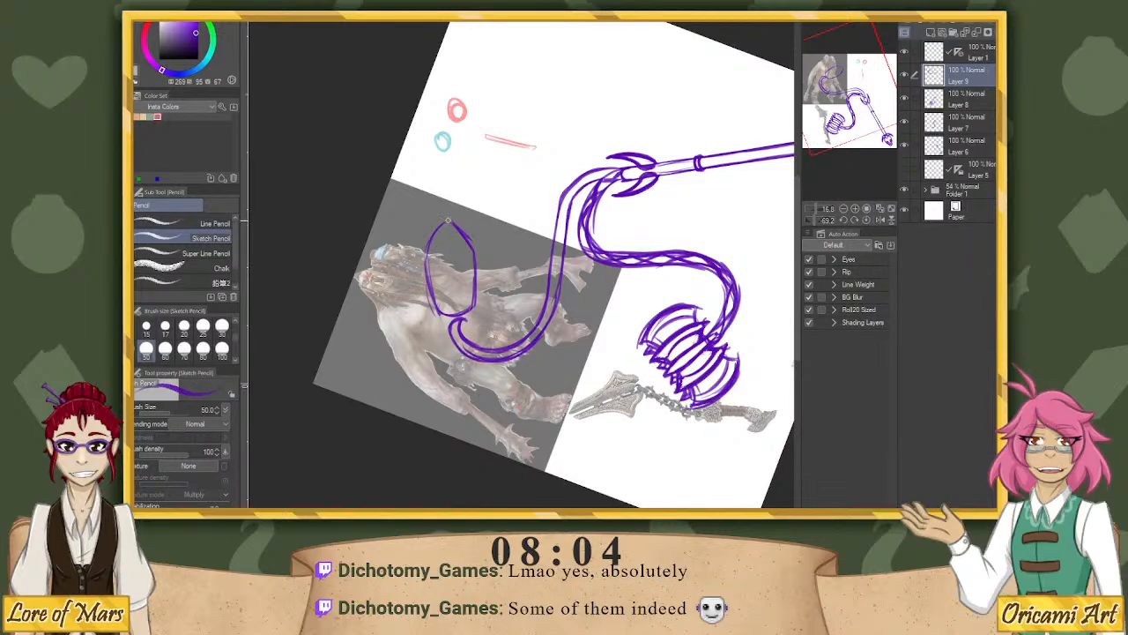
Reinforce the second head's outline, add ridge lines inside it and sketch sharp spikes around its tip and outer edge.
mouse_move(446, 222)
mouse_down()
mouse_move(426, 275)
mouse_move(474, 307)
mouse_up()
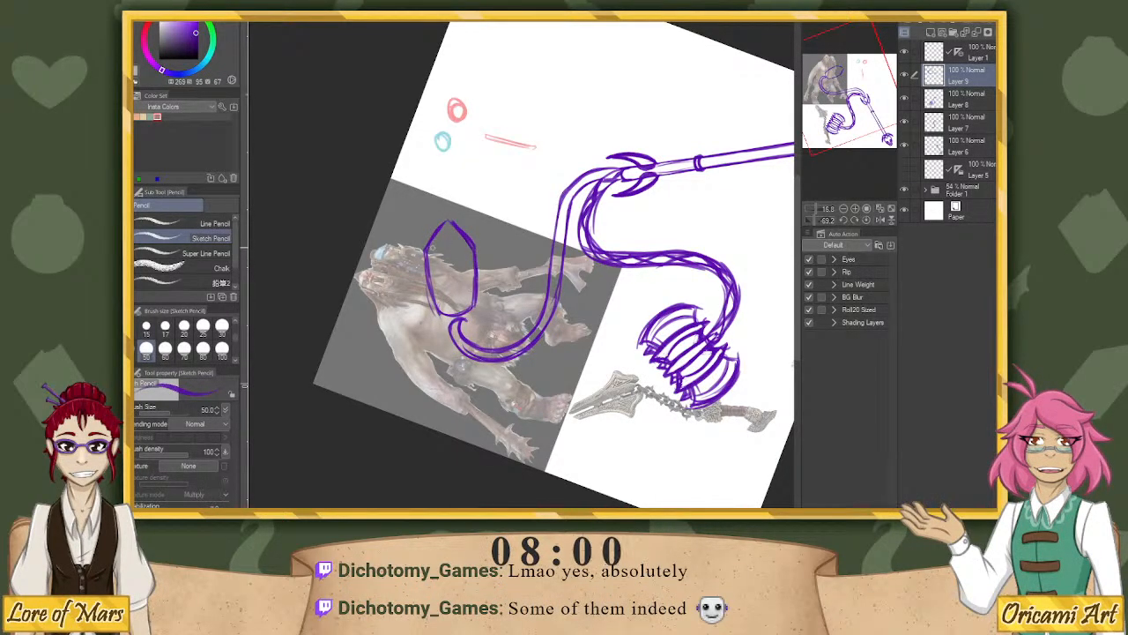
drag(432, 249, 449, 266)
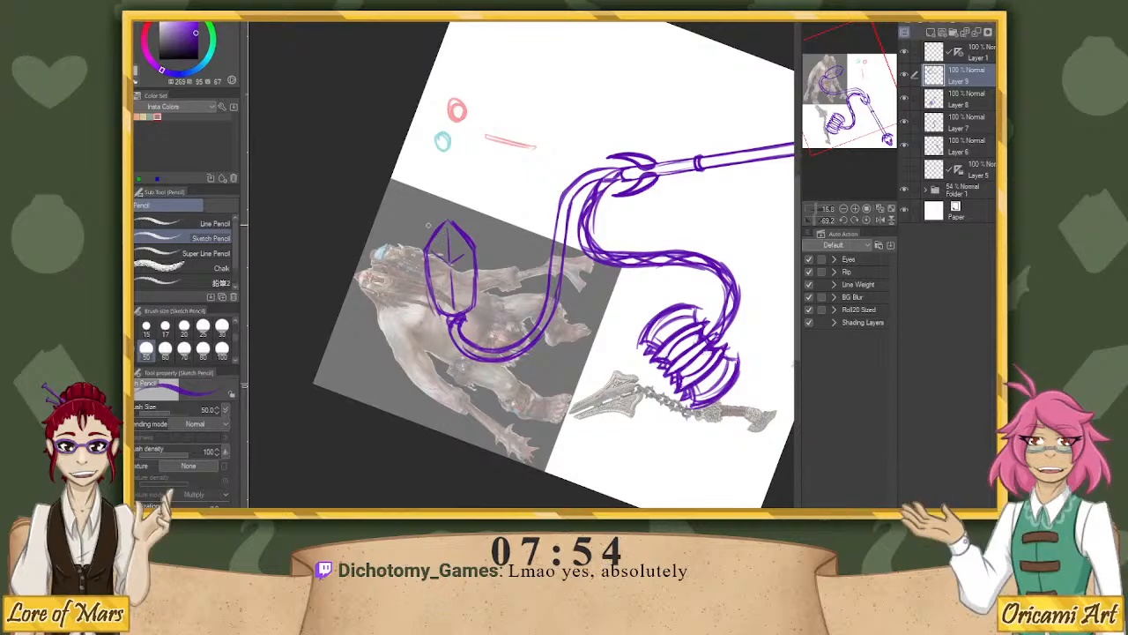
mouse_move(426, 265)
mouse_down()
mouse_move(402, 260)
mouse_move(437, 251)
mouse_move(479, 217)
mouse_up()
mouse_move(478, 217)
mouse_down()
mouse_move(464, 233)
mouse_move(453, 200)
mouse_move(459, 222)
mouse_up()
drag(428, 288, 413, 312)
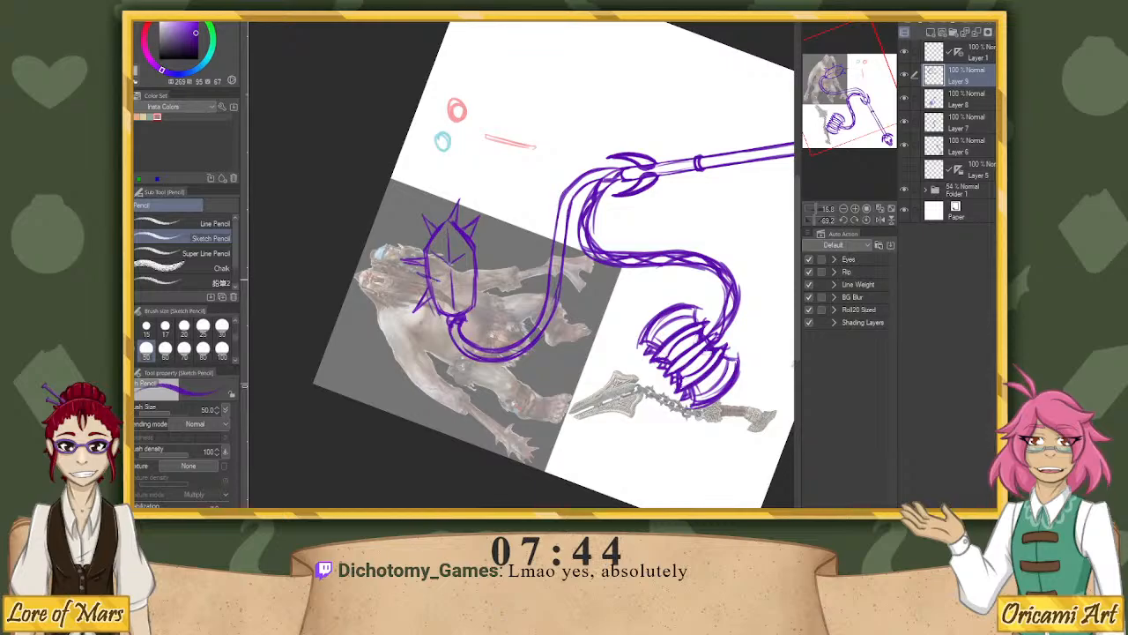
mouse_move(425, 278)
mouse_down()
mouse_move(440, 281)
mouse_move(443, 269)
mouse_move(412, 270)
mouse_move(414, 235)
mouse_move(450, 253)
mouse_up()
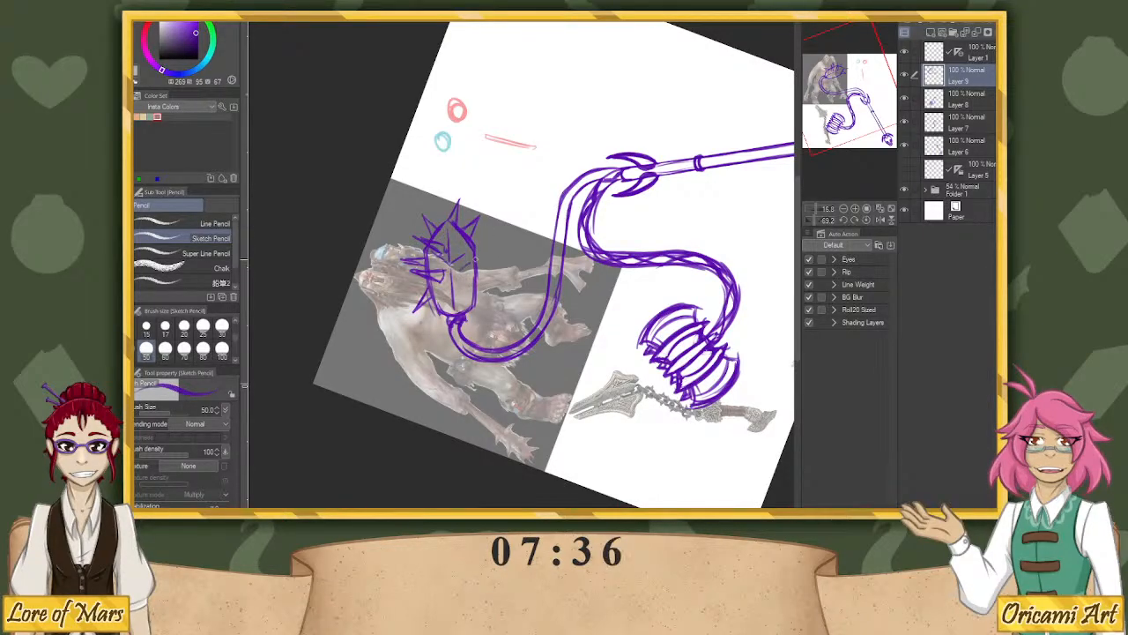
Sketch more spikes along the second head's cord-facing edge, at its tip and across its face.
mouse_move(479, 256)
mouse_down()
mouse_move(432, 316)
mouse_move(490, 271)
mouse_up()
drag(476, 284, 500, 301)
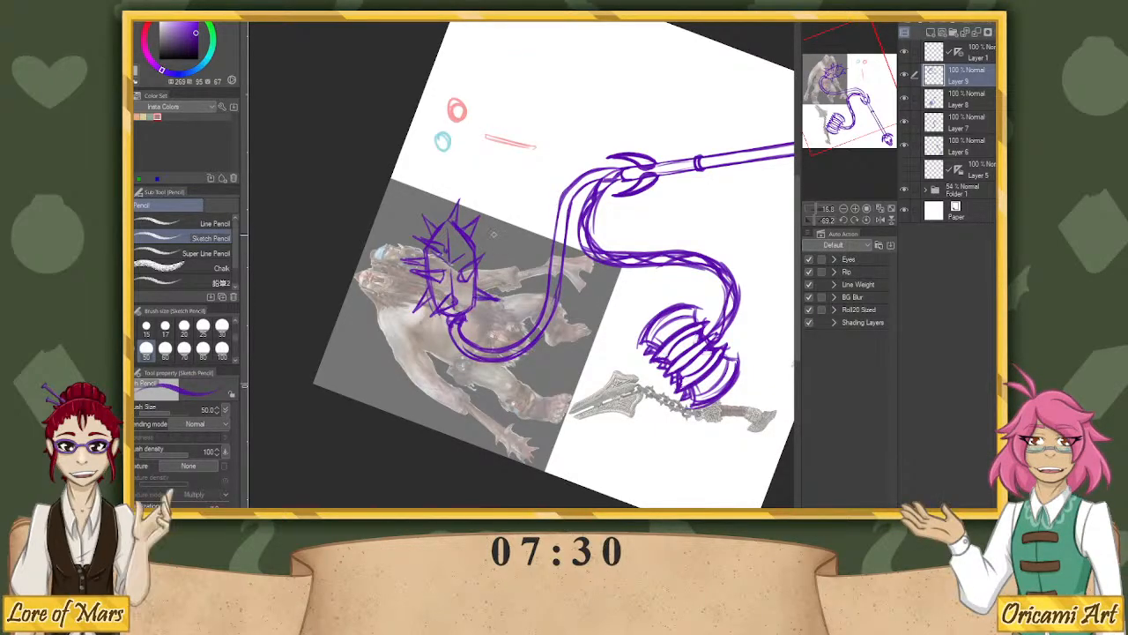
drag(475, 240, 495, 275)
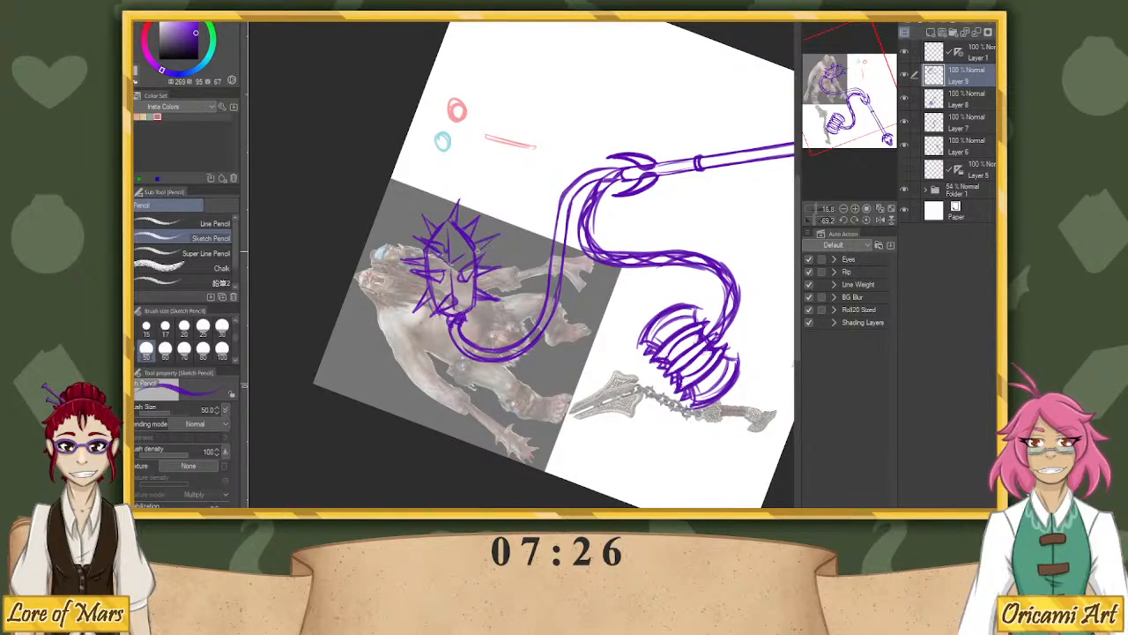
mouse_move(478, 236)
mouse_down()
mouse_move(499, 251)
mouse_move(448, 192)
mouse_up()
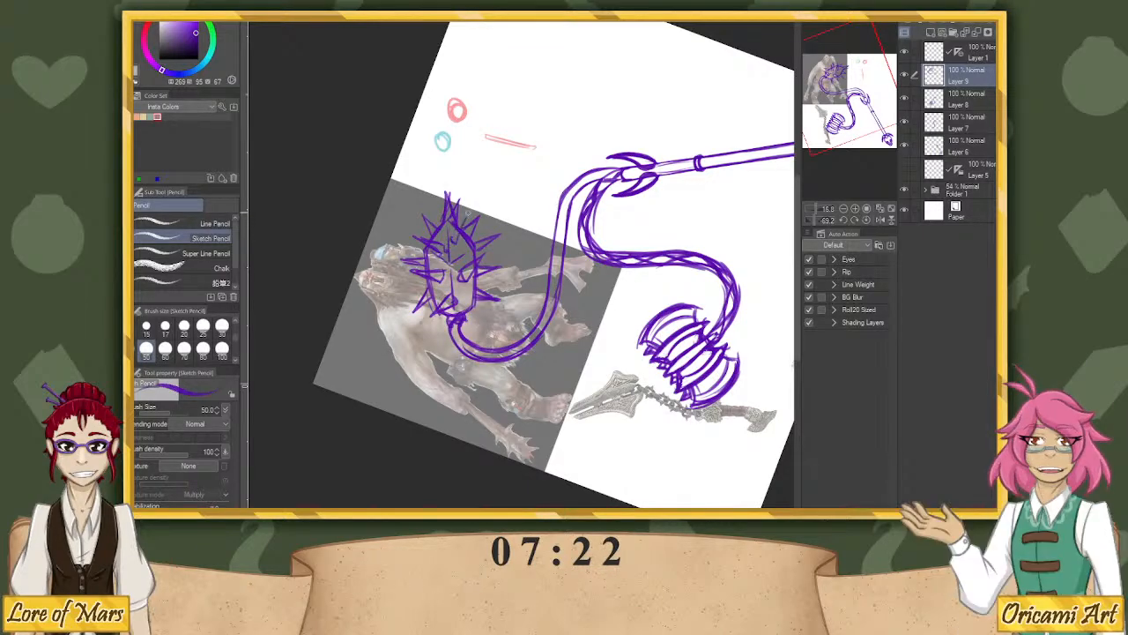
mouse_move(458, 245)
mouse_down()
mouse_move(449, 239)
mouse_move(474, 206)
mouse_up()
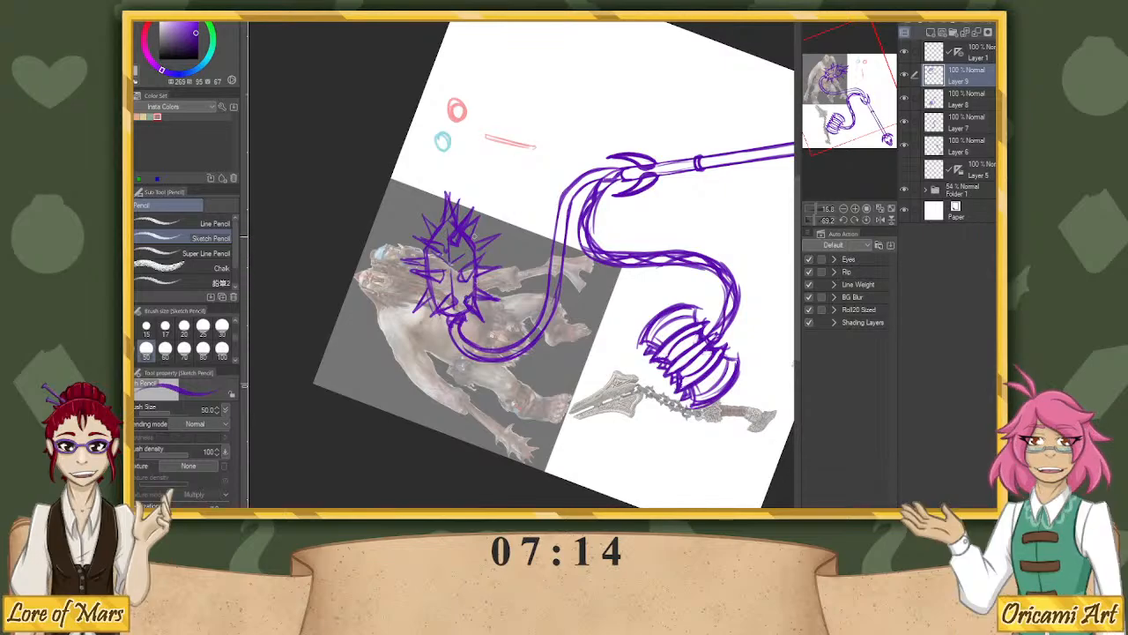
Merge the flail sketch layers down into Layer 6 and fade the merged sketch to 42% opacity.
click(871, 212)
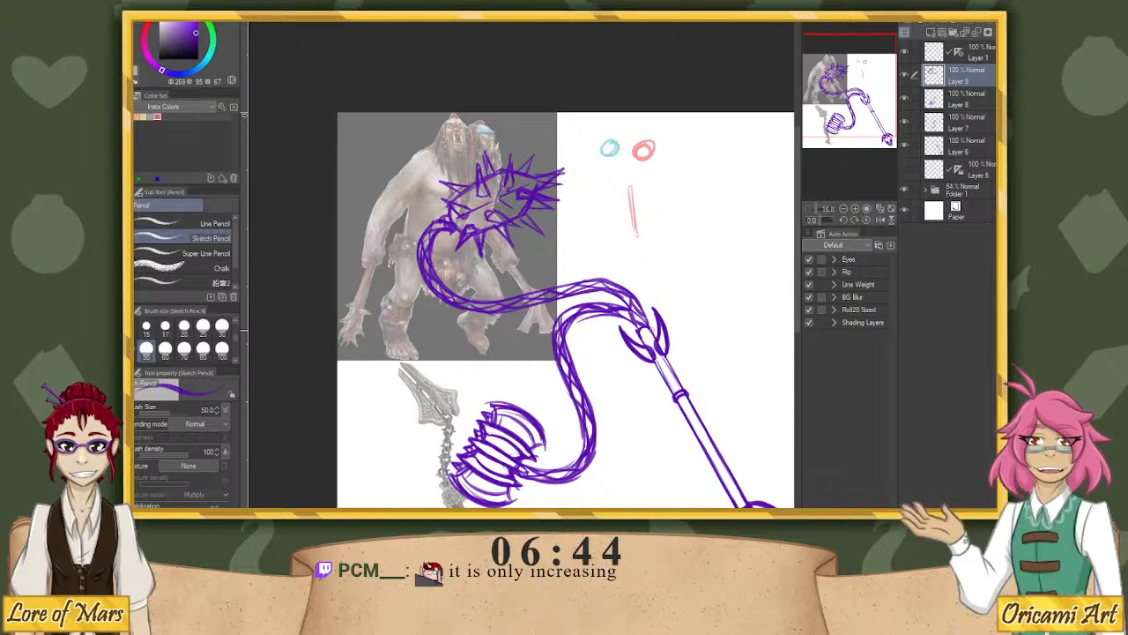
drag(852, 143, 858, 165)
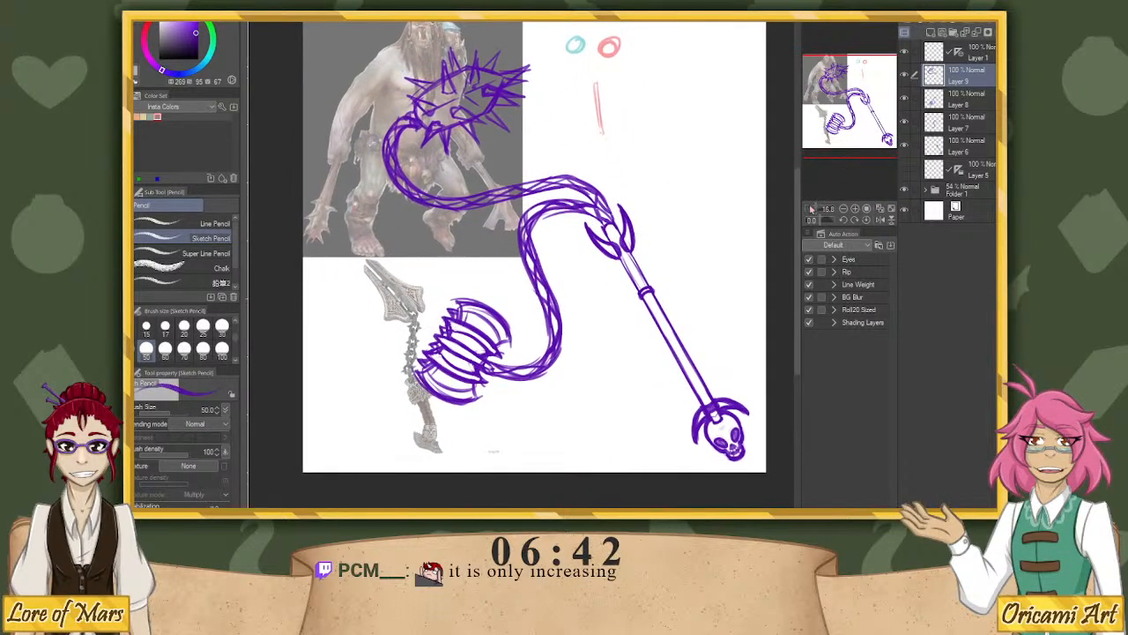
drag(812, 209, 816, 207)
click(976, 34)
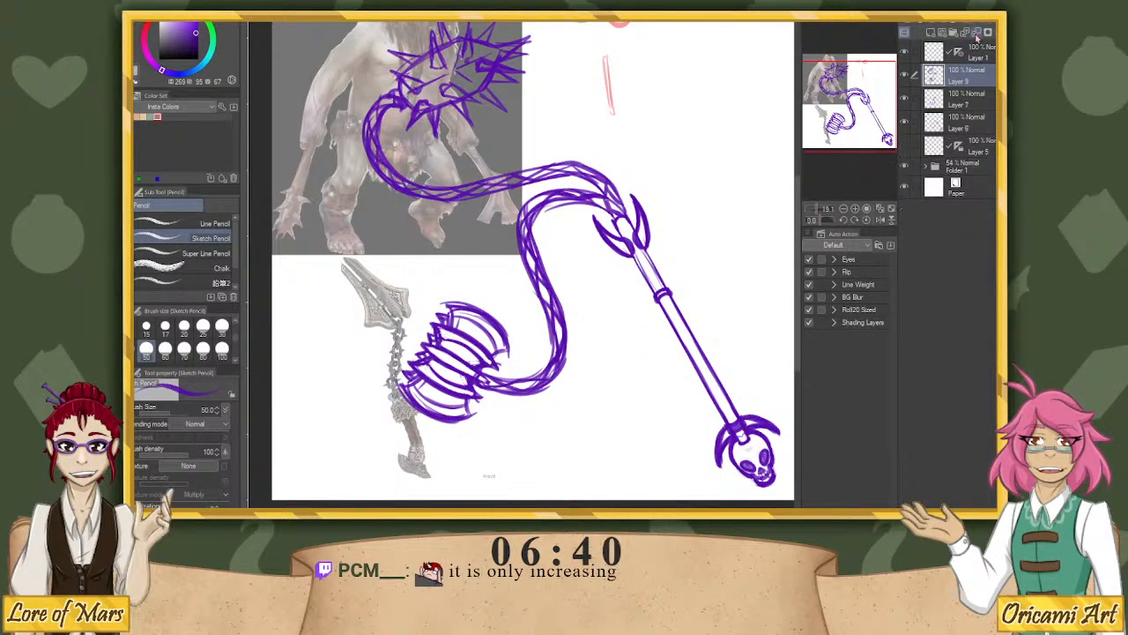
click(976, 34)
click(975, 34)
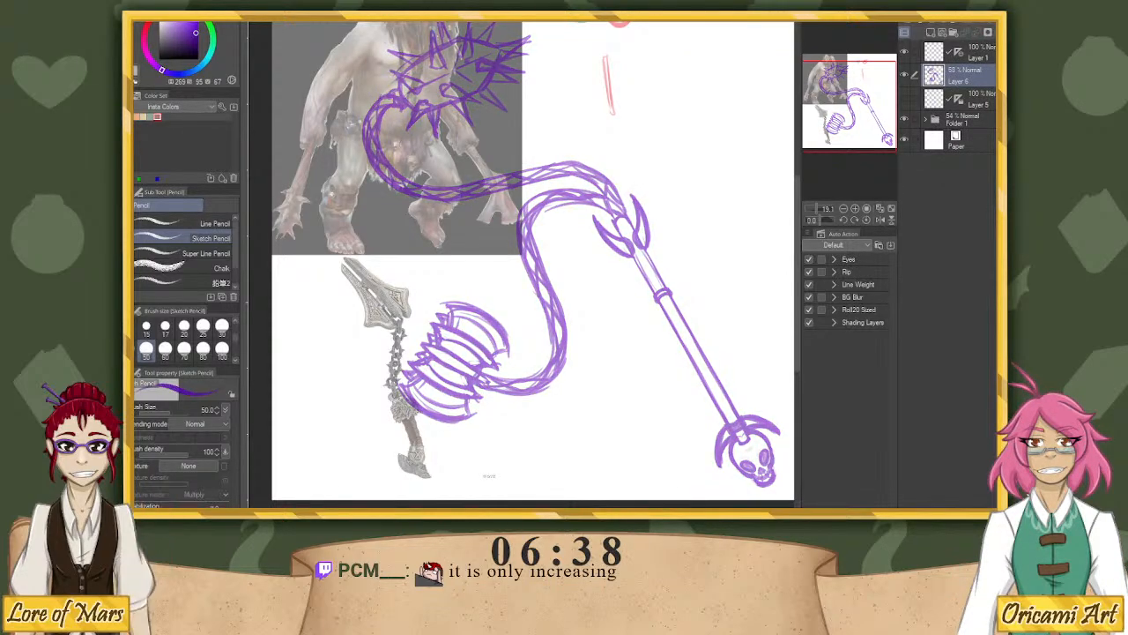
Hide the reference images in Folder 1 and set up a new layer for inking with a black Super Line Pencil.
click(904, 118)
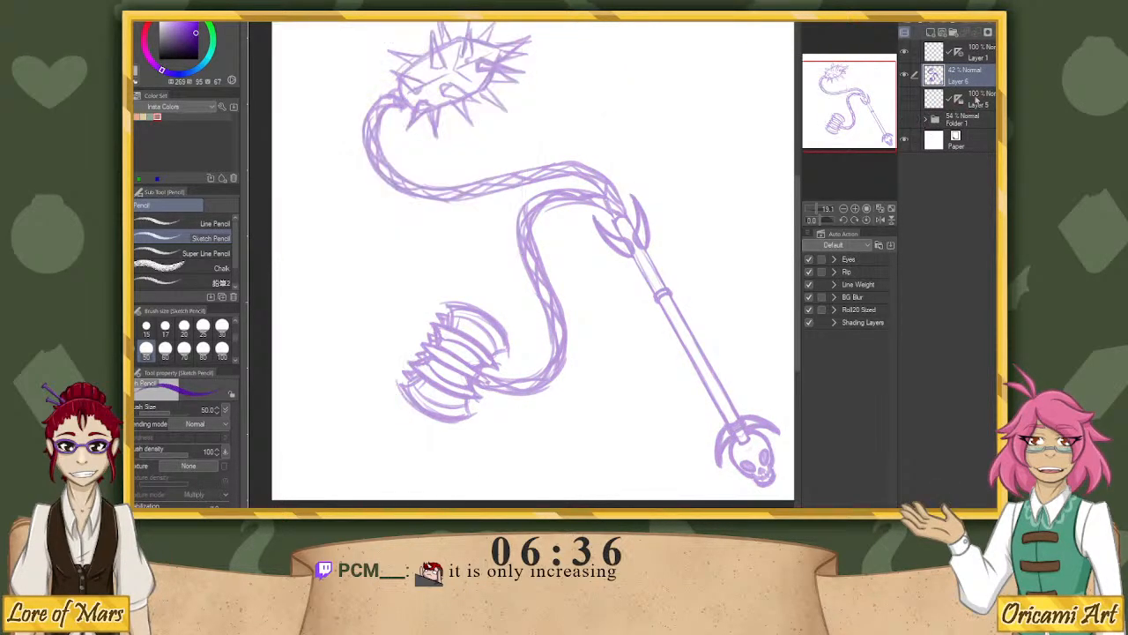
click(930, 32)
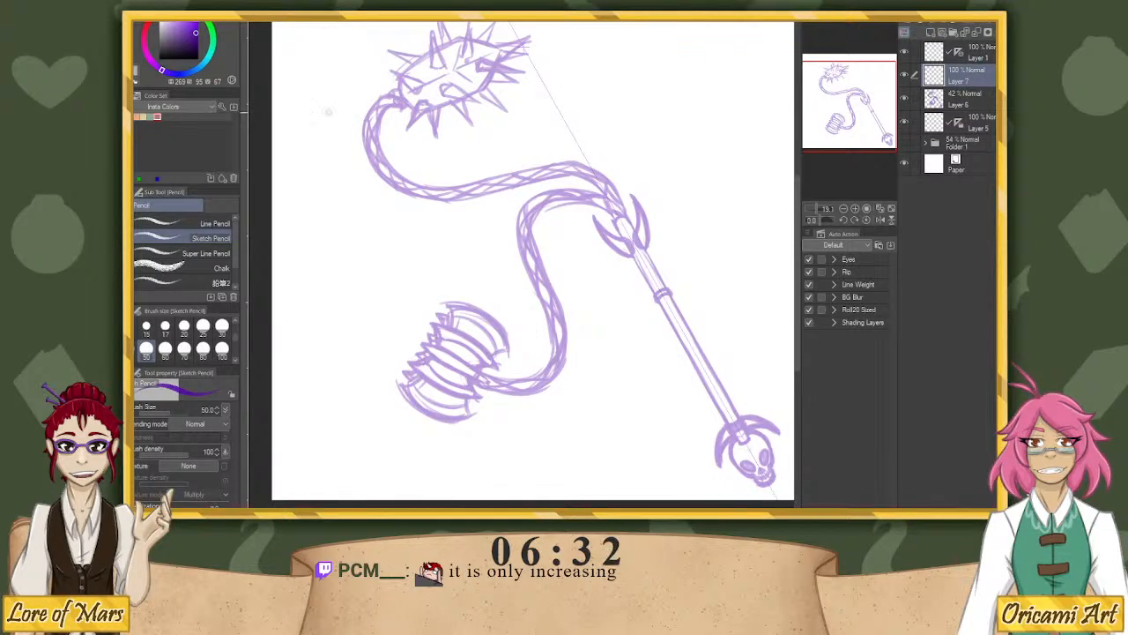
drag(194, 35, 159, 60)
click(180, 253)
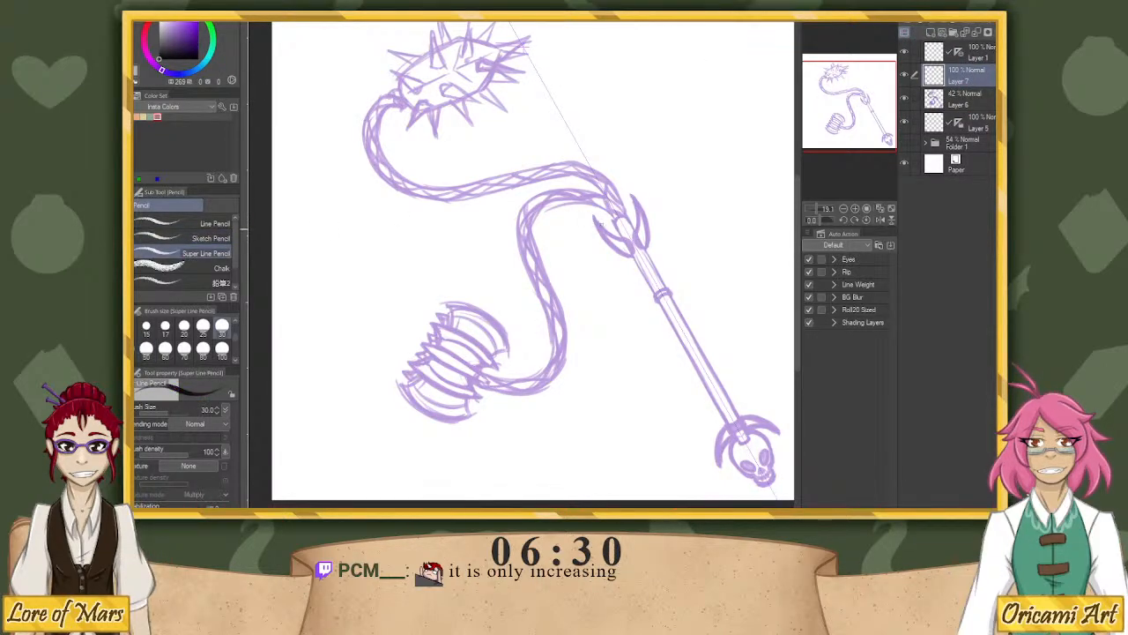
Ink the two curved prongs at the handle's upper end, plus the neck and collar below them, using the symmetrical ruler.
drag(633, 196, 645, 232)
drag(594, 220, 632, 255)
key(ctrl+z)
key(ctrl+z)
drag(593, 216, 632, 256)
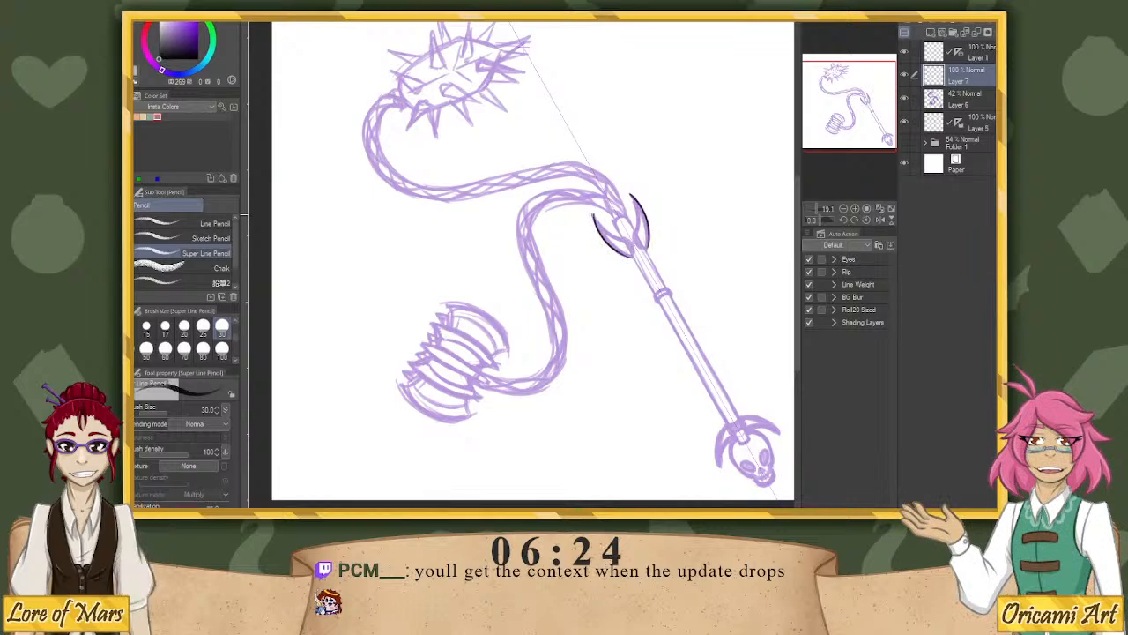
drag(594, 216, 631, 255)
key(ctrl+z)
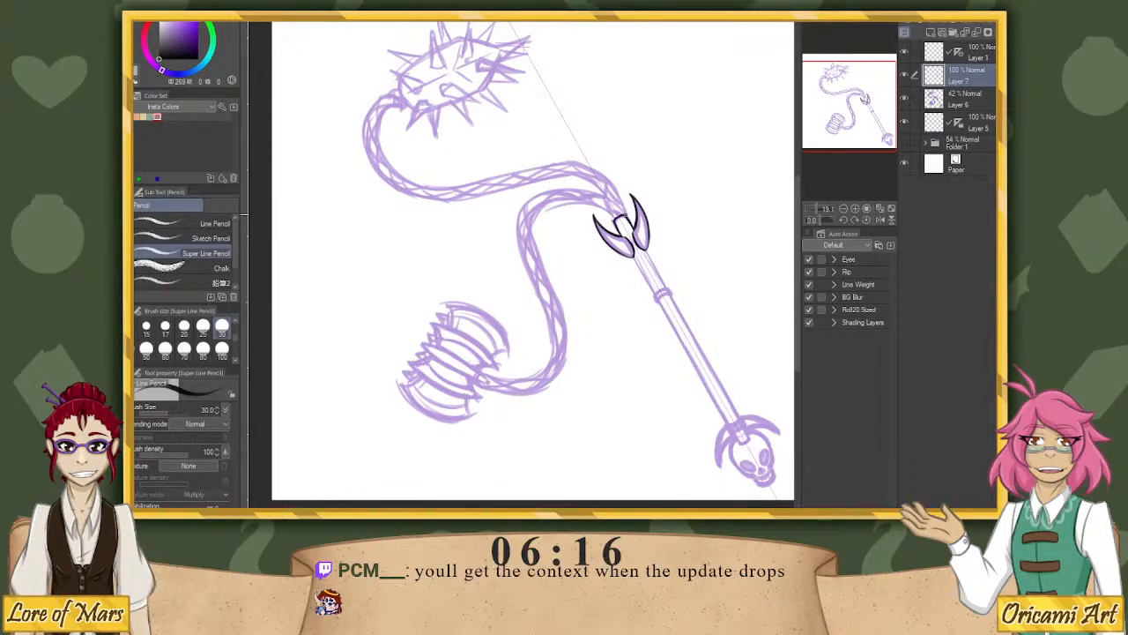
mouse_move(633, 257)
mouse_down()
mouse_move(654, 293)
mouse_move(650, 283)
mouse_move(670, 289)
mouse_up()
key(ctrl+z)
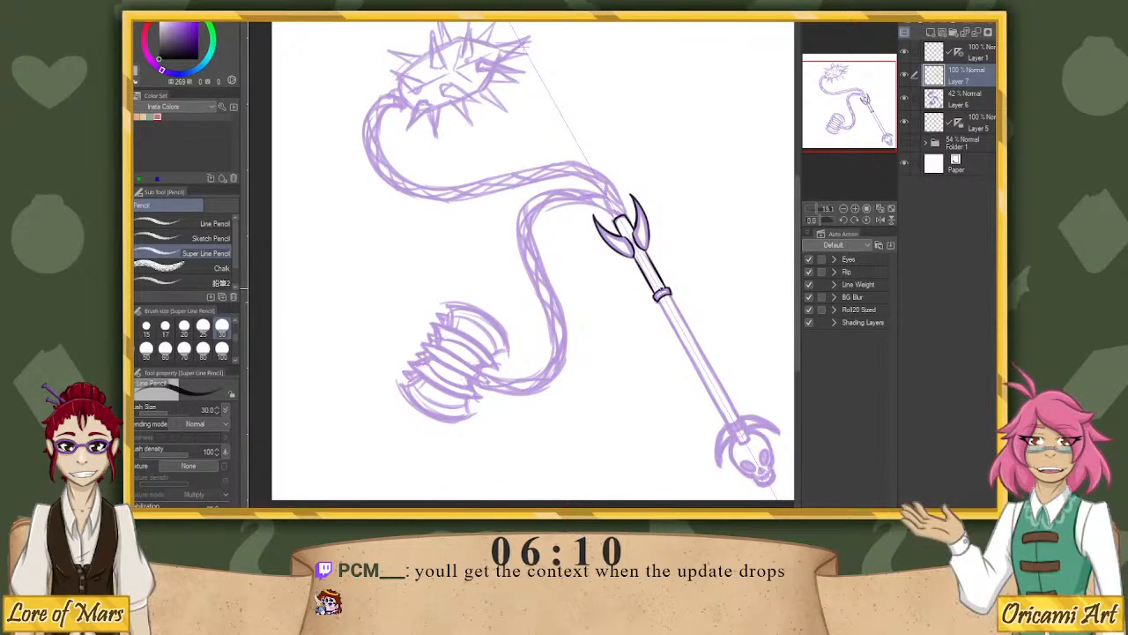
Ink both straight edges of the grip from the upper collar down to a lower collar above the skull pommel.
drag(659, 302, 691, 358)
key(ctrl+z)
key(ctrl+z)
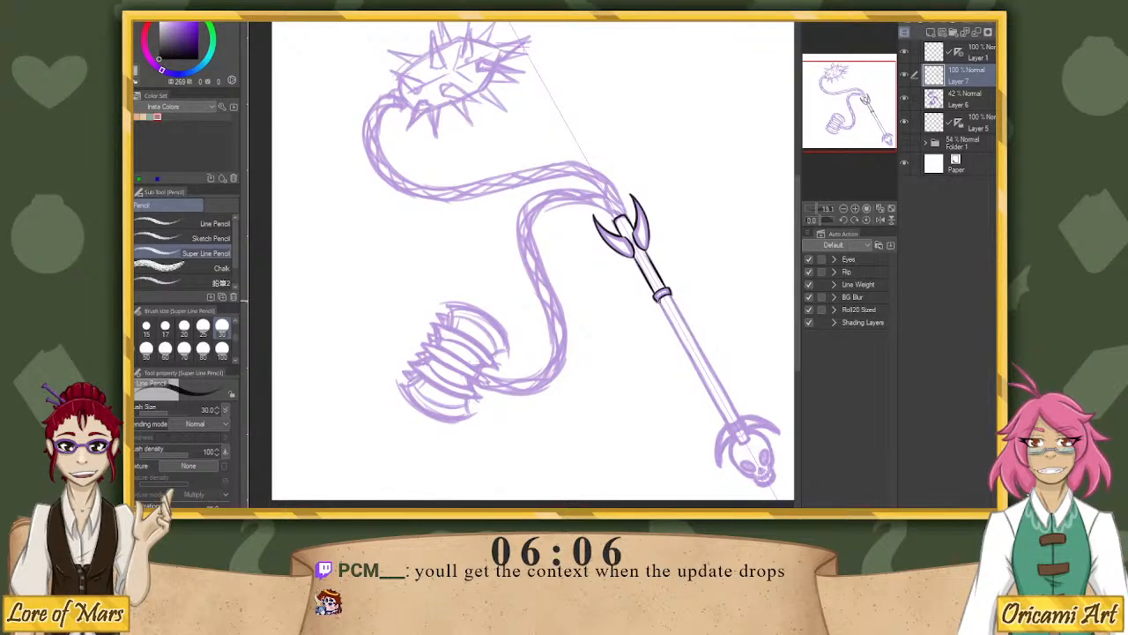
drag(660, 303, 710, 395)
key(ctrl+z)
drag(659, 301, 706, 389)
key(ctrl+z)
key(ctrl+z)
drag(661, 303, 719, 407)
key(ctrl+z)
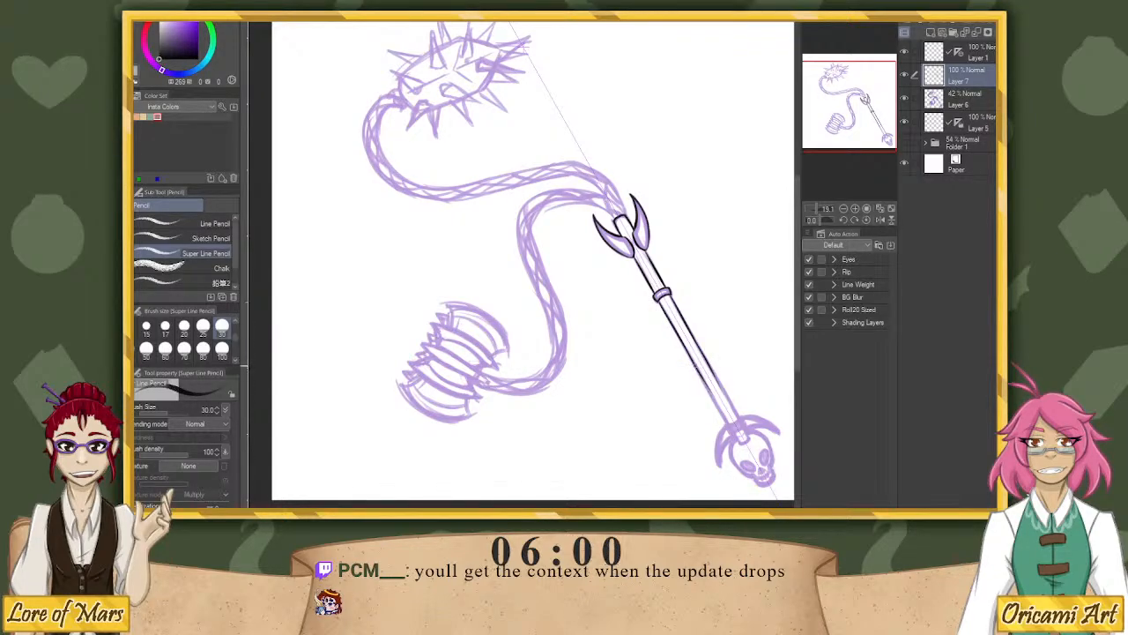
mouse_move(696, 361)
mouse_down()
mouse_move(729, 429)
mouse_move(744, 425)
mouse_up()
key(ctrl+z)
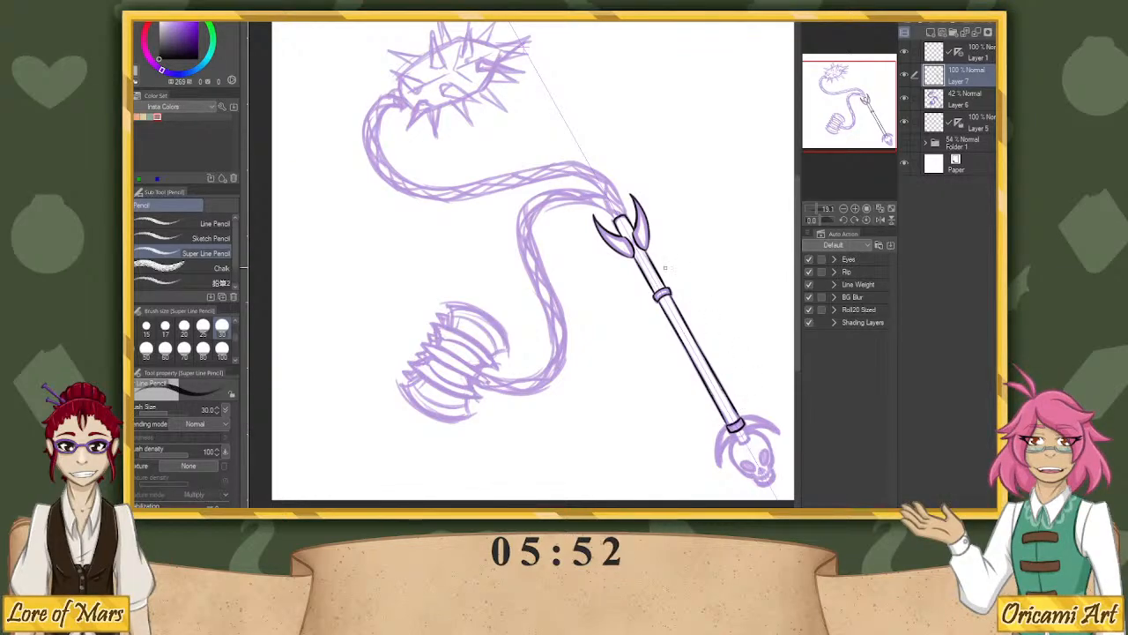
Ink a crisscross wrapping pattern along the full length of the grip between the two collars.
drag(669, 306, 675, 326)
key(ctrl+z)
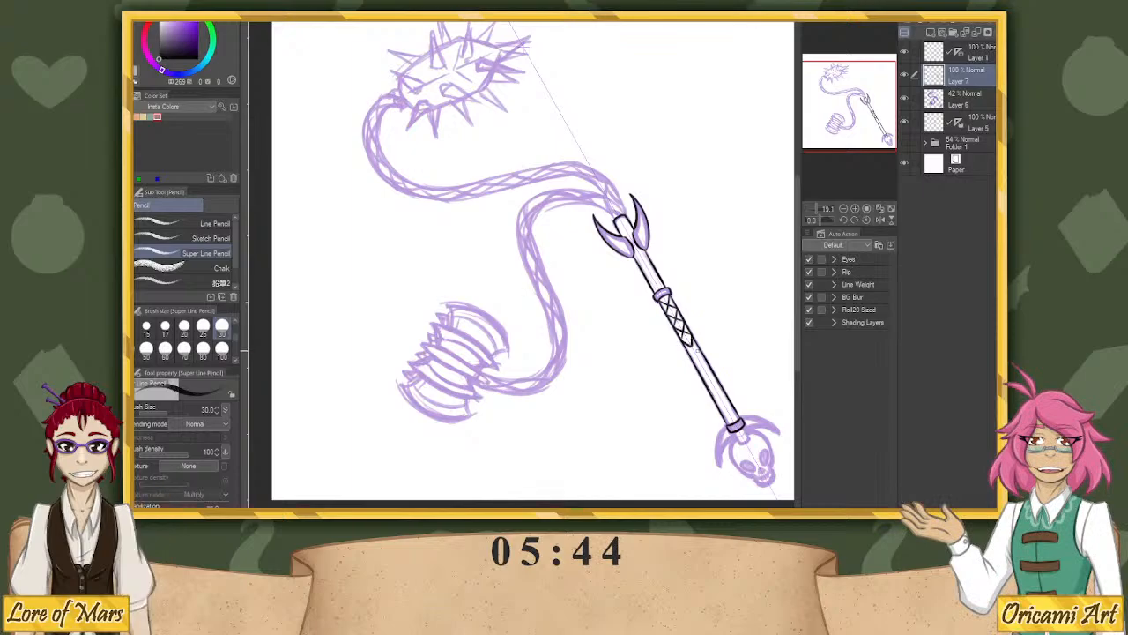
drag(684, 335, 693, 349)
mouse_move(697, 342)
mouse_down()
mouse_move(689, 354)
mouse_move(712, 381)
mouse_move(702, 382)
mouse_up()
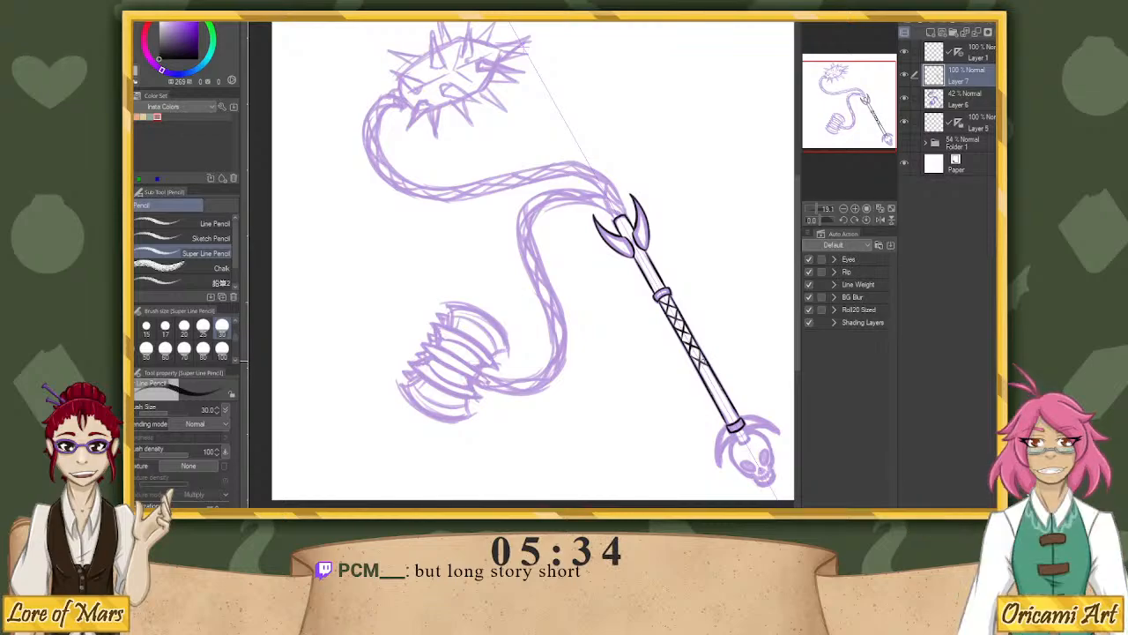
mouse_move(689, 351)
mouse_down()
mouse_move(734, 415)
mouse_move(729, 428)
mouse_up()
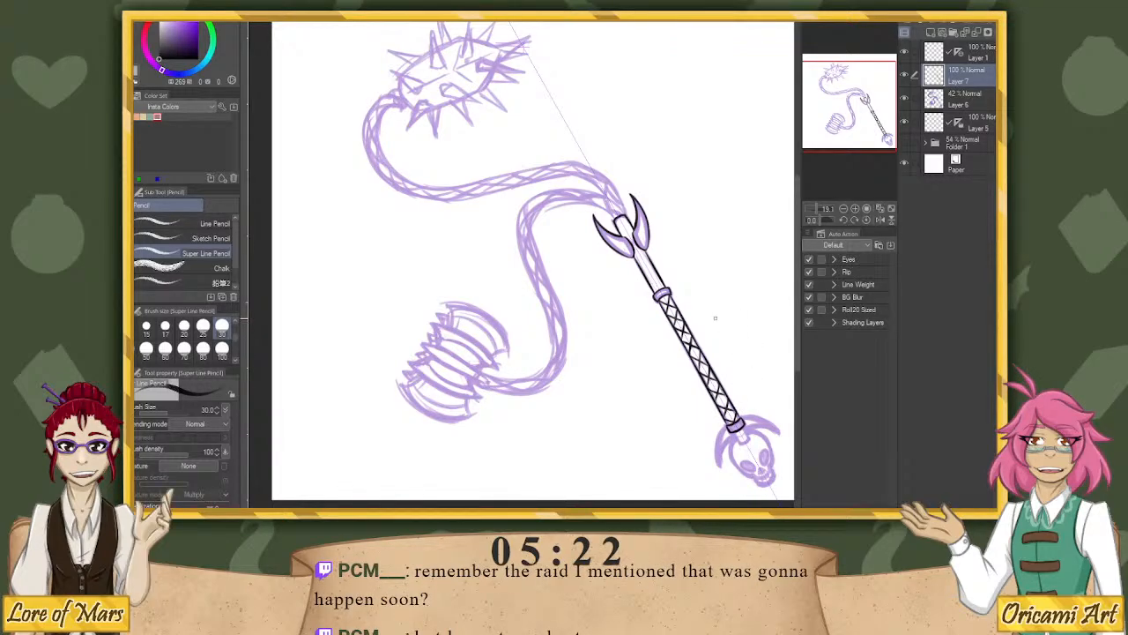
Ink the curved horns below the grip and the skull pommel with its eye sockets, nose and teeth.
drag(727, 326, 630, 233)
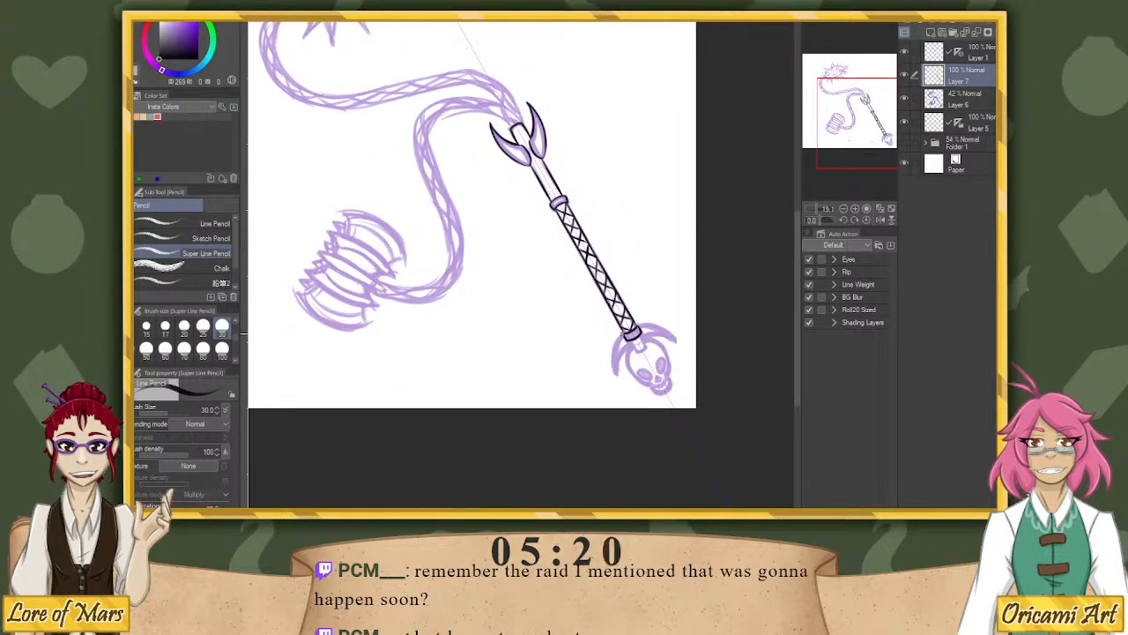
mouse_move(626, 331)
mouse_down()
mouse_move(615, 348)
mouse_move(675, 338)
mouse_move(617, 375)
mouse_up()
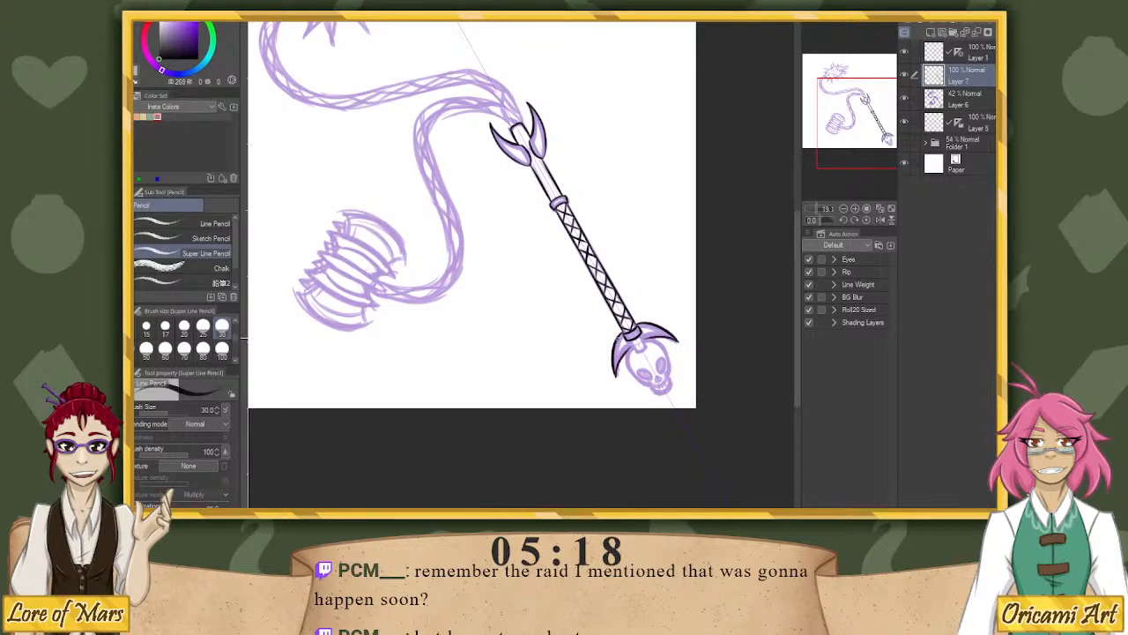
key(ctrl+z)
key(ctrl+z)
mouse_move(665, 322)
mouse_down()
mouse_move(617, 357)
mouse_move(616, 377)
mouse_move(631, 342)
mouse_up()
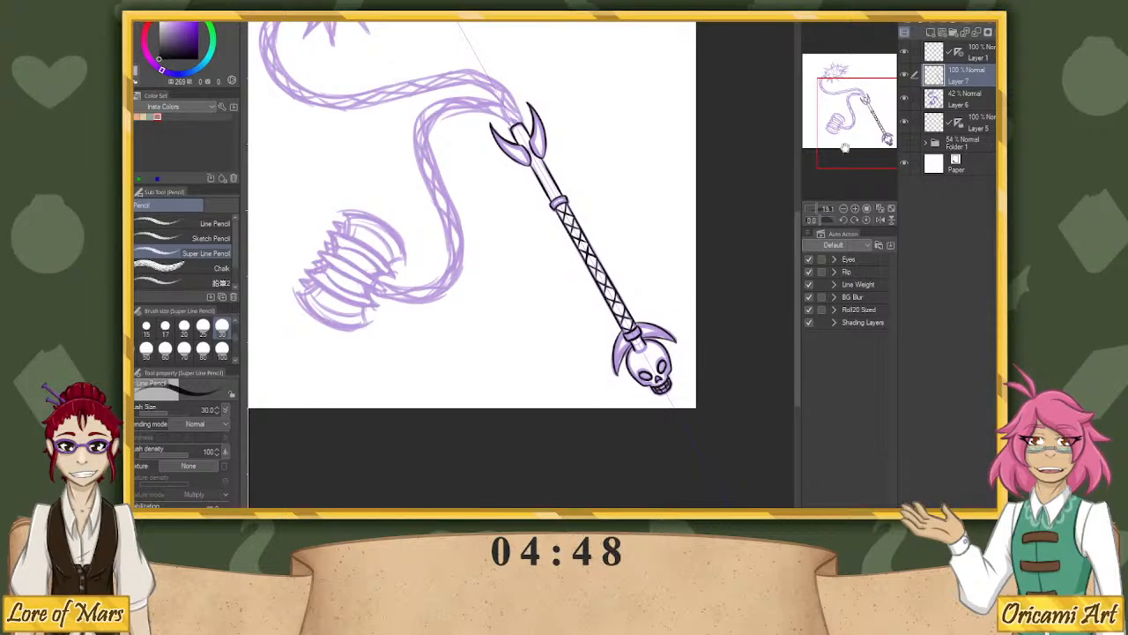
Hide Layer 5 with the handle's ruler and make Layer 1, which holds the hammer-like head's ruler, the active layer.
drag(845, 121, 859, 110)
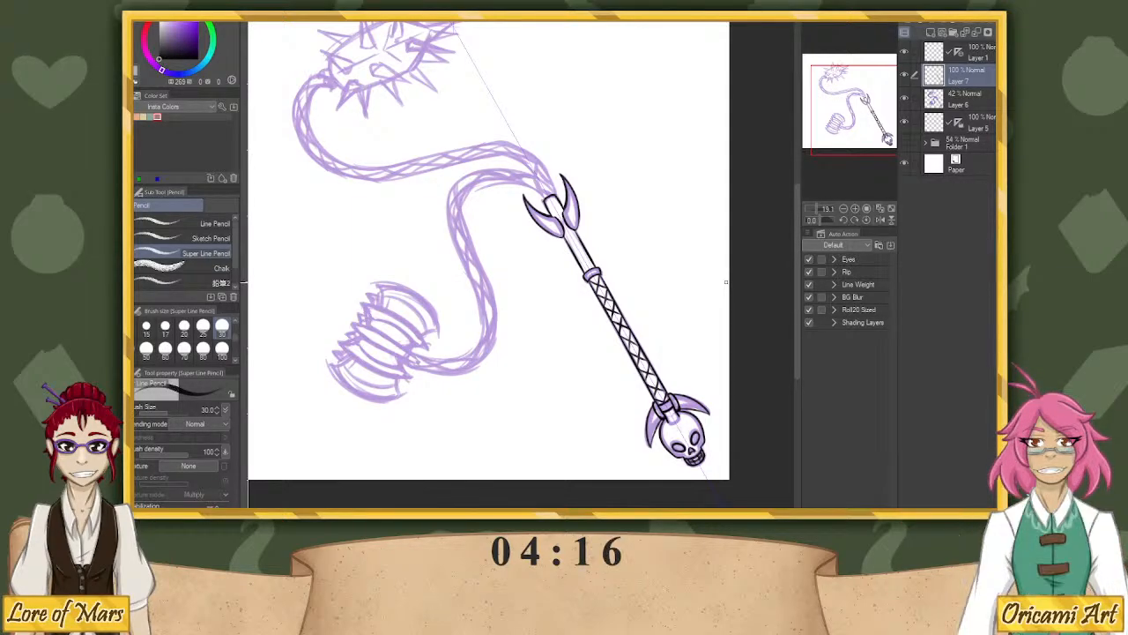
drag(849, 117, 850, 95)
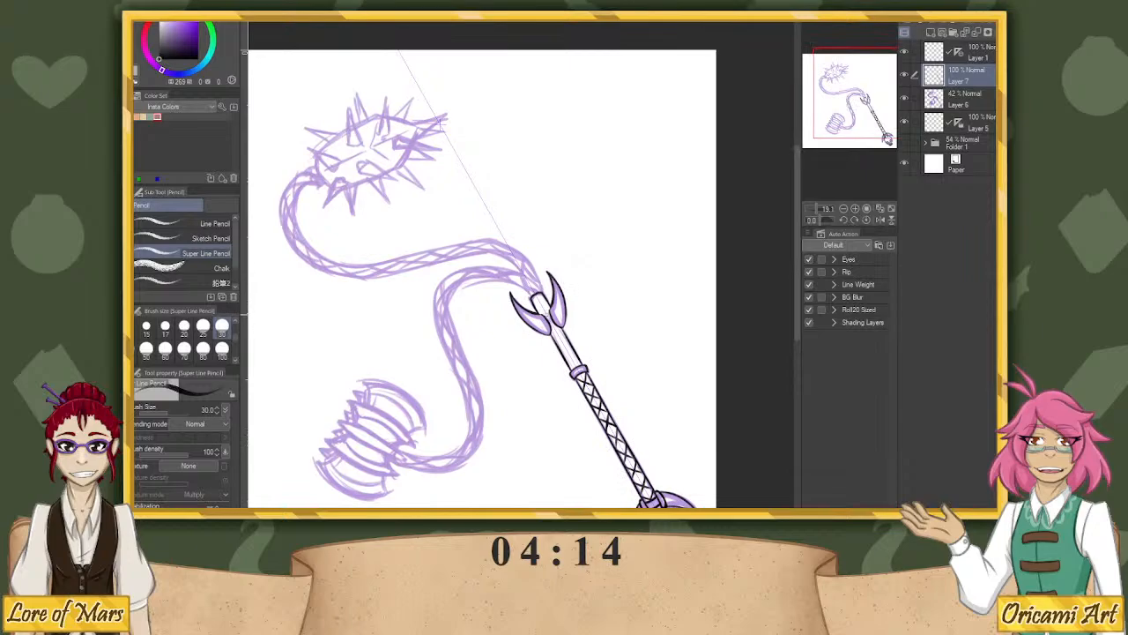
drag(867, 133, 844, 135)
click(904, 121)
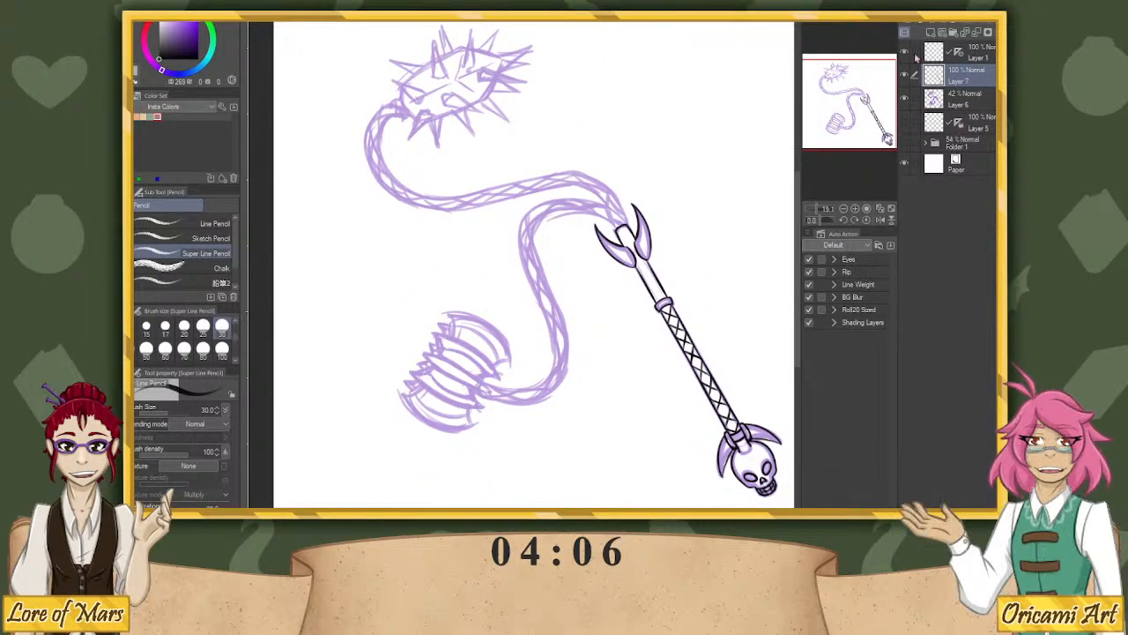
click(970, 55)
drag(834, 225, 819, 230)
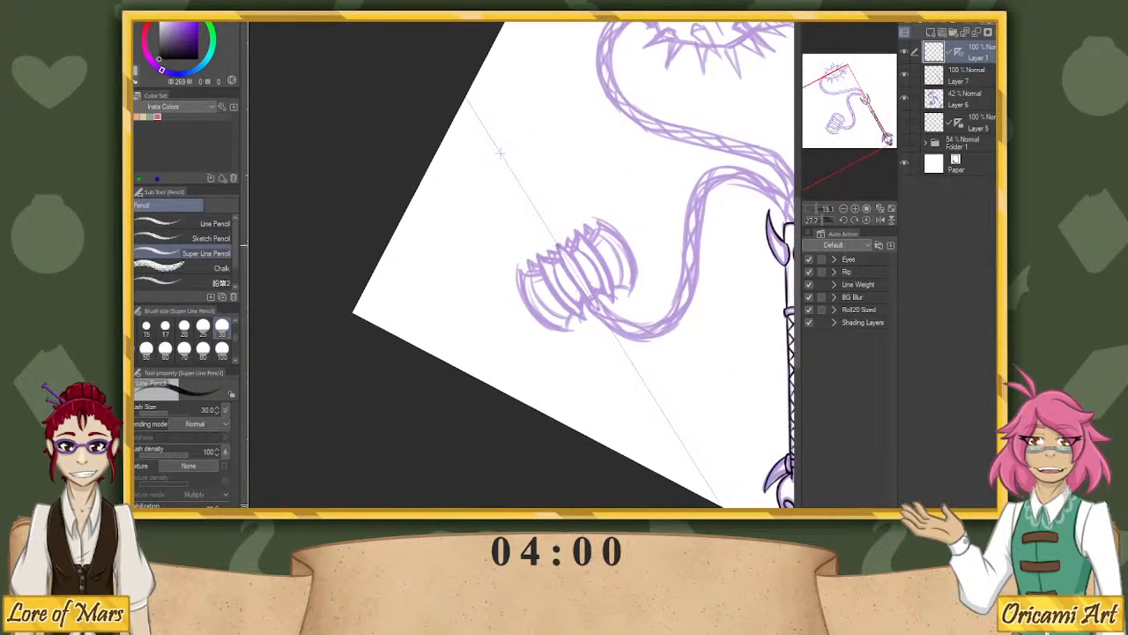
Ink the narrow central rib of the hammer-like head as mirrored pointed curves along the symmetry line on Layer 1.
drag(558, 244, 596, 307)
key(ctrl+z)
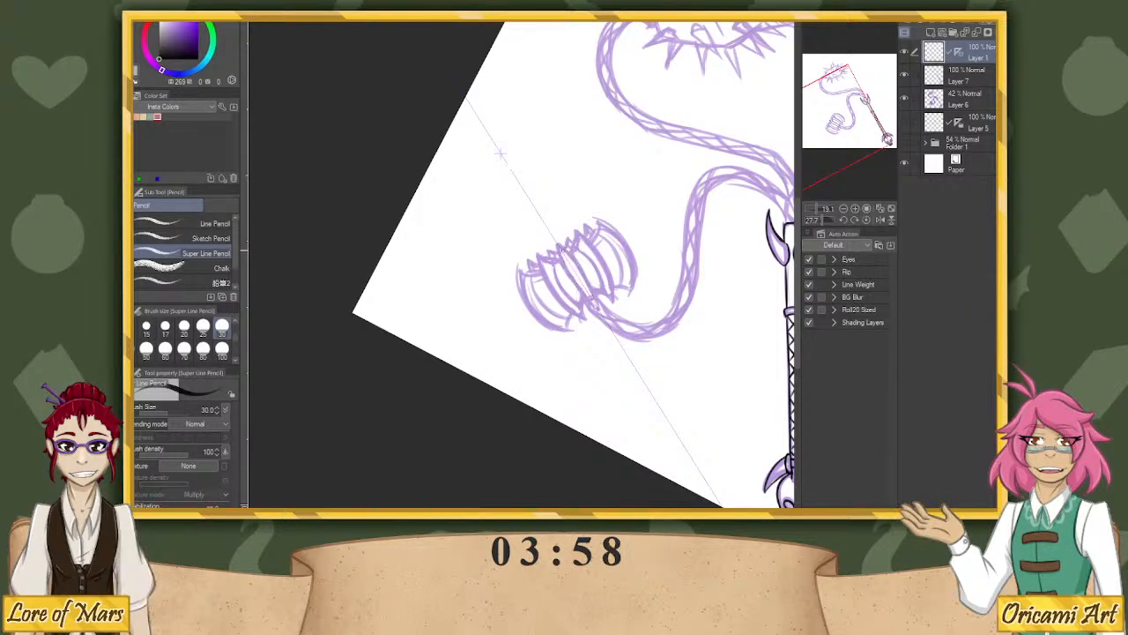
mouse_move(560, 245)
mouse_down()
mouse_move(598, 309)
mouse_move(558, 245)
mouse_move(596, 306)
mouse_up()
key(ctrl+z)
key(ctrl+z)
key(ctrl+z)
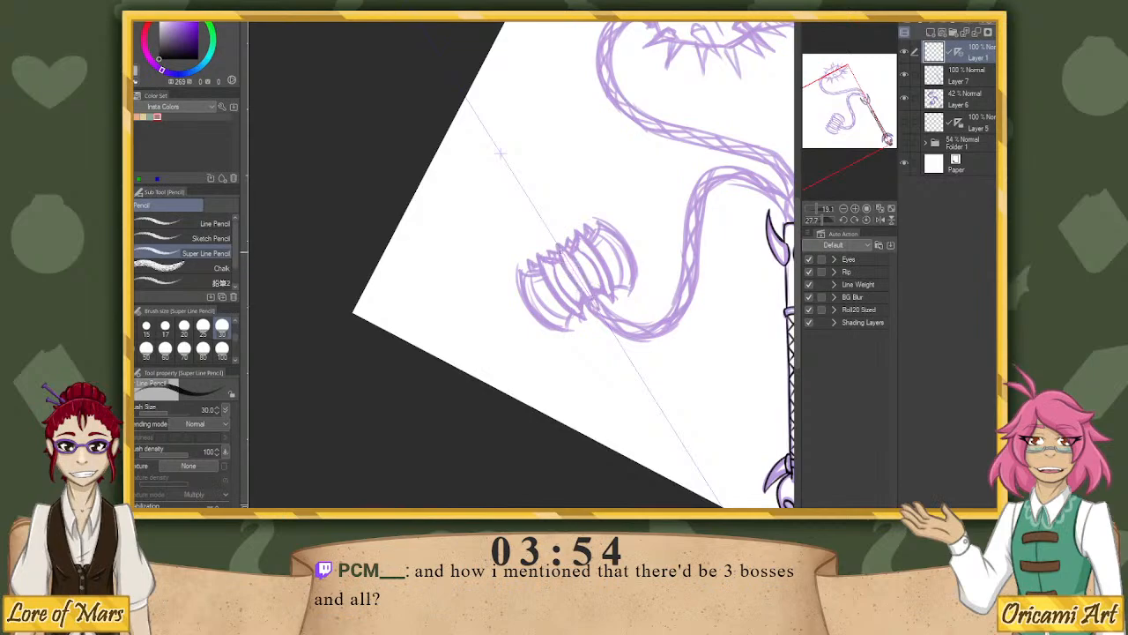
drag(558, 245, 596, 306)
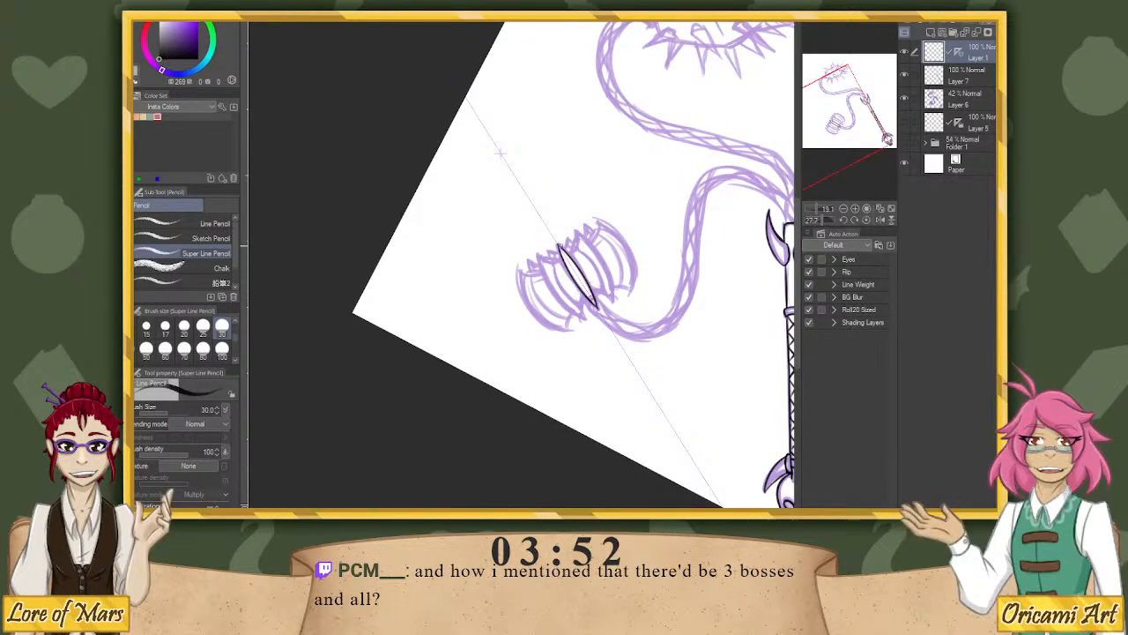
drag(560, 246, 596, 305)
key(ctrl+z)
key(ctrl+z)
key(ctrl+z)
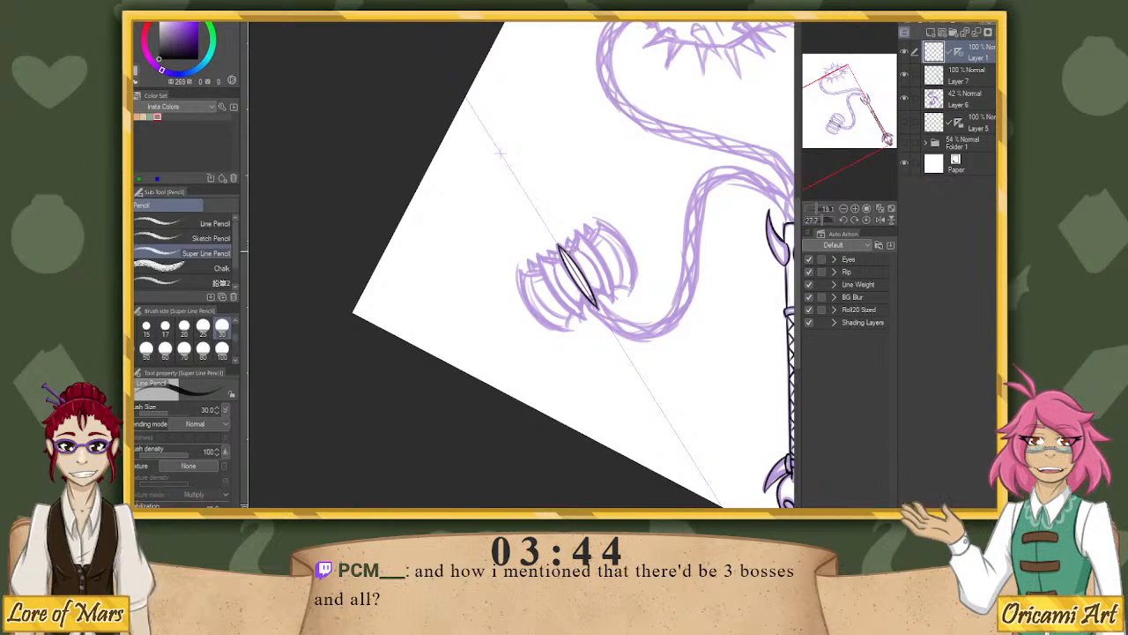
Ink the remaining curved ribs and the pointed outer blades on both sides of the hammer-like head.
mouse_move(563, 251)
mouse_down()
mouse_move(577, 229)
mouse_move(610, 293)
mouse_move(591, 298)
mouse_move(613, 301)
mouse_up()
key(ctrl+z)
key(ctrl+z)
key(ctrl+z)
key(ctrl+z)
key(ctrl+z)
drag(598, 250, 610, 280)
drag(576, 238, 608, 298)
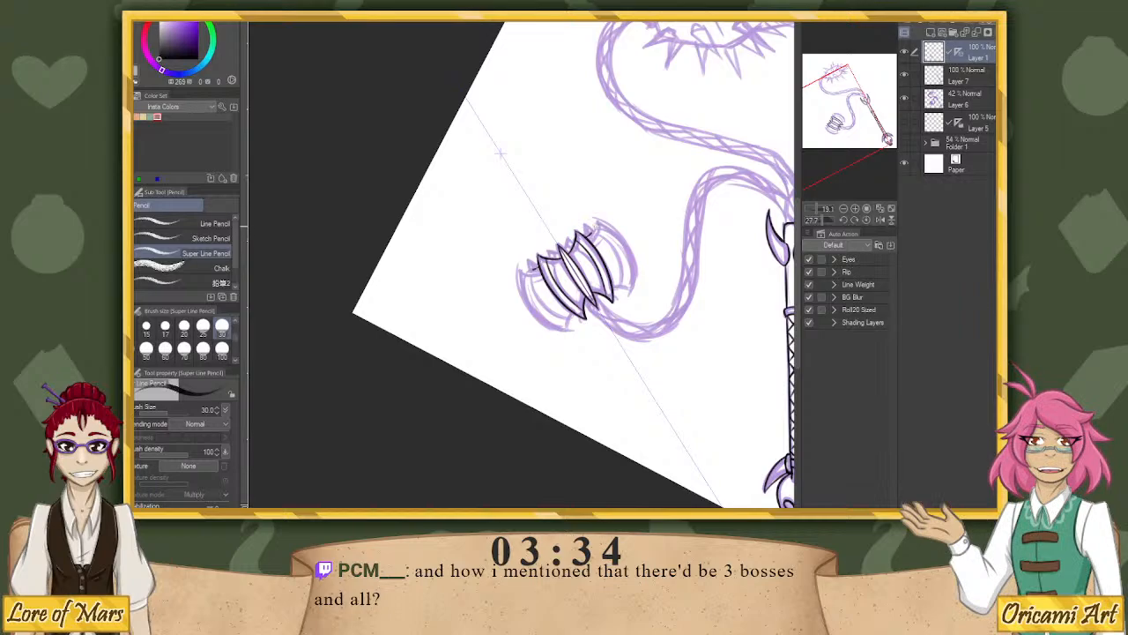
drag(589, 231, 600, 214)
mouse_move(598, 215)
mouse_down()
mouse_move(627, 244)
mouse_move(629, 291)
mouse_up()
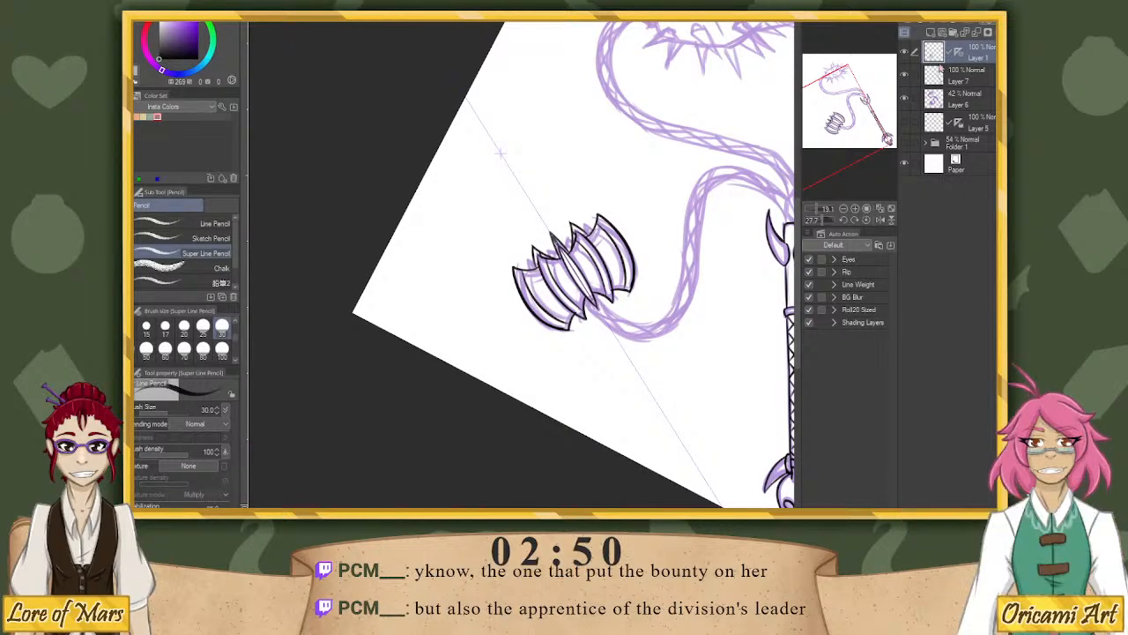
Make Layer 7 active and ink one long edge of the lower cord between the handle's horned top and the ribbed head.
click(965, 75)
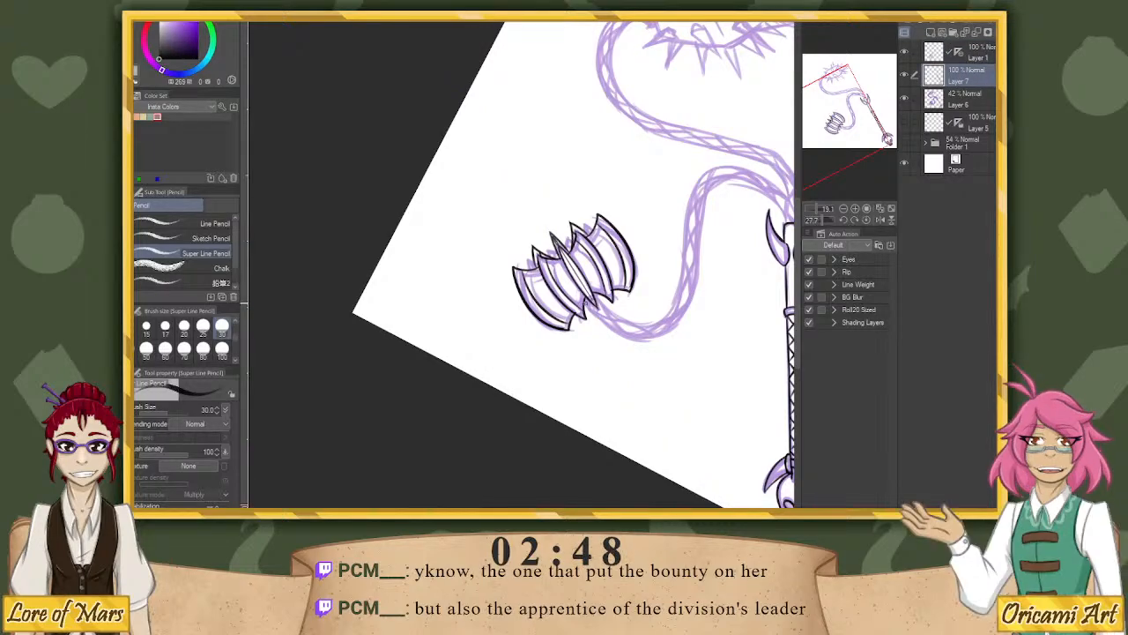
mouse_move(586, 303)
mouse_down()
mouse_move(684, 328)
mouse_move(705, 221)
mouse_up()
key(ctrl+z)
mouse_move(586, 301)
mouse_down()
mouse_move(660, 337)
mouse_move(733, 172)
mouse_move(589, 152)
mouse_move(608, 159)
mouse_up()
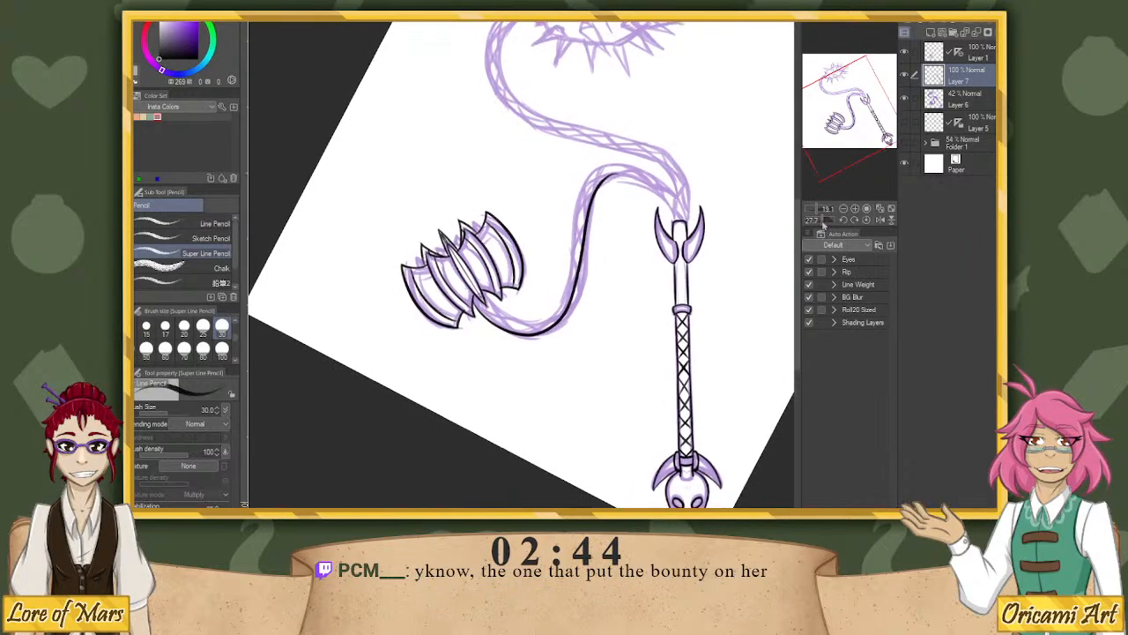
drag(823, 222, 817, 221)
key(ctrl+z)
drag(535, 104, 516, 110)
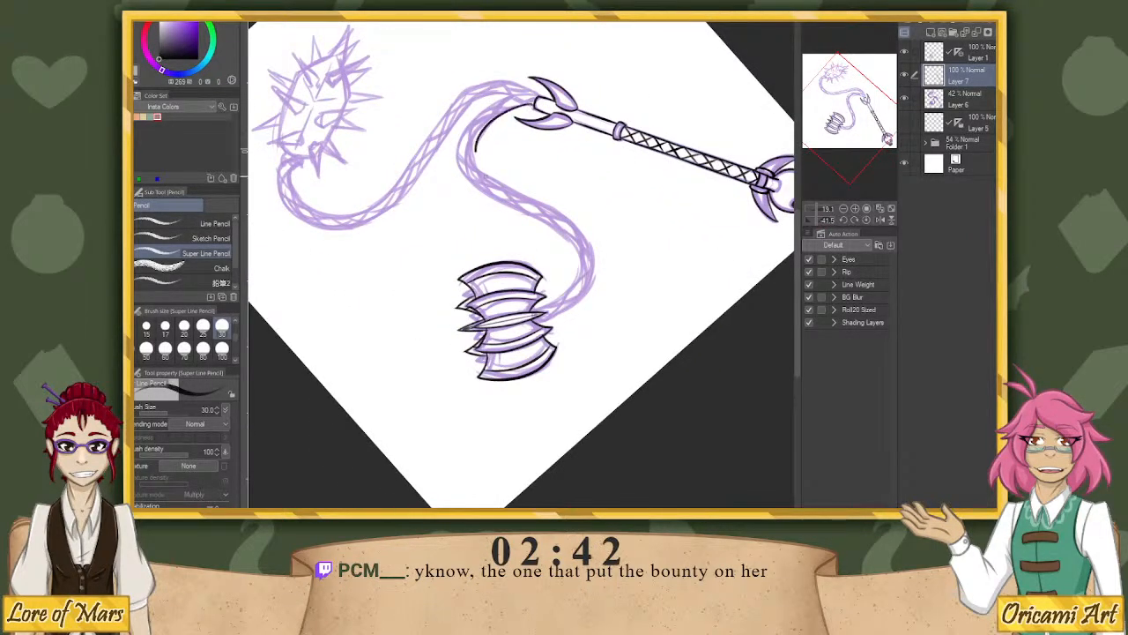
mouse_move(475, 150)
mouse_down()
mouse_move(567, 222)
mouse_move(586, 282)
mouse_move(539, 319)
mouse_up()
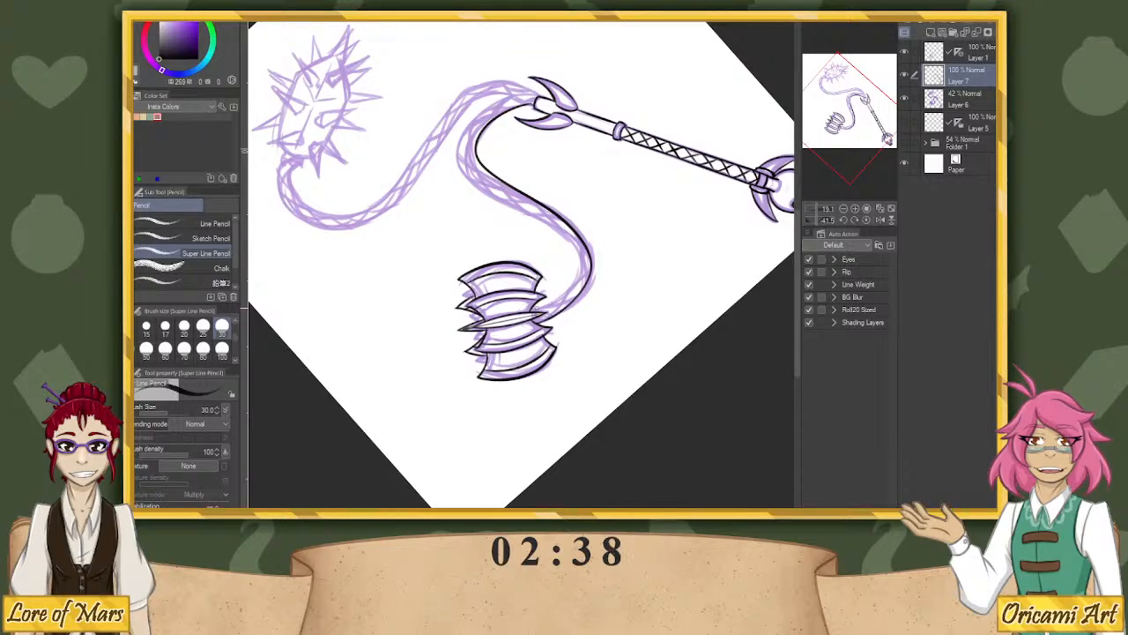
Ink the opposite edge of the lower cord from the ribbed head back up to the handle's horned top.
drag(539, 310, 578, 255)
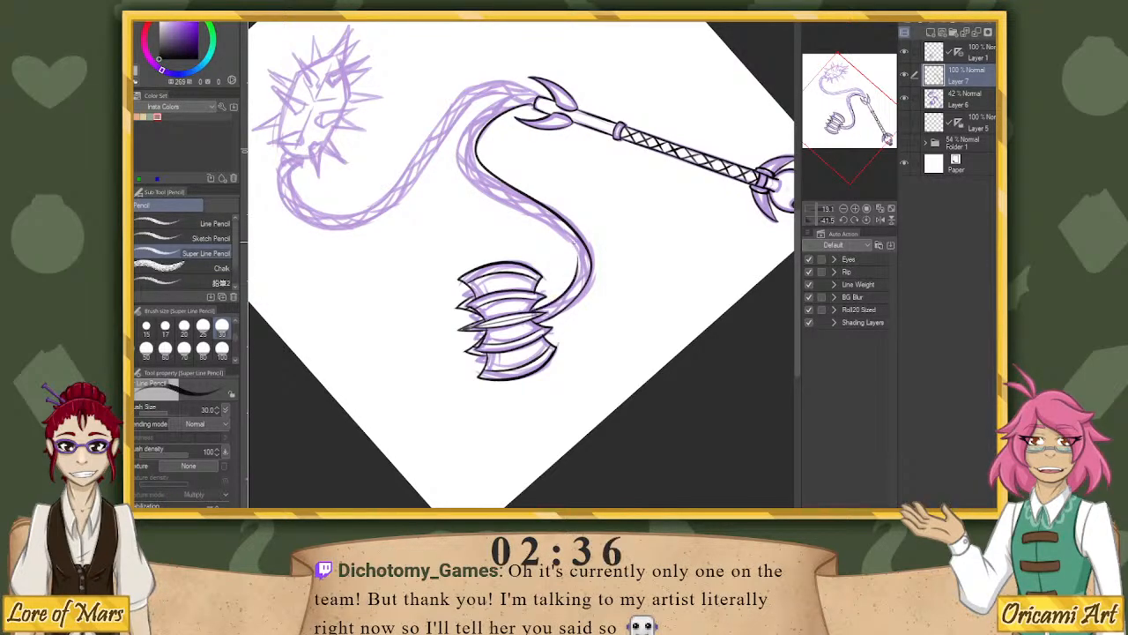
drag(822, 221, 831, 221)
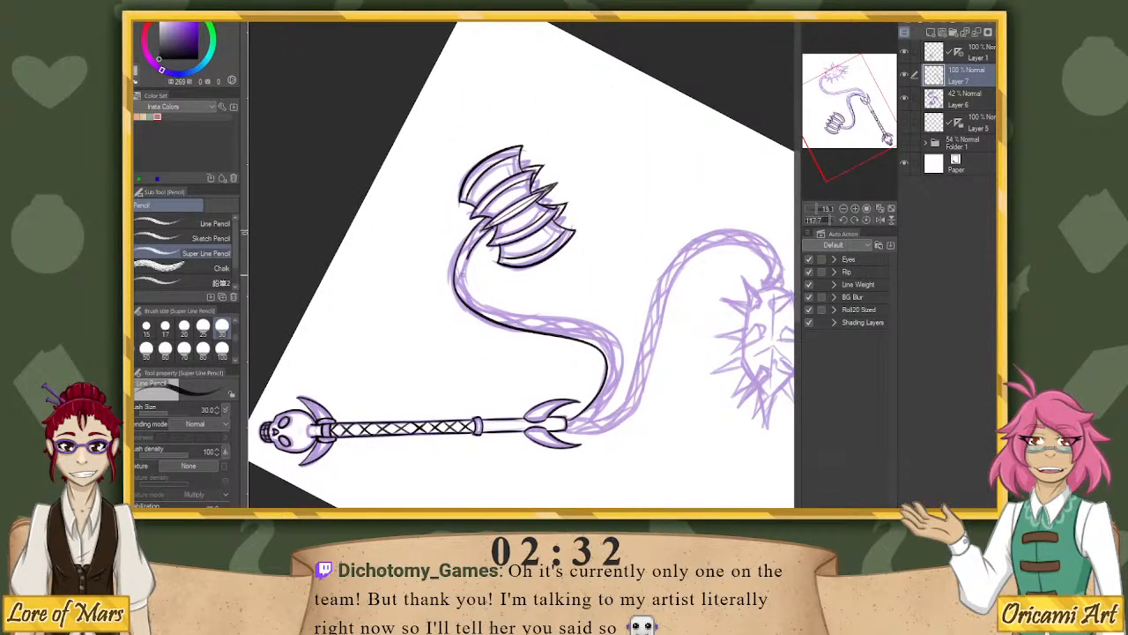
drag(832, 221, 822, 222)
key(ctrl+z)
mouse_move(490, 300)
mouse_down()
mouse_move(516, 317)
mouse_move(569, 277)
mouse_move(564, 222)
mouse_up()
drag(821, 220, 810, 222)
mouse_move(407, 139)
mouse_down()
mouse_move(388, 162)
mouse_move(393, 226)
mouse_up()
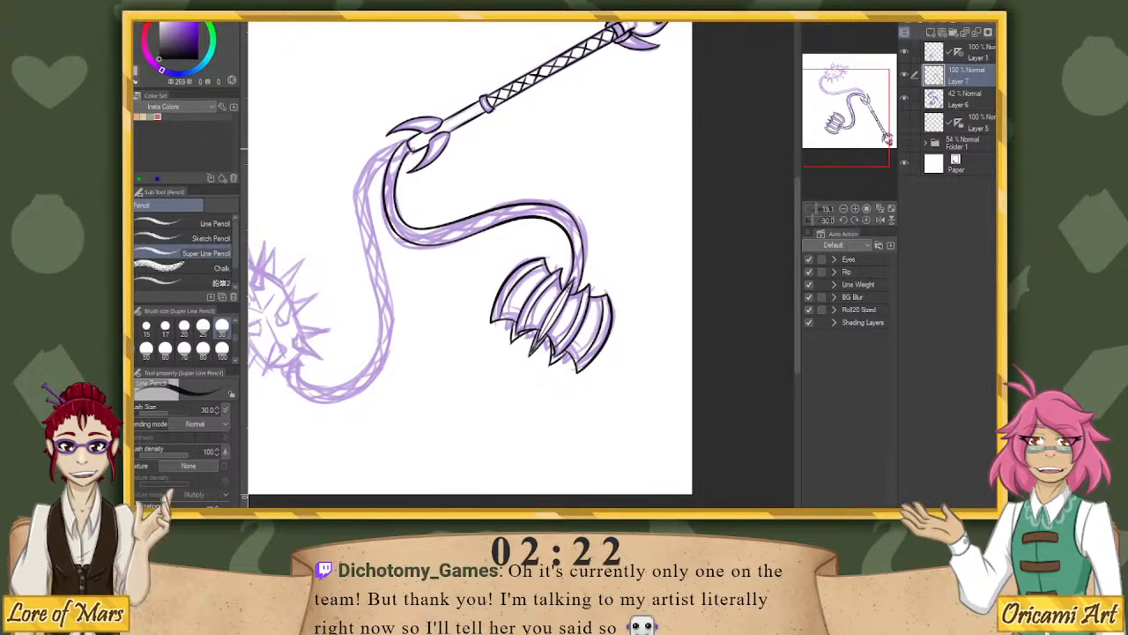
Ink a crisscross braid pattern along the whole lower cord, from the handle to the ribbed head.
mouse_move(404, 147)
mouse_down()
mouse_move(393, 191)
mouse_move(386, 171)
mouse_move(385, 222)
mouse_up()
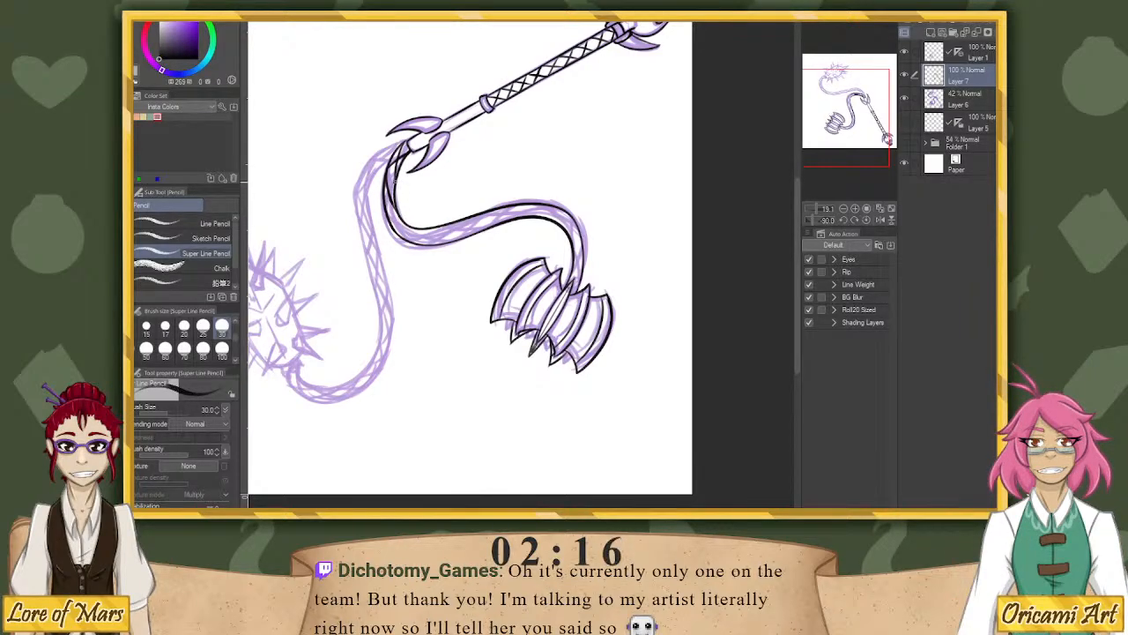
mouse_move(397, 181)
mouse_down()
mouse_move(388, 203)
mouse_move(419, 231)
mouse_move(407, 242)
mouse_up()
drag(821, 224, 812, 224)
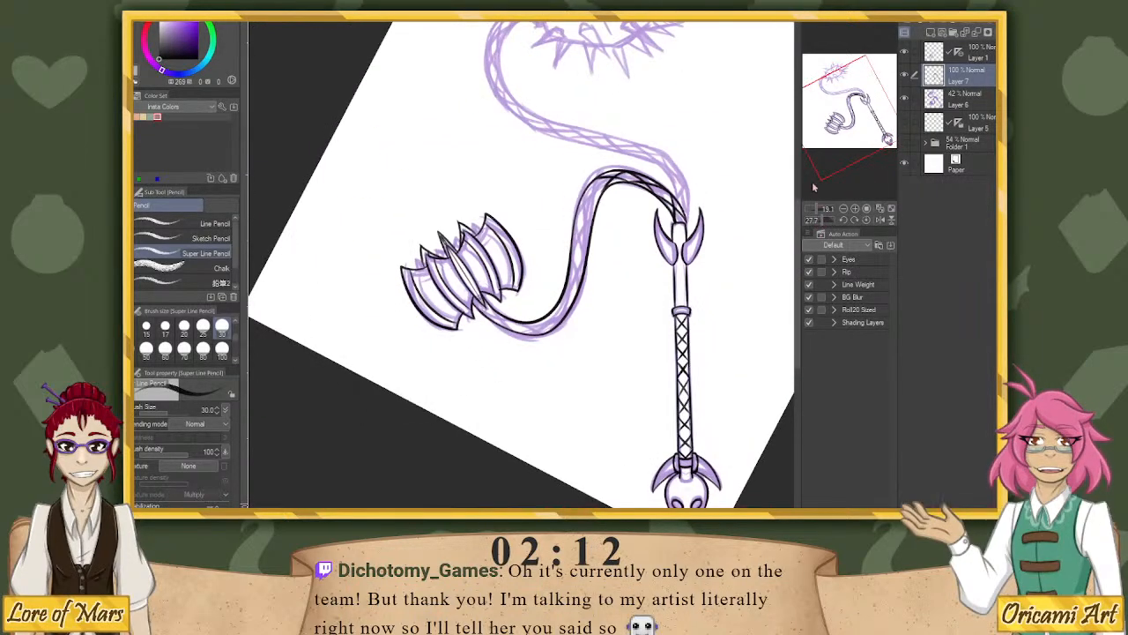
mouse_move(582, 208)
mouse_down()
mouse_move(586, 251)
mouse_move(573, 268)
mouse_move(593, 238)
mouse_move(562, 313)
mouse_up()
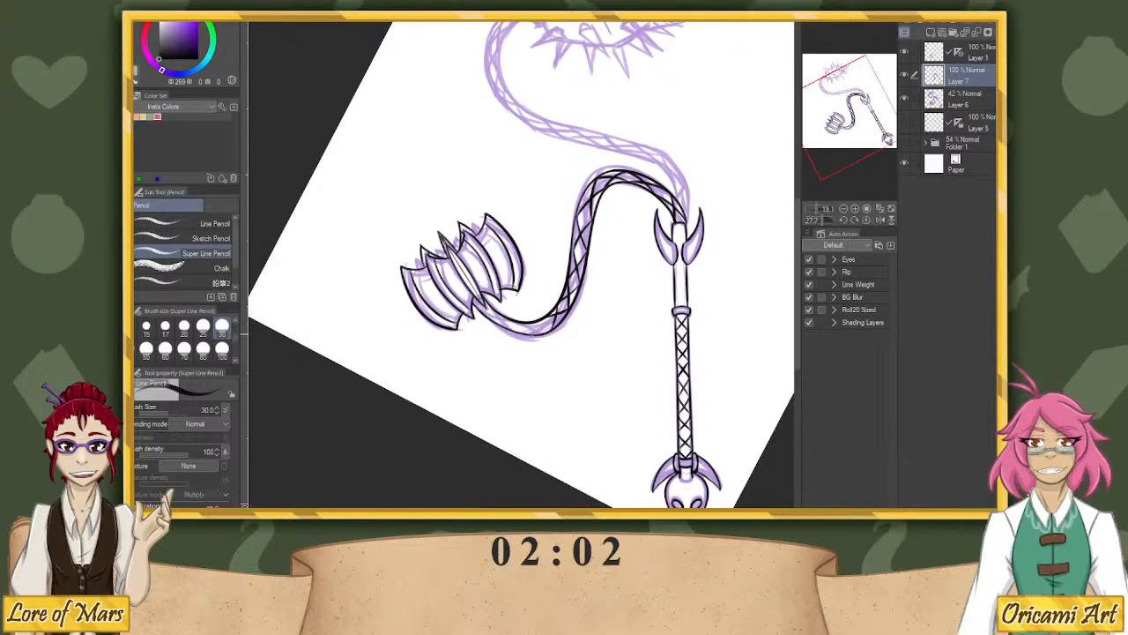
drag(522, 326, 550, 330)
drag(819, 220, 828, 220)
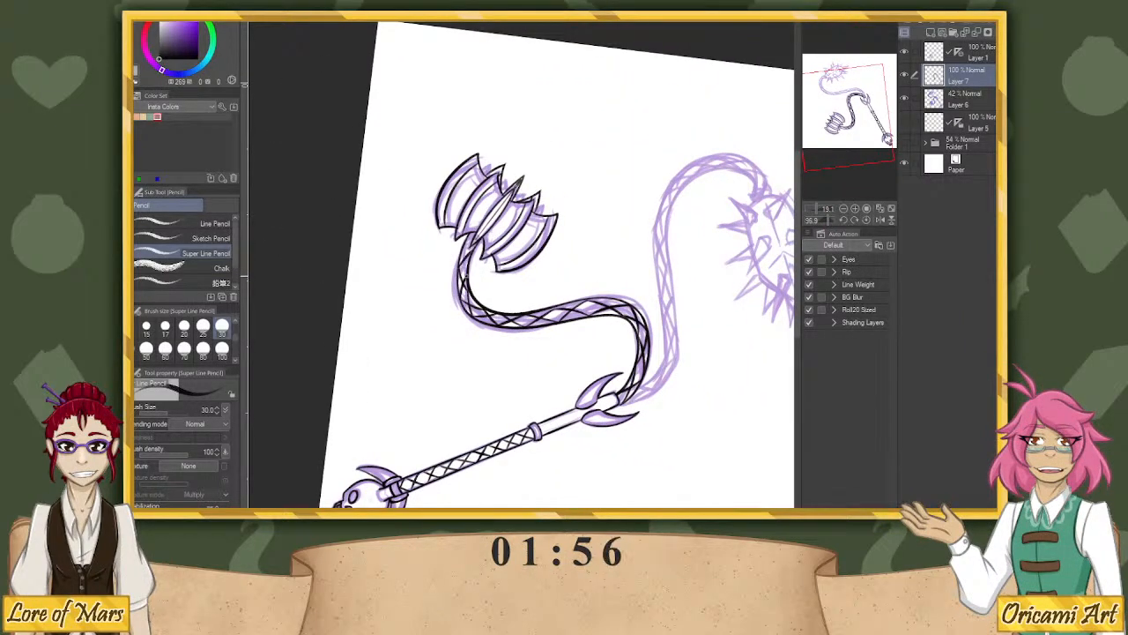
drag(465, 278, 466, 236)
Ink the first long edge of the upper cord from the handle's horned top to the spiked head.
click(867, 220)
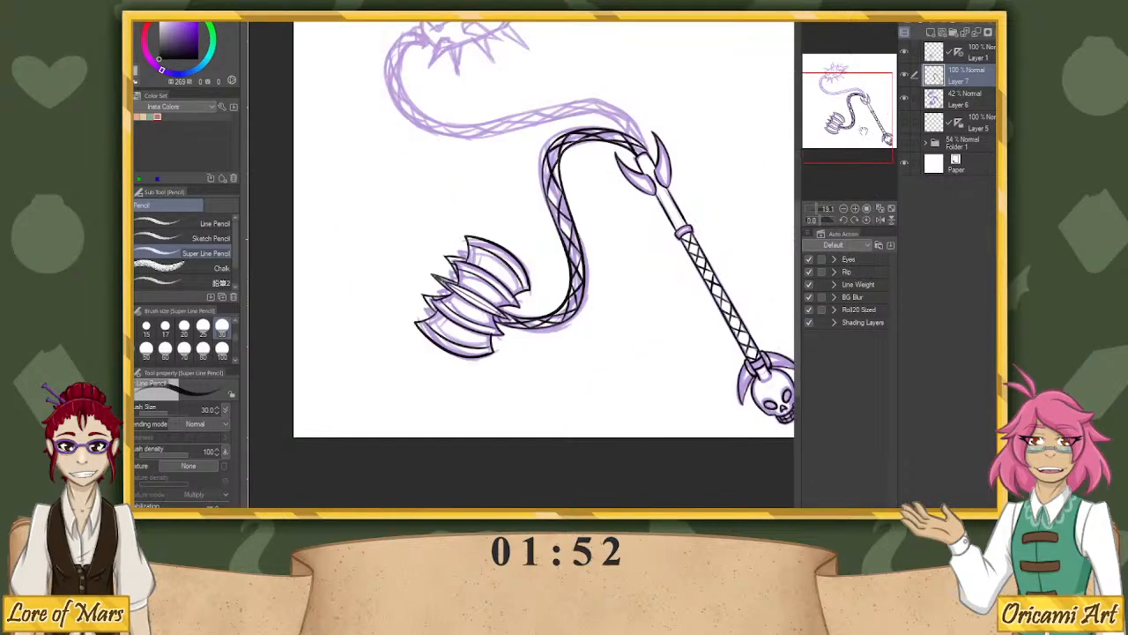
drag(863, 130, 869, 100)
drag(820, 221, 812, 199)
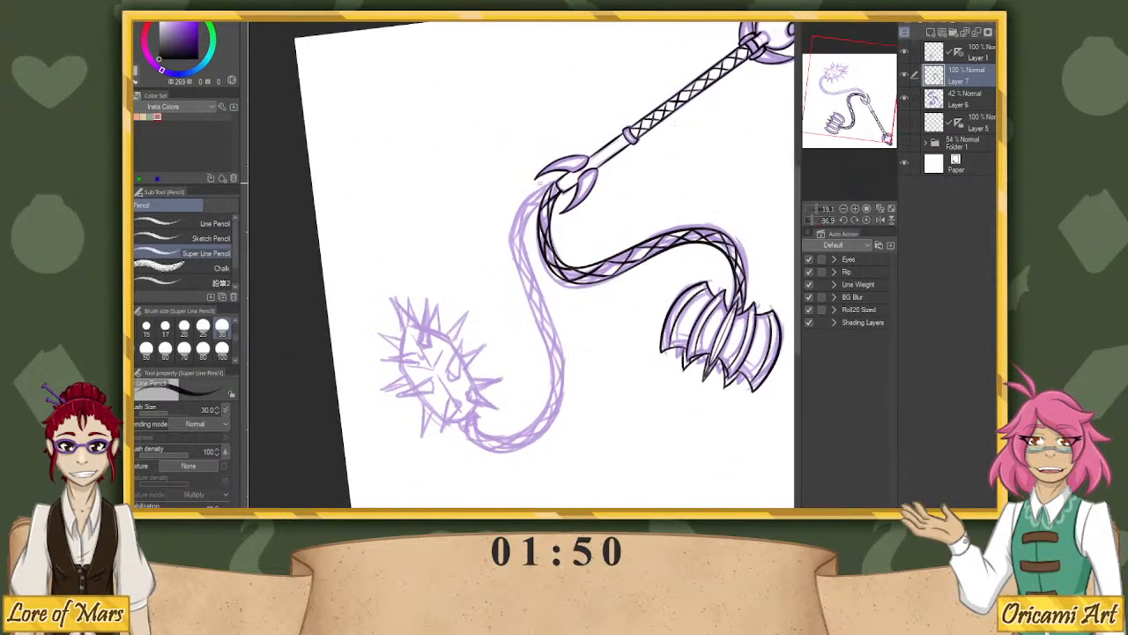
mouse_move(550, 184)
mouse_down()
mouse_move(528, 200)
mouse_move(548, 319)
mouse_move(537, 418)
mouse_move(473, 416)
mouse_up()
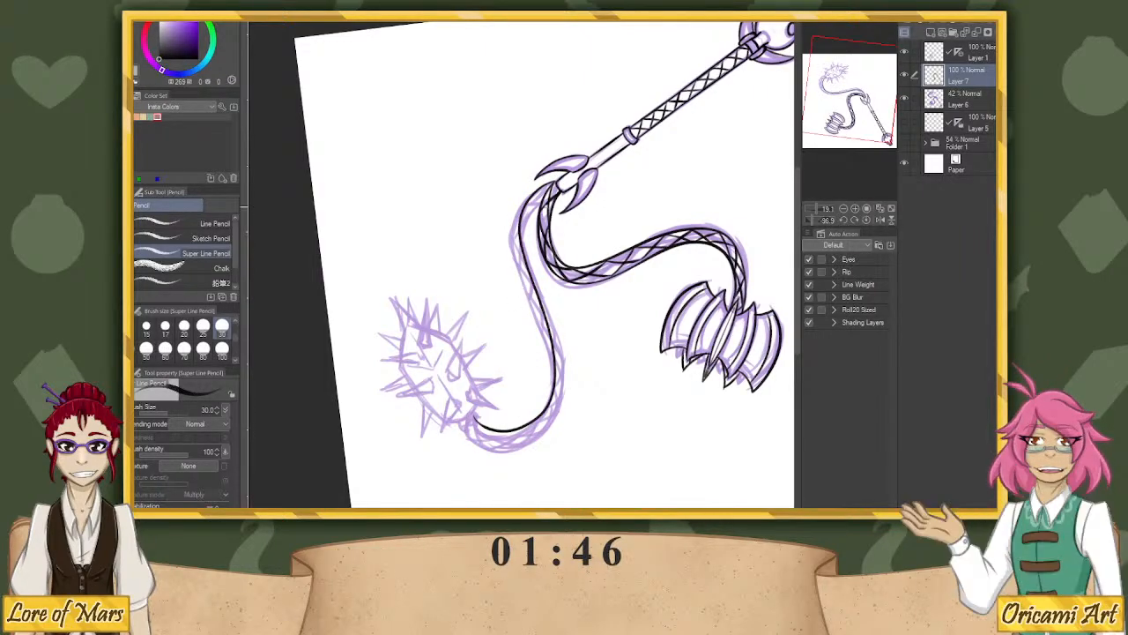
key(ctrl+z)
mouse_move(527, 293)
mouse_down()
mouse_move(549, 367)
mouse_move(512, 435)
mouse_move(475, 416)
mouse_up()
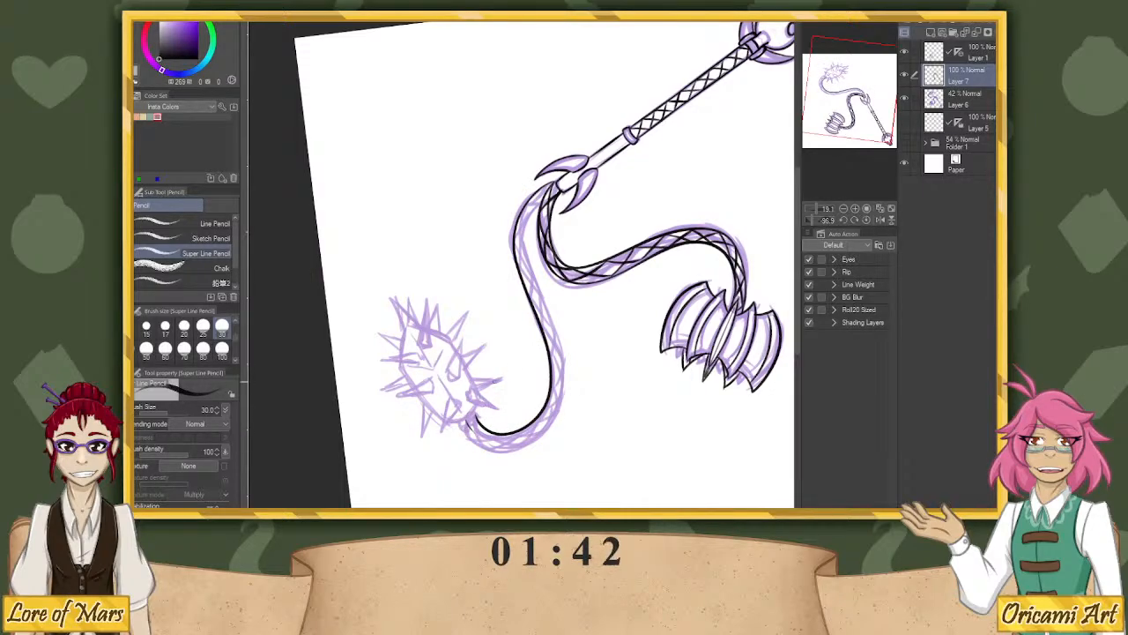
Ink the second edge of the upper cord from the spiked head around the bend to the handle.
drag(813, 220, 818, 224)
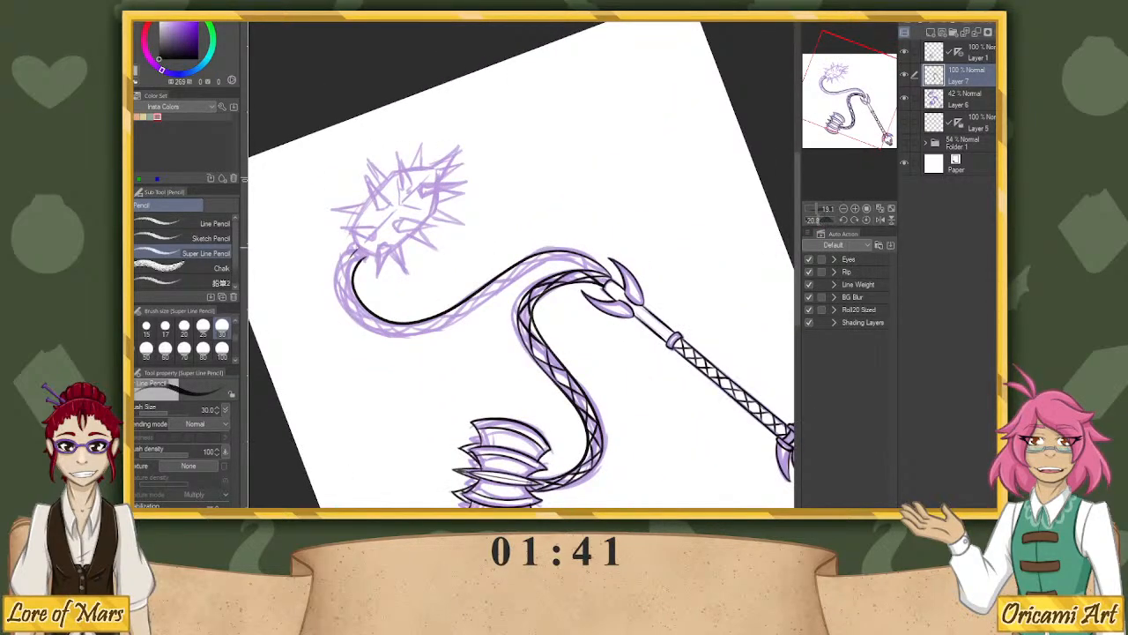
mouse_move(356, 250)
mouse_down()
mouse_move(341, 284)
mouse_move(367, 325)
mouse_up()
key(ctrl+z)
mouse_move(357, 249)
mouse_down()
mouse_move(356, 323)
mouse_move(371, 330)
mouse_up()
key(ctrl+z)
drag(357, 249, 341, 296)
key(ctrl+z)
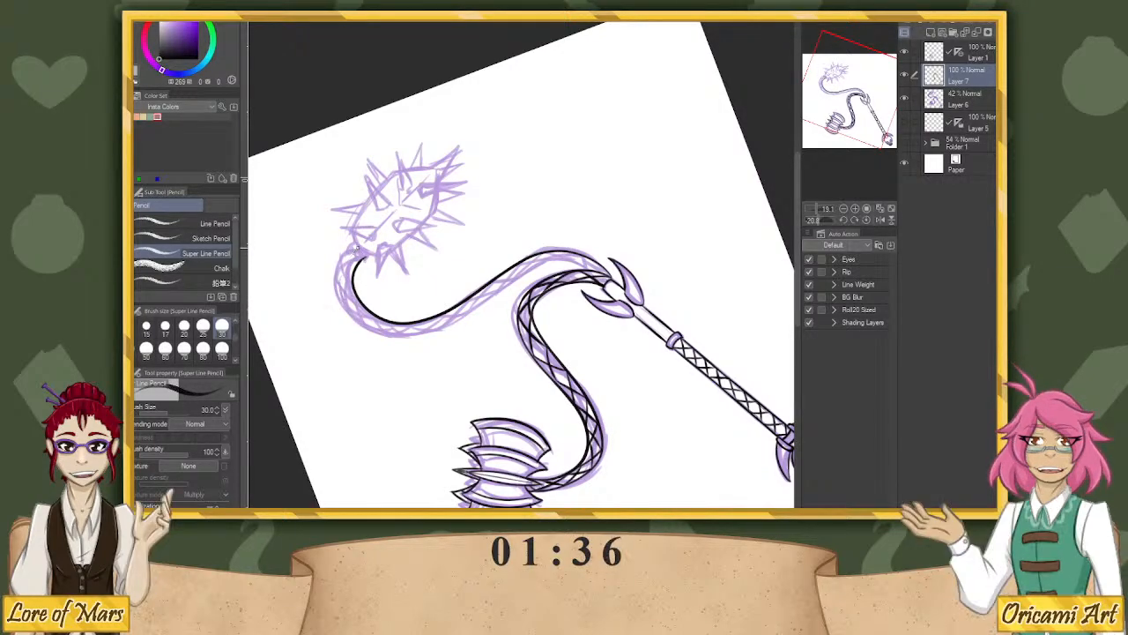
mouse_move(356, 251)
mouse_down()
mouse_move(343, 273)
mouse_move(364, 322)
mouse_up()
key(ctrl+z)
mouse_move(356, 249)
mouse_down()
mouse_move(349, 317)
mouse_move(375, 330)
mouse_up()
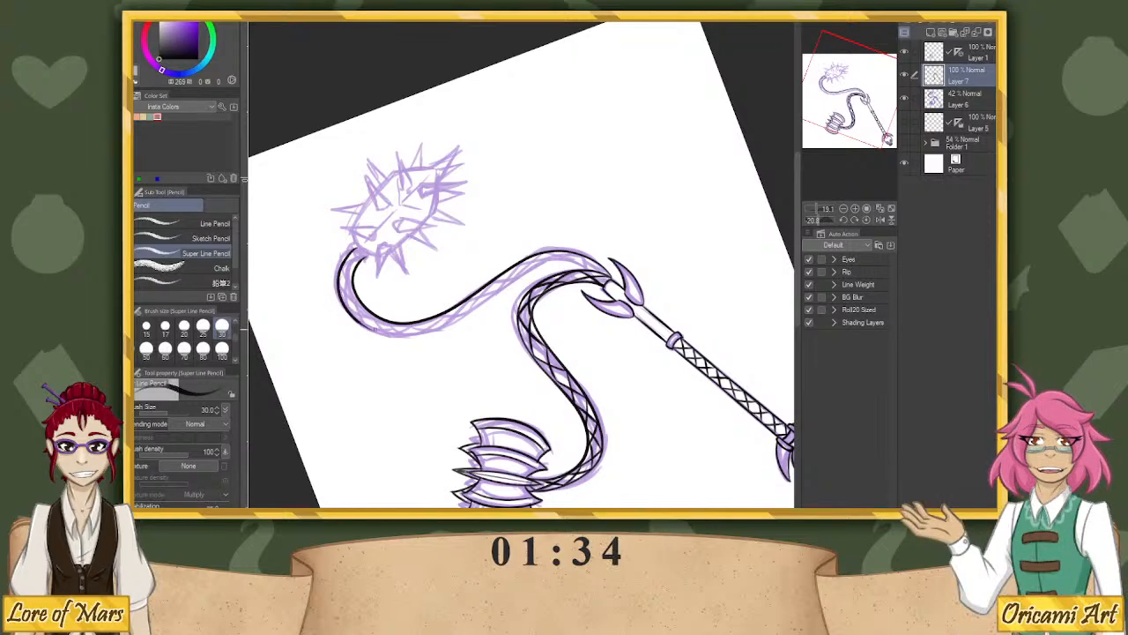
drag(824, 220, 827, 227)
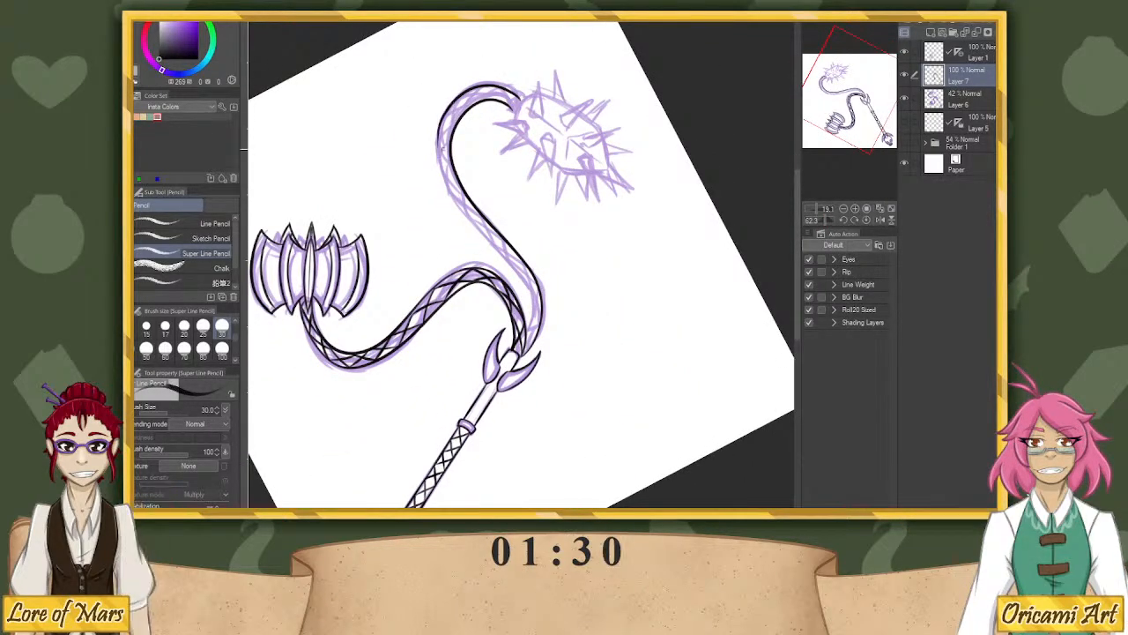
mouse_move(444, 111)
mouse_down()
mouse_move(447, 184)
mouse_move(518, 272)
mouse_move(526, 335)
mouse_move(532, 319)
mouse_up()
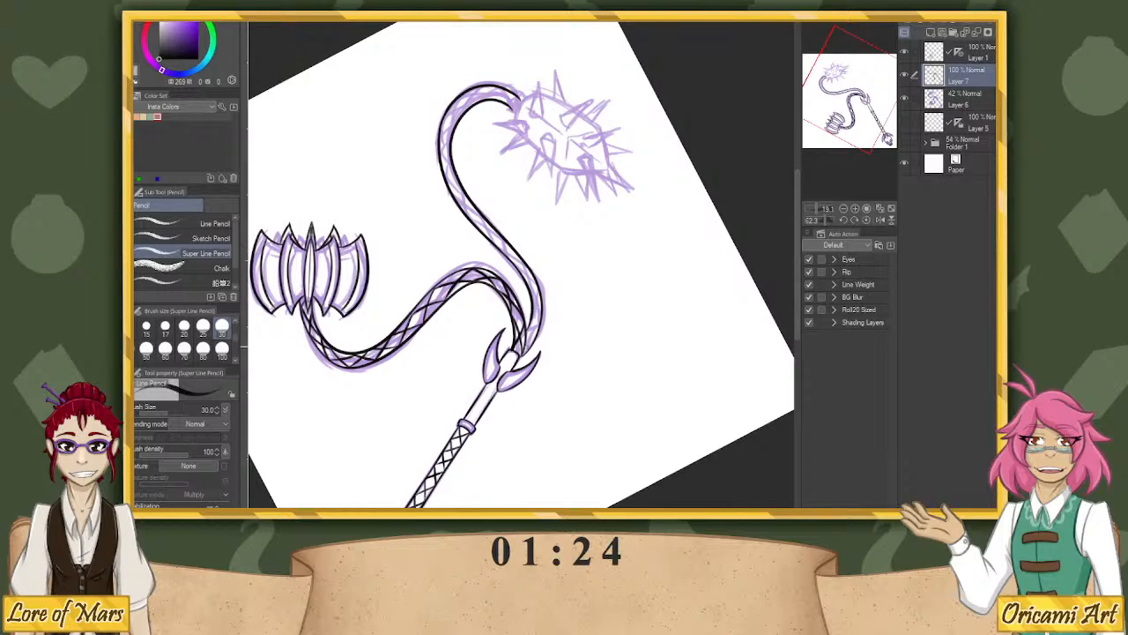
Ink a crisscross braid pattern along the whole upper cord, from the handle to the base of the spiked head.
drag(530, 330, 534, 310)
key(ctrl+z)
drag(526, 354, 533, 306)
key(ctrl+z)
key(ctrl+z)
mouse_move(526, 352)
mouse_down()
mouse_move(534, 304)
mouse_move(541, 312)
mouse_move(530, 270)
mouse_move(468, 219)
mouse_up()
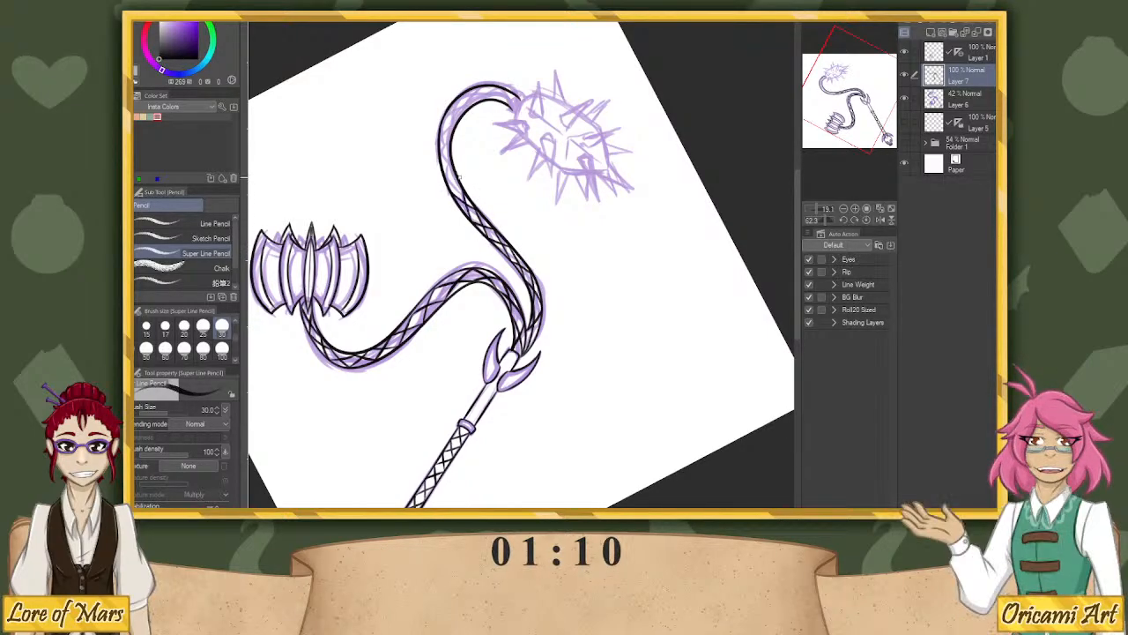
mouse_move(463, 192)
mouse_down()
mouse_move(440, 157)
mouse_move(453, 161)
mouse_move(440, 129)
mouse_up()
key(ctrl+z)
mouse_move(453, 167)
mouse_down()
mouse_move(457, 91)
mouse_move(449, 114)
mouse_move(494, 75)
mouse_move(468, 106)
mouse_move(488, 85)
mouse_up()
key(ctrl+z)
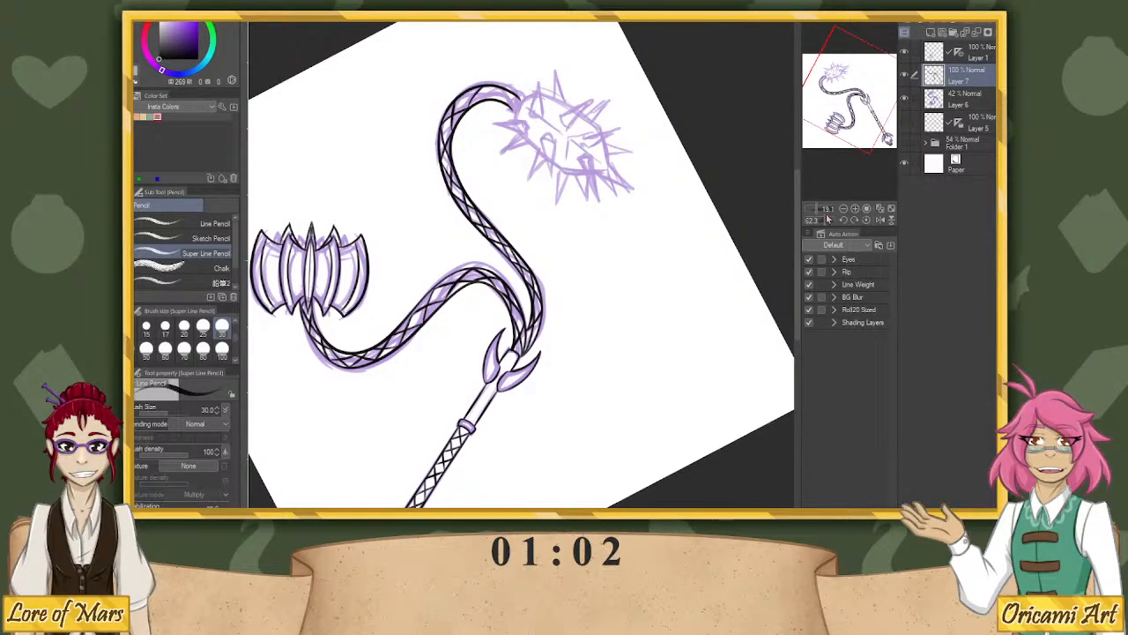
drag(828, 218, 815, 212)
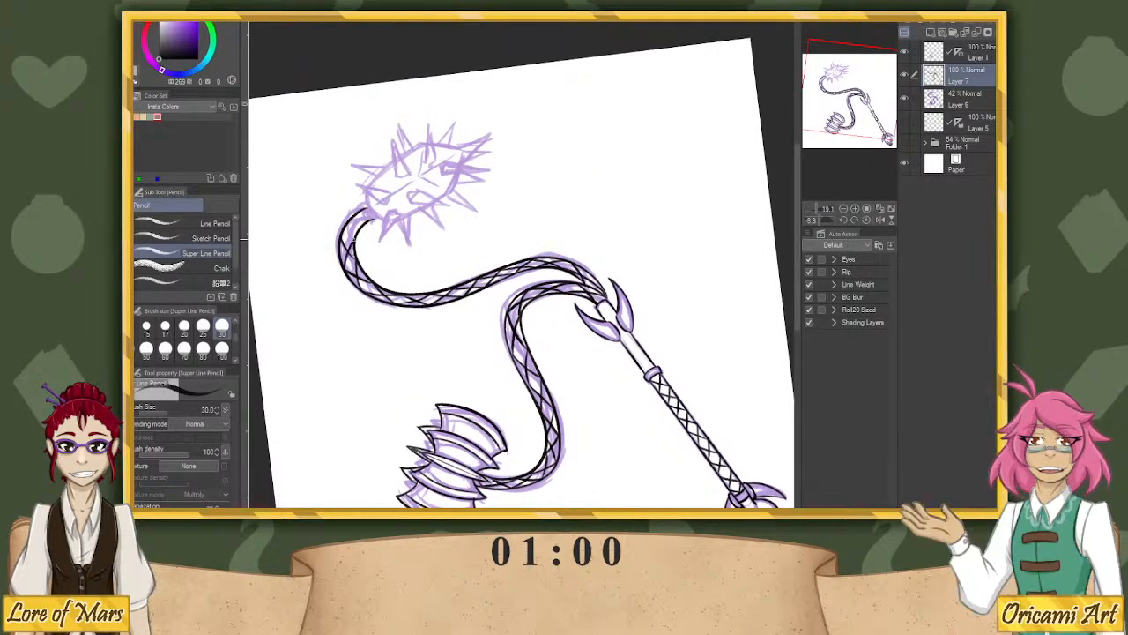
mouse_move(346, 236)
mouse_down()
mouse_move(366, 212)
mouse_move(378, 217)
mouse_up()
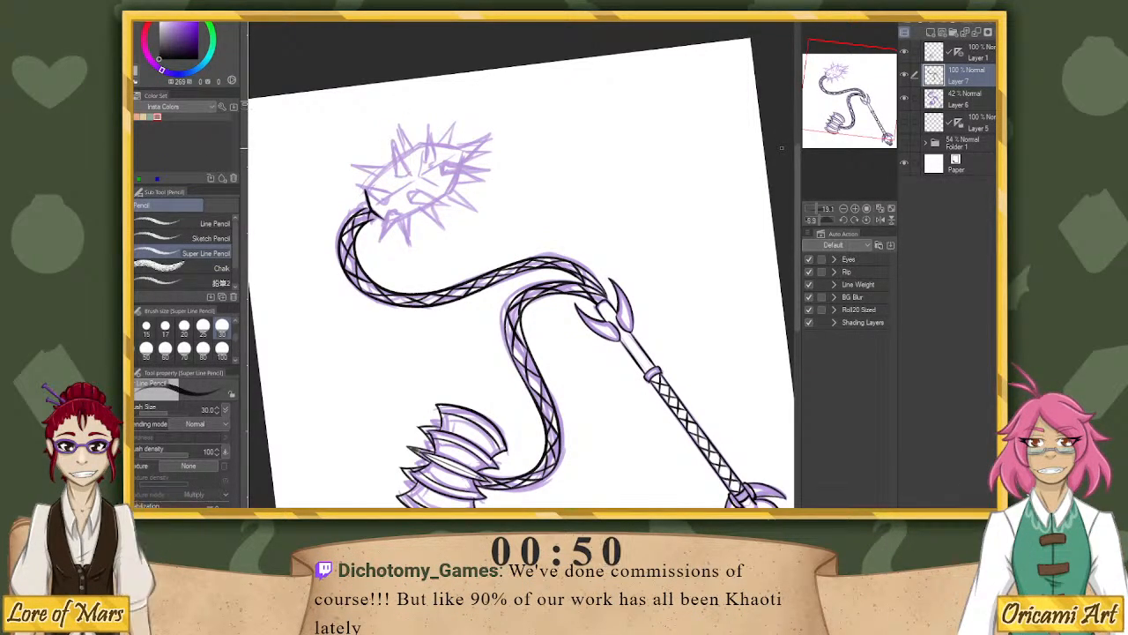
Ink the first spikes and the connecting body edges at the spiked head's cord end.
mouse_move(359, 182)
mouse_down()
mouse_move(457, 234)
mouse_move(444, 221)
mouse_move(469, 236)
mouse_move(471, 196)
mouse_move(454, 209)
mouse_move(471, 189)
mouse_move(485, 214)
mouse_up()
key(ctrl+z)
key(ctrl+z)
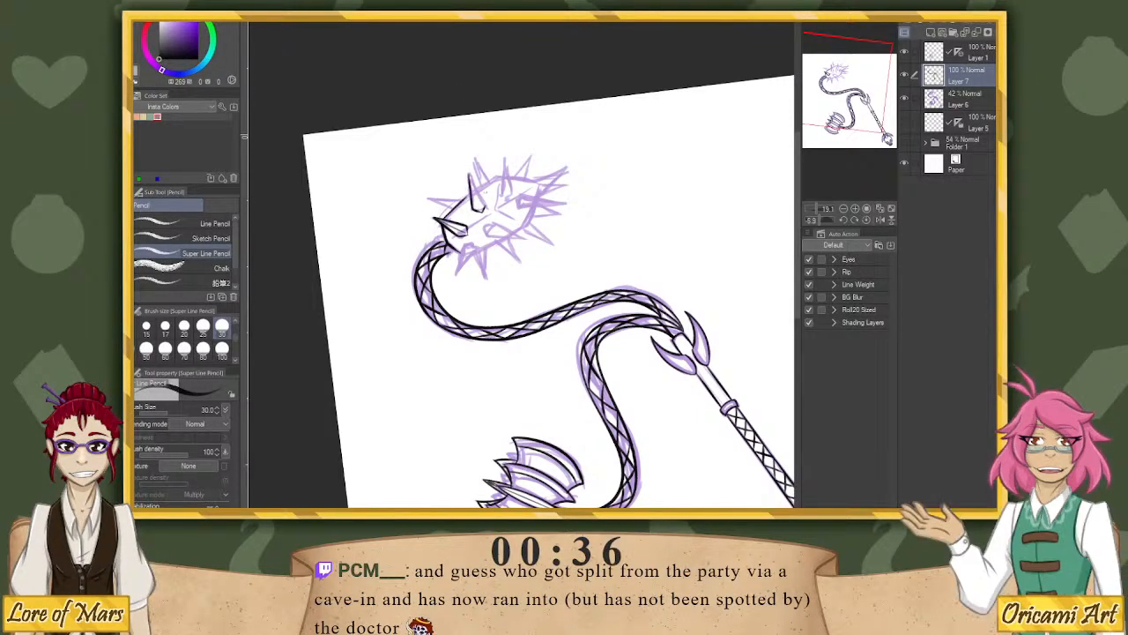
drag(471, 173, 483, 206)
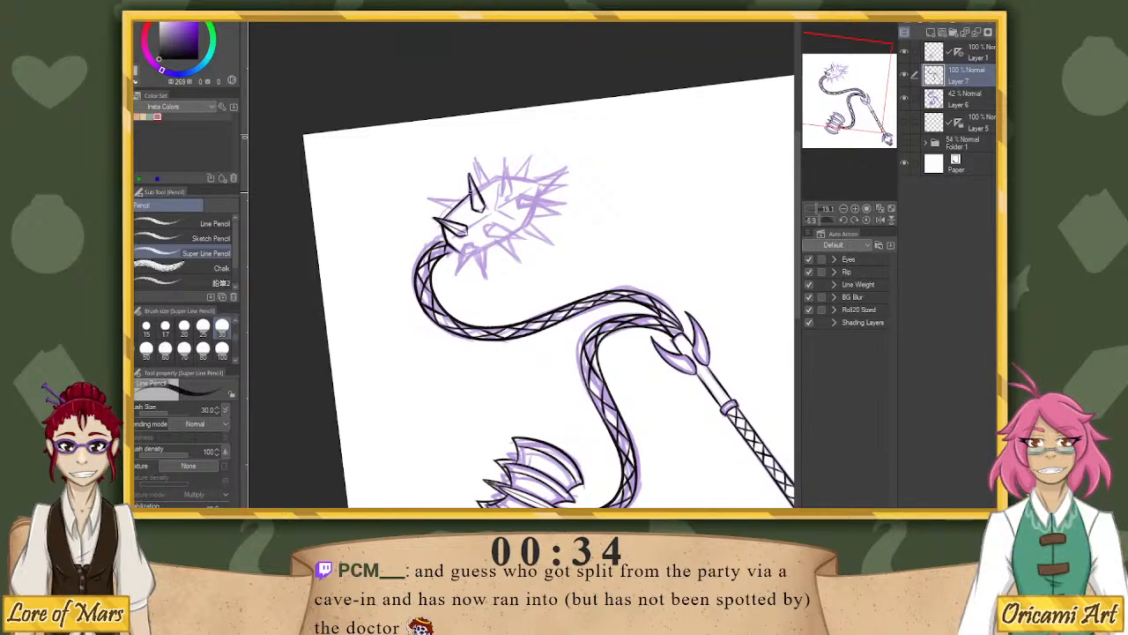
drag(823, 222, 816, 209)
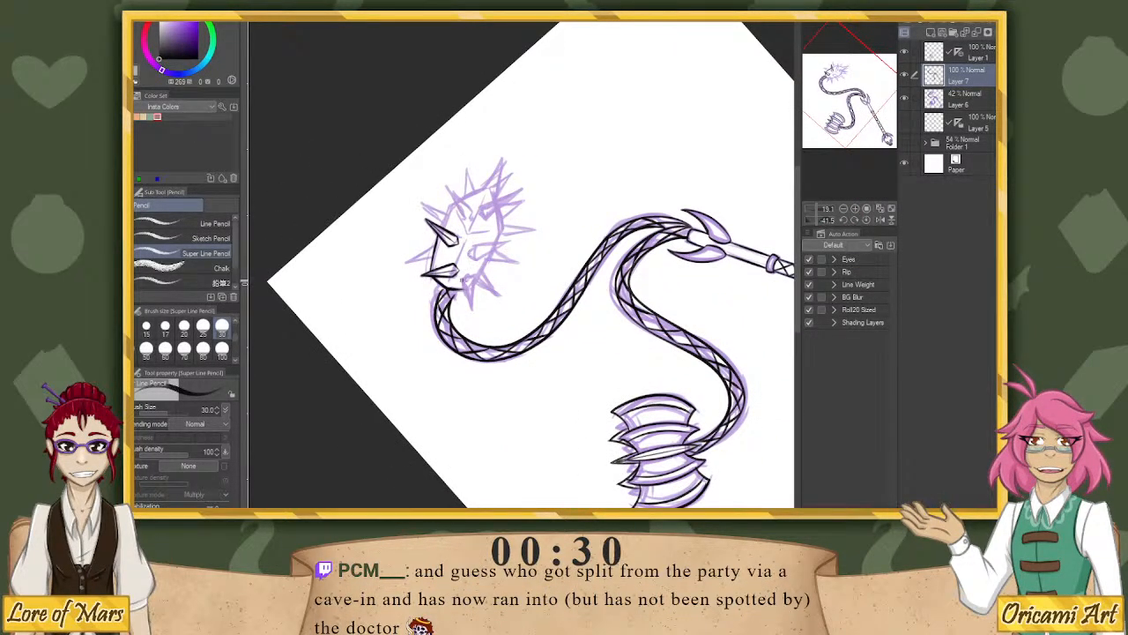
drag(468, 295, 473, 312)
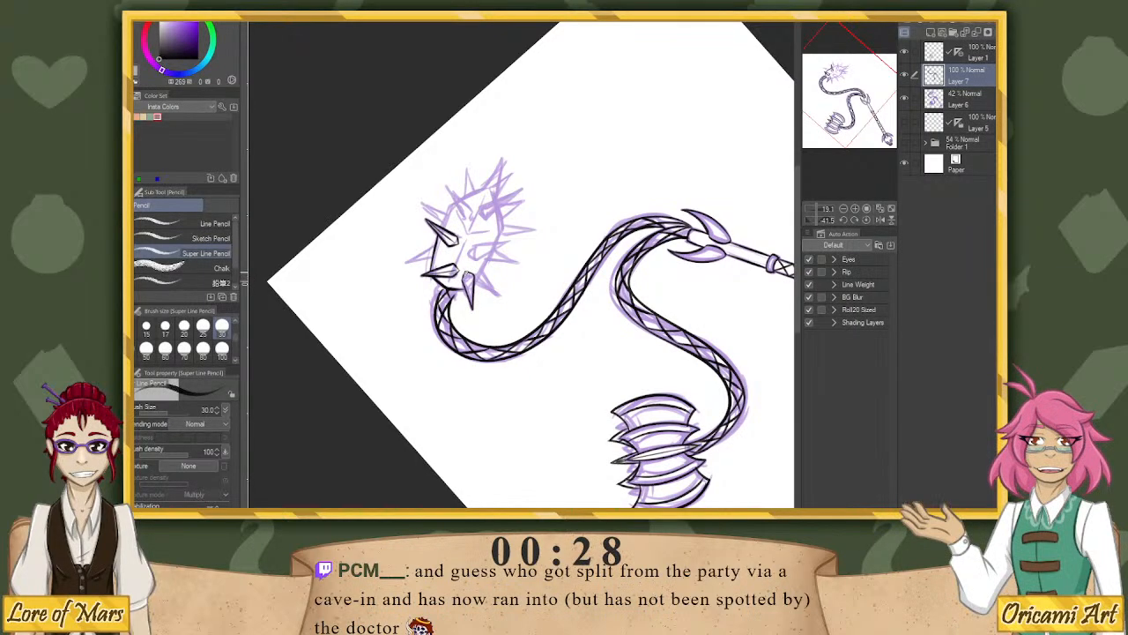
mouse_move(467, 270)
mouse_down()
mouse_move(471, 305)
mouse_move(486, 288)
mouse_move(497, 295)
mouse_up()
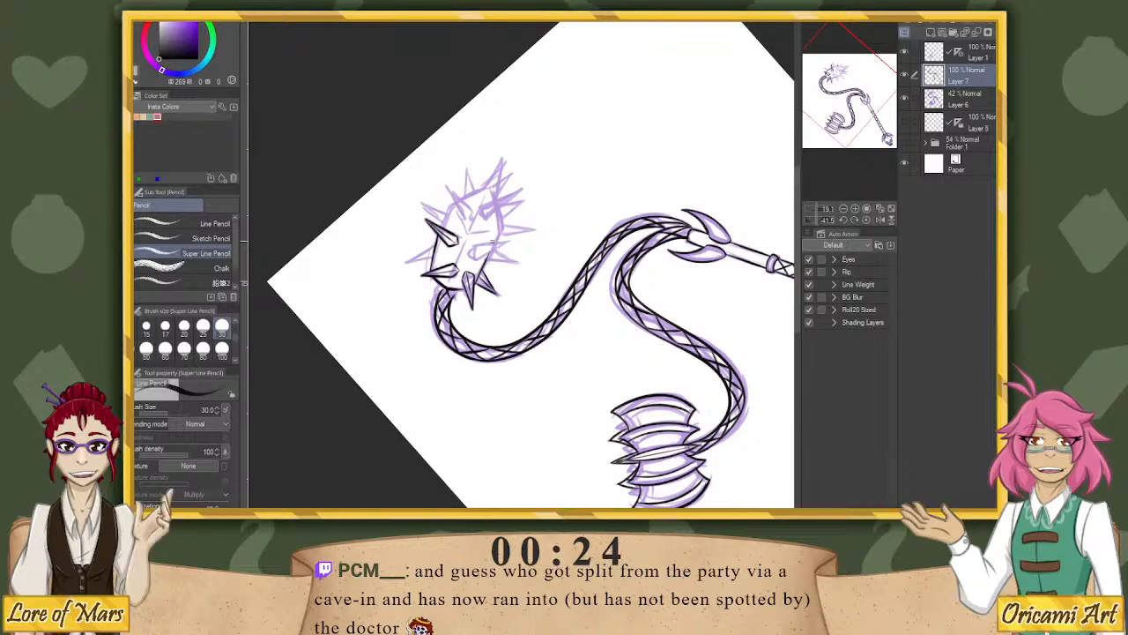
Ink spikes along both sides and at the far tip of the spiked head, with the body edges between them.
click(816, 219)
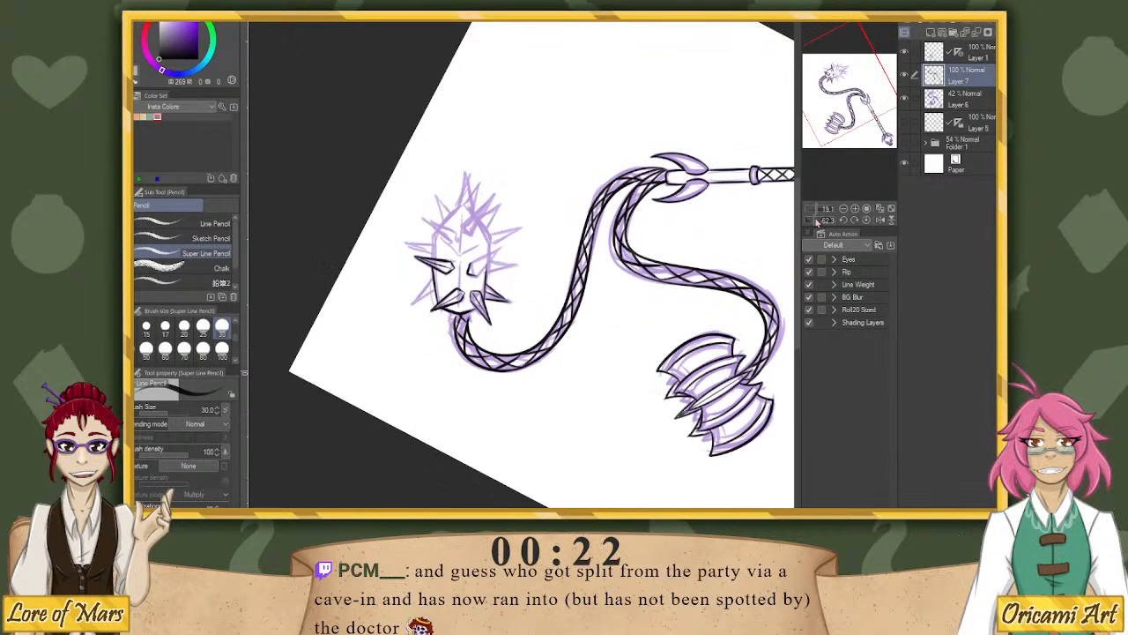
drag(469, 262, 490, 252)
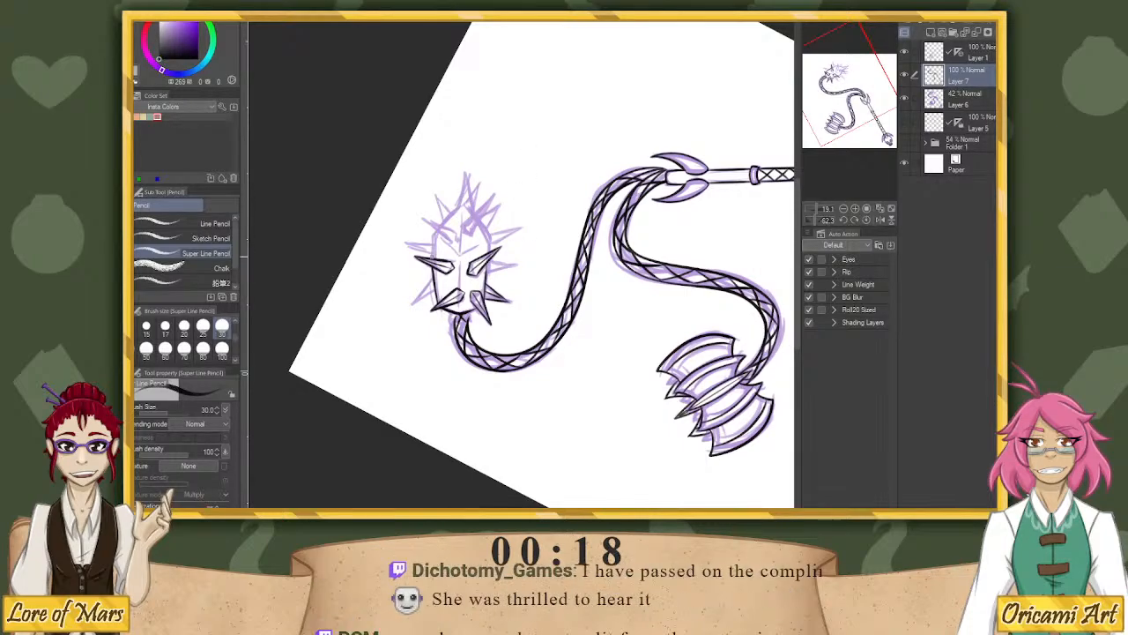
drag(410, 297, 430, 294)
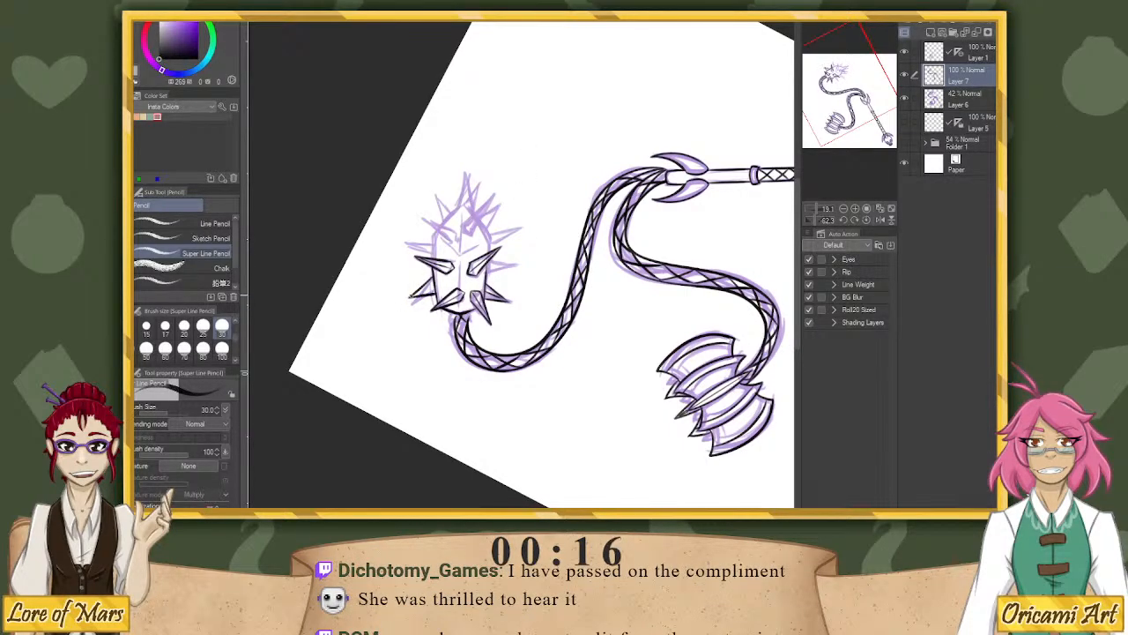
mouse_move(492, 236)
mouse_down()
mouse_move(526, 226)
mouse_move(492, 246)
mouse_move(475, 238)
mouse_move(490, 196)
mouse_move(465, 232)
mouse_move(498, 206)
mouse_move(488, 238)
mouse_up()
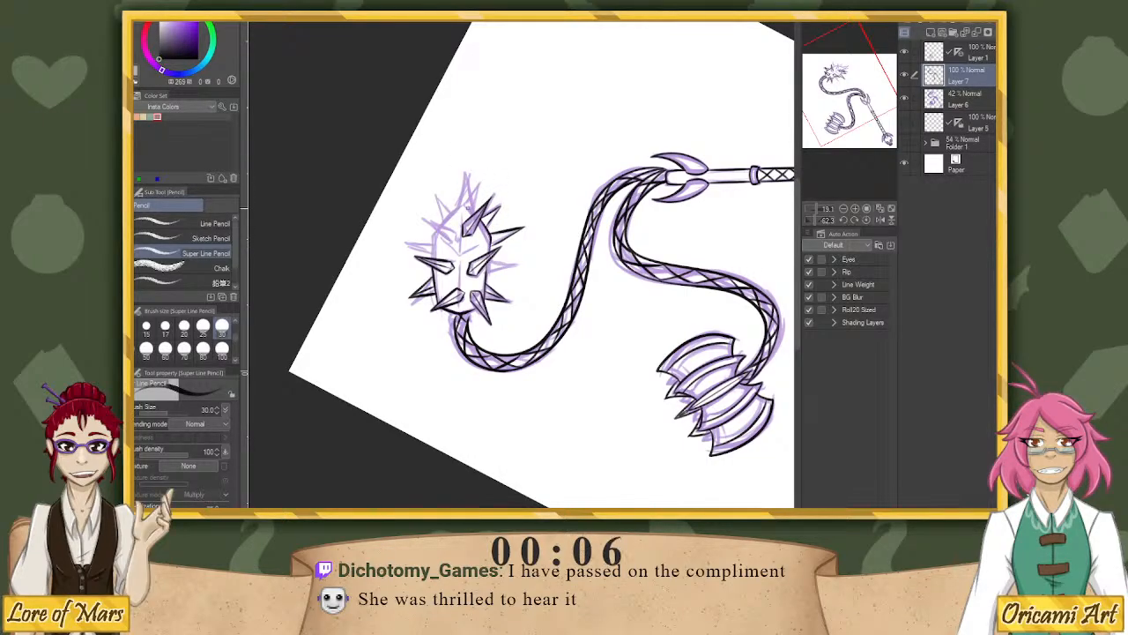
mouse_move(466, 171)
mouse_down()
mouse_move(469, 192)
mouse_move(479, 179)
mouse_move(468, 206)
mouse_move(434, 191)
mouse_move(452, 212)
mouse_move(449, 244)
mouse_move(446, 229)
mouse_move(456, 236)
mouse_up()
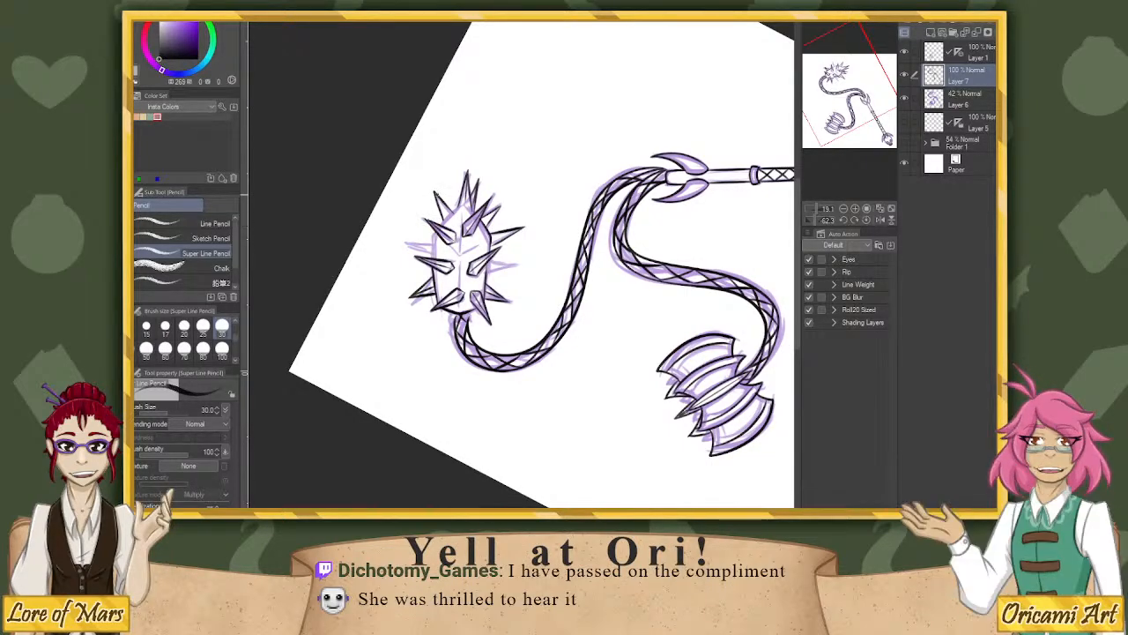
drag(435, 193, 451, 217)
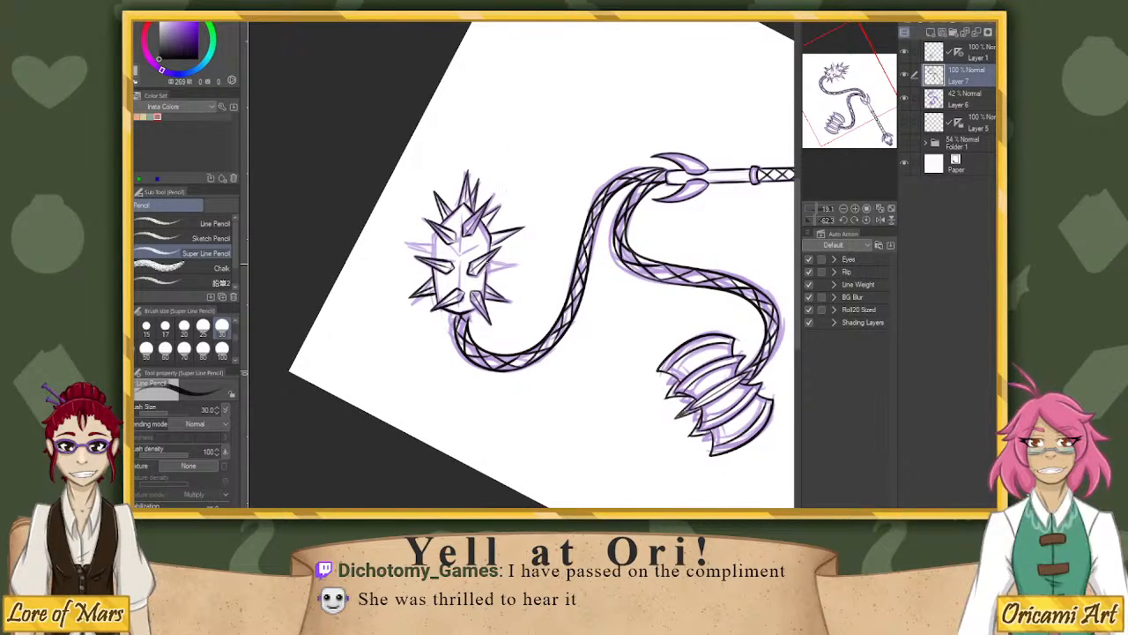
Ink the spiked head's remaining spikes and inner facet lines, and check the line art with the sketch layer hidden.
drag(815, 221, 810, 220)
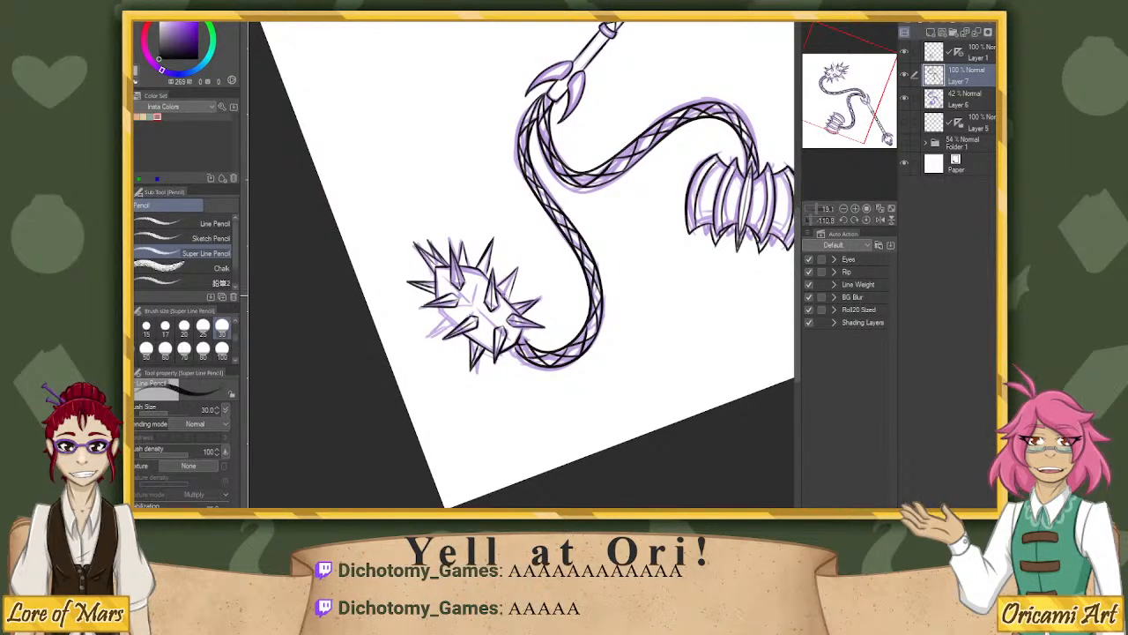
drag(446, 326, 436, 231)
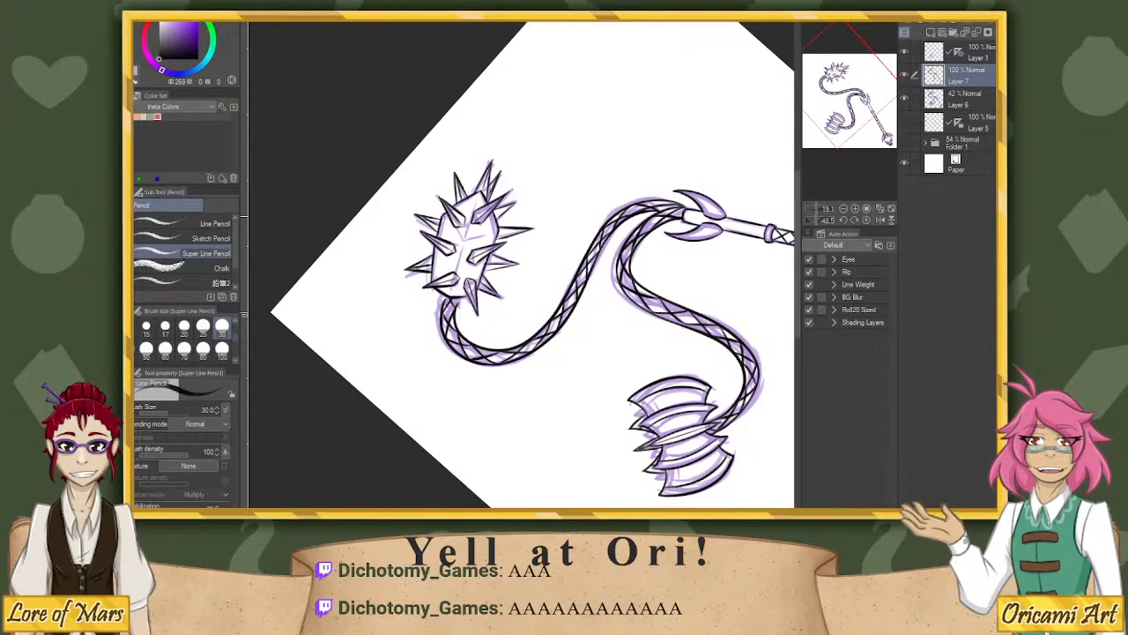
drag(499, 230, 471, 238)
click(866, 221)
drag(817, 210, 821, 210)
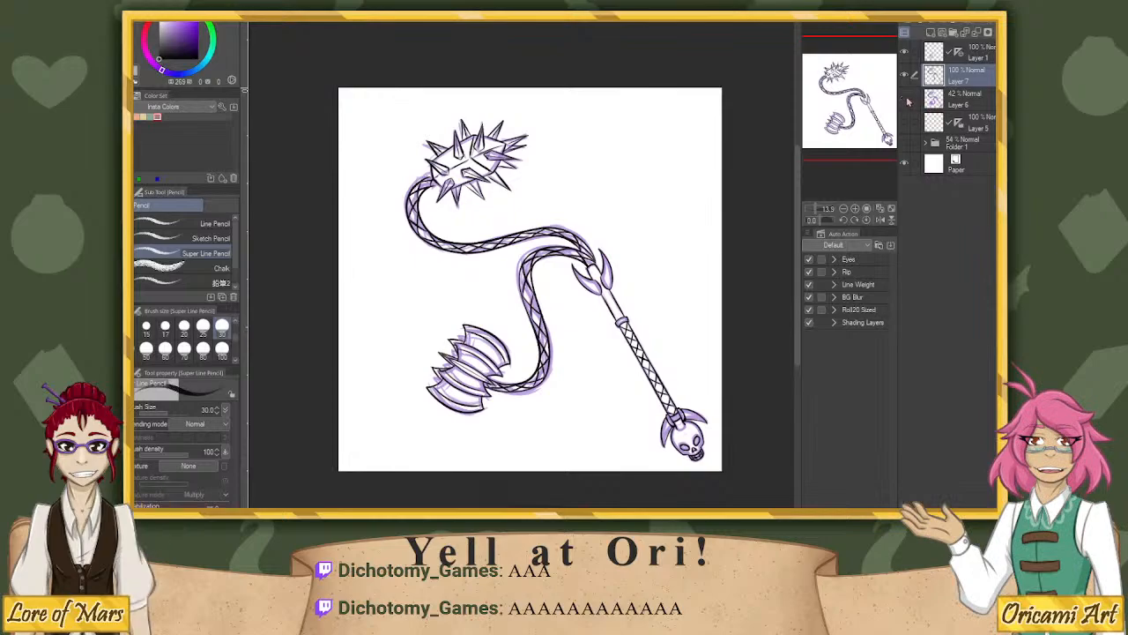
click(907, 101)
click(908, 101)
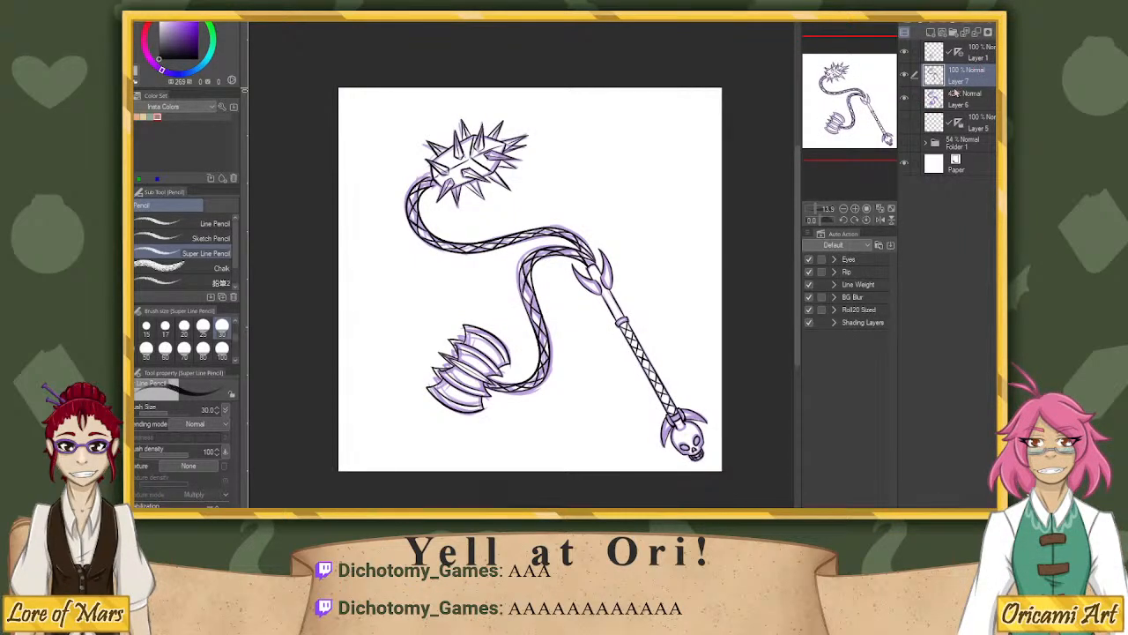
Lower the opacity of sketch Layer 6 to 29% and ink Layer 7 to 62%, briefly showing the reference folder for comparison.
click(956, 97)
drag(967, 11, 961, 10)
click(903, 143)
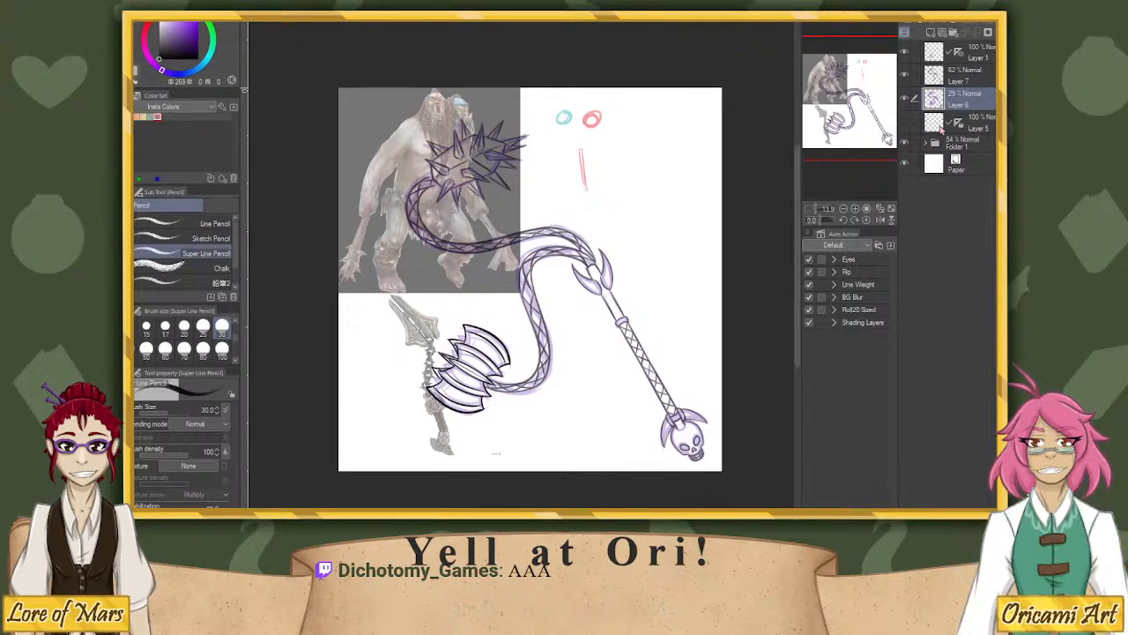
click(969, 75)
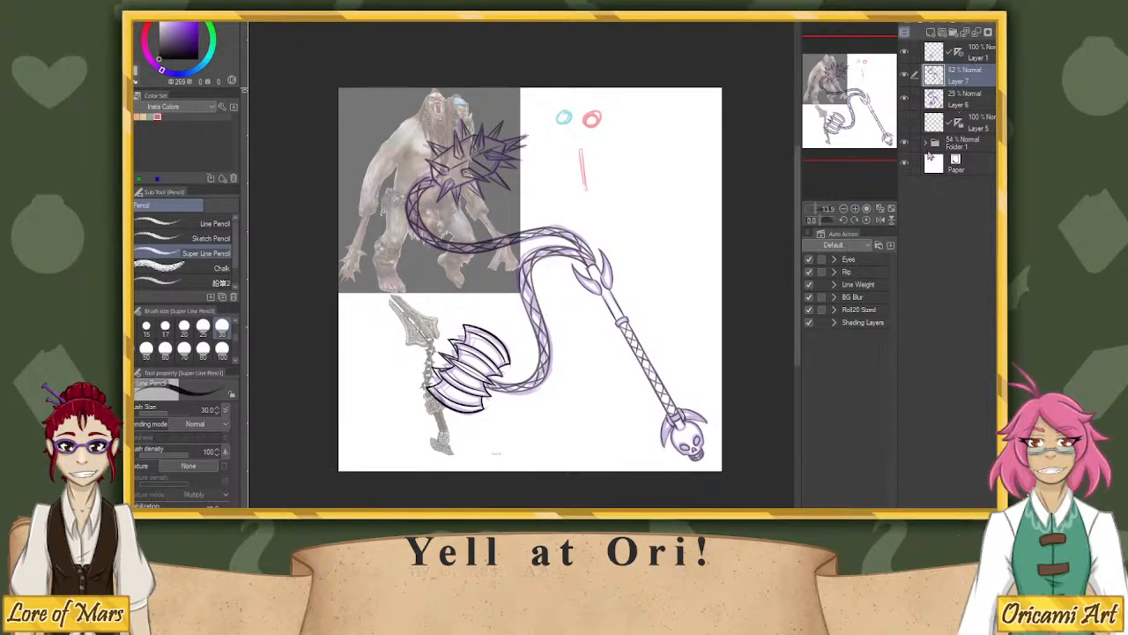
click(904, 143)
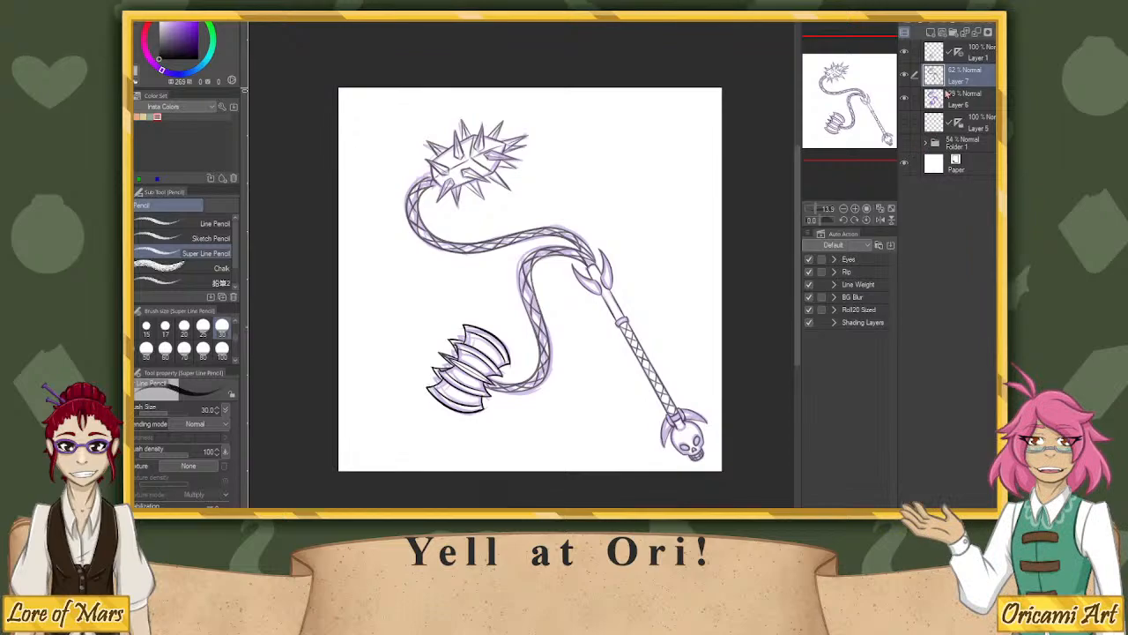
Merge the ribbed head's ink into Layer 7 at 62% opacity, and merge that layer with the sketch into Layer 6.
click(973, 53)
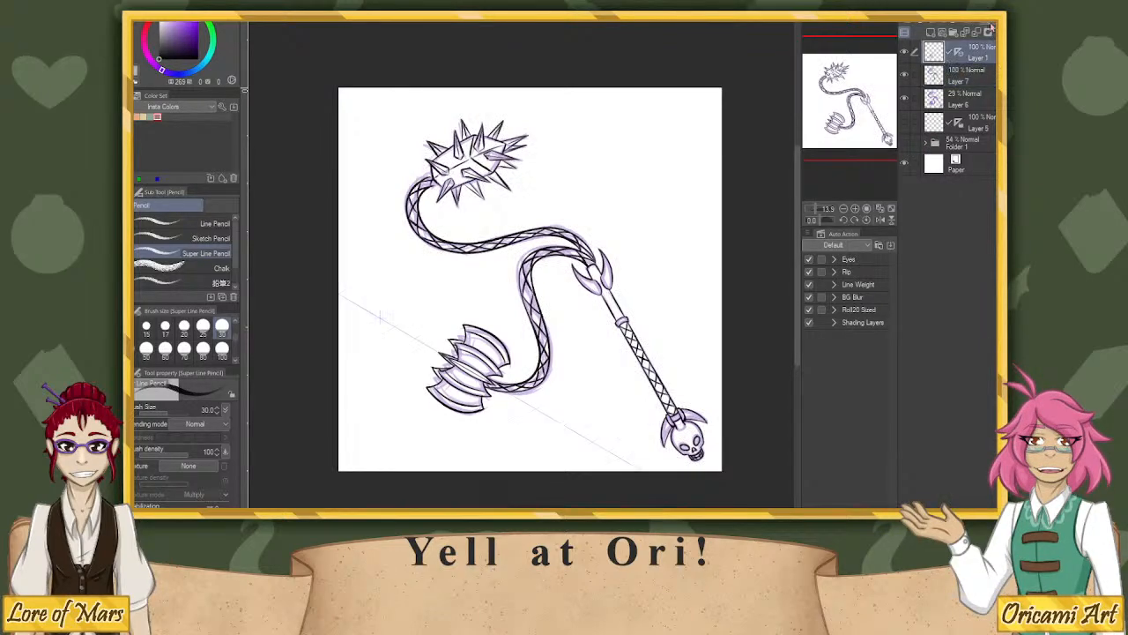
click(970, 76)
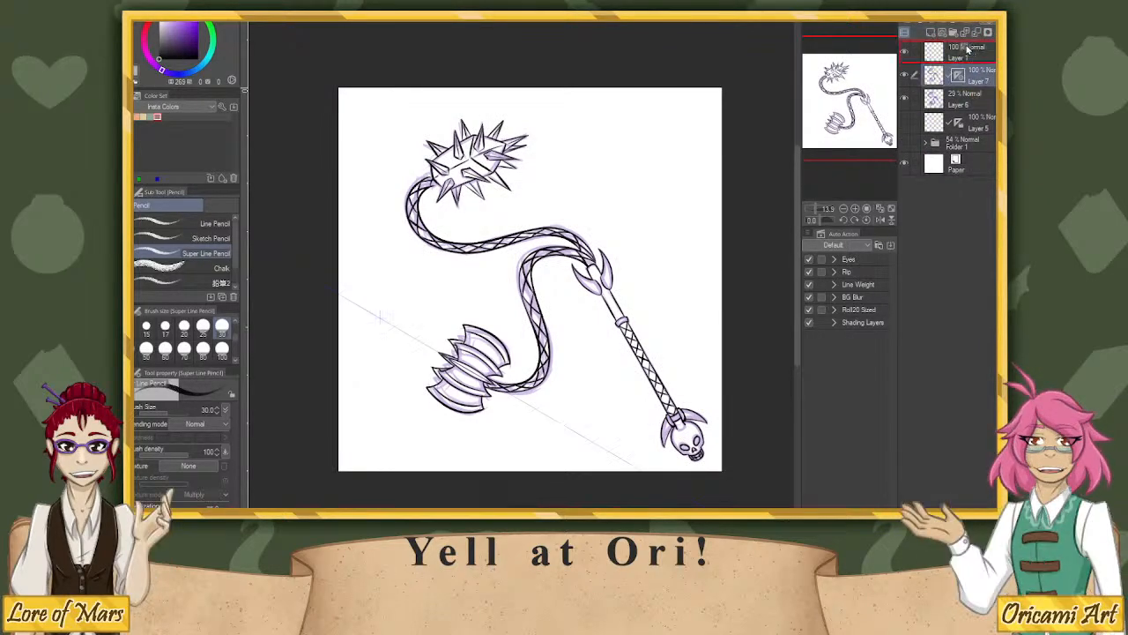
key(ctrl+z)
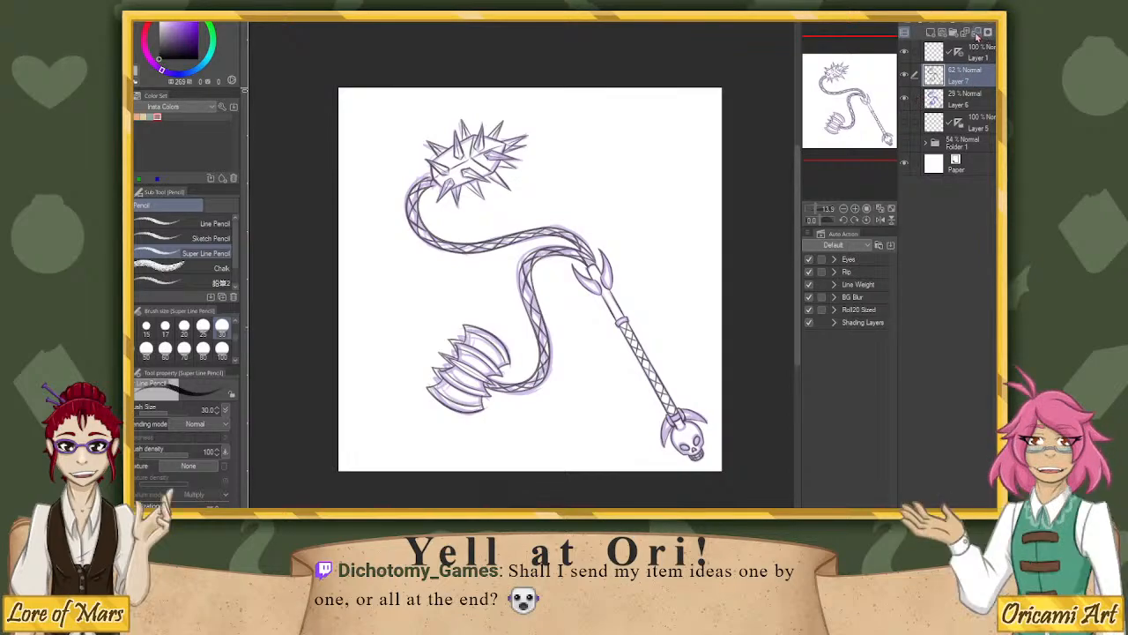
click(987, 32)
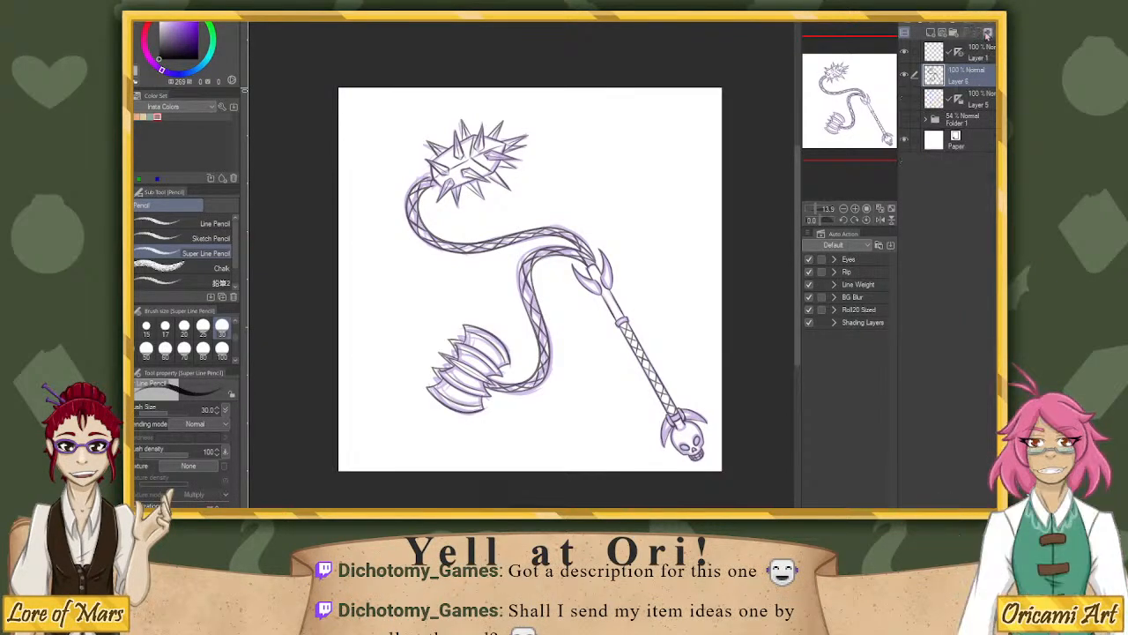
Scale the merged flail to 88% and rotate it so its handle stands vertical along the canvas's right edge.
key(ctrl+t)
drag(733, 166, 712, 174)
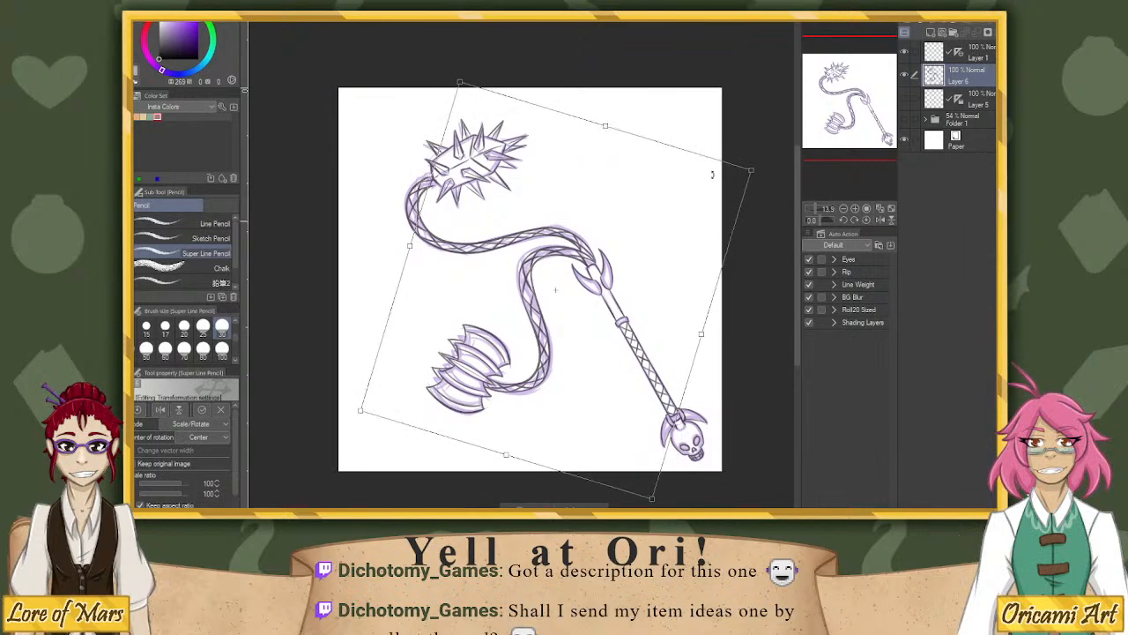
drag(460, 82, 481, 131)
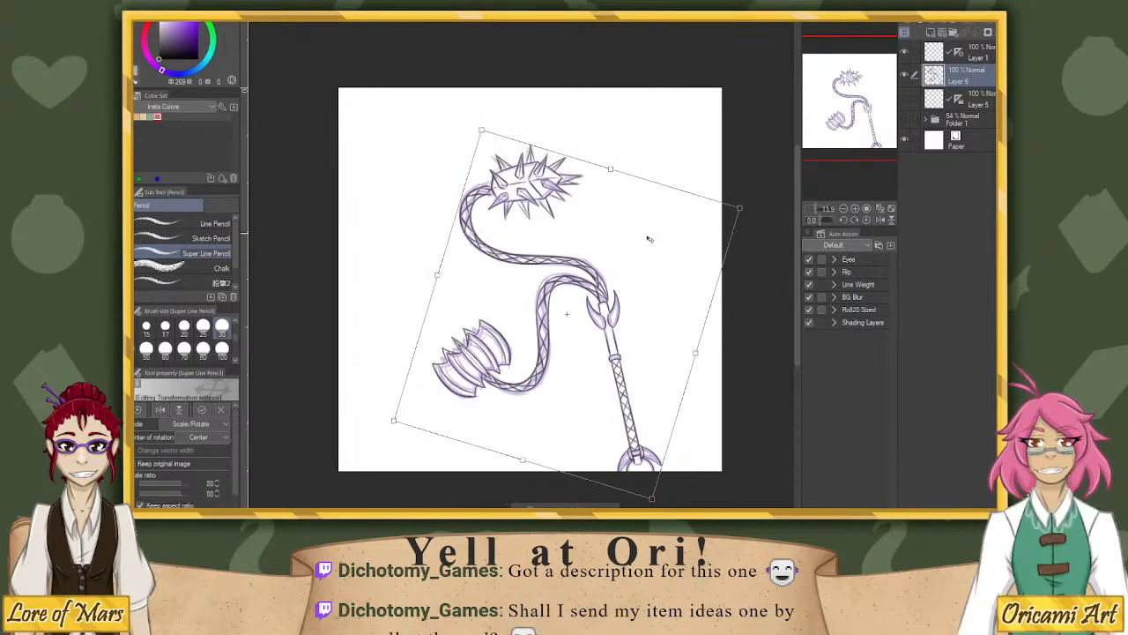
drag(649, 238, 715, 196)
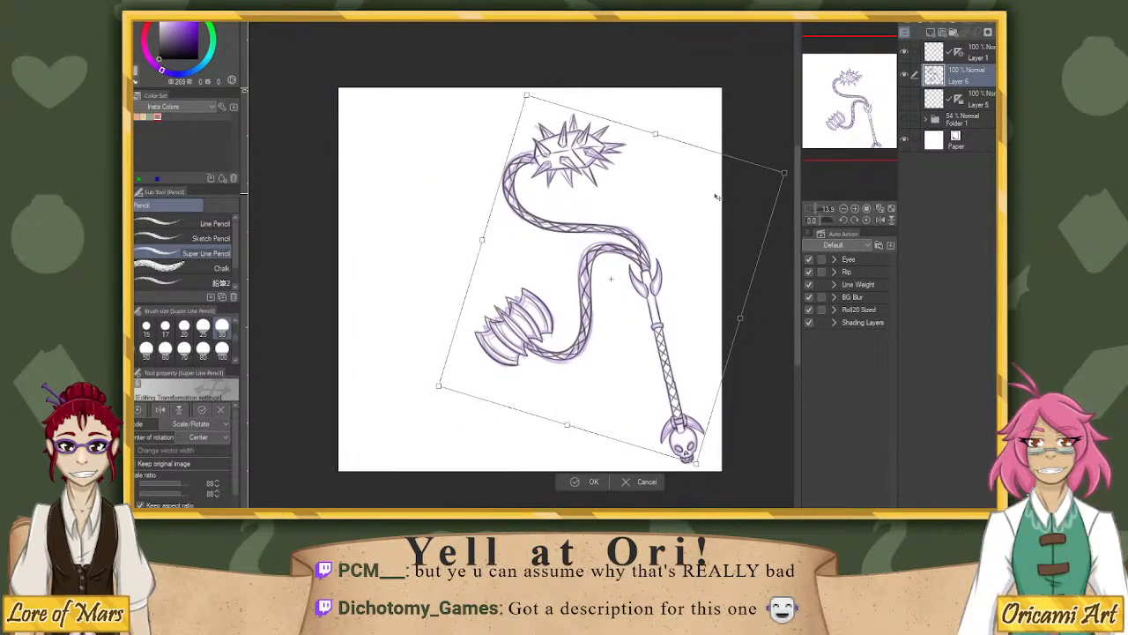
drag(527, 96, 532, 104)
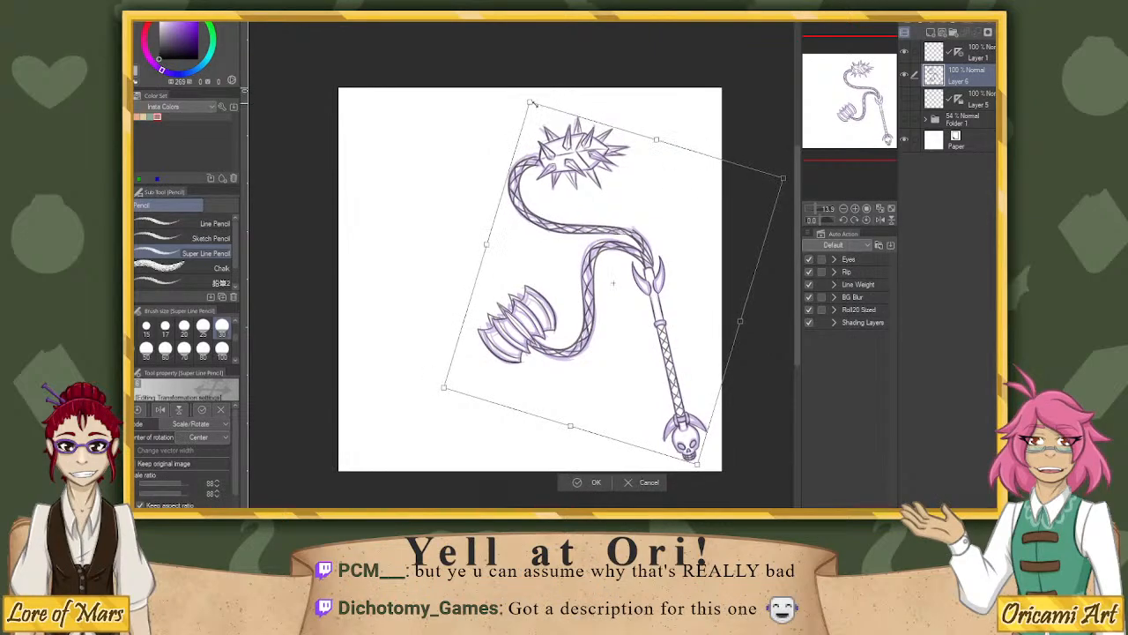
drag(740, 167, 781, 178)
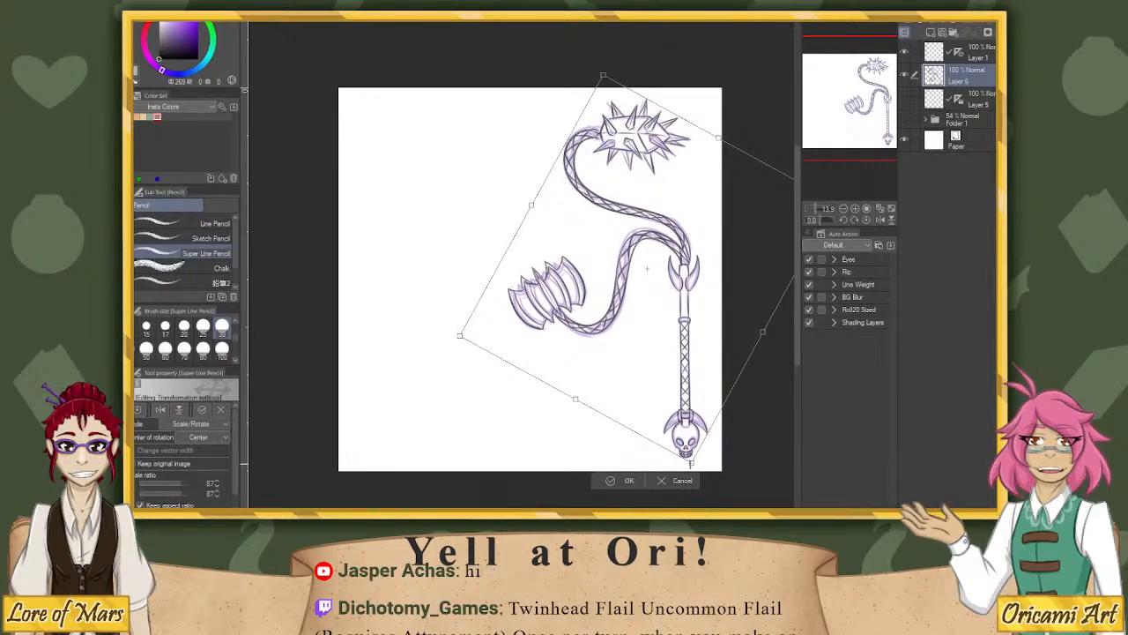
drag(603, 76, 602, 74)
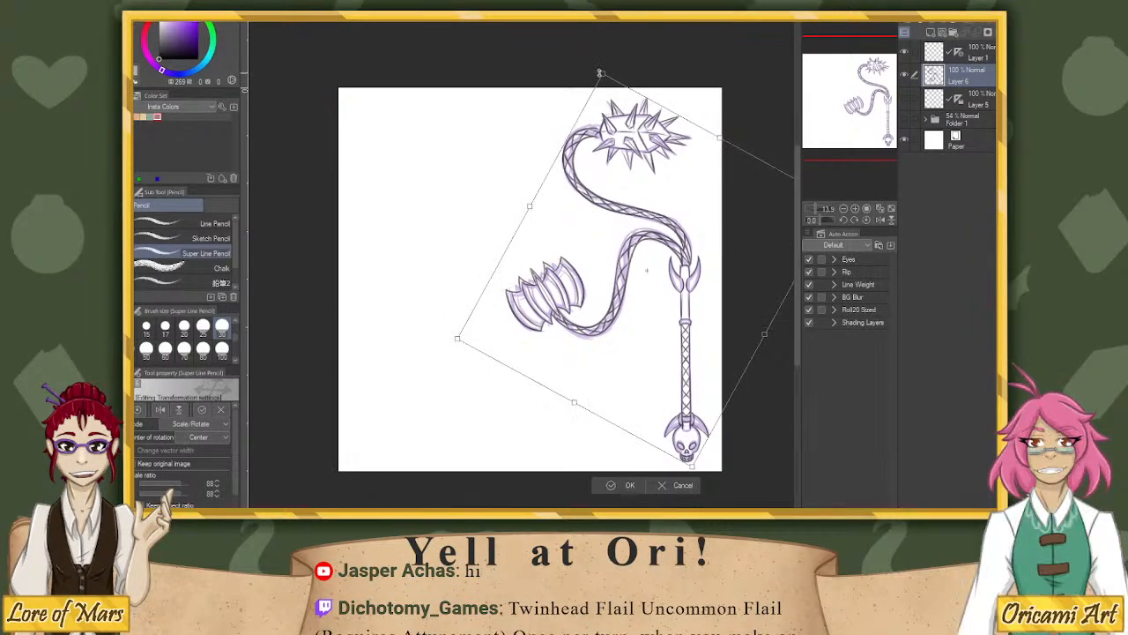
click(613, 481)
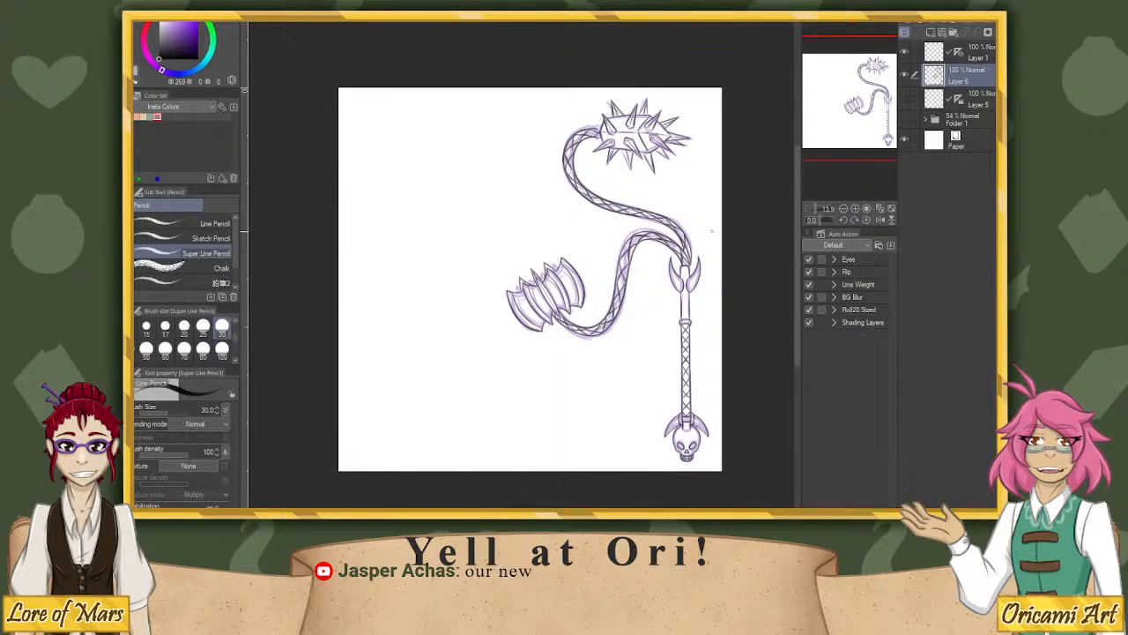
Show the reference folder and group every layer above Paper, including that folder, into a new collapsed folder.
click(904, 121)
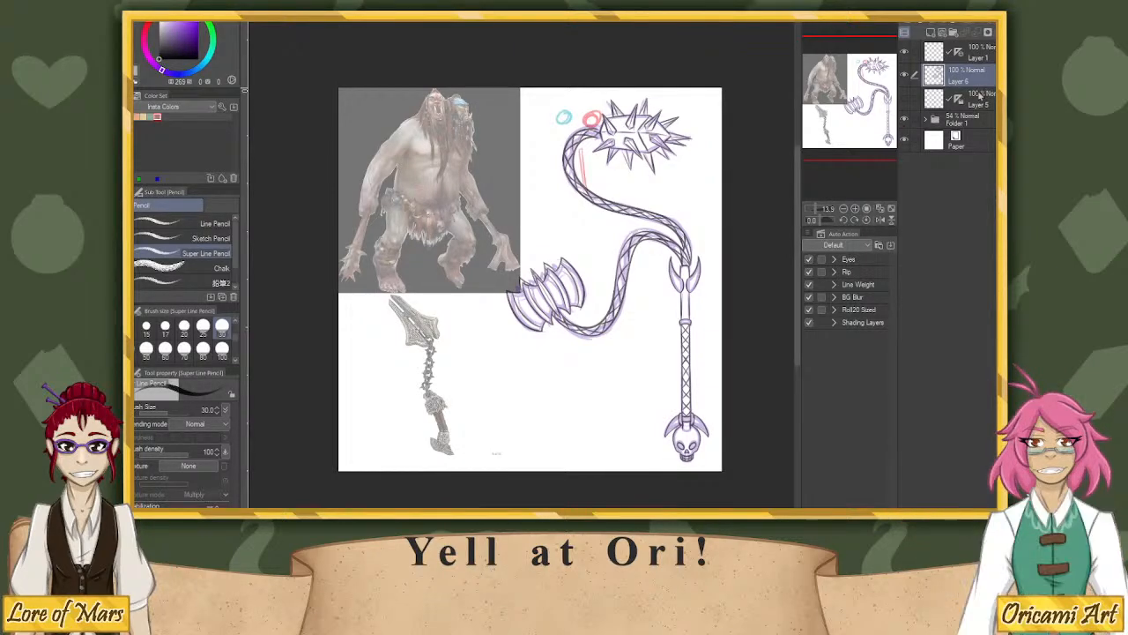
click(974, 54)
click(952, 34)
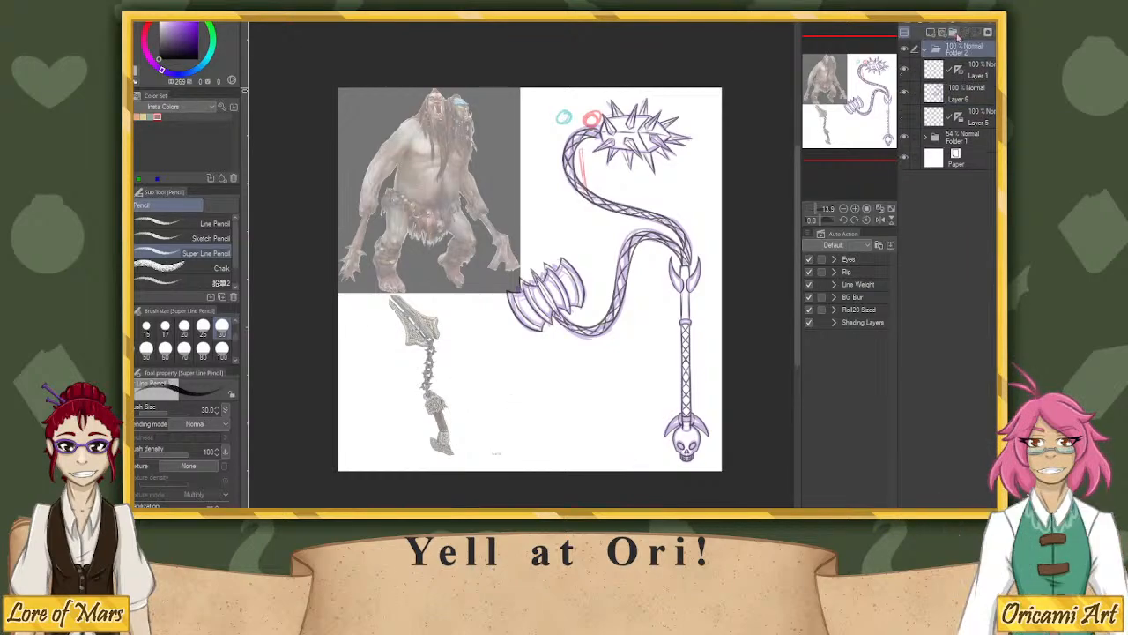
click(914, 92)
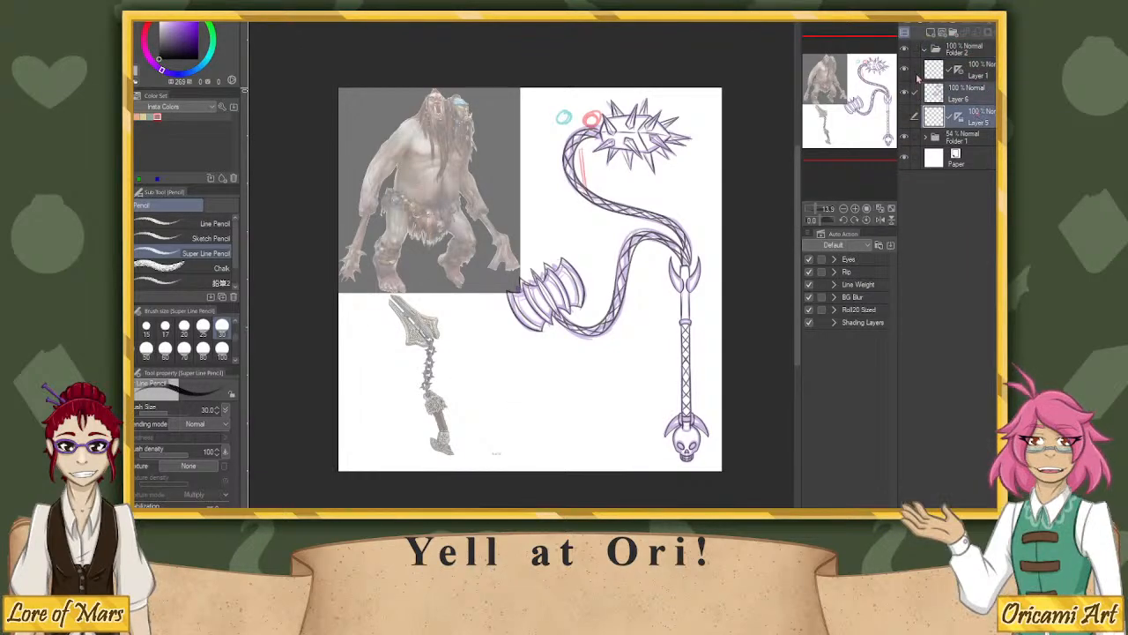
click(915, 71)
drag(977, 76, 980, 52)
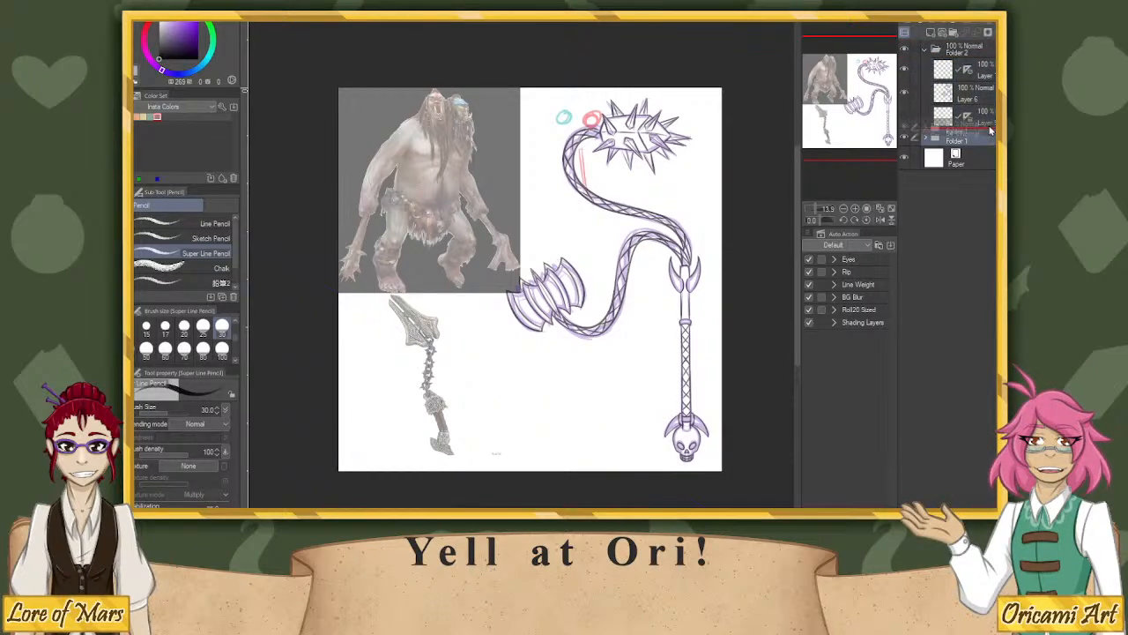
click(925, 48)
scroll(704, 141, down, 1)
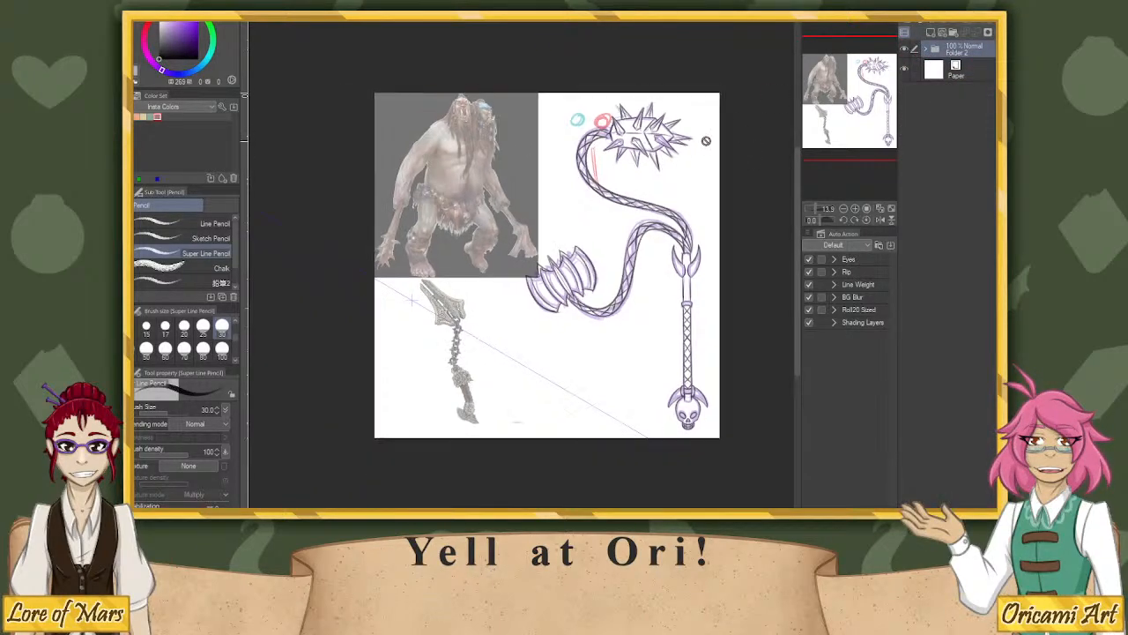
scroll(839, 130, down, 3)
scroll(690, 155, up, 2)
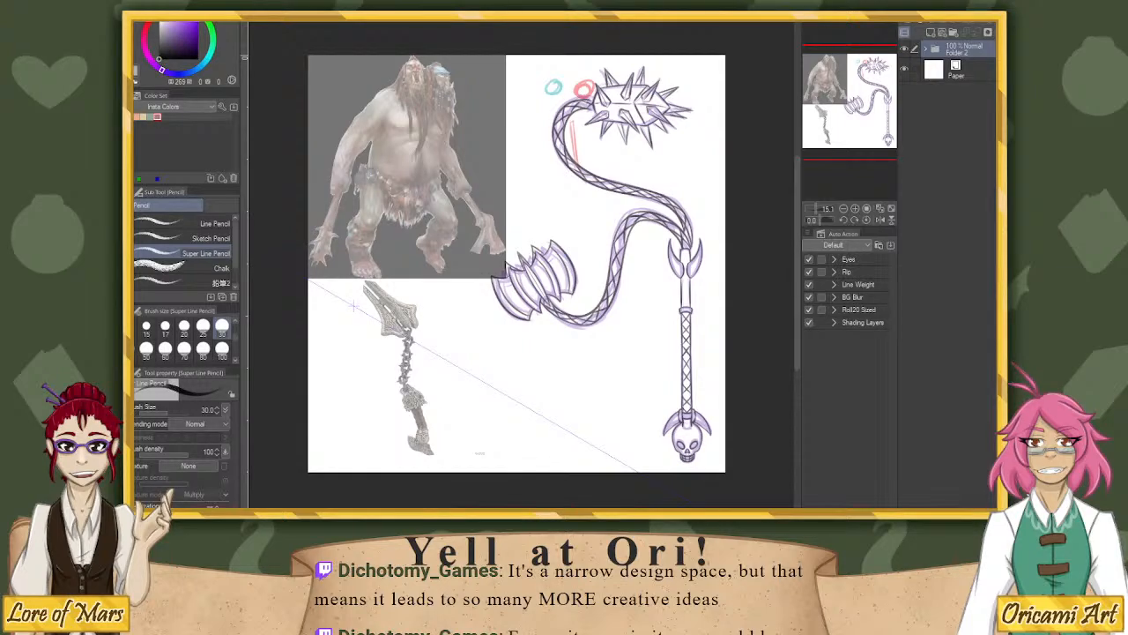
Rename the grouped folder as Ettin Flail and hide it to leave a blank canvas.
double_click(961, 53)
text(Ettin Flai)
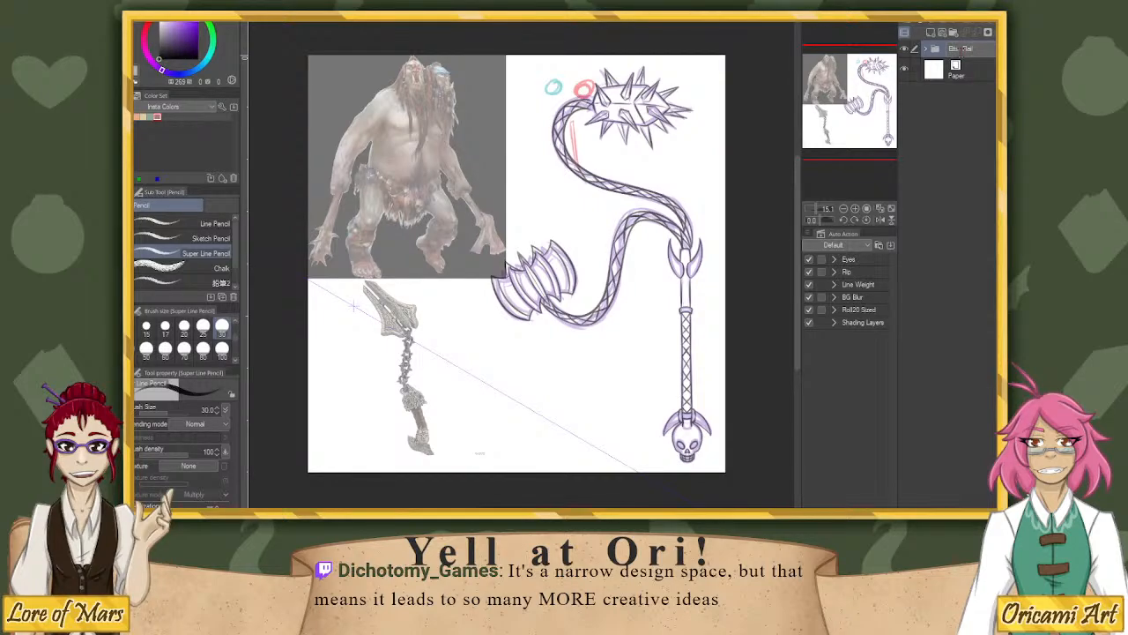
key(Return)
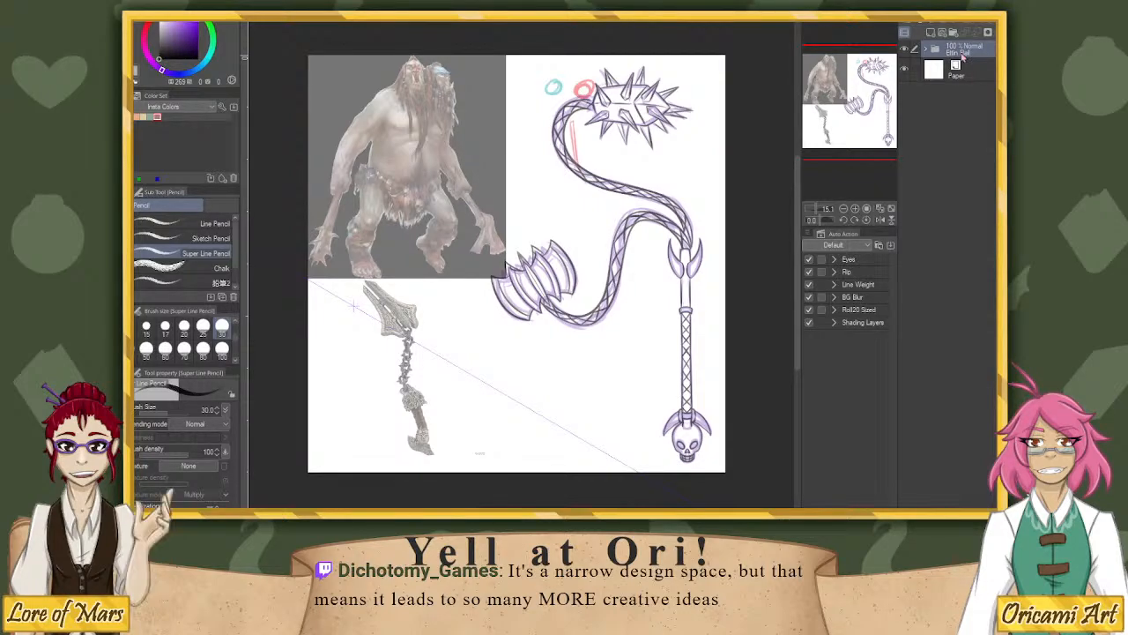
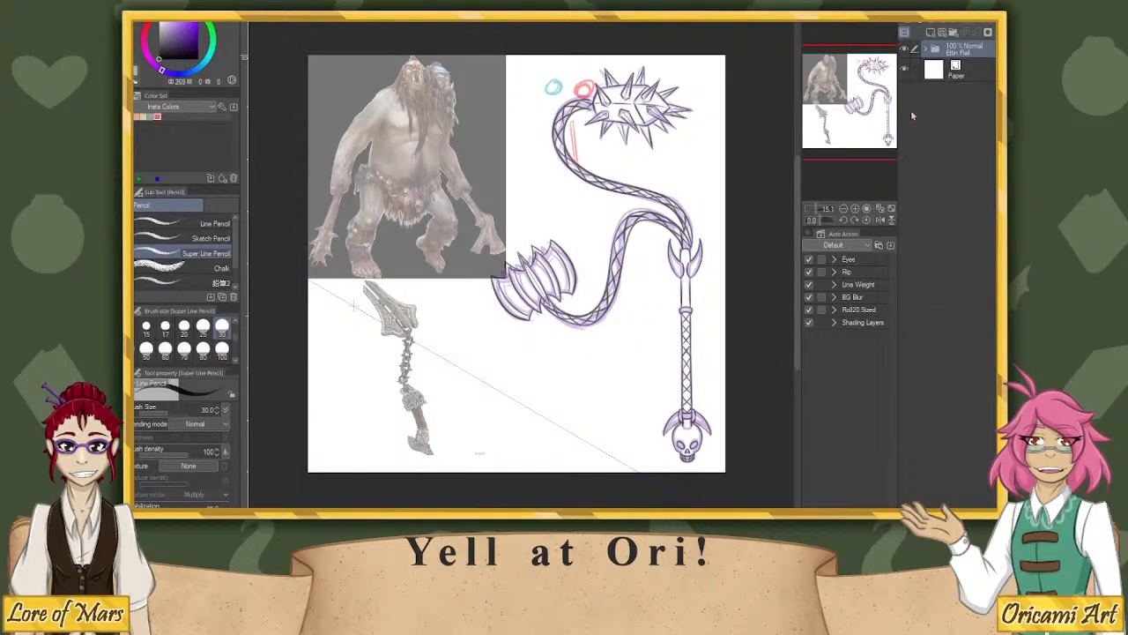
click(903, 49)
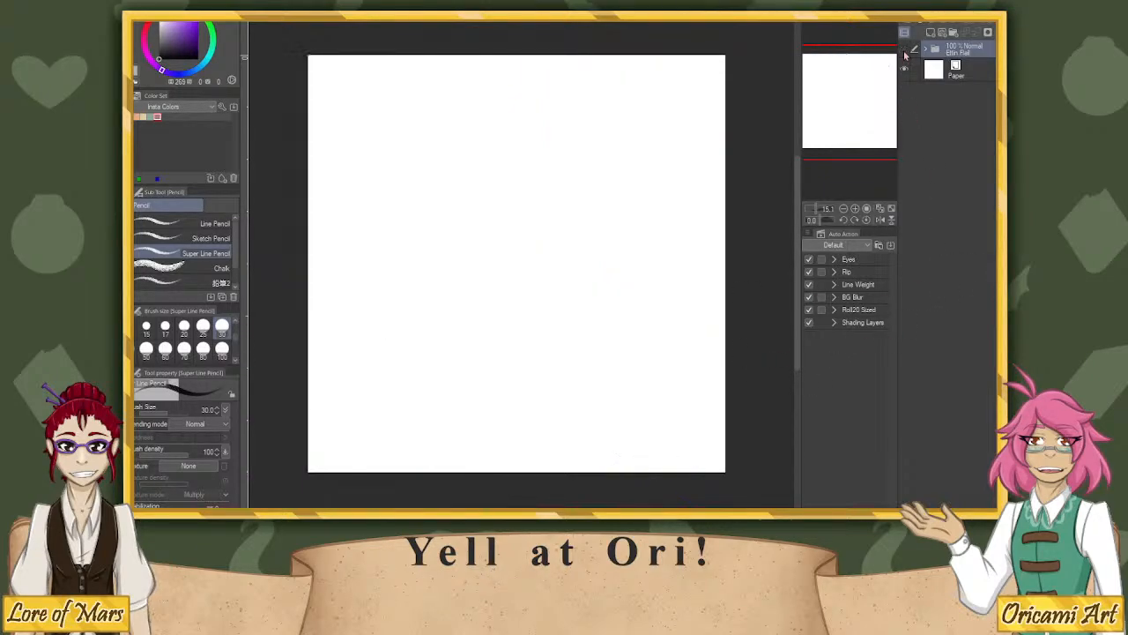
click(903, 49)
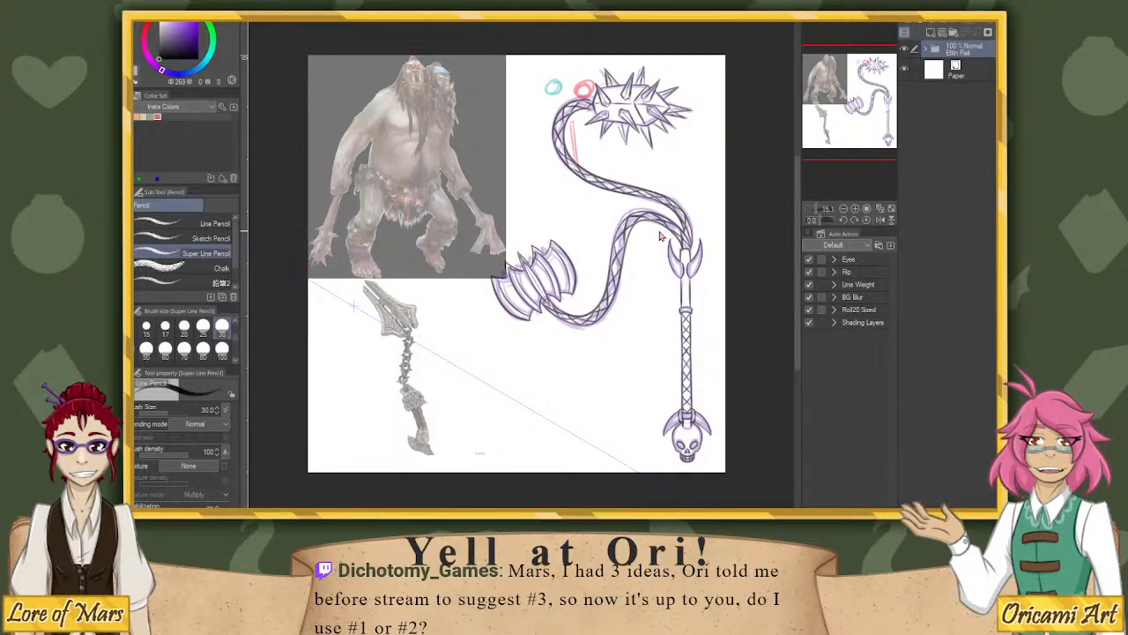
click(903, 48)
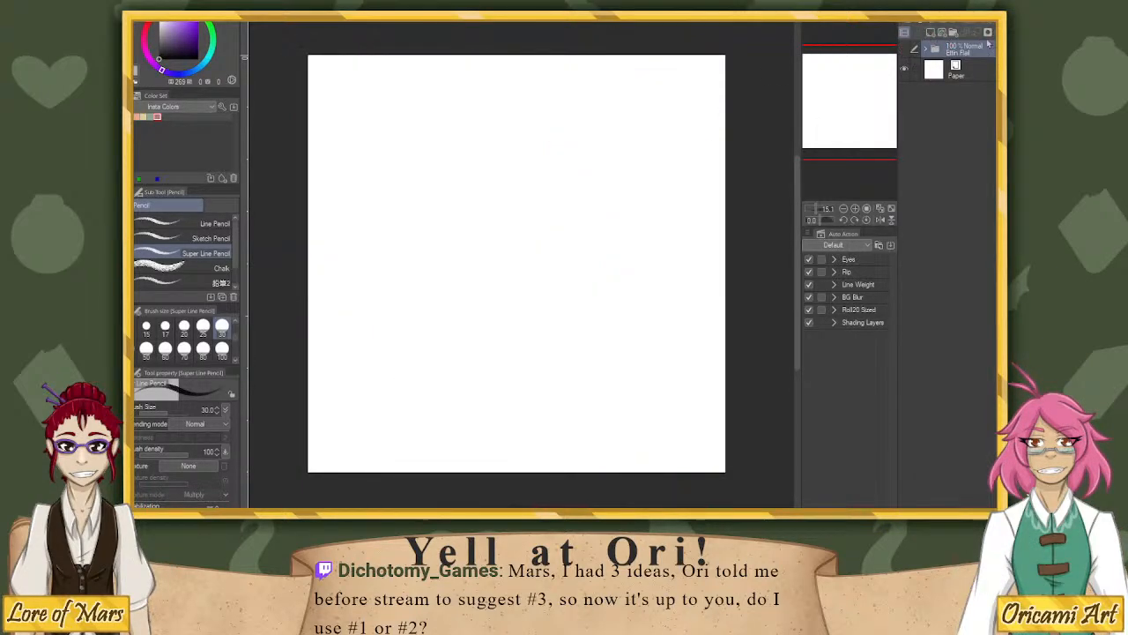
Add a blank layer above the folder, then paste the white mephit image in the canvas's upper-left corner and scale it to 214%.
click(931, 33)
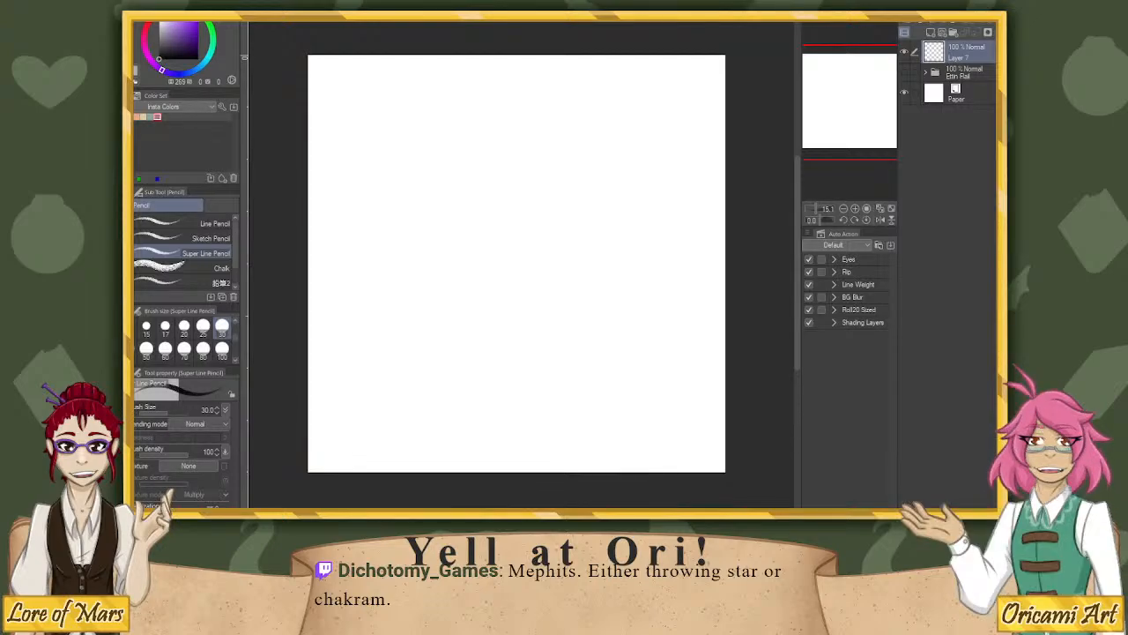
key(ctrl+v)
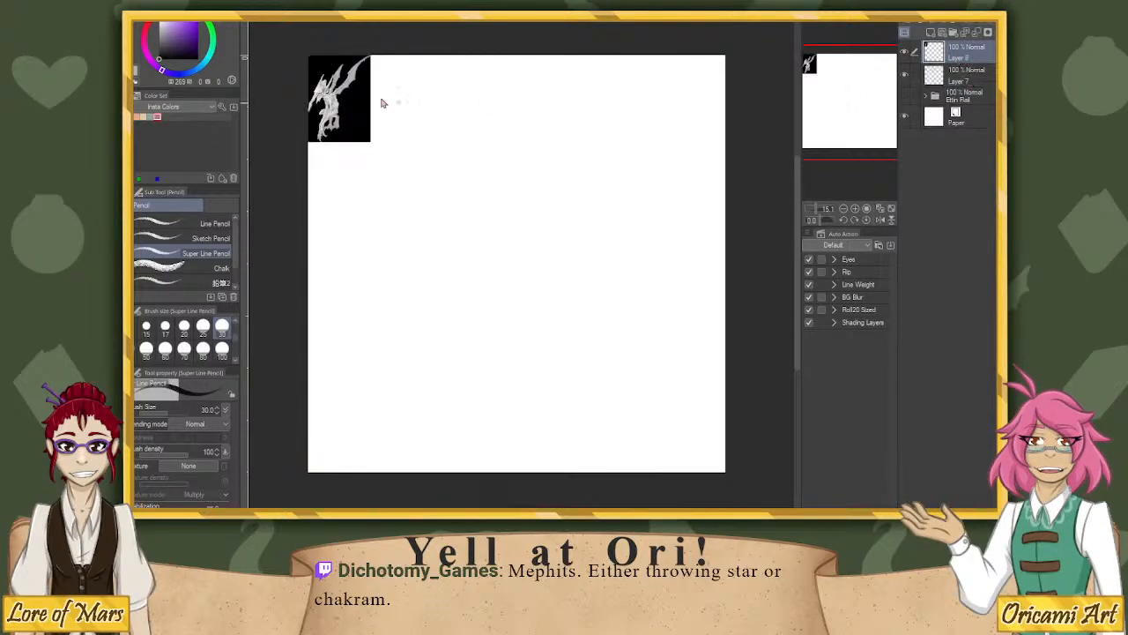
key(ctrl+t)
drag(462, 180, 542, 246)
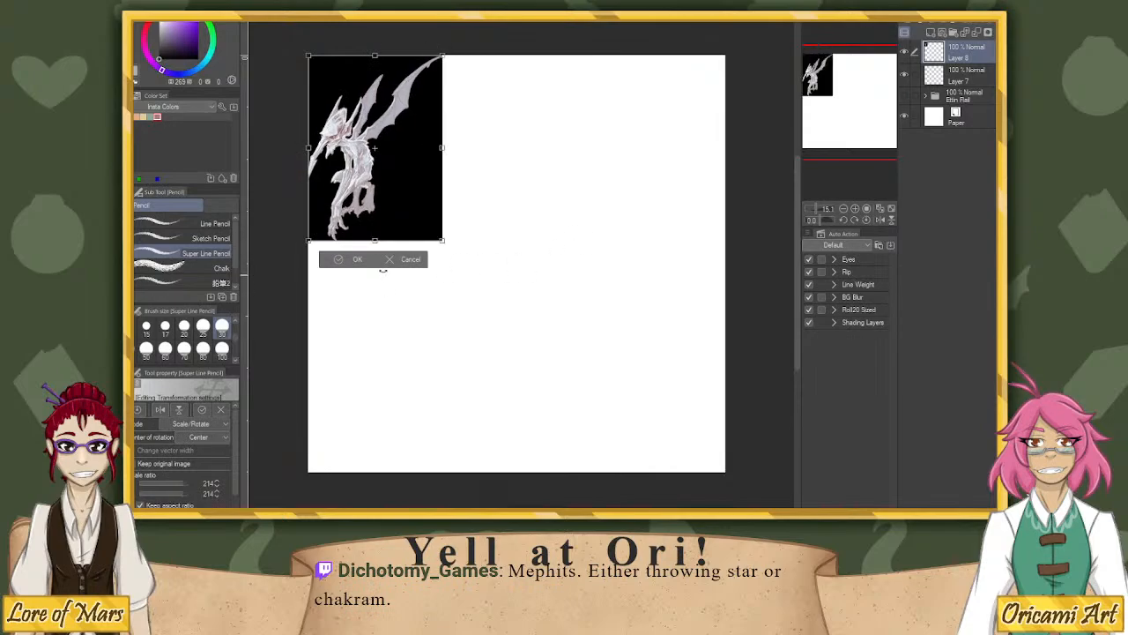
click(361, 261)
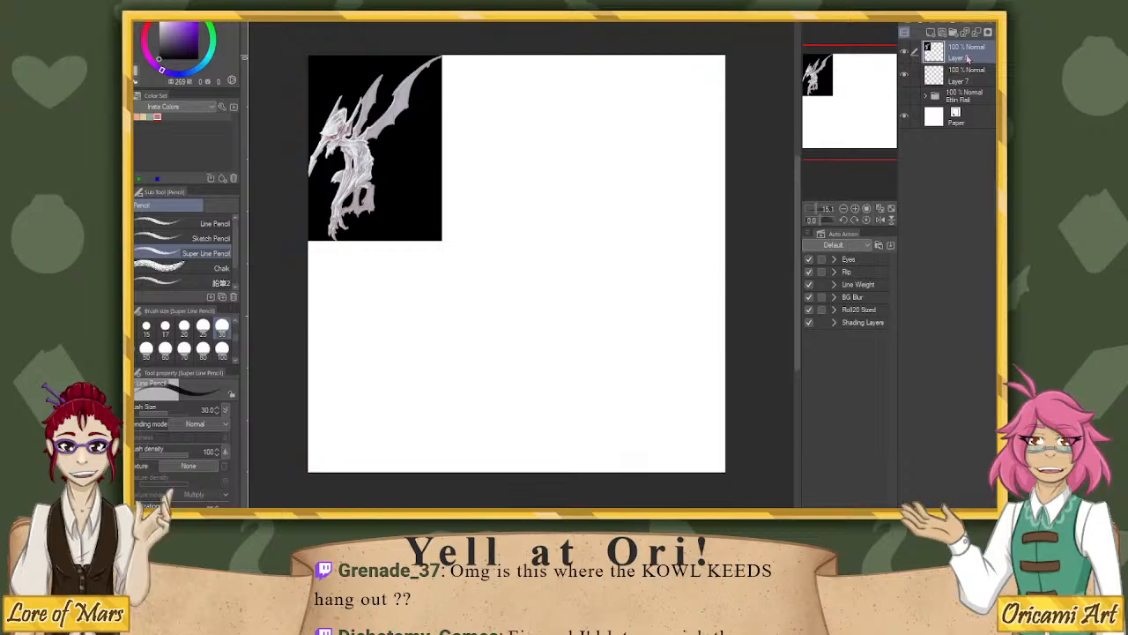
Paste the orange mephit image, scale it to 246% and place it directly right of the white mephit.
key(ctrl+shift+n)
key(ctrl+t)
drag(350, 144, 496, 268)
drag(377, 211, 499, 220)
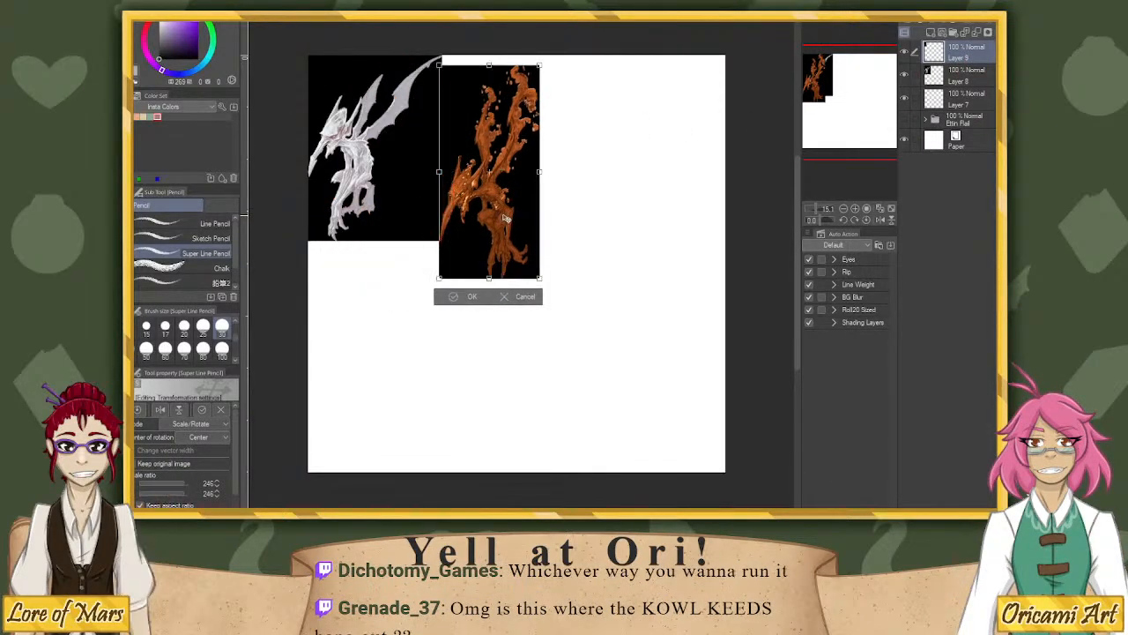
click(452, 300)
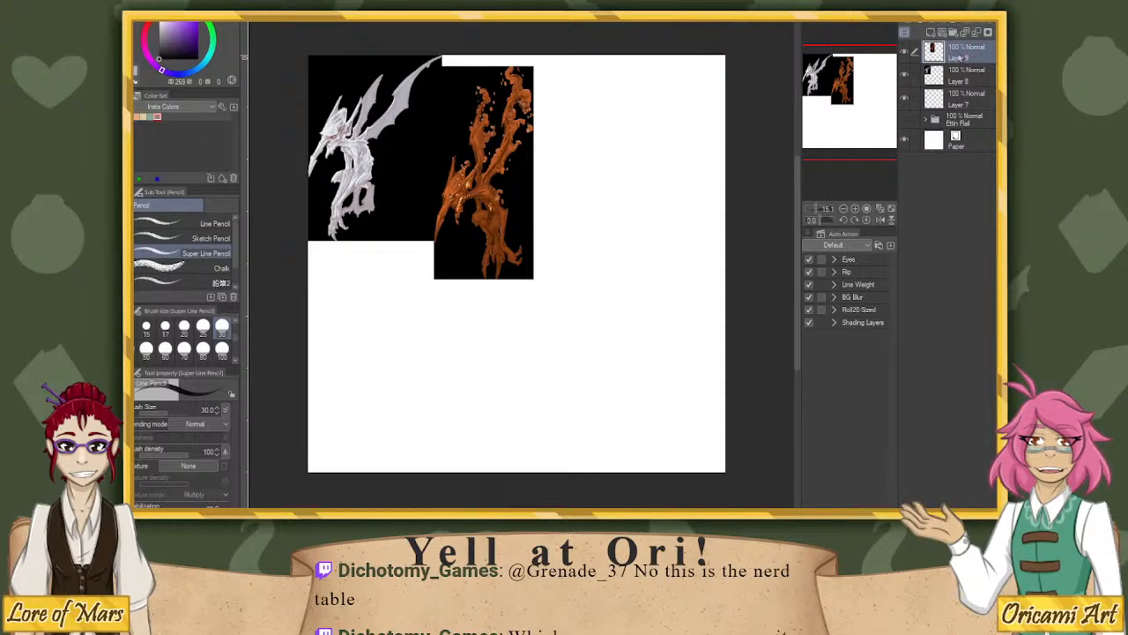
Paste the brown mud mephit image, enlarge it and fit it along the canvas's left edge beneath the white mephit.
key(ctrl+v)
key(ctrl+t)
drag(353, 140, 354, 183)
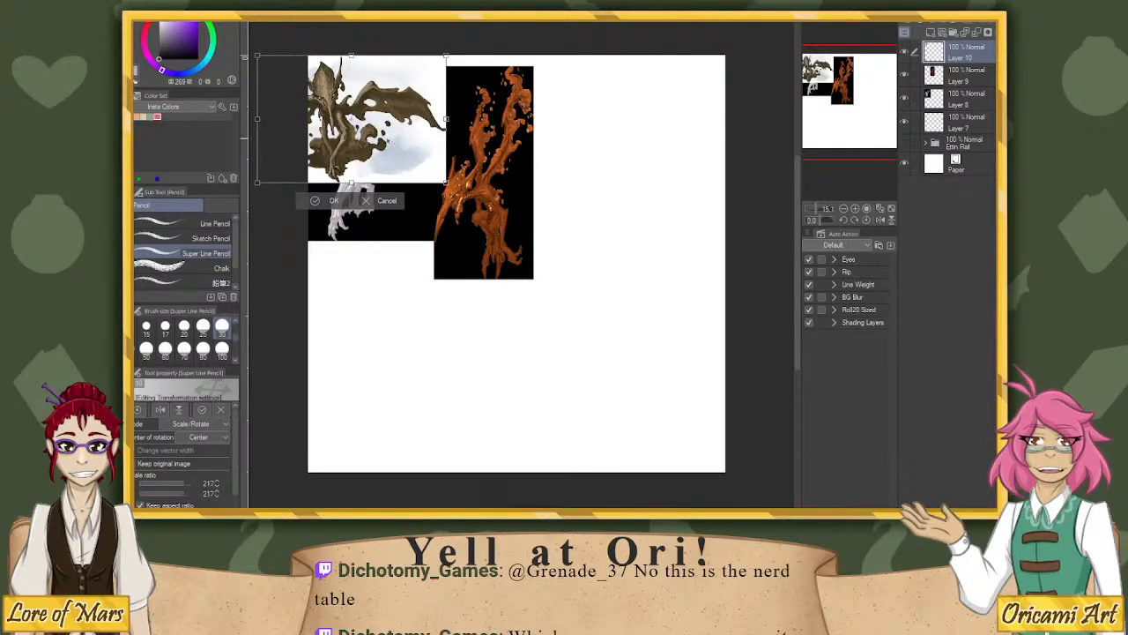
drag(389, 141, 441, 323)
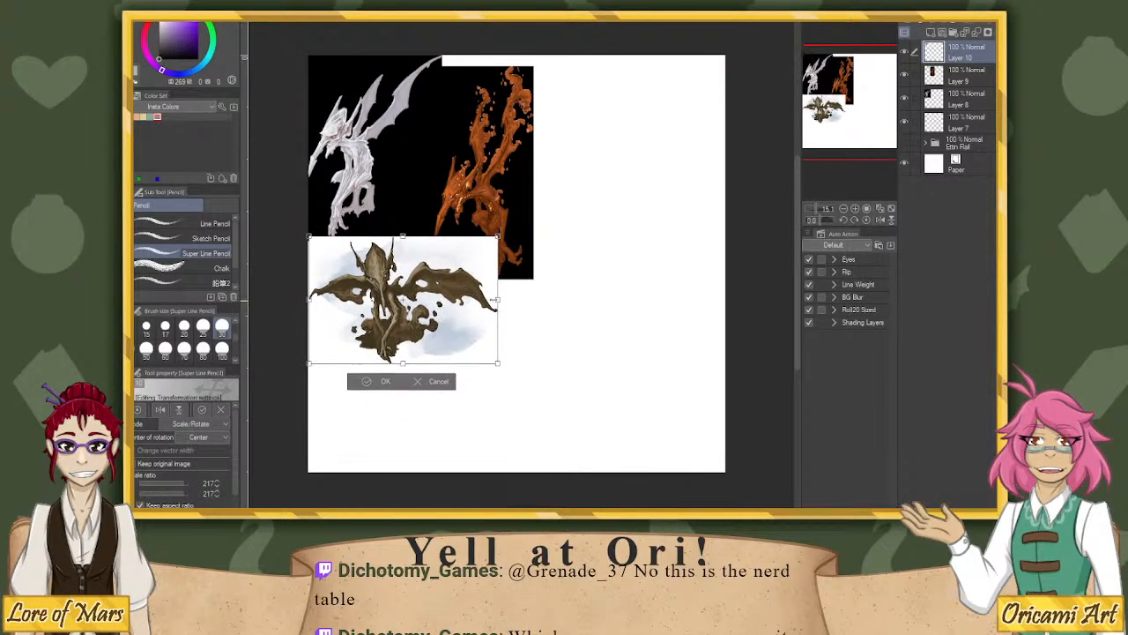
drag(498, 300, 472, 303)
click(356, 377)
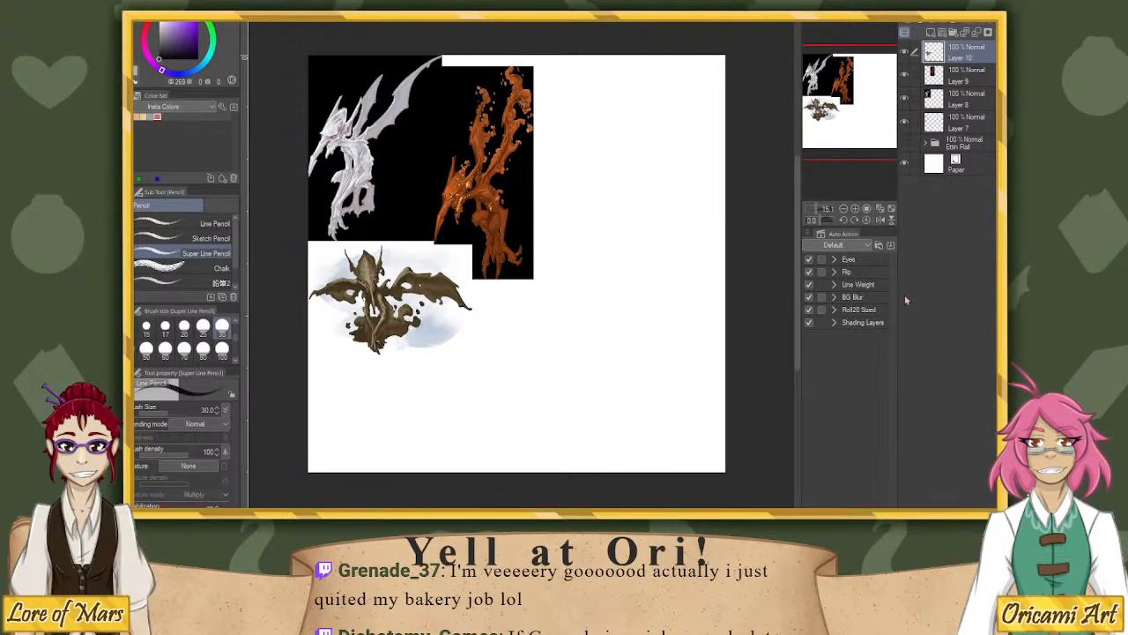
Paste the grey smoke mephit image, scale it to 174% and place it below the orange mephit.
key(ctrl+v)
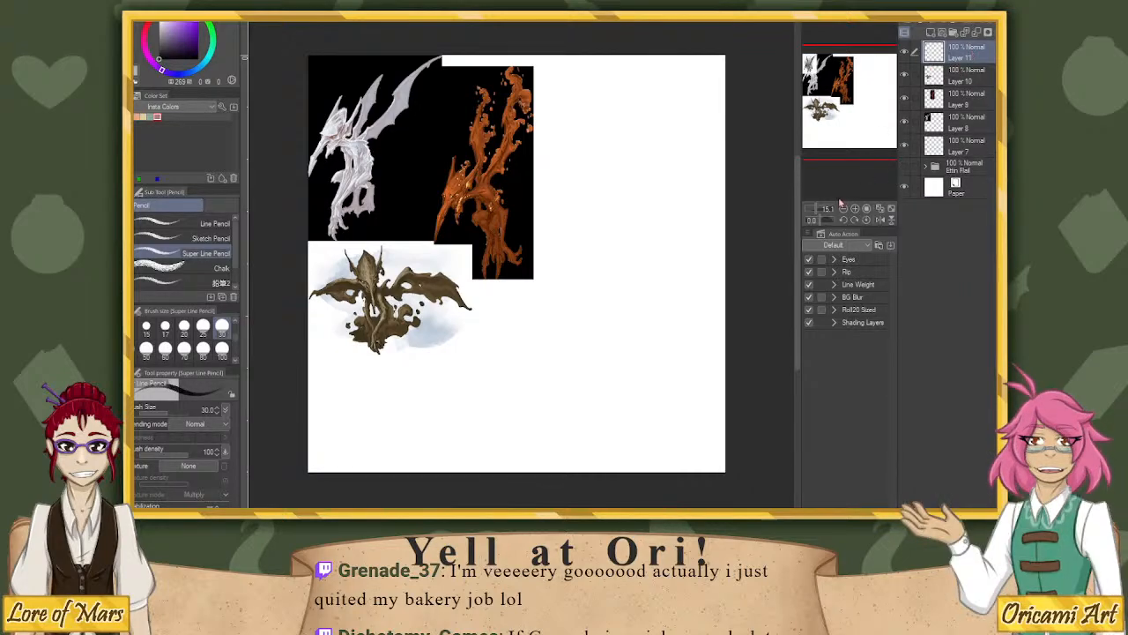
key(ctrl+t)
drag(375, 141, 519, 425)
drag(482, 482, 489, 426)
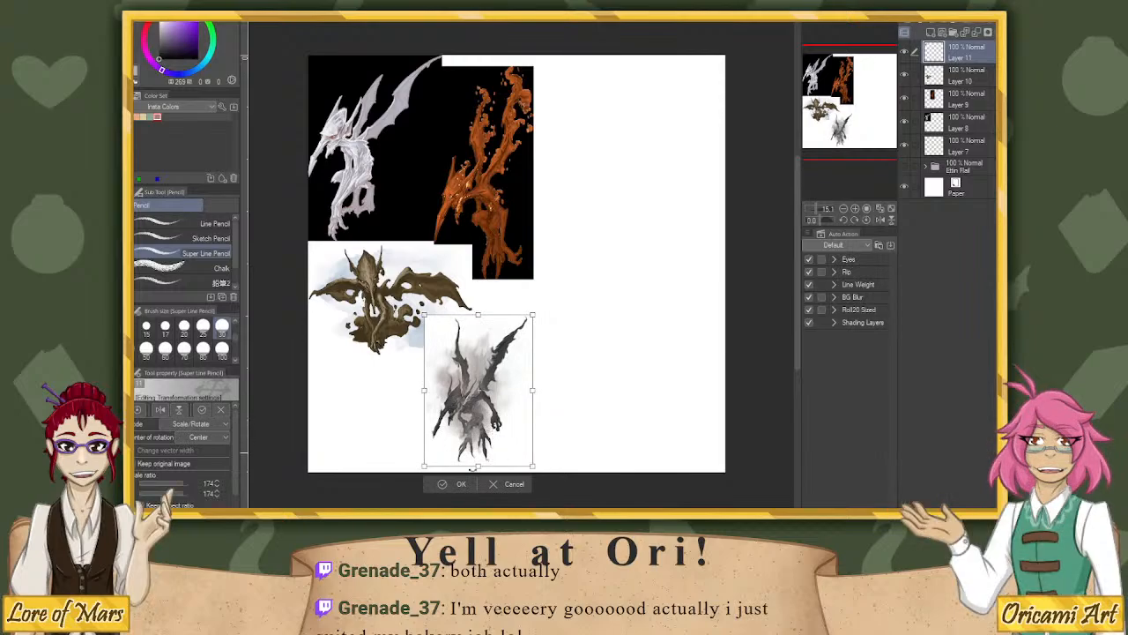
click(448, 483)
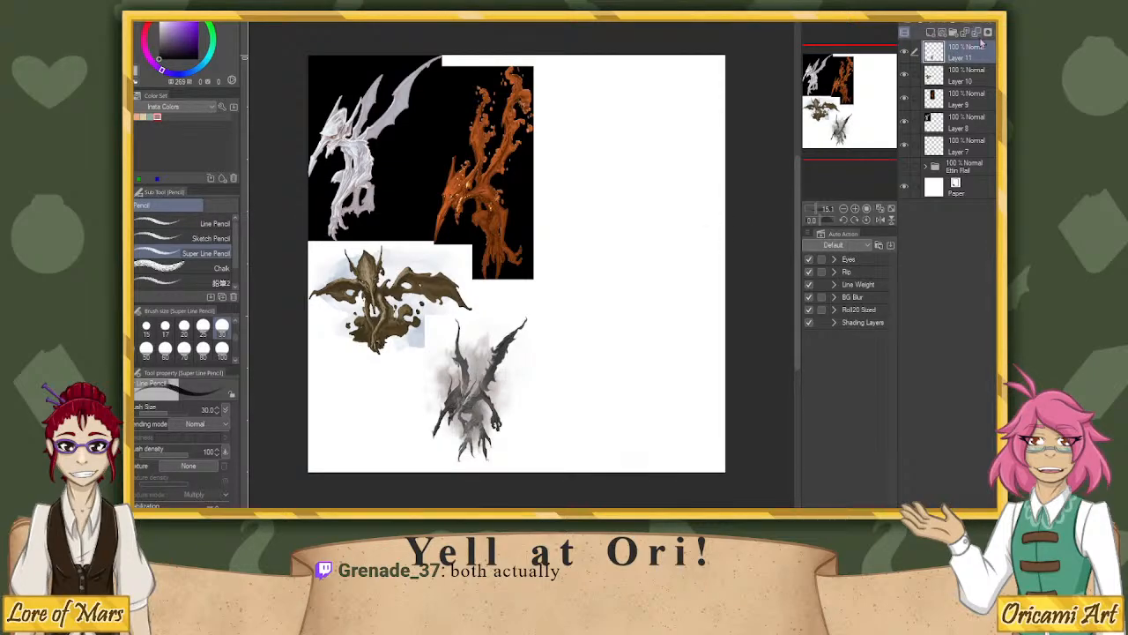
Merge the four mephit image layers down into Layer 8.
click(981, 32)
click(982, 32)
click(982, 33)
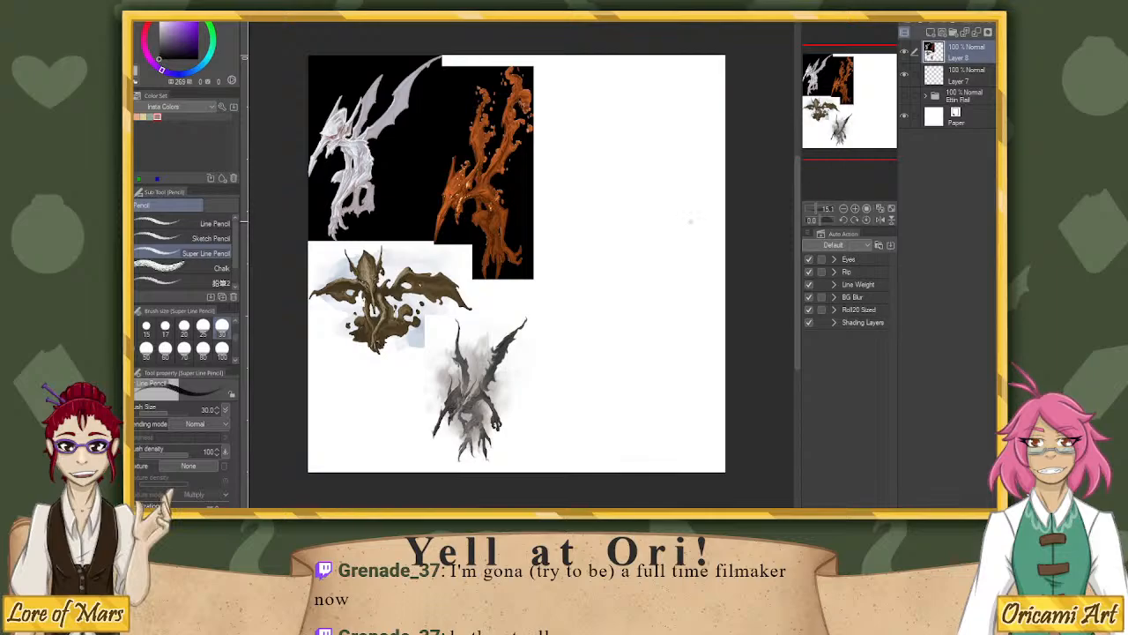
Paste the golden dust mephit image, fit it into the canvas's lower-left corner and merge it into Layer 8.
key(ctrl+v)
key(ctrl+t)
drag(346, 141, 346, 223)
drag(378, 188, 402, 413)
drag(366, 278, 369, 360)
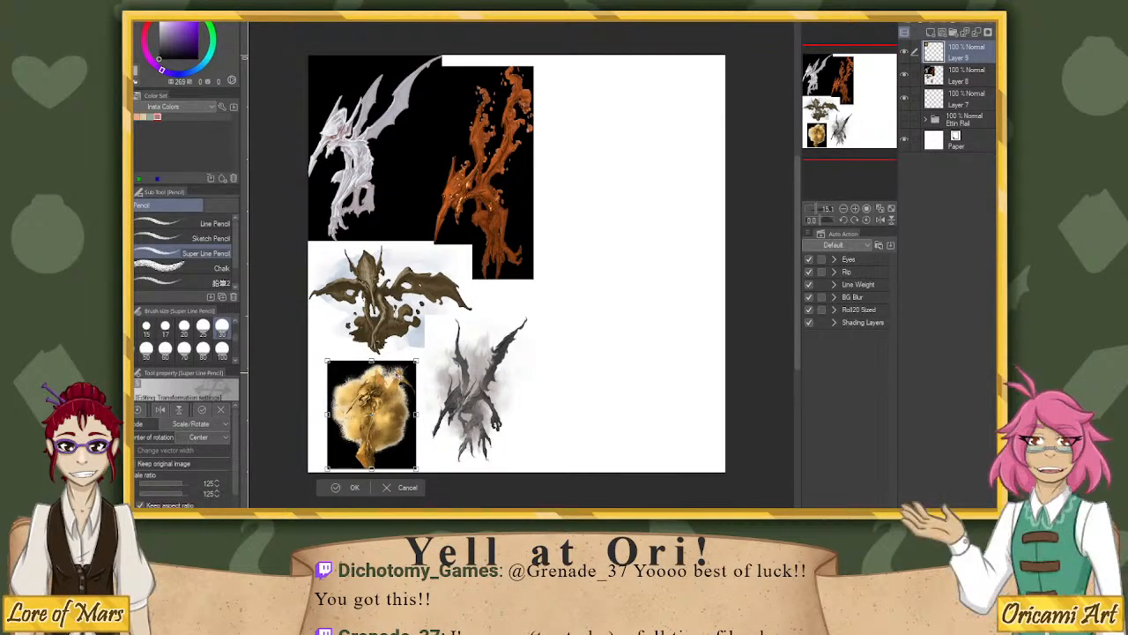
drag(399, 376, 407, 354)
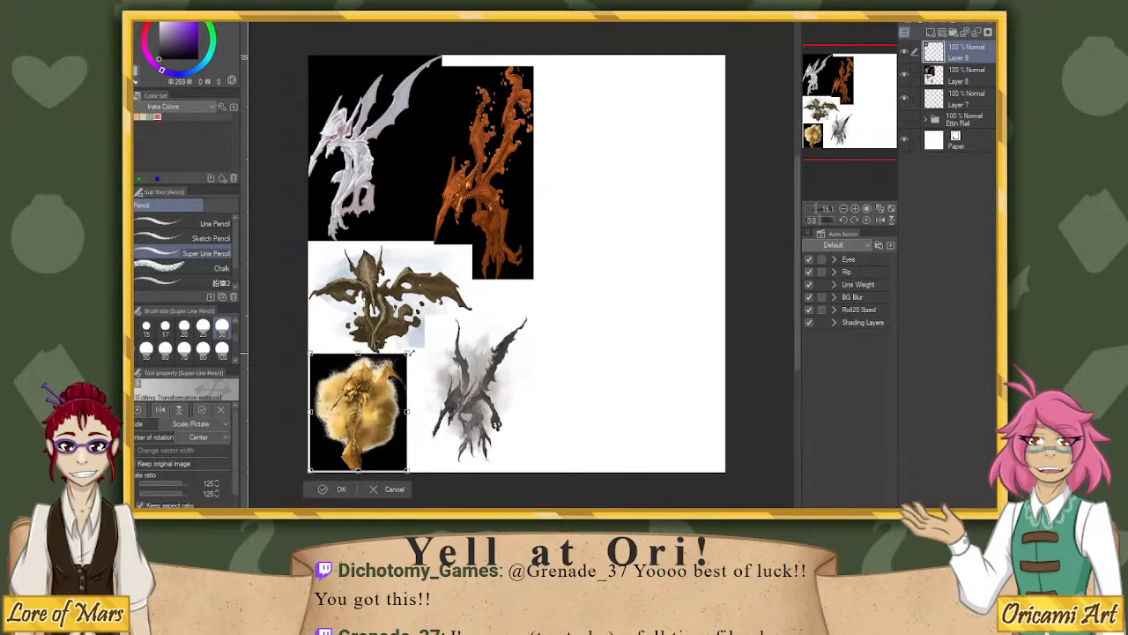
click(328, 489)
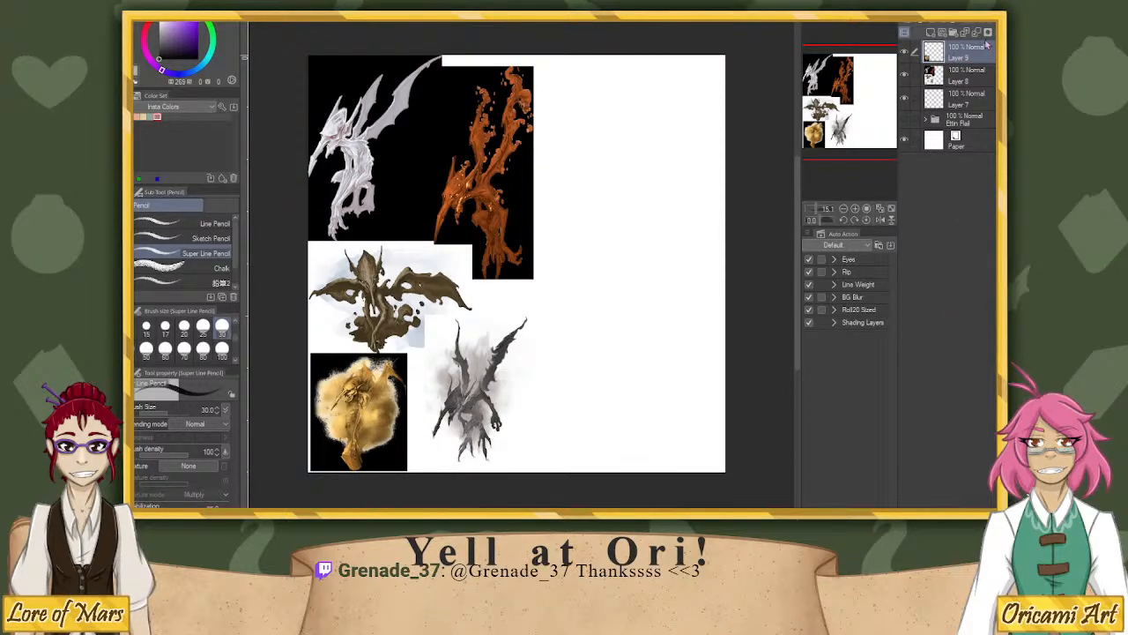
click(976, 33)
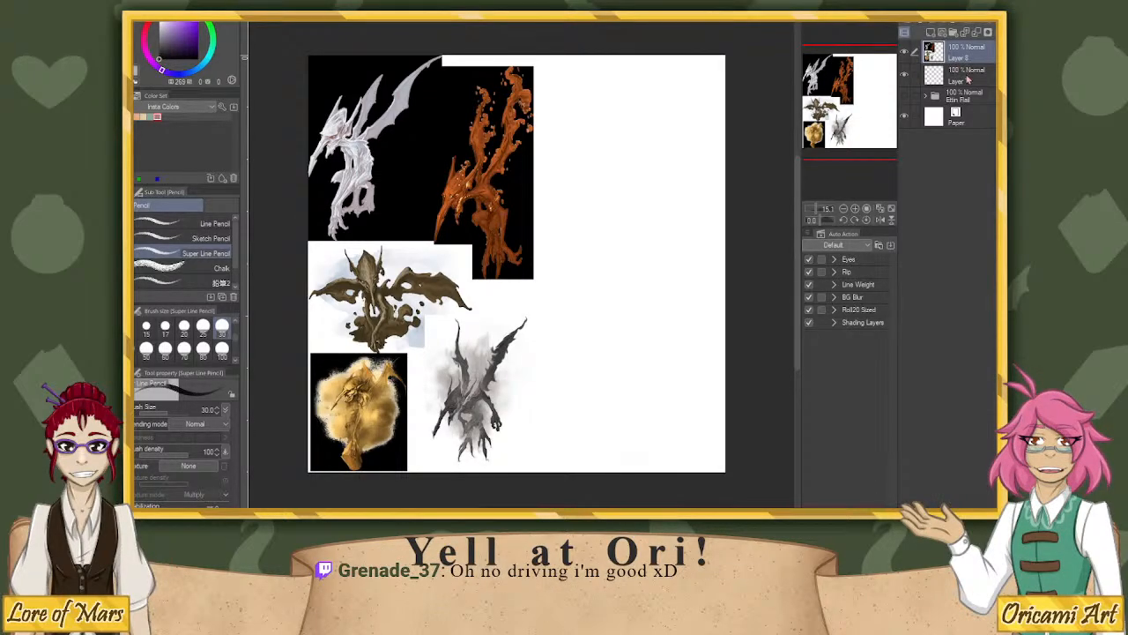
Move Layer 7 to the top and paste the chakram reference above Layer 8, scaled to 750% in the canvas's upper-right corner.
drag(968, 80, 968, 53)
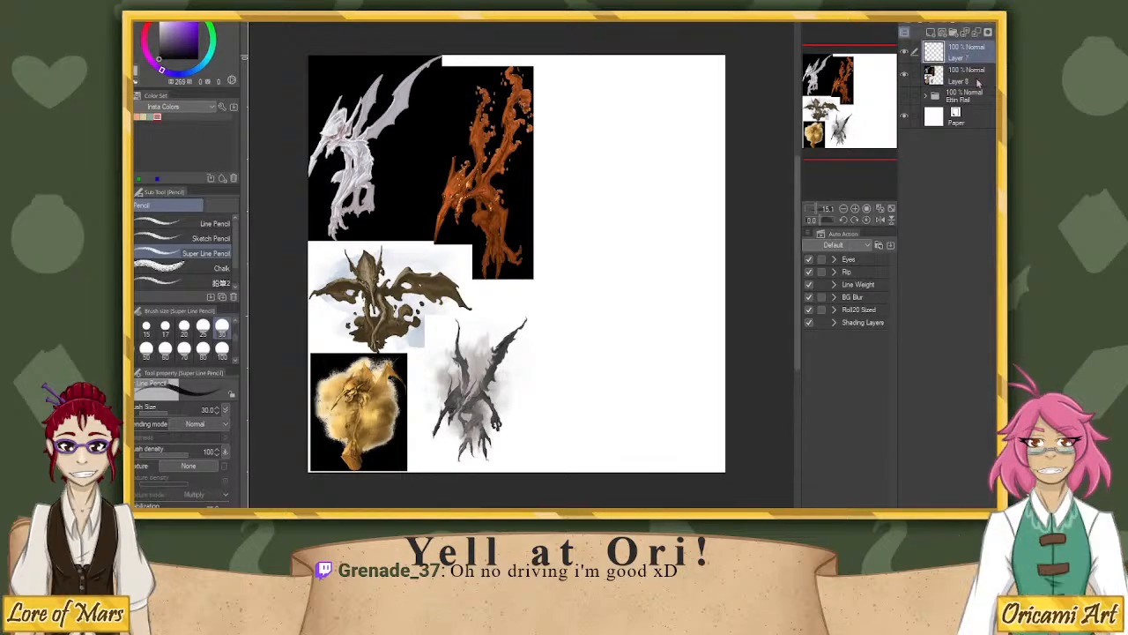
click(977, 83)
key(ctrl+v)
key(ctrl+t)
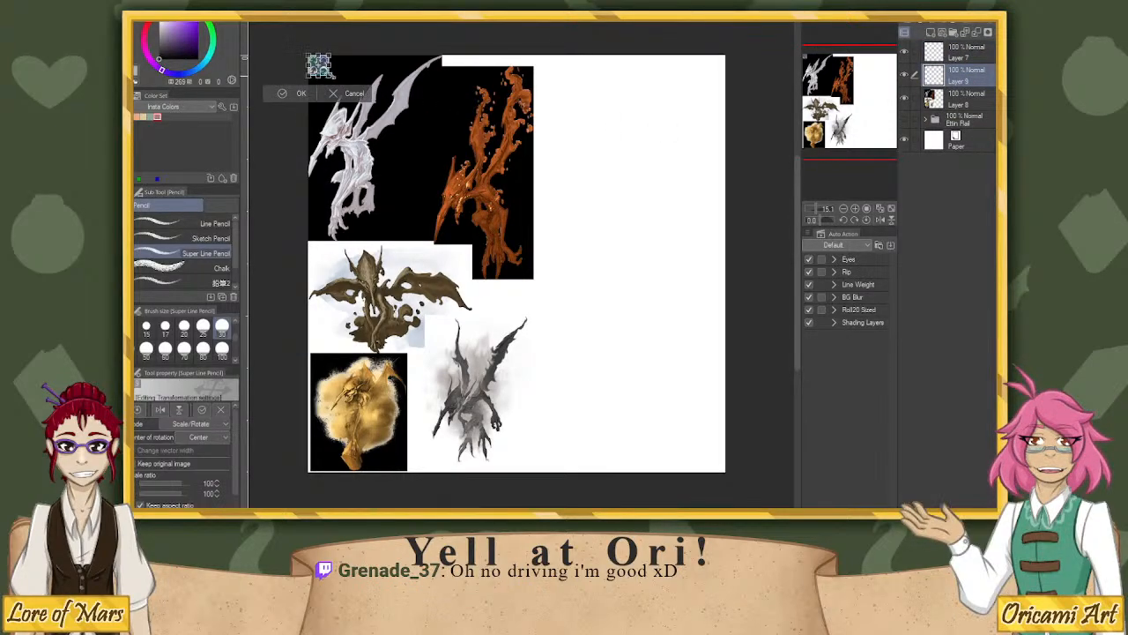
drag(332, 78, 459, 206)
drag(451, 148, 708, 157)
drag(565, 219, 543, 235)
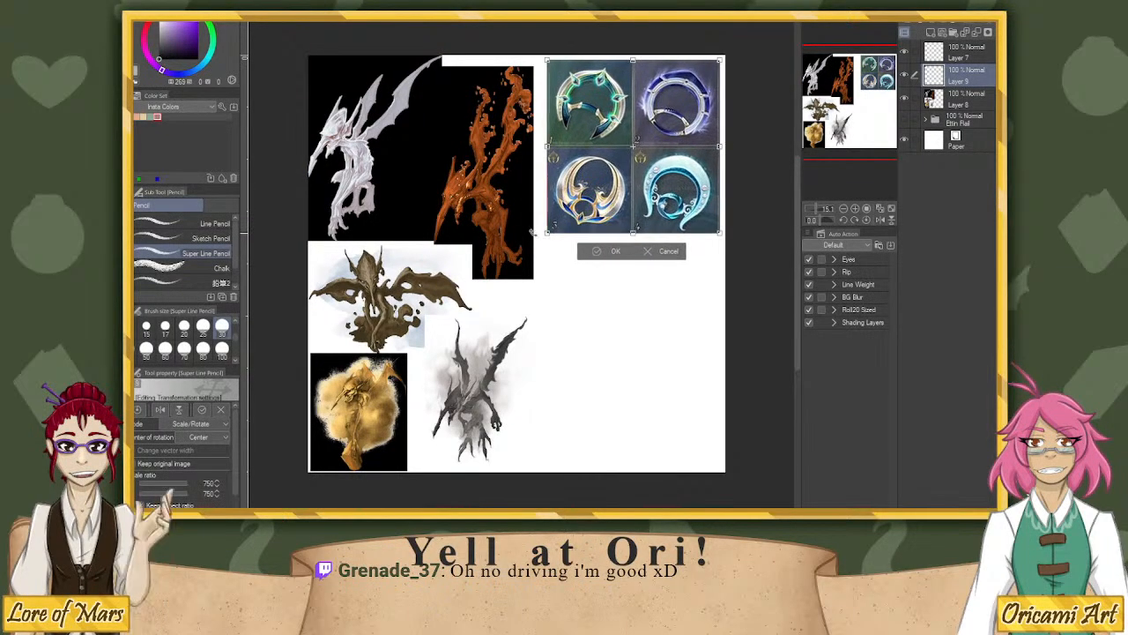
click(614, 252)
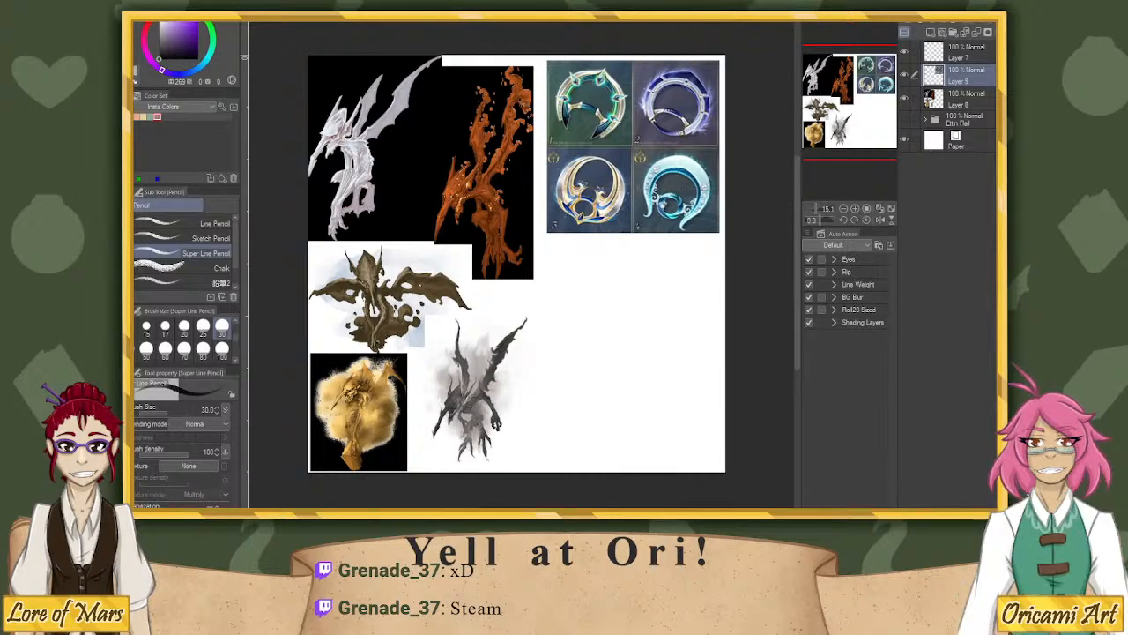
Paste the pale mephit image directly above Layer 8, scale it to 316% and place it below the chakram reference.
click(964, 32)
mouse_move(312, 60)
mouse_down()
mouse_move(613, 363)
mouse_move(624, 326)
mouse_up()
key(ctrl+t)
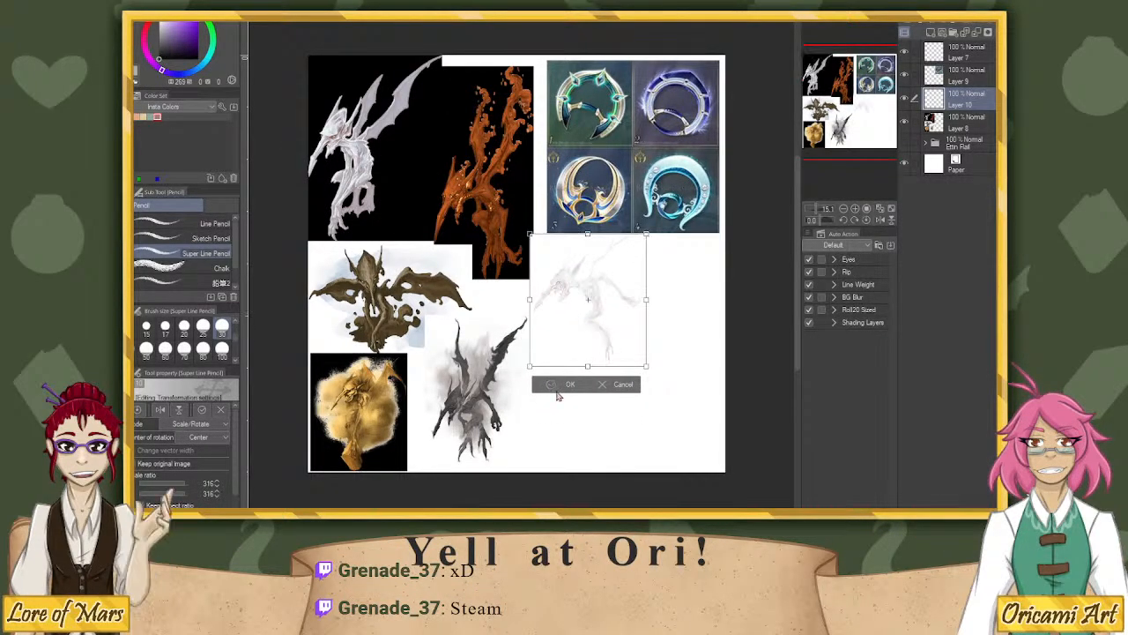
click(564, 385)
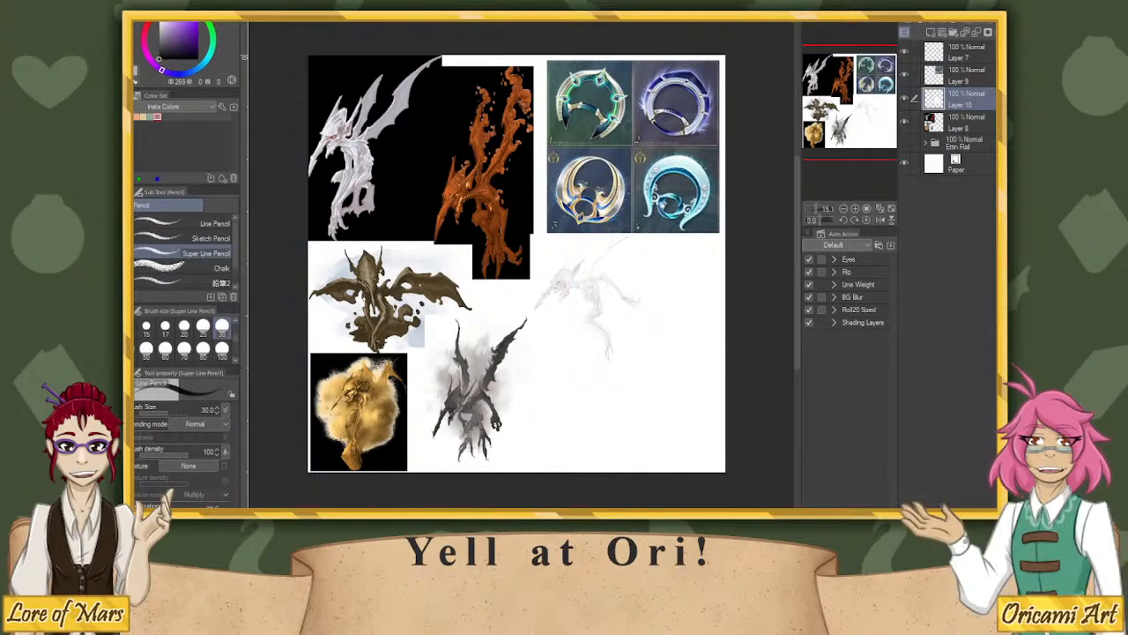
Hide the merged mephit images on Layer 8 and move the pale mephit to the canvas's upper-left corner.
click(908, 124)
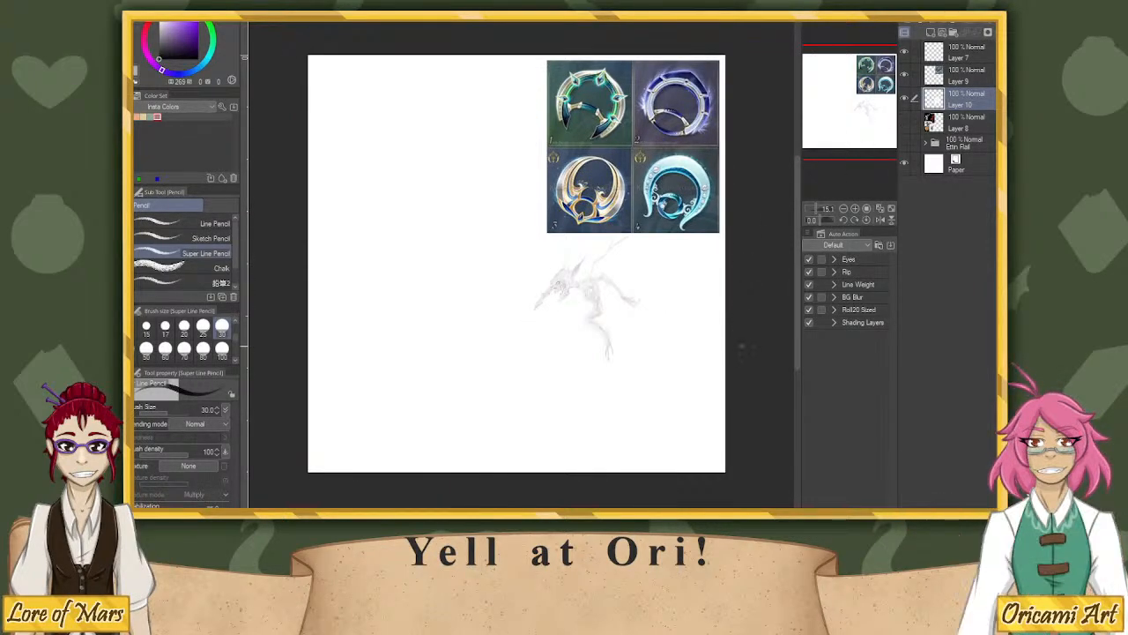
key(k)
mouse_move(755, 342)
mouse_down()
mouse_move(712, 332)
mouse_move(544, 172)
mouse_up()
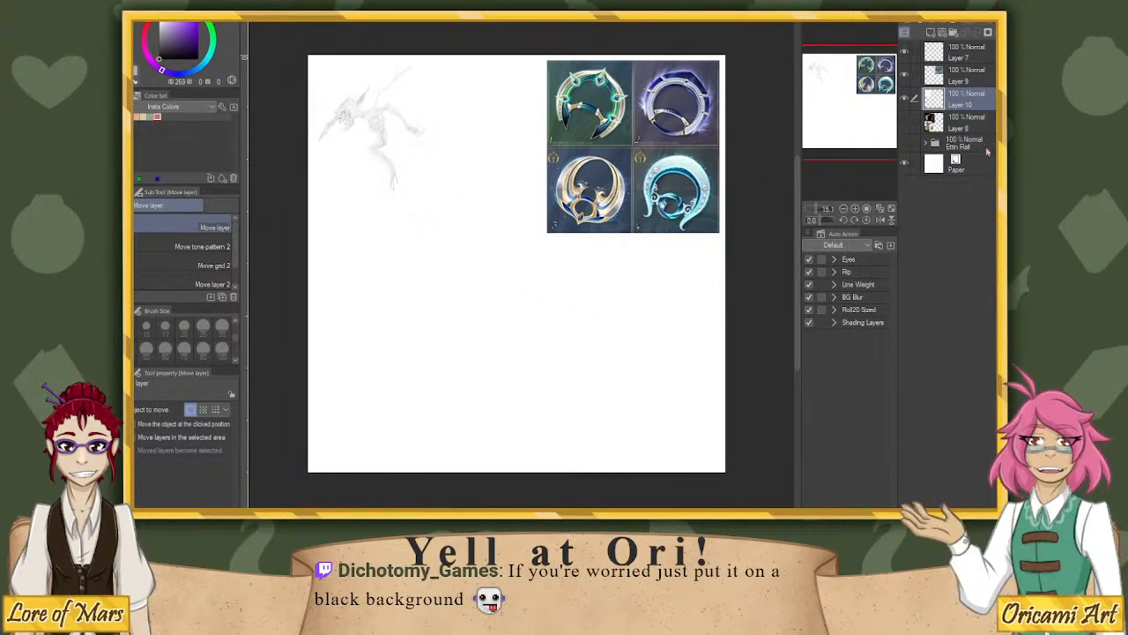
Add a new layer directly above Paper and fill it with a dark purple-grey (hue 269, saturation 10, value 26).
click(967, 170)
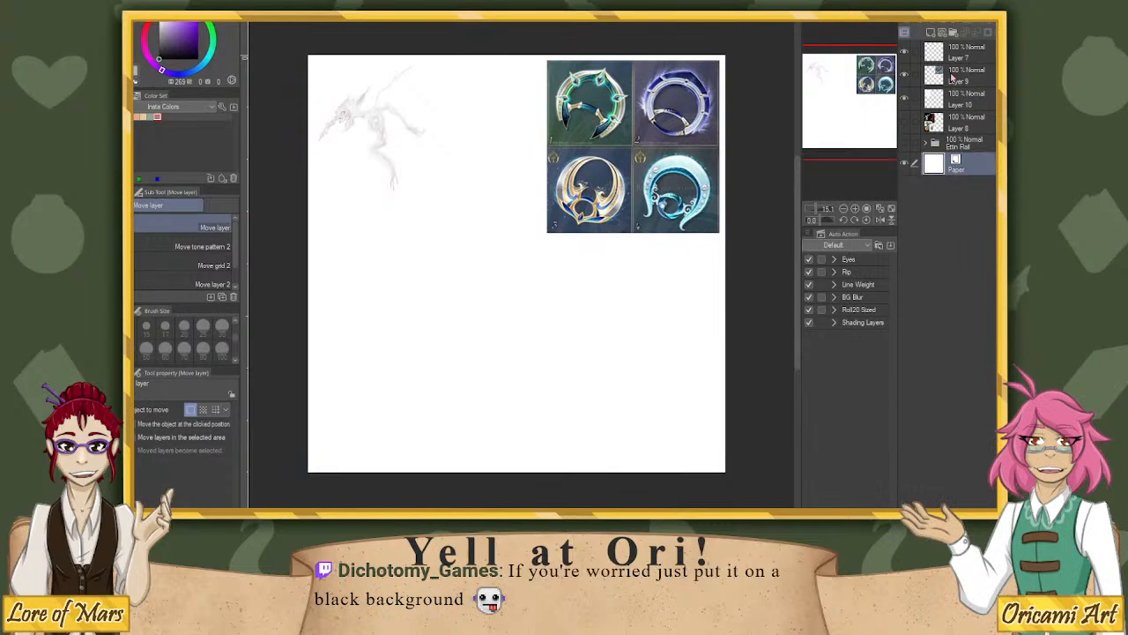
click(930, 33)
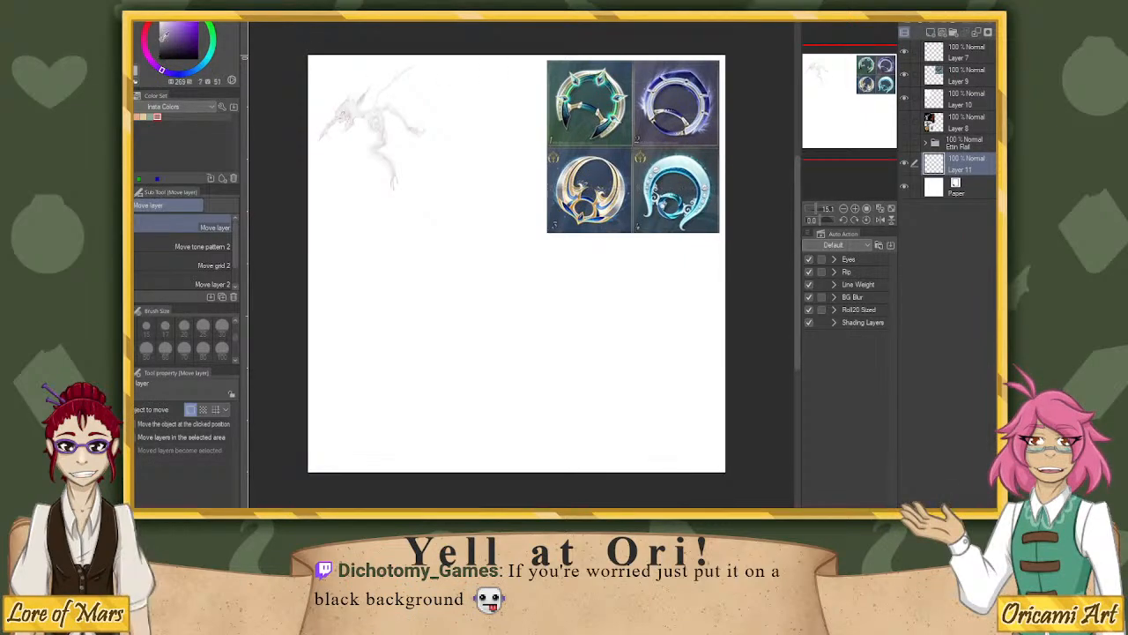
click(162, 50)
key(g)
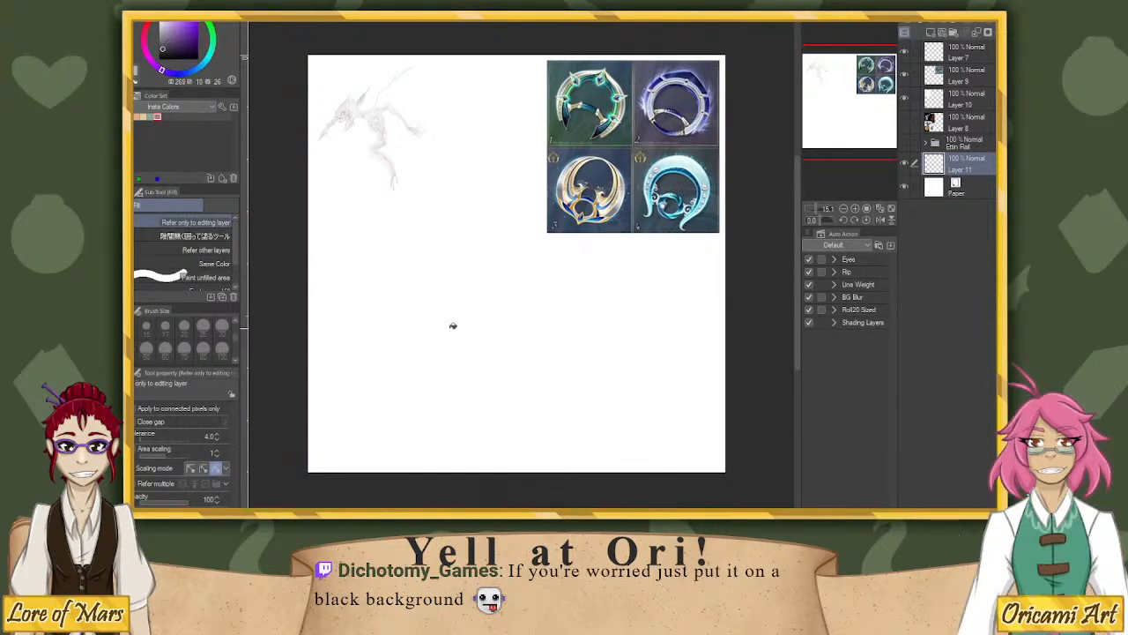
click(545, 315)
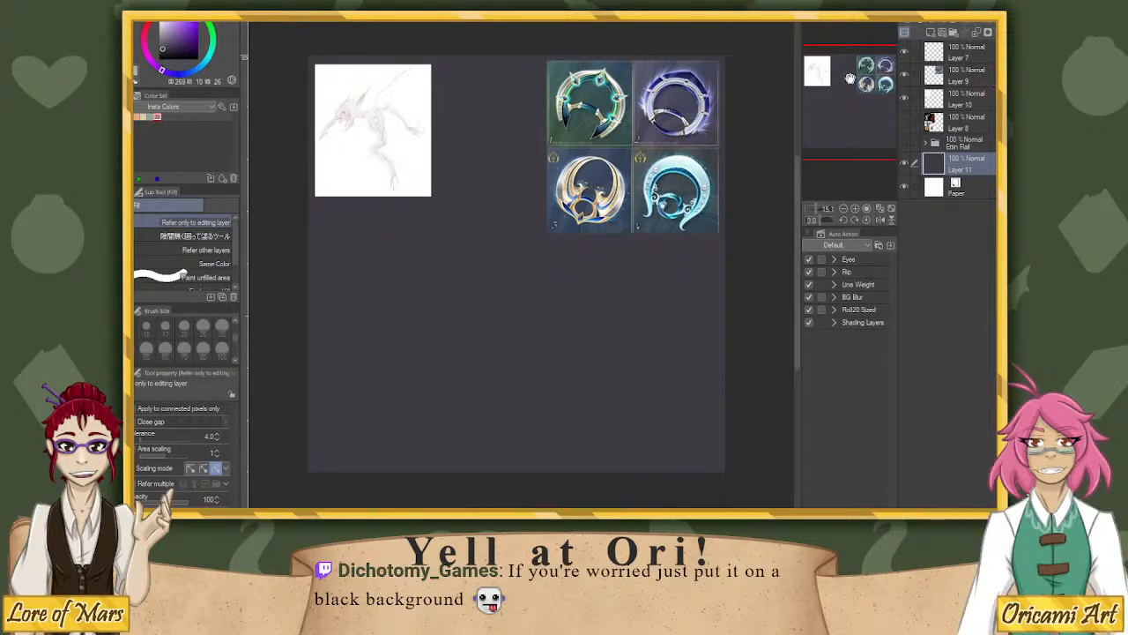
Place a two-line symmetrical ruler on Layer 7, running slightly diagonally down the canvas between the two reference images.
click(982, 78)
click(966, 51)
click(128, 292)
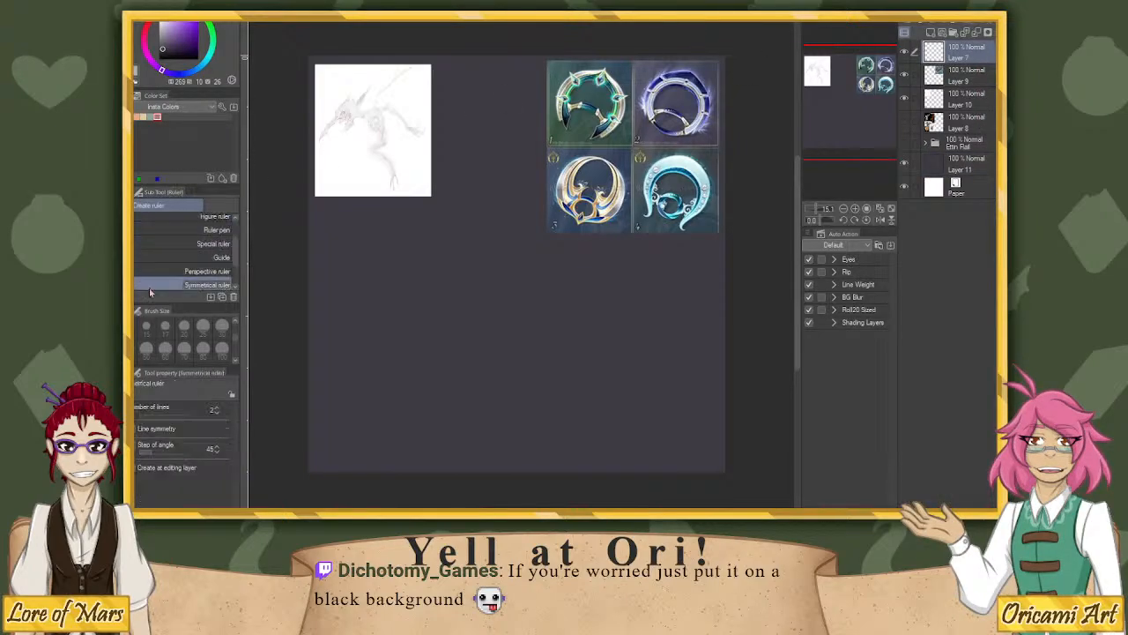
drag(460, 118, 578, 490)
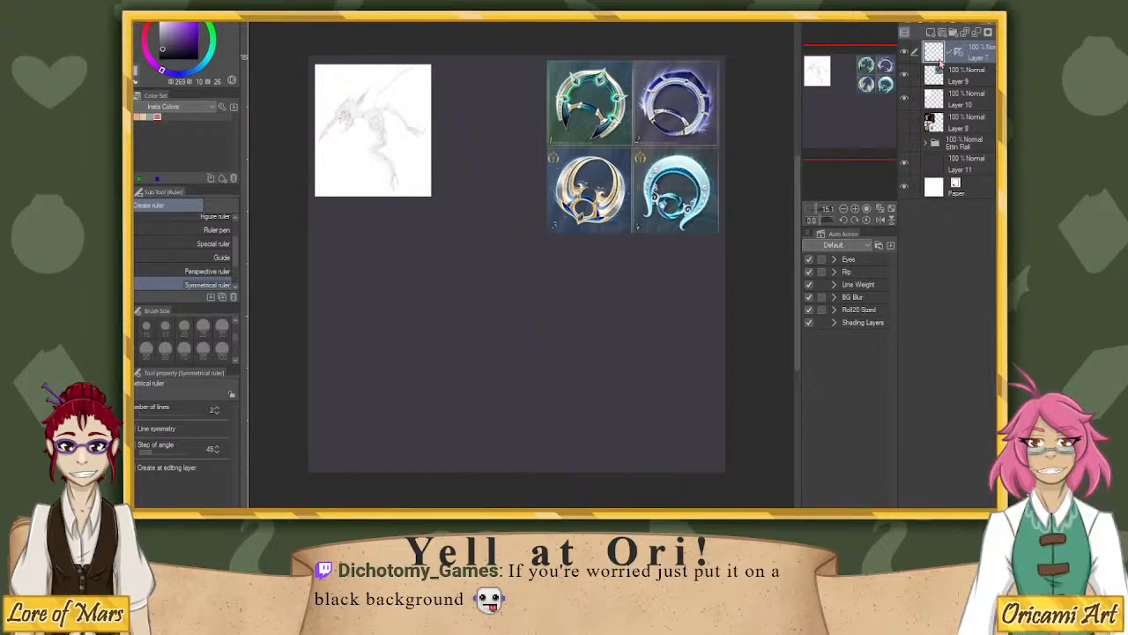
Add a new layer directly below the ruler's Layer 7.
click(989, 22)
click(934, 32)
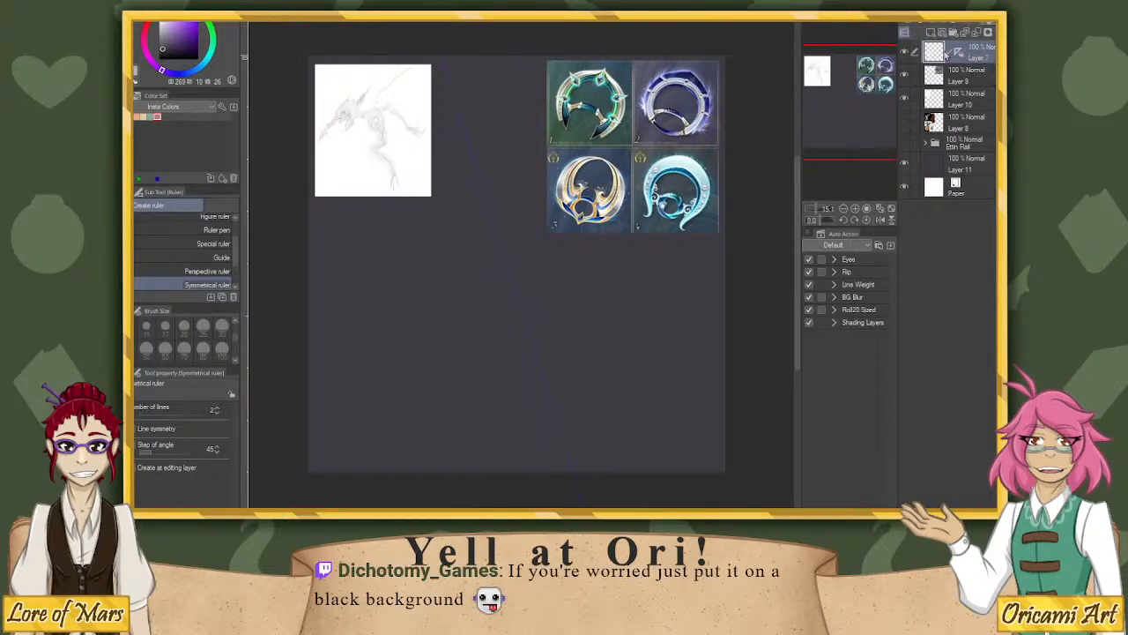
click(931, 33)
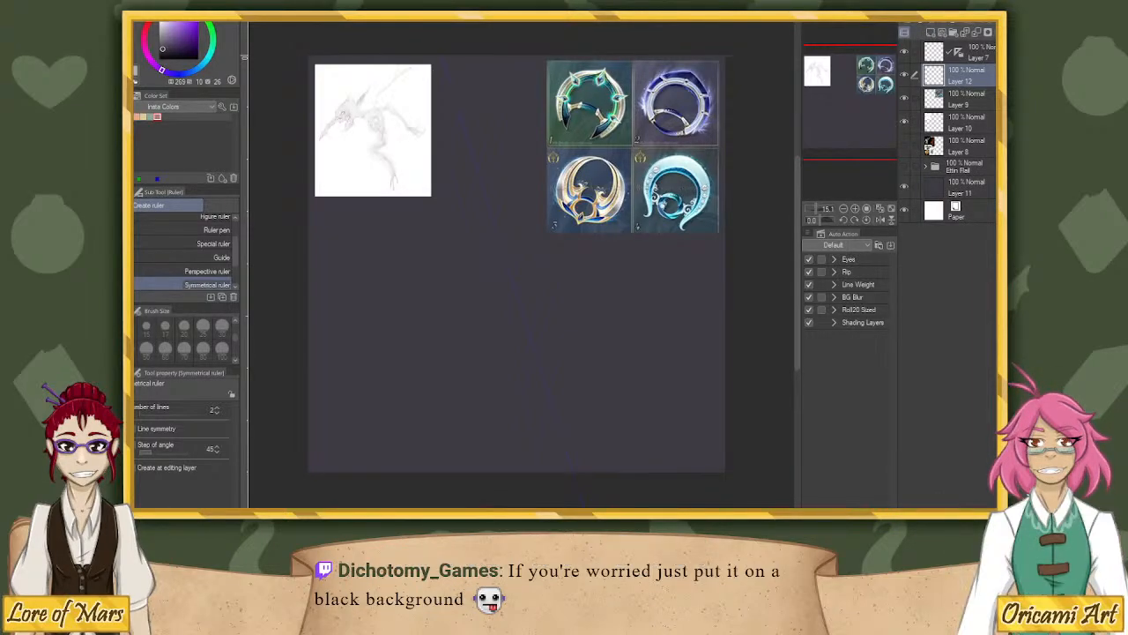
Set the drawing colour to pale blue (hue 192, saturation 24, value 96) and choose the Sketch Pencil at size 50.
drag(817, 209, 817, 208)
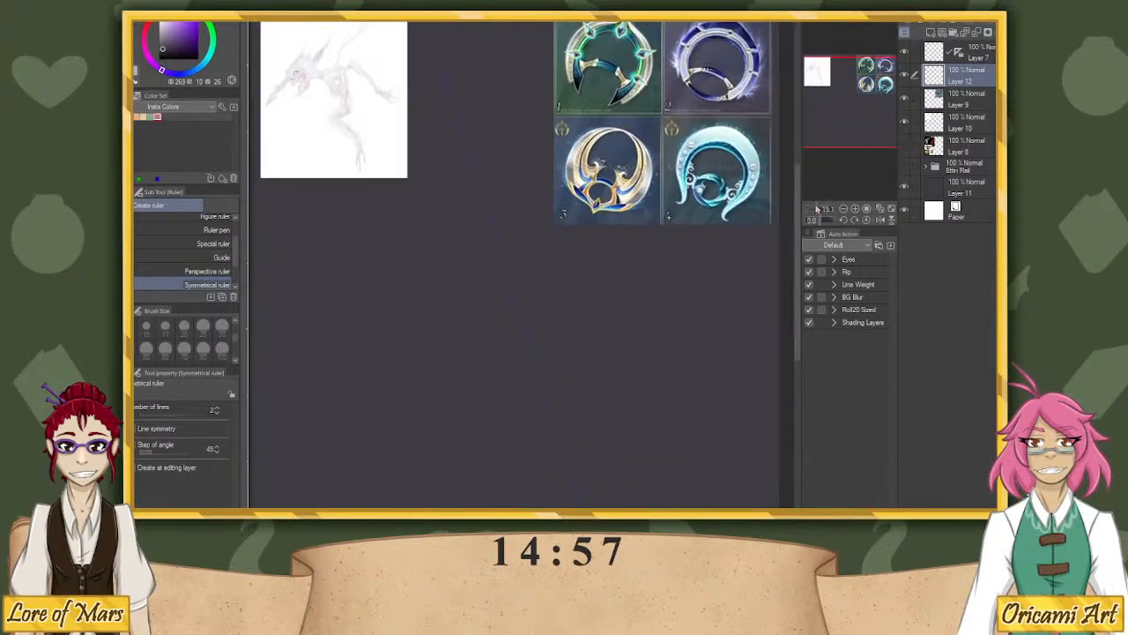
click(204, 63)
click(174, 24)
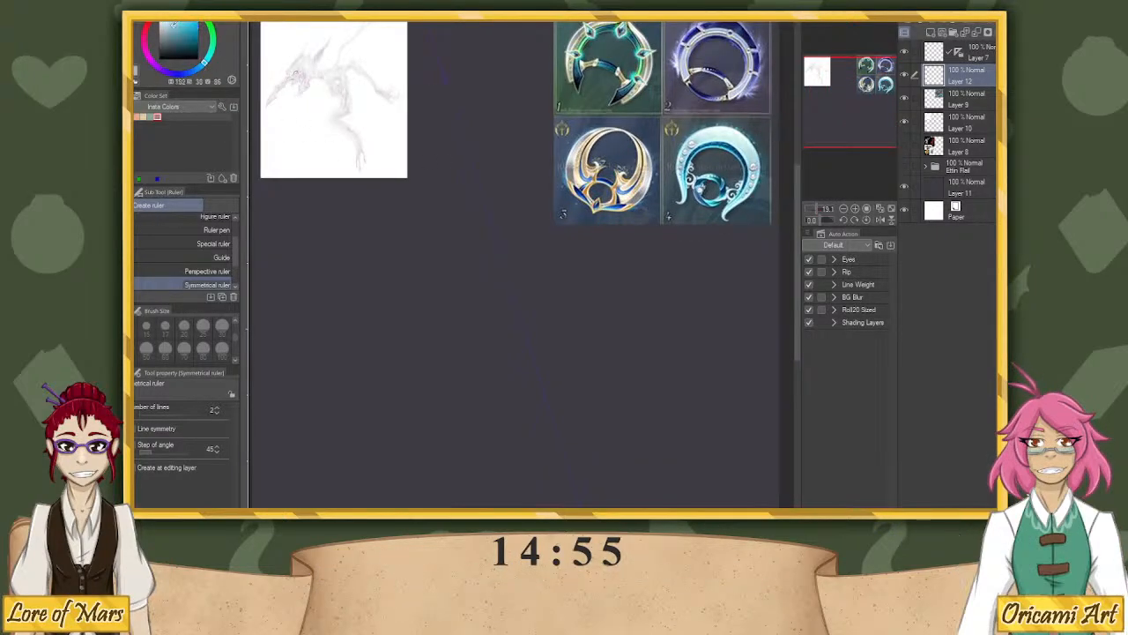
key(p)
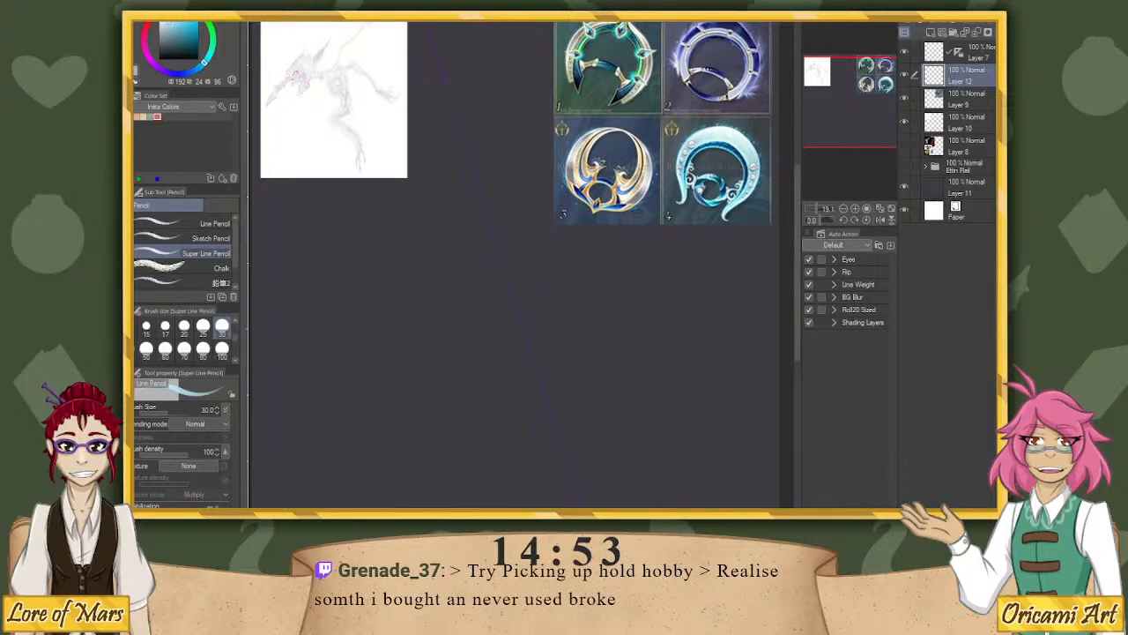
click(212, 238)
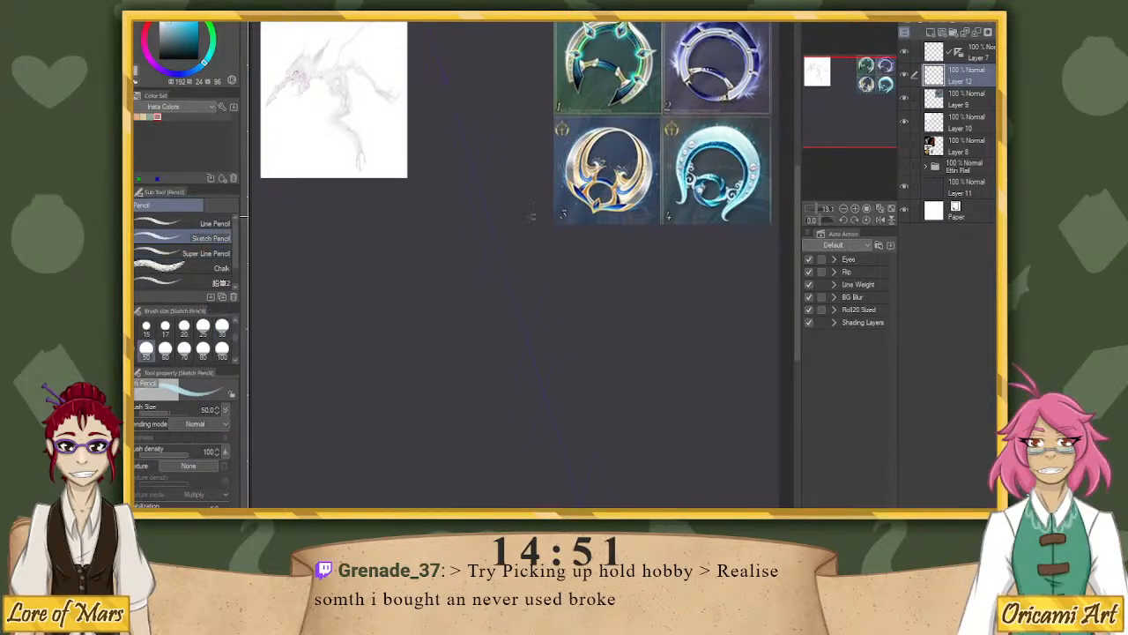
Sketch a large mirrored circle below the references and undo its last loose strokes.
drag(375, 310, 652, 246)
drag(653, 339, 567, 438)
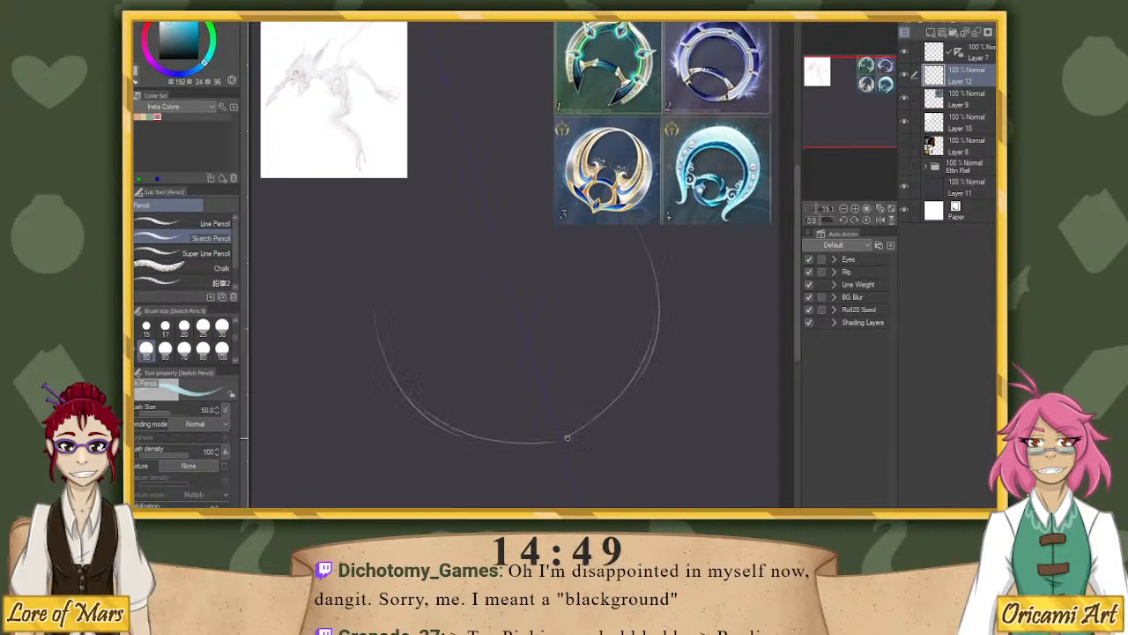
drag(375, 304, 526, 168)
drag(377, 264, 642, 260)
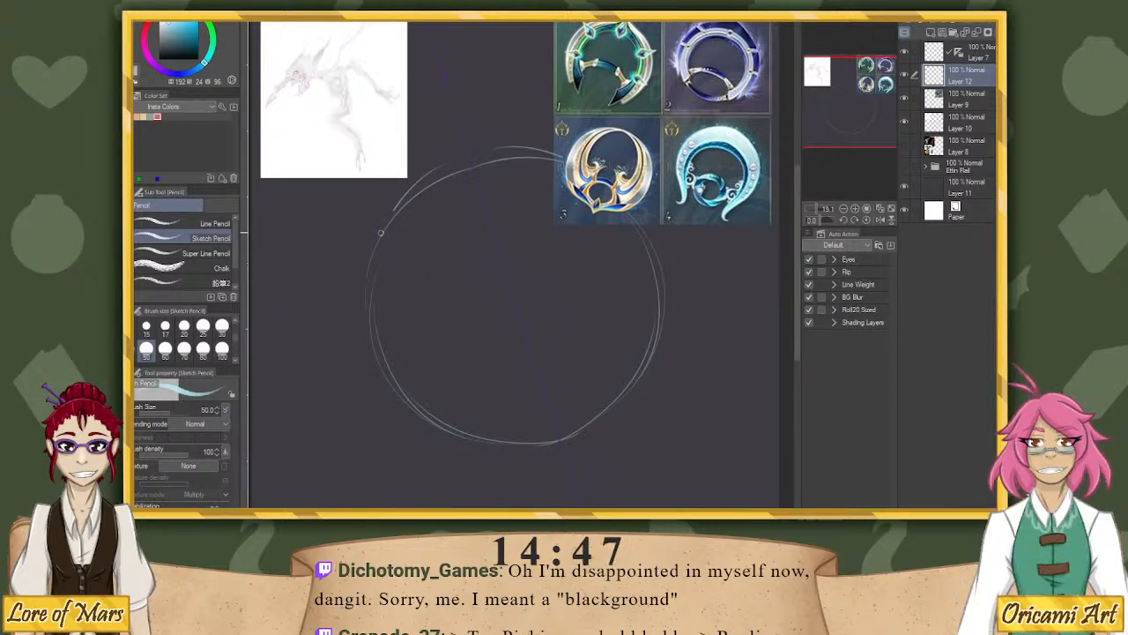
mouse_move(385, 341)
mouse_down()
mouse_move(454, 164)
mouse_move(506, 146)
mouse_up()
drag(371, 228, 571, 141)
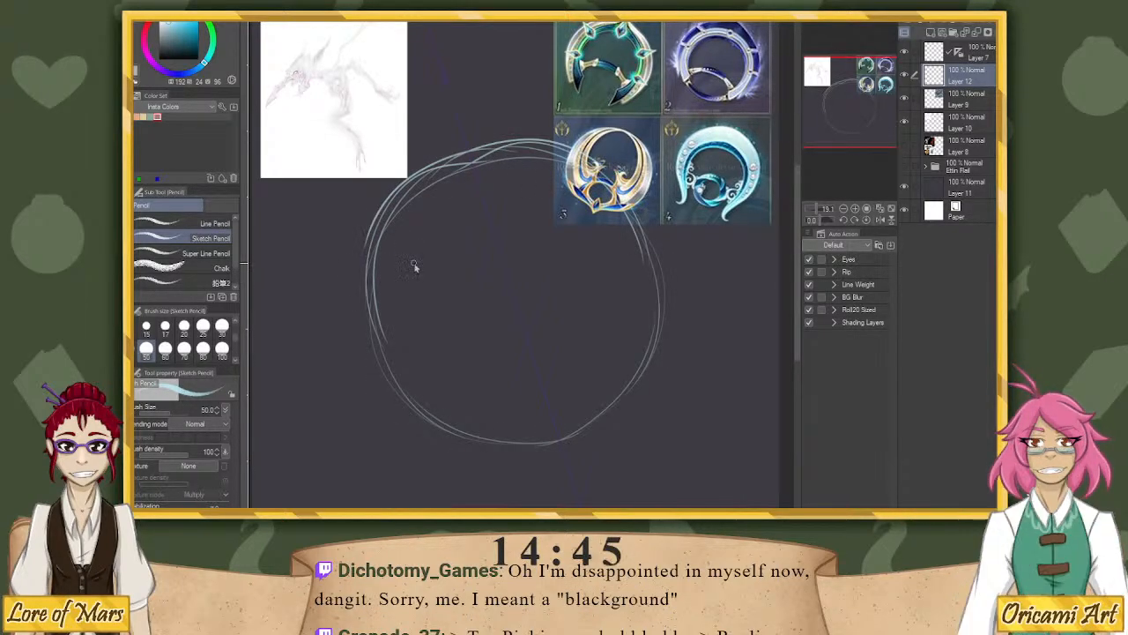
key(ctrl+z)
key(ctrl+z)
Retrace the large circle all the way around with overlapping strokes to firm up its outline.
drag(385, 349, 370, 312)
mouse_move(564, 148)
mouse_down()
mouse_move(372, 243)
mouse_move(363, 265)
mouse_move(418, 414)
mouse_up()
drag(375, 356, 486, 439)
drag(661, 255, 620, 393)
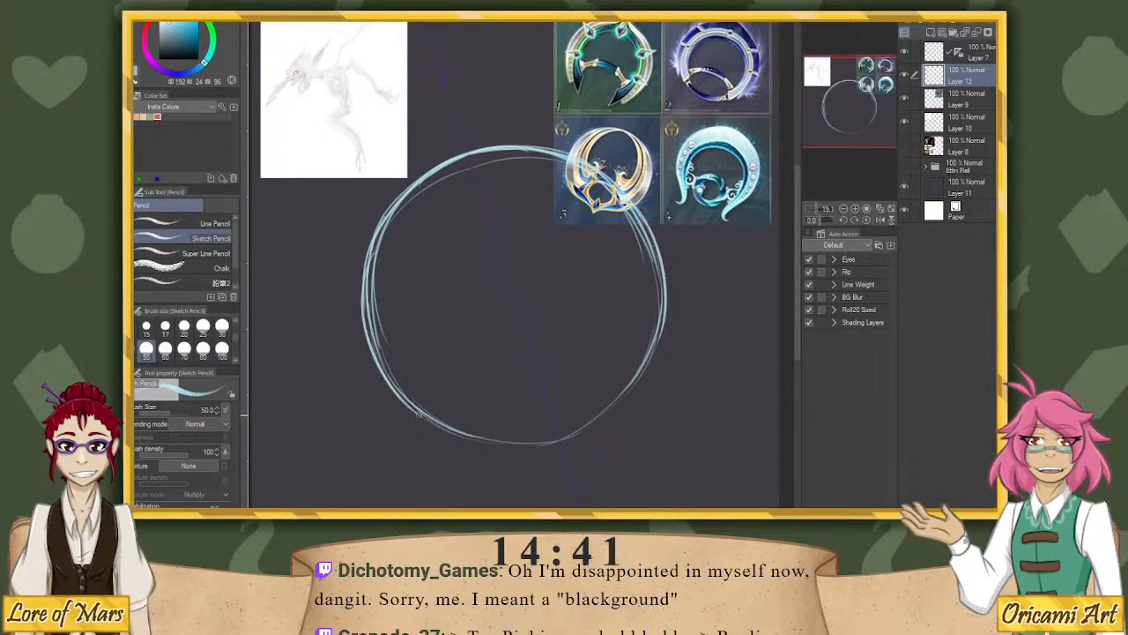
drag(418, 413, 520, 444)
mouse_move(654, 352)
mouse_down()
mouse_move(597, 418)
mouse_move(527, 442)
mouse_up()
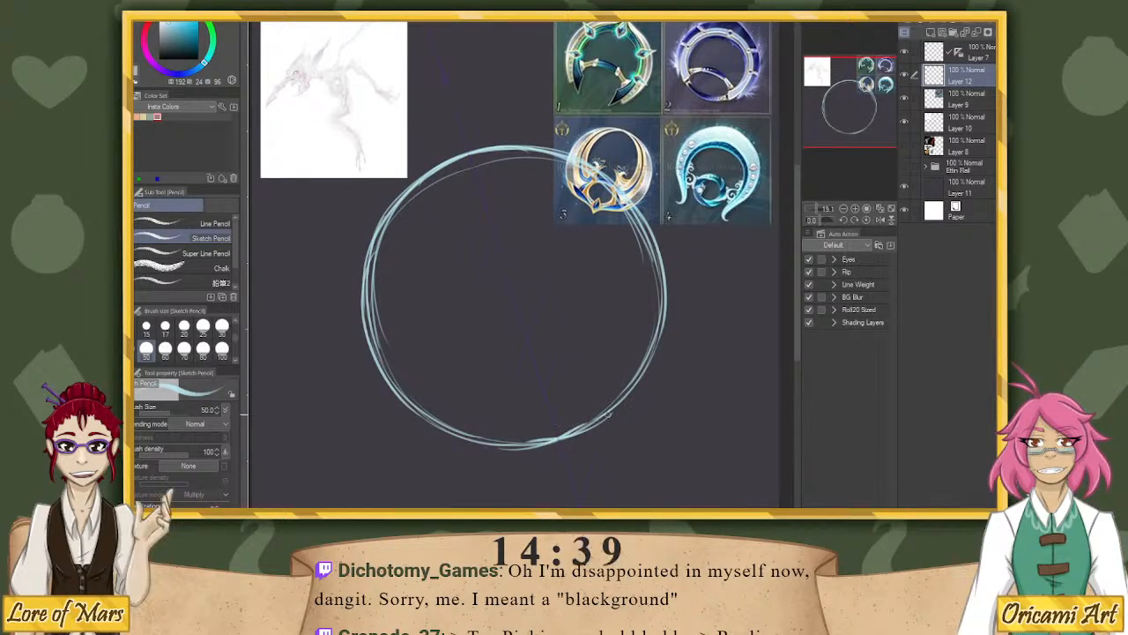
drag(650, 307, 606, 416)
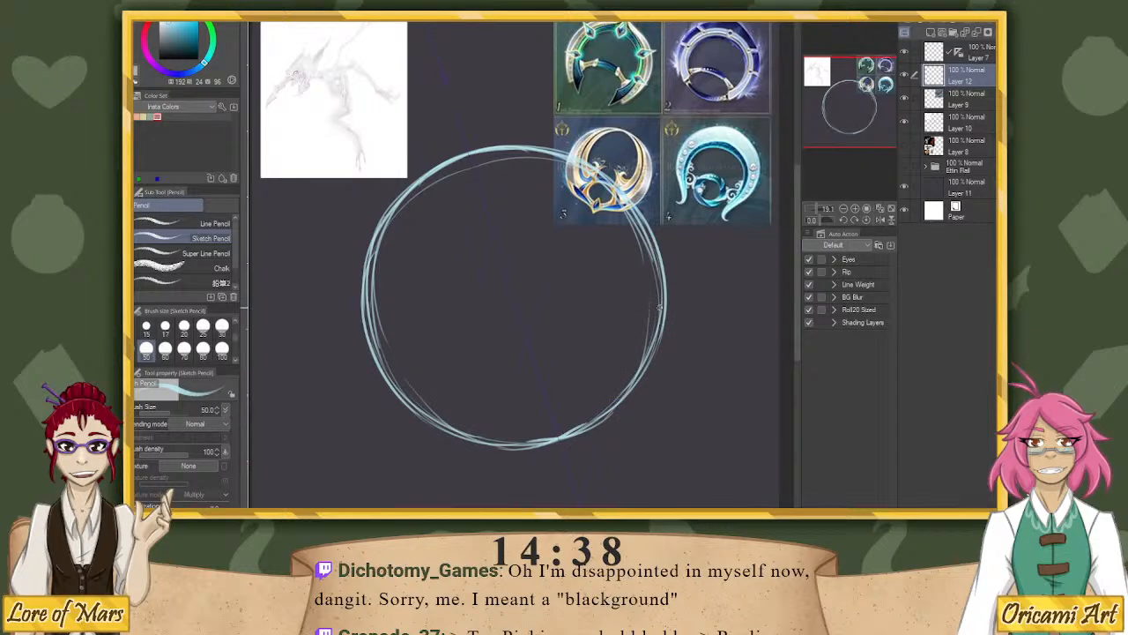
drag(661, 296, 617, 400)
drag(659, 317, 618, 402)
drag(663, 231, 646, 328)
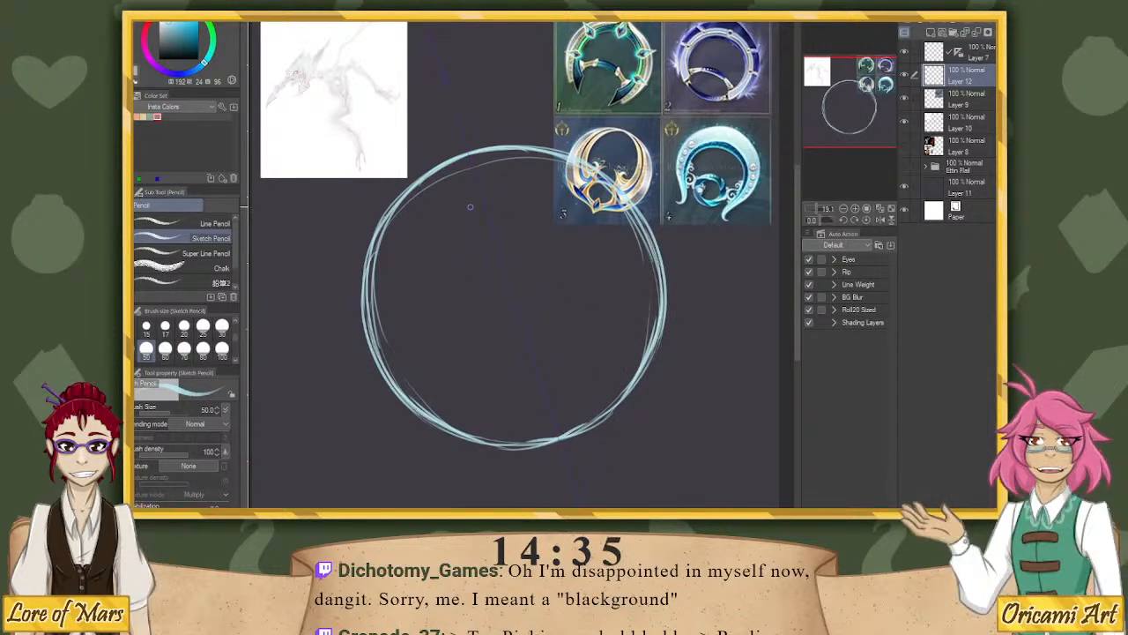
mouse_move(422, 284)
mouse_down()
mouse_move(429, 349)
mouse_move(448, 369)
mouse_up()
key(ctrl+z)
key(ctrl+z)
mouse_move(415, 275)
mouse_down()
mouse_move(480, 385)
mouse_move(528, 400)
mouse_move(603, 340)
mouse_up()
key(ctrl+z)
mouse_move(530, 394)
mouse_down()
mouse_move(496, 394)
mouse_move(575, 376)
mouse_up()
drag(467, 382, 515, 396)
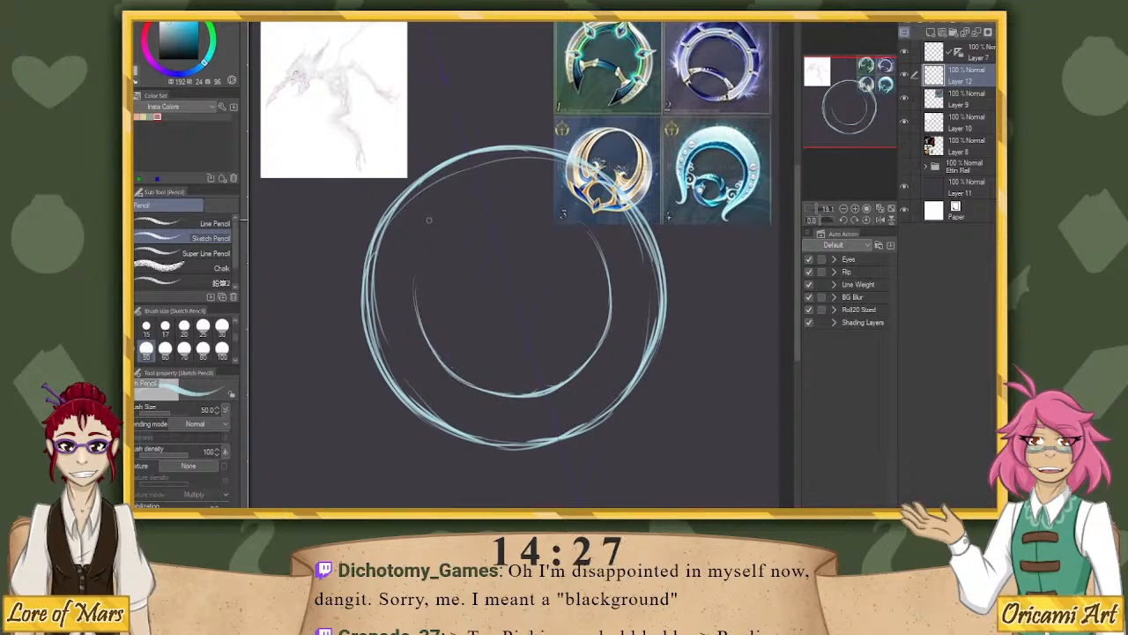
drag(450, 202, 416, 295)
drag(513, 183, 606, 266)
key(ctrl+z)
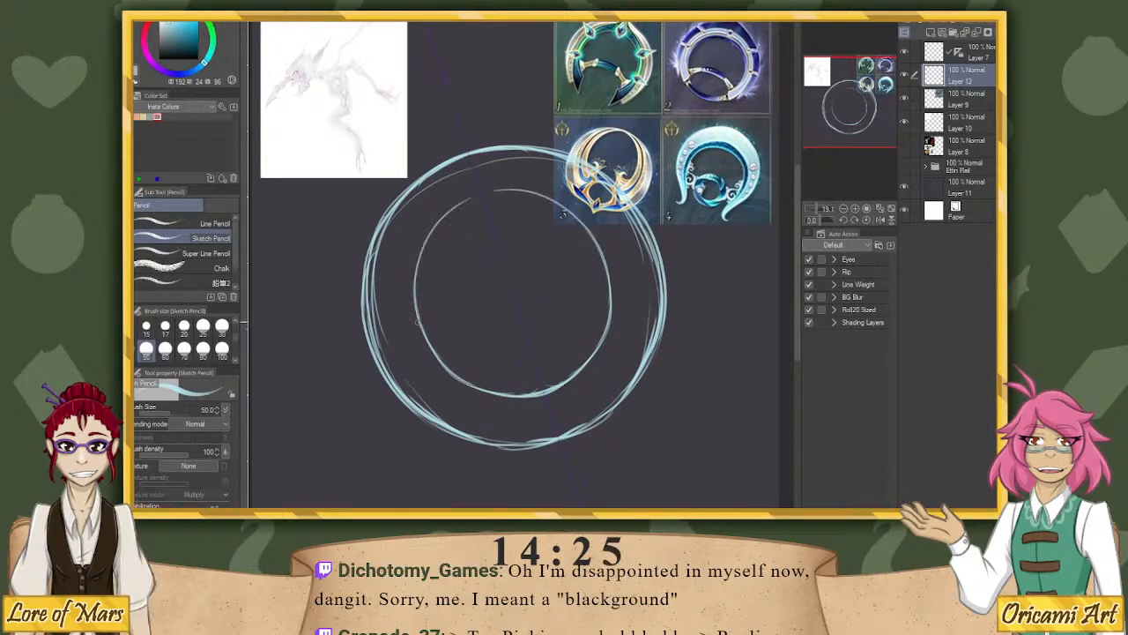
drag(417, 295, 587, 239)
drag(471, 202, 586, 231)
mouse_move(509, 192)
mouse_down()
mouse_move(415, 301)
mouse_move(442, 302)
mouse_move(418, 328)
mouse_up()
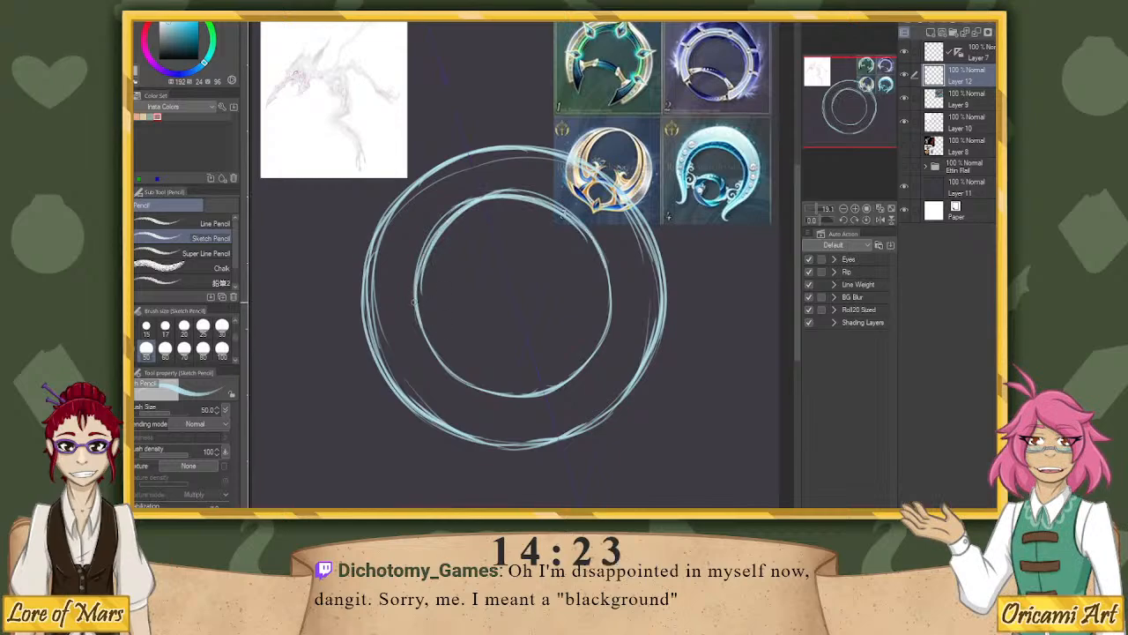
drag(592, 235, 612, 324)
mouse_move(421, 335)
mouse_down()
mouse_move(522, 393)
mouse_move(599, 352)
mouse_up()
drag(603, 345, 467, 398)
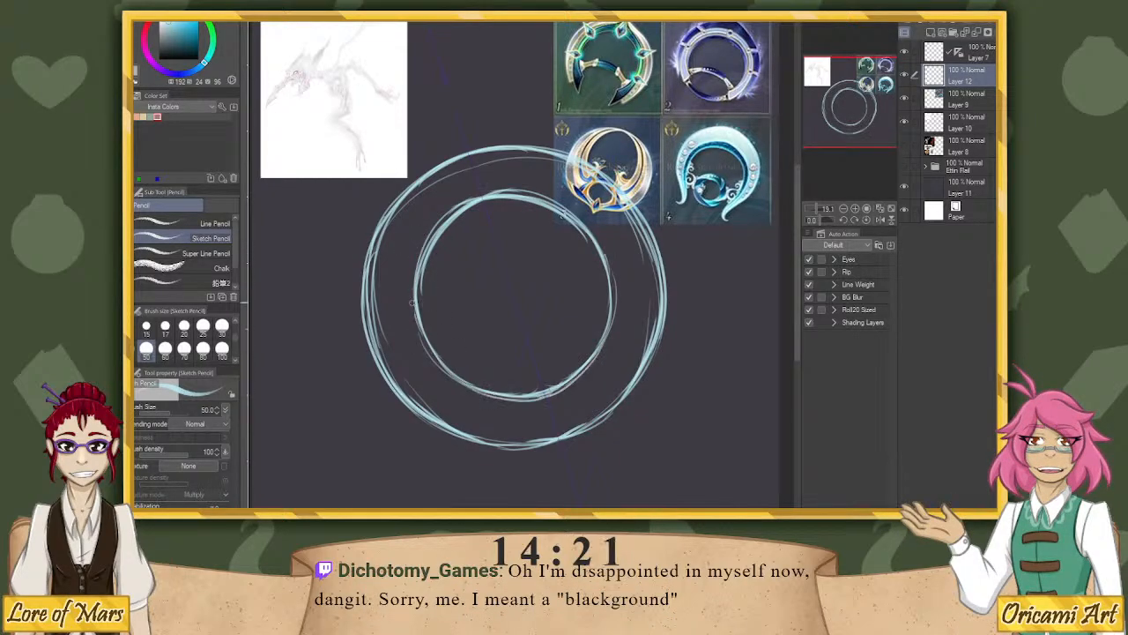
drag(412, 309, 599, 249)
drag(432, 234, 546, 189)
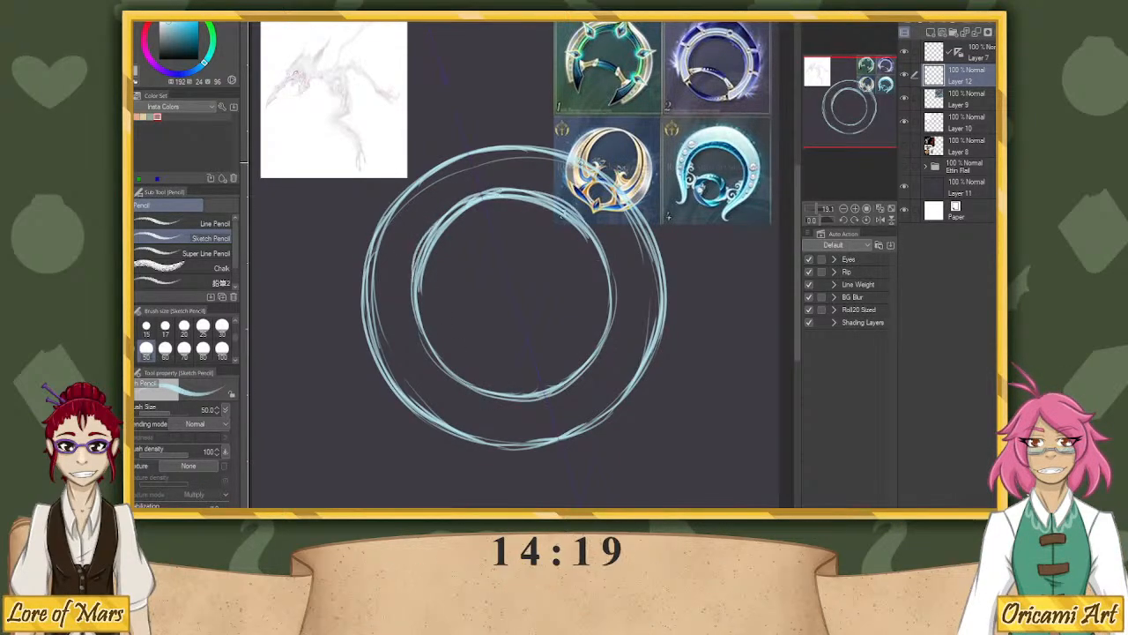
key(ctrl+z)
key(ctrl+z)
key(ctrl+z)
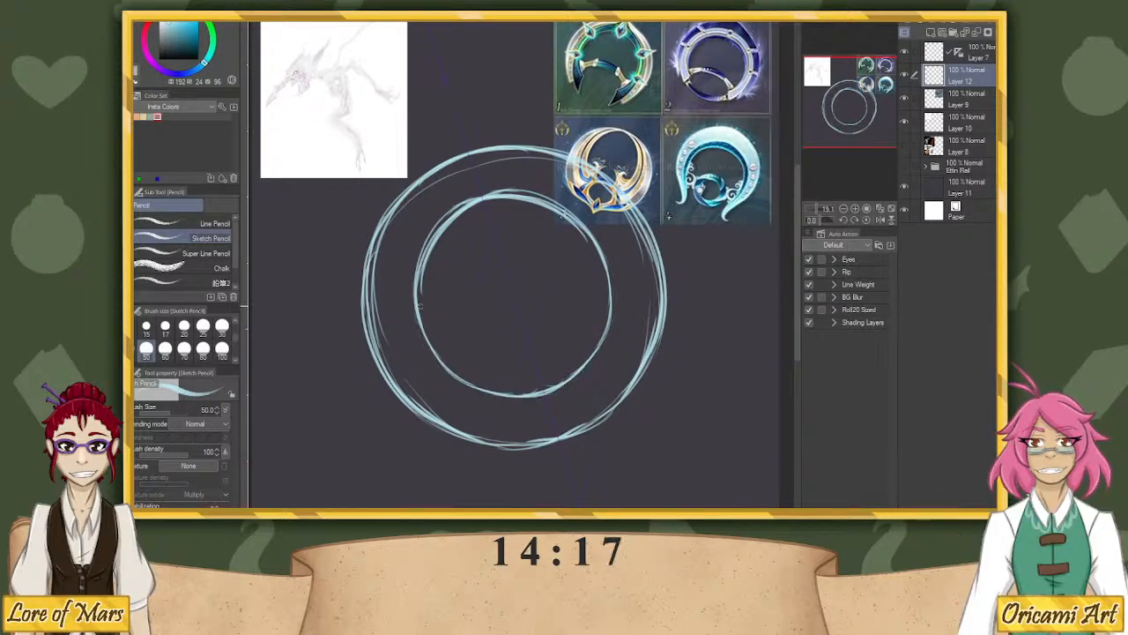
key(ctrl+z)
key(ctrl+z)
key(ctrl+z)
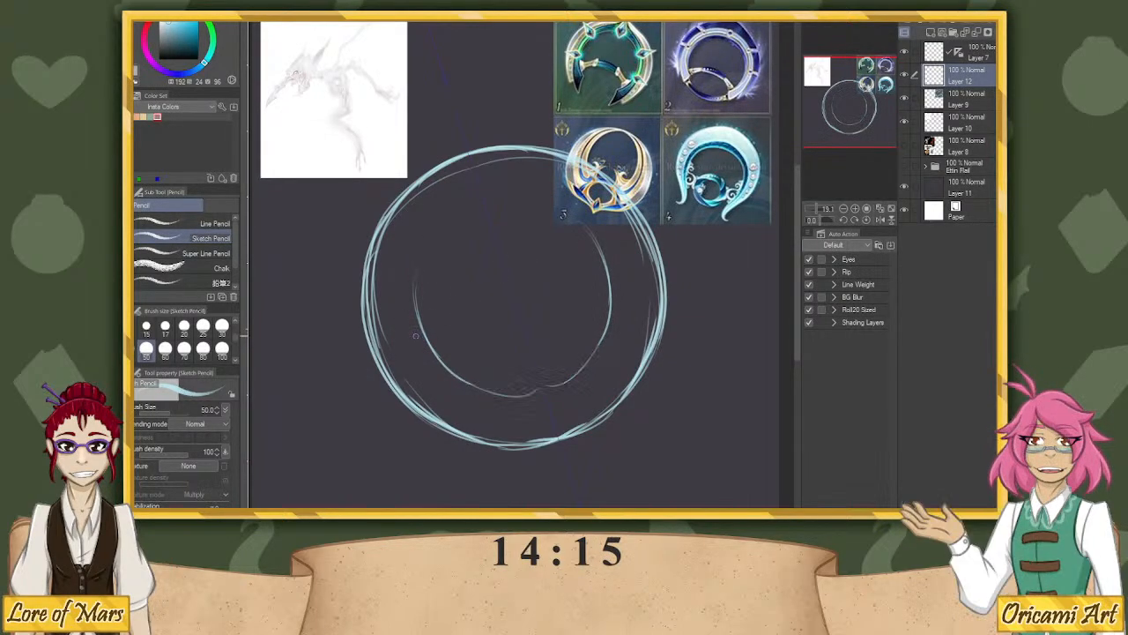
key(ctrl+z)
key(ctrl+z)
key(ctrl+z)
Sketch the lower and side arcs of an inner circle, leaving a narrow band inside the large circle.
mouse_move(414, 337)
mouse_down()
mouse_move(494, 402)
mouse_move(614, 338)
mouse_up()
mouse_move(446, 380)
mouse_down()
mouse_move(563, 399)
mouse_move(582, 388)
mouse_up()
drag(421, 355, 620, 288)
drag(408, 303, 421, 350)
drag(414, 262, 580, 214)
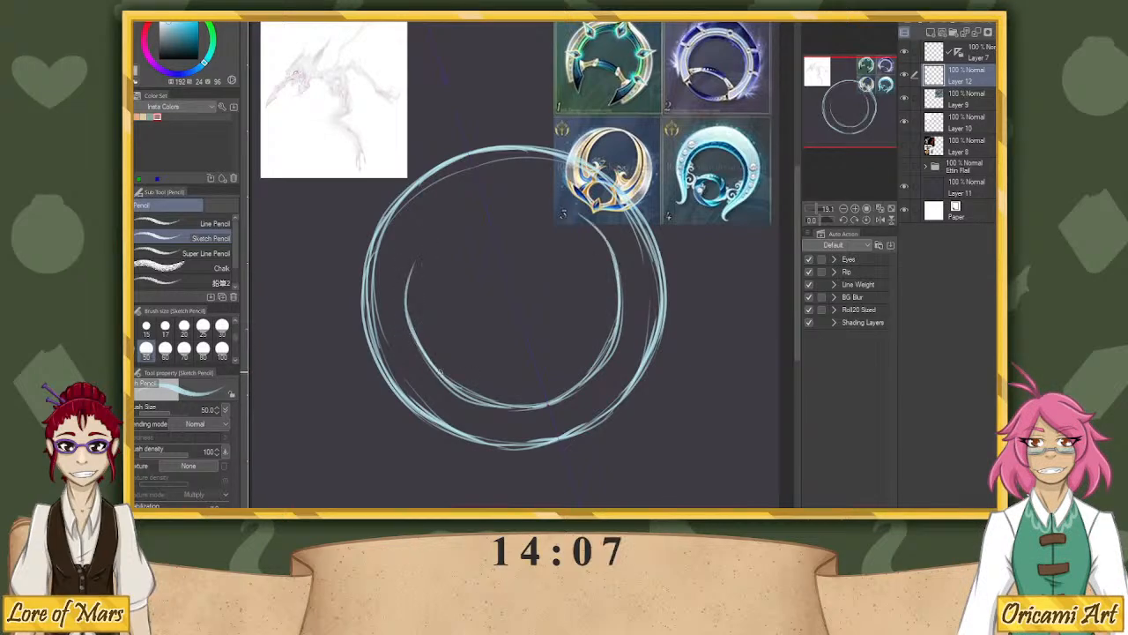
drag(416, 245, 568, 203)
key(ctrl+z)
drag(417, 245, 559, 204)
key(ctrl+z)
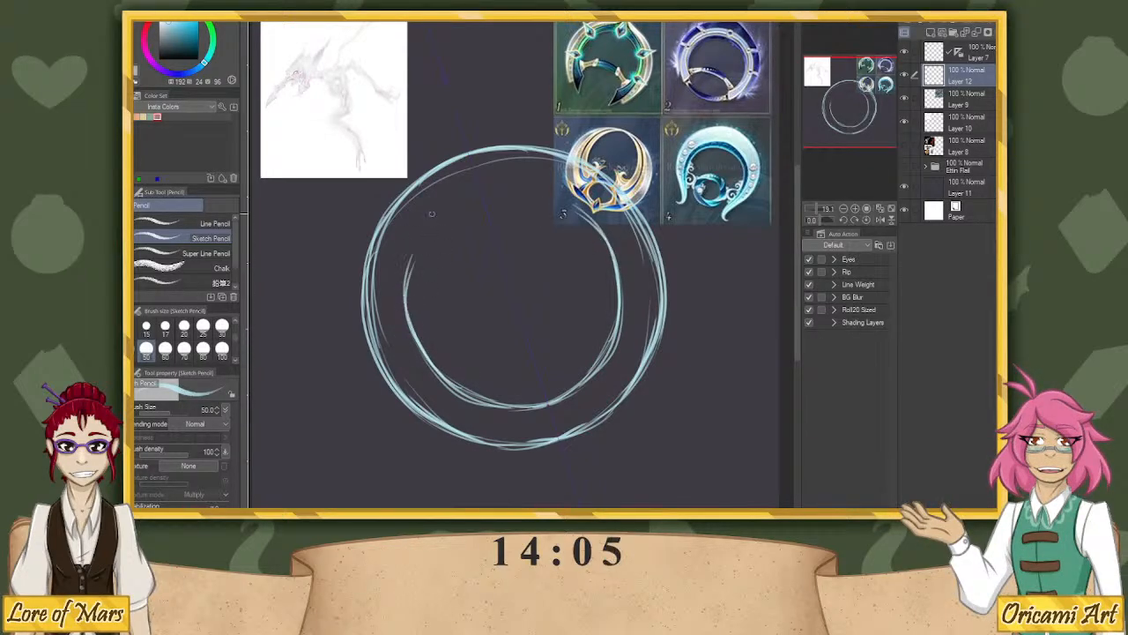
drag(417, 240, 569, 204)
key(ctrl+z)
mouse_move(431, 366)
mouse_down()
mouse_move(432, 227)
mouse_move(430, 365)
mouse_up()
key(ctrl+z)
key(ctrl+z)
drag(476, 183, 421, 284)
key(ctrl+z)
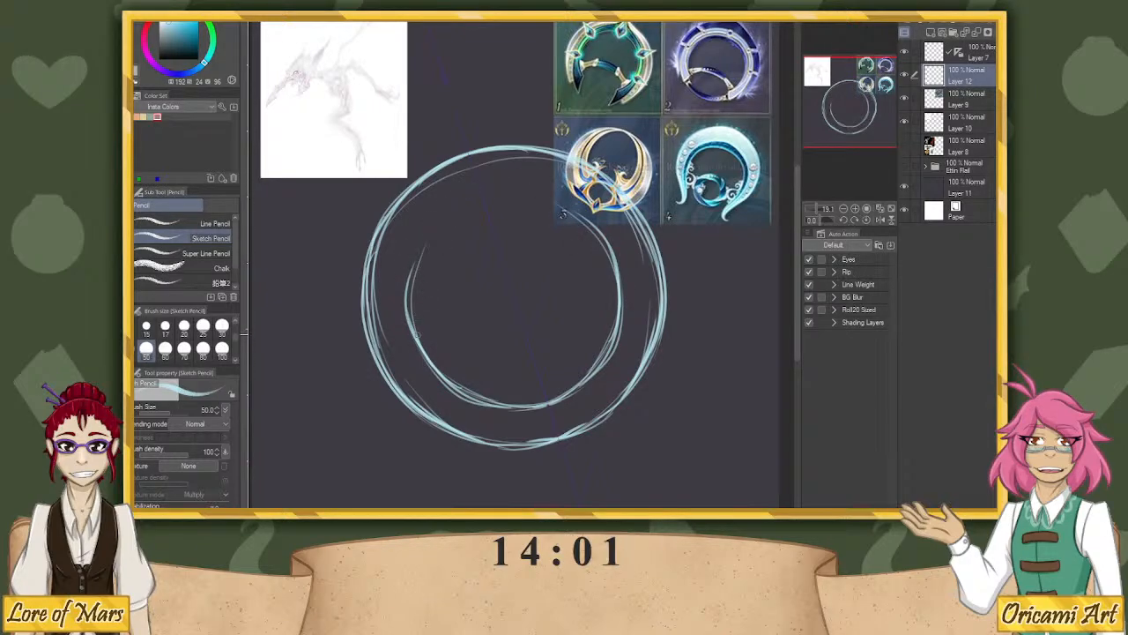
Close the inner circle across its top and thicken its outline with overlapping strokes.
drag(412, 344, 601, 236)
mouse_move(525, 183)
mouse_down()
mouse_move(411, 275)
mouse_move(468, 191)
mouse_move(418, 341)
mouse_move(407, 285)
mouse_move(416, 347)
mouse_move(625, 311)
mouse_up()
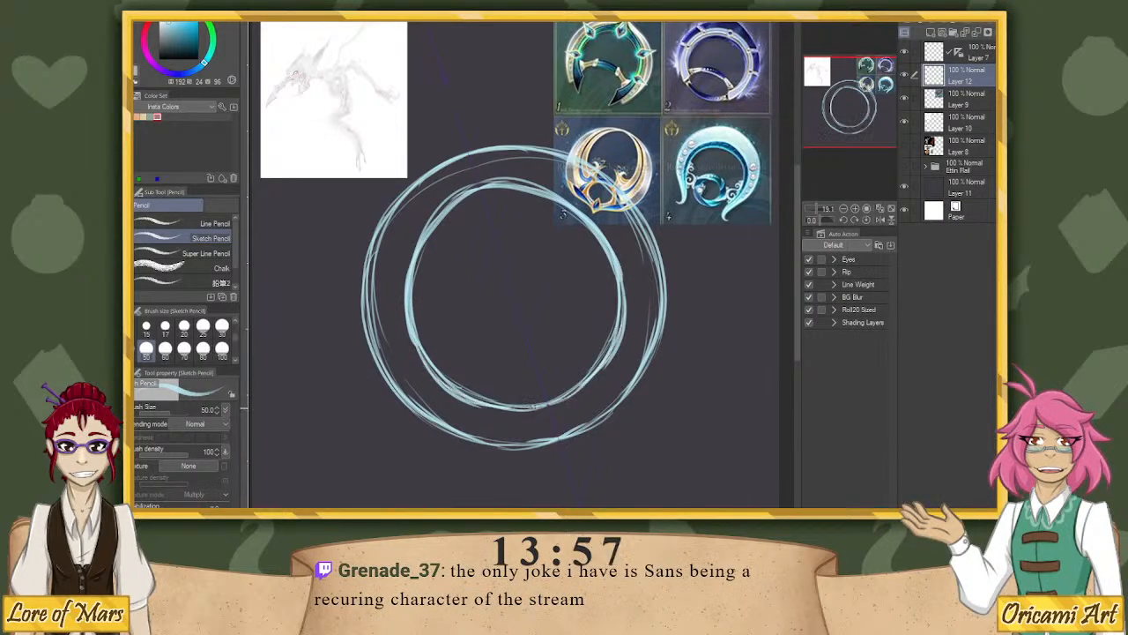
drag(460, 396, 585, 380)
drag(393, 295, 618, 226)
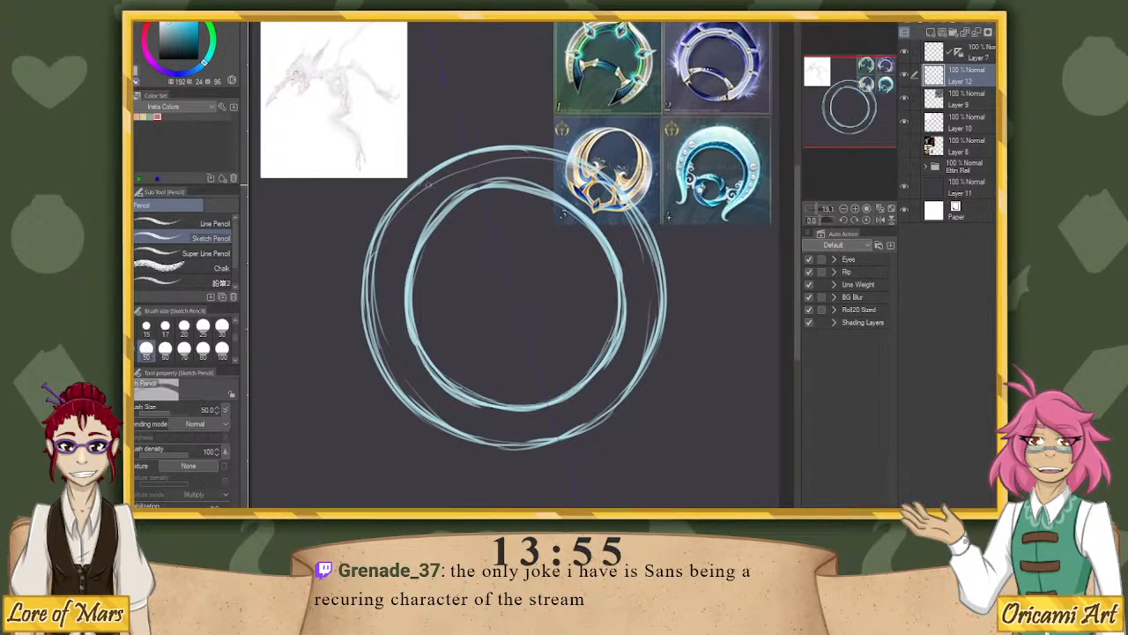
Step back through the latest inner-circle strokes to thin out its top arc, keeping the closed outline.
key(ctrl+z)
key(ctrl+z)
key(ctrl+z)
key(ctrl+z)
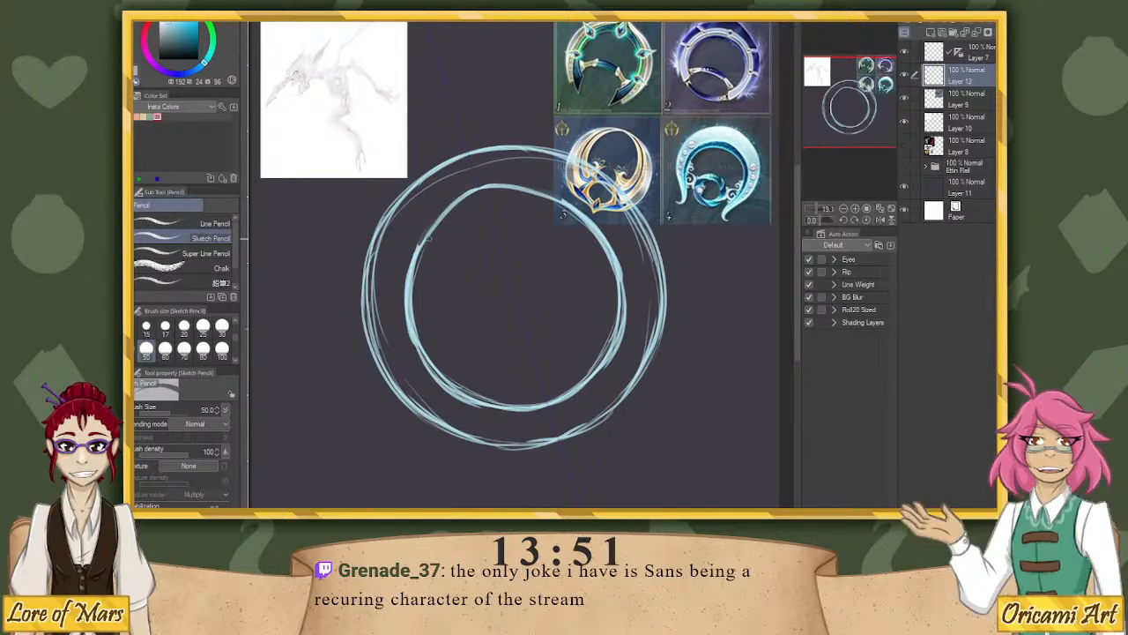
key(ctrl+z)
key(ctrl+z)
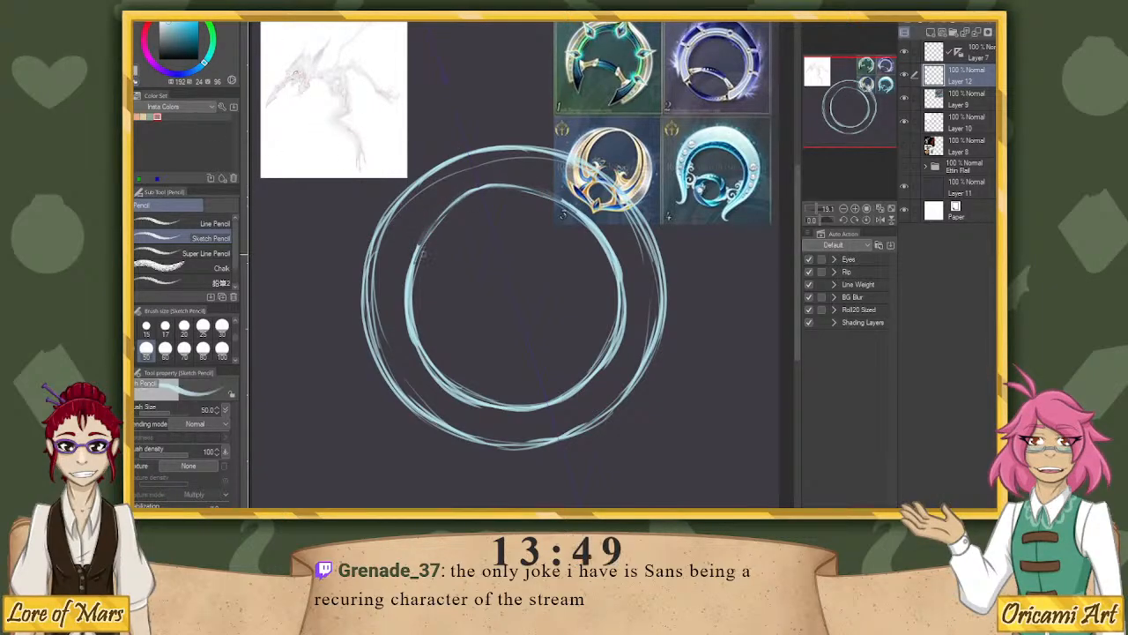
key(ctrl+y)
key(ctrl+y)
key(ctrl+z)
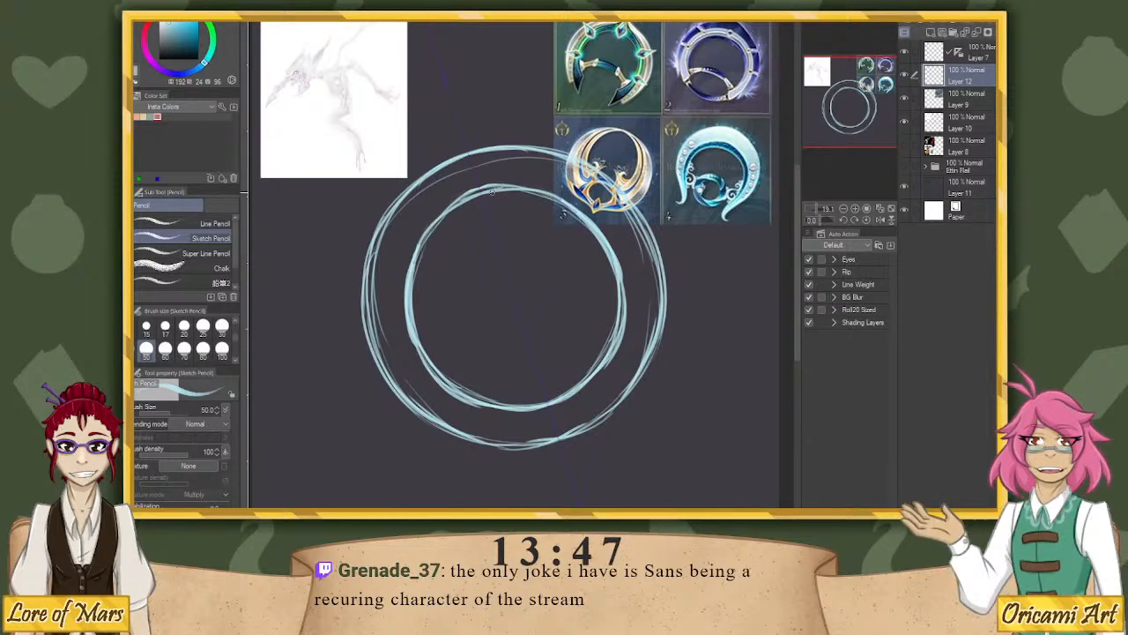
Retrace the inner circle's top arc until it is smooth, undoing the strokes that stray from the curve.
mouse_move(428, 238)
mouse_down()
mouse_move(548, 194)
mouse_move(536, 191)
mouse_up()
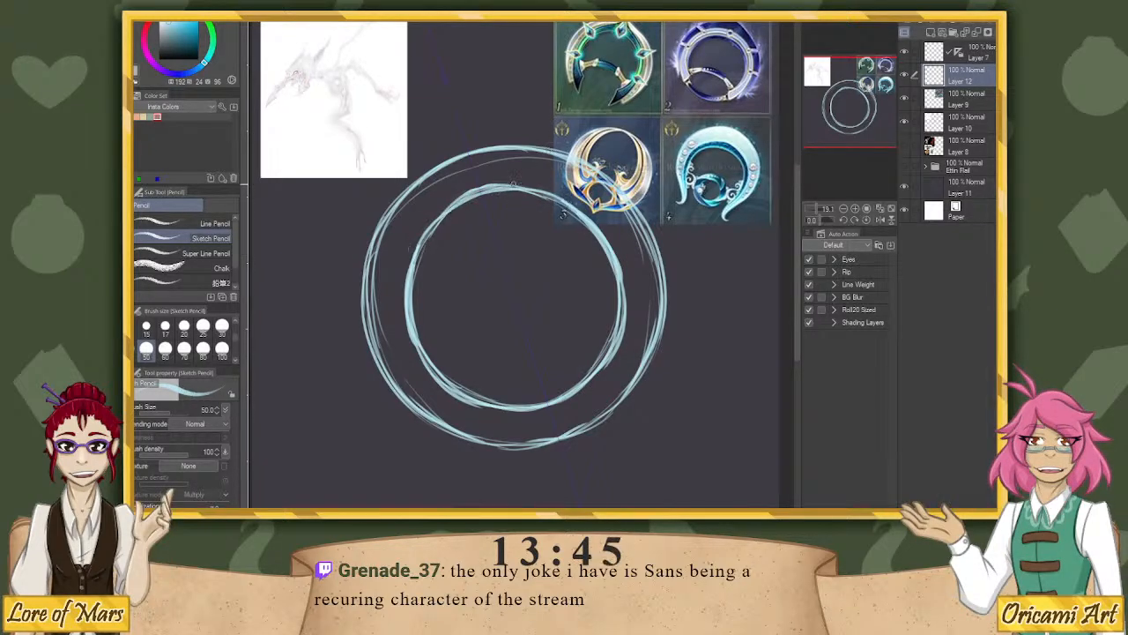
key(ctrl+z)
mouse_move(425, 238)
mouse_down()
mouse_move(527, 187)
mouse_move(564, 202)
mouse_up()
key(ctrl+z)
drag(412, 259, 583, 213)
mouse_move(401, 299)
mouse_down()
mouse_move(602, 225)
mouse_move(615, 245)
mouse_up()
key(ctrl+z)
drag(406, 335, 624, 272)
key(ctrl+z)
drag(414, 260, 576, 204)
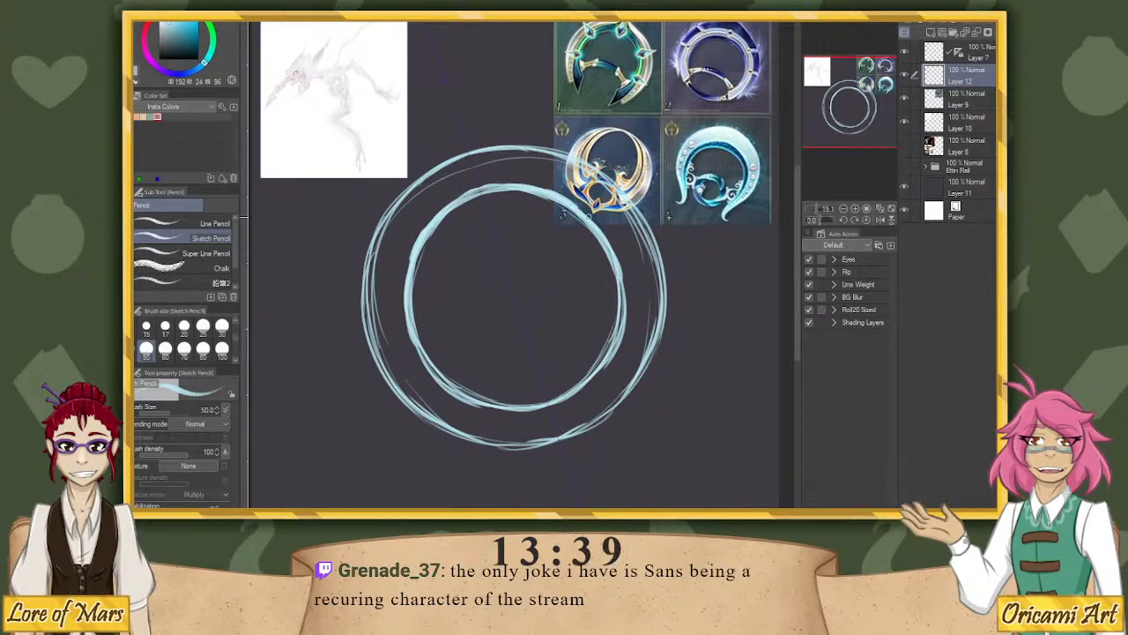
Thicken both sides of the inner circle with mirrored strokes, redoing the uneven one.
drag(404, 308, 609, 245)
drag(614, 357, 624, 284)
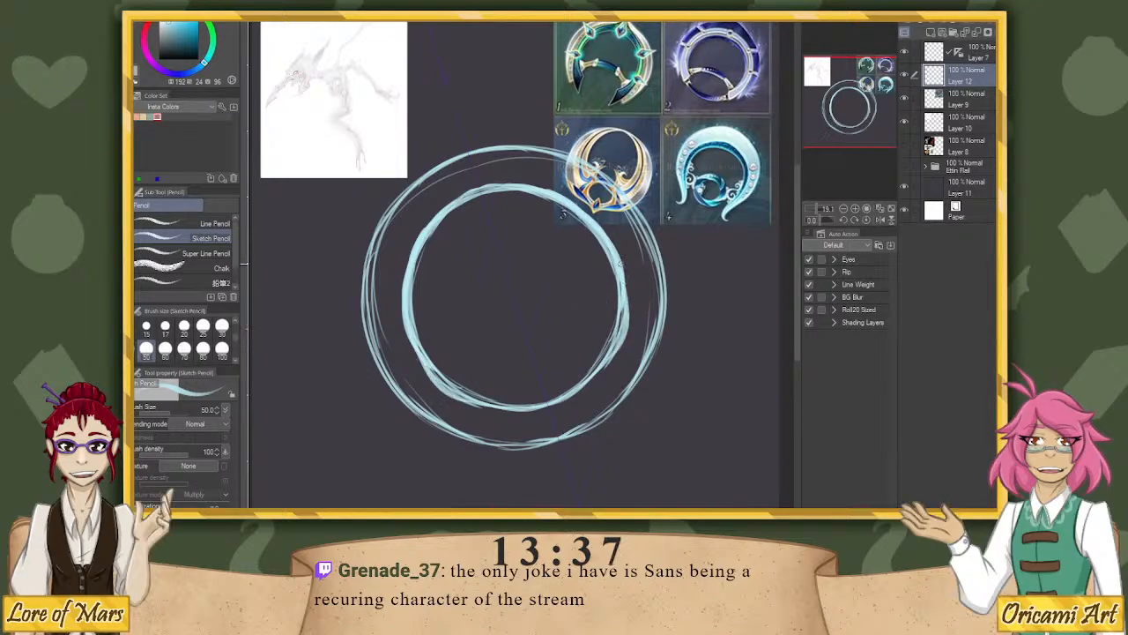
key(ctrl+z)
drag(617, 349, 624, 266)
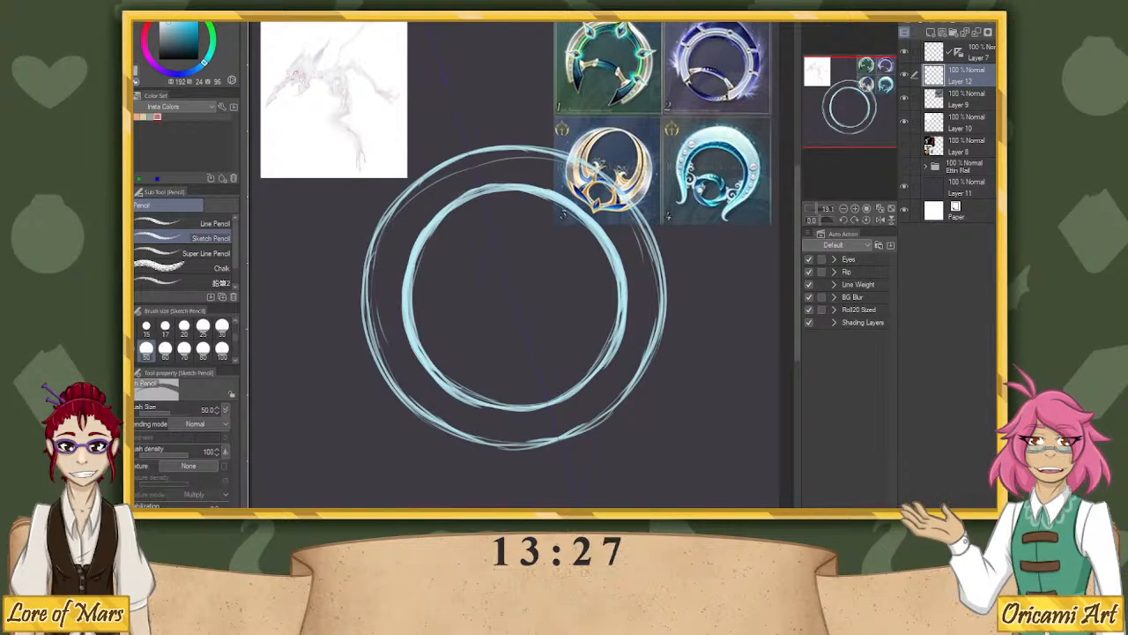
Sketch a parallel line just inside the outer circle to form a narrow band, undoing the side strokes that stray.
mouse_move(410, 388)
mouse_down()
mouse_move(441, 416)
mouse_move(617, 392)
mouse_move(564, 427)
mouse_up()
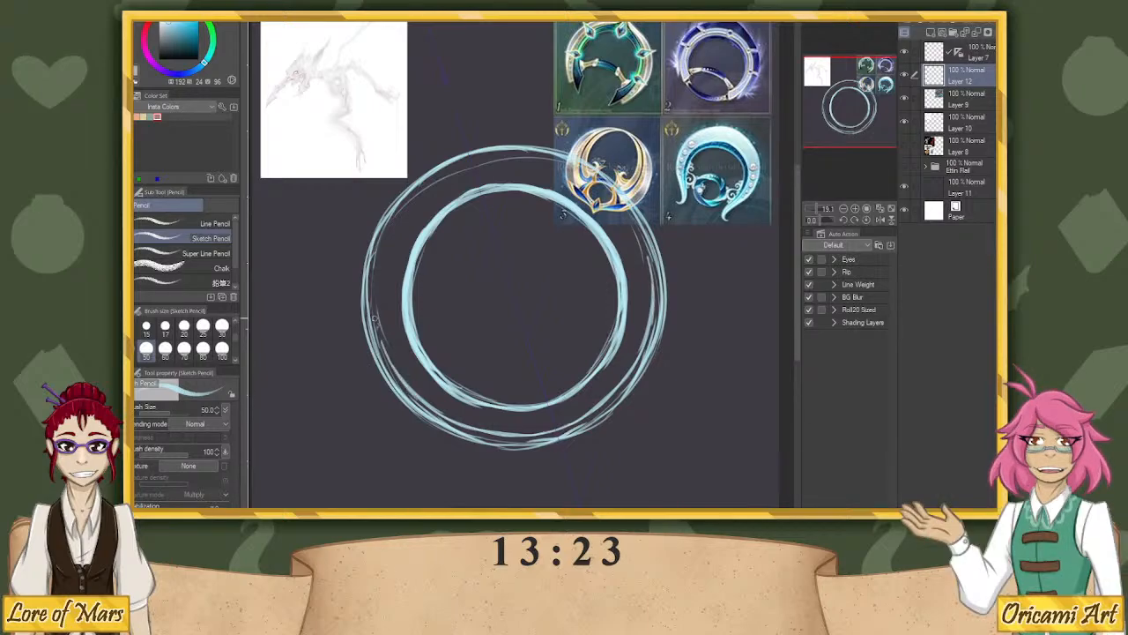
mouse_move(376, 284)
mouse_down()
mouse_move(394, 378)
mouse_move(377, 250)
mouse_up()
key(ctrl+z)
mouse_move(381, 337)
mouse_down()
mouse_move(403, 209)
mouse_move(377, 265)
mouse_move(414, 195)
mouse_up()
key(ctrl+z)
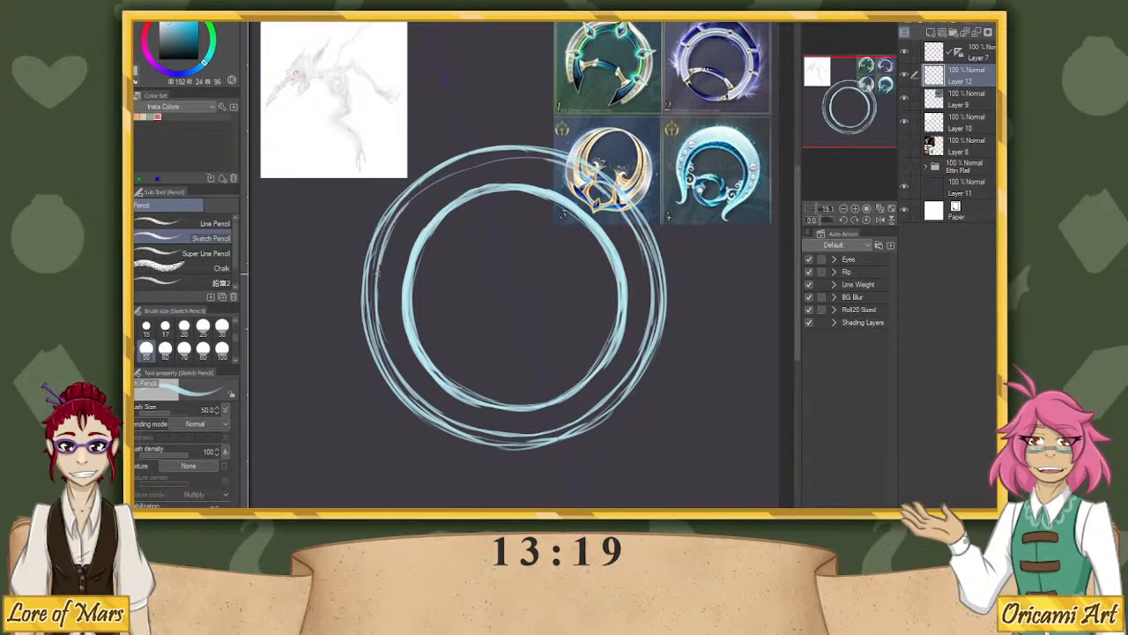
drag(377, 302, 432, 178)
key(ctrl+z)
drag(384, 232, 452, 171)
mouse_move(403, 208)
mouse_down()
mouse_move(499, 156)
mouse_move(562, 158)
mouse_up()
Fill the outer ring's band with short slanted hatching strokes all the way around.
mouse_move(384, 236)
mouse_down()
mouse_move(441, 176)
mouse_move(377, 266)
mouse_move(368, 302)
mouse_up()
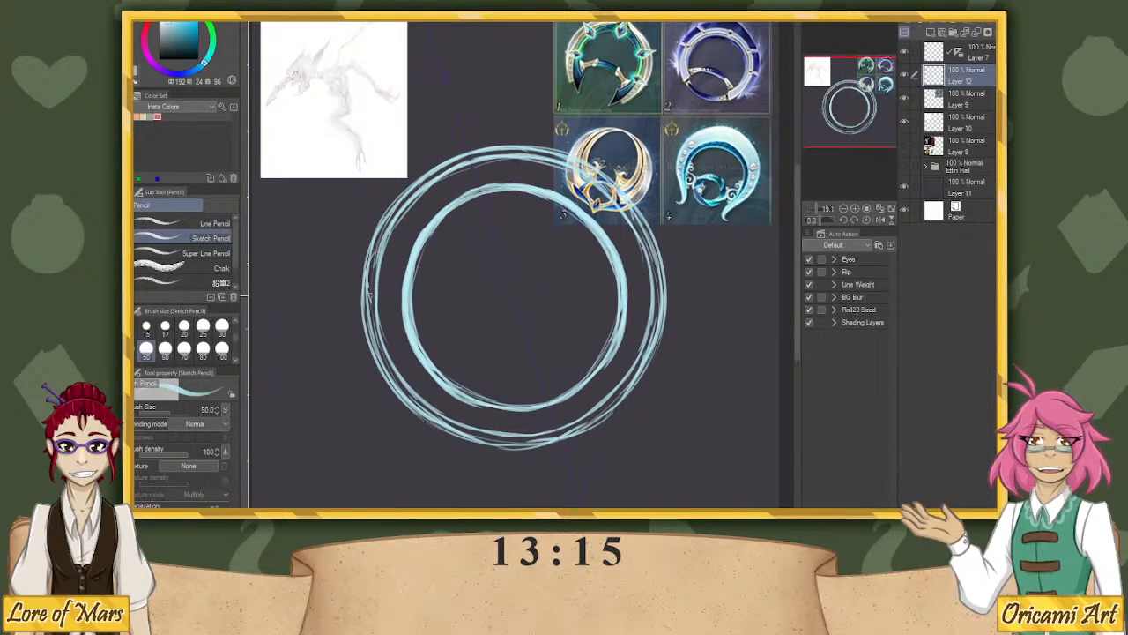
drag(386, 217, 377, 261)
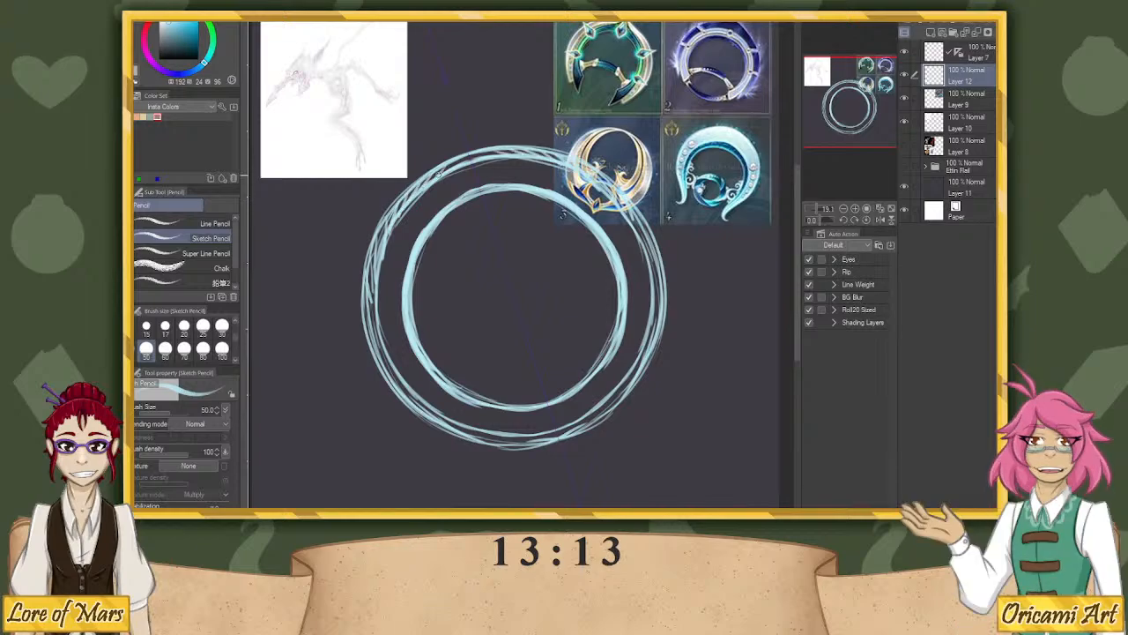
mouse_move(444, 169)
mouse_down()
mouse_move(501, 152)
mouse_move(474, 152)
mouse_up()
mouse_move(363, 280)
mouse_down()
mouse_move(386, 386)
mouse_move(411, 413)
mouse_move(499, 442)
mouse_move(577, 424)
mouse_up()
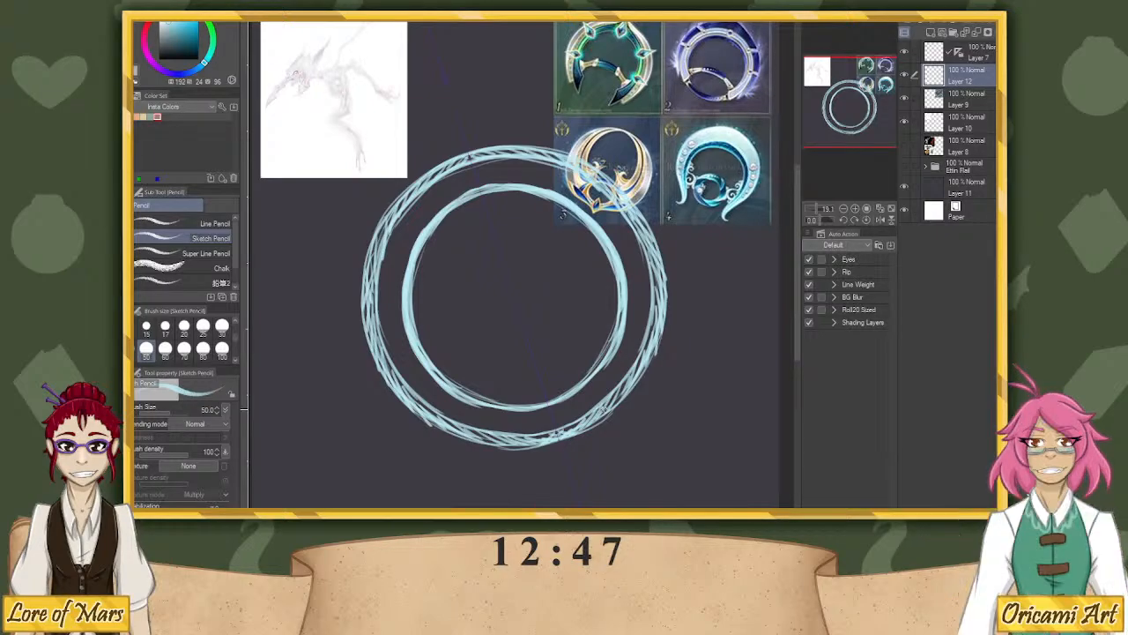
drag(617, 340, 630, 360)
drag(451, 395, 453, 415)
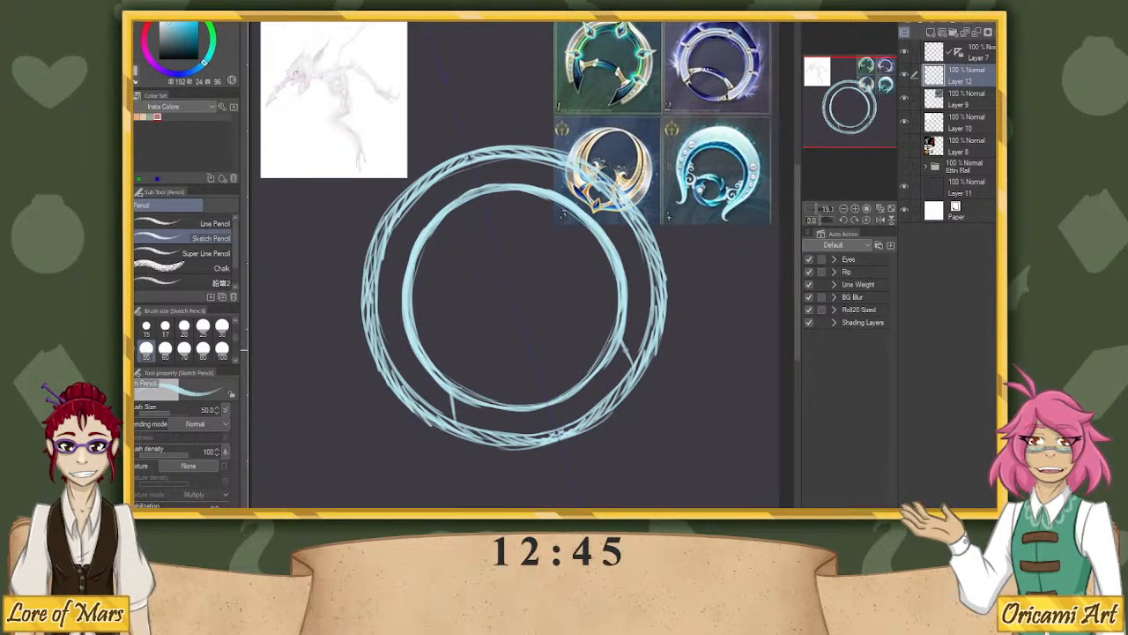
key(ctrl+z)
key(ctrl+z)
Draw mirrored slanted lines joining the inner circle to the outer ring in its lower part, and thicken them into pointed ends.
drag(451, 395, 472, 432)
drag(620, 329, 626, 384)
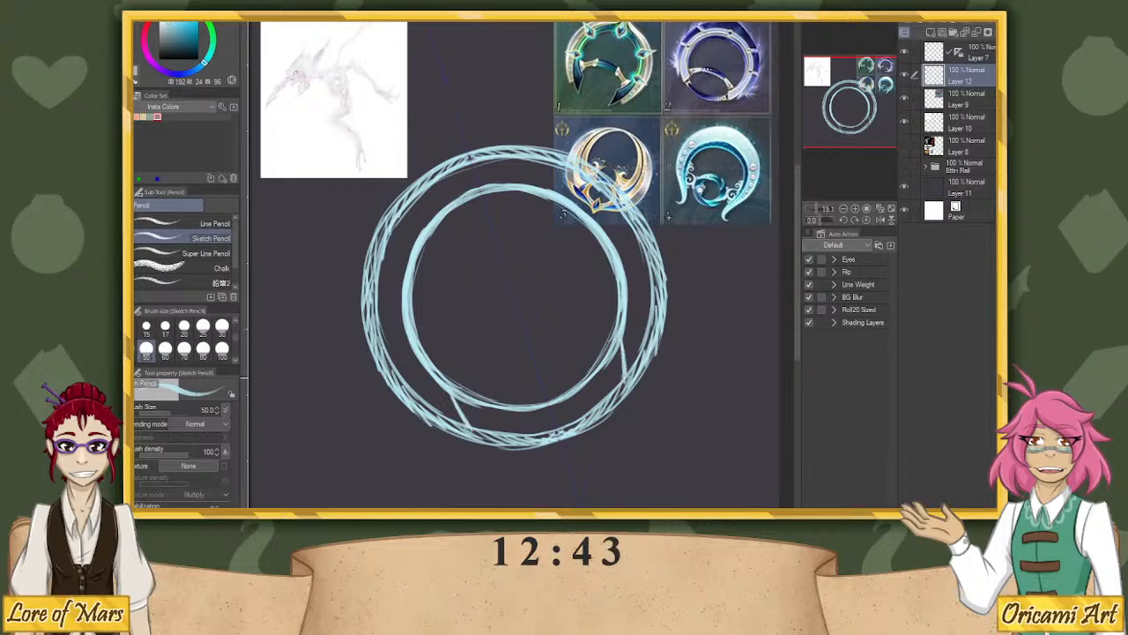
mouse_move(621, 342)
mouse_down()
mouse_move(631, 393)
mouse_move(653, 354)
mouse_up()
drag(476, 441, 427, 418)
drag(650, 365, 659, 333)
drag(631, 391, 662, 326)
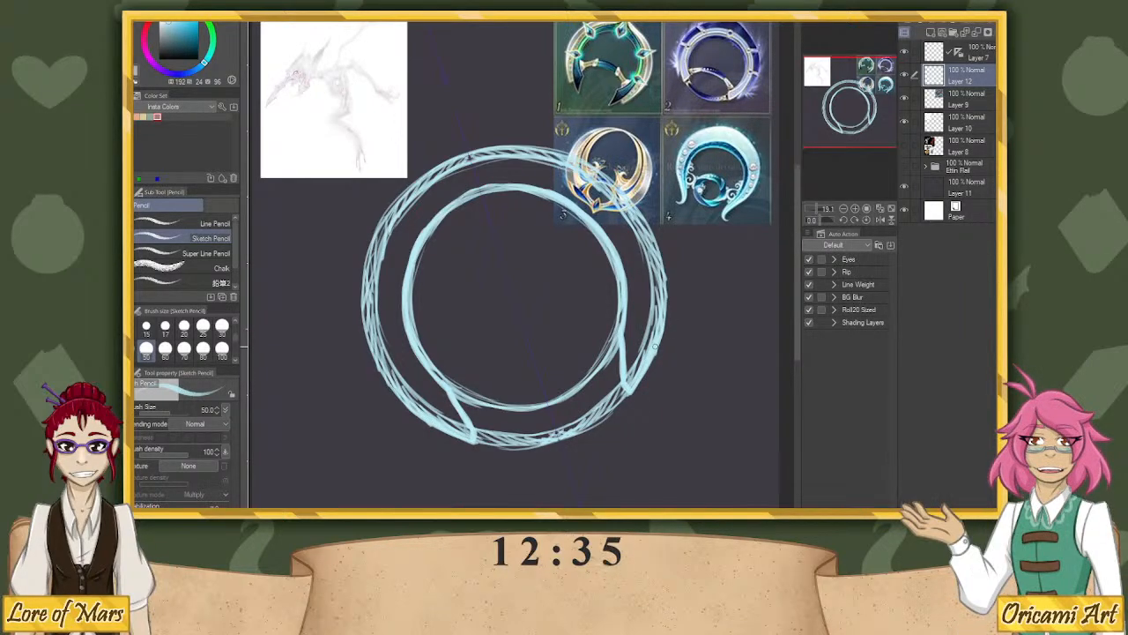
Sketch a curved grip between the two slanted ends with the canvas rotated to -90°, redrawing its inner edge until it fits.
drag(472, 393, 475, 412)
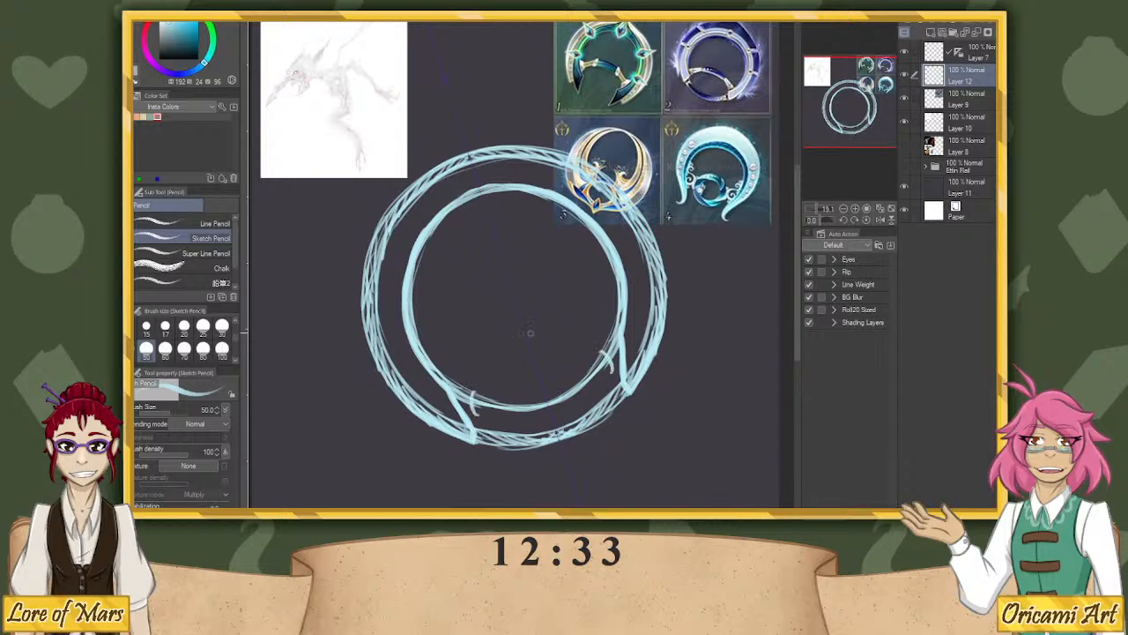
click(816, 221)
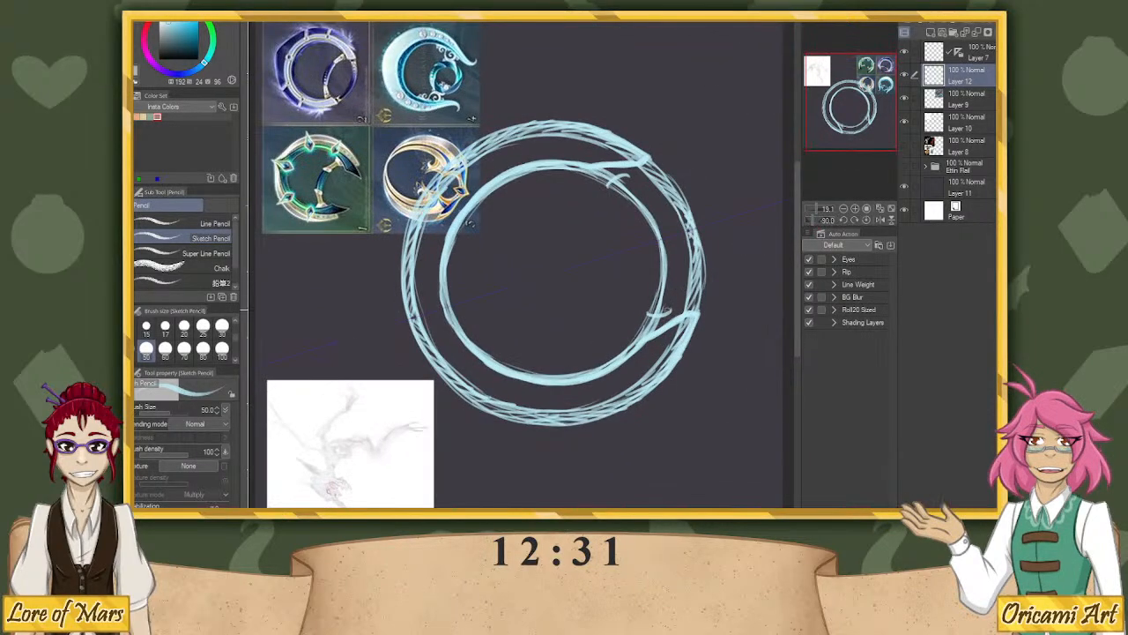
mouse_move(626, 176)
mouse_down()
mouse_move(672, 304)
mouse_move(671, 293)
mouse_up()
drag(656, 213, 659, 262)
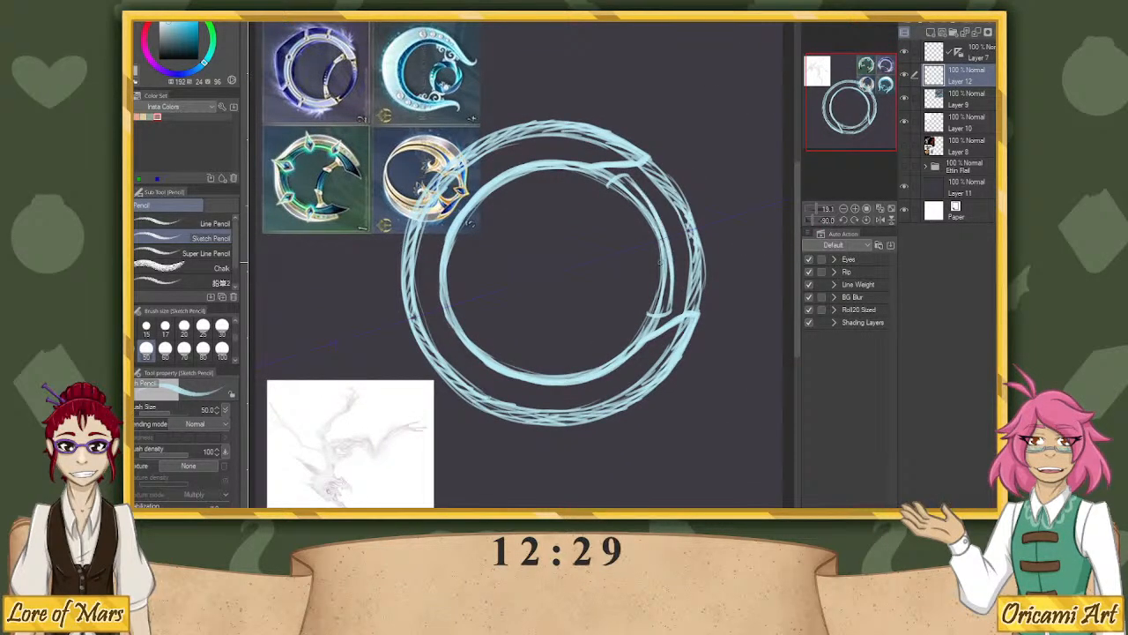
drag(606, 184, 646, 241)
key(ctrl+z)
drag(606, 184, 642, 236)
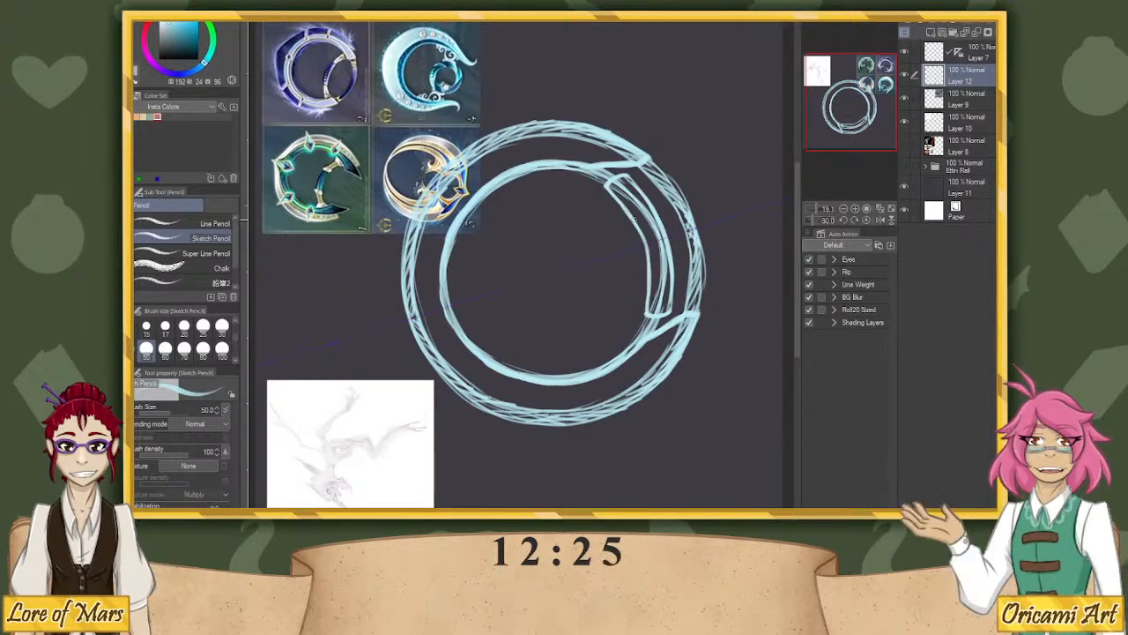
key(ctrl+z)
mouse_move(614, 192)
mouse_down()
mouse_move(650, 292)
mouse_move(649, 279)
mouse_move(646, 312)
mouse_up()
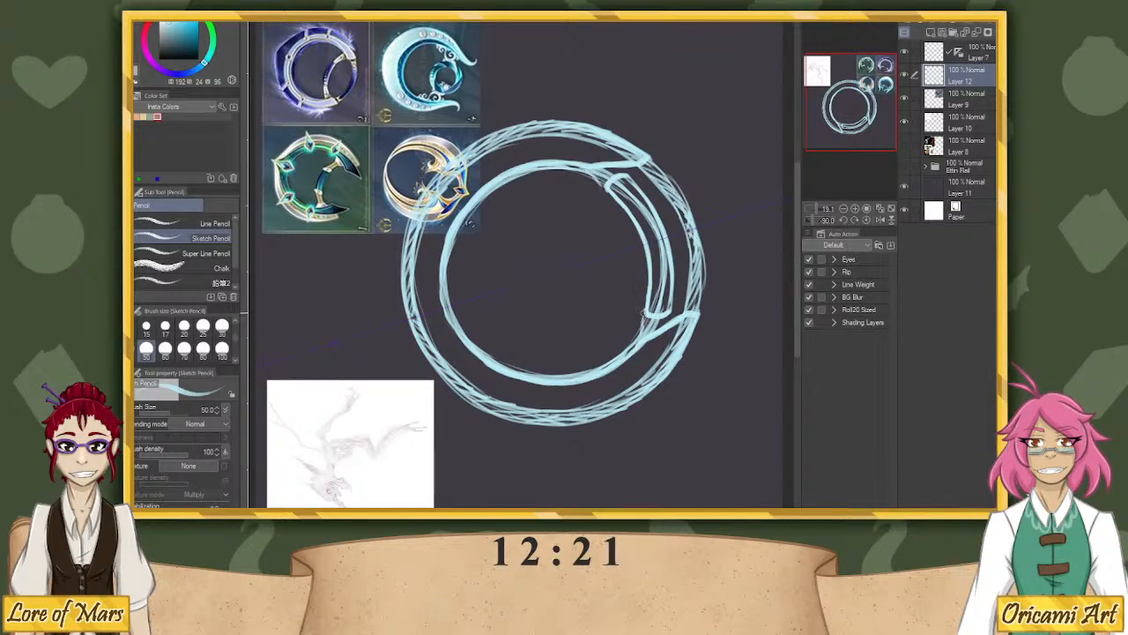
Draw flared mirrored collars joining both grip ends to the inner circle, and return the canvas to its upright rotation.
drag(583, 173, 603, 191)
drag(638, 312, 642, 339)
drag(594, 187, 608, 195)
drag(643, 307, 630, 351)
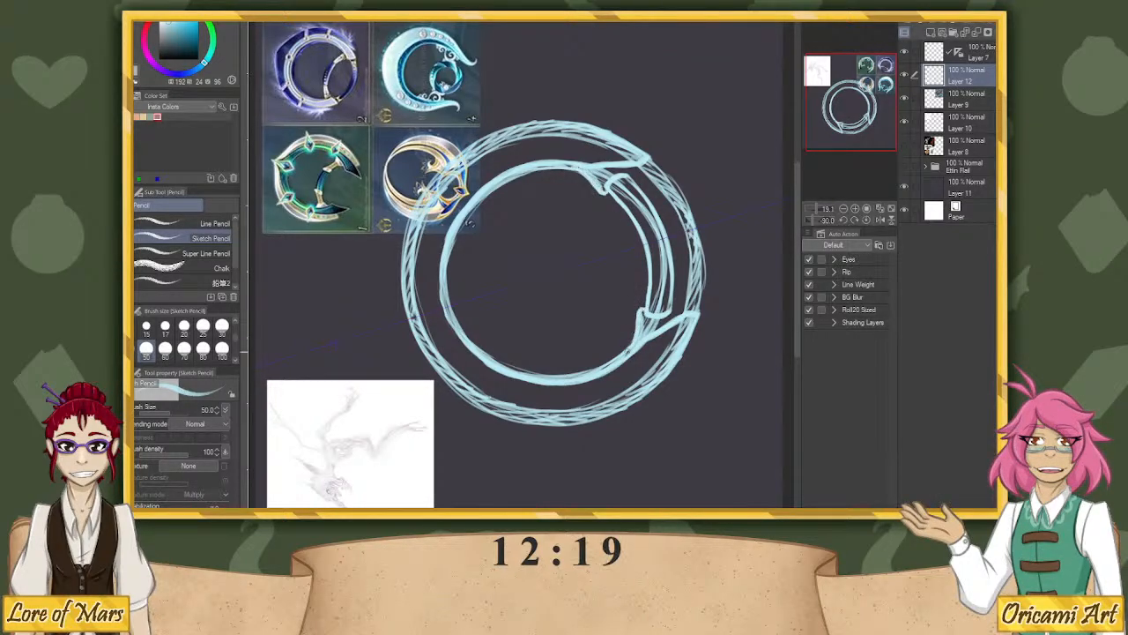
drag(645, 306, 641, 308)
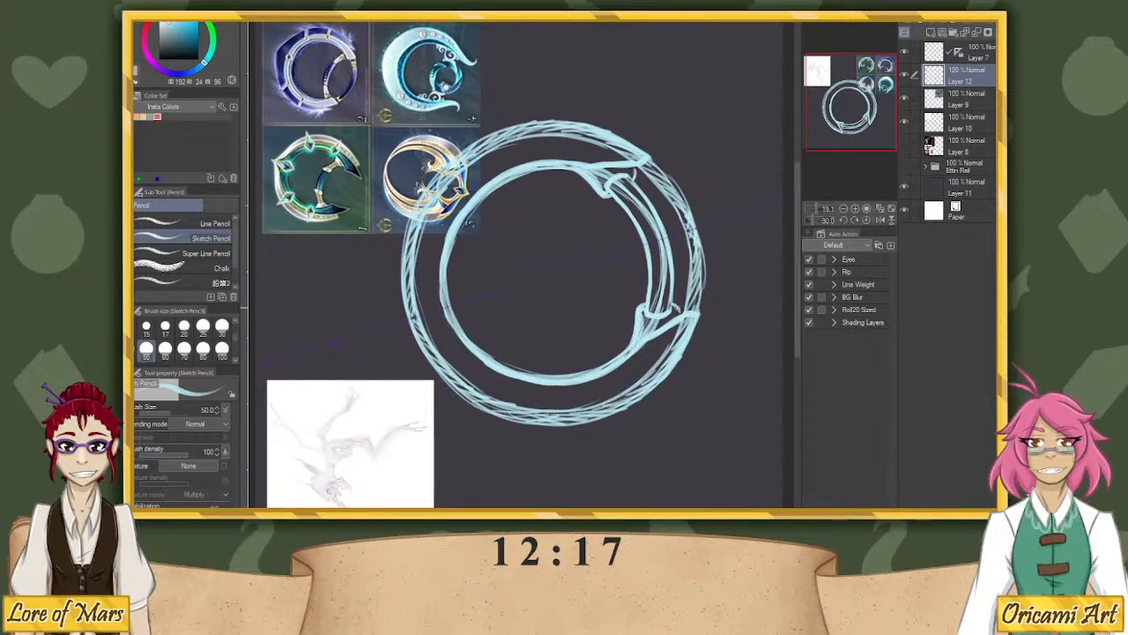
click(867, 219)
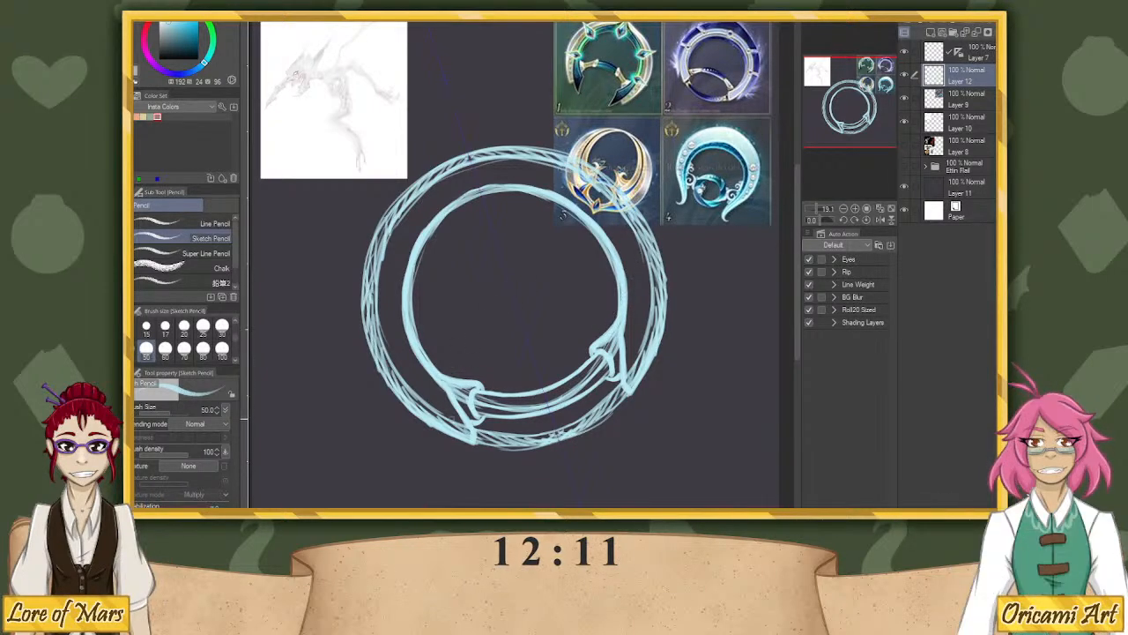
Sketch a mirrored pair of outward-curving hooks below the grip's ends, replacing the first attempt with a wider shape.
drag(818, 209, 813, 211)
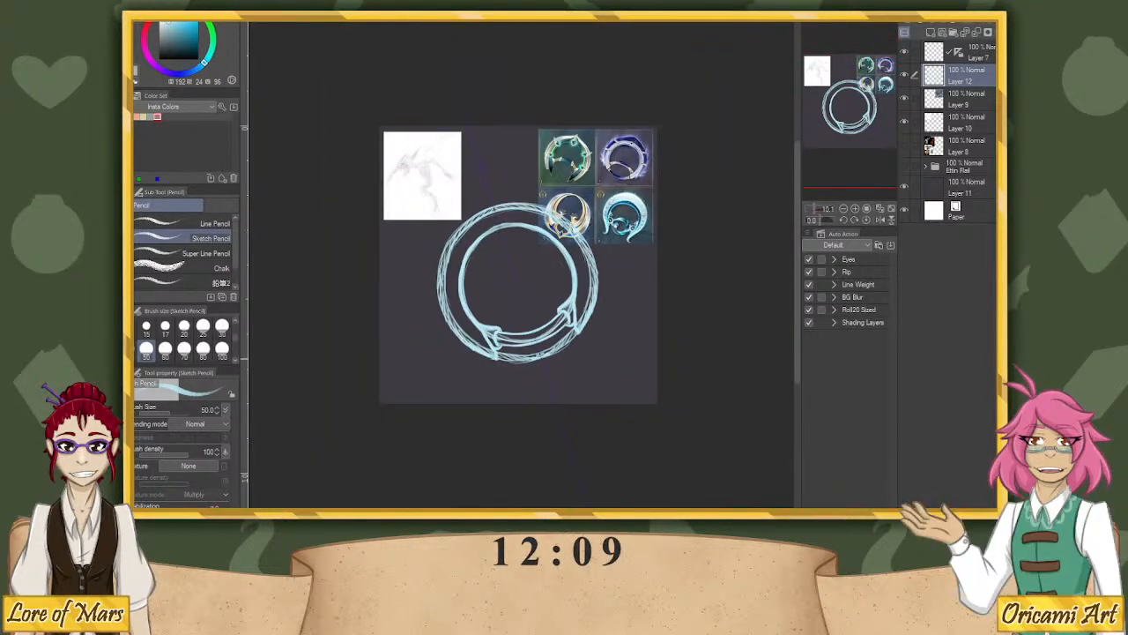
drag(496, 356, 498, 381)
drag(578, 335, 592, 351)
key(ctrl+z)
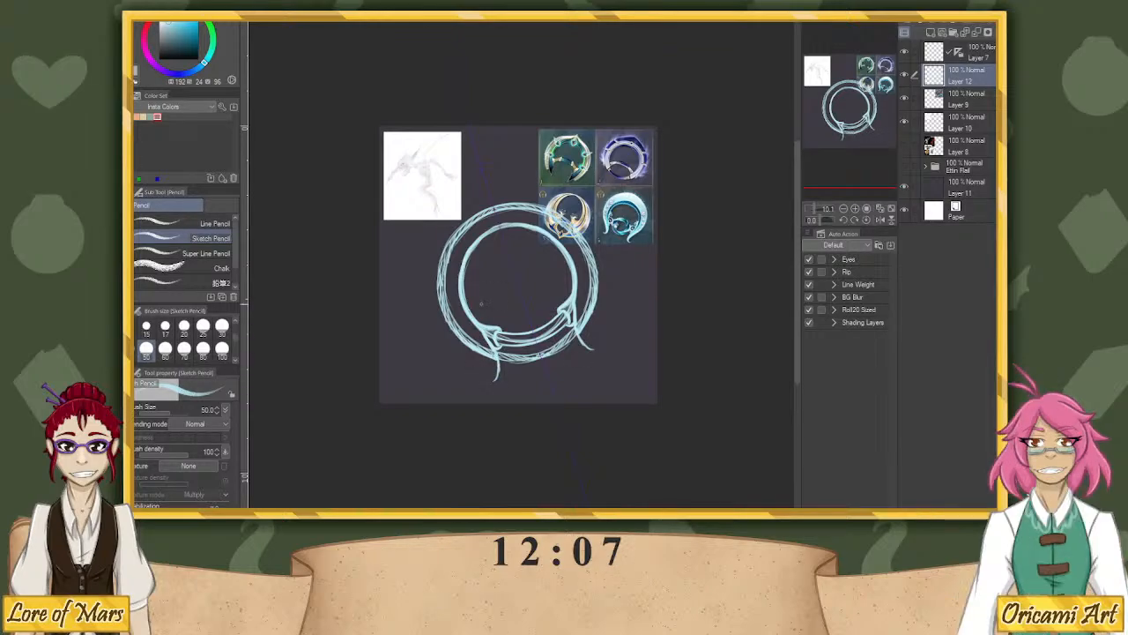
key(ctrl+z)
mouse_move(497, 352)
mouse_down()
mouse_move(496, 379)
mouse_move(483, 386)
mouse_up()
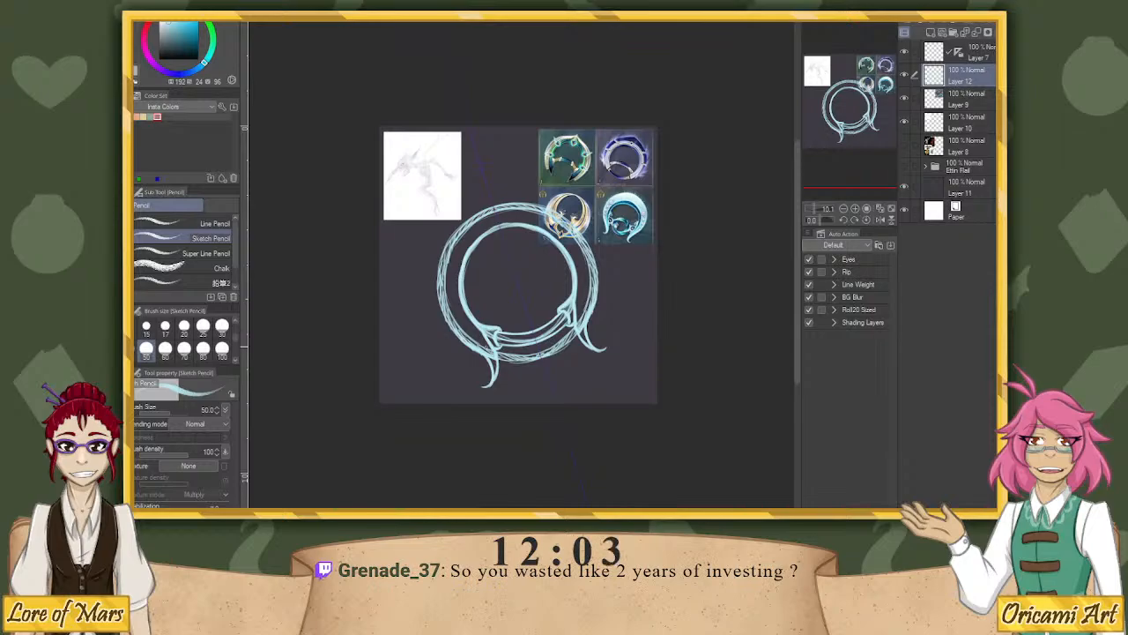
Thicken the mirrored hooks from tip to base with shading strokes, undoing the strokes that miss.
click(816, 209)
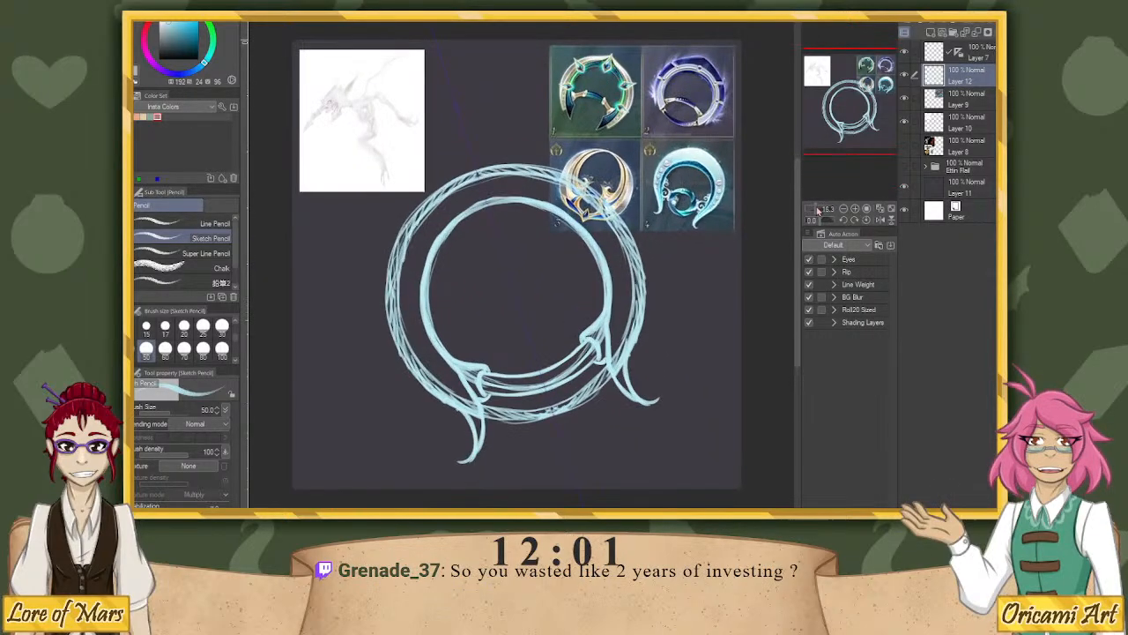
mouse_move(465, 411)
mouse_down()
mouse_move(458, 460)
mouse_move(481, 420)
mouse_up()
key(ctrl+z)
key(ctrl+z)
drag(460, 461, 480, 399)
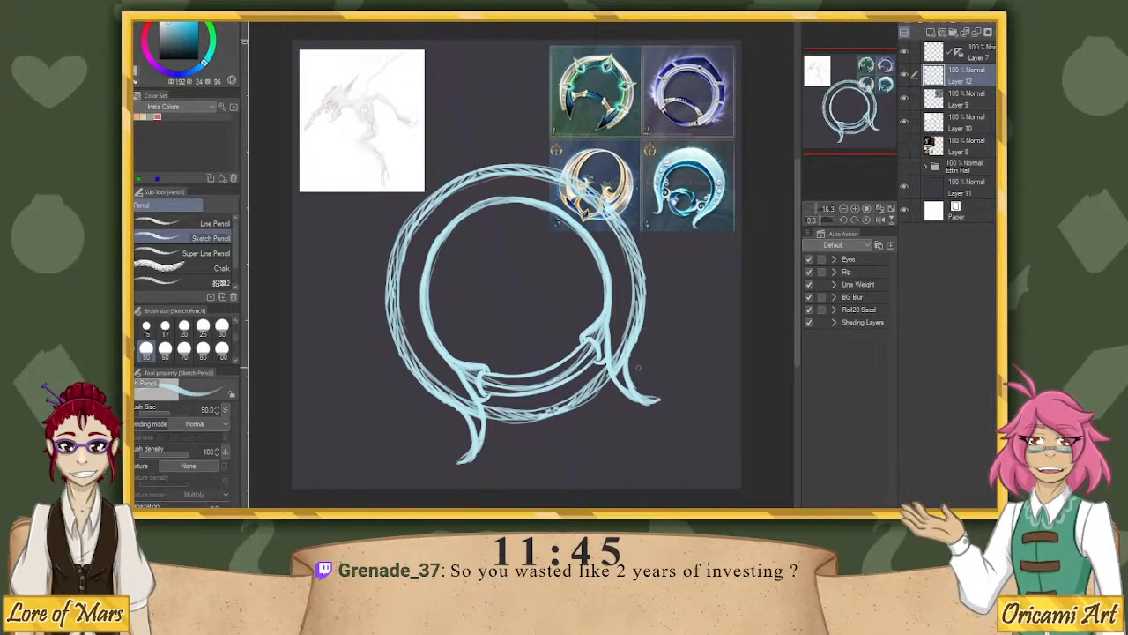
Draw a longer mirrored pair of curved spikes on the outer ring beside the hooks, and fill both pairs with hatching.
mouse_move(414, 375)
mouse_down()
mouse_move(434, 407)
mouse_move(398, 473)
mouse_up()
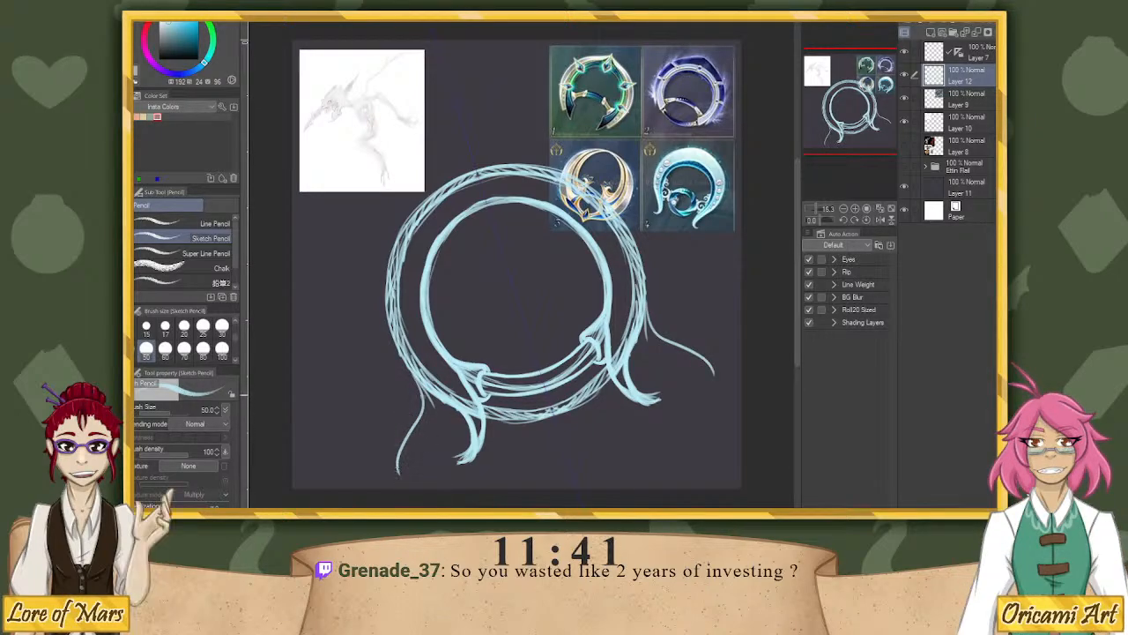
mouse_move(414, 373)
mouse_down()
mouse_move(415, 422)
mouse_move(393, 472)
mouse_move(401, 482)
mouse_up()
drag(437, 405, 396, 468)
mouse_move(399, 457)
mouse_down()
mouse_move(435, 395)
mouse_move(401, 483)
mouse_up()
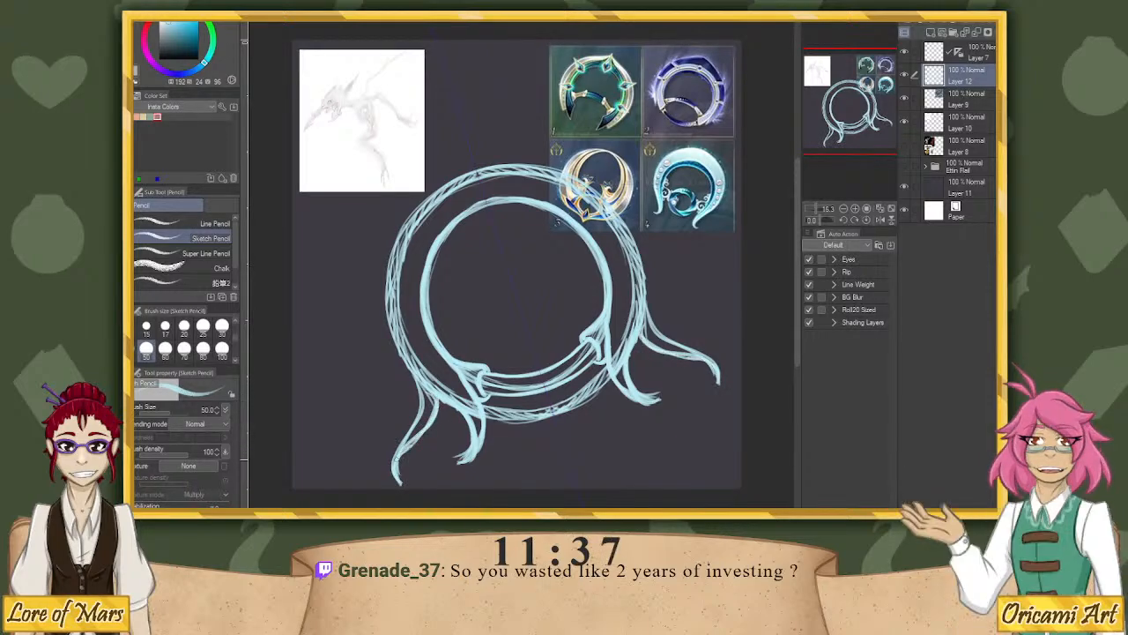
mouse_move(413, 368)
mouse_down()
mouse_move(419, 411)
mouse_move(392, 482)
mouse_up()
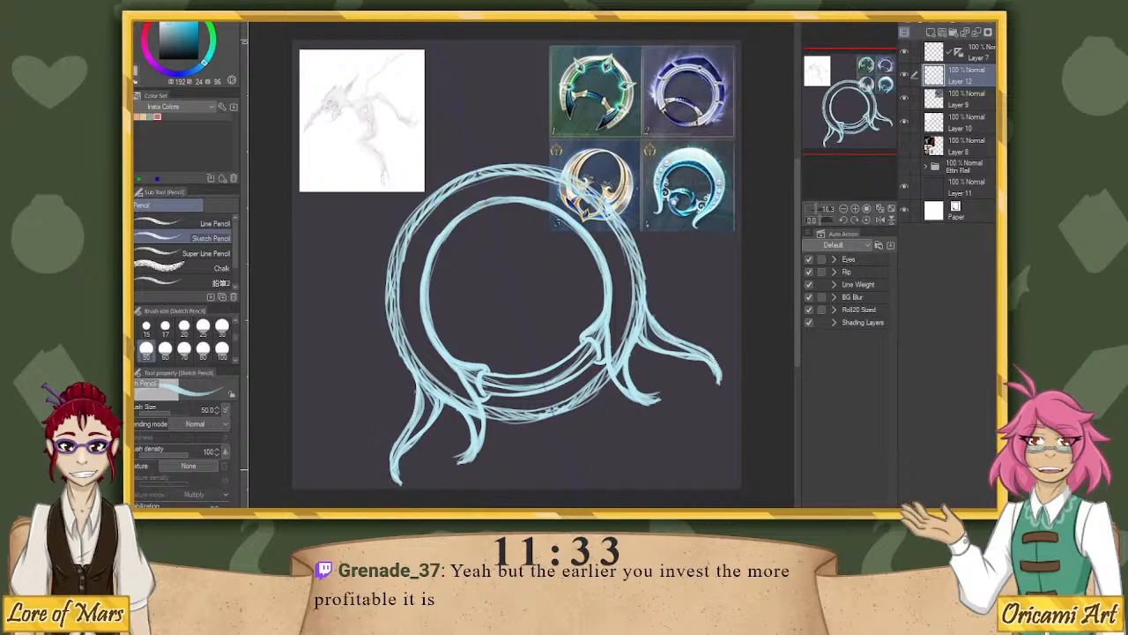
drag(439, 402, 404, 443)
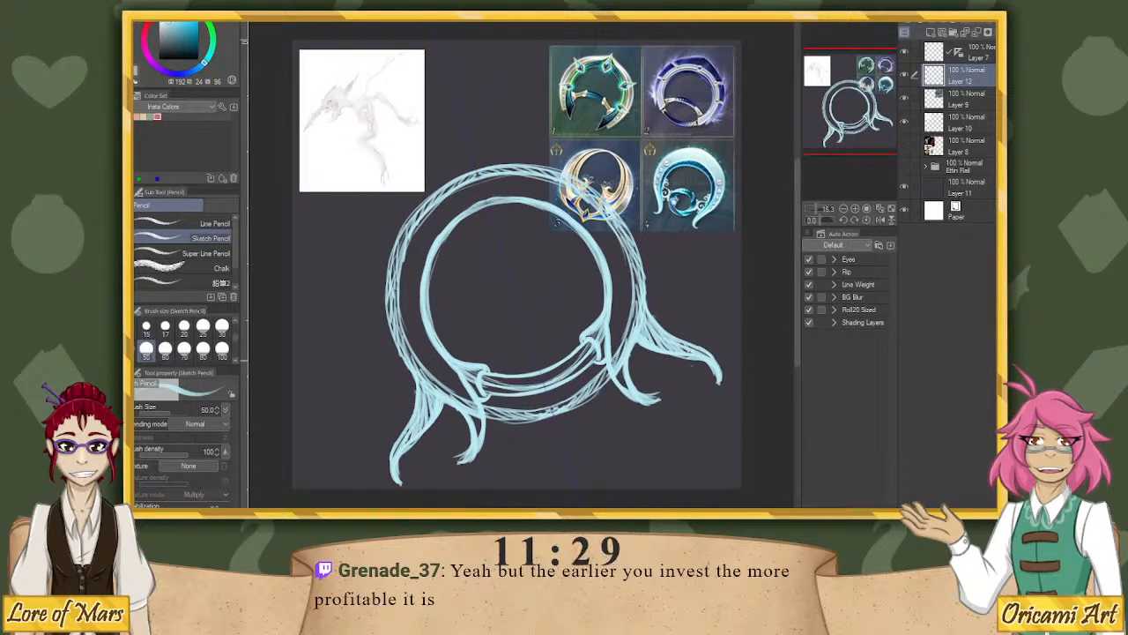
drag(481, 416, 476, 427)
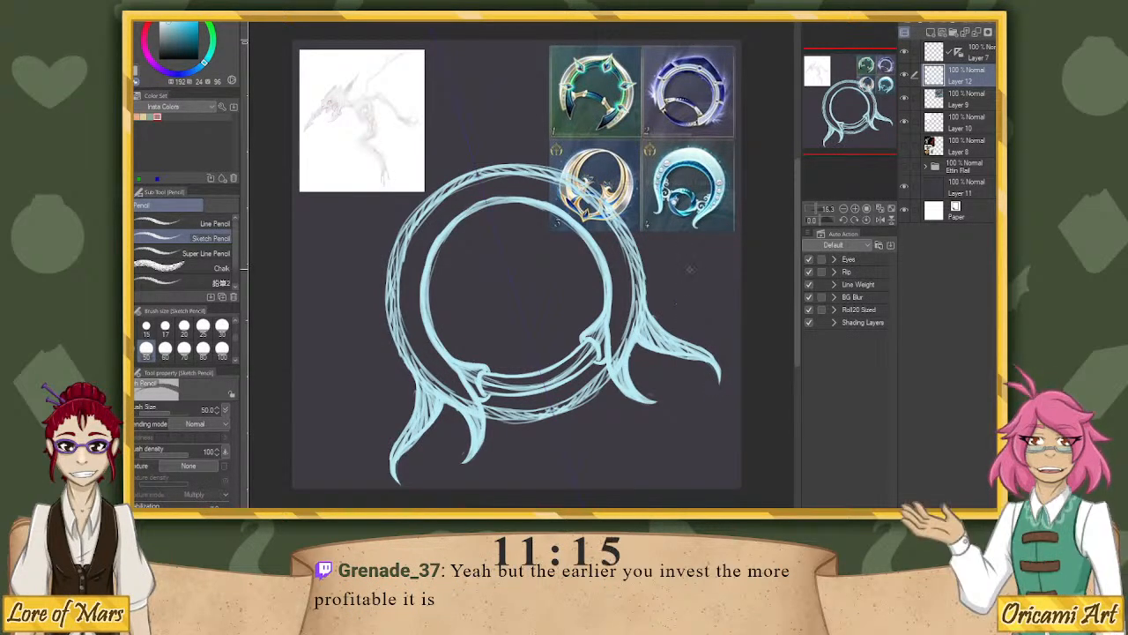
Move the chakram sketch upward and slightly left on the canvas, and return to the sketch pencil.
key(k)
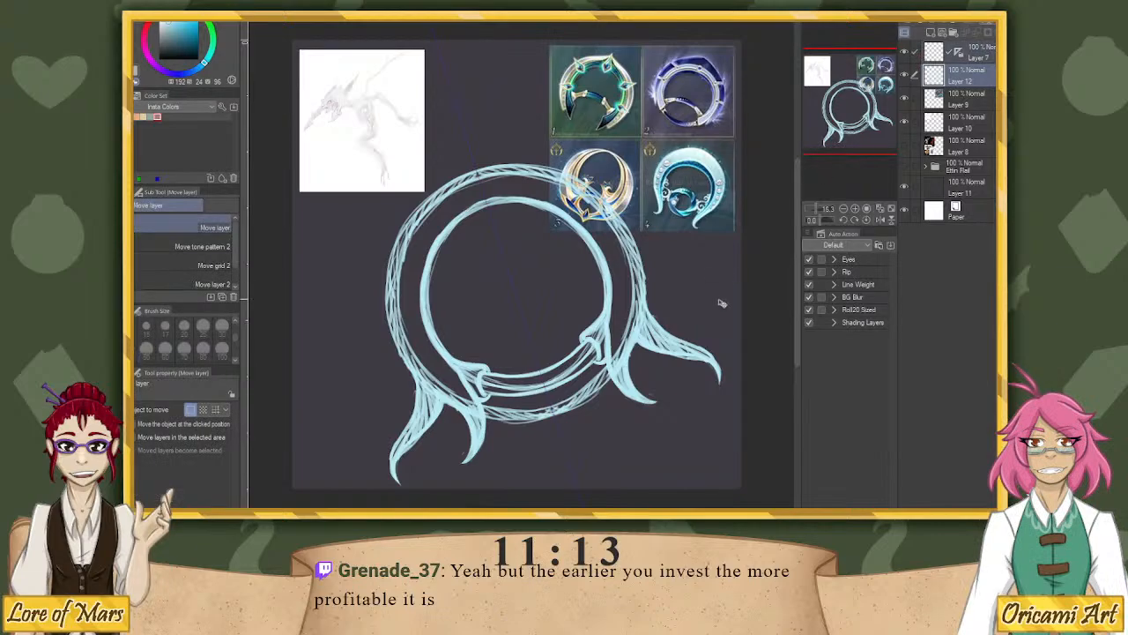
mouse_move(734, 300)
mouse_down()
mouse_move(712, 261)
mouse_move(720, 267)
mouse_up()
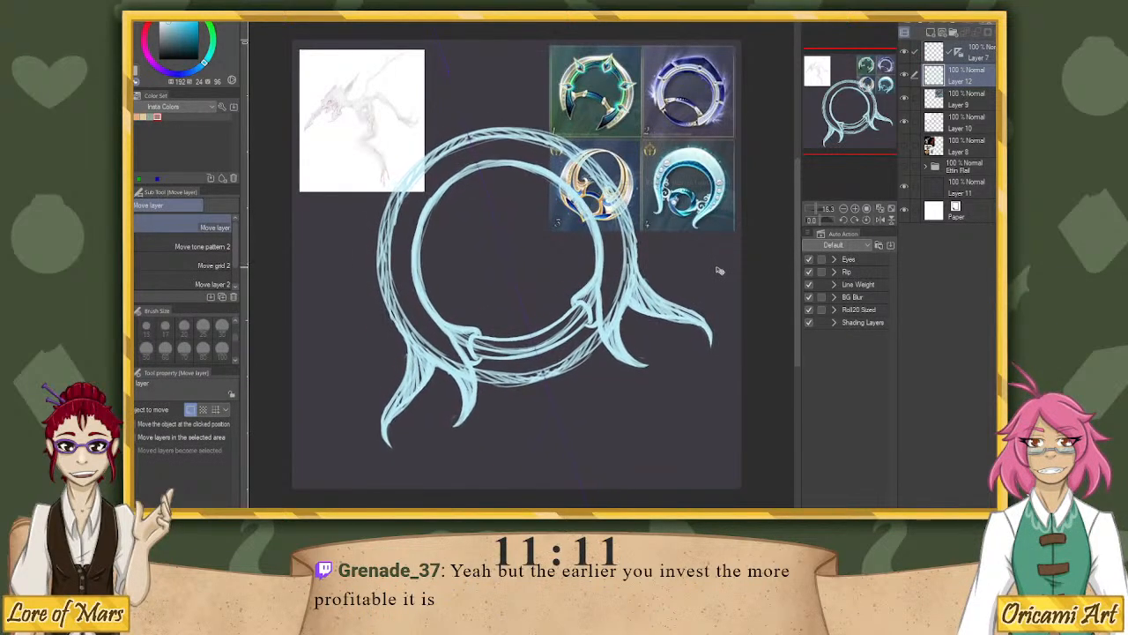
key(p)
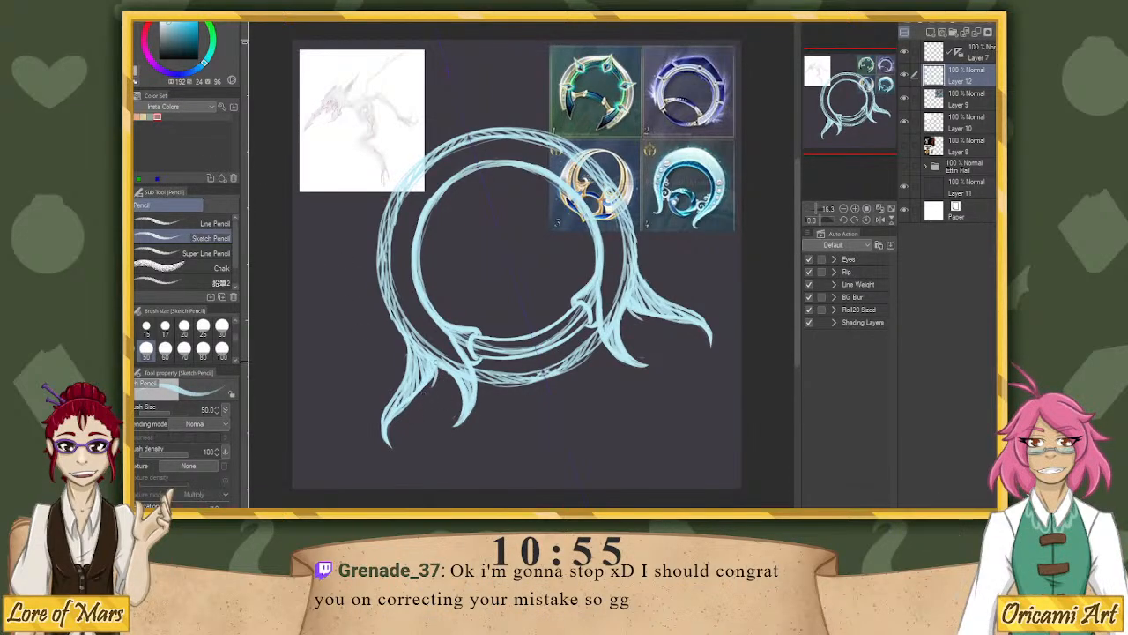
Add a filled middle spike between each hook and long spike, plus a small mirrored spike higher on the outer ring.
mouse_move(430, 389)
mouse_down()
mouse_move(428, 430)
mouse_move(440, 370)
mouse_up()
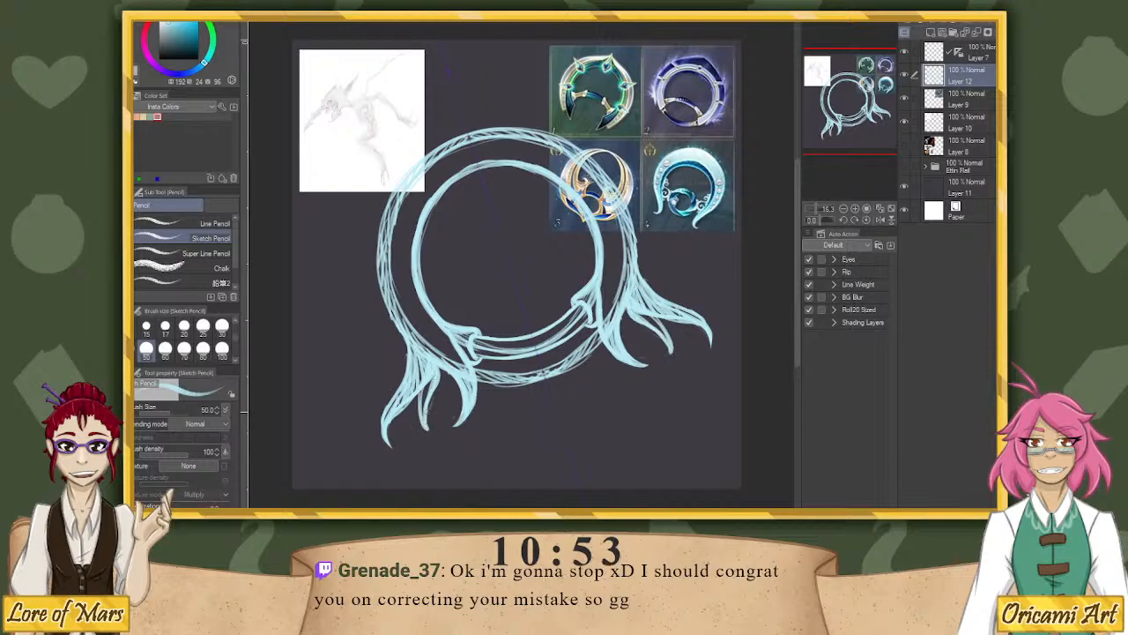
drag(429, 409, 433, 368)
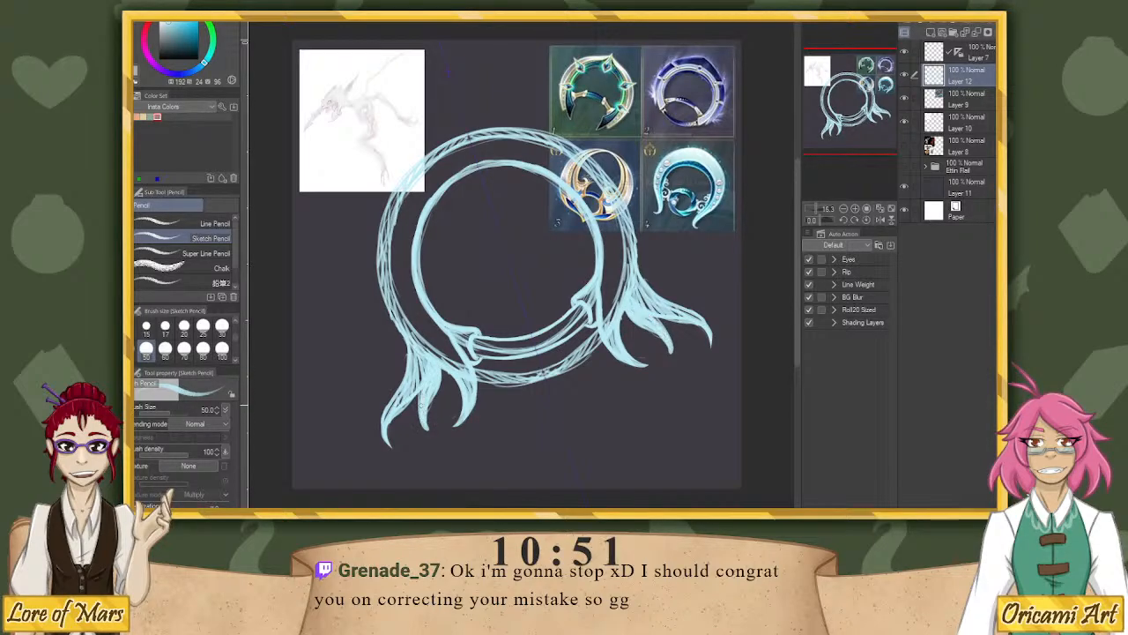
drag(399, 326, 384, 346)
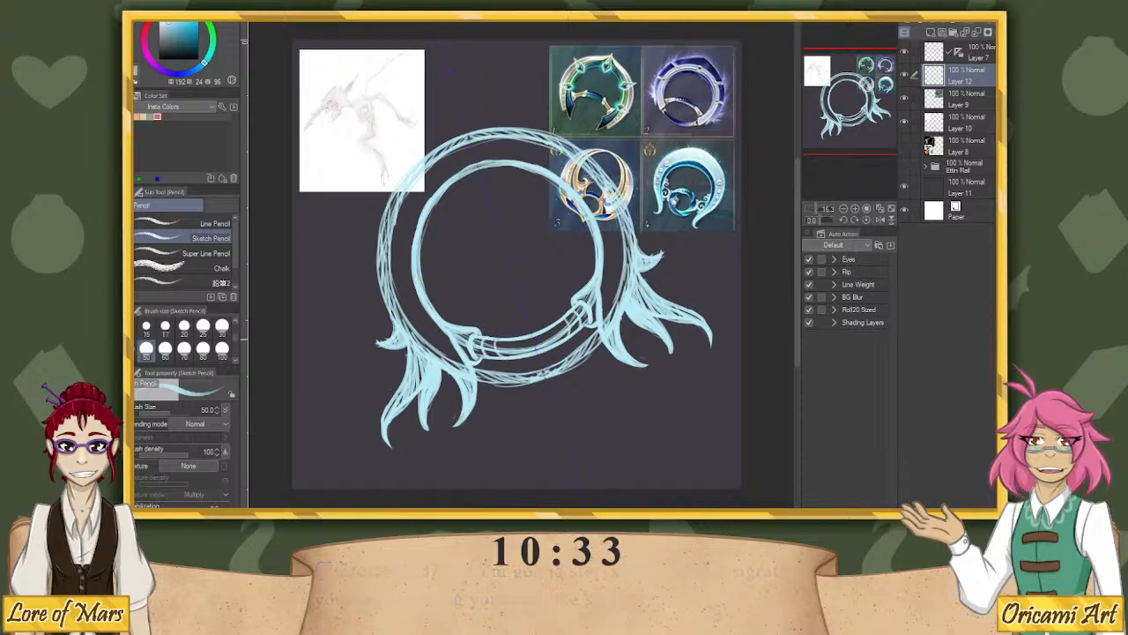
Divide the grip into banded segments and erase the outer ring's arc beneath it along with the overlapping construction lines.
mouse_move(548, 332)
mouse_down()
mouse_move(555, 348)
mouse_move(517, 352)
mouse_up()
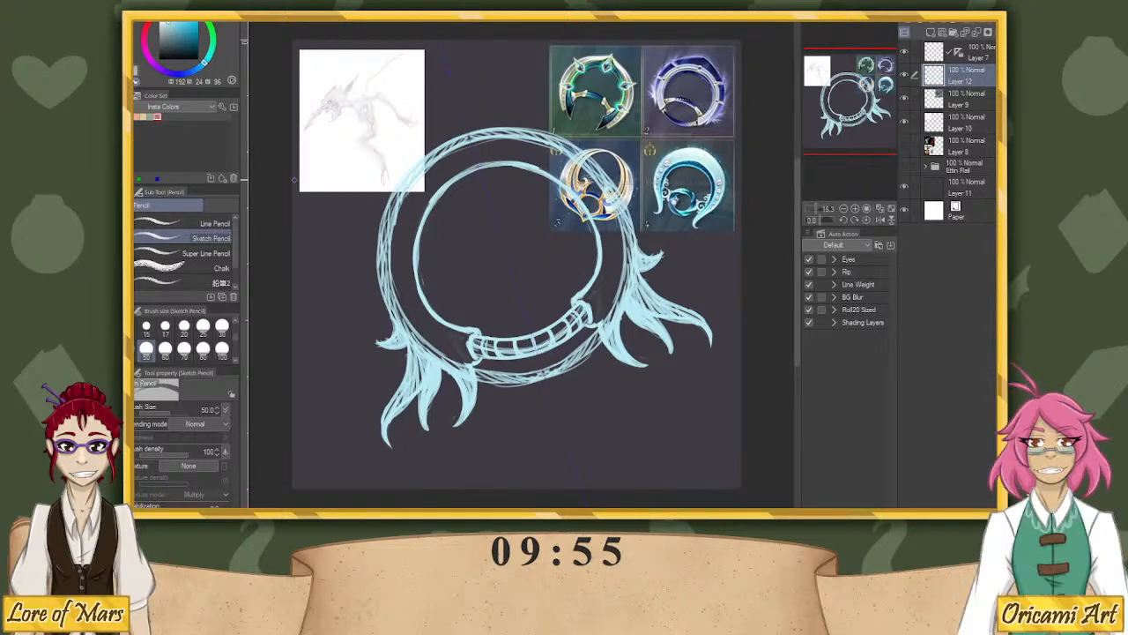
mouse_move(484, 374)
mouse_down()
mouse_move(505, 394)
mouse_move(526, 384)
mouse_move(547, 318)
mouse_move(564, 361)
mouse_up()
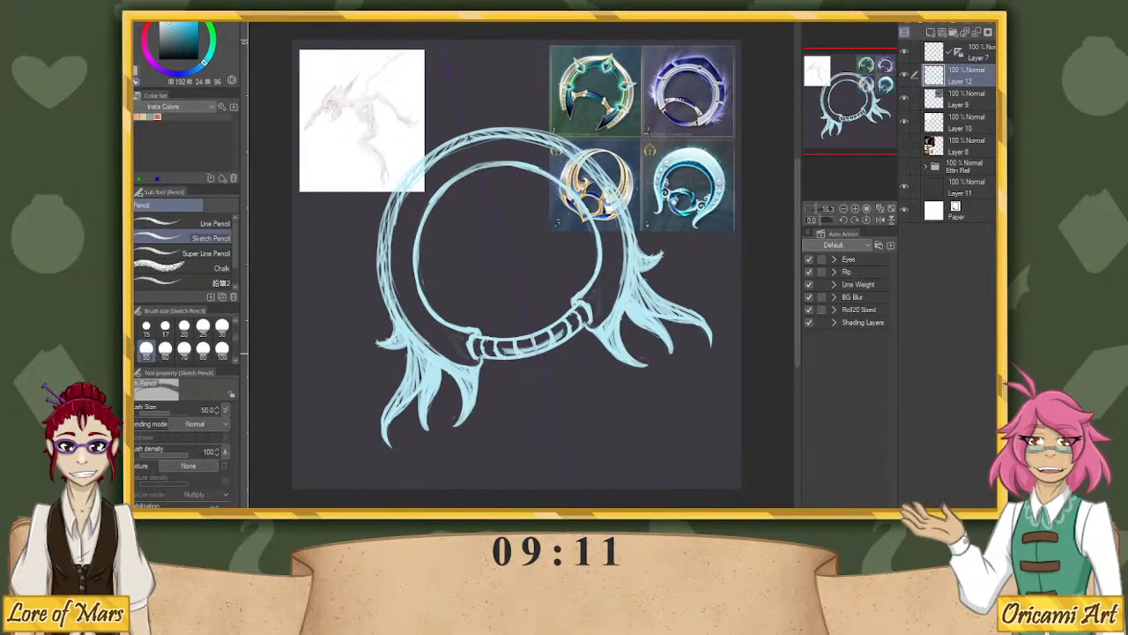
drag(520, 340, 545, 347)
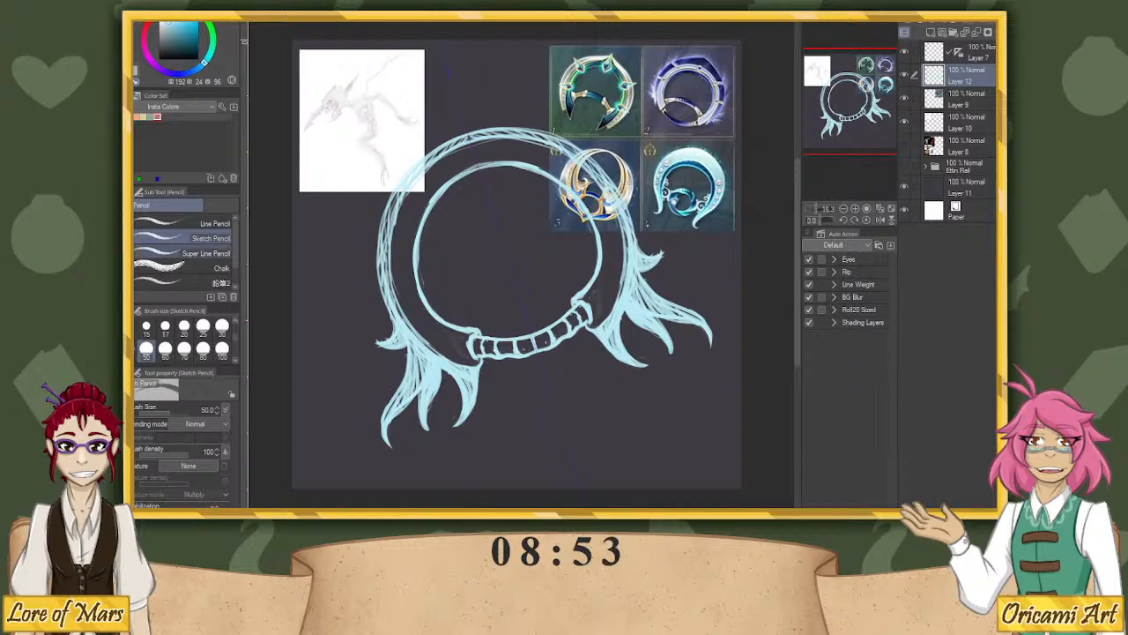
Reshape the chakram's inner ring with the Liquify tool at brush size 1000, and return to the sketch pencil.
click(128, 256)
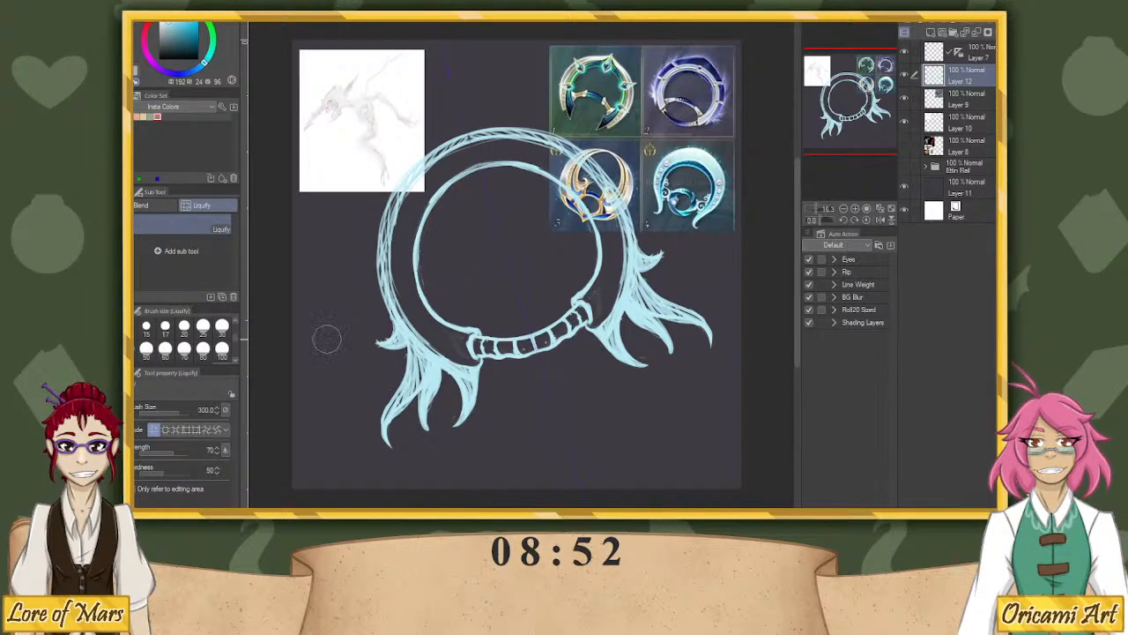
click(222, 349)
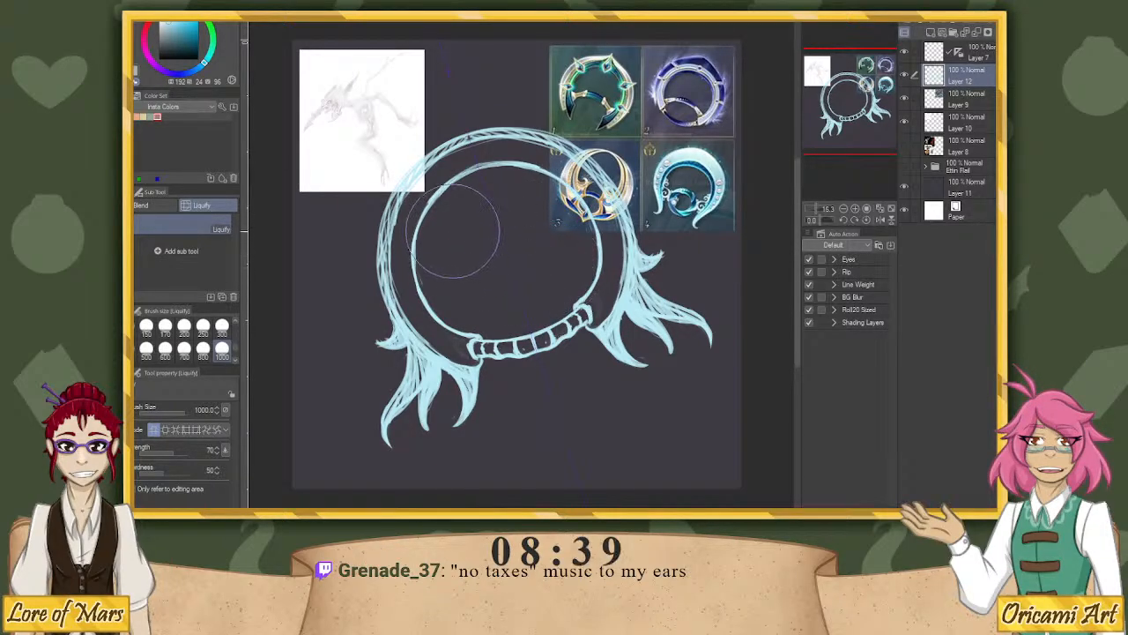
key(p)
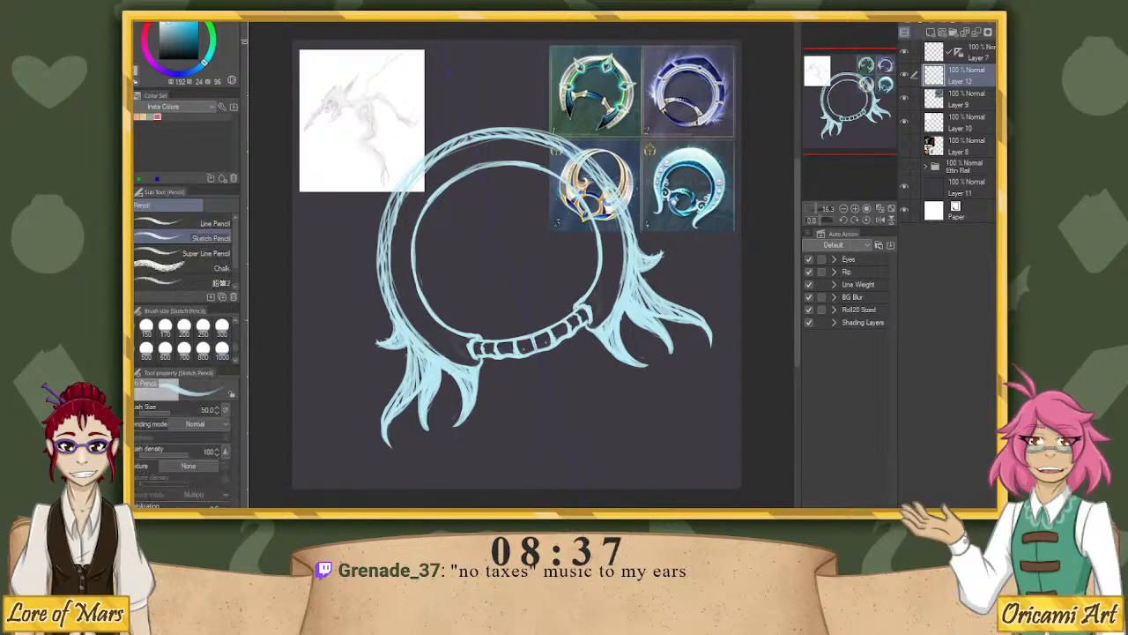
Scale the chakram sketch up to 104% and draw a mirrored wavy contour along the inside of its outer band.
drag(818, 208, 815, 209)
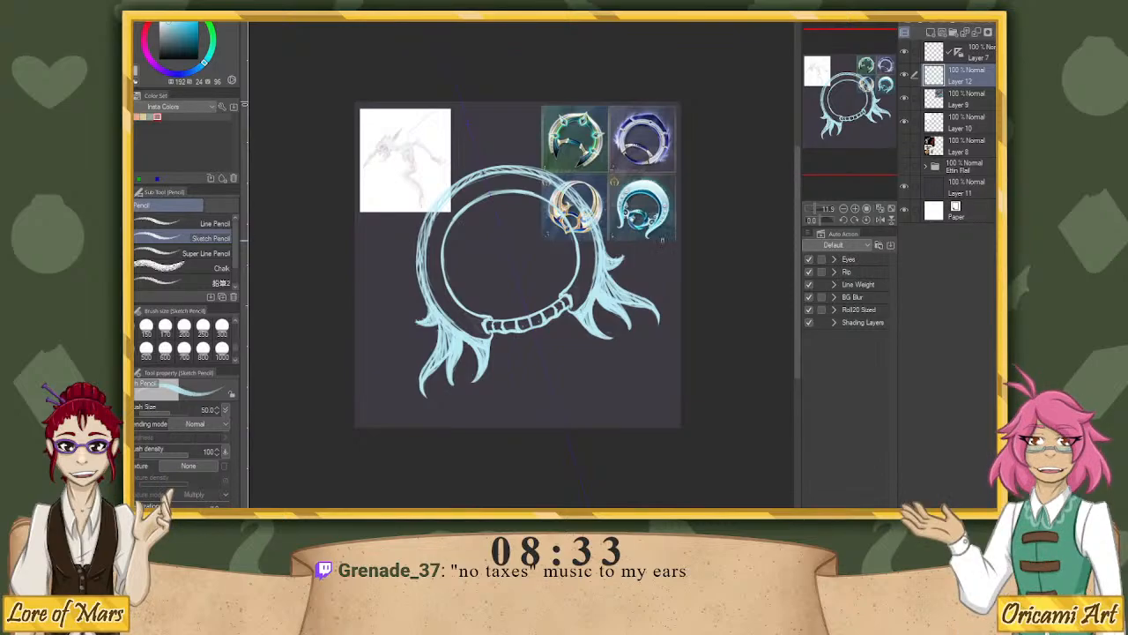
key(ctrl+t)
mouse_move(659, 398)
mouse_down()
mouse_move(666, 405)
mouse_move(658, 364)
mouse_move(648, 377)
mouse_up()
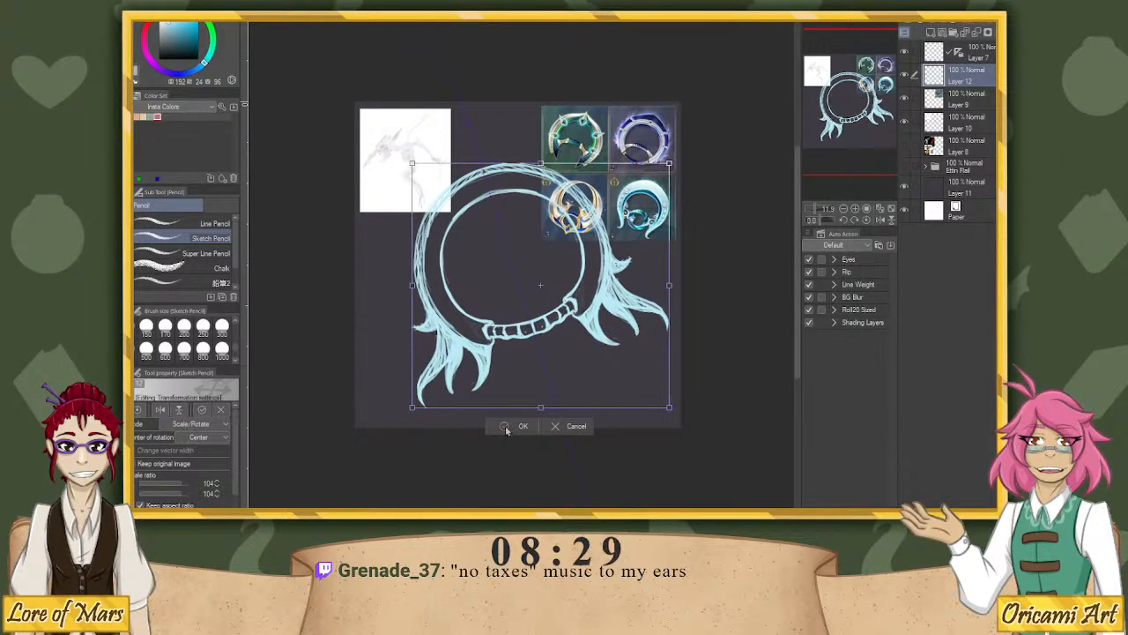
key(Return)
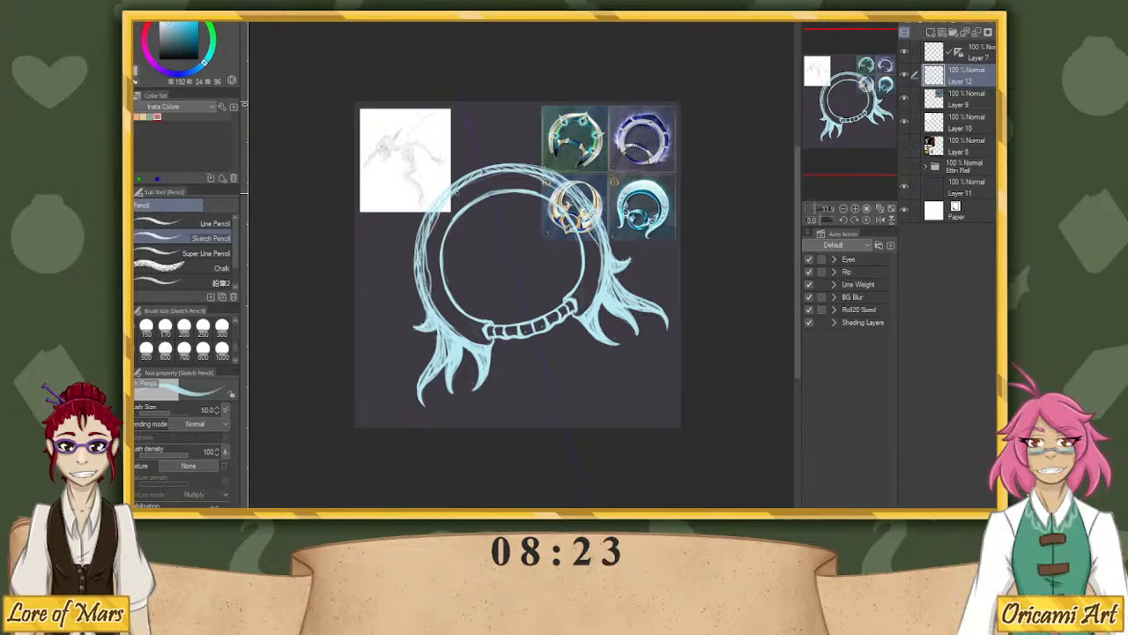
mouse_move(438, 318)
mouse_down()
mouse_move(428, 271)
mouse_move(439, 221)
mouse_move(488, 176)
mouse_up()
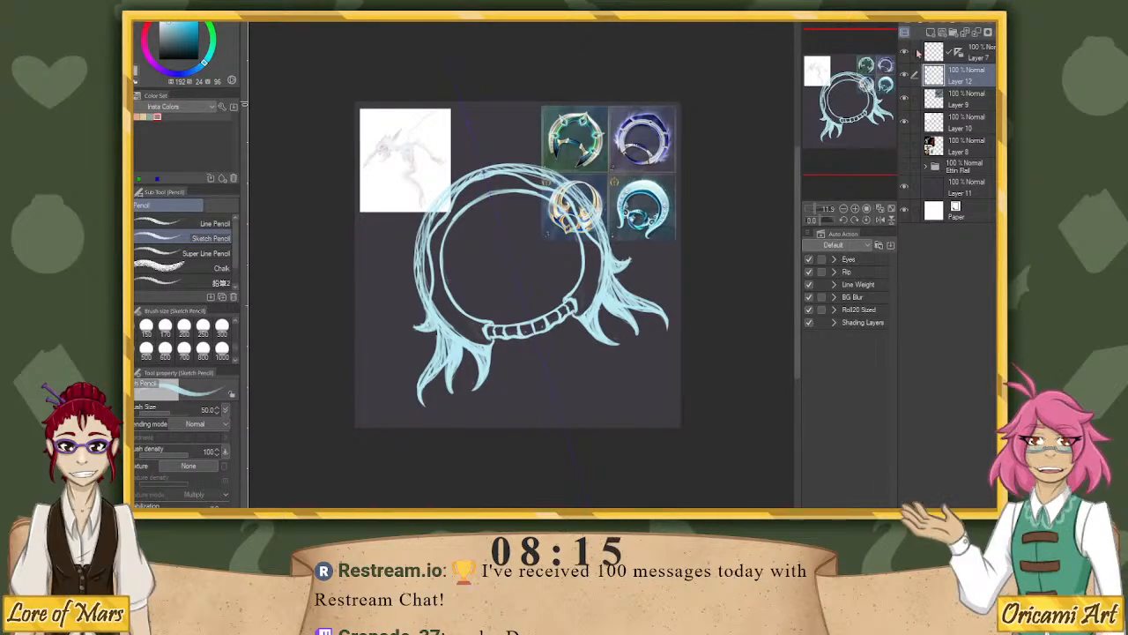
Lower the chakram sketch layer's opacity to 12%, add a new layer above it, and choose the Super Line Pencil in black.
drag(987, 24, 930, 24)
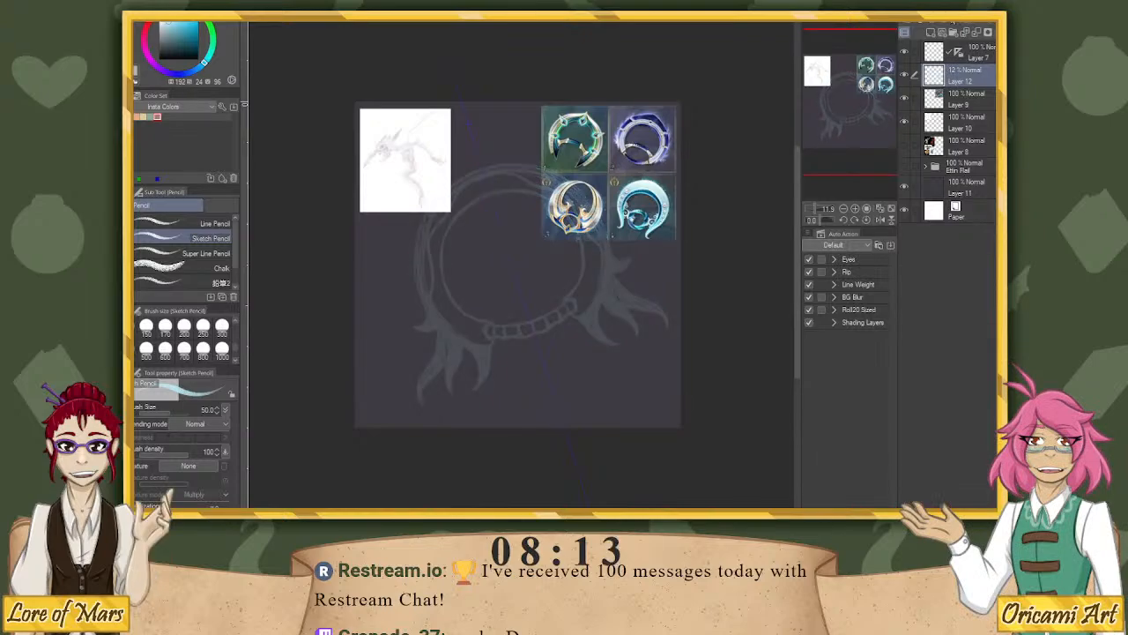
click(931, 32)
click(158, 60)
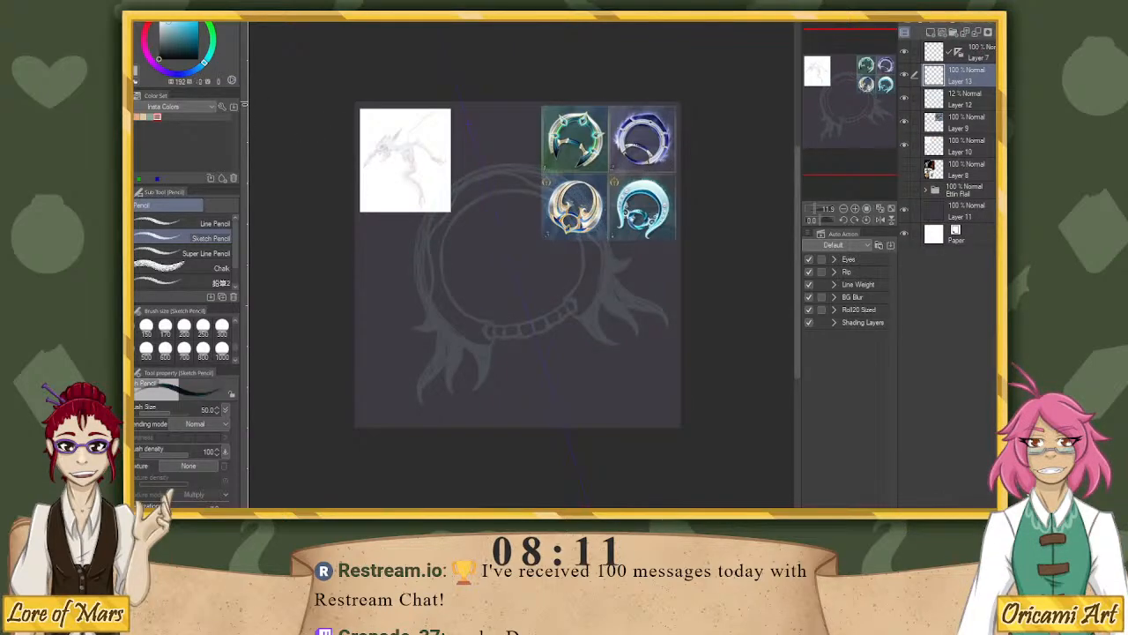
click(223, 254)
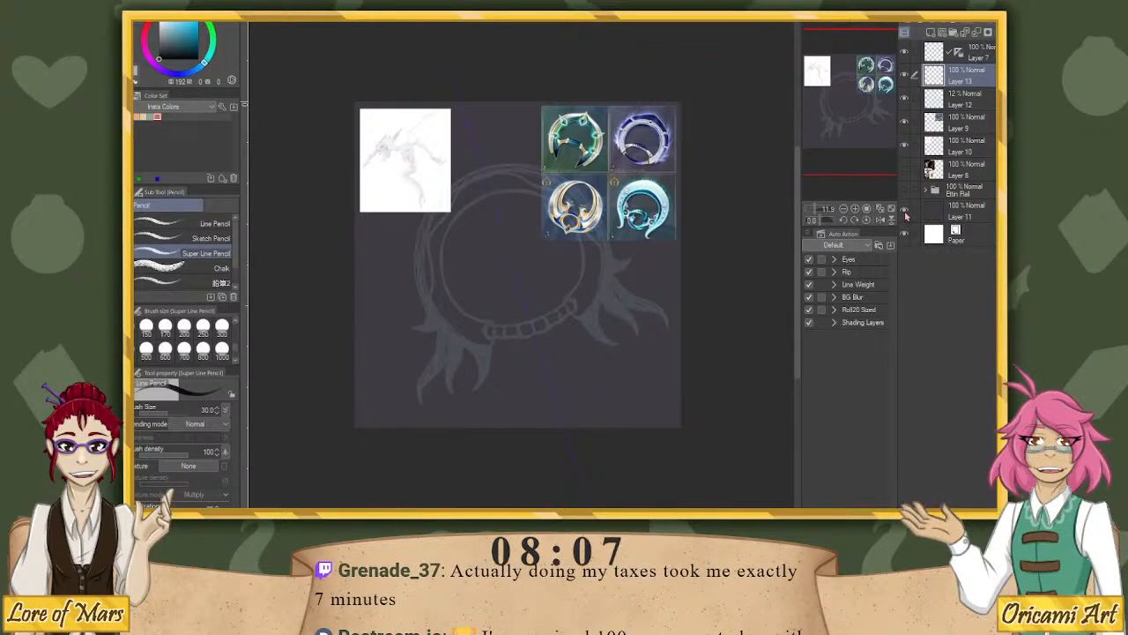
Hide the mephit and chakram references, keeping the faded sketch and dark backdrop visible, and set the line pencil's size to 60.
click(907, 216)
click(907, 216)
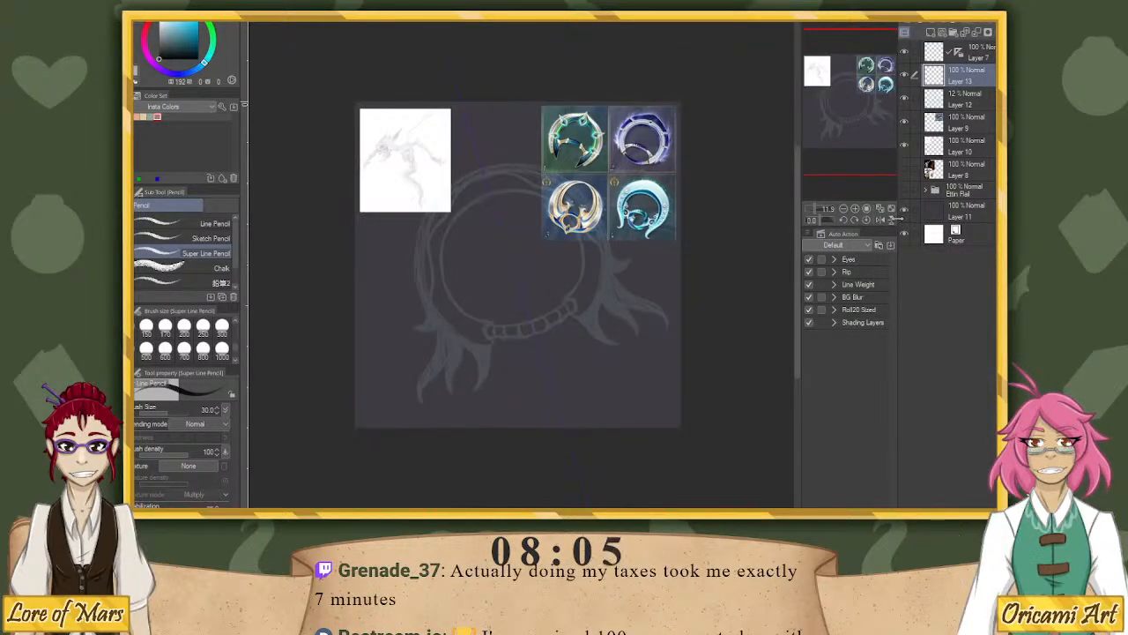
drag(813, 210, 817, 210)
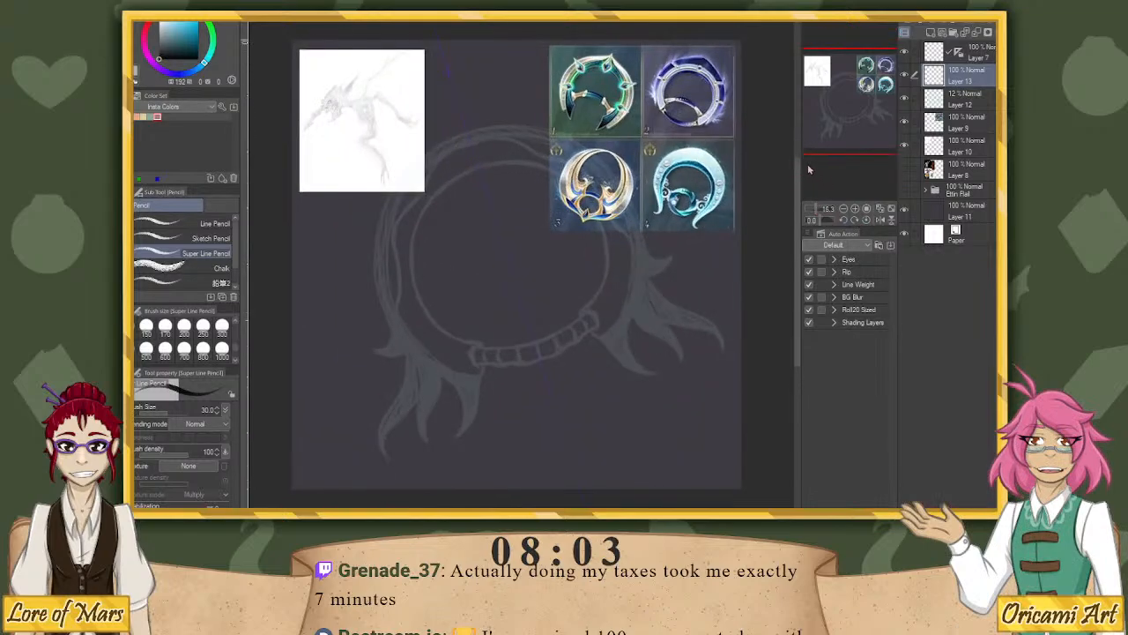
click(905, 167)
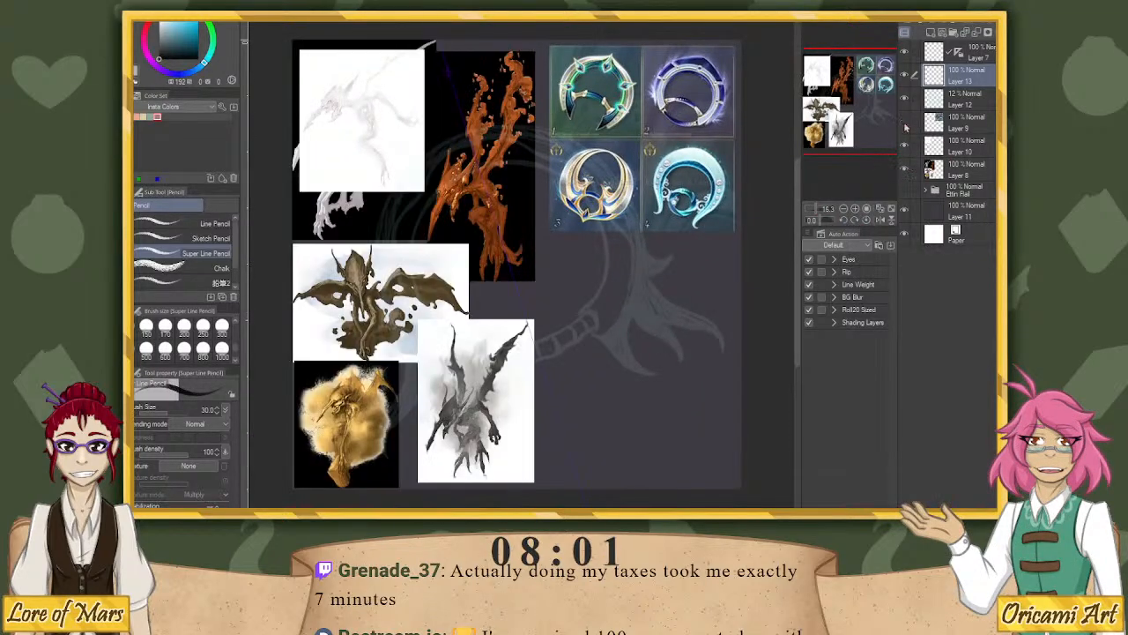
click(904, 127)
click(905, 164)
click(908, 144)
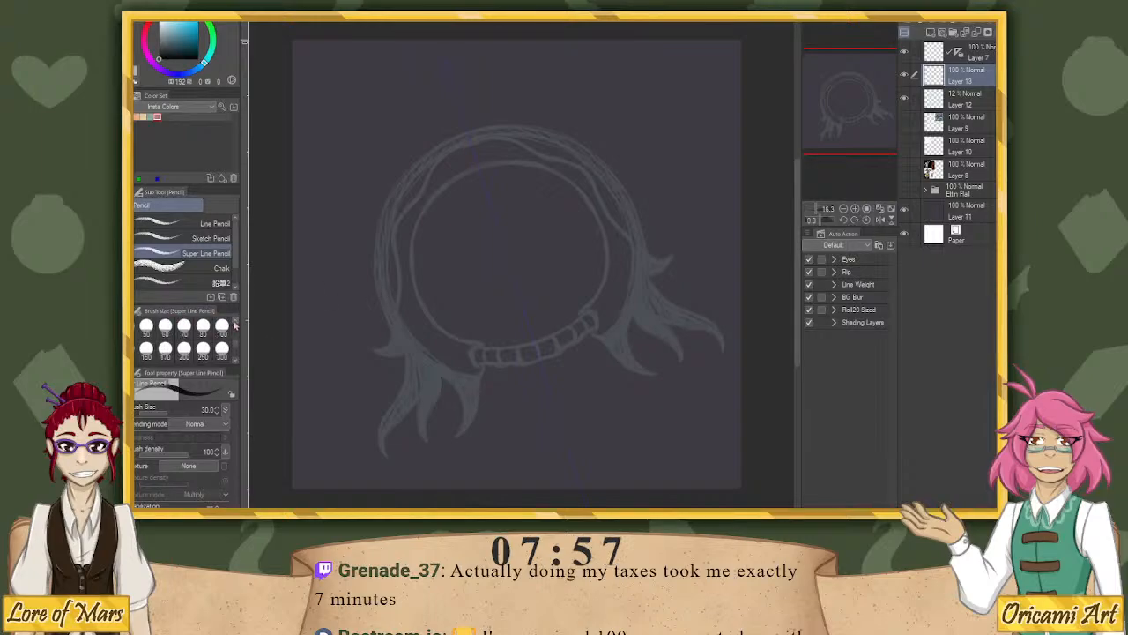
click(166, 351)
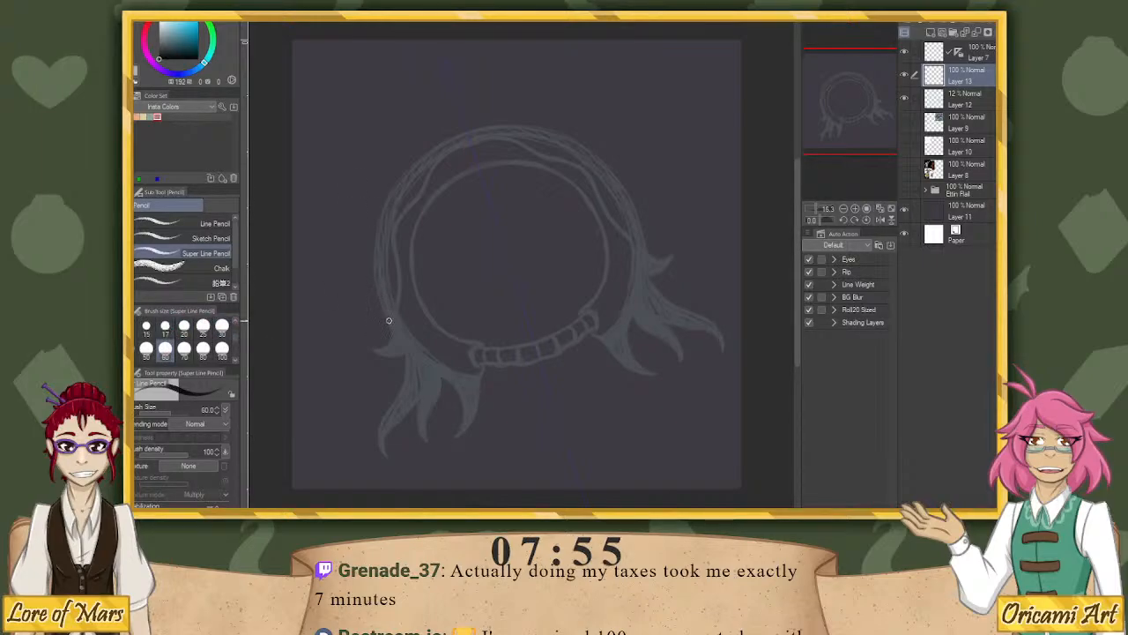
drag(390, 321, 378, 225)
key(ctrl+z)
mouse_move(425, 155)
mouse_down()
mouse_move(375, 238)
mouse_move(388, 321)
mouse_move(377, 288)
mouse_move(387, 206)
mouse_move(423, 160)
mouse_up()
key(ctrl+z)
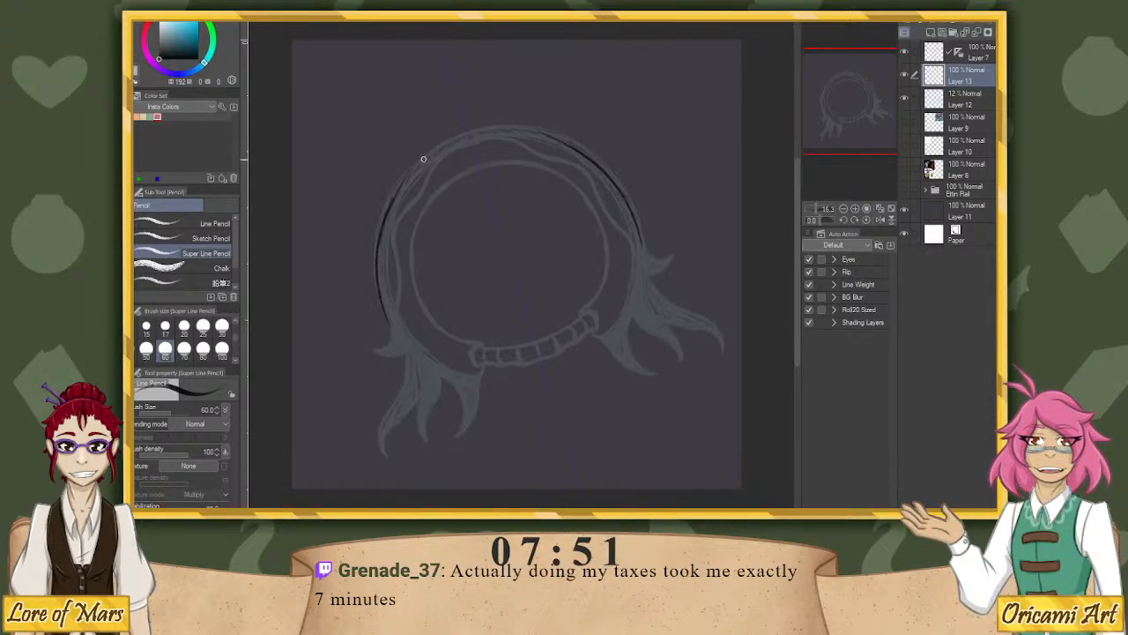
key(ctrl+z)
Ink the ring's outer arc with a mirrored stroke and extend it into the small hook at each end.
mouse_move(389, 326)
mouse_down()
mouse_move(376, 290)
mouse_move(383, 201)
mouse_move(440, 139)
mouse_move(500, 123)
mouse_up()
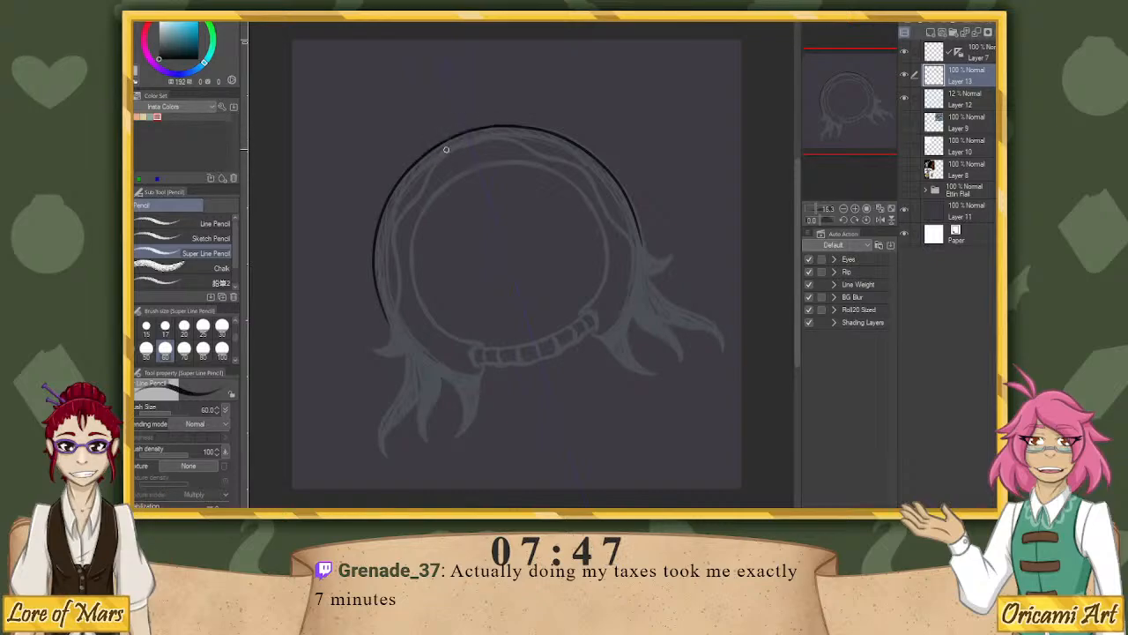
mouse_move(389, 323)
mouse_down()
mouse_move(370, 347)
mouse_move(403, 342)
mouse_up()
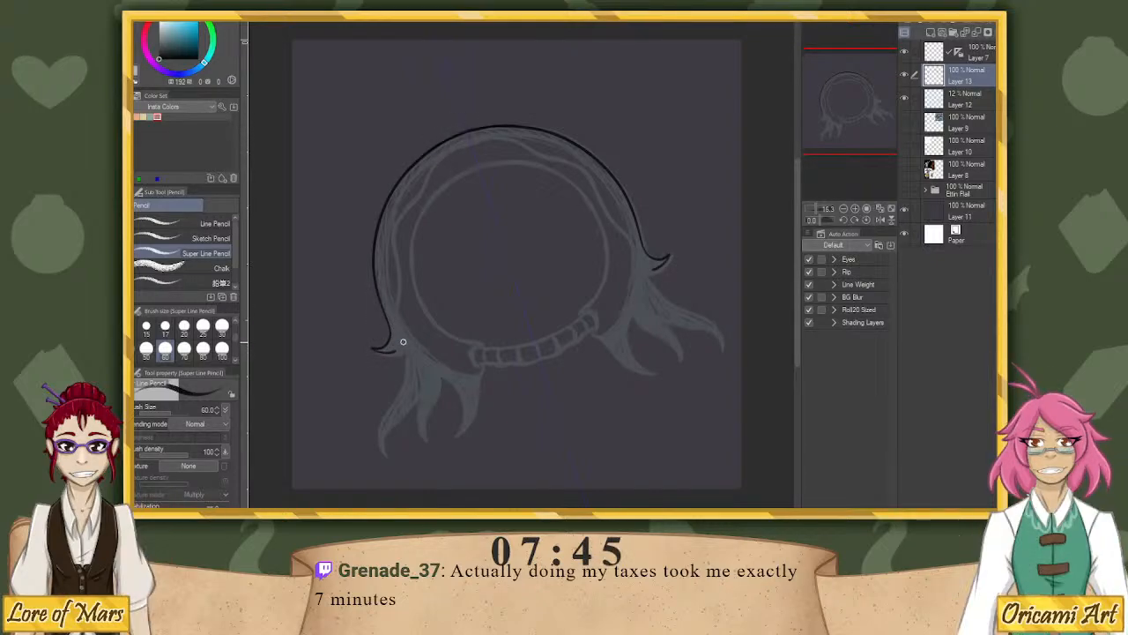
key(ctrl+z)
key(ctrl+z)
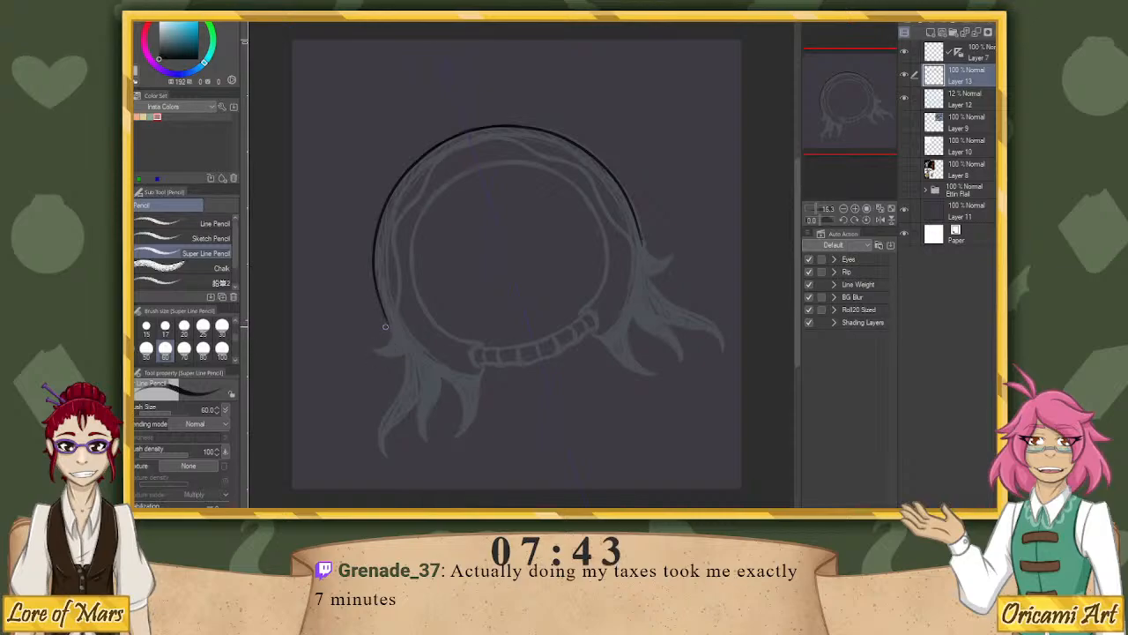
key(ctrl+y)
key(ctrl+z)
key(ctrl+y)
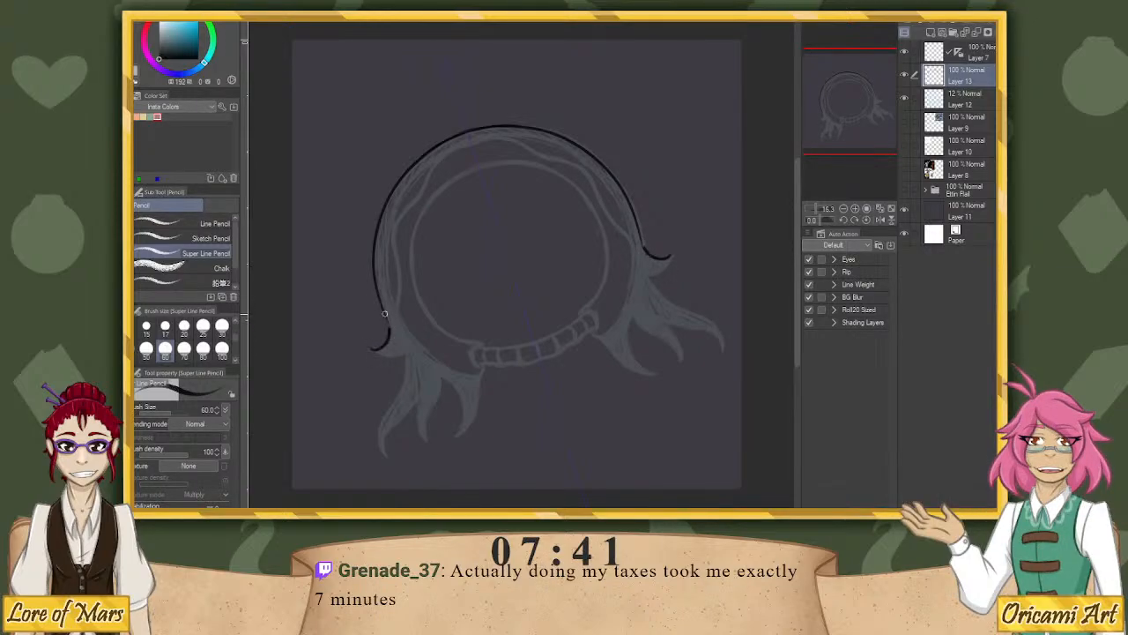
Ink the outlines of the mirrored claw spikes and the ring's inner circle, stopping at the grip.
mouse_move(375, 346)
mouse_down()
mouse_move(392, 355)
mouse_move(398, 393)
mouse_move(386, 459)
mouse_up()
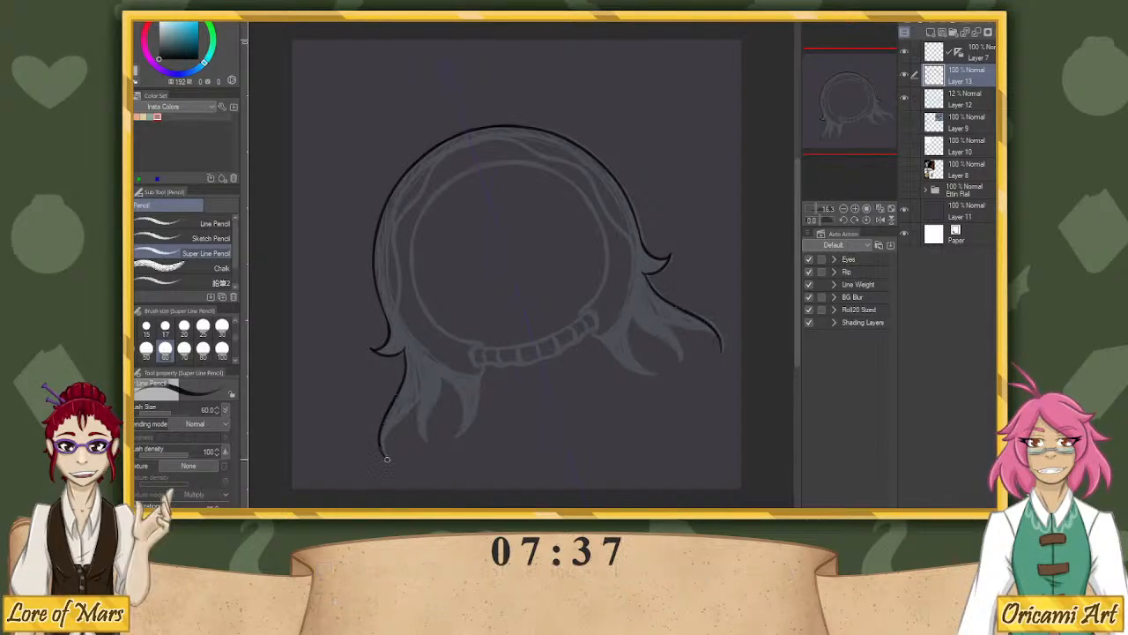
mouse_move(408, 410)
mouse_down()
mouse_move(419, 394)
mouse_move(430, 442)
mouse_up()
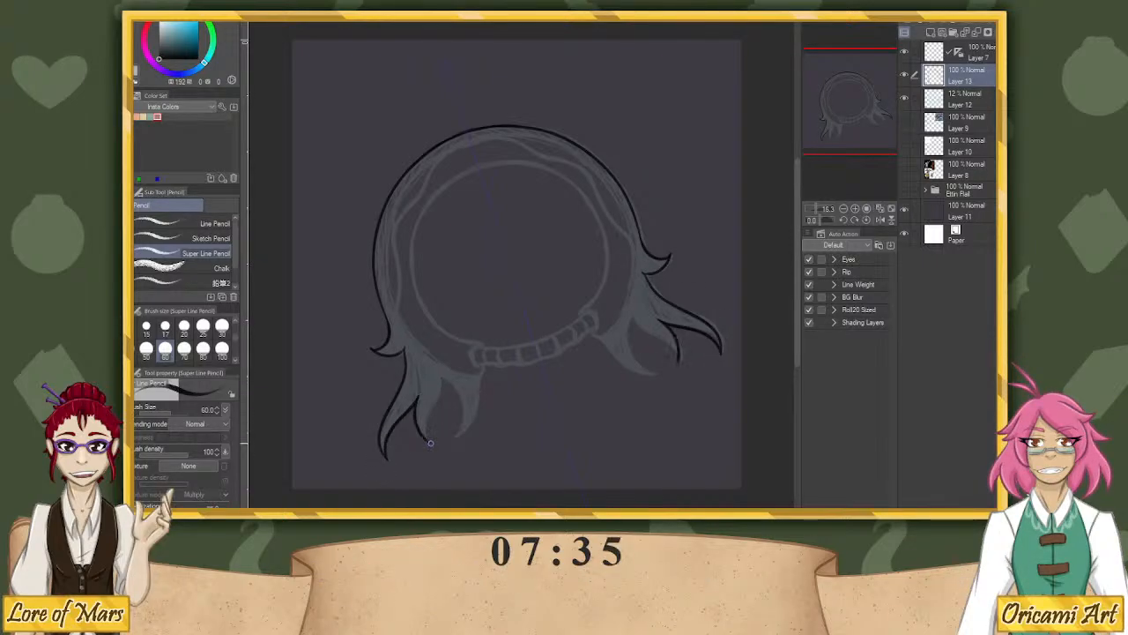
mouse_move(442, 392)
mouse_down()
mouse_move(463, 408)
mouse_move(455, 434)
mouse_move(445, 400)
mouse_move(461, 426)
mouse_move(452, 437)
mouse_move(477, 400)
mouse_move(479, 372)
mouse_move(414, 285)
mouse_move(413, 239)
mouse_move(431, 199)
mouse_move(495, 161)
mouse_up()
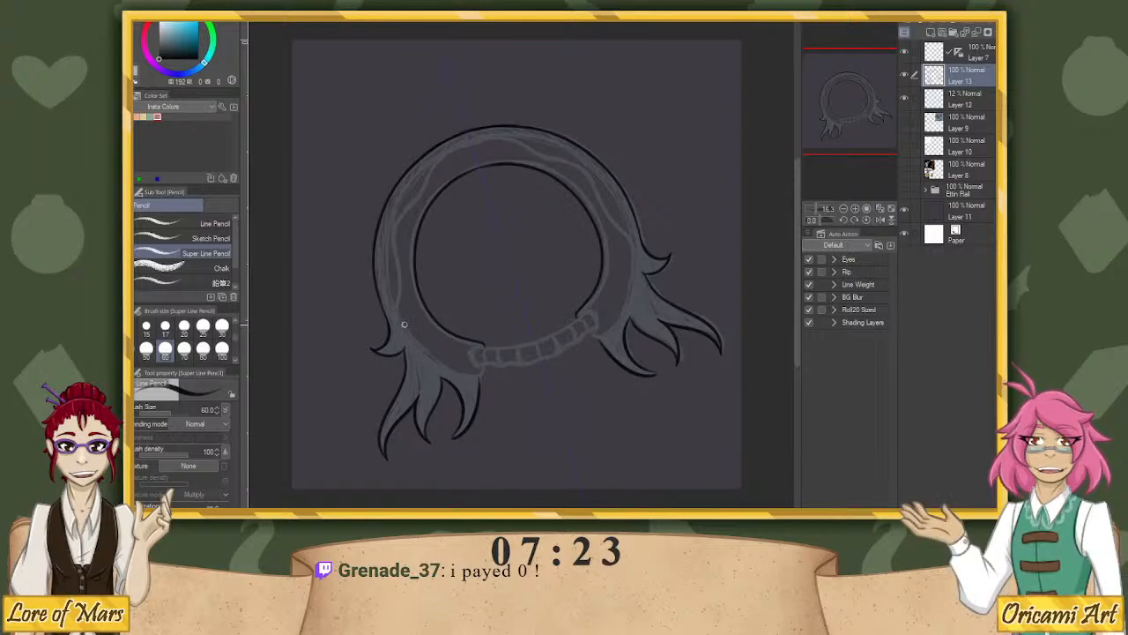
Ink the mirrored wavy contour inside the outer band, rotating the canvas to follow the curve.
mouse_move(398, 288)
mouse_down()
mouse_move(394, 231)
mouse_move(442, 151)
mouse_move(479, 135)
mouse_up()
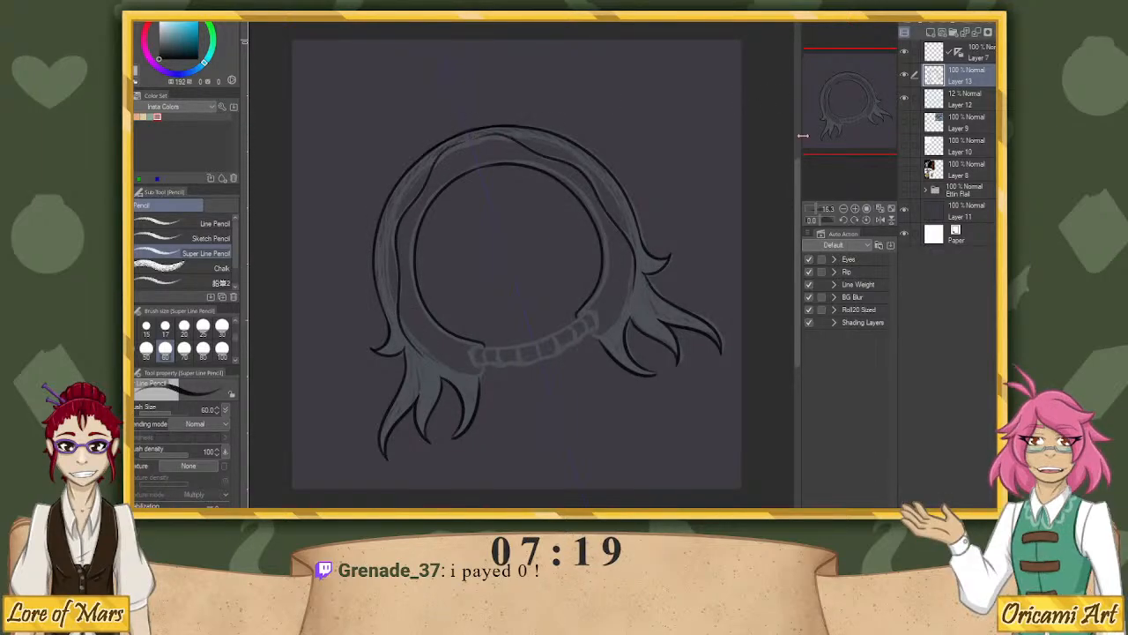
drag(823, 220, 814, 208)
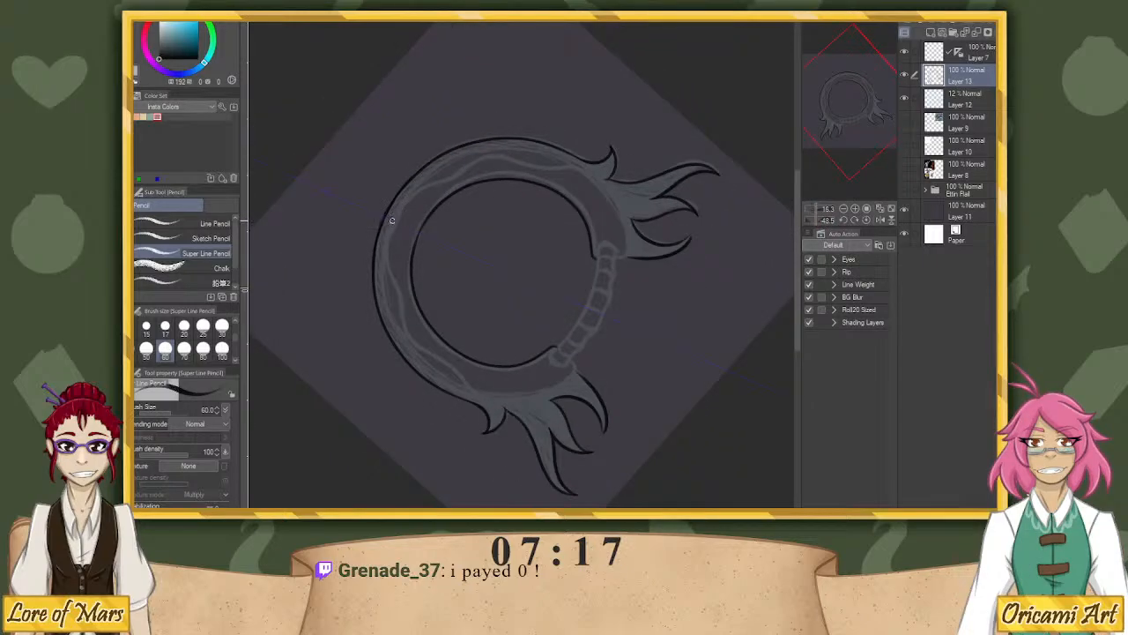
drag(386, 263, 392, 275)
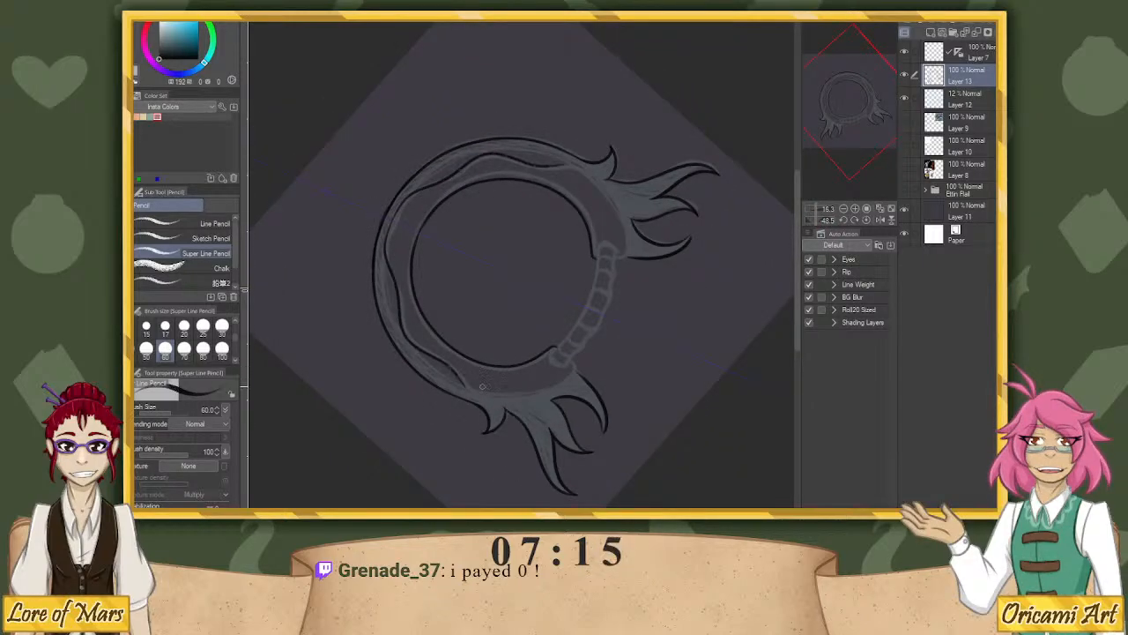
Ink the ring's lower band edges and end caps, and outline the grip with its dividing segments.
click(818, 221)
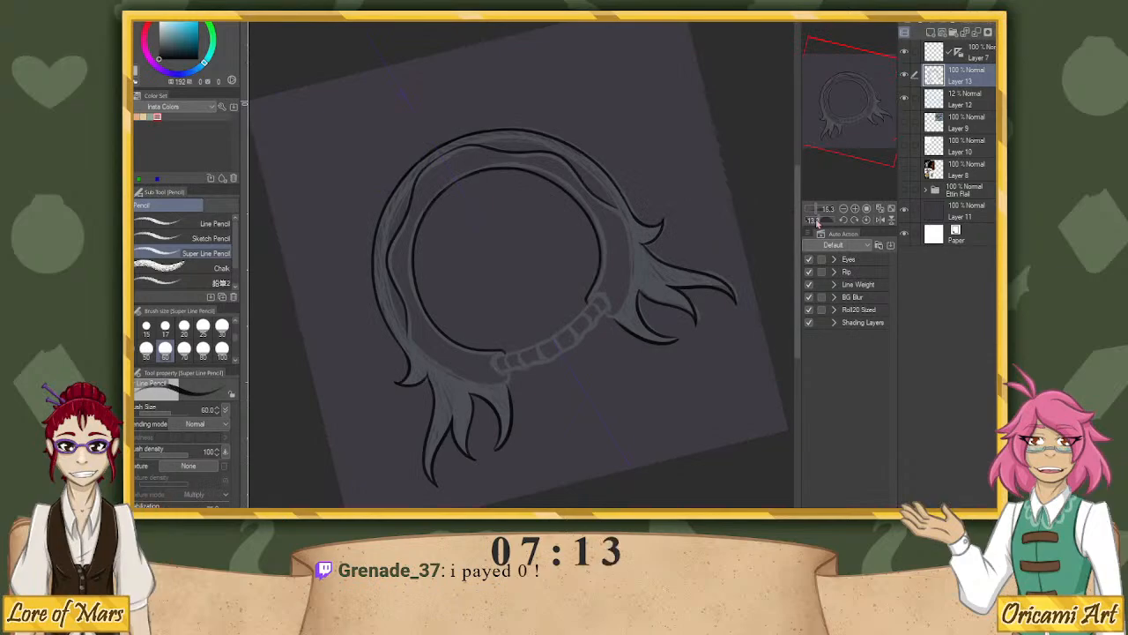
mouse_move(407, 319)
mouse_down()
mouse_move(413, 345)
mouse_move(497, 388)
mouse_up()
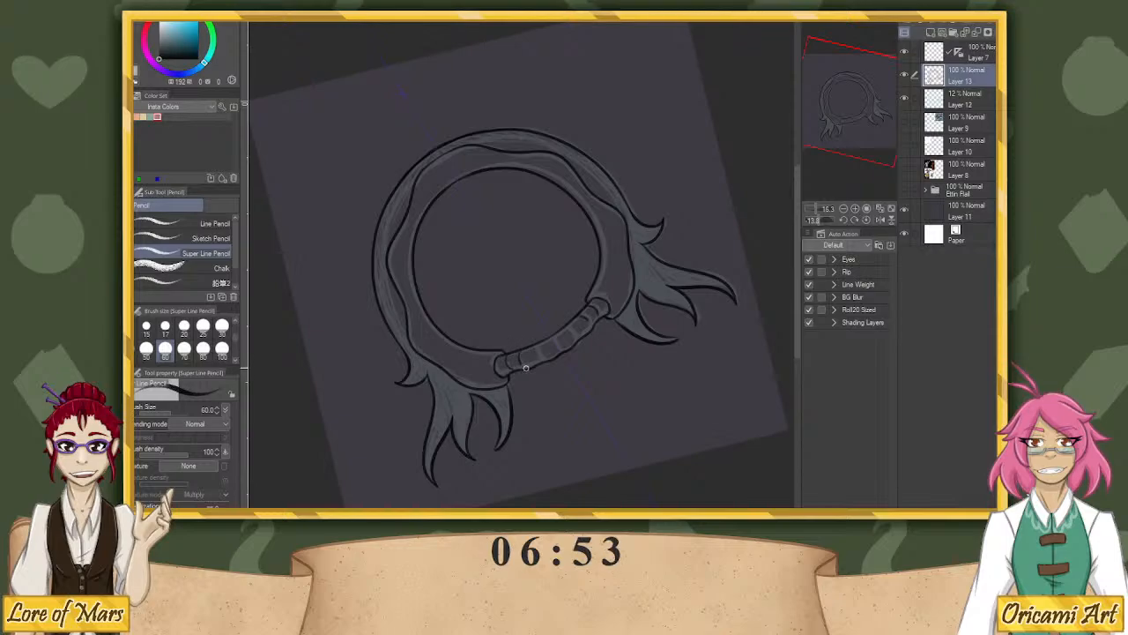
mouse_move(541, 345)
mouse_down()
mouse_move(547, 361)
mouse_move(563, 350)
mouse_up()
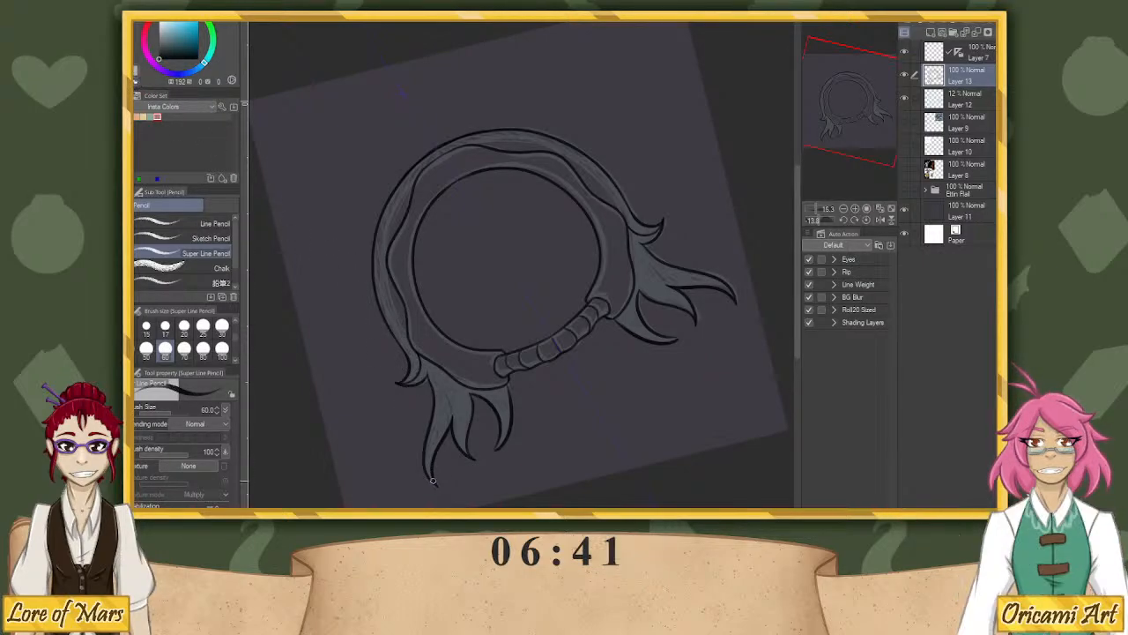
Add inner contour lines to the mirrored claw spikes and clear the curved line separating them from the ring.
drag(427, 468, 442, 407)
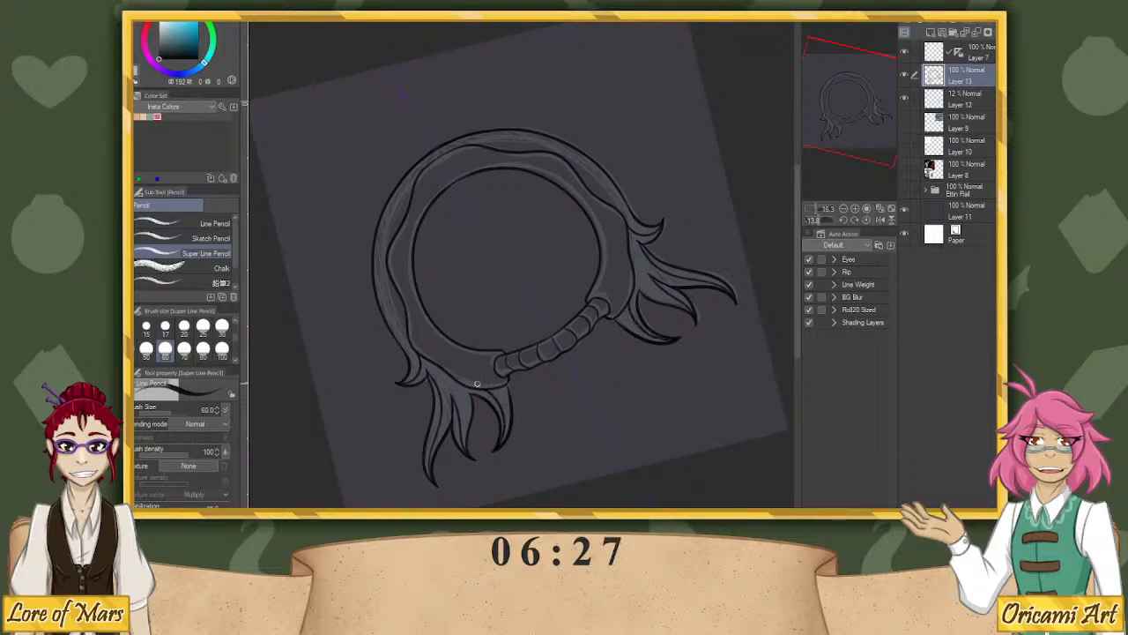
drag(498, 441, 494, 450)
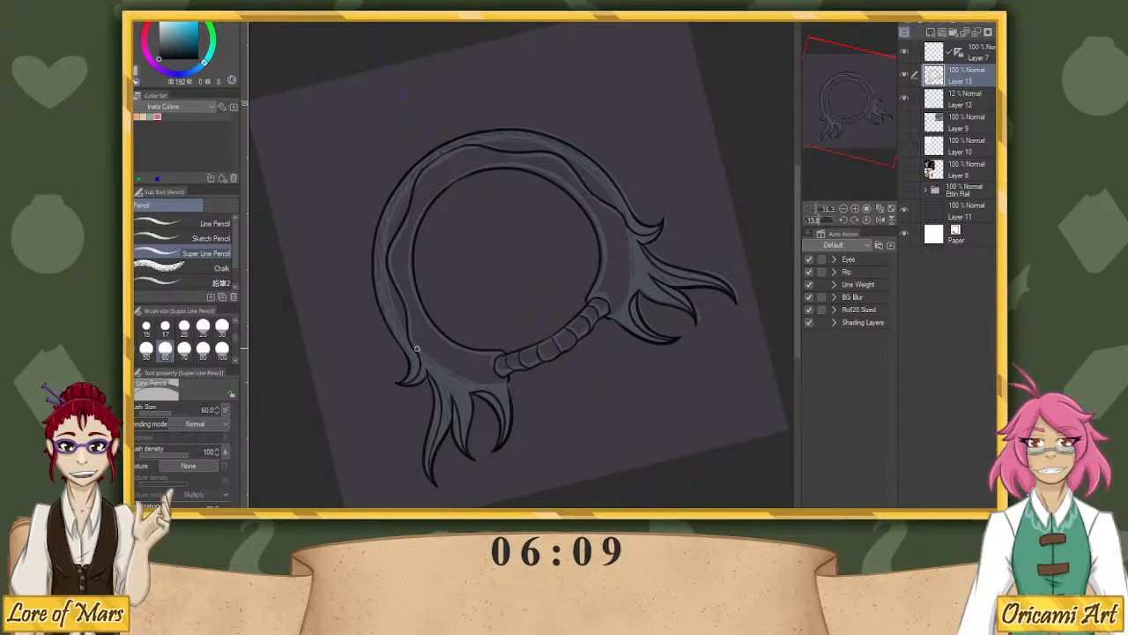
Ink a mirrored pair of spiral curls growing inward from the ring's inner edge.
mouse_move(849, 124)
mouse_down()
mouse_move(874, 114)
mouse_move(845, 127)
mouse_up()
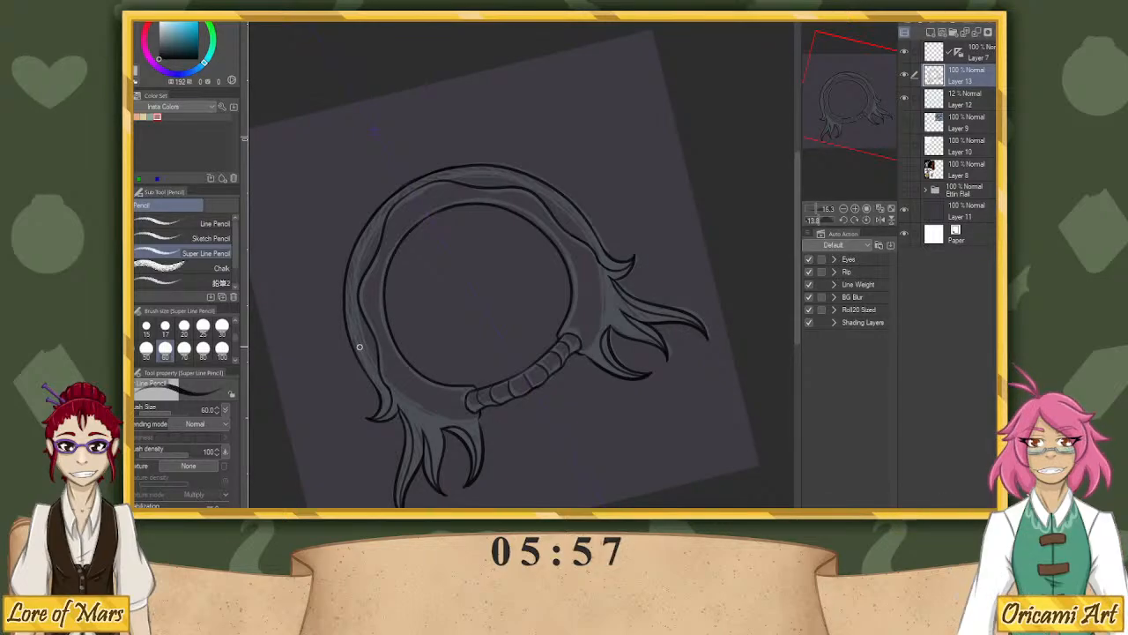
mouse_move(418, 339)
mouse_down()
mouse_move(435, 310)
mouse_move(427, 275)
mouse_move(409, 299)
mouse_up()
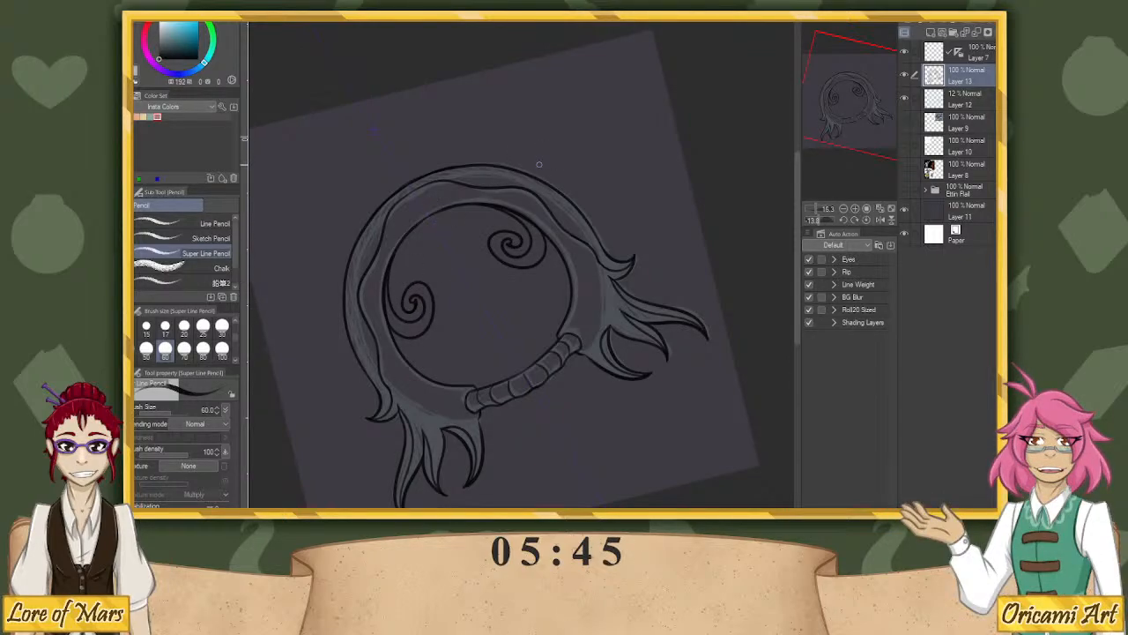
drag(447, 270, 444, 297)
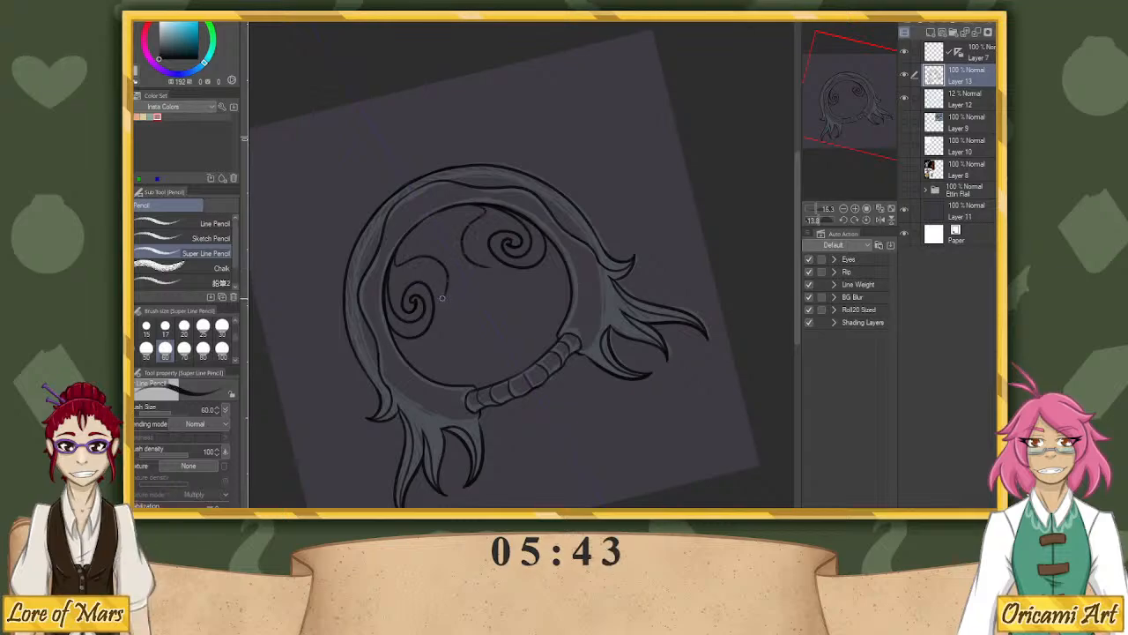
key(ctrl+z)
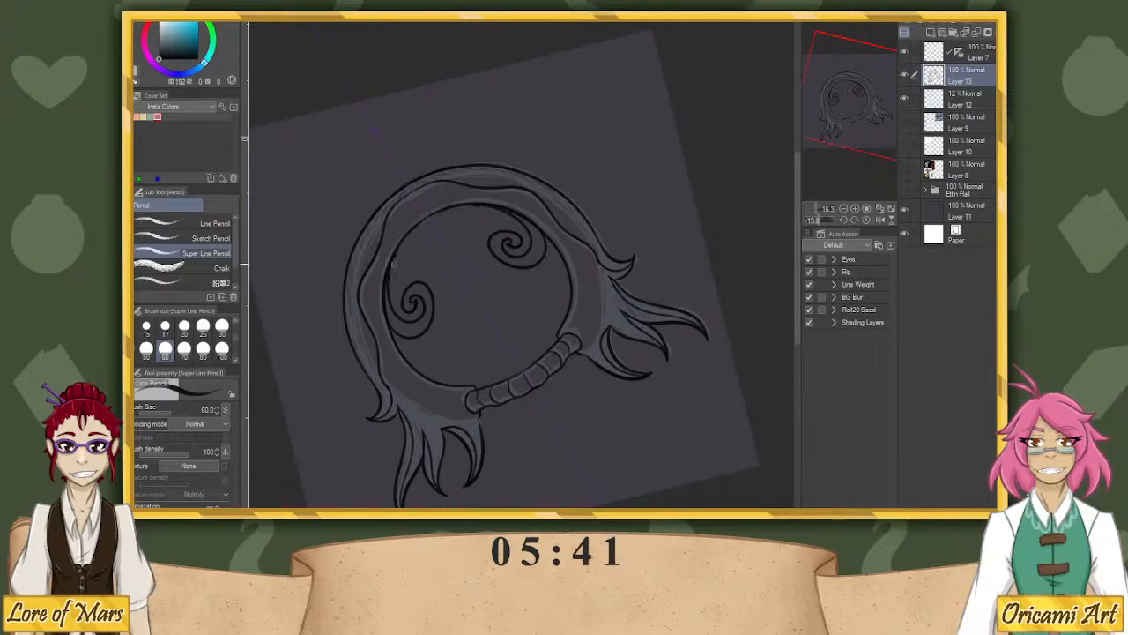
mouse_move(397, 267)
mouse_down()
mouse_move(448, 273)
mouse_move(451, 307)
mouse_up()
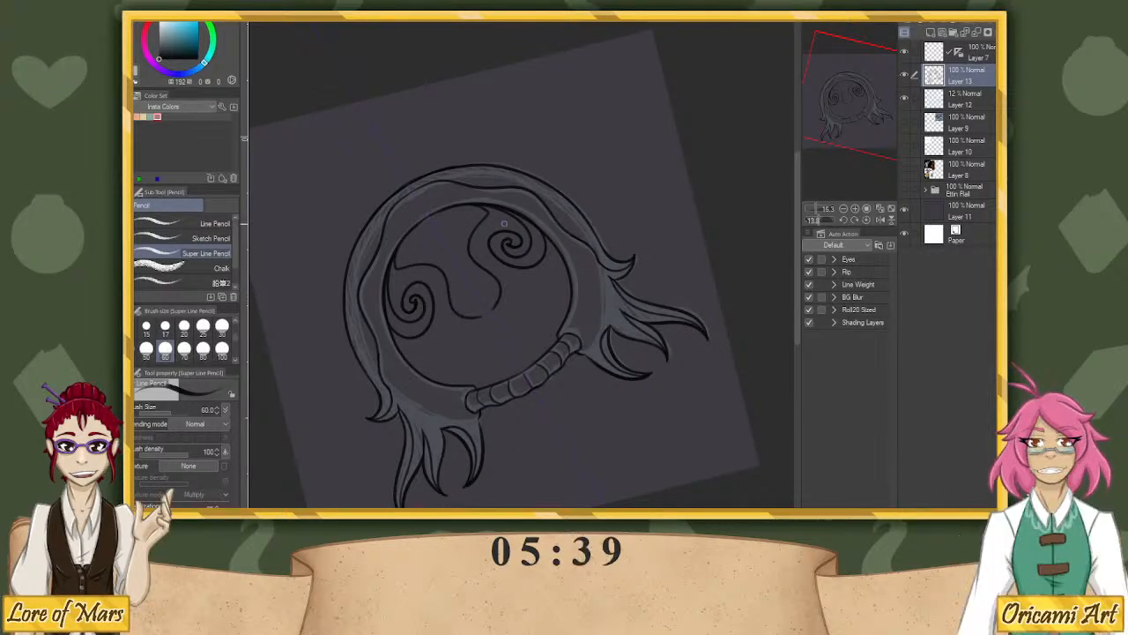
key(ctrl+z)
Ink a second mirrored pair of spiral curls between the first pair, starting from rounded outlines at the ring's upper inner edge.
mouse_move(401, 242)
mouse_down()
mouse_move(418, 280)
mouse_move(443, 258)
mouse_move(423, 225)
mouse_move(409, 232)
mouse_move(417, 254)
mouse_move(420, 238)
mouse_move(397, 277)
mouse_move(434, 275)
mouse_move(431, 228)
mouse_up()
key(ctrl+z)
mouse_move(403, 249)
mouse_down()
mouse_move(407, 283)
mouse_move(439, 269)
mouse_move(444, 247)
mouse_move(428, 222)
mouse_move(408, 231)
mouse_move(402, 257)
mouse_move(417, 258)
mouse_move(405, 258)
mouse_move(408, 242)
mouse_move(427, 239)
mouse_move(404, 262)
mouse_up()
key(ctrl+z)
key(ctrl+z)
key(ctrl+z)
key(ctrl+z)
key(ctrl+z)
key(ctrl+z)
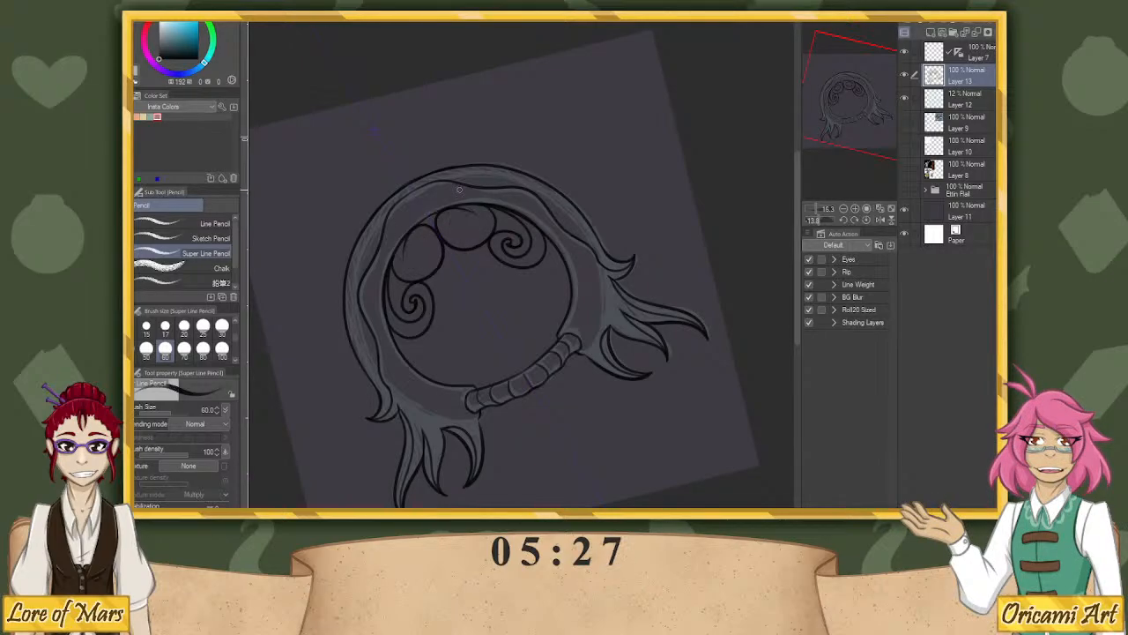
mouse_move(437, 282)
mouse_down()
mouse_move(448, 253)
mouse_move(432, 231)
mouse_move(413, 249)
mouse_move(433, 256)
mouse_move(419, 251)
mouse_up()
key(ctrl+z)
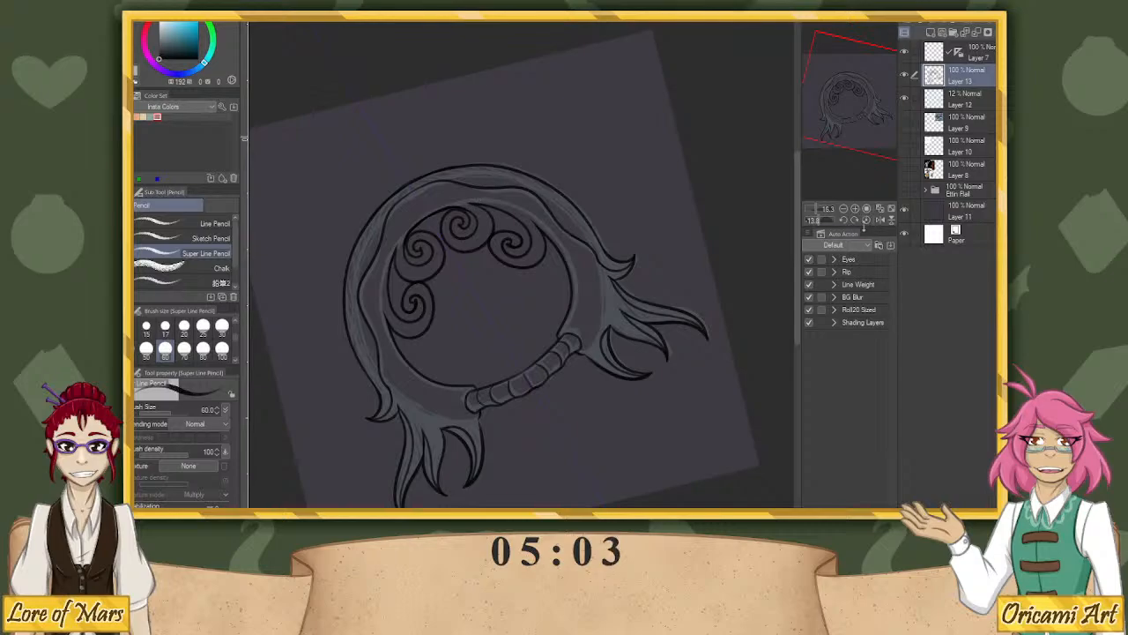
Straighten the canvas, hide the faded sketch, reduce the line art to 62% opacity and add a layer beneath it for a pale grey-blue.
click(867, 221)
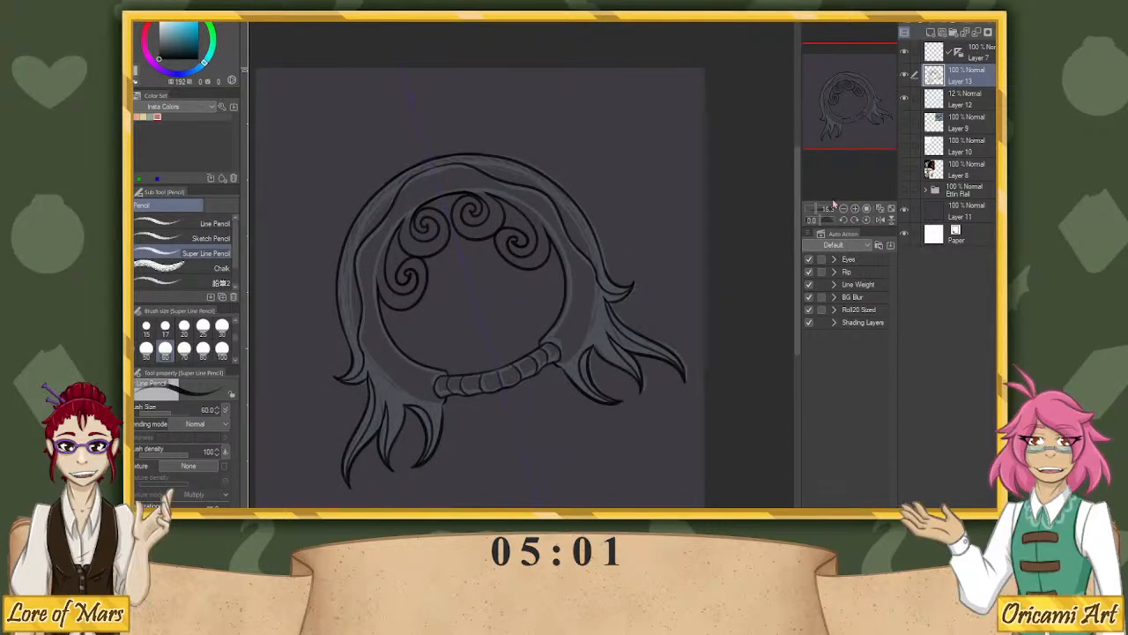
click(904, 99)
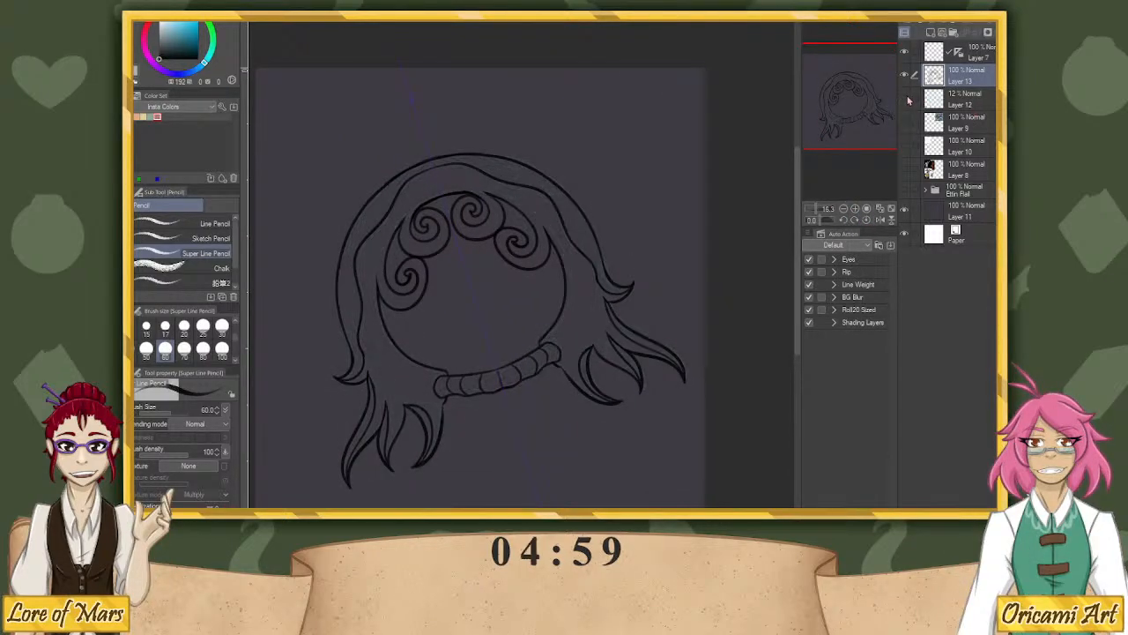
click(980, 95)
click(931, 33)
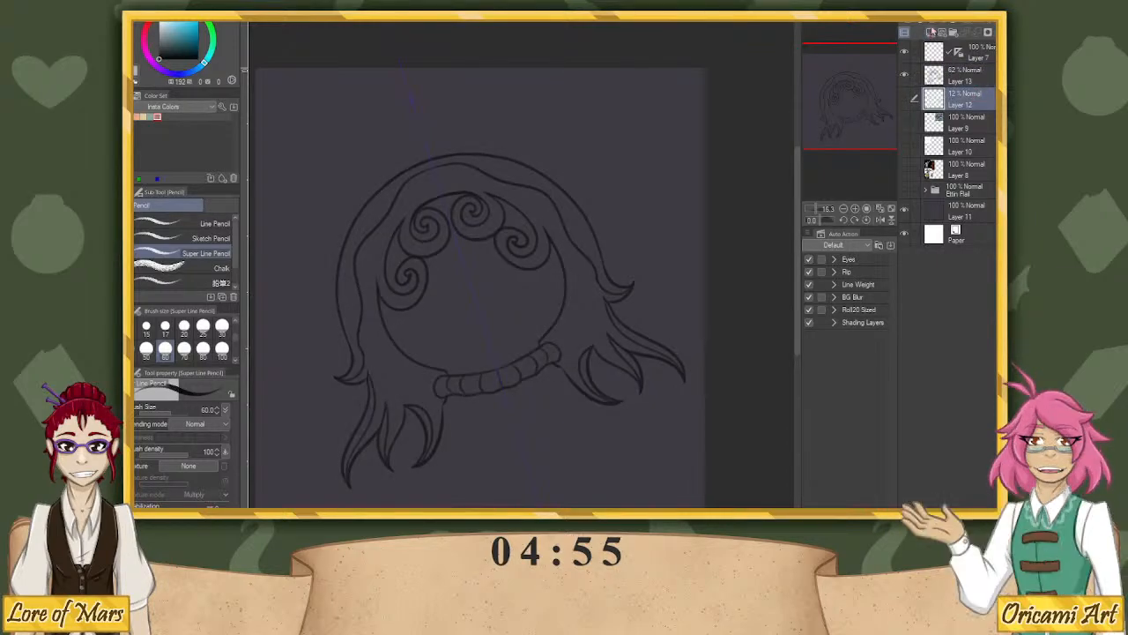
drag(162, 25, 175, 24)
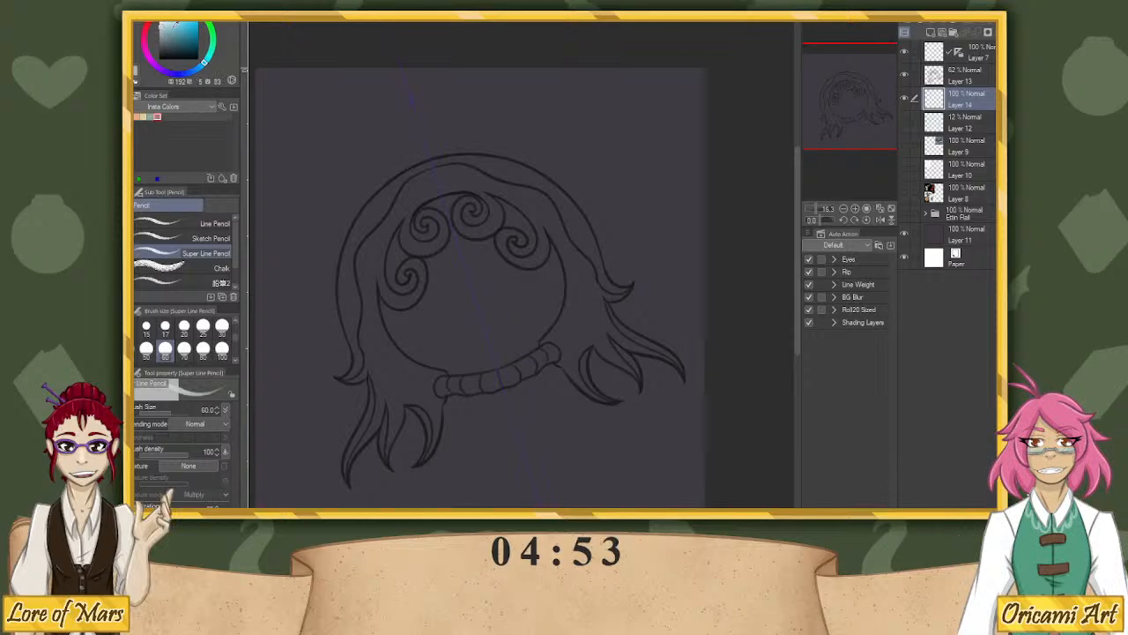
Auto-select the areas outside the chakram and in its openings at tolerance 7, invert the selection and fill the shape pale grey-blue.
key(w)
click(504, 290)
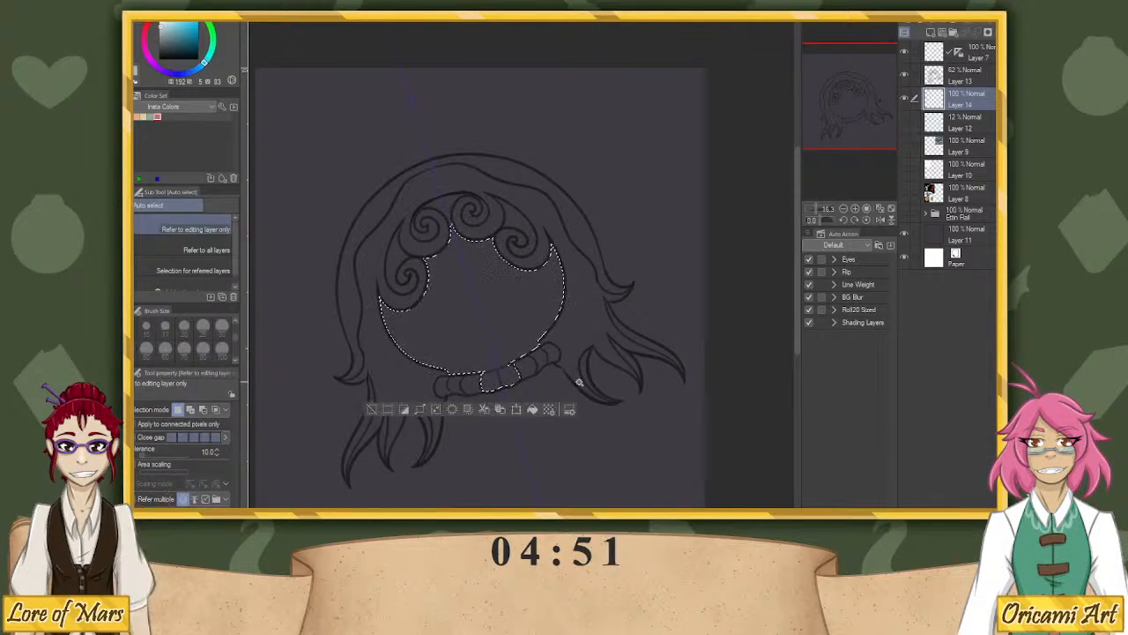
key(ctrl+d)
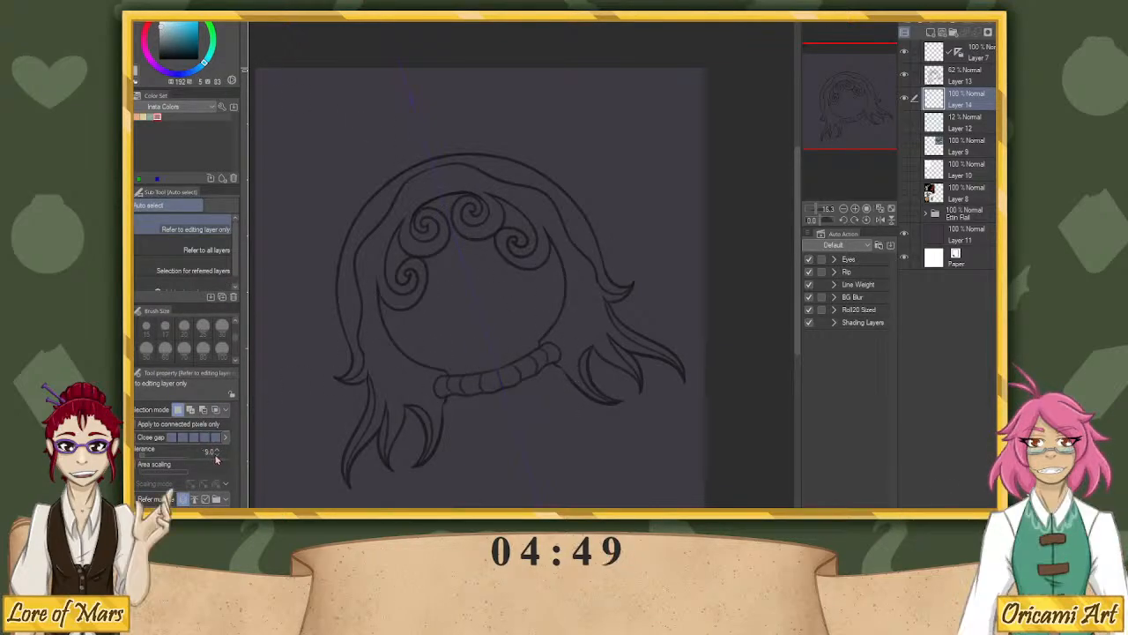
click(533, 305)
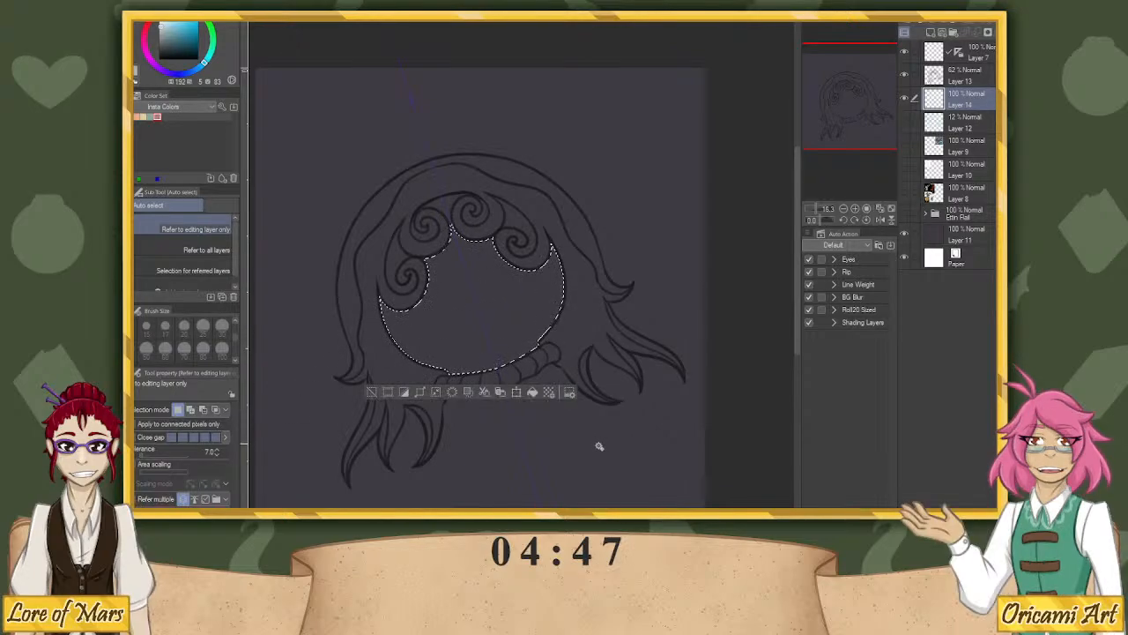
shift+click(602, 327)
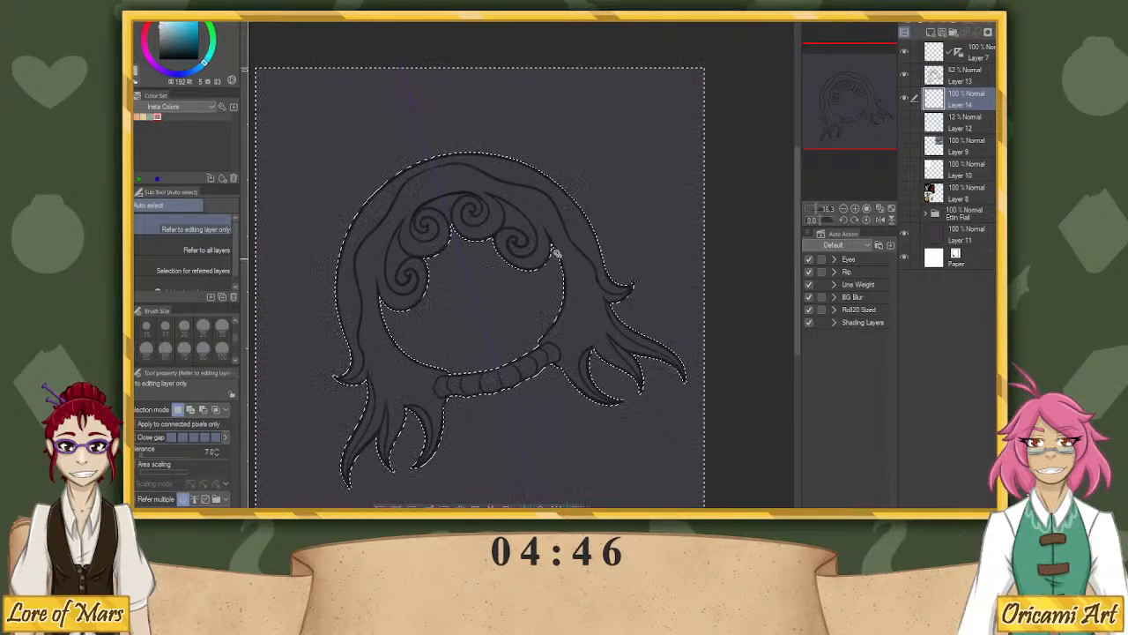
shift+click(516, 217)
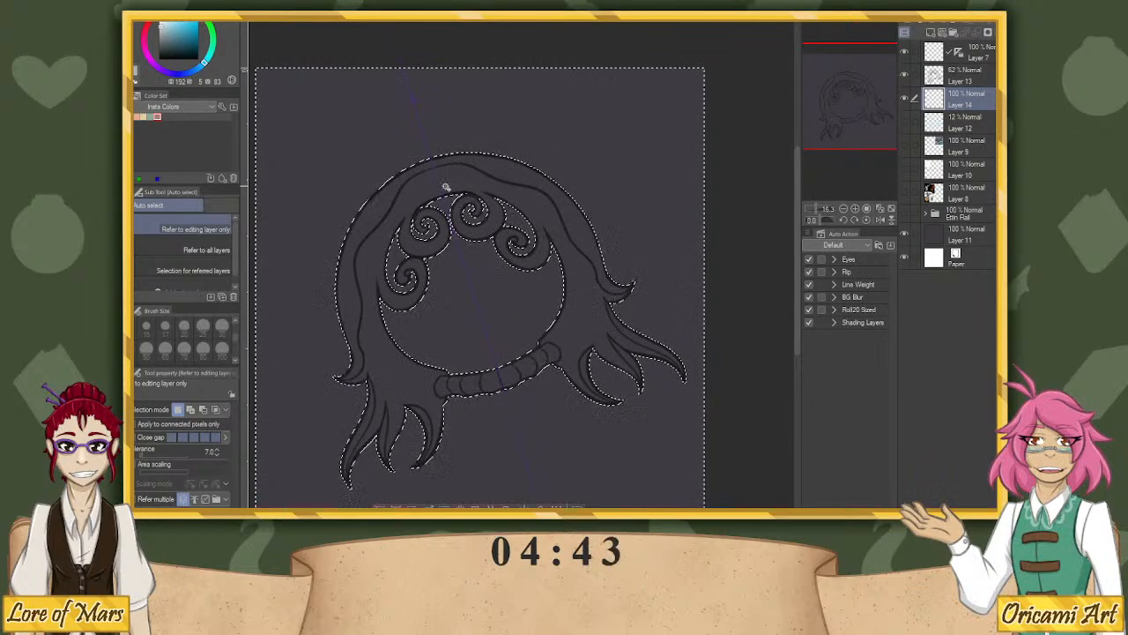
key(ctrl+shift+i)
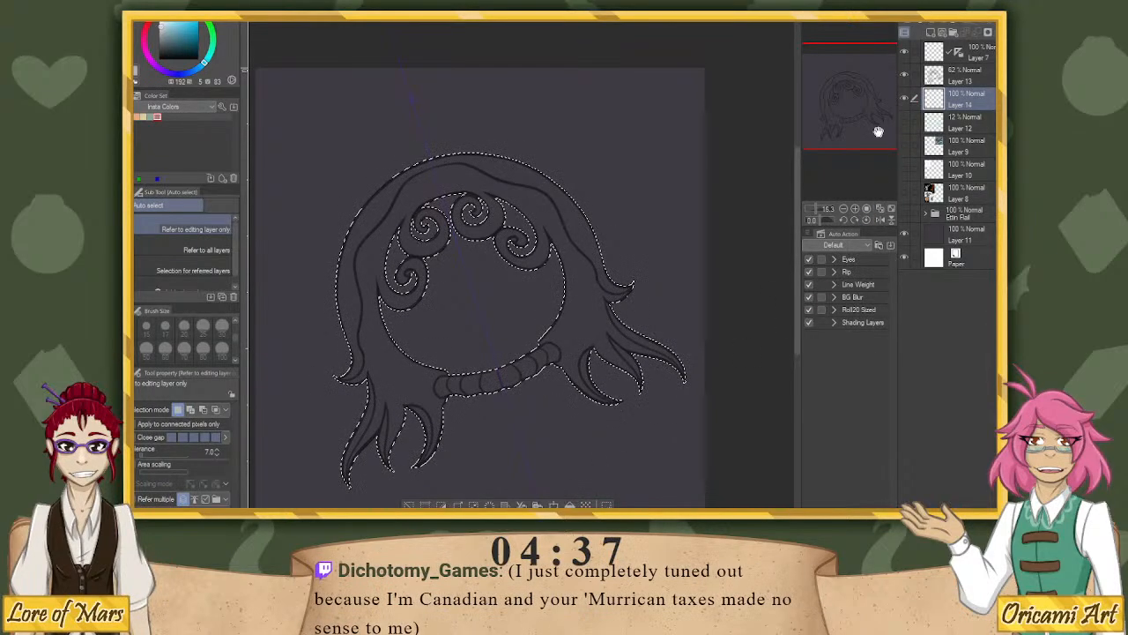
click(569, 505)
key(ctrl+d)
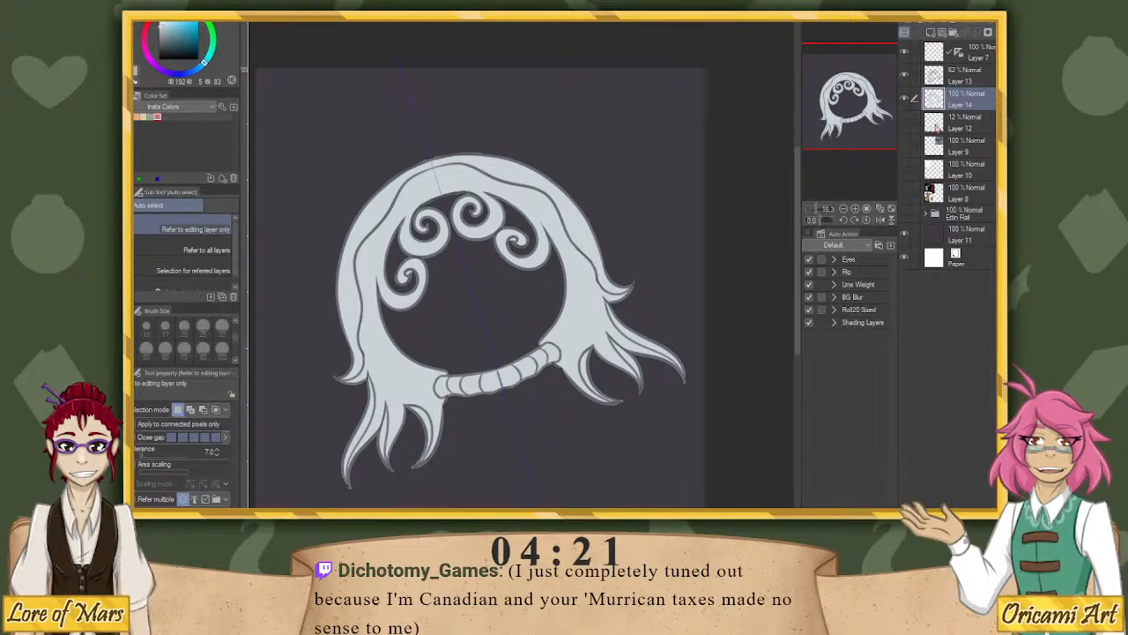
Lower the line art layer's opacity to 34% and add a new layer clipped to the base fill.
click(936, 75)
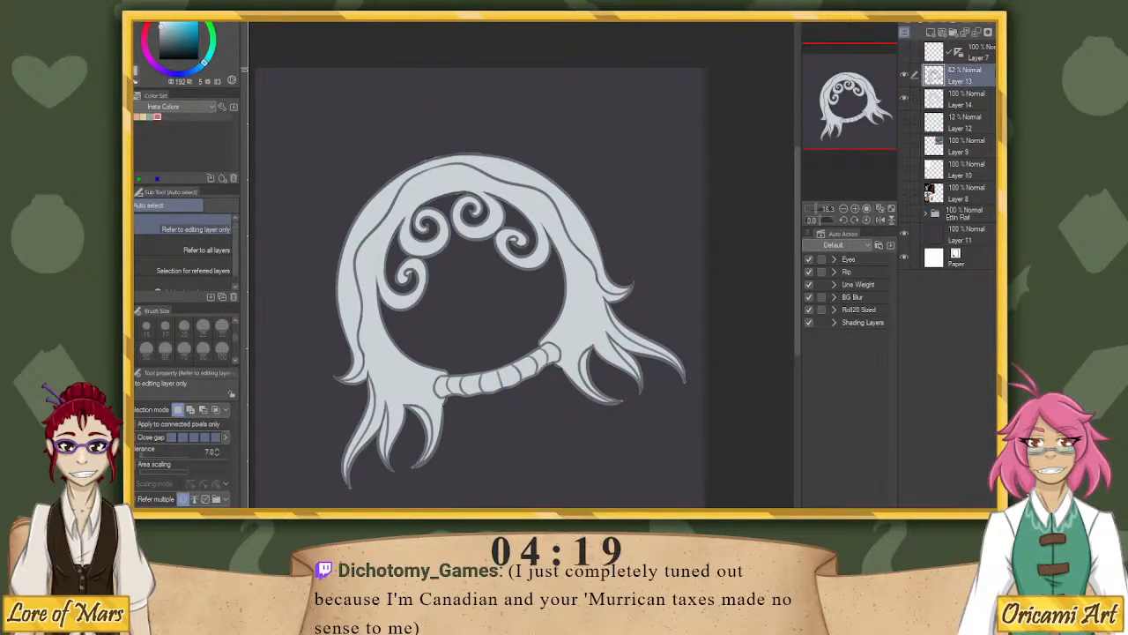
drag(966, 22, 952, 22)
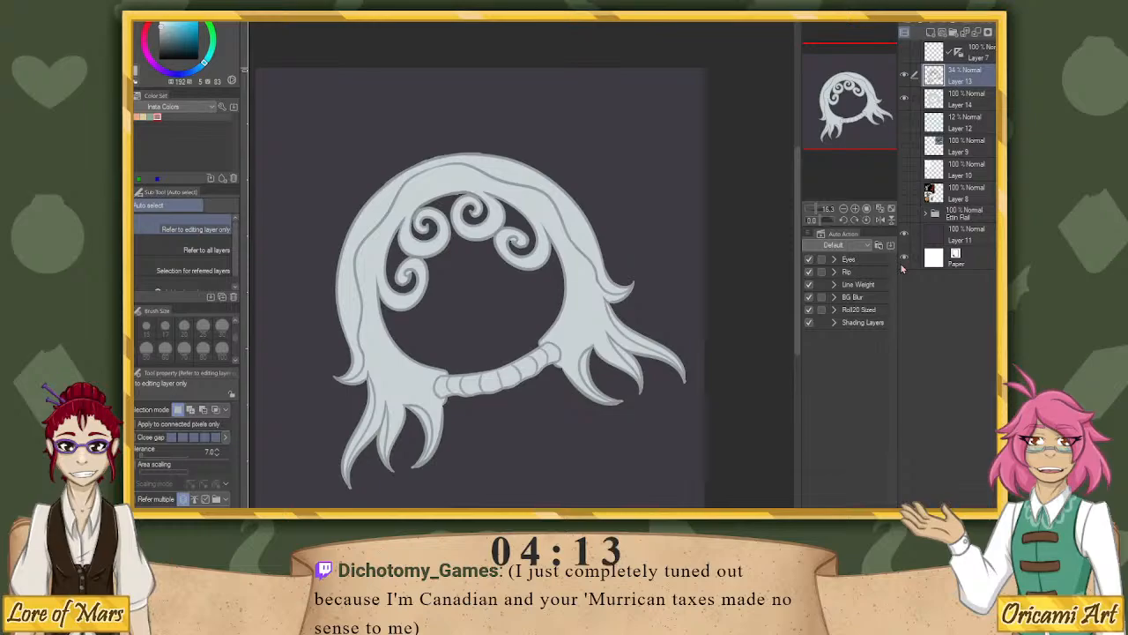
click(973, 123)
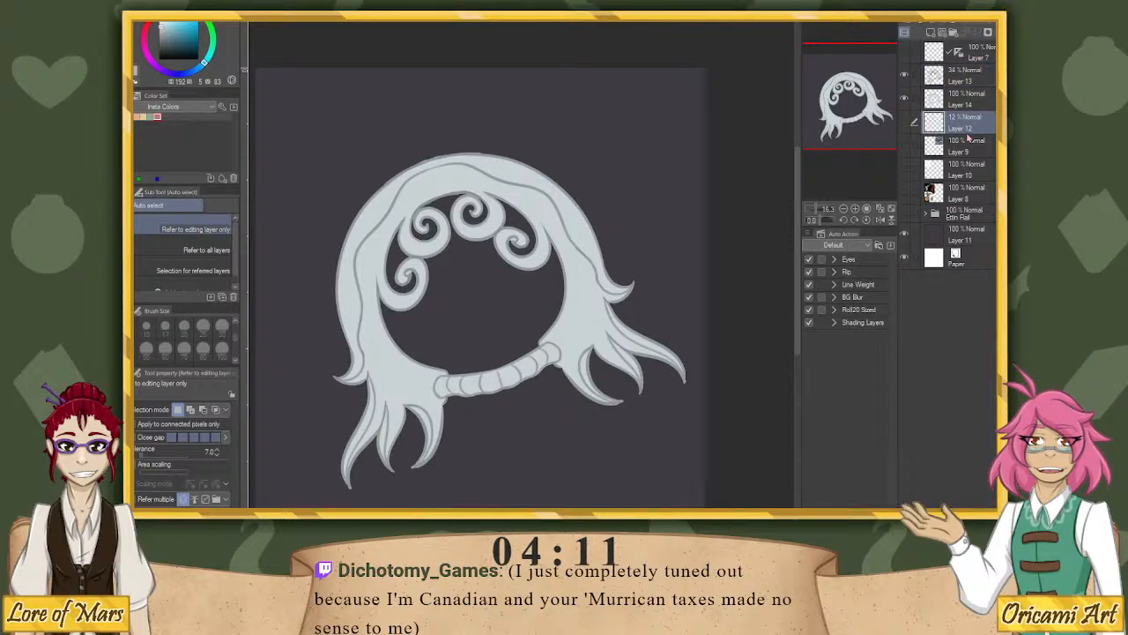
click(983, 100)
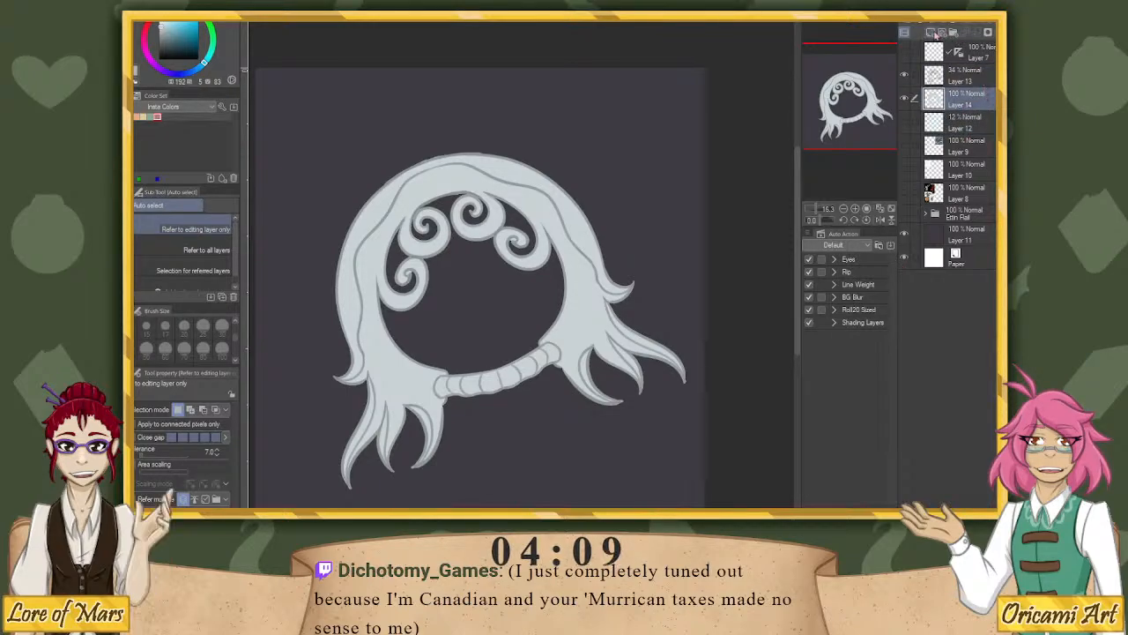
click(930, 33)
click(928, 23)
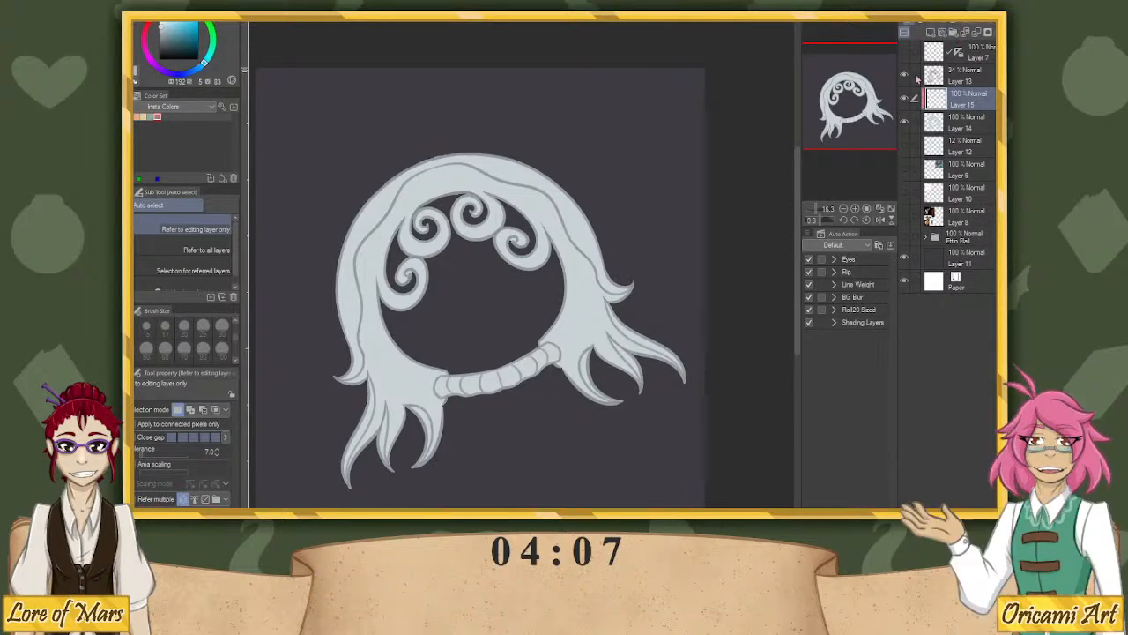
Pick the base colour, brighten it to icy blue (HSV 190, 11, 98) and paint the outer band's lower left with a size 100 G-pen.
key(i)
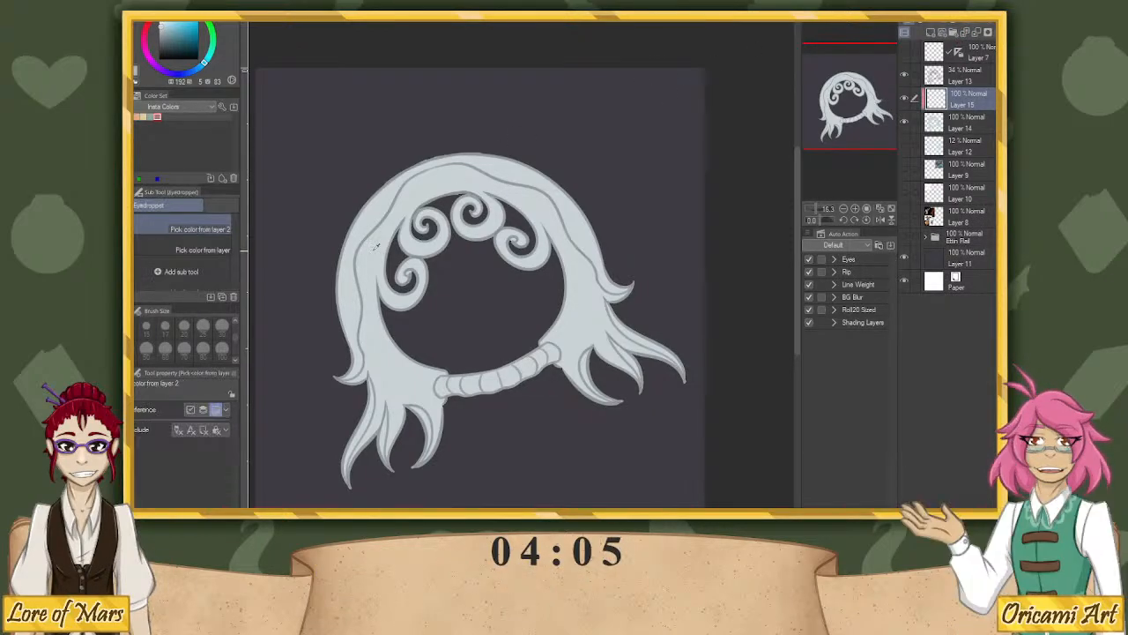
click(375, 244)
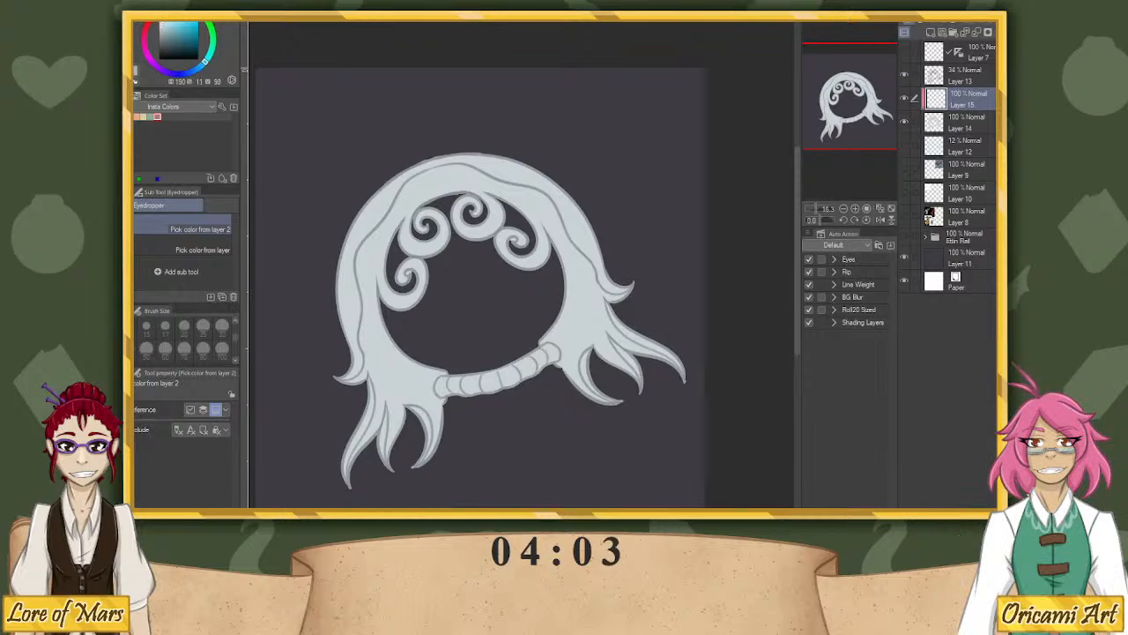
key(p)
click(221, 326)
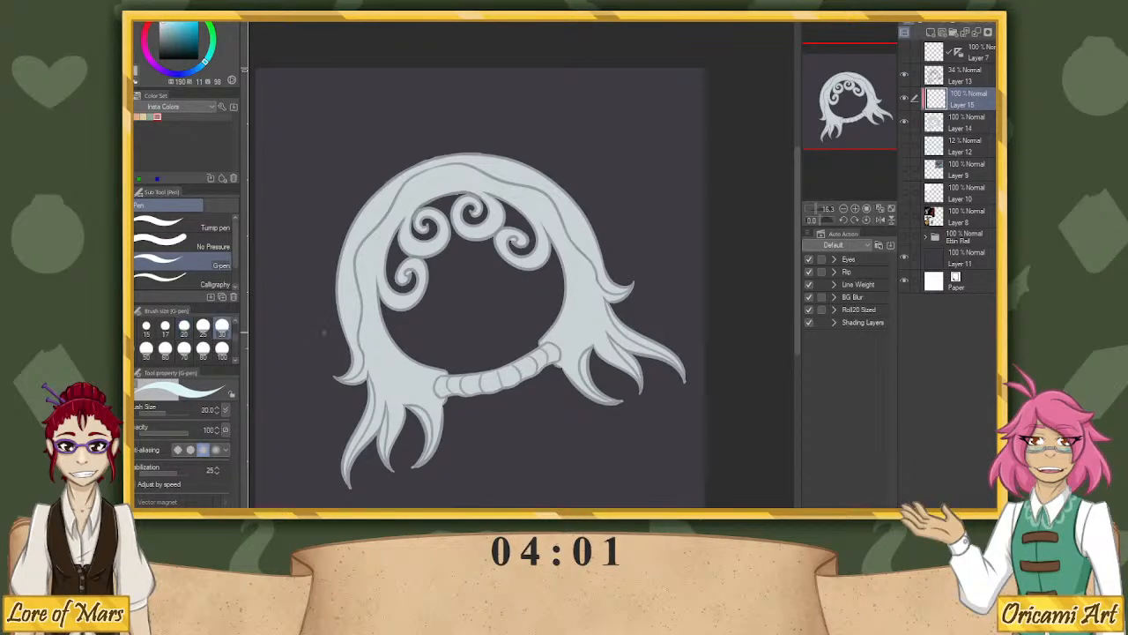
click(221, 349)
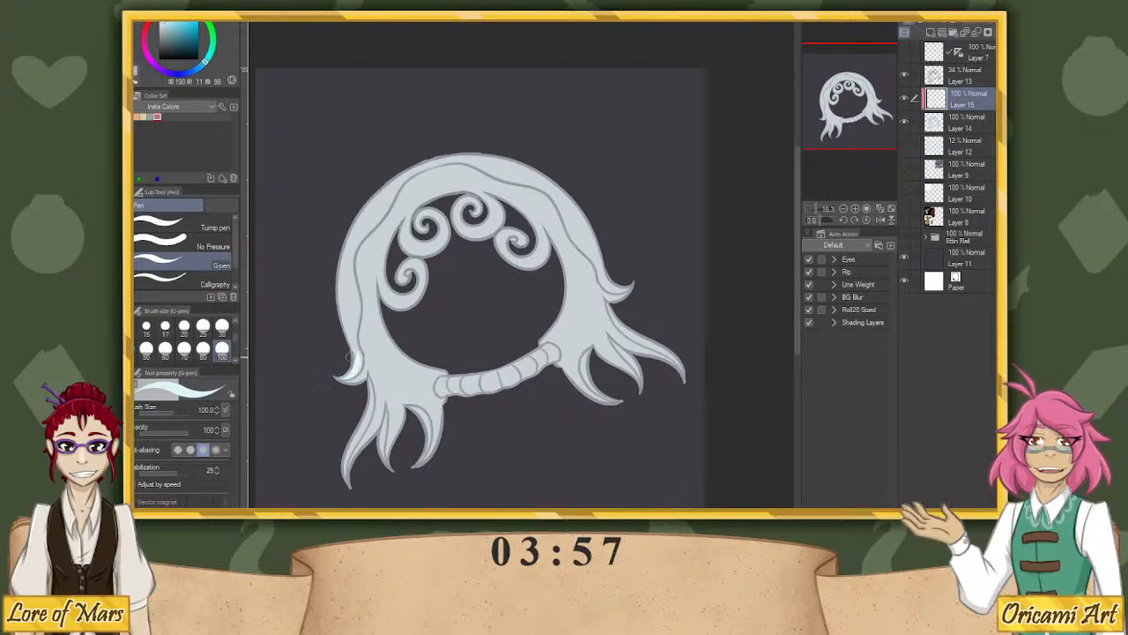
mouse_move(340, 275)
mouse_down()
mouse_move(358, 356)
mouse_move(342, 266)
mouse_up()
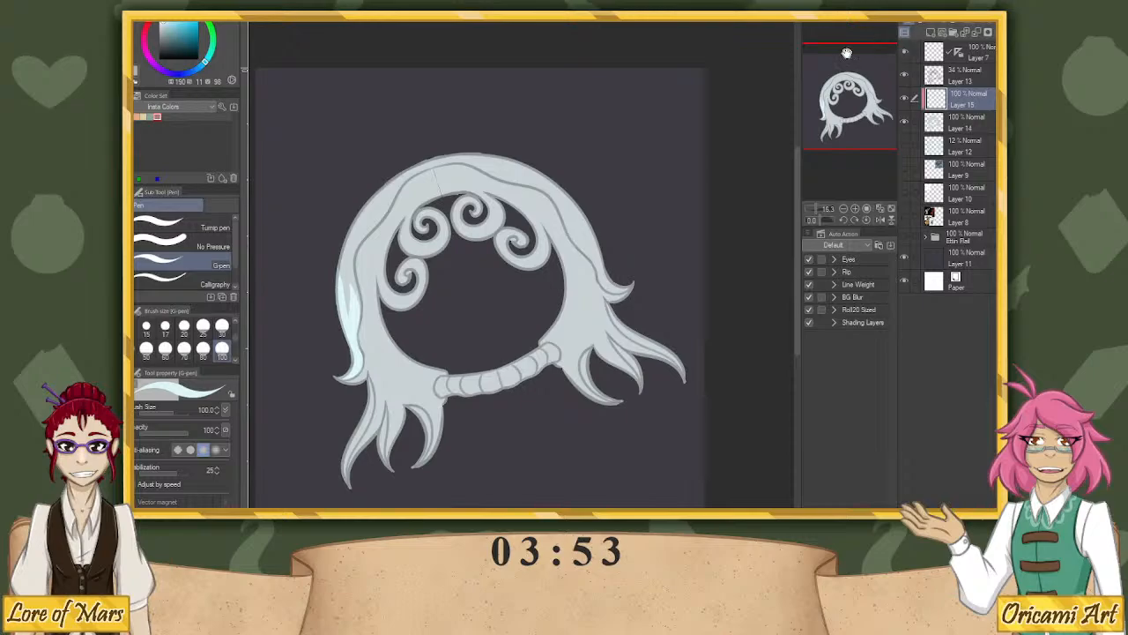
With the symmetry ruler shown, paint the outer band icy blue up to its wavy contour and highlight the edges of the claw spikes.
drag(355, 342, 353, 280)
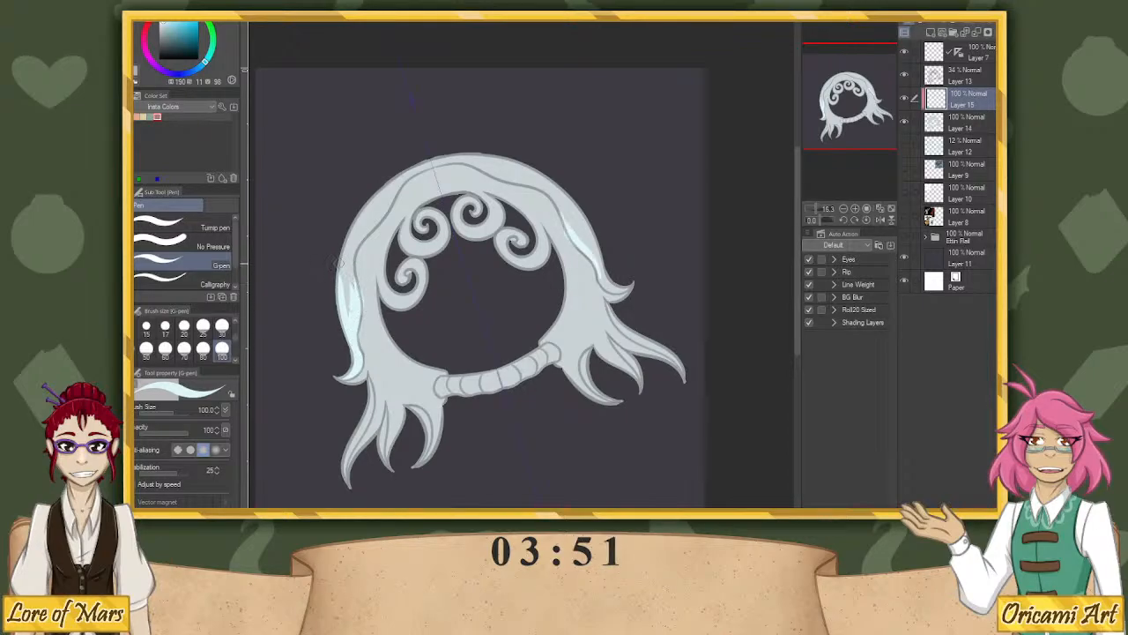
key(ctrl+z)
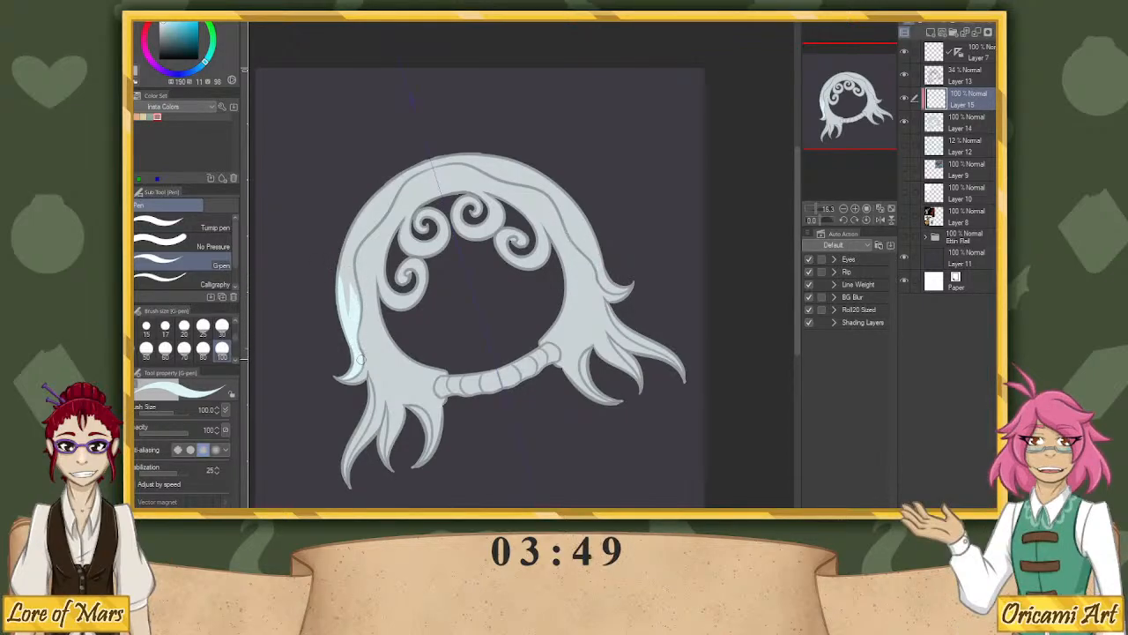
mouse_move(360, 358)
mouse_down()
mouse_move(347, 257)
mouse_move(352, 288)
mouse_move(340, 263)
mouse_move(340, 304)
mouse_move(371, 204)
mouse_up()
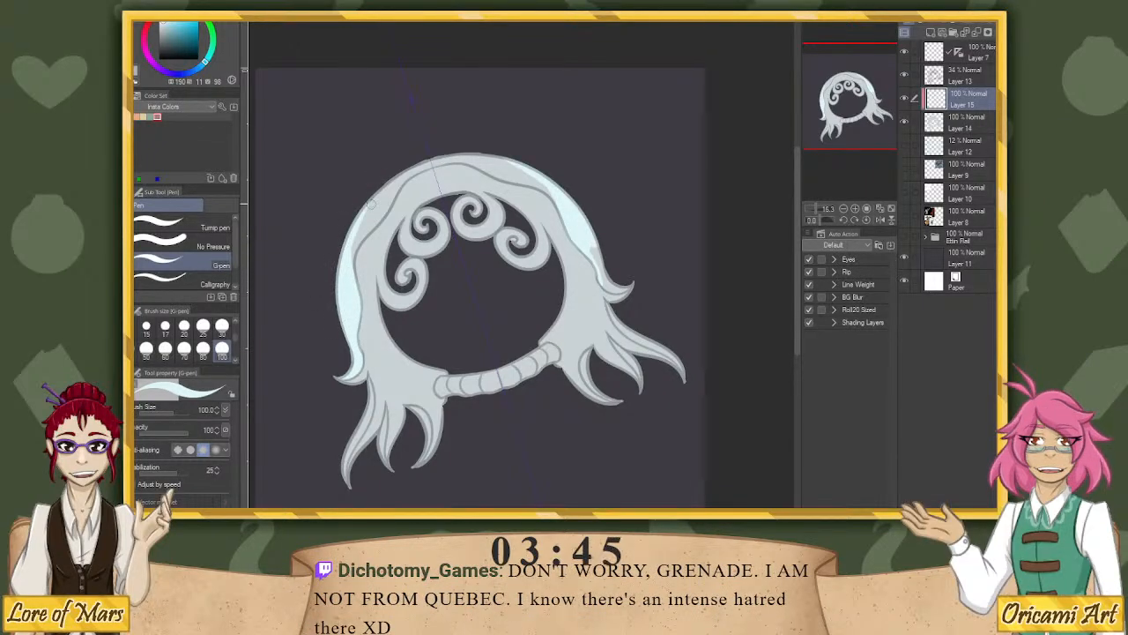
mouse_move(336, 378)
mouse_down()
mouse_move(349, 373)
mouse_move(347, 340)
mouse_up()
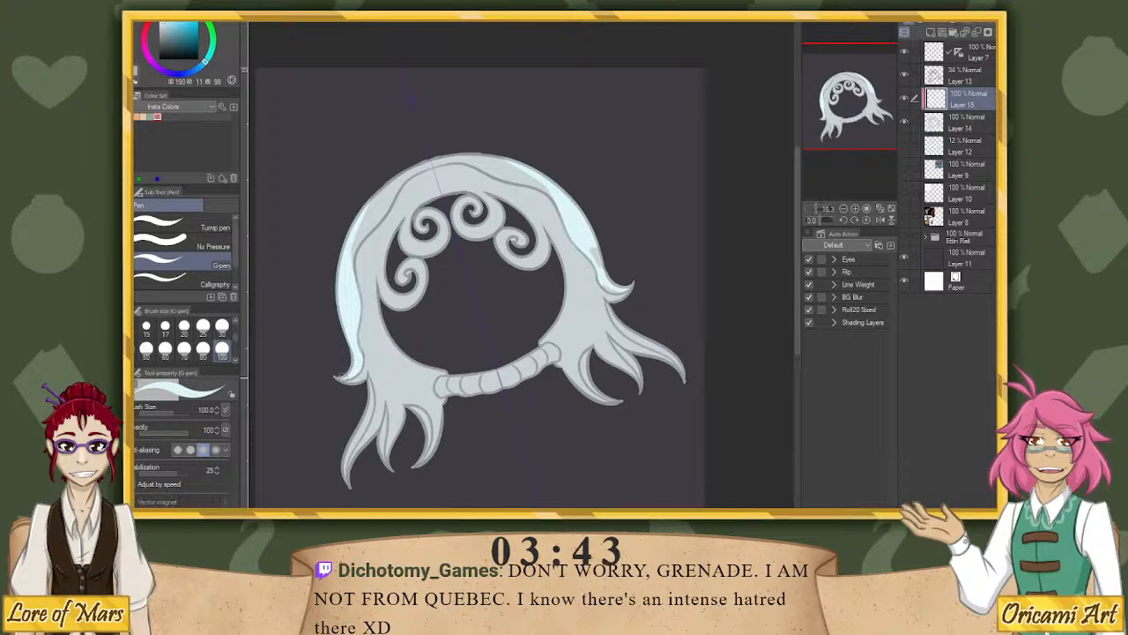
drag(341, 378, 360, 356)
drag(354, 274, 369, 225)
key(ctrl+z)
drag(352, 277, 373, 224)
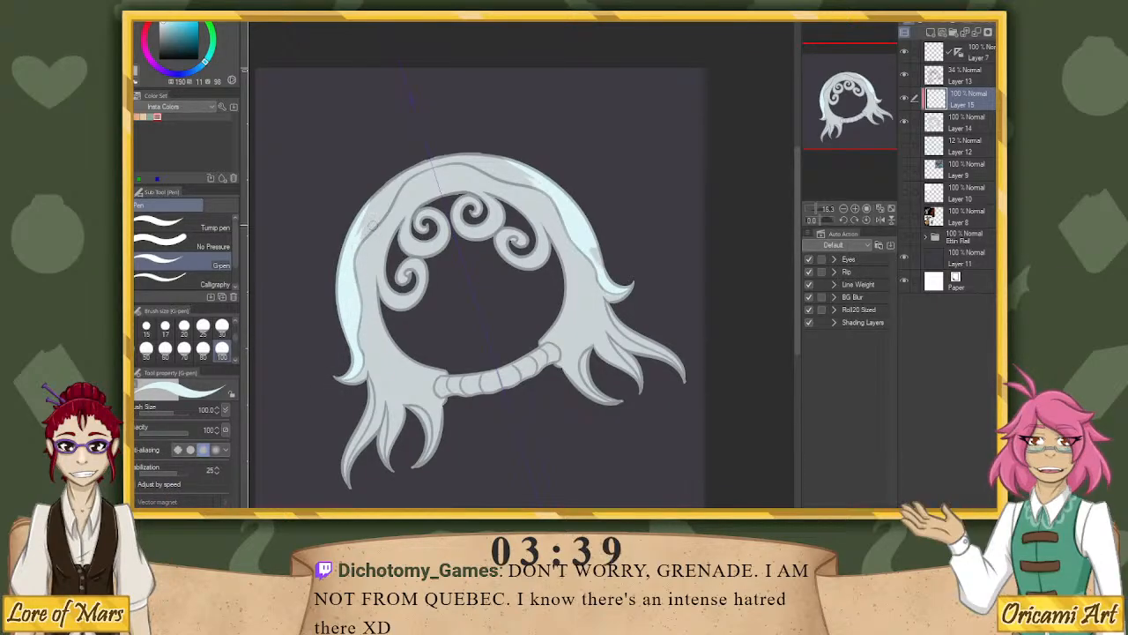
drag(353, 278, 410, 168)
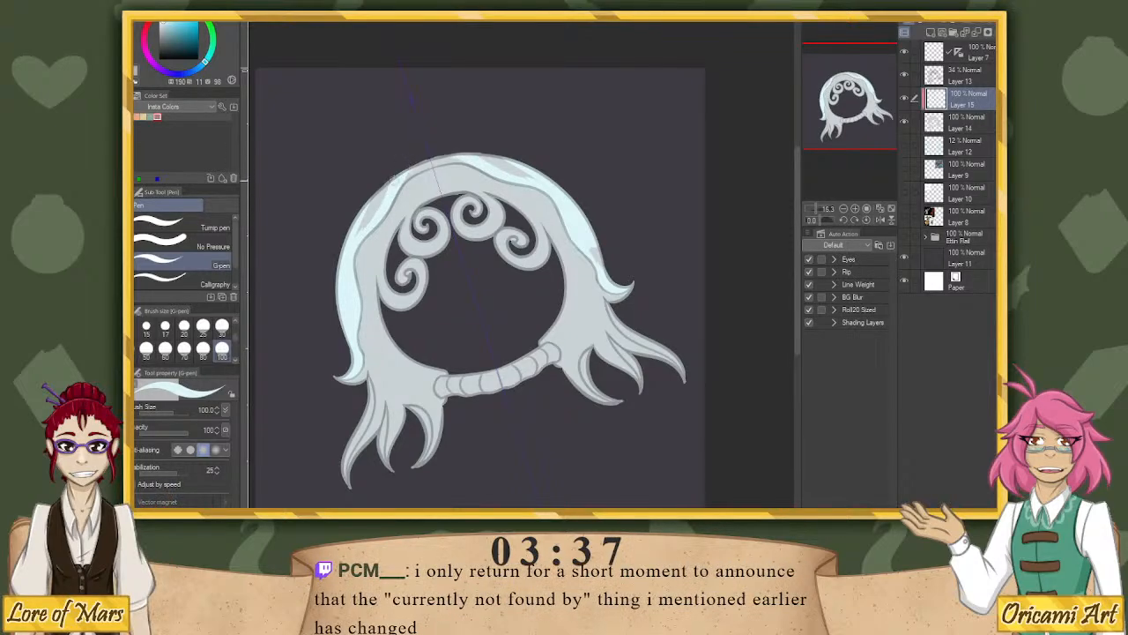
mouse_move(353, 239)
mouse_down()
mouse_move(396, 173)
mouse_move(371, 212)
mouse_move(446, 148)
mouse_up()
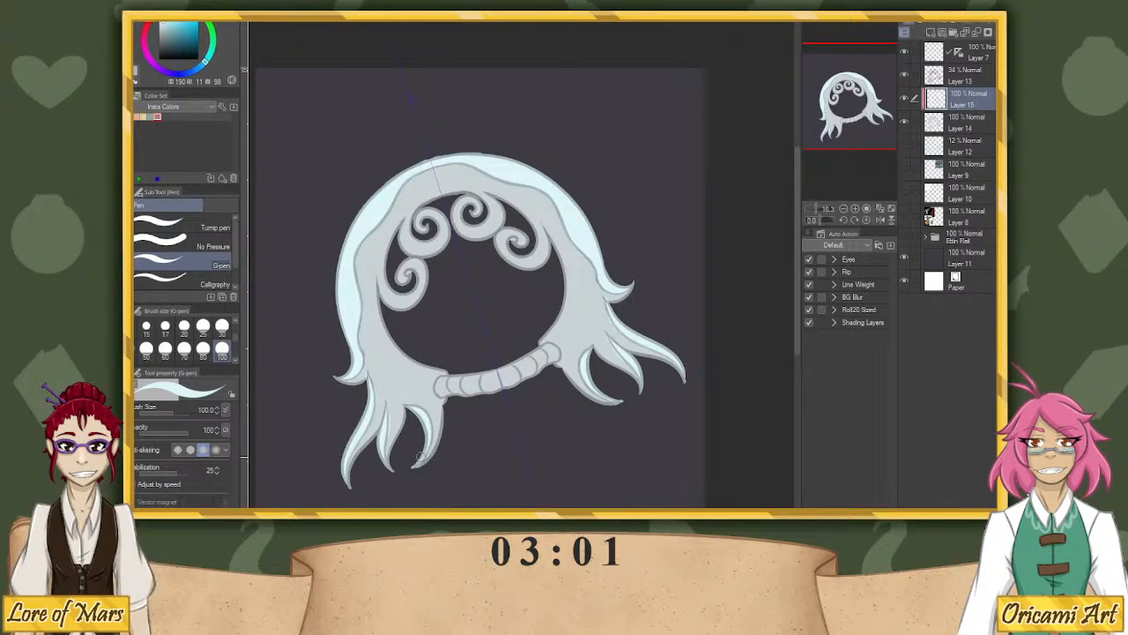
Add a new clipped layer above the icy blue highlight layer and set its blending mode to Add (Glow).
click(970, 125)
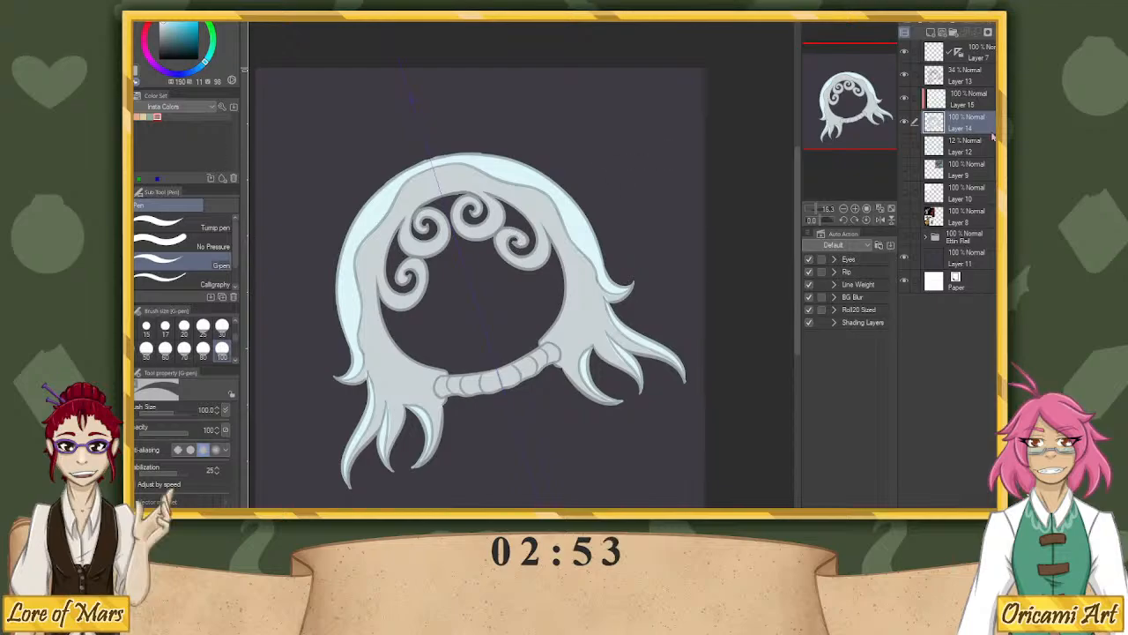
click(986, 100)
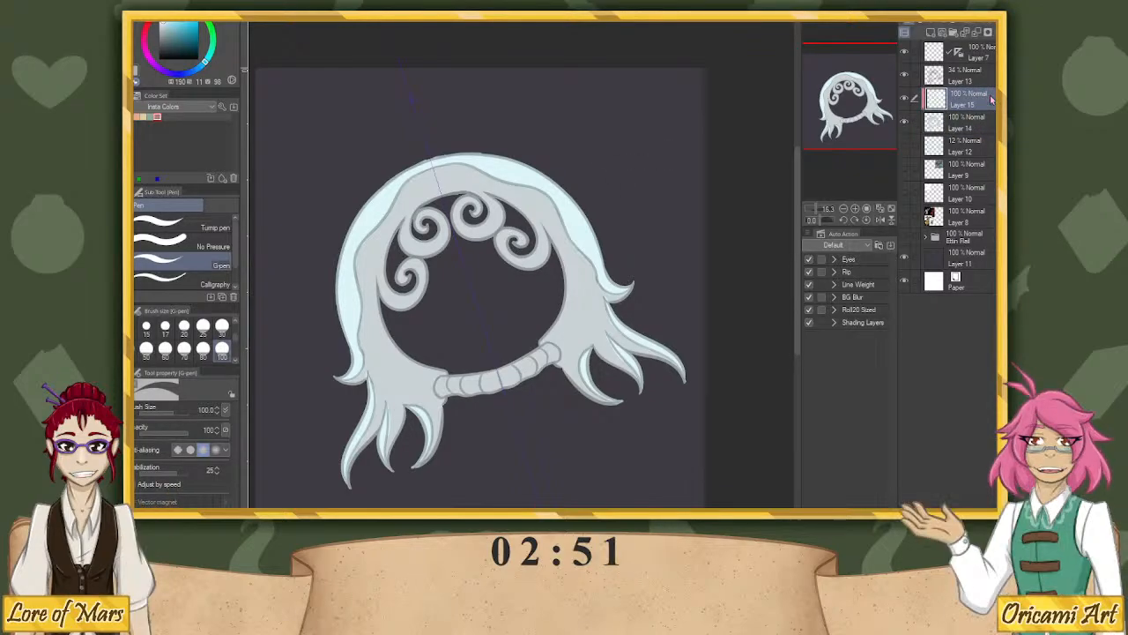
click(983, 122)
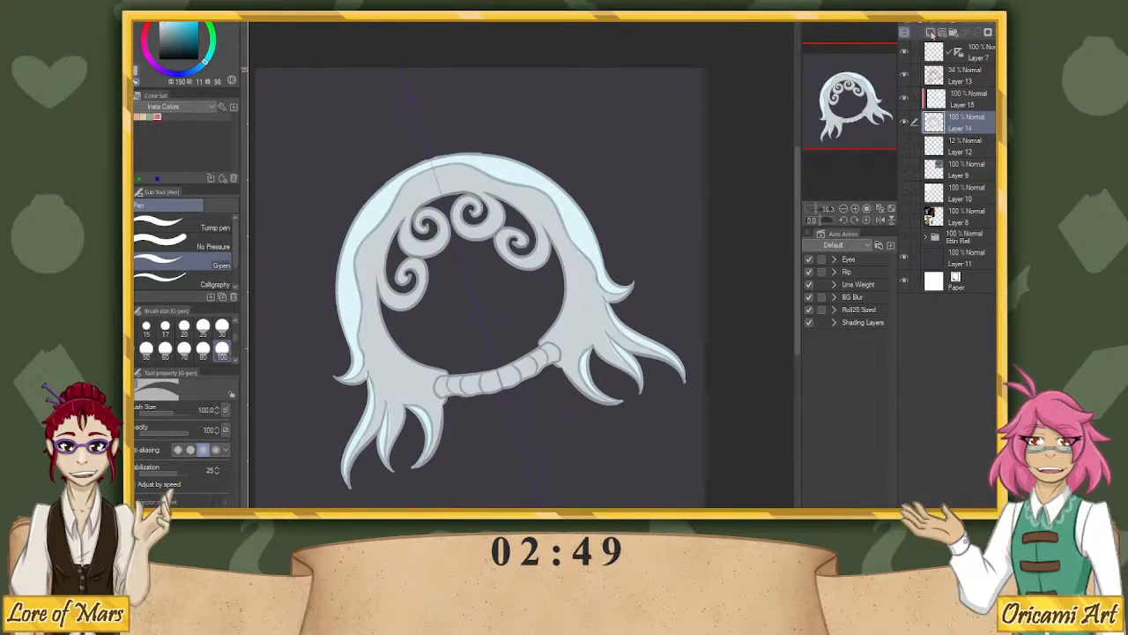
click(970, 99)
click(942, 33)
click(944, 34)
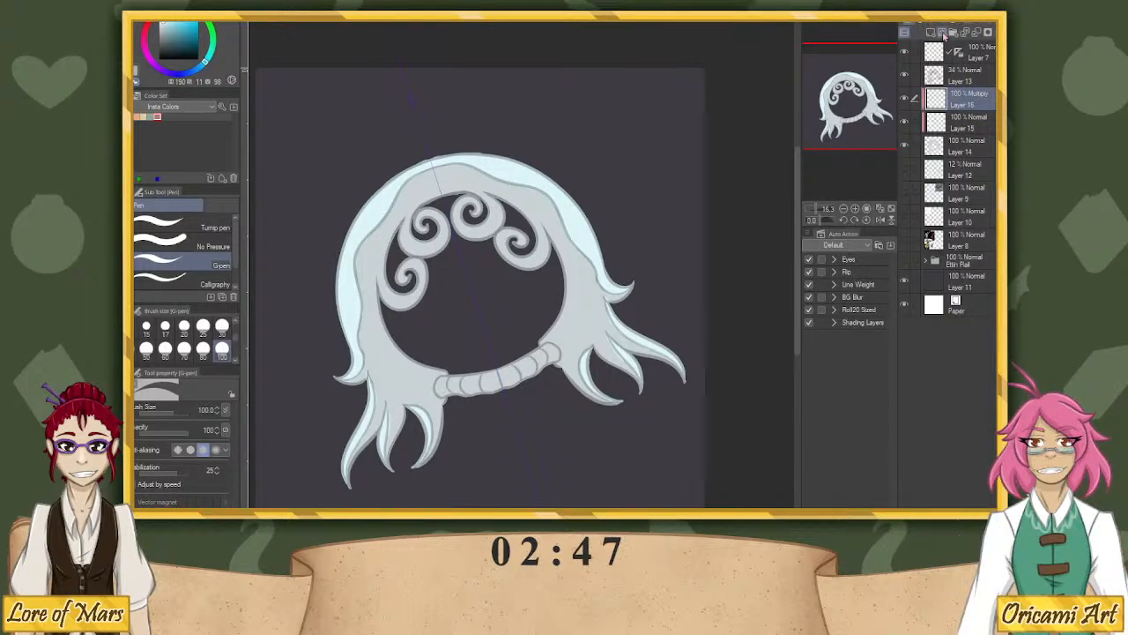
click(943, 33)
click(942, 133)
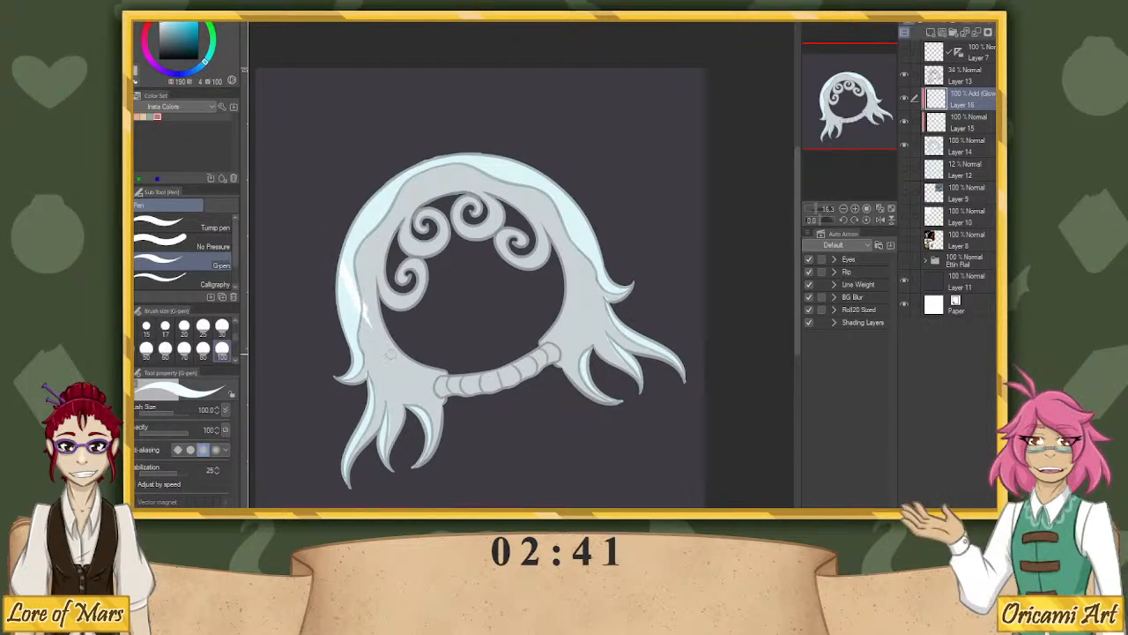
Paint diagonal near-white glints (HSV 190, 4, 100) across the outer band and lower the Add (Glow) layer's opacity.
drag(357, 304, 401, 370)
key(ctrl+z)
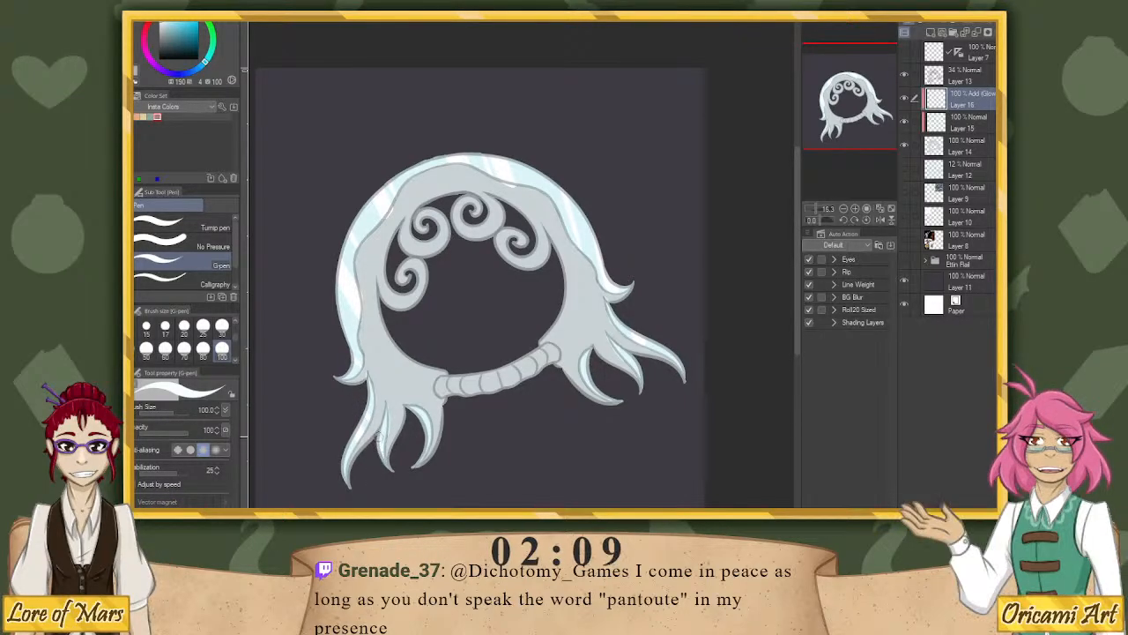
drag(422, 436, 426, 431)
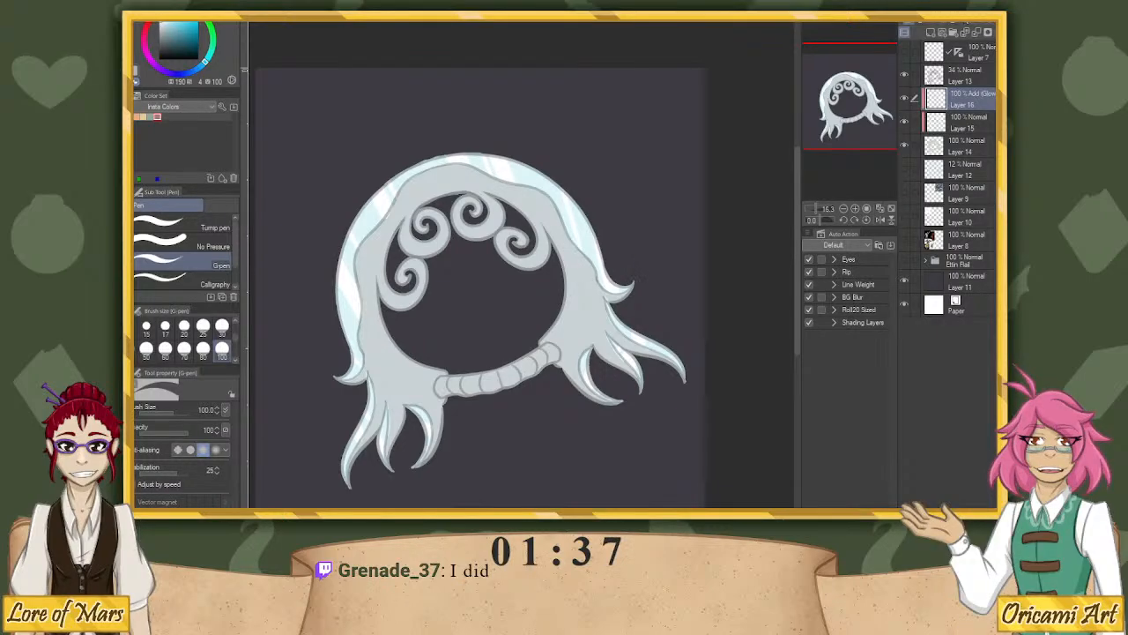
click(959, 21)
drag(958, 20, 950, 20)
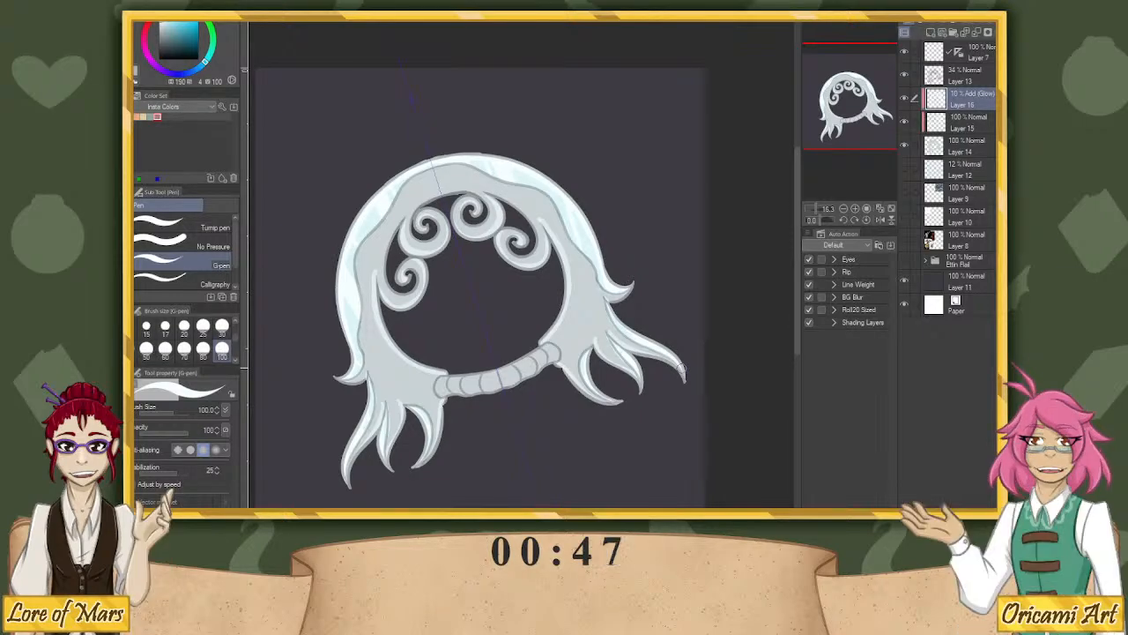
Add a clipped layer directly above the base fill and paint the segmented handle a darker grey (hue 190, value 64).
click(965, 145)
click(930, 32)
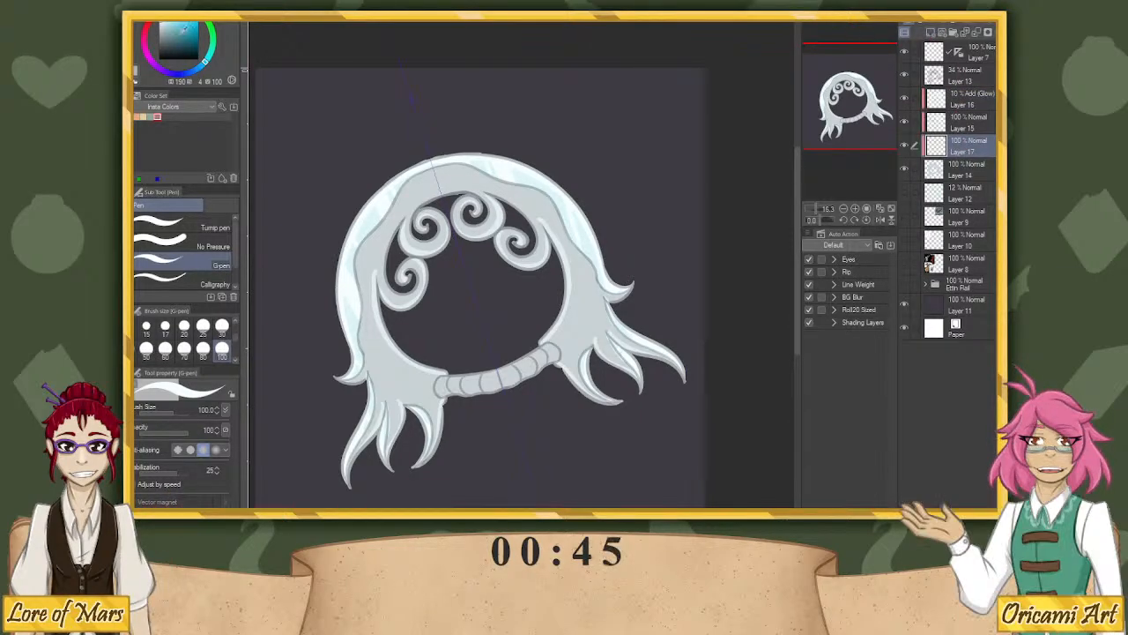
drag(167, 30, 163, 31)
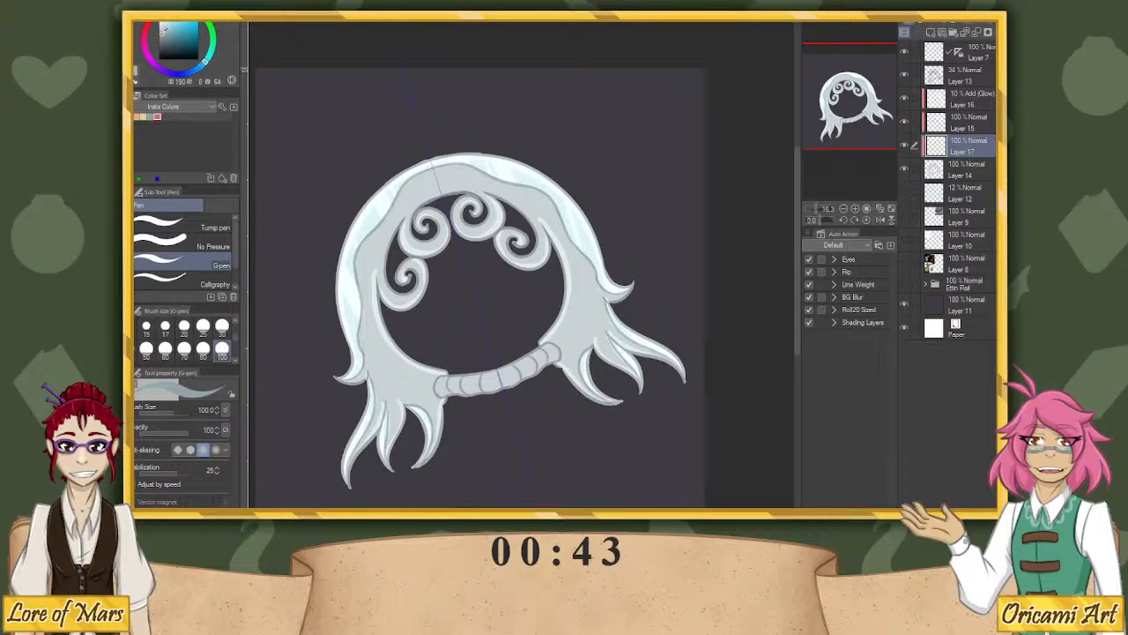
mouse_move(446, 374)
mouse_down()
mouse_move(471, 396)
mouse_move(470, 367)
mouse_move(458, 374)
mouse_move(463, 401)
mouse_move(480, 407)
mouse_move(471, 382)
mouse_move(488, 406)
mouse_move(519, 397)
mouse_move(442, 374)
mouse_up()
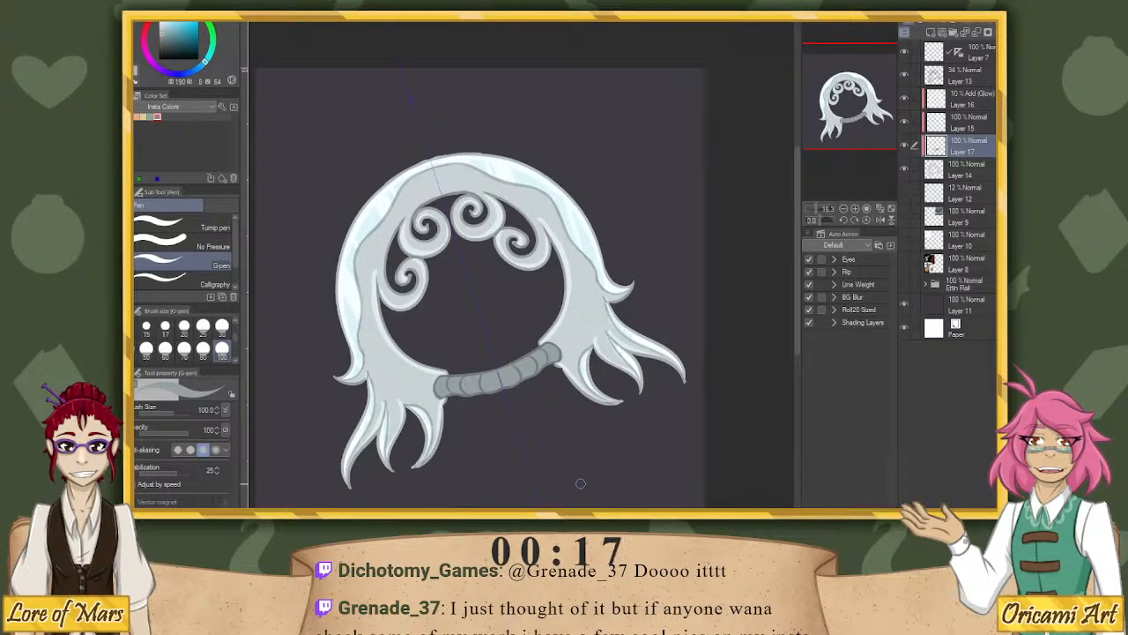
Group the chakram's layers in a new folder, then show the mephit reference sketch on Layer 10 inside that folder.
scroll(553, 344, down, 2)
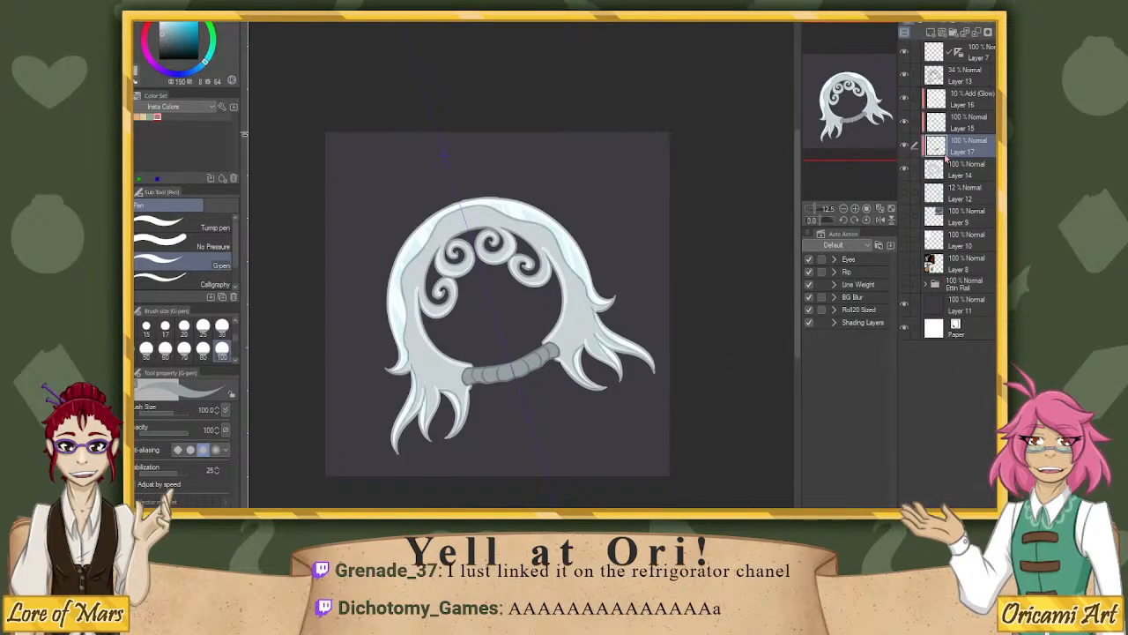
click(969, 78)
click(962, 53)
click(959, 34)
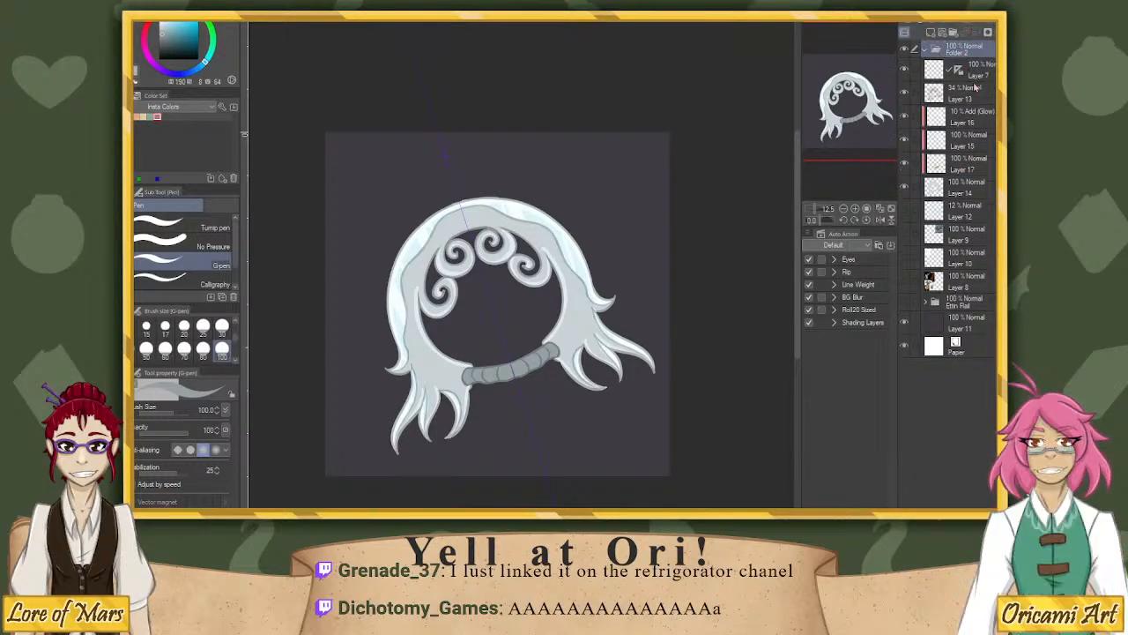
drag(920, 98, 922, 55)
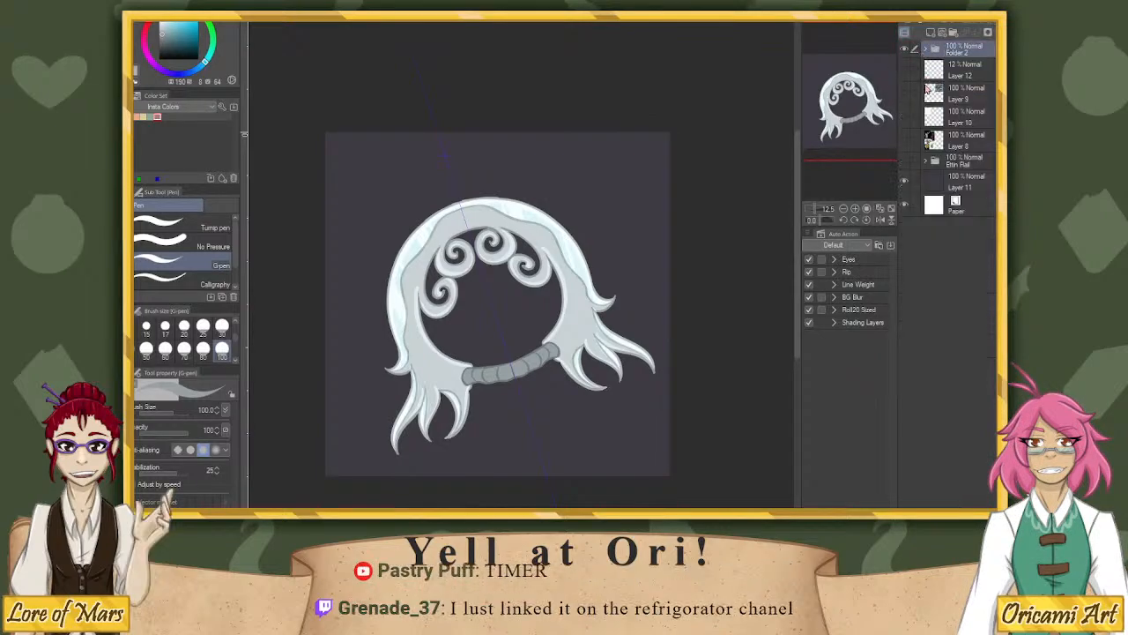
click(908, 120)
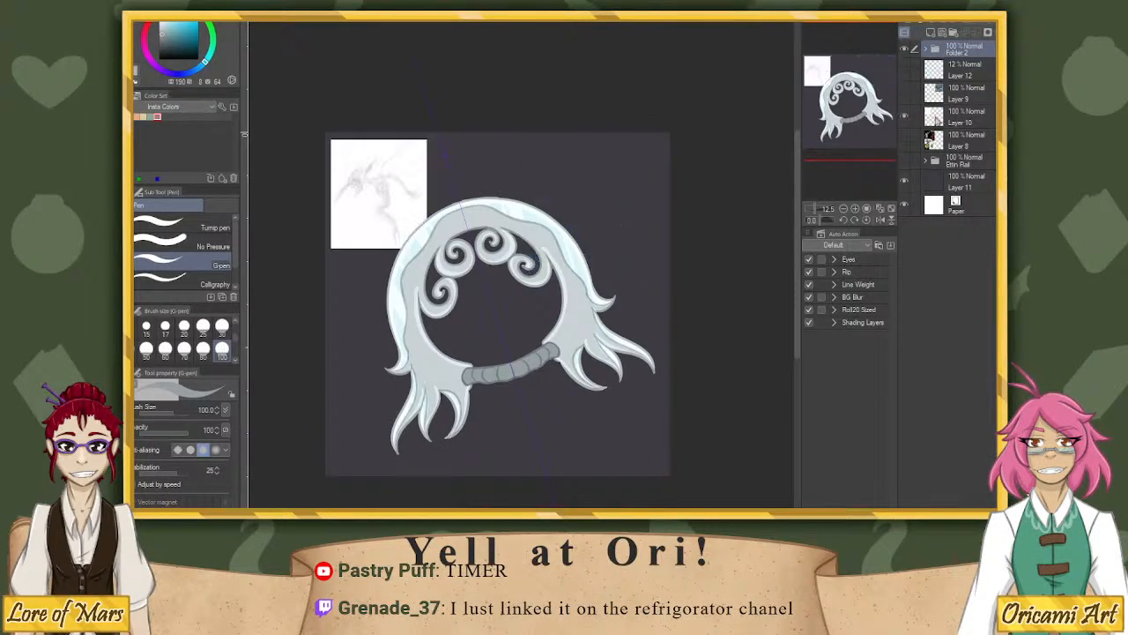
drag(941, 121, 961, 51)
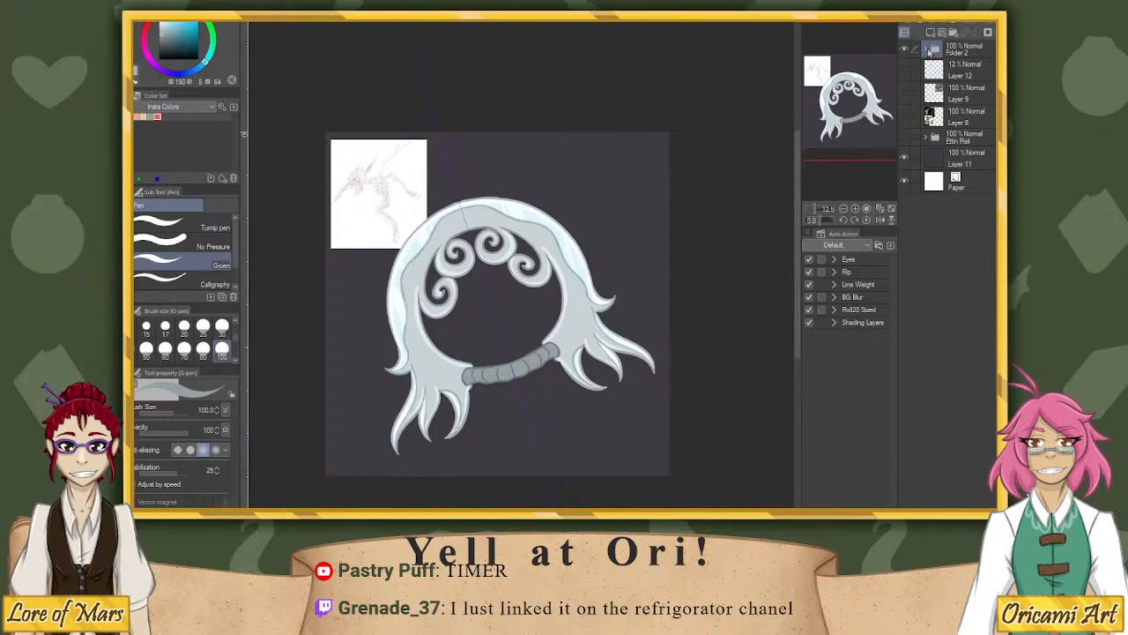
Move all the chakram's layers together towards the canvas's lower right and scale them to about 85% to clear the reference sketch.
click(926, 51)
click(973, 192)
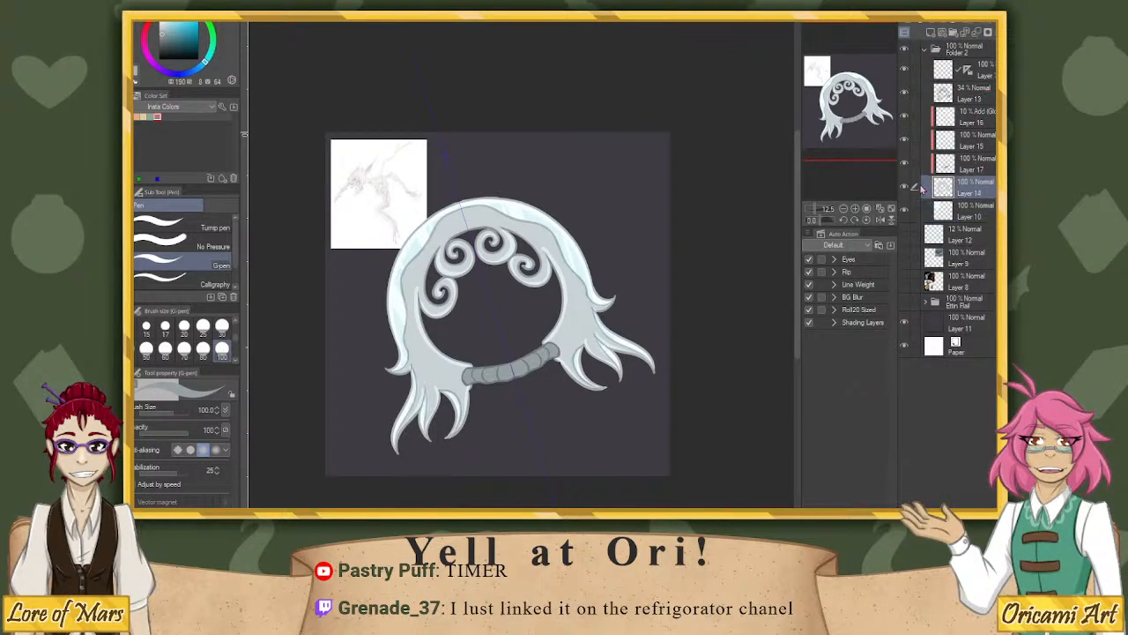
key(k)
drag(682, 163, 713, 180)
key(ctrl+t)
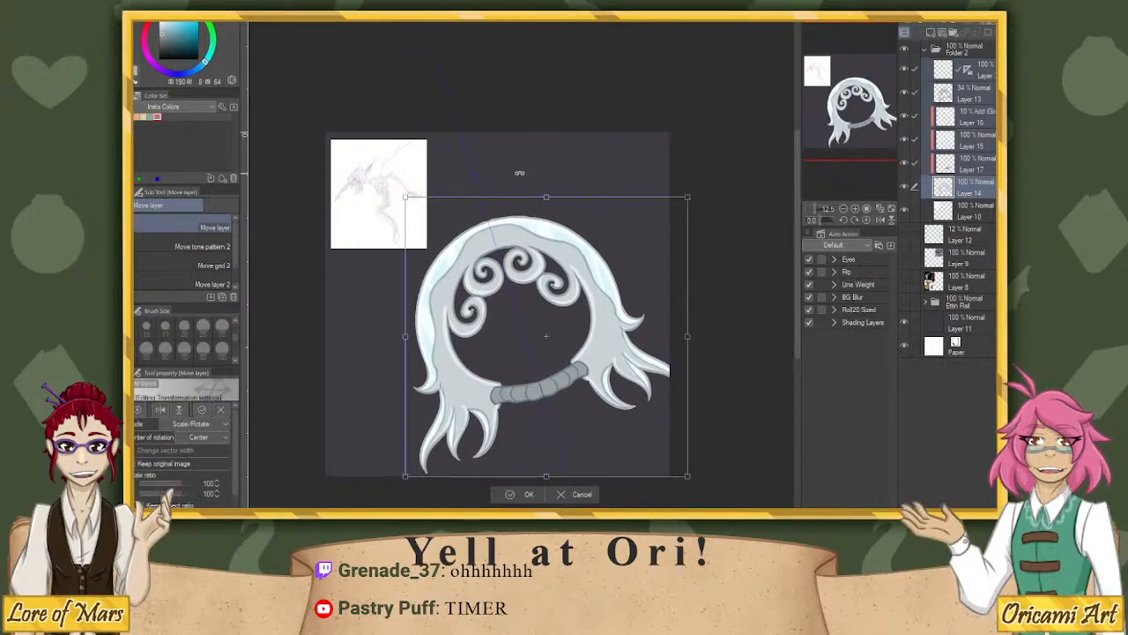
drag(546, 202, 577, 215)
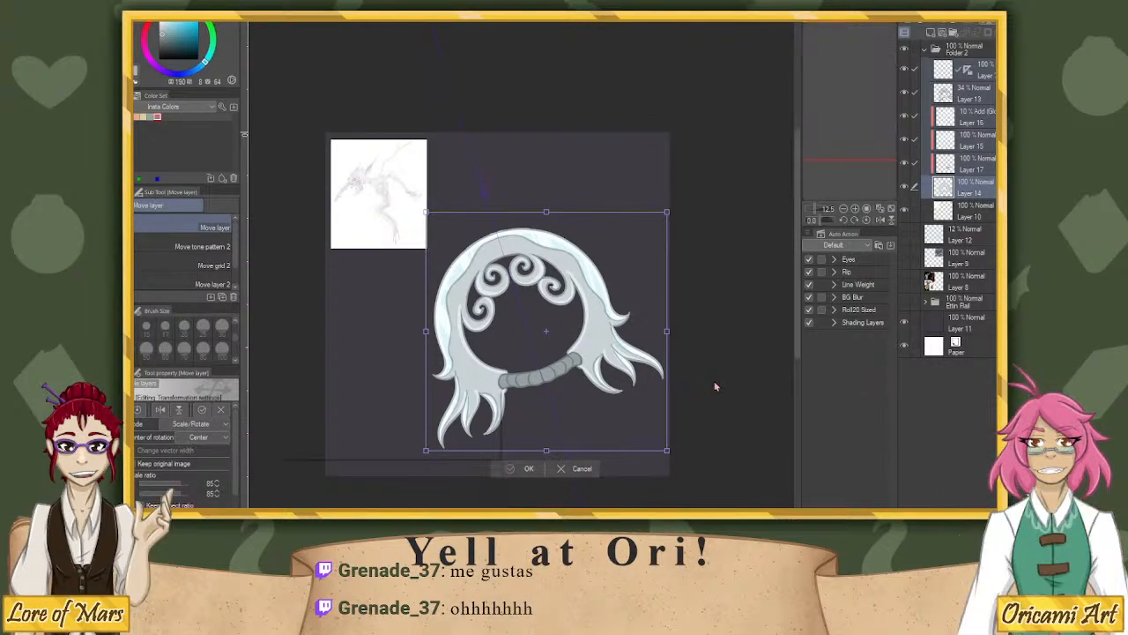
key(Return)
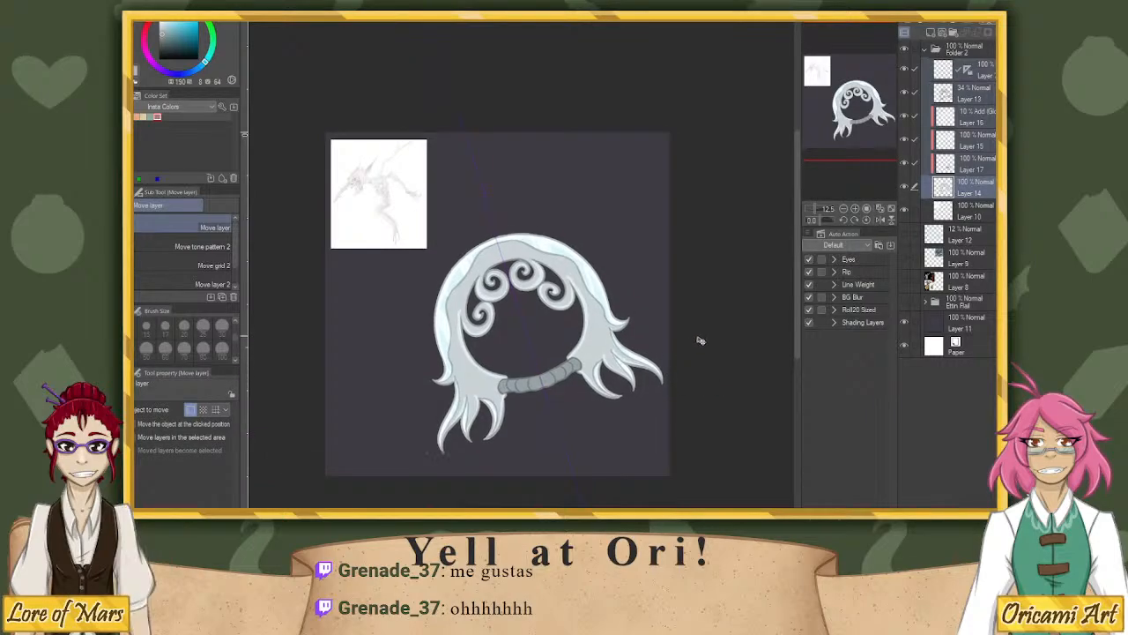
Collapse the chakram's folder and rename it "Steam Mephit Chakram".
click(925, 49)
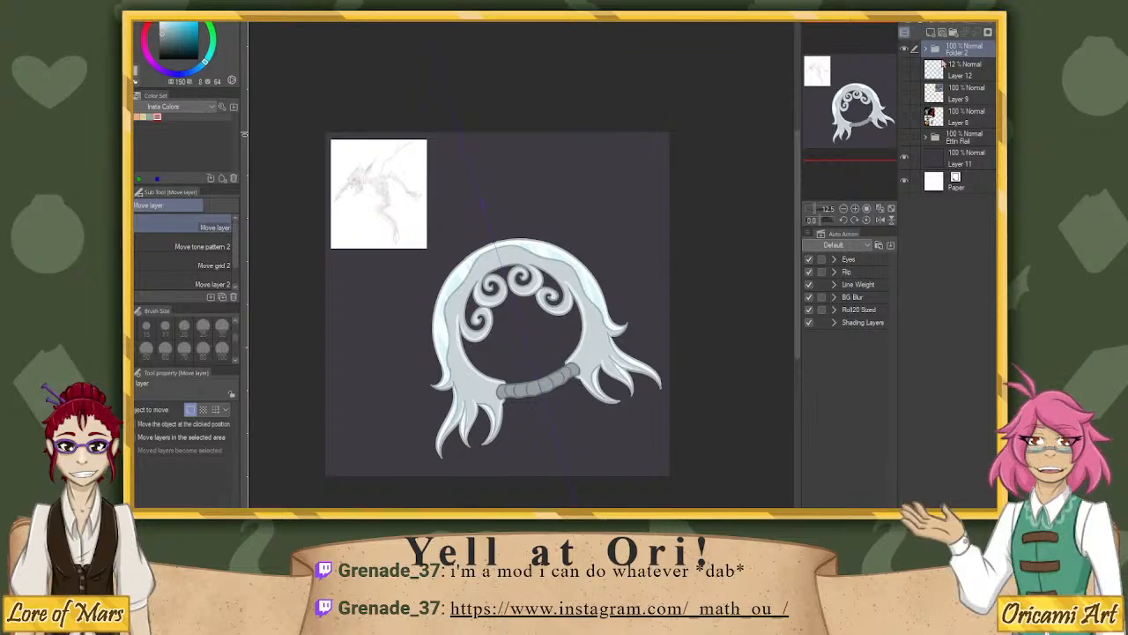
double_click(960, 53)
text(St)
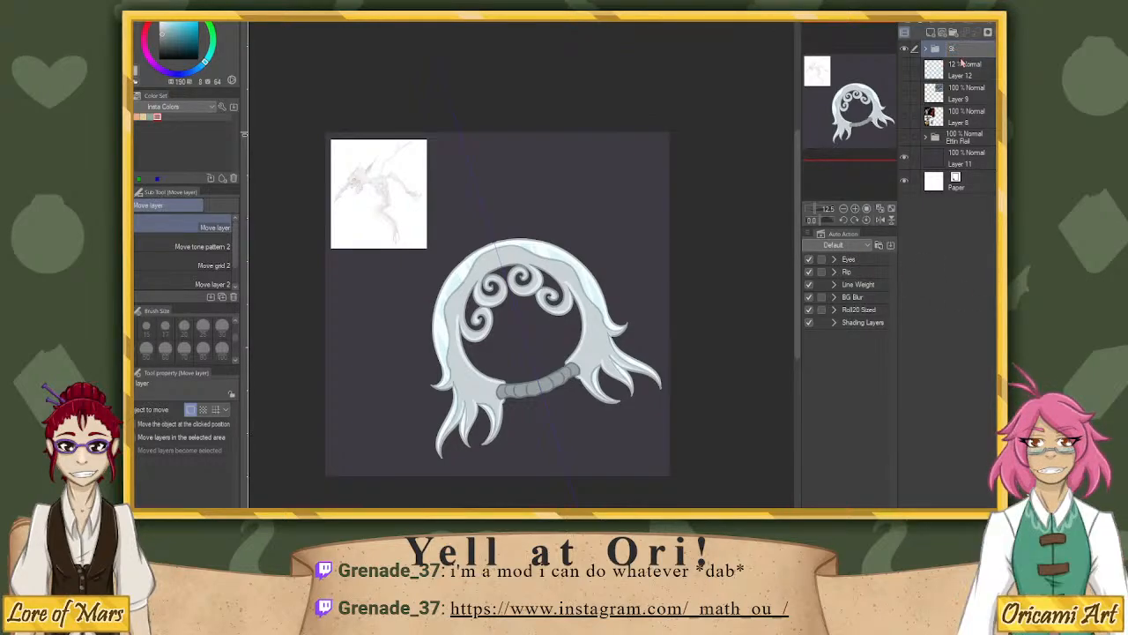
text(eam Mephit Ch)
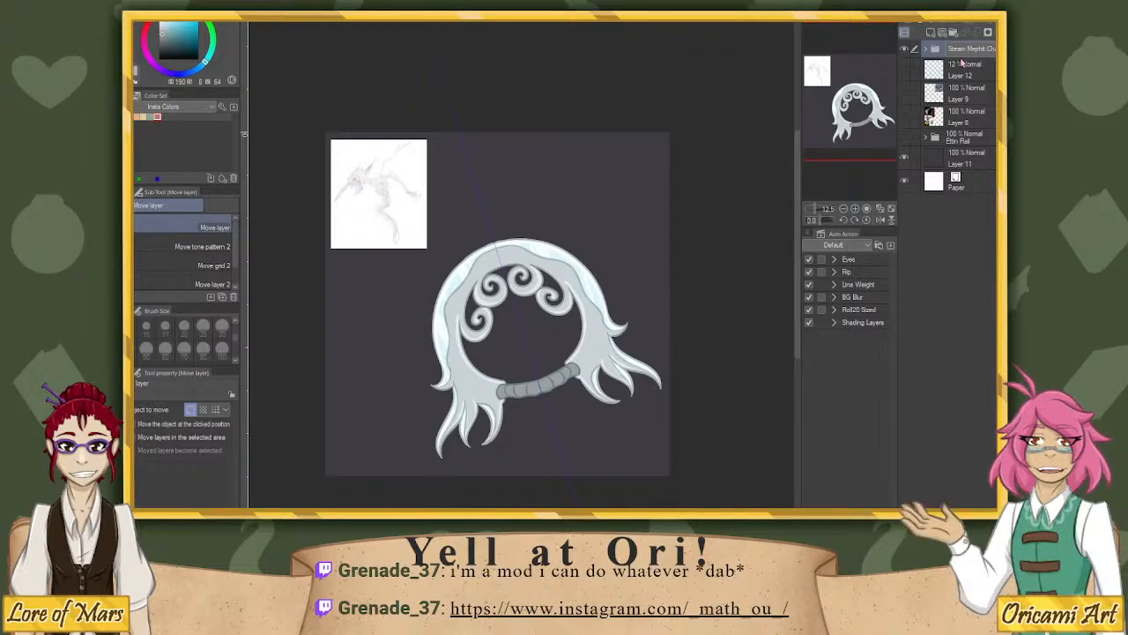
text(ains)
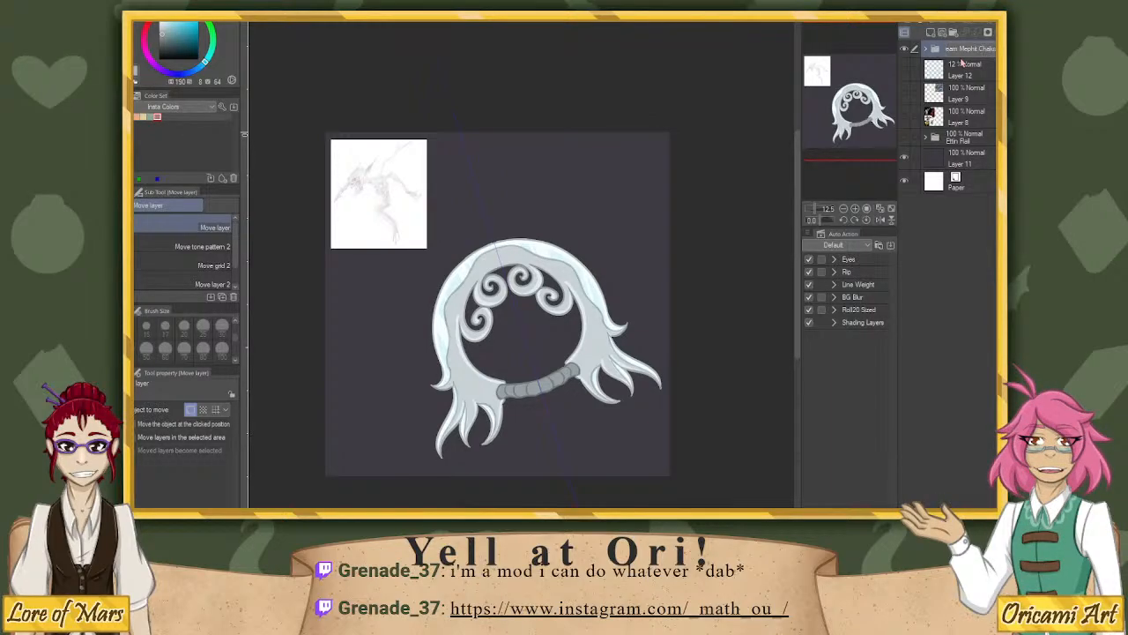
key(Return)
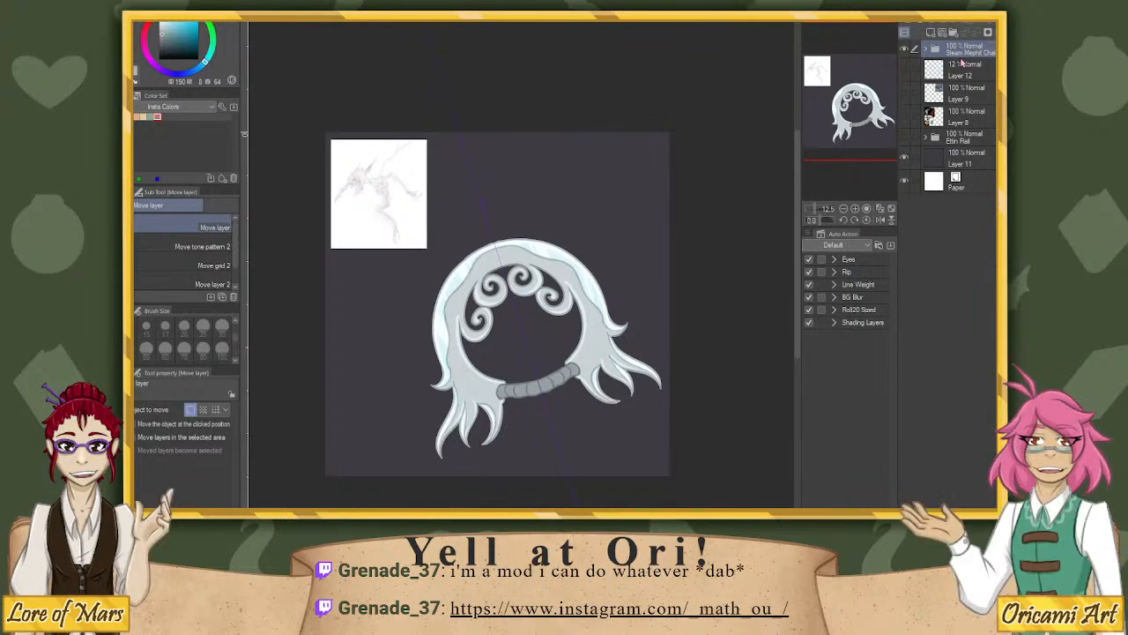
click(903, 48)
click(903, 156)
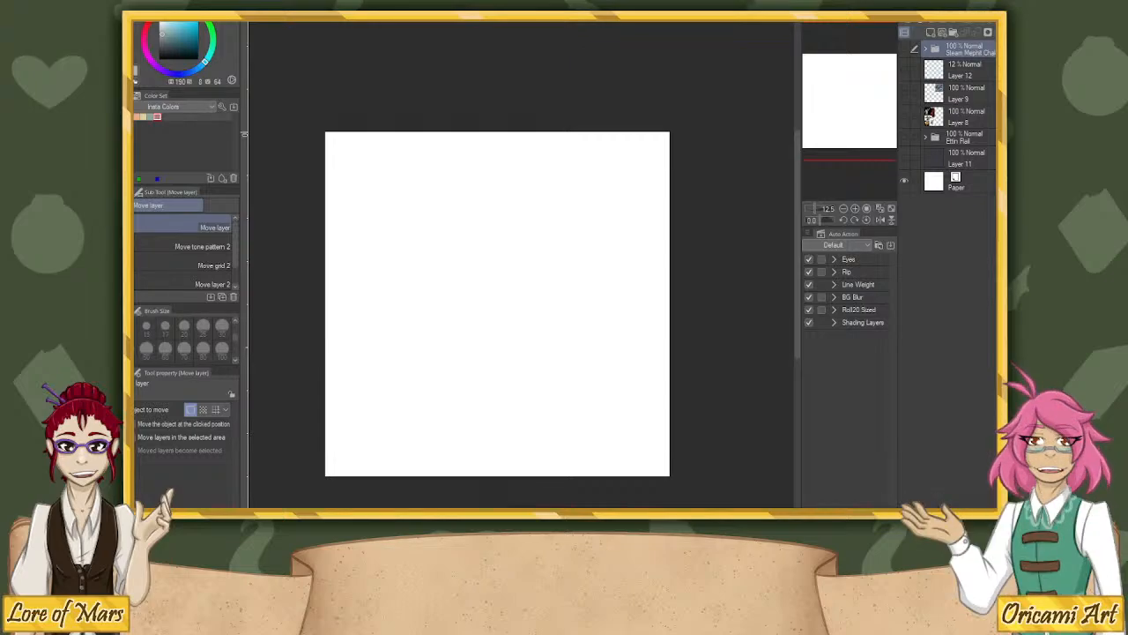
click(904, 49)
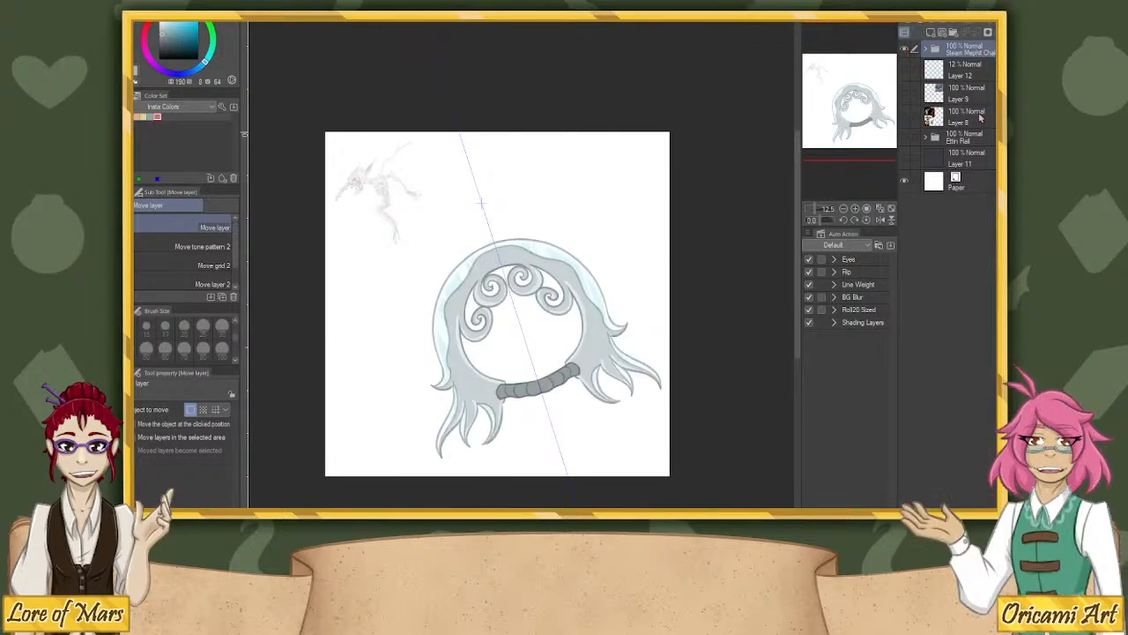
click(903, 160)
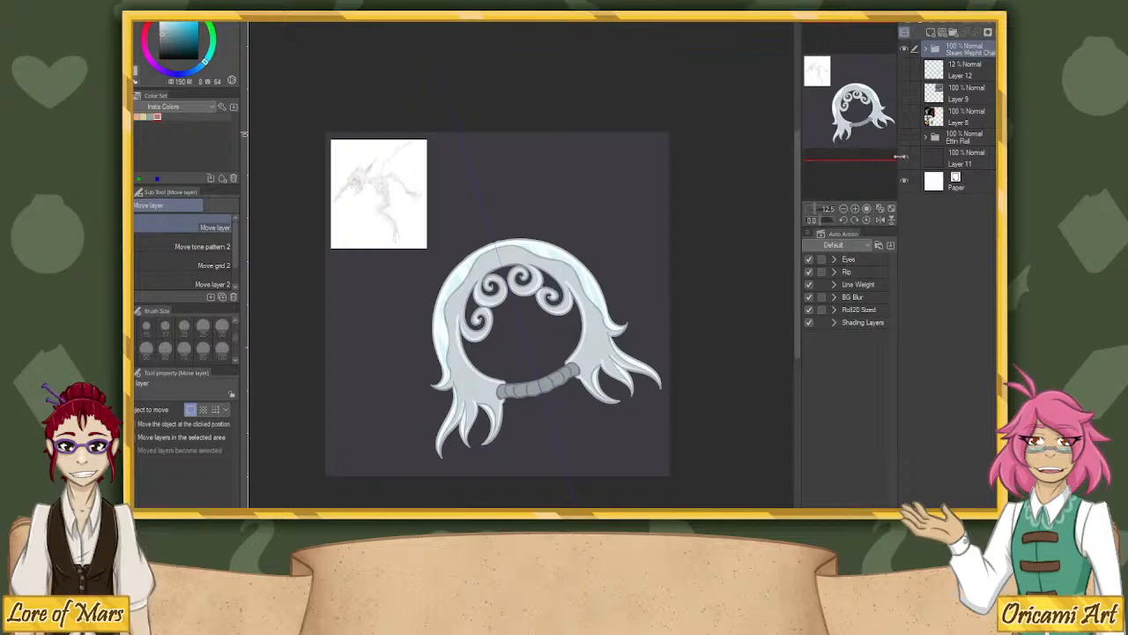
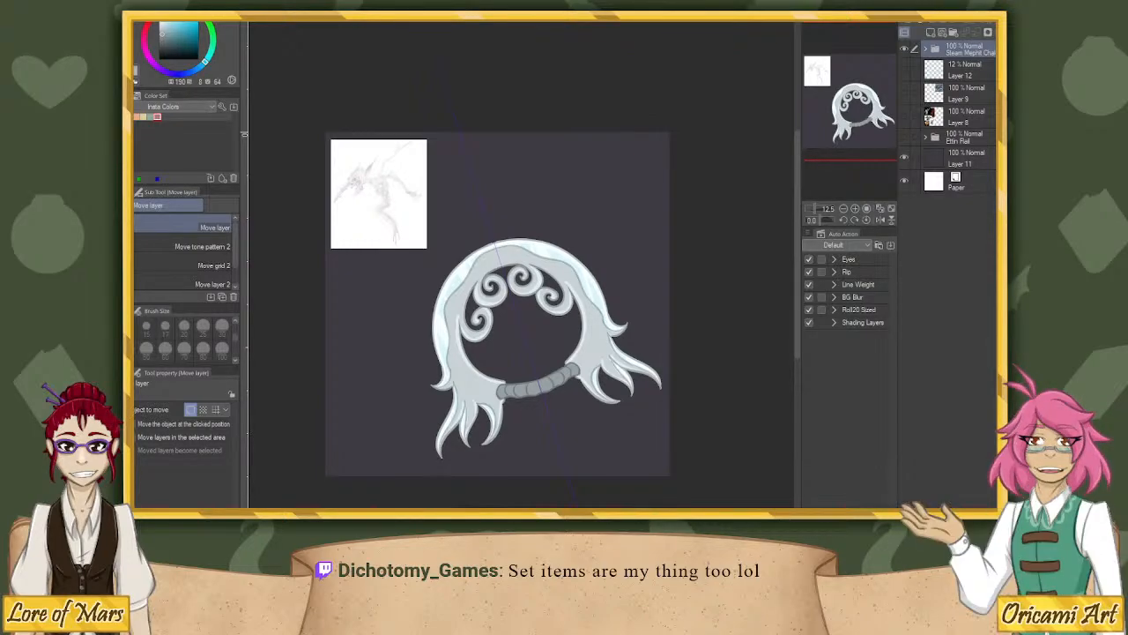
Hide the dark background layer and the Steam Mephit Chakram folder to leave a blank white canvas.
click(904, 158)
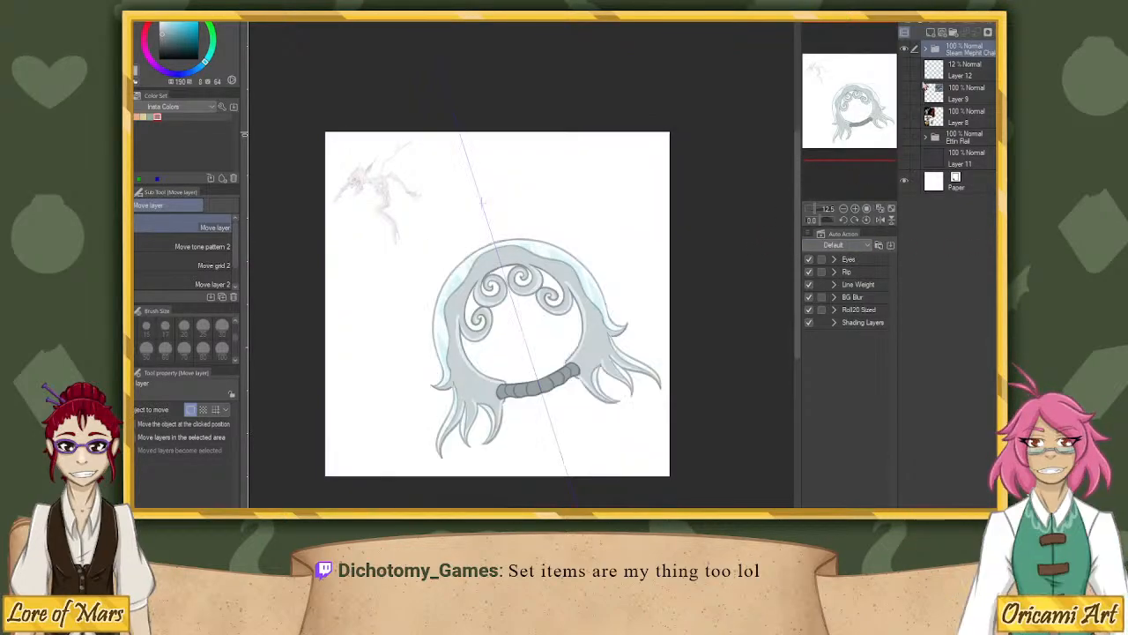
click(907, 53)
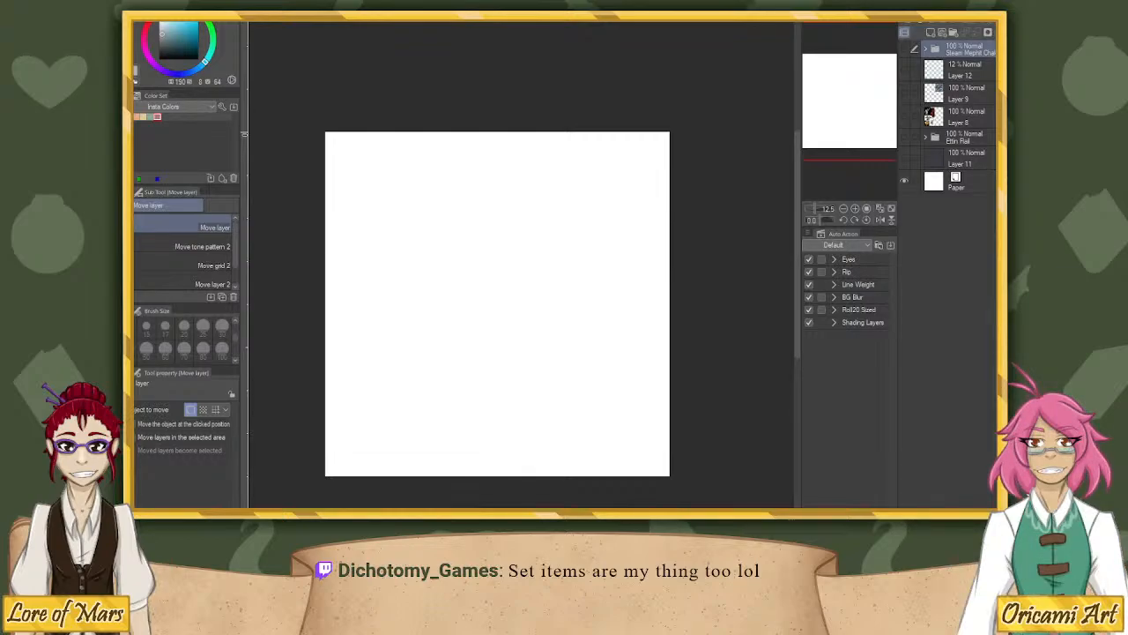
Switch to Discord to view the character portrait posted in the manuscript channel, then return to the Clip Studio Paint canvas.
drag(1124, 53, 491, 13)
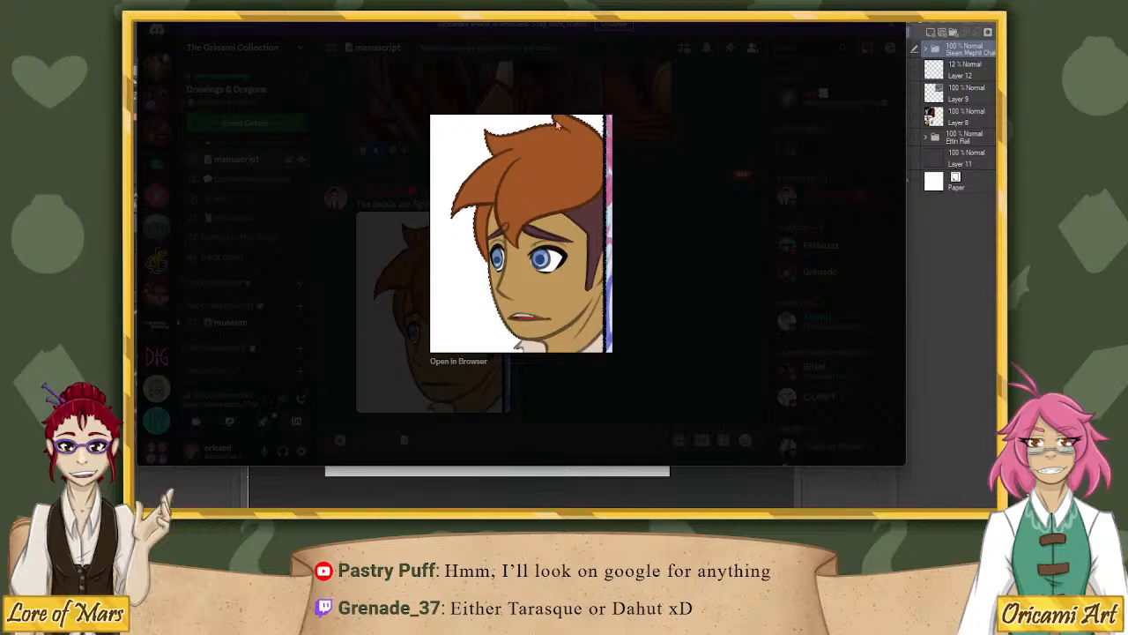
click(668, 302)
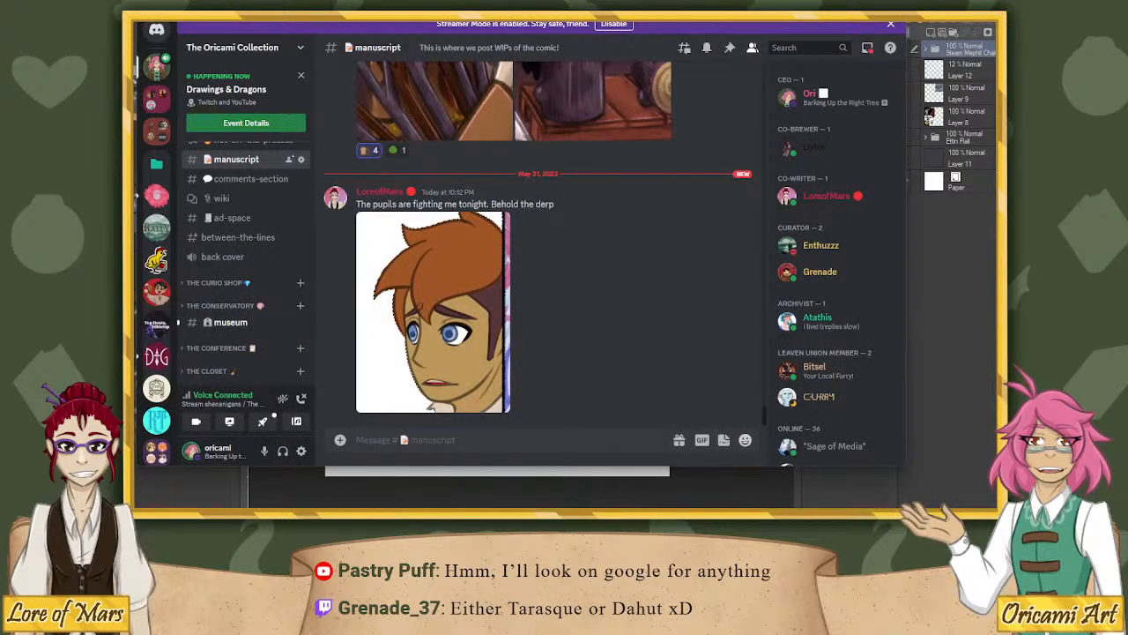
drag(441, 14, 1127, 26)
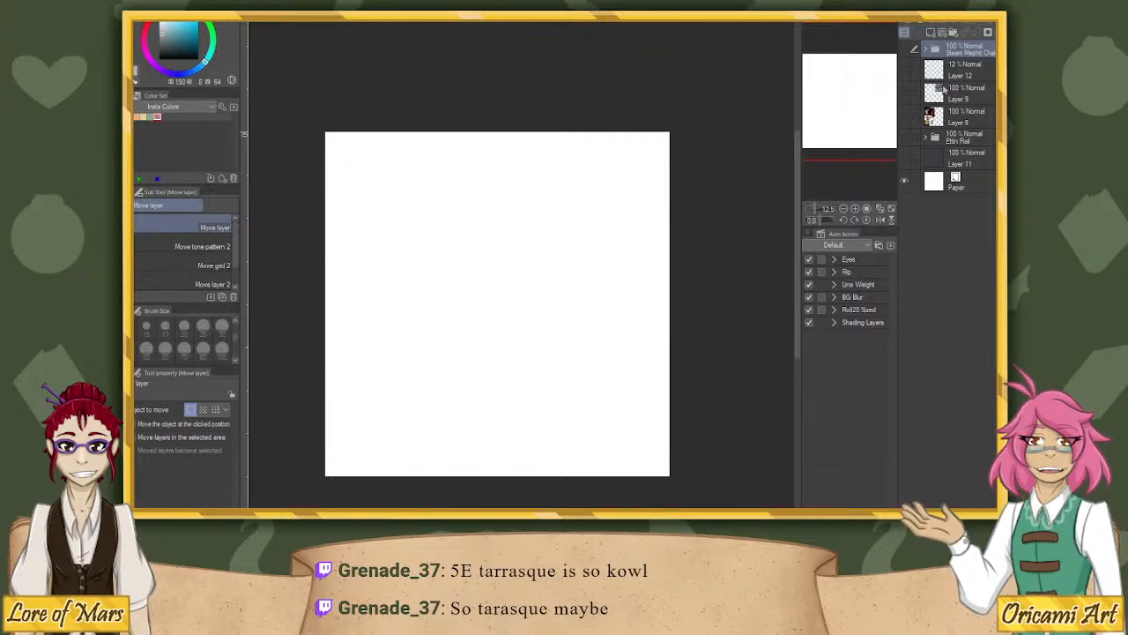
Paste the tarrasque reference picture and enlarge it from the canvas's upper-left corner to about two-thirds of the canvas width.
key(ctrl+v)
key(ctrl+t)
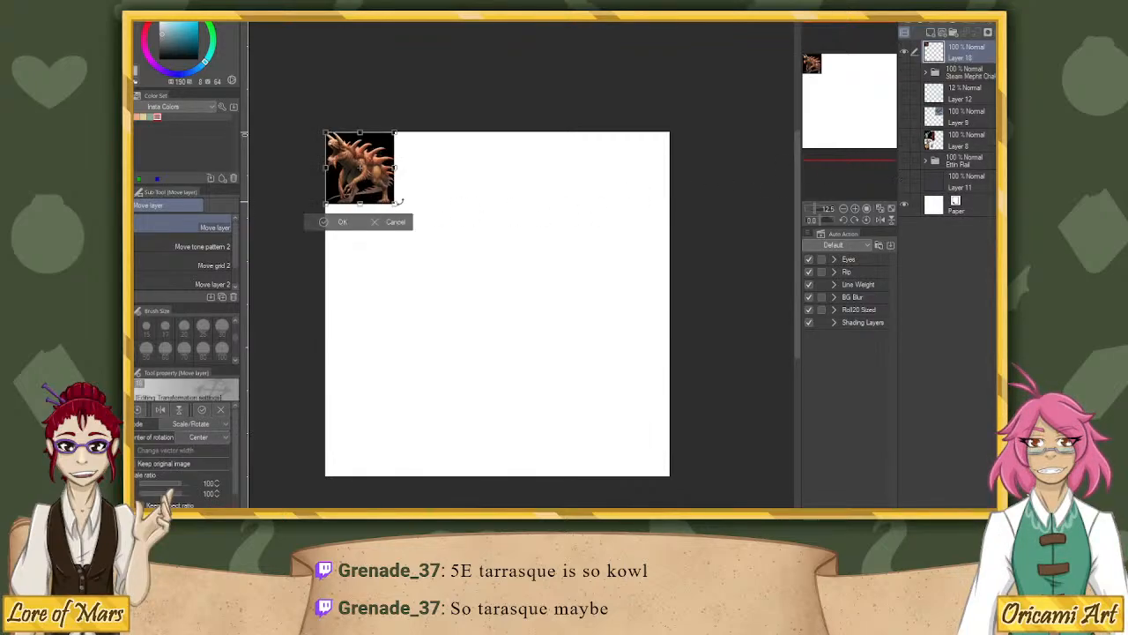
drag(395, 201, 520, 367)
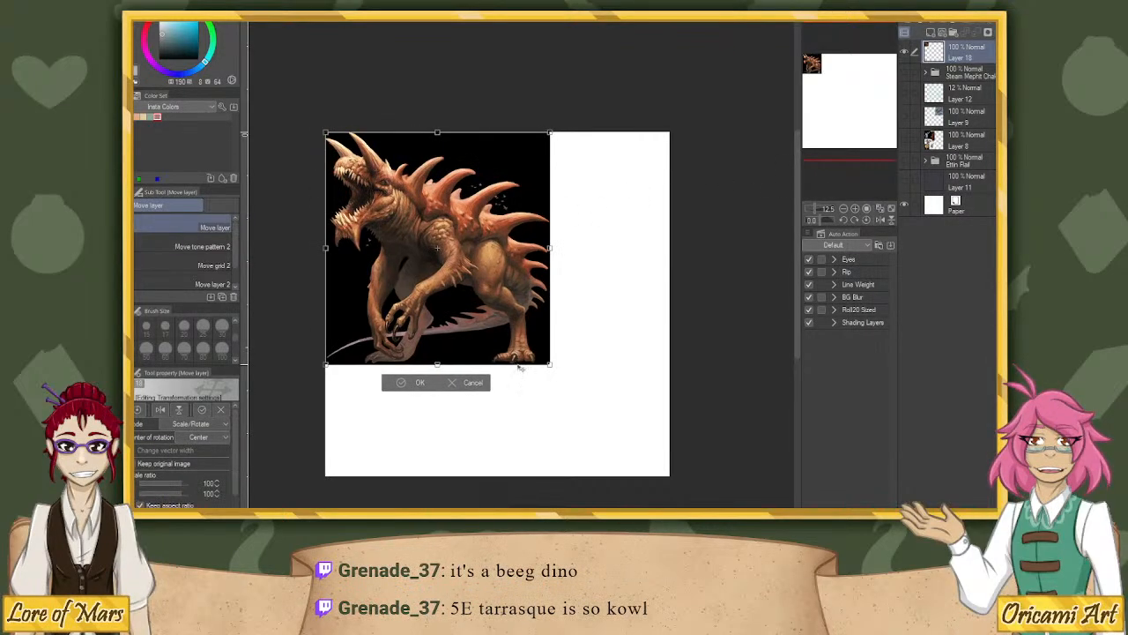
key(Return)
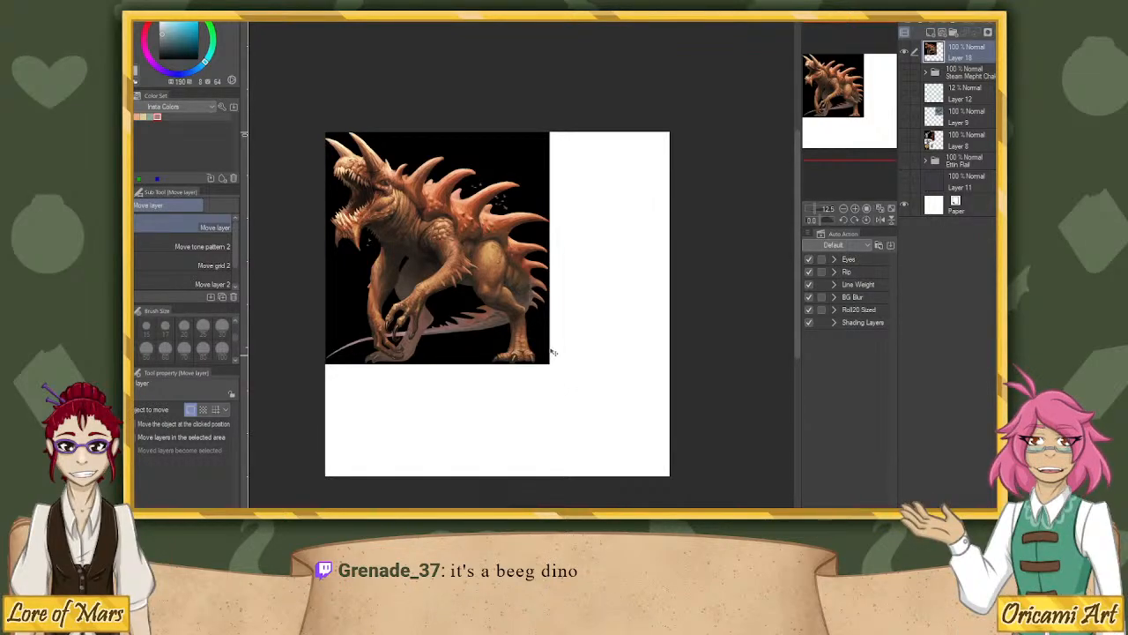
Scale the tarrasque picture down to about 40% of the canvas width, keeping it in the canvas's upper-left corner.
key(ctrl+t)
drag(548, 361, 488, 267)
click(362, 294)
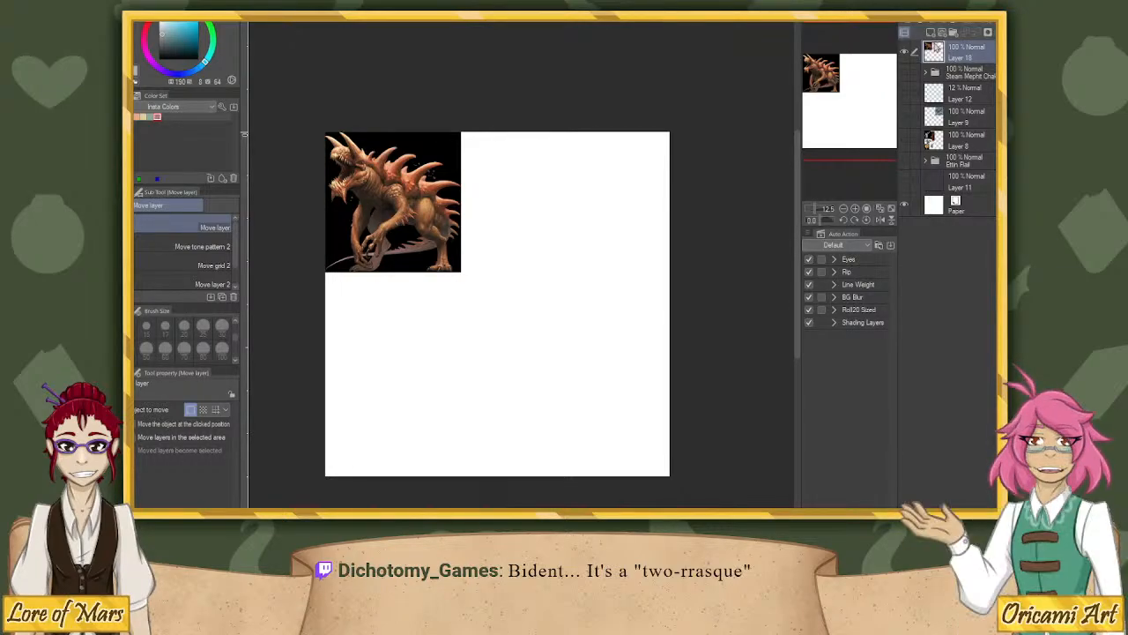
Paste the crossed-swords pose photo, scale it to about 121%, and place it directly below the tarrasque picture.
key(ctrl+t)
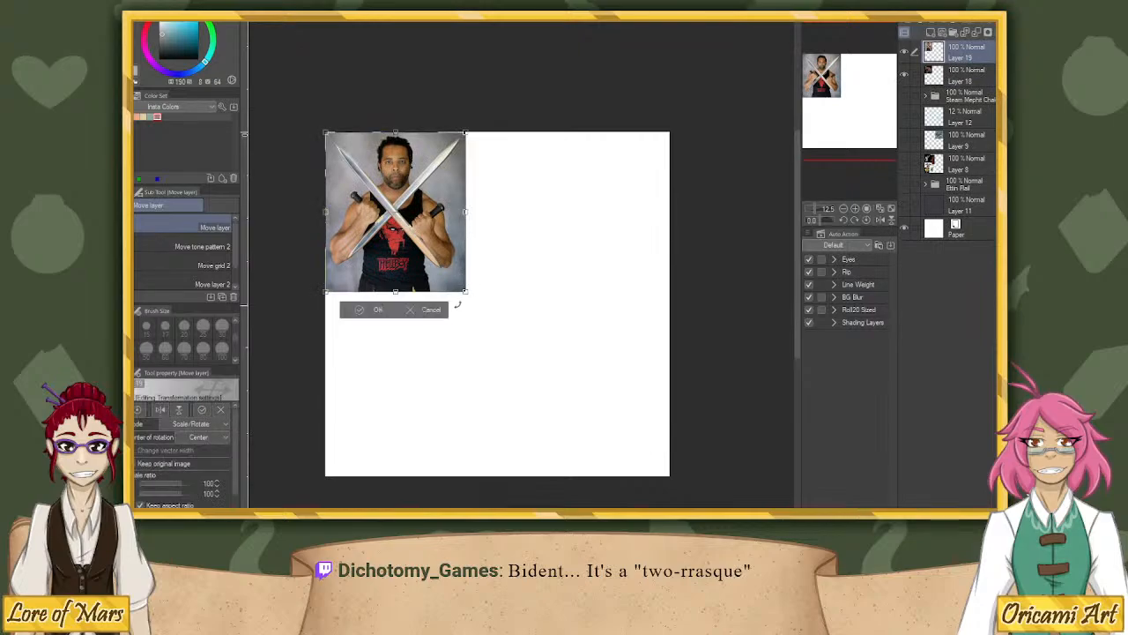
drag(463, 292, 491, 327)
drag(462, 269, 464, 414)
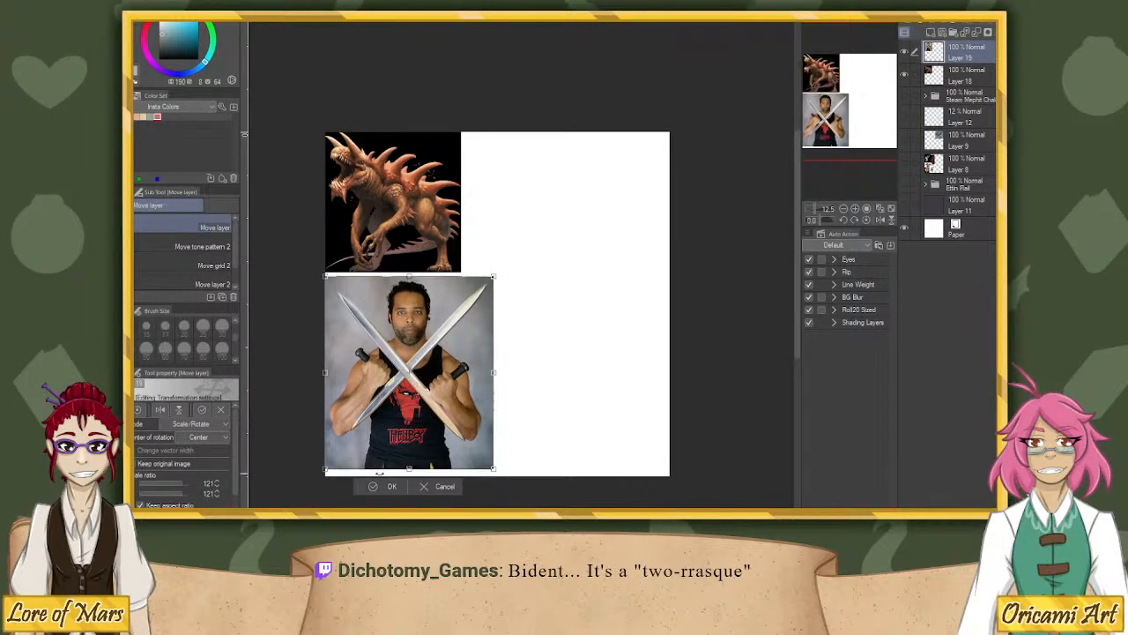
key(Return)
Add a new layer above the reference pictures and draw a vertical two-line symmetrical ruler down the canvas's middle.
scroll(584, 287, up, 2)
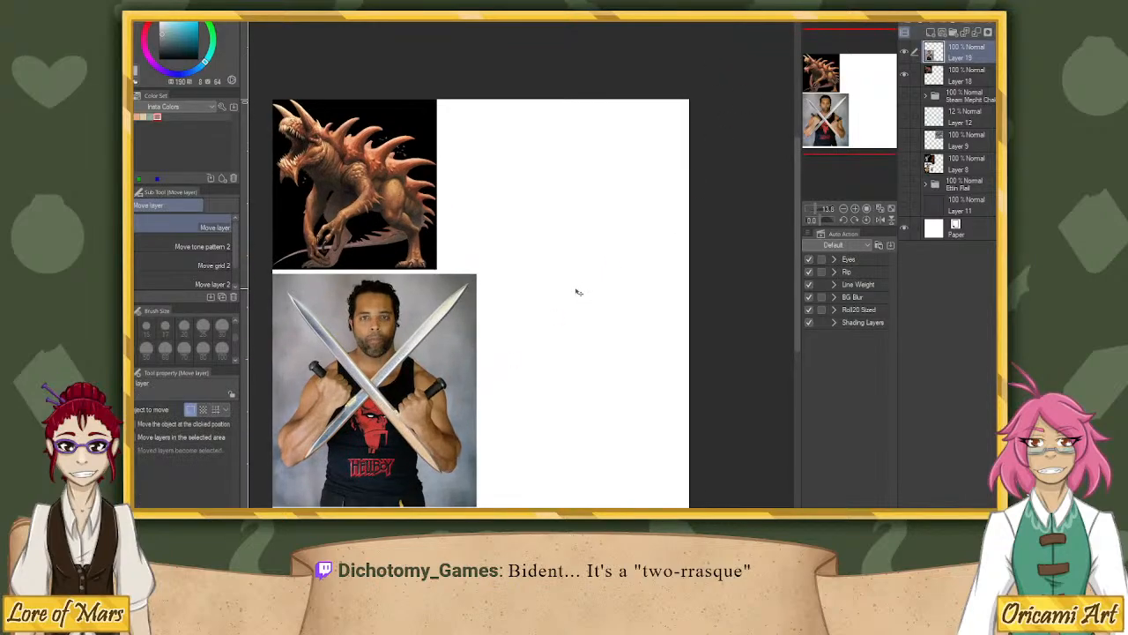
drag(855, 106, 857, 117)
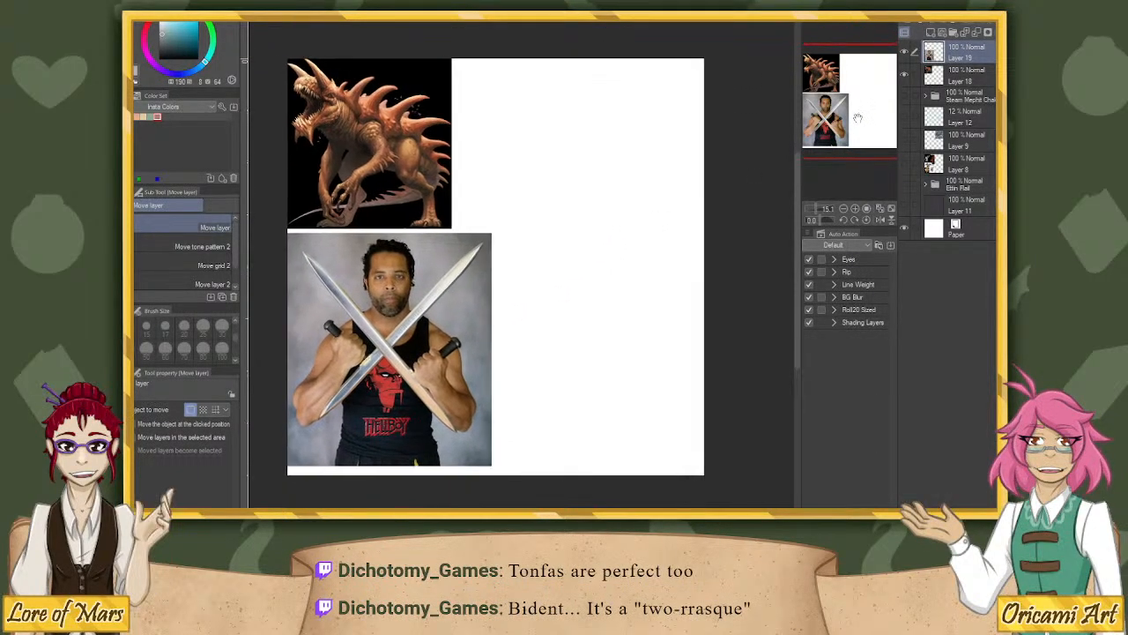
click(942, 33)
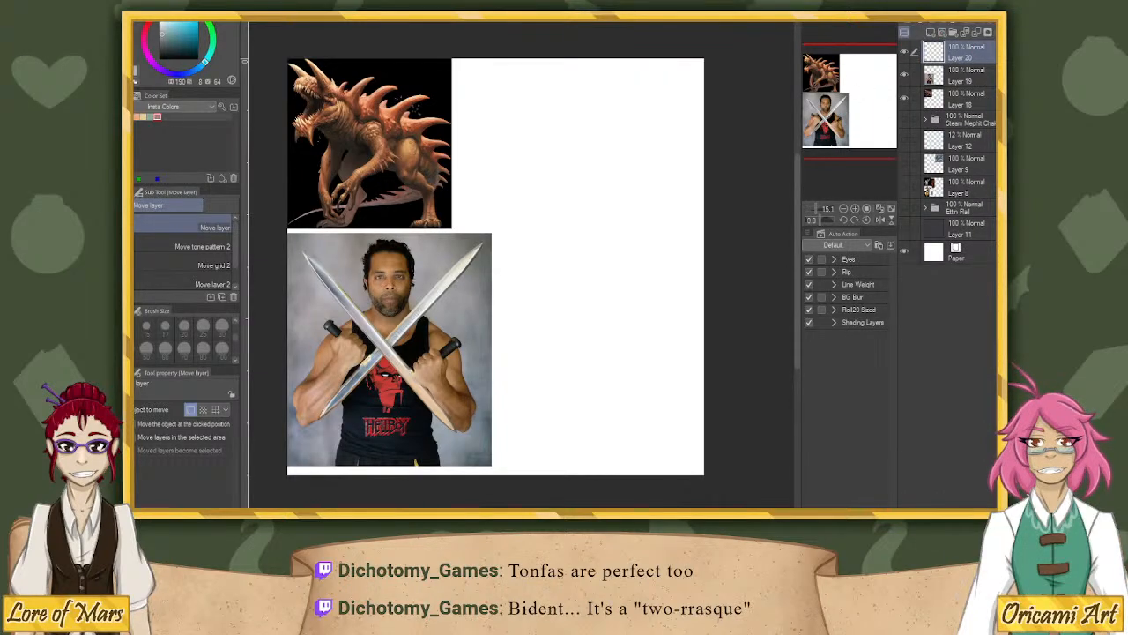
key(u)
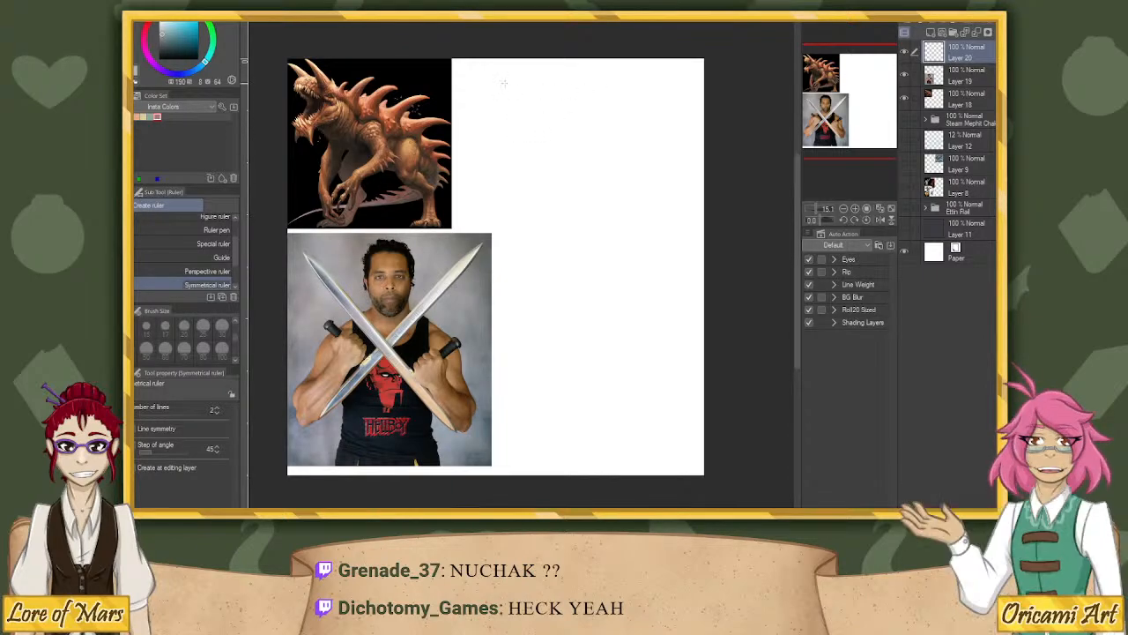
drag(504, 85, 506, 437)
Scale the crossed-swords photo on Layer 19 to about 70% and move it to the canvas's upper-right corner.
click(969, 76)
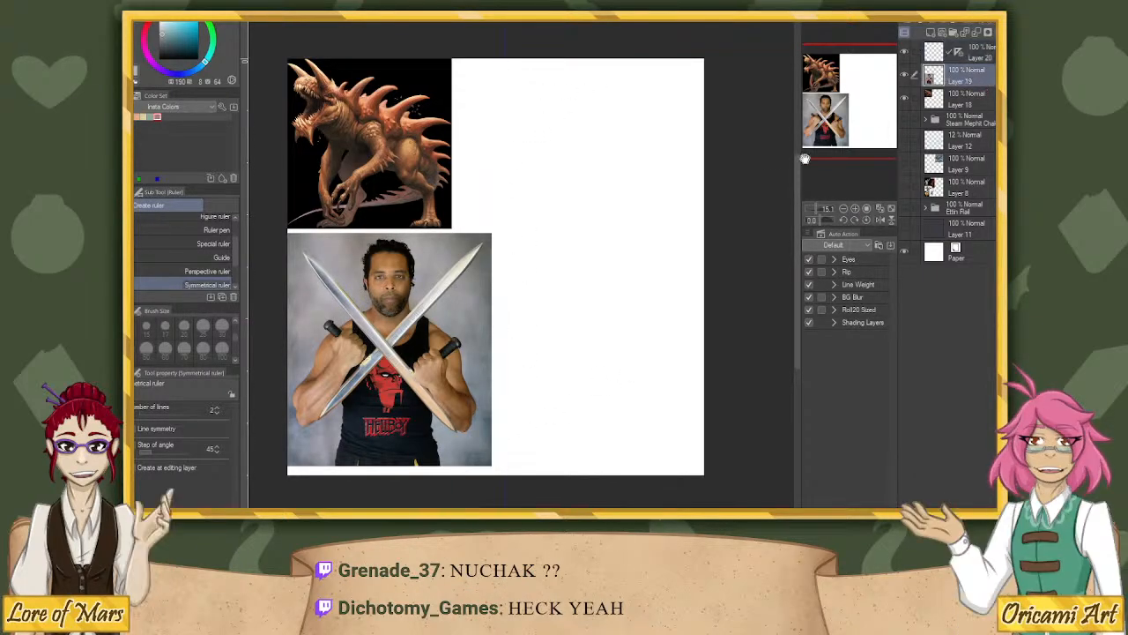
key(ctrl+t)
drag(492, 232, 686, 68)
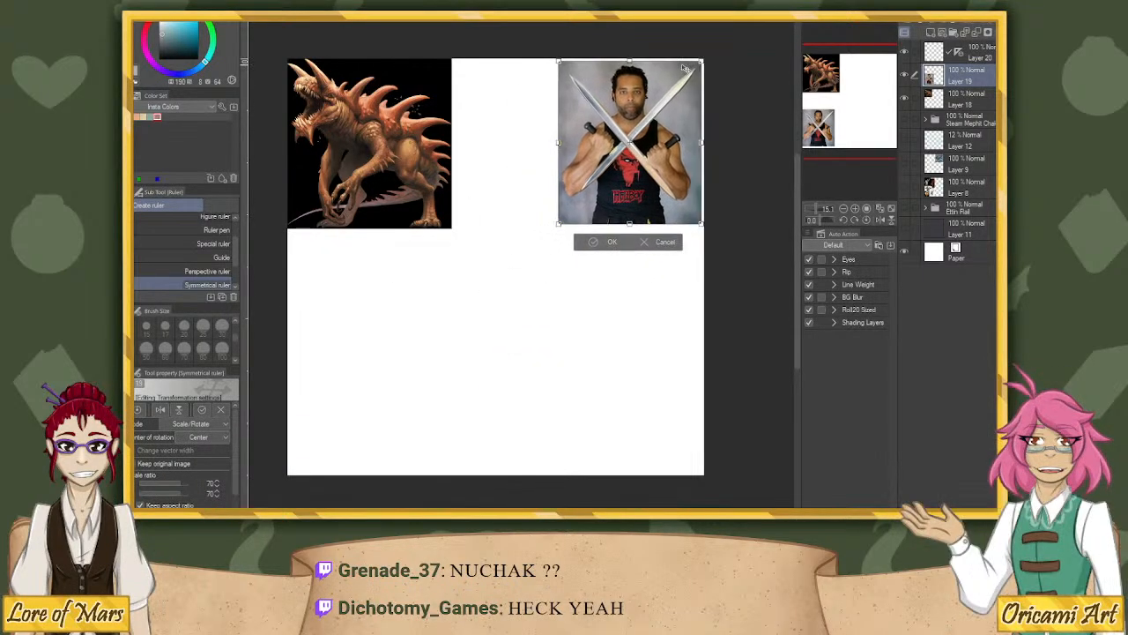
Scale down the swordsman photo and the spiked creature image, keeping each in its upper corner of the canvas.
drag(559, 223, 572, 210)
click(605, 229)
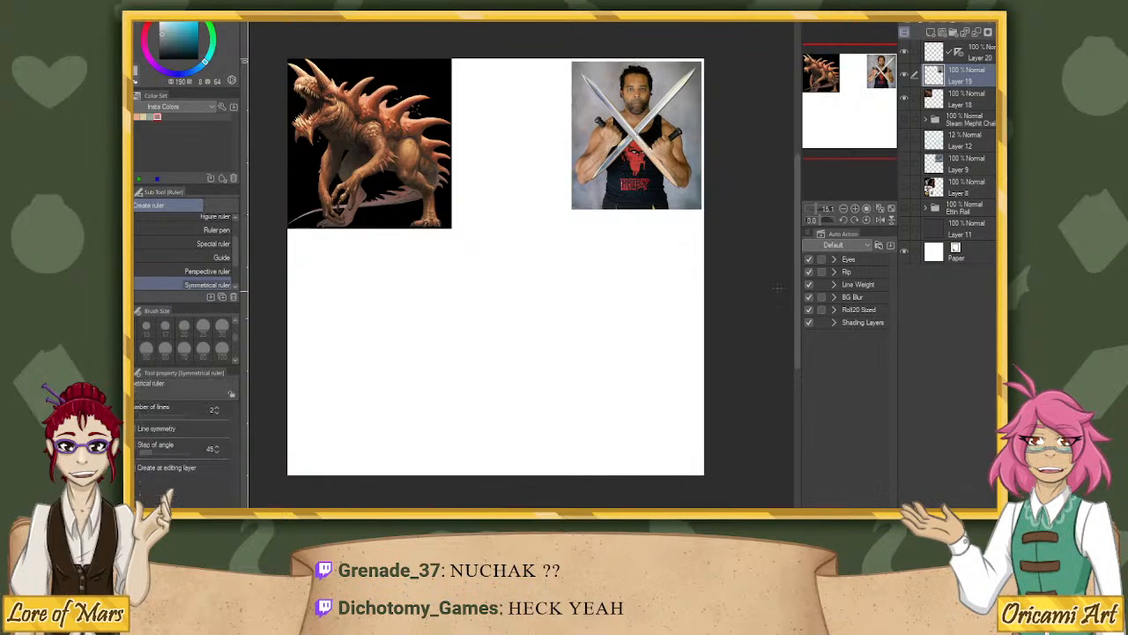
click(965, 98)
key(ctrl+t)
drag(451, 227, 424, 189)
click(334, 209)
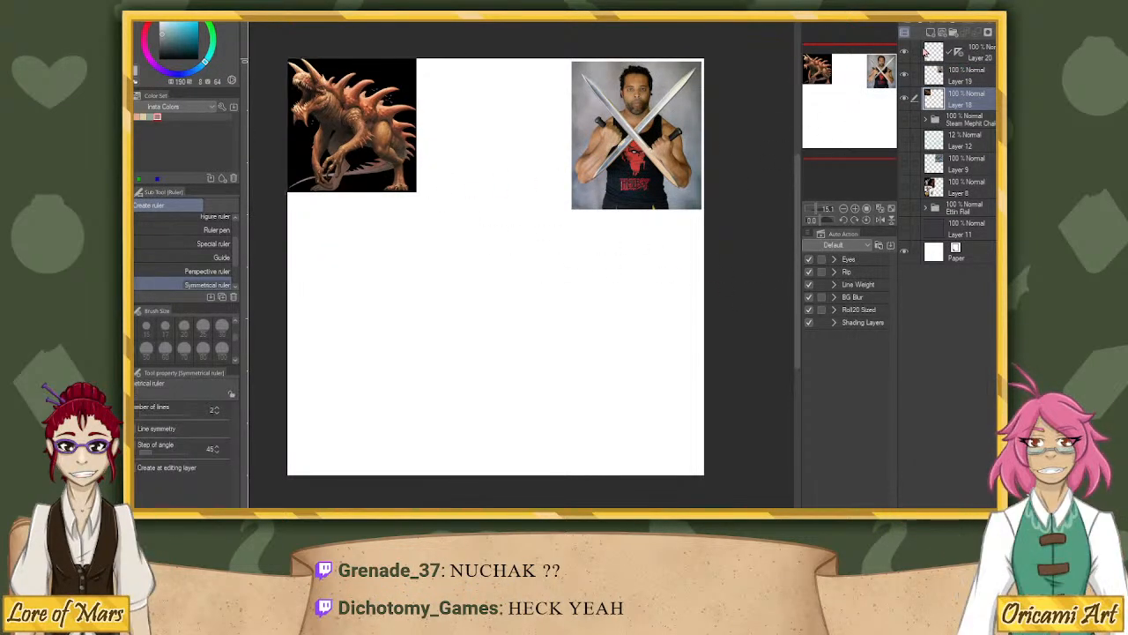
Add a new raster layer directly above Layer 19.
click(989, 48)
click(989, 24)
click(969, 46)
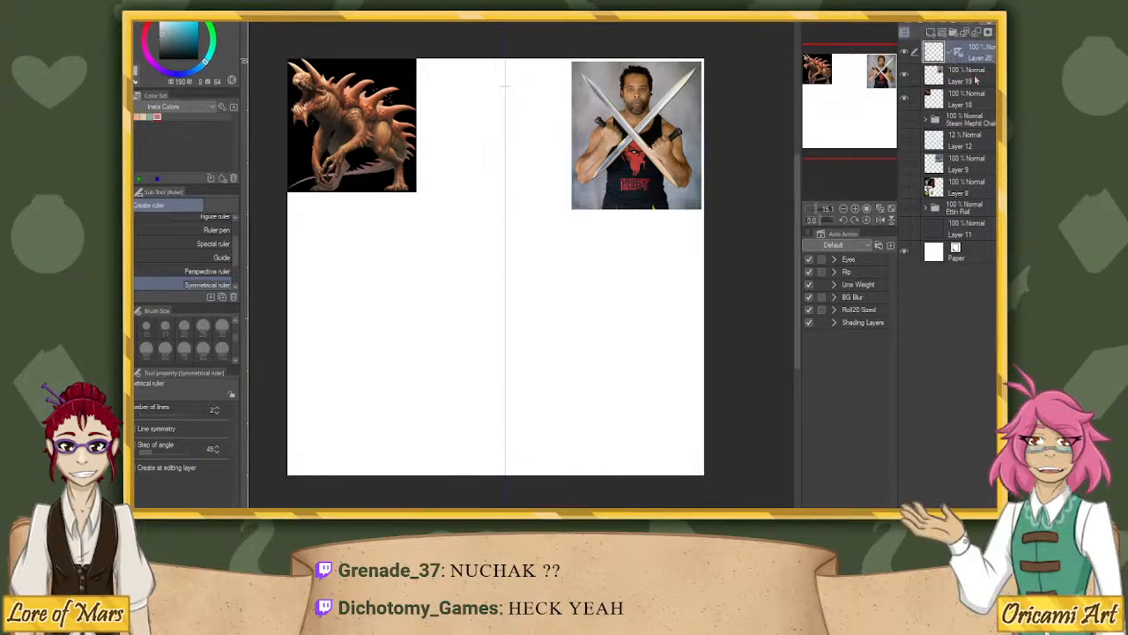
click(975, 77)
click(932, 33)
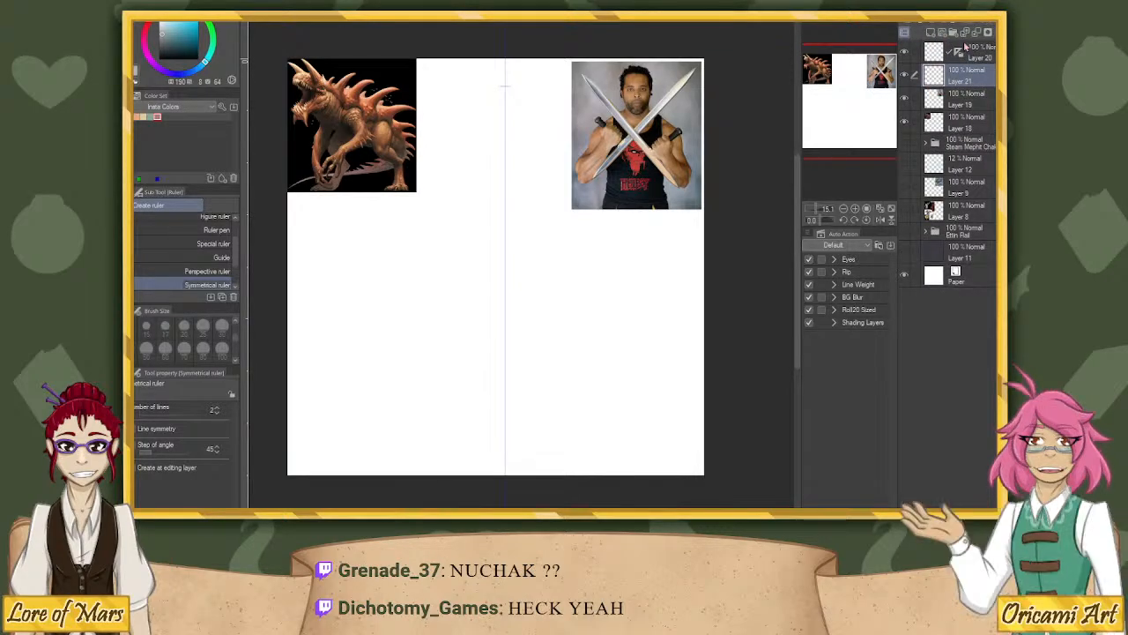
Move the symmetry ruler on Layer 20 to the horizontal centre of the canvas.
click(991, 55)
key(k)
drag(663, 270, 651, 275)
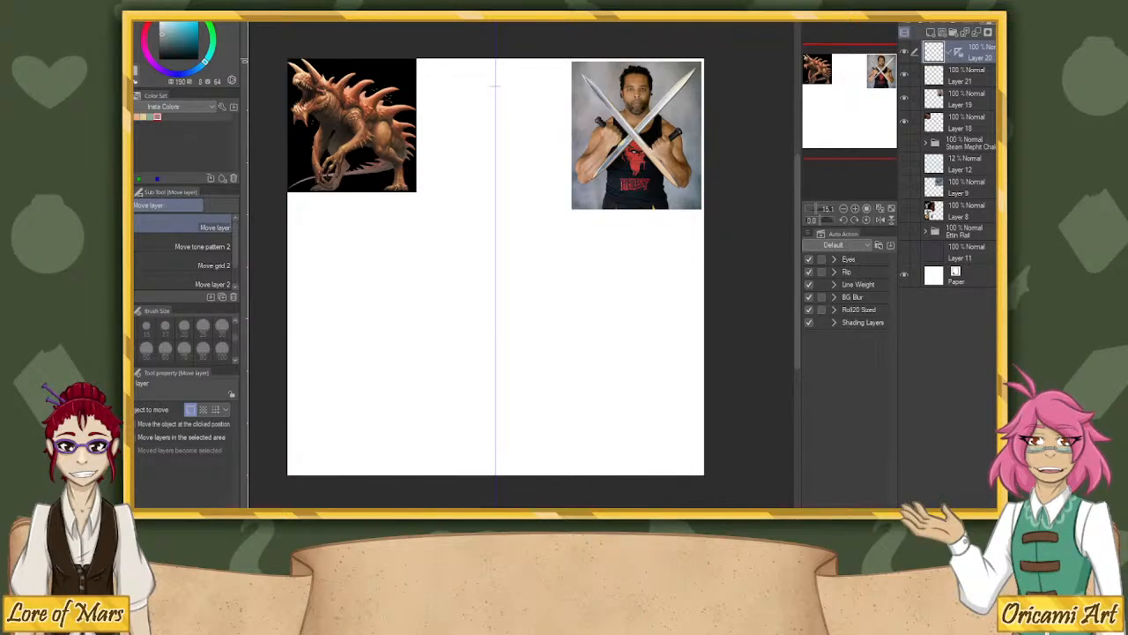
With a purple Sketch Pencil at size 70, sketch a mirrored pair of long, slightly curved blade shapes with pointed upper ends.
key(p)
click(186, 240)
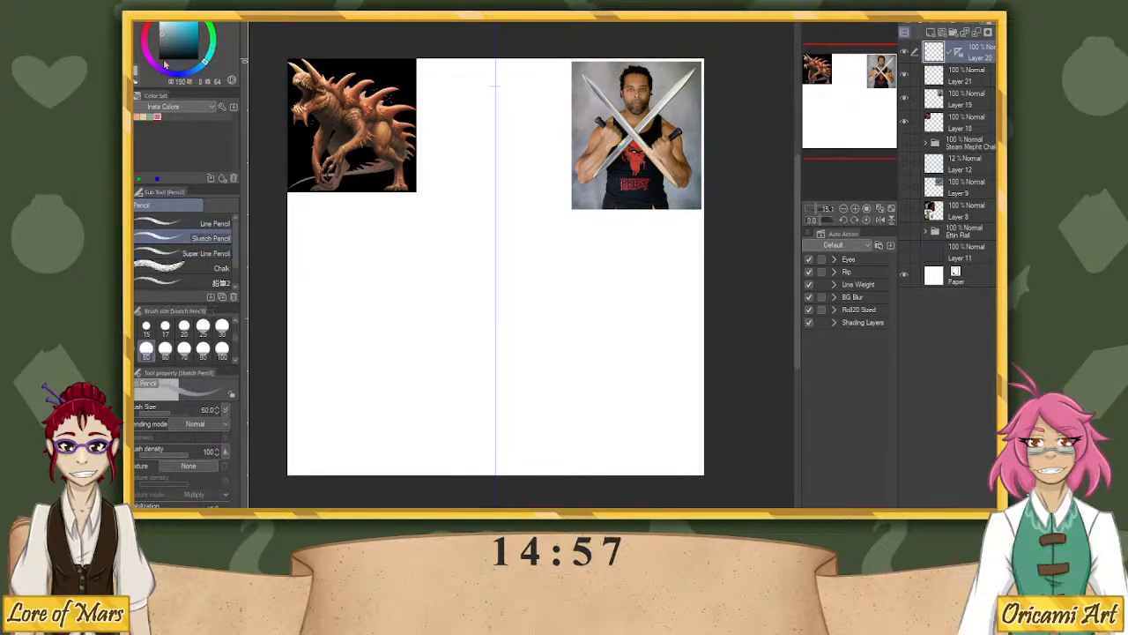
click(165, 64)
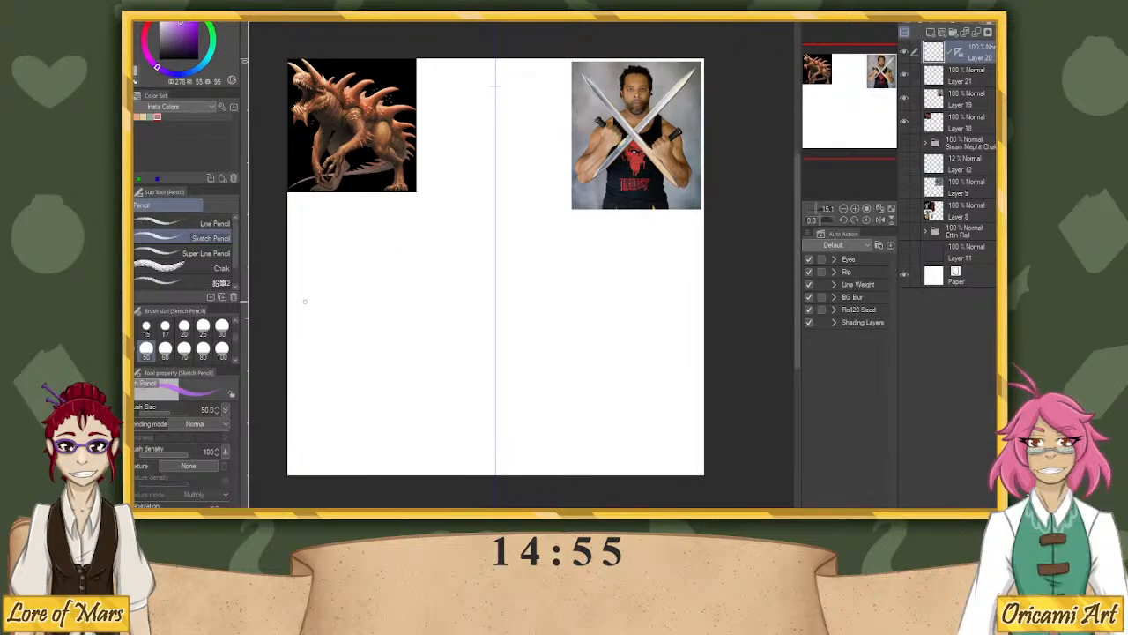
key(bracketright)
key(bracketright)
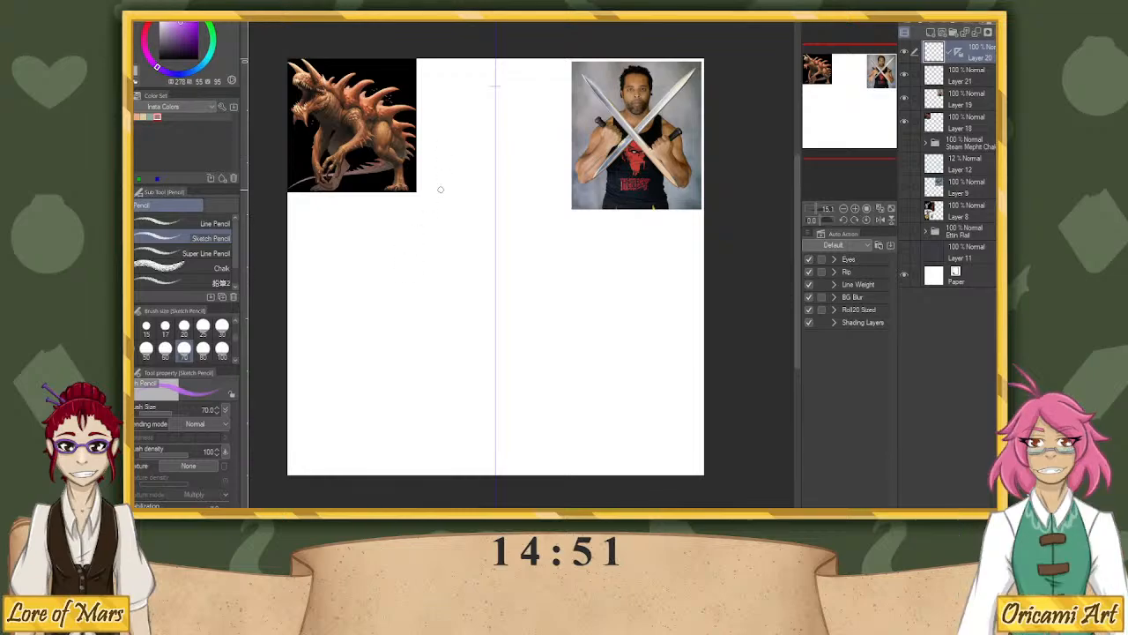
mouse_move(447, 139)
mouse_down()
mouse_move(446, 393)
mouse_move(438, 286)
mouse_up()
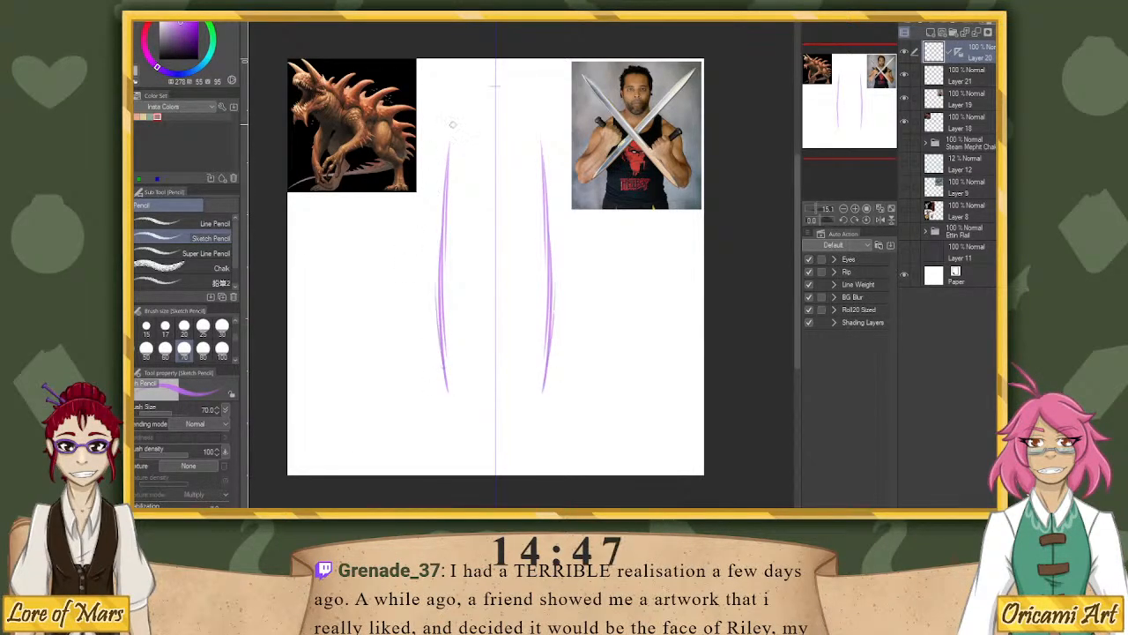
drag(448, 155, 445, 211)
drag(452, 134, 445, 238)
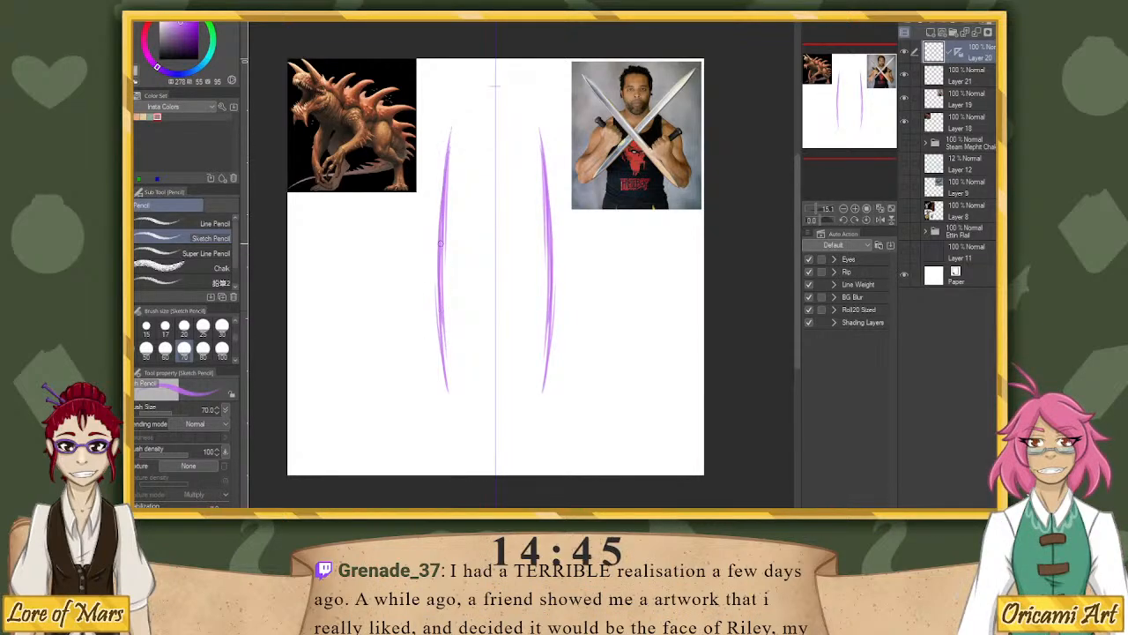
drag(459, 104, 449, 212)
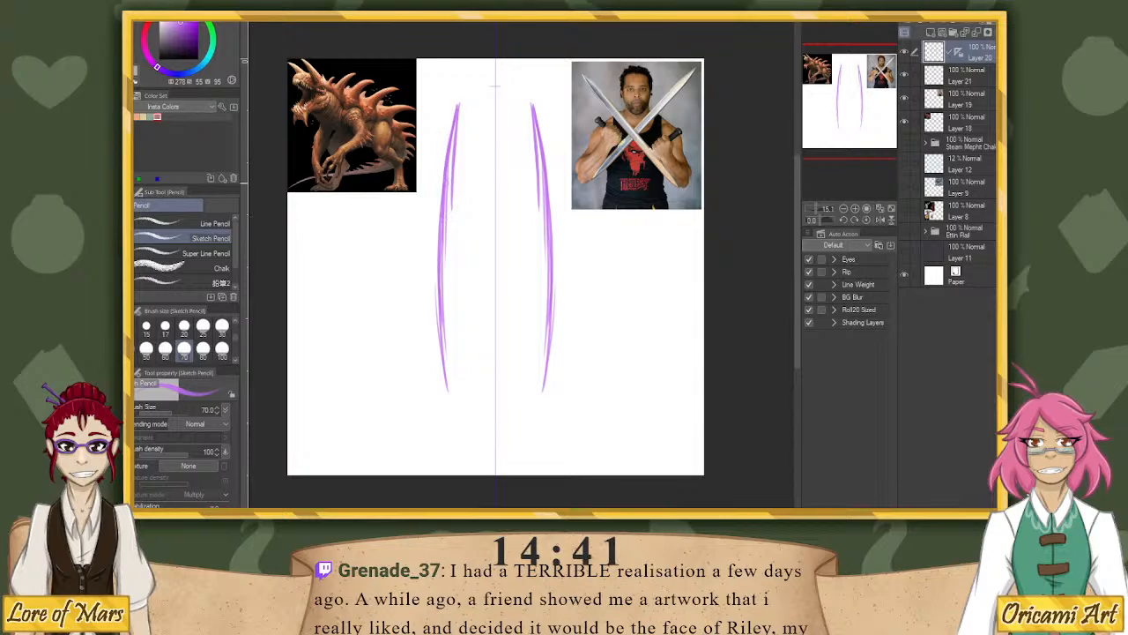
drag(459, 96, 457, 186)
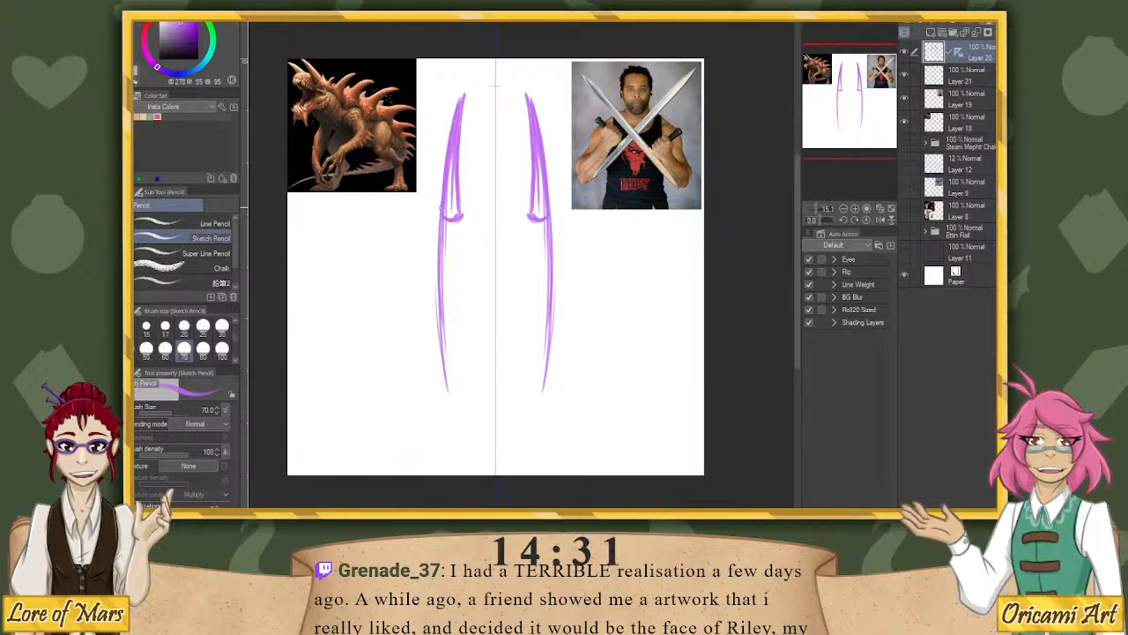
drag(442, 229, 451, 411)
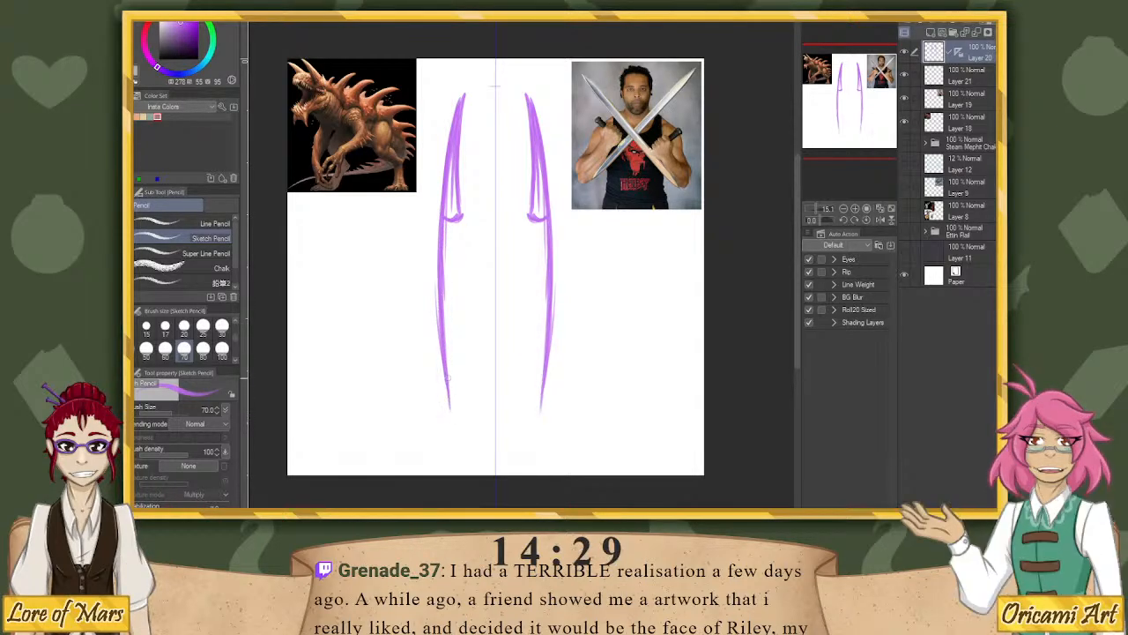
key(ctrl+z)
key(ctrl+z)
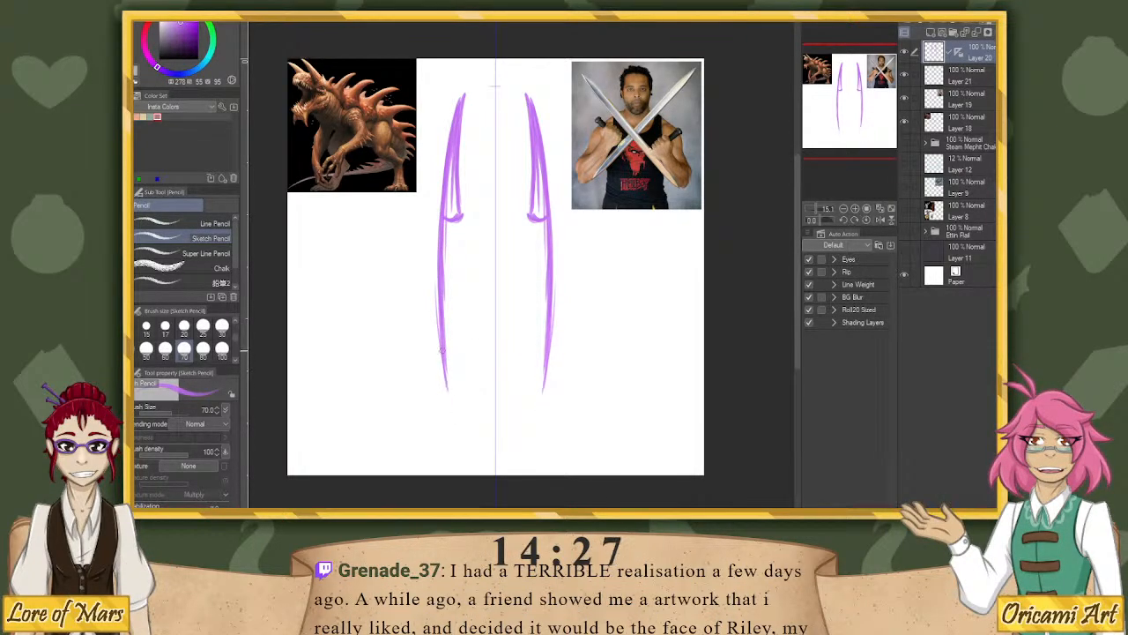
Complete the blades' curved lower tips and inner edges, and sketch two curved spikes off each blade's upper outer side.
drag(442, 340, 460, 431)
mouse_move(460, 432)
mouse_down()
mouse_move(453, 383)
mouse_move(459, 430)
mouse_up()
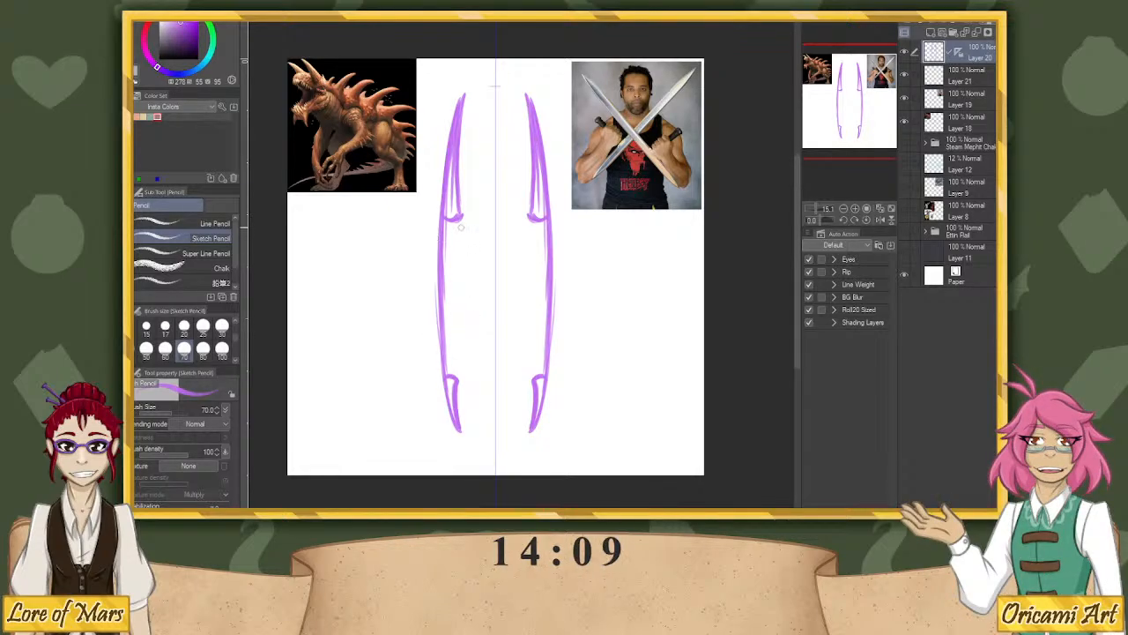
drag(458, 220, 459, 289)
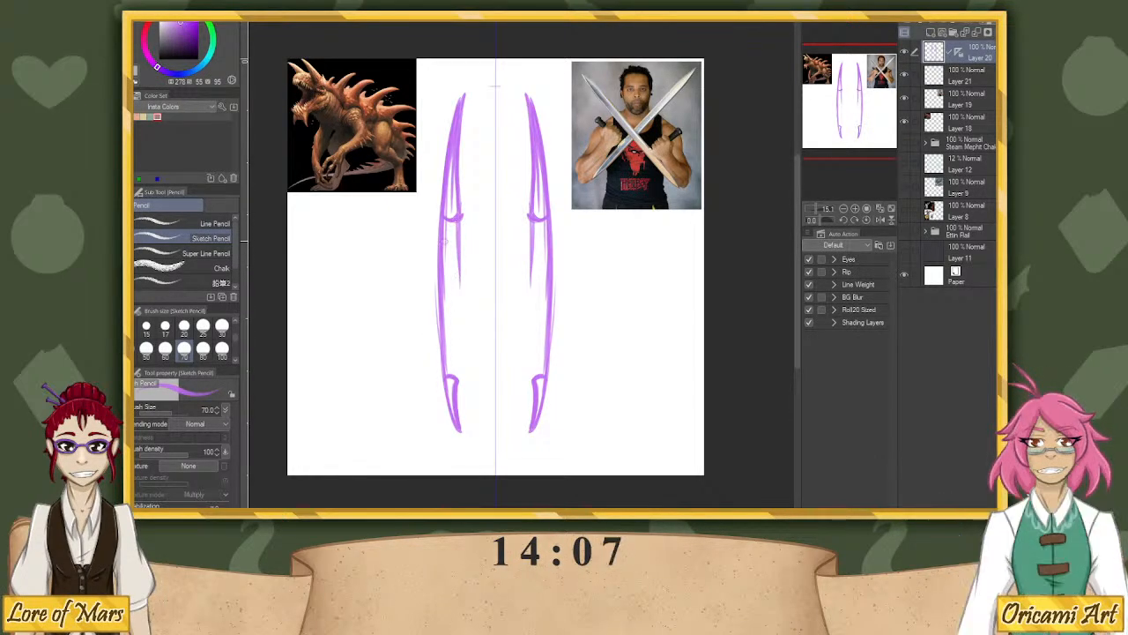
key(ctrl+z)
mouse_move(457, 217)
mouse_down()
mouse_move(460, 380)
mouse_move(457, 247)
mouse_up()
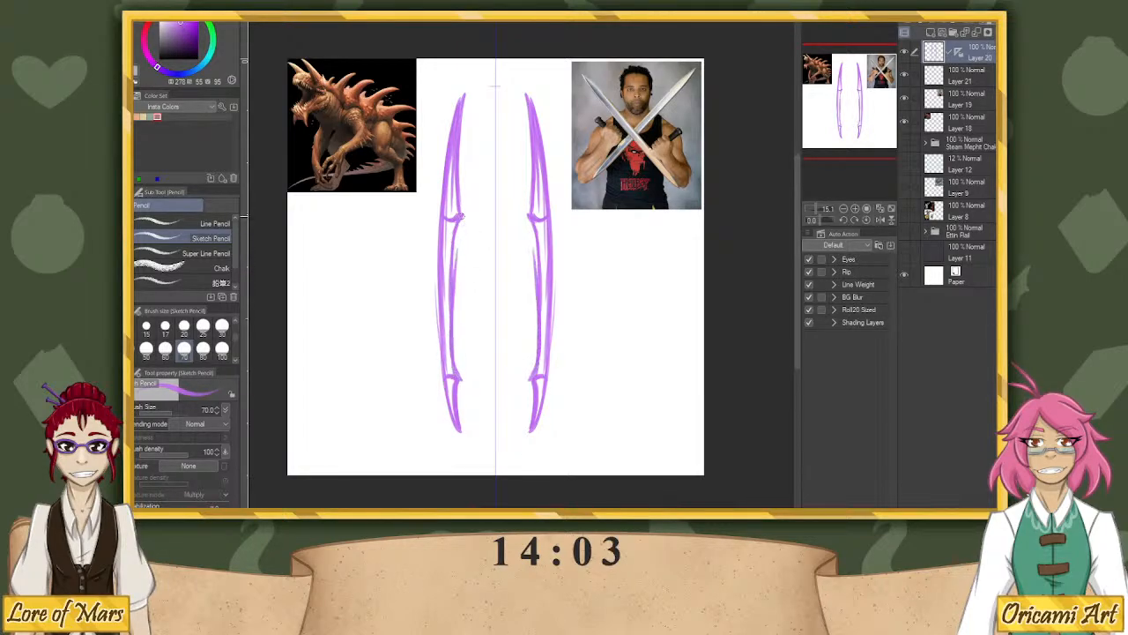
mouse_move(451, 338)
mouse_down()
mouse_move(461, 217)
mouse_move(430, 239)
mouse_move(404, 288)
mouse_move(434, 247)
mouse_move(383, 255)
mouse_move(402, 236)
mouse_move(380, 257)
mouse_up()
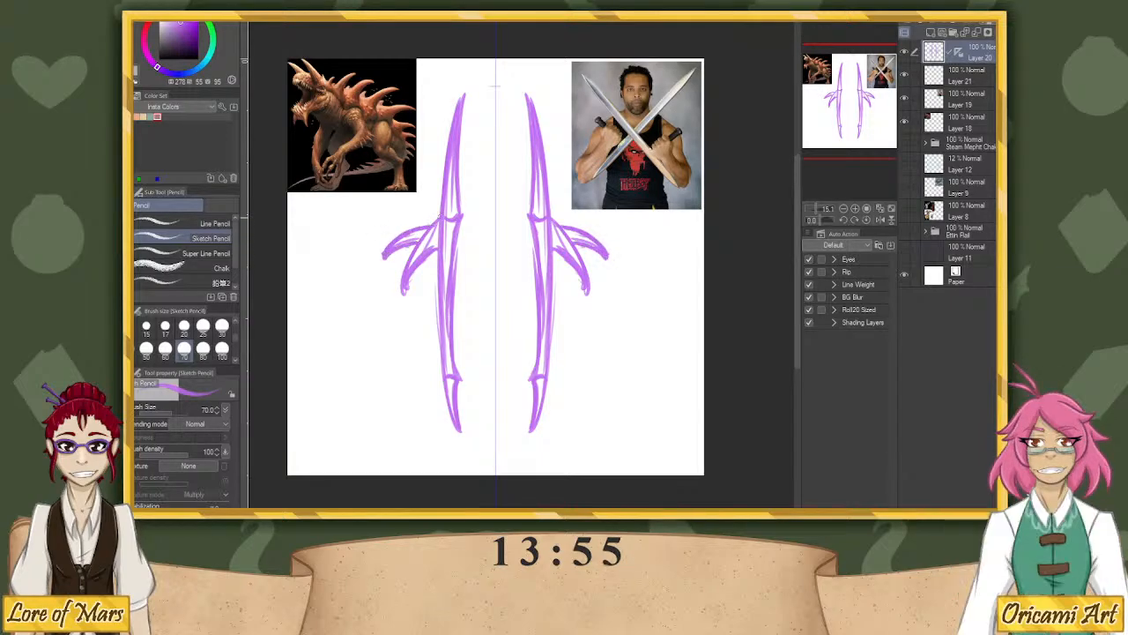
mouse_move(438, 219)
mouse_down()
mouse_move(403, 285)
mouse_move(416, 336)
mouse_up()
drag(433, 281, 412, 344)
key(ctrl+z)
key(ctrl+z)
Sketch a curved, downward-pointing spike off each blade's outer side, below the two upper spikes.
drag(438, 270, 397, 354)
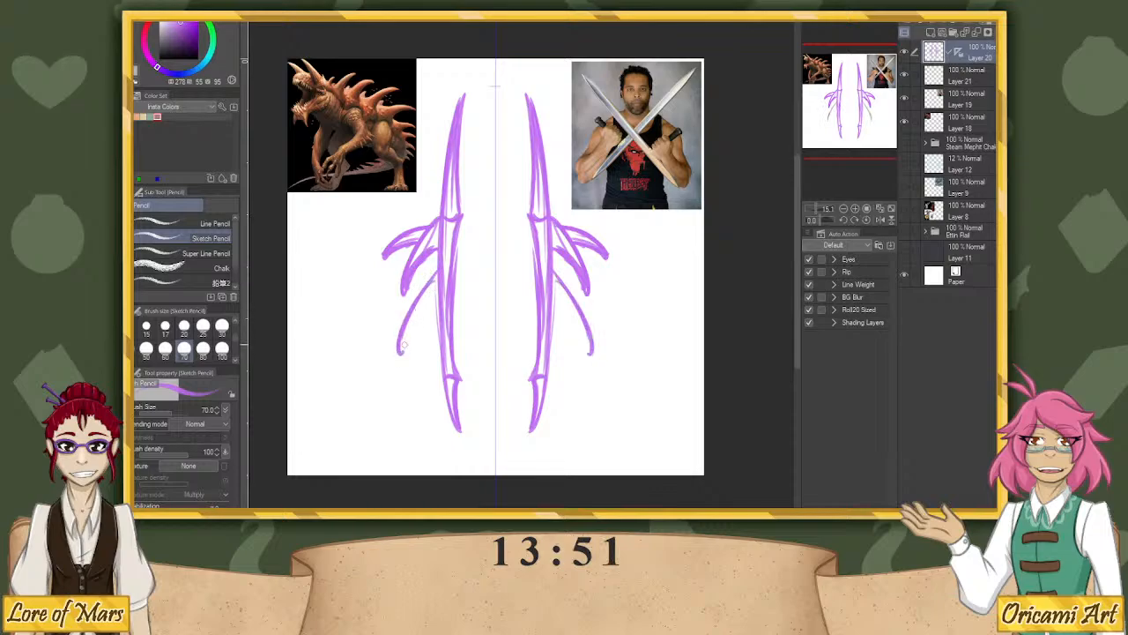
drag(436, 303, 398, 351)
drag(438, 255, 431, 280)
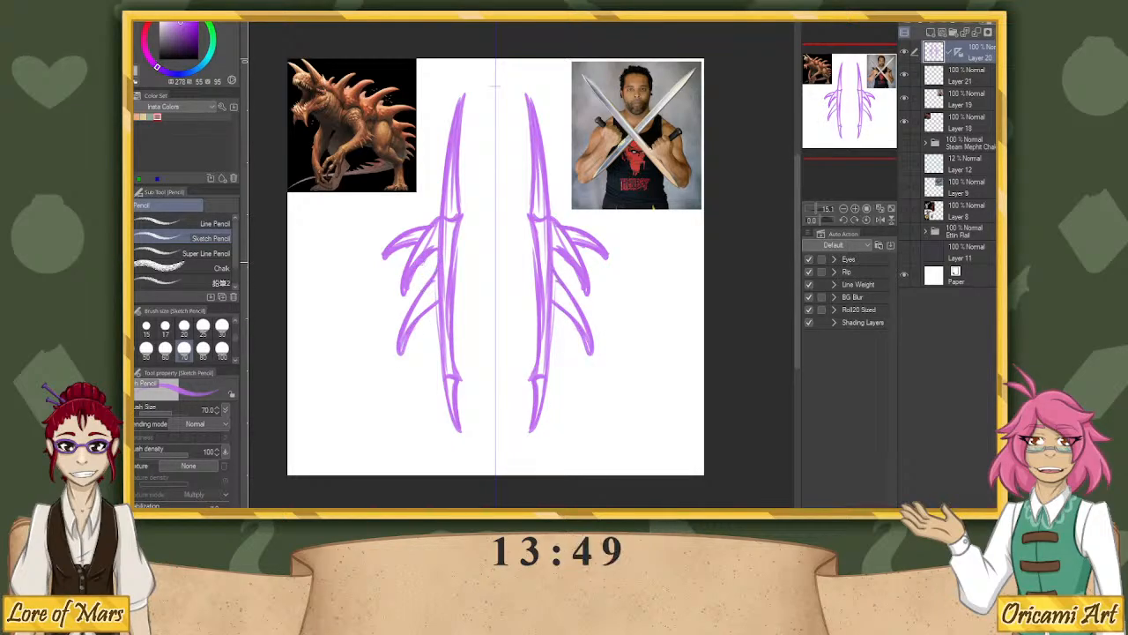
Sketch another outward-pointing spike on each side, between the upper pair of spikes and the lower one.
drag(439, 203, 437, 218)
mouse_move(431, 271)
mouse_down()
mouse_move(369, 315)
mouse_move(414, 298)
mouse_up()
key(ctrl+z)
key(ctrl+z)
key(ctrl+z)
key(ctrl+z)
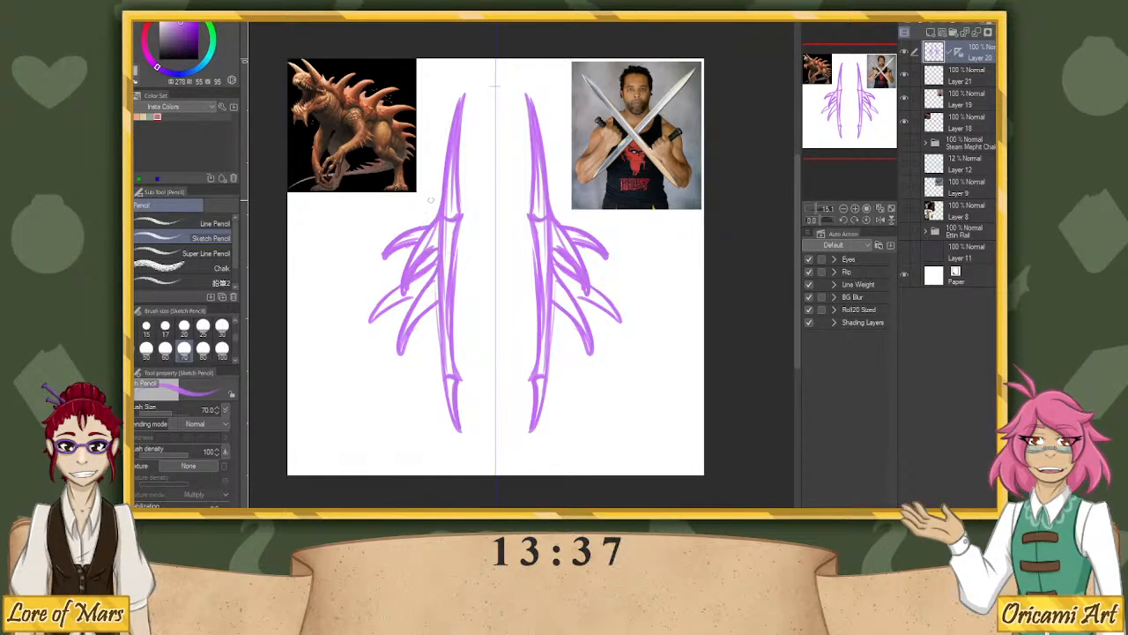
Erase the uppermost outer spike and redraw it angled further downward, cleaning up the spike beneath it.
key(c)
mouse_move(385, 257)
mouse_down()
mouse_move(425, 223)
mouse_move(422, 243)
mouse_move(384, 251)
mouse_up()
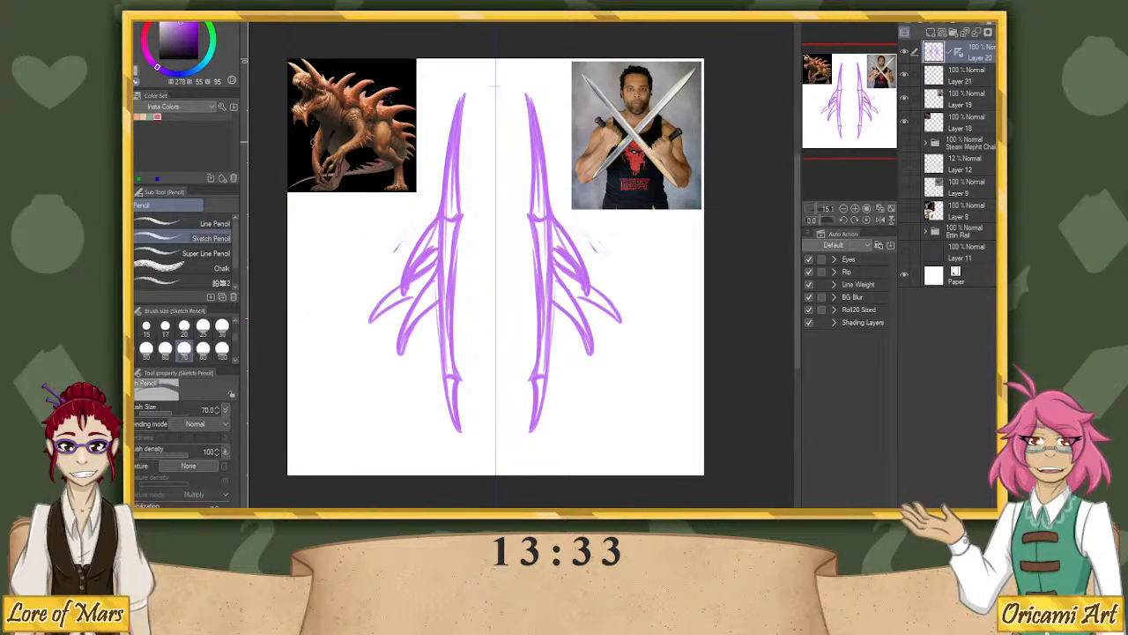
key(c)
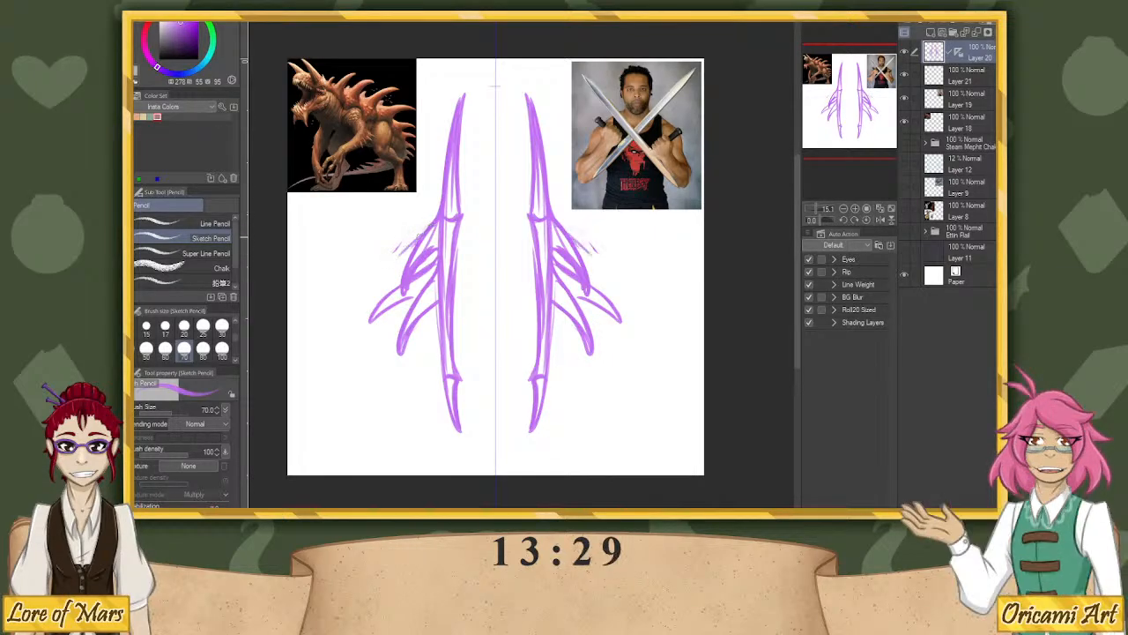
drag(440, 208, 386, 267)
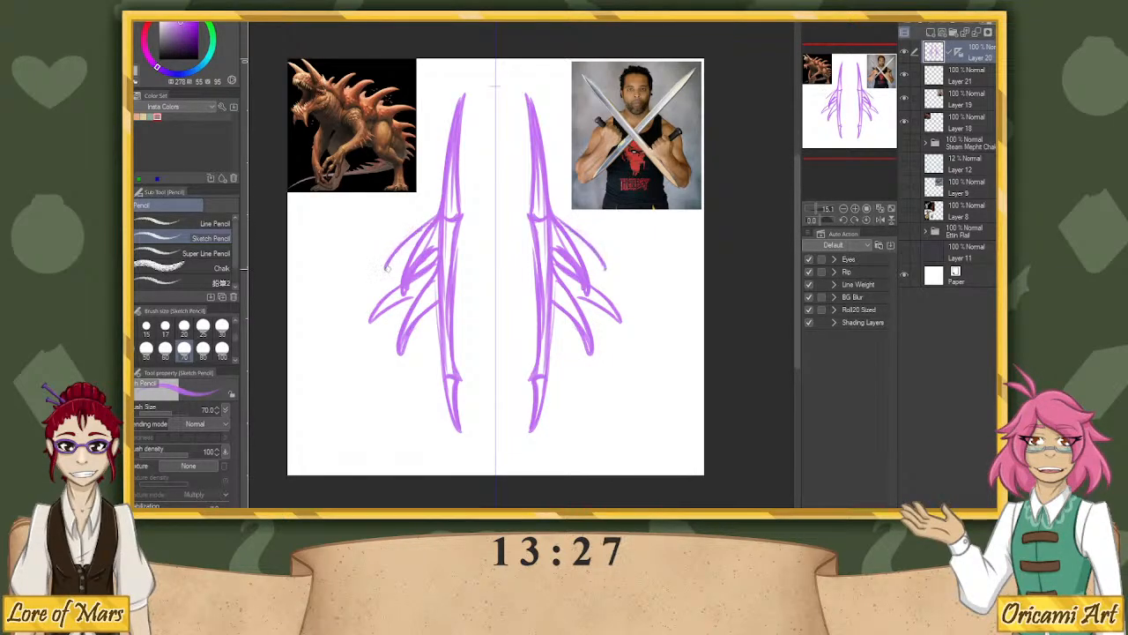
key(ctrl+z)
drag(416, 233, 391, 264)
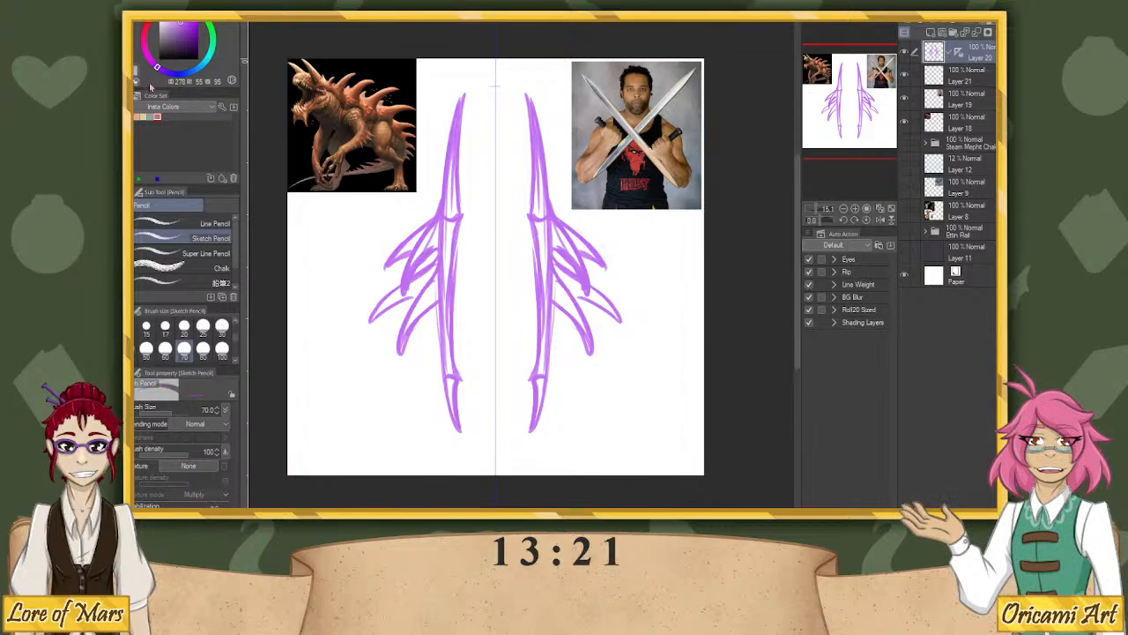
key(ctrl+z)
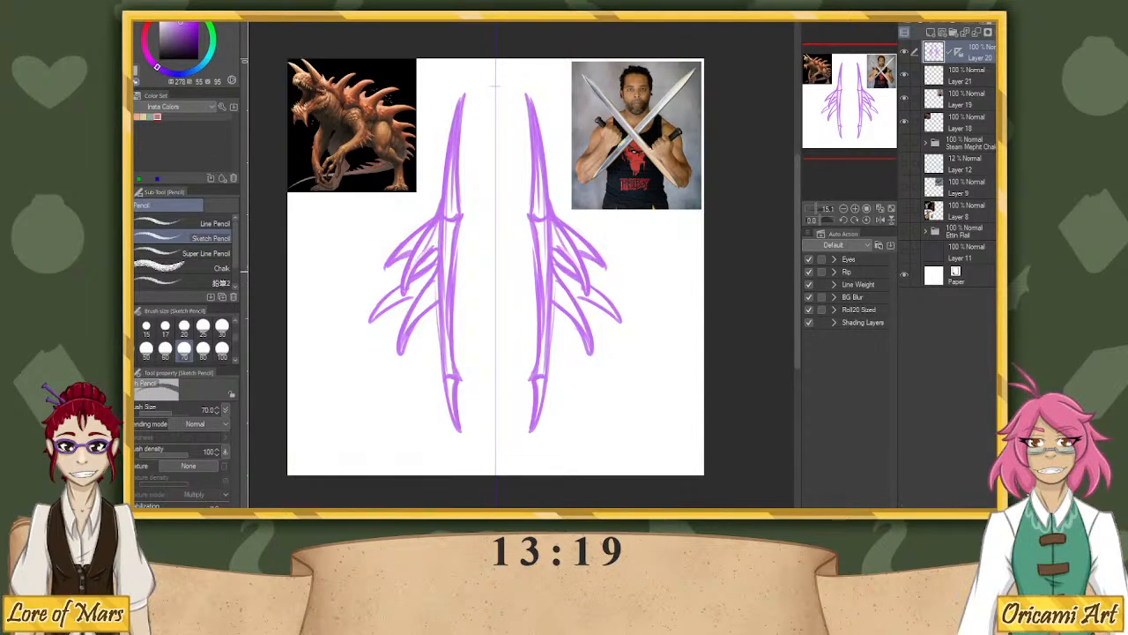
key(ctrl+z)
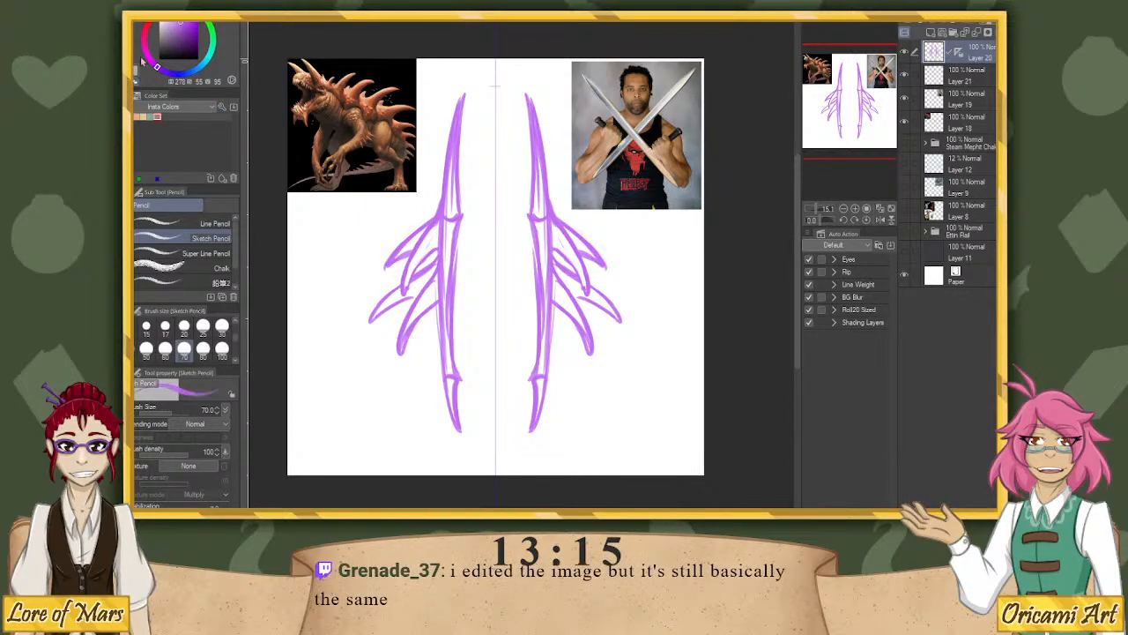
drag(432, 243, 404, 289)
key(ctrl+z)
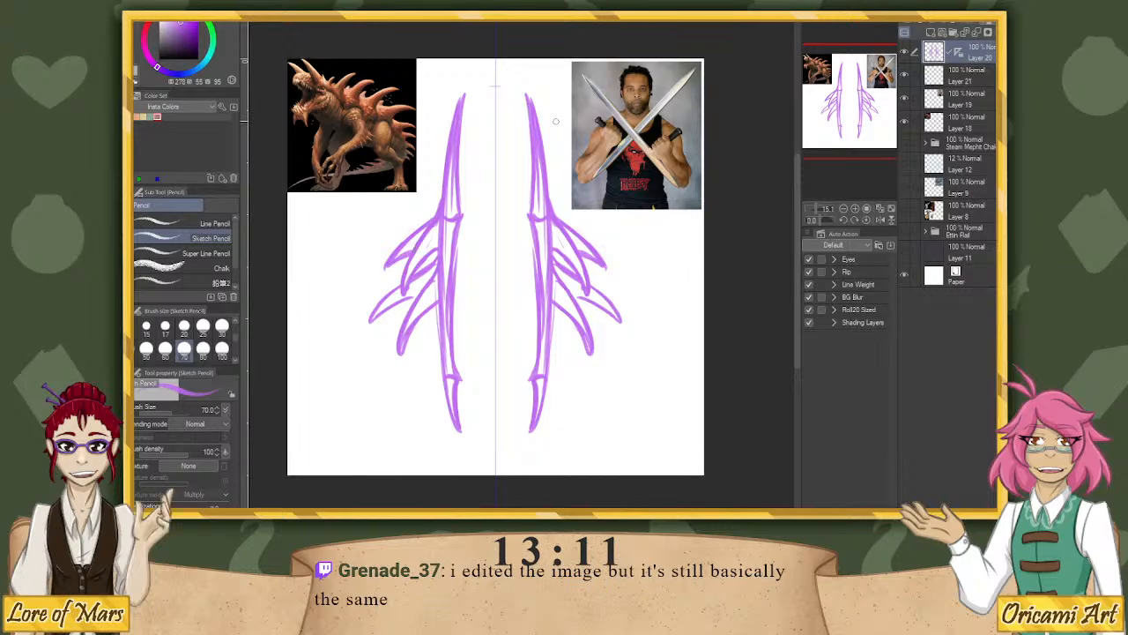
Sketch a short curved spike at the lower outer side of each blade, next to the bottom tip.
drag(435, 343, 422, 406)
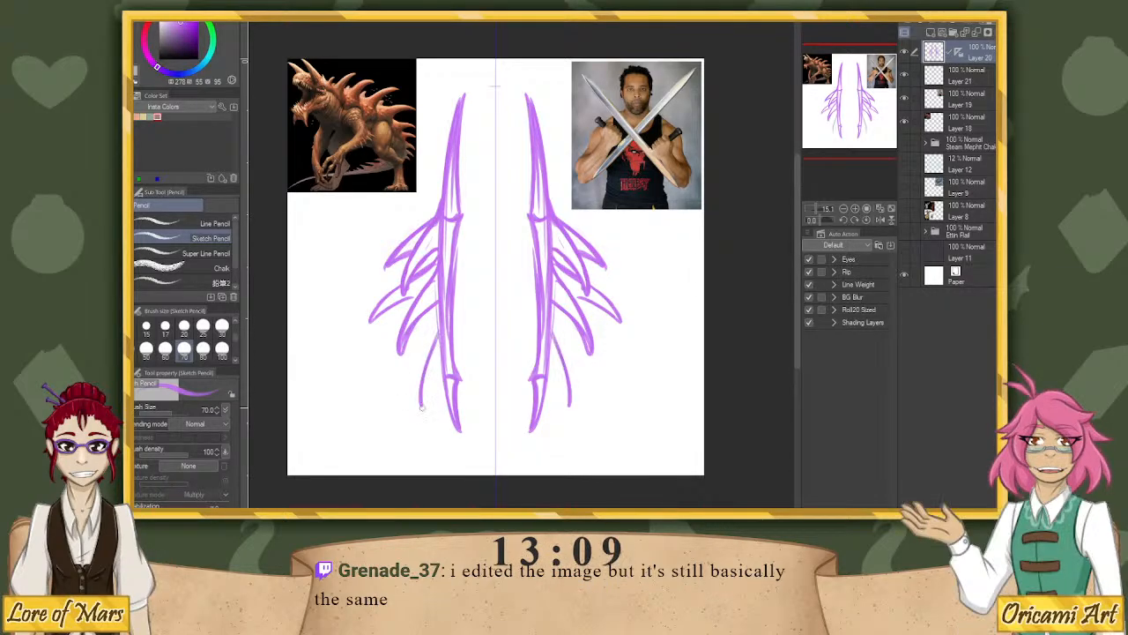
mouse_move(440, 365)
mouse_down()
mouse_move(423, 411)
mouse_move(426, 402)
mouse_up()
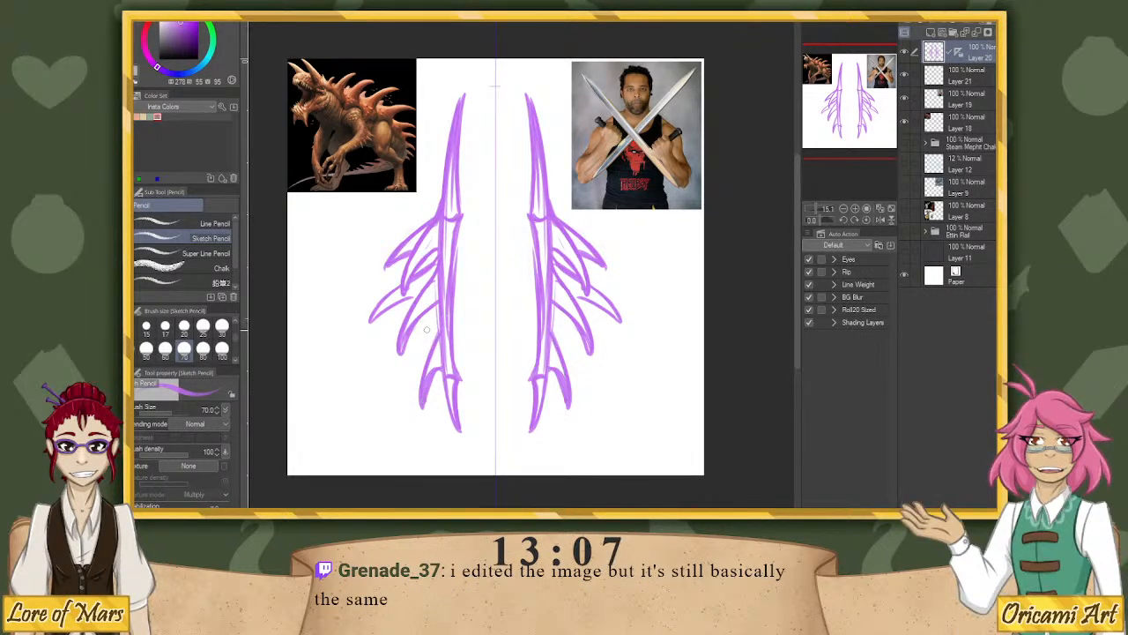
drag(435, 310, 401, 370)
drag(425, 332, 396, 385)
key(ctrl+z)
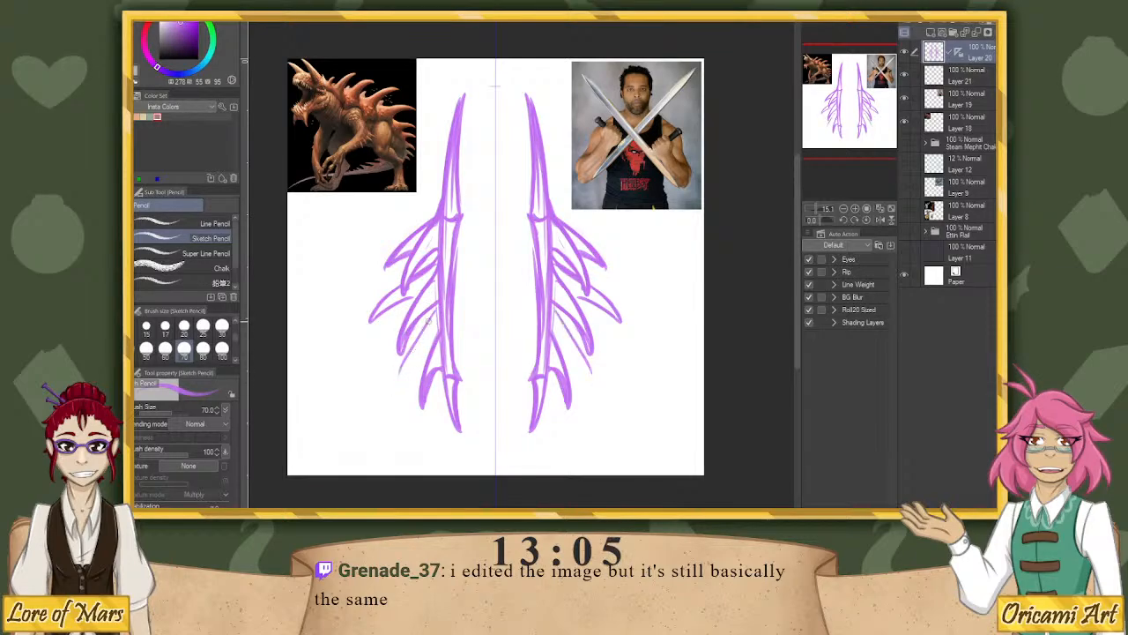
key(ctrl+z)
Sketch a spike between the lowest spike and the one above it, reinforce its outline, and undo the last stroke.
drag(439, 309, 402, 376)
drag(423, 329, 400, 384)
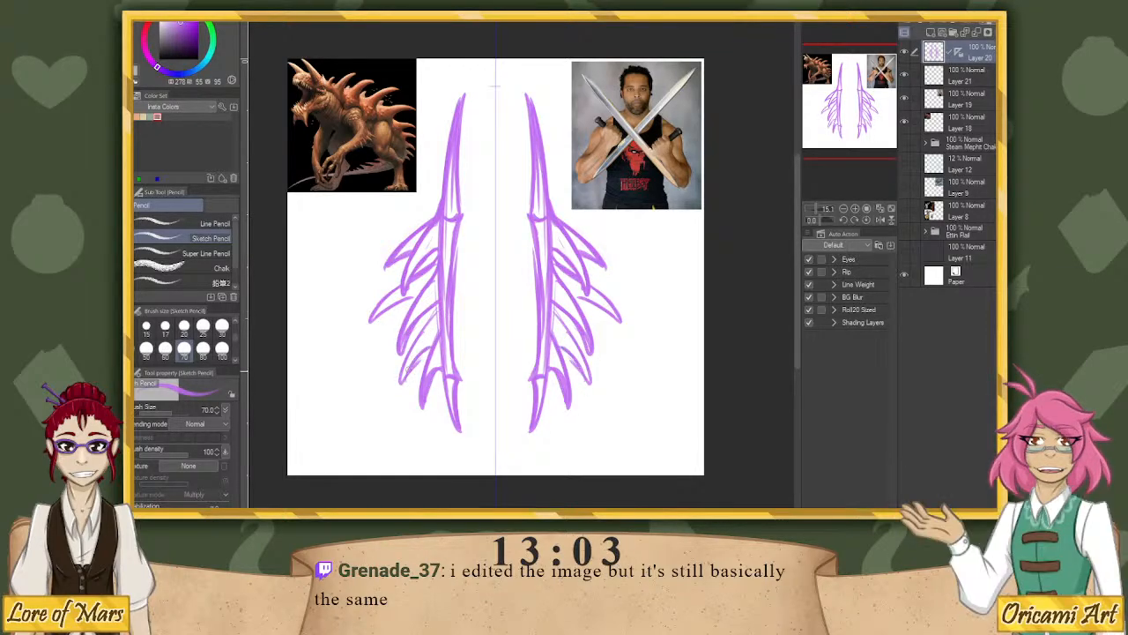
drag(439, 303, 400, 377)
drag(430, 322, 405, 371)
drag(435, 333, 420, 390)
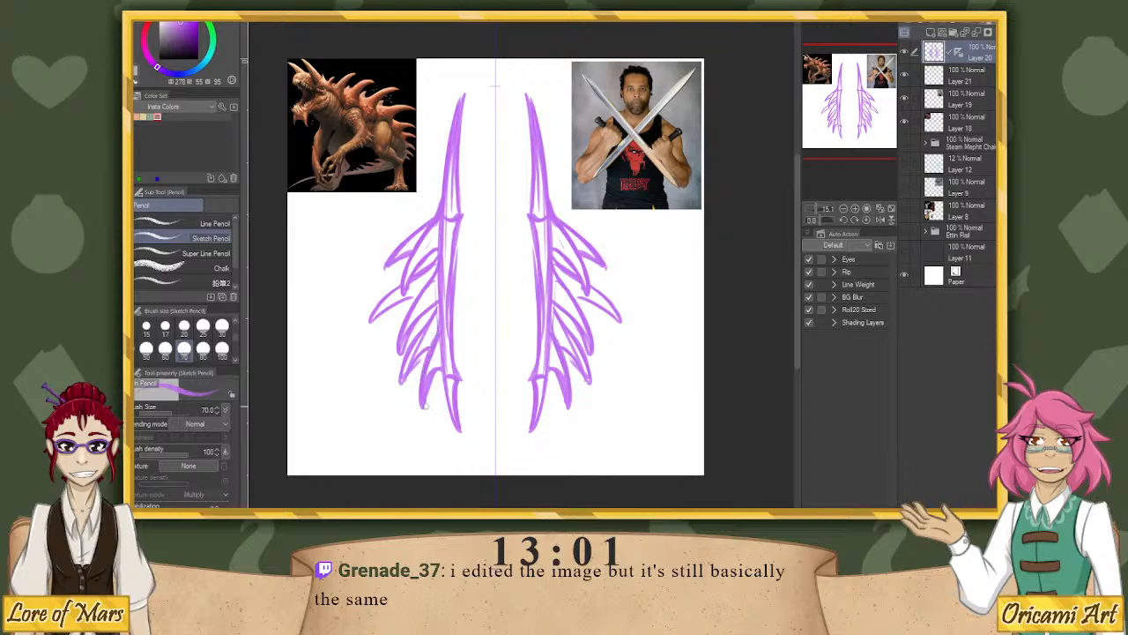
drag(425, 332, 403, 382)
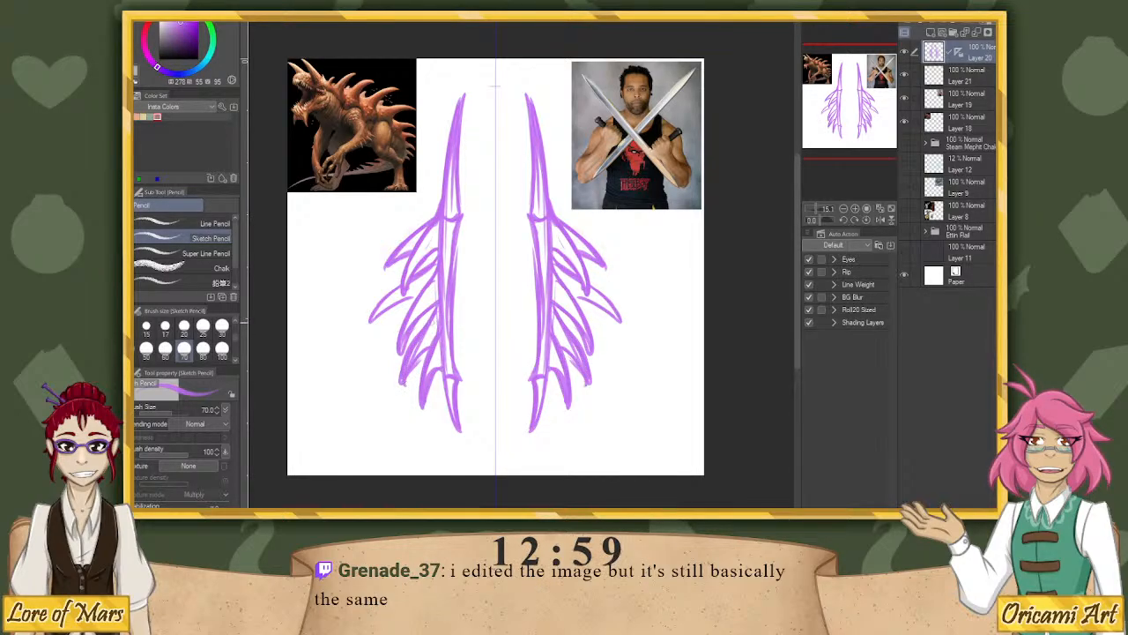
key(ctrl+z)
key(c)
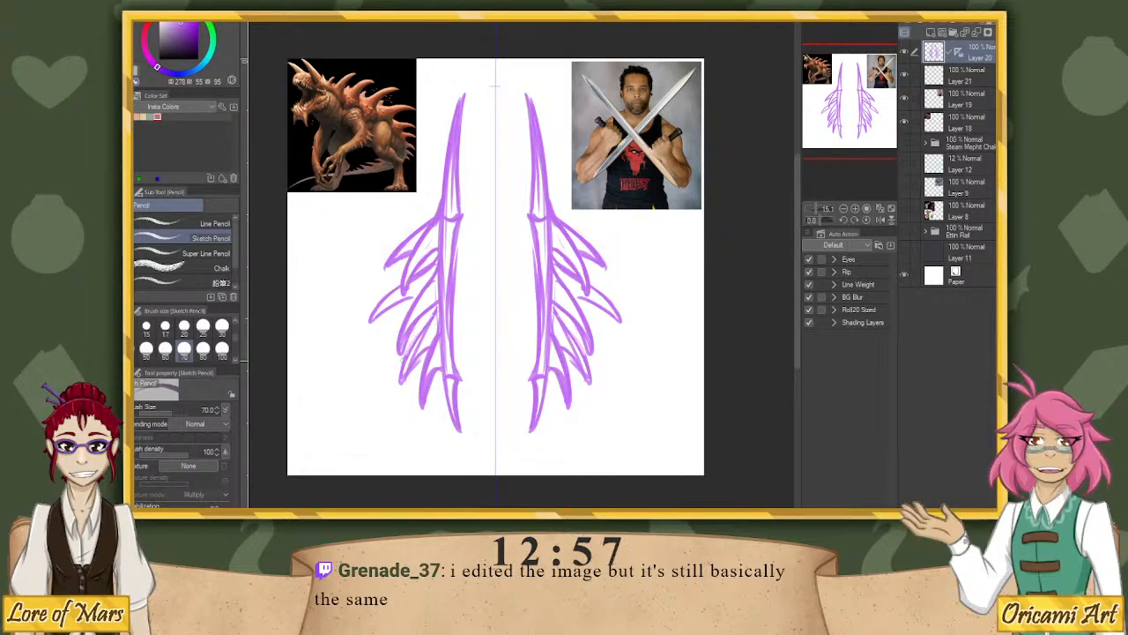
Erase the tip of the spike just above the lowest one and redraw its outline on both sides.
drag(404, 356, 399, 379)
key(c)
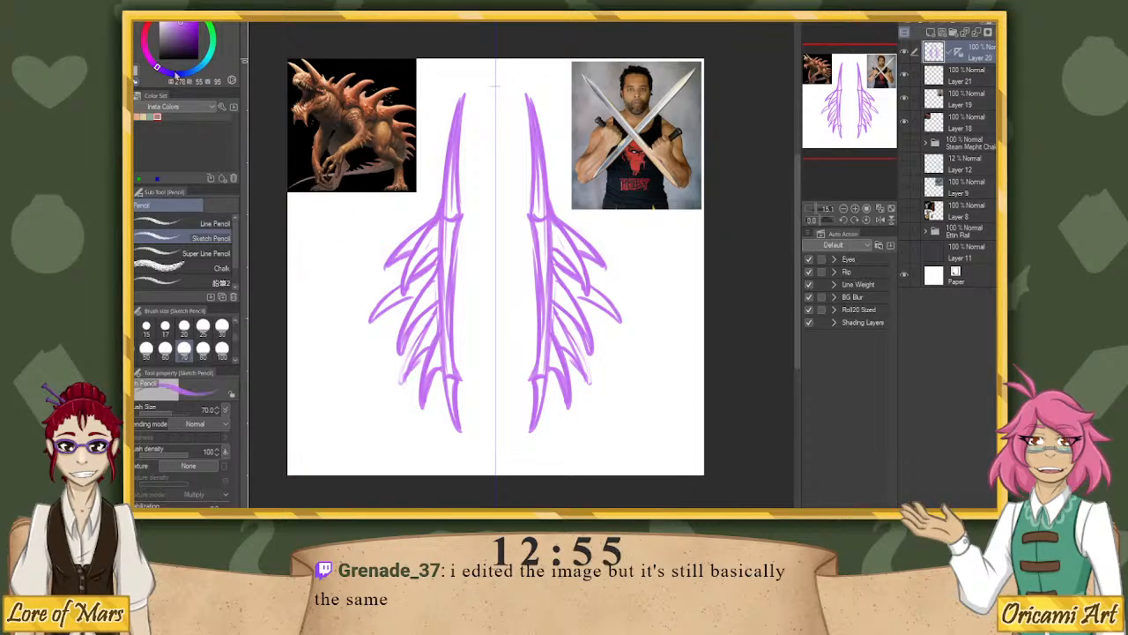
mouse_move(423, 328)
mouse_down()
mouse_move(401, 381)
mouse_move(417, 360)
mouse_up()
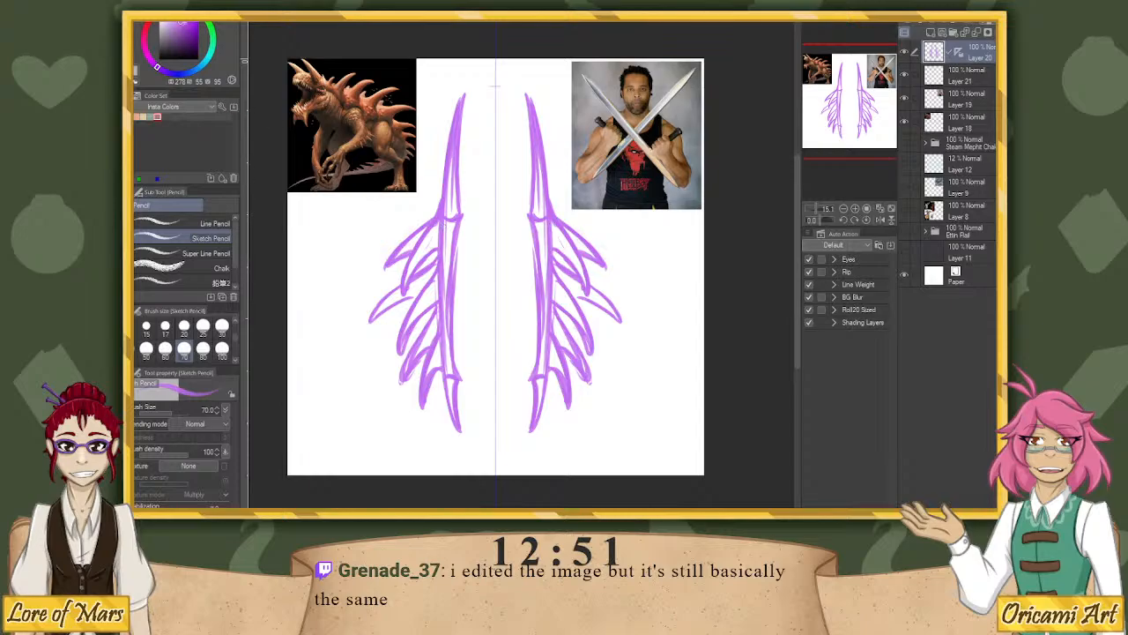
Switch to a darker purple and trace the middle spike and the second spike from the top of each blade.
alt+click(353, 163)
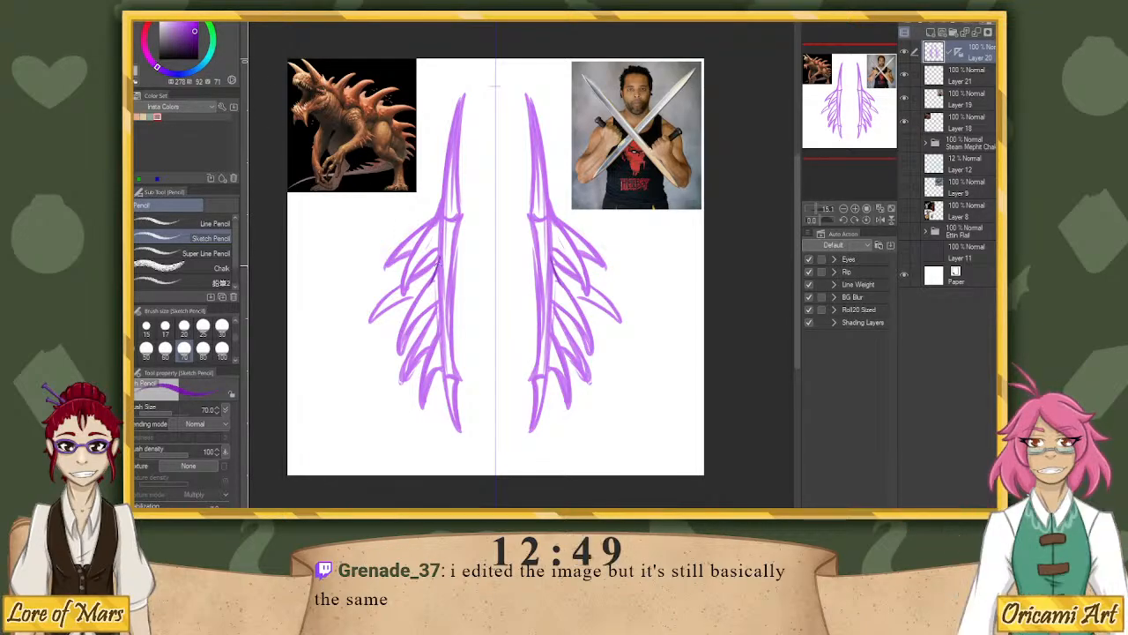
mouse_move(439, 262)
mouse_down()
mouse_move(395, 314)
mouse_move(388, 346)
mouse_up()
key(ctrl+z)
drag(430, 304, 395, 332)
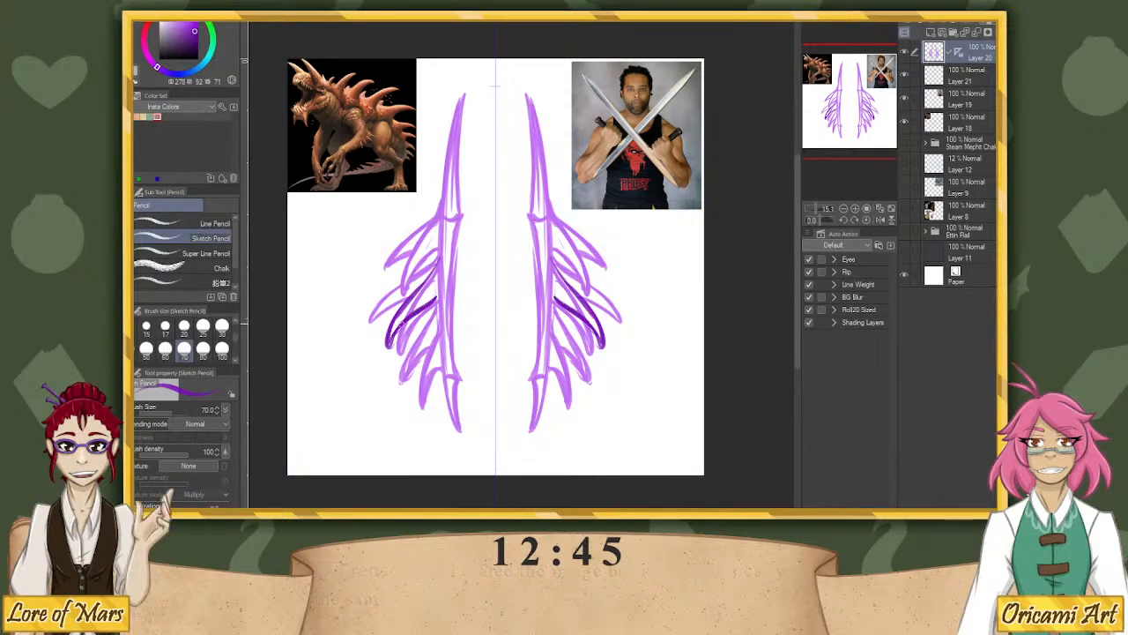
drag(437, 258, 419, 288)
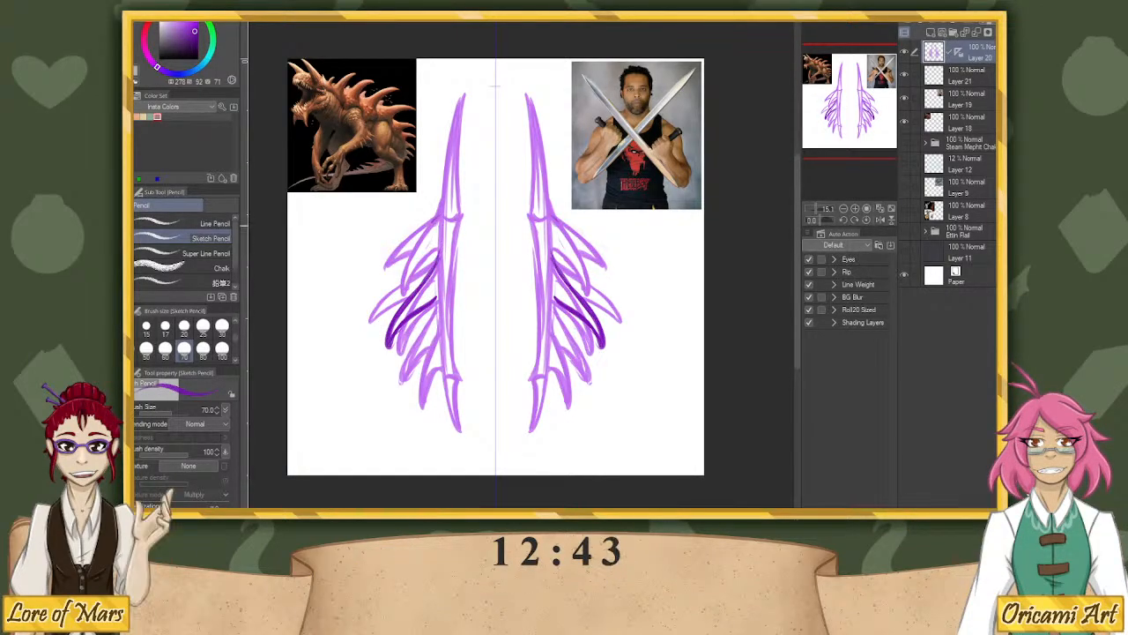
drag(432, 224, 396, 295)
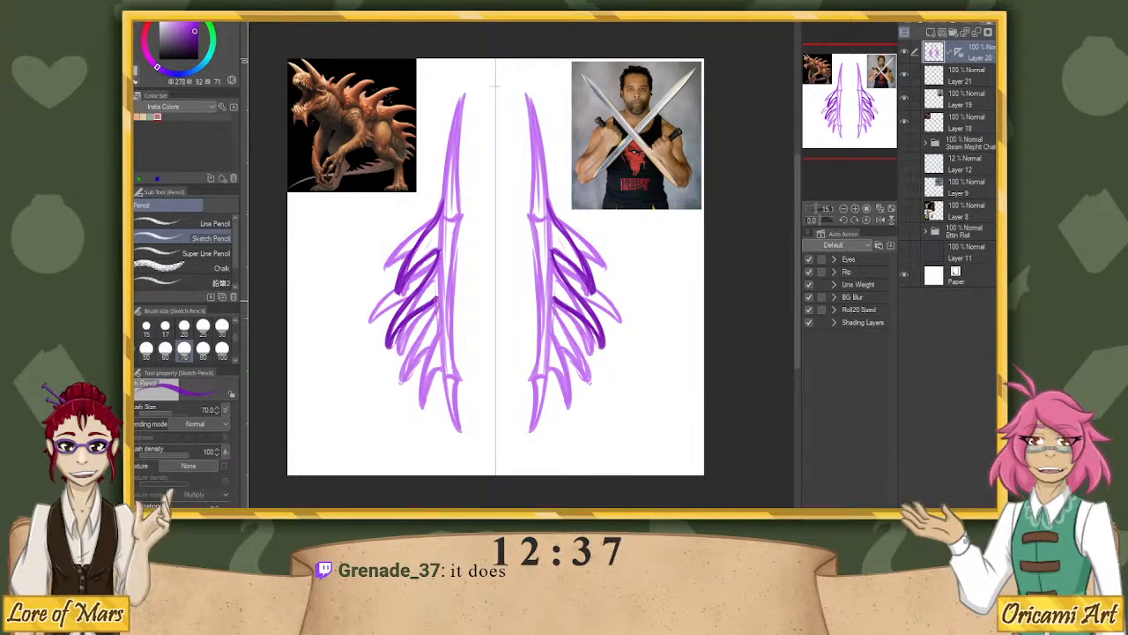
mouse_move(436, 301)
mouse_down()
mouse_move(403, 373)
mouse_move(423, 356)
mouse_up()
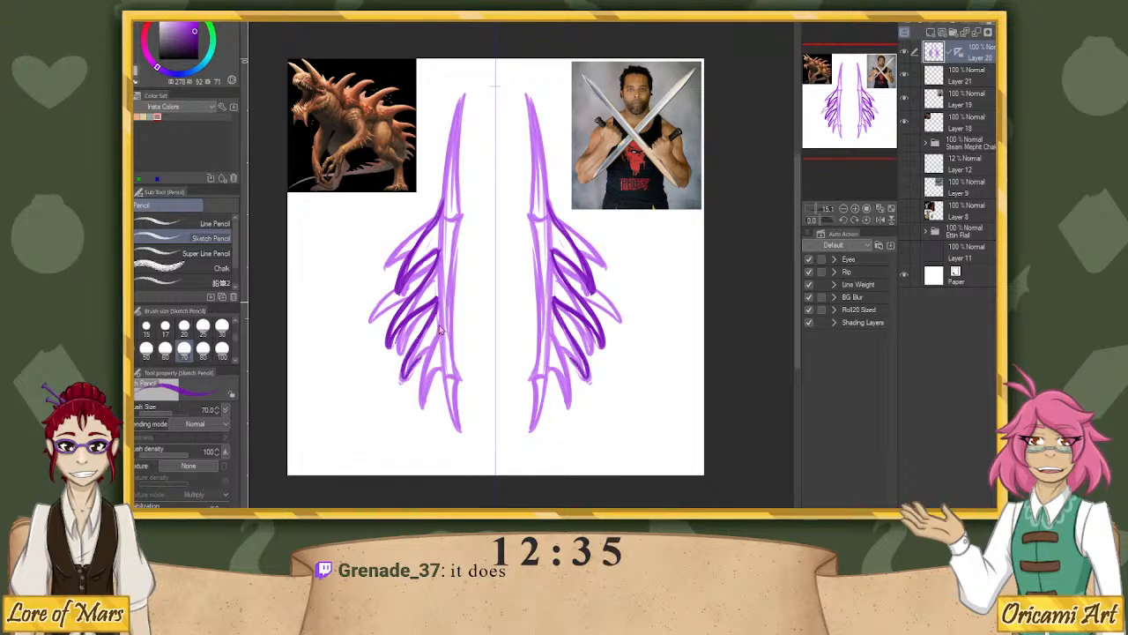
key(ctrl+z)
key(ctrl+z)
key(ctrl+z)
Trace the lowest curved outer spike of each blade in the darker purple, undoing the extra stroke.
mouse_move(439, 311)
mouse_down()
mouse_move(416, 373)
mouse_move(421, 406)
mouse_move(439, 368)
mouse_up()
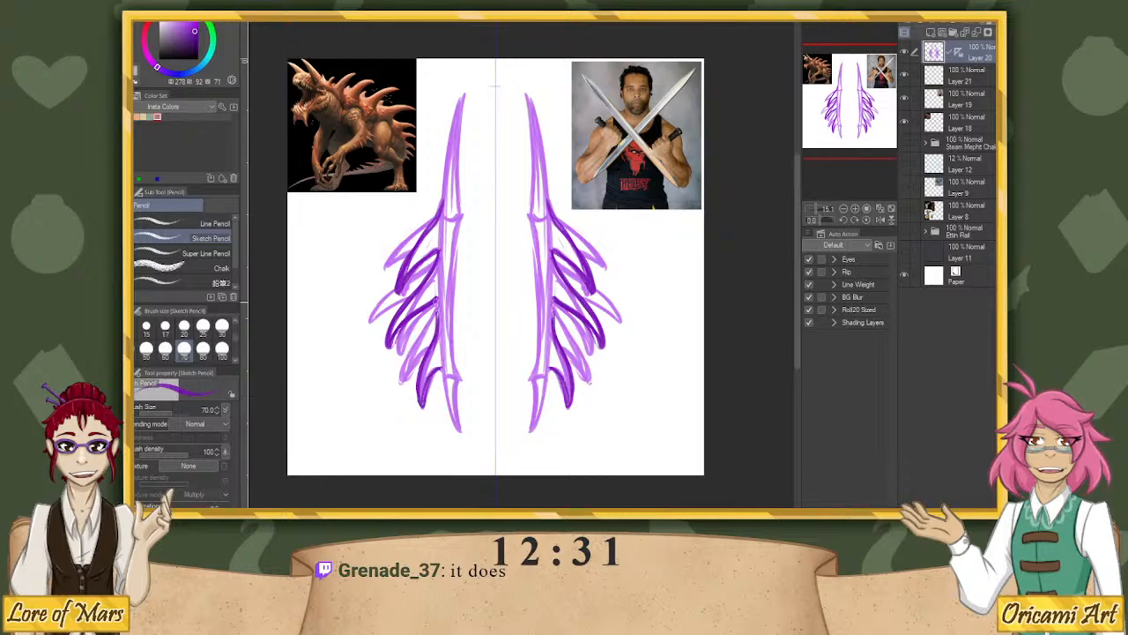
drag(436, 301, 438, 324)
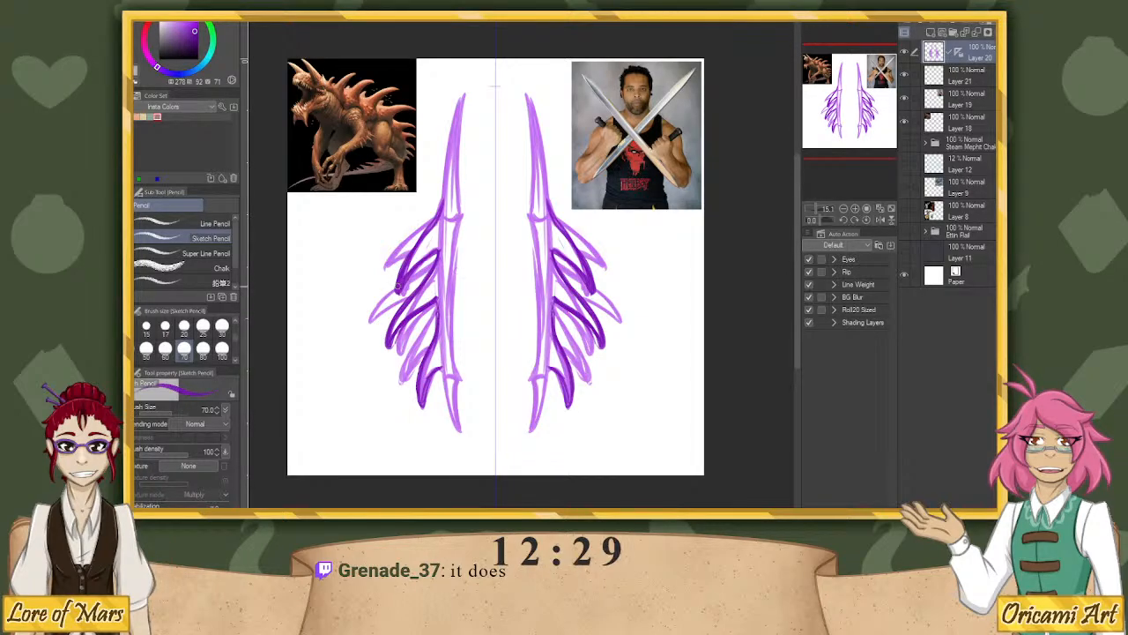
key(ctrl+z)
Trace the remaining outer spikes in the darker purple, including the widest one and the uppermost one.
drag(399, 285, 371, 323)
mouse_move(371, 323)
mouse_down()
mouse_move(404, 303)
mouse_move(379, 320)
mouse_up()
mouse_move(436, 259)
mouse_down()
mouse_move(409, 277)
mouse_move(427, 324)
mouse_move(405, 373)
mouse_up()
drag(432, 220, 386, 266)
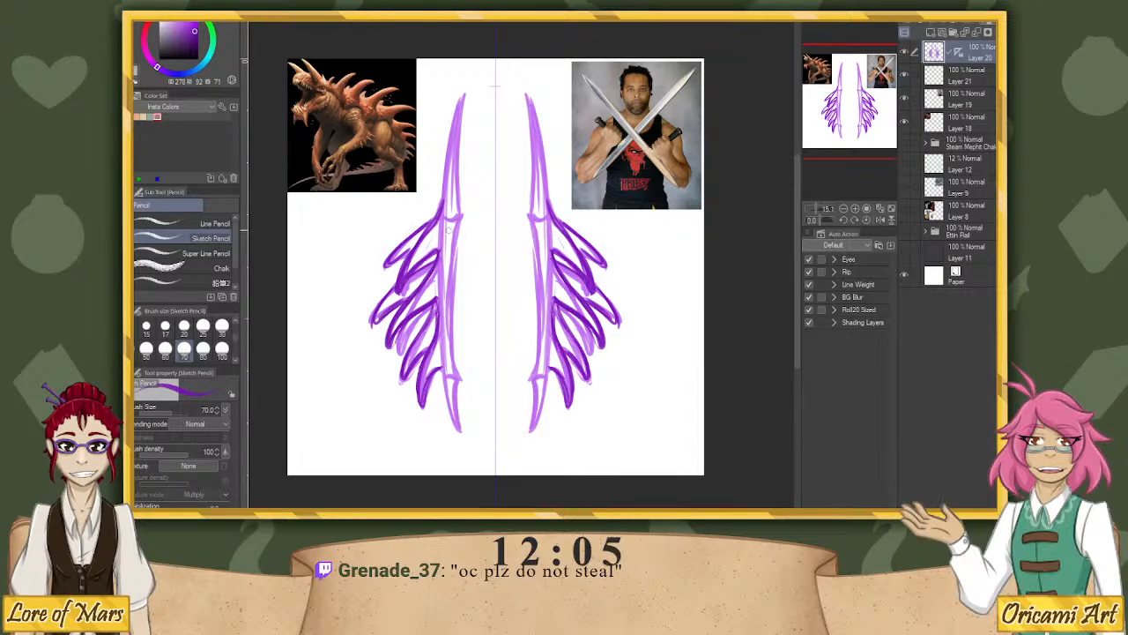
Outline the shaft of each blade in dark purple from a rounded upper end down to the lowest spike.
mouse_move(439, 216)
mouse_down()
mouse_move(444, 201)
mouse_move(443, 354)
mouse_up()
mouse_move(448, 300)
mouse_down()
mouse_move(445, 371)
mouse_move(441, 287)
mouse_up()
drag(444, 202, 448, 275)
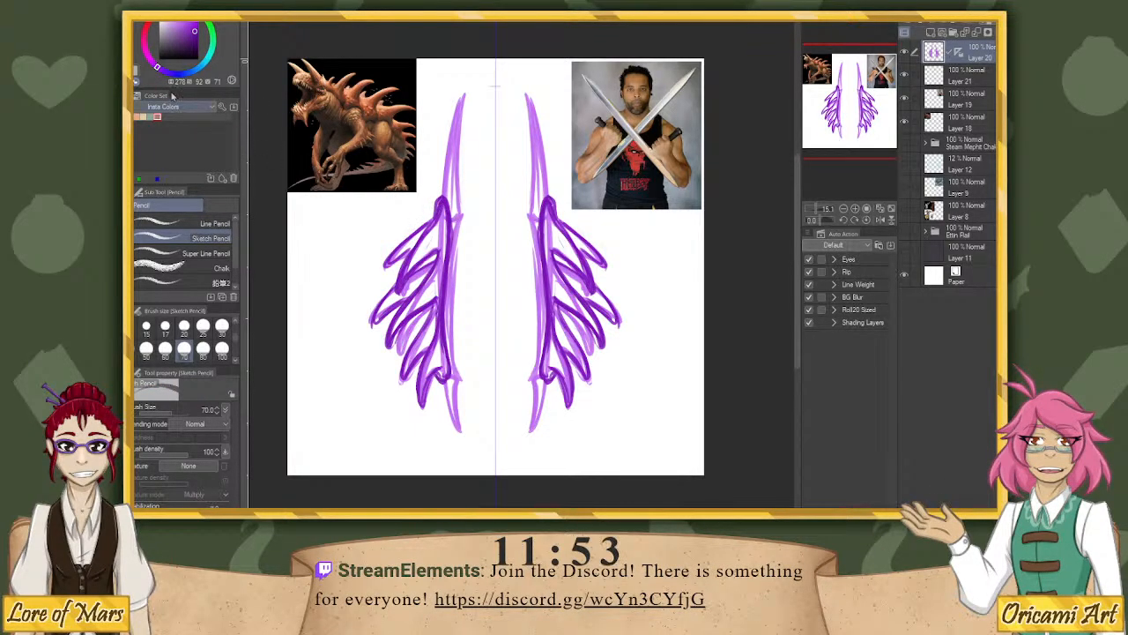
Erase the stray lines along the shaft's outer edge with the transparent color.
click(137, 81)
drag(440, 204, 442, 363)
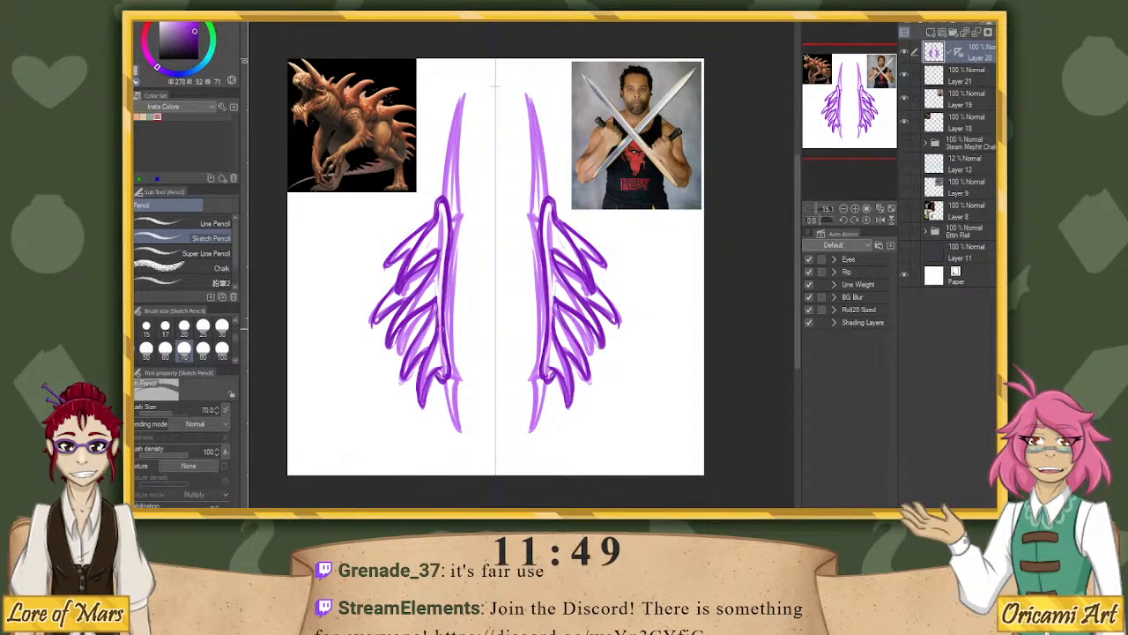
drag(439, 306, 440, 279)
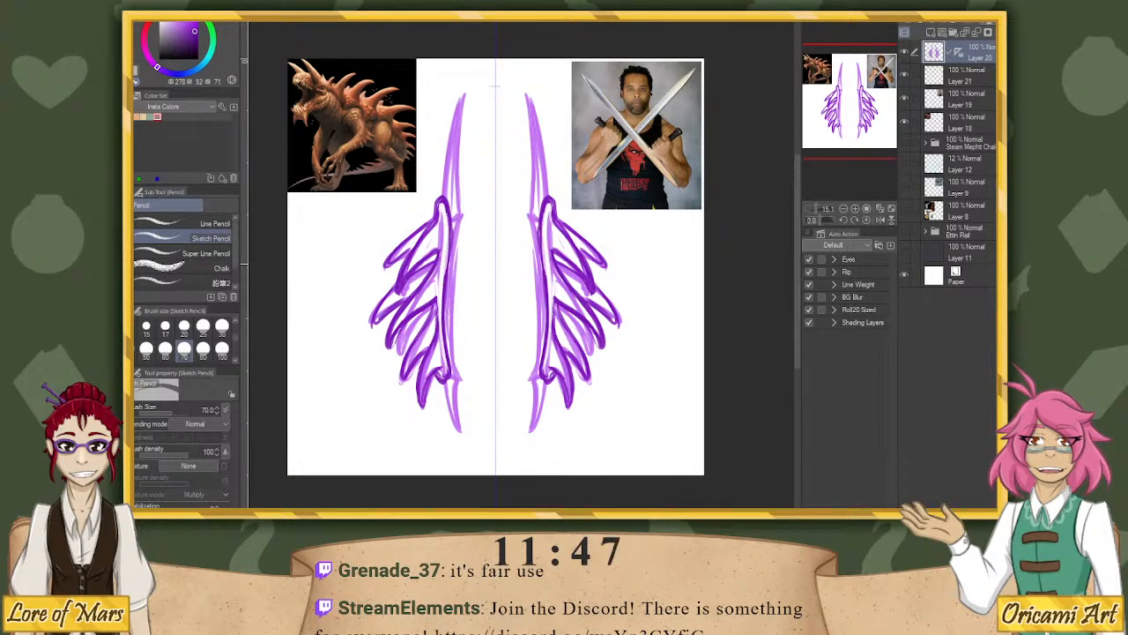
Sketch a short curved handle reaching inward from the lower shaft, with a thickened end and bumps along its upper edge.
key(c)
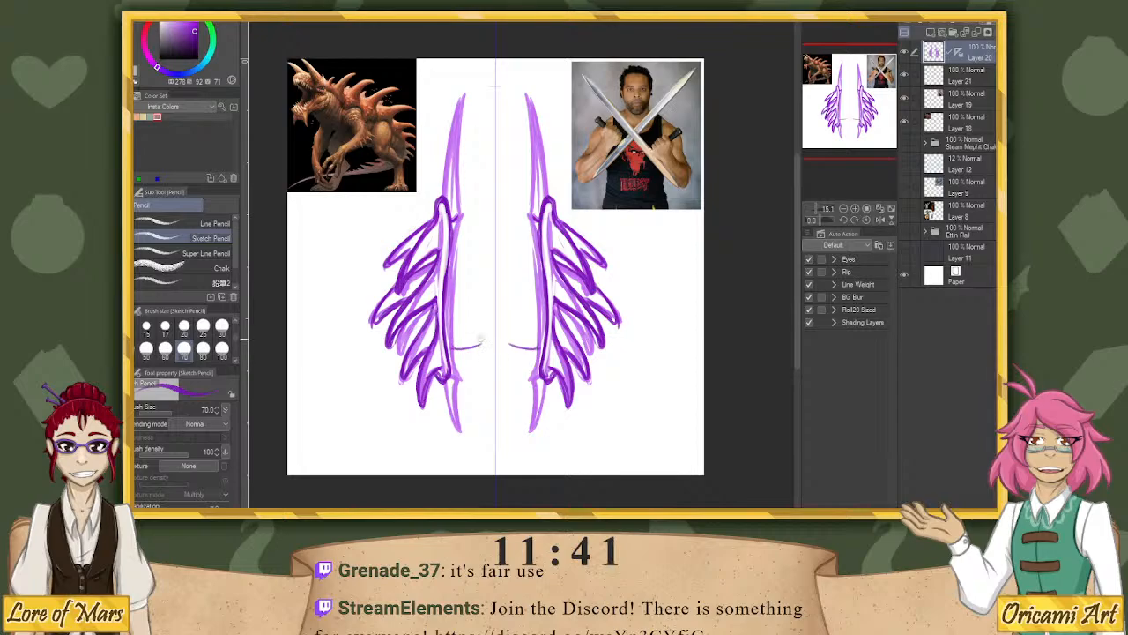
mouse_move(480, 340)
mouse_down()
mouse_move(467, 356)
mouse_move(485, 344)
mouse_up()
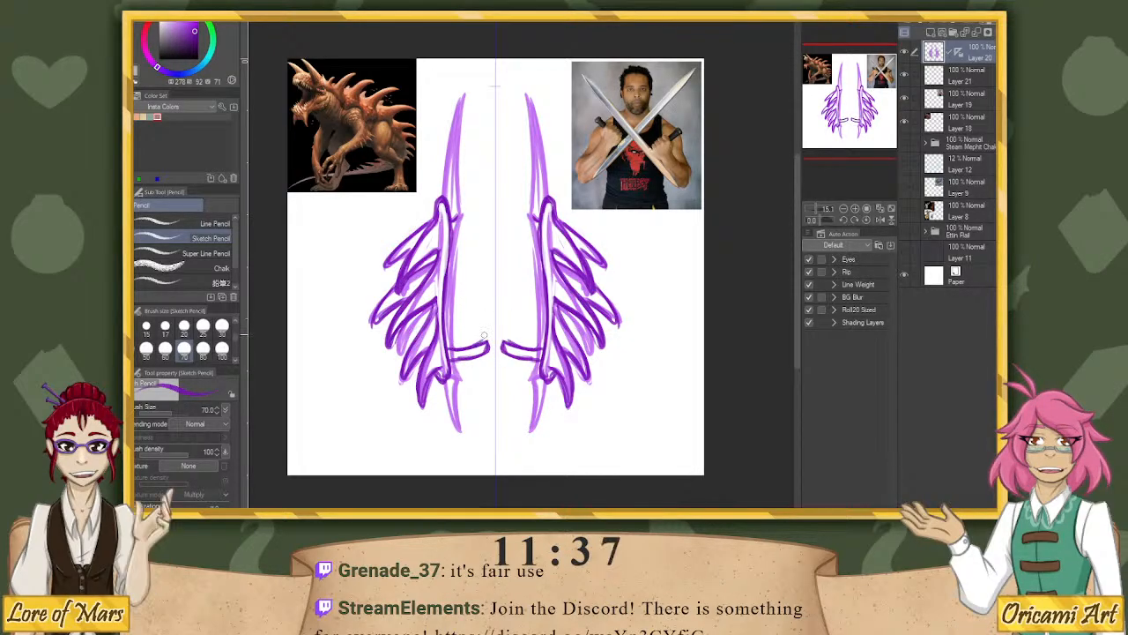
mouse_move(480, 342)
mouse_down()
mouse_move(489, 333)
mouse_move(482, 353)
mouse_up()
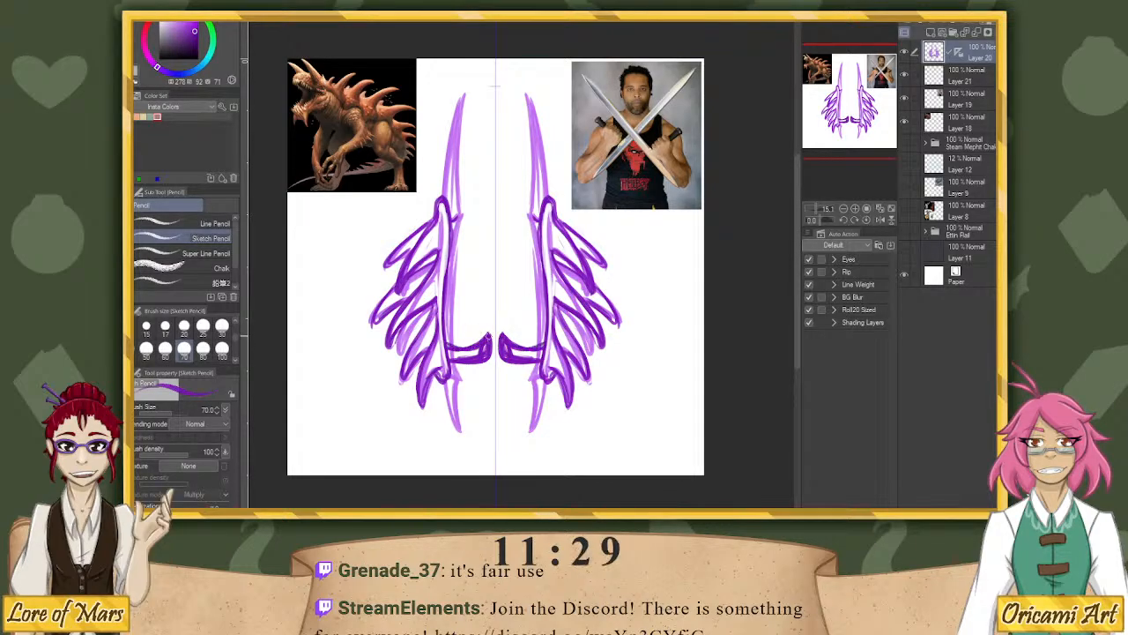
drag(450, 346, 485, 333)
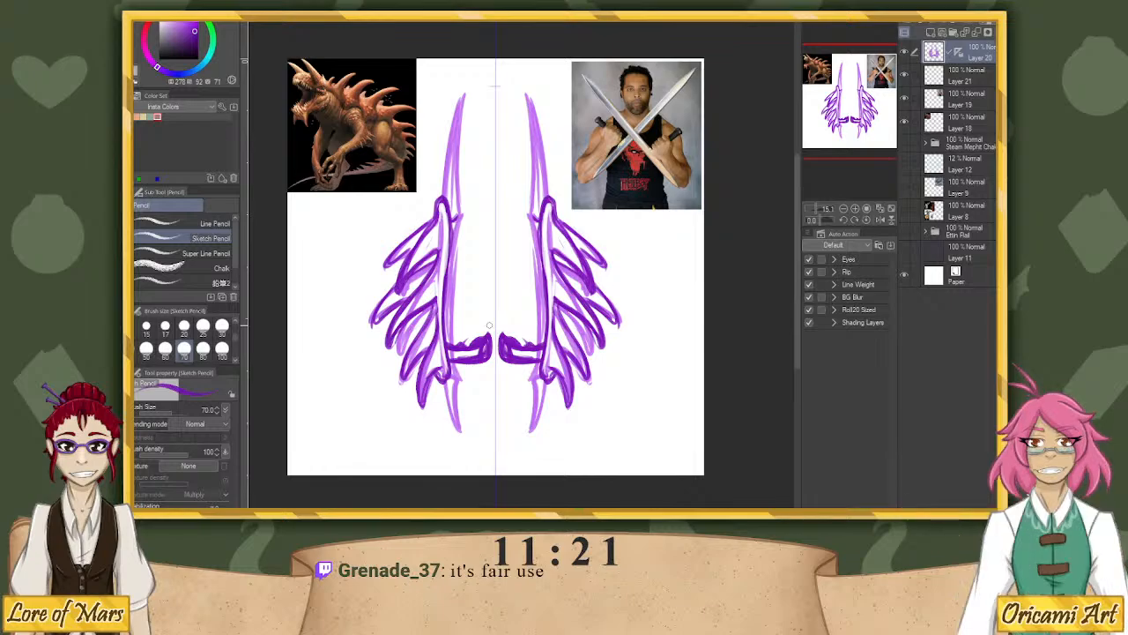
Trace the long upper blade and the curved bottom tip in dark purple on both sides.
drag(442, 195, 462, 97)
mouse_move(450, 147)
mouse_down()
mouse_move(462, 96)
mouse_move(458, 152)
mouse_up()
drag(459, 113, 459, 205)
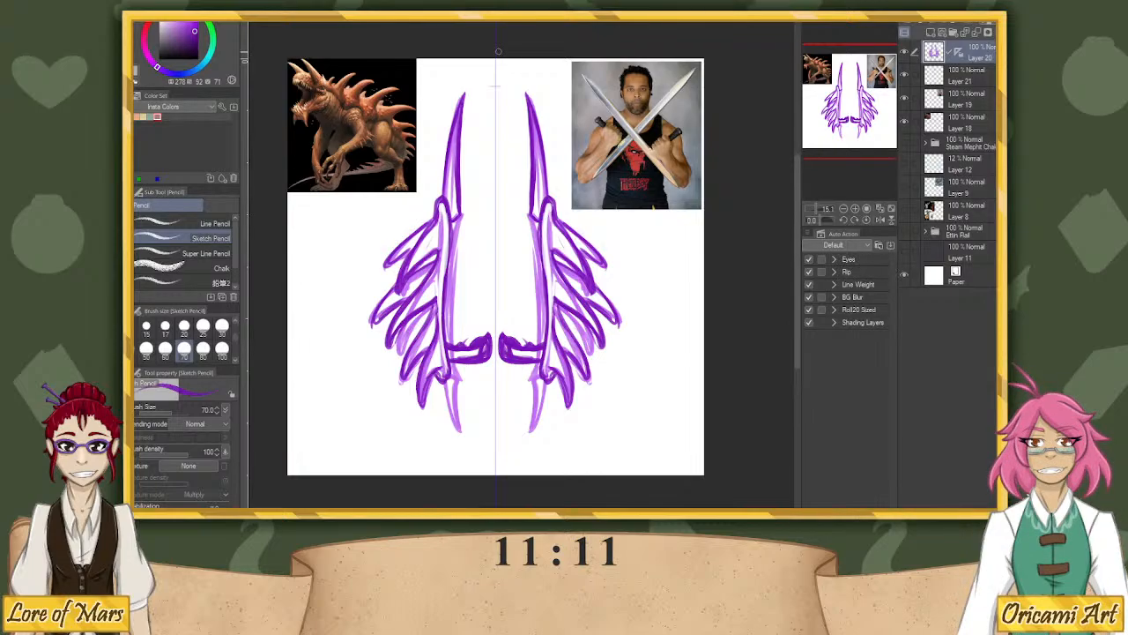
drag(431, 377, 458, 433)
drag(447, 378, 460, 371)
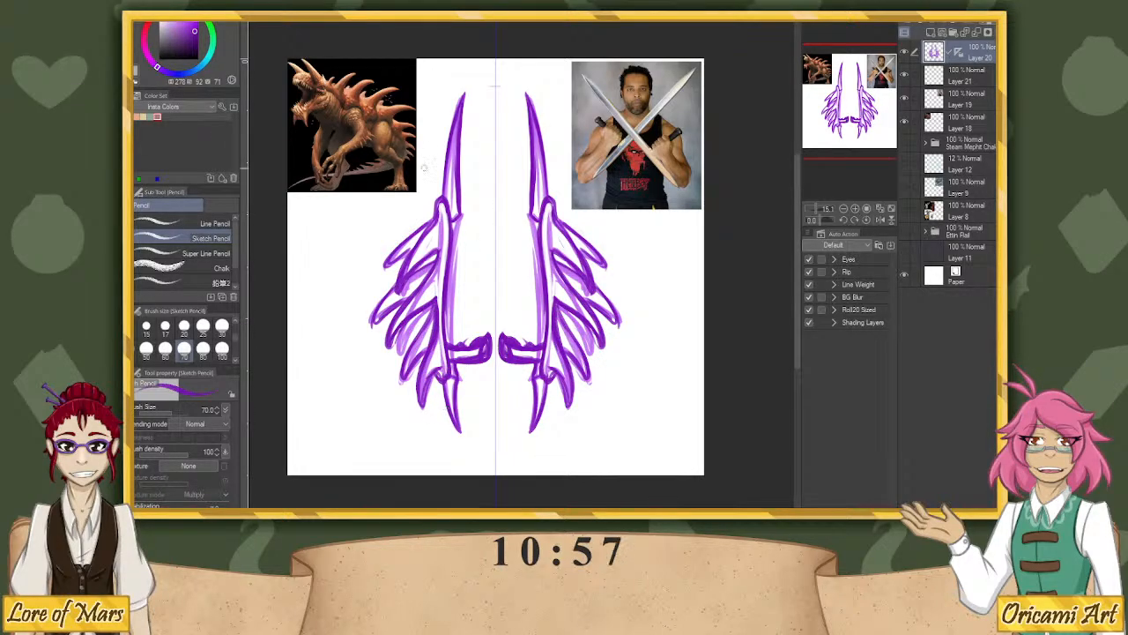
mouse_move(423, 167)
mouse_down()
mouse_move(432, 199)
mouse_move(433, 105)
mouse_move(445, 188)
mouse_move(430, 103)
mouse_up()
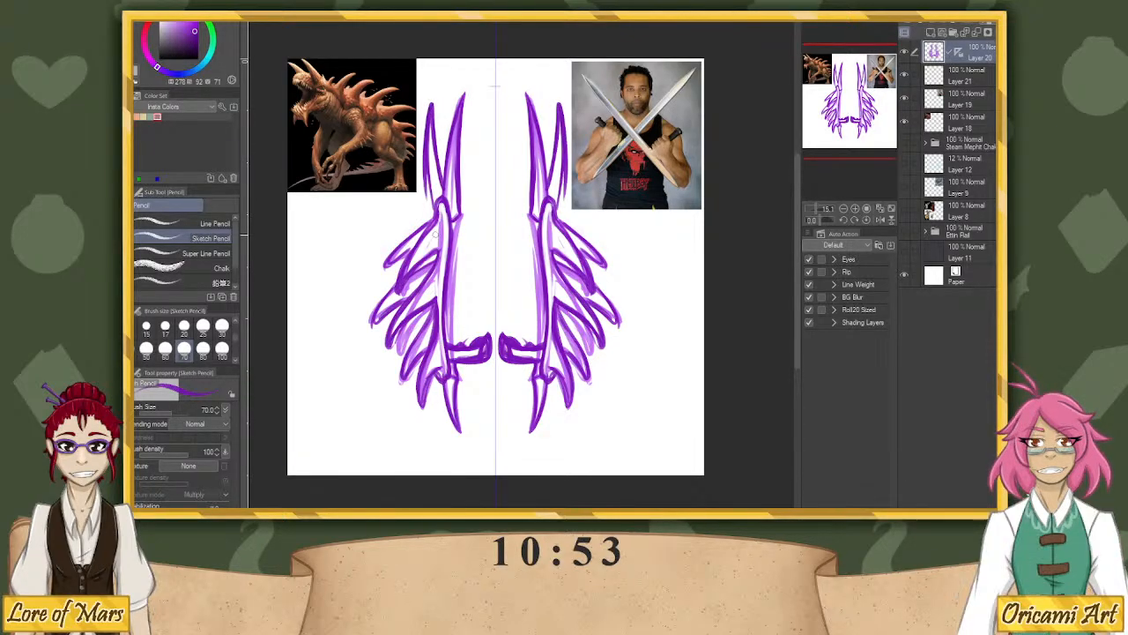
key(ctrl+z)
key(ctrl+z)
key(ctrl+z)
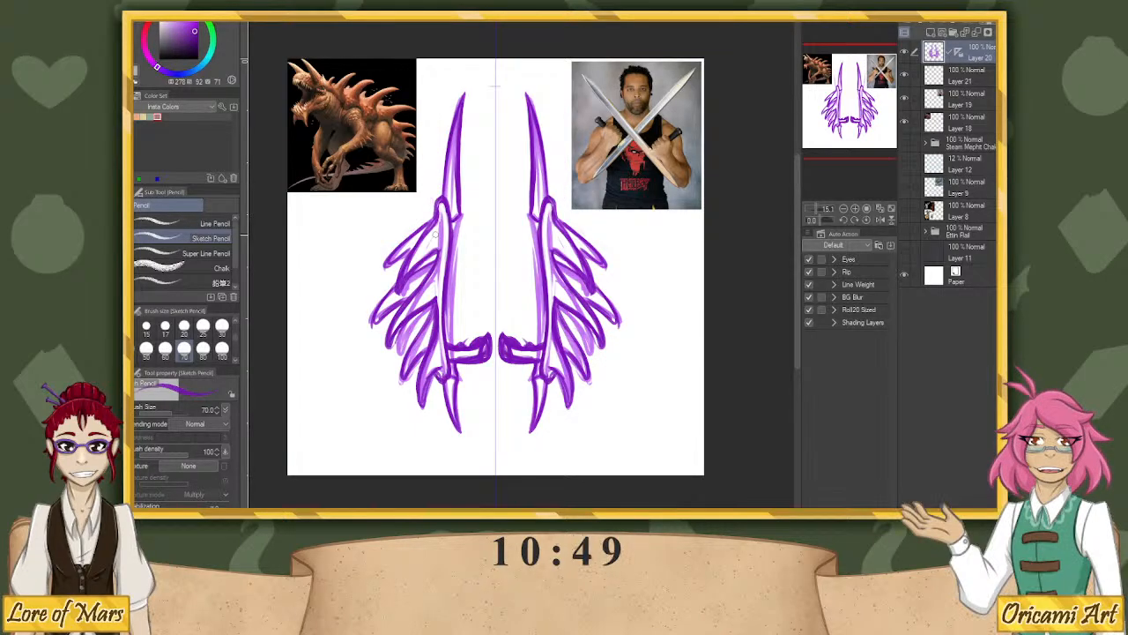
Sketch a second long upright blade on the outer side of the upper one and thicken the uppermost outer spike.
key(ctrl+y)
key(ctrl+y)
key(ctrl+y)
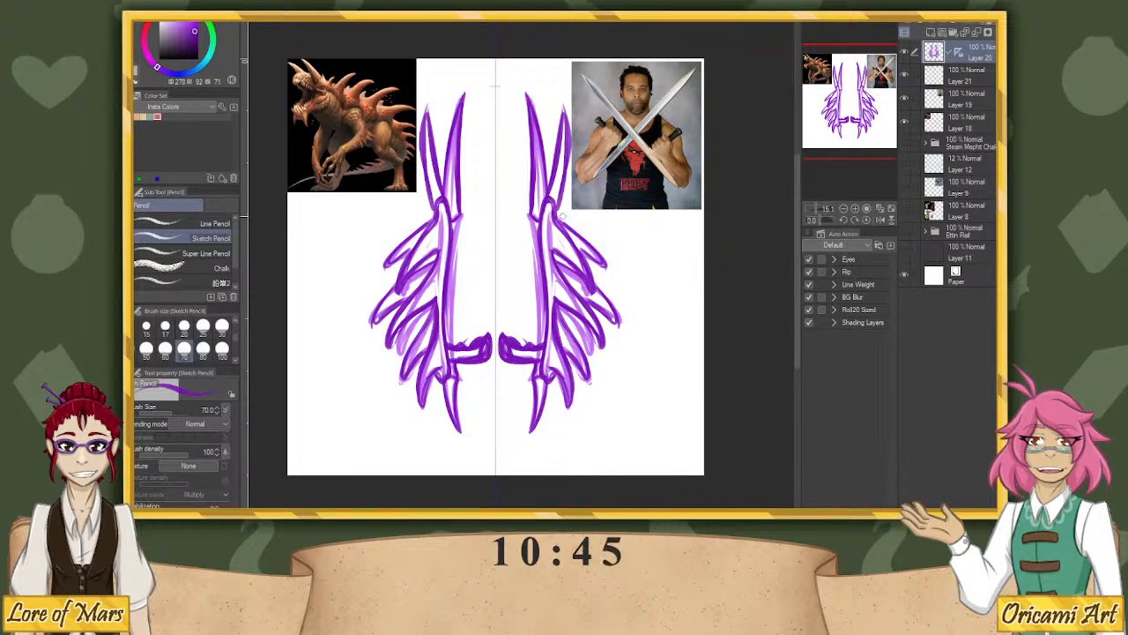
key(ctrl+y)
key(ctrl+y)
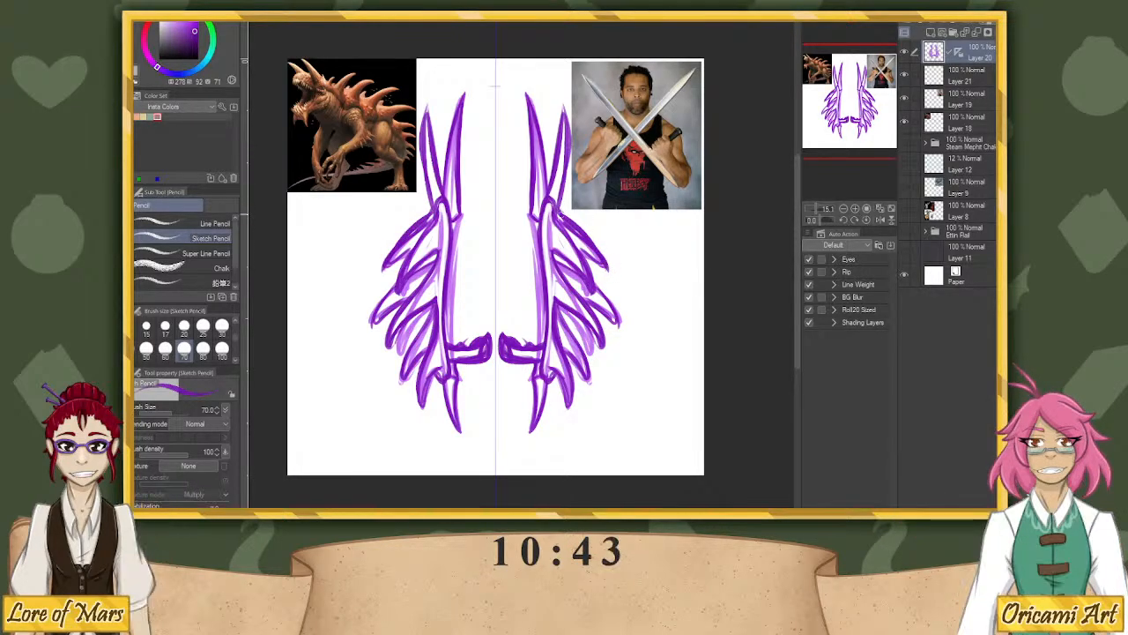
Sketch an additional short pointed tip beside each bottom tip, on its outer side.
key(ctrl+y)
key(ctrl+y)
key(ctrl+y)
key(ctrl+y)
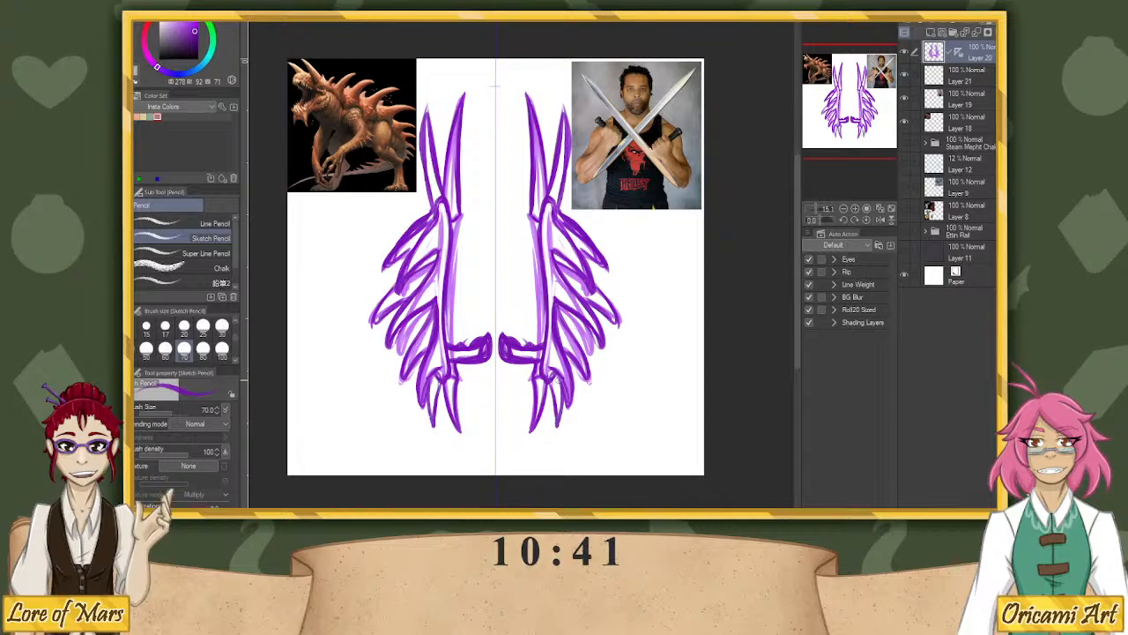
key(ctrl+y)
key(ctrl+y)
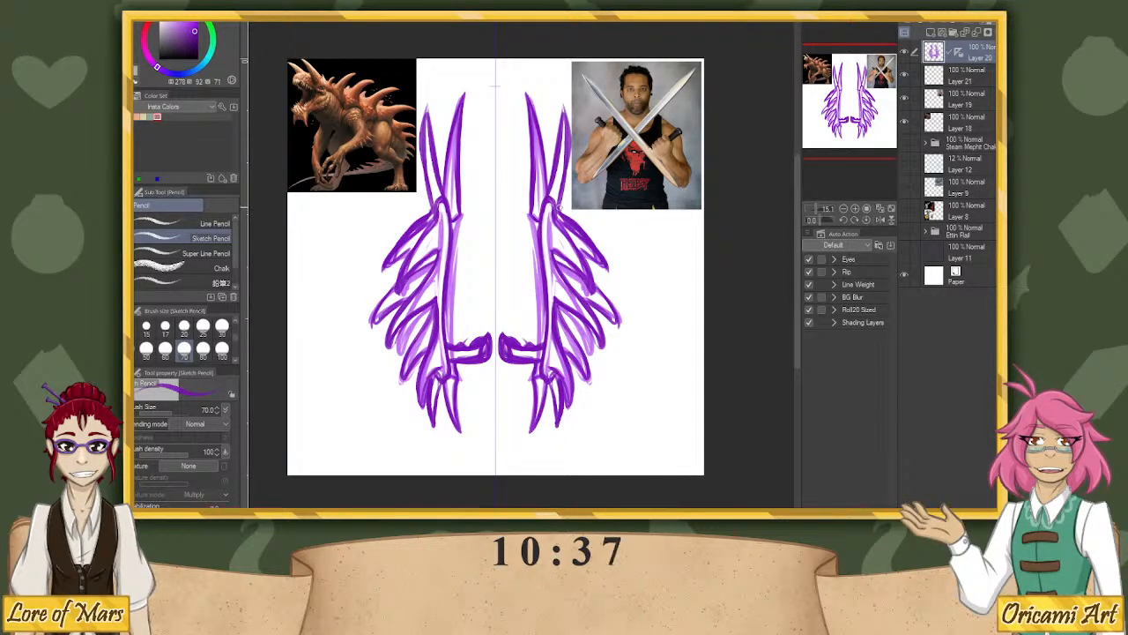
Lower the sketch layer's opacity to about 56% and add two new layers above it, with the symmetry ruler on the upper one.
drag(985, 15, 968, 15)
click(930, 33)
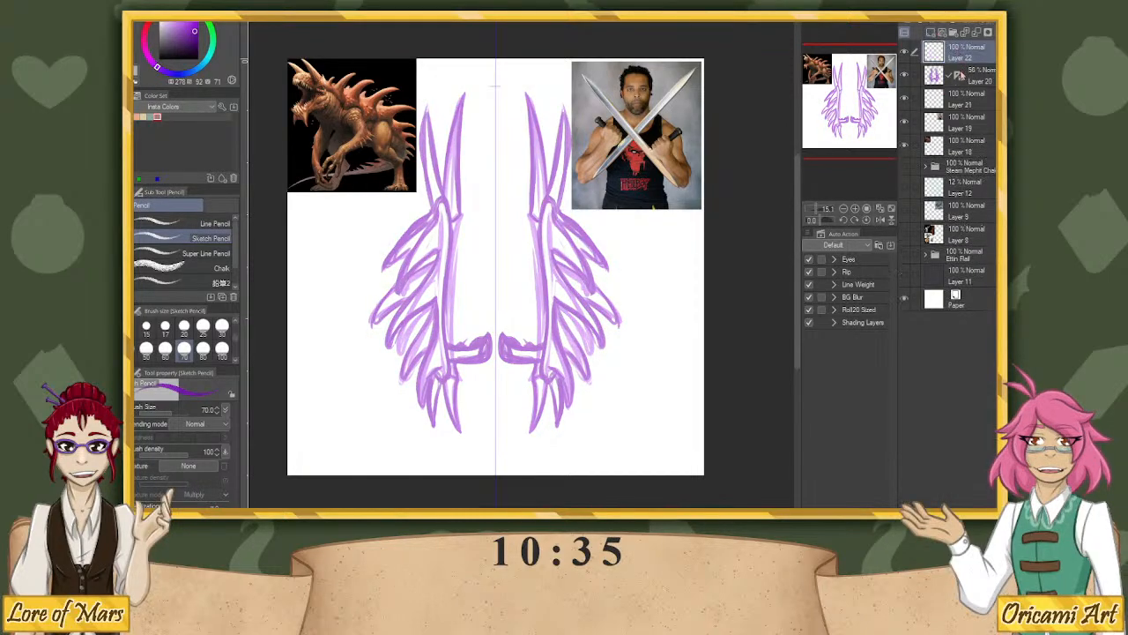
click(930, 33)
Choose a very dark purple and trace the second spike from the top on the new layer, with a short inner shaft line.
click(199, 37)
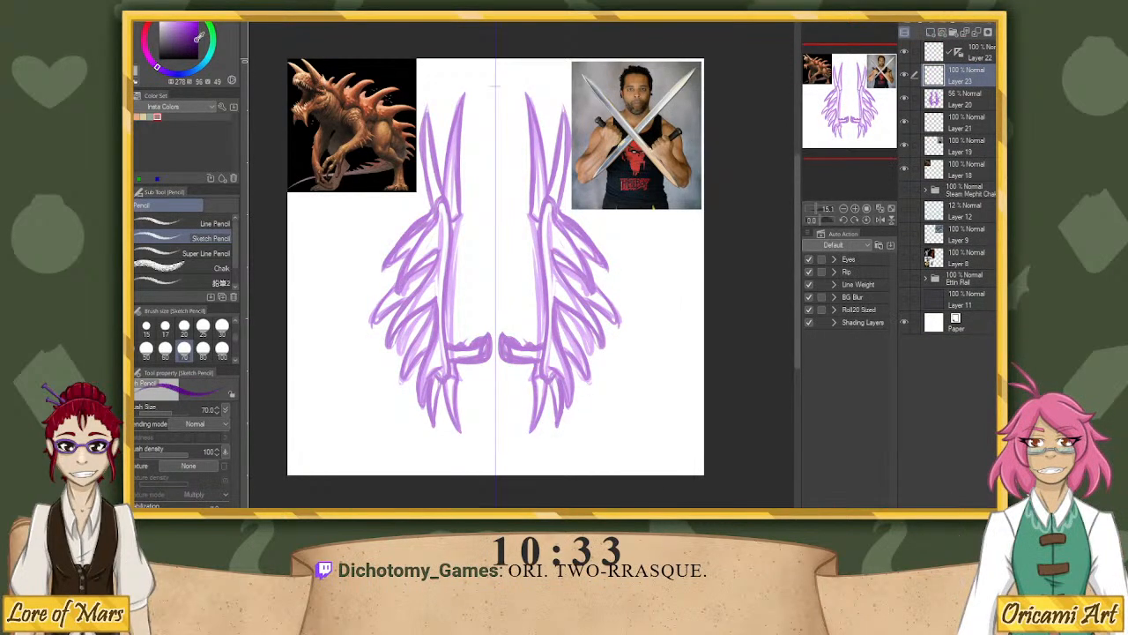
click(197, 43)
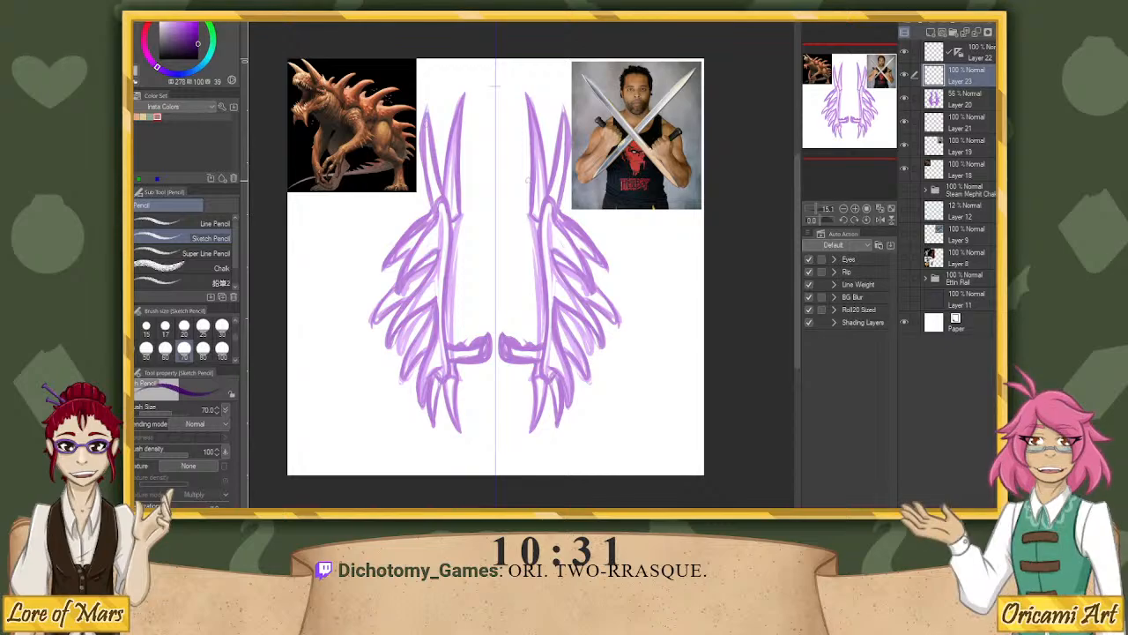
drag(548, 201, 573, 227)
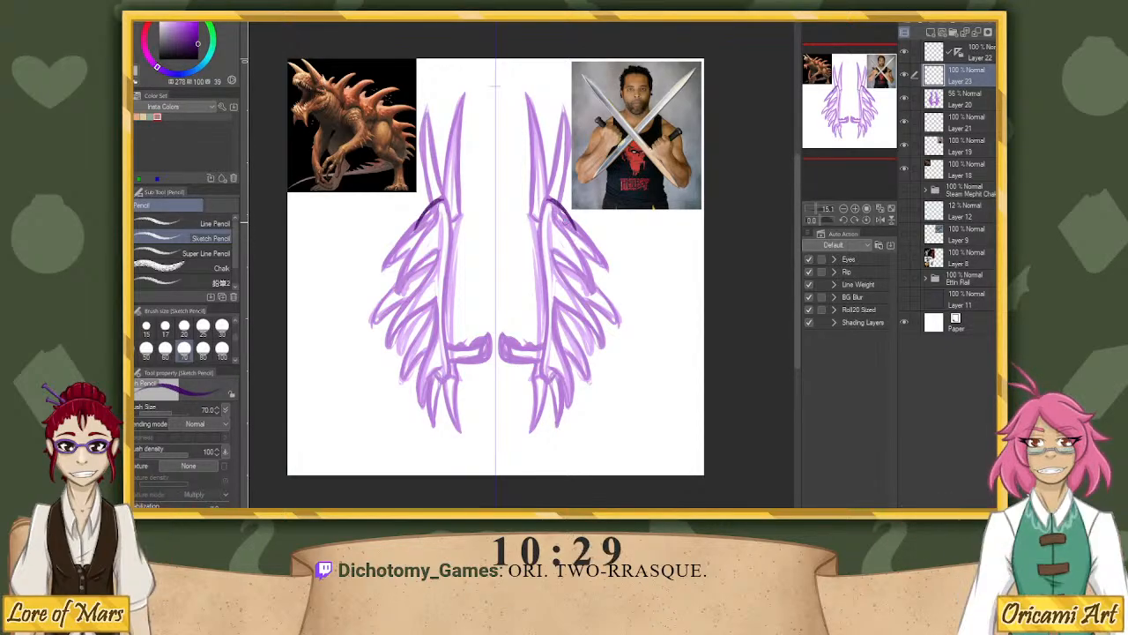
key(ctrl+z)
mouse_move(556, 218)
mouse_down()
mouse_move(583, 253)
mouse_move(593, 289)
mouse_up()
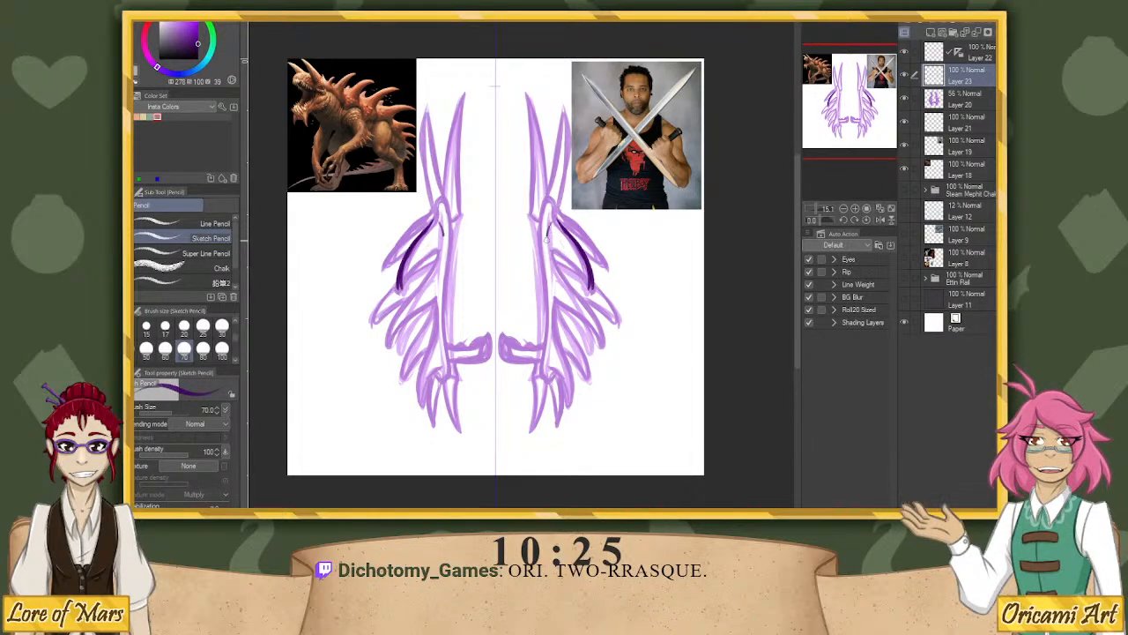
mouse_move(553, 221)
mouse_down()
mouse_move(550, 257)
mouse_move(594, 293)
mouse_up()
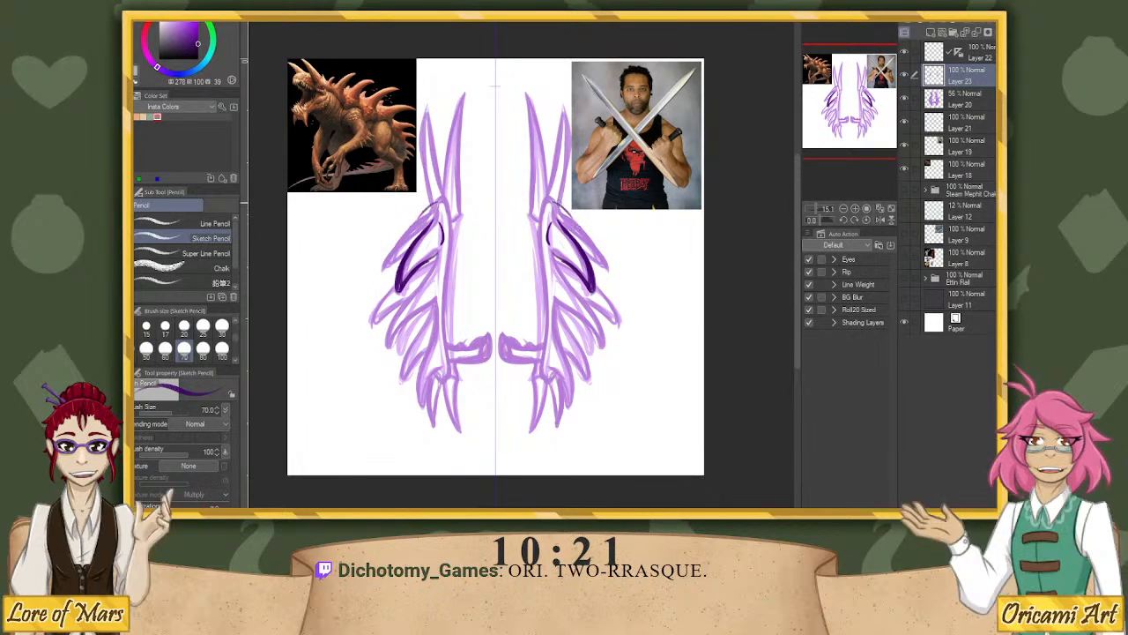
Trace the uppermost outer spike of each blade in the very dark purple.
drag(556, 203, 573, 218)
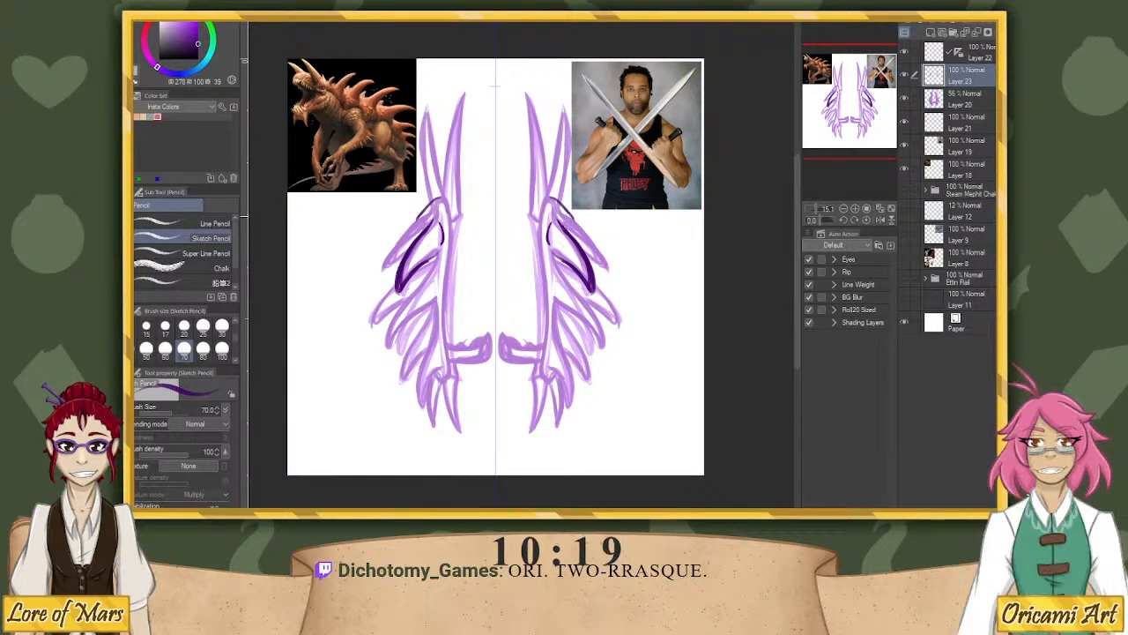
mouse_move(572, 216)
mouse_down()
mouse_move(589, 240)
mouse_move(607, 274)
mouse_up()
drag(591, 236, 607, 272)
Outline the shaft, the lowest curved outer spike and the middle spike in the very dark purple.
mouse_move(564, 205)
mouse_down()
mouse_move(535, 236)
mouse_move(540, 220)
mouse_move(540, 370)
mouse_move(553, 381)
mouse_move(553, 350)
mouse_move(571, 401)
mouse_move(571, 410)
mouse_up()
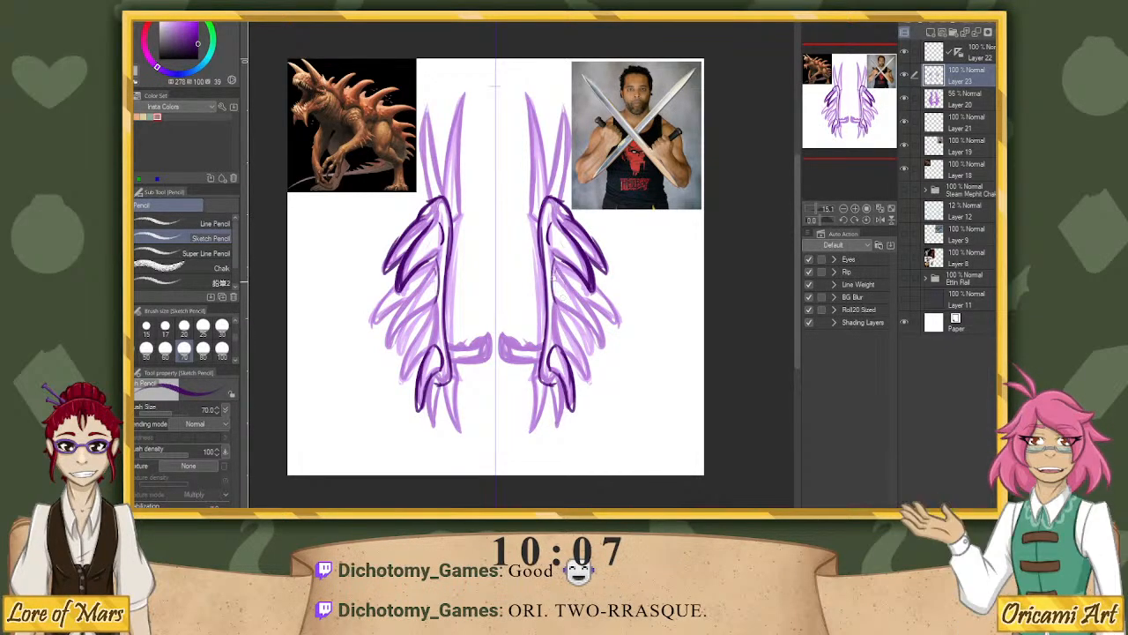
drag(557, 321, 553, 275)
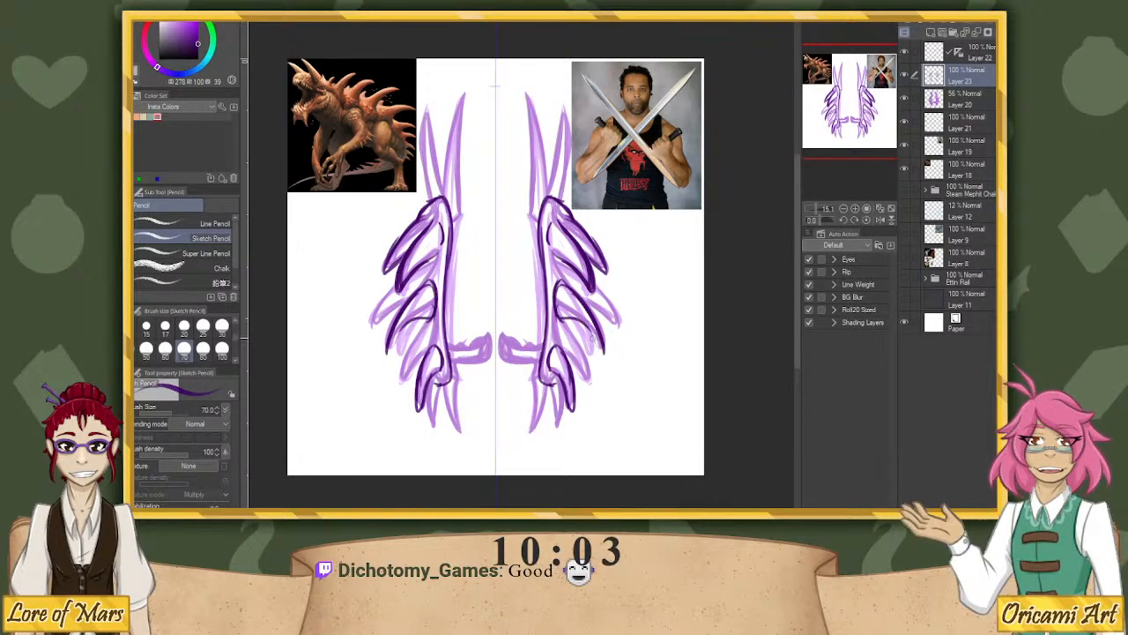
mouse_move(596, 317)
mouse_down()
mouse_move(564, 340)
mouse_move(589, 368)
mouse_up()
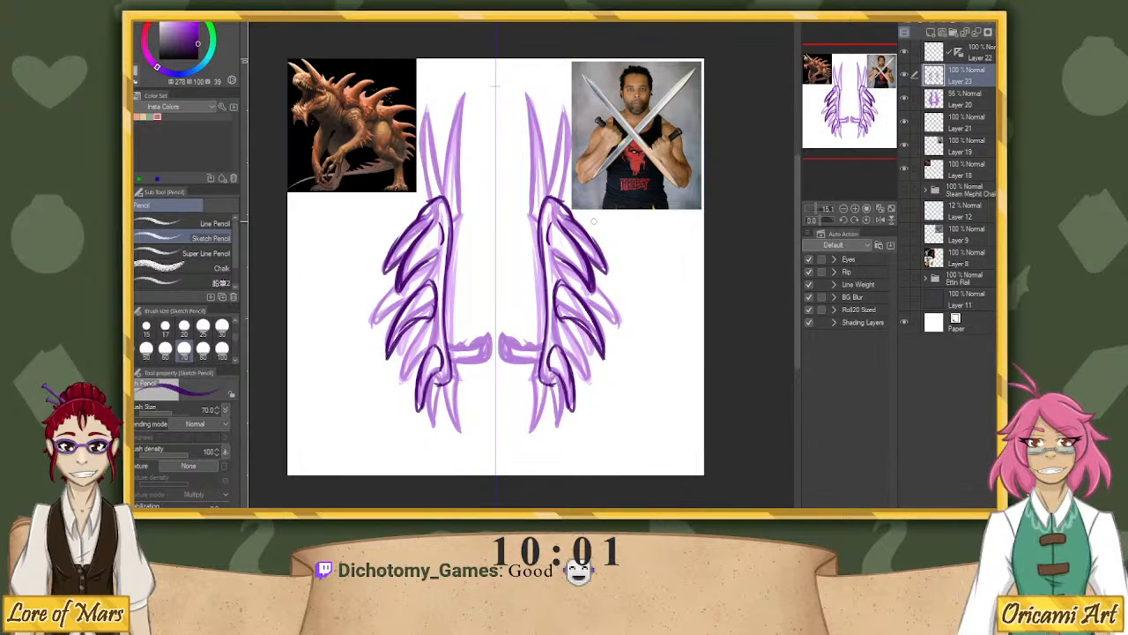
Erase the rough edge of the uppermost outer spike and redraw its contour in the very dark purple.
key(e)
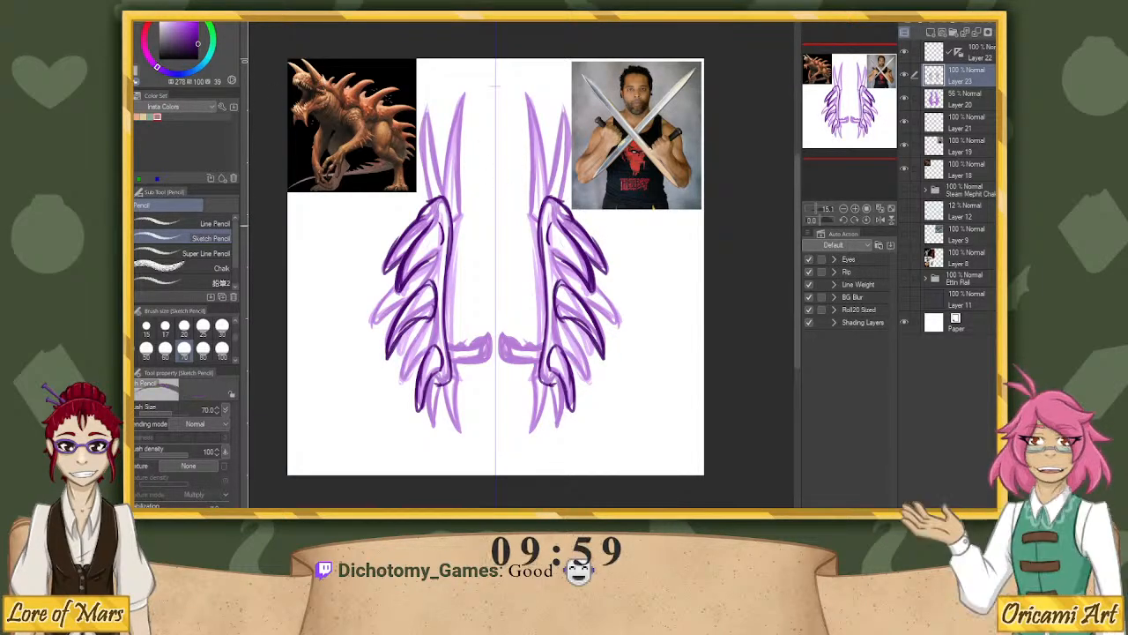
mouse_move(591, 255)
mouse_down()
mouse_move(603, 270)
mouse_move(588, 240)
mouse_up()
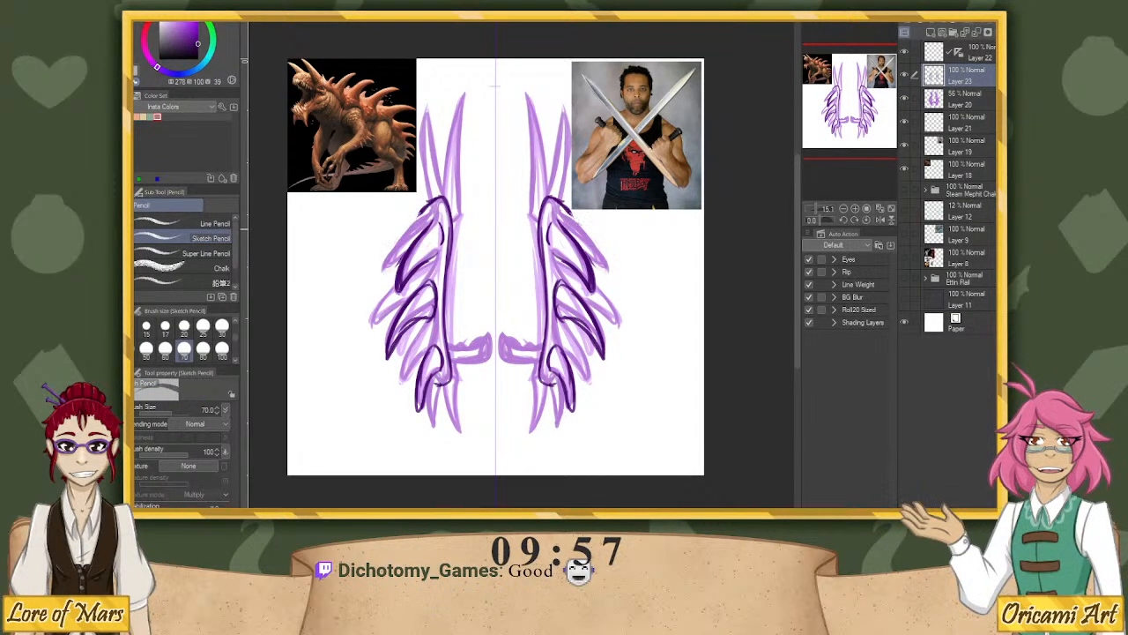
key(c)
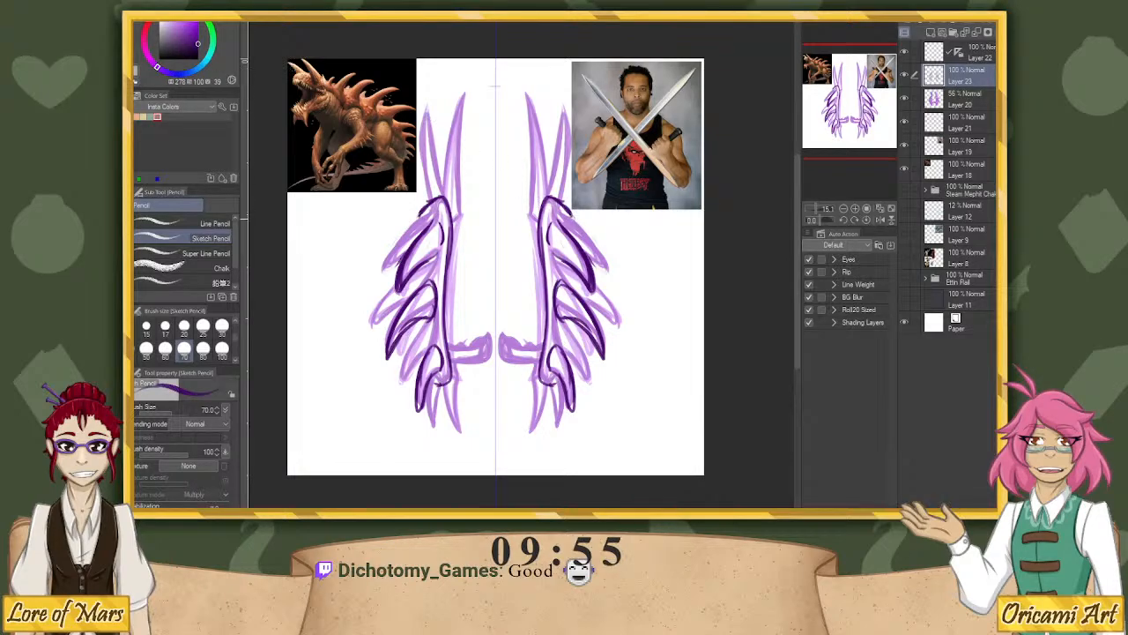
drag(580, 227, 608, 272)
key(ctrl+z)
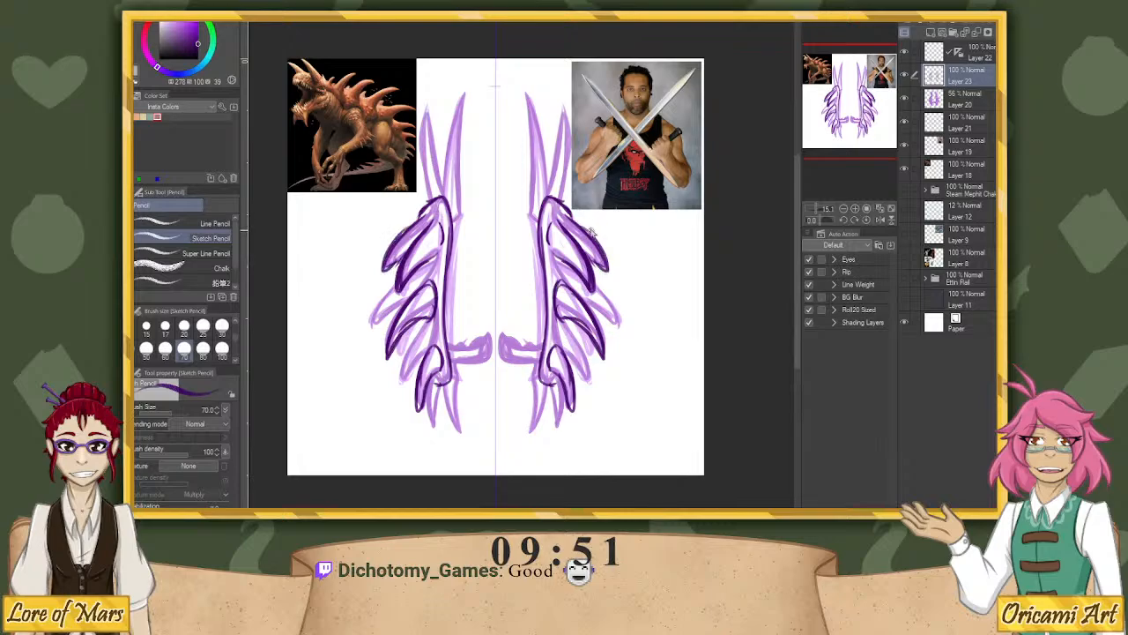
key(ctrl+z)
key(ctrl+z)
mouse_move(571, 215)
mouse_down()
mouse_move(597, 245)
mouse_move(565, 210)
mouse_move(608, 270)
mouse_up()
key(ctrl+z)
key(ctrl+z)
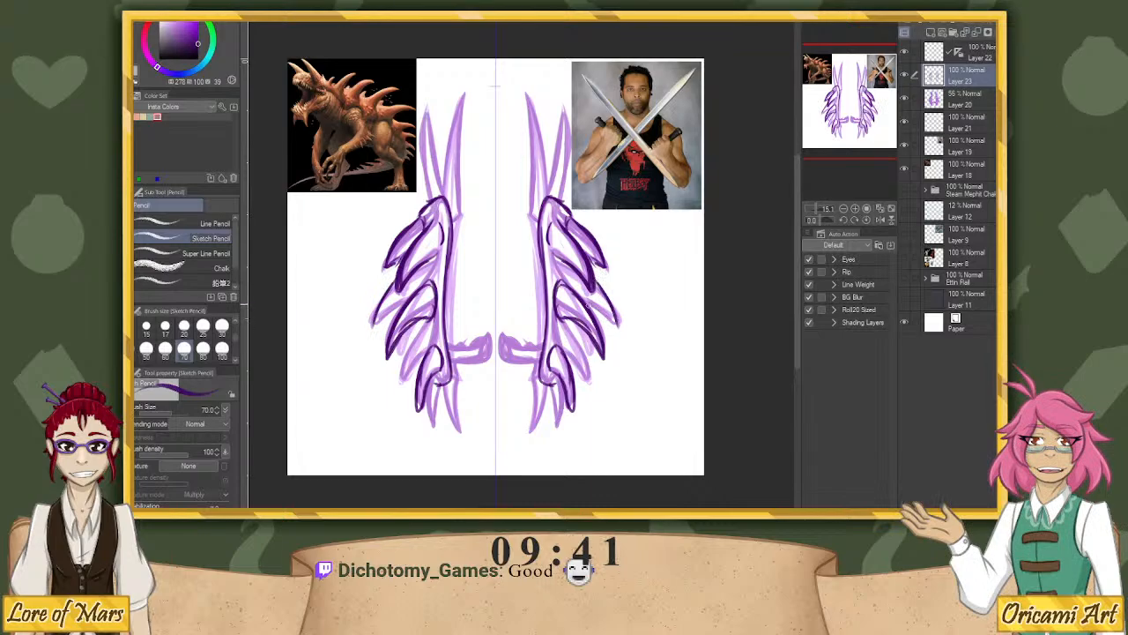
Trace the remaining outer side spikes of each blade in the very dark purple, with rough joint marks at their bases.
drag(586, 305, 618, 332)
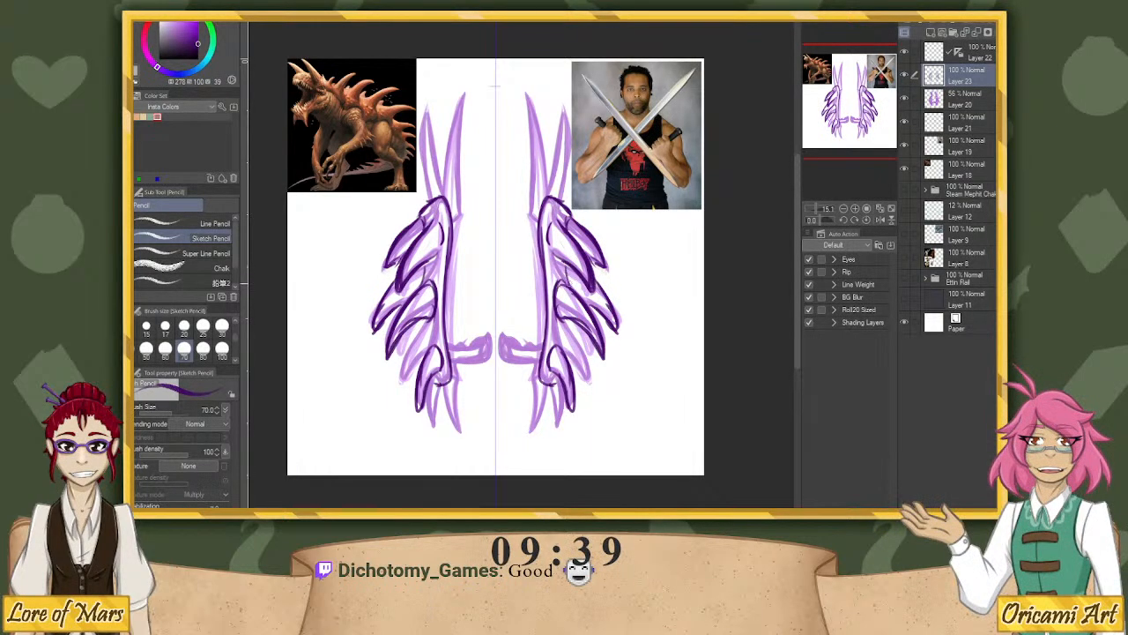
mouse_move(569, 264)
mouse_down()
mouse_move(573, 287)
mouse_move(568, 278)
mouse_up()
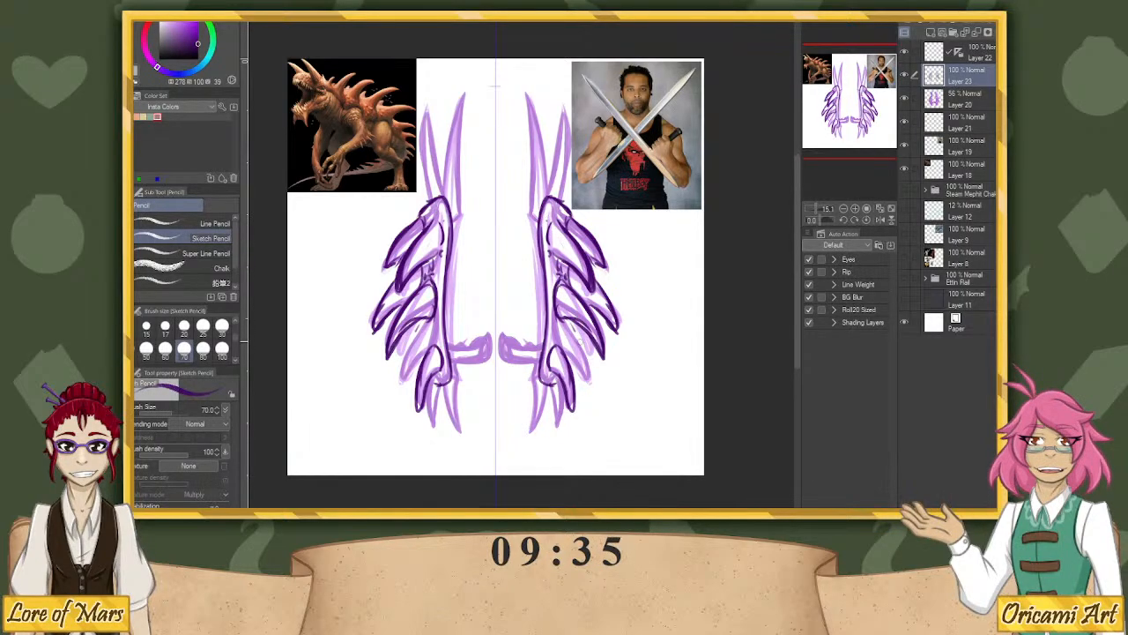
mouse_move(571, 322)
mouse_down()
mouse_move(587, 387)
mouse_move(575, 333)
mouse_move(556, 329)
mouse_up()
key(ctrl+z)
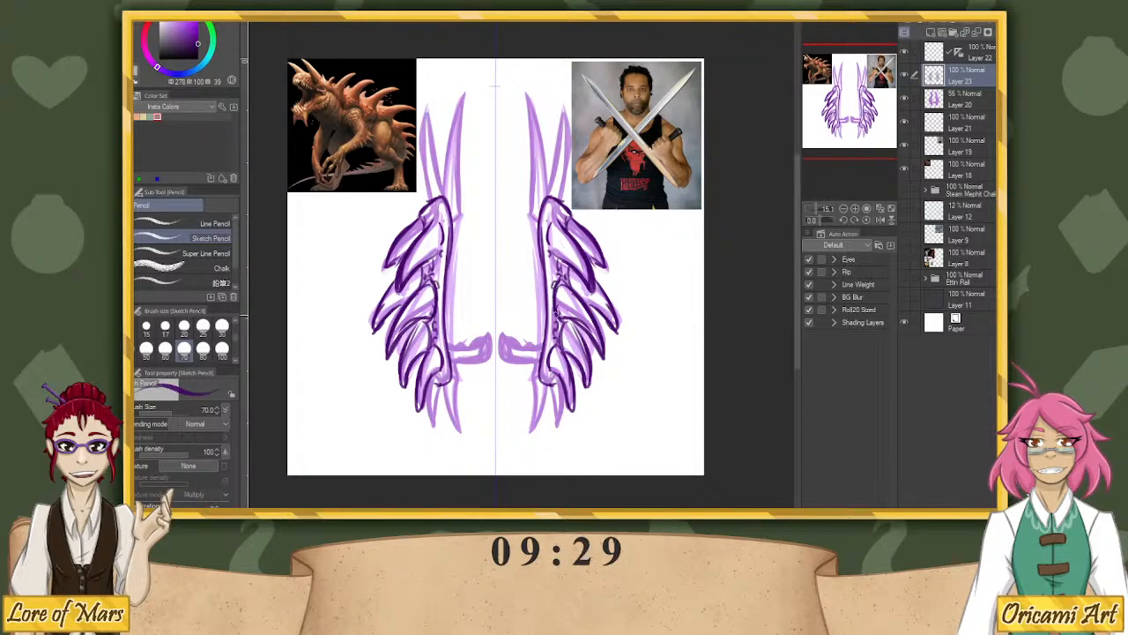
Draw inner ridge lines along the shaft beside the spike bases and outline the pointed spikes at its lower end.
drag(565, 288, 560, 318)
drag(558, 228, 554, 250)
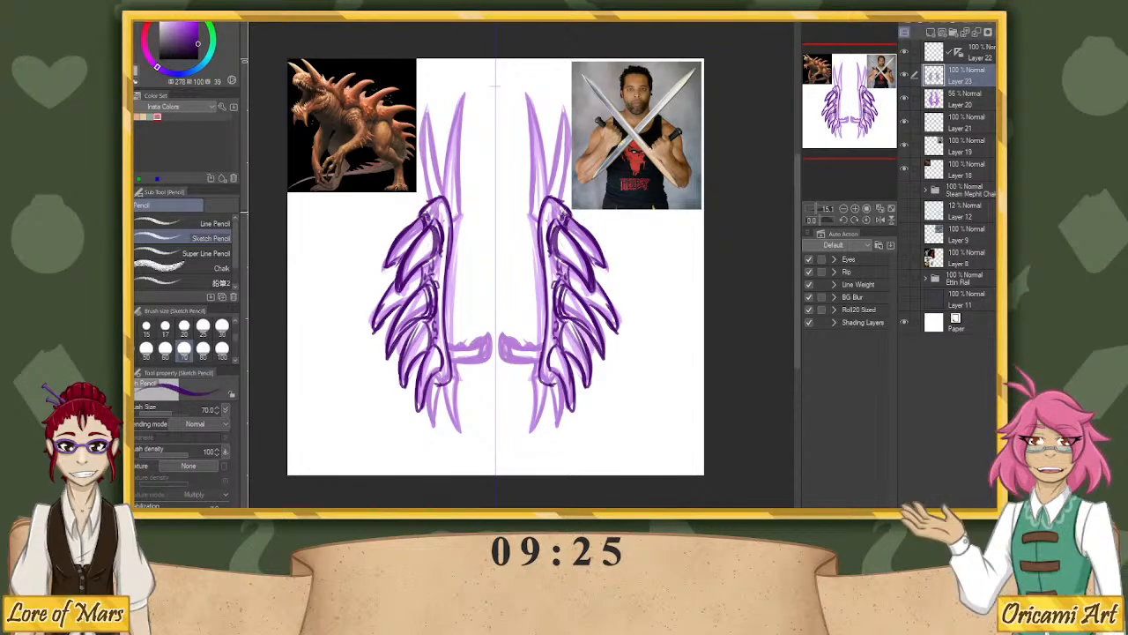
drag(557, 346, 554, 374)
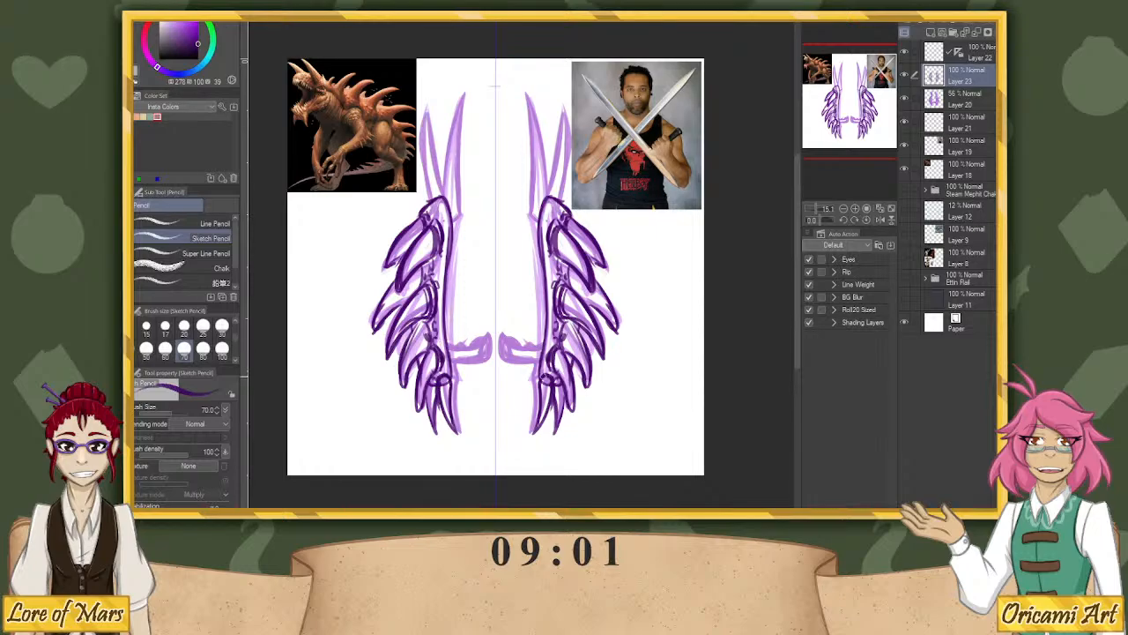
Outline the short grip handle projecting from the shaft toward the symmetry line in the very dark purple.
drag(820, 220, 818, 220)
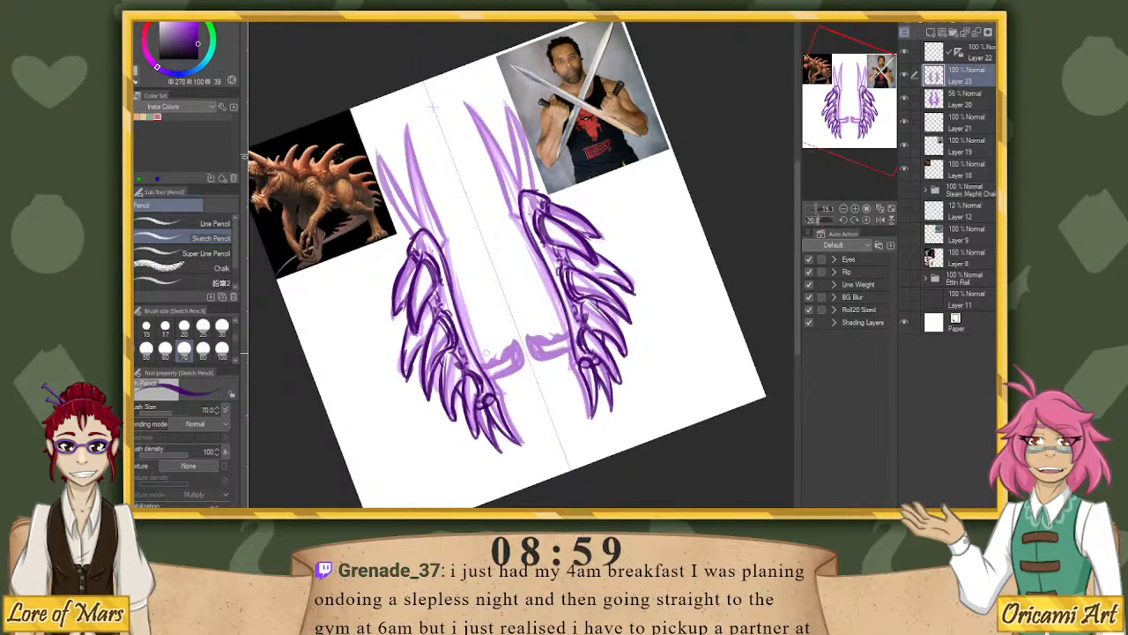
mouse_move(481, 365)
mouse_down()
mouse_move(513, 345)
mouse_move(523, 357)
mouse_move(513, 369)
mouse_up()
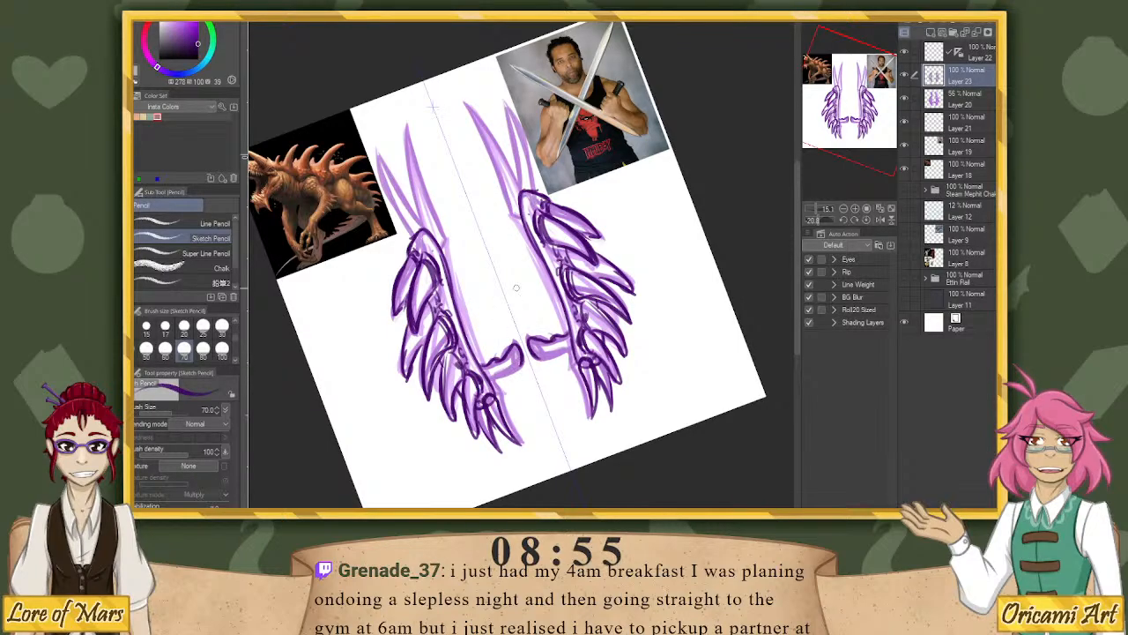
key(ctrl+z)
key(ctrl+z)
key(ctrl+z)
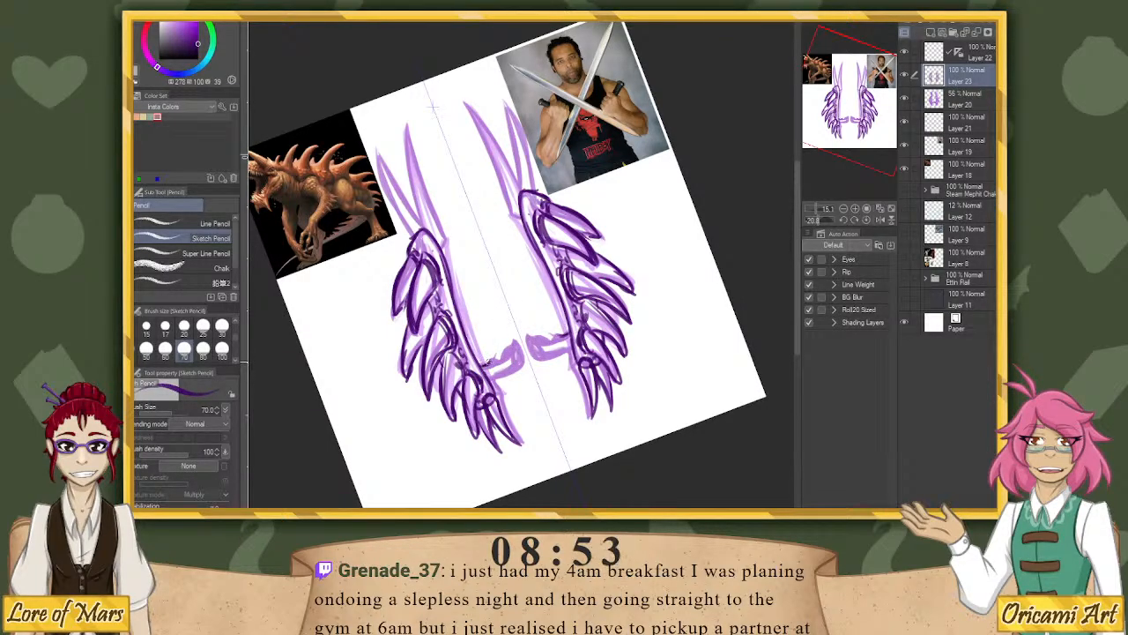
mouse_move(491, 362)
mouse_down()
mouse_move(511, 342)
mouse_move(516, 370)
mouse_up()
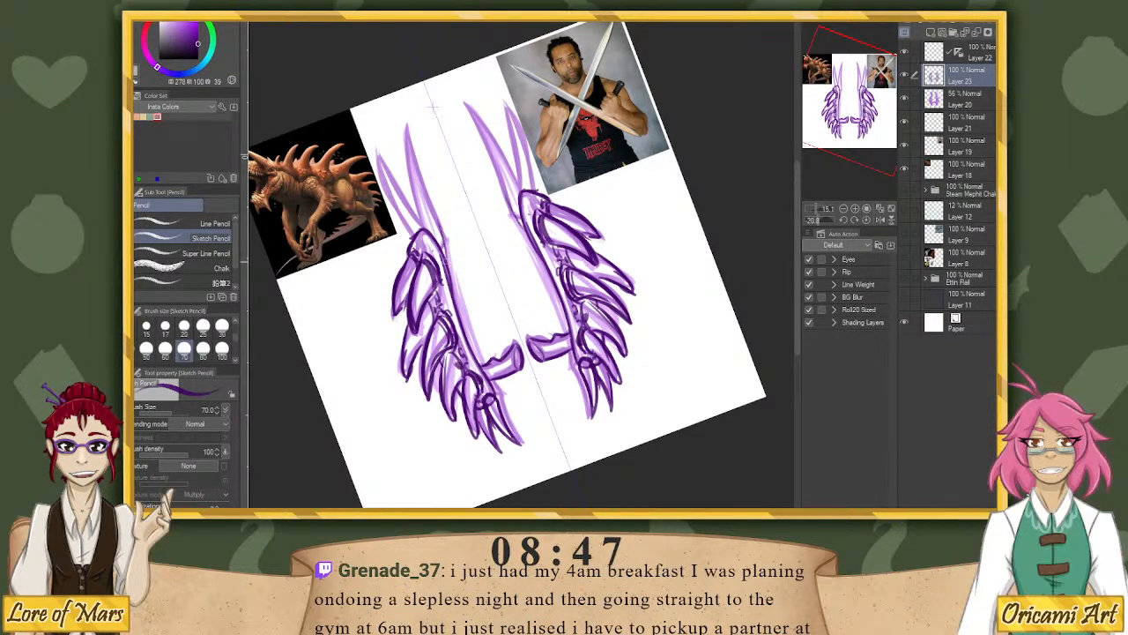
Trace the two long, crossing points above each shaft down to the rounded joint in the very dark purple.
drag(446, 263, 432, 204)
key(ctrl+z)
drag(446, 263, 439, 226)
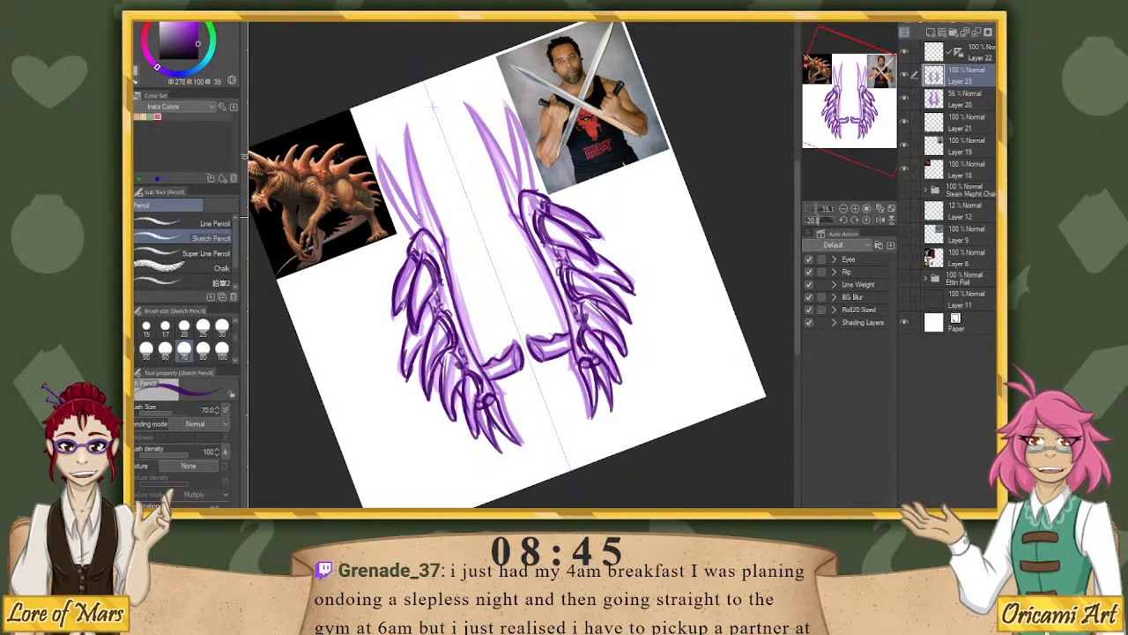
key(ctrl+z)
drag(447, 266, 433, 209)
drag(448, 262, 409, 139)
mouse_move(428, 200)
mouse_down()
mouse_move(406, 121)
mouse_move(427, 233)
mouse_up()
key(ctrl+z)
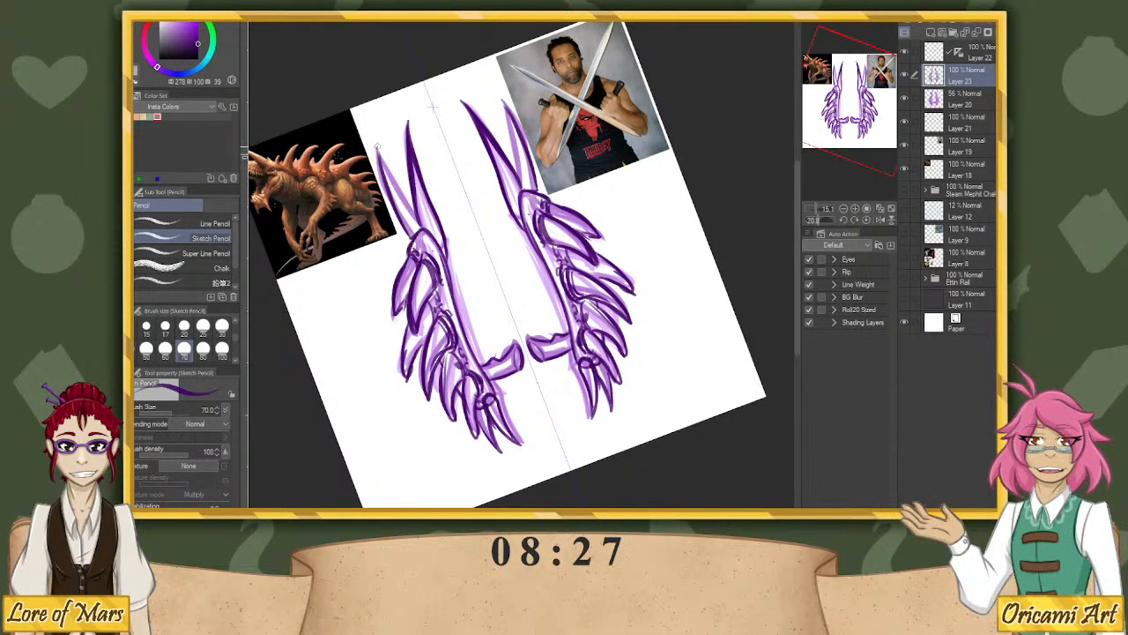
mouse_move(377, 146)
mouse_down()
mouse_move(420, 228)
mouse_move(440, 236)
mouse_move(449, 271)
mouse_up()
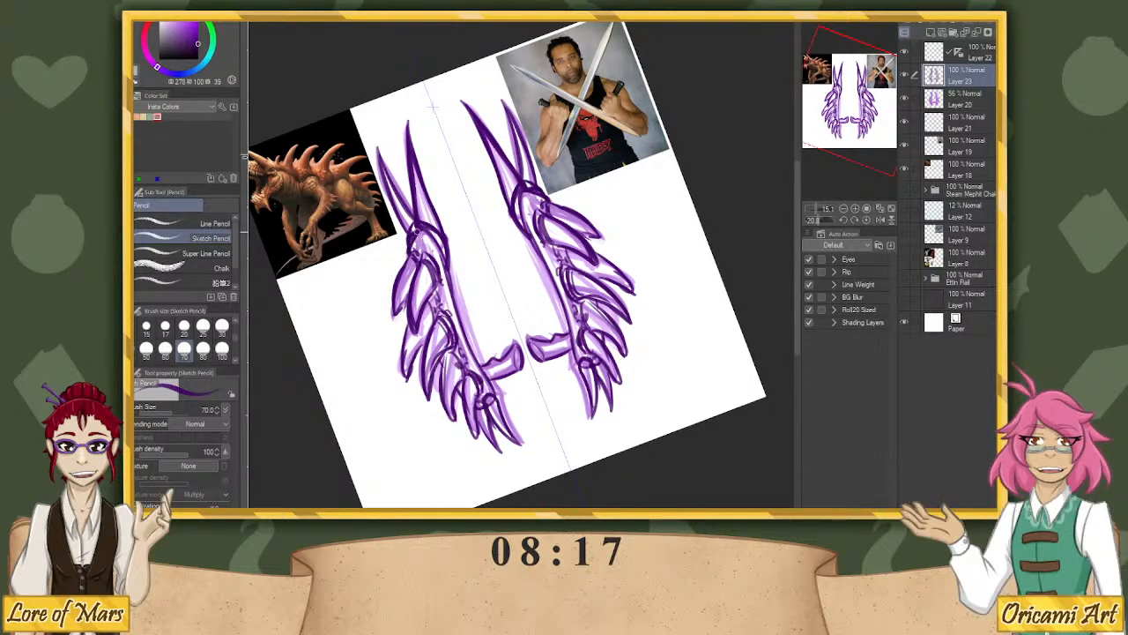
click(866, 220)
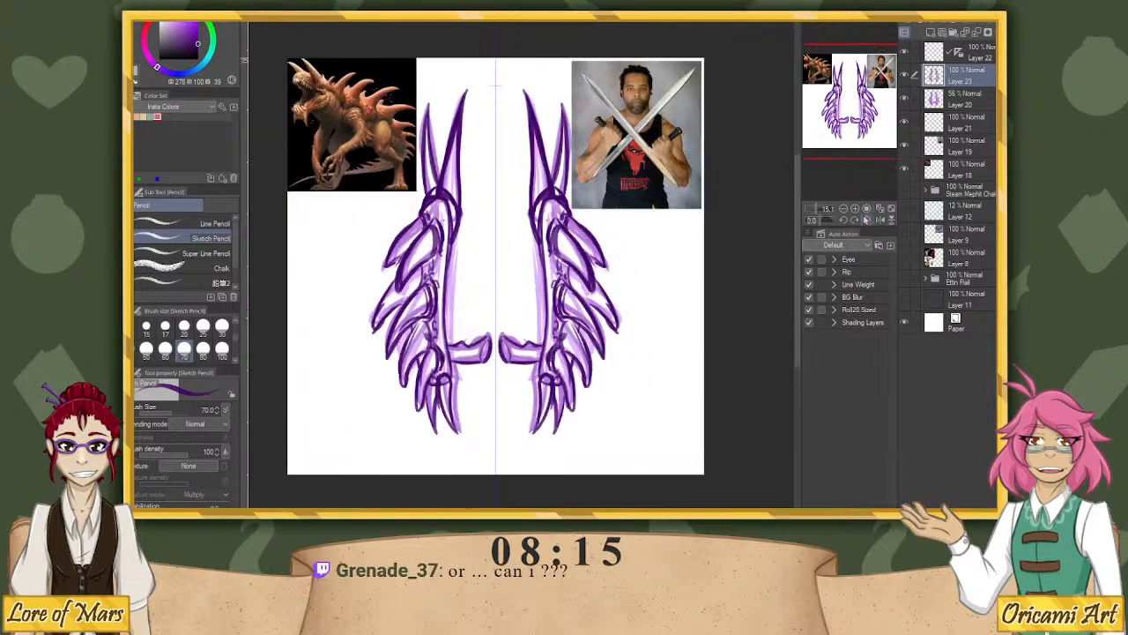
Merge the dark purple tracing into the sketch layer, lower its opacity to about 36% and shift the sketch slightly down.
click(977, 33)
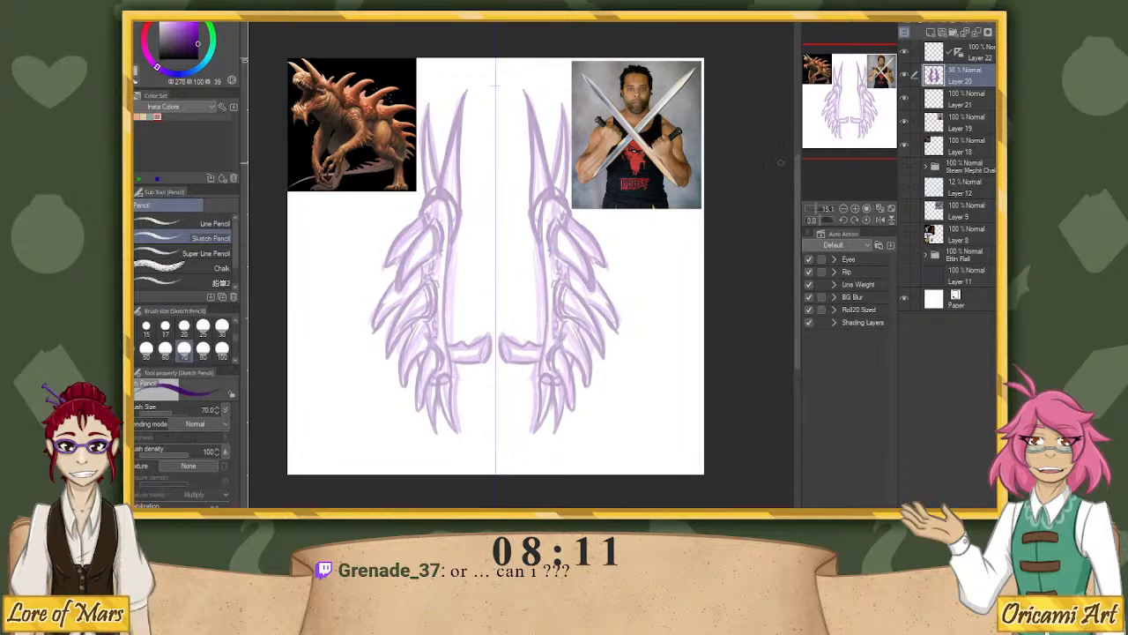
key(k)
drag(710, 216, 722, 229)
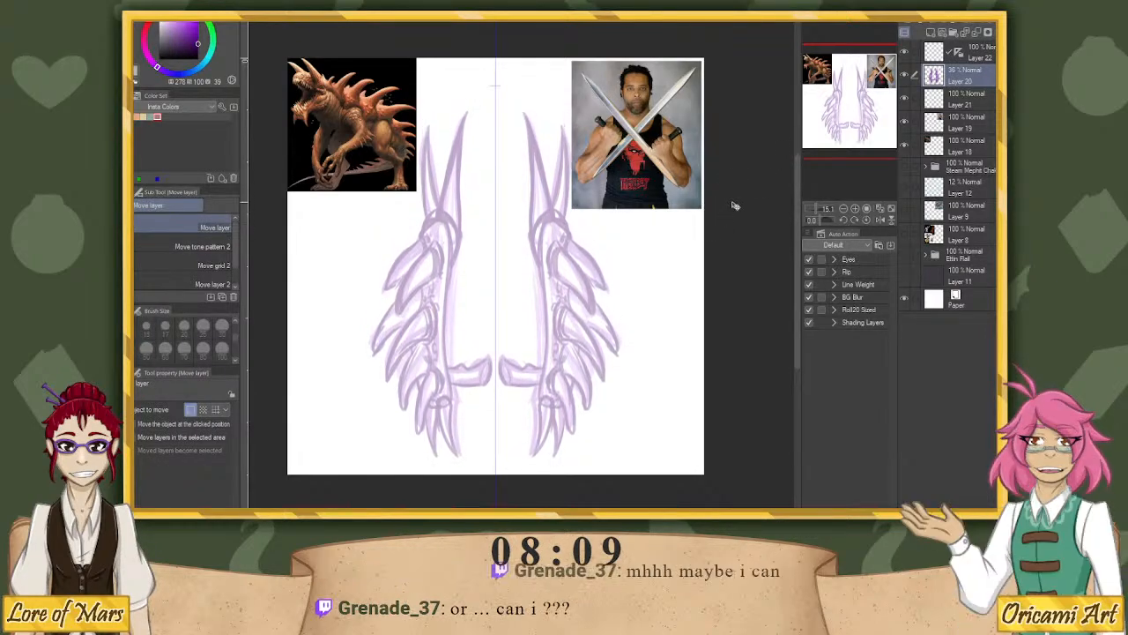
Add a new layer above the faded sketch and set up the Super Line Pencil in black at brush size 50.
click(933, 33)
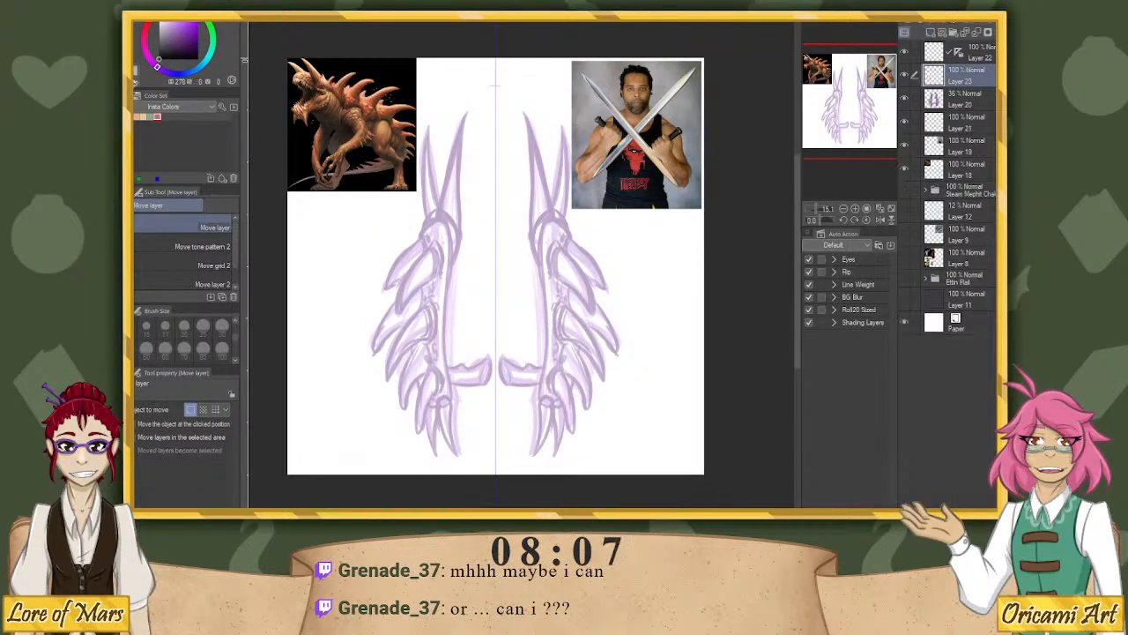
key(p)
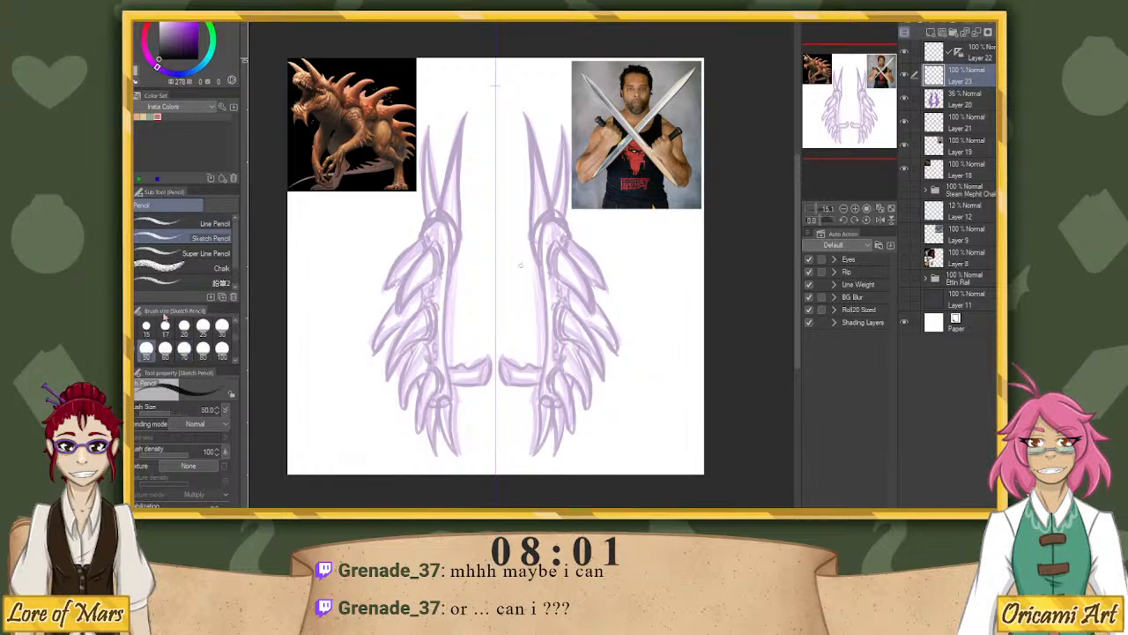
click(211, 253)
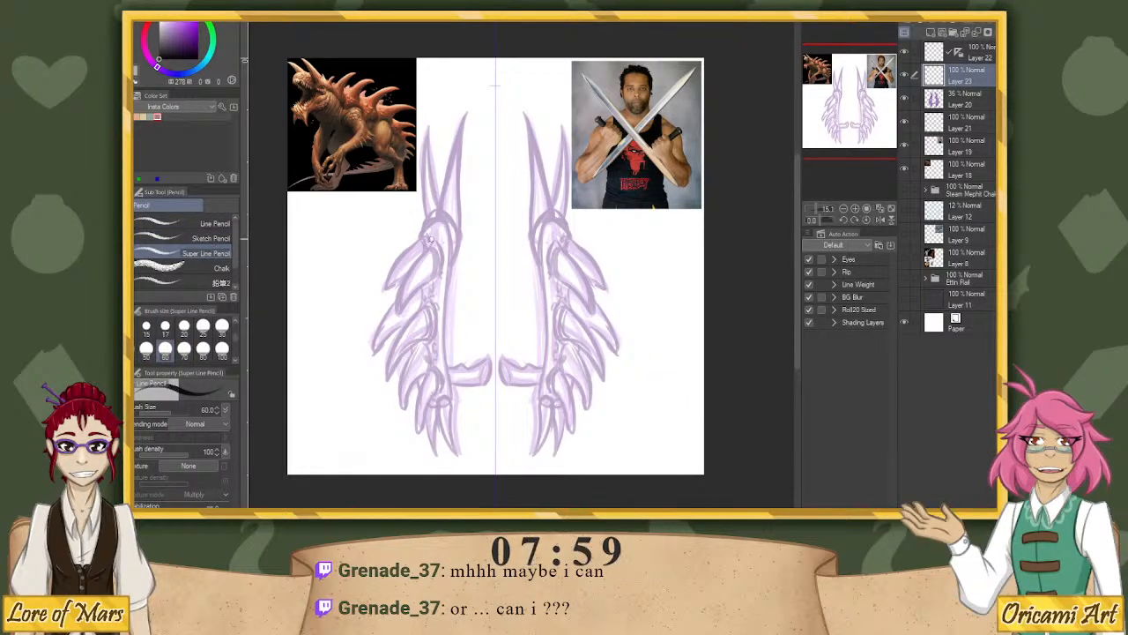
click(146, 349)
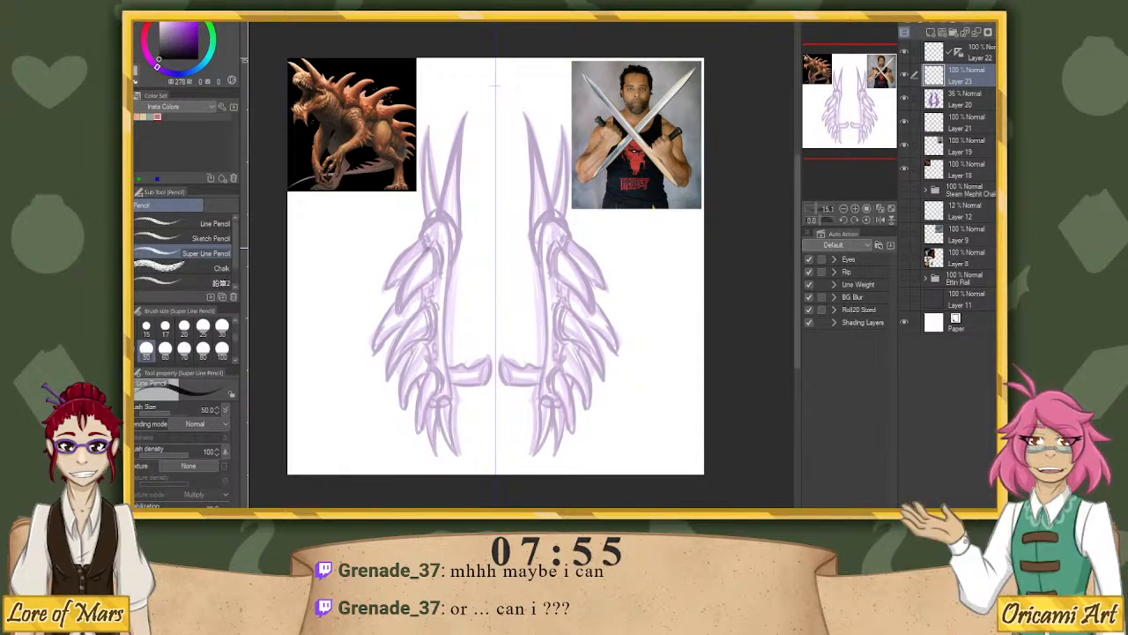
Ink the two uppermost side spikes with small bumps at their bases, and outline the shaft's rounded top and inner edge.
drag(430, 247, 399, 305)
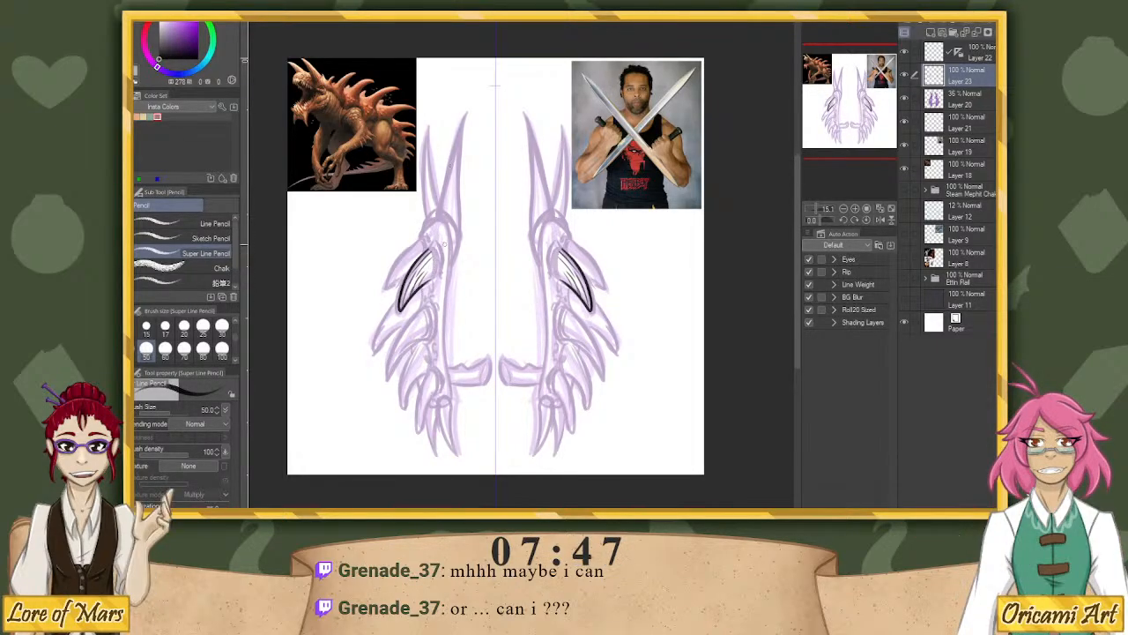
mouse_move(433, 246)
mouse_down()
mouse_move(434, 280)
mouse_move(442, 270)
mouse_up()
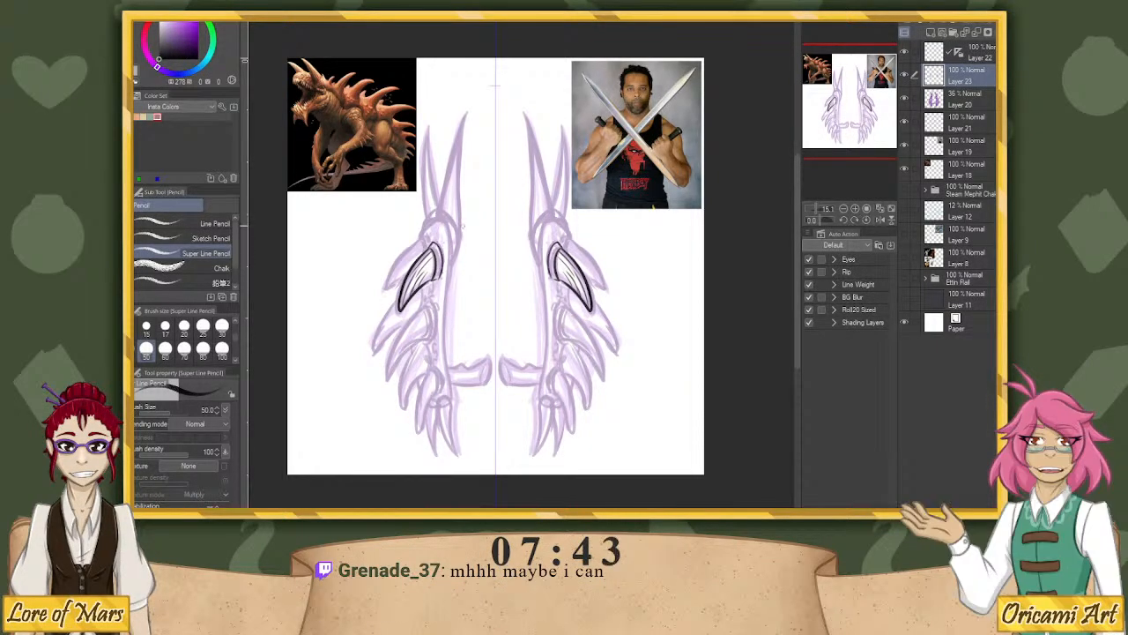
key(ctrl+z)
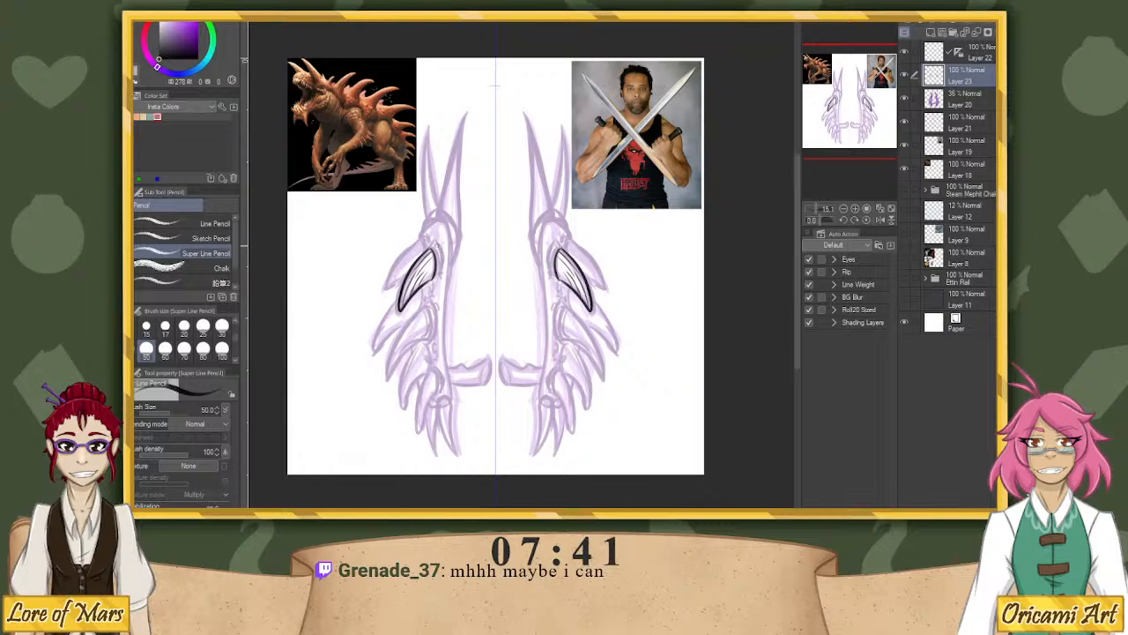
key(ctrl+z)
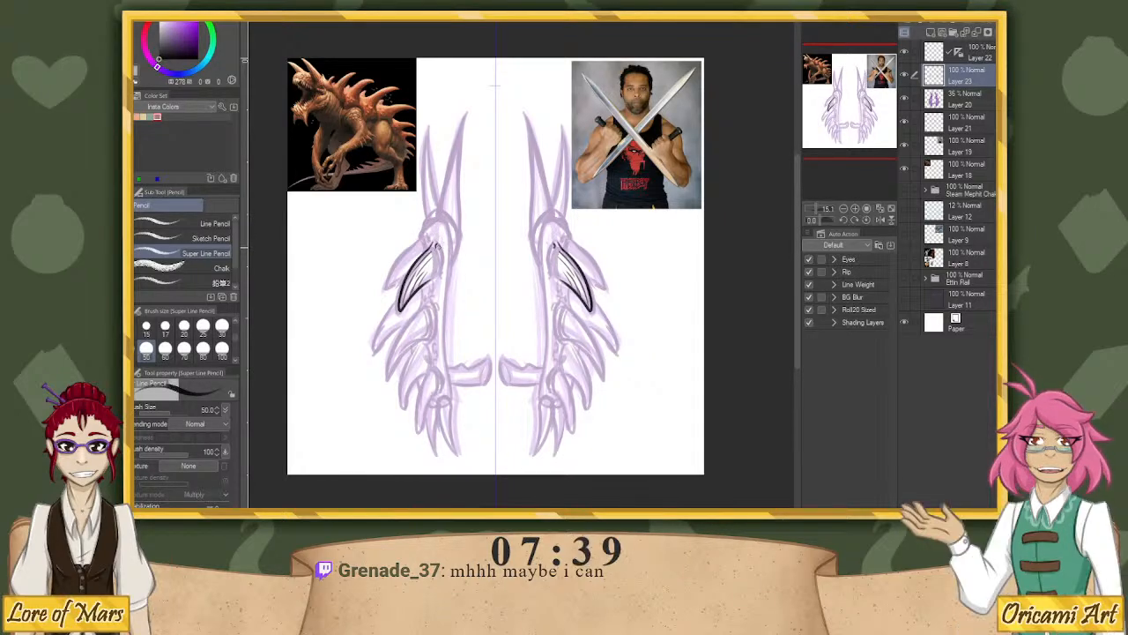
drag(437, 245, 441, 260)
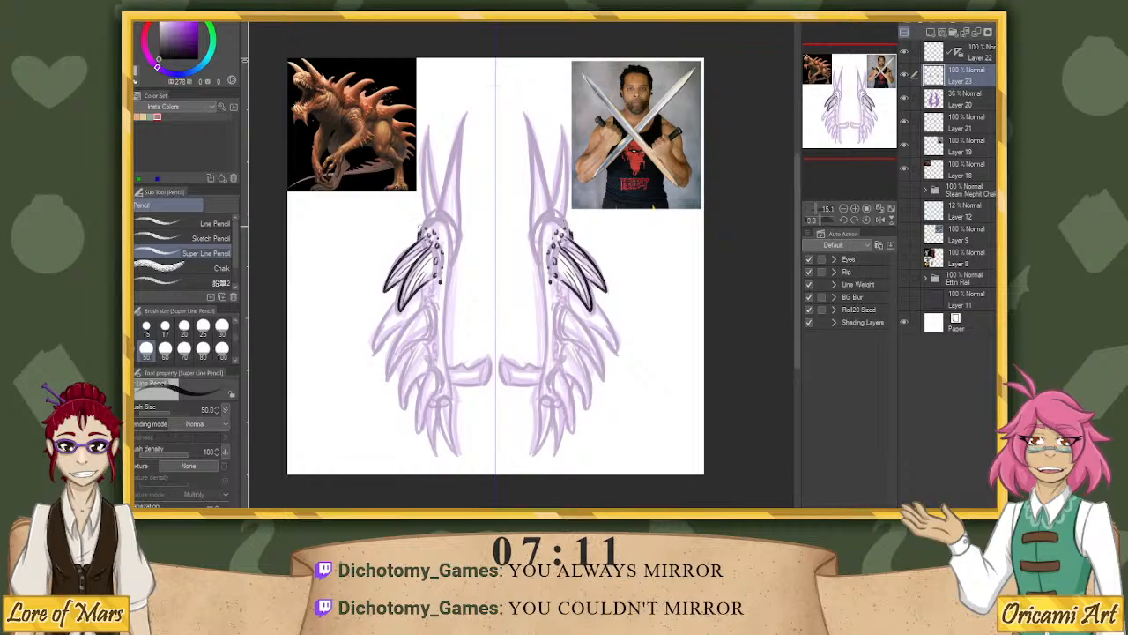
mouse_move(421, 230)
mouse_down()
mouse_move(437, 215)
mouse_move(455, 226)
mouse_move(444, 377)
mouse_up()
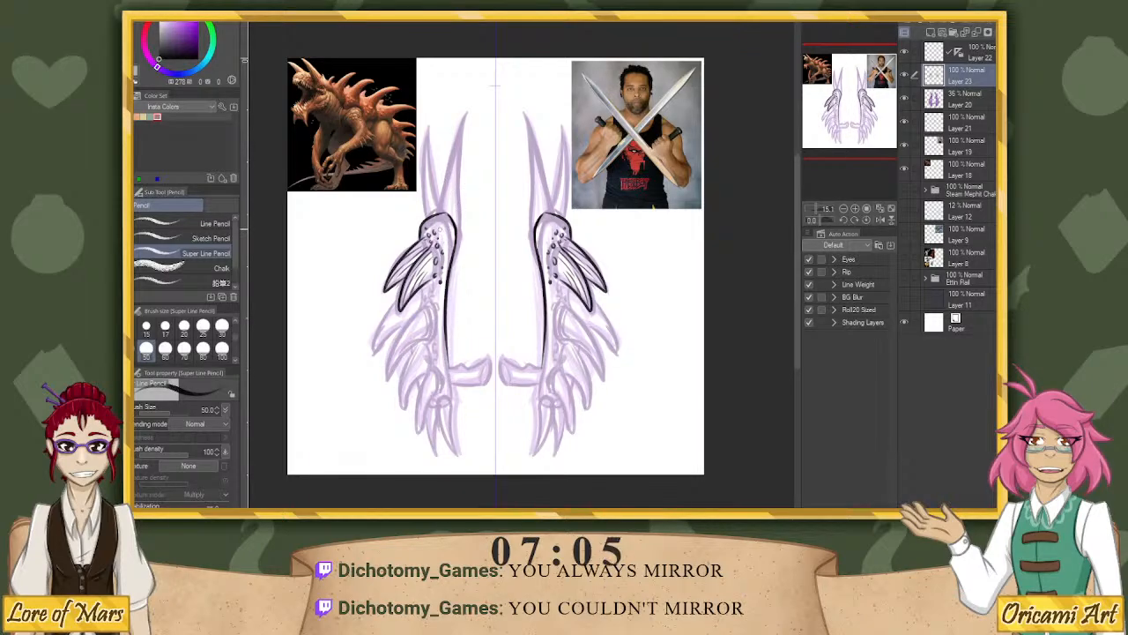
Ink the middle curved side spike with inner contour lines and dot small bumps along its base.
mouse_move(437, 303)
mouse_down()
mouse_move(418, 315)
mouse_move(387, 379)
mouse_move(430, 338)
mouse_up()
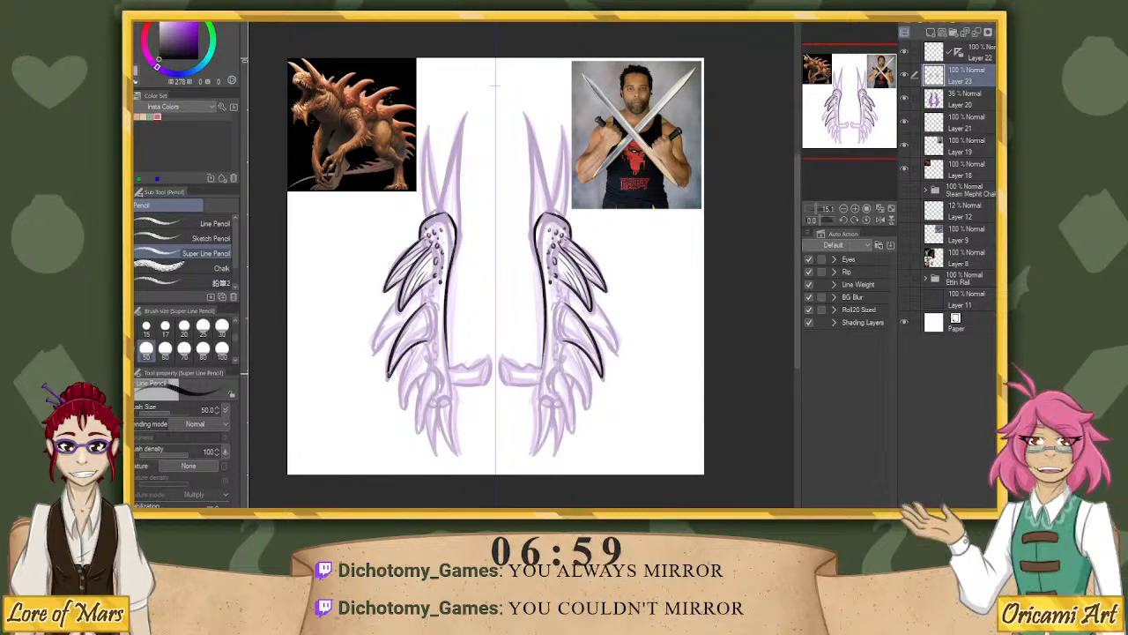
drag(388, 376, 401, 344)
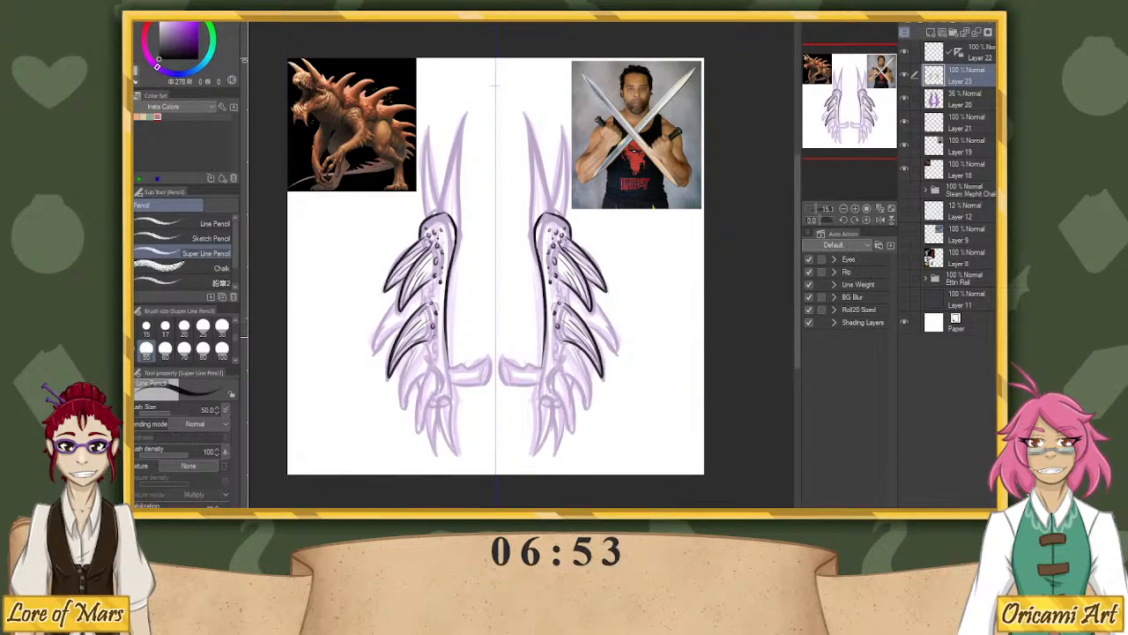
click(433, 336)
click(438, 323)
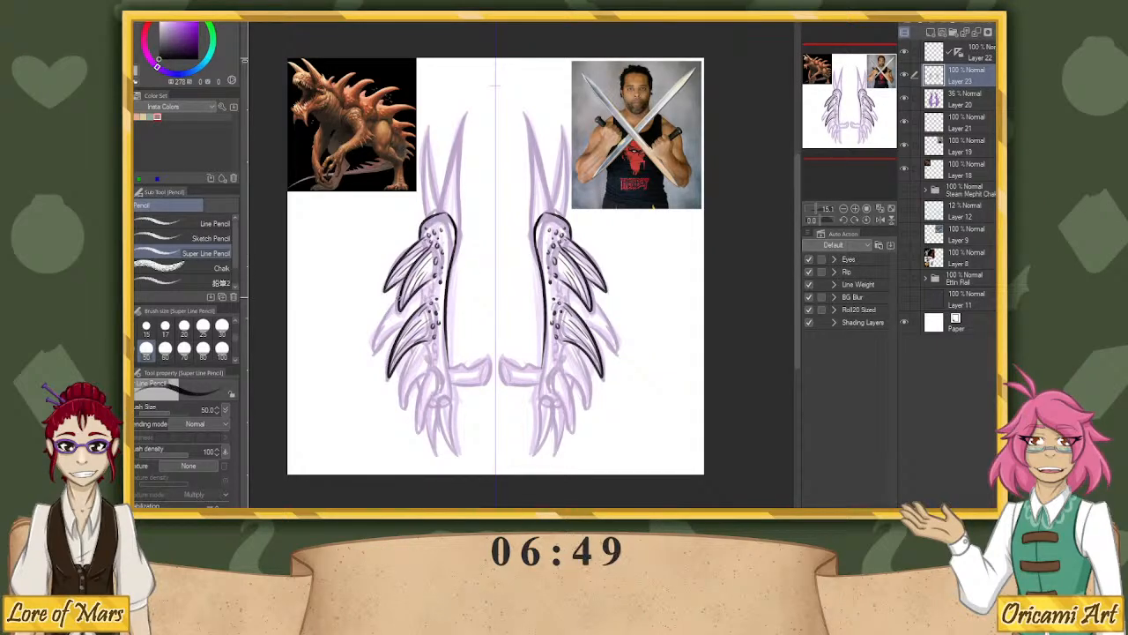
Ink the outer spike just above the middle curved one, adding contour lines inside it.
drag(401, 294, 374, 356)
key(ctrl+z)
drag(401, 295, 375, 352)
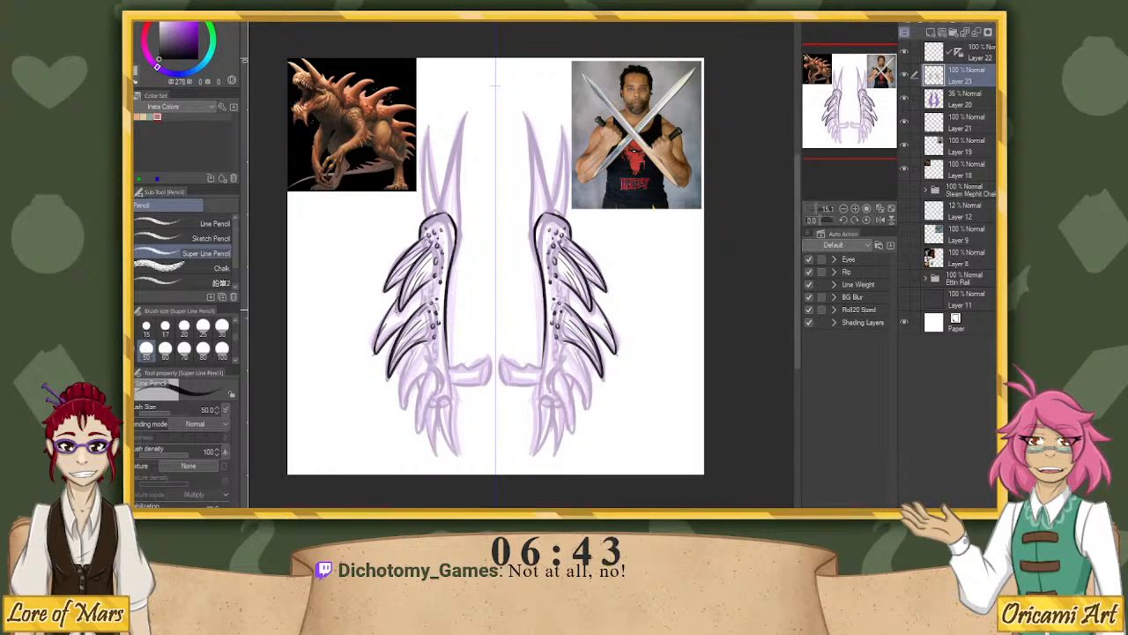
drag(396, 310, 377, 351)
mouse_move(407, 308)
mouse_down()
mouse_move(383, 340)
mouse_move(392, 332)
mouse_up()
key(ctrl+z)
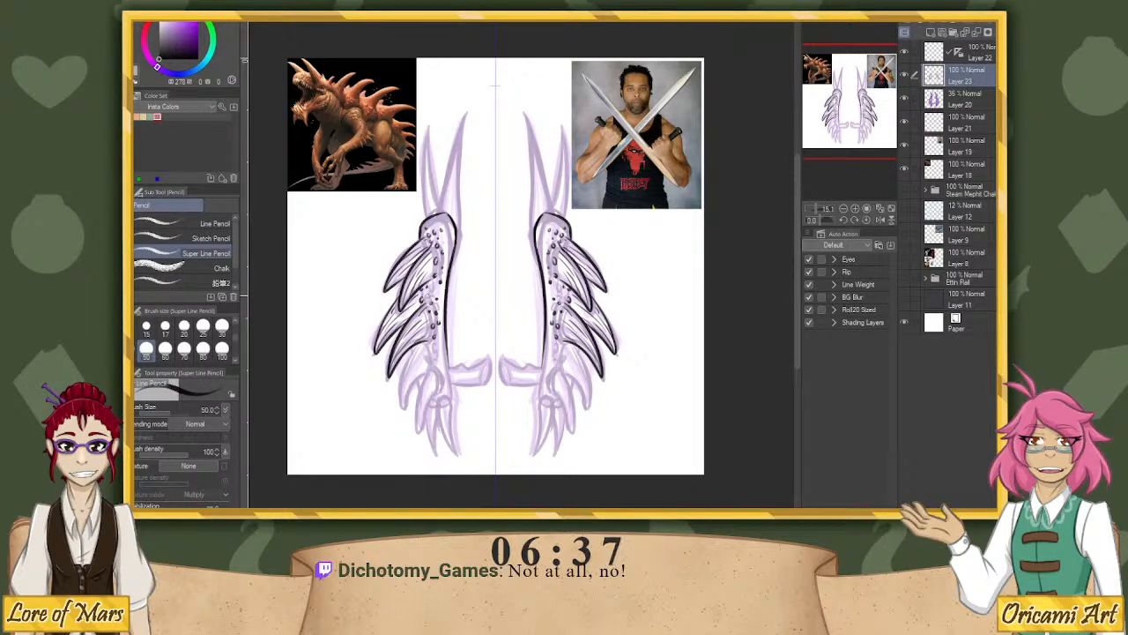
Ink the lower curved side spikes with contour lines and small base bumps, and close the shaft's outline at its lower end.
click(430, 291)
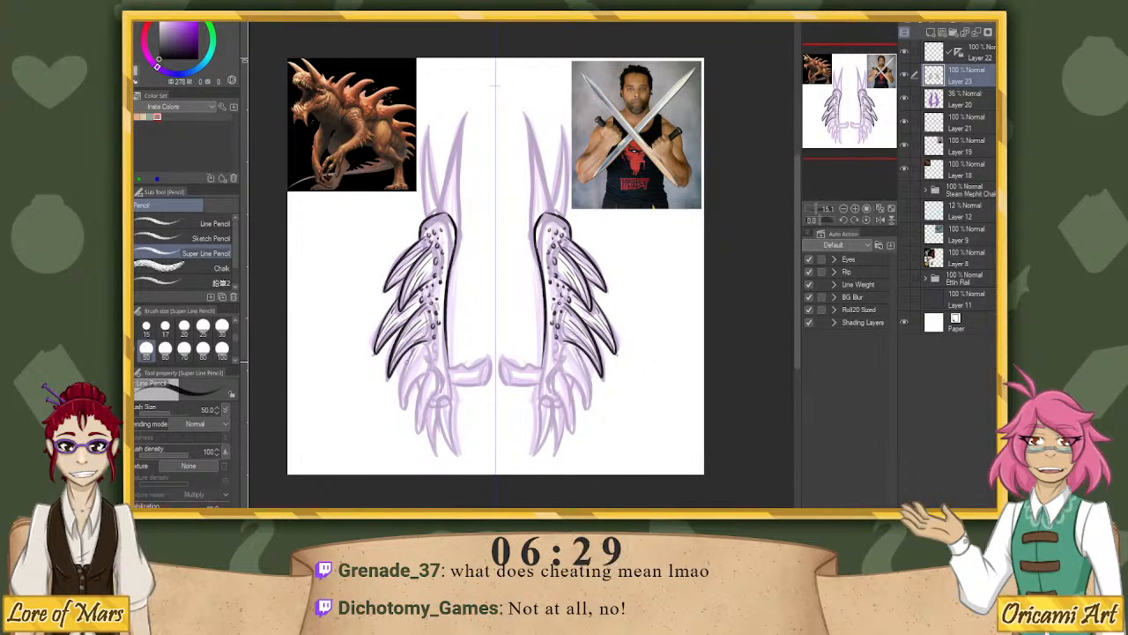
mouse_move(416, 346)
mouse_down()
mouse_move(405, 410)
mouse_move(401, 396)
mouse_move(429, 361)
mouse_move(417, 430)
mouse_up()
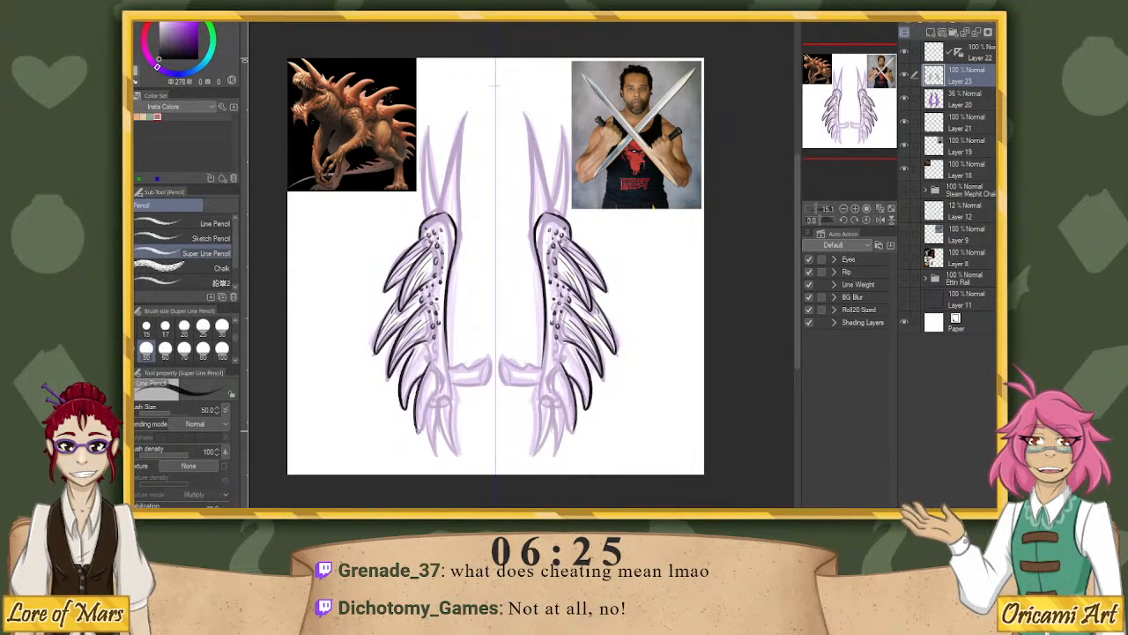
drag(440, 386, 428, 407)
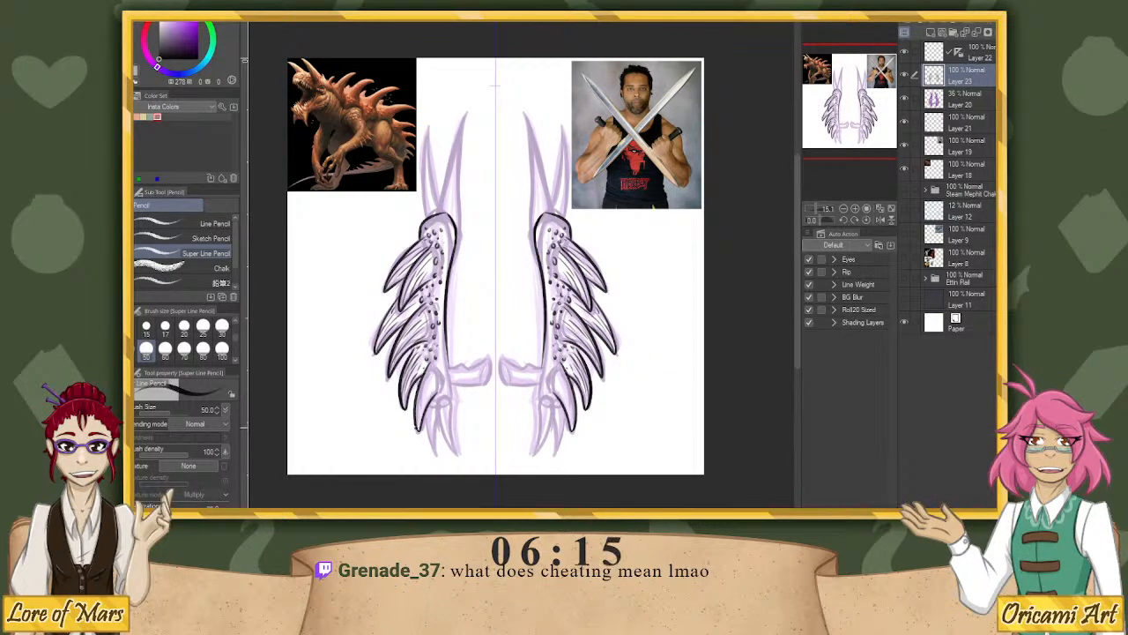
drag(418, 428, 435, 372)
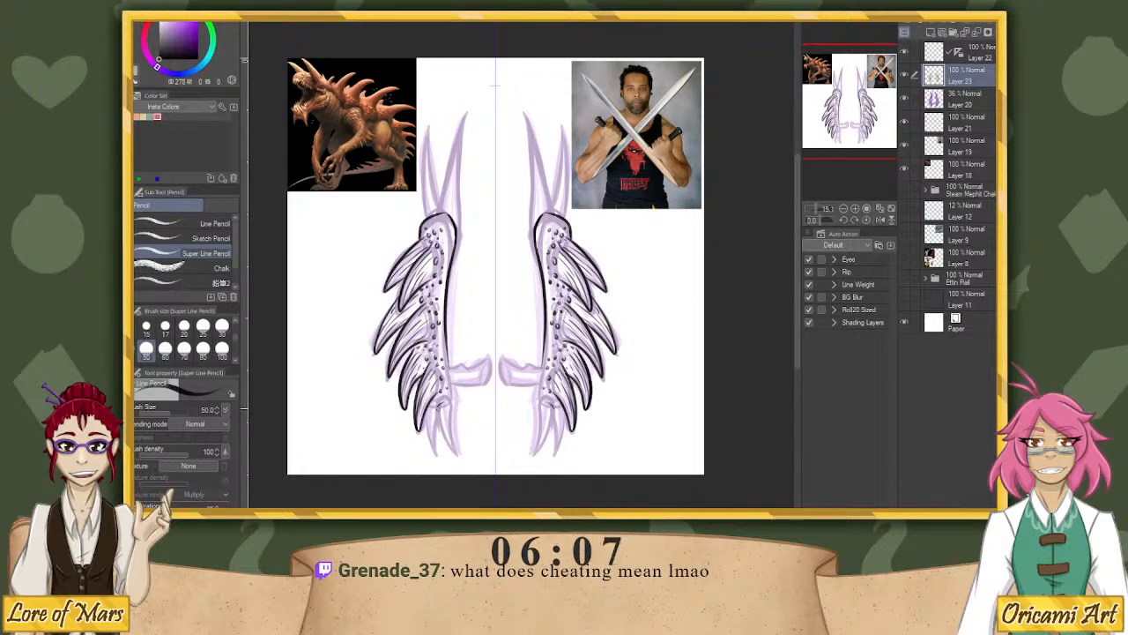
drag(446, 381, 450, 400)
drag(447, 360, 448, 398)
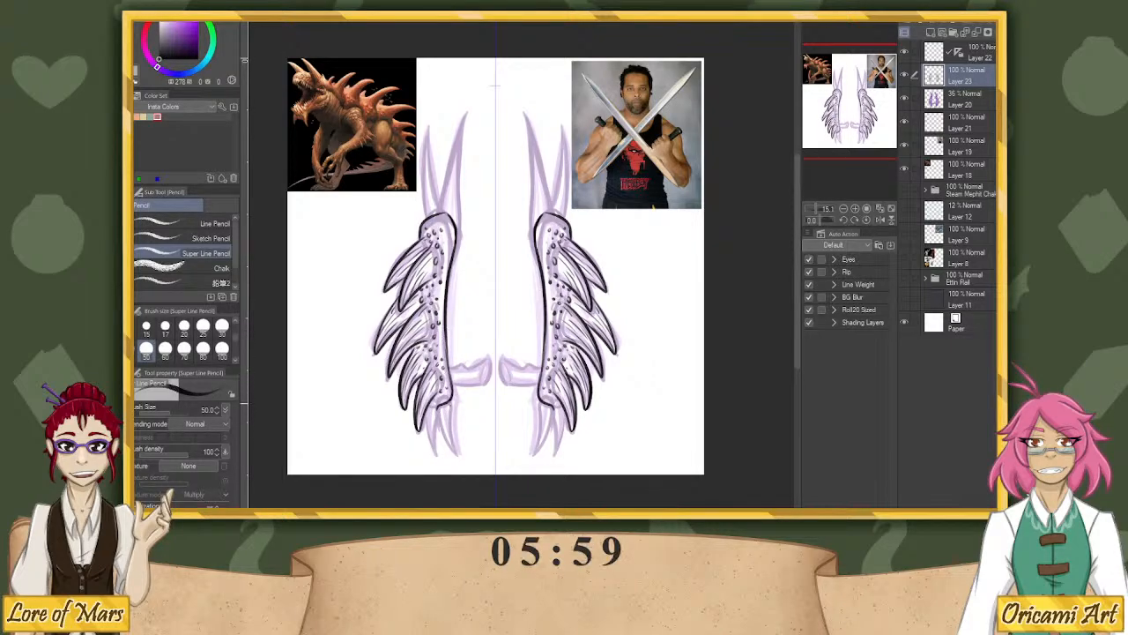
Ink the pointed spikes extending below the shaft's lower end, adding contour lines inside them.
drag(441, 405, 457, 454)
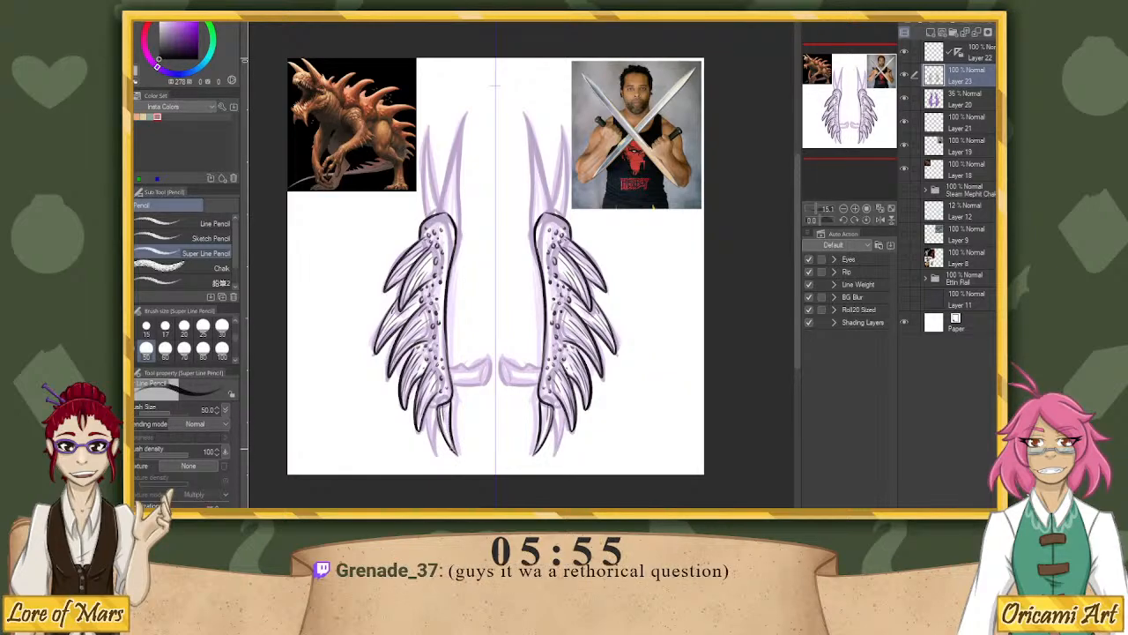
drag(442, 407, 457, 453)
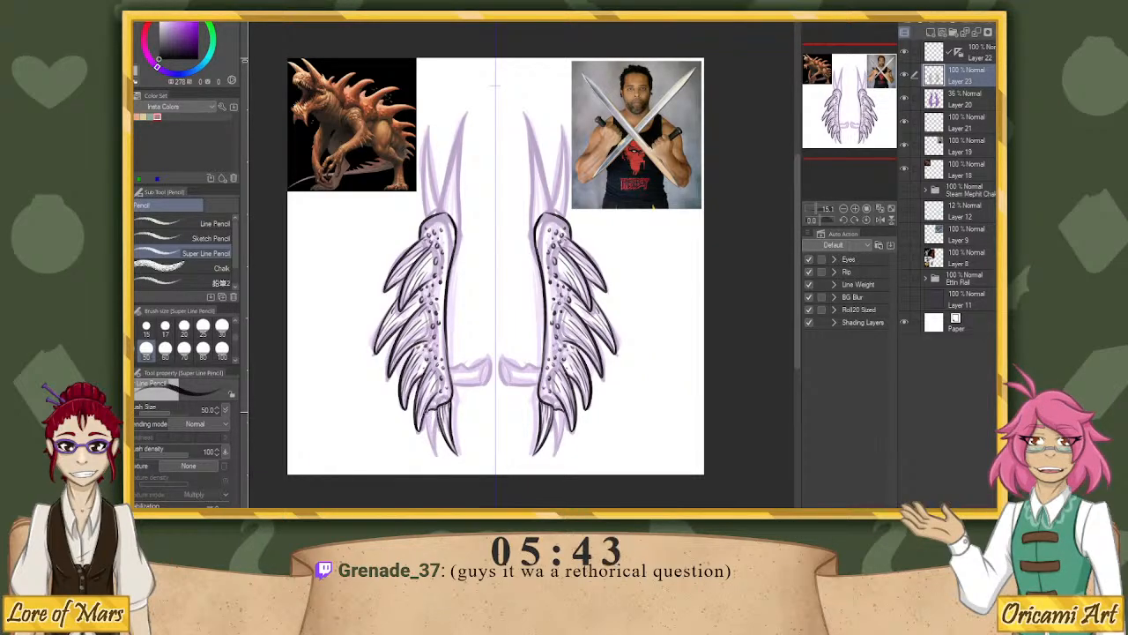
mouse_move(427, 412)
mouse_down()
mouse_move(436, 454)
mouse_move(432, 430)
mouse_up()
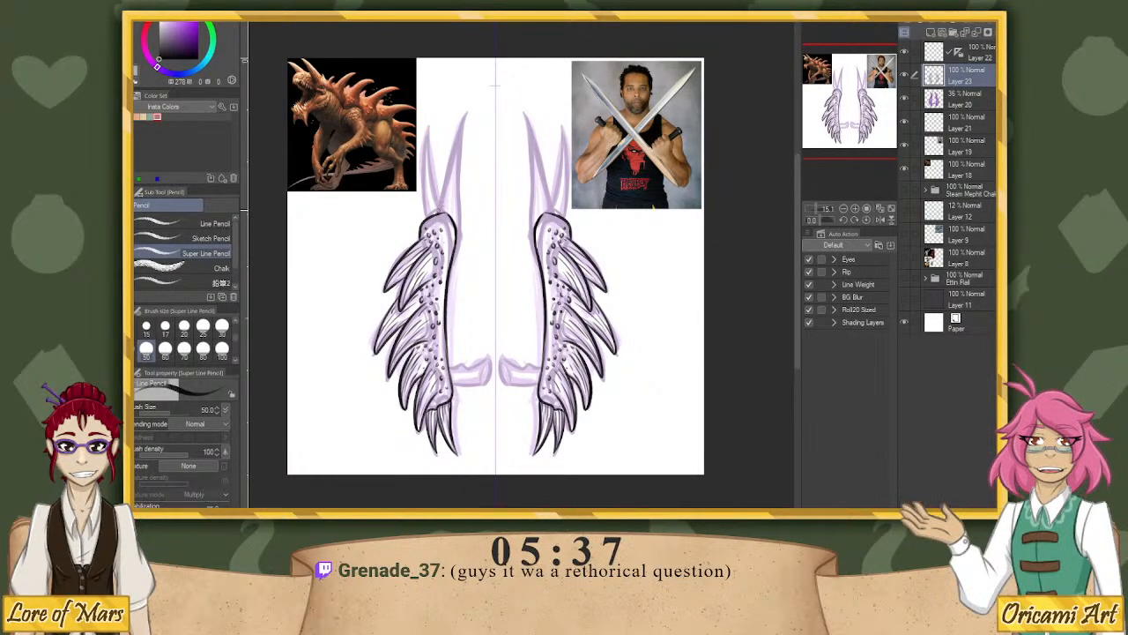
Ink the two long blades rising from the shaft's rounded top, redrawing the inner blade's stroke and adding inner contour lines.
drag(438, 215, 470, 111)
key(ctrl+z)
drag(438, 215, 469, 106)
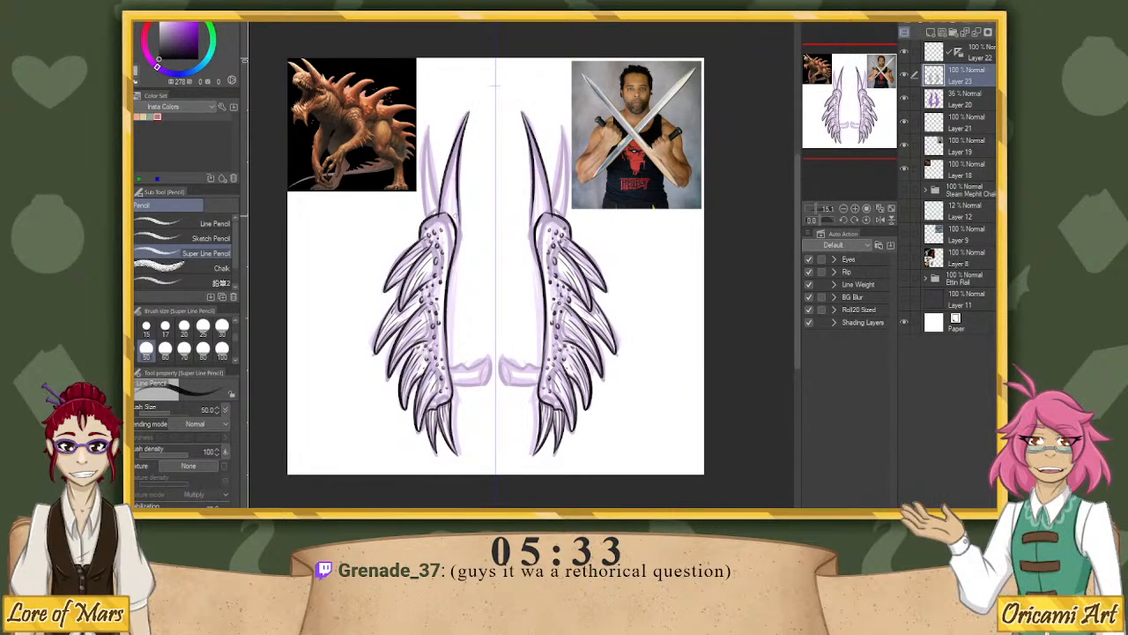
key(ctrl+z)
mouse_move(438, 215)
mouse_down()
mouse_move(465, 113)
mouse_move(459, 234)
mouse_move(422, 178)
mouse_move(433, 119)
mouse_move(439, 207)
mouse_move(461, 124)
mouse_move(446, 215)
mouse_move(424, 193)
mouse_move(430, 128)
mouse_move(433, 199)
mouse_move(425, 145)
mouse_up()
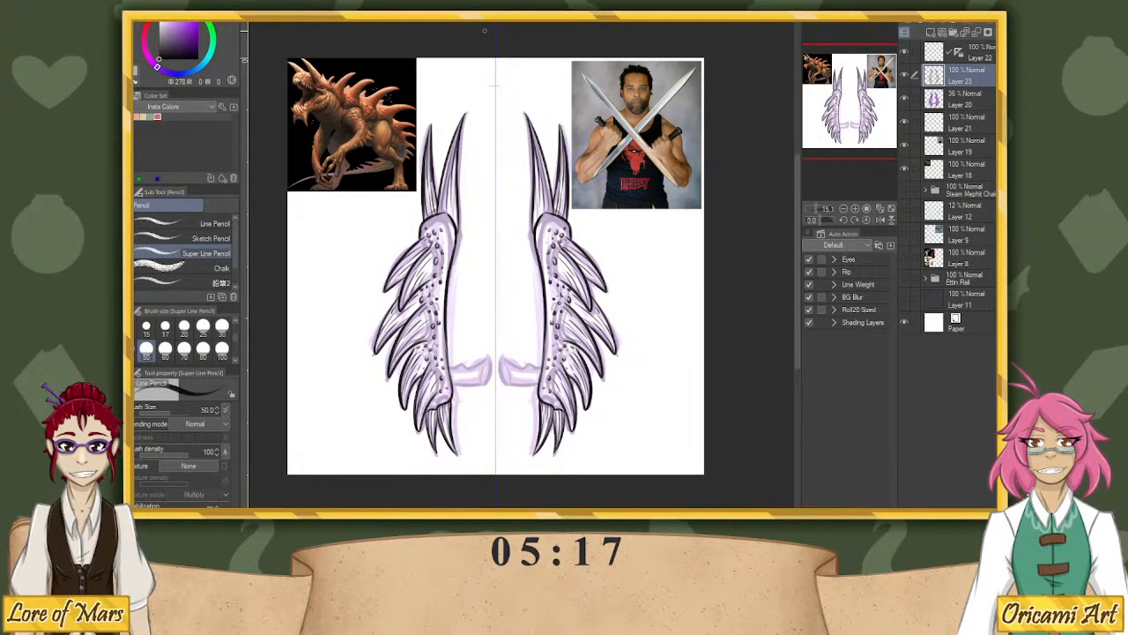
Ink the wavy outline of the handle and a small knob on the shaft's upper inner edge, ending with the canvas upright.
drag(495, 84, 358, 185)
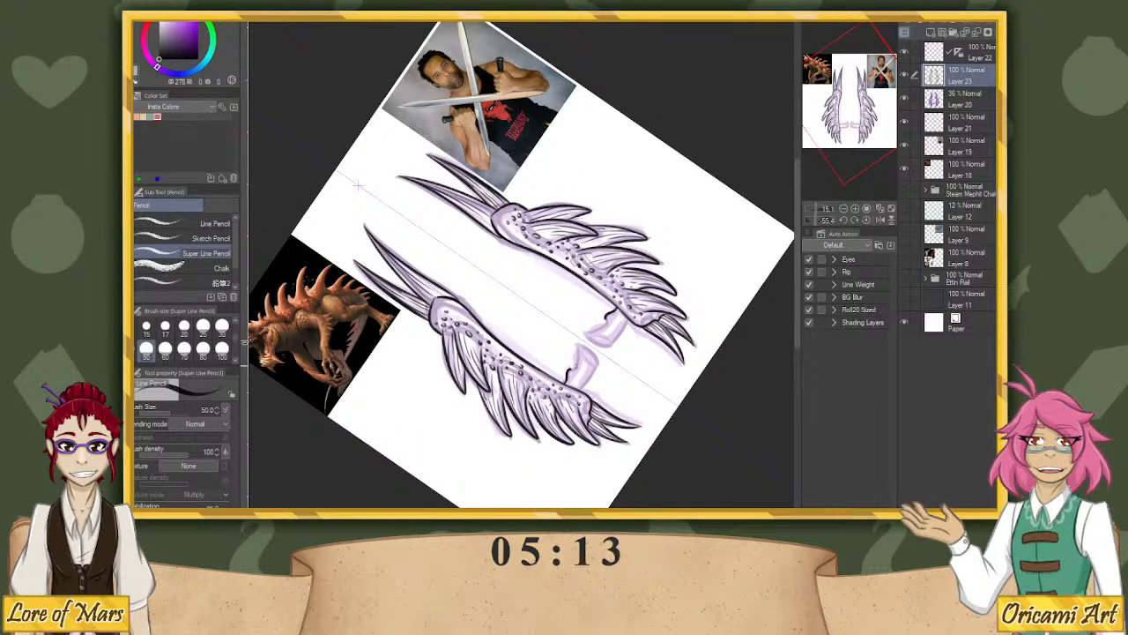
drag(569, 369, 589, 350)
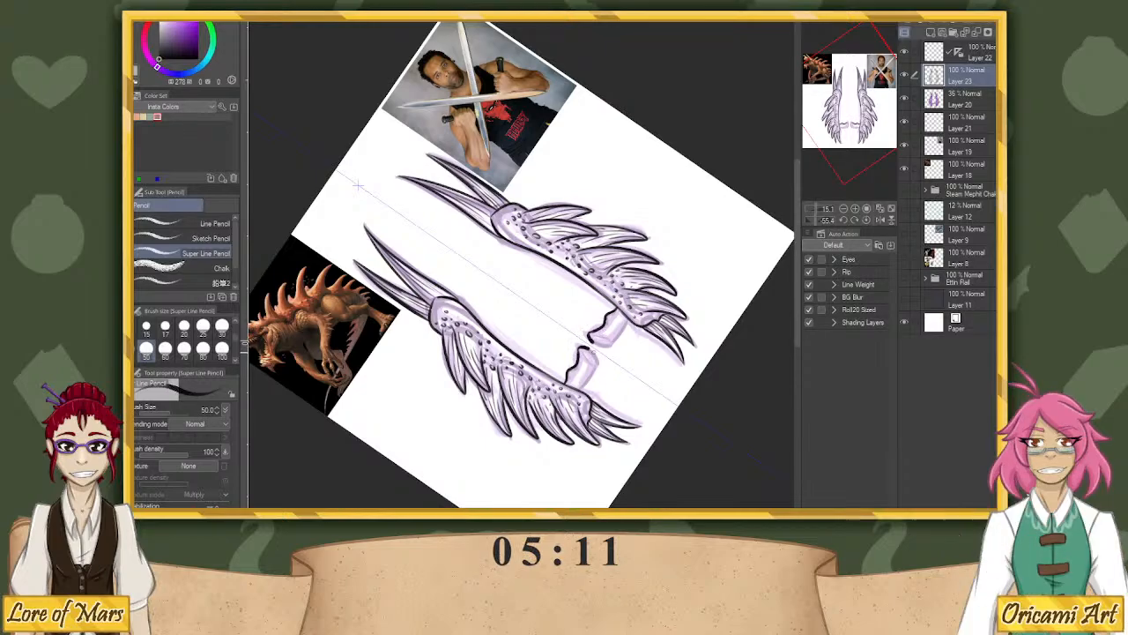
drag(579, 391, 597, 364)
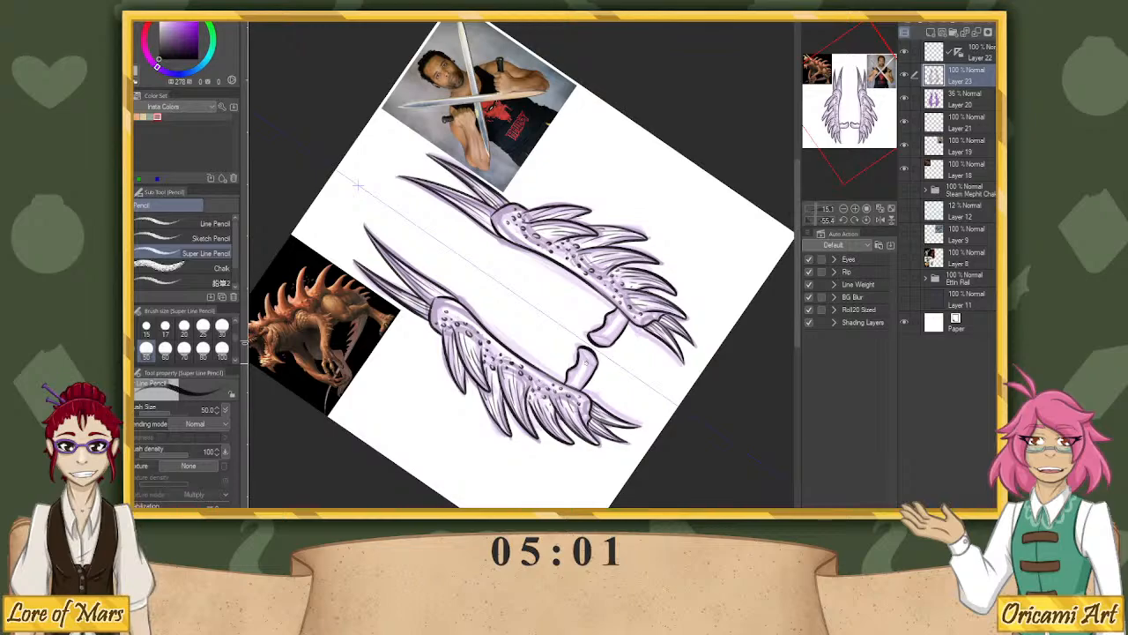
click(868, 220)
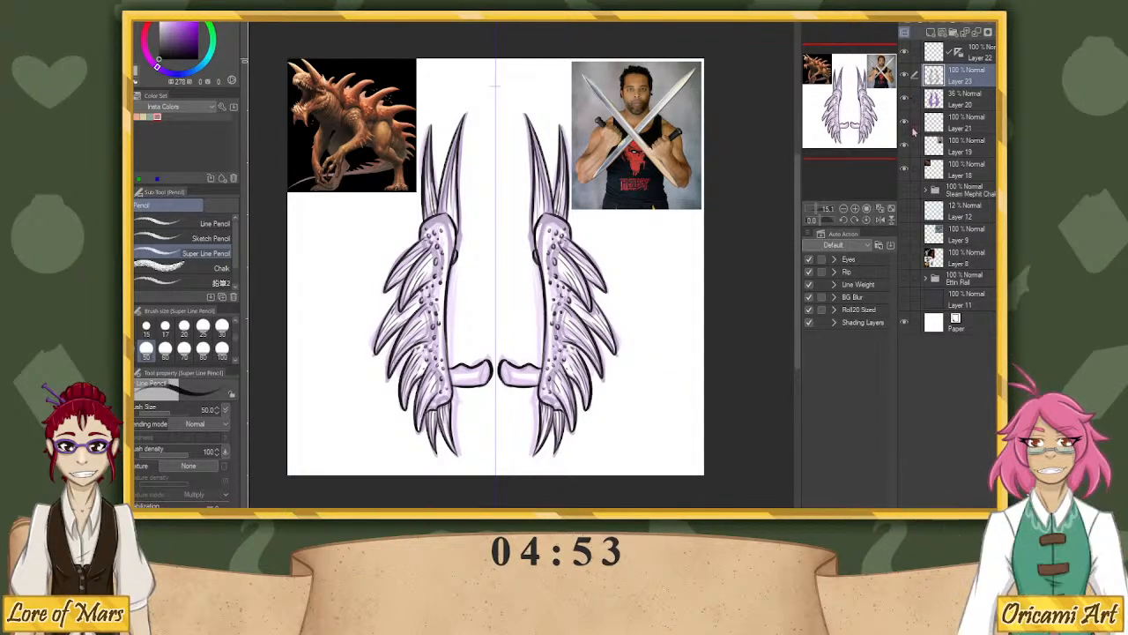
Lower the line art layer's opacity to 62%, add a new layer beneath it, and hide the sketch and both reference images.
key(ctrl+shift+n)
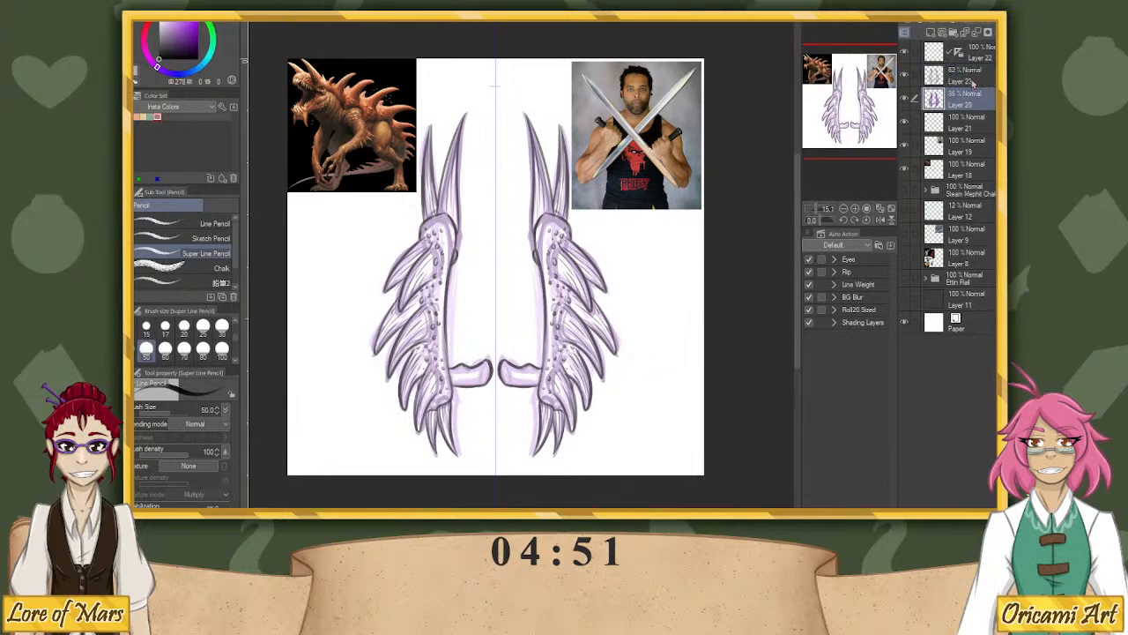
click(903, 122)
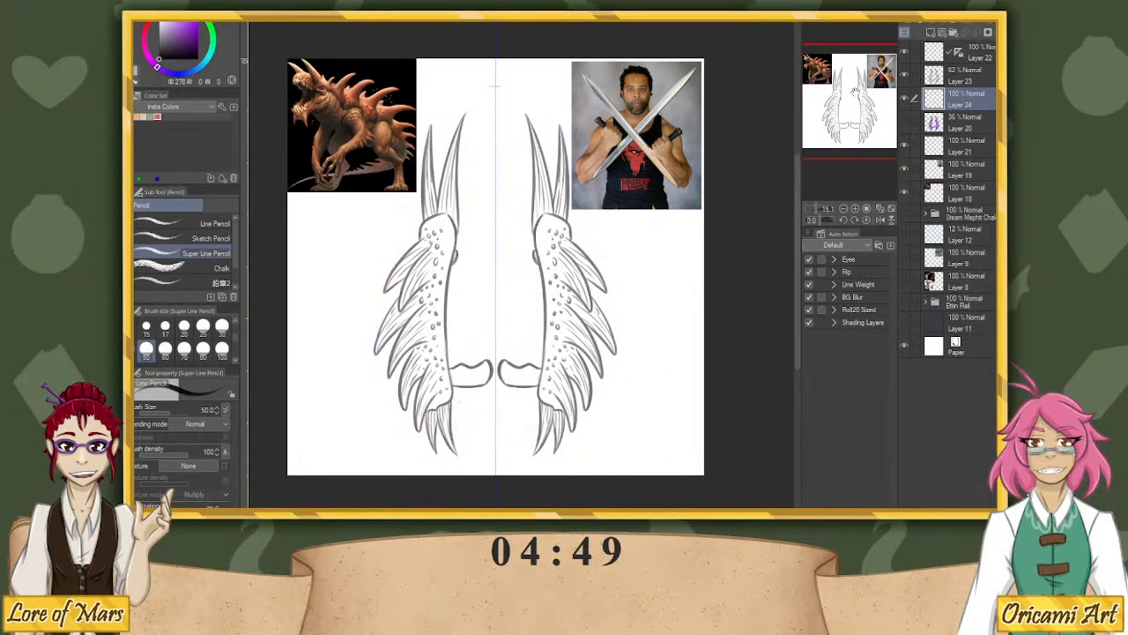
click(903, 181)
click(903, 181)
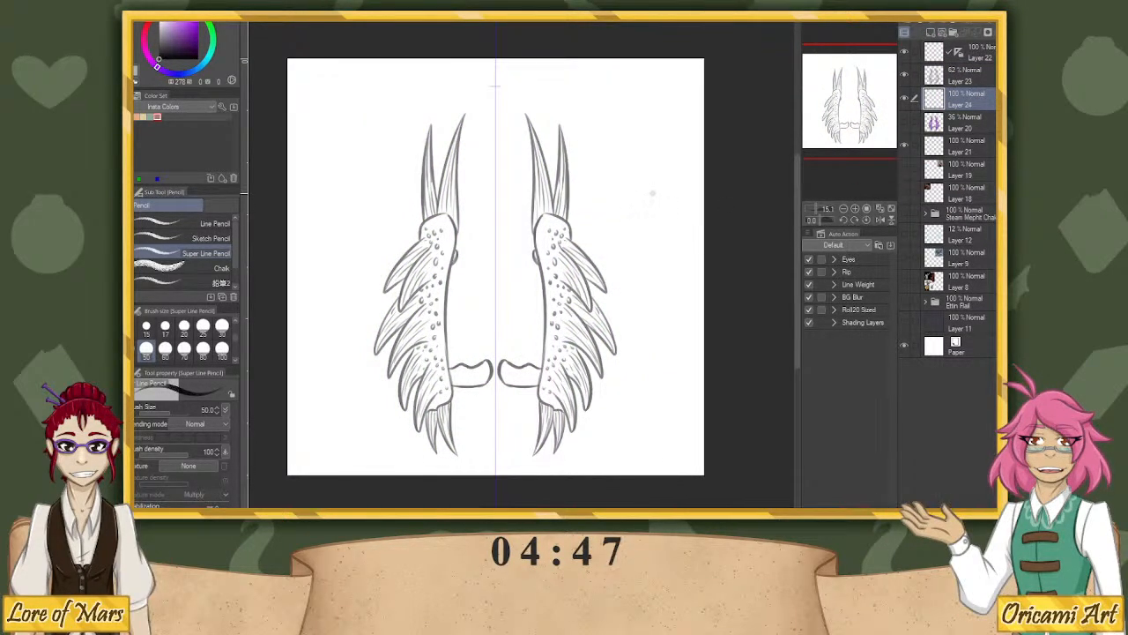
Auto-select the empty background with a tolerance of 4.0 and invert the selection to cover both weapons.
key(w)
click(564, 213)
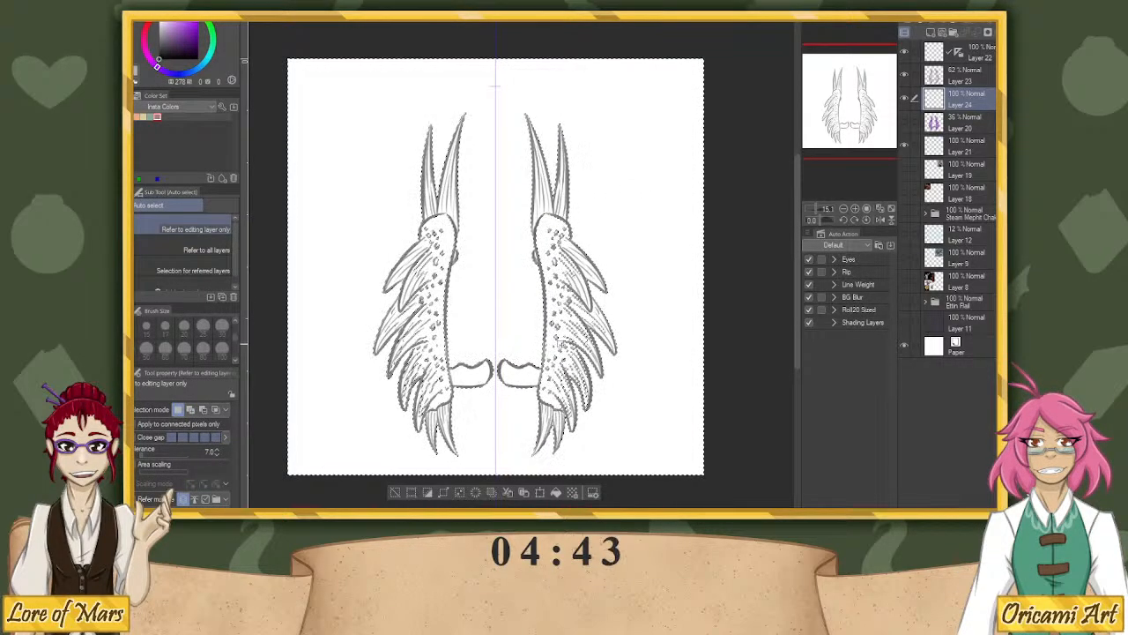
key(ctrl+d)
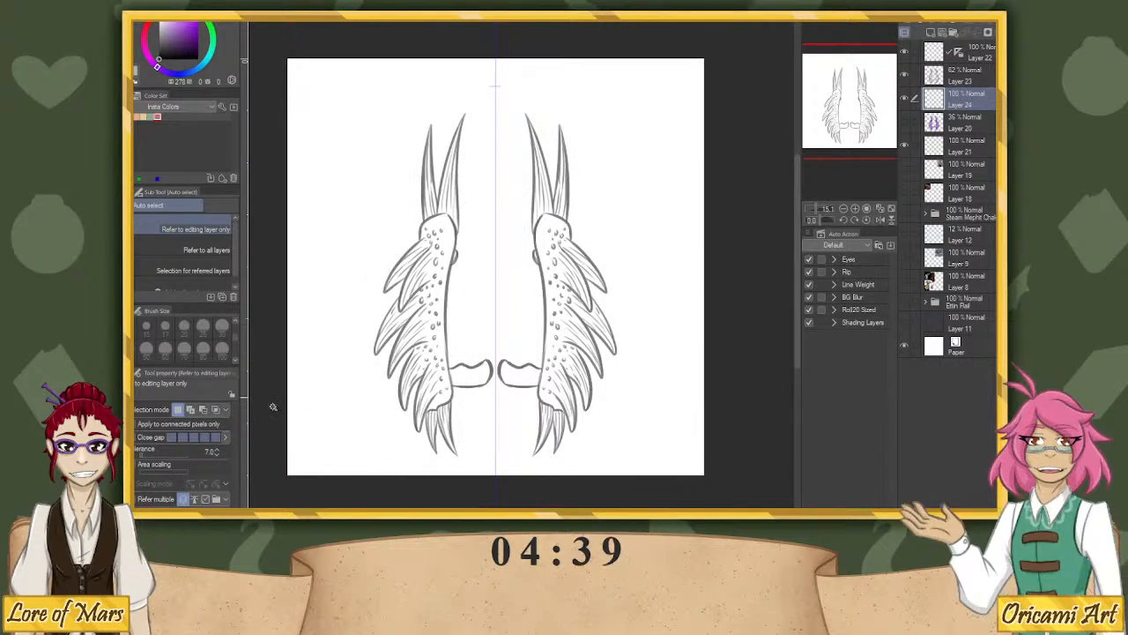
click(218, 455)
click(648, 243)
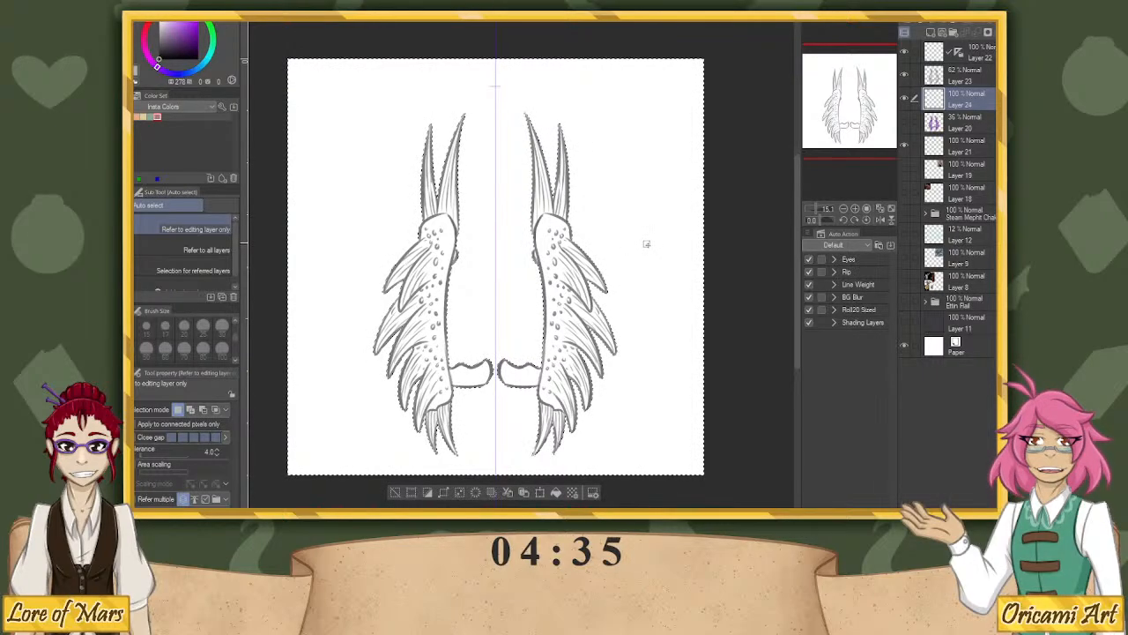
key(ctrl+shift+i)
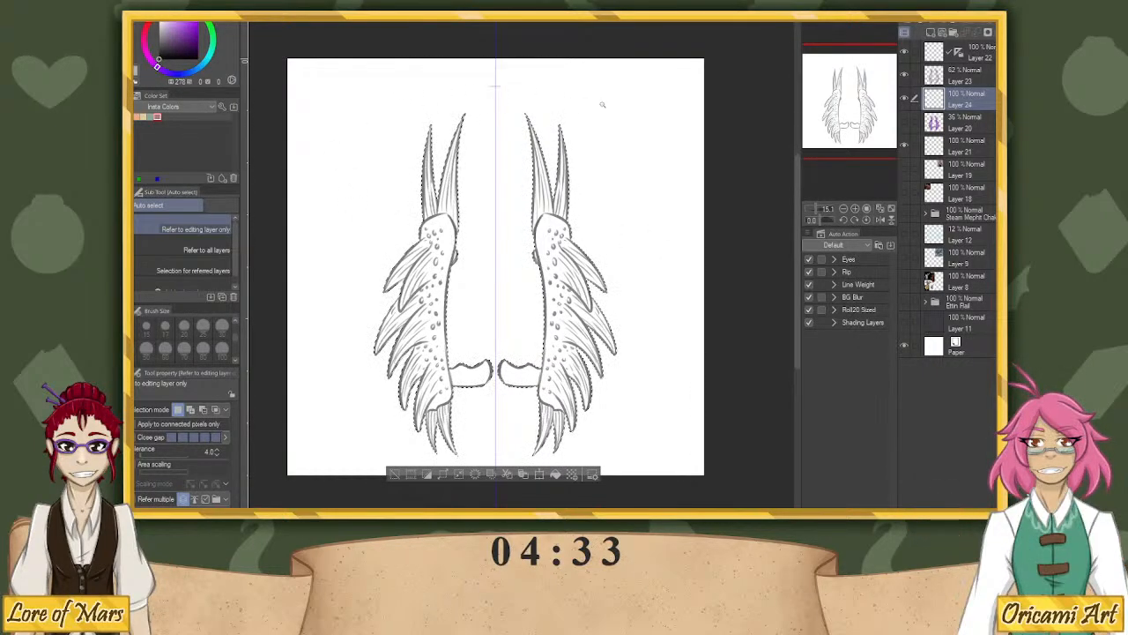
Show the creature reference again, sample its orange skin, fill the selected weapons with it on the new layer, and deselect.
key(ctrl+v)
key(i)
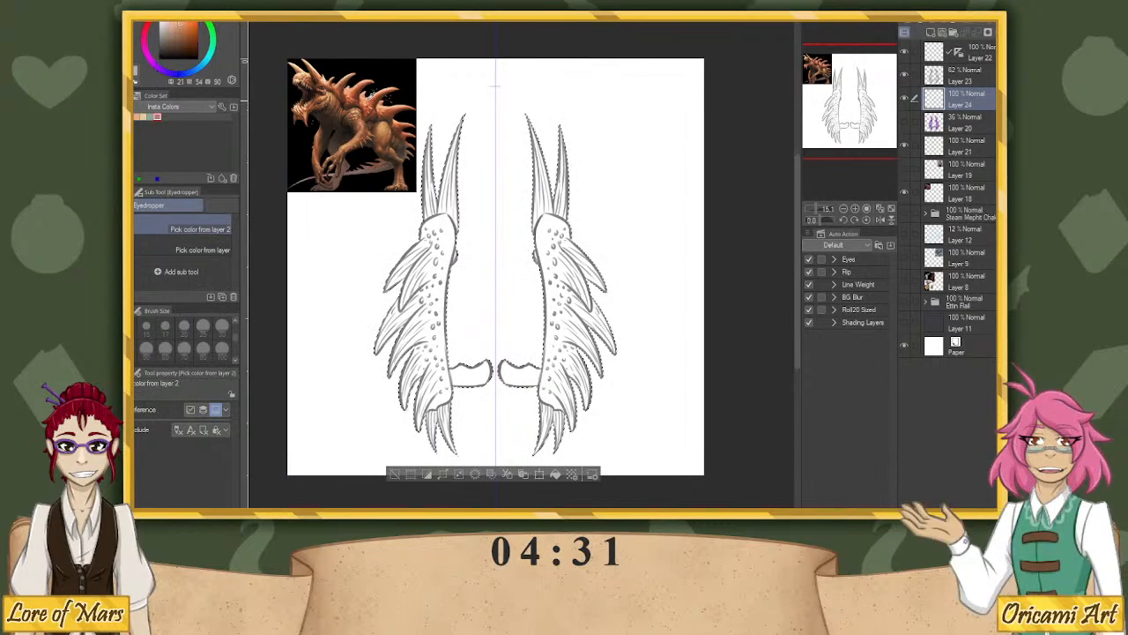
key(alt+Delete)
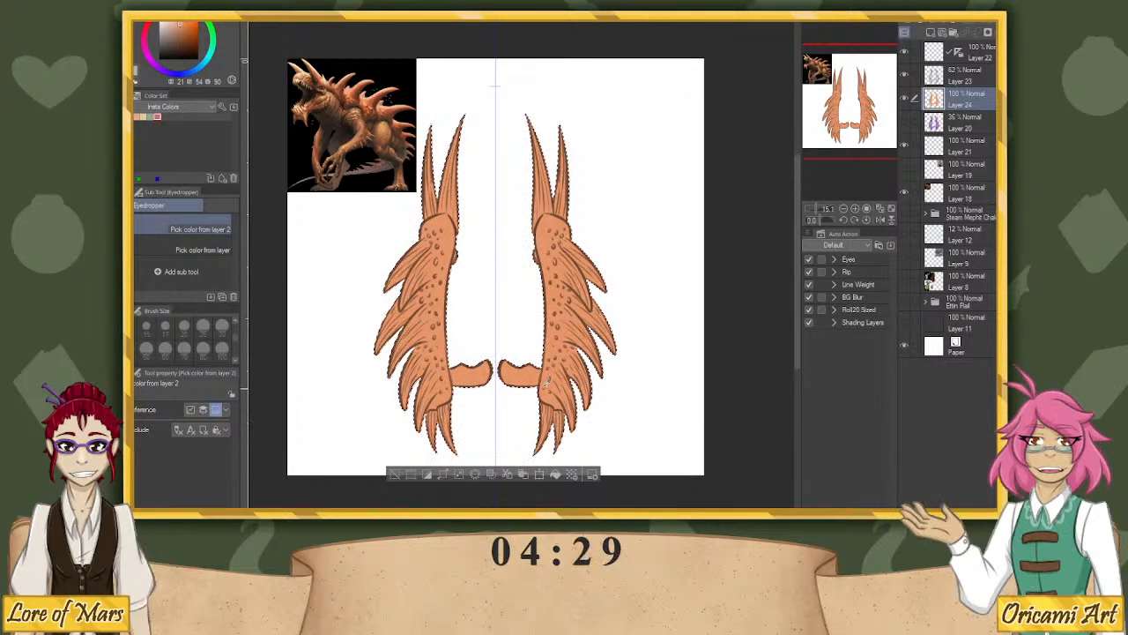
key(ctrl+d)
Sample a cream colour from the creature's horn and paint the top blades and bottom spikes with the G-pen at size 100.
key(p)
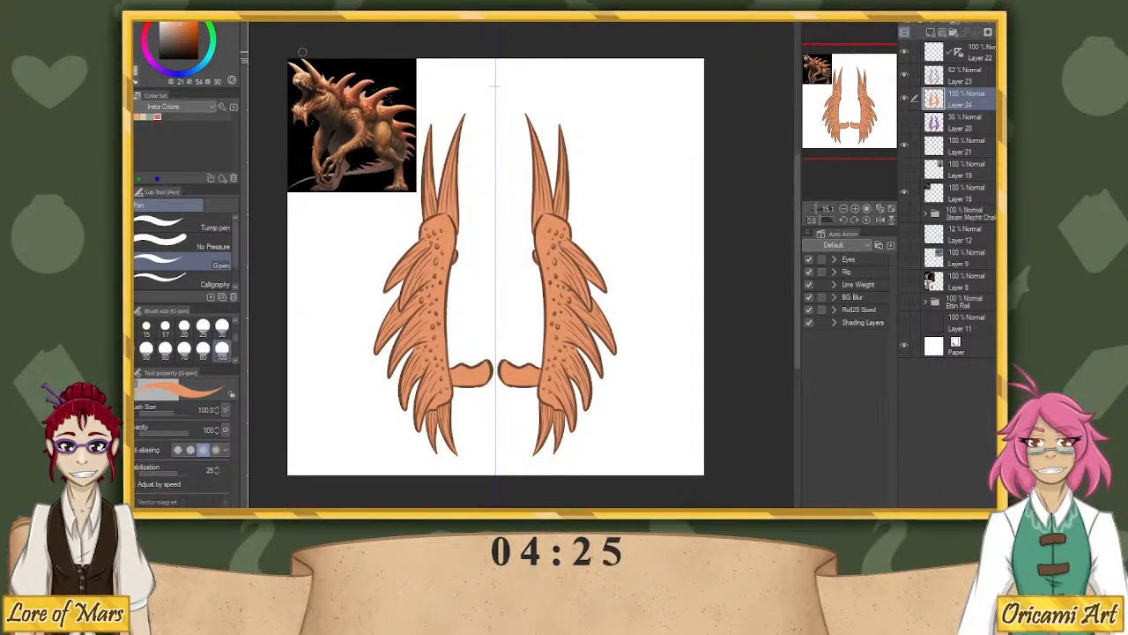
key(i)
click(314, 68)
click(316, 67)
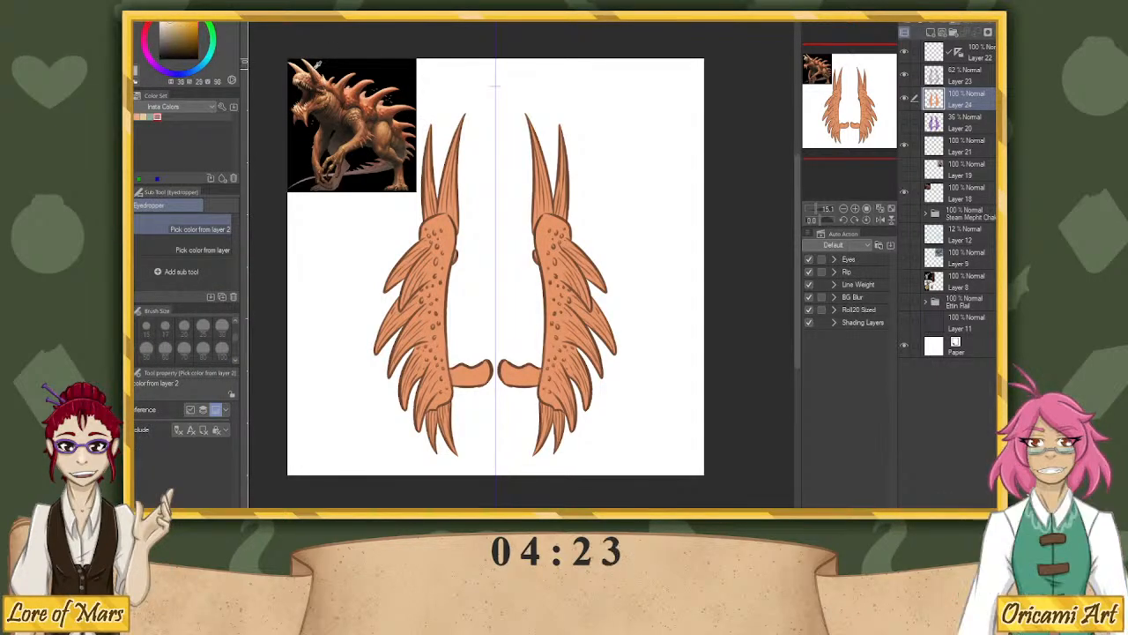
key(p)
mouse_move(424, 204)
mouse_down()
mouse_move(430, 217)
mouse_move(432, 164)
mouse_up()
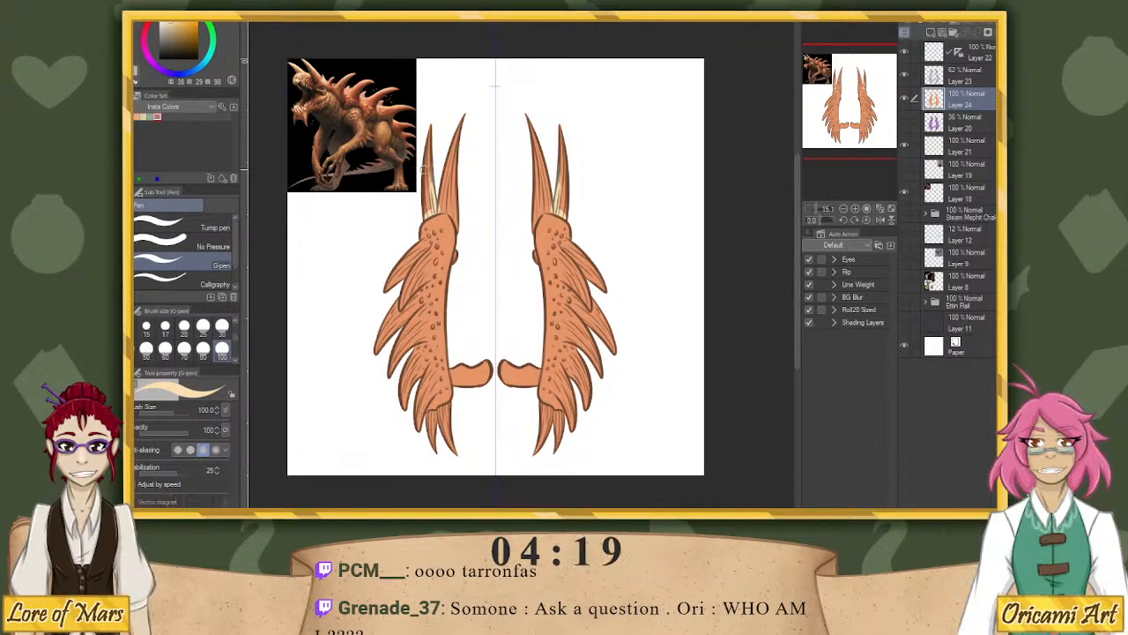
drag(430, 216, 426, 141)
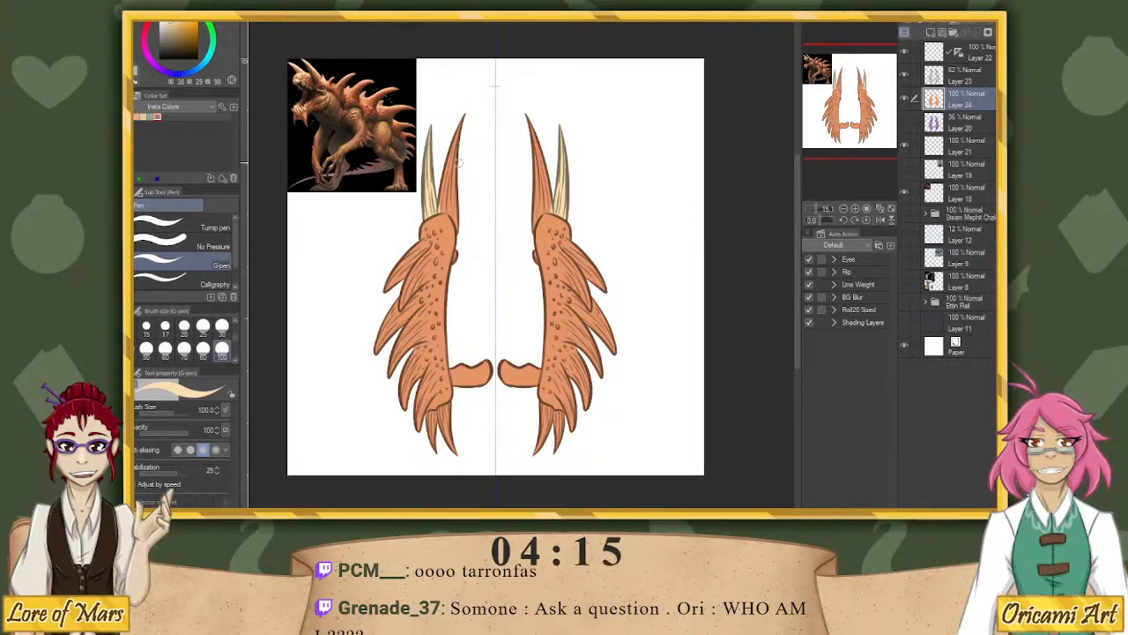
drag(437, 215, 457, 209)
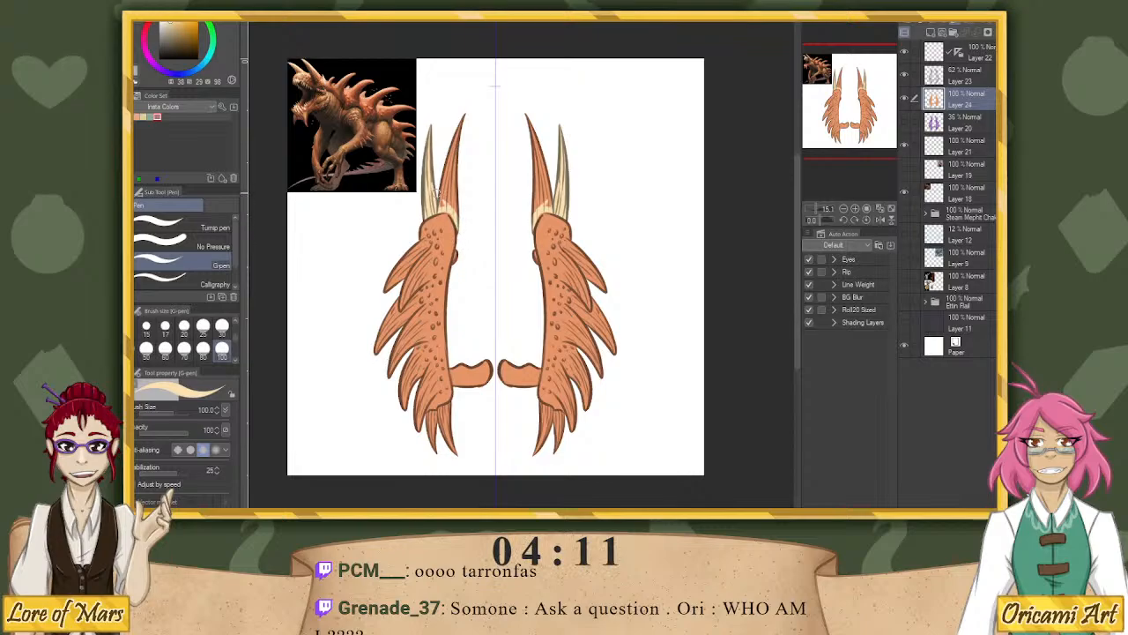
mouse_move(443, 205)
mouse_down()
mouse_move(460, 125)
mouse_move(453, 181)
mouse_up()
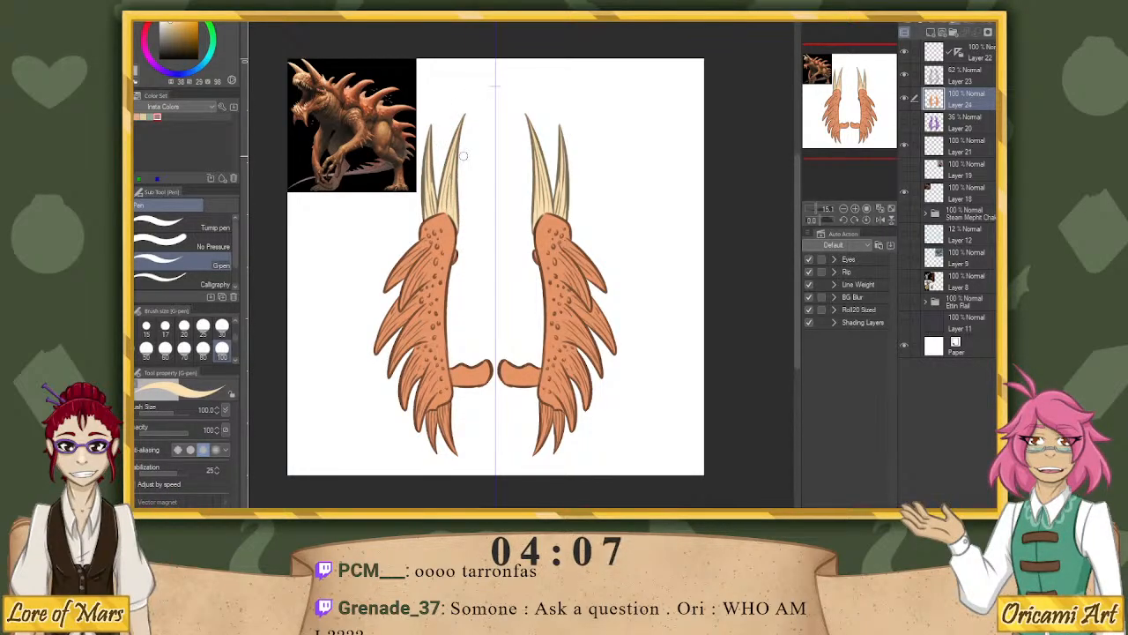
drag(439, 413, 445, 433)
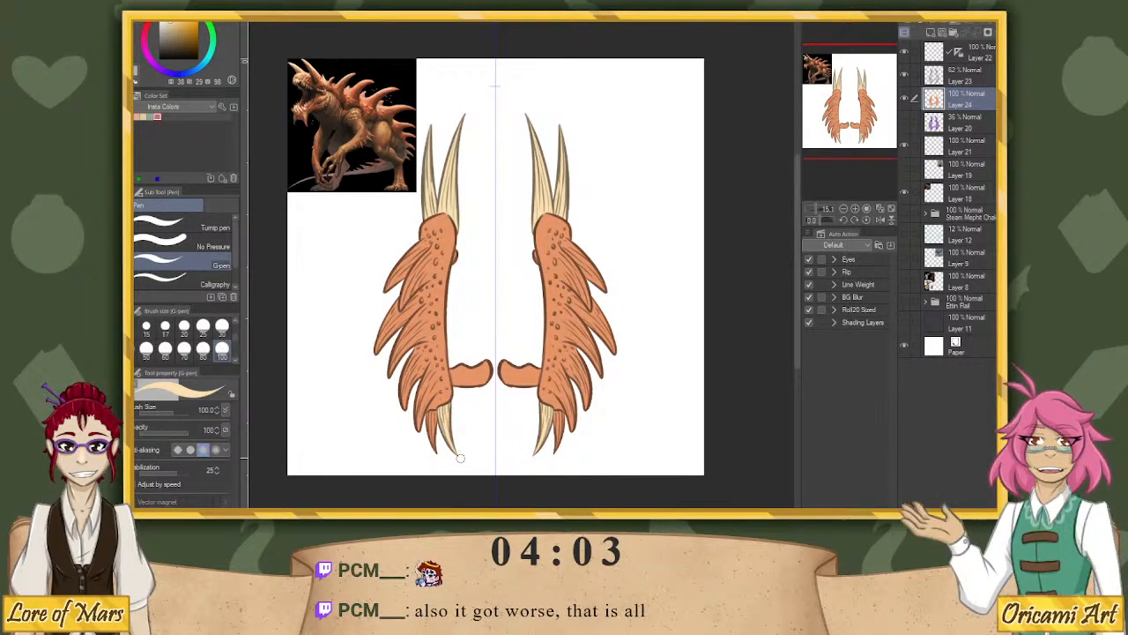
drag(433, 414, 438, 447)
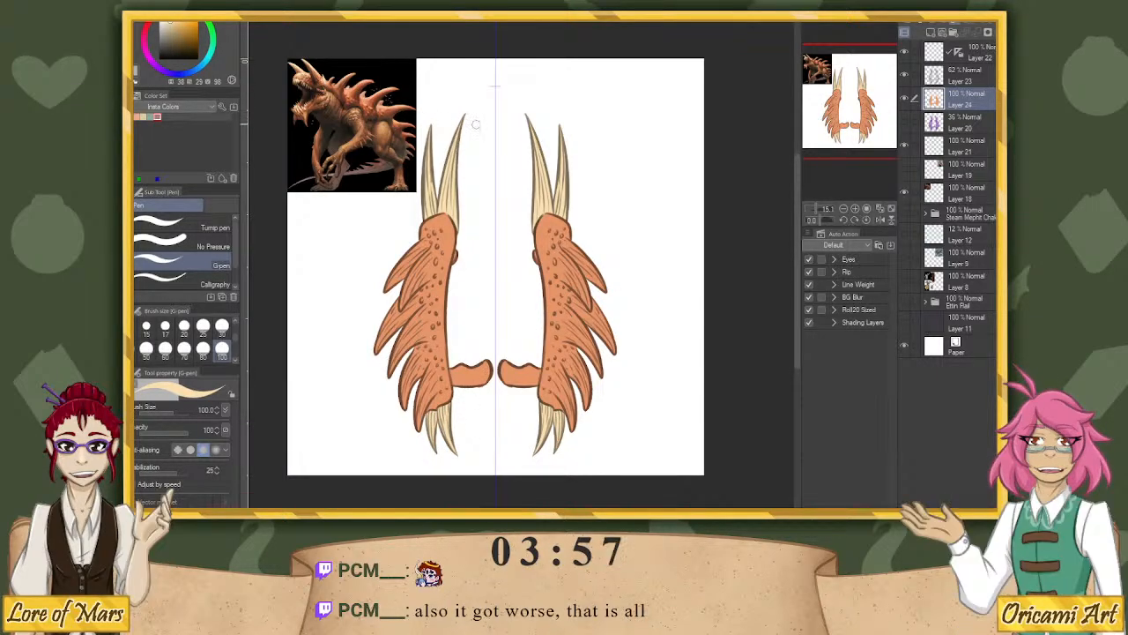
Sample a golden tan from the creature reference and paint the handles and the small knobs on the shafts' inner edges.
key(i)
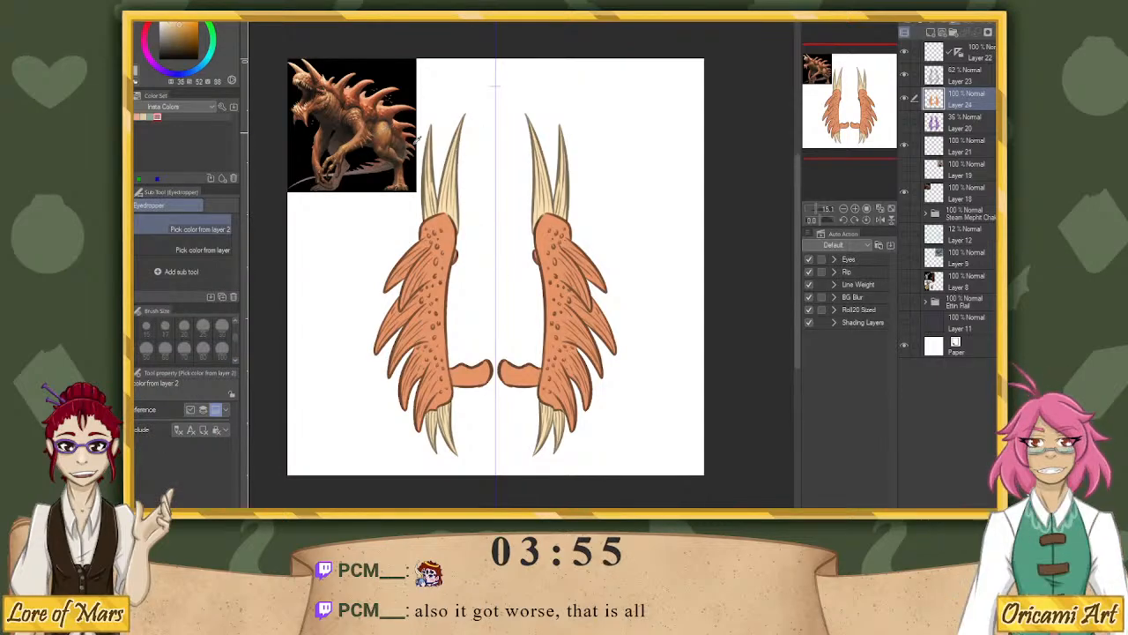
key(p)
drag(453, 374, 489, 373)
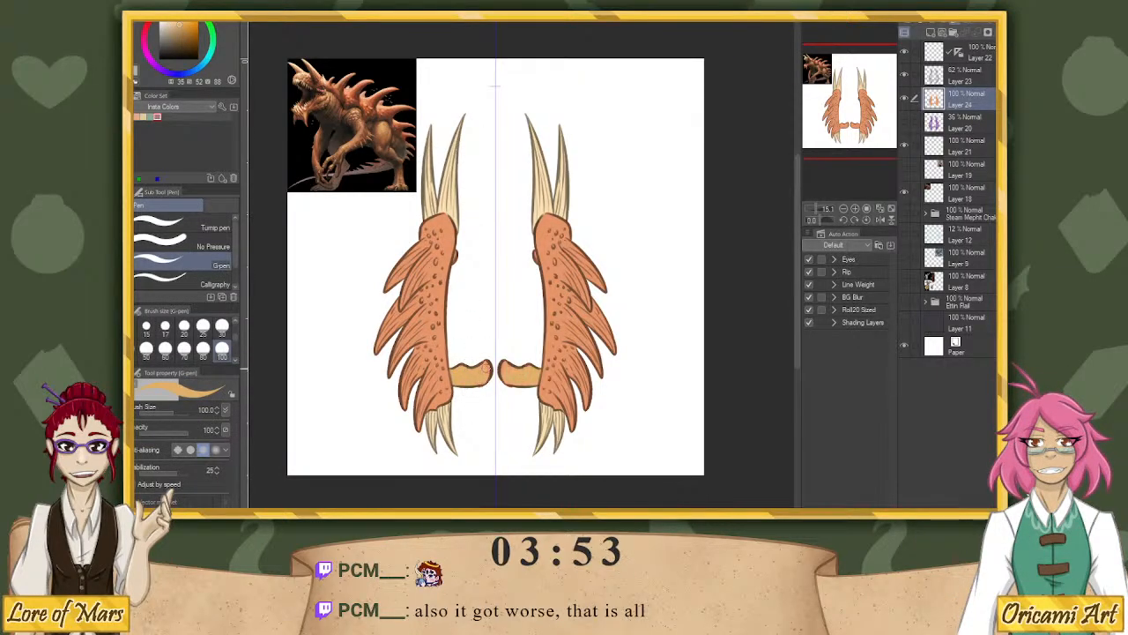
Add a new layer clipped to the weapons' flat colours and sample a dark reddish brown from the creature reference.
click(930, 32)
click(914, 22)
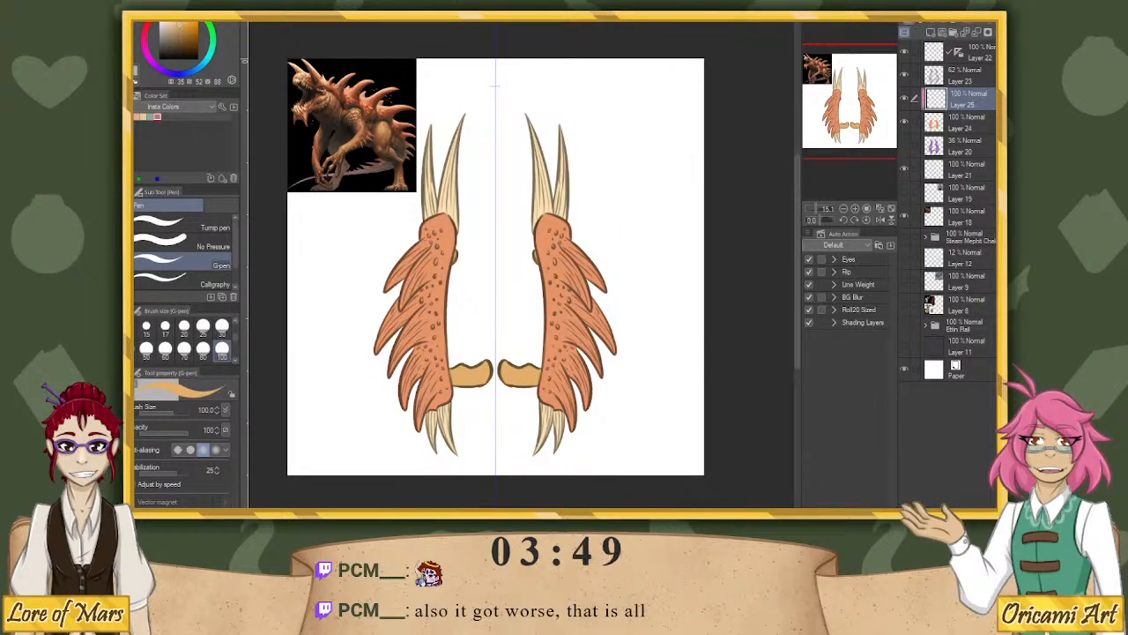
alt+click(394, 100)
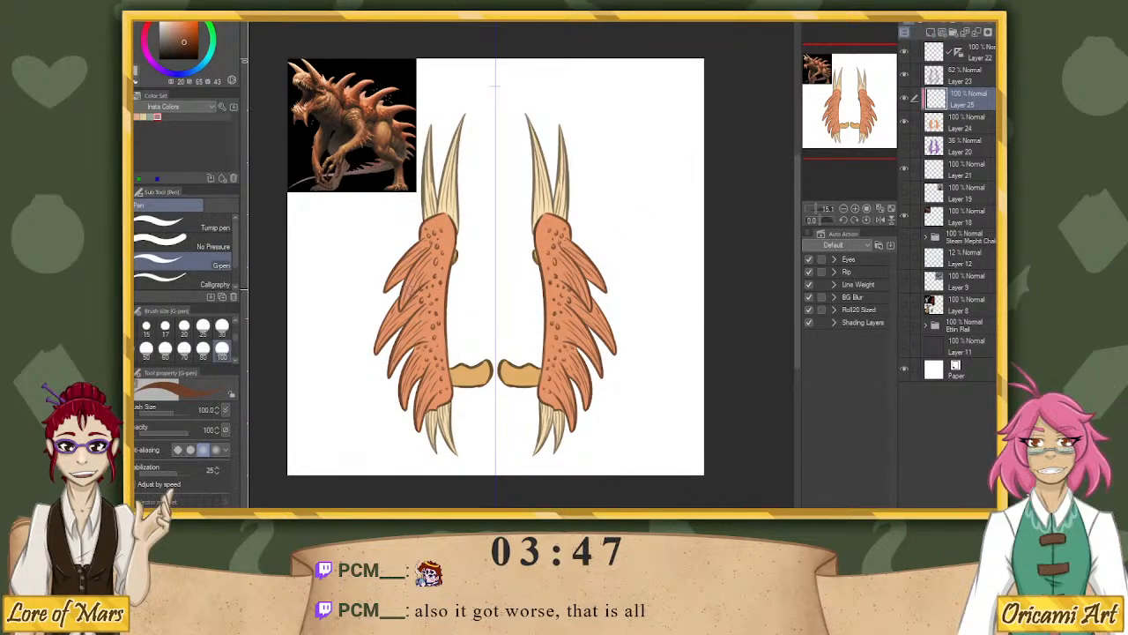
Shade the side spikes and the shafts' inner edges with the Dense watercolor brush at size 100, and lower the layer's opacity to about half.
key(b)
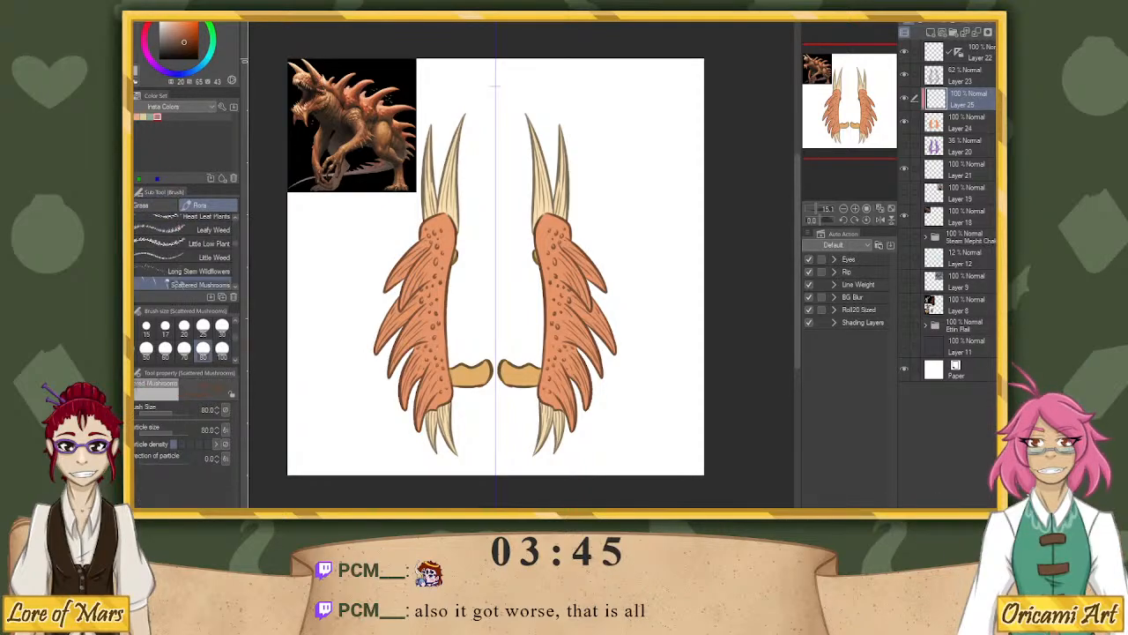
key(b)
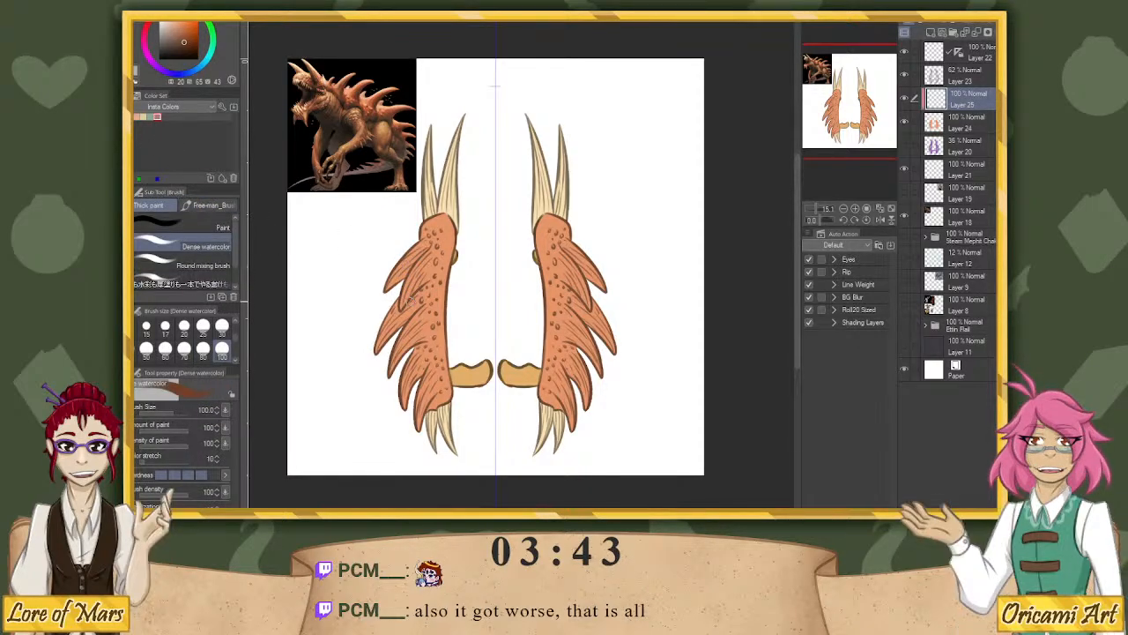
drag(403, 307, 437, 270)
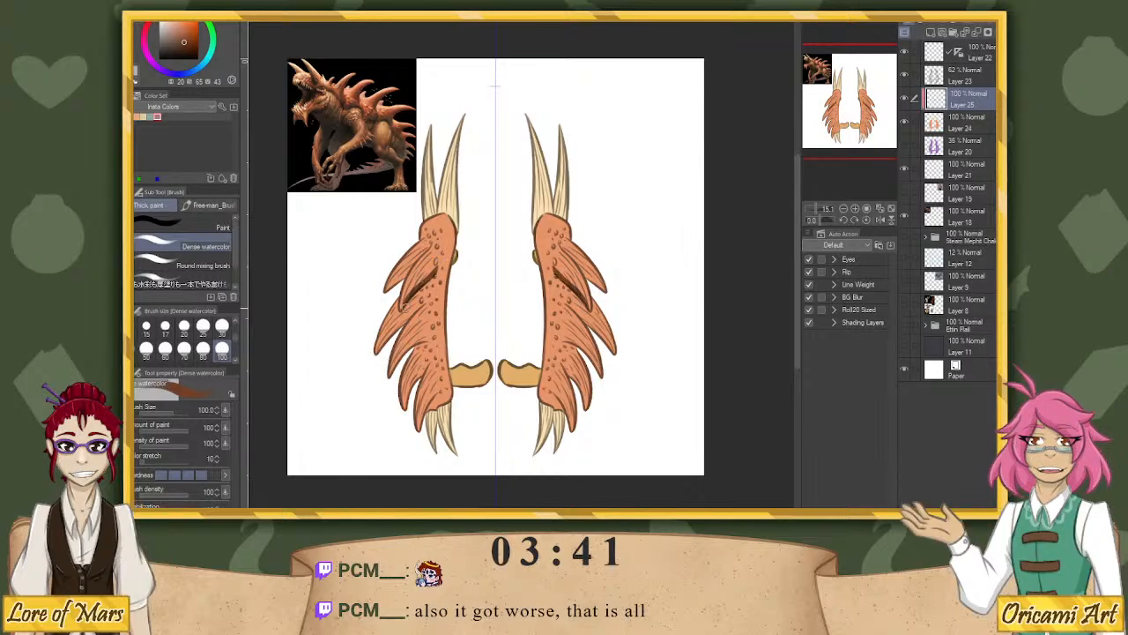
drag(374, 353, 427, 289)
drag(398, 359, 435, 326)
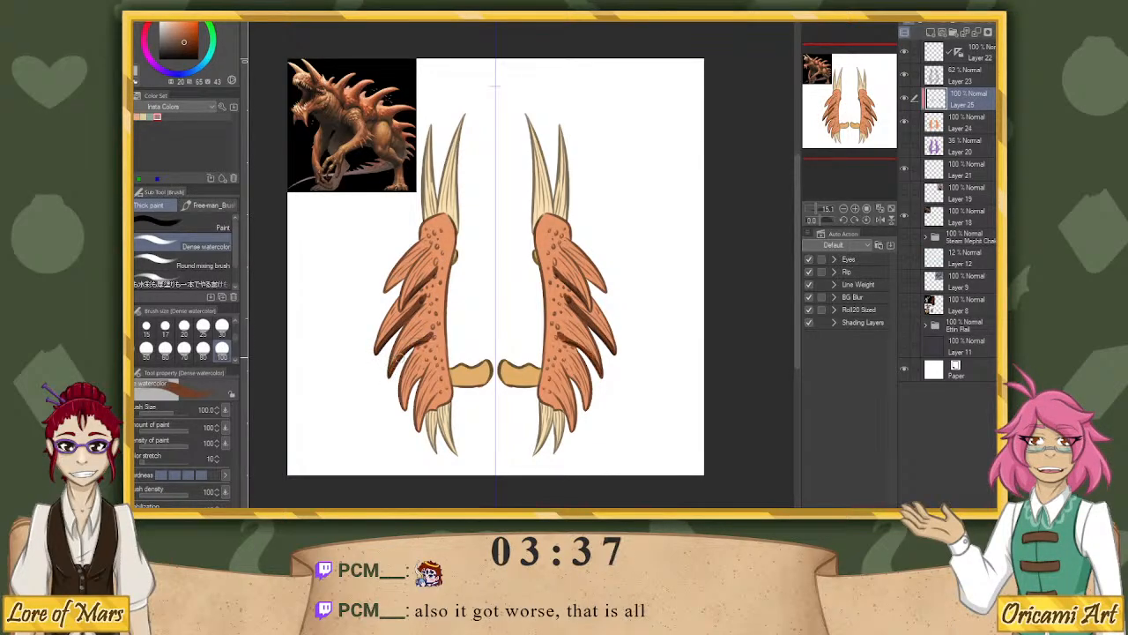
key(h)
key(h)
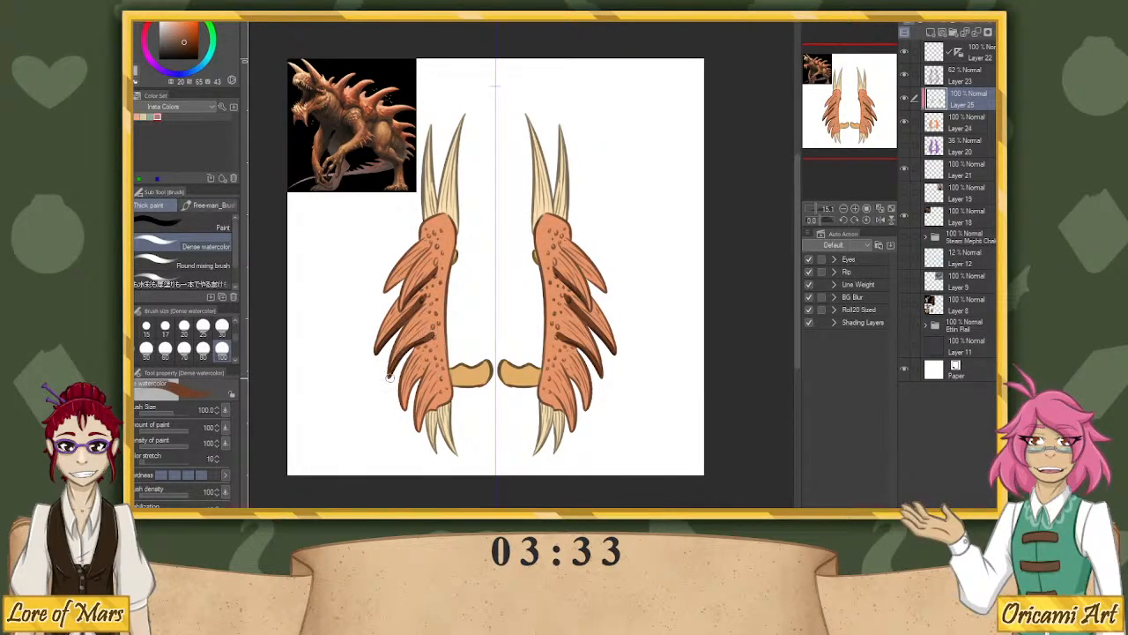
key(ctrl+z)
mouse_move(390, 376)
mouse_down()
mouse_move(428, 337)
mouse_move(419, 301)
mouse_move(384, 345)
mouse_move(422, 300)
mouse_move(425, 290)
mouse_move(390, 329)
mouse_move(428, 245)
mouse_up()
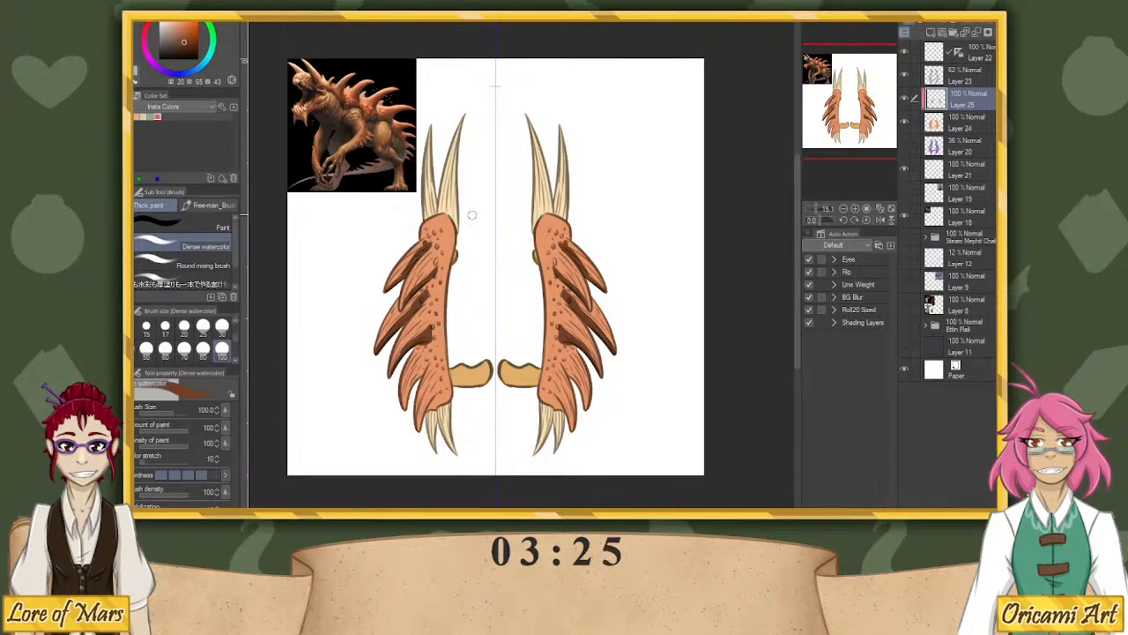
mouse_move(403, 397)
mouse_down()
mouse_move(428, 353)
mouse_move(419, 430)
mouse_move(440, 377)
mouse_up()
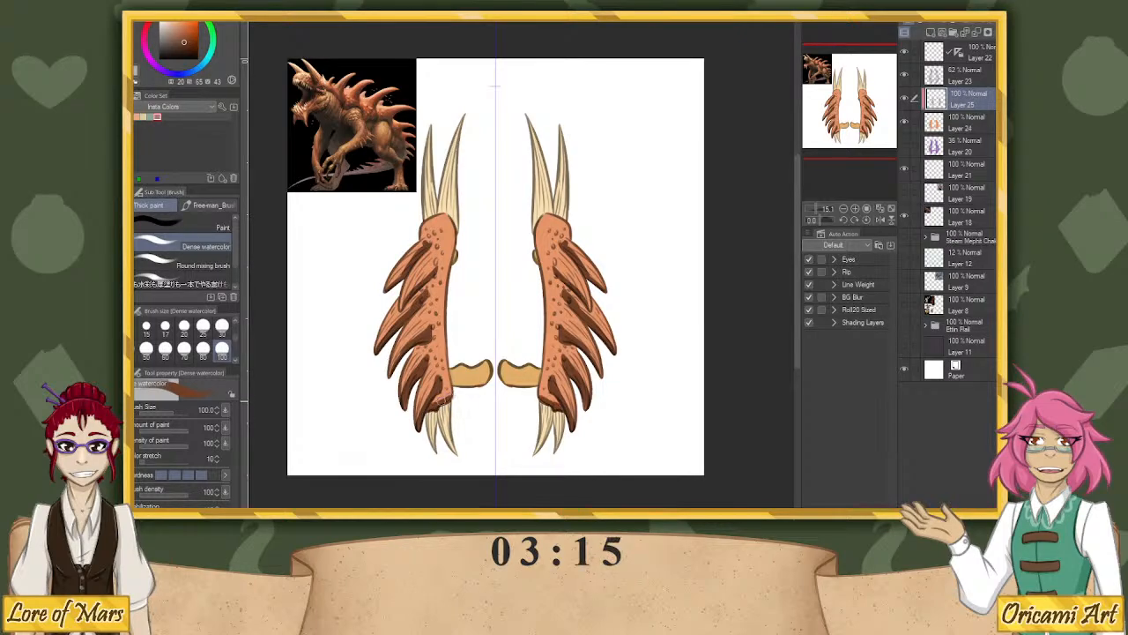
mouse_move(446, 402)
mouse_down()
mouse_move(447, 215)
mouse_move(440, 276)
mouse_up()
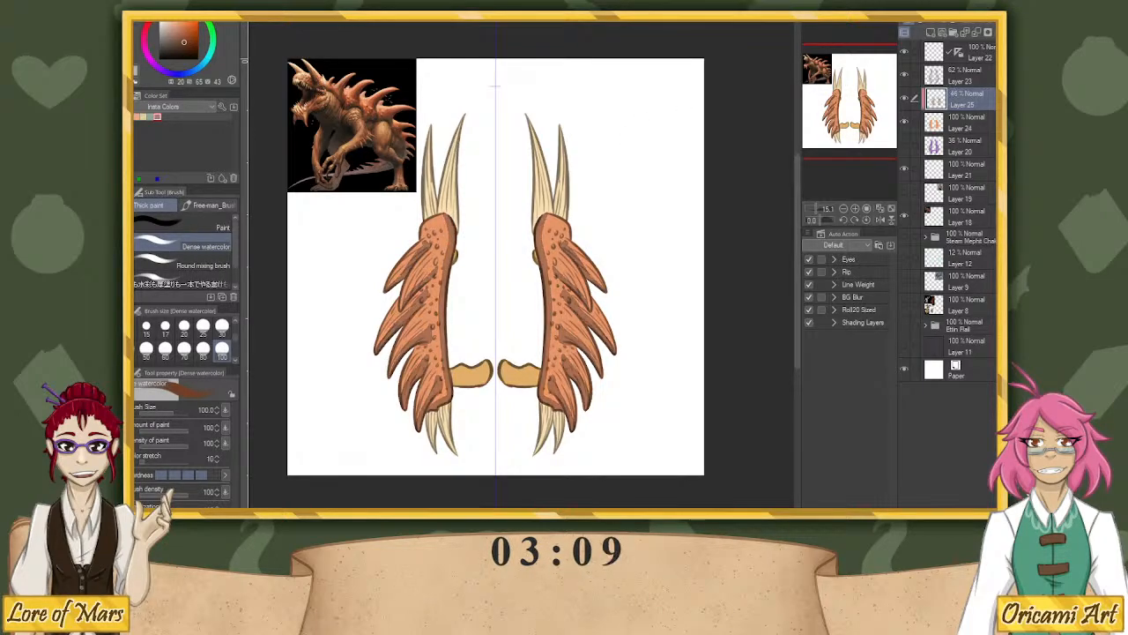
Paint brown shading on the handles, the bottom spikes and the inner sides of the top blades.
mouse_move(459, 380)
mouse_down()
mouse_move(490, 377)
mouse_move(473, 367)
mouse_move(447, 449)
mouse_up()
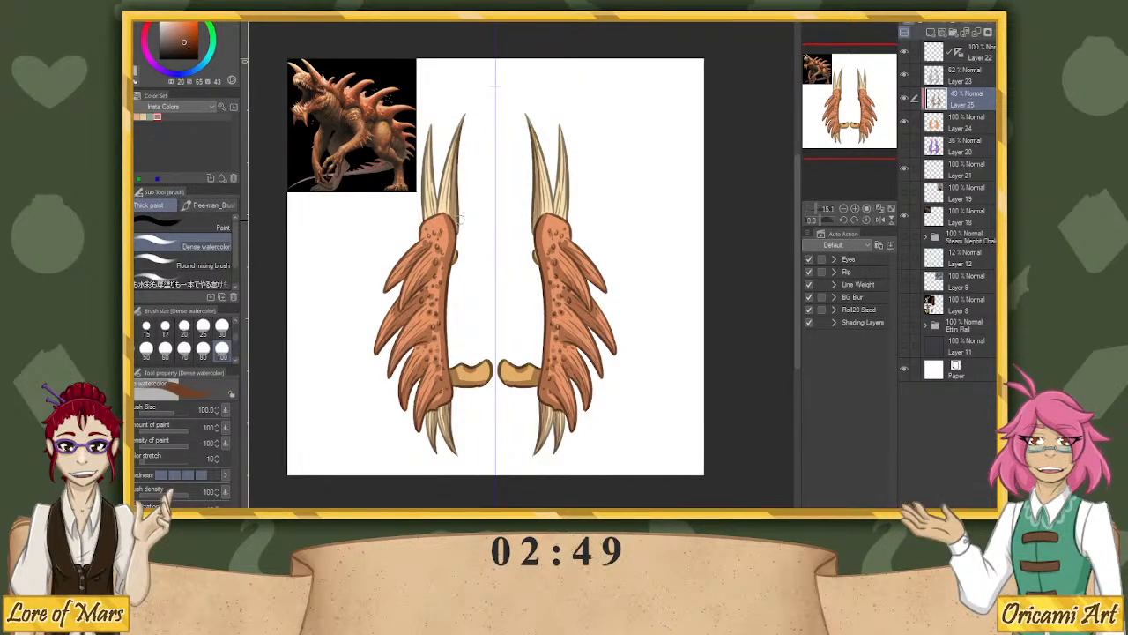
key(ctrl+z)
drag(456, 226, 467, 118)
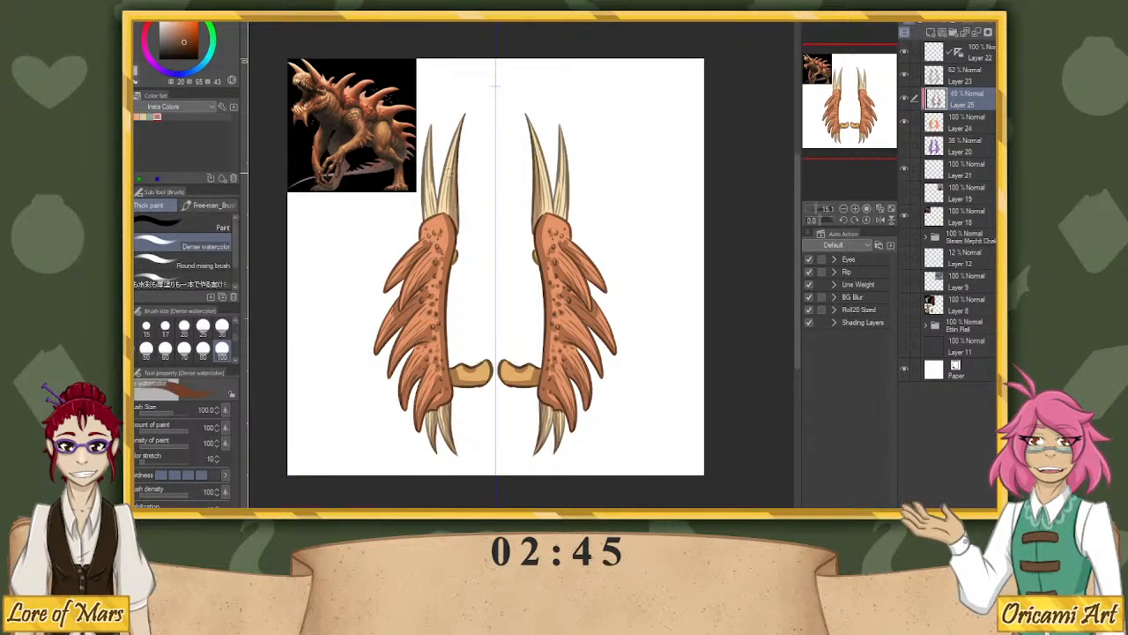
drag(433, 217, 435, 120)
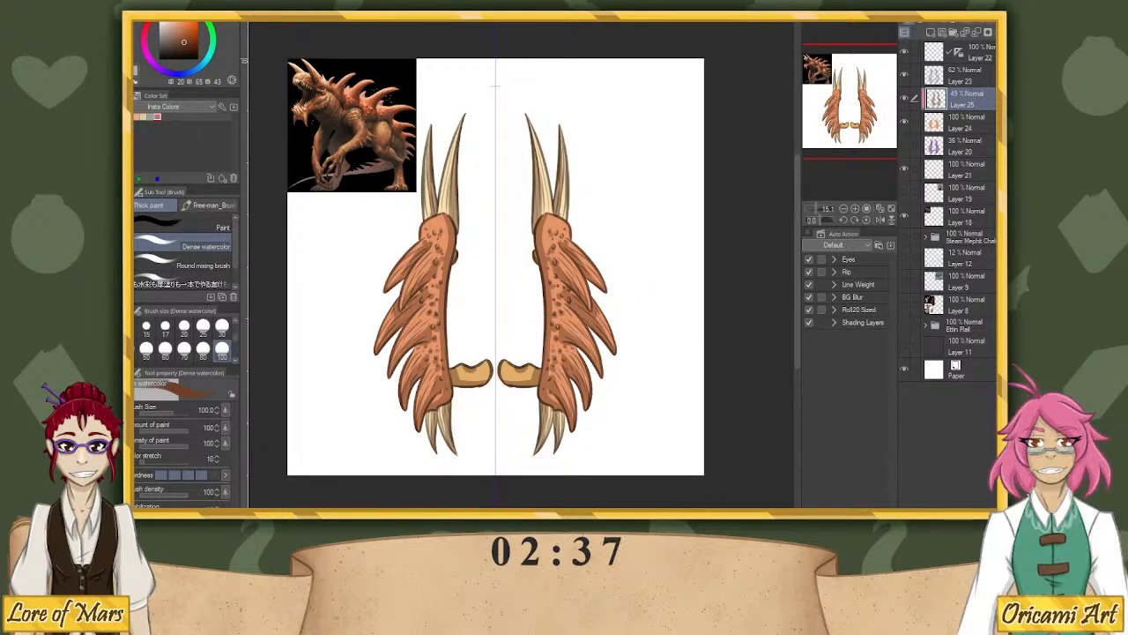
Set the shading layer to Multiply and smooth its strokes with the Wet bleed blender at size 80.
click(941, 22)
click(947, 42)
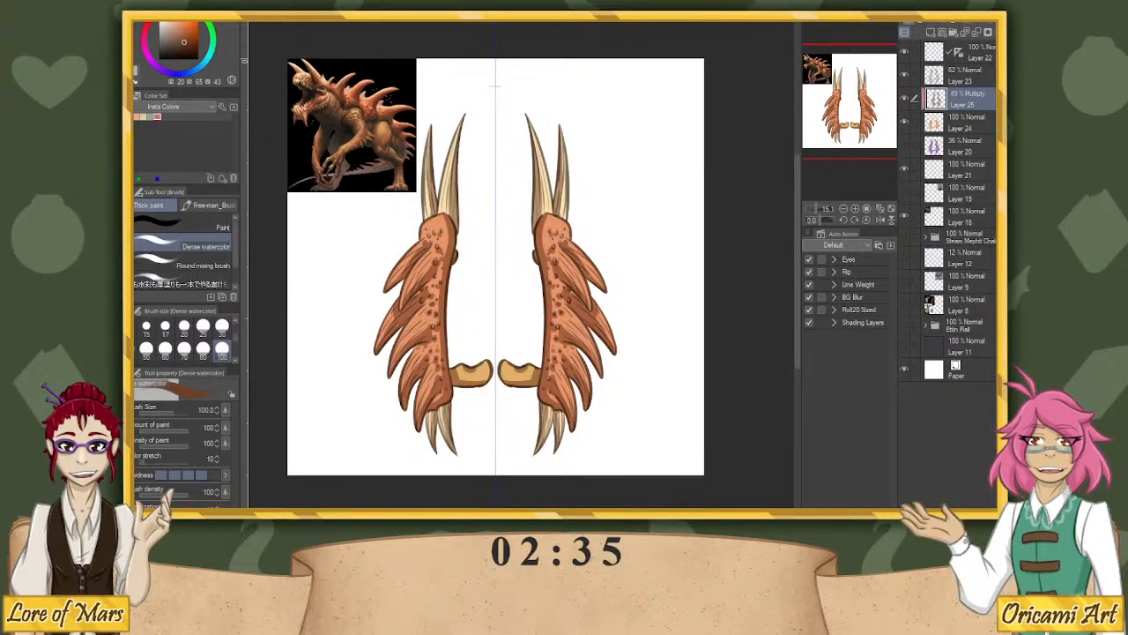
key(j)
click(142, 208)
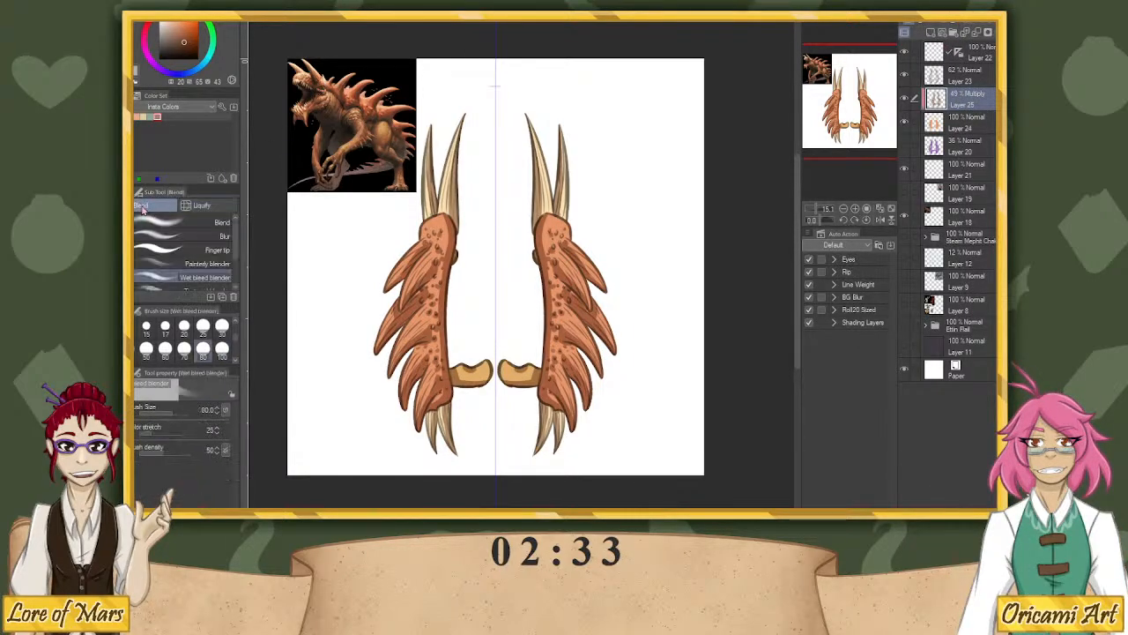
click(180, 222)
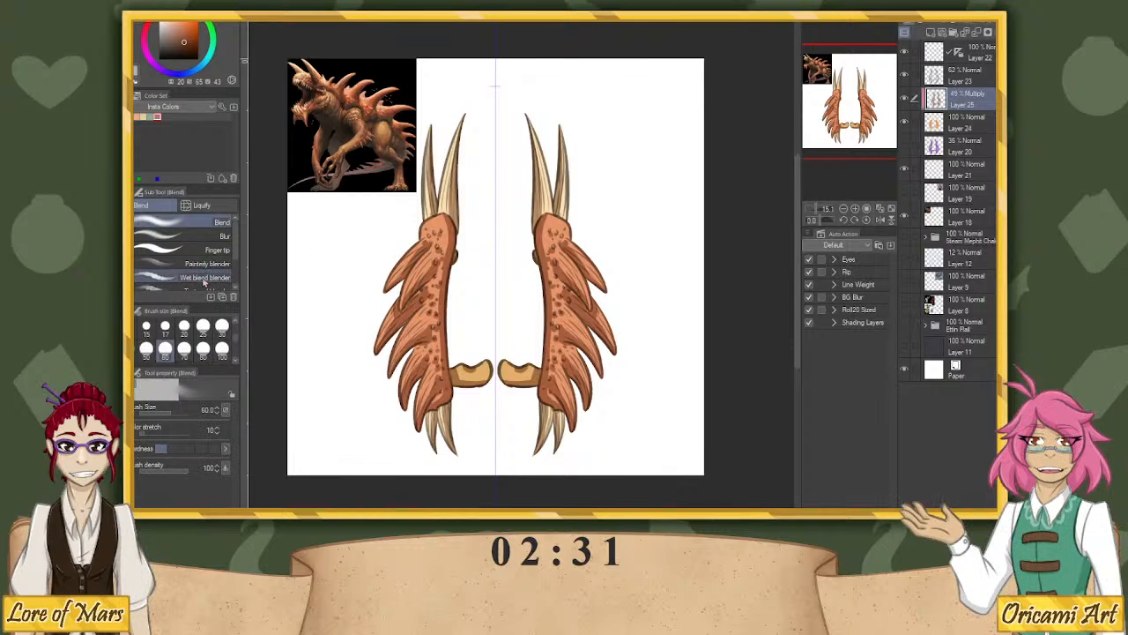
click(205, 278)
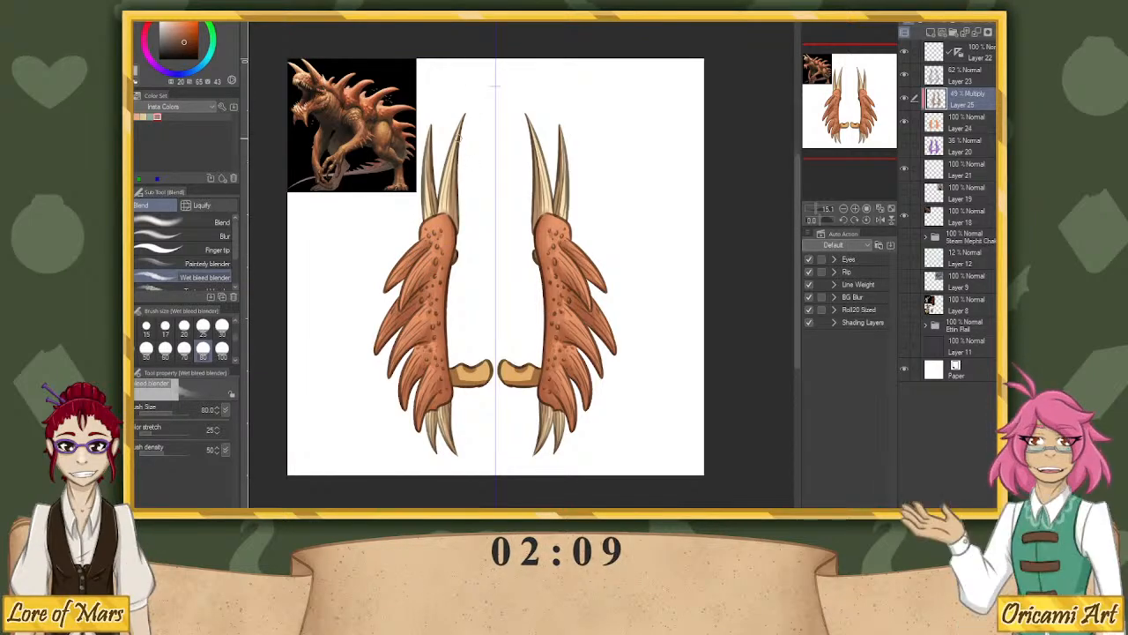
Raise the shading layer's opacity to 80% and blend the shadows on the top blades, bottom spikes and handles.
drag(968, 21, 984, 22)
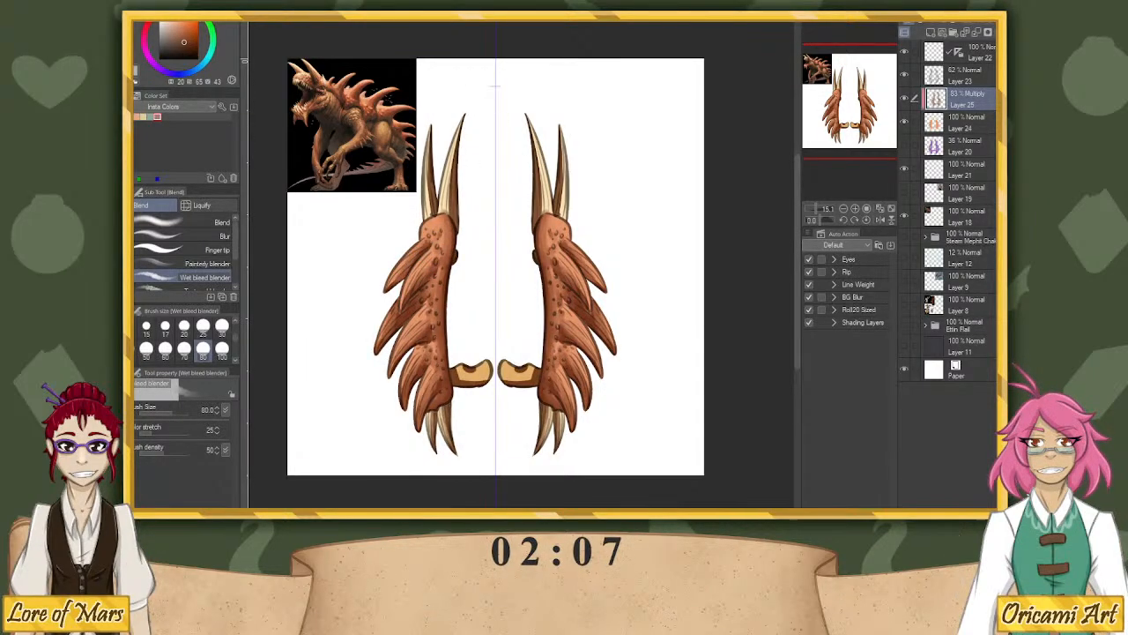
mouse_move(449, 214)
mouse_down()
mouse_move(462, 125)
mouse_move(452, 216)
mouse_move(457, 143)
mouse_move(454, 201)
mouse_move(451, 163)
mouse_move(429, 131)
mouse_up()
drag(430, 154, 433, 214)
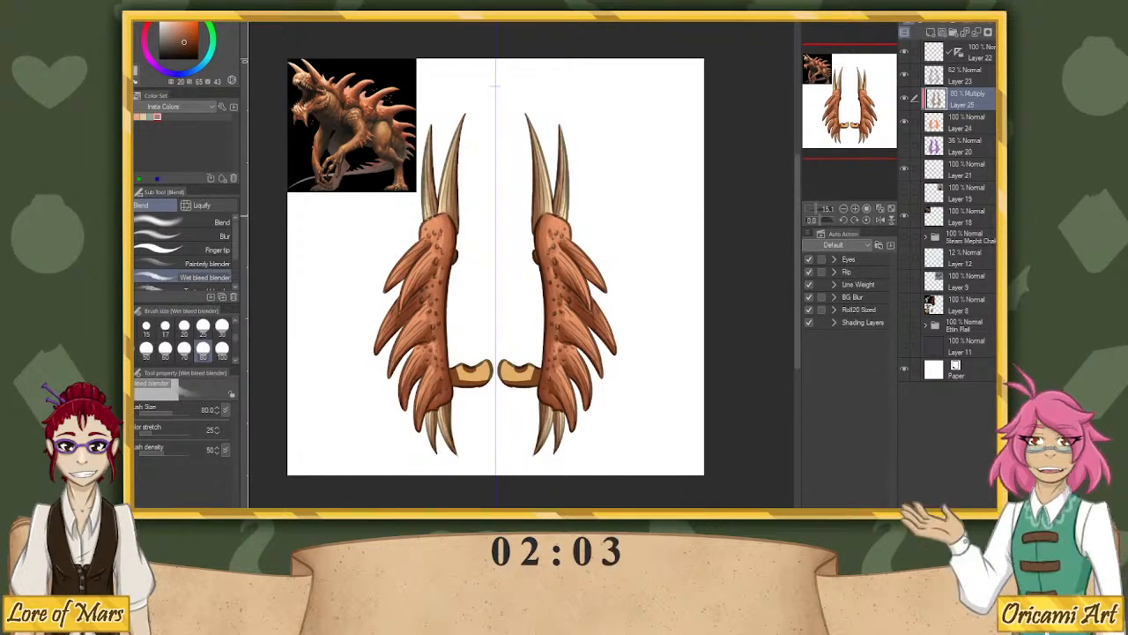
drag(444, 406, 454, 456)
mouse_move(458, 369)
mouse_down()
mouse_move(487, 379)
mouse_move(455, 380)
mouse_move(493, 371)
mouse_move(478, 364)
mouse_up()
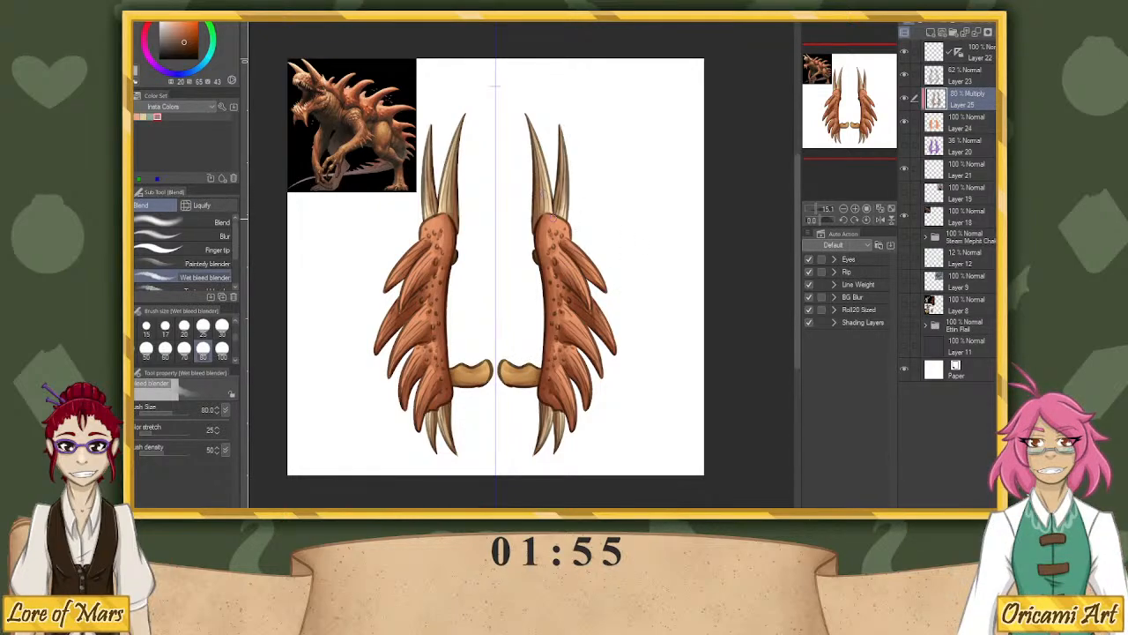
Add a clipped layer in Add mode above the shading and sample a light orange for the highlights.
click(931, 33)
click(943, 20)
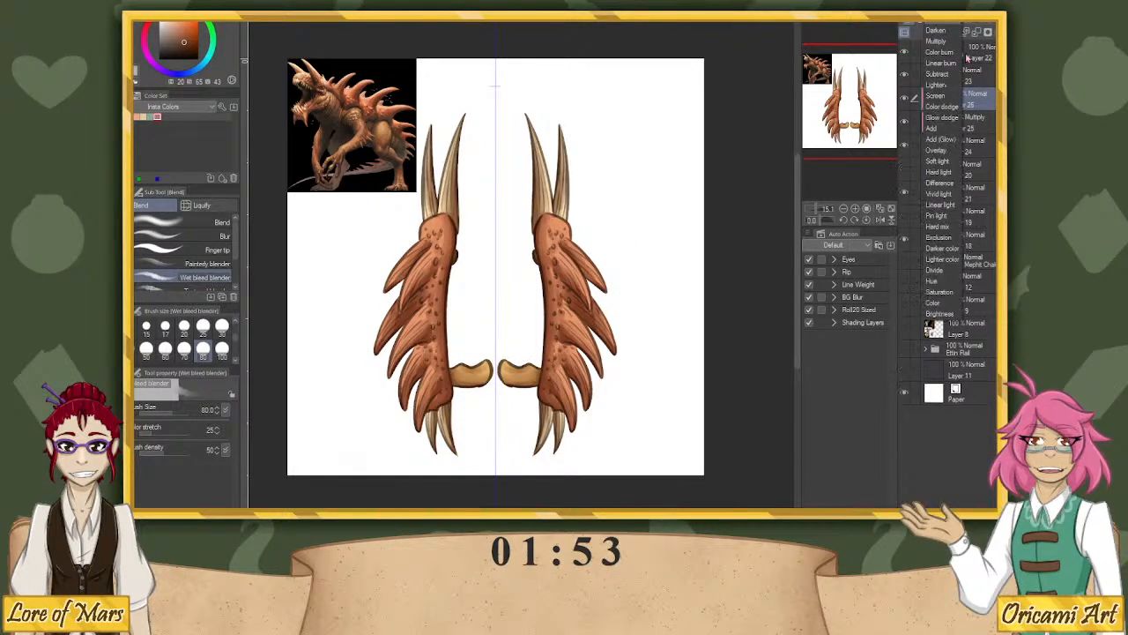
click(947, 129)
key(i)
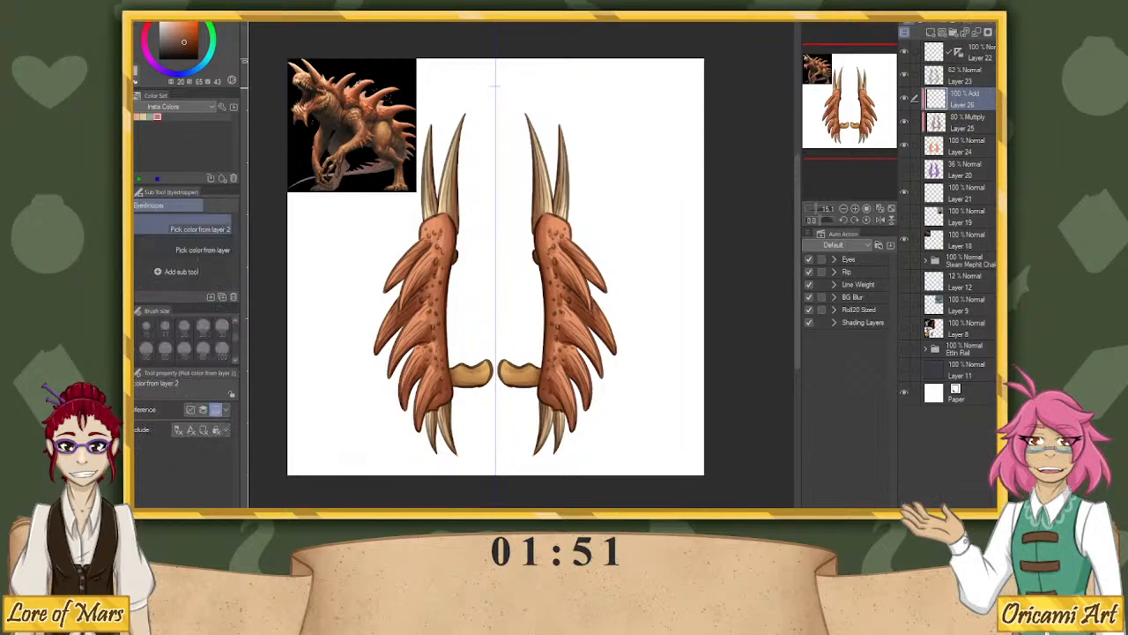
Paint highlights on the side spikes, shafts, top blades and handles with the Paint brush at size 80.
key(b)
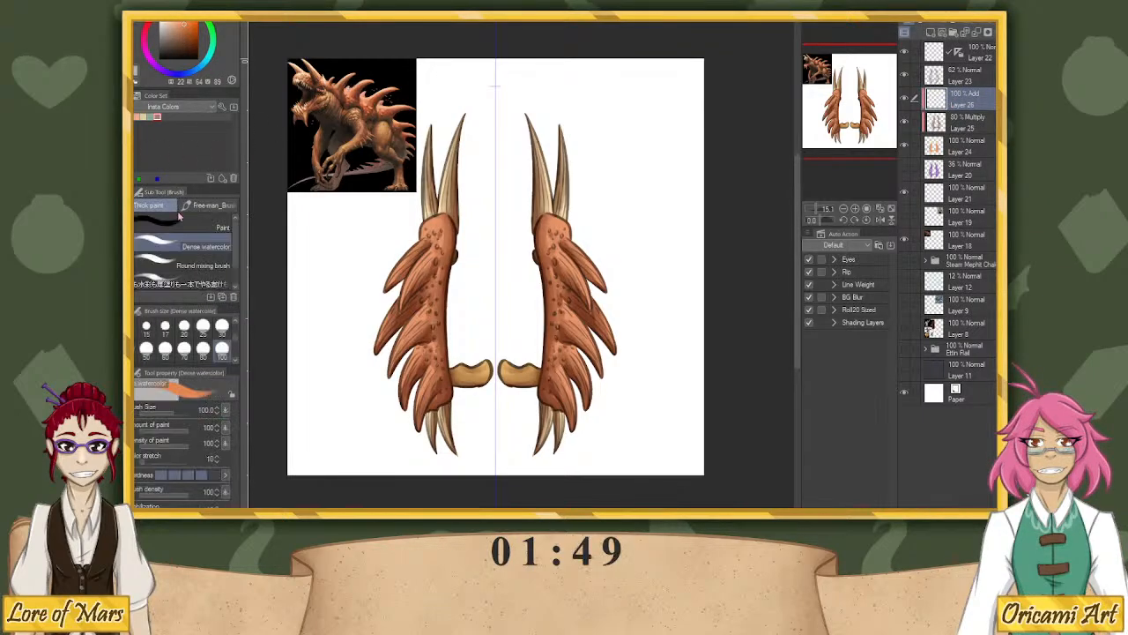
mouse_move(420, 313)
mouse_down()
mouse_move(390, 367)
mouse_move(443, 450)
mouse_up()
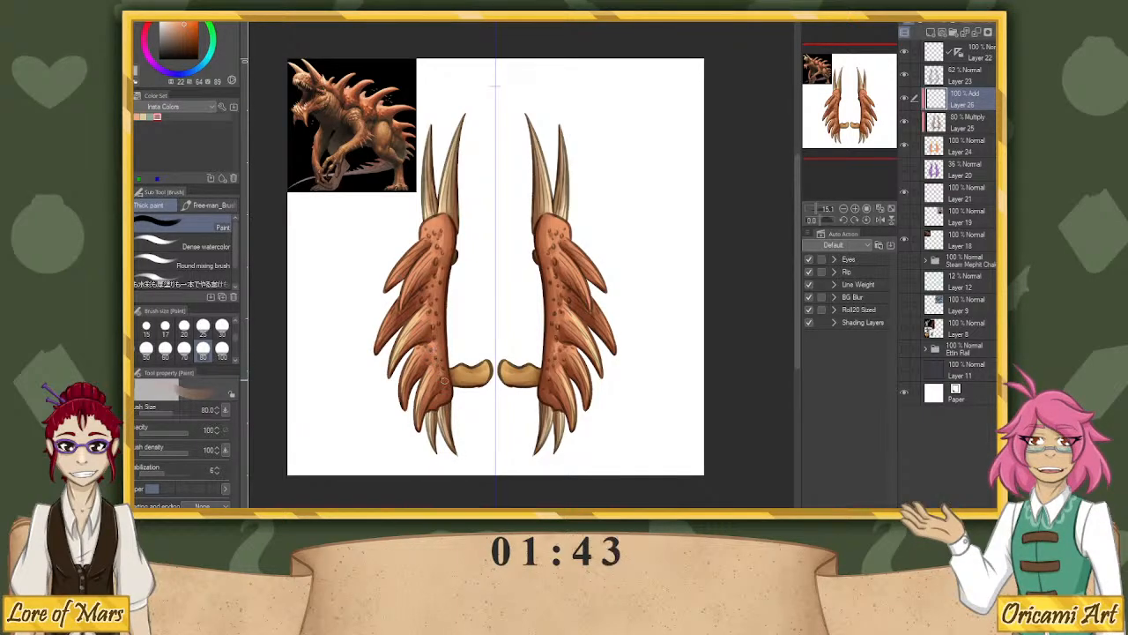
drag(402, 302, 379, 350)
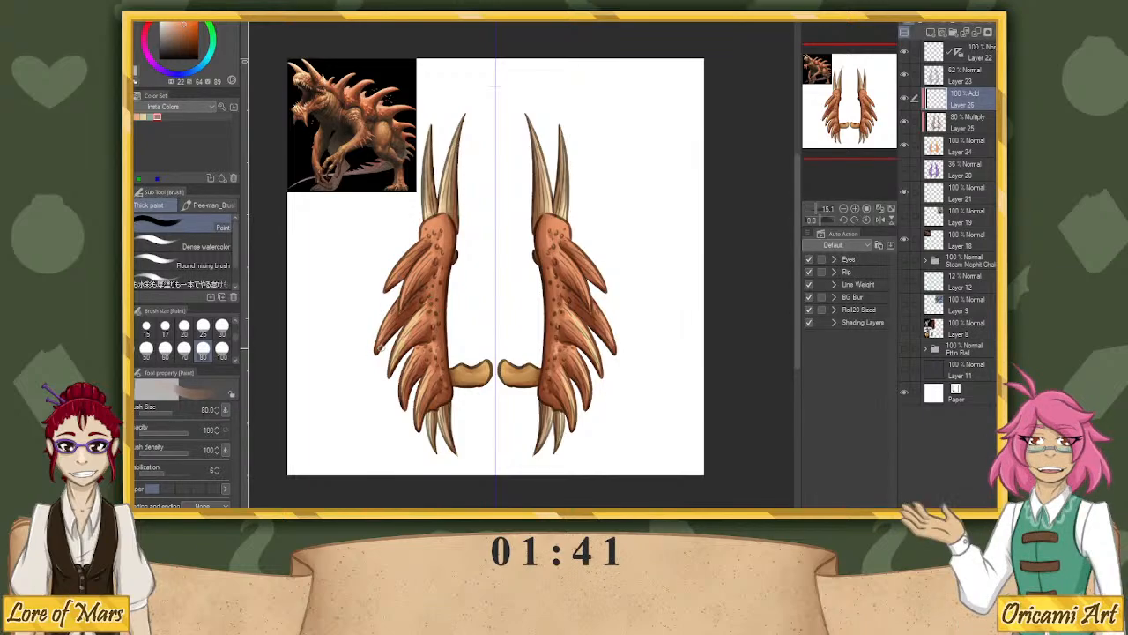
mouse_move(428, 253)
mouse_down()
mouse_move(405, 299)
mouse_move(426, 242)
mouse_up()
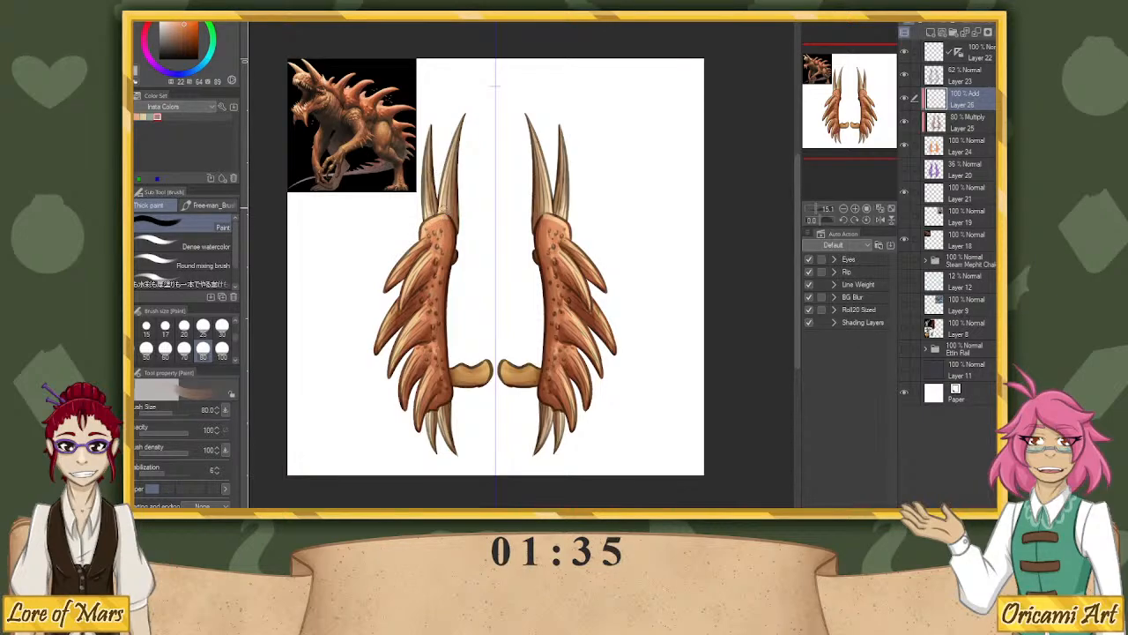
mouse_move(442, 212)
mouse_down()
mouse_move(453, 136)
mouse_move(431, 143)
mouse_up()
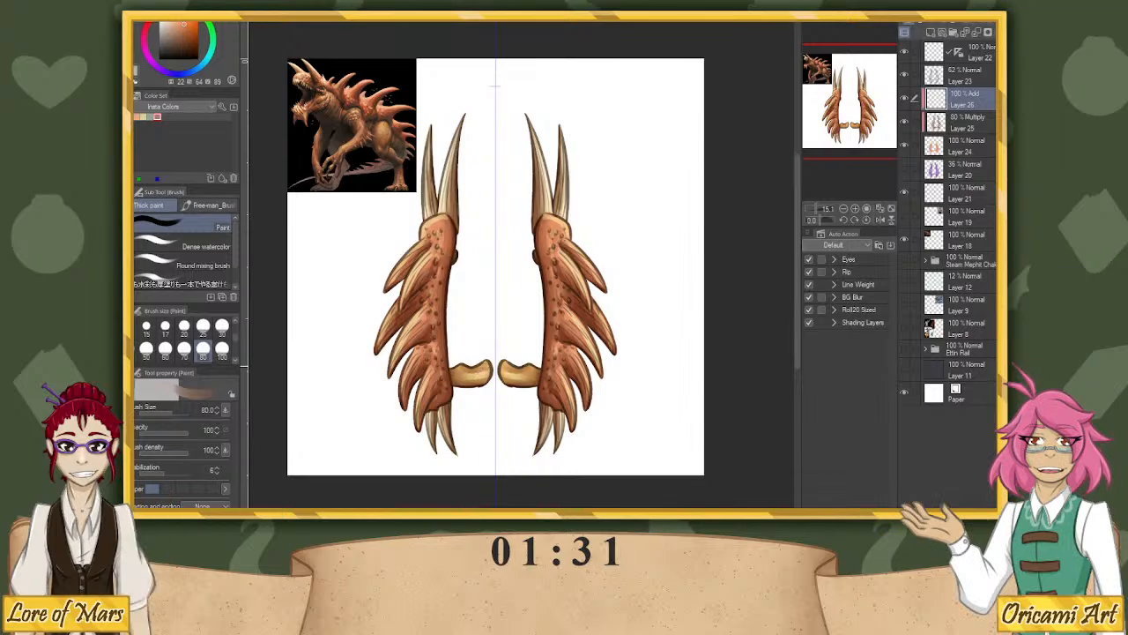
Soften the highlights on the side spikes and the shafts' upper ends with the Wet bleed blender at size 80.
key(j)
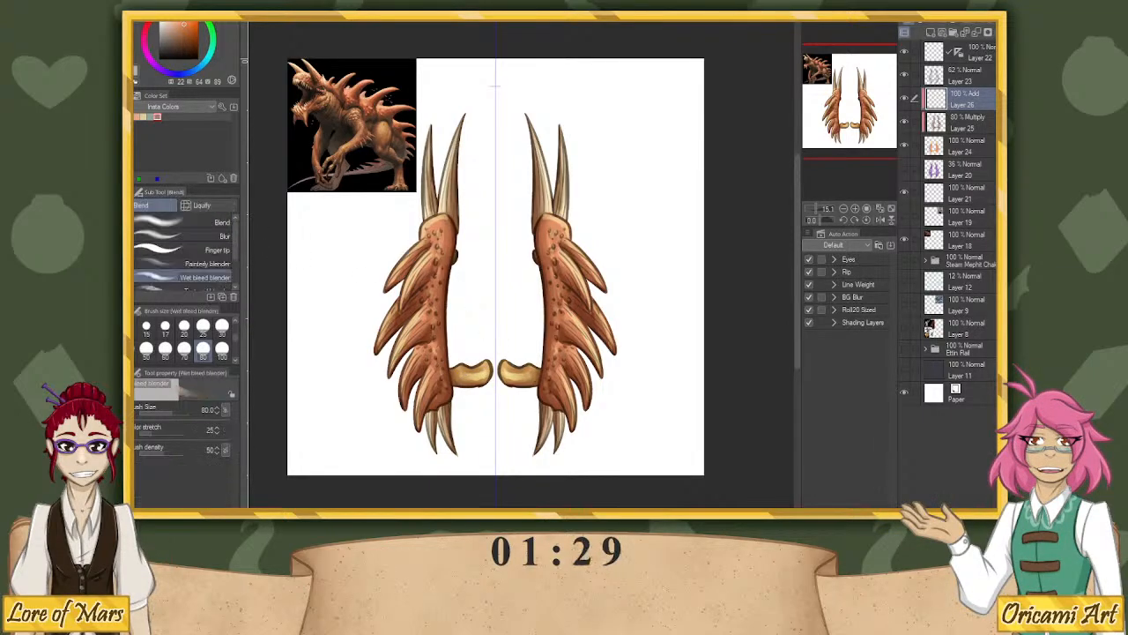
drag(420, 396, 421, 414)
mouse_move(435, 374)
mouse_down()
mouse_move(422, 423)
mouse_move(433, 392)
mouse_move(409, 375)
mouse_move(395, 310)
mouse_move(423, 264)
mouse_move(399, 273)
mouse_up()
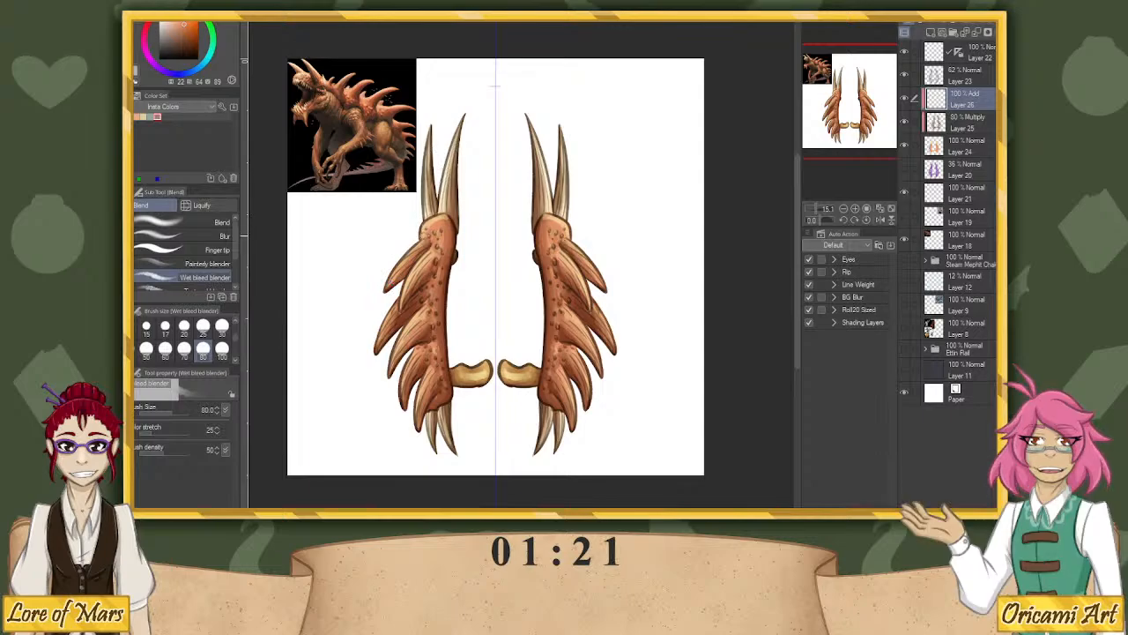
drag(428, 235, 447, 218)
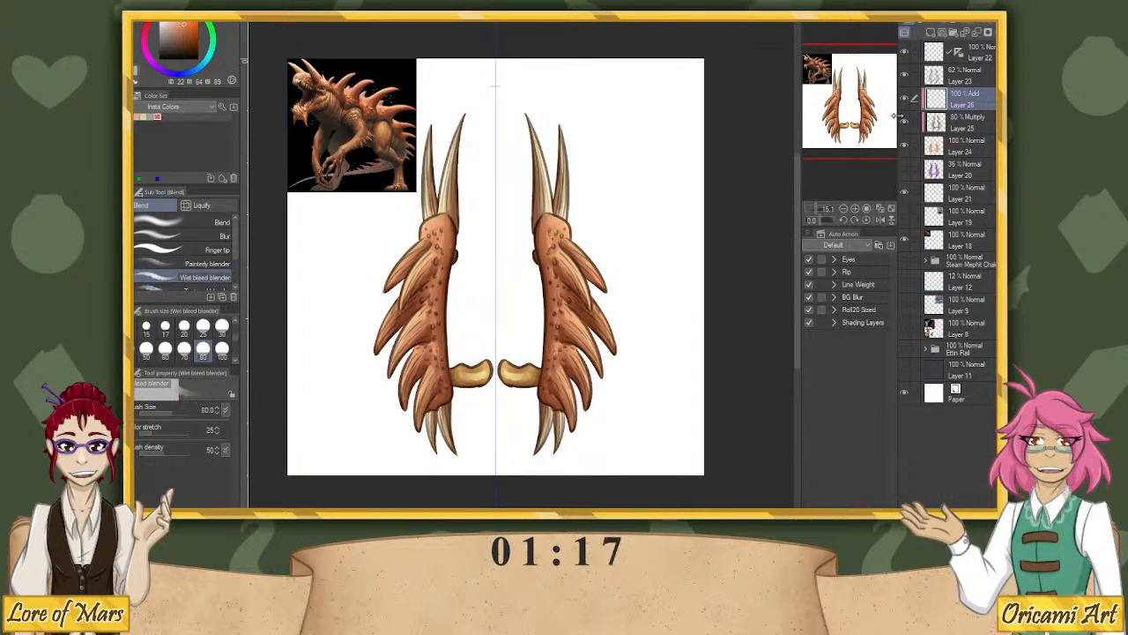
Add a clipped layer in Add (Glow) mode above the highlights and ready the G-pen at size 100 with a light peach.
click(956, 122)
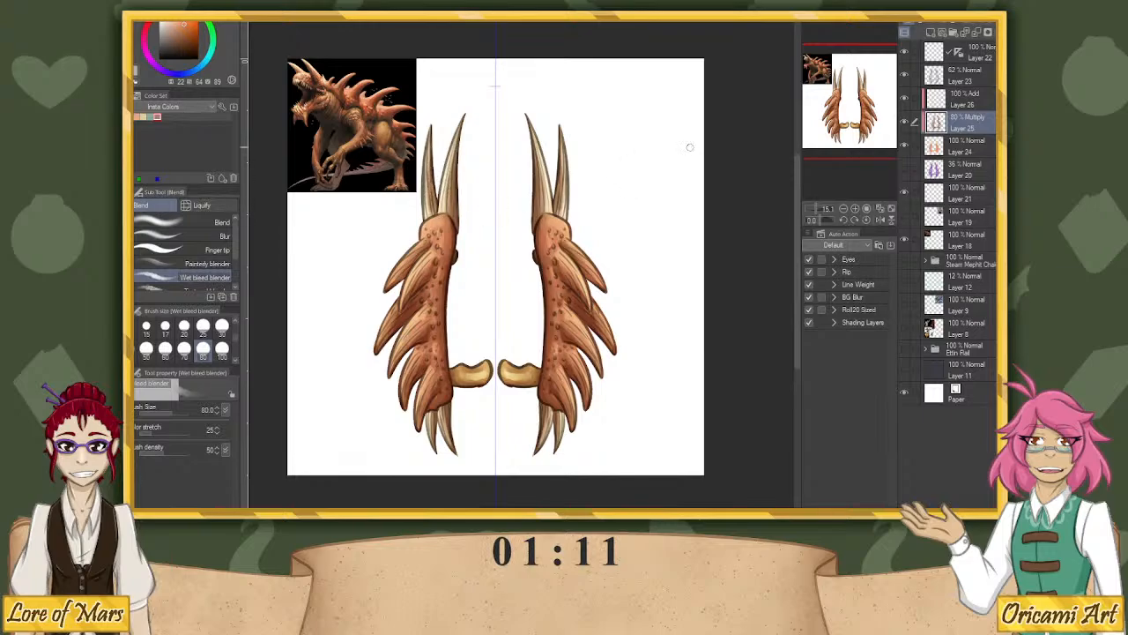
click(963, 98)
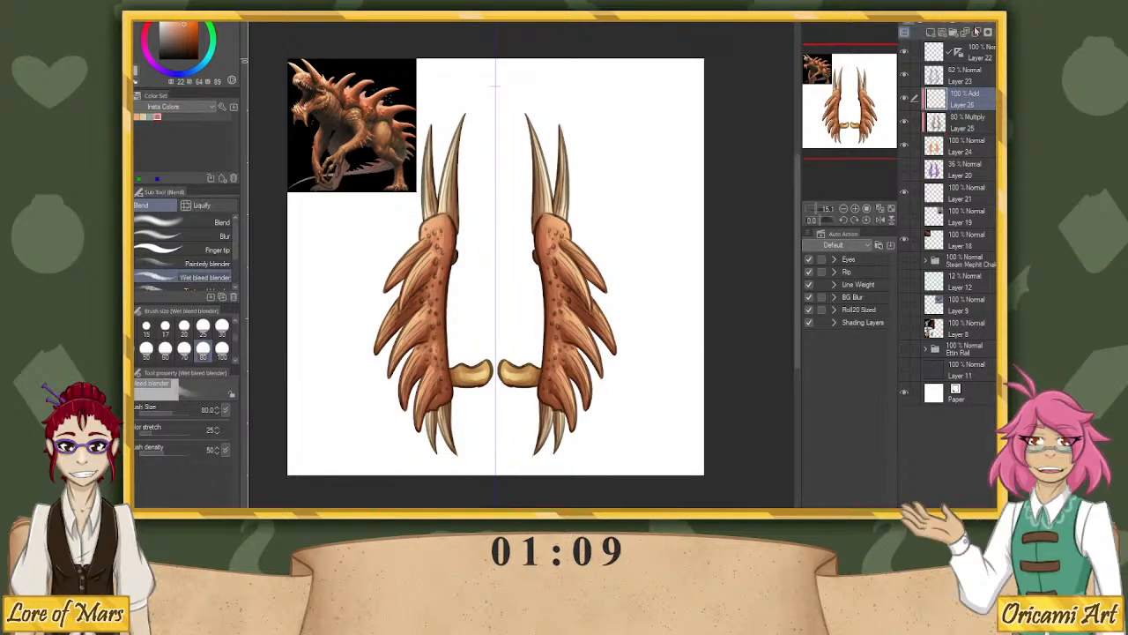
click(932, 33)
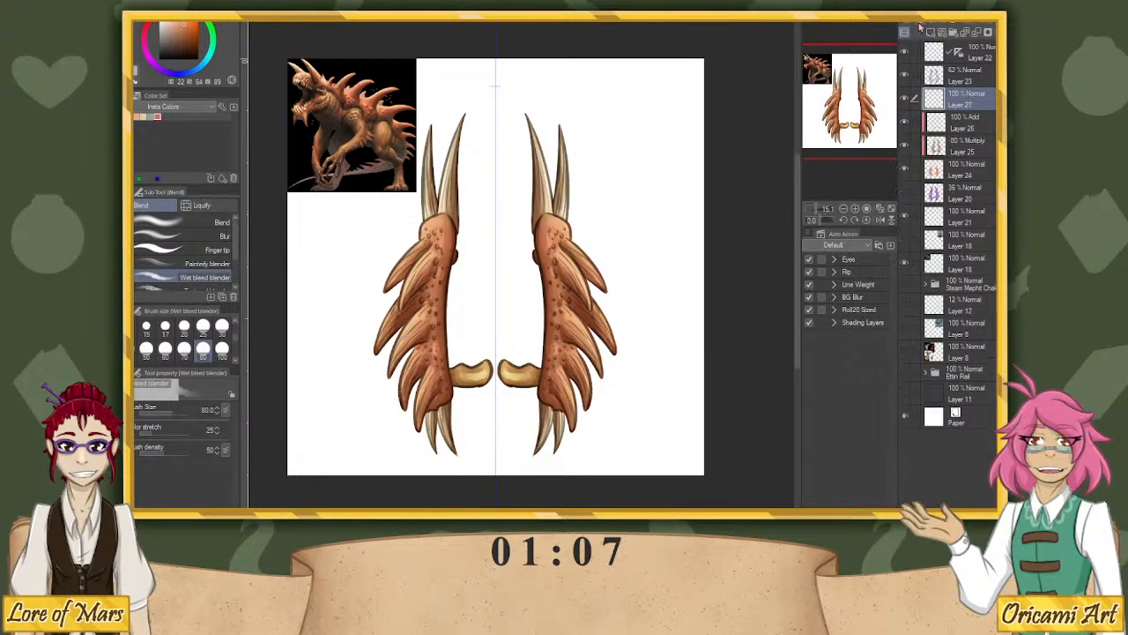
click(923, 32)
click(941, 134)
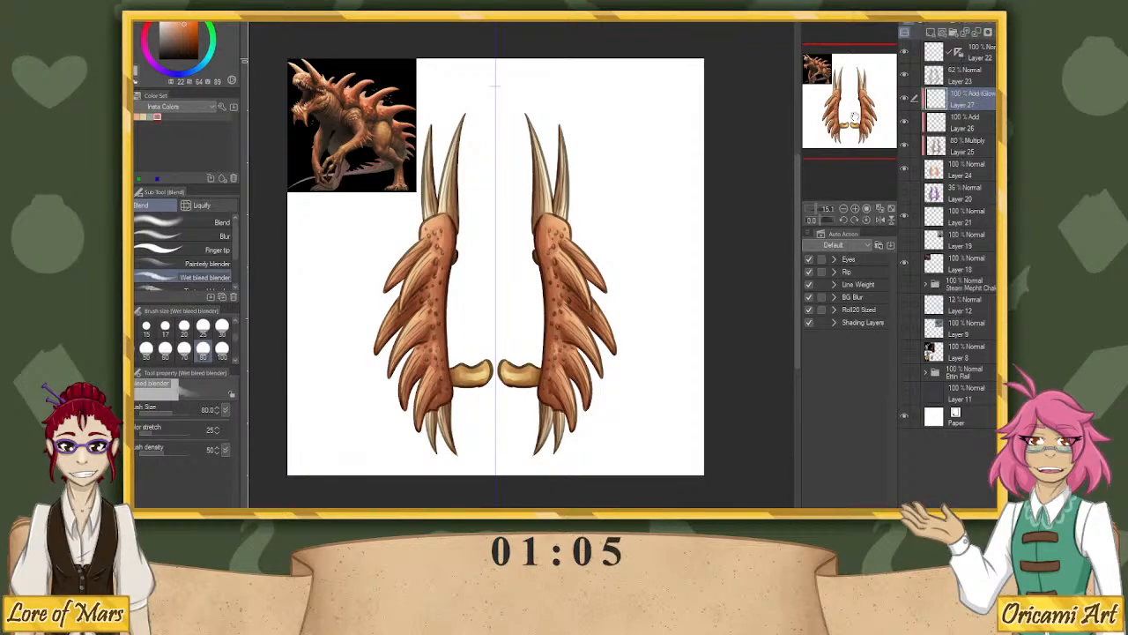
key(p)
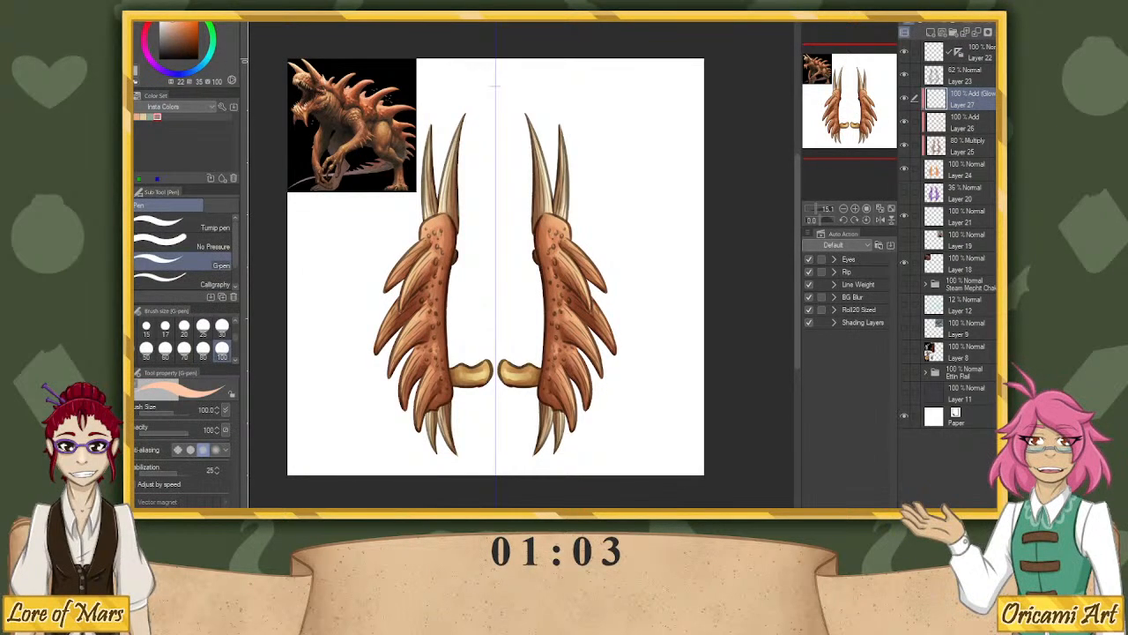
Sample an orange from the creature reference, lighten it, and ready the Super Line Pencil at size 50.
key(i)
drag(320, 67, 319, 68)
click(145, 116)
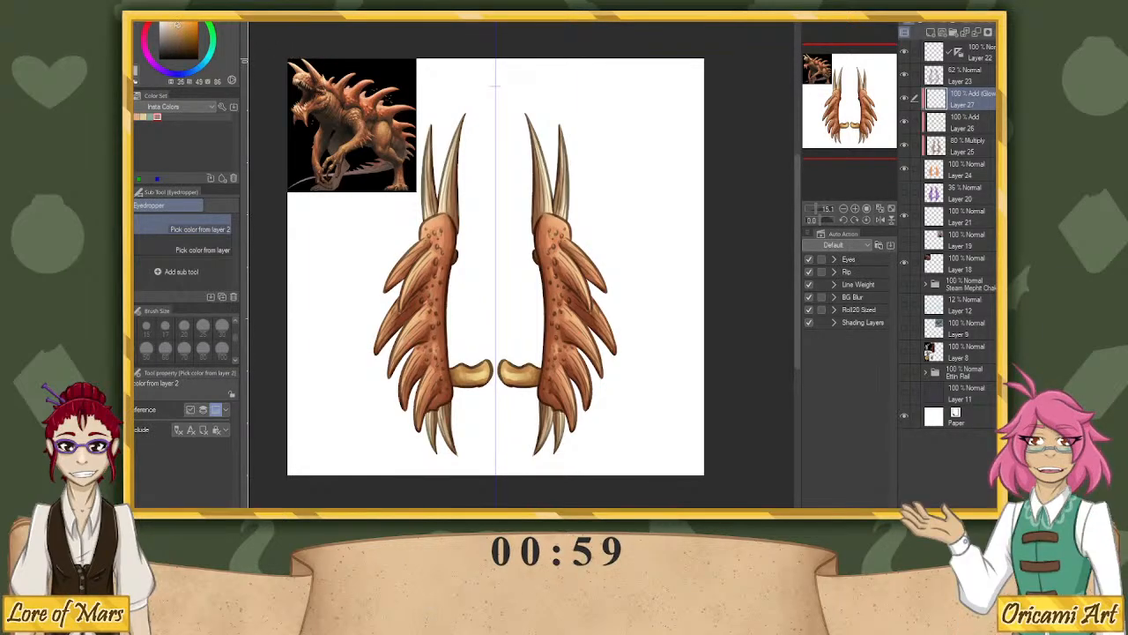
key(p)
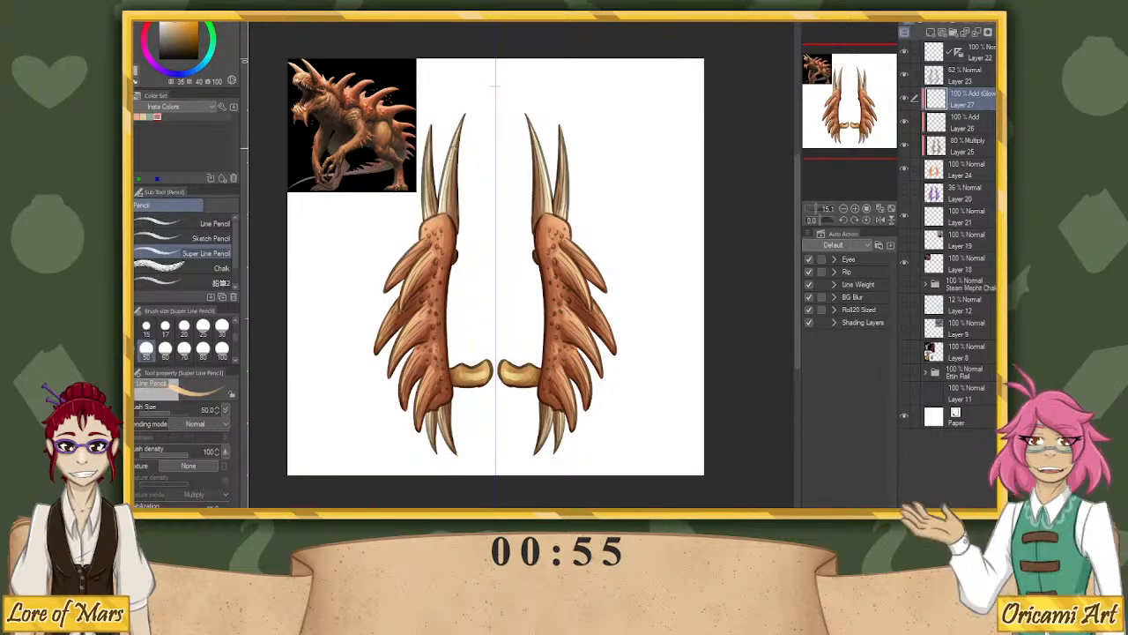
Paint glow highlights on the blades and spikes, setting the glow layer to 37% and the Multiply shading layer to 98% opacity.
drag(452, 174, 462, 124)
drag(450, 181, 460, 118)
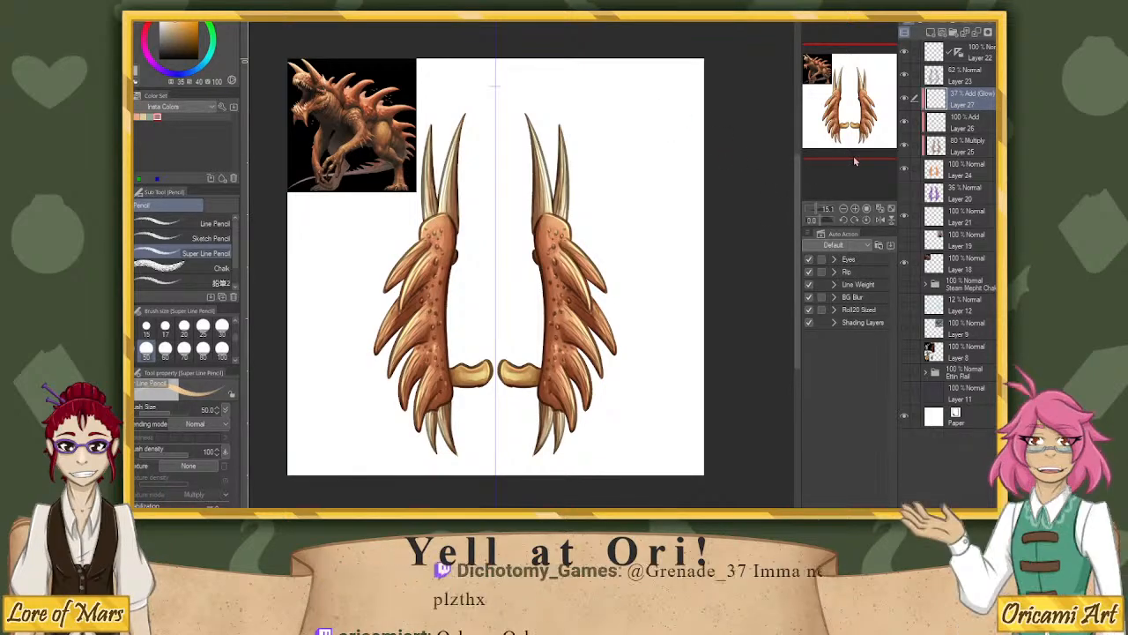
click(984, 148)
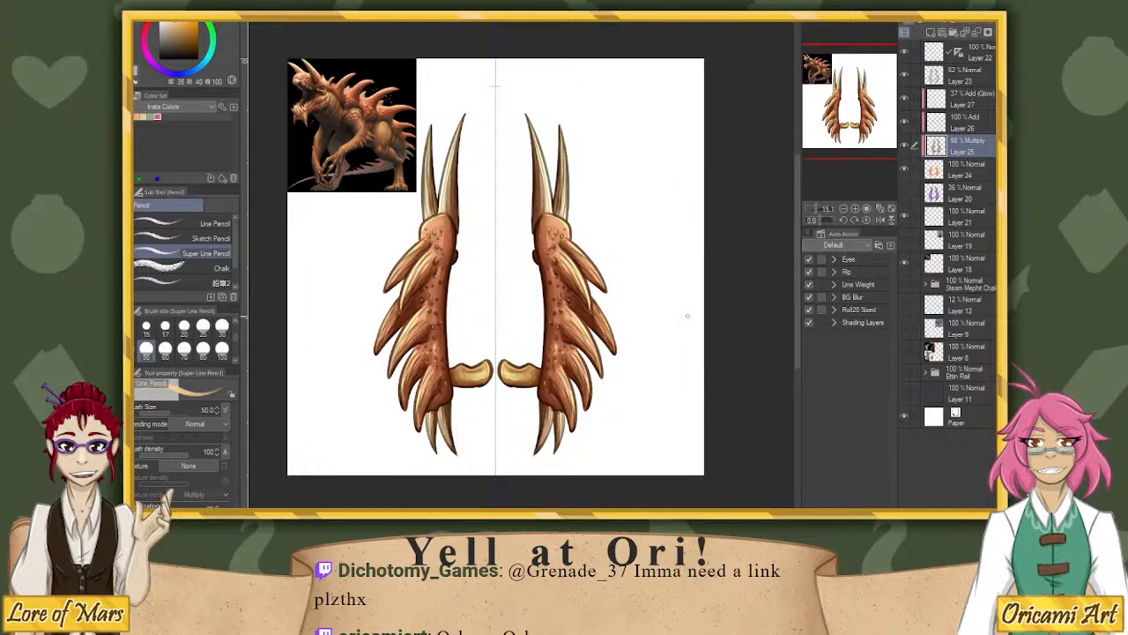
Create a layer folder above the blade artwork and move Layers 20 and 22 to 27 into it, leaving the folder collapsed.
click(985, 54)
click(952, 32)
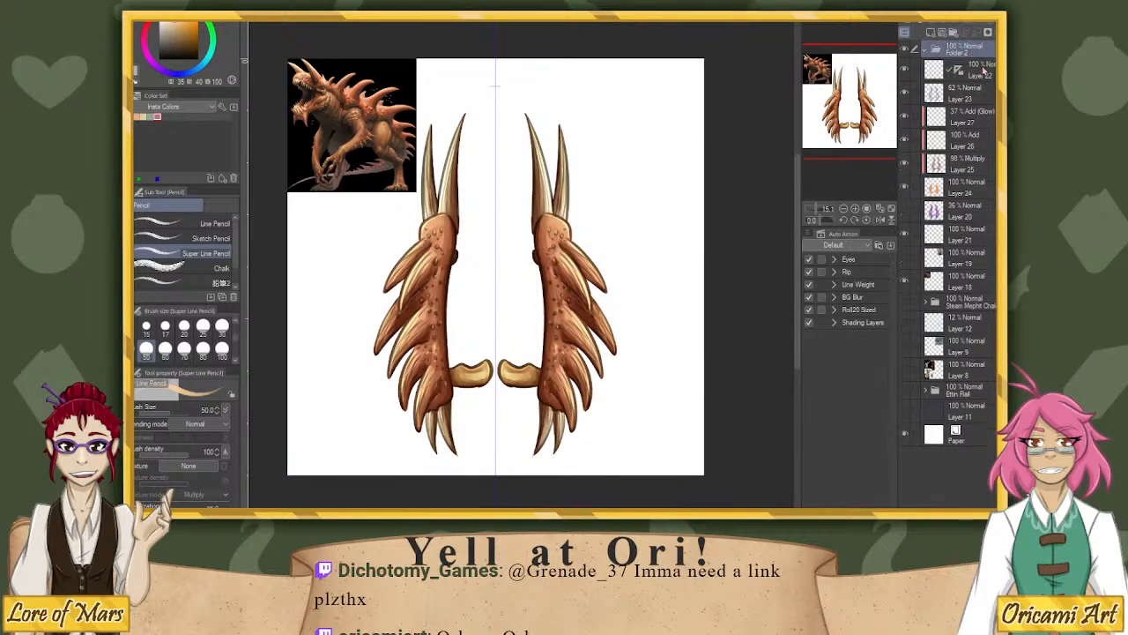
drag(914, 70, 915, 189)
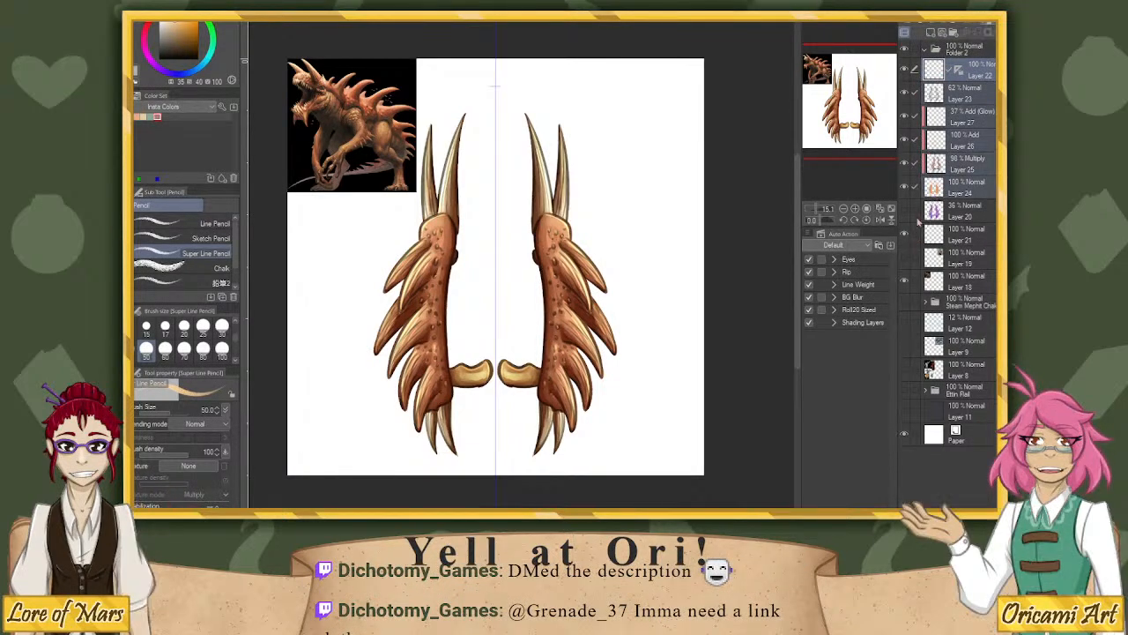
click(913, 209)
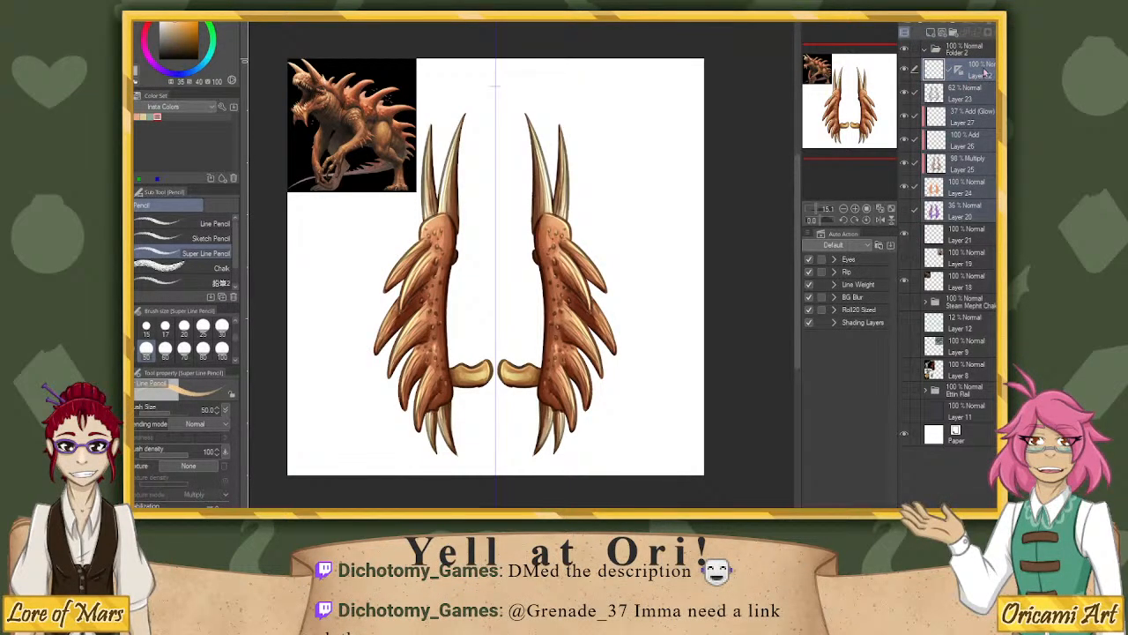
drag(984, 74, 930, 51)
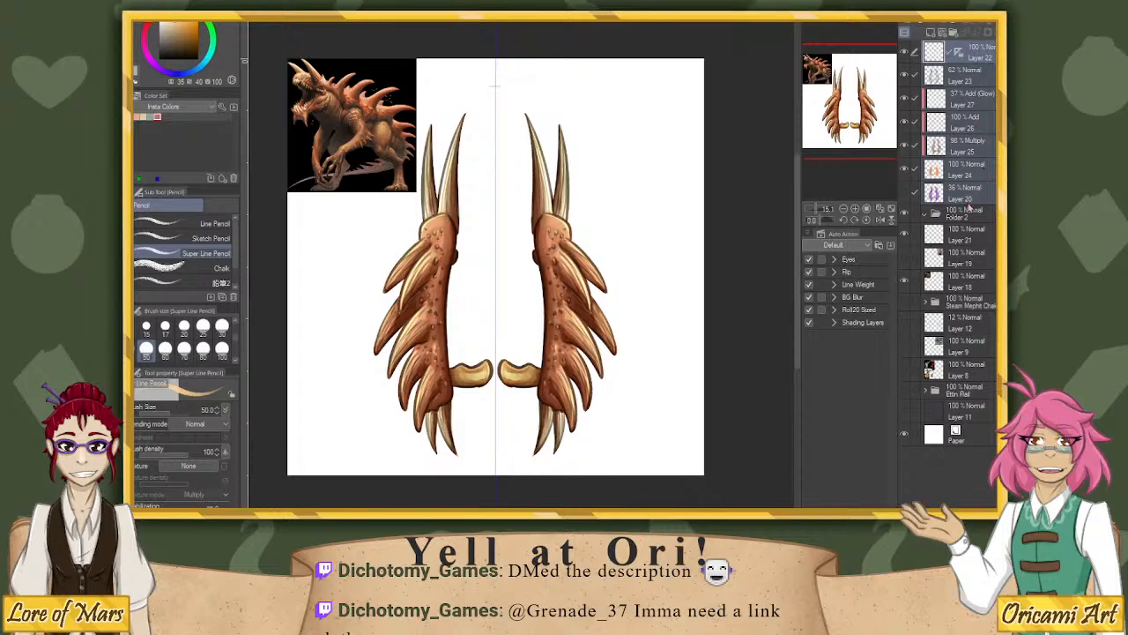
drag(968, 208, 919, 46)
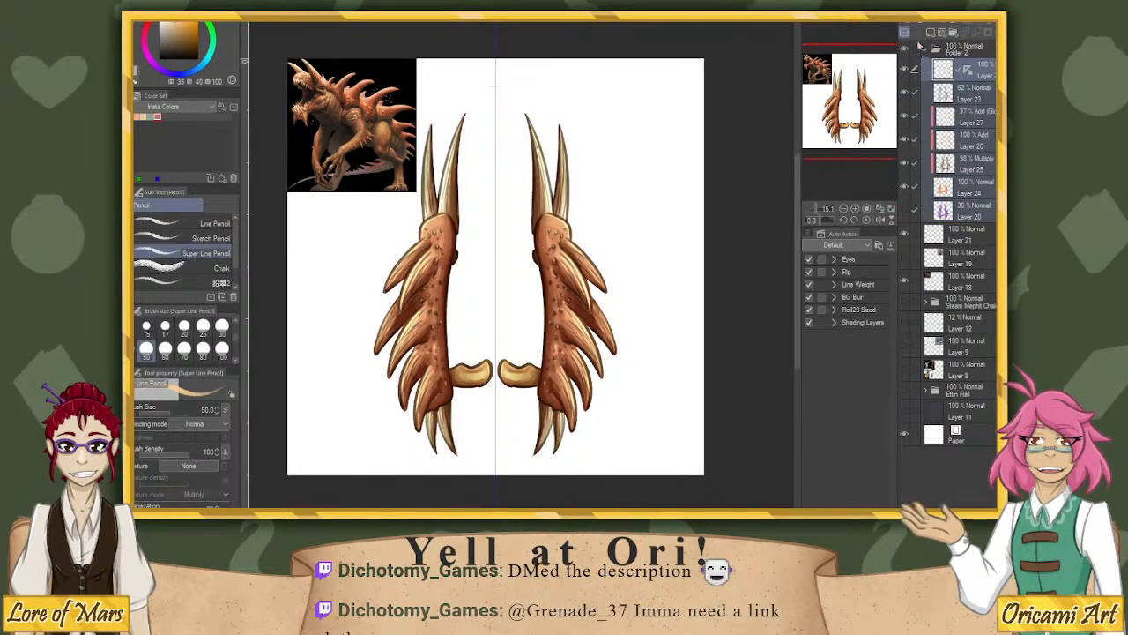
click(926, 48)
Move the blade artwork to the right on the canvas and enlarge the creature reference image to about 136%.
key(k)
drag(741, 248, 811, 246)
click(535, 167)
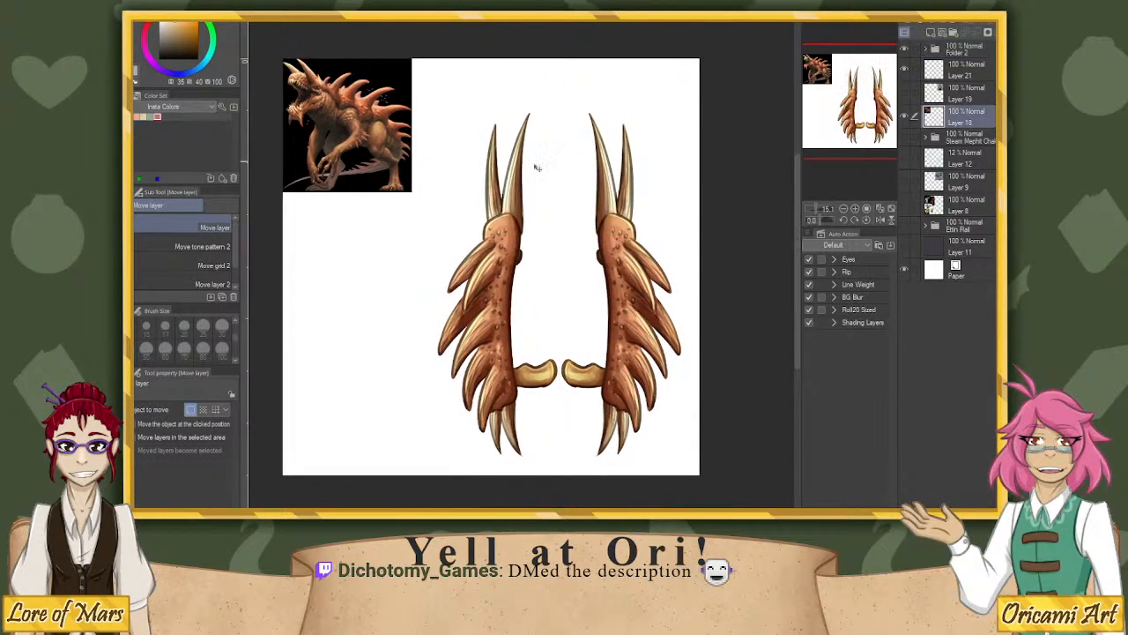
key(ctrl+t)
drag(411, 191, 458, 238)
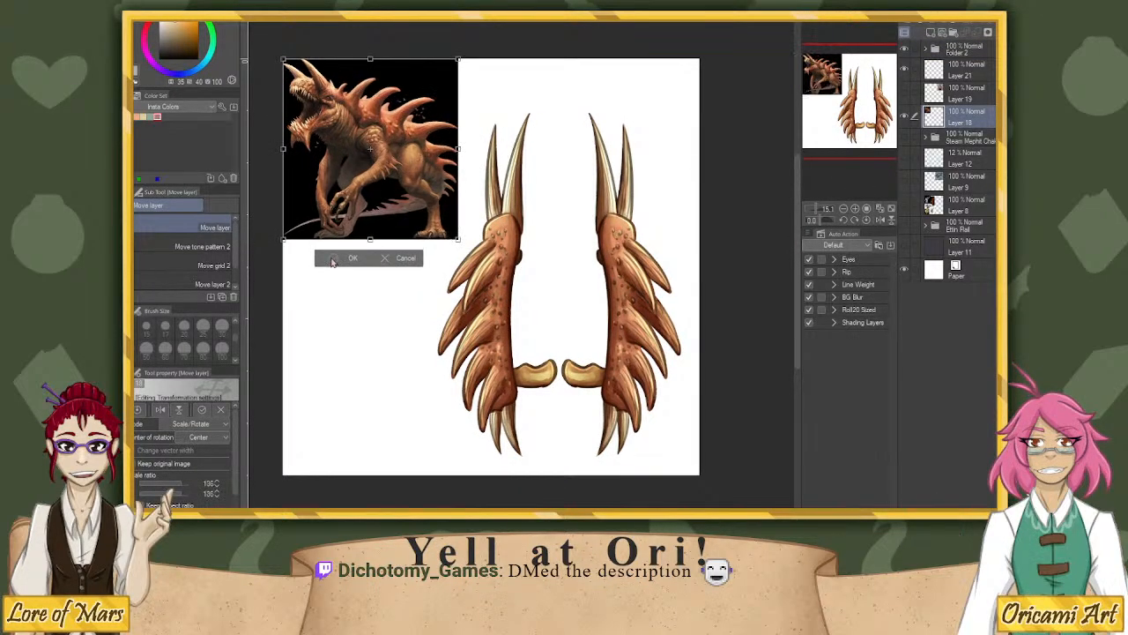
click(333, 259)
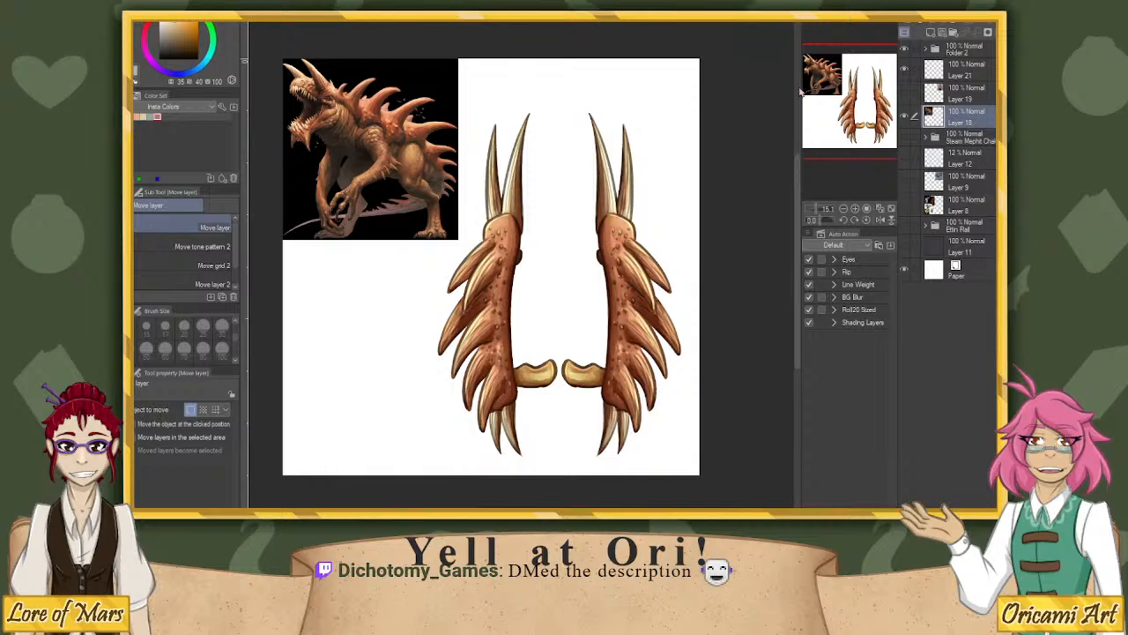
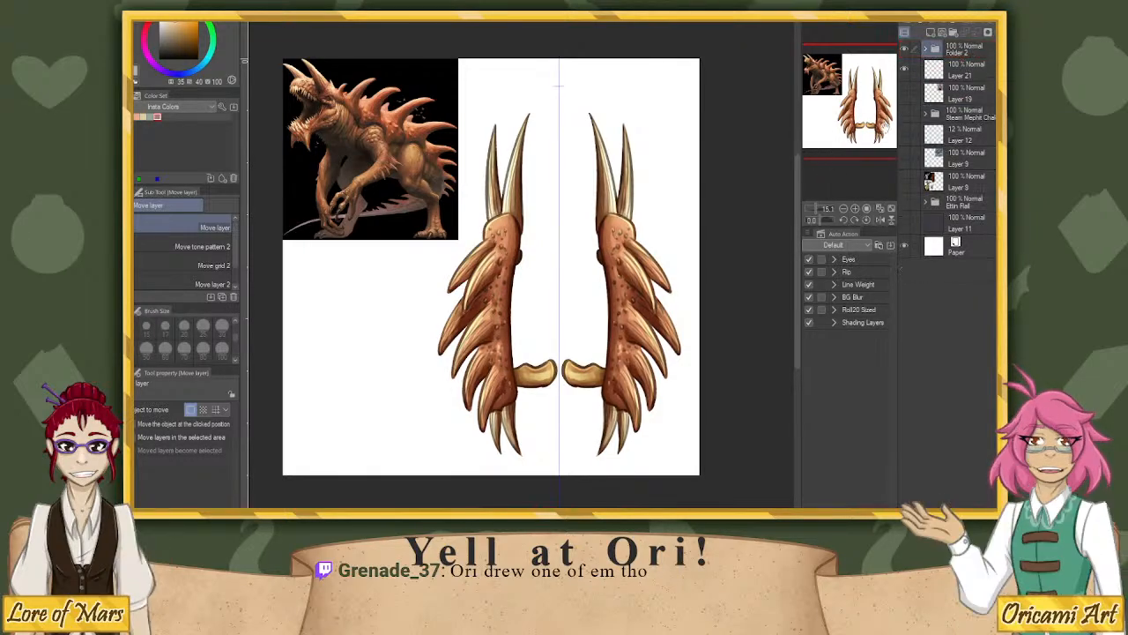
Hide the finished blade artwork's folder and rename it Tarrasque Tonfas.
click(905, 50)
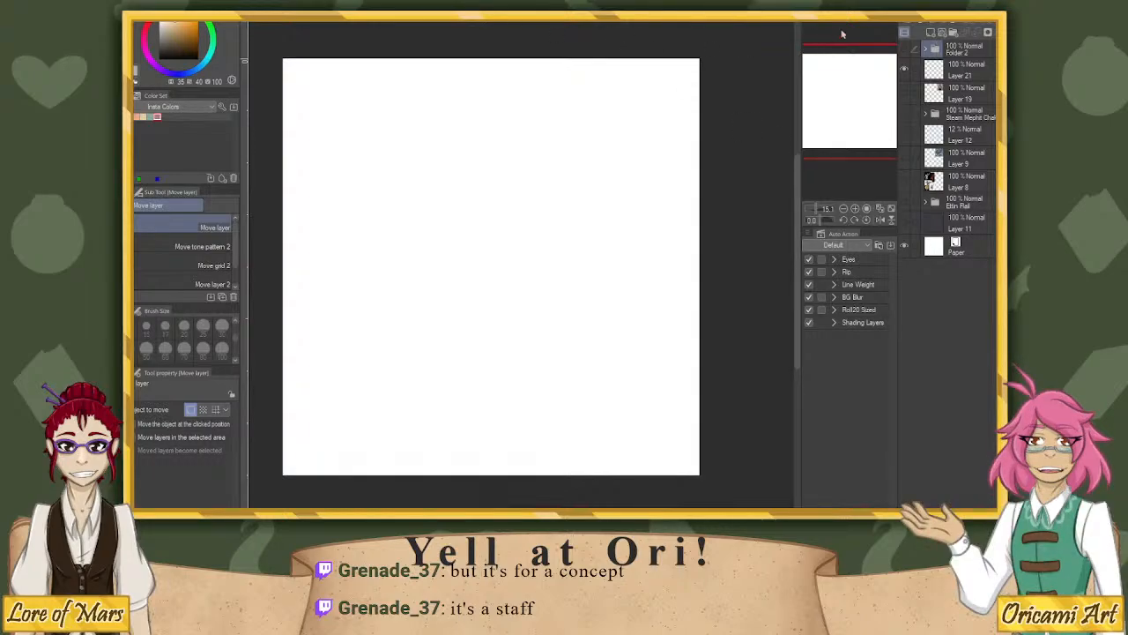
double_click(957, 53)
text(T)
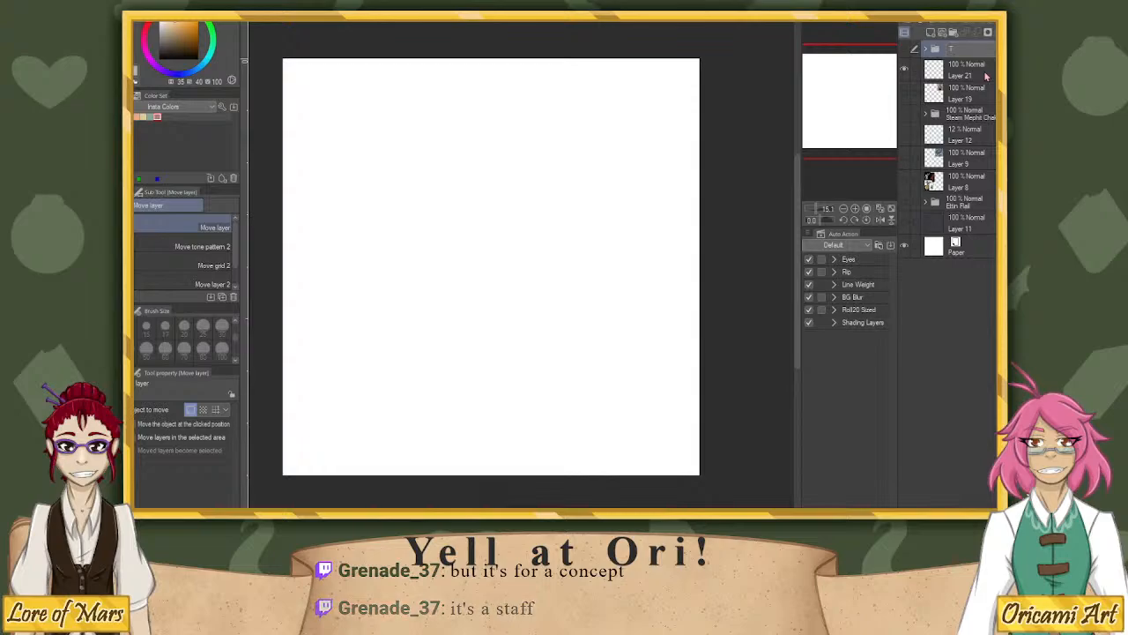
text(errasque)
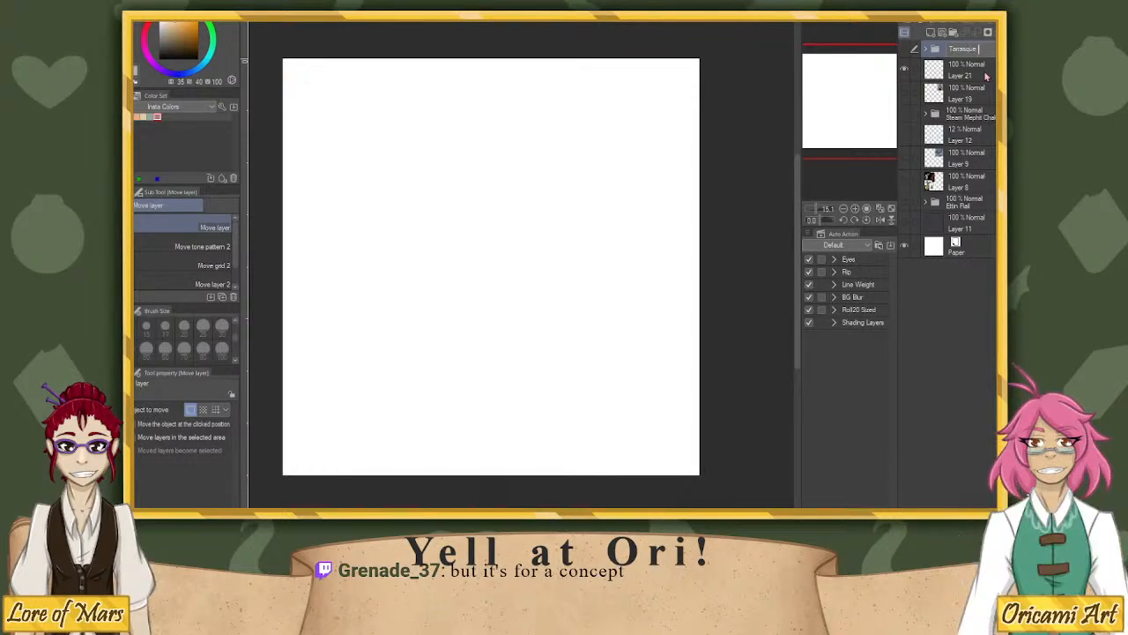
text( Tonfa)
key(Return)
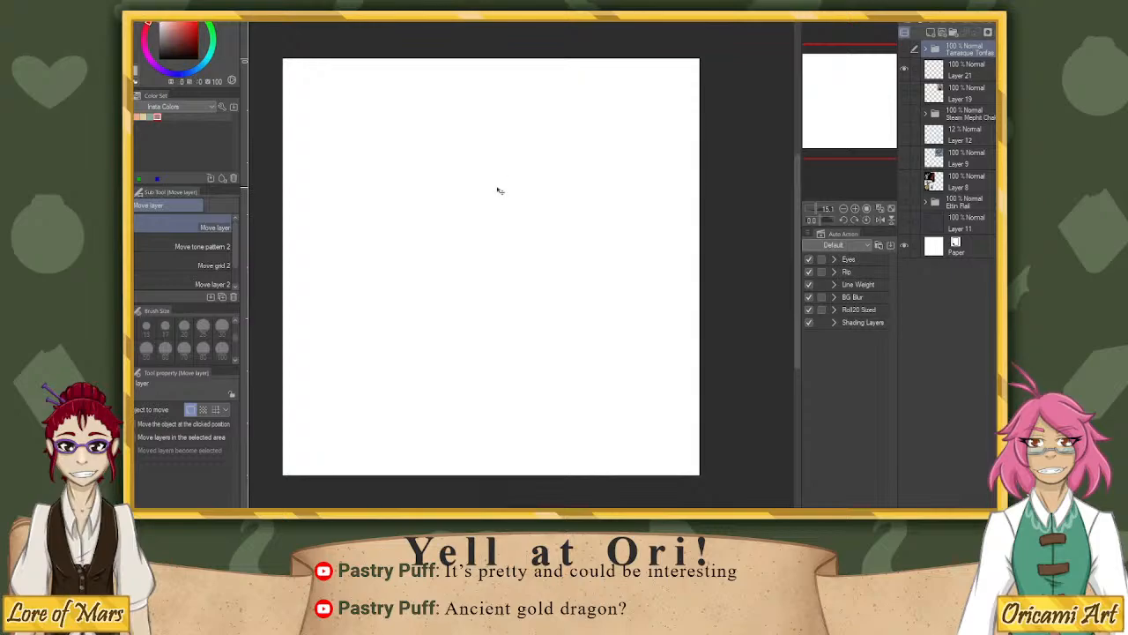
Paste the gold dragon reference image and enlarge it to 237% in the canvas's upper-left corner.
key(ctrl+v)
key(ctrl+t)
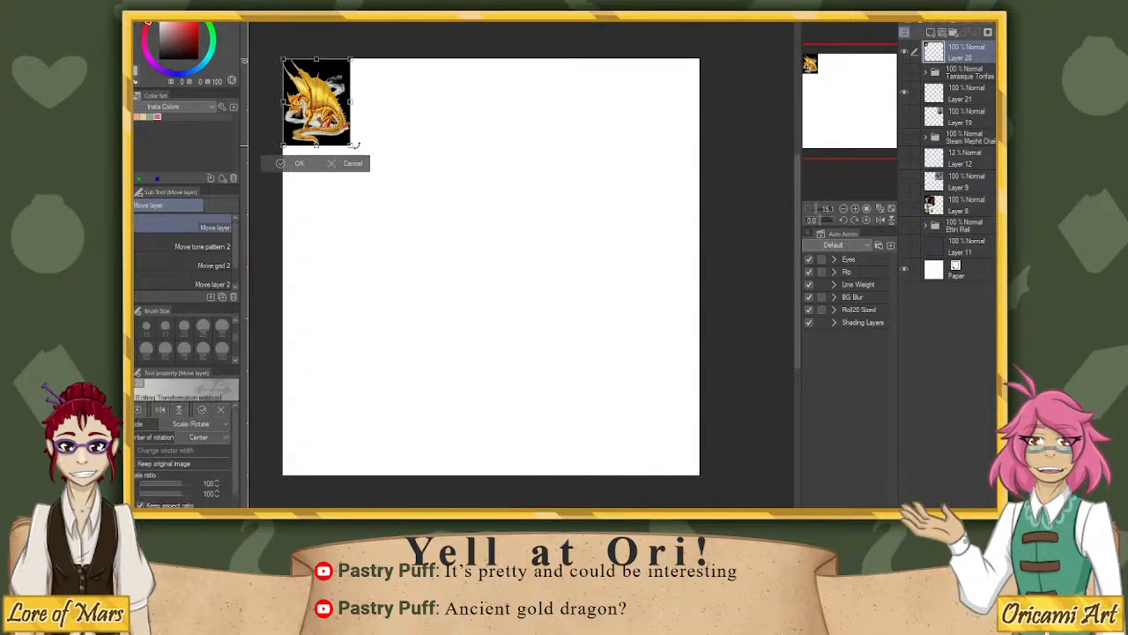
drag(381, 170, 534, 263)
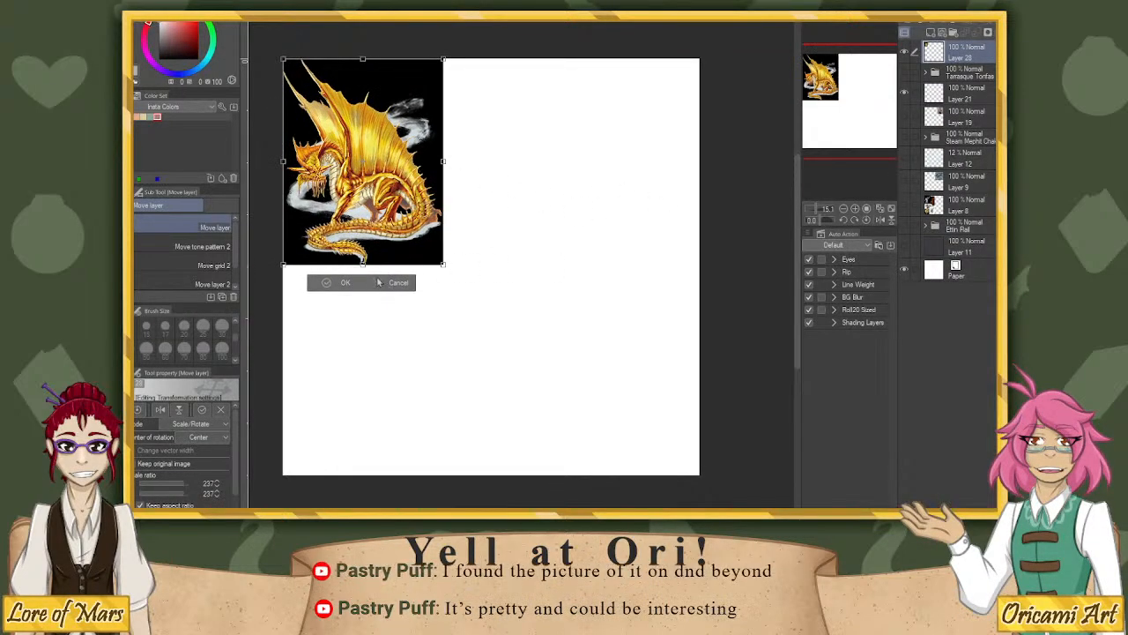
click(325, 283)
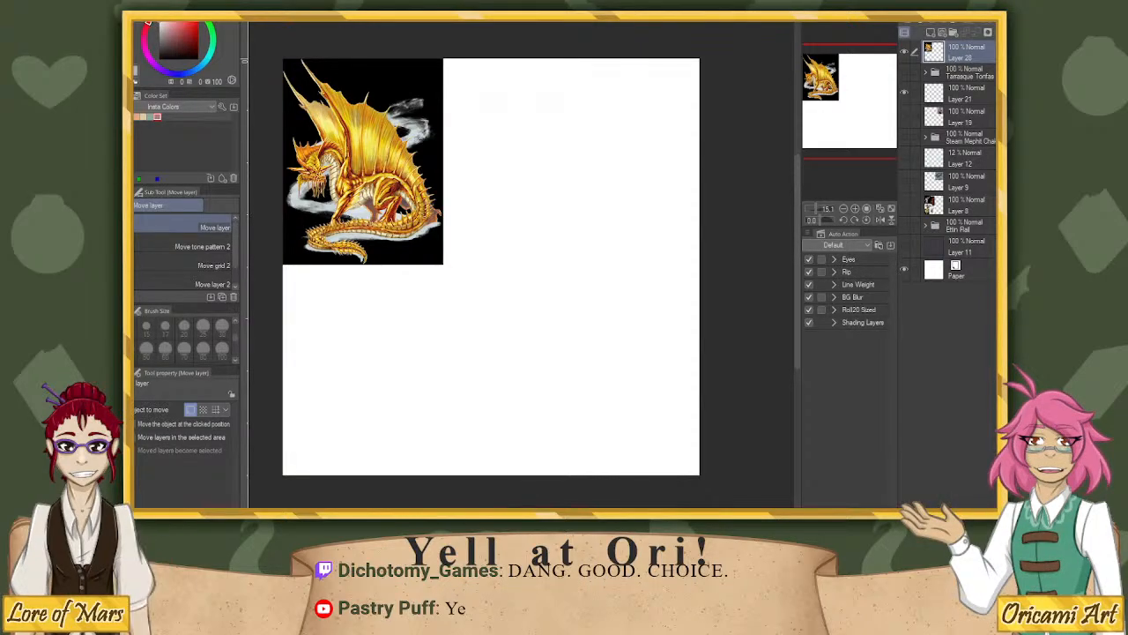
Paste the curved sword reference image, enlarge it to 231% and place it to the right of the dragon.
key(ctrl+v)
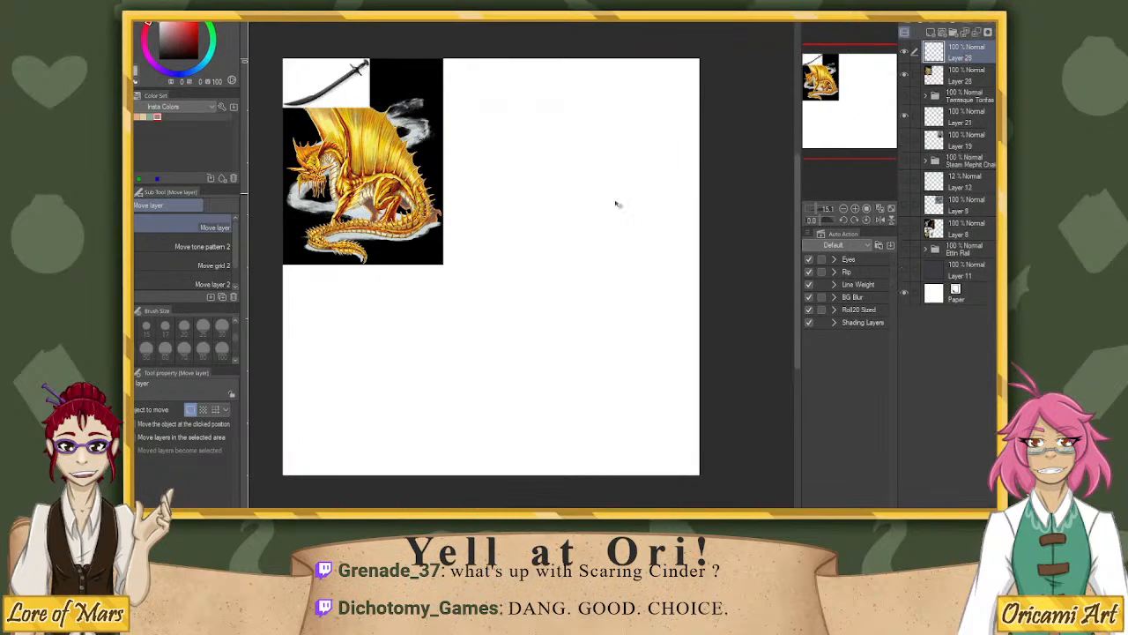
key(ctrl+t)
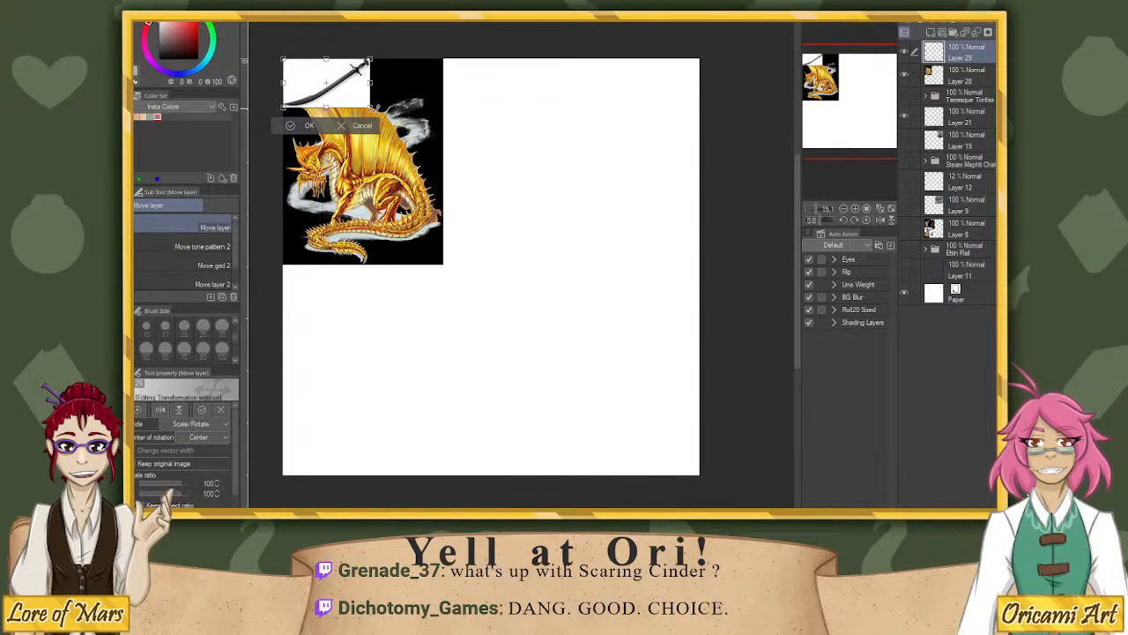
mouse_move(371, 108)
mouse_down()
mouse_move(604, 239)
mouse_move(482, 168)
mouse_up()
mouse_move(425, 126)
mouse_down()
mouse_move(582, 159)
mouse_move(595, 130)
mouse_move(582, 130)
mouse_up()
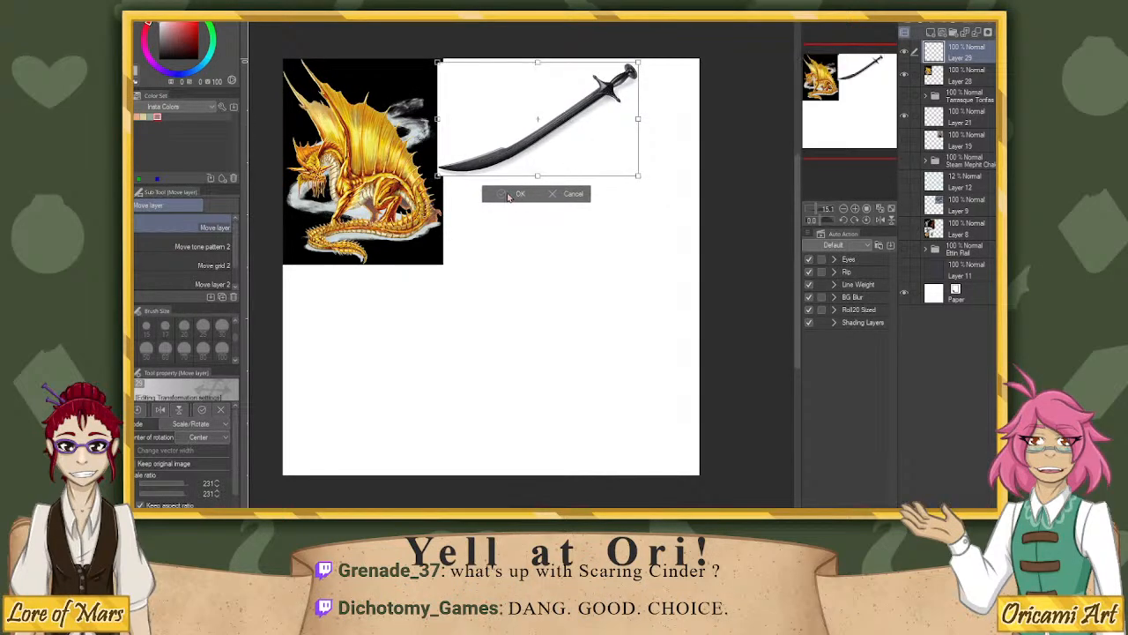
click(510, 194)
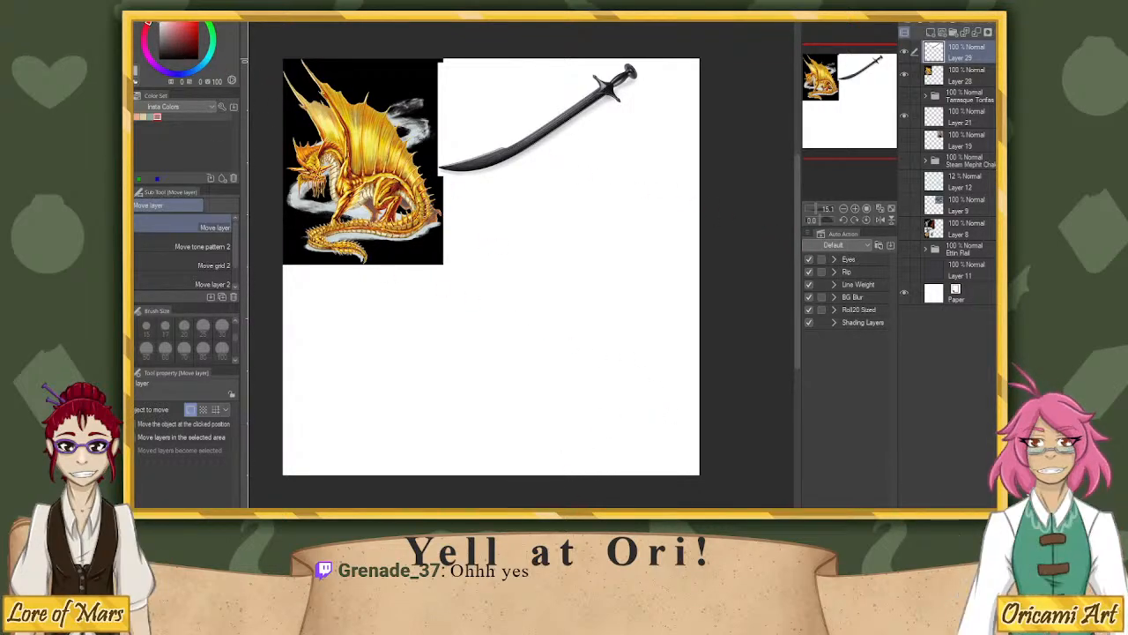
scroll(525, 231, up, 1)
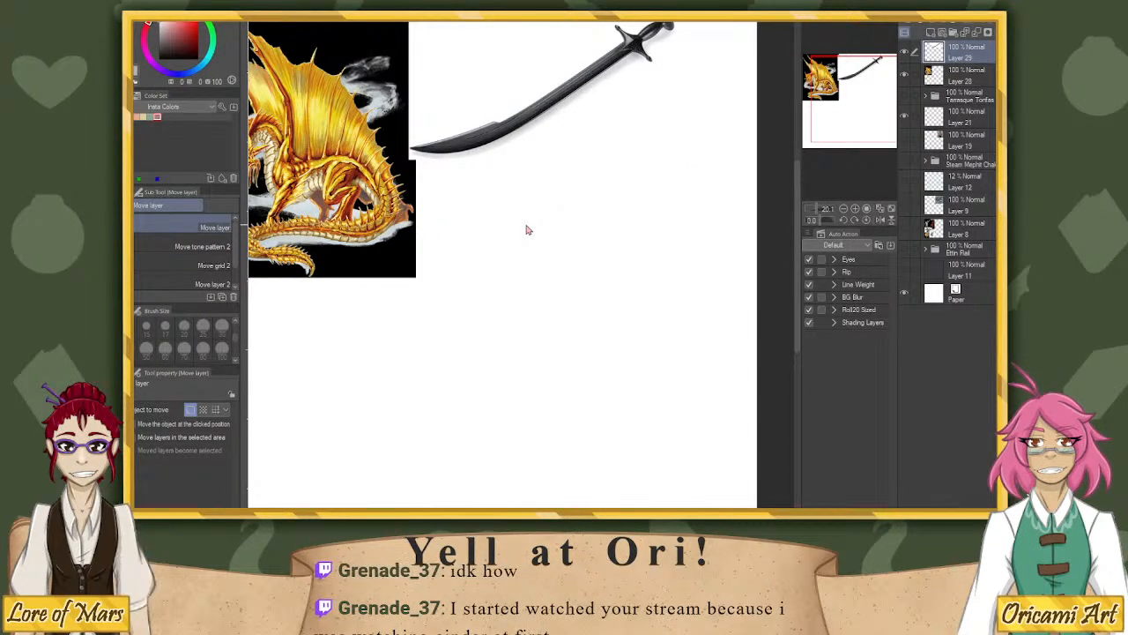
scroll(526, 229, down, 2)
scroll(527, 227, up, 2)
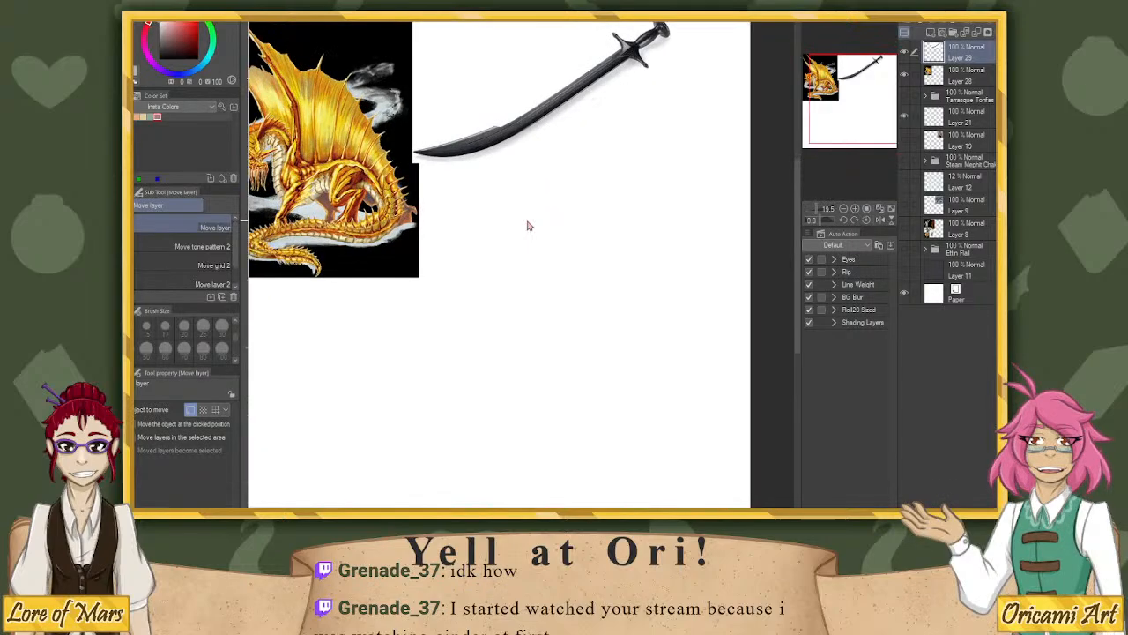
scroll(527, 226, up, 1)
drag(840, 132, 841, 116)
scroll(644, 178, down, 1)
scroll(644, 180, up, 1)
scroll(644, 181, down, 2)
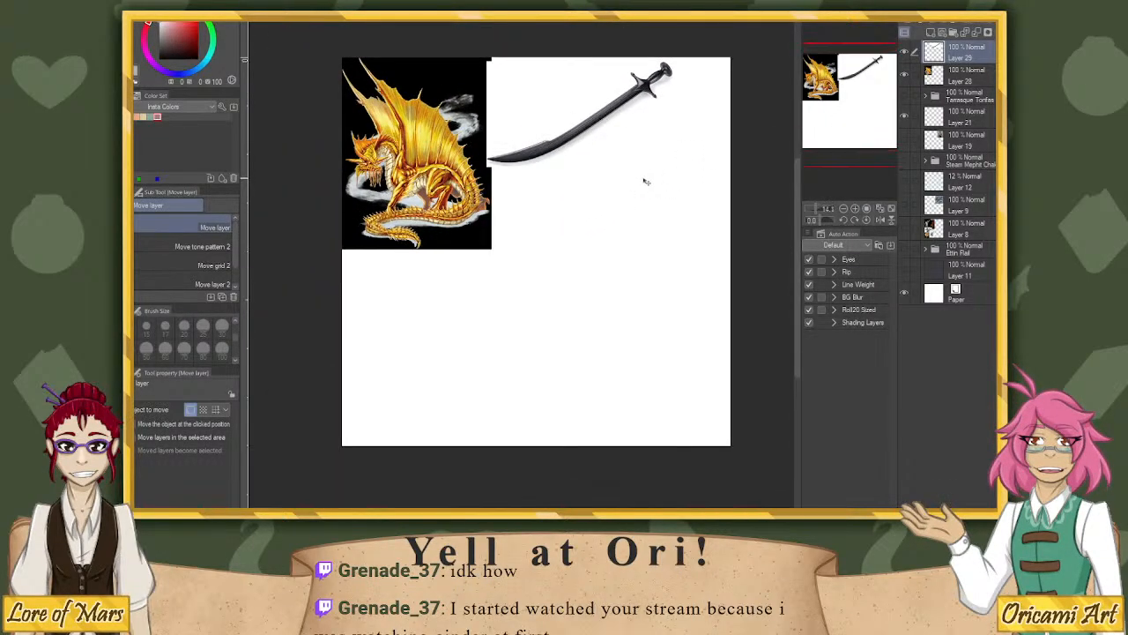
drag(837, 84, 868, 85)
scroll(631, 202, up, 1)
scroll(698, 142, down, 1)
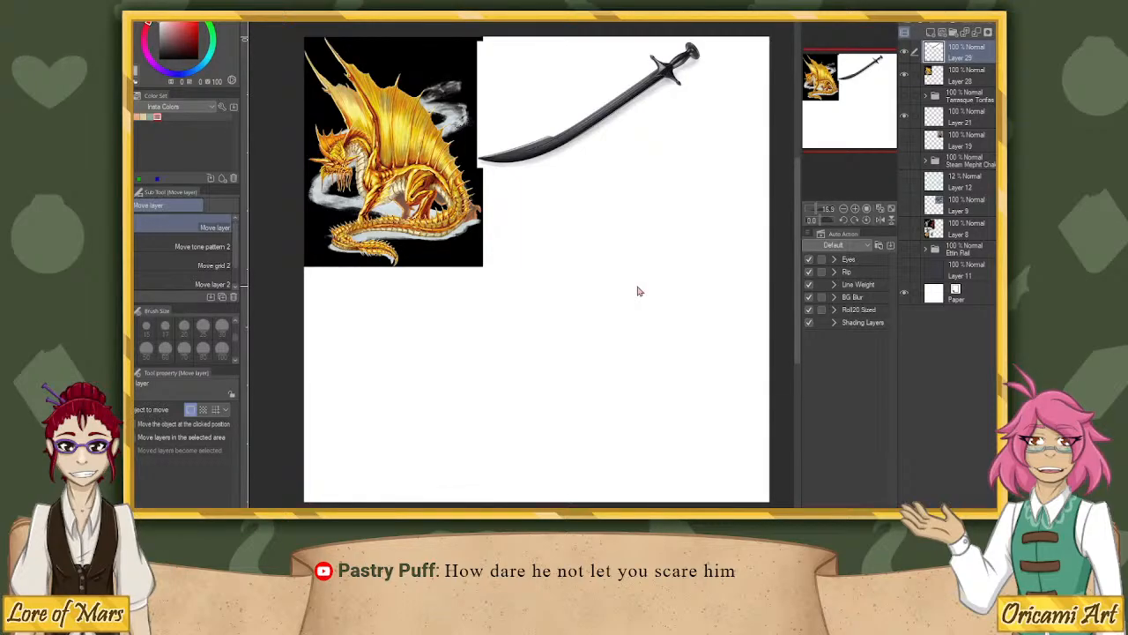
Add a new layer above the sword and dragon references and make it the active layer.
click(931, 33)
click(976, 97)
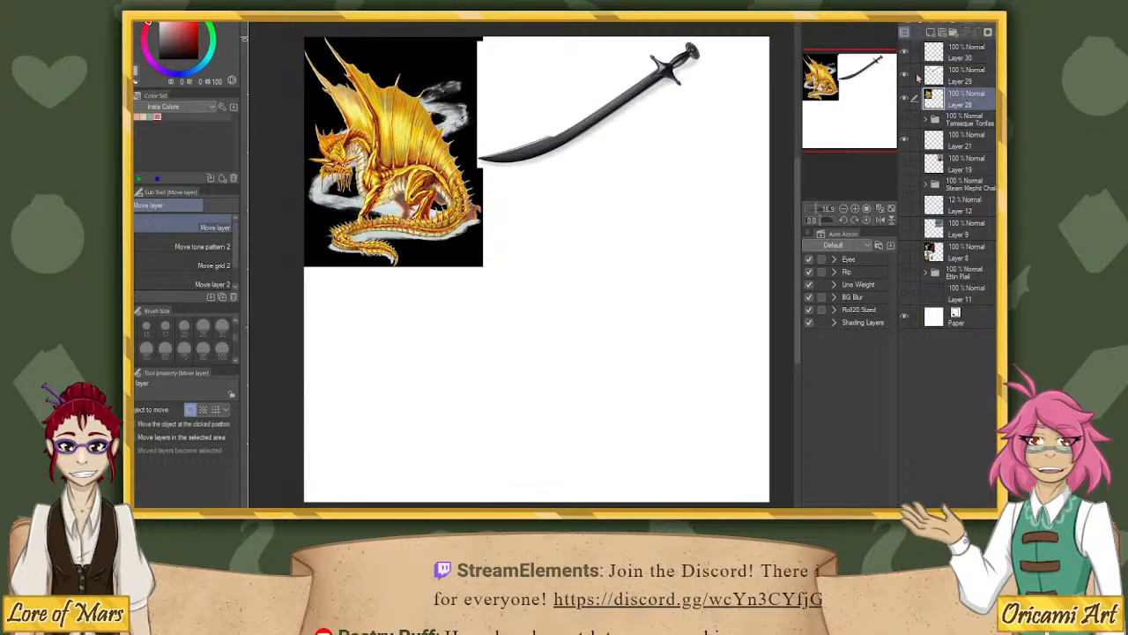
click(964, 58)
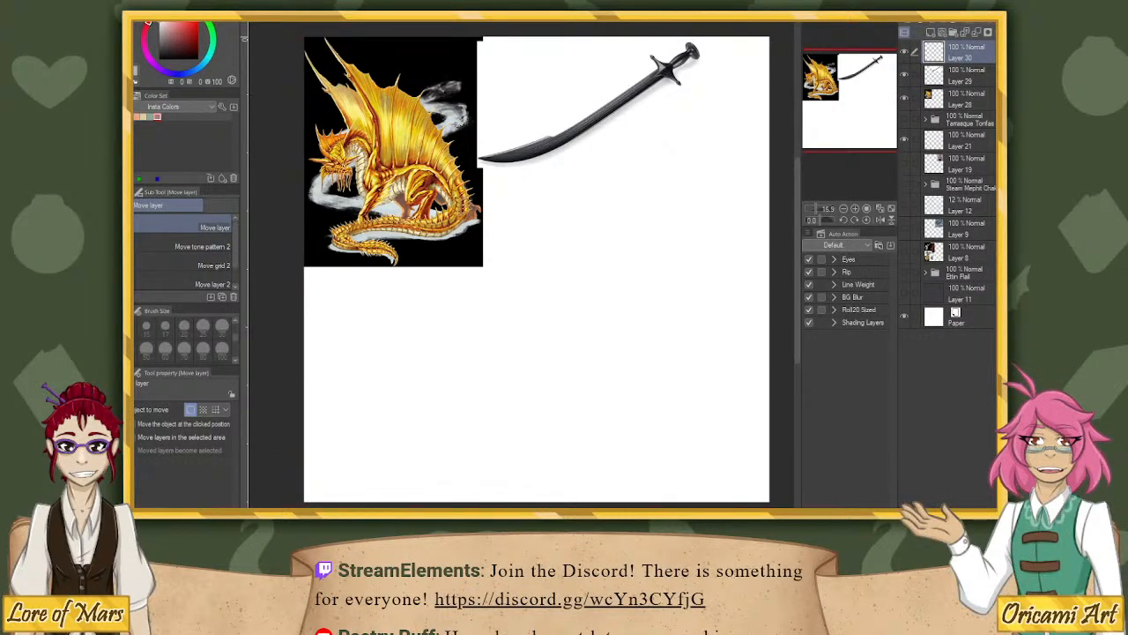
Try to place a vertical symmetrical ruler below the sword on the new layer.
key(u)
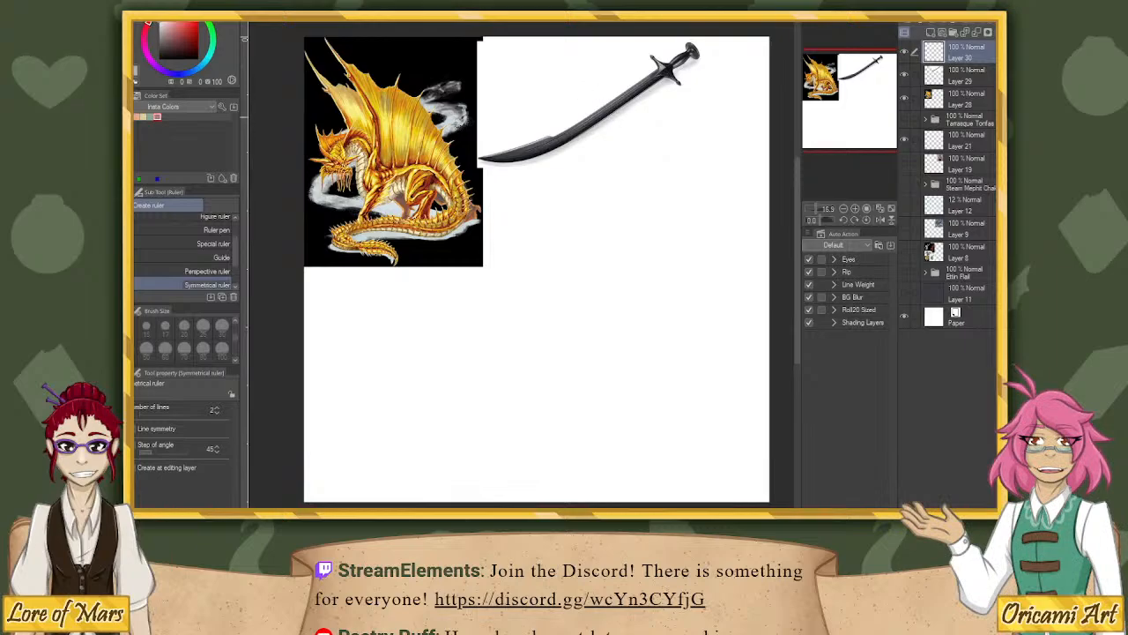
drag(548, 52, 576, 454)
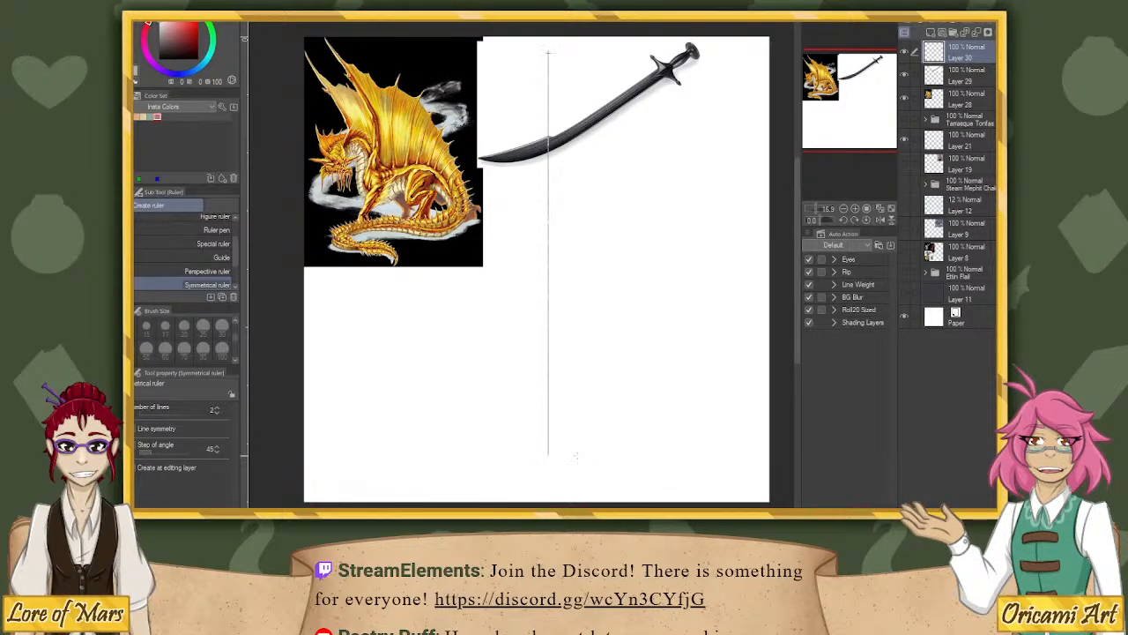
drag(714, 465, 629, 474)
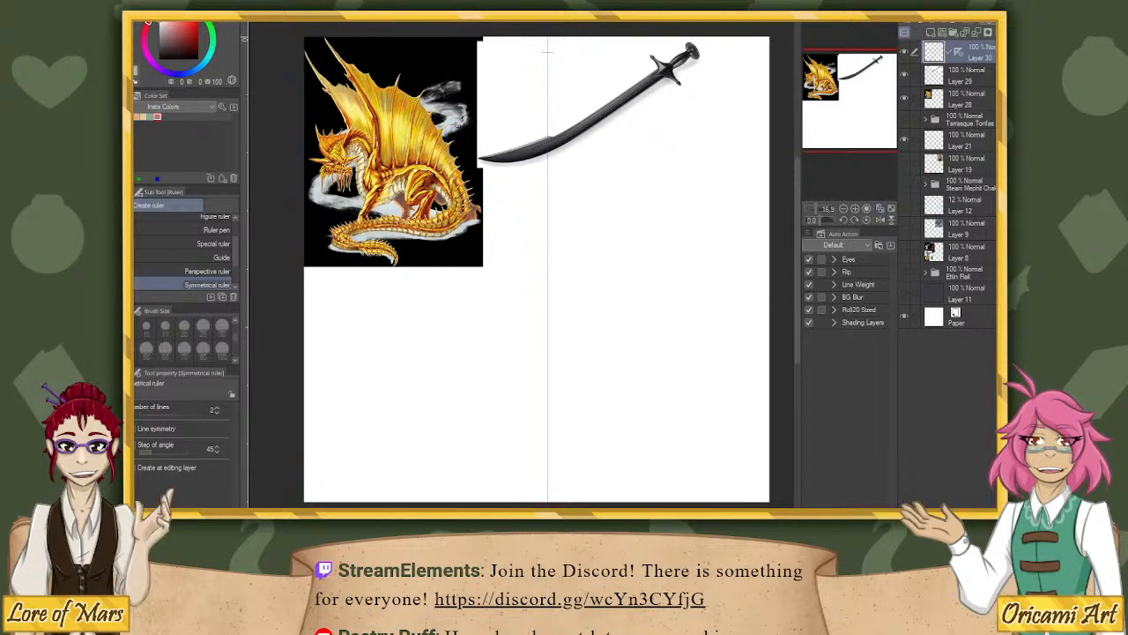
key(ctrl+z)
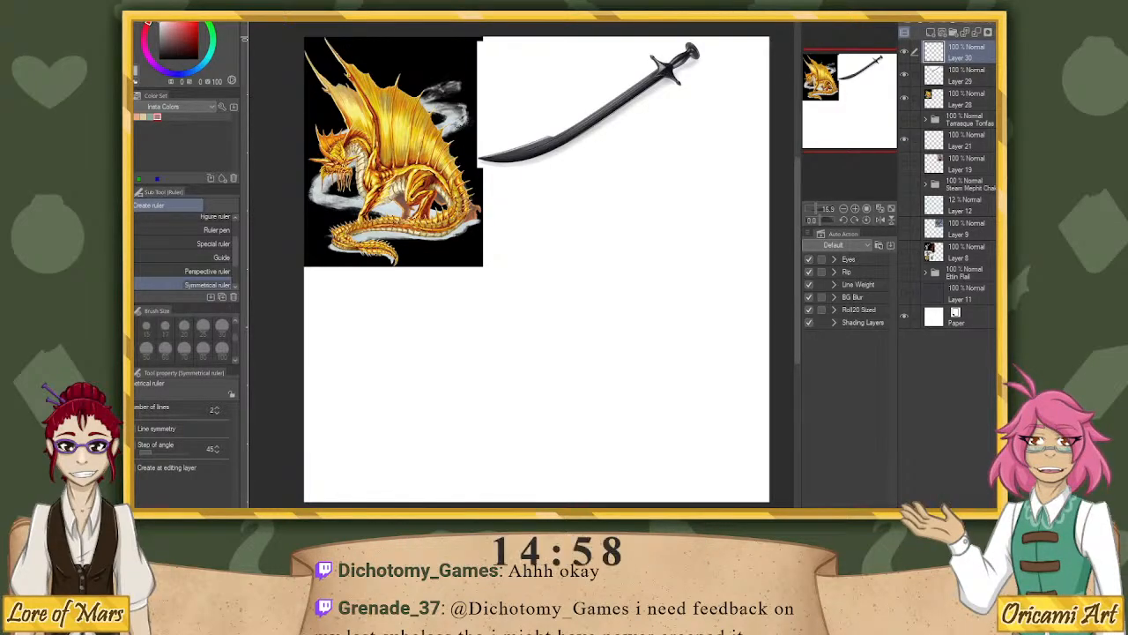
Sample gold from the dragon reference and sketch the blade's long outer curve below the sword with a size 70 Sketch Pencil.
alt+click(408, 114)
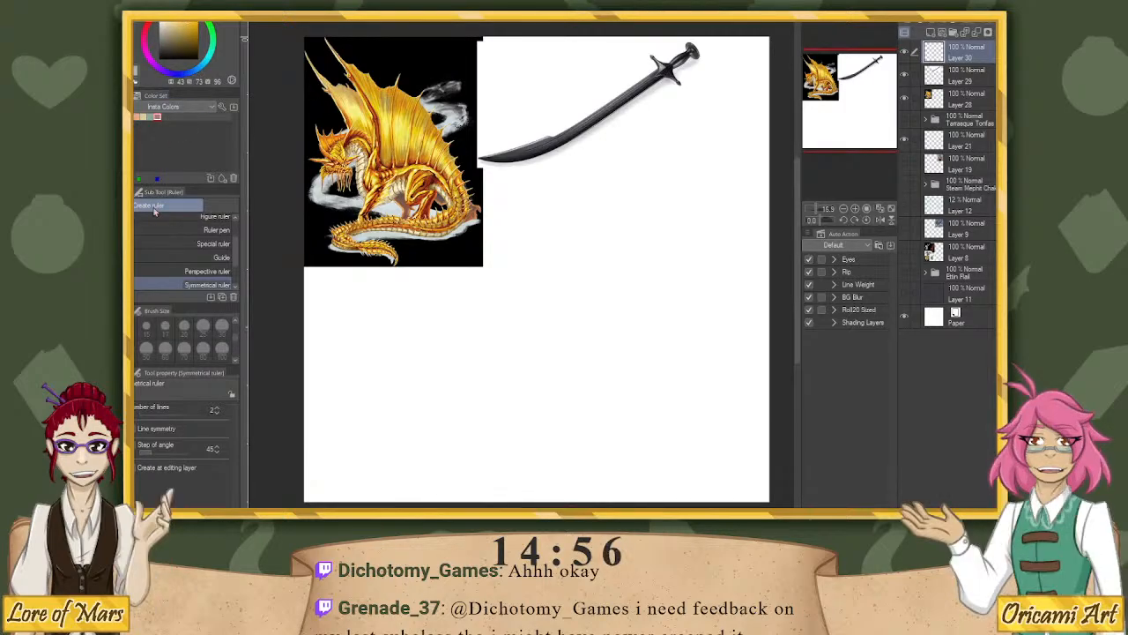
key(p)
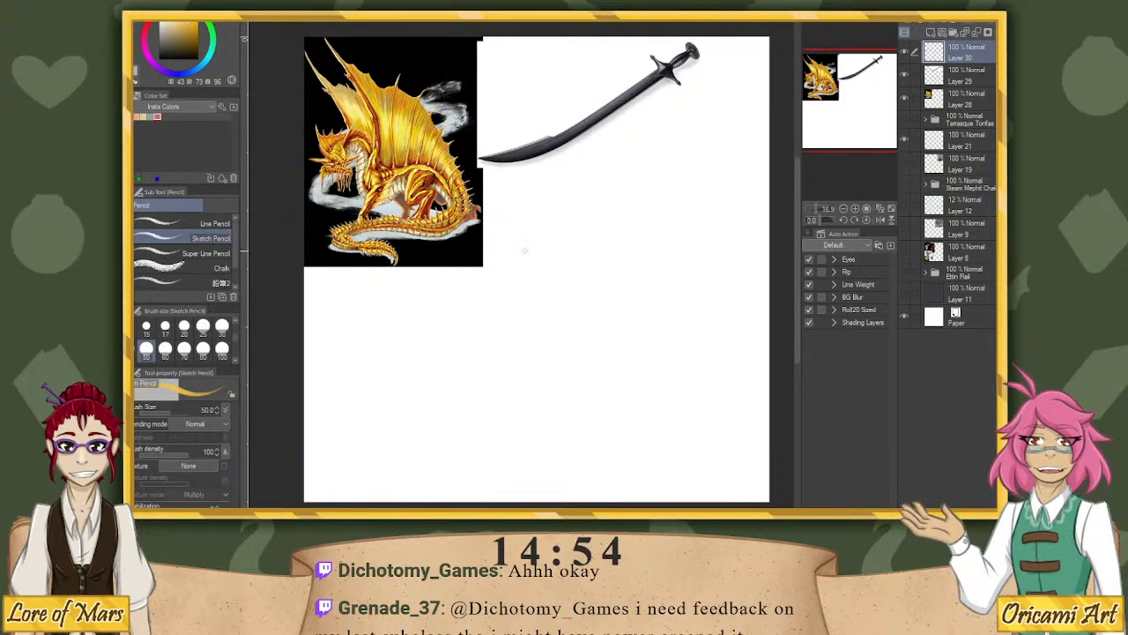
click(183, 348)
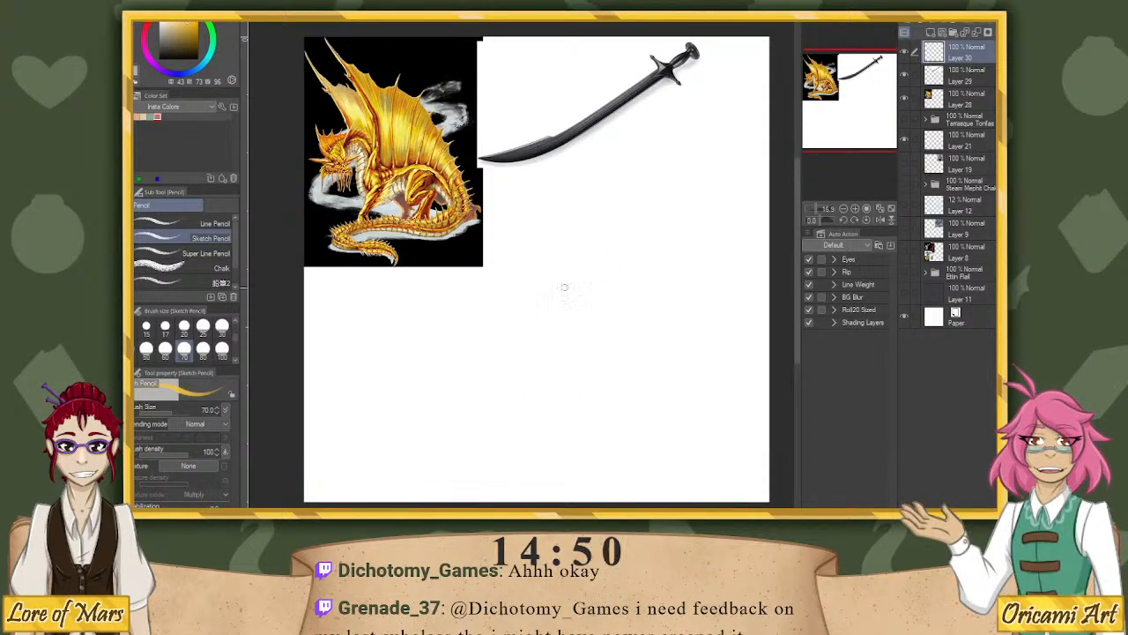
drag(512, 201, 562, 330)
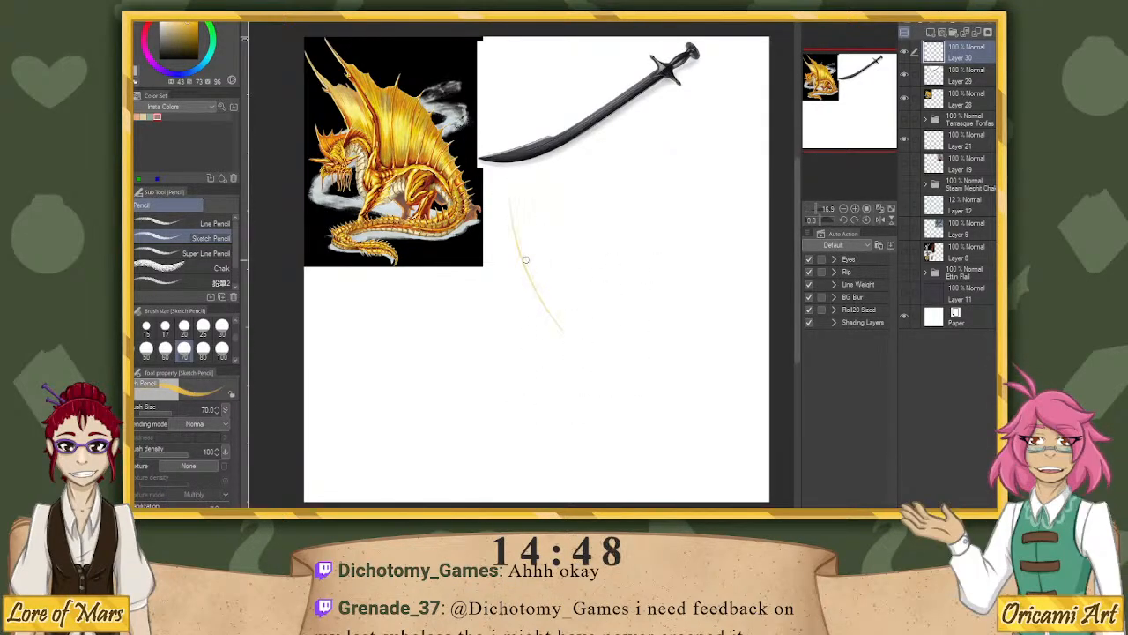
mouse_move(509, 187)
mouse_down()
mouse_move(579, 339)
mouse_move(554, 324)
mouse_move(545, 303)
mouse_move(659, 435)
mouse_up()
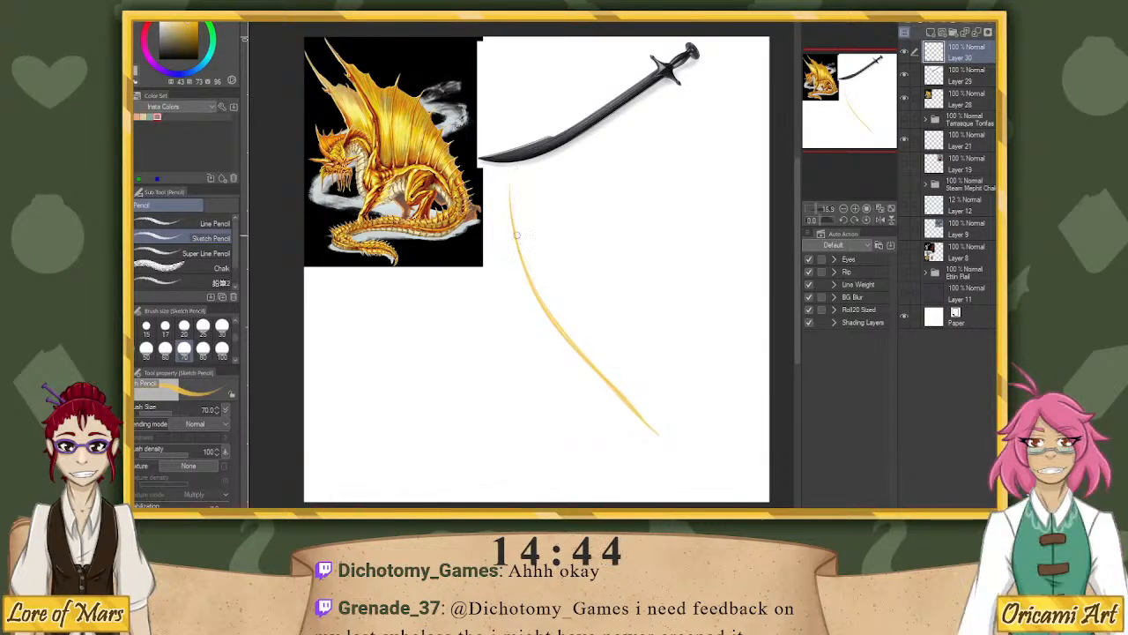
drag(514, 162, 512, 176)
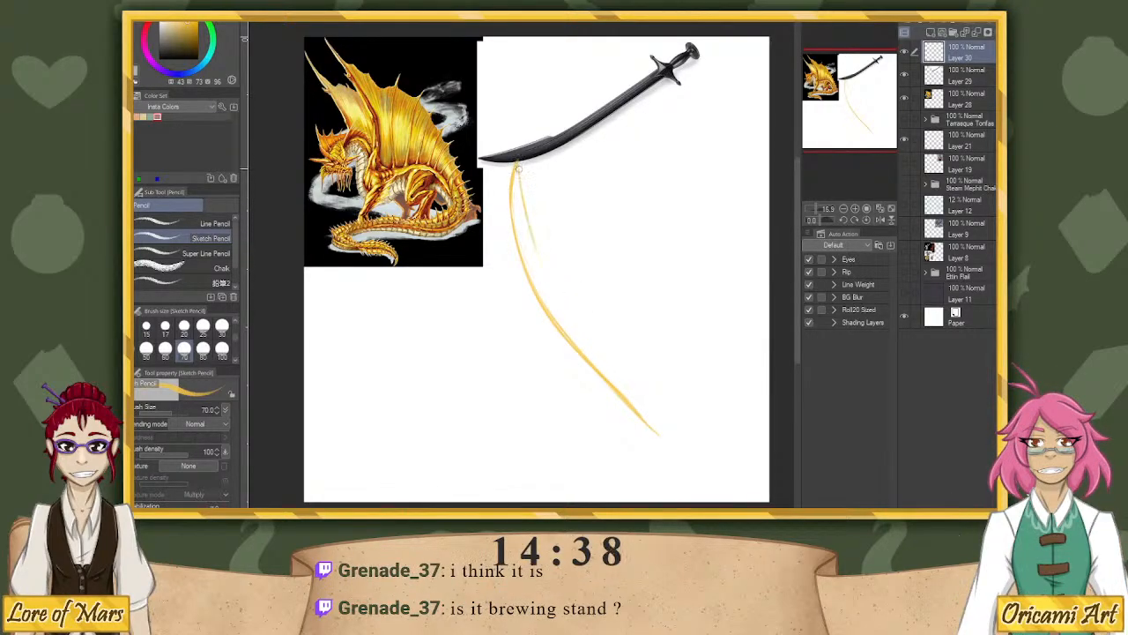
Sketch the blade's inner edge from the tip down to the base, with a small notch partway along it.
drag(516, 163, 571, 303)
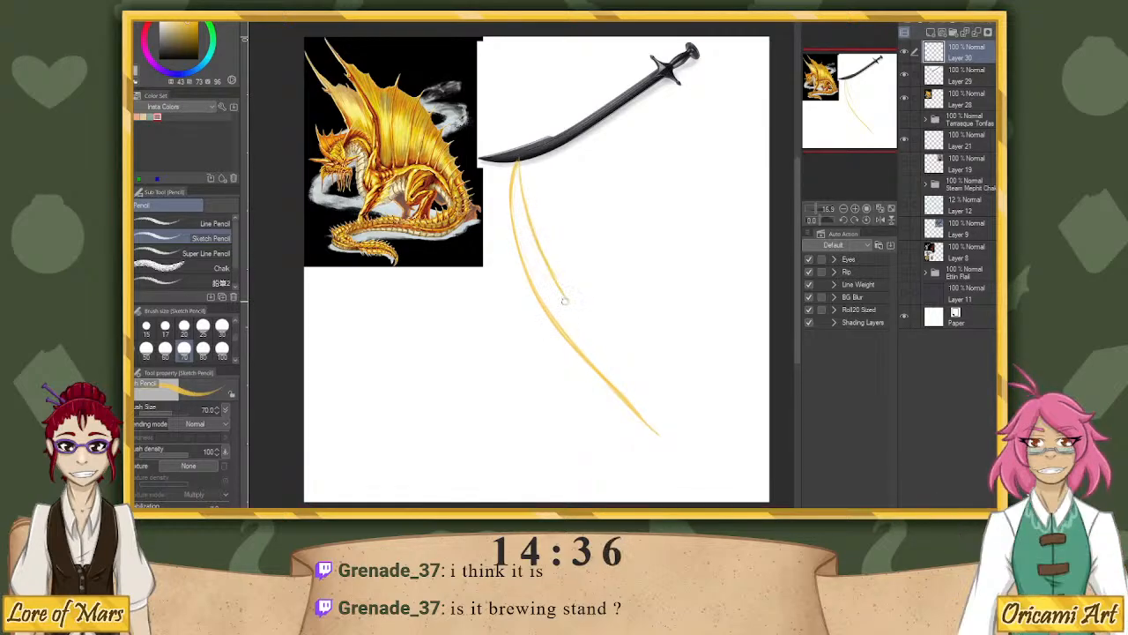
key(ctrl+z)
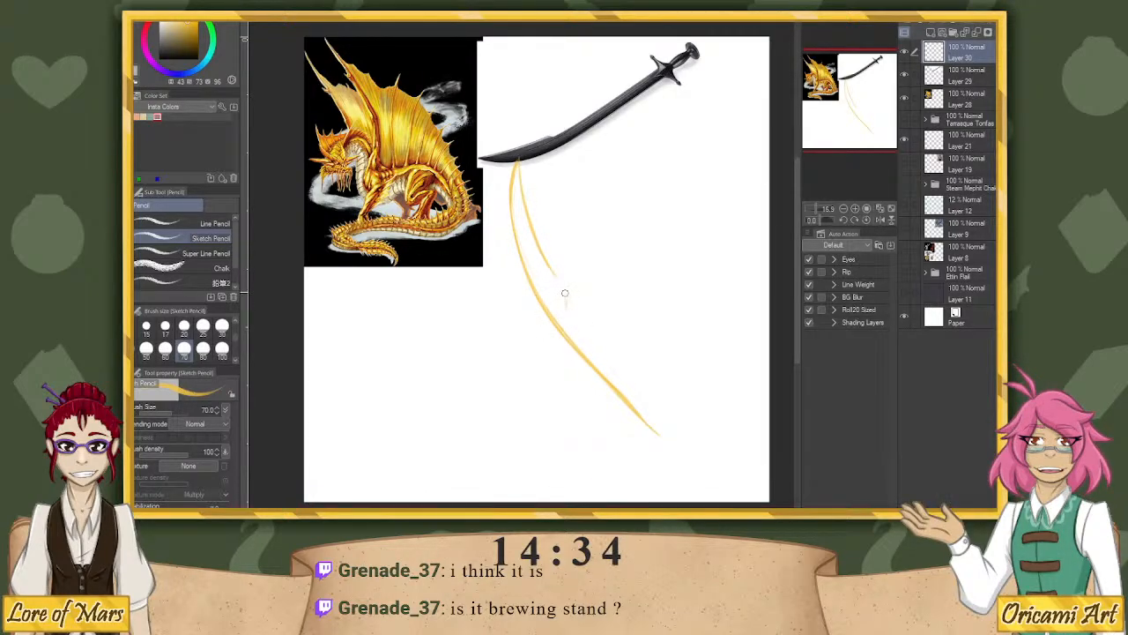
mouse_move(541, 245)
mouse_down()
mouse_move(568, 304)
mouse_move(646, 409)
mouse_up()
drag(577, 322, 670, 427)
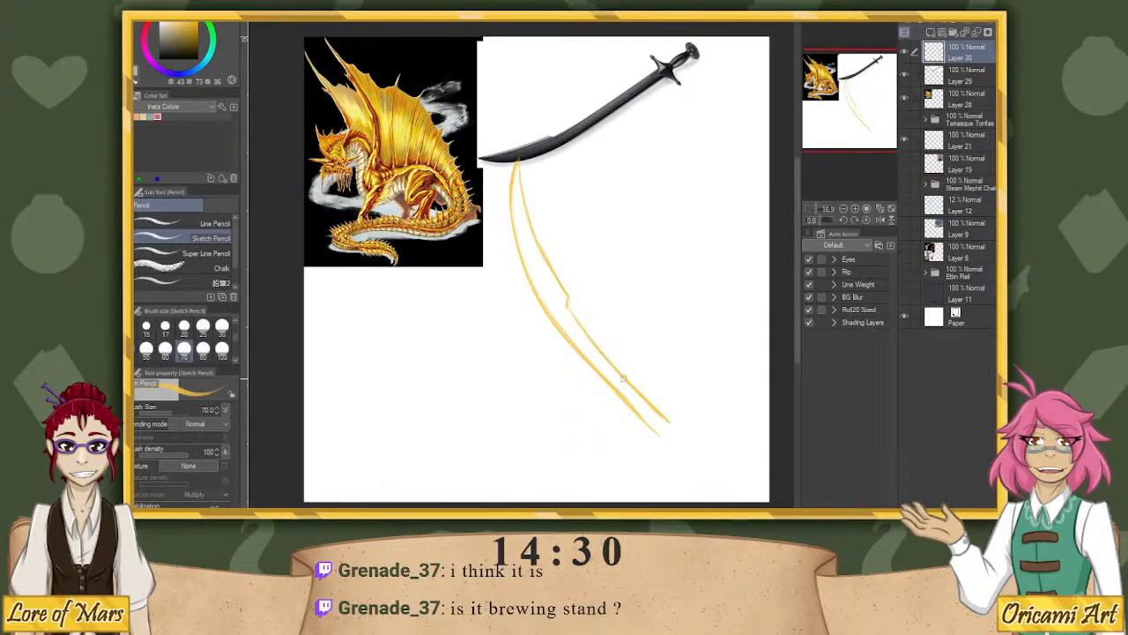
Close the blade's base with a rounded end and thicken both edges of the outline.
drag(603, 352, 657, 408)
mouse_move(563, 322)
mouse_down()
mouse_move(663, 434)
mouse_move(673, 423)
mouse_up()
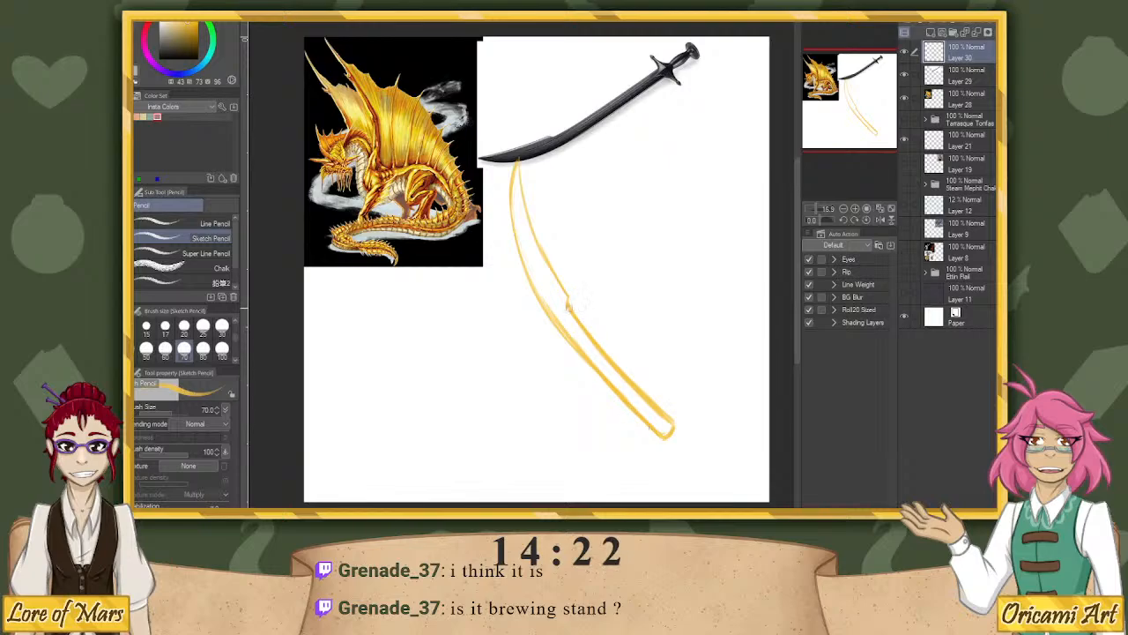
mouse_move(518, 159)
mouse_down()
mouse_move(568, 300)
mouse_move(662, 410)
mouse_up()
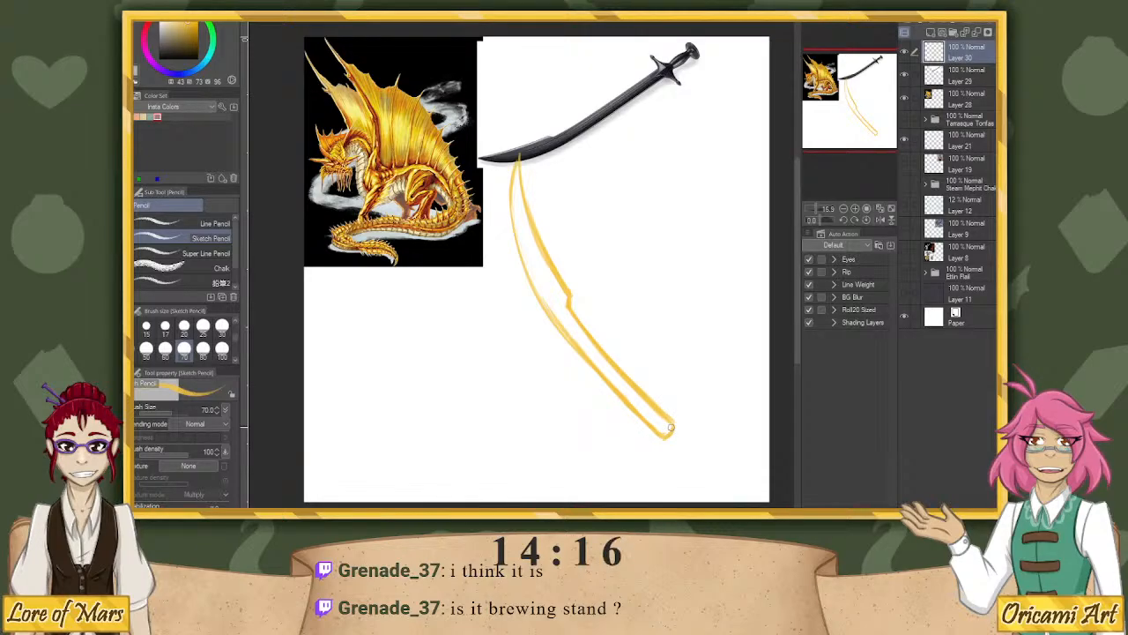
mouse_move(518, 159)
mouse_down()
mouse_move(512, 219)
mouse_move(557, 323)
mouse_up()
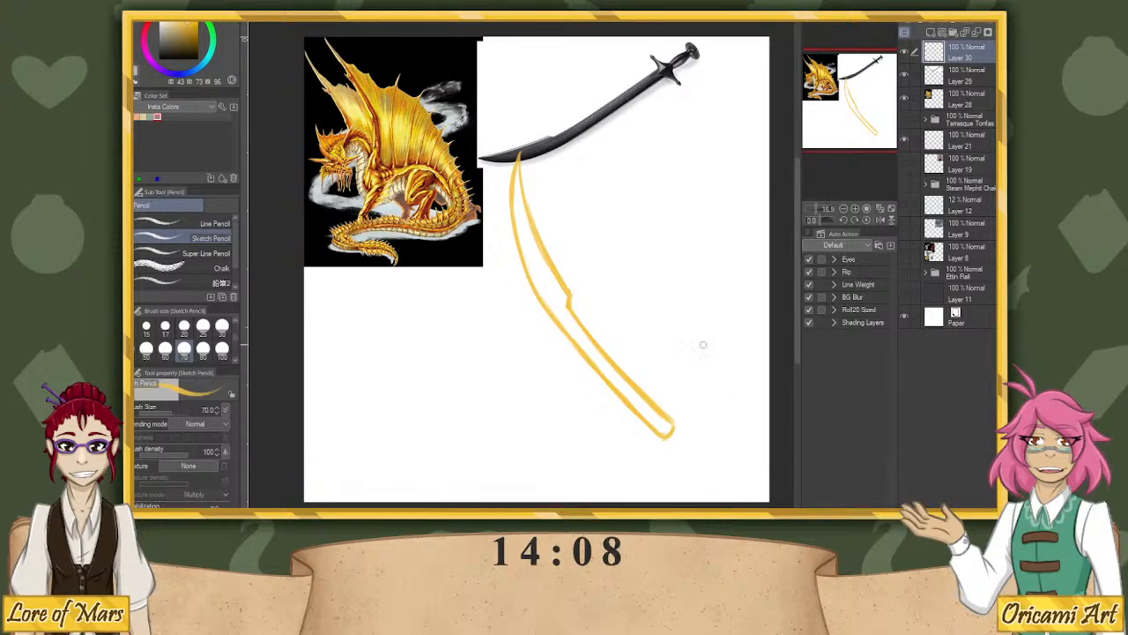
Move the blade sketch up and to the left so that its tip overlaps the dragon reference.
key(k)
drag(712, 356, 635, 277)
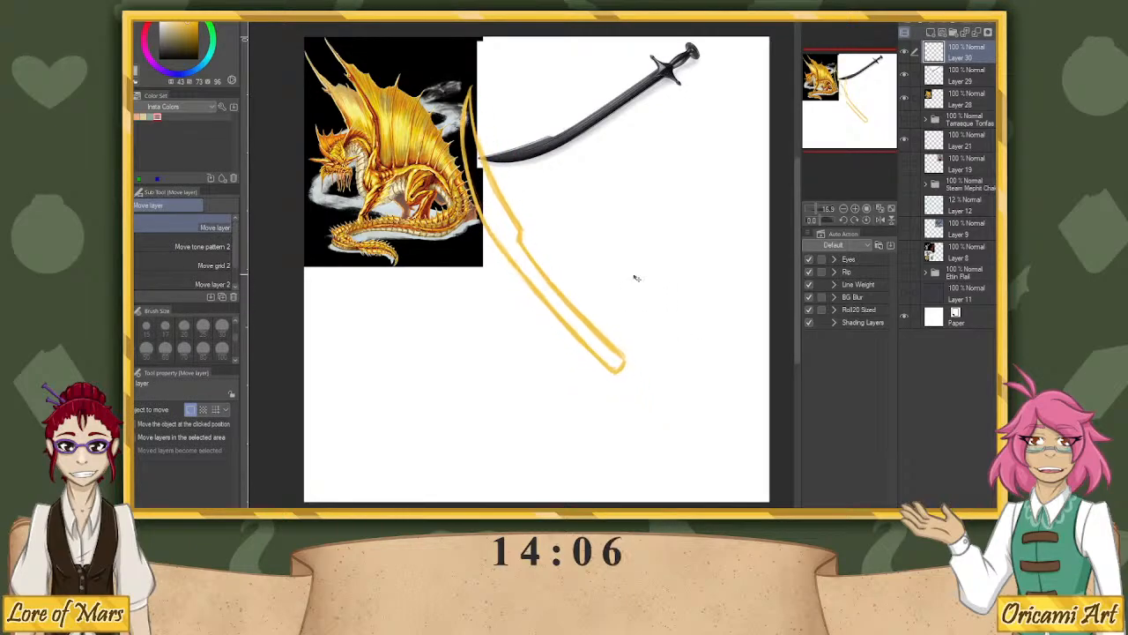
key(p)
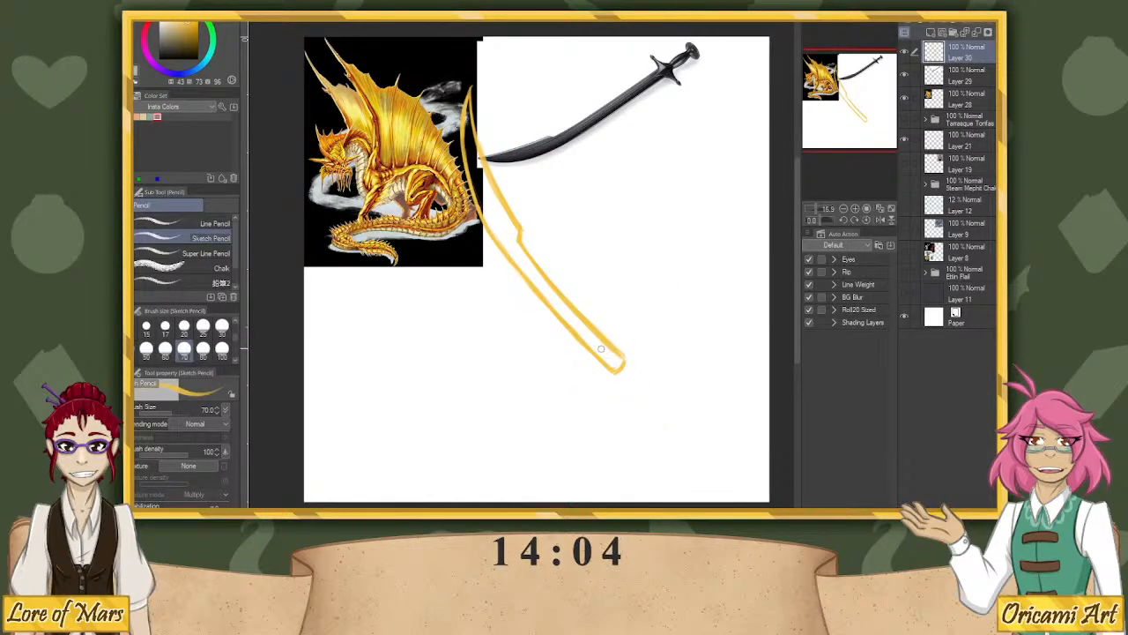
Sketch a crossguard at the blade's base with two arms curving in opposite directions.
mouse_move(602, 350)
mouse_down()
mouse_move(620, 369)
mouse_move(608, 389)
mouse_up()
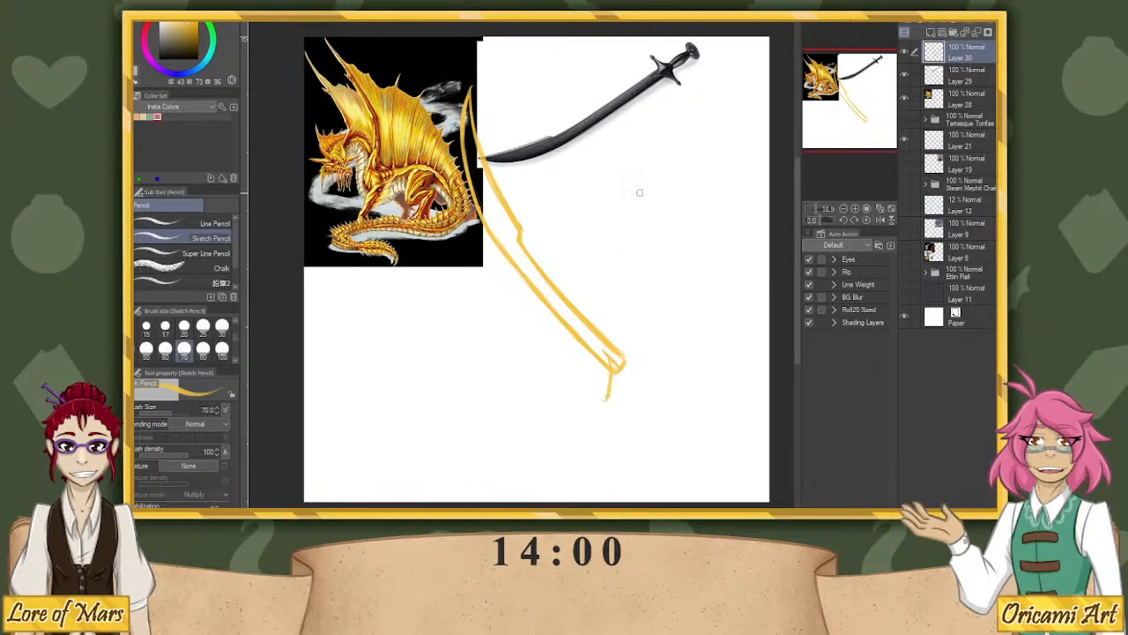
key(ctrl+z)
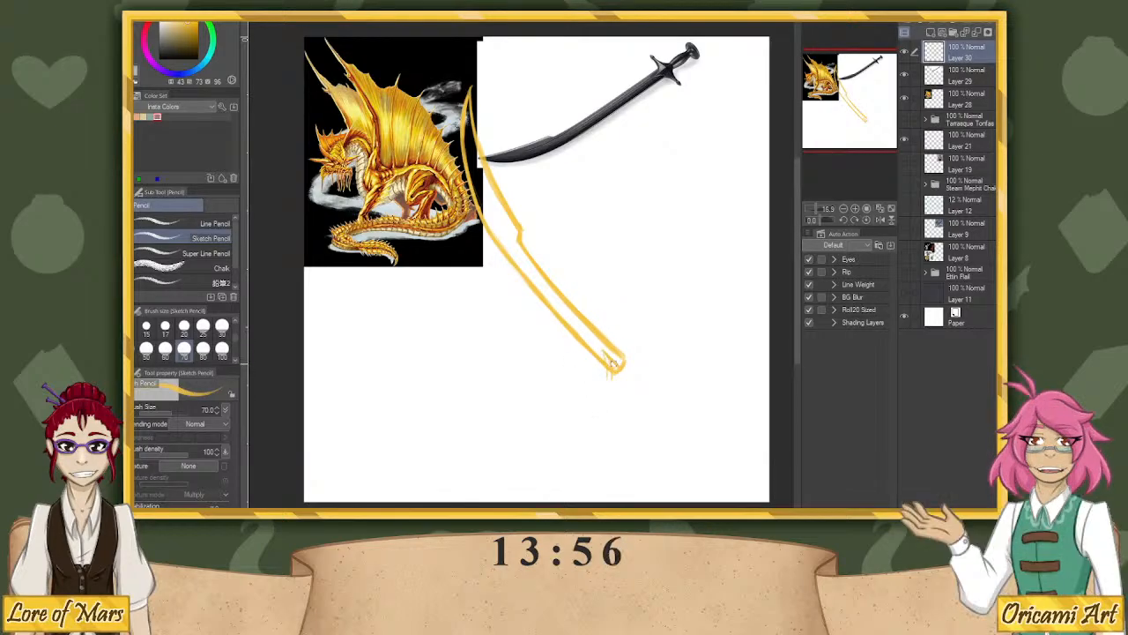
drag(620, 365, 557, 420)
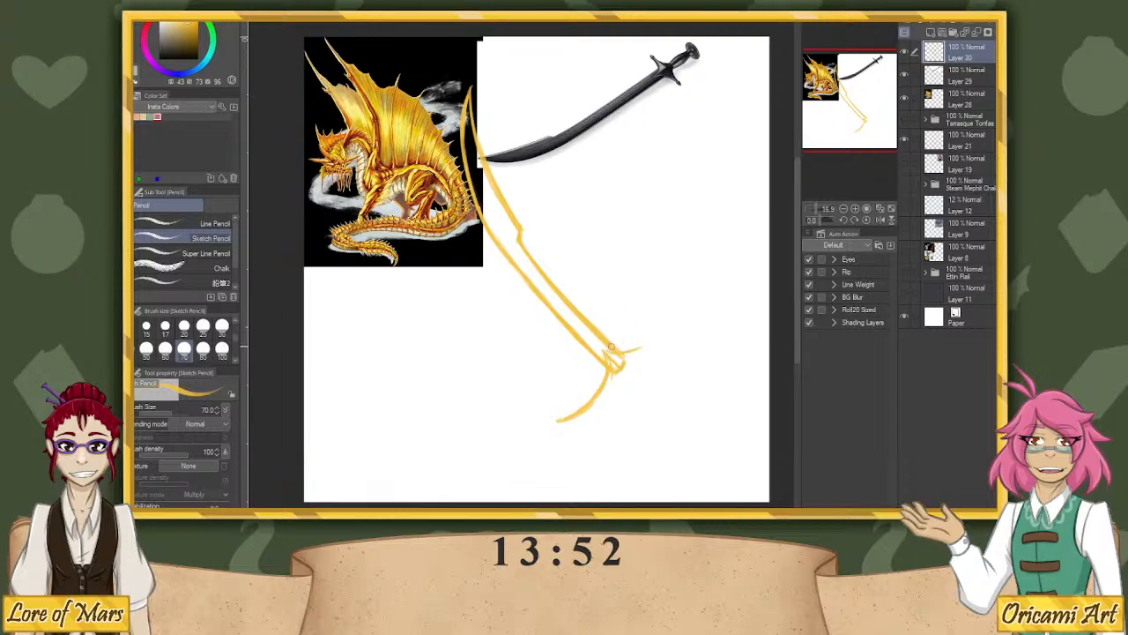
mouse_move(619, 357)
mouse_down()
mouse_move(657, 332)
mouse_move(673, 303)
mouse_up()
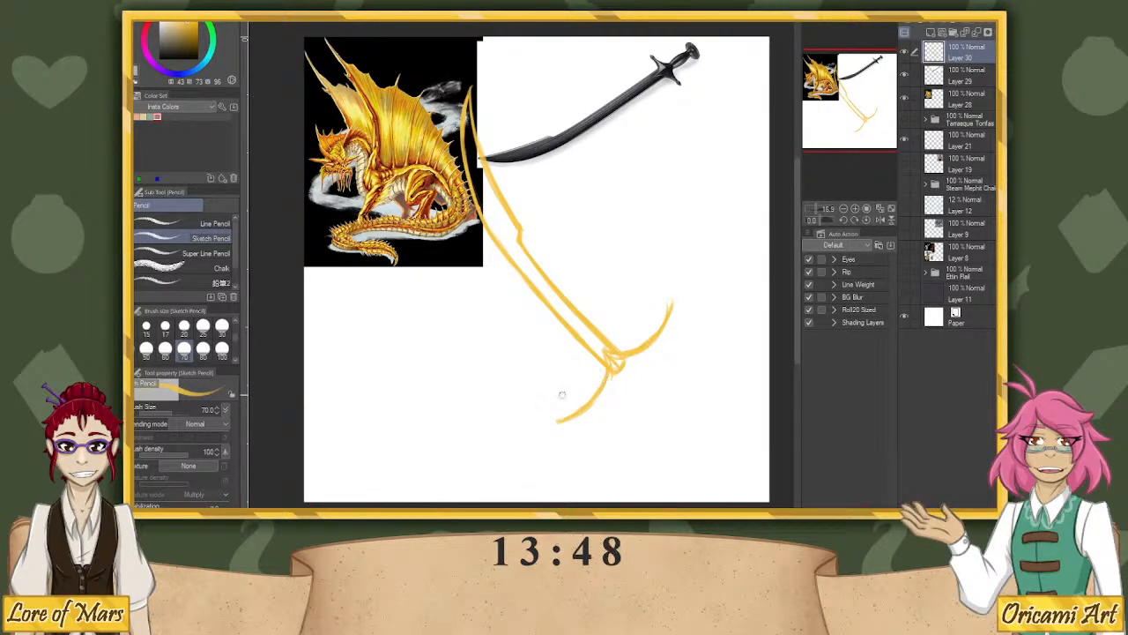
Extend the lower crossguard arm into a pointed, wing-like tip with a second spike beneath it.
mouse_move(557, 420)
mouse_down()
mouse_move(529, 449)
mouse_move(568, 434)
mouse_move(541, 442)
mouse_move(576, 443)
mouse_move(549, 432)
mouse_move(602, 389)
mouse_move(568, 437)
mouse_move(579, 452)
mouse_move(609, 369)
mouse_move(574, 413)
mouse_move(528, 427)
mouse_move(553, 427)
mouse_move(526, 422)
mouse_move(542, 424)
mouse_move(604, 352)
mouse_up()
key(ctrl+z)
key(ctrl+z)
key(ctrl+z)
key(ctrl+z)
key(ctrl+z)
key(ctrl+z)
mouse_move(529, 424)
mouse_down()
mouse_move(558, 434)
mouse_move(560, 449)
mouse_up()
mouse_move(561, 448)
mouse_down()
mouse_move(572, 439)
mouse_move(548, 451)
mouse_move(594, 424)
mouse_up()
Redraw the underside of the lower crossguard wing as a scalloped edge running back towards the hilt.
key(ctrl+z)
key(ctrl+z)
mouse_move(594, 424)
mouse_down()
mouse_move(593, 441)
mouse_move(610, 380)
mouse_up()
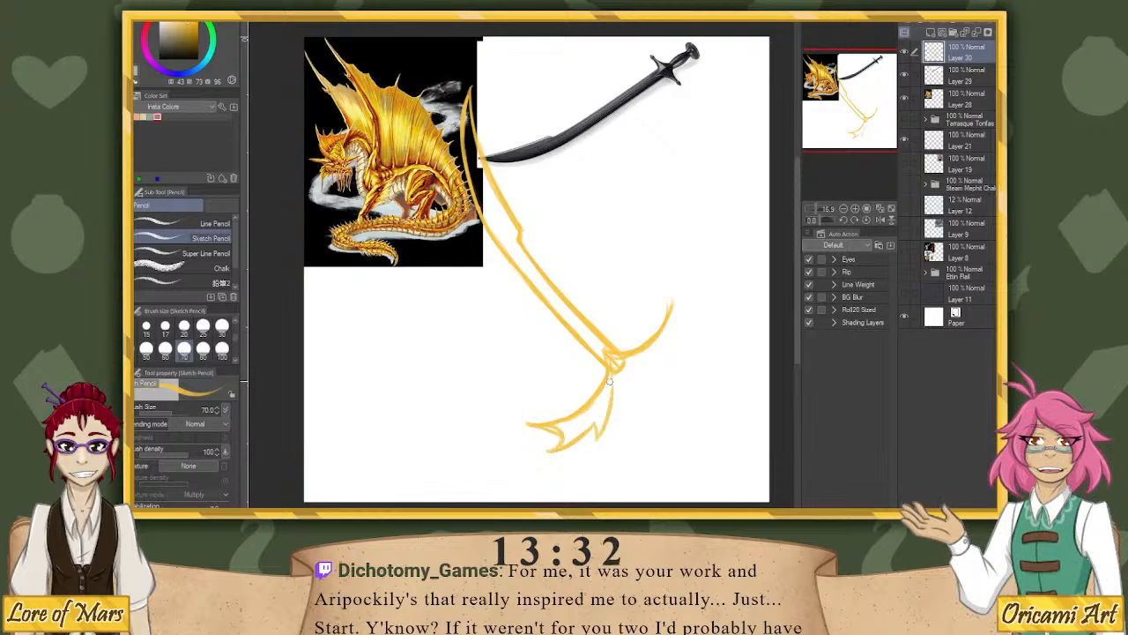
key(ctrl+z)
key(ctrl+z)
mouse_move(564, 447)
mouse_down()
mouse_move(601, 436)
mouse_move(615, 394)
mouse_up()
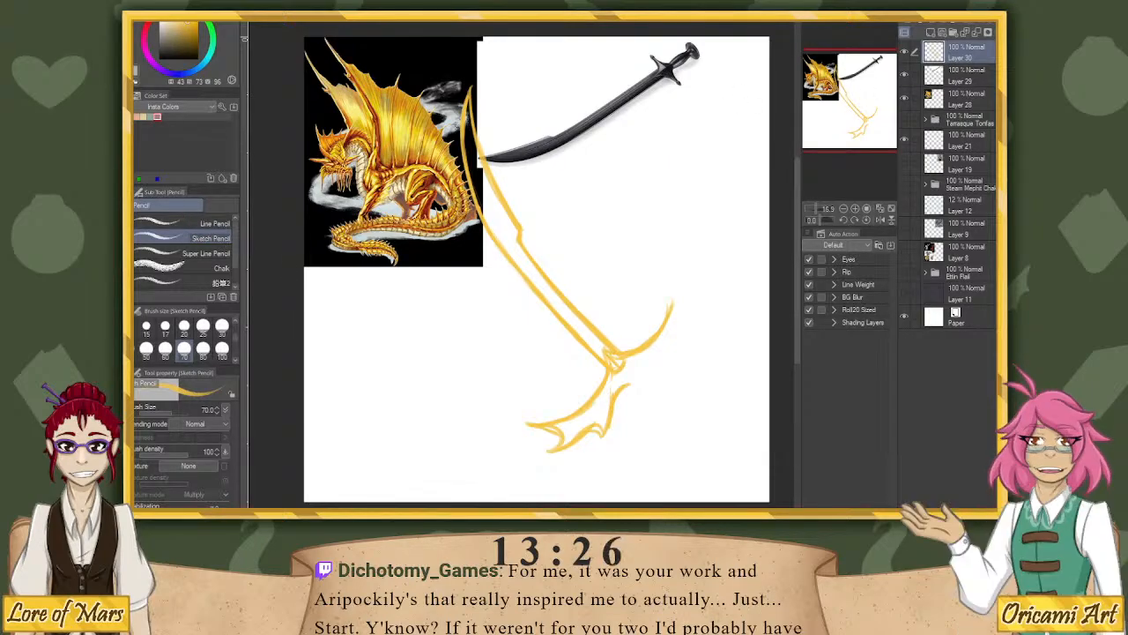
Place a symmetrical ruler diagonally through the crossguard's centre, in line with the lower part of the blade.
key(u)
drag(630, 375, 653, 403)
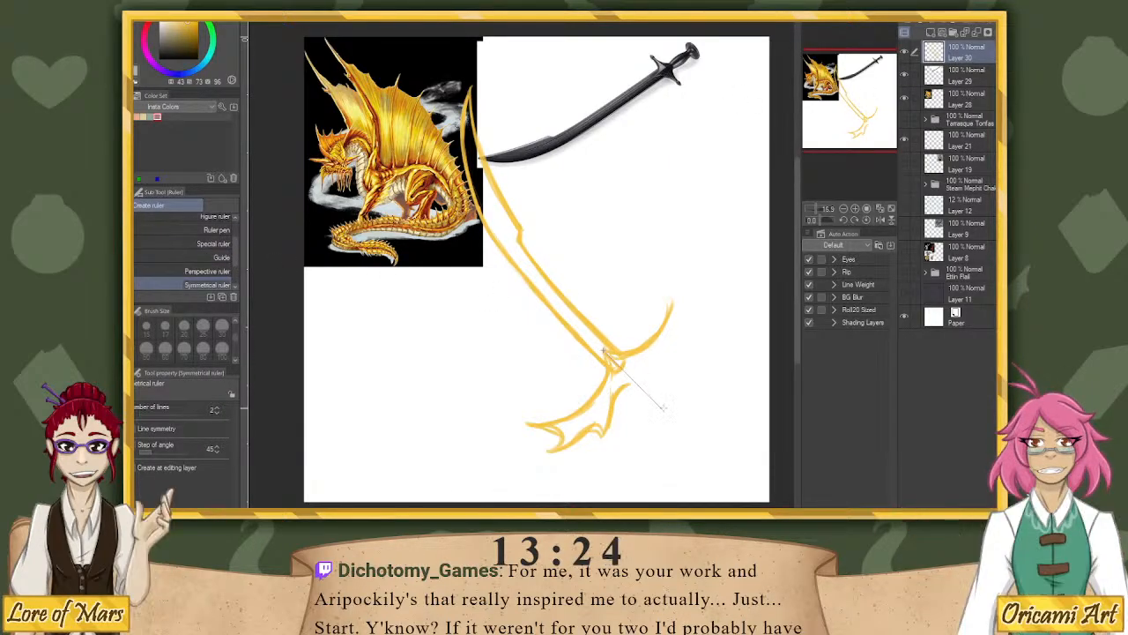
key(p)
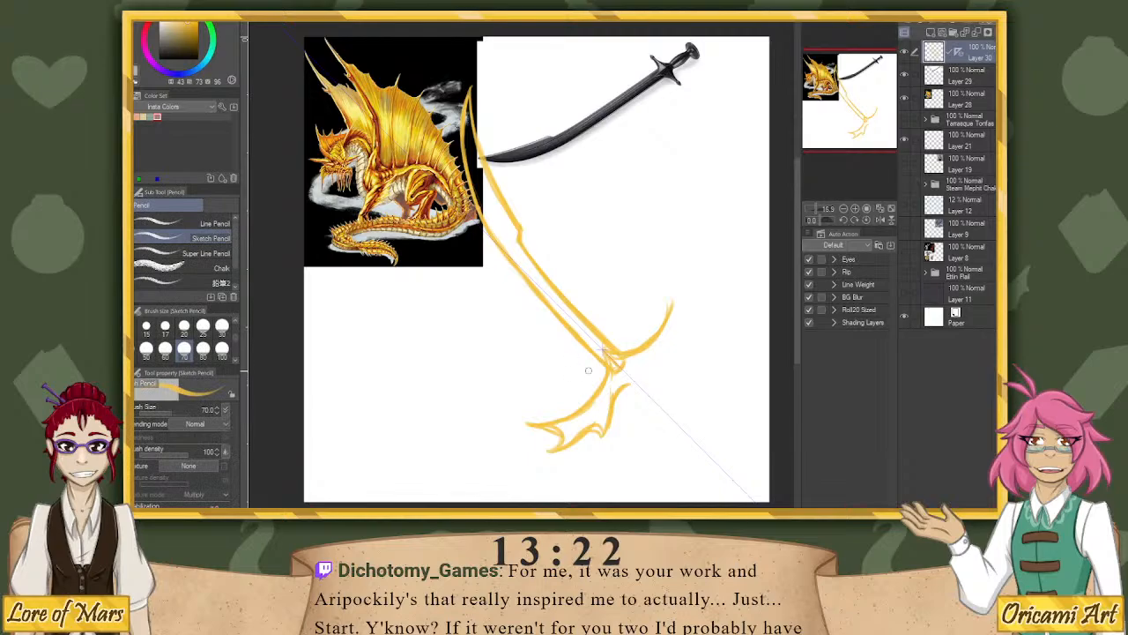
Sketch mirrored spikes at the crossguard's tips so that the upper arm matches the lower wing.
mouse_move(671, 325)
mouse_down()
mouse_move(678, 272)
mouse_move(696, 313)
mouse_move(711, 289)
mouse_move(690, 313)
mouse_up()
key(ctrl+z)
key(ctrl+z)
key(ctrl+z)
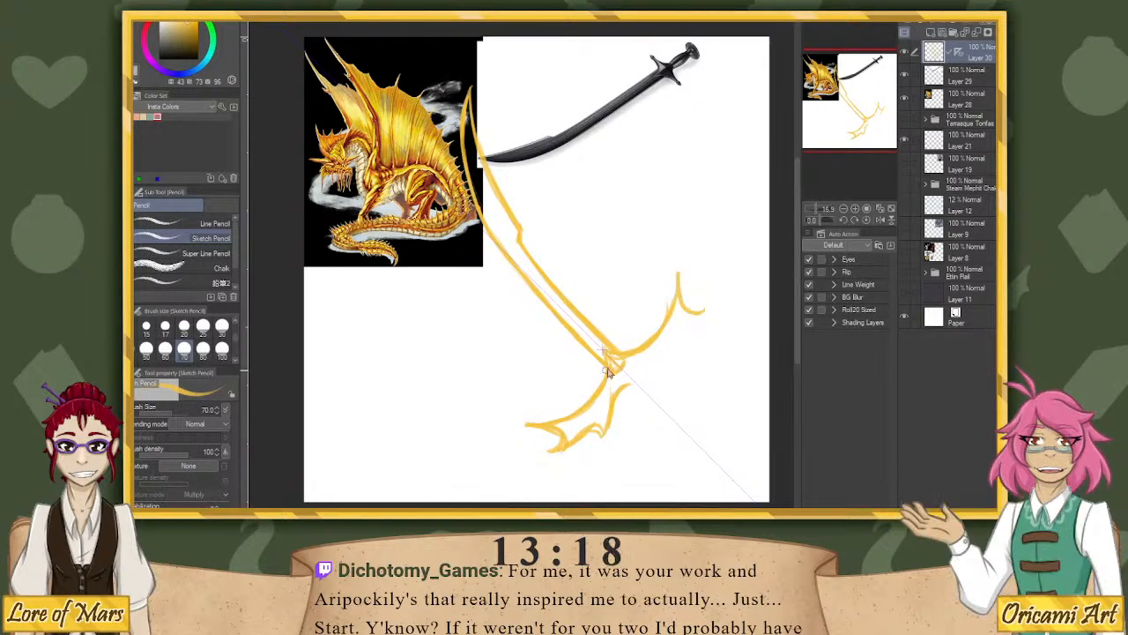
Draw the mirrored underside of both crossguard wings, then thicken their outlines and add inner ribs.
mouse_move(607, 371)
mouse_down()
mouse_move(553, 413)
mouse_move(504, 428)
mouse_move(565, 450)
mouse_move(589, 428)
mouse_move(575, 440)
mouse_move(610, 430)
mouse_move(620, 392)
mouse_up()
key(ctrl+z)
drag(617, 388, 654, 359)
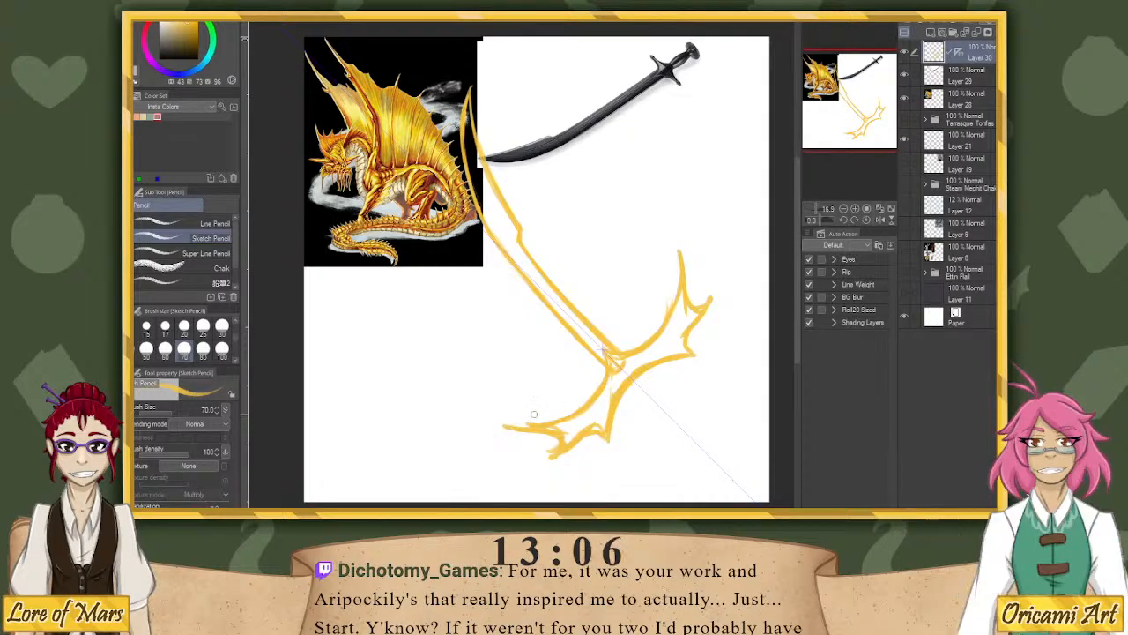
drag(507, 426, 607, 373)
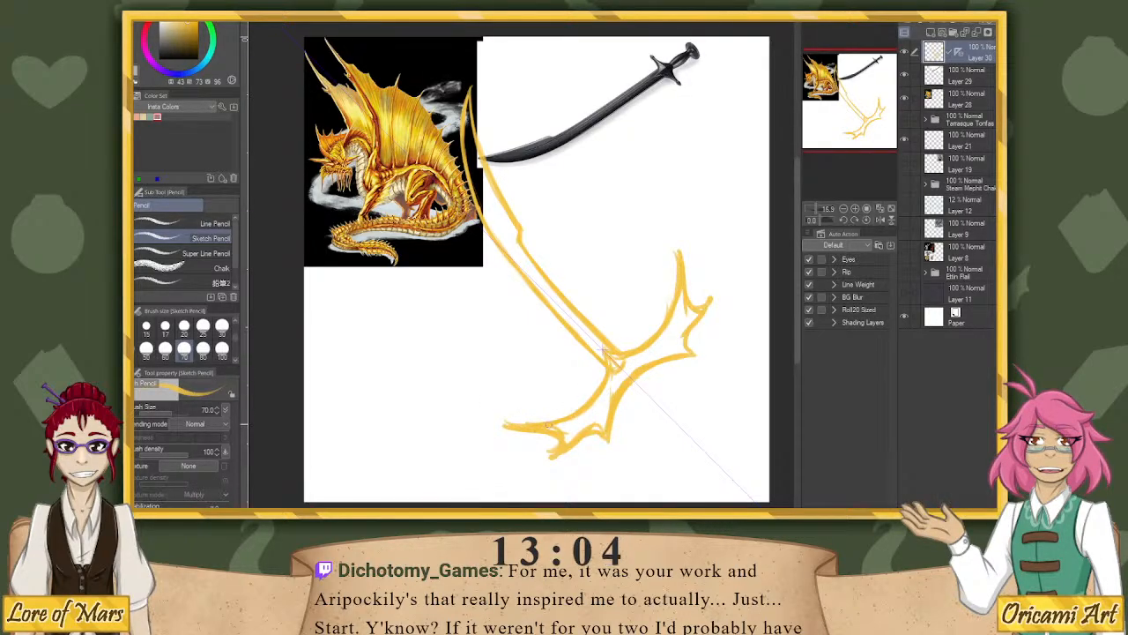
mouse_move(578, 425)
mouse_down()
mouse_move(545, 437)
mouse_move(582, 416)
mouse_up()
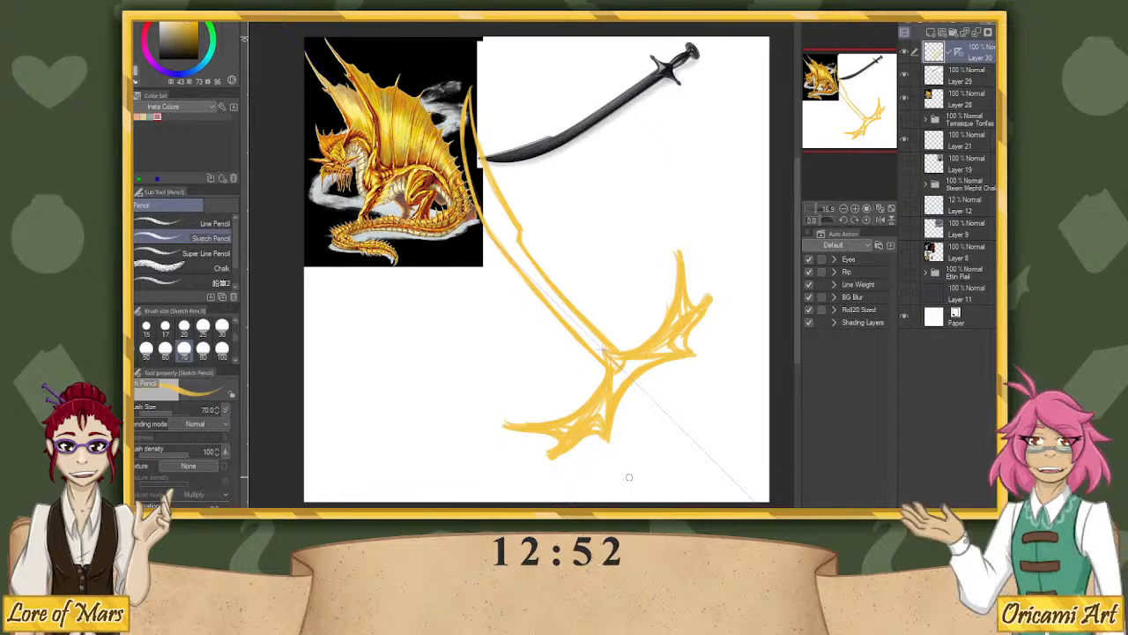
Move the whole sword sketch further up and to the left to make room for the handle.
key(k)
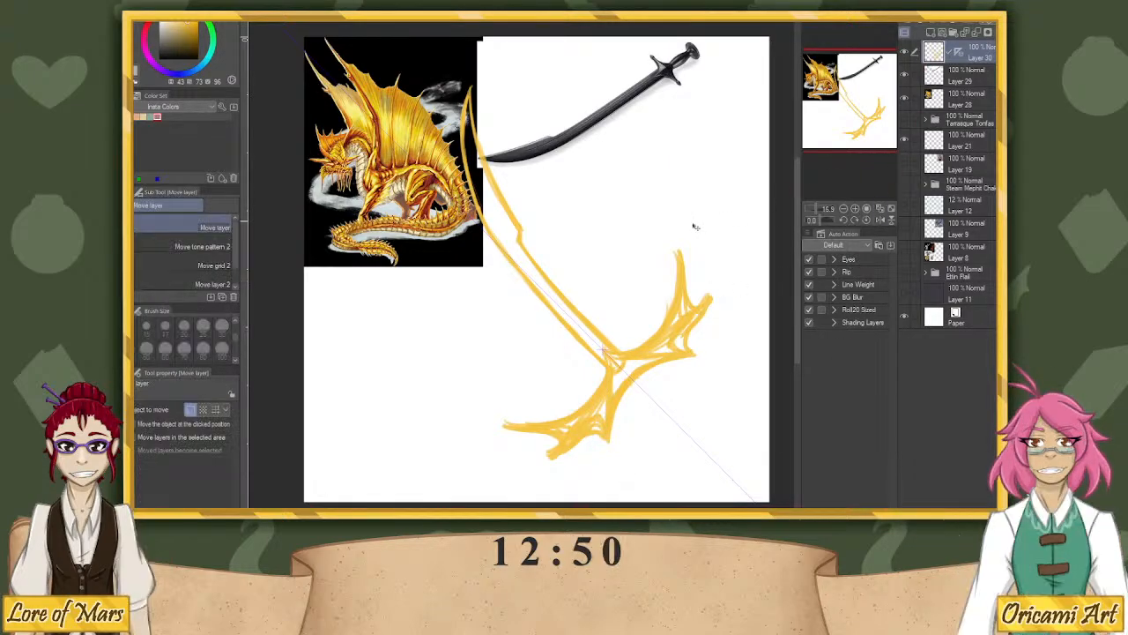
drag(672, 216, 628, 169)
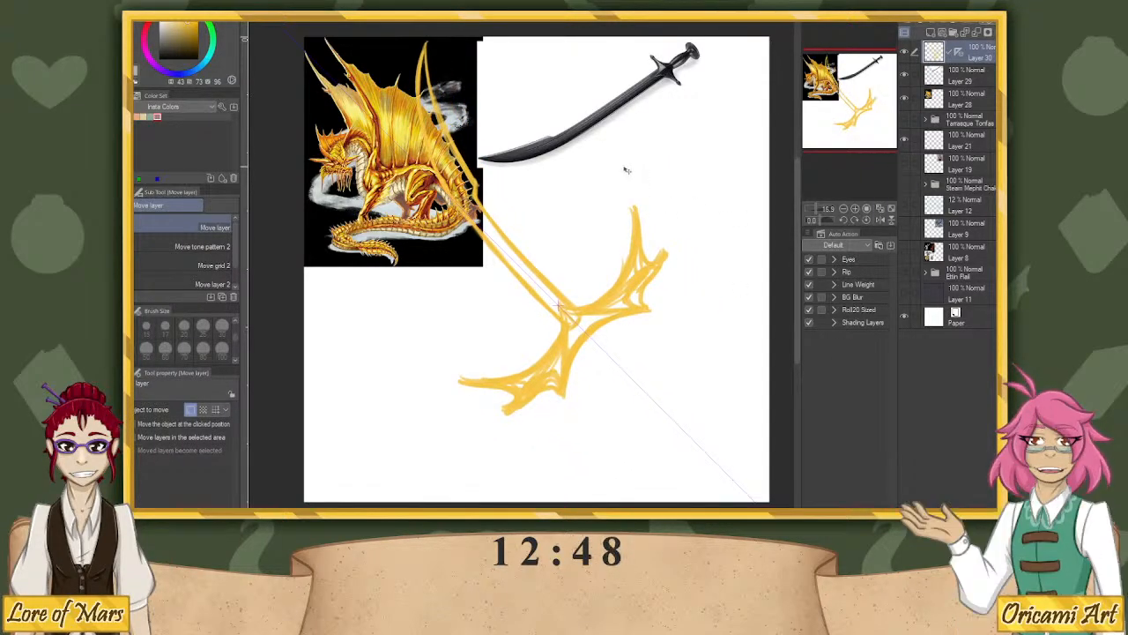
key(p)
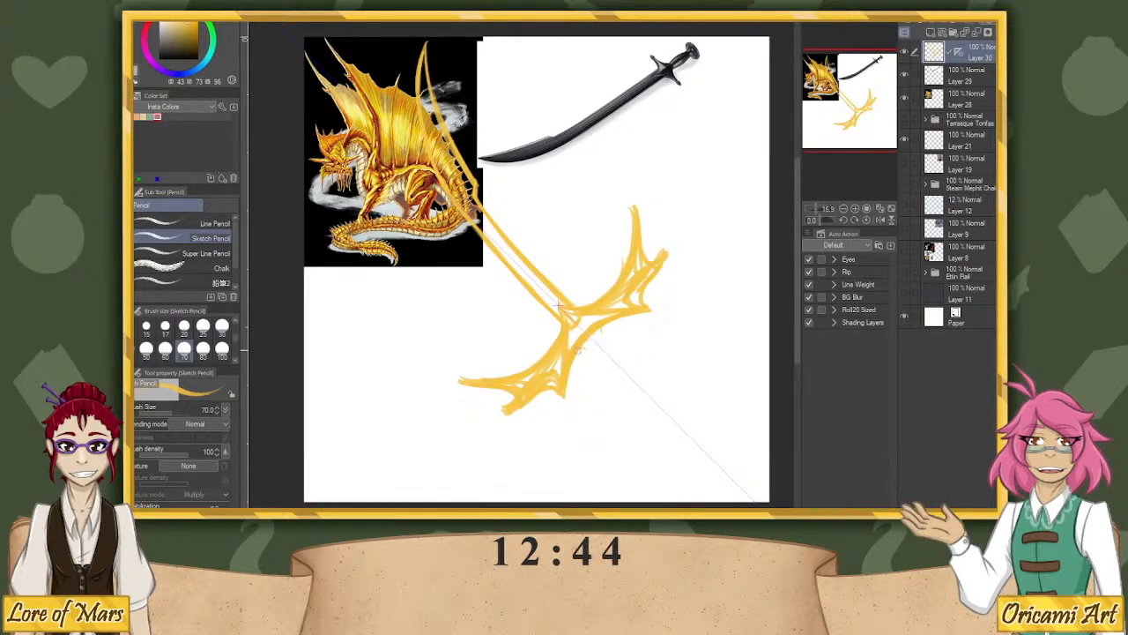
Sketch the two mirrored, curved sides of the grip below the crossguard, flaring outwards at the end.
key(ctrl+z)
drag(587, 346, 629, 399)
key(ctrl+z)
mouse_move(593, 351)
mouse_down()
mouse_move(608, 386)
mouse_move(629, 396)
mouse_move(606, 375)
mouse_move(654, 404)
mouse_up()
key(ctrl+z)
key(ctrl+z)
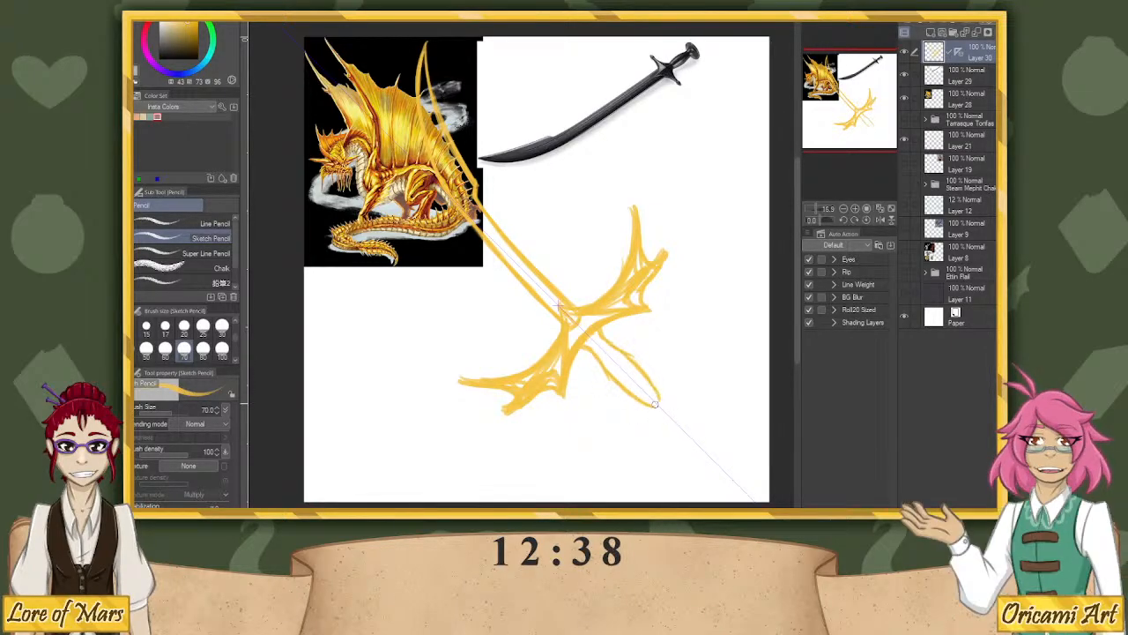
drag(584, 345, 658, 411)
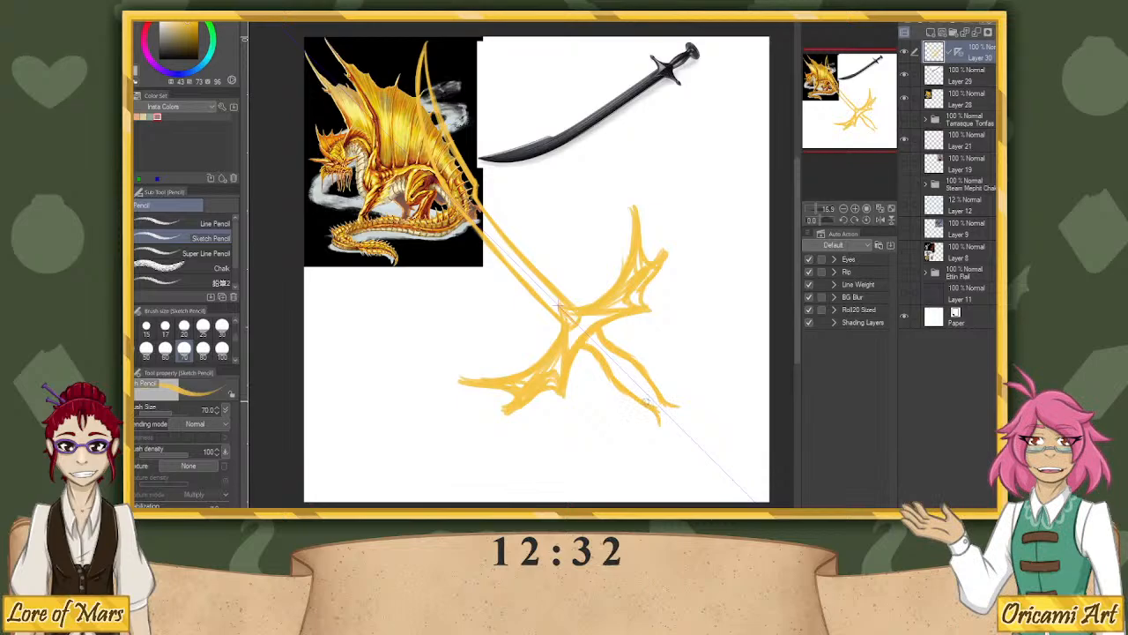
Extend the end of the grip into two mirrored prongs that curve outwards as a pommel.
key(ctrl+z)
mouse_move(609, 356)
mouse_down()
mouse_move(668, 412)
mouse_move(656, 411)
mouse_move(659, 483)
mouse_up()
key(ctrl+z)
key(ctrl+z)
drag(659, 412, 659, 459)
key(ctrl+z)
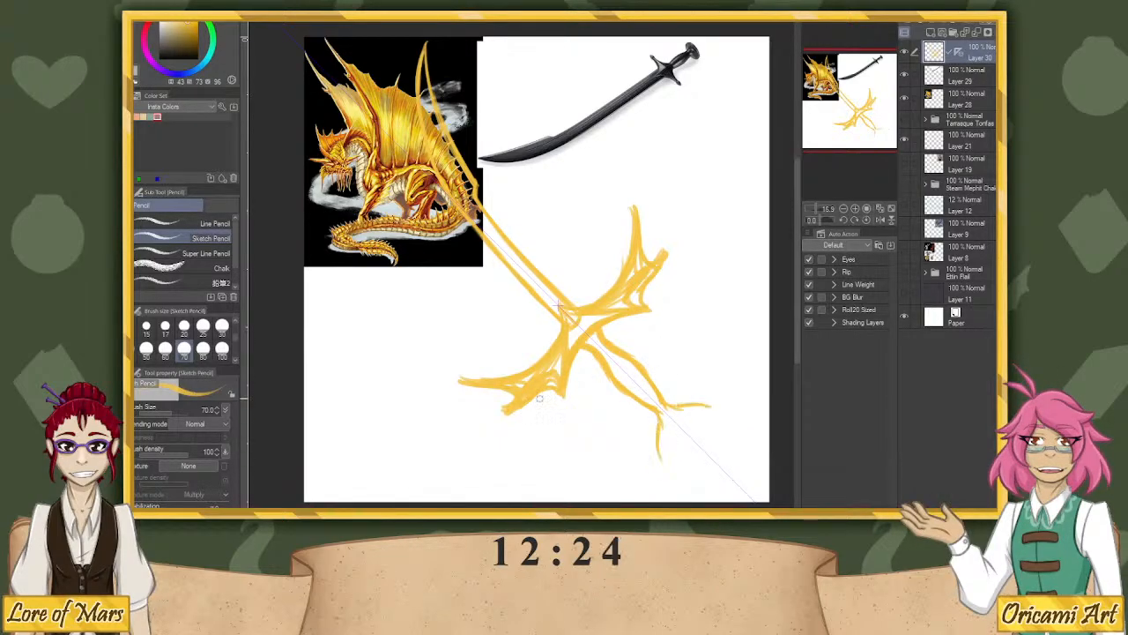
mouse_move(568, 352)
mouse_down()
mouse_move(571, 395)
mouse_move(599, 432)
mouse_up()
key(ctrl+z)
key(ctrl+z)
key(ctrl+z)
key(ctrl+z)
Sample orange-red from the dragon reference and sketch mirrored flowing strands from the crossguard along both sides of the grip.
alt+click(338, 122)
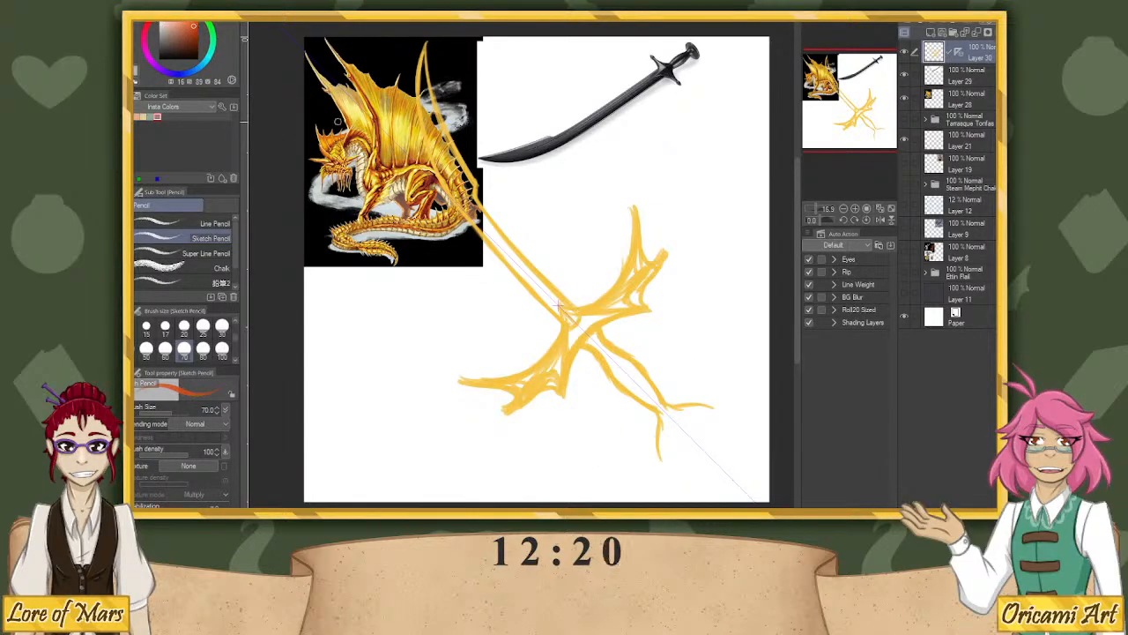
drag(560, 326, 610, 474)
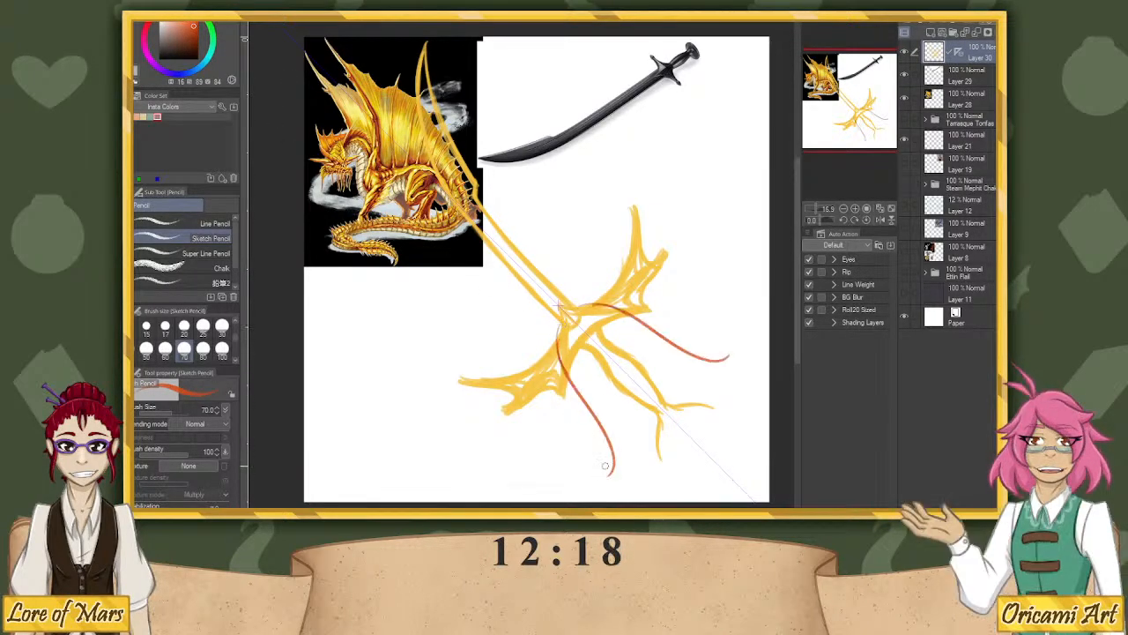
drag(583, 408, 613, 467)
mouse_move(564, 324)
mouse_down()
mouse_move(582, 386)
mouse_move(575, 379)
mouse_move(635, 445)
mouse_up()
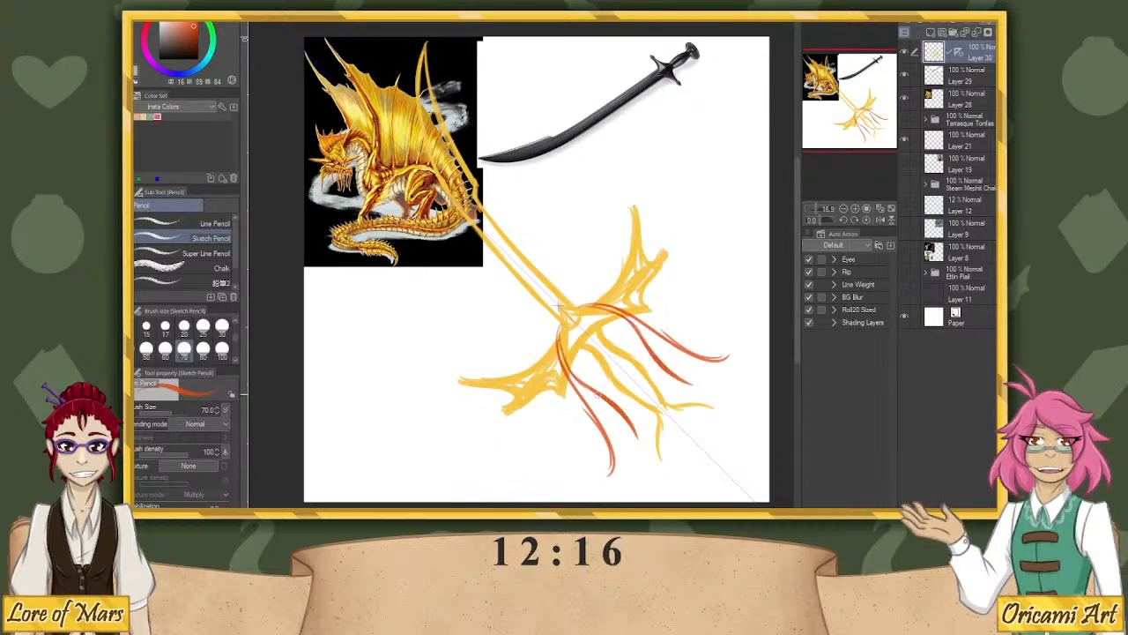
Thicken and fill the two mirrored pairs of orange-red strands beside the grip, shading them from the crossguard to their curled tips.
mouse_move(564, 324)
mouse_down()
mouse_move(644, 453)
mouse_move(562, 321)
mouse_move(568, 401)
mouse_move(603, 472)
mouse_move(559, 363)
mouse_move(585, 386)
mouse_up()
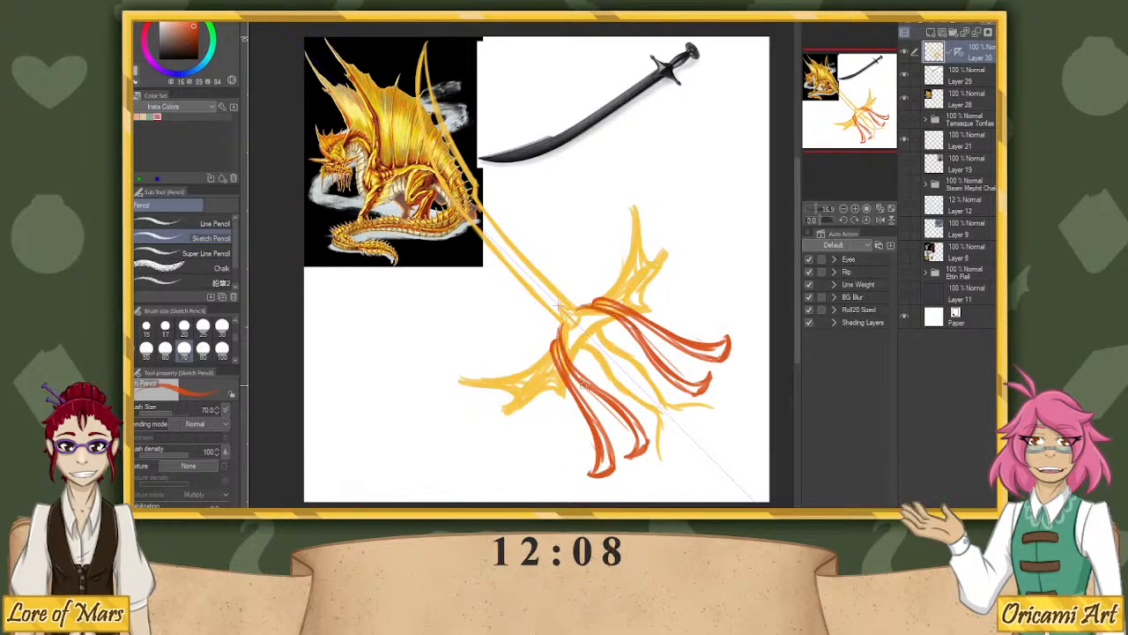
mouse_move(561, 328)
mouse_down()
mouse_move(584, 390)
mouse_move(627, 432)
mouse_up()
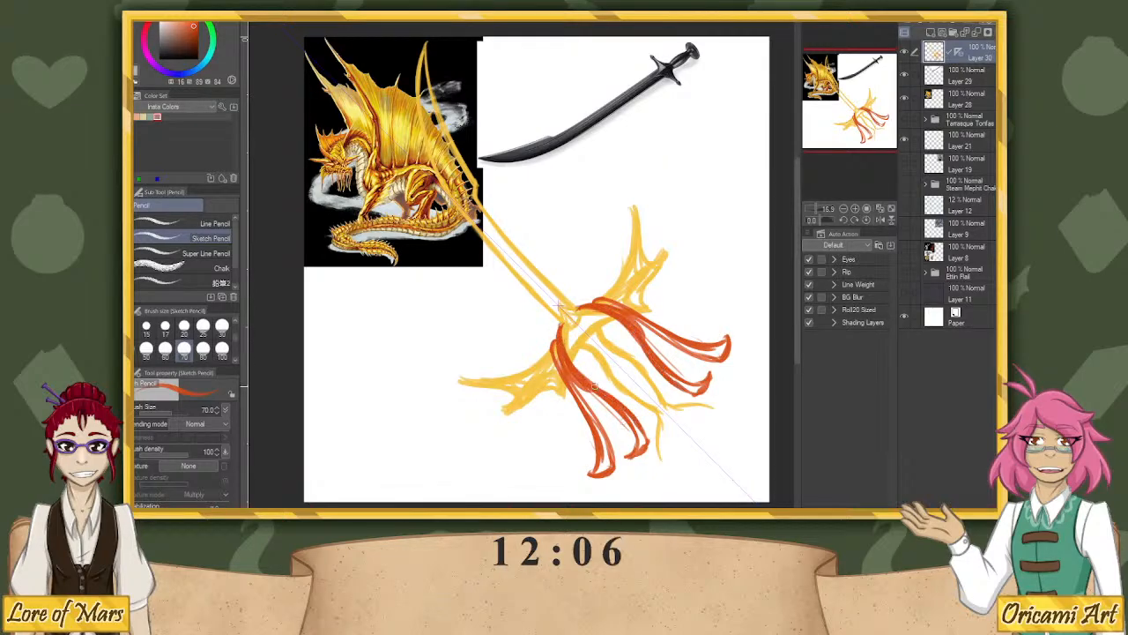
mouse_move(588, 390)
mouse_down()
mouse_move(622, 420)
mouse_move(628, 454)
mouse_up()
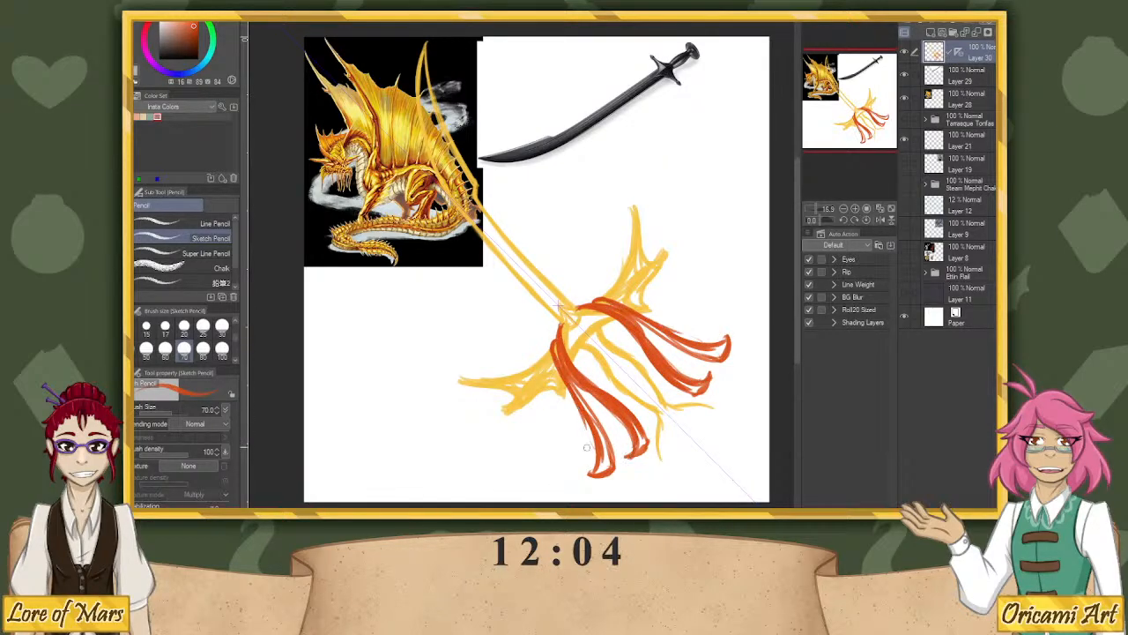
mouse_move(585, 421)
mouse_down()
mouse_move(591, 468)
mouse_move(564, 371)
mouse_move(603, 469)
mouse_up()
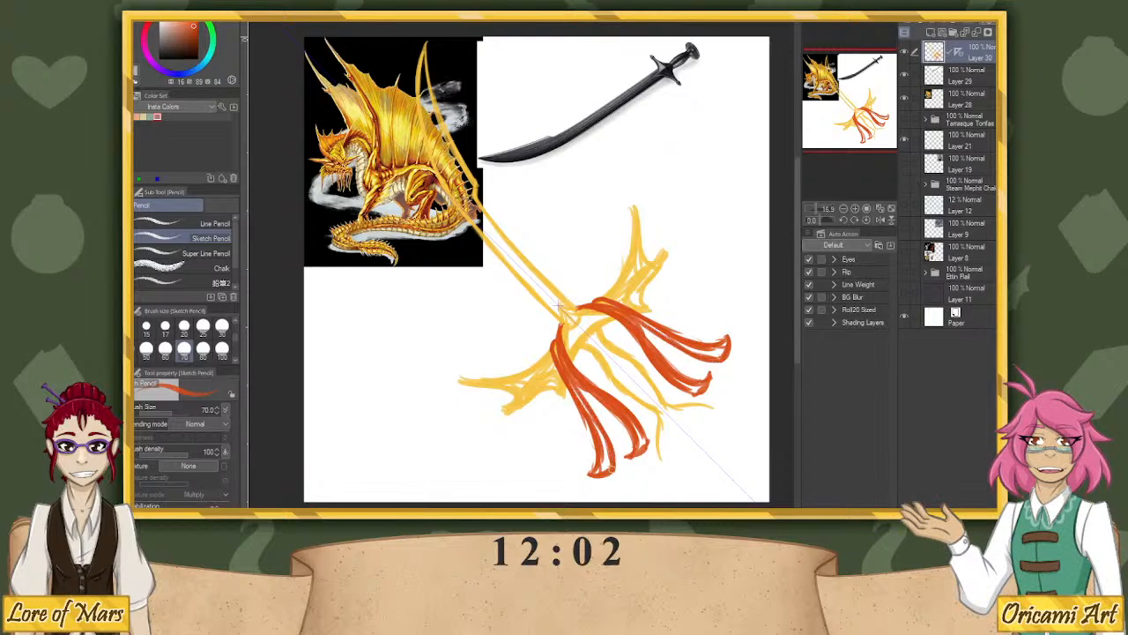
mouse_move(557, 333)
mouse_down()
mouse_move(615, 415)
mouse_move(602, 401)
mouse_move(604, 433)
mouse_move(636, 434)
mouse_up()
mouse_move(556, 350)
mouse_down()
mouse_move(593, 460)
mouse_move(608, 464)
mouse_up()
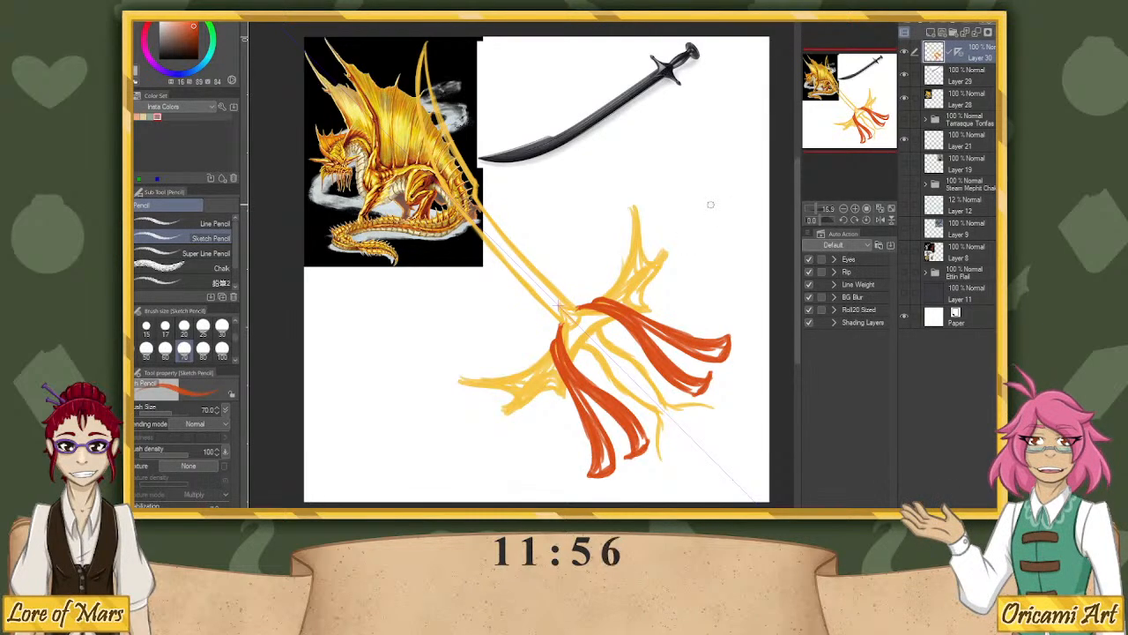
Add an outer pair of mirrored orange-red strands sweeping across the crossguard wings and ending in hooked curls.
mouse_move(546, 345)
mouse_down()
mouse_move(537, 459)
mouse_move(509, 447)
mouse_move(517, 459)
mouse_move(514, 444)
mouse_move(538, 431)
mouse_move(527, 455)
mouse_move(550, 350)
mouse_up()
drag(543, 439, 529, 462)
mouse_move(544, 425)
mouse_down()
mouse_move(549, 373)
mouse_move(544, 412)
mouse_up()
mouse_move(528, 459)
mouse_down()
mouse_move(511, 460)
mouse_move(539, 421)
mouse_up()
mouse_move(553, 335)
mouse_down()
mouse_move(540, 361)
mouse_move(535, 442)
mouse_move(543, 356)
mouse_up()
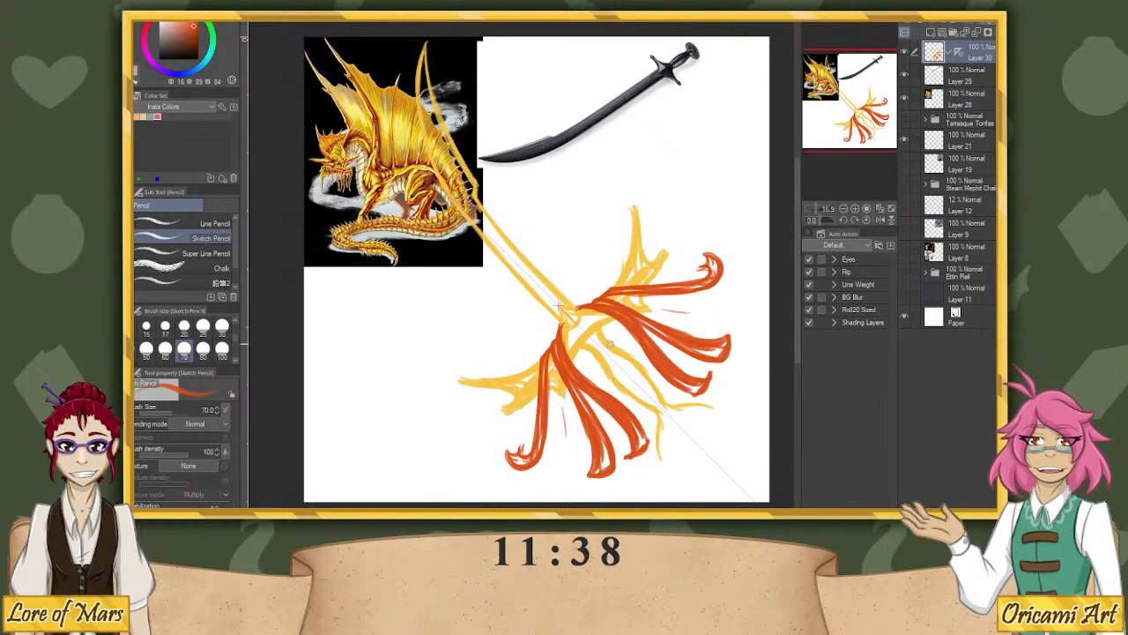
Sketch a thinner mirrored strand in the gap between the outer hooked strand and the inner ones, undoing unwanted strokes.
drag(561, 394, 566, 455)
mouse_move(561, 399)
mouse_down()
mouse_move(564, 463)
mouse_move(575, 447)
mouse_move(564, 465)
mouse_up()
drag(563, 403, 568, 460)
key(ctrl+z)
key(ctrl+z)
key(ctrl+z)
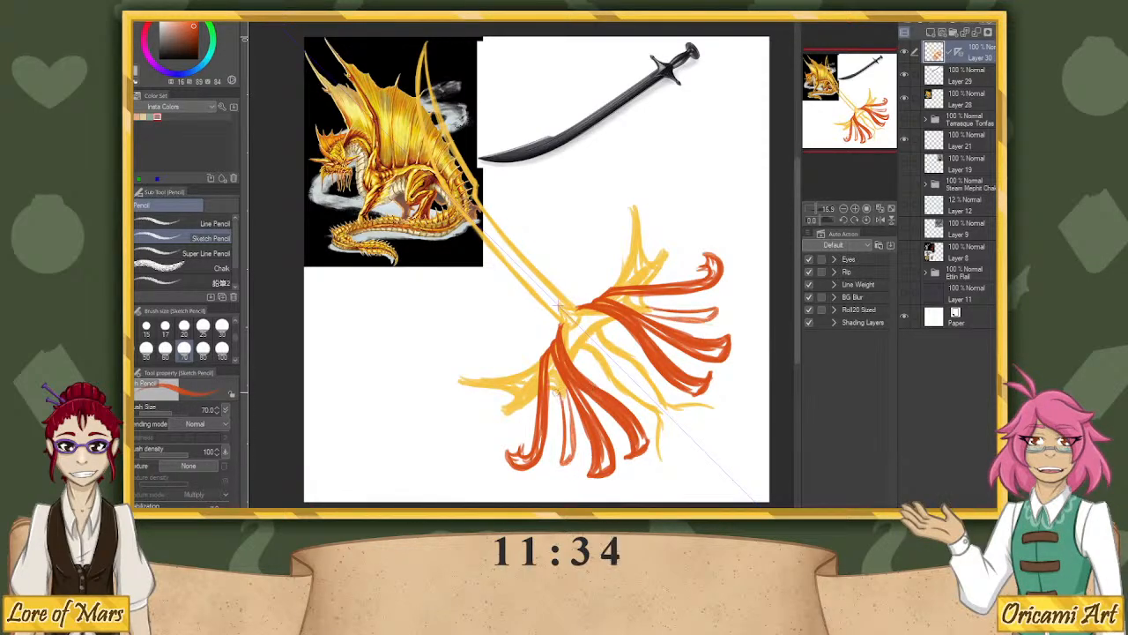
mouse_move(558, 392)
mouse_down()
mouse_move(559, 466)
mouse_move(574, 457)
mouse_up()
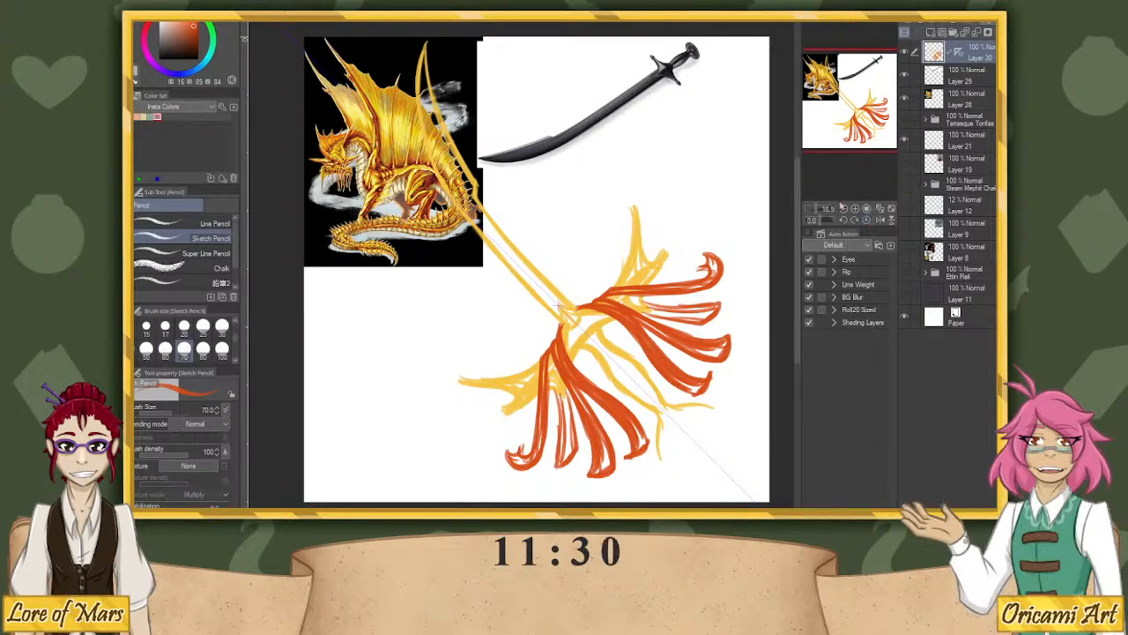
Scale the whole sword sketch down to 90%.
key(ctrl+t)
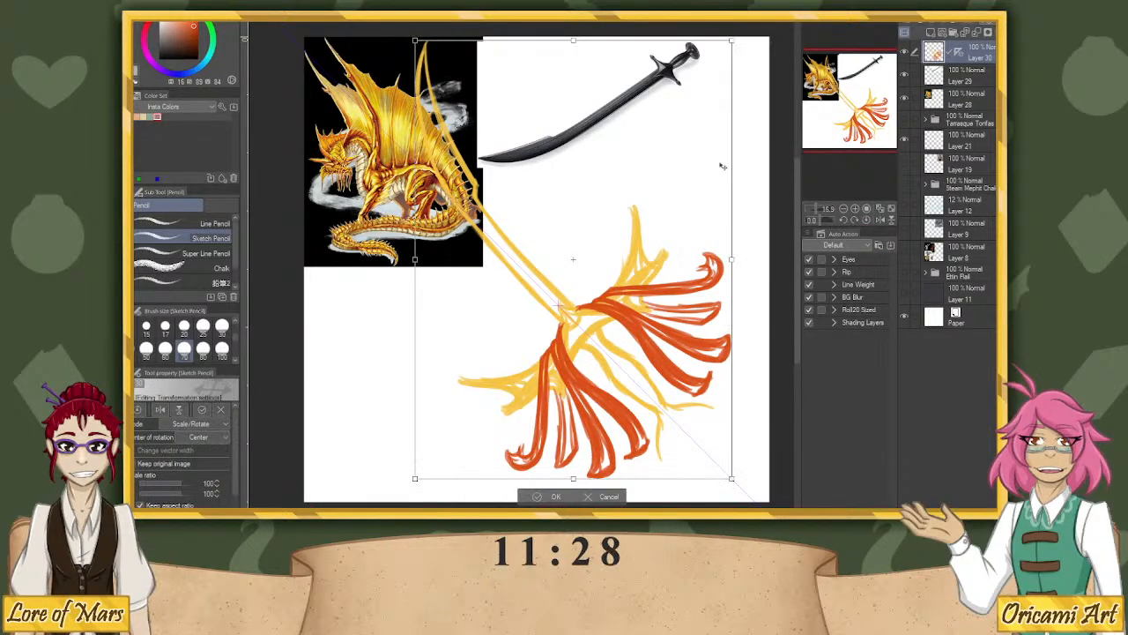
drag(732, 40, 683, 72)
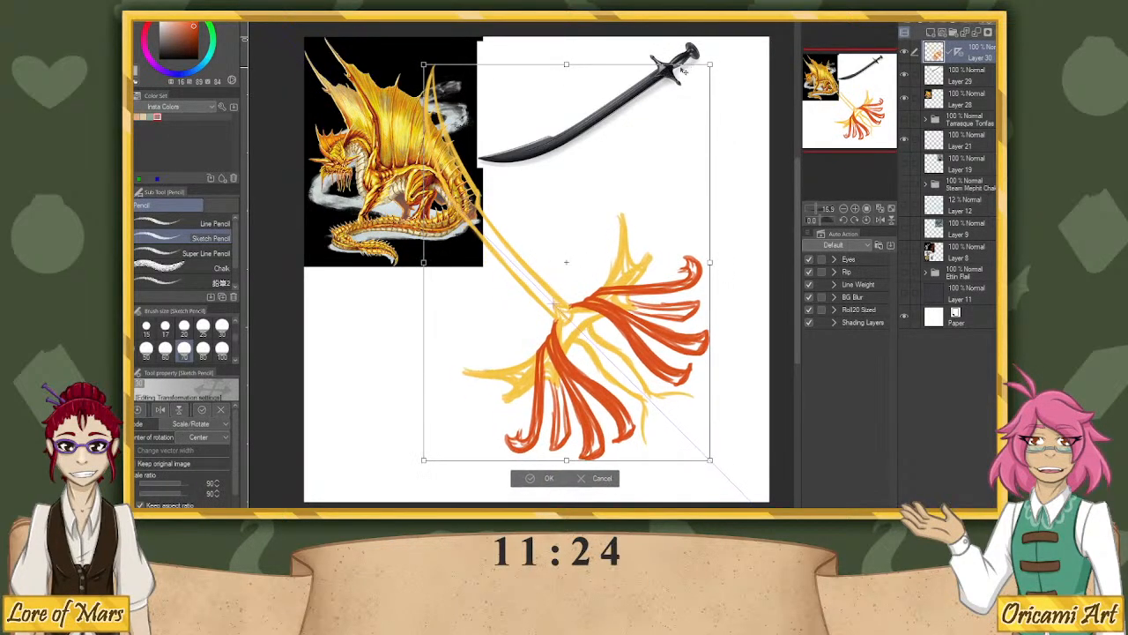
click(530, 481)
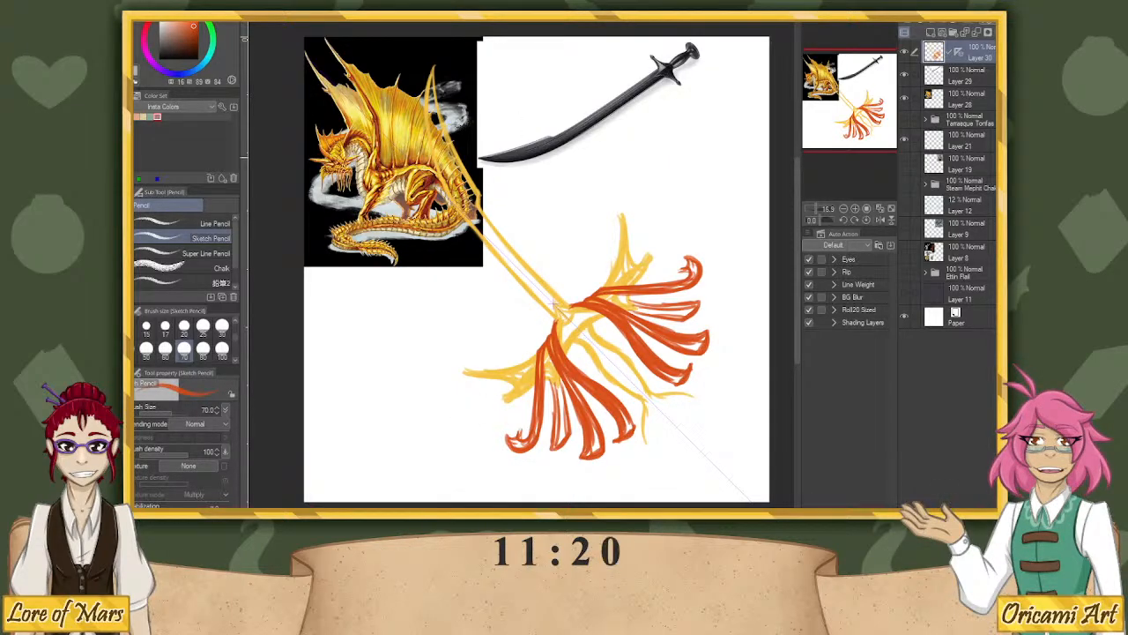
Sample dark red from the dragon reference and sketch a mirrored, spiked pommel tapering to a point beyond the grip's prongs.
alt+click(381, 132)
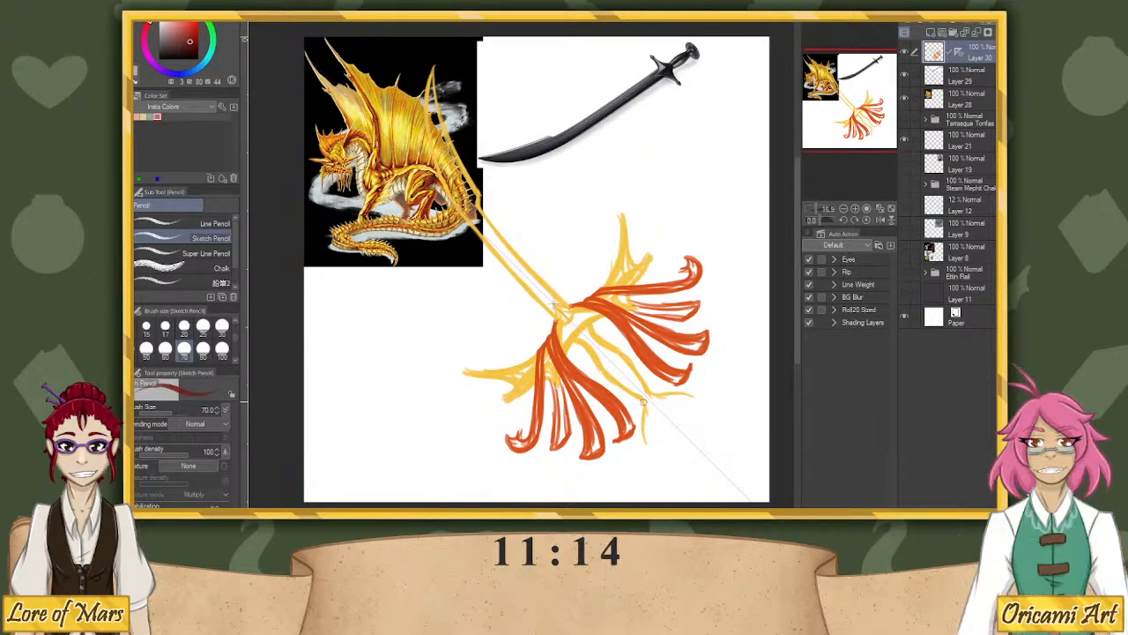
mouse_move(658, 390)
mouse_down()
mouse_move(636, 407)
mouse_move(644, 420)
mouse_up()
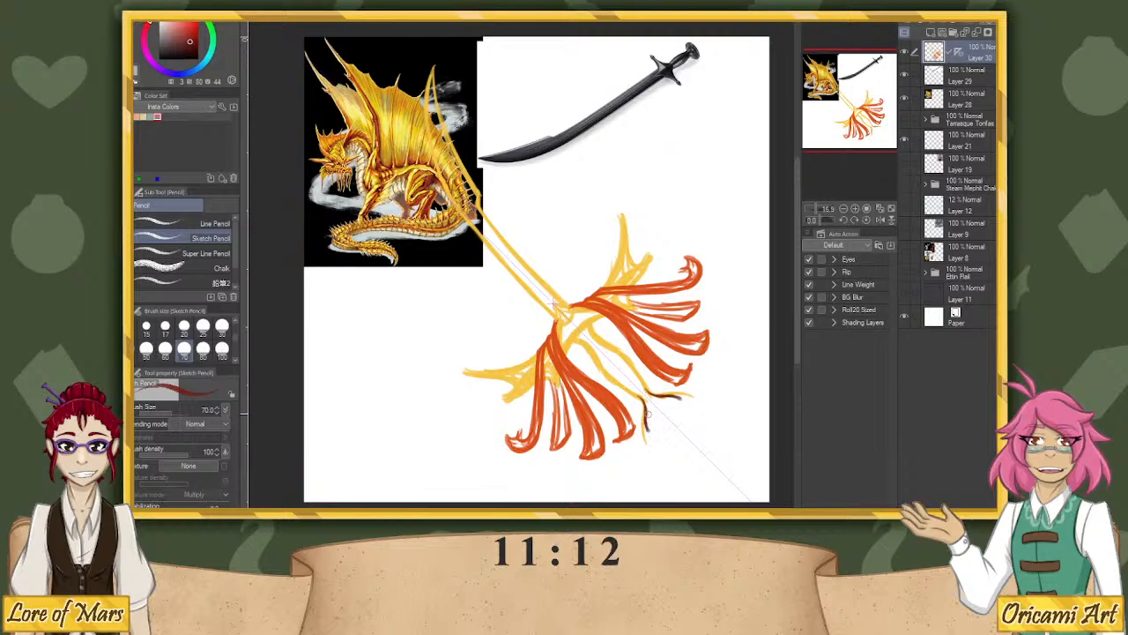
key(ctrl+z)
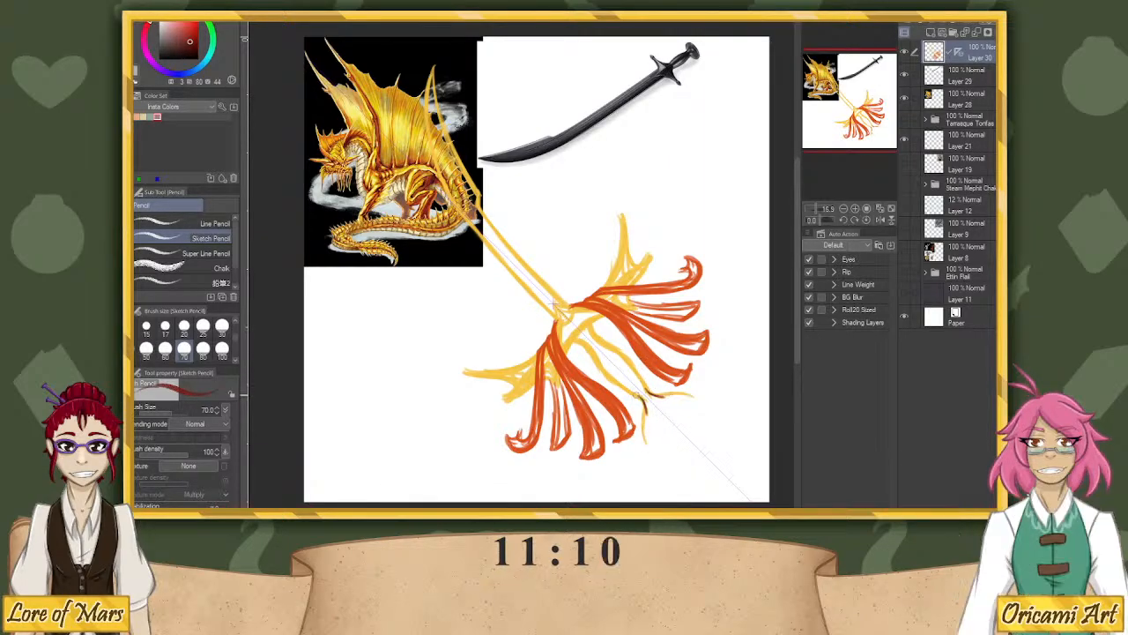
mouse_move(657, 421)
mouse_down()
mouse_move(698, 448)
mouse_move(645, 403)
mouse_move(662, 441)
mouse_move(642, 430)
mouse_move(654, 425)
mouse_move(661, 450)
mouse_move(705, 441)
mouse_move(696, 447)
mouse_up()
key(ctrl+z)
key(ctrl+z)
key(ctrl+z)
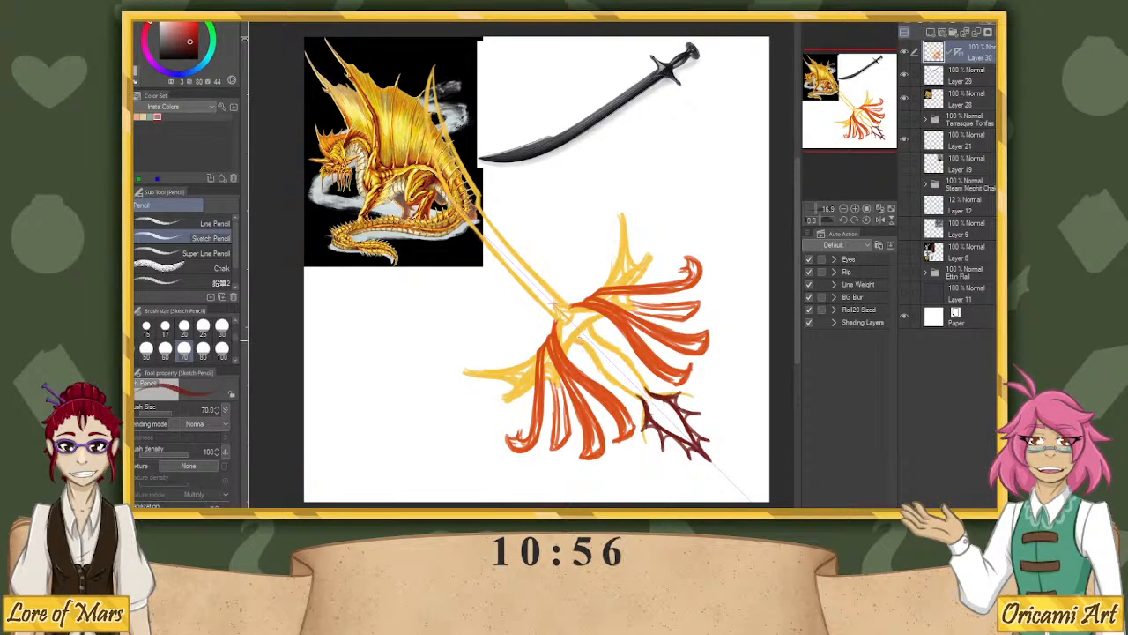
Trace both wavy sides of the grip in dark red and draw ridges along the inside of the spiked pommel.
drag(578, 335, 648, 407)
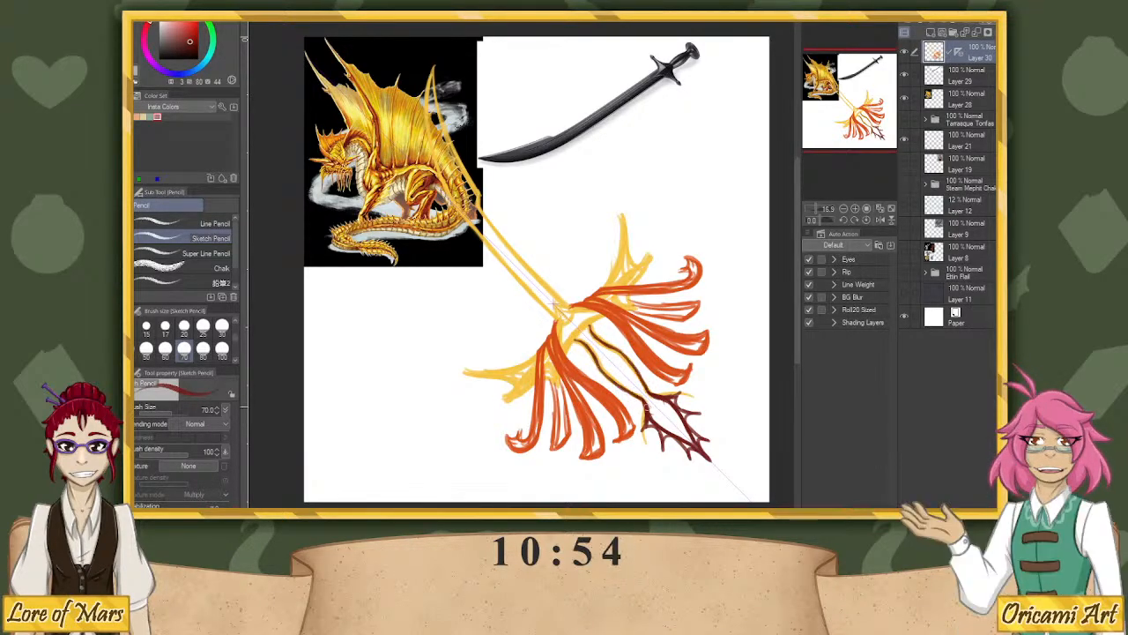
drag(606, 374, 643, 398)
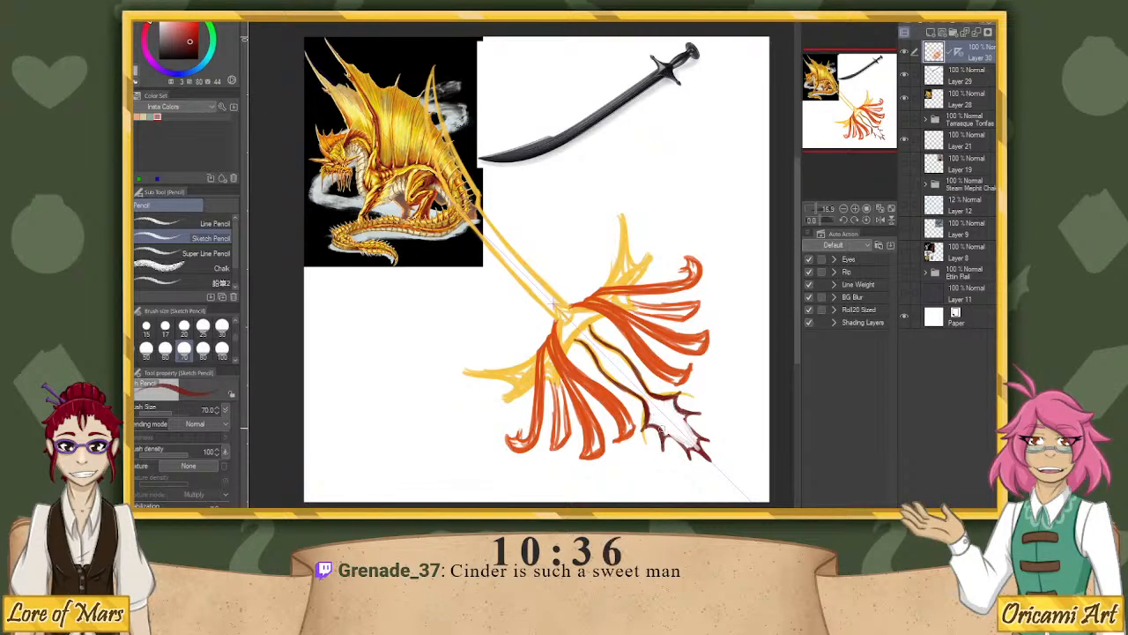
drag(686, 415, 663, 445)
drag(674, 438, 694, 455)
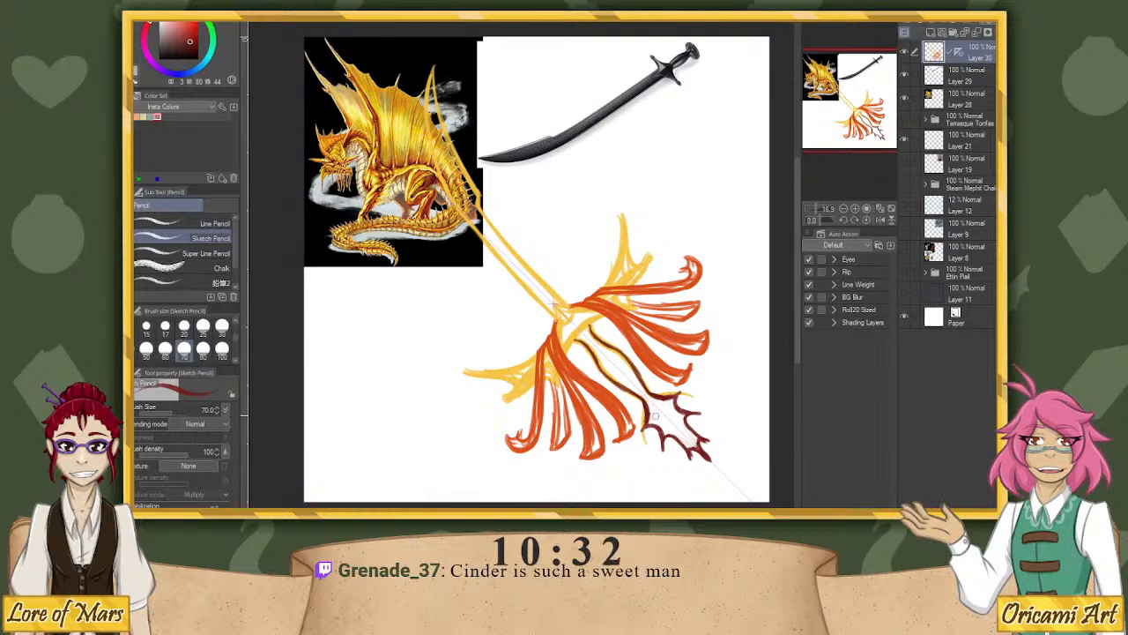
drag(653, 407, 698, 452)
drag(644, 397, 698, 451)
drag(665, 415, 649, 395)
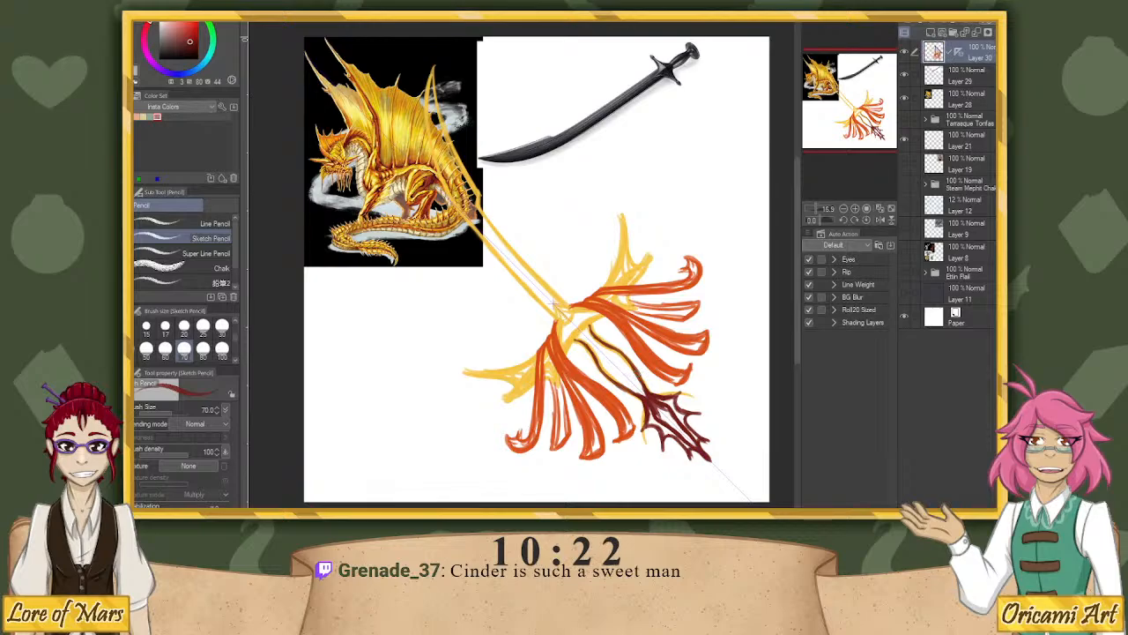
Put the symmetry ruler on a new layer, return to the sword layer and sketch unmirrored dark red wing spines over the blade's tip.
click(931, 31)
click(975, 78)
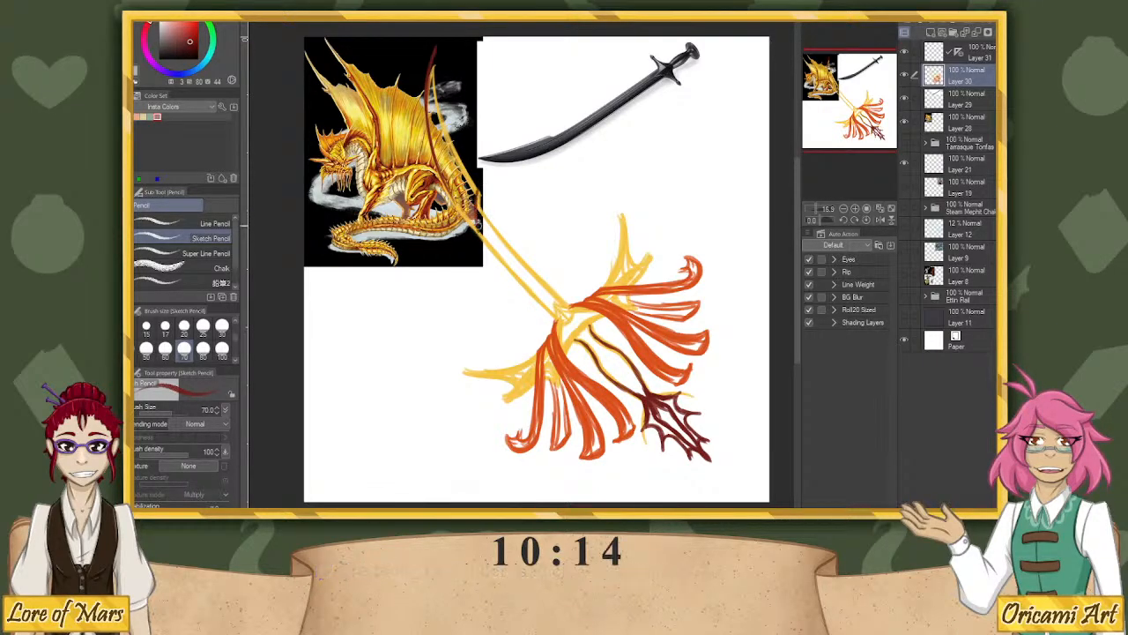
mouse_move(440, 41)
mouse_down()
mouse_move(431, 88)
mouse_move(455, 198)
mouse_up()
drag(457, 157, 464, 187)
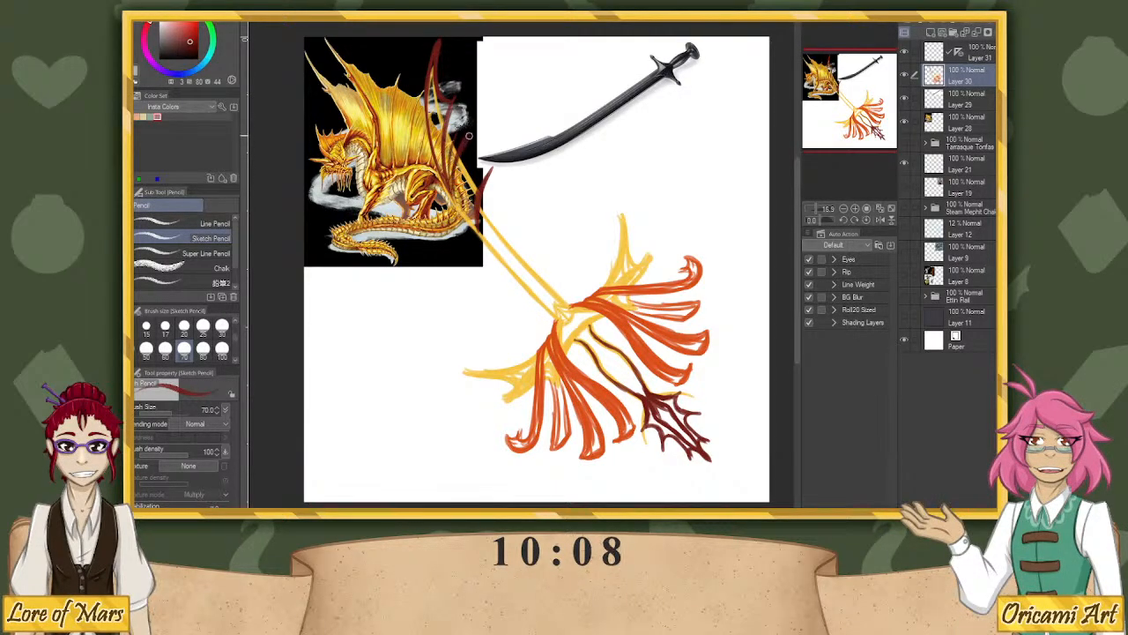
drag(467, 136, 460, 181)
drag(472, 139, 490, 164)
key(ctrl+z)
key(ctrl+z)
key(ctrl+z)
key(ctrl+z)
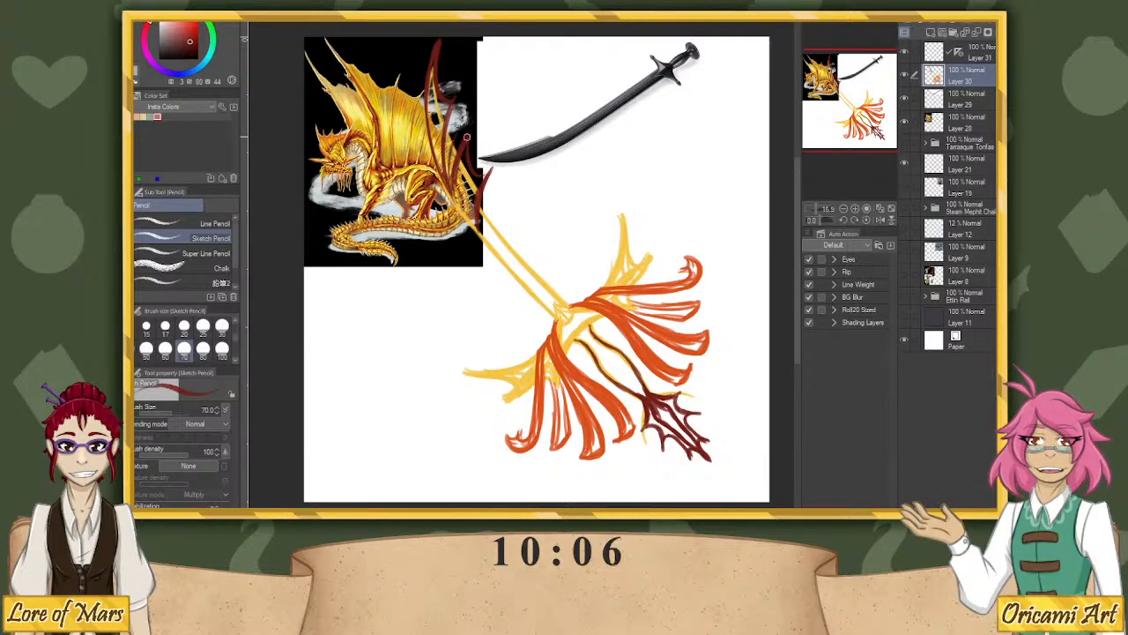
Join the blade's spines with a scalloped, webbed edge and reinforce the curved back edge in dark red.
drag(463, 215, 466, 154)
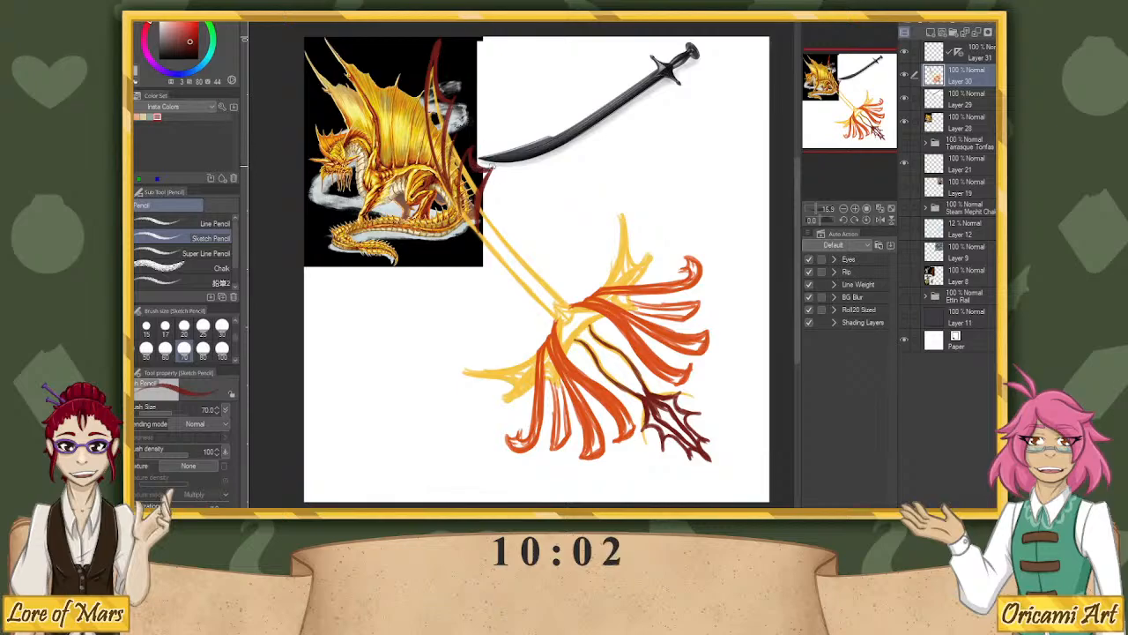
mouse_move(453, 102)
mouse_down()
mouse_move(467, 153)
mouse_move(453, 102)
mouse_up()
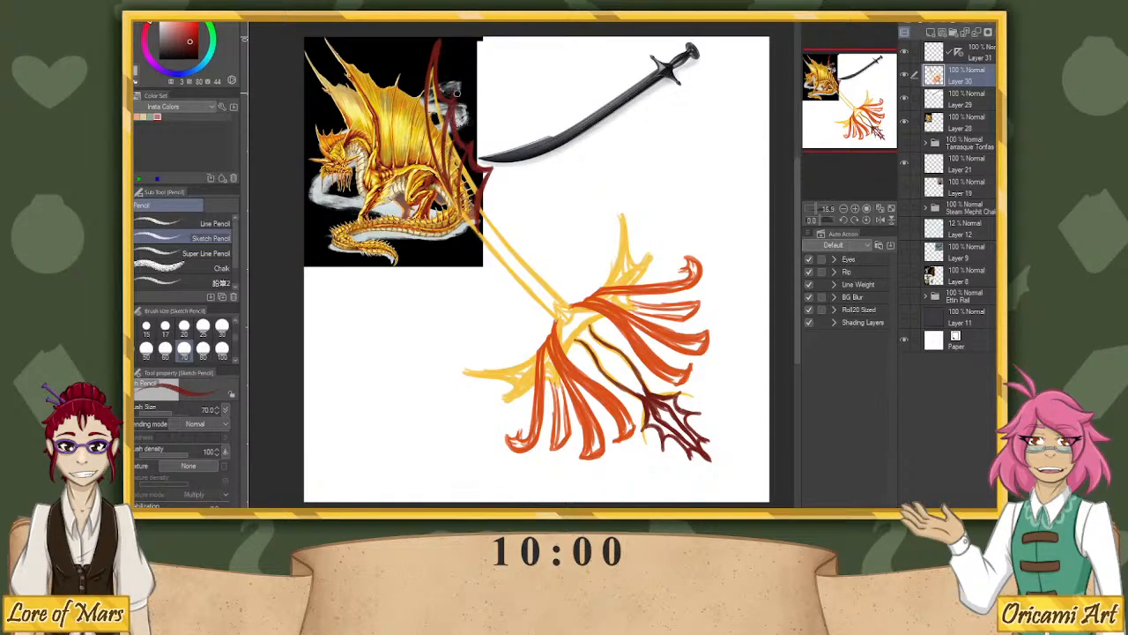
drag(437, 162, 460, 206)
key(ctrl+z)
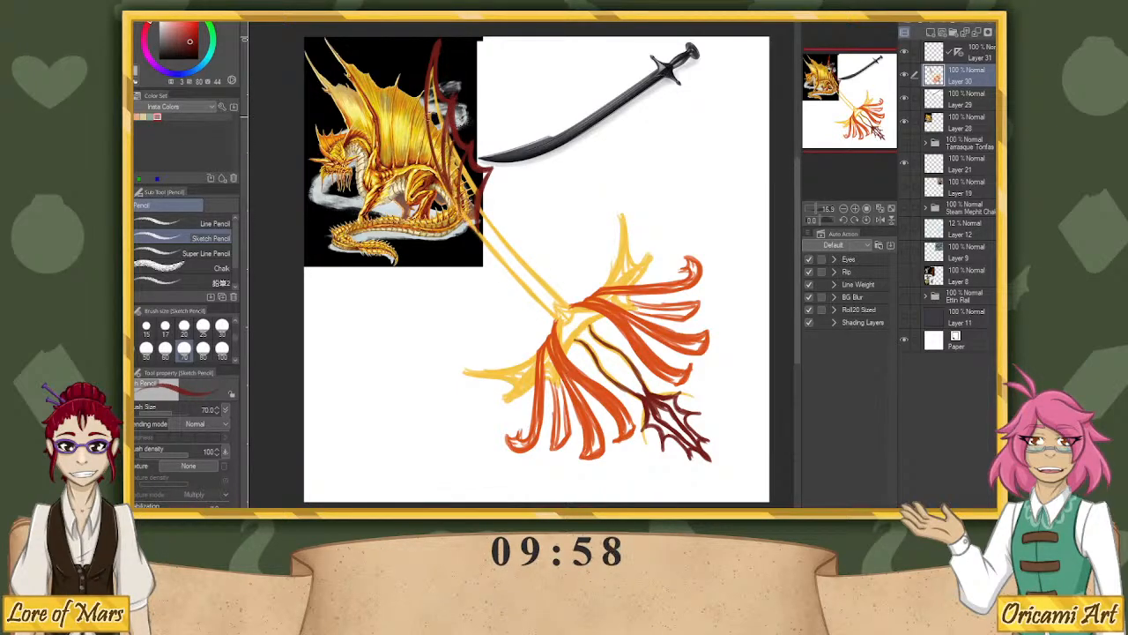
drag(432, 141, 464, 209)
mouse_move(436, 159)
mouse_down()
mouse_move(483, 241)
mouse_move(488, 176)
mouse_up()
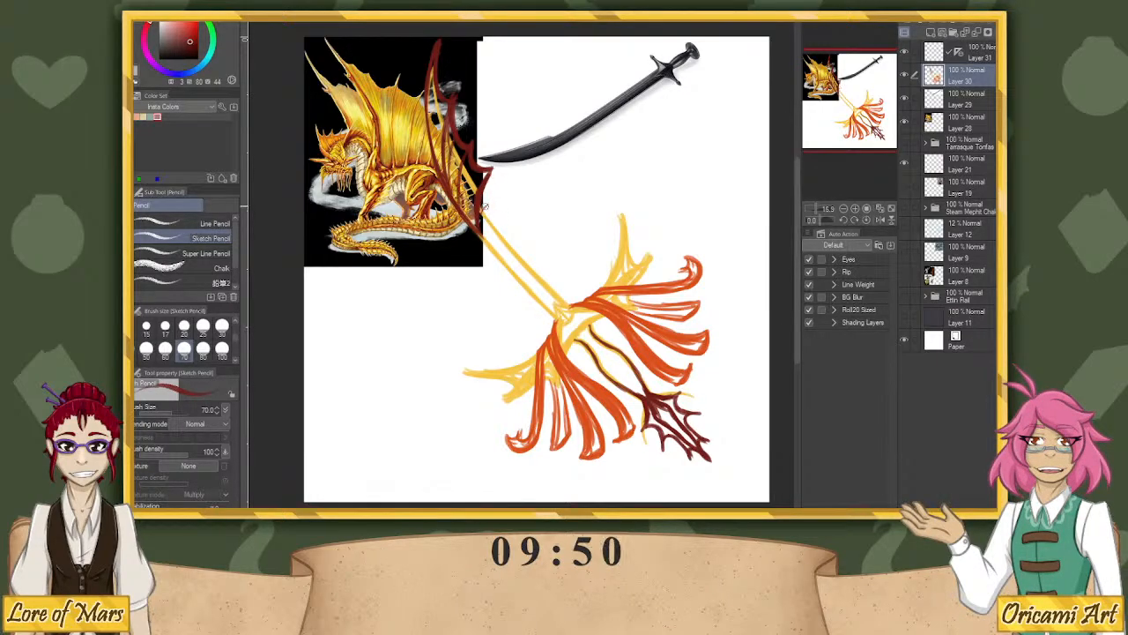
drag(491, 187, 481, 208)
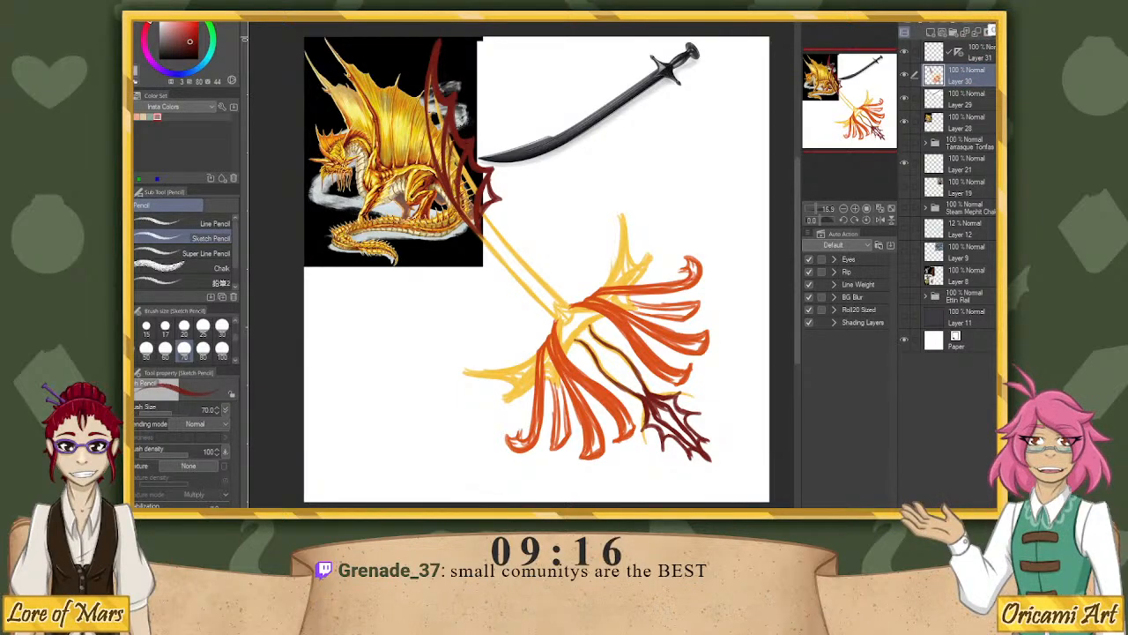
Hide the dragon reference image and try to move the sword sketch down and to the left.
click(905, 124)
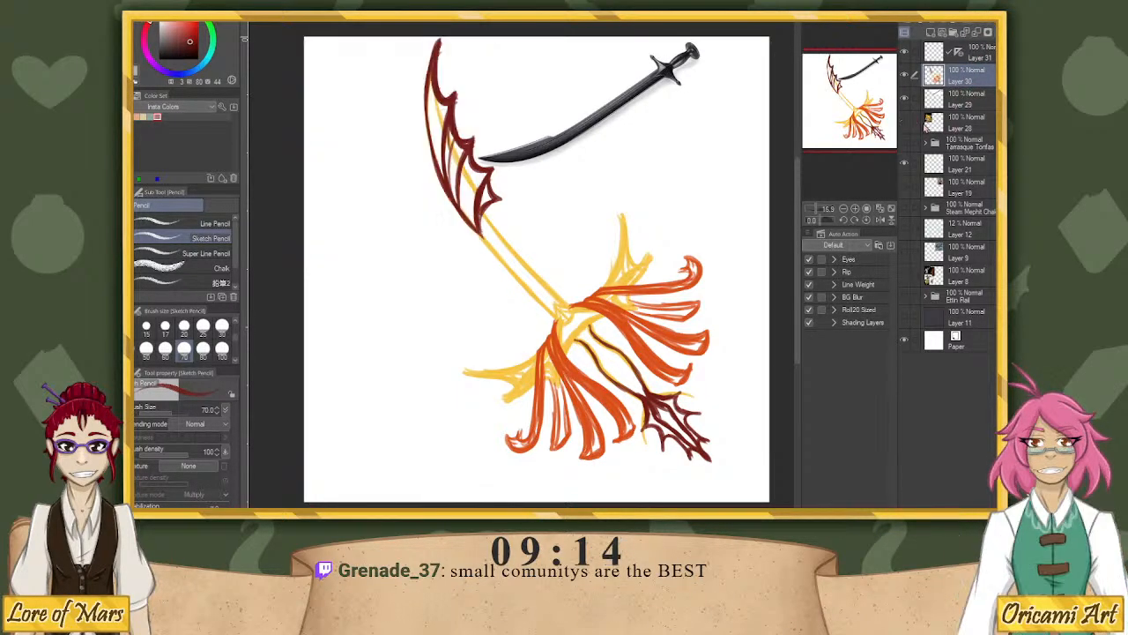
key(k)
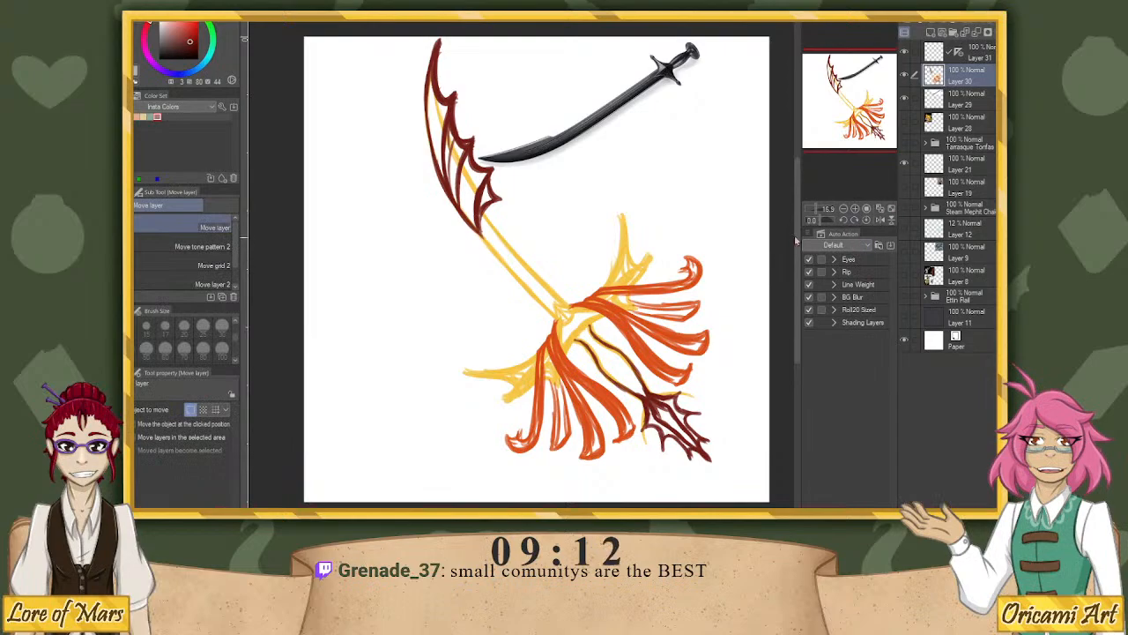
drag(781, 238, 756, 252)
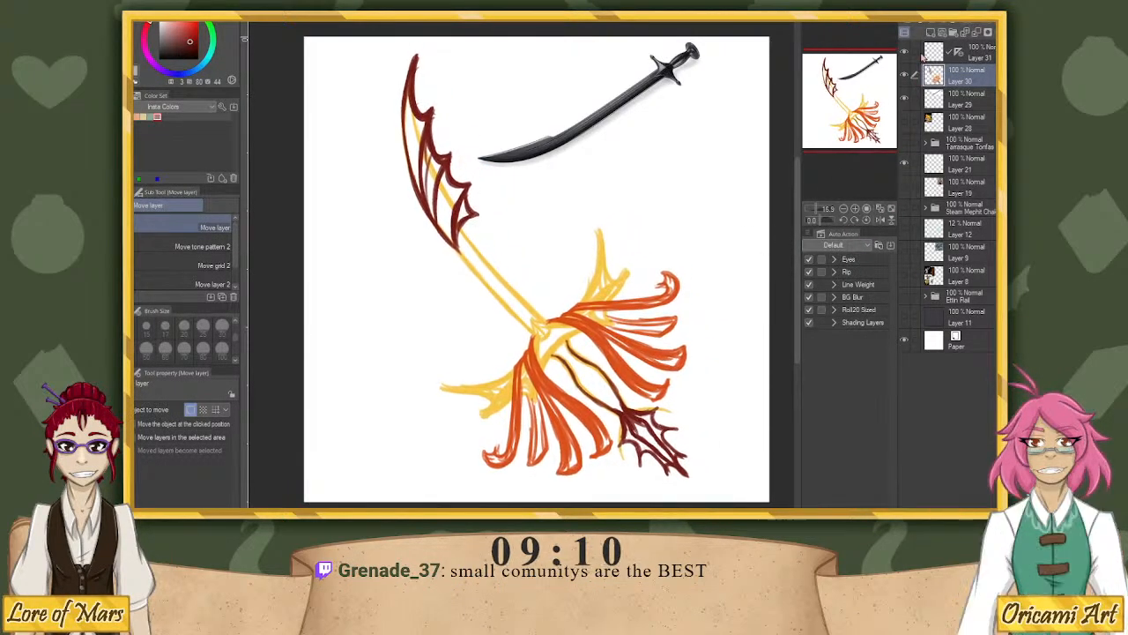
key(ctrl+z)
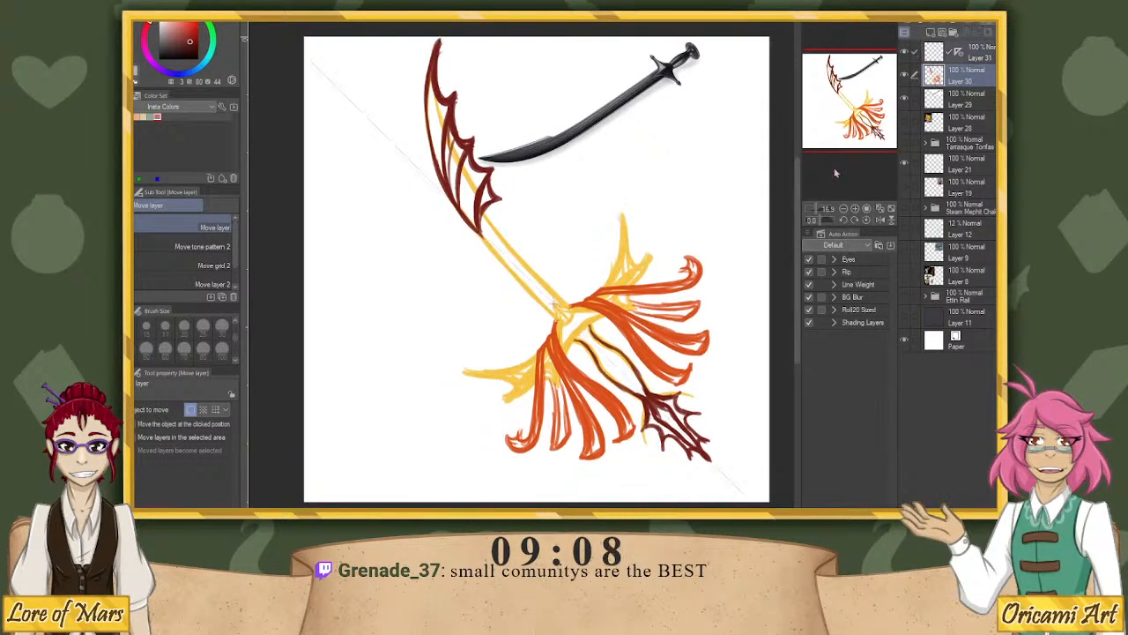
Rotate the sword sketch slightly counter-clockwise together with its symmetry ruler, shift it left and scale it to 94%.
key(ctrl+t)
drag(767, 253, 763, 214)
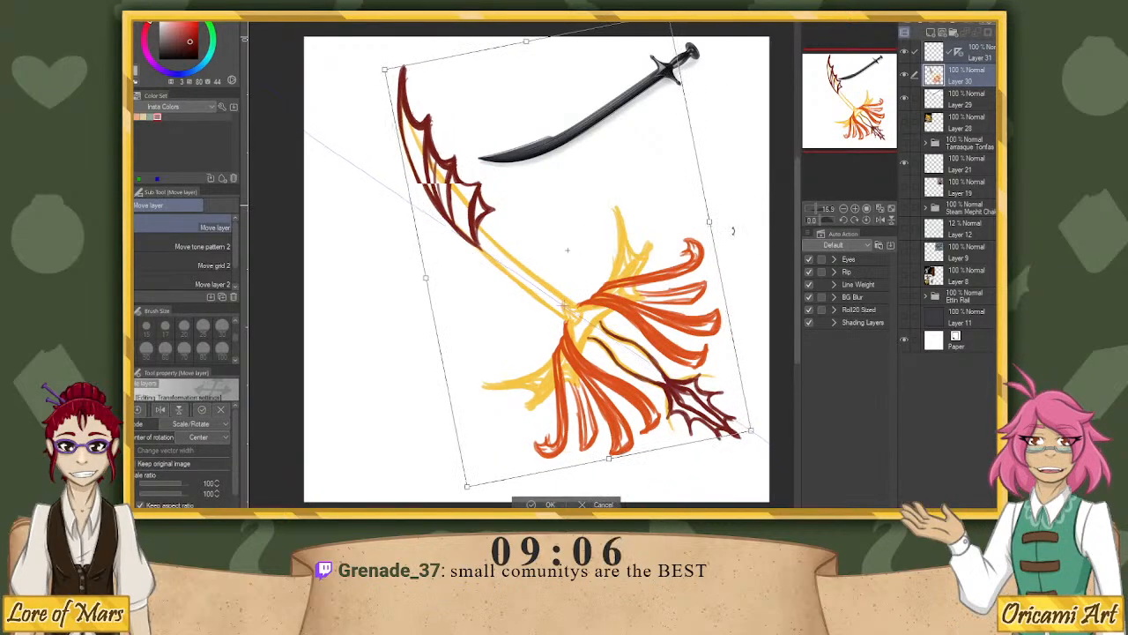
drag(704, 262, 677, 270)
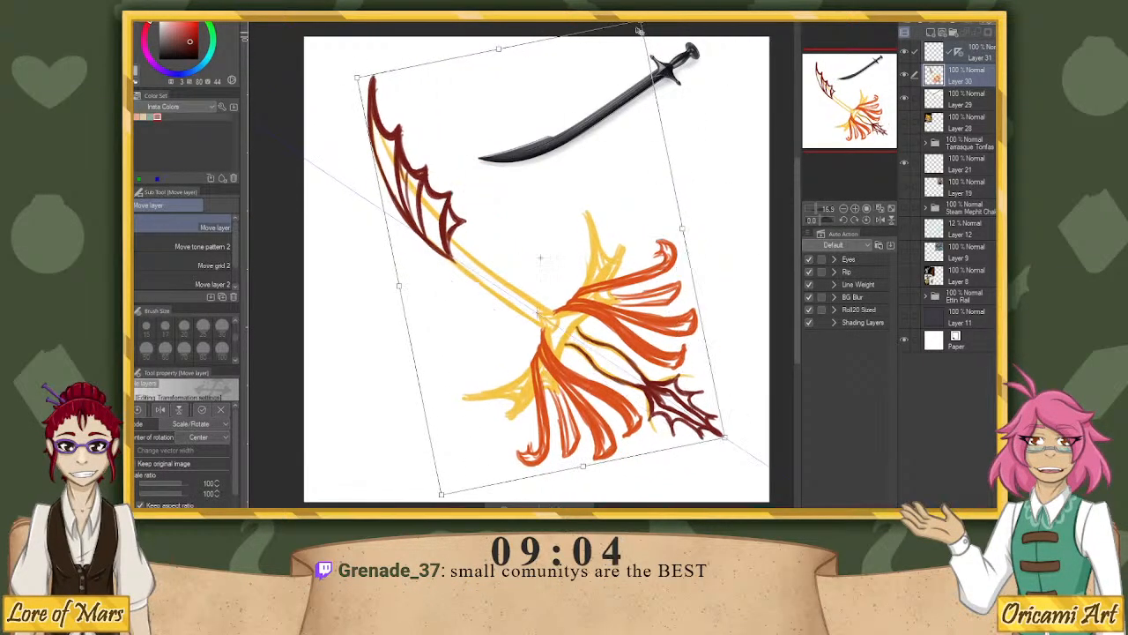
drag(633, 28, 627, 38)
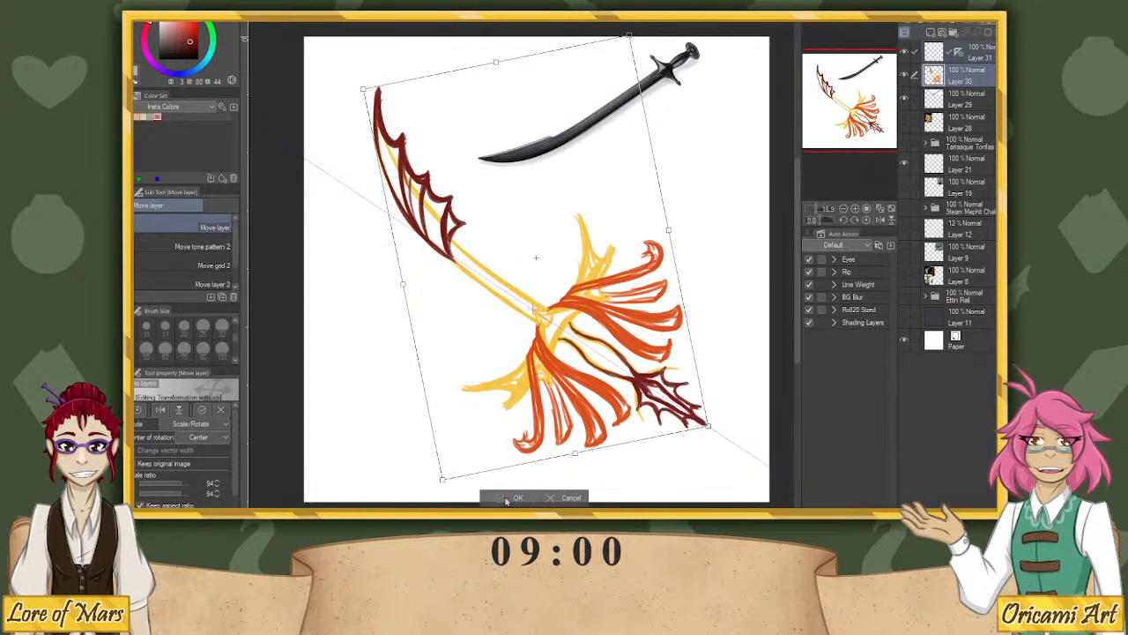
click(498, 498)
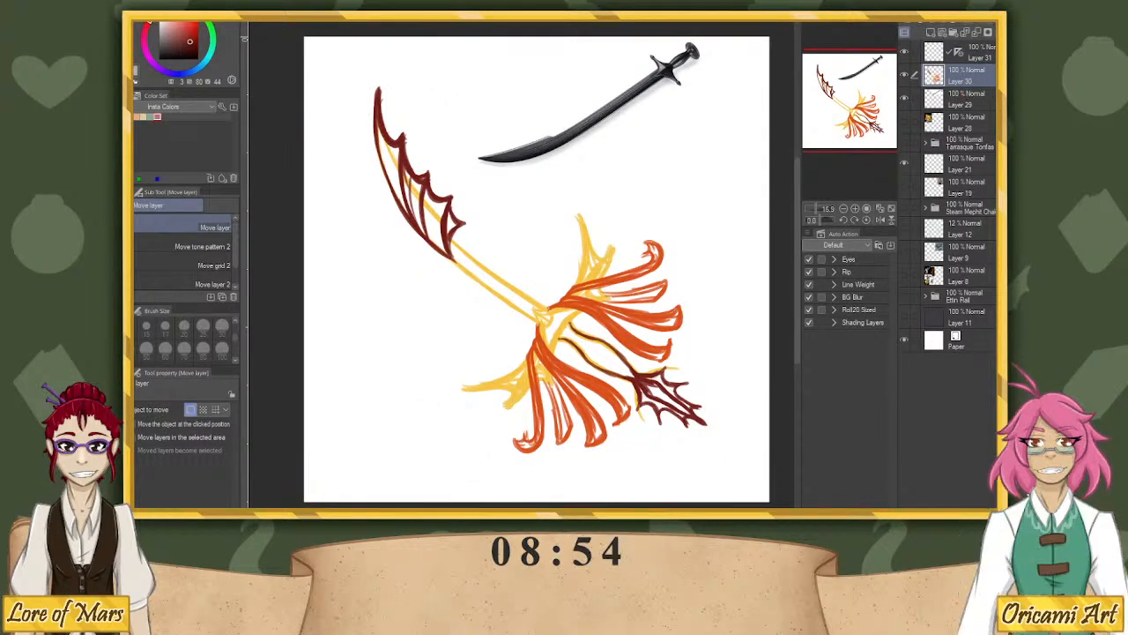
Fade the sword sketch layer to 22% opacity, add a new layer above it and show the symmetry ruler in the same folder.
drag(996, 16, 968, 16)
click(932, 33)
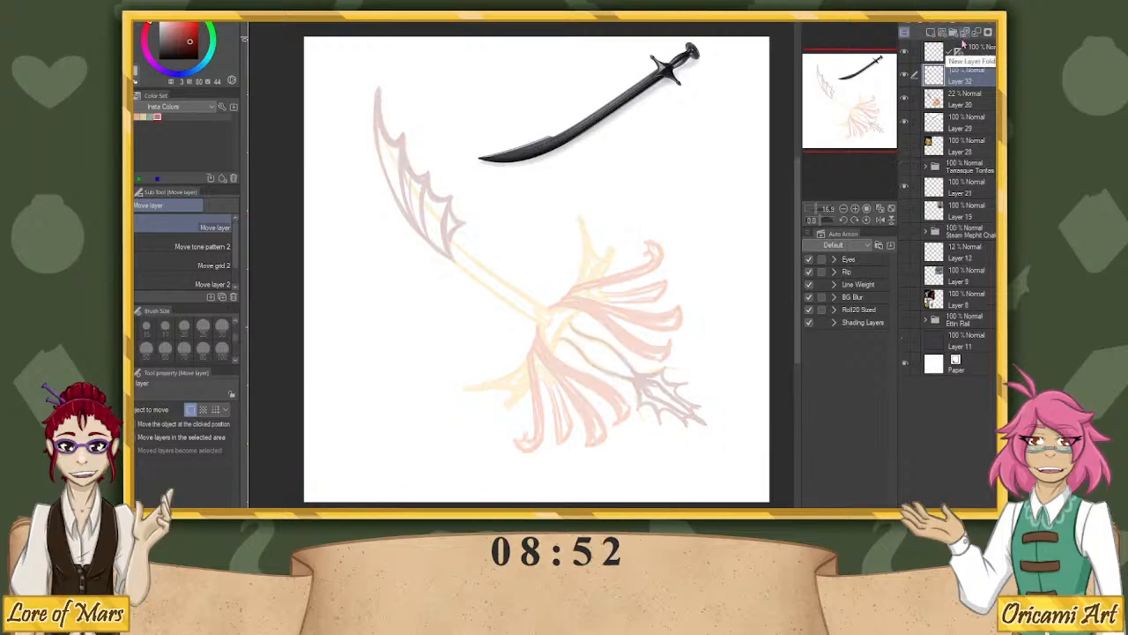
right_click(959, 52)
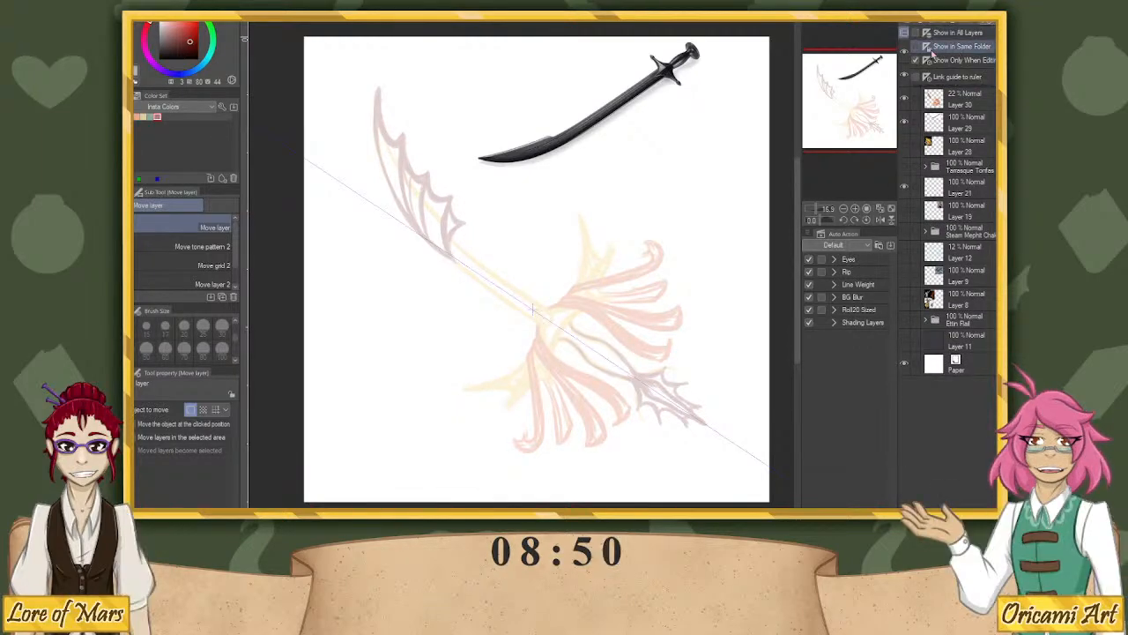
click(928, 50)
click(969, 78)
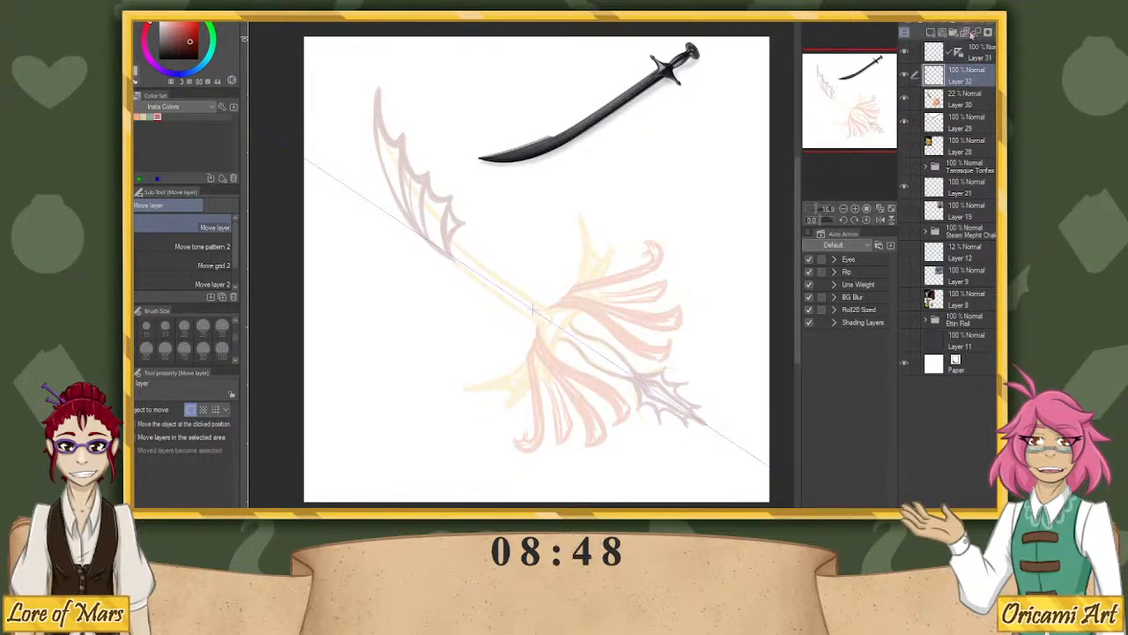
Set the drawing colour to black and switch to the Super Line Pencil at brush size 25.
drag(172, 44, 159, 59)
key(p)
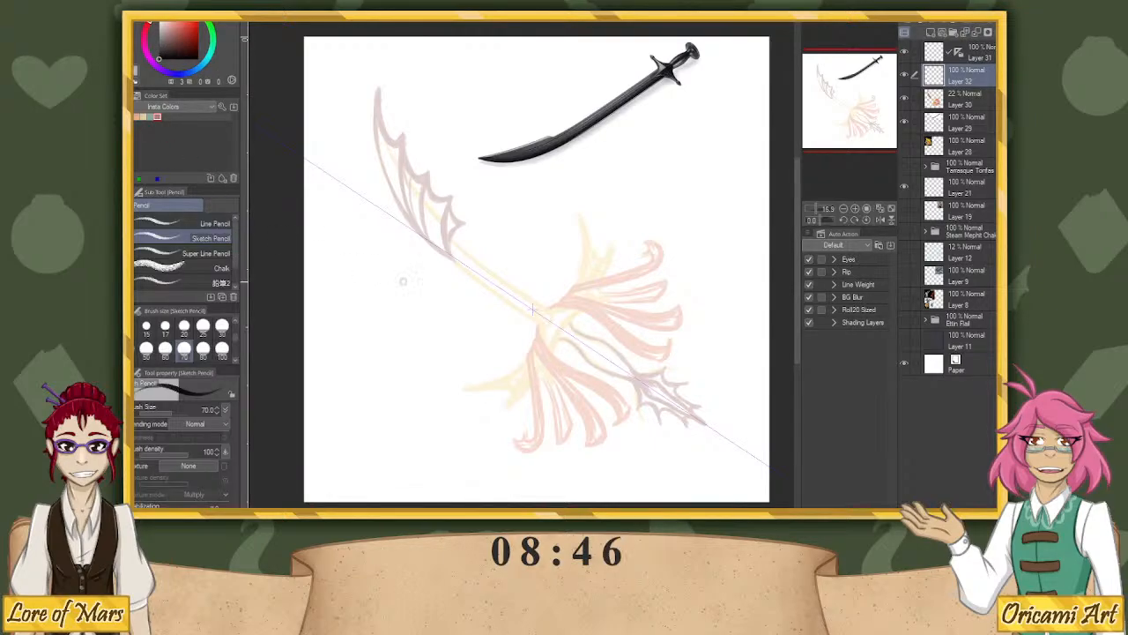
click(201, 253)
click(203, 327)
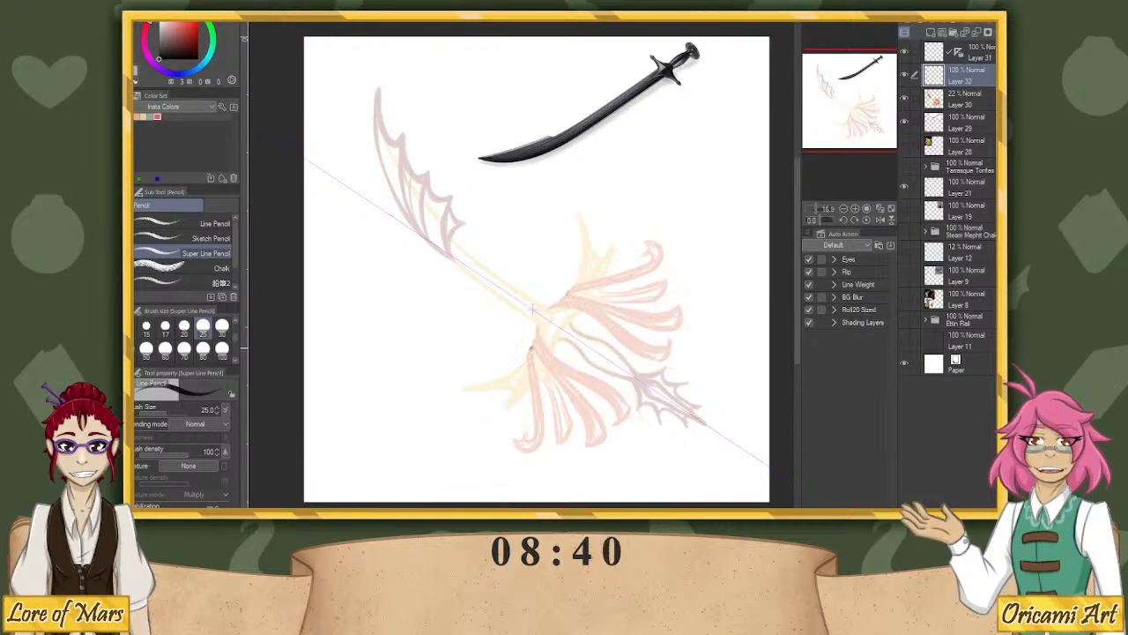
drag(529, 349, 534, 408)
drag(604, 278, 623, 274)
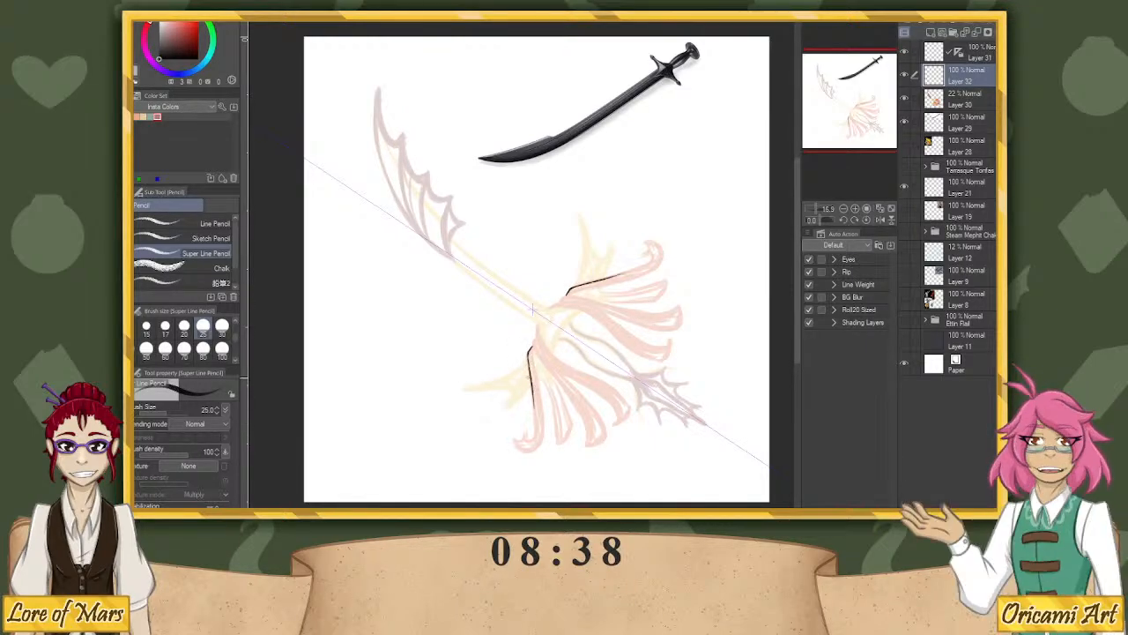
key(ctrl+z)
key(ctrl+z)
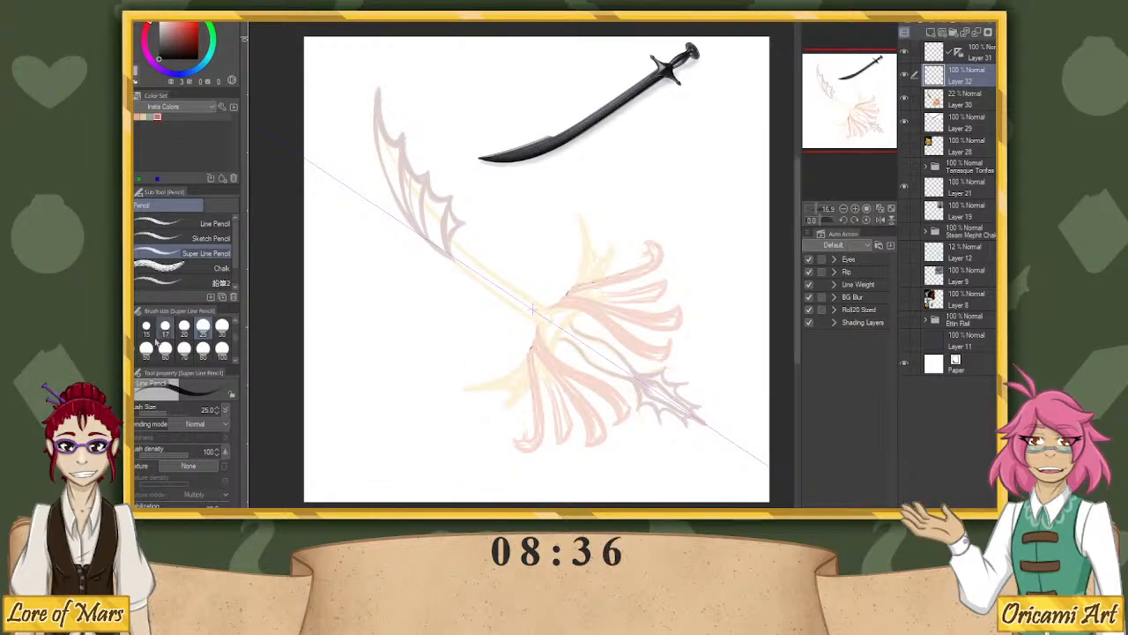
Set the brush size to 40 and ink the mirrored outermost strands with curled, forked tips.
drag(569, 295, 573, 286)
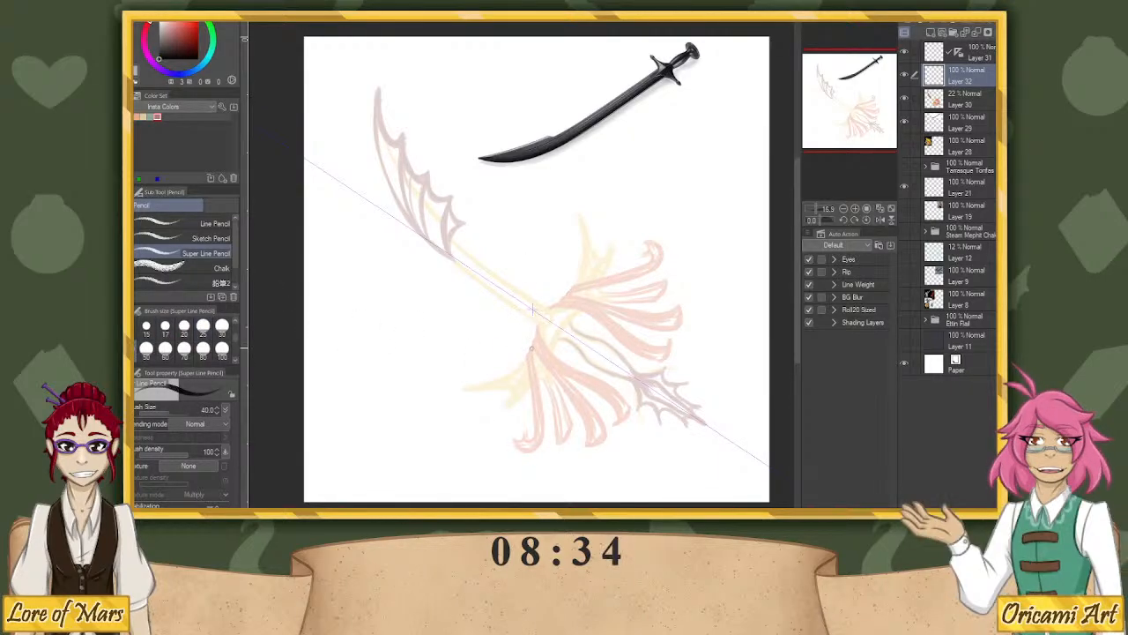
drag(530, 346, 533, 420)
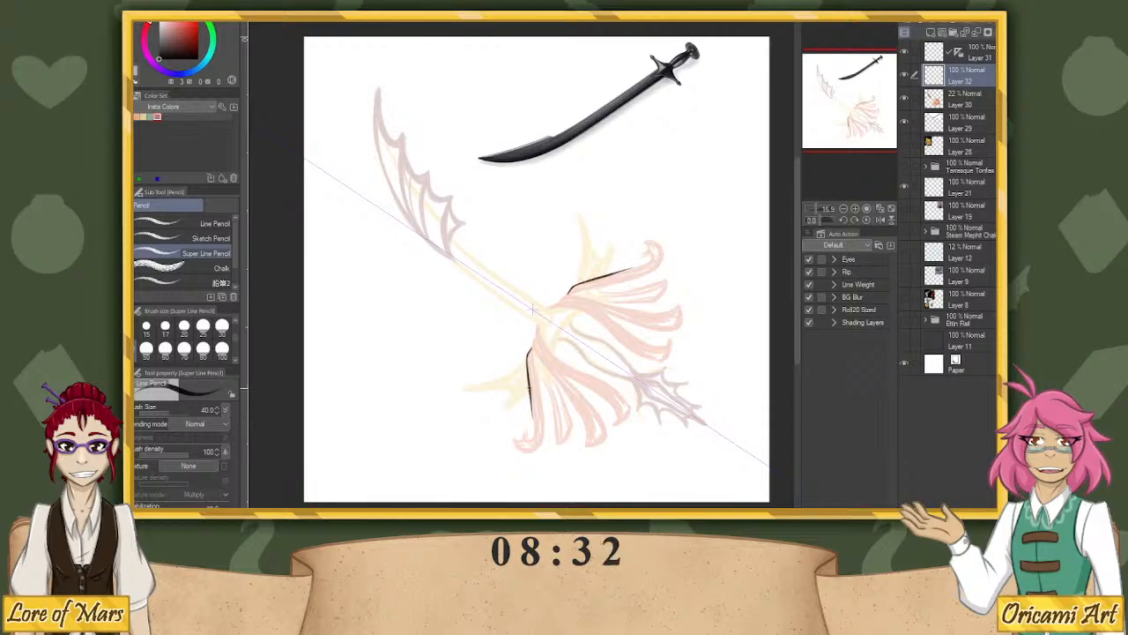
key(ctrl+z)
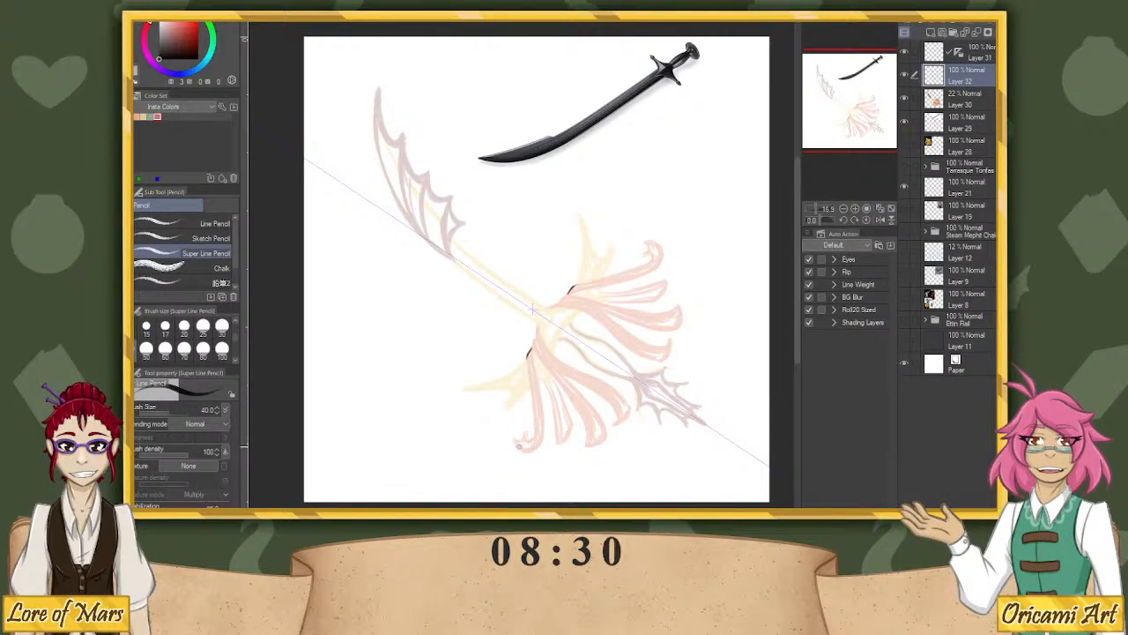
mouse_move(526, 449)
mouse_down()
mouse_move(539, 421)
mouse_move(532, 448)
mouse_move(544, 428)
mouse_move(527, 346)
mouse_up()
key(ctrl+z)
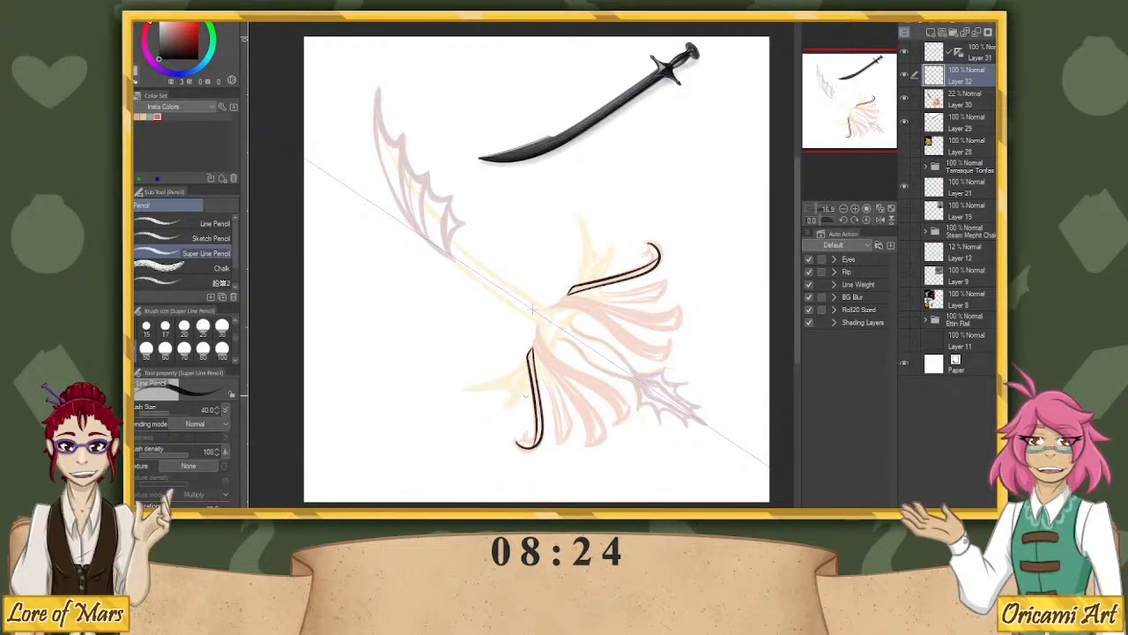
mouse_move(536, 440)
mouse_down()
mouse_move(527, 351)
mouse_move(532, 415)
mouse_move(519, 436)
mouse_up()
key(ctrl+z)
key(ctrl+z)
key(ctrl+z)
key(ctrl+z)
key(ctrl+z)
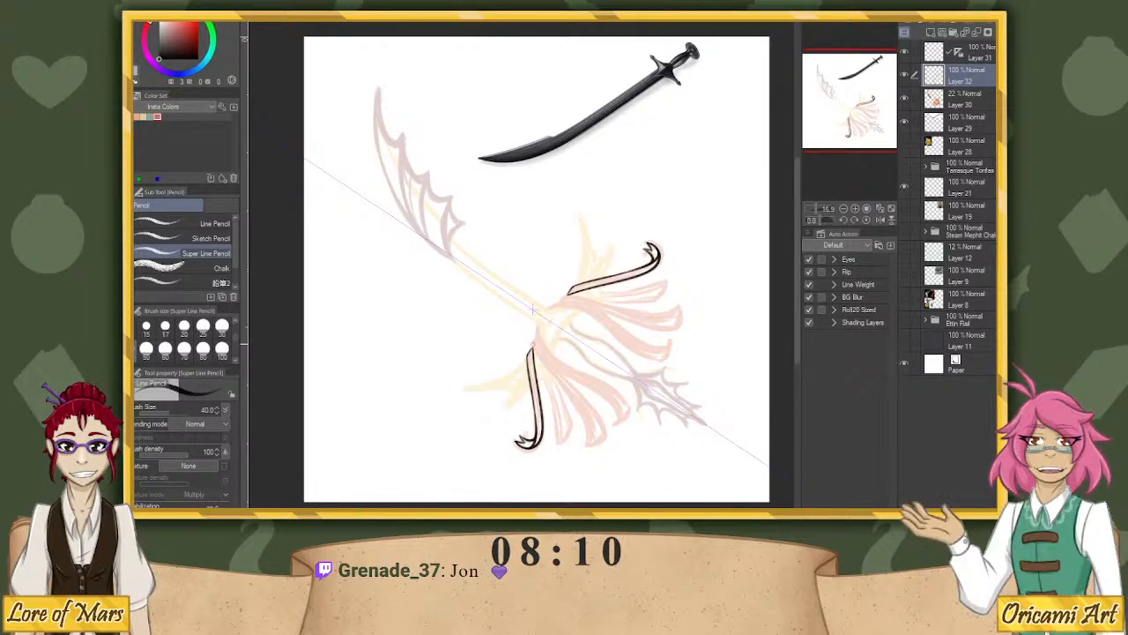
Ink the outer edge and notched tips of the mirrored middle strands, redoing strokes that miss the sketch.
drag(533, 349, 589, 432)
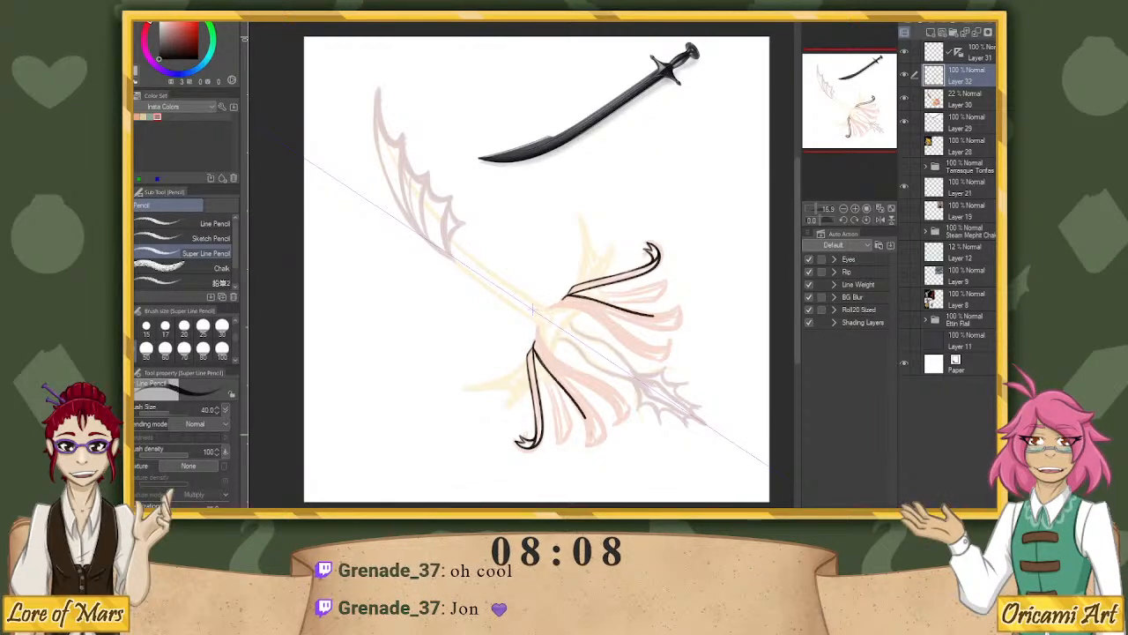
key(ctrl+z)
mouse_move(534, 349)
mouse_down()
mouse_move(586, 446)
mouse_move(598, 415)
mouse_up()
key(ctrl+z)
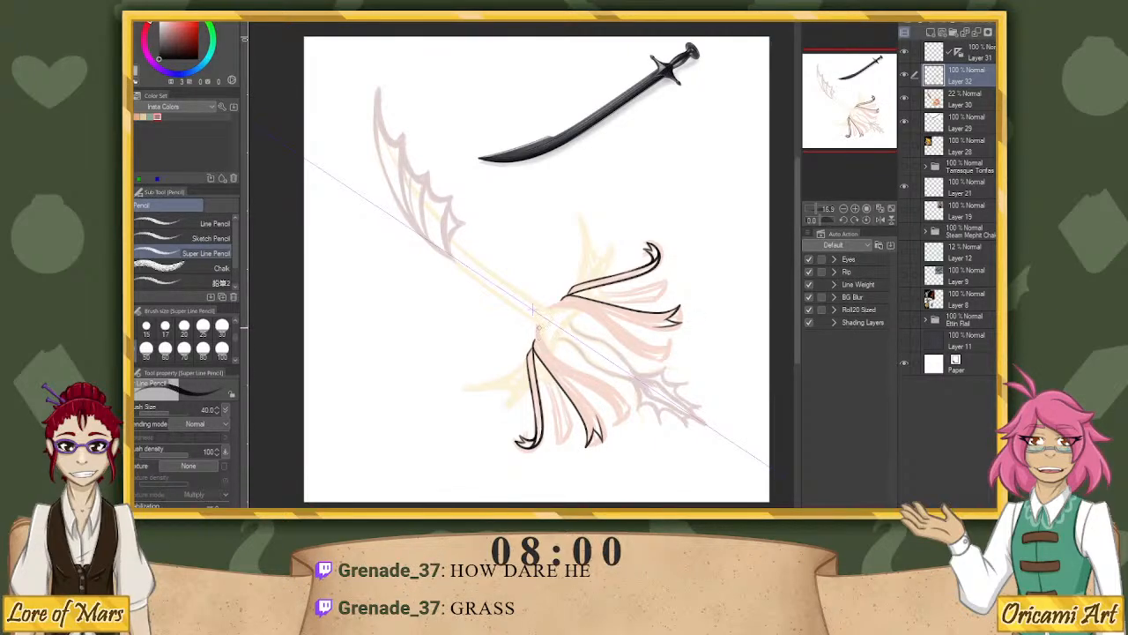
Ink the mirrored innermost strands with forked tips, running from the crossguard alongside the middle strands.
drag(543, 353, 618, 423)
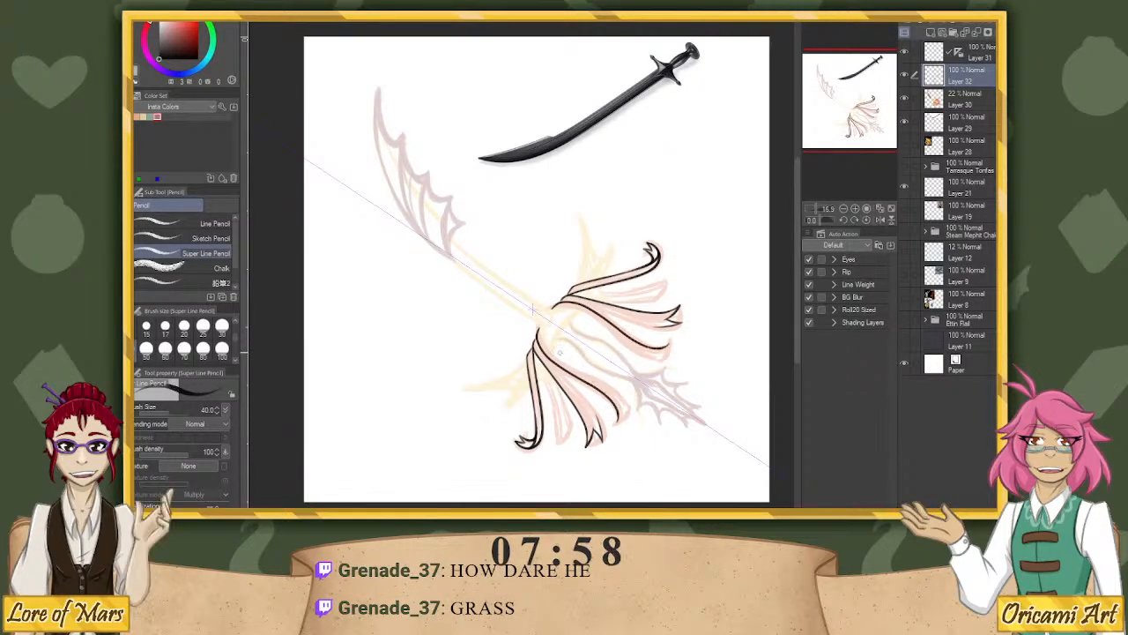
key(ctrl+z)
mouse_move(536, 337)
mouse_down()
mouse_move(617, 427)
mouse_move(626, 407)
mouse_up()
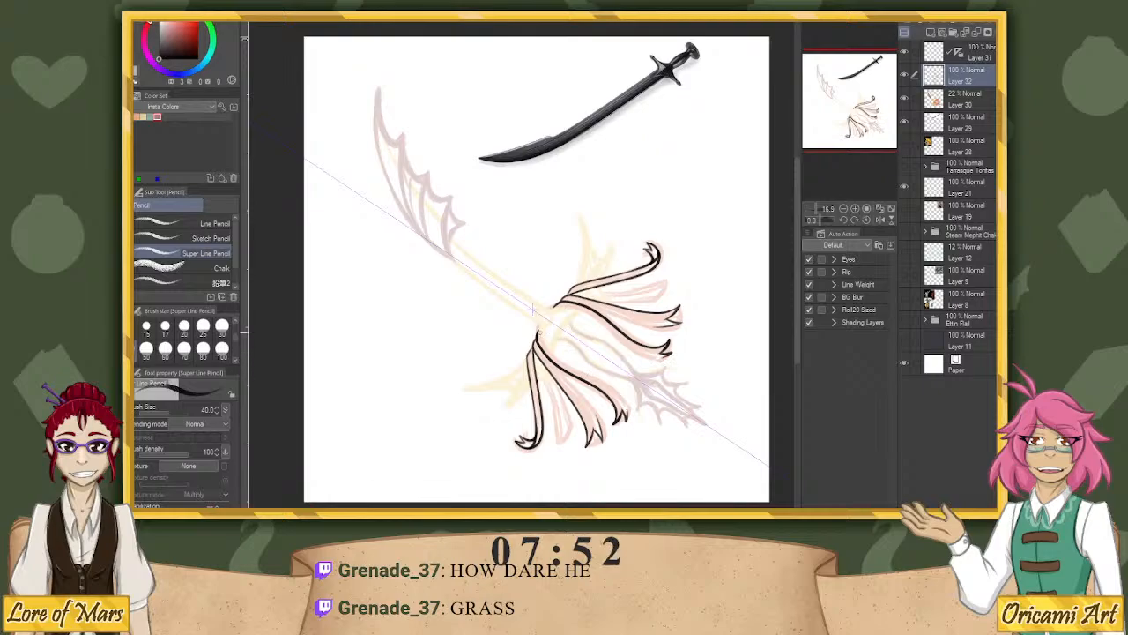
mouse_move(537, 335)
mouse_down()
mouse_move(608, 389)
mouse_move(624, 418)
mouse_move(627, 399)
mouse_up()
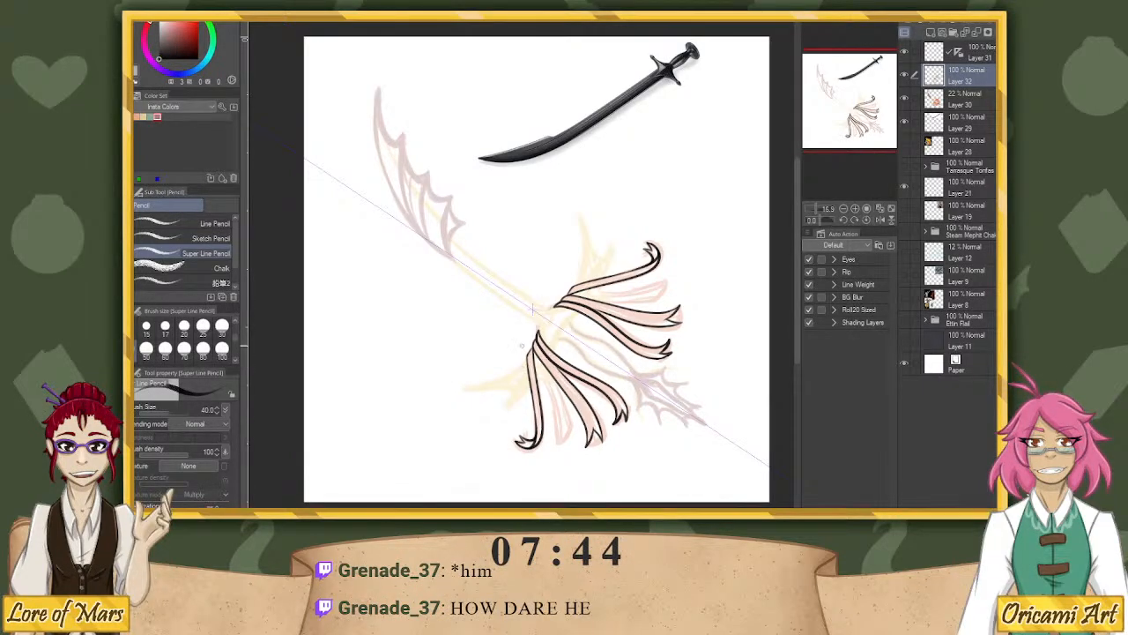
Ink the crossguard's mirrored pointed wings and its central plate with a diamond inside.
drag(527, 359, 464, 385)
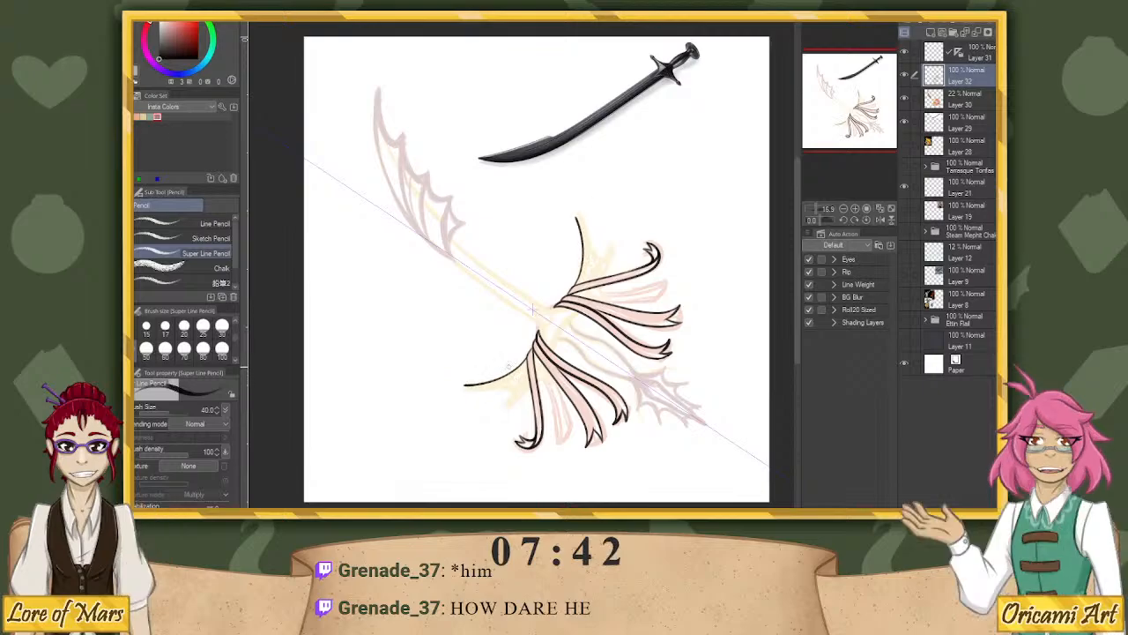
drag(539, 335, 535, 311)
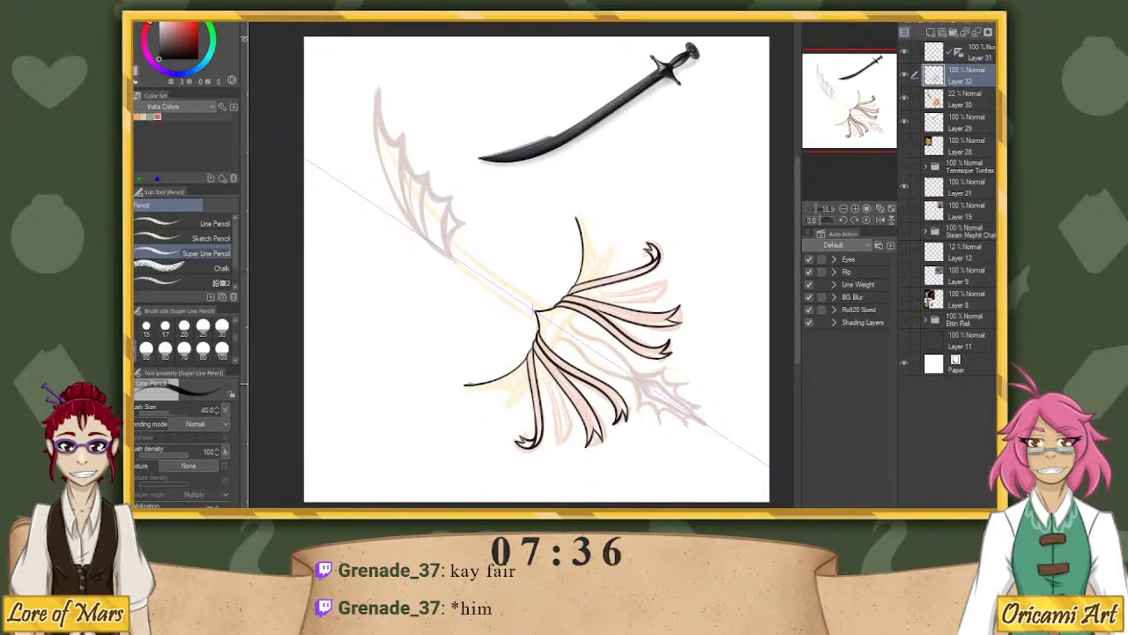
mouse_move(466, 384)
mouse_down()
mouse_move(501, 383)
mouse_move(511, 402)
mouse_move(525, 385)
mouse_up()
key(ctrl+z)
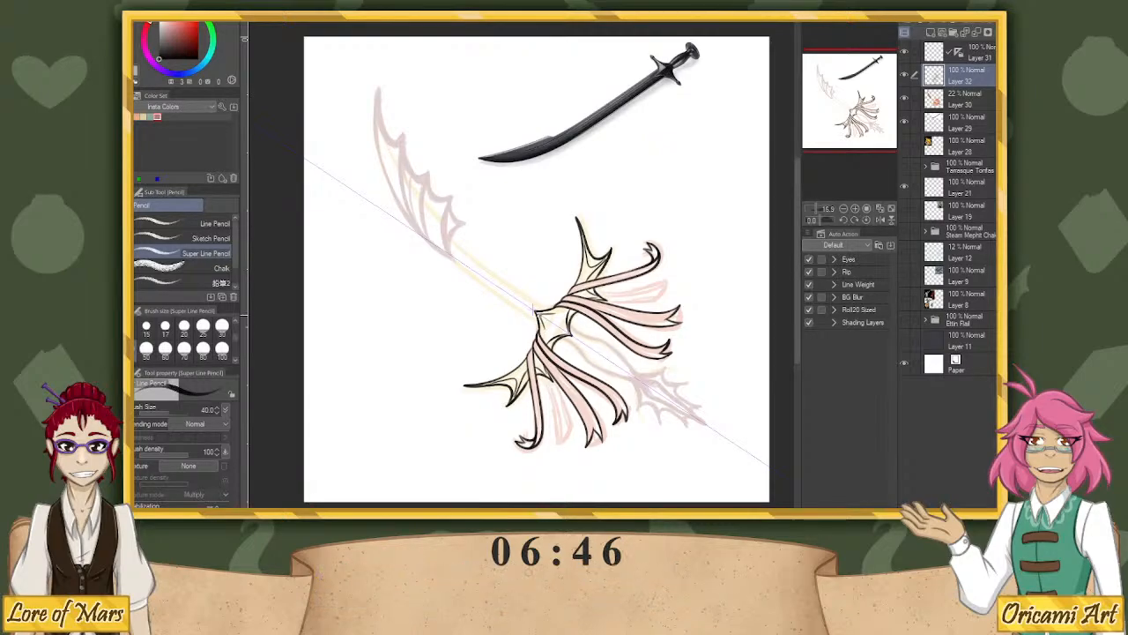
mouse_move(545, 327)
mouse_down()
mouse_move(553, 319)
mouse_move(565, 334)
mouse_move(544, 323)
mouse_move(553, 334)
mouse_move(559, 319)
mouse_up()
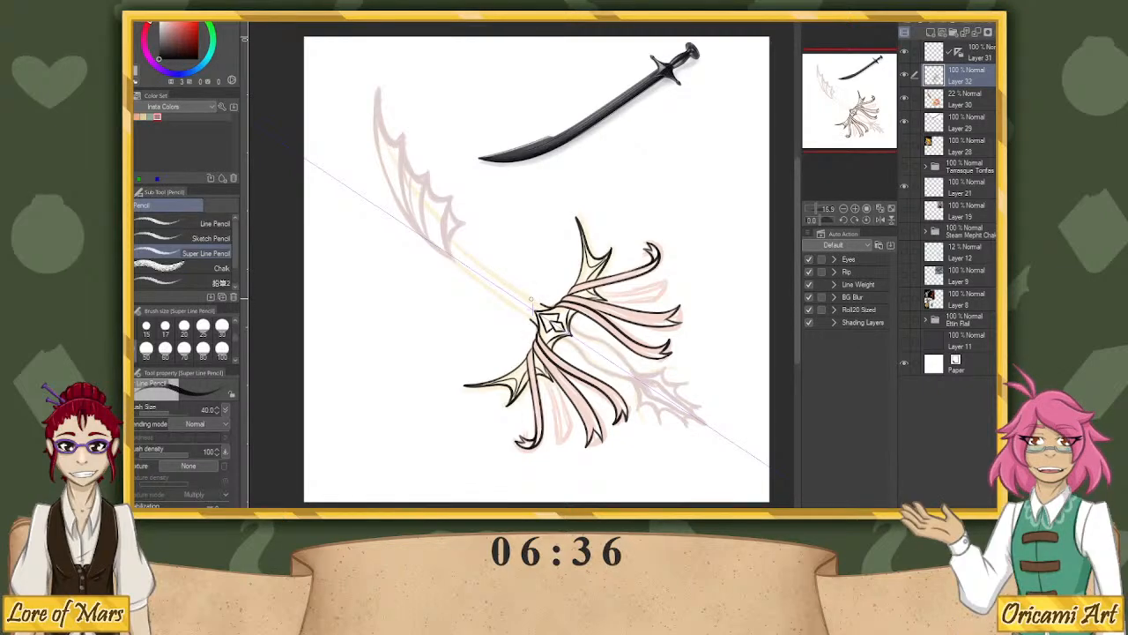
drag(538, 305, 492, 269)
mouse_move(533, 315)
mouse_down()
mouse_move(479, 289)
mouse_move(469, 250)
mouse_up()
drag(479, 289, 453, 275)
key(ctrl+z)
key(ctrl+z)
drag(533, 319, 510, 305)
drag(543, 306, 493, 272)
key(ctrl+z)
key(ctrl+y)
key(ctrl+z)
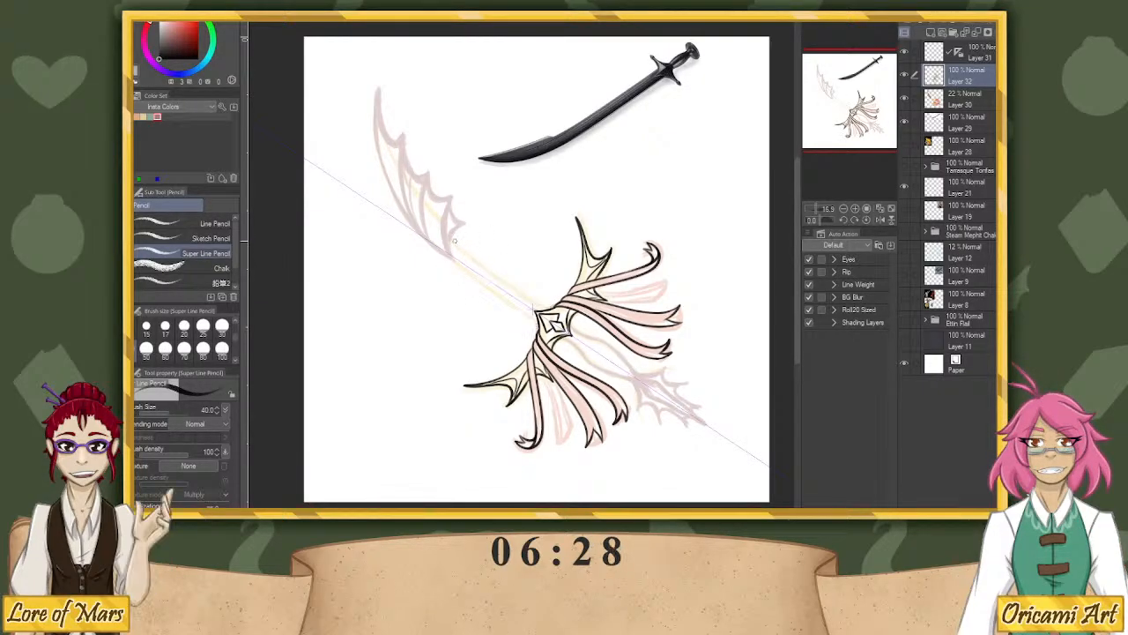
key(ctrl+y)
mouse_move(508, 285)
mouse_down()
mouse_move(540, 304)
mouse_move(455, 239)
mouse_move(546, 309)
mouse_up()
key(ctrl+z)
key(ctrl+z)
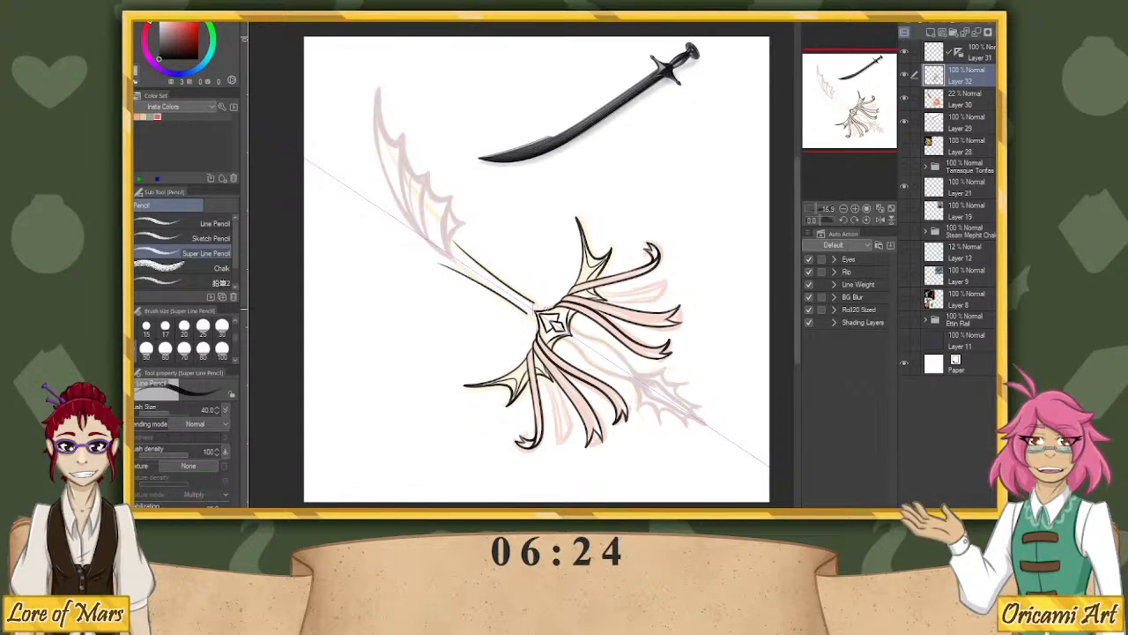
Redraw the blade's narrow shaft as two mirrored, nearly straight edges from the crossguard to the wing-shaped part.
drag(820, 220, 809, 220)
key(ctrl+z)
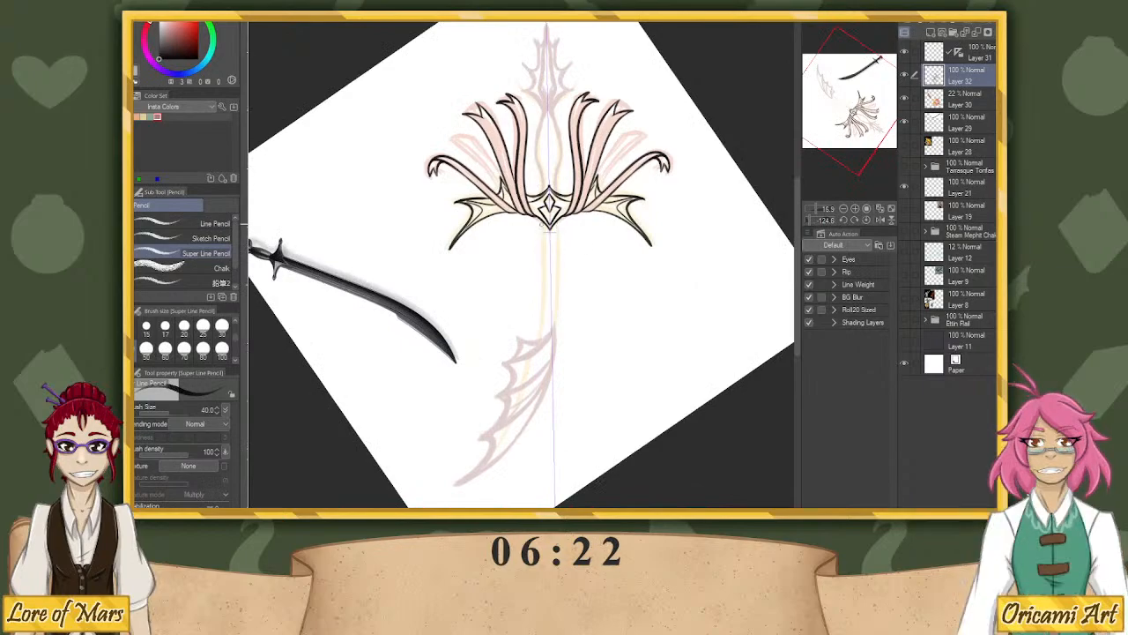
drag(540, 217, 534, 334)
key(ctrl+z)
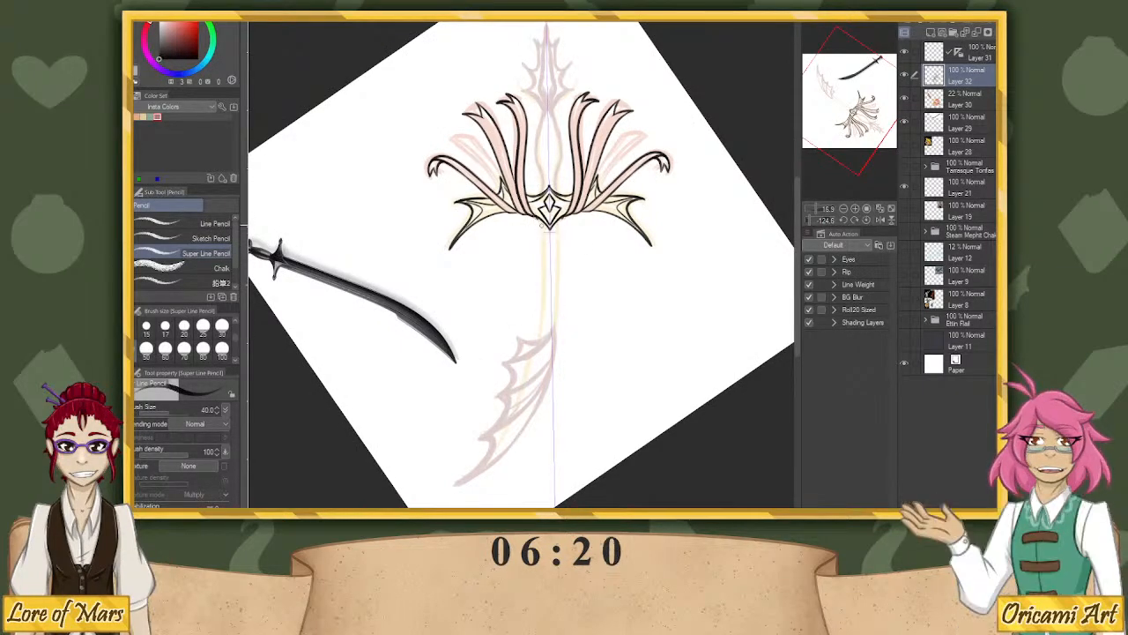
drag(540, 217, 540, 334)
key(ctrl+z)
drag(539, 217, 539, 335)
key(ctrl+z)
drag(539, 216, 539, 333)
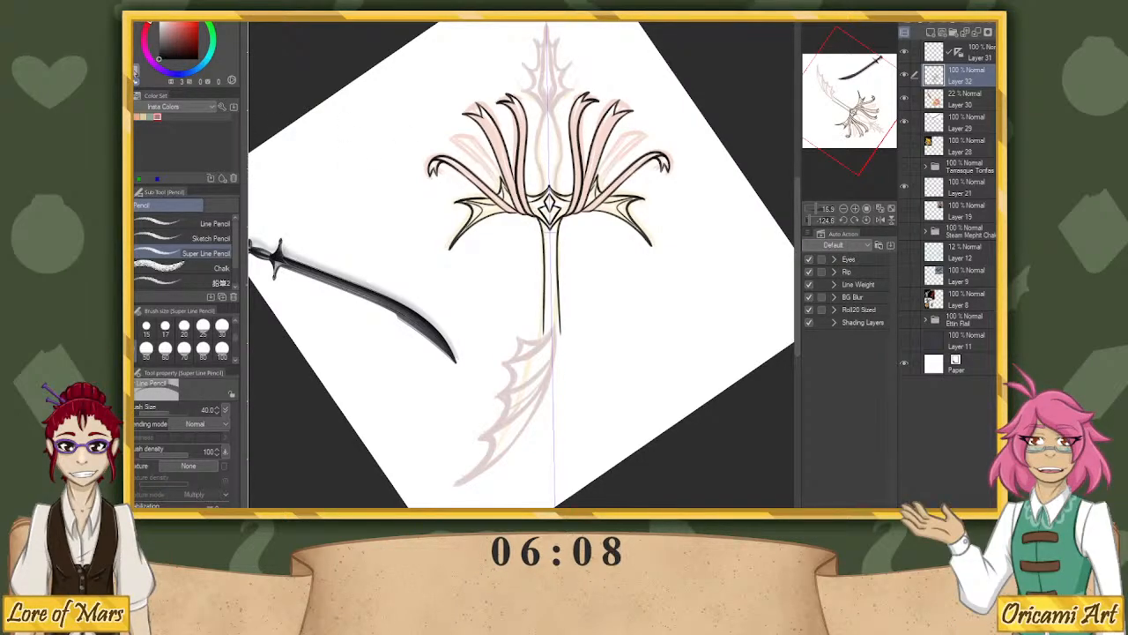
click(863, 220)
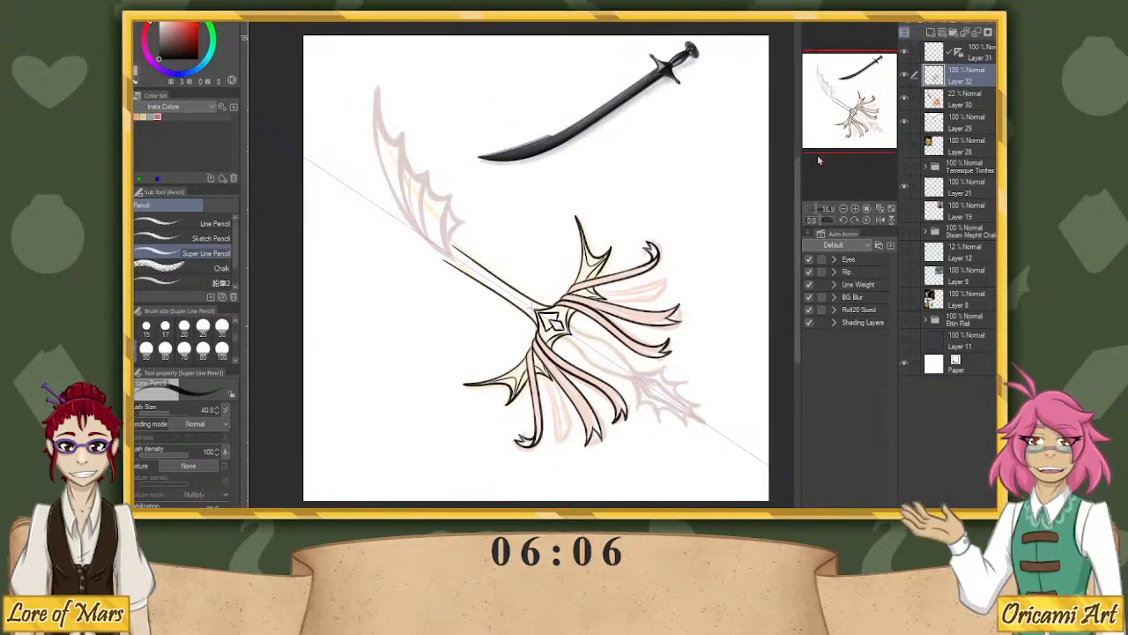
Ink the mirrored contoured grip beneath the crossguard, narrowing it into the pommel's long pointed core.
drag(819, 222, 824, 224)
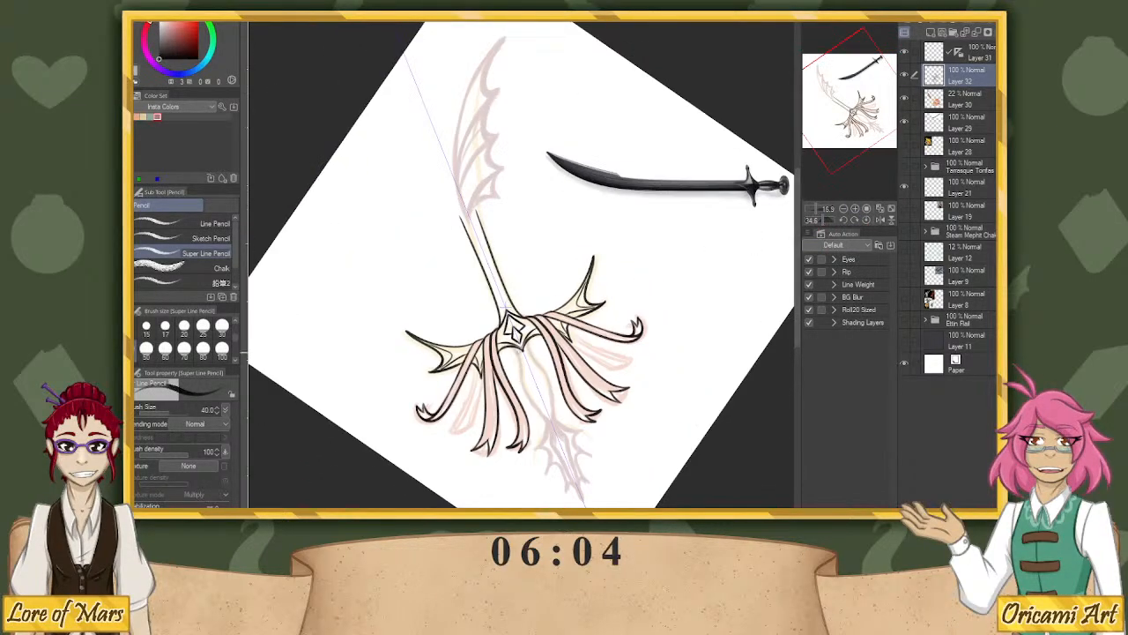
mouse_move(510, 346)
mouse_down()
mouse_move(506, 364)
mouse_move(531, 404)
mouse_move(564, 383)
mouse_up()
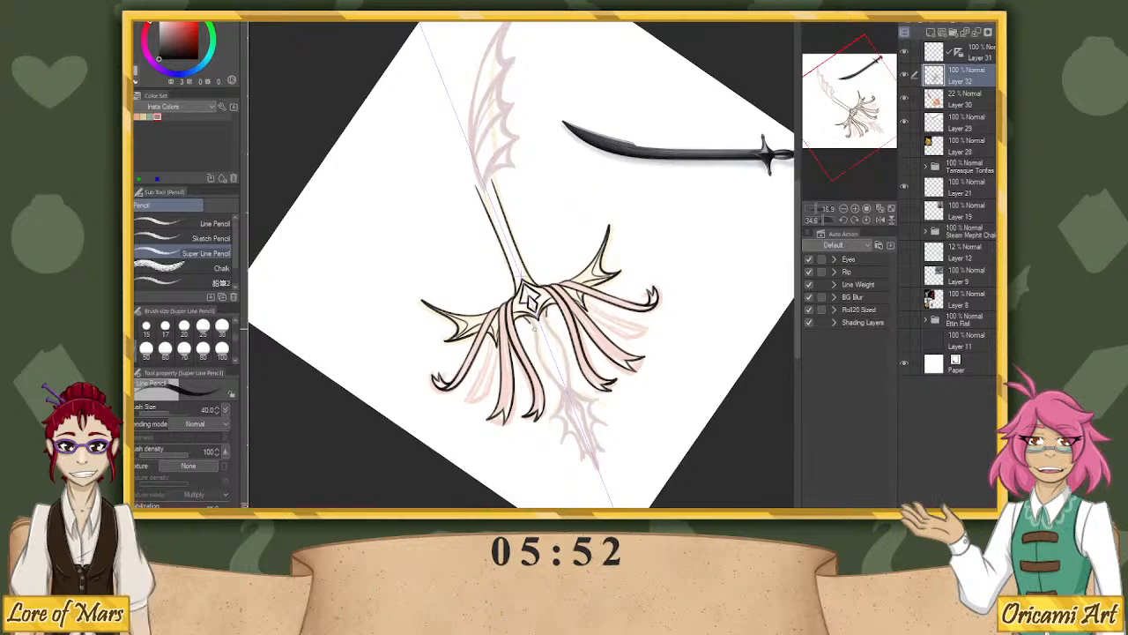
drag(535, 343, 563, 386)
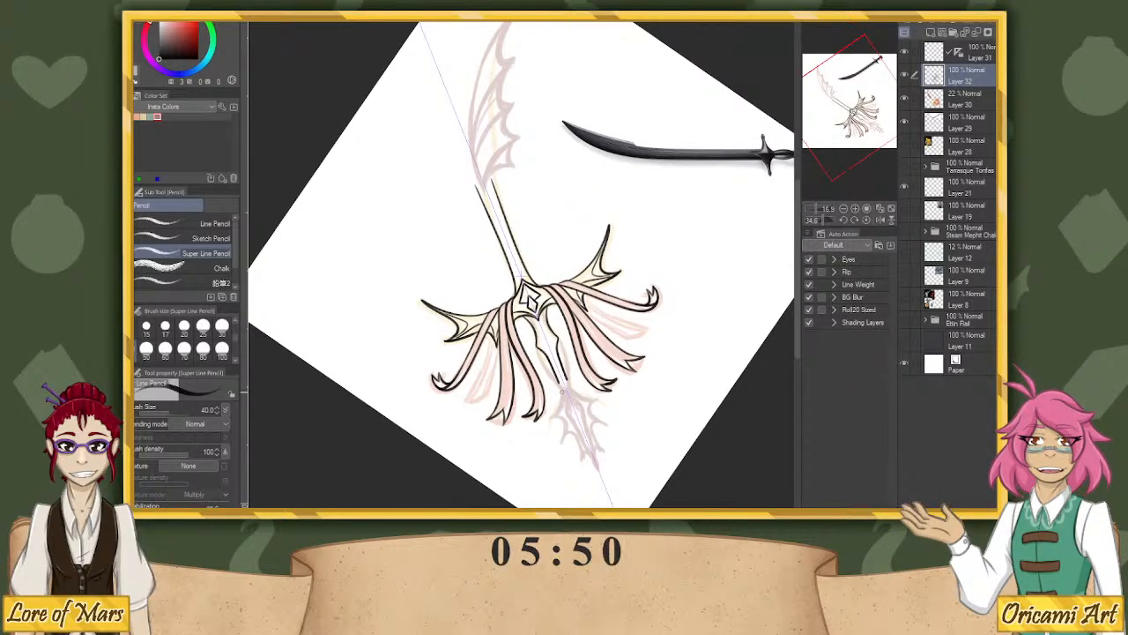
key(ctrl+z)
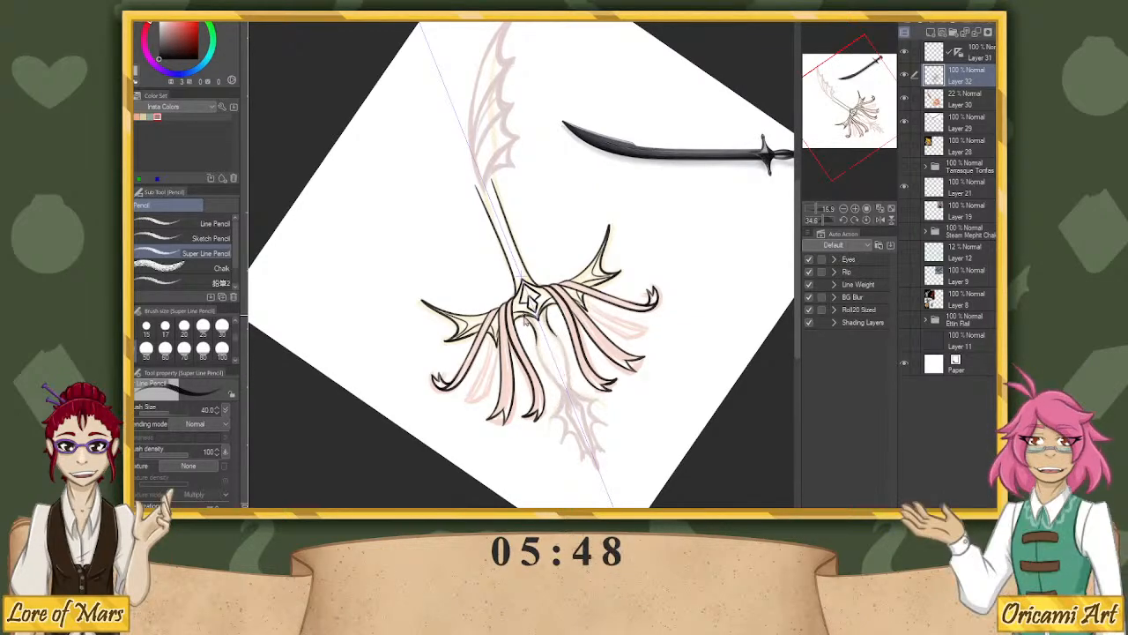
drag(532, 323, 592, 451)
key(ctrl+z)
key(ctrl+z)
drag(565, 407, 599, 472)
key(ctrl+z)
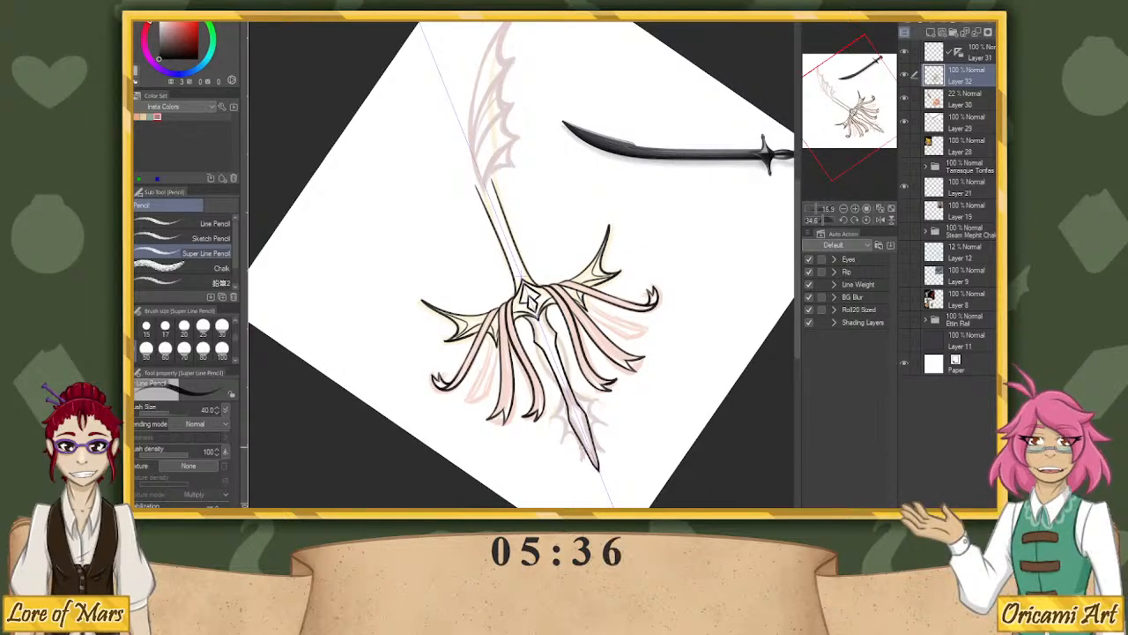
Ink the mirrored spiked, webbed outline around the pommel's core, ending in a sharp point.
mouse_move(564, 401)
mouse_down()
mouse_move(551, 417)
mouse_move(561, 445)
mouse_up()
key(ctrl+z)
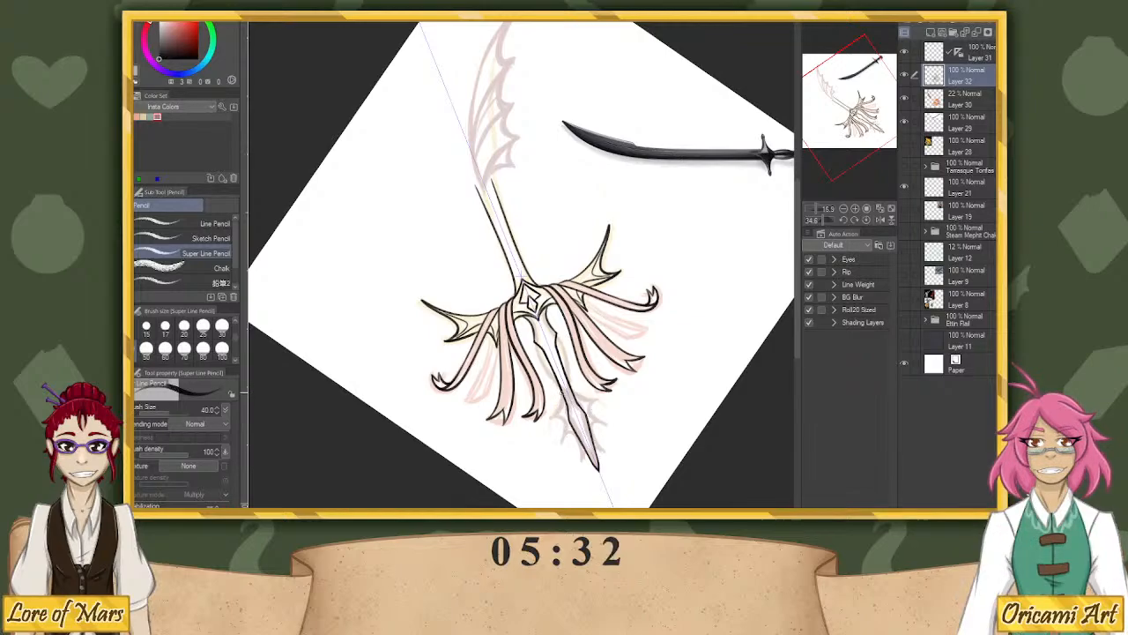
mouse_move(564, 397)
mouse_down()
mouse_move(551, 417)
mouse_move(558, 444)
mouse_move(568, 437)
mouse_up()
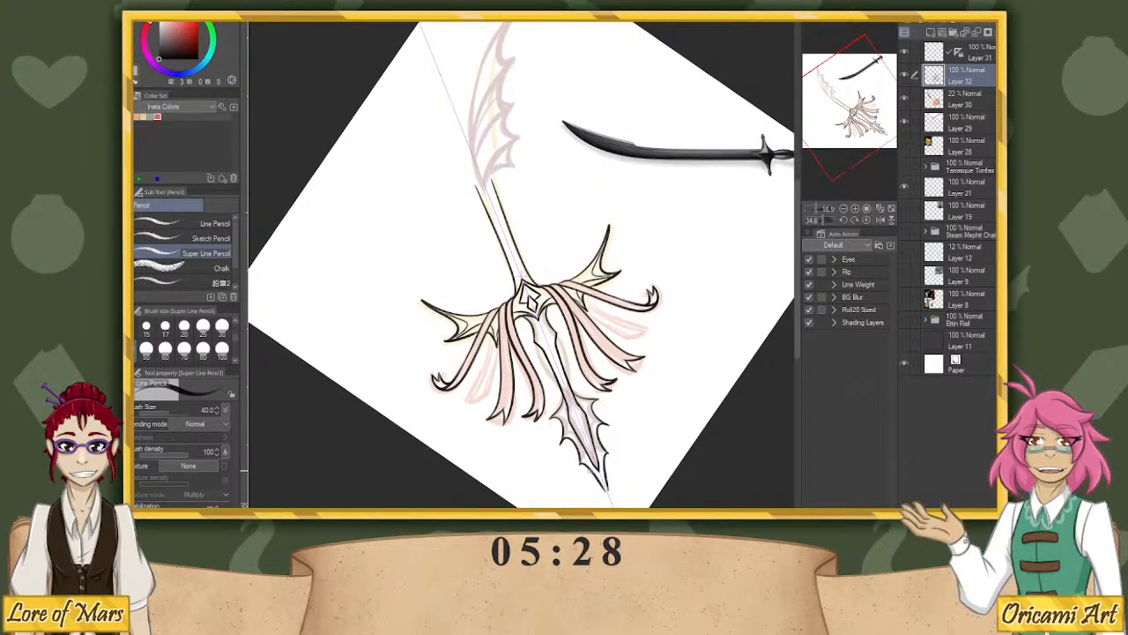
key(ctrl+z)
drag(581, 464, 599, 481)
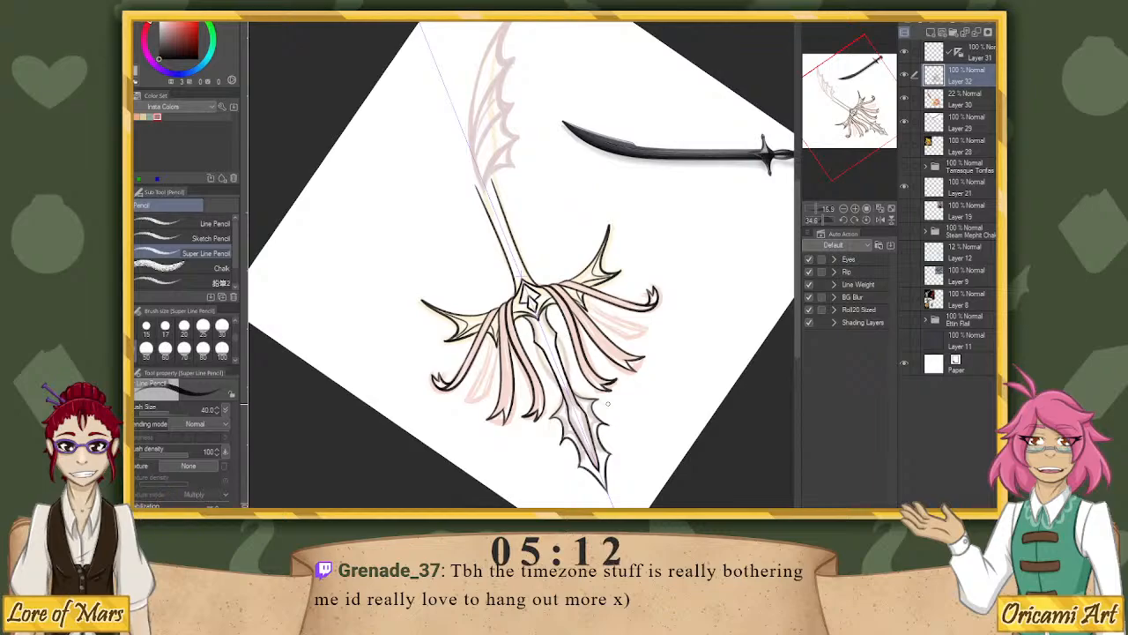
Hide the symmetry ruler layer and ink the wing-shaped blade's smooth curved back edge from the shaft up to the tip.
click(904, 52)
drag(852, 93, 852, 87)
mouse_move(398, 262)
mouse_down()
mouse_move(390, 218)
mouse_move(403, 122)
mouse_move(440, 84)
mouse_up()
key(ctrl+z)
mouse_move(393, 180)
mouse_down()
mouse_move(438, 81)
mouse_move(391, 210)
mouse_move(402, 275)
mouse_move(391, 188)
mouse_move(409, 128)
mouse_move(440, 85)
mouse_up()
key(ctrl+z)
key(ctrl+z)
drag(400, 192, 390, 266)
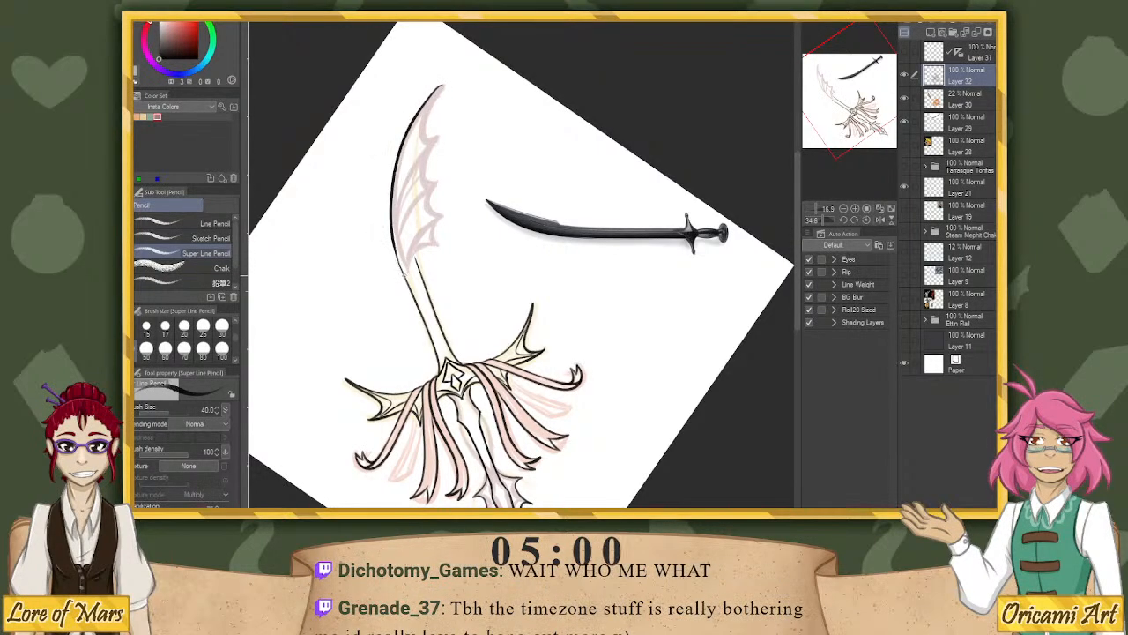
key(ctrl+z)
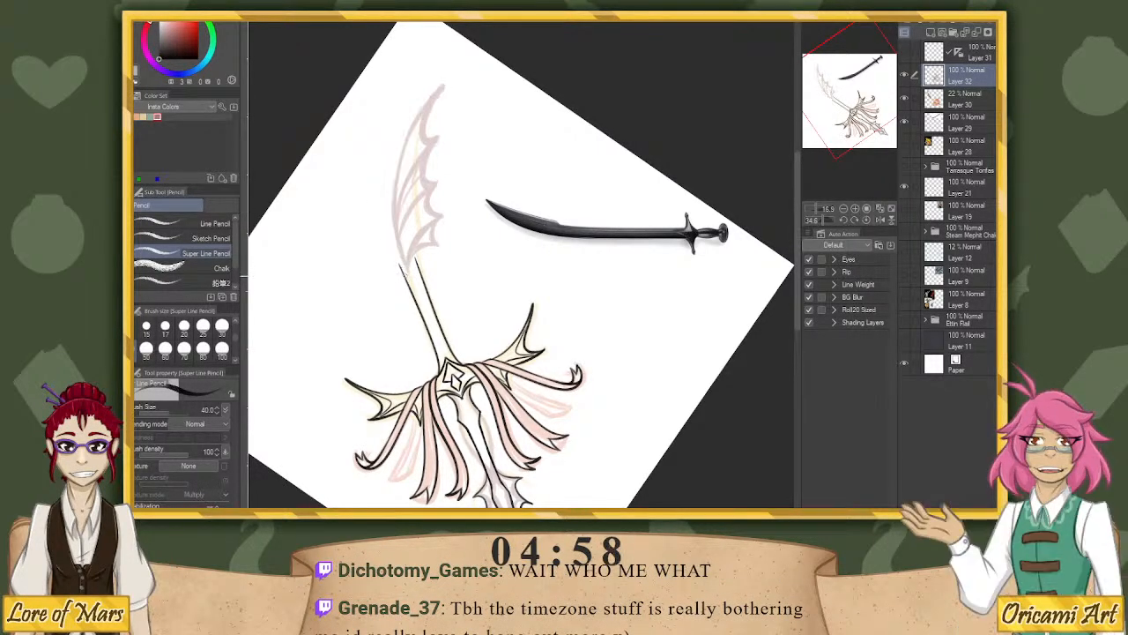
mouse_move(393, 231)
mouse_down()
mouse_move(439, 88)
mouse_move(393, 226)
mouse_move(398, 280)
mouse_up()
key(ctrl+z)
key(ctrl+z)
drag(394, 223, 407, 136)
key(ctrl+z)
mouse_move(441, 86)
mouse_down()
mouse_move(389, 210)
mouse_move(407, 277)
mouse_move(394, 251)
mouse_move(408, 122)
mouse_move(440, 88)
mouse_up()
key(ctrl+z)
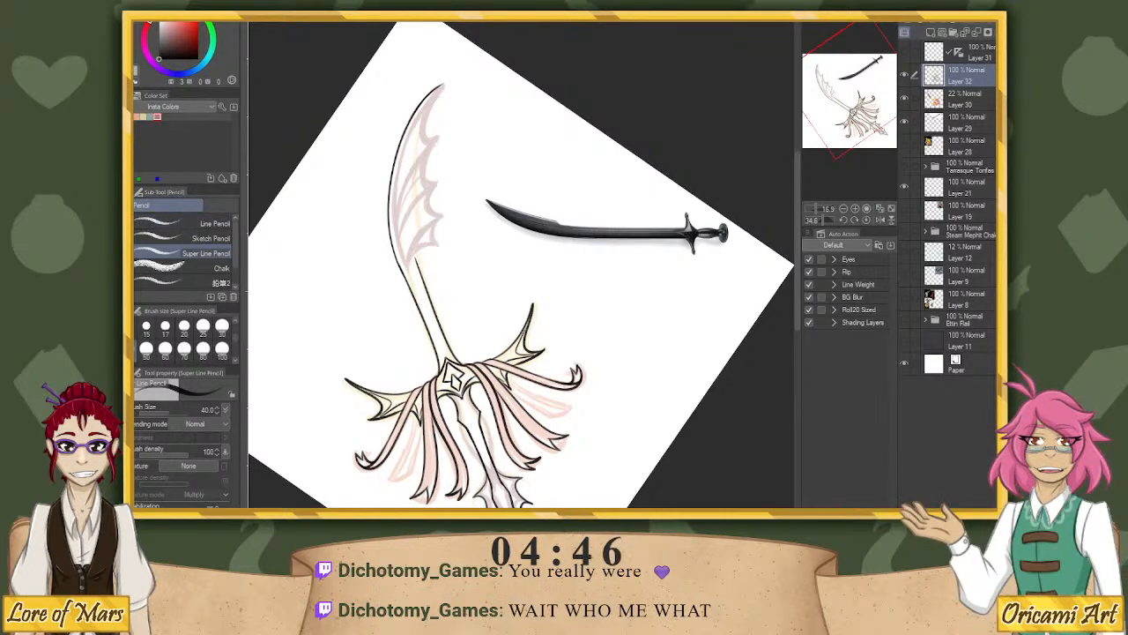
click(124, 251)
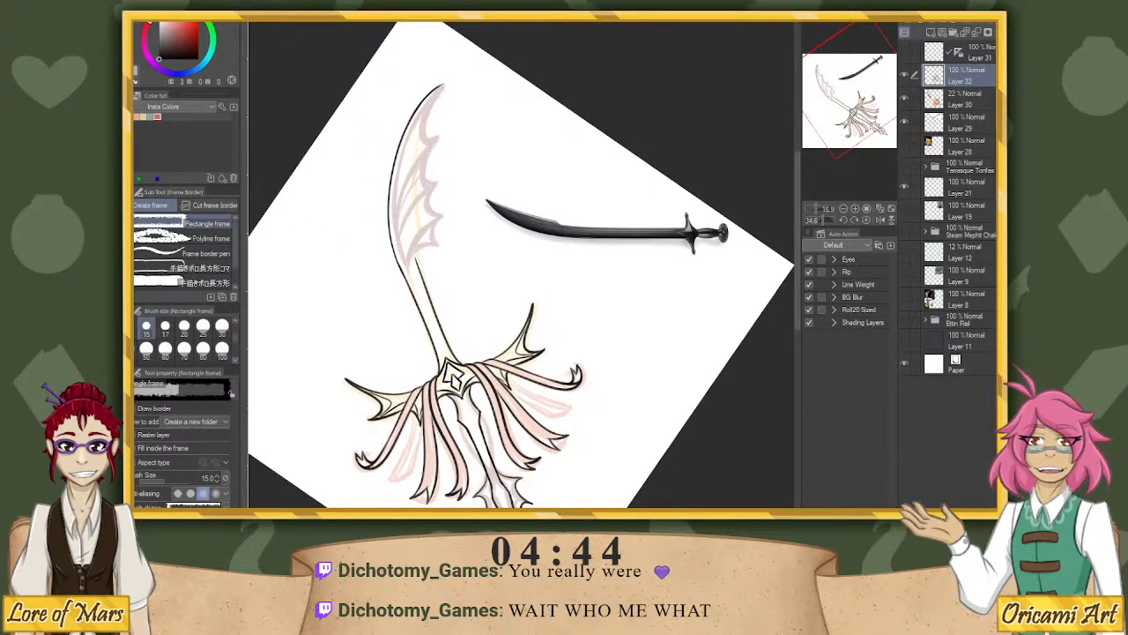
click(123, 264)
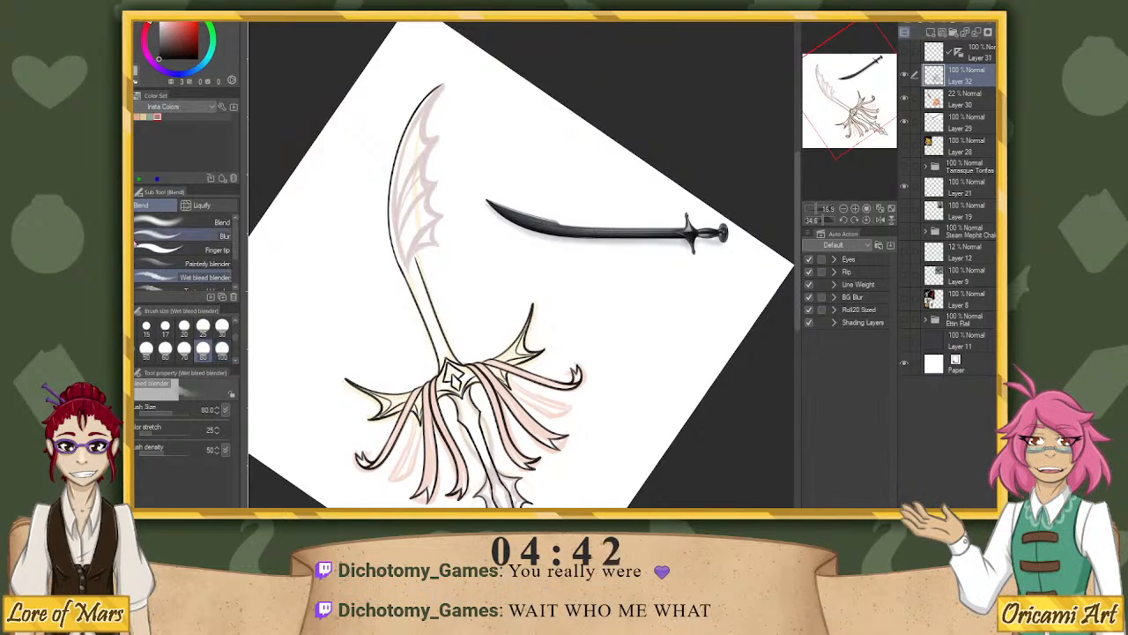
click(202, 204)
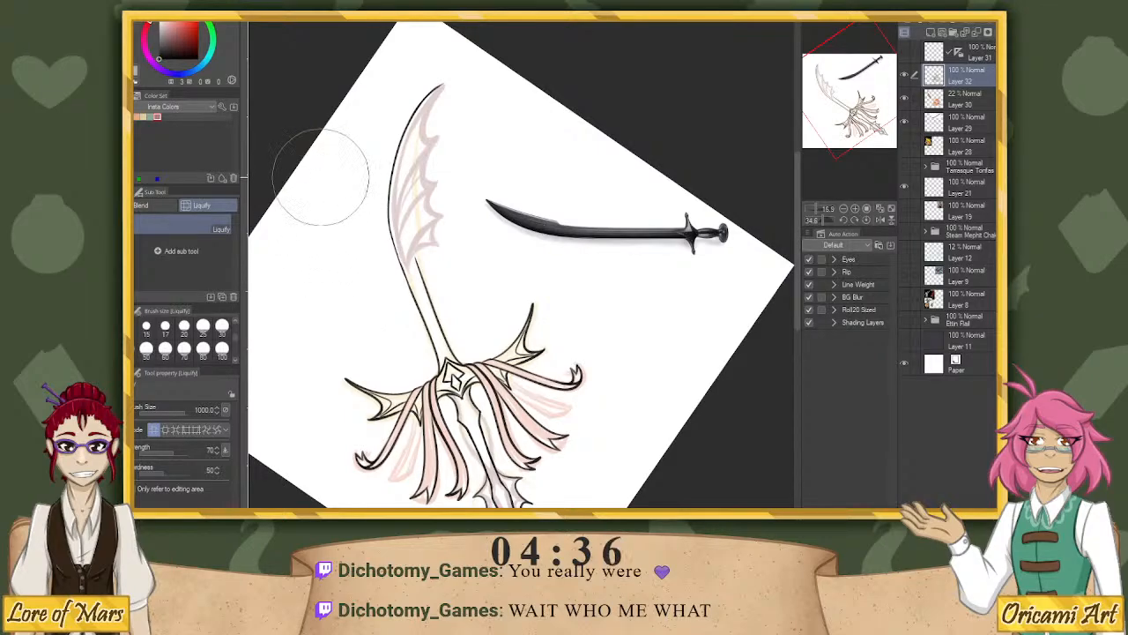
key(p)
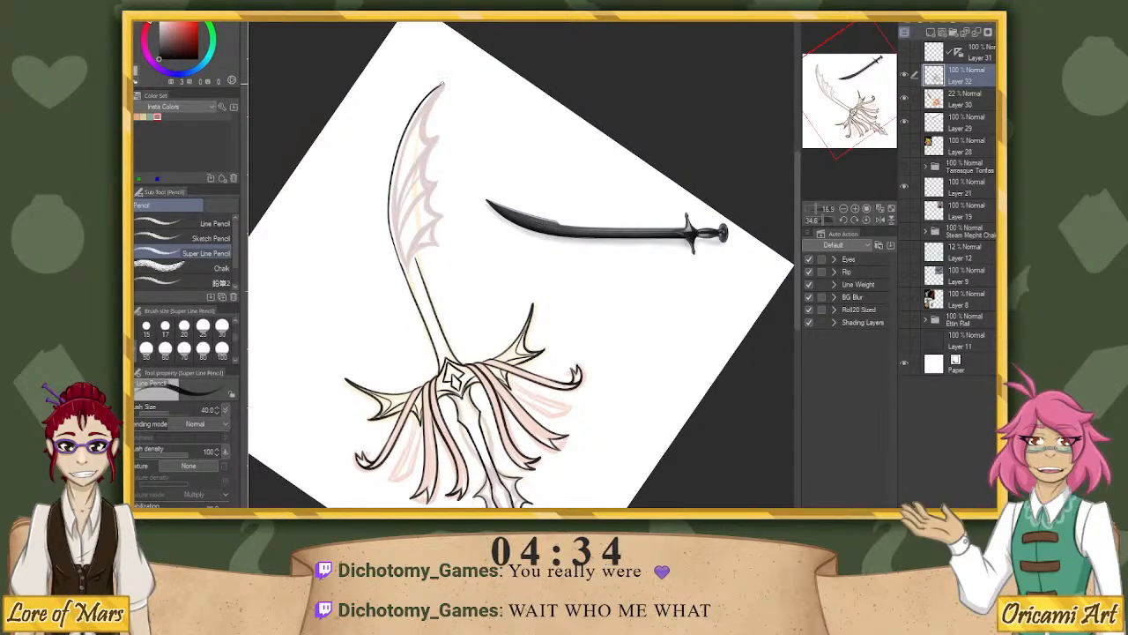
Ink the blade's scalloped inner edge with its row of pointed cusps from the tip down to the shaft.
mouse_move(441, 85)
mouse_down()
mouse_move(421, 139)
mouse_move(437, 134)
mouse_move(422, 176)
mouse_up()
drag(825, 222, 778, 203)
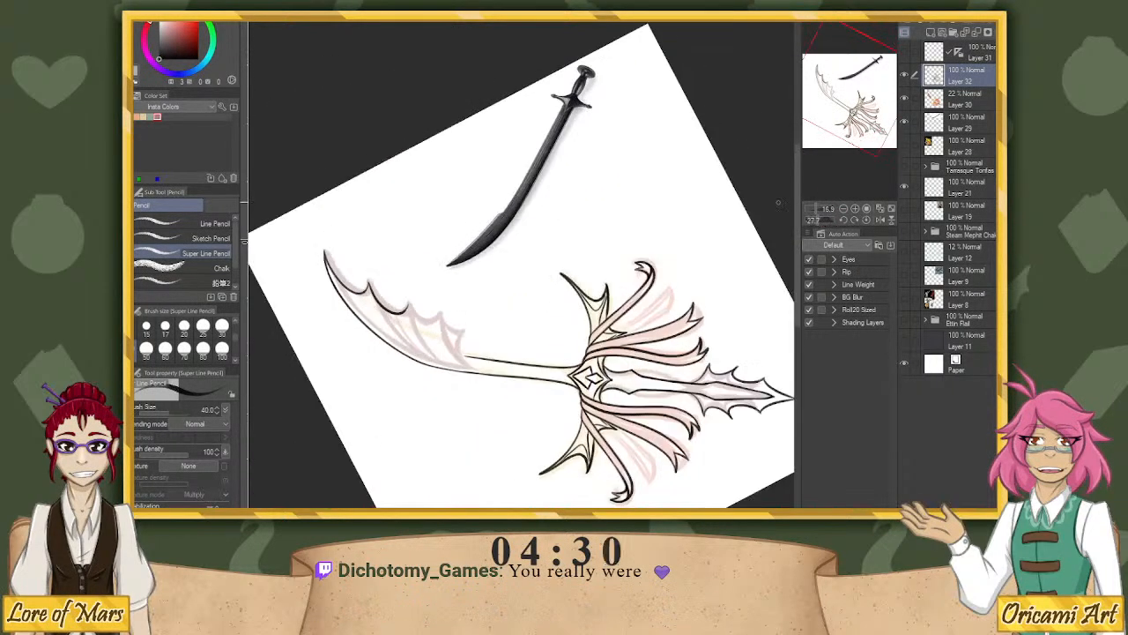
drag(411, 310, 442, 322)
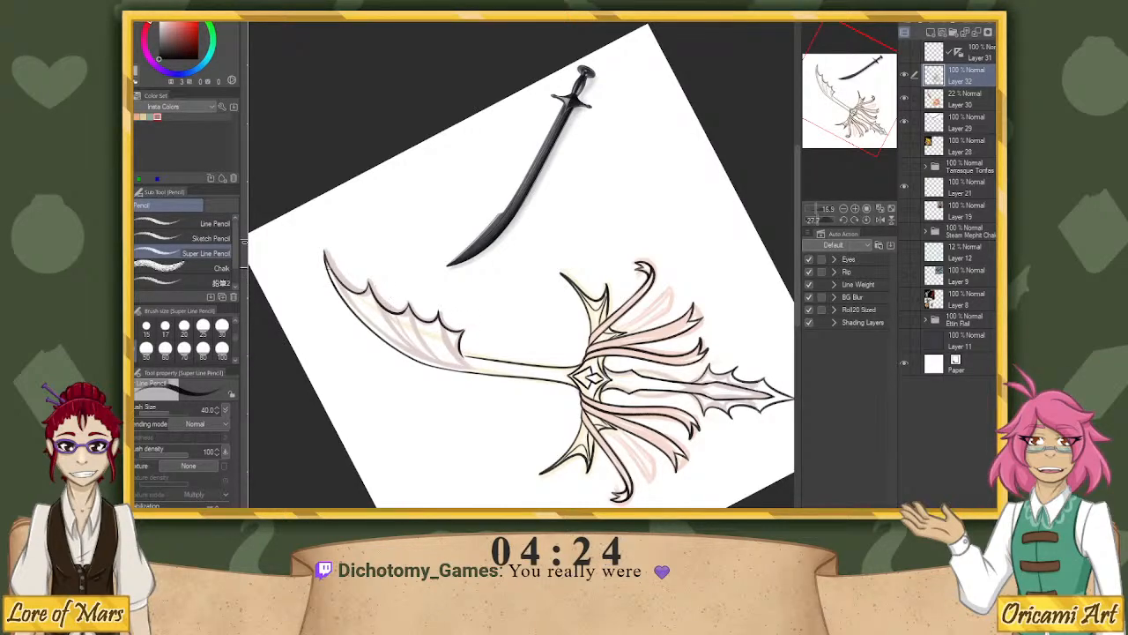
mouse_move(326, 260)
mouse_down()
mouse_move(365, 307)
mouse_move(409, 312)
mouse_move(385, 317)
mouse_move(409, 324)
mouse_move(413, 309)
mouse_up()
key(ctrl+z)
key(ctrl+z)
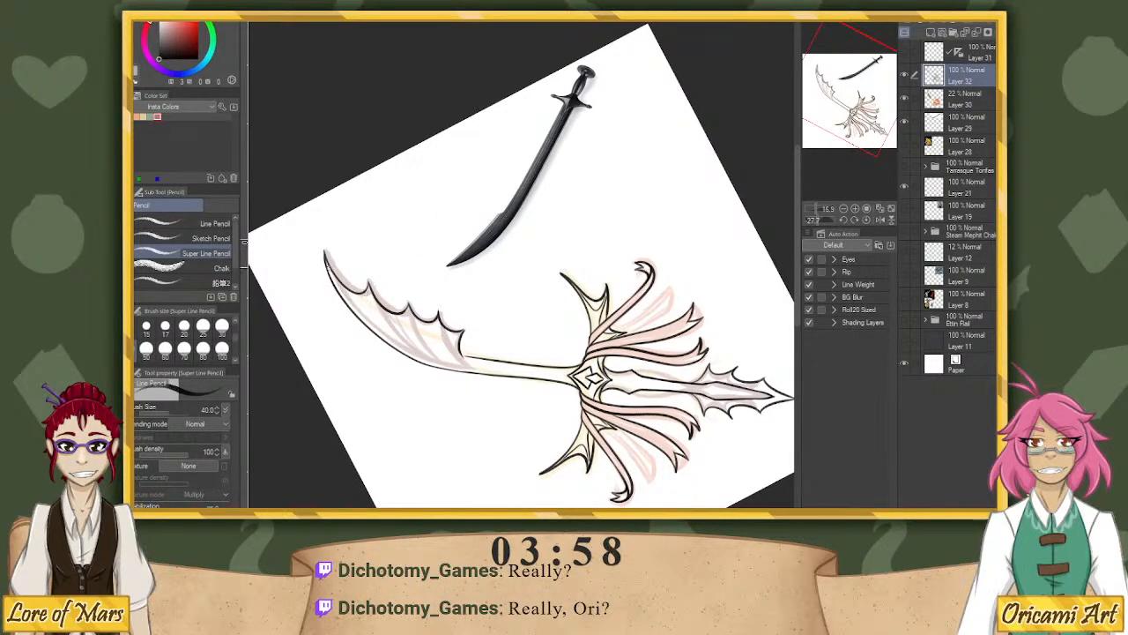
Ink the main curved wing ribs inside the blade, running from the scallop points to the back edge.
mouse_move(365, 286)
mouse_down()
mouse_move(401, 352)
mouse_move(412, 331)
mouse_move(424, 357)
mouse_up()
key(ctrl+z)
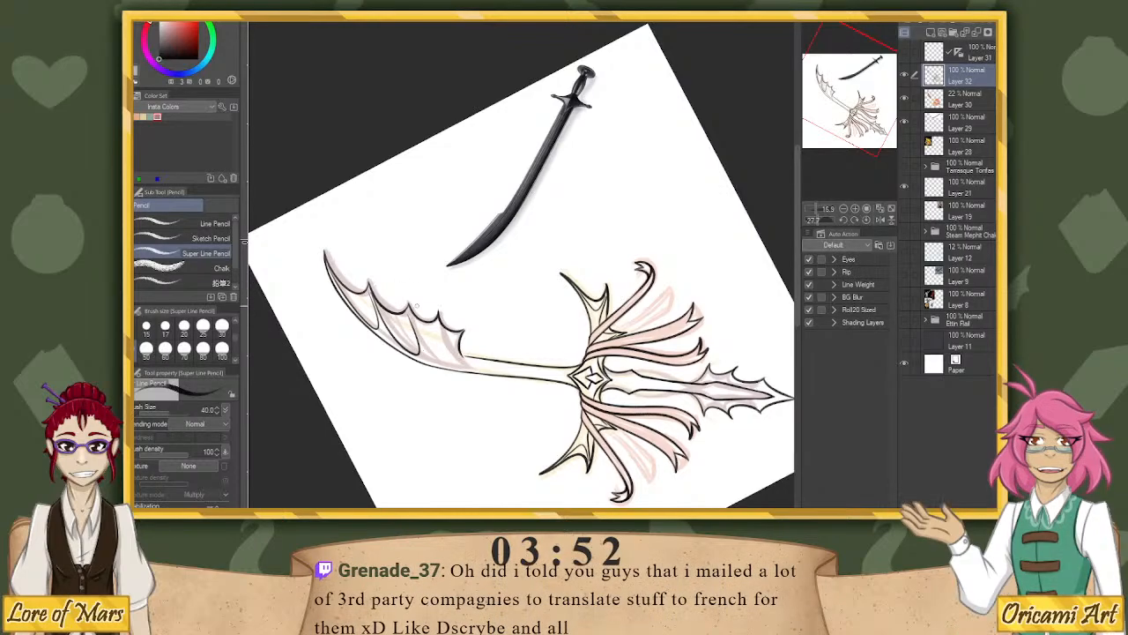
key(ctrl+z)
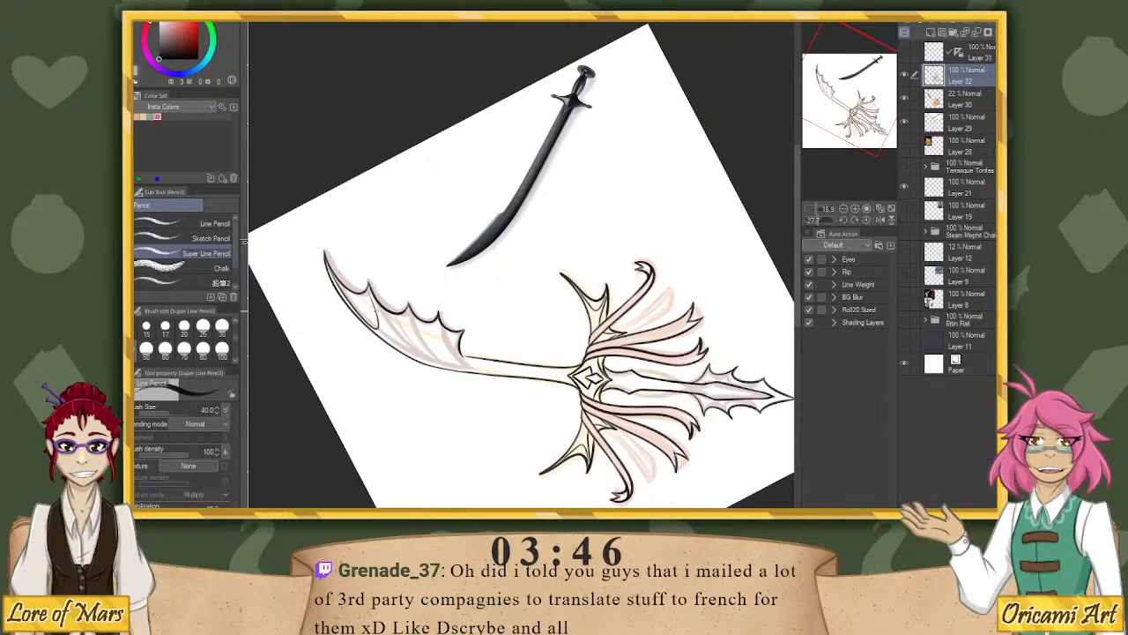
drag(377, 319, 408, 354)
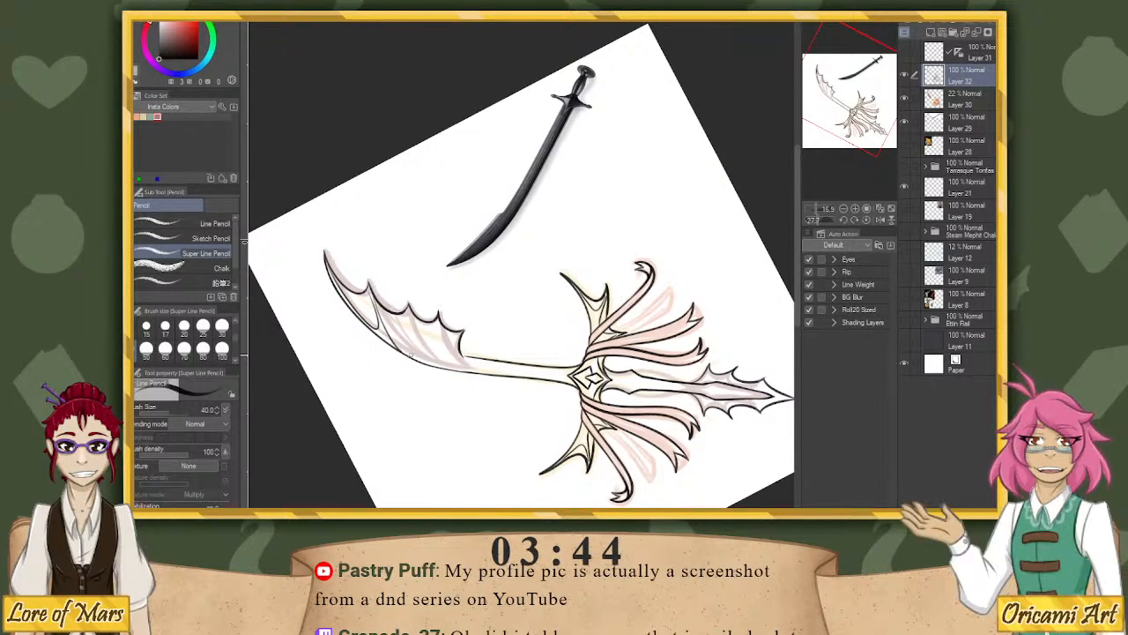
key(ctrl+z)
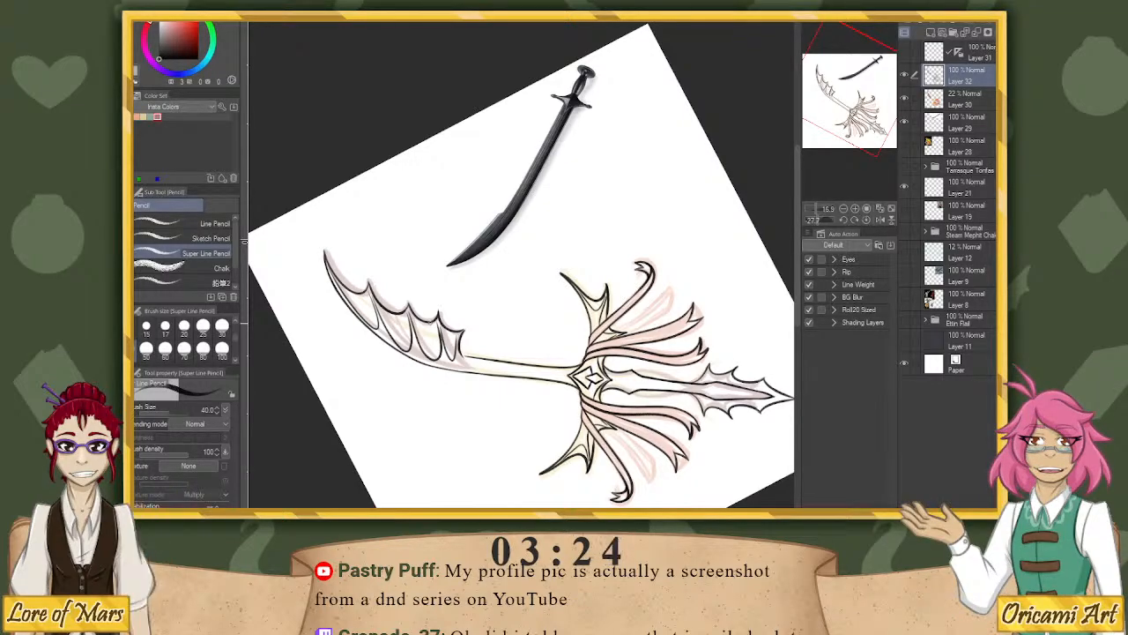
Add fine secondary fold lines between the ribs and along the back edge of the wing-shaped blade.
drag(818, 221, 821, 220)
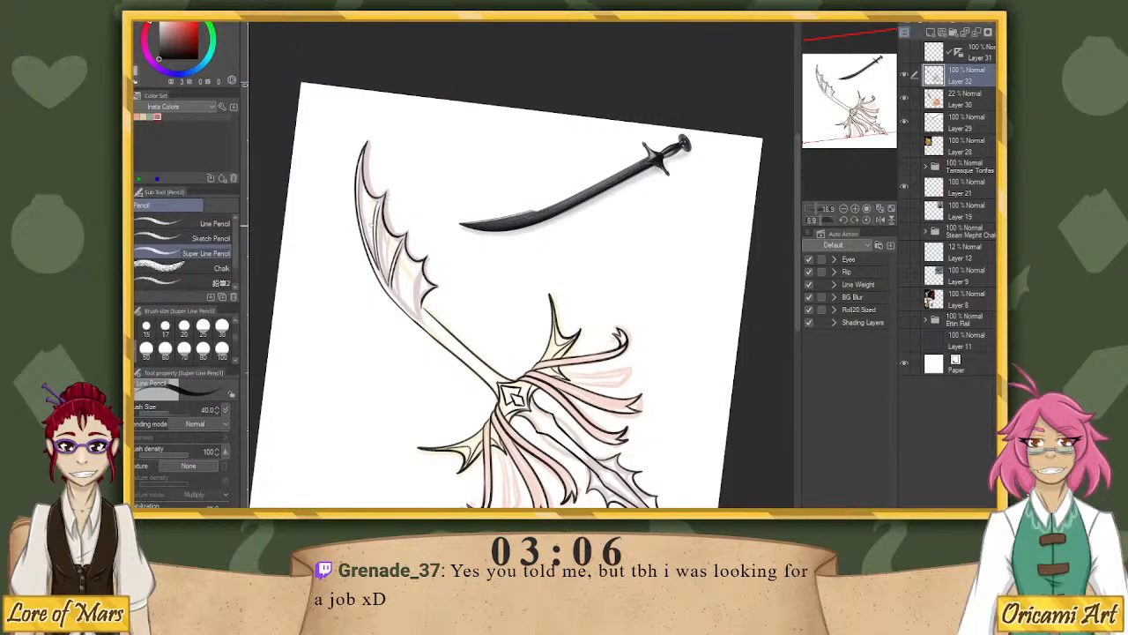
drag(820, 220, 829, 220)
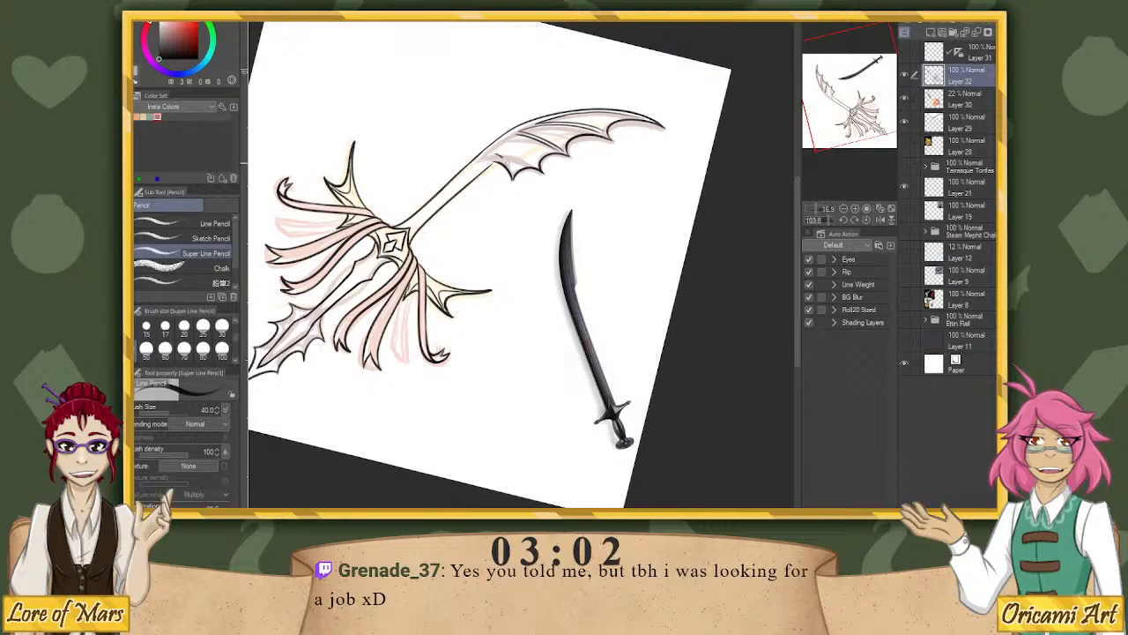
drag(823, 222, 816, 222)
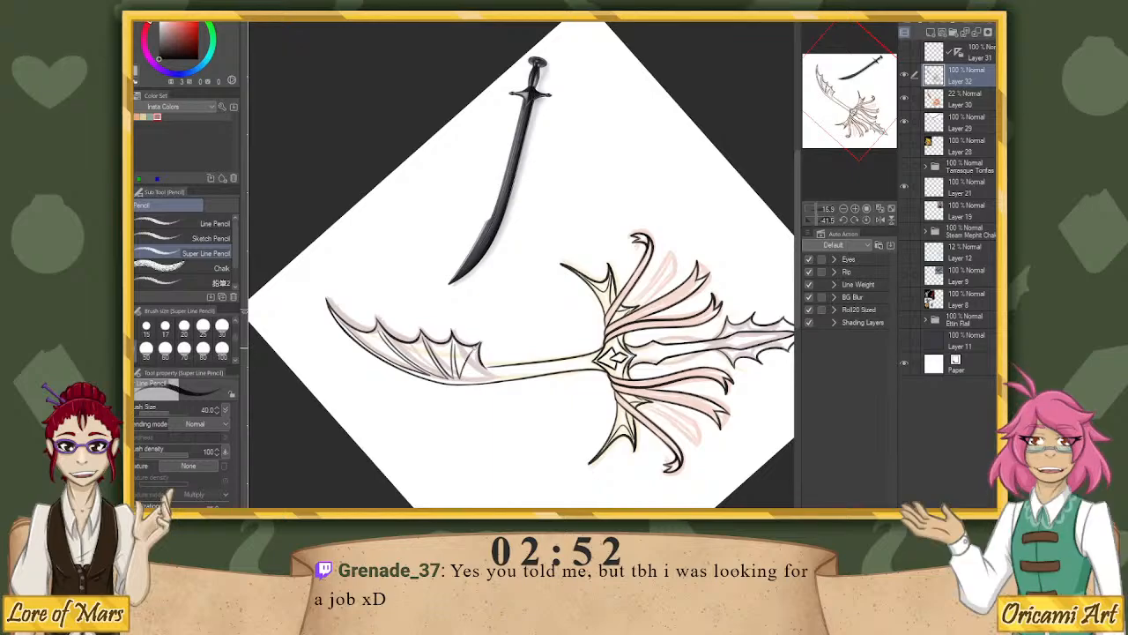
mouse_move(453, 341)
mouse_down()
mouse_move(460, 377)
mouse_move(477, 379)
mouse_move(479, 365)
mouse_up()
key(ctrl+z)
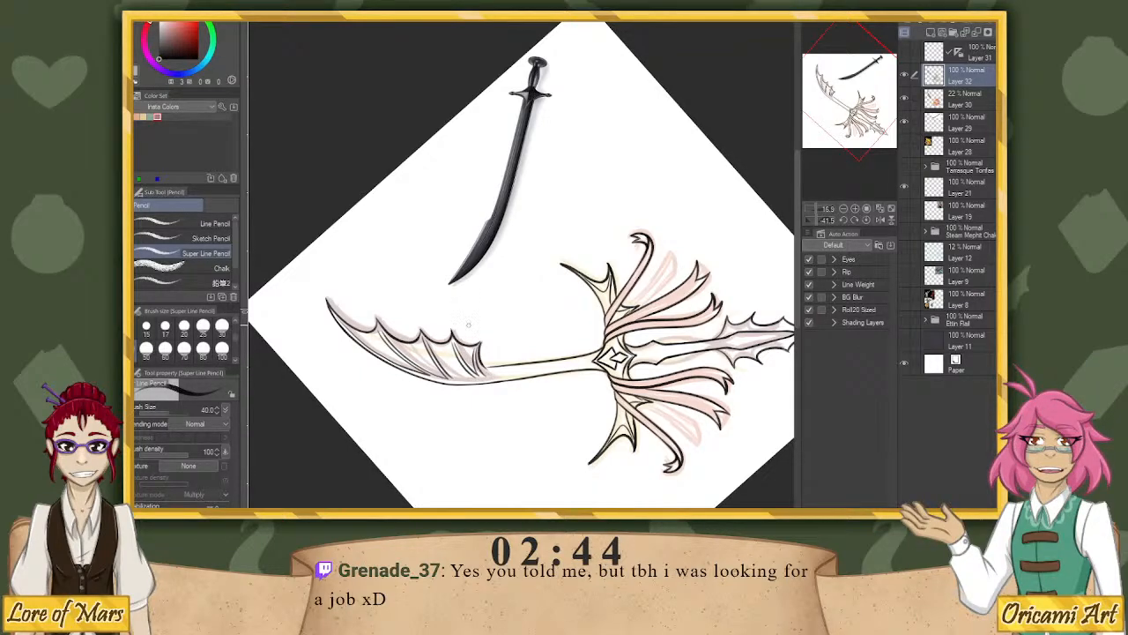
drag(819, 221, 823, 219)
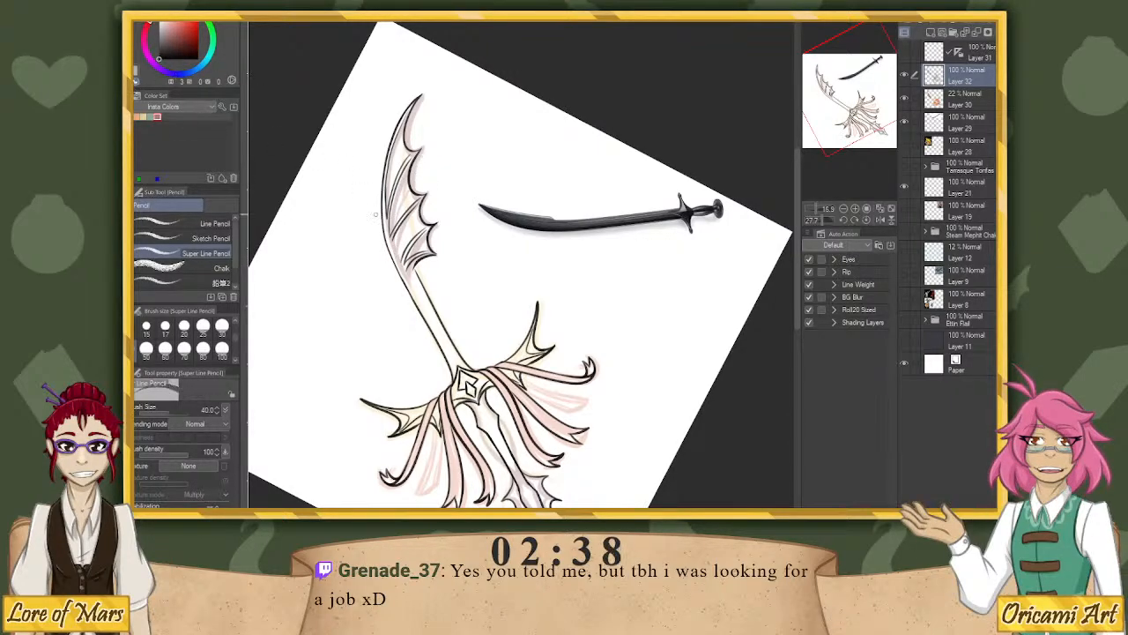
key(p)
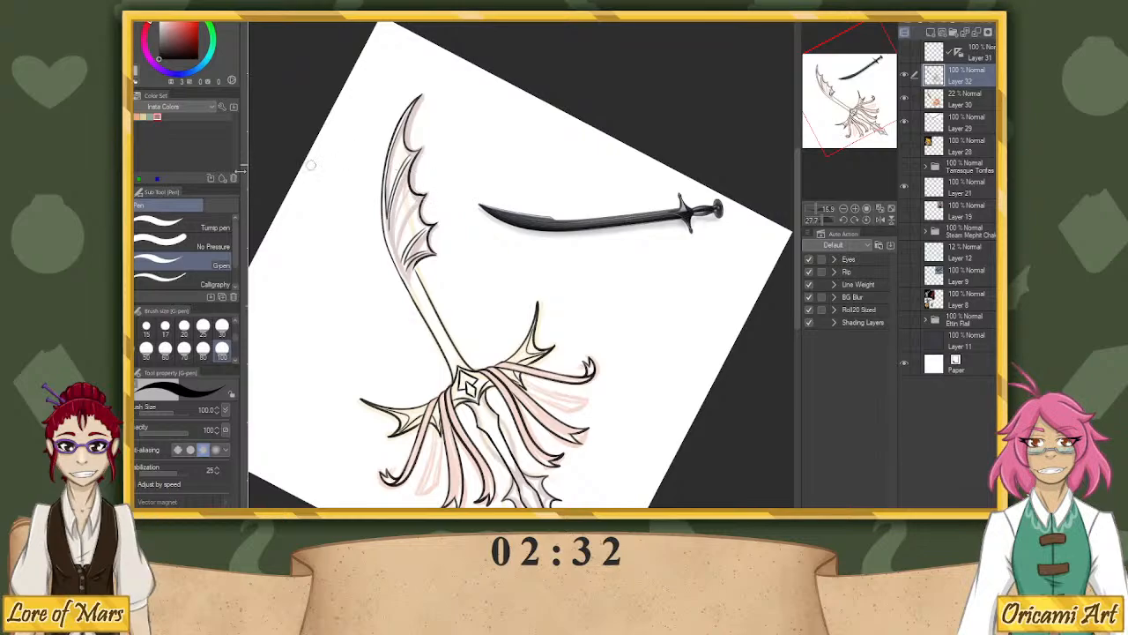
key(p)
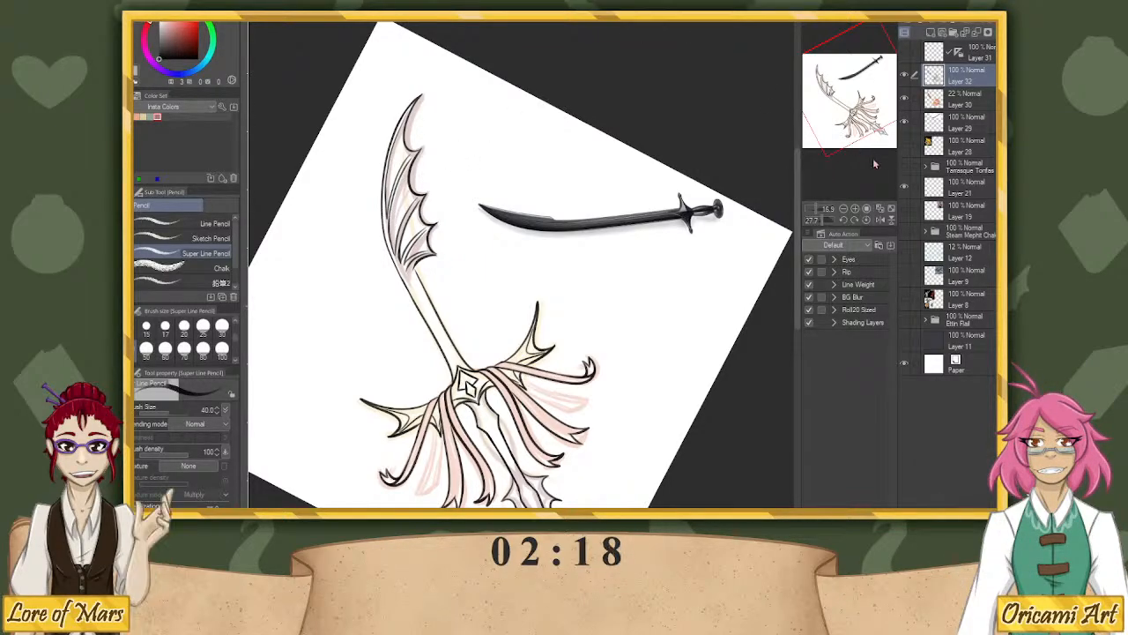
Show the symmetry ruler layer again and ink mirrored inner webbing lines at the pommel's first pair of spikes.
click(867, 220)
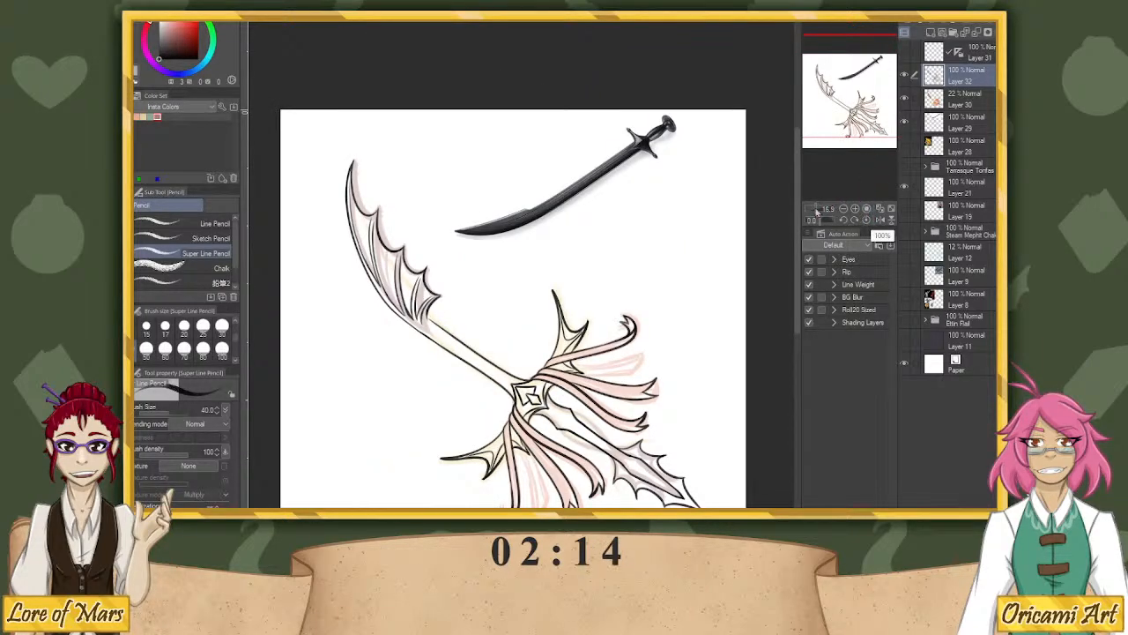
drag(816, 210, 818, 212)
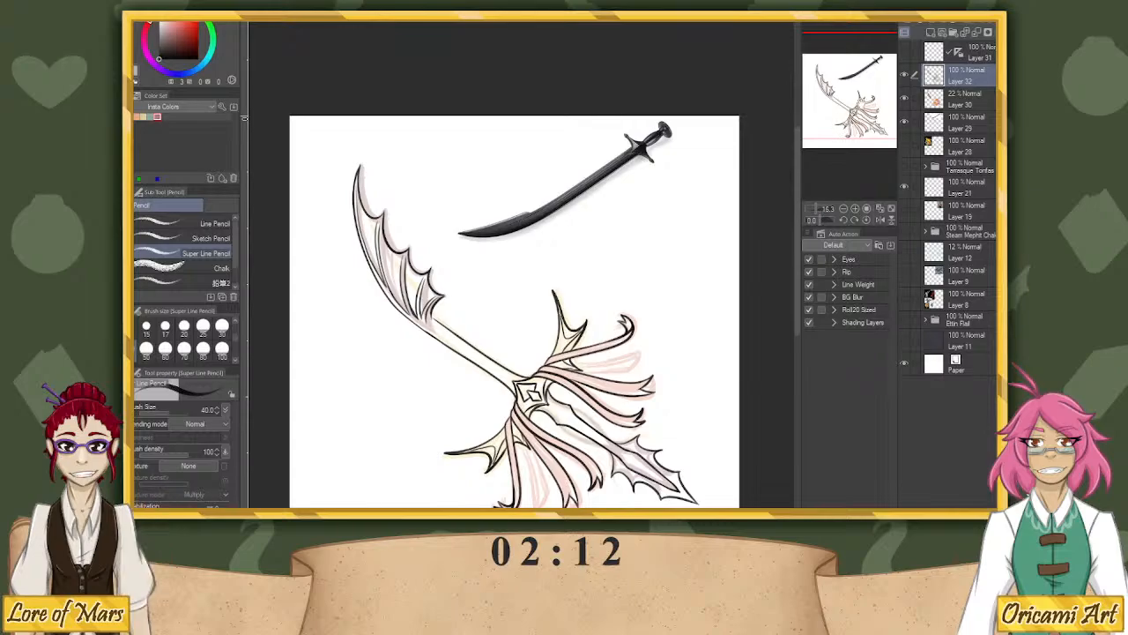
drag(849, 96, 860, 129)
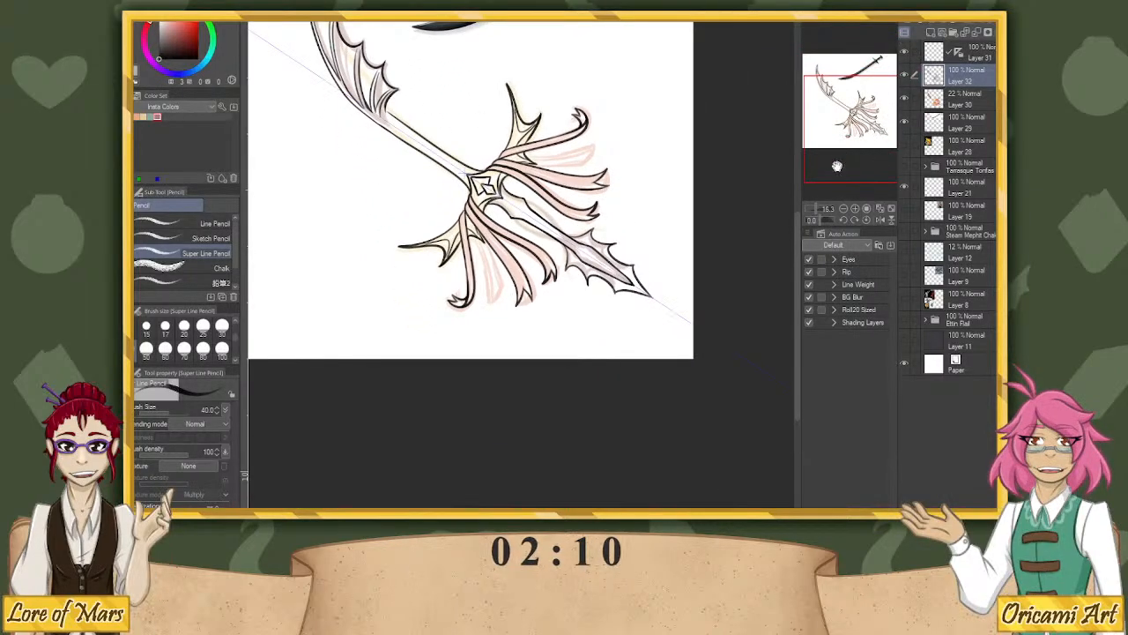
drag(822, 211, 832, 209)
drag(861, 119, 870, 121)
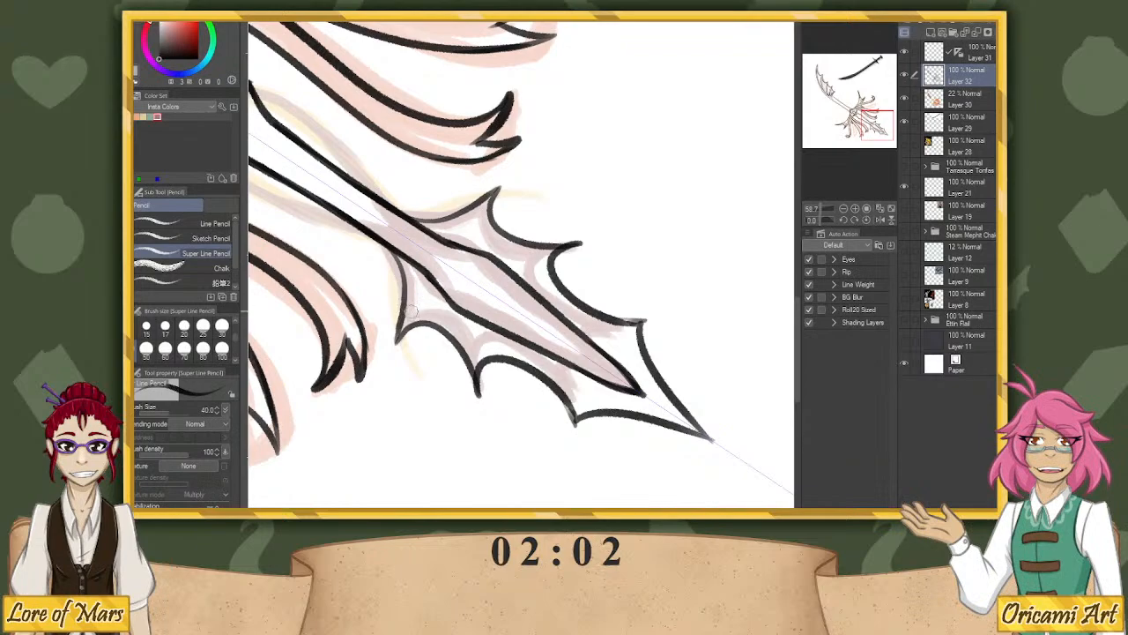
mouse_move(403, 327)
mouse_down()
mouse_move(417, 285)
mouse_move(399, 258)
mouse_up()
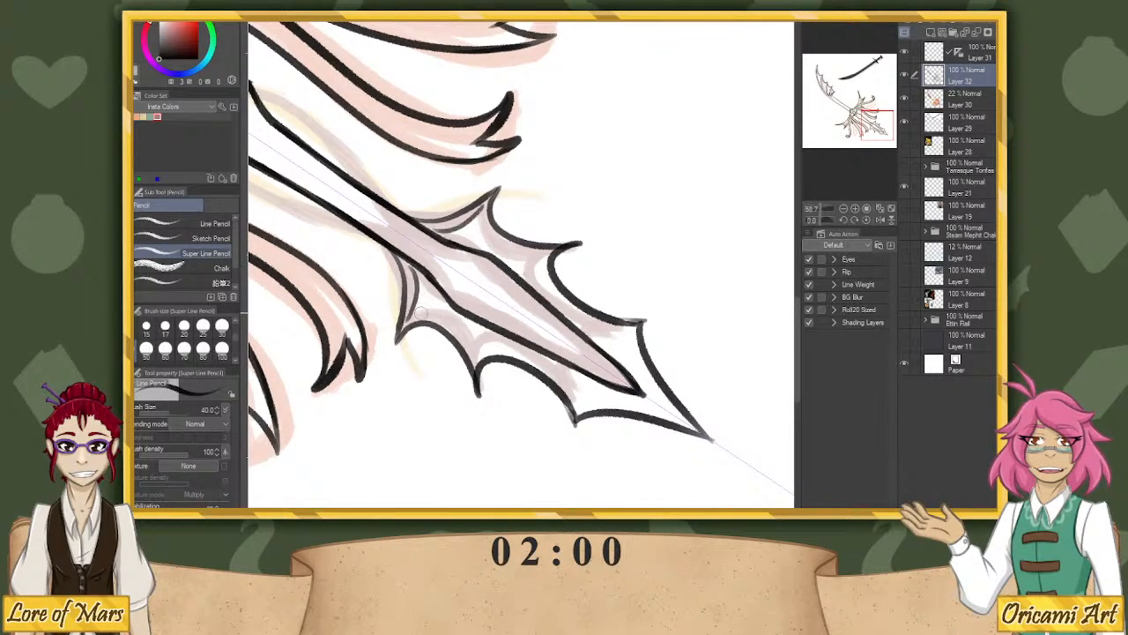
mouse_move(421, 306)
mouse_down()
mouse_move(458, 323)
mouse_move(464, 353)
mouse_up()
key(ctrl+z)
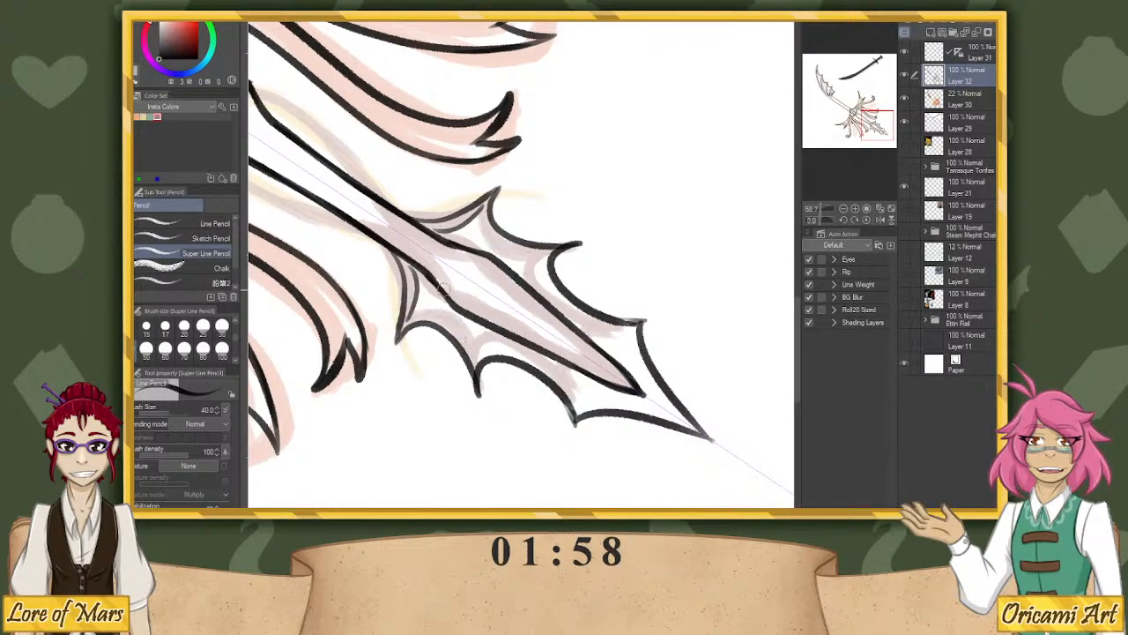
drag(445, 307, 467, 357)
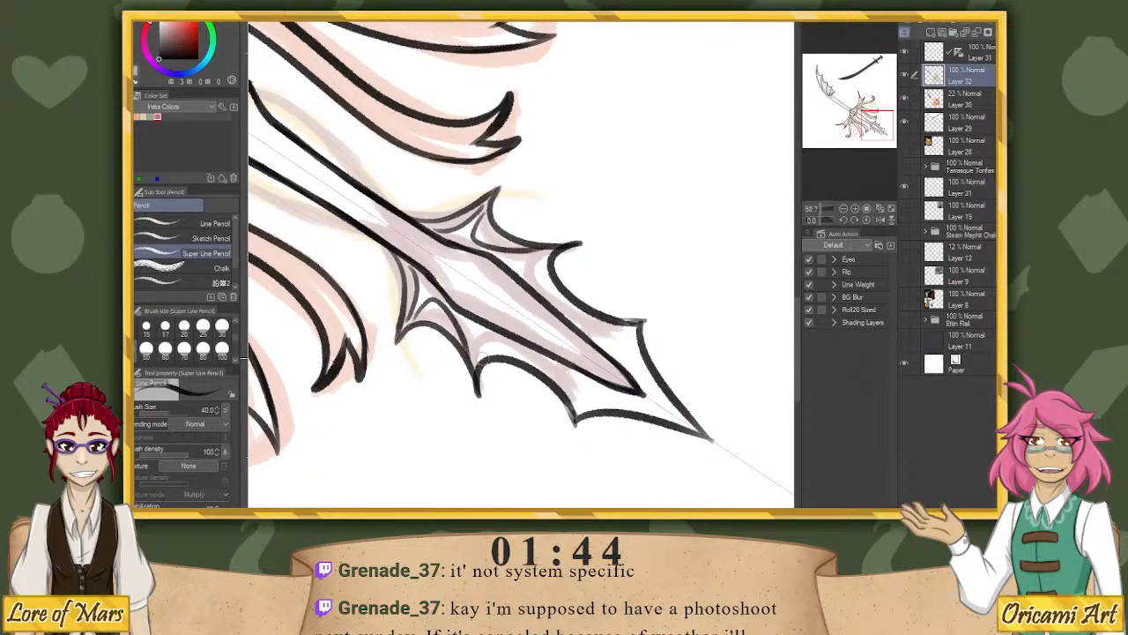
Ink the mirrored curved webbing lines between the pommel's middle spikes, following the scalloped outline.
mouse_move(408, 323)
mouse_down()
mouse_move(427, 299)
mouse_move(457, 322)
mouse_move(473, 365)
mouse_move(484, 347)
mouse_move(473, 341)
mouse_move(493, 330)
mouse_move(529, 341)
mouse_move(486, 340)
mouse_move(477, 355)
mouse_move(512, 345)
mouse_move(558, 383)
mouse_up()
key(ctrl+z)
key(ctrl+z)
mouse_move(475, 354)
mouse_down()
mouse_move(517, 341)
mouse_move(577, 415)
mouse_up()
key(ctrl+z)
drag(476, 352, 542, 361)
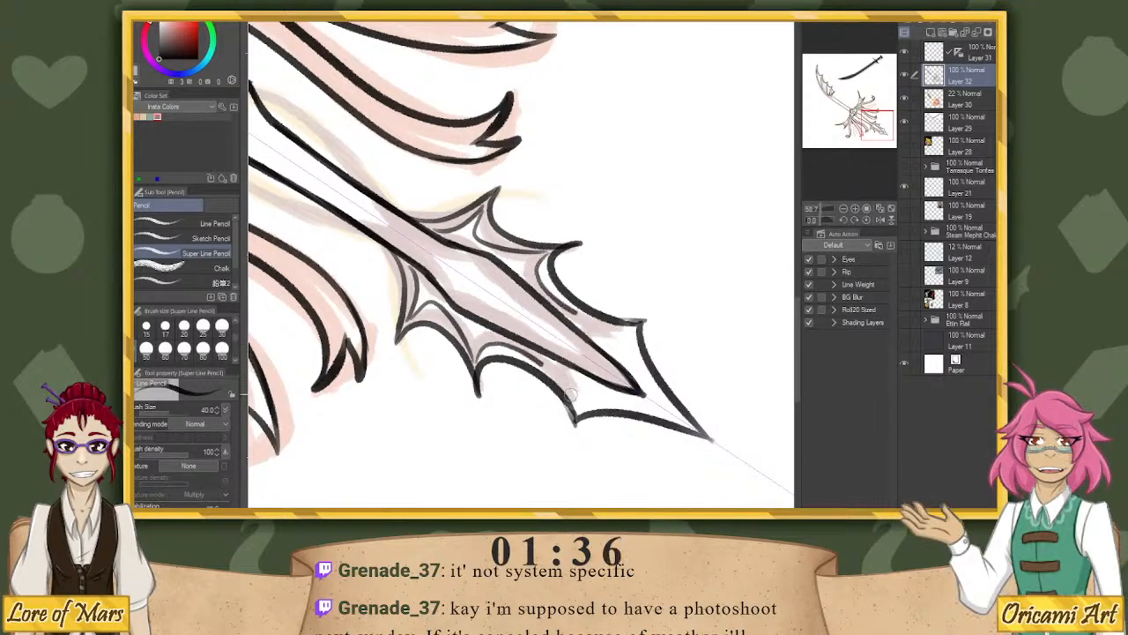
key(ctrl+z)
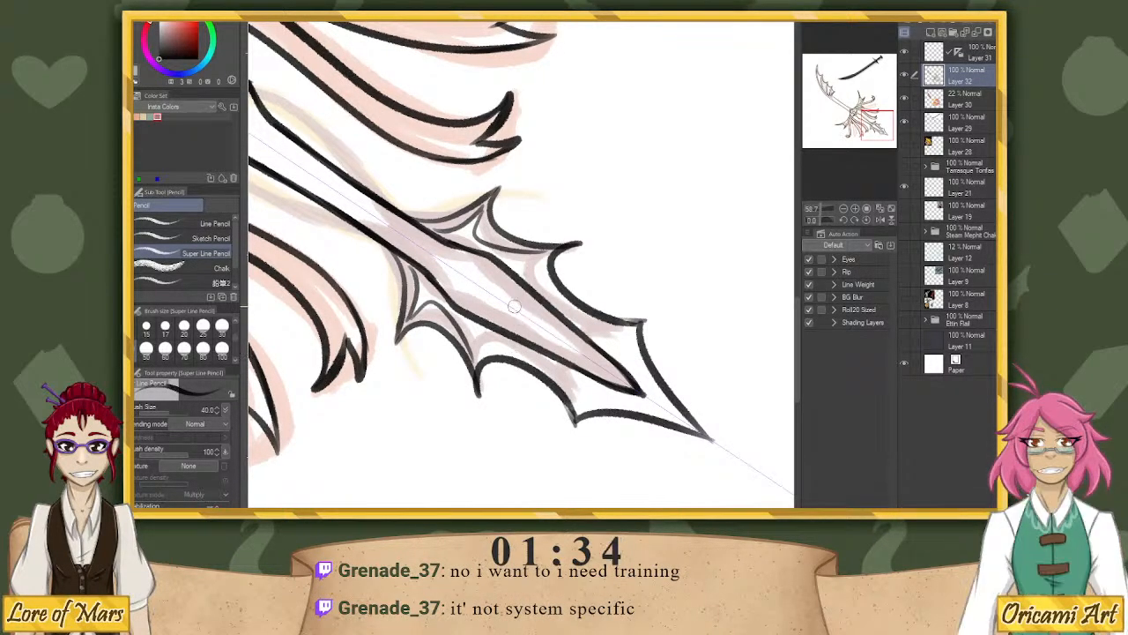
mouse_move(479, 360)
mouse_down()
mouse_move(484, 329)
mouse_move(545, 362)
mouse_move(579, 412)
mouse_up()
Ink the mirrored webbing lines from the pommel's last pair of spikes to its sharp tip.
drag(820, 221, 818, 225)
mouse_move(526, 423)
mouse_down()
mouse_move(527, 395)
mouse_move(619, 469)
mouse_up()
drag(579, 434, 608, 461)
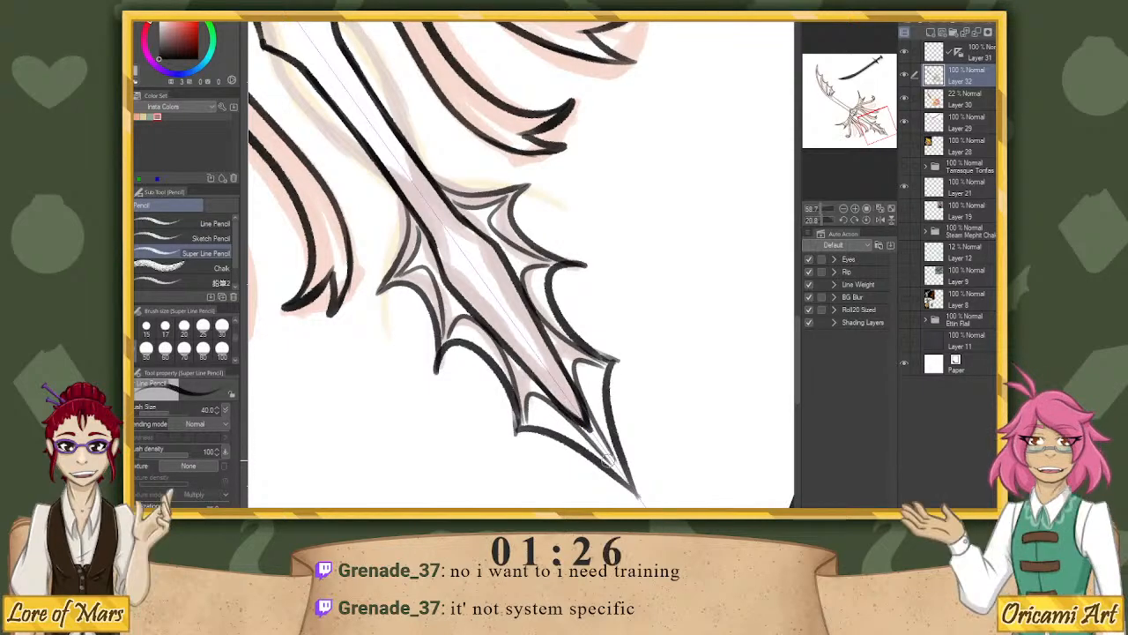
key(ctrl+z)
mouse_move(526, 425)
mouse_down()
mouse_move(548, 401)
mouse_move(619, 473)
mouse_up()
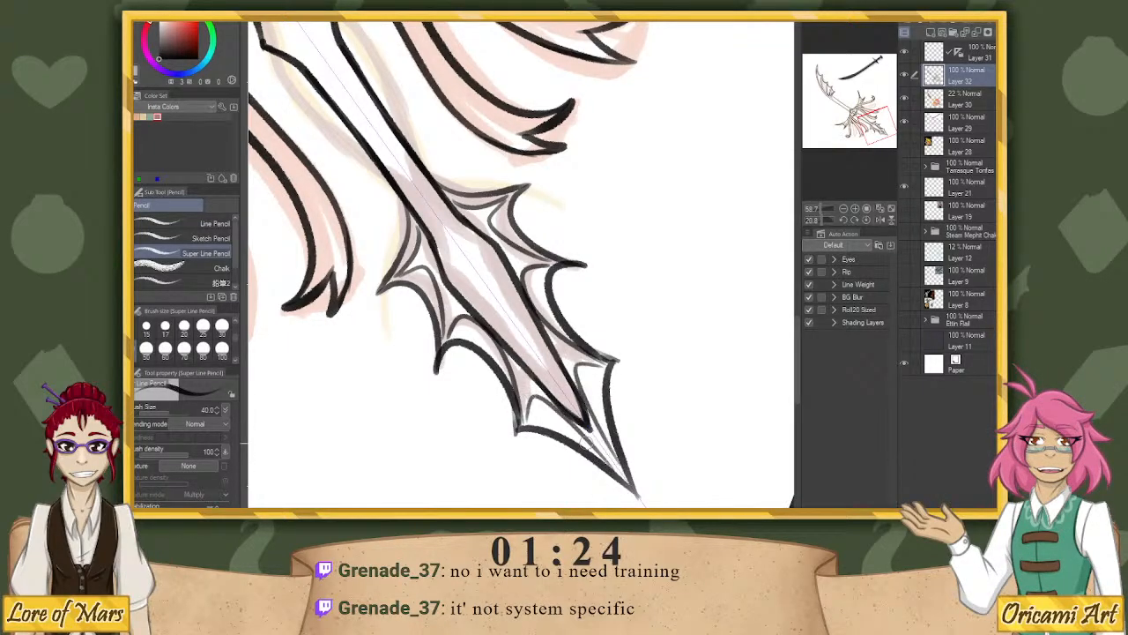
key(ctrl+z)
mouse_move(526, 425)
mouse_down()
mouse_move(596, 443)
mouse_move(617, 470)
mouse_move(563, 415)
mouse_move(529, 412)
mouse_move(570, 427)
mouse_move(622, 478)
mouse_up()
key(ctrl+z)
key(ctrl+z)
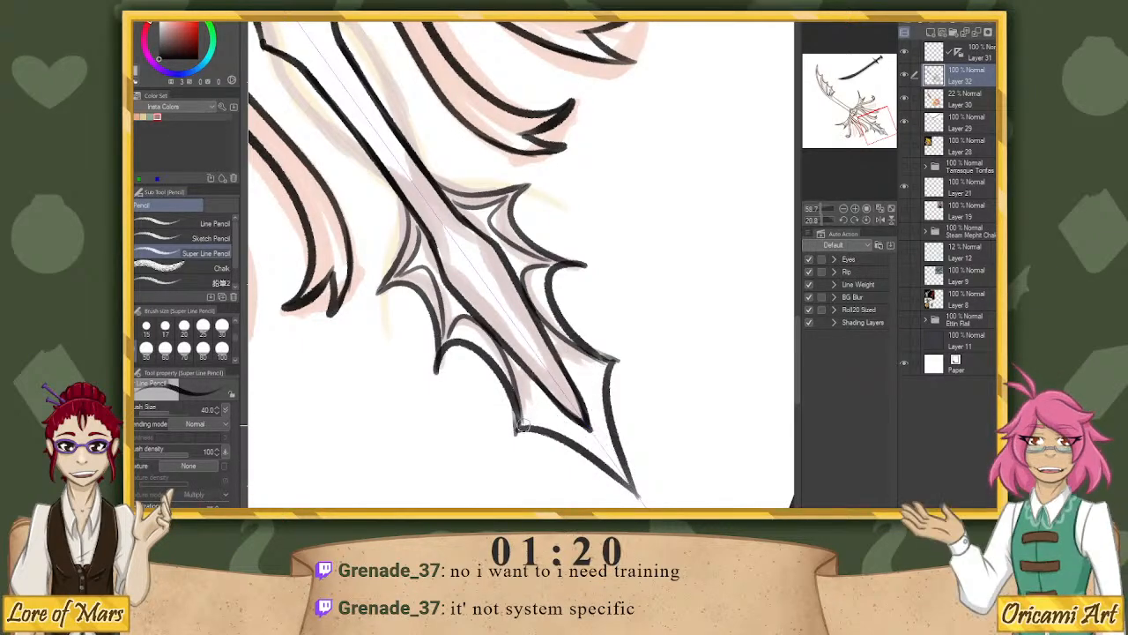
mouse_move(526, 425)
mouse_down()
mouse_move(540, 402)
mouse_move(621, 479)
mouse_up()
mouse_move(835, 208)
mouse_down()
mouse_move(810, 208)
mouse_move(820, 209)
mouse_up()
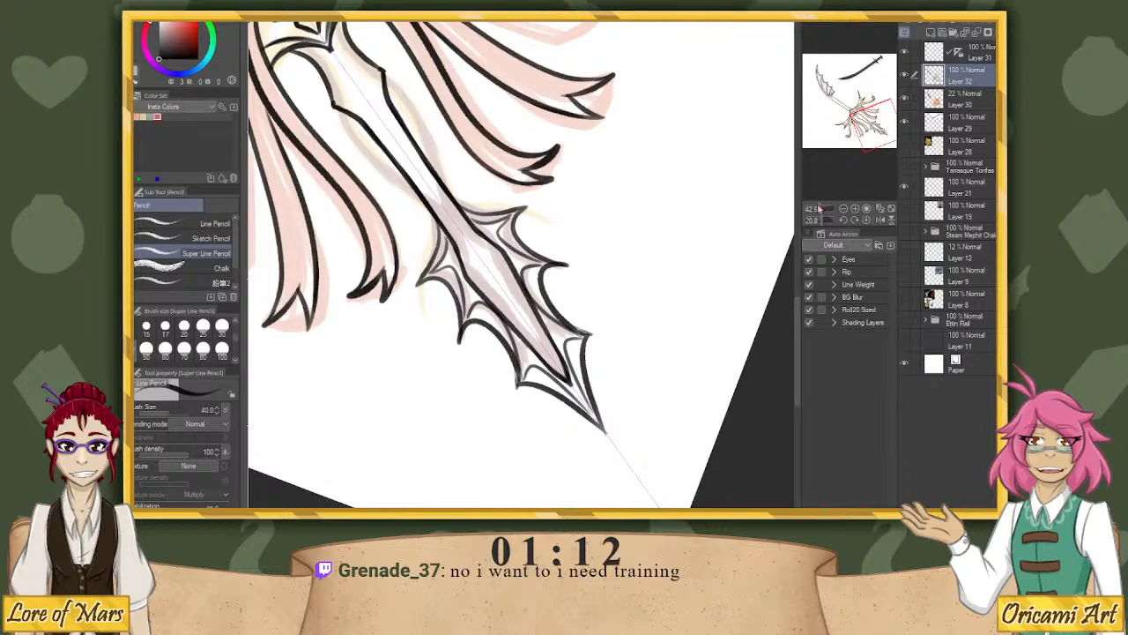
drag(822, 221, 819, 222)
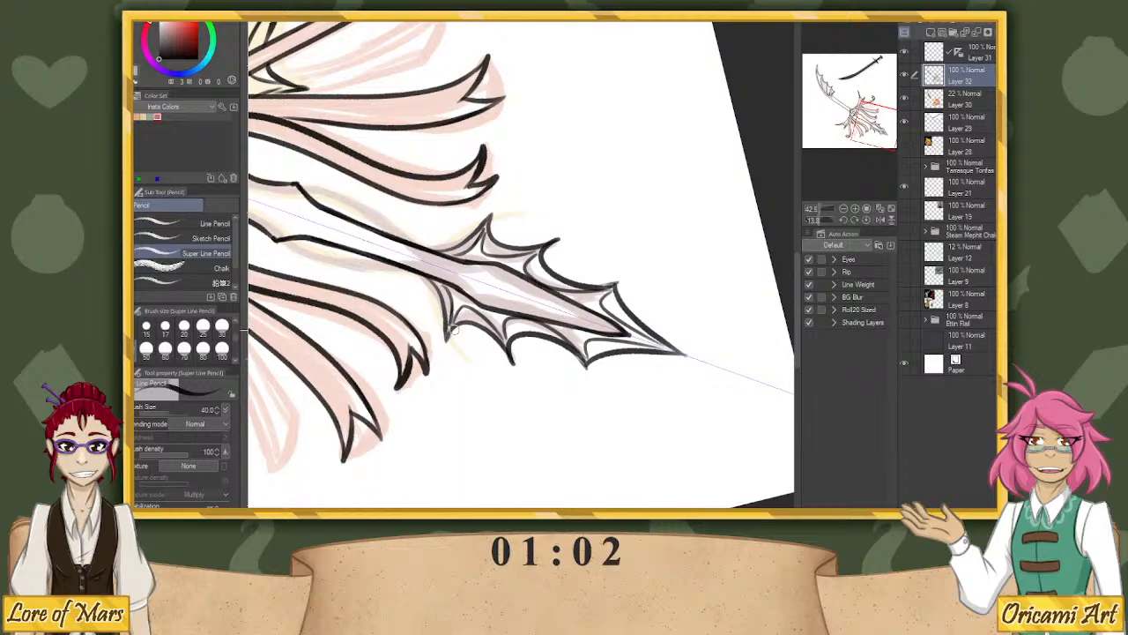
Hide the coloured sketch and sword reference layers, lower the line art opacity to 62%, and add a new layer beneath it.
scroll(859, 201, down, 3)
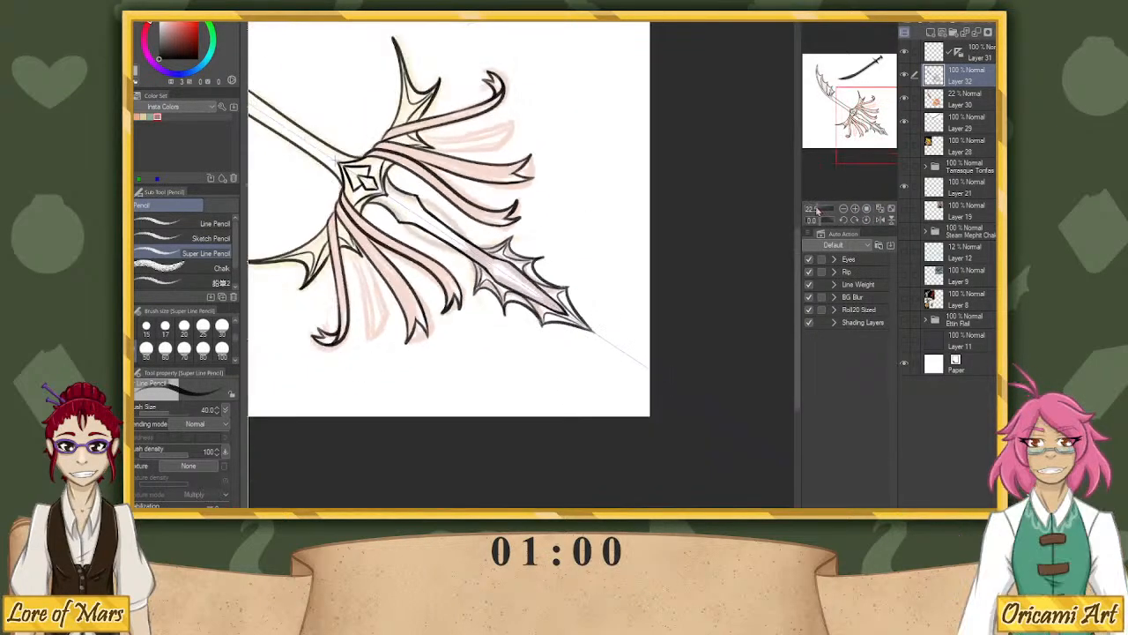
drag(884, 150, 864, 126)
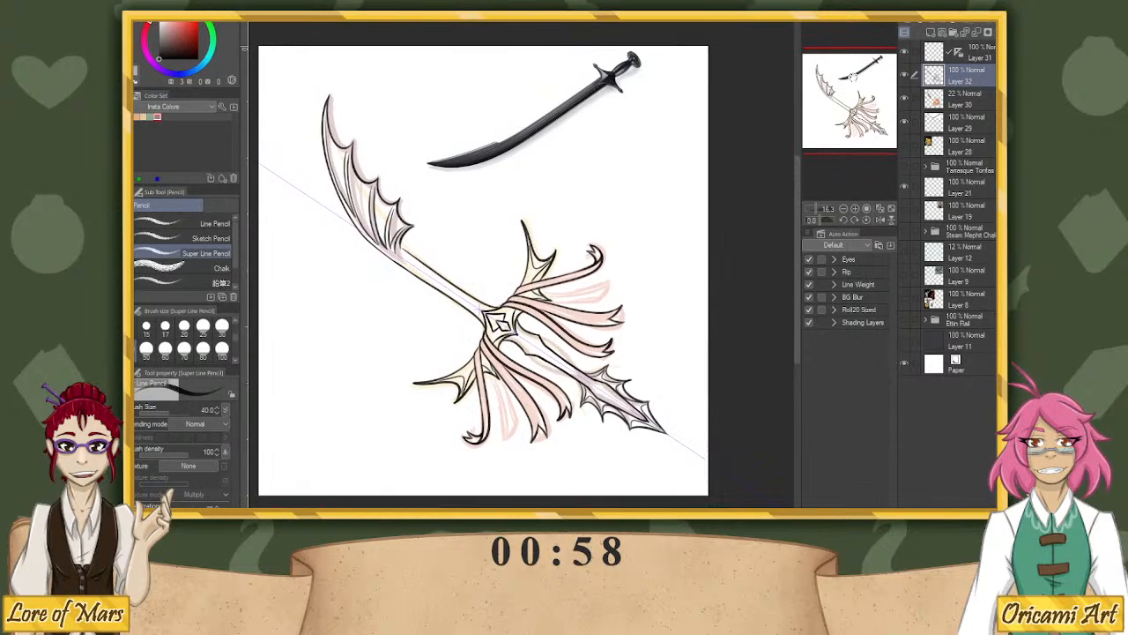
click(904, 98)
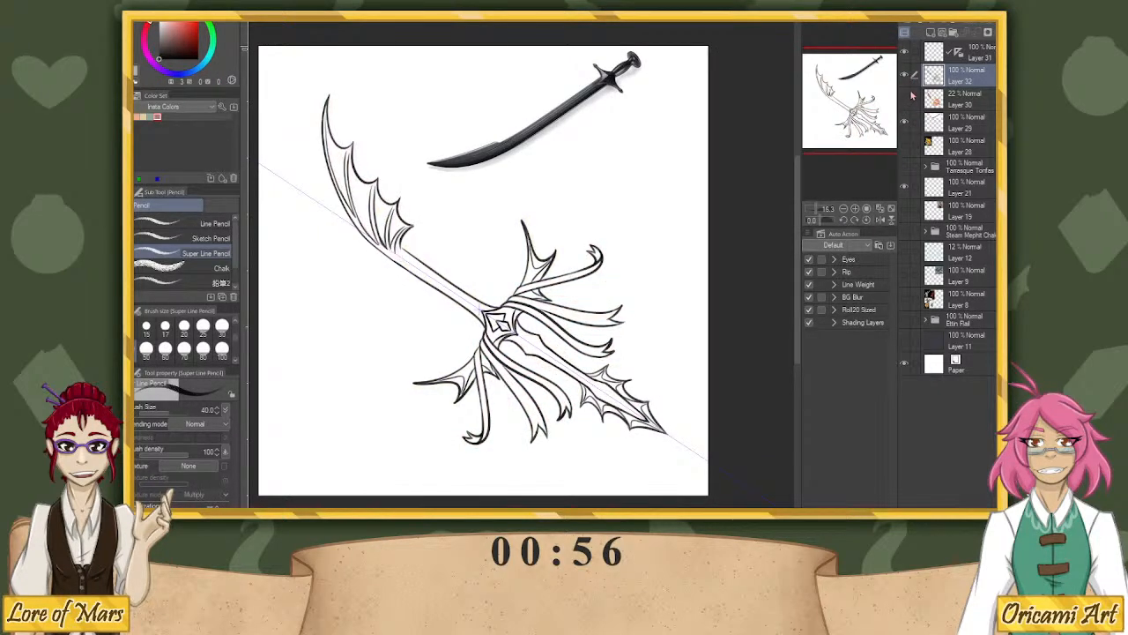
click(969, 103)
click(932, 33)
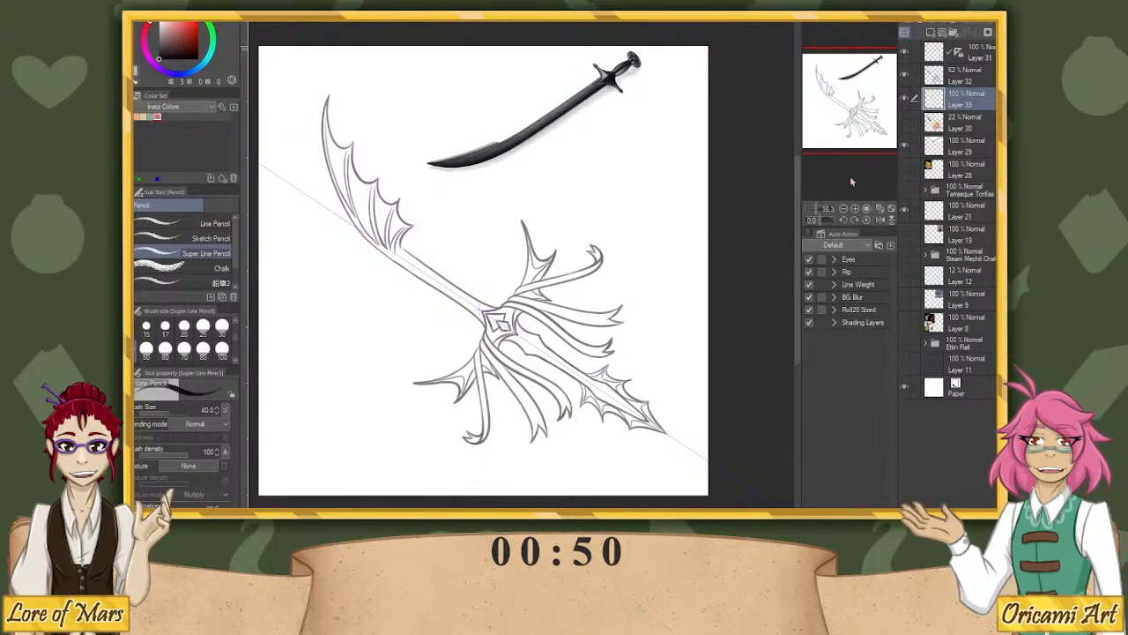
click(904, 147)
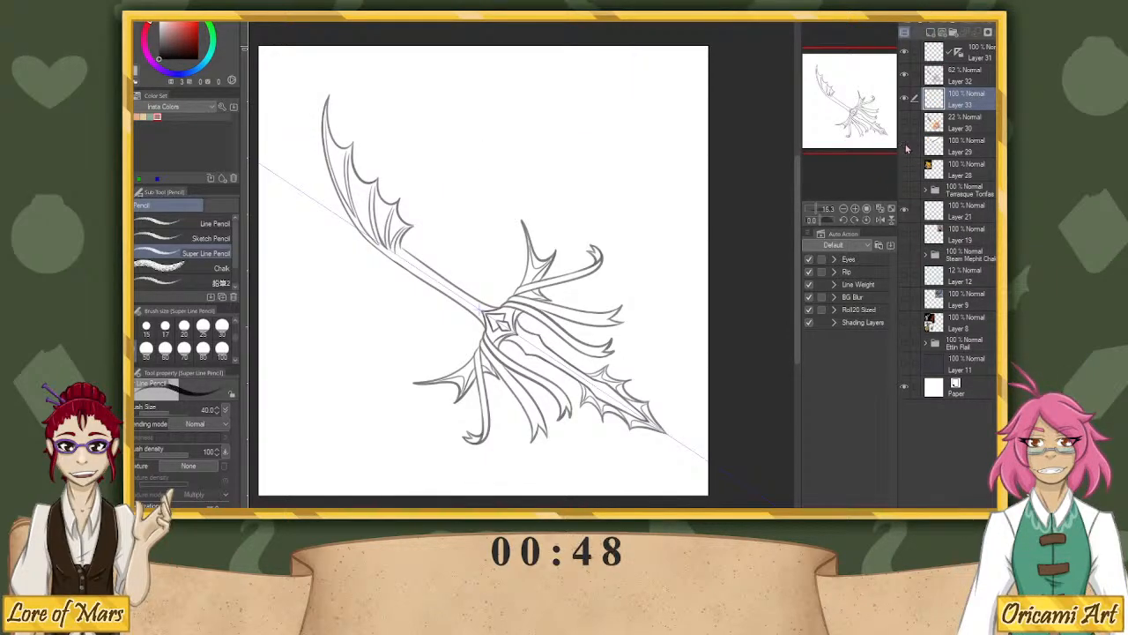
Select the empty area around the sword with Auto Select and invert the selection to the weapon's silhouette.
key(w)
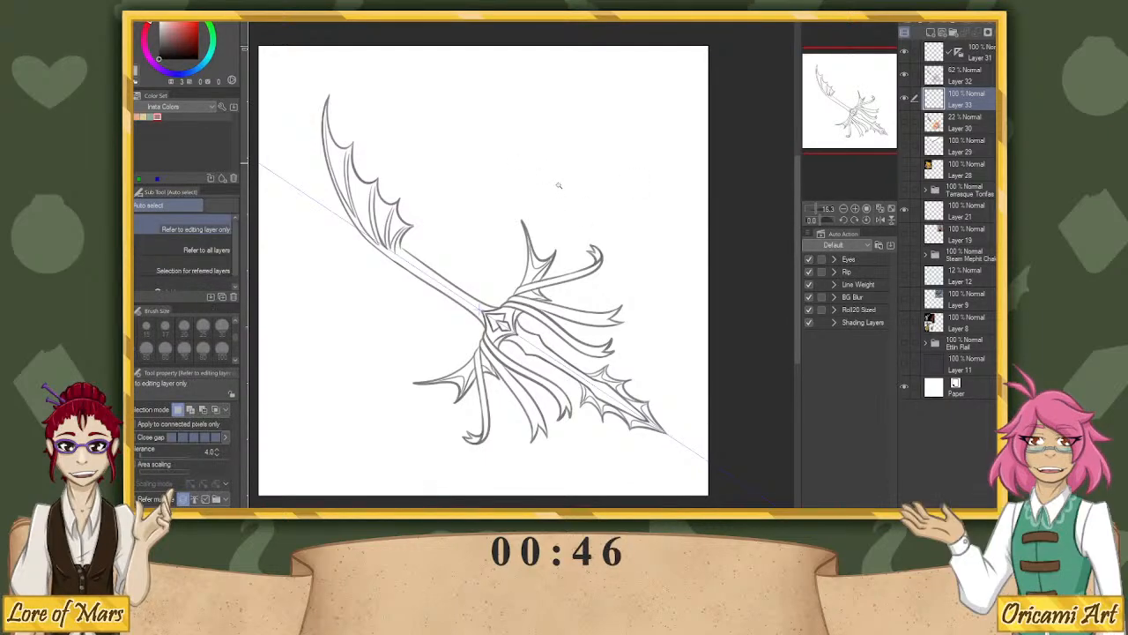
click(589, 223)
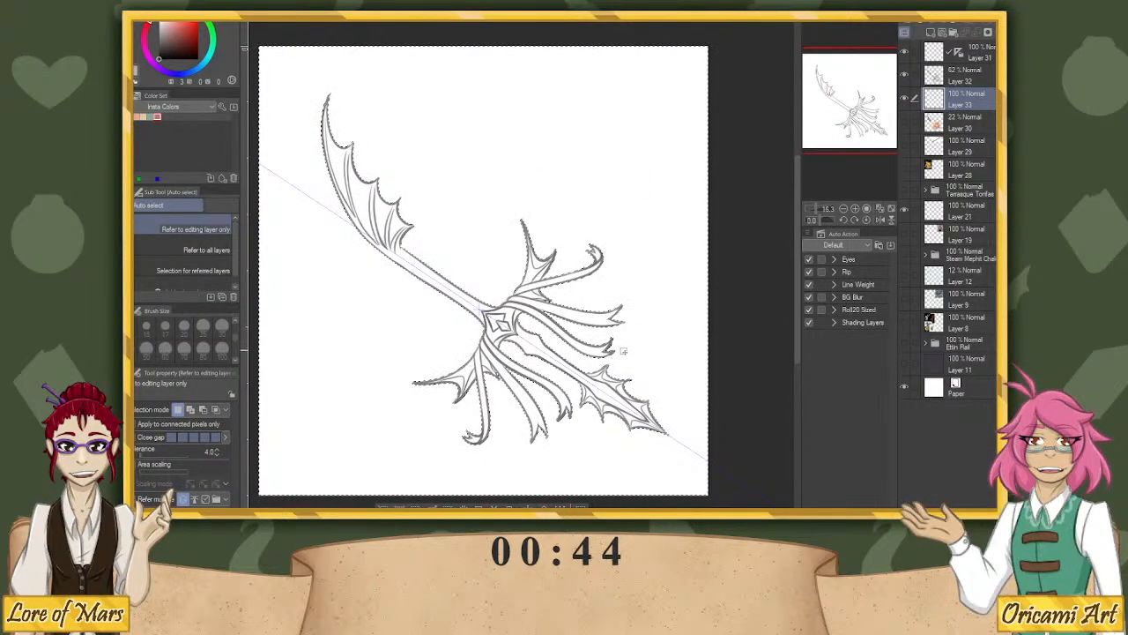
key(ctrl+shift+i)
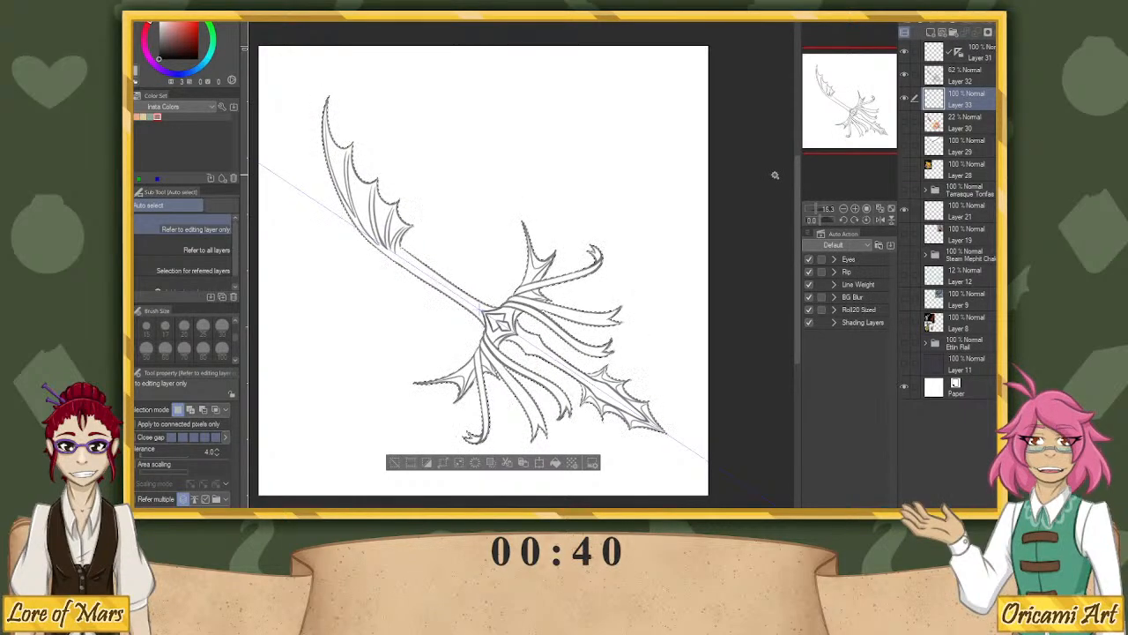
Fill the selected sword silhouette with dark gold sampled from the dragon reference, deselect, and hide the ruler and reference layers.
click(903, 168)
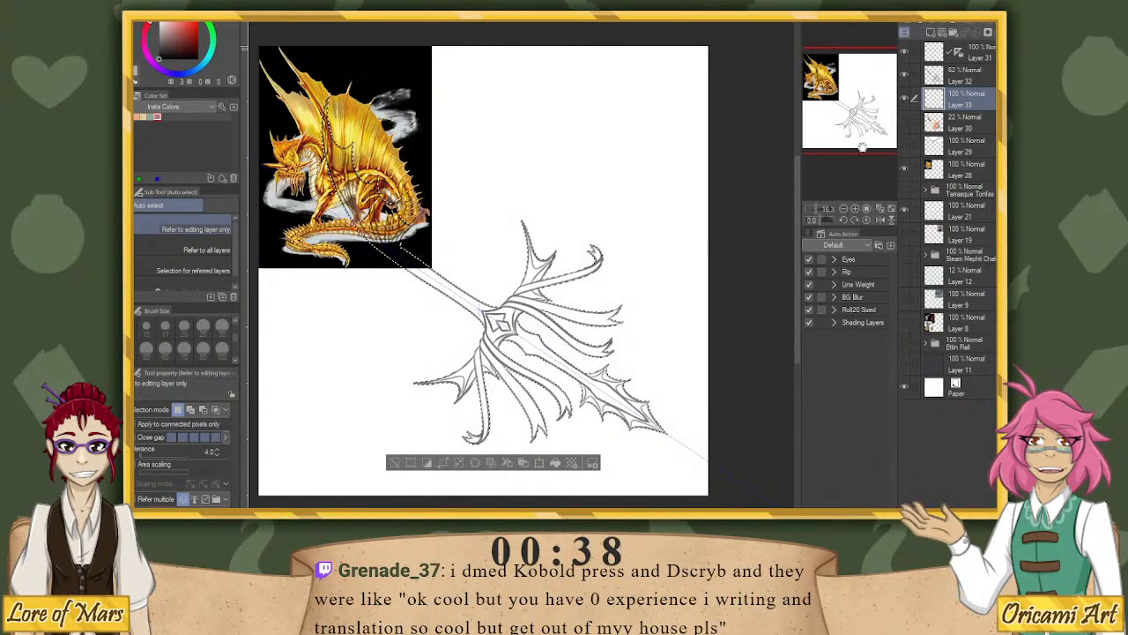
key(i)
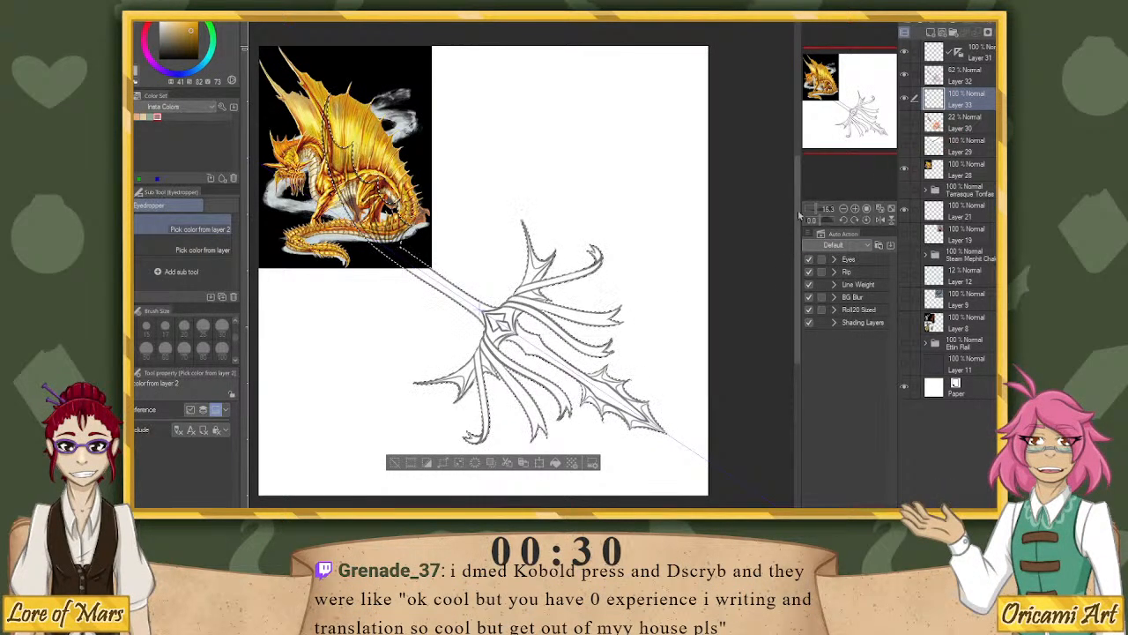
key(alt+BackSpace)
key(ctrl+d)
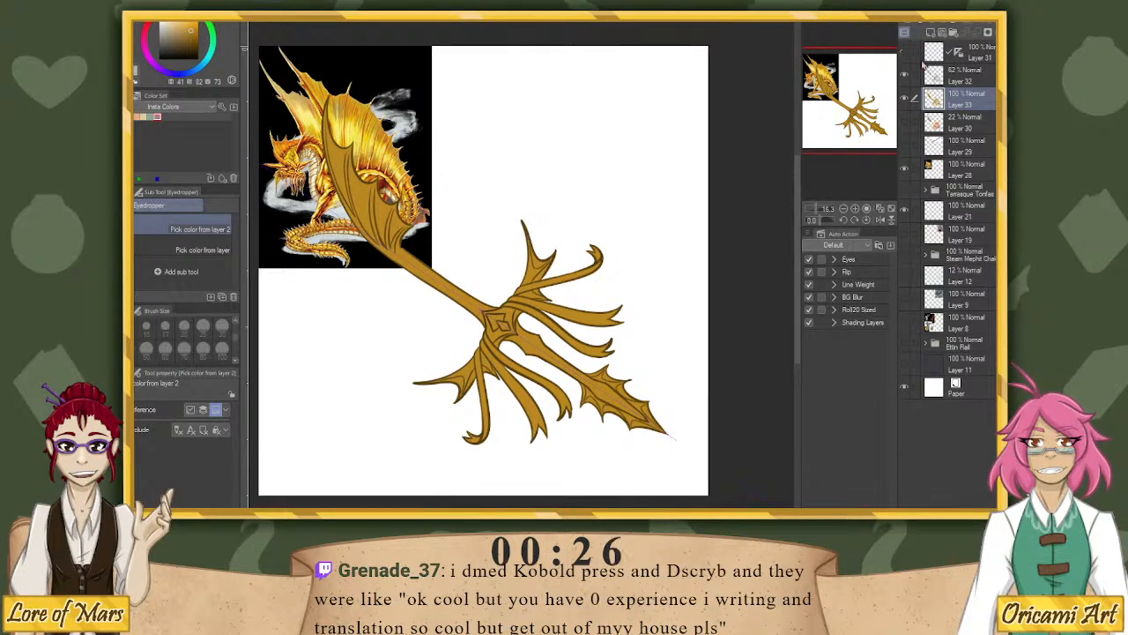
click(903, 168)
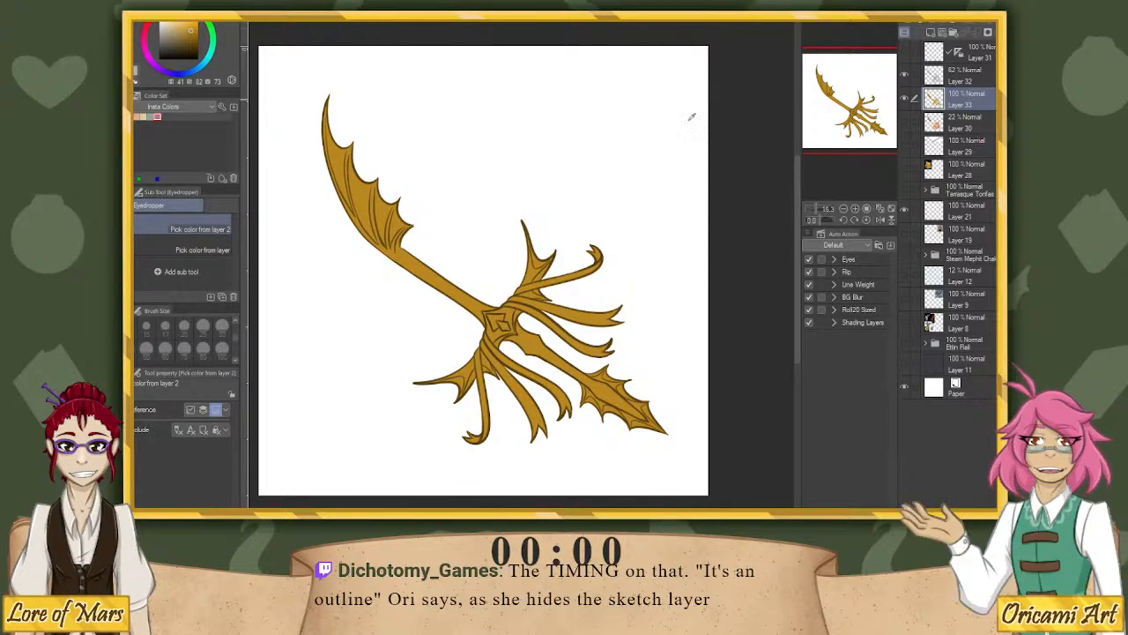
Compare the sword's rough sketch, line art and gold flat colour by toggling their layers' visibility.
click(905, 129)
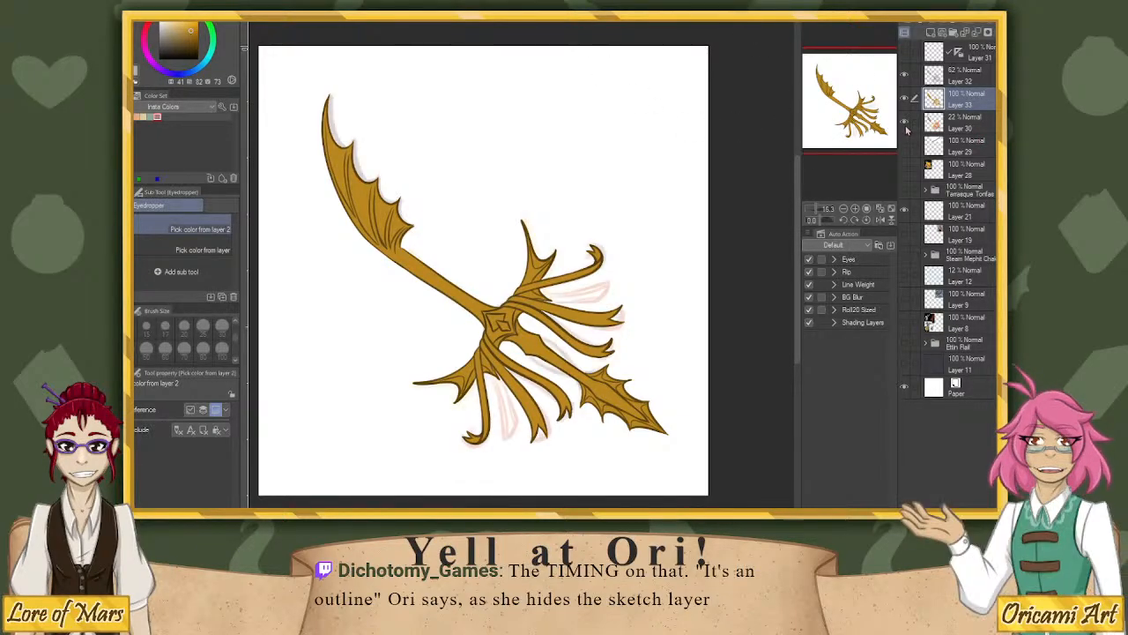
click(905, 100)
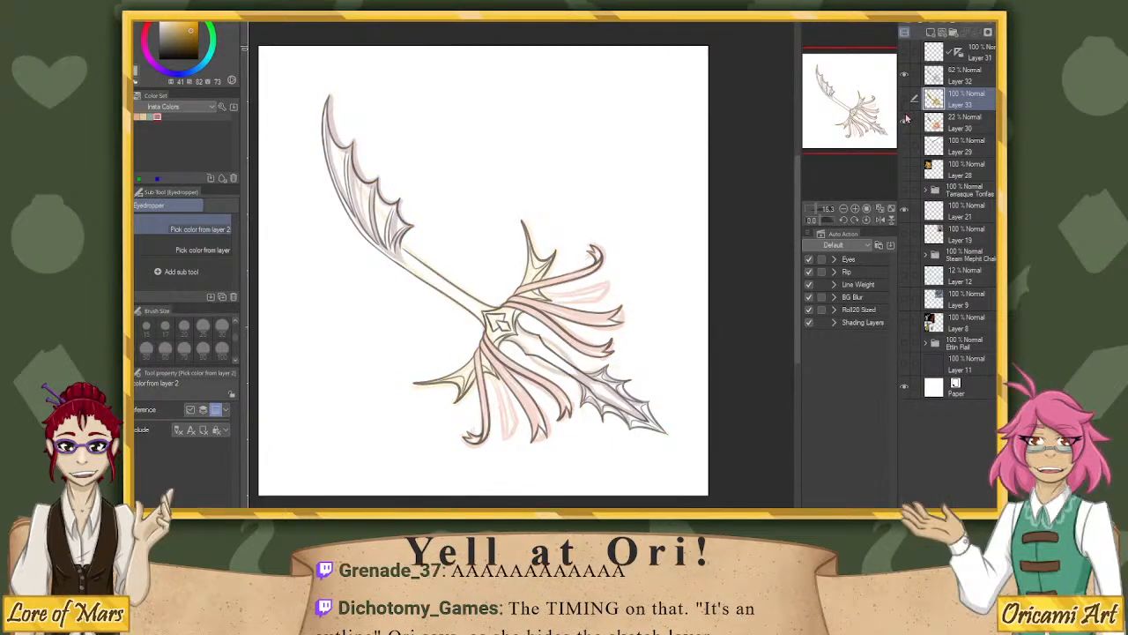
click(906, 77)
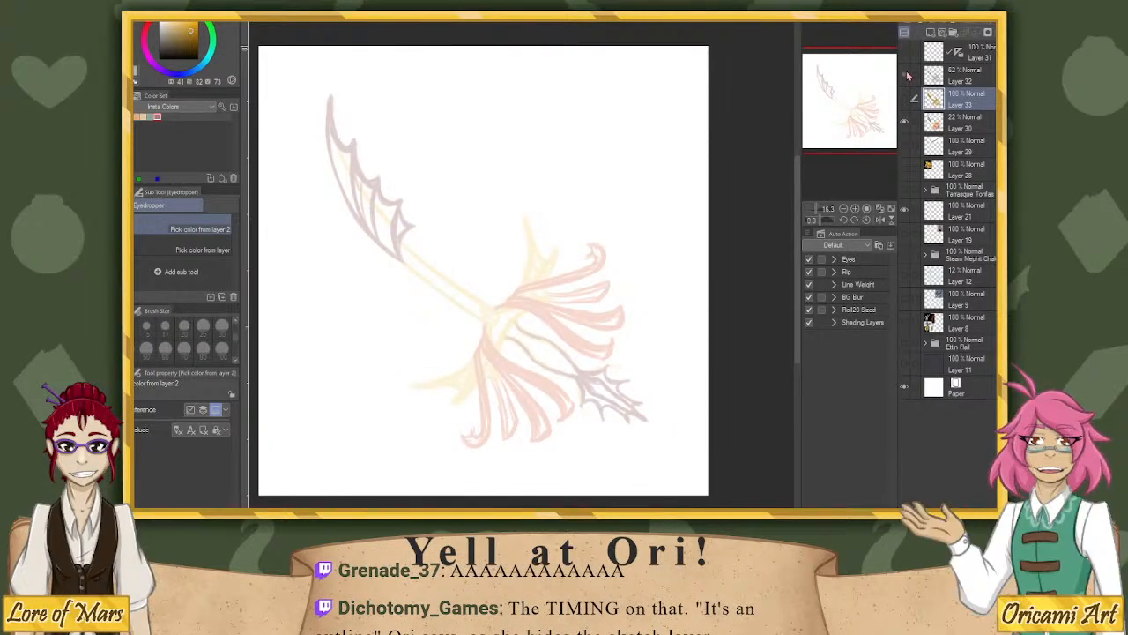
click(906, 77)
click(907, 128)
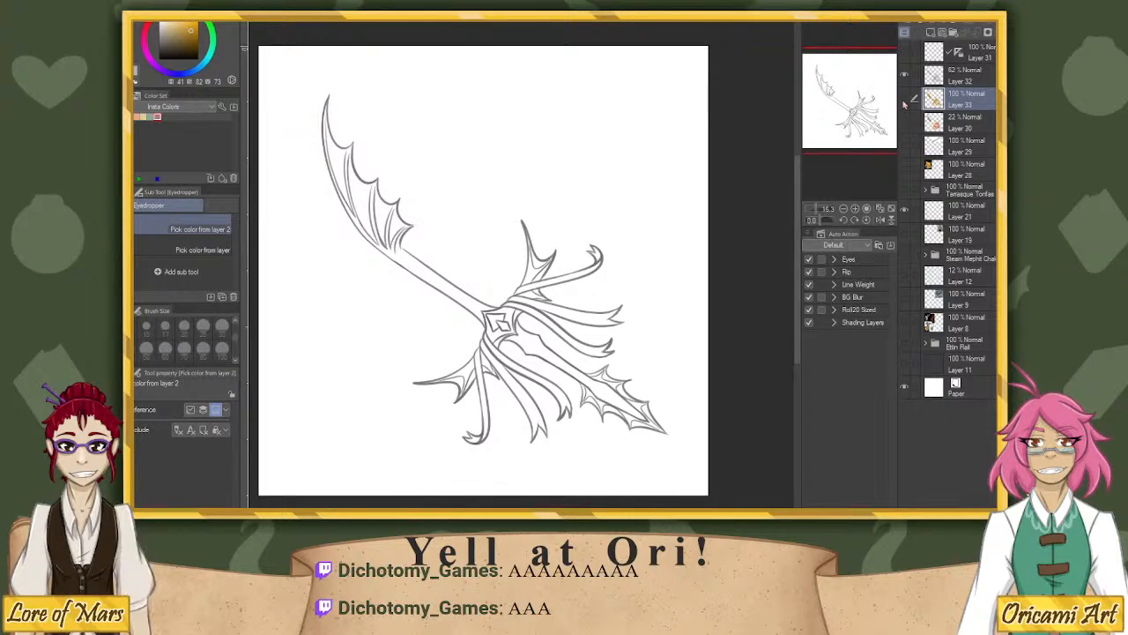
click(904, 123)
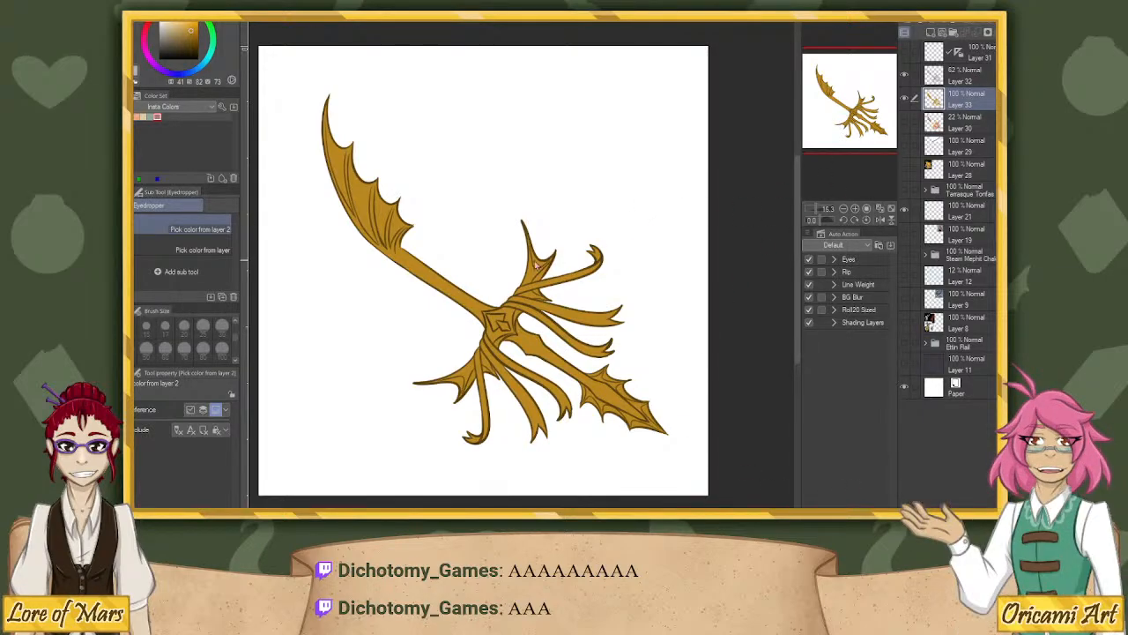
Group all of the dragon sword's layers into a new folder and collapse it.
scroll(679, 334, down, 3)
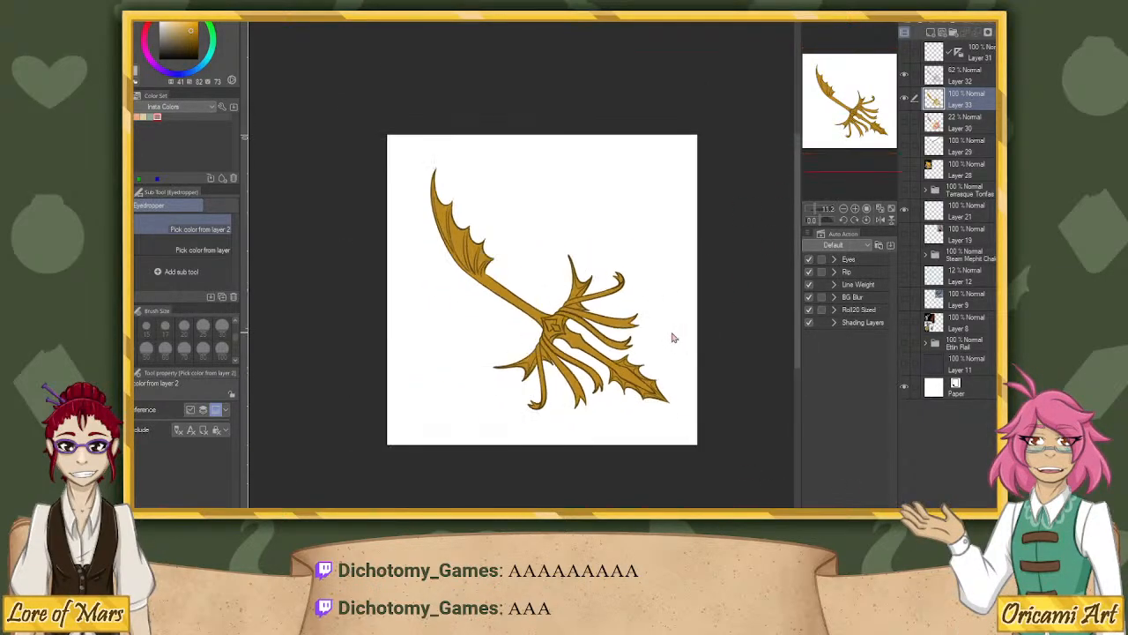
scroll(671, 337, up, 1)
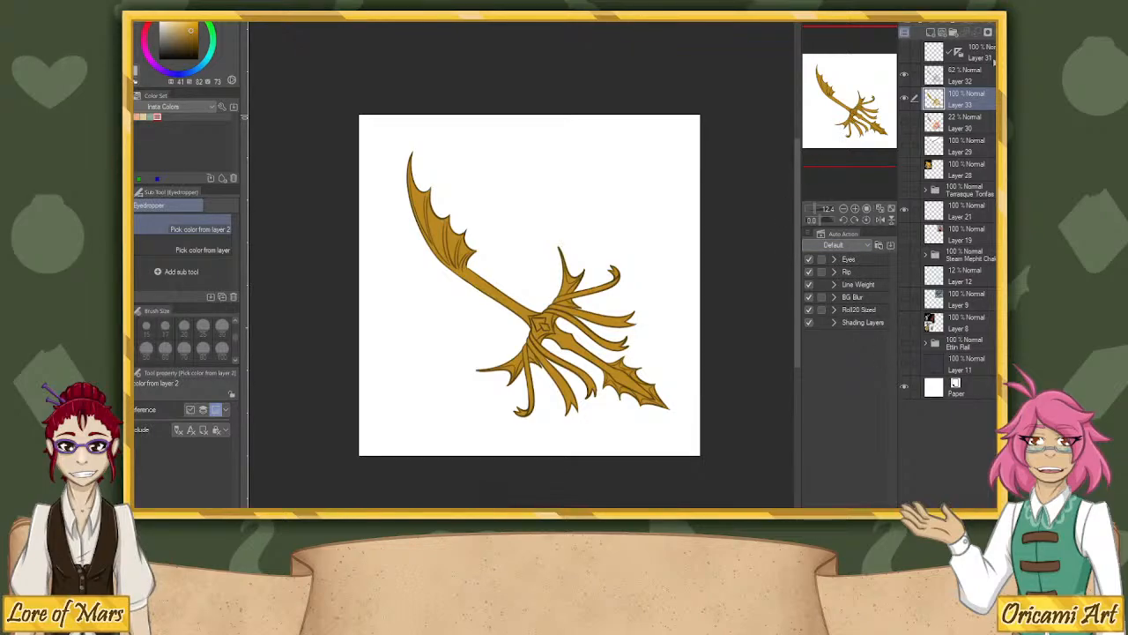
click(930, 33)
click(985, 67)
drag(915, 92, 913, 183)
drag(986, 70, 988, 50)
click(924, 50)
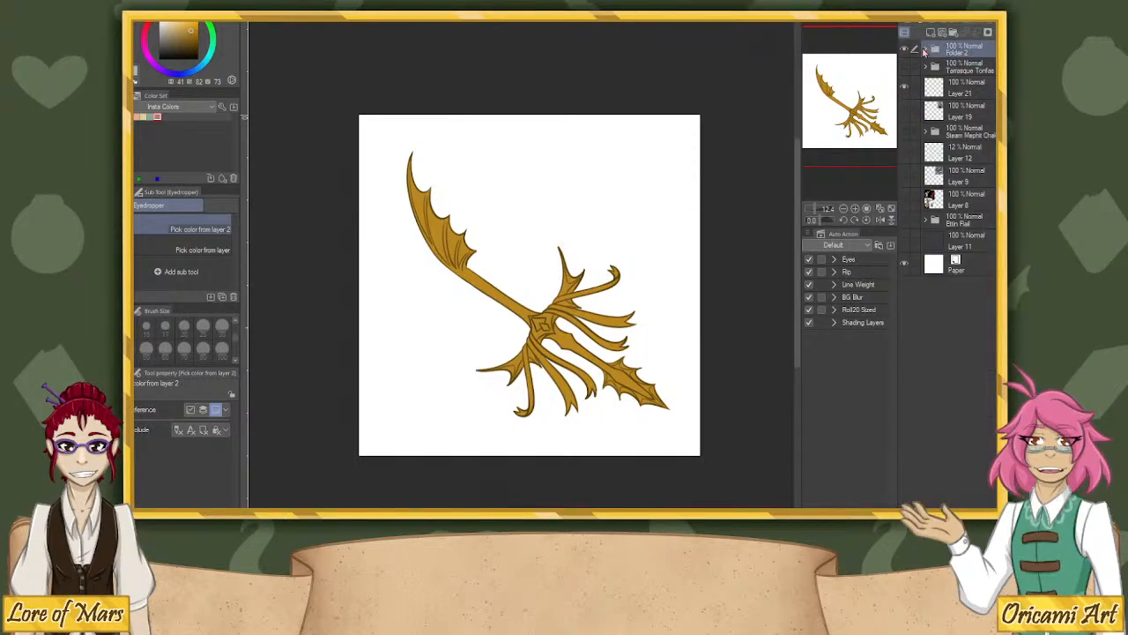
Hide the sword folder and Layer 21 to leave a blank canvas.
click(904, 51)
click(904, 50)
click(904, 71)
click(904, 71)
click(905, 50)
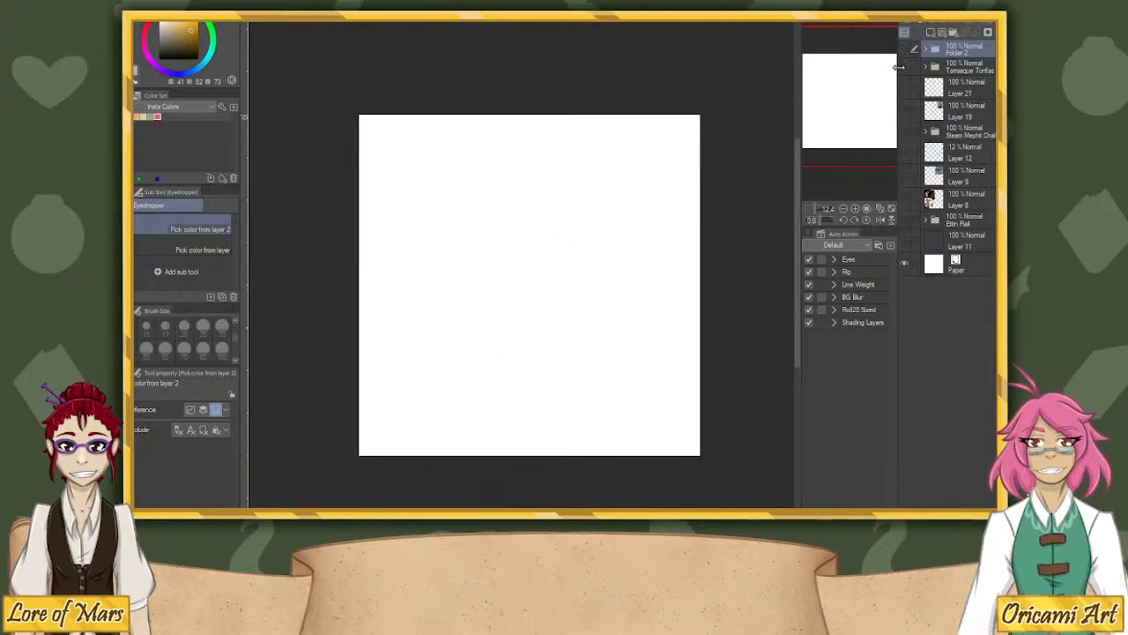
View the Tarrasque tonfas, steam mephit weapon and gold sword folders one at a time, leaving each hidden.
click(904, 71)
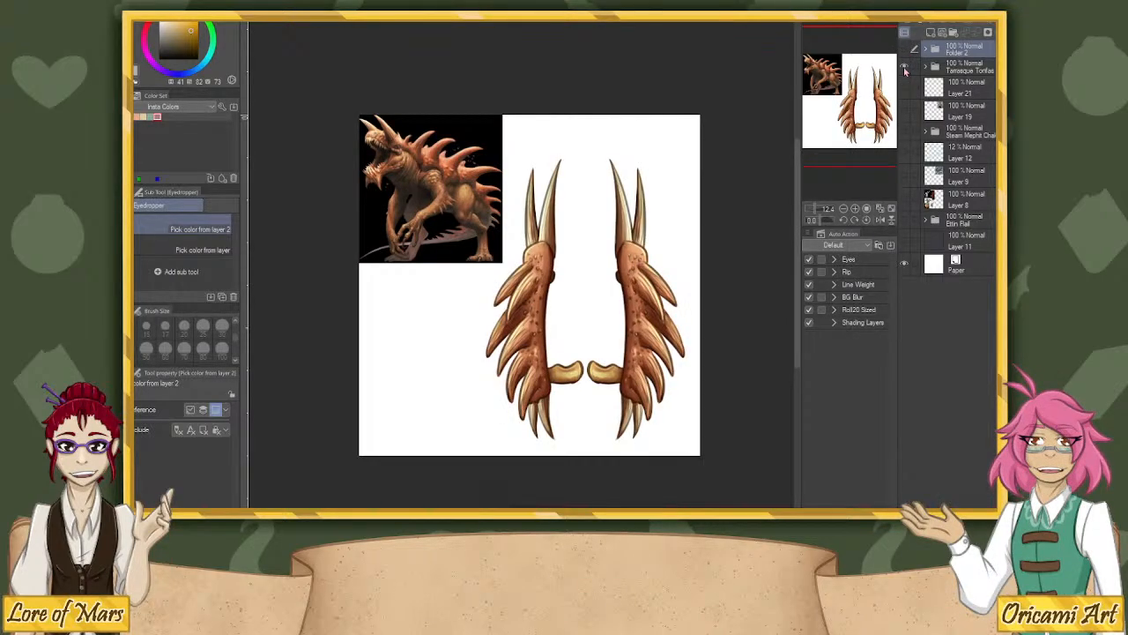
click(904, 70)
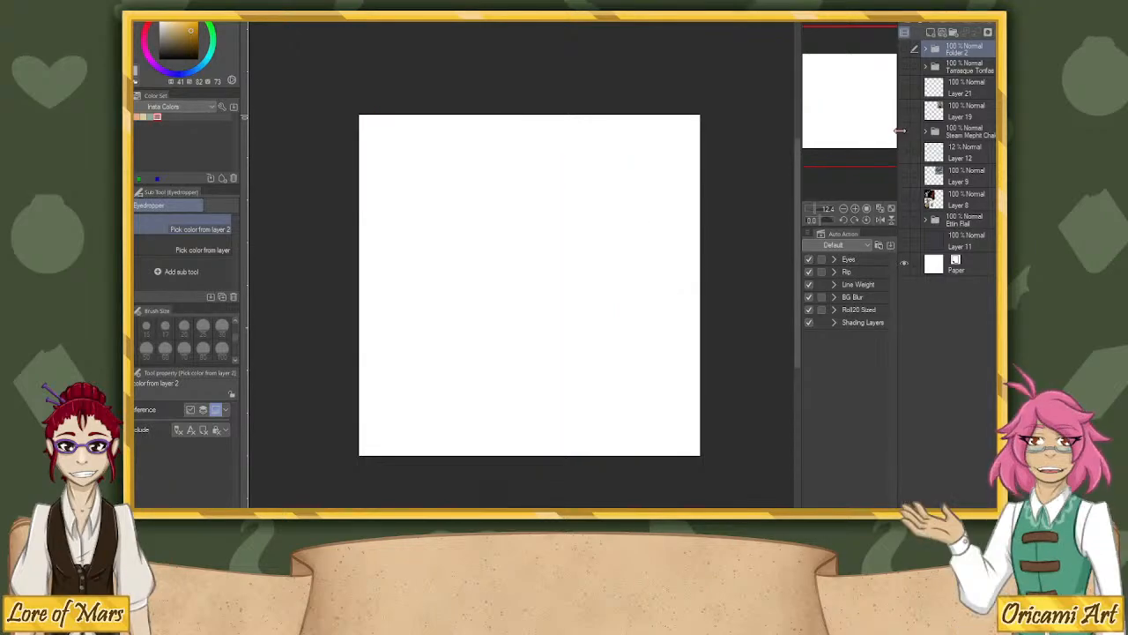
click(902, 131)
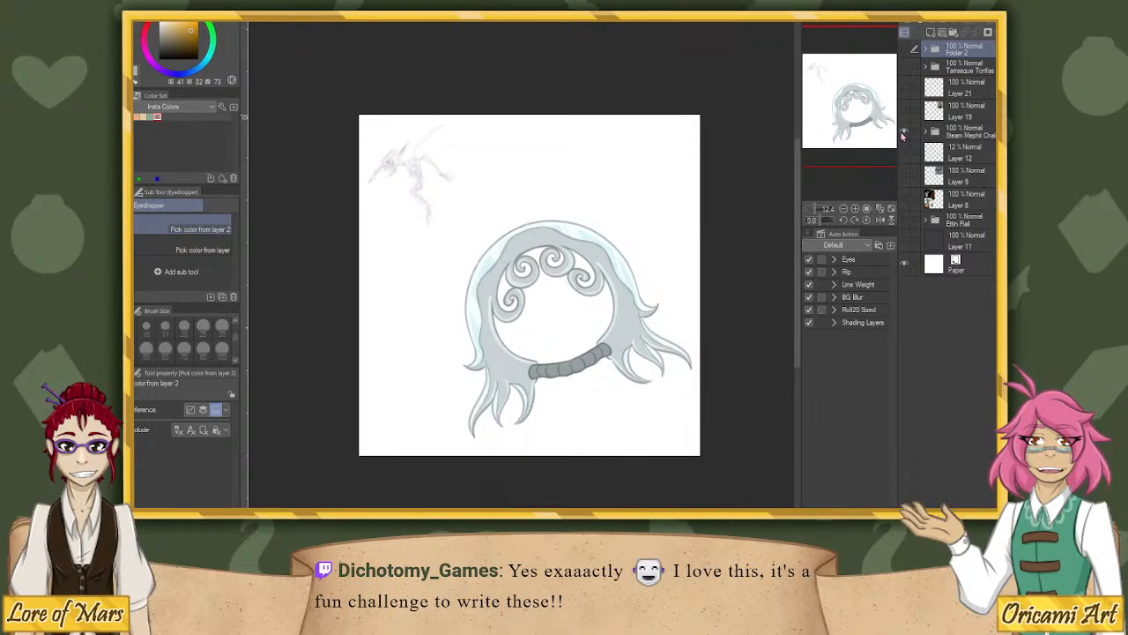
click(903, 132)
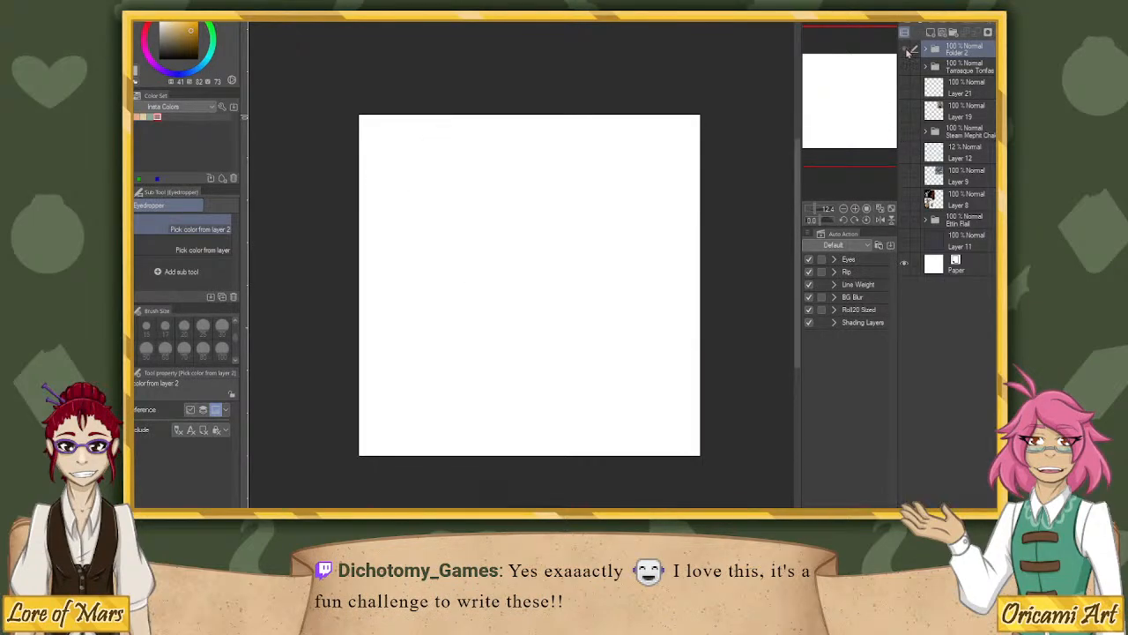
click(904, 49)
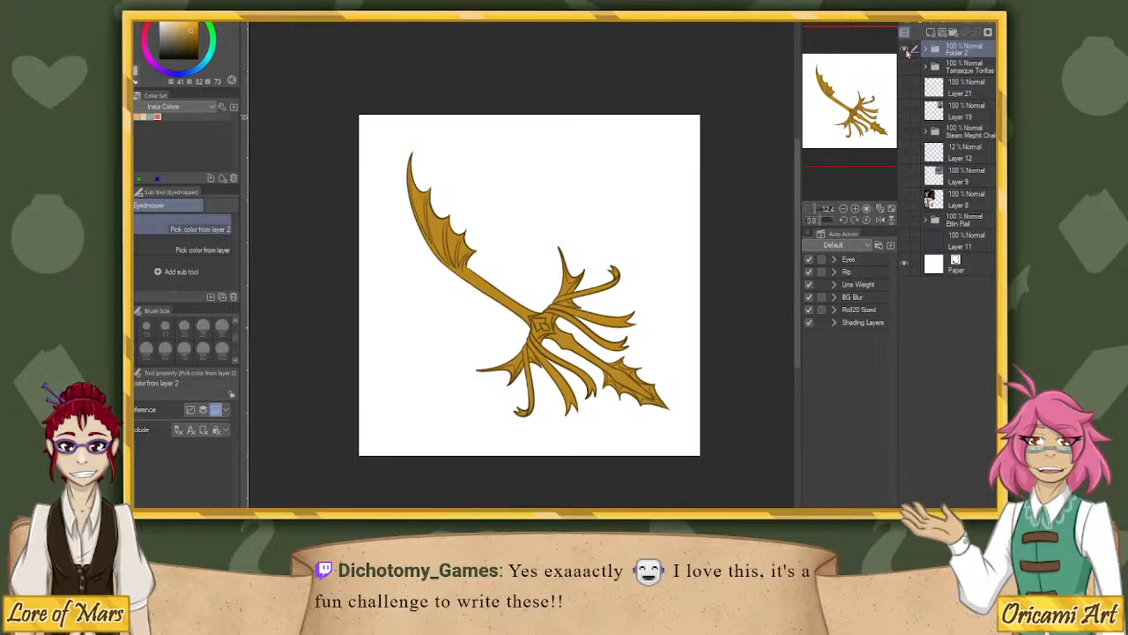
click(905, 49)
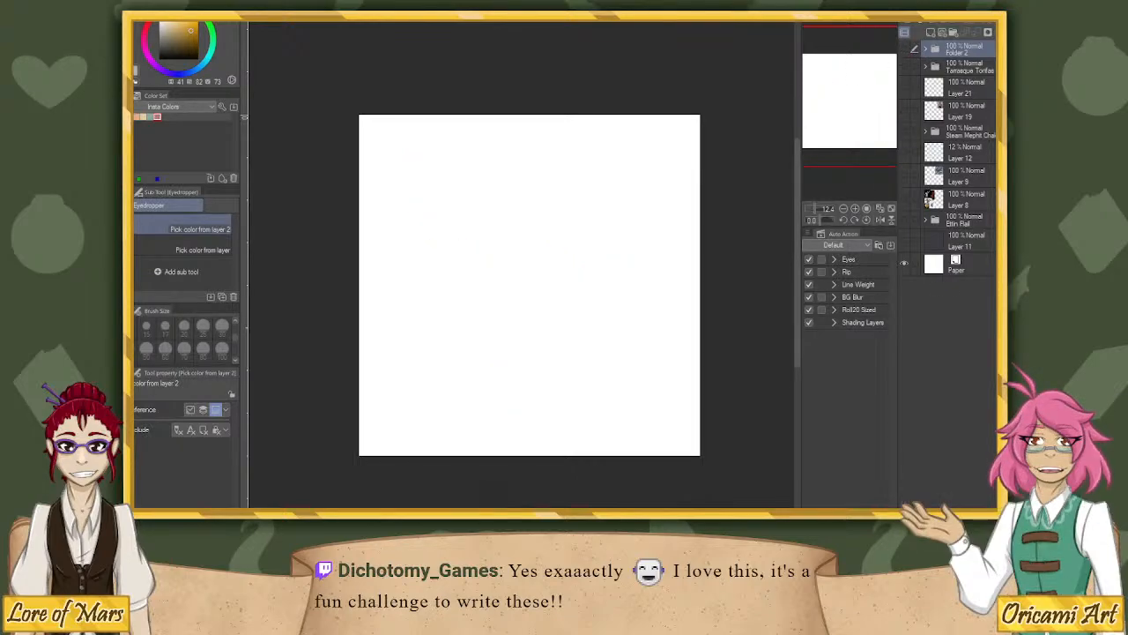
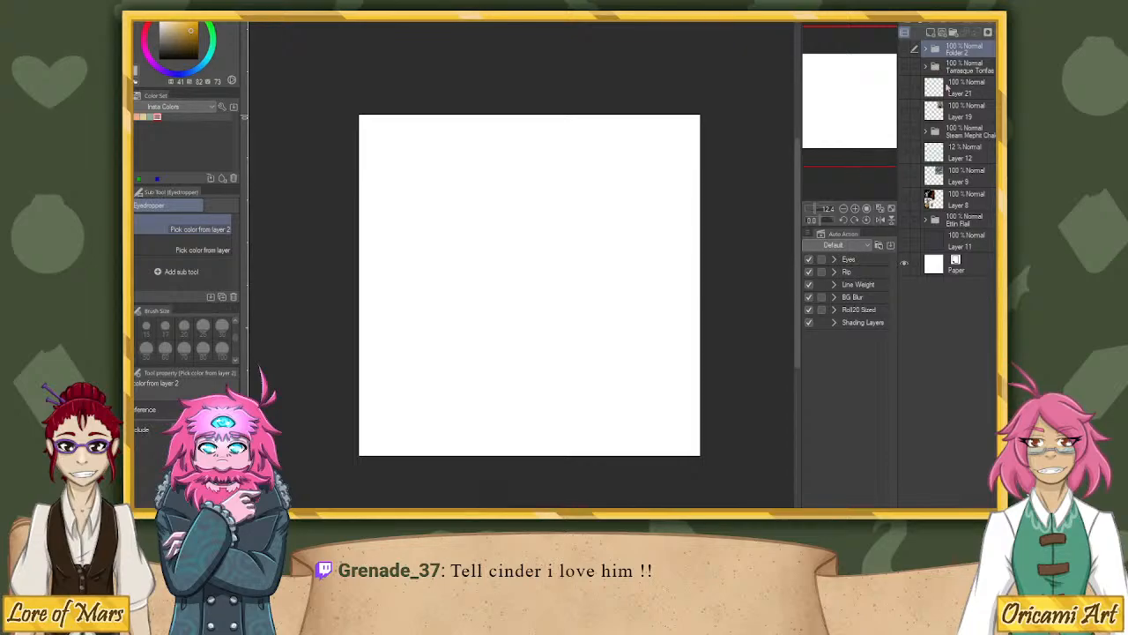
Paste the tentacled monster reference image above the folders and enlarge it to about half the canvas width.
click(531, 179)
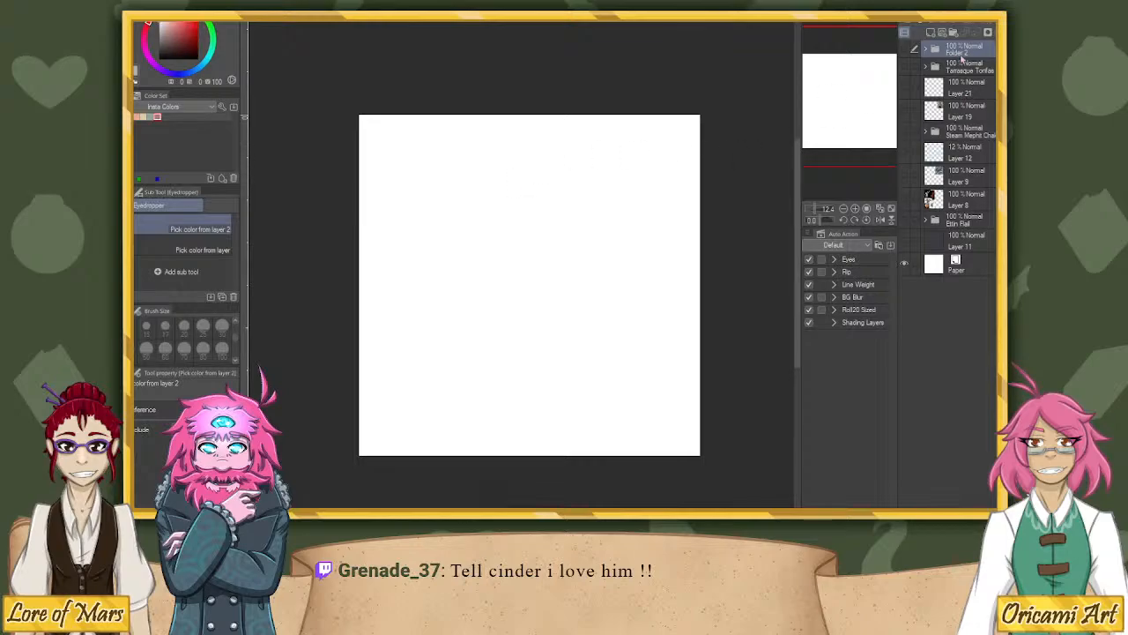
key(ctrl+v)
key(ctrl+t)
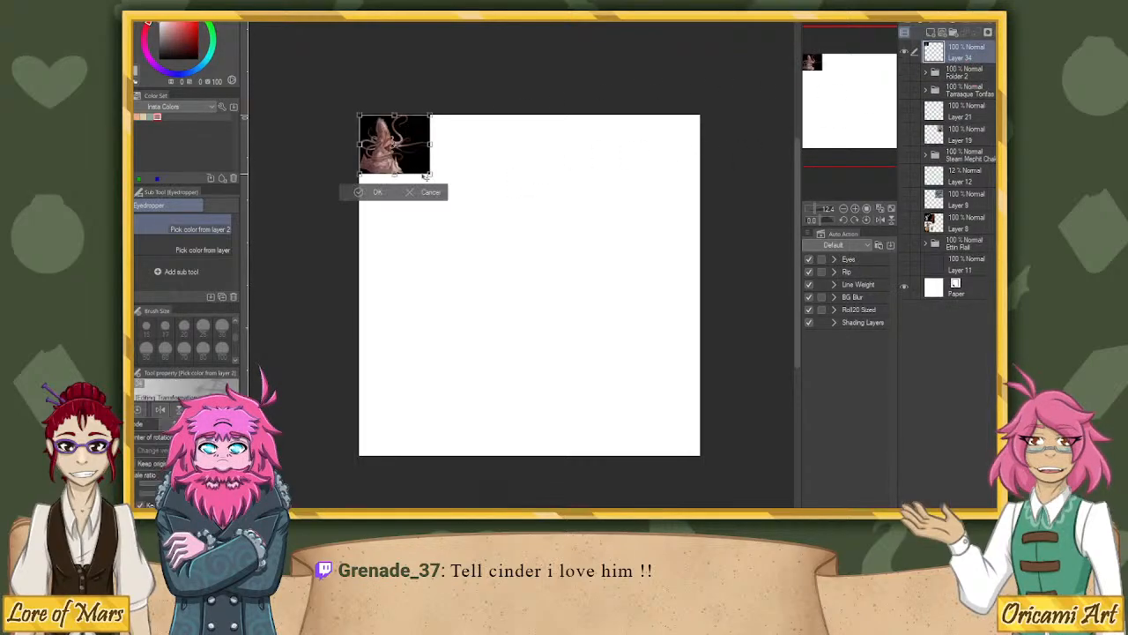
drag(431, 171, 543, 240)
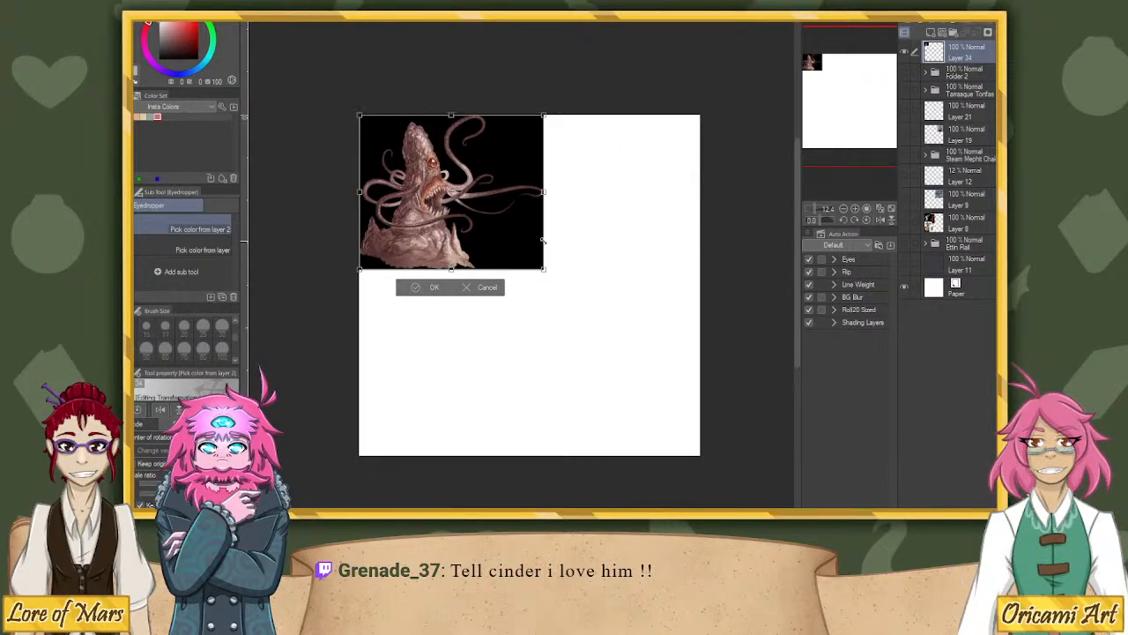
click(414, 287)
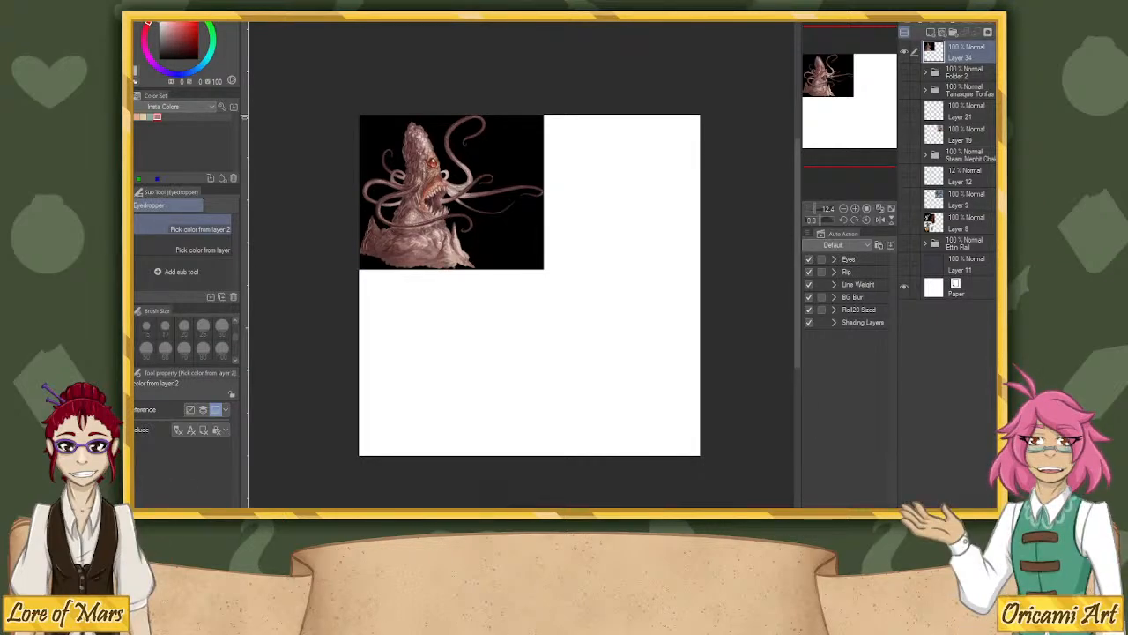
Scale the monster reference down slightly, keeping it in the canvas's upper-left corner.
key(ctrl+t)
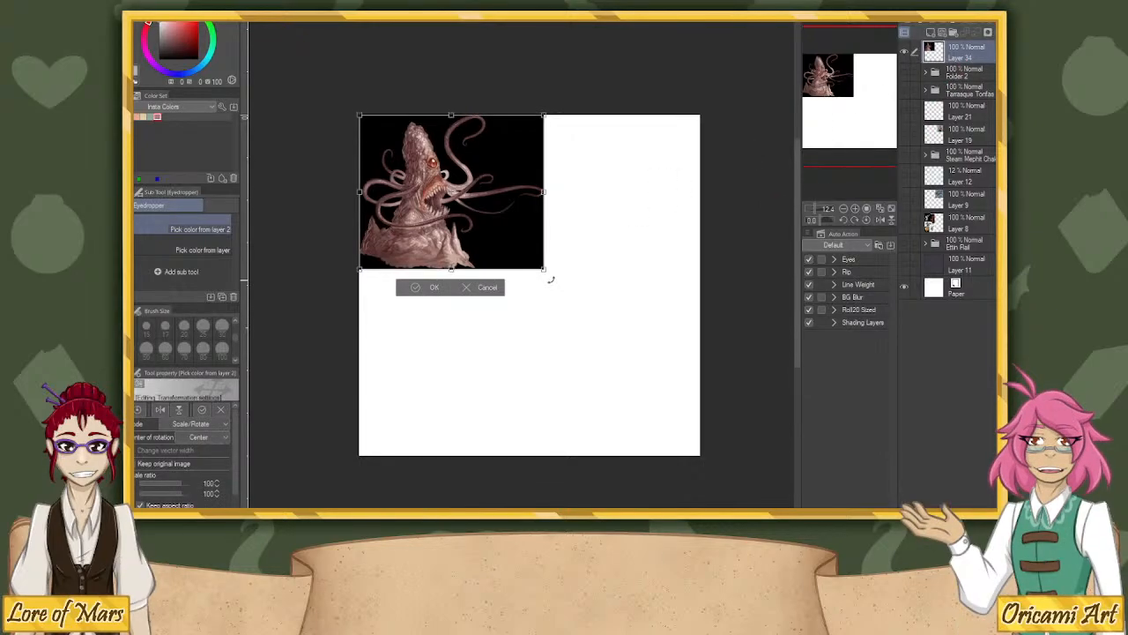
drag(550, 279, 513, 246)
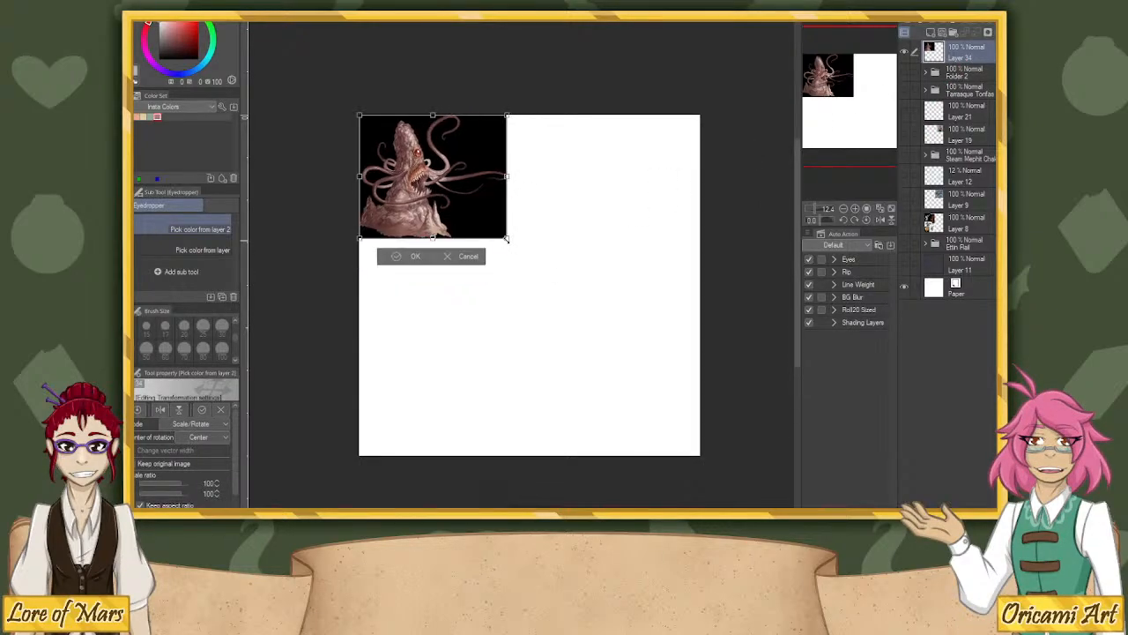
click(395, 258)
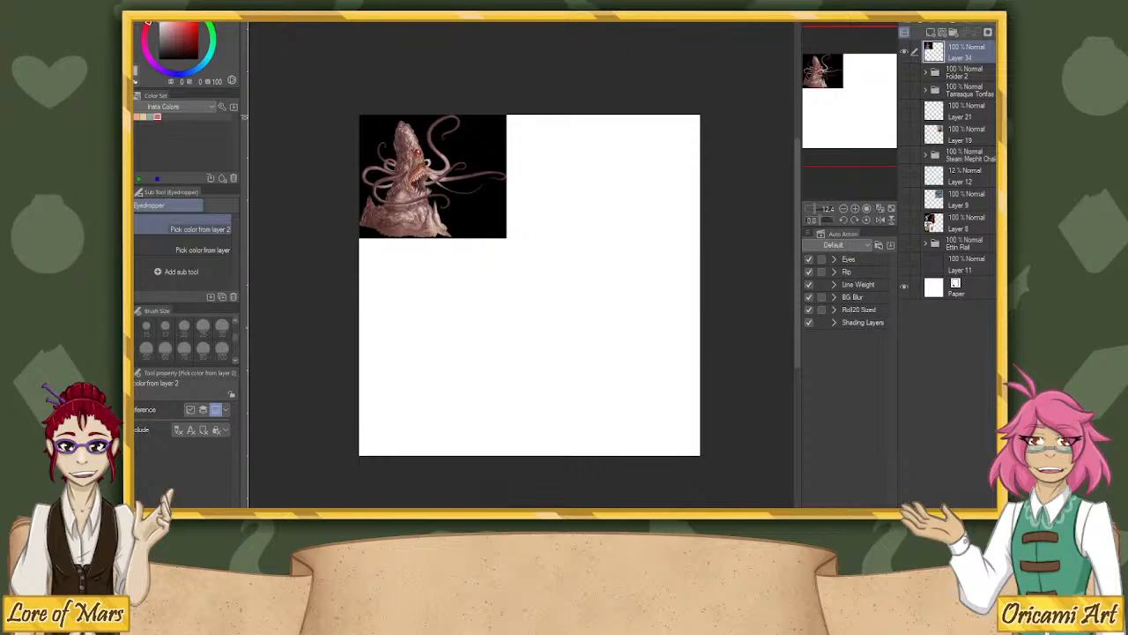
Create a vertical symmetrical ruler with 2 lines down the middle of the canvas, undoing the first slanted attempt.
key(u)
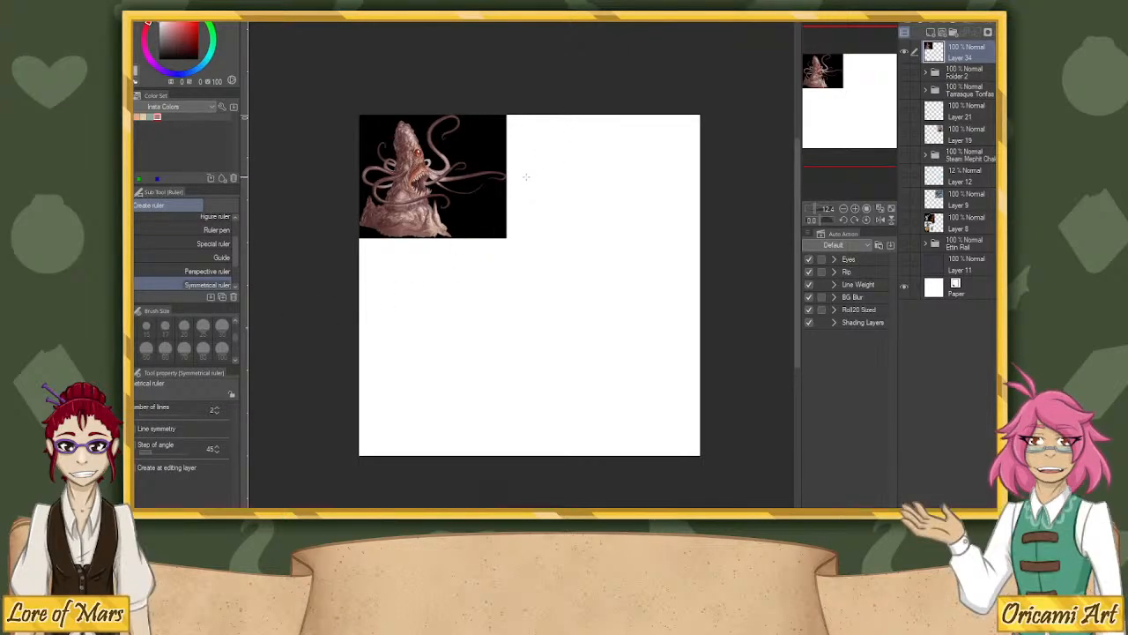
drag(541, 167, 600, 461)
key(ctrl+z)
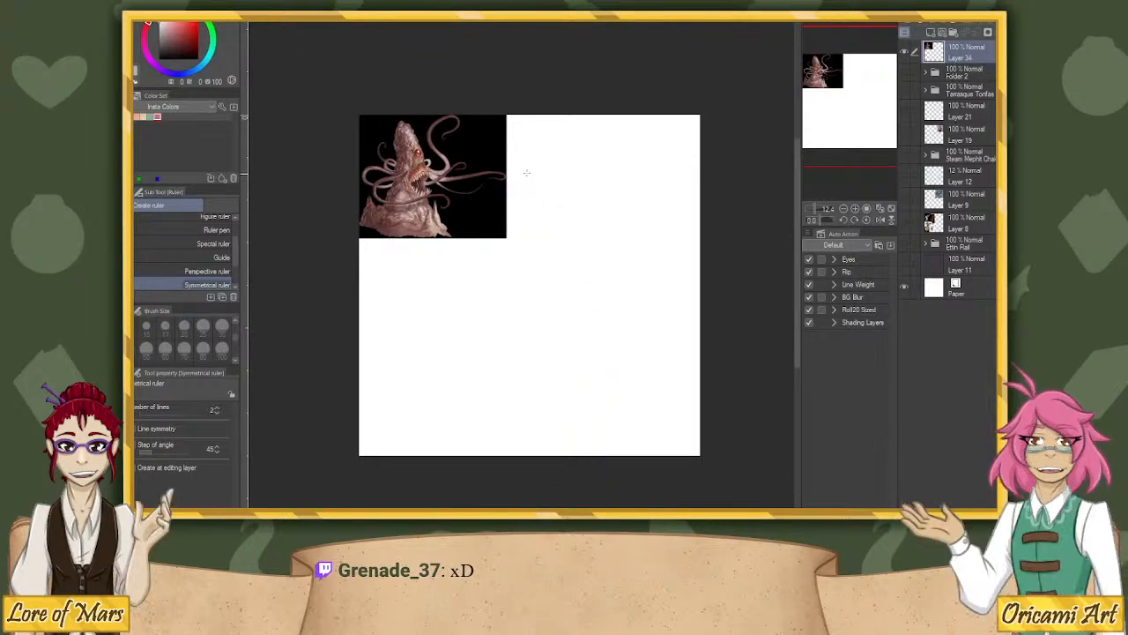
drag(526, 172, 529, 455)
Undo the accidental layer move and place the symmetry ruler on a new layer above the monster reference.
key(k)
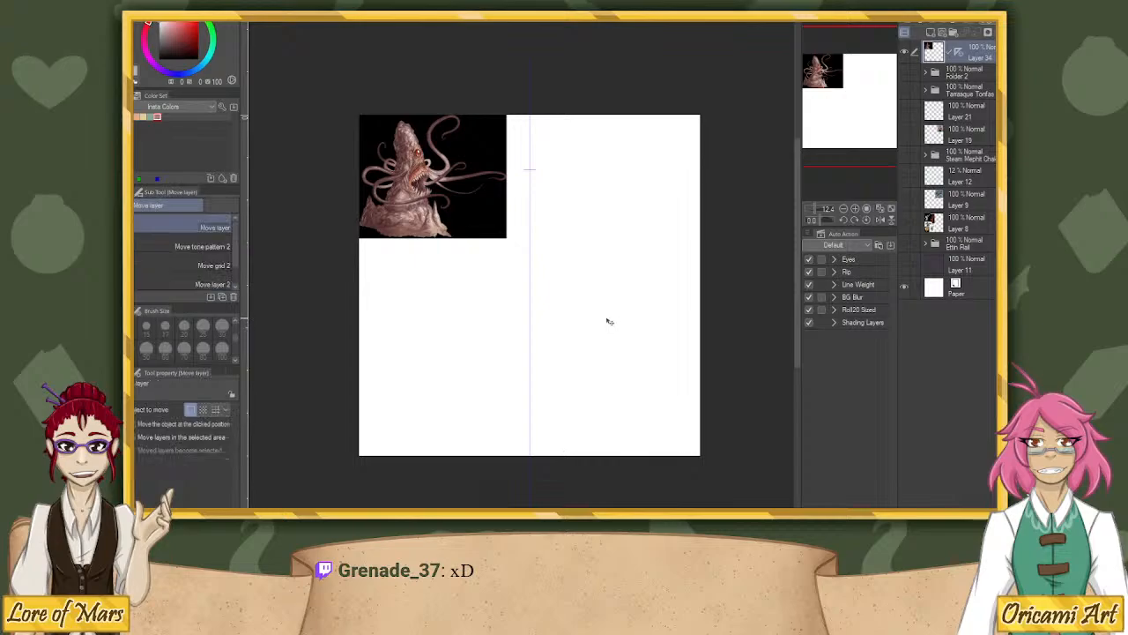
drag(608, 321, 655, 320)
key(ctrl+z)
click(934, 33)
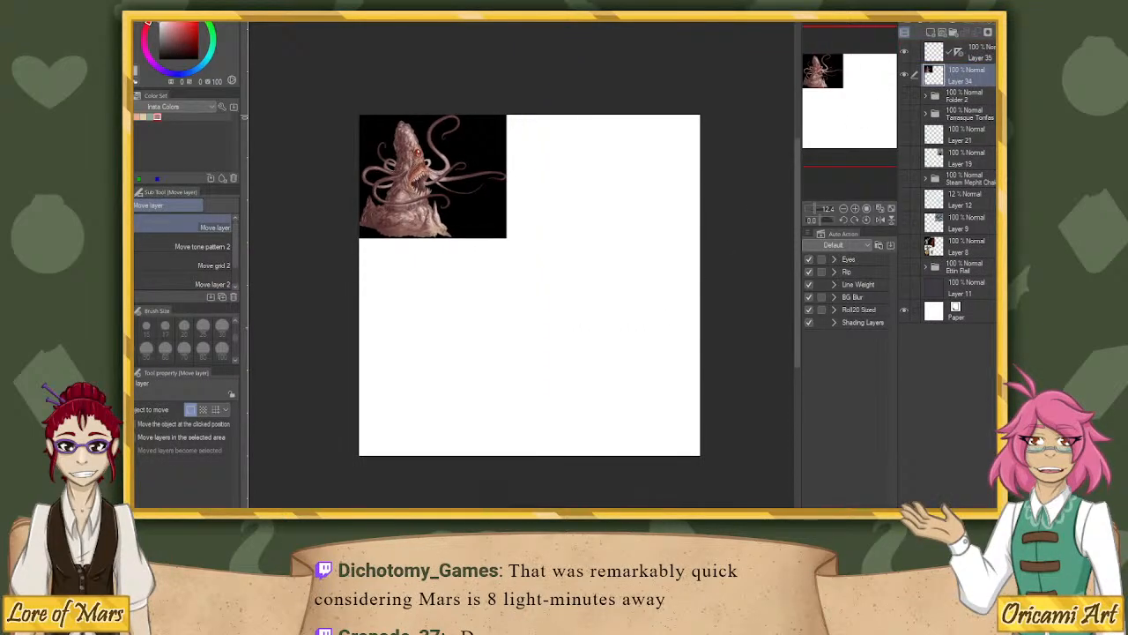
Add a new layer directly beneath the symmetry ruler's Layer 35, and shift the vertical ruler farther from the monster reference image.
click(961, 55)
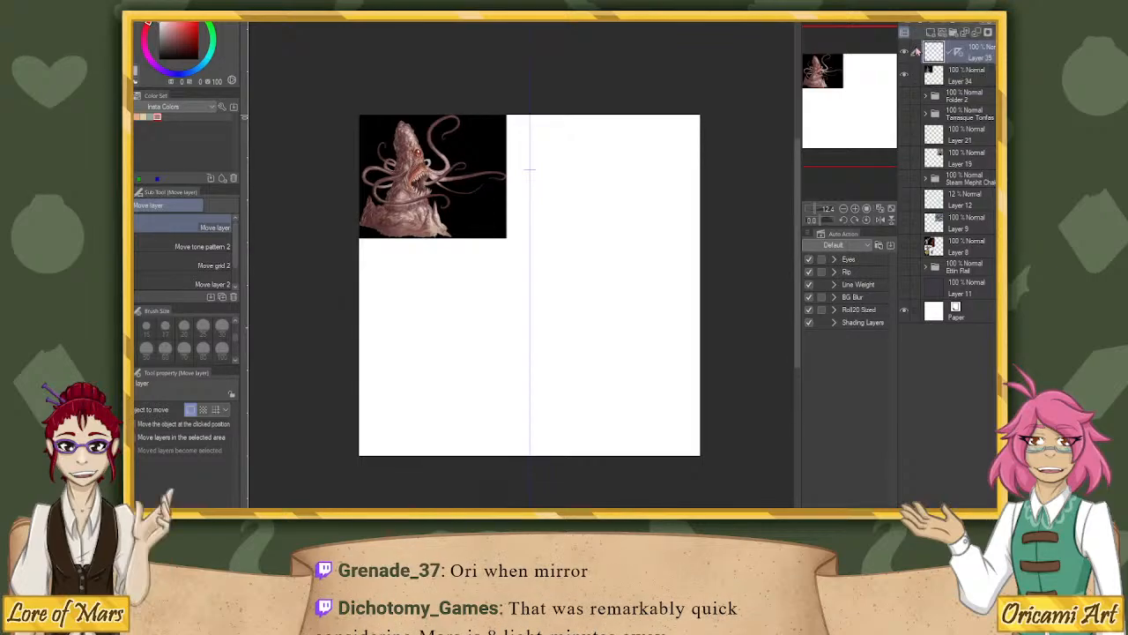
click(964, 32)
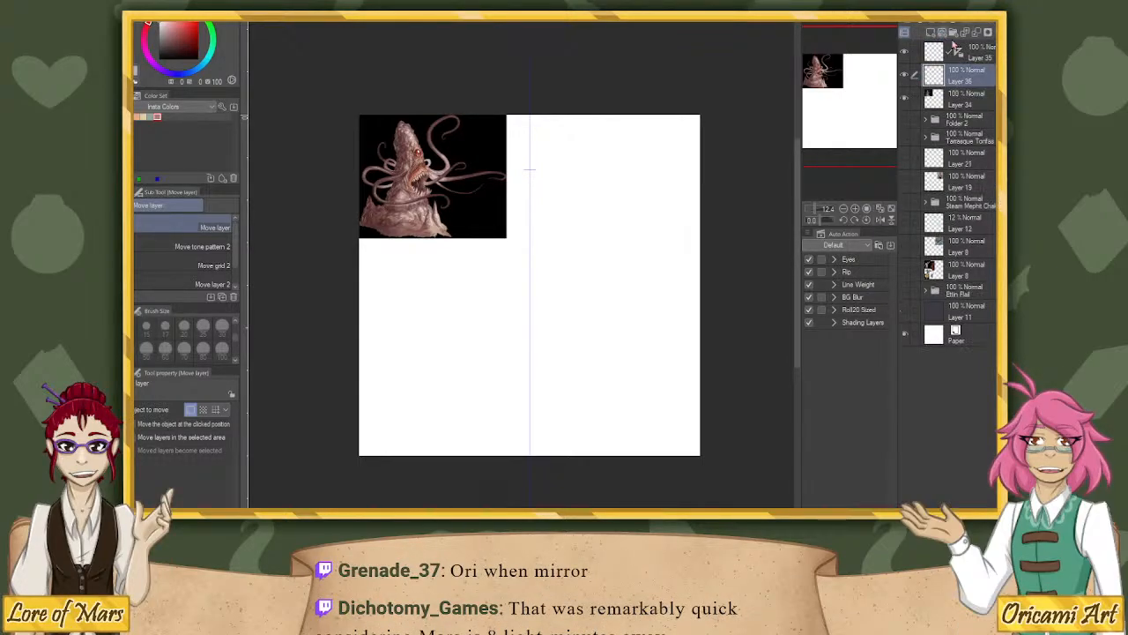
click(955, 49)
drag(614, 192, 647, 215)
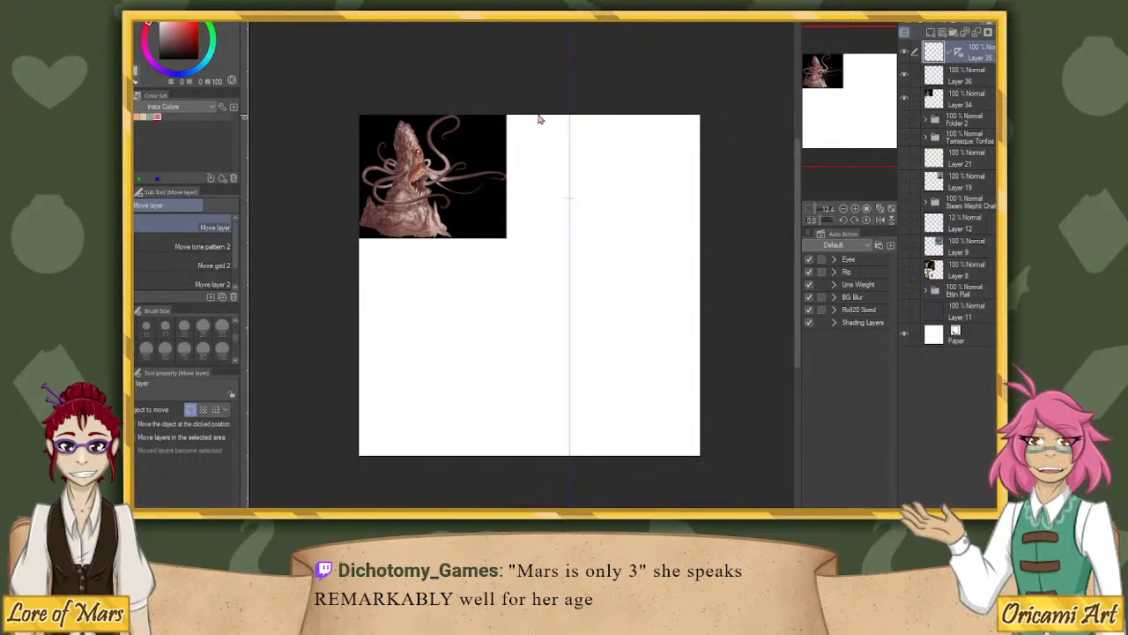
On Layer 36, sketch a symmetrical pear-shaped body outline around the ruler, using the size 70 Sketch Pencil in muted red.
scroll(640, 168, up, 2)
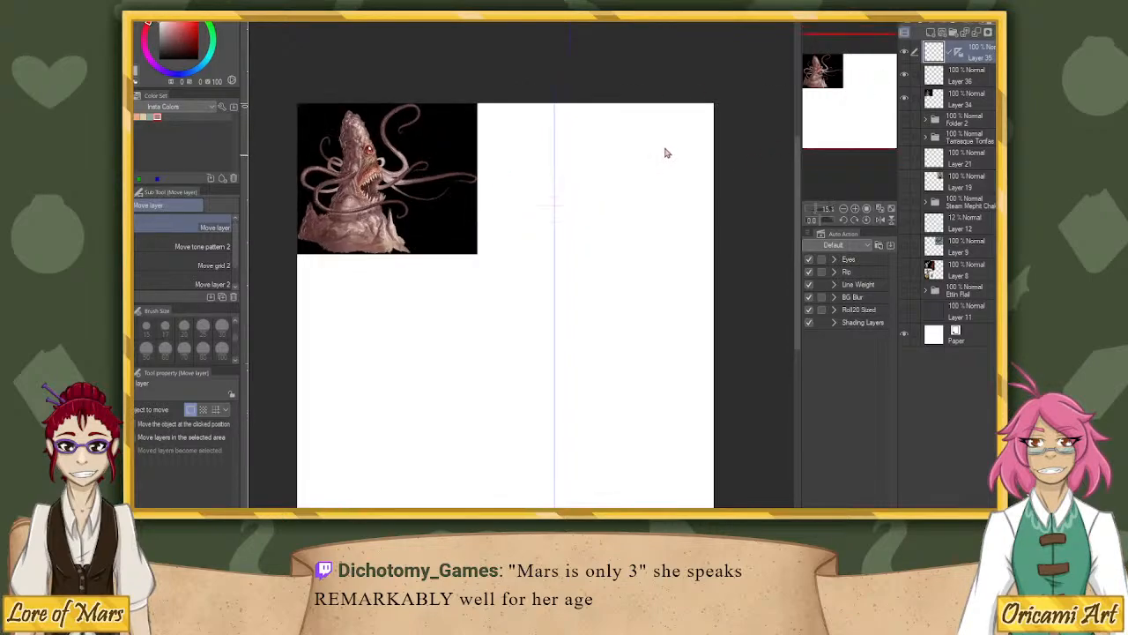
drag(847, 78, 850, 87)
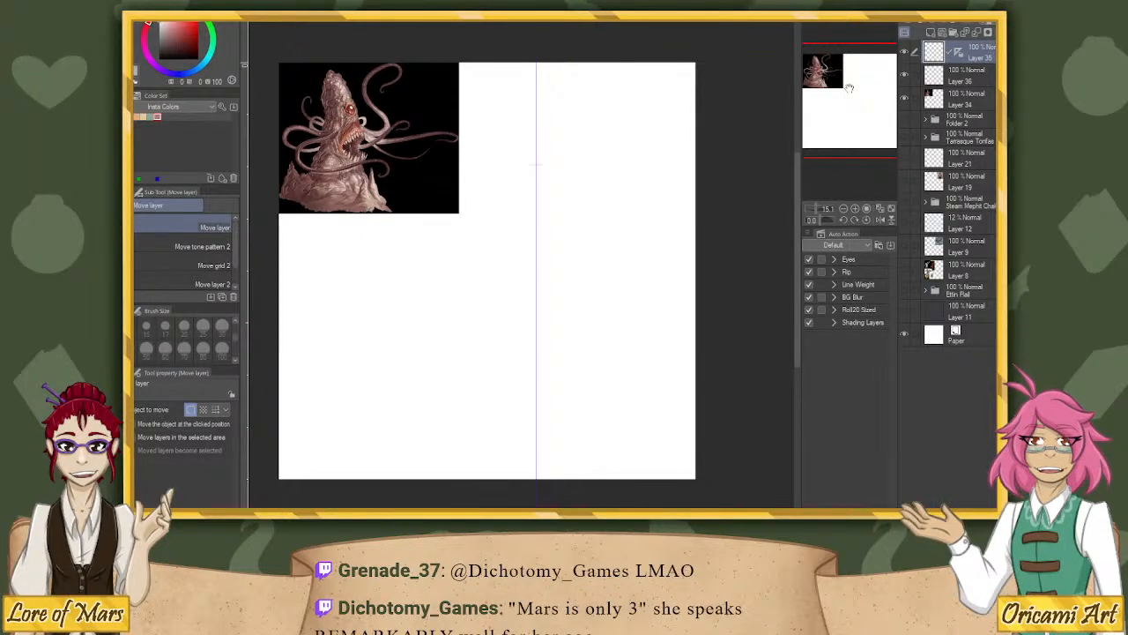
click(966, 75)
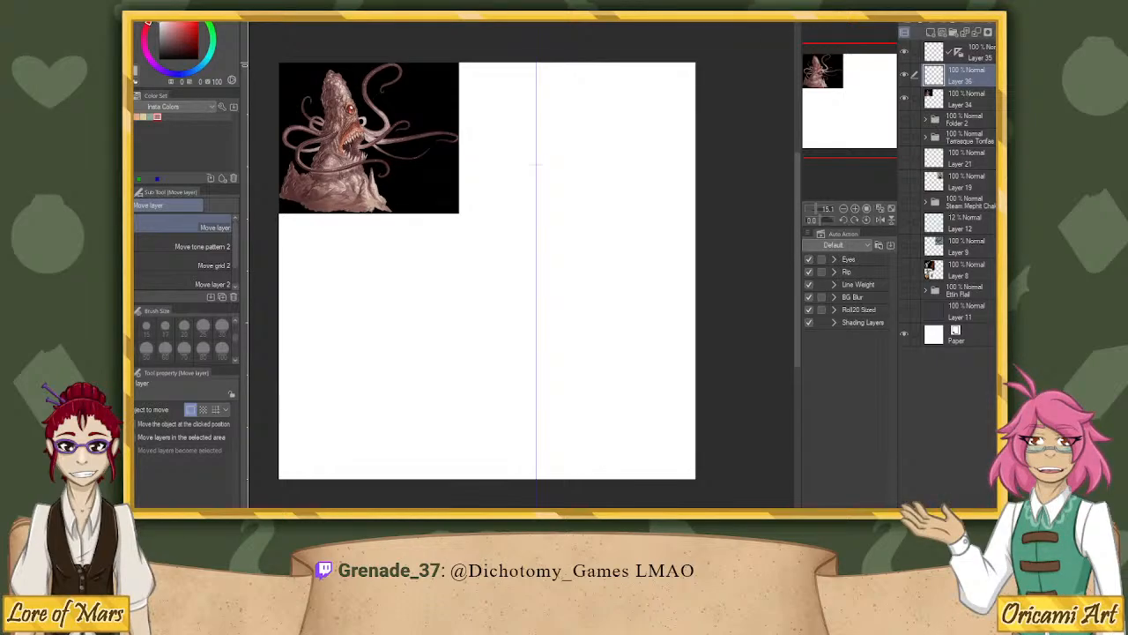
drag(177, 32, 175, 33)
key(p)
click(182, 254)
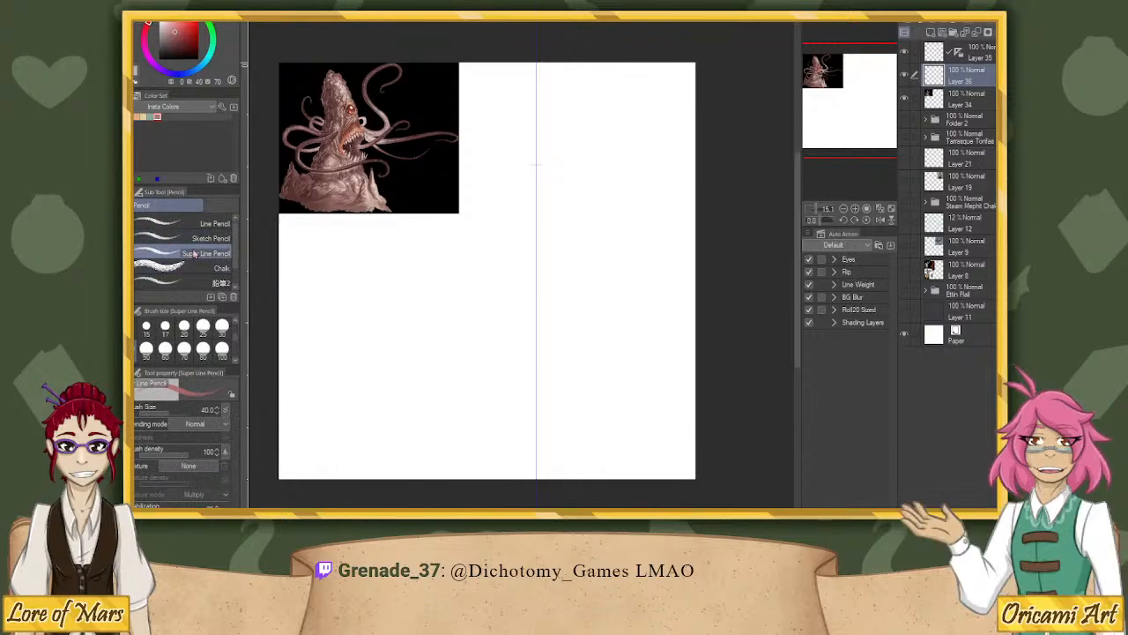
click(198, 237)
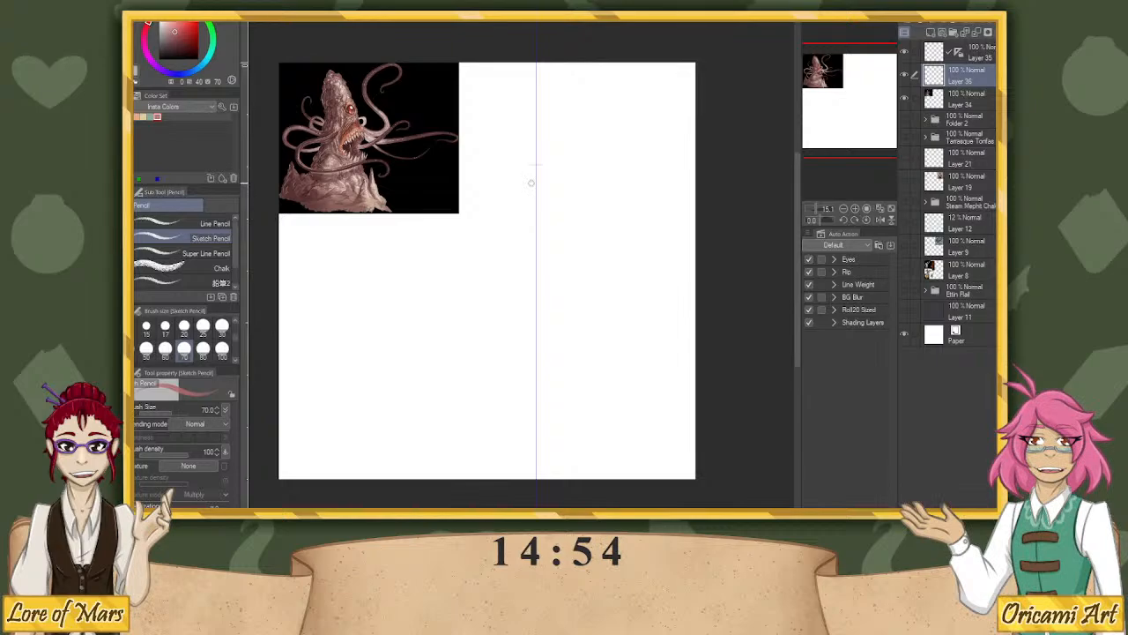
mouse_move(533, 172)
mouse_down()
mouse_move(494, 271)
mouse_move(504, 214)
mouse_move(452, 319)
mouse_move(498, 440)
mouse_up()
drag(446, 361, 528, 463)
drag(437, 332, 471, 414)
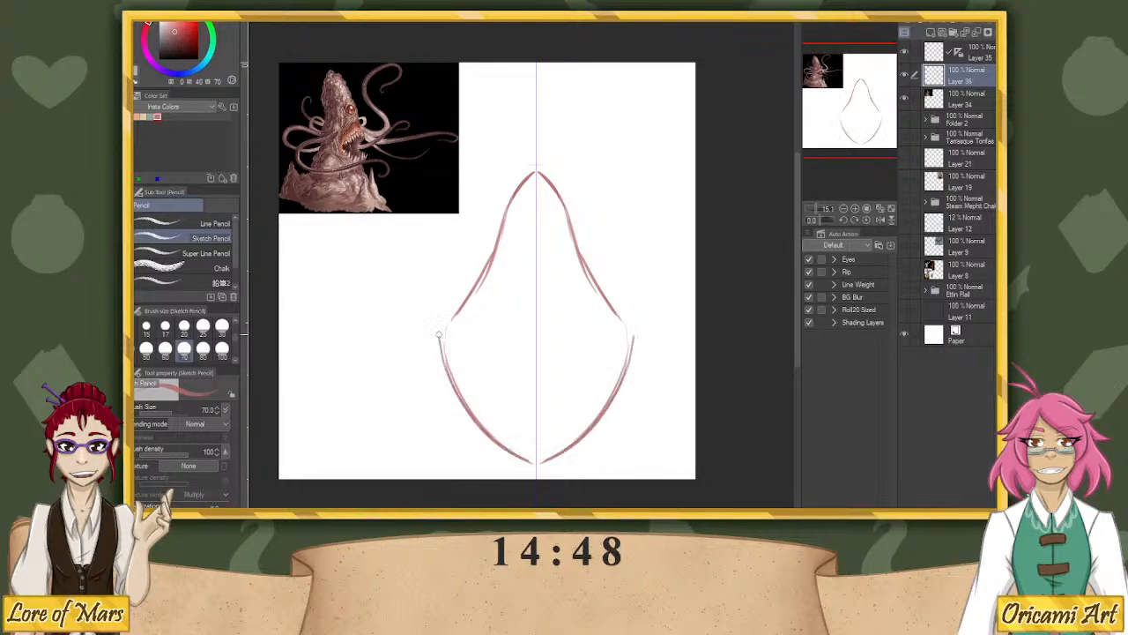
mouse_move(441, 353)
mouse_down()
mouse_move(450, 379)
mouse_move(453, 312)
mouse_move(491, 268)
mouse_move(505, 213)
mouse_up()
Move the body outline up on the canvas and redraw its narrow pointed head along the symmetry axis.
key(k)
drag(659, 234, 657, 190)
key(p)
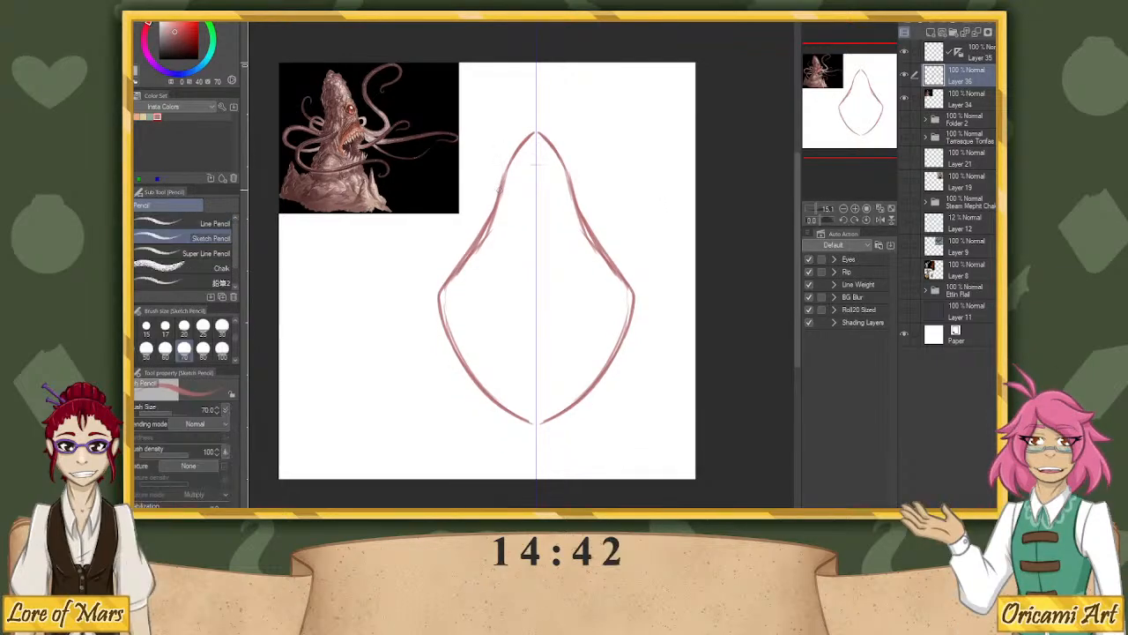
drag(499, 190, 534, 131)
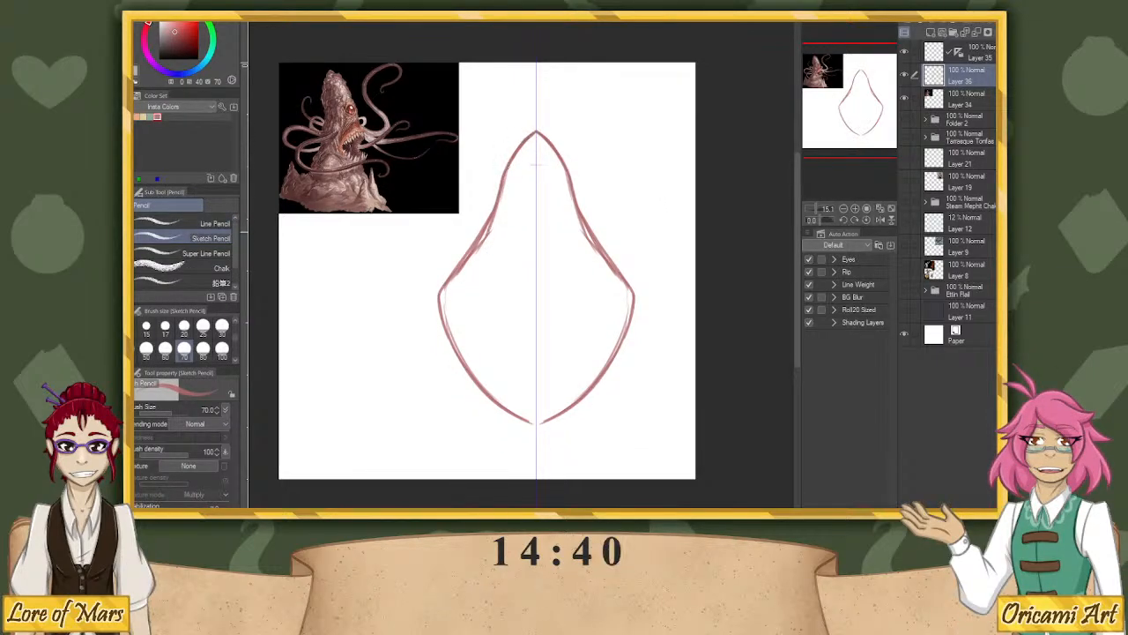
Thicken the body outline with wider angular shoulders and a closed lower tip, and erase the doubled lines at the shoulders.
mouse_move(474, 247)
mouse_down()
mouse_move(492, 217)
mouse_move(443, 287)
mouse_move(441, 321)
mouse_move(515, 414)
mouse_move(536, 423)
mouse_up()
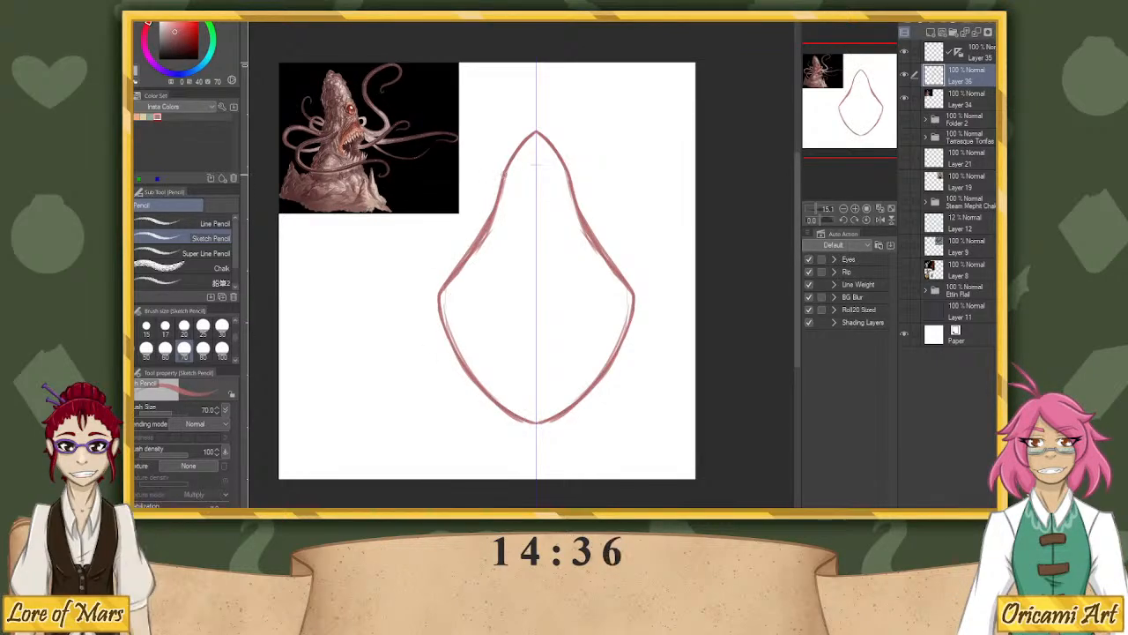
drag(496, 205, 440, 274)
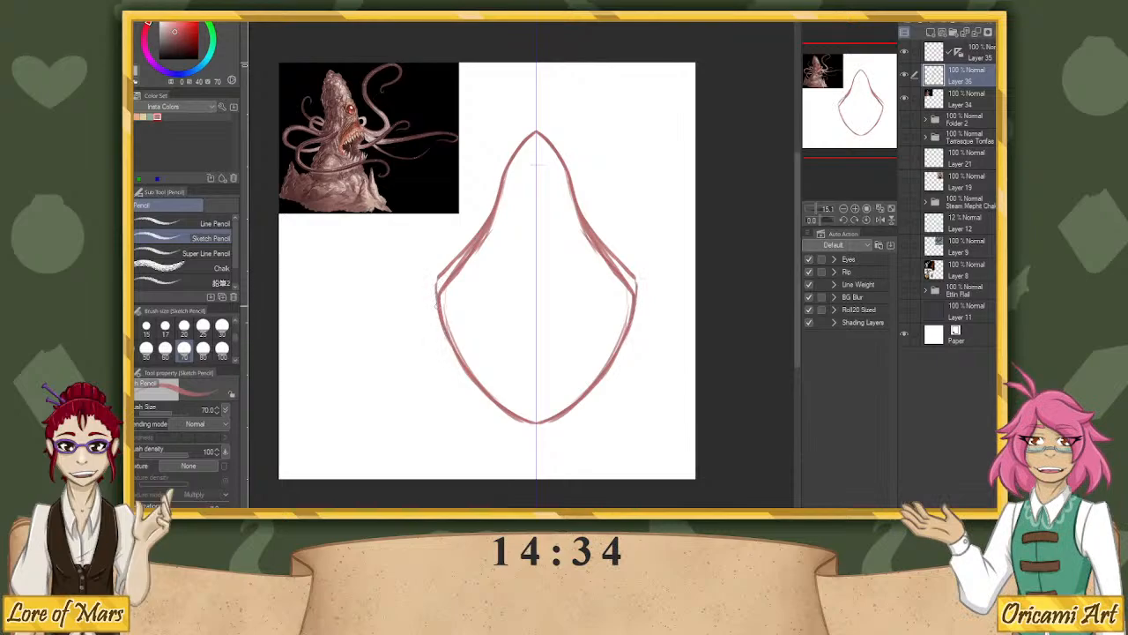
drag(438, 305, 447, 334)
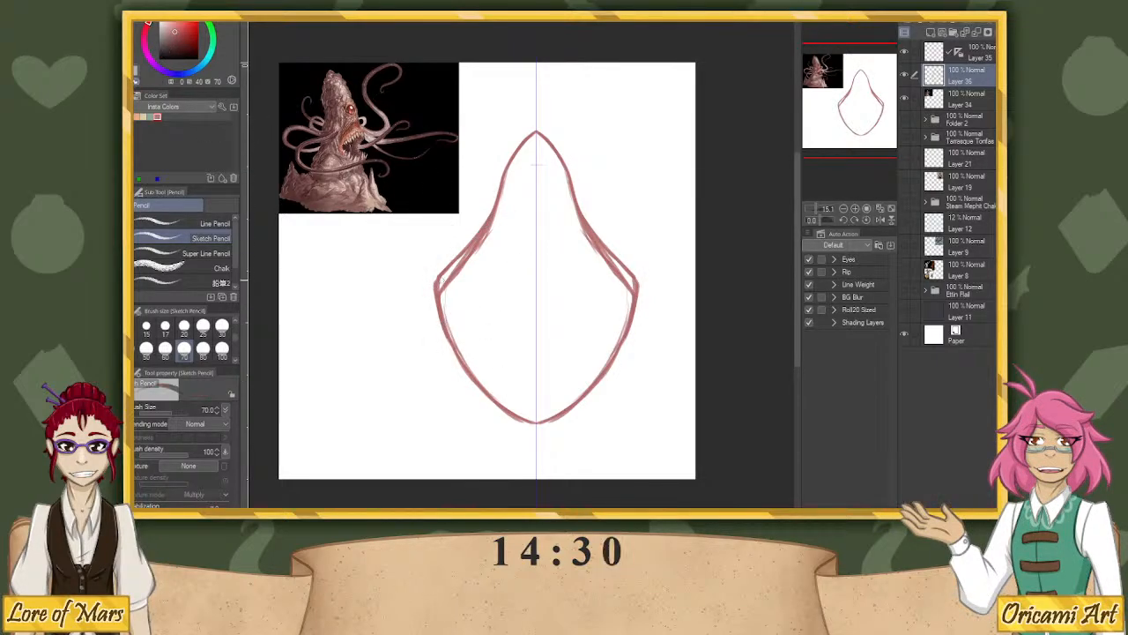
mouse_move(441, 281)
mouse_down()
mouse_move(446, 311)
mouse_move(503, 208)
mouse_move(455, 264)
mouse_move(492, 222)
mouse_up()
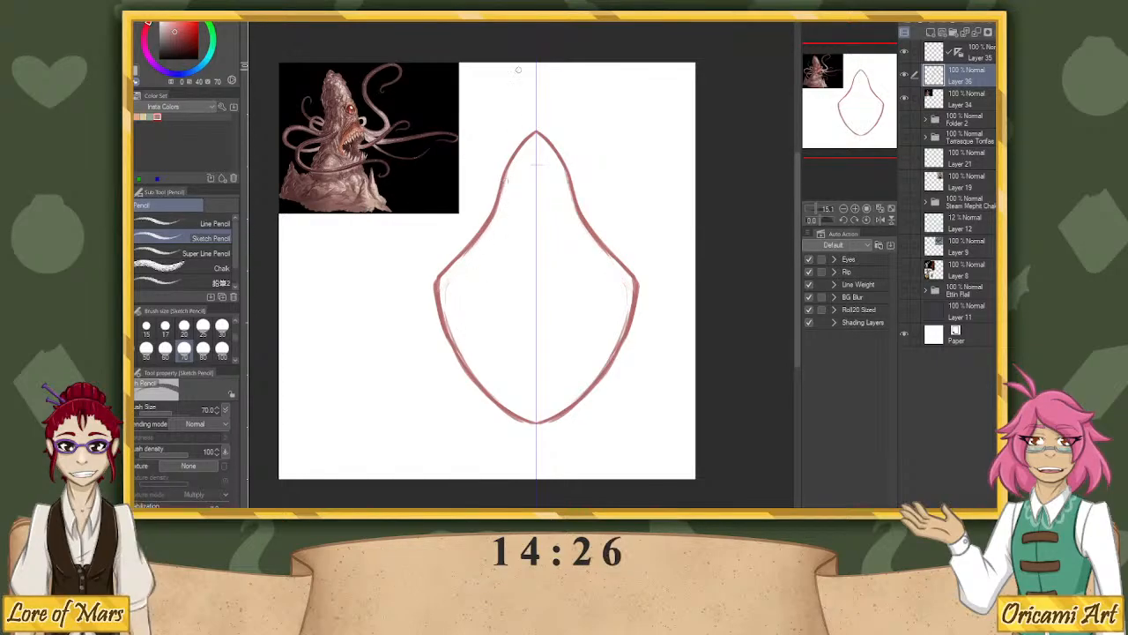
click(140, 80)
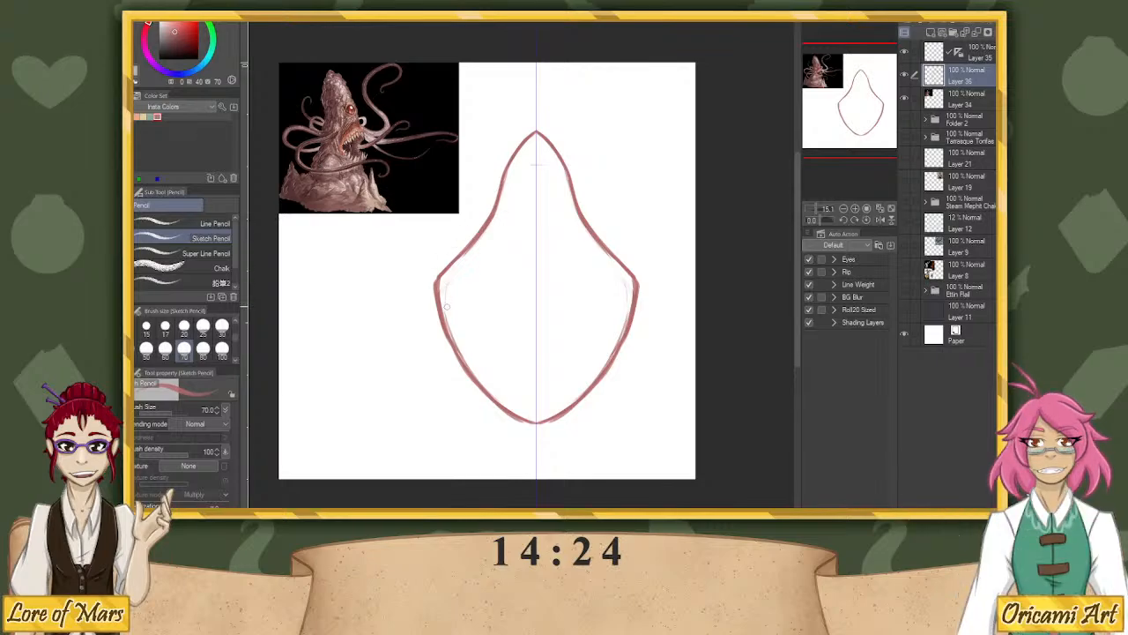
Draw a single almond-shaped eye with a round iris and slit pupil, centred in the creature's narrow head.
mouse_move(514, 191)
mouse_down()
mouse_move(541, 170)
mouse_move(512, 193)
mouse_move(535, 204)
mouse_move(561, 190)
mouse_up()
key(ctrl+z)
key(ctrl+z)
key(ctrl+z)
key(ctrl+z)
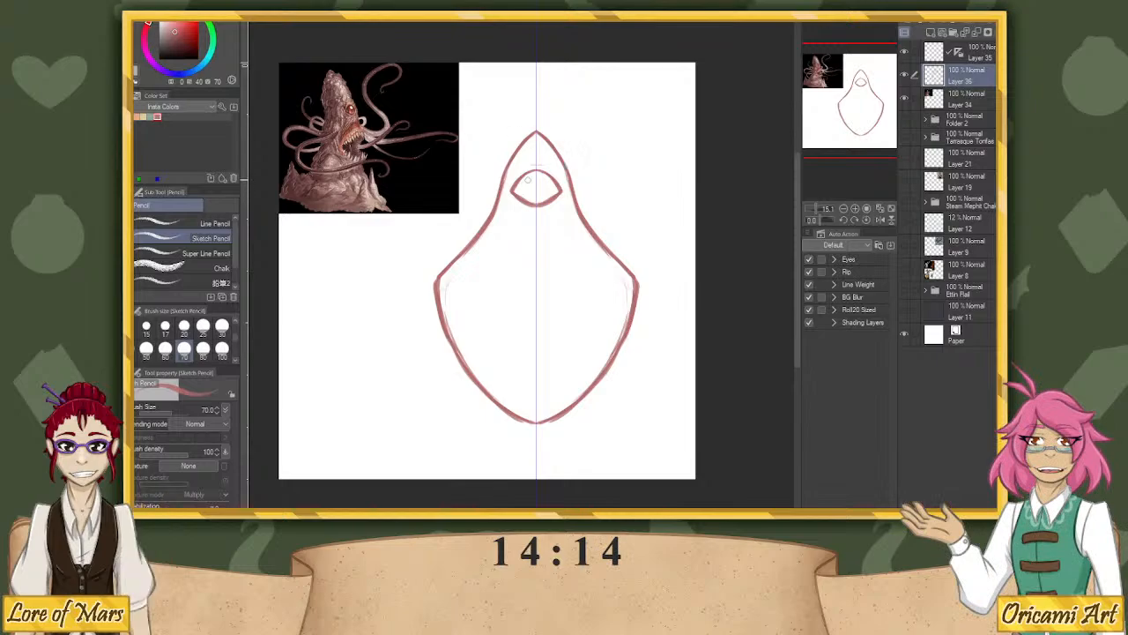
drag(528, 172, 529, 203)
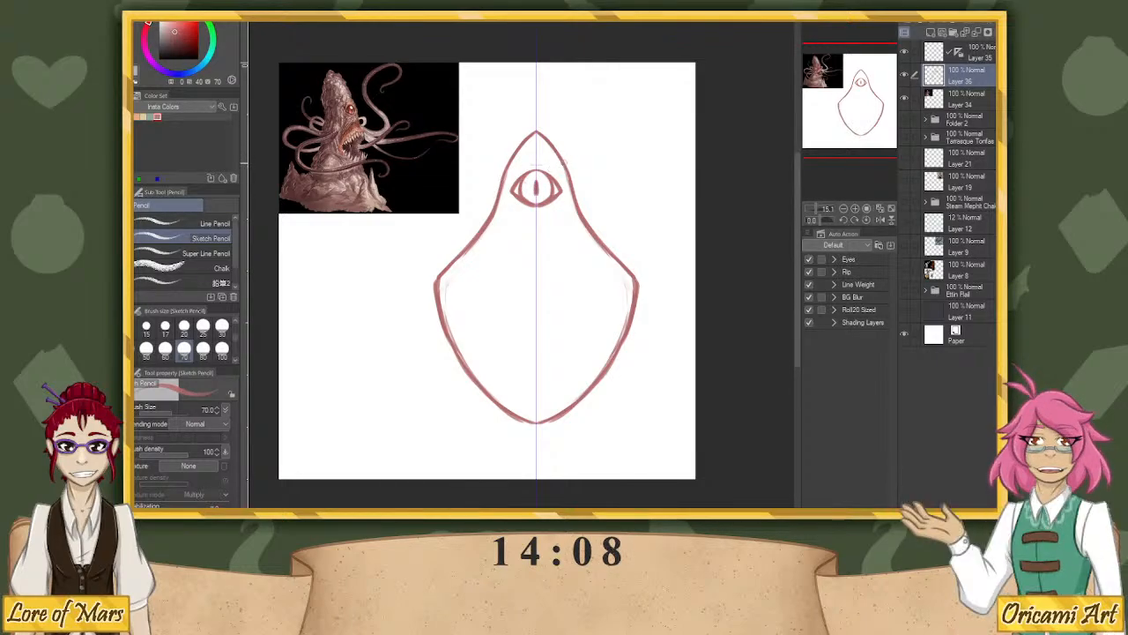
mouse_move(465, 290)
mouse_down()
mouse_move(537, 236)
mouse_move(463, 291)
mouse_up()
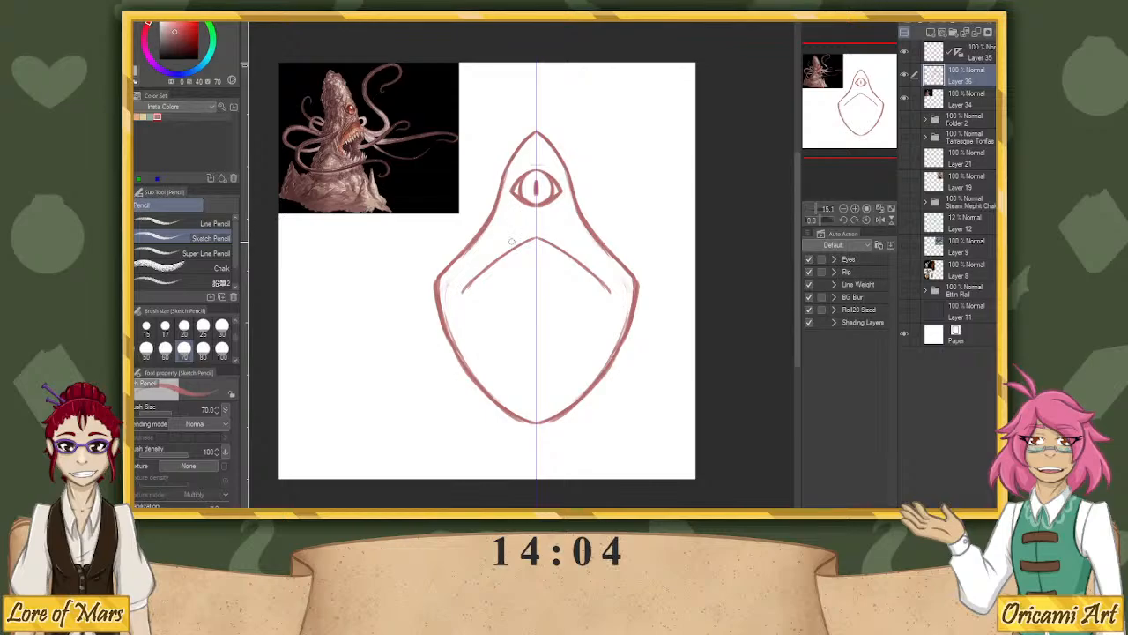
key(ctrl+z)
key(ctrl+z)
mouse_move(536, 236)
mouse_down()
mouse_move(500, 256)
mouse_move(468, 290)
mouse_up()
key(ctrl+z)
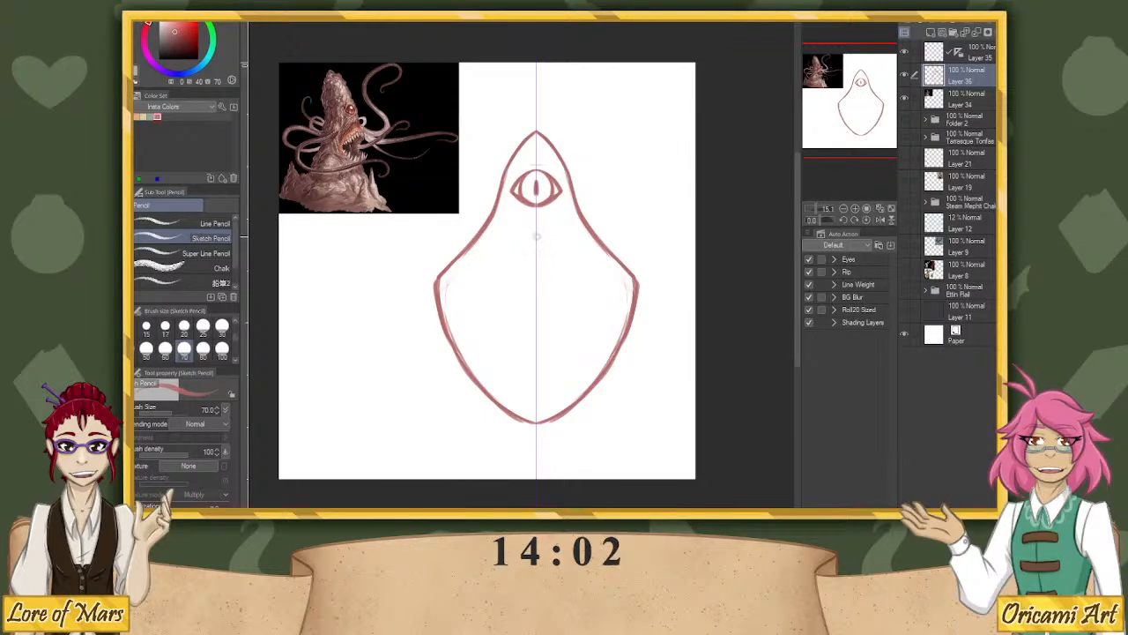
mouse_move(536, 236)
mouse_down()
mouse_move(464, 291)
mouse_move(460, 336)
mouse_move(479, 338)
mouse_move(536, 397)
mouse_up()
key(ctrl+z)
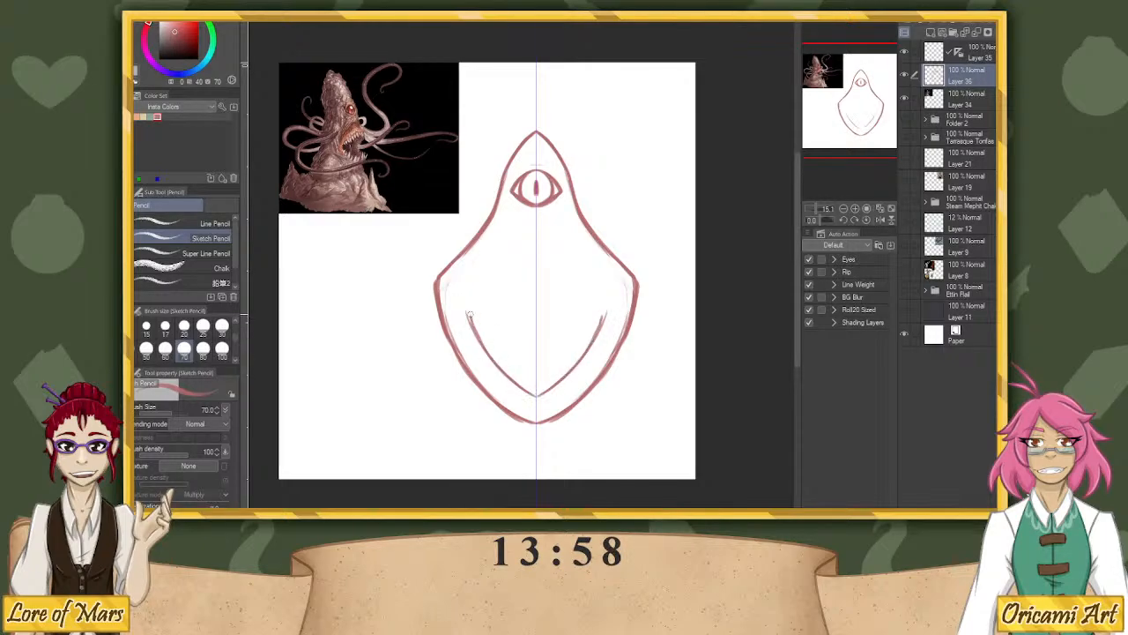
drag(472, 309, 531, 264)
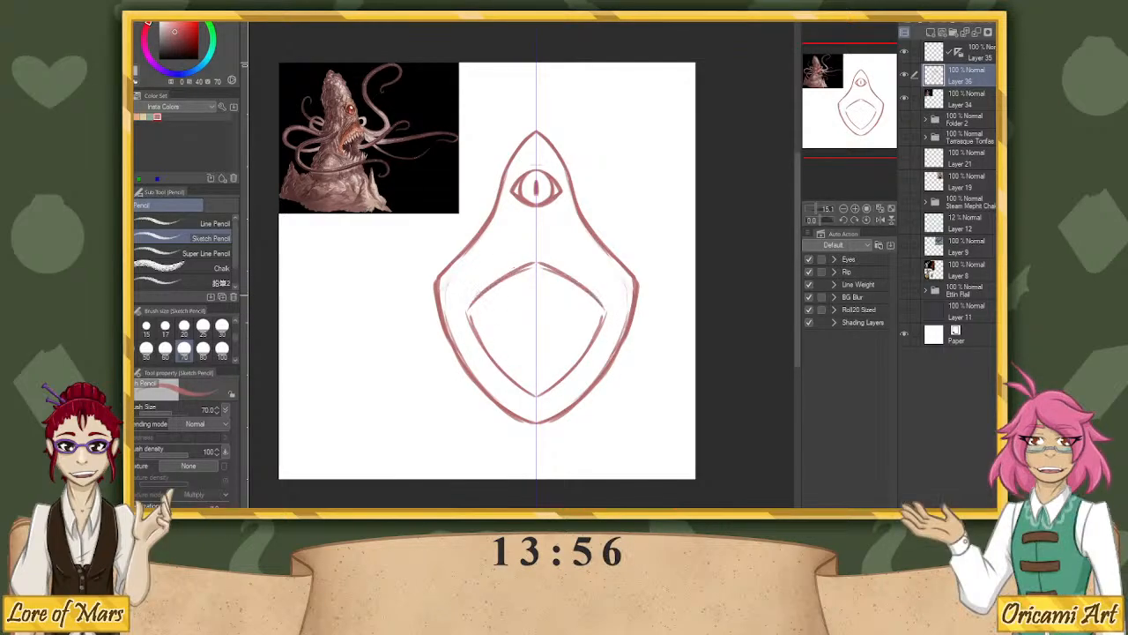
key(ctrl+z)
mouse_move(467, 310)
mouse_down()
mouse_move(535, 258)
mouse_move(466, 308)
mouse_move(537, 291)
mouse_up()
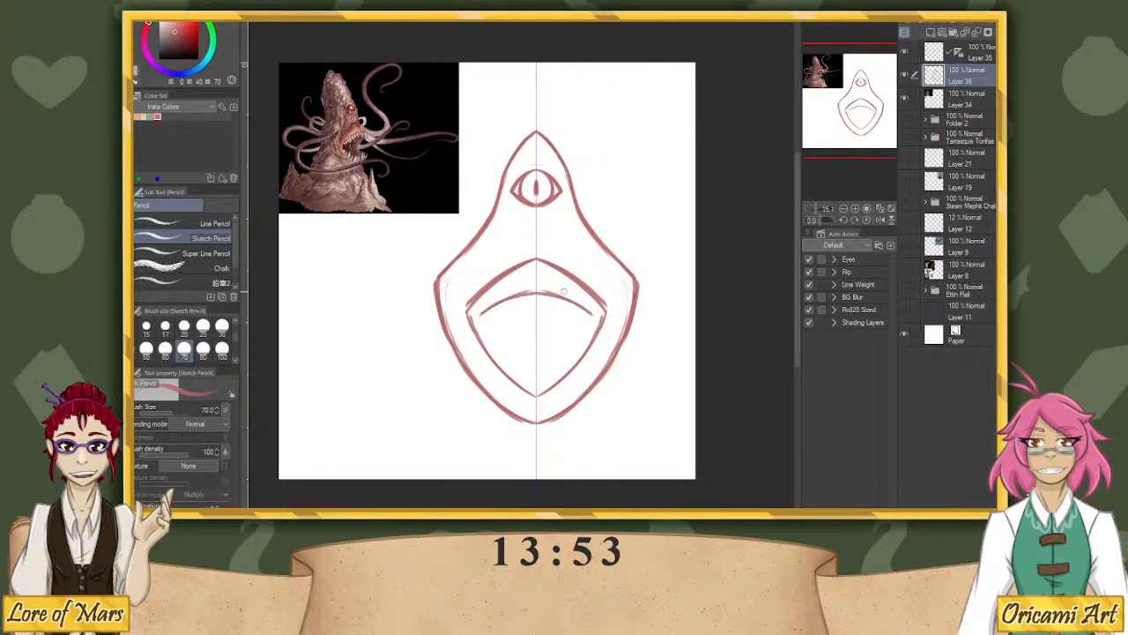
key(ctrl+z)
key(ctrl+z)
key(ctrl+z)
key(ctrl+z)
key(ctrl+z)
key(ctrl+z)
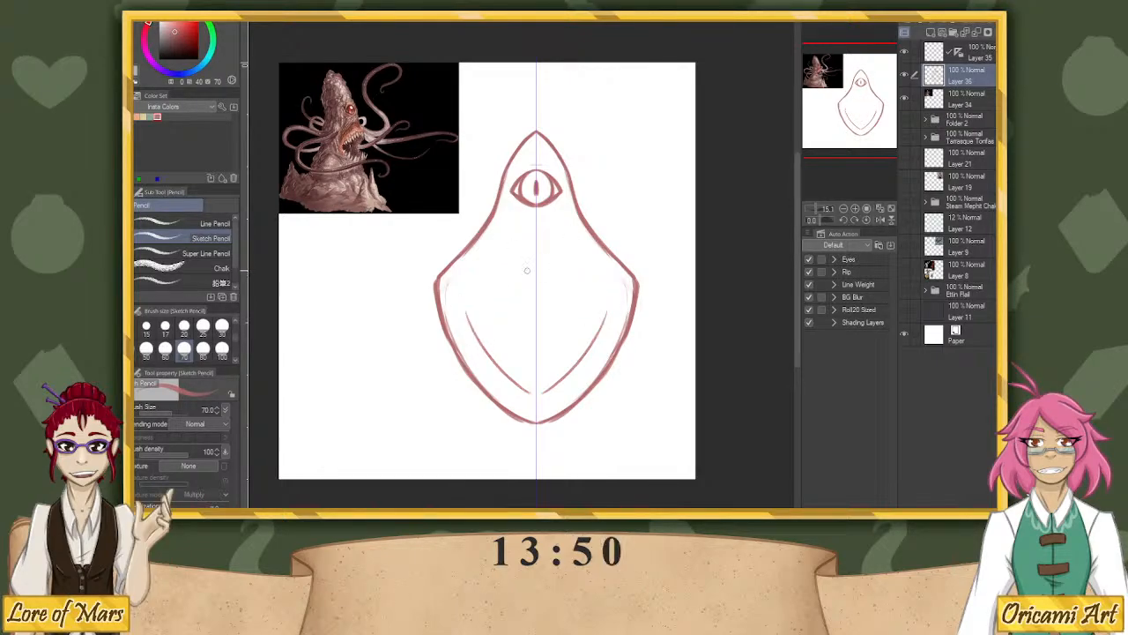
key(ctrl+z)
Draw the mouth's upper edge as a wide peaked curve across the body, mirrored about the ruler.
drag(457, 303, 536, 262)
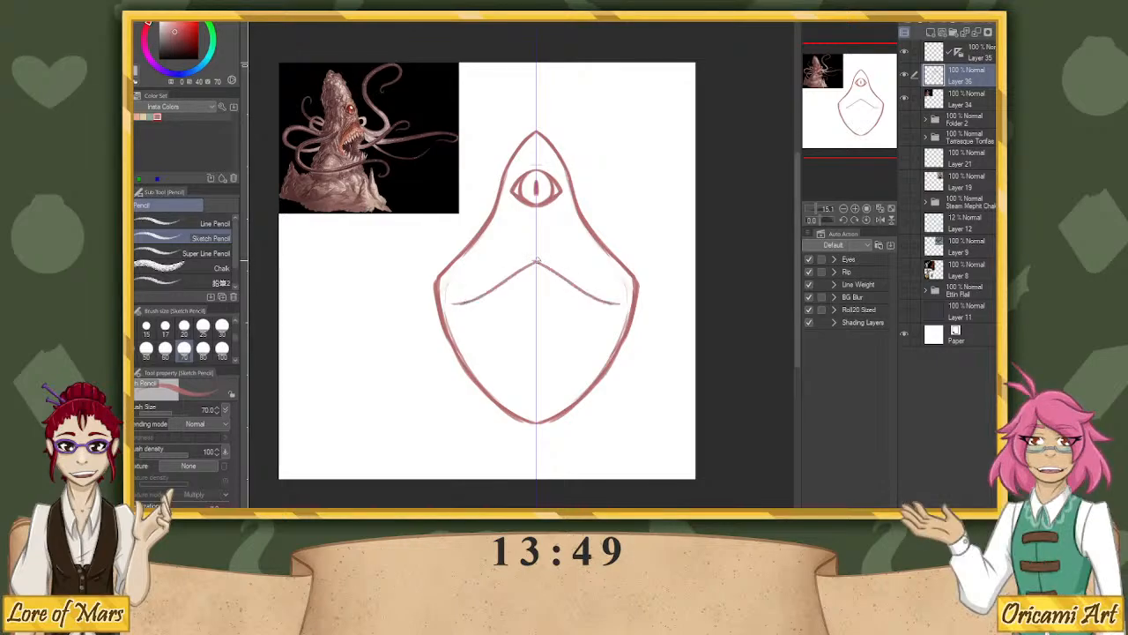
key(ctrl+z)
drag(453, 304, 536, 263)
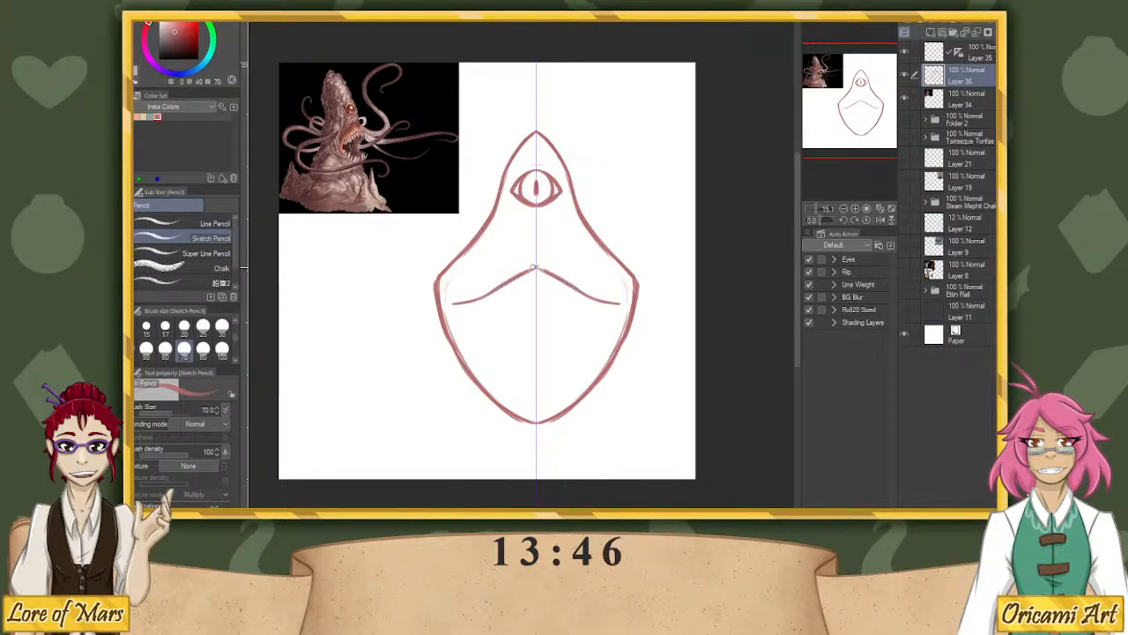
Draw the mouth's lower edge as a thick V-shaped curve from the mouth corners down to the symmetry axis.
drag(455, 304, 506, 349)
key(ctrl+z)
drag(454, 305, 513, 364)
drag(475, 321, 535, 390)
drag(488, 343, 520, 379)
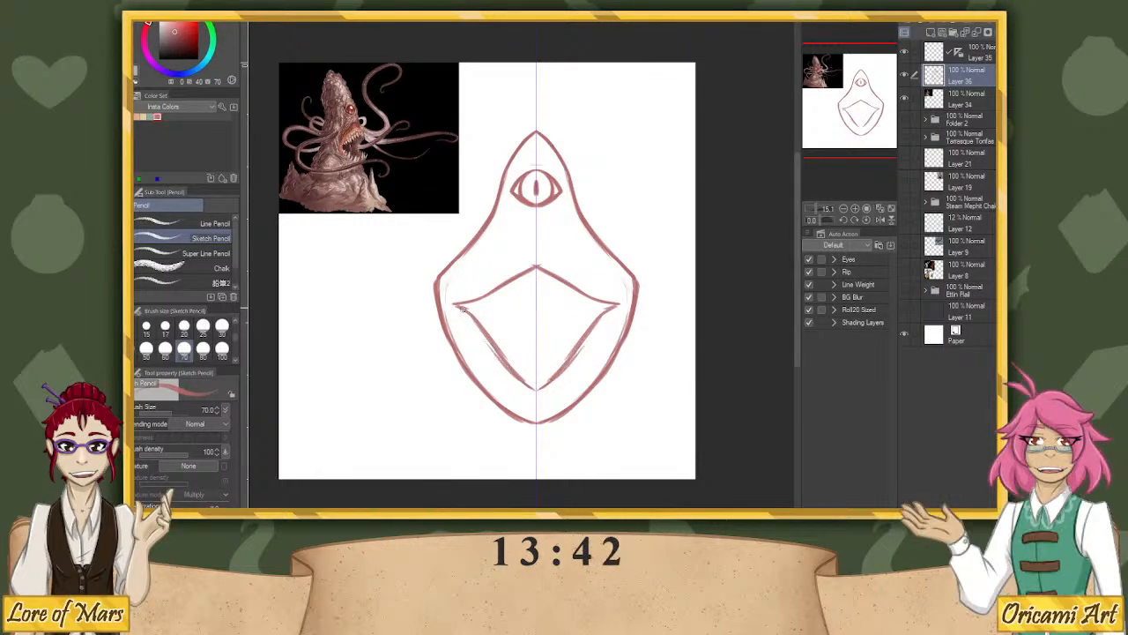
key(ctrl+z)
key(ctrl+z)
key(ctrl+z)
key(ctrl+z)
mouse_move(457, 306)
mouse_down()
mouse_move(527, 392)
mouse_move(475, 327)
mouse_up()
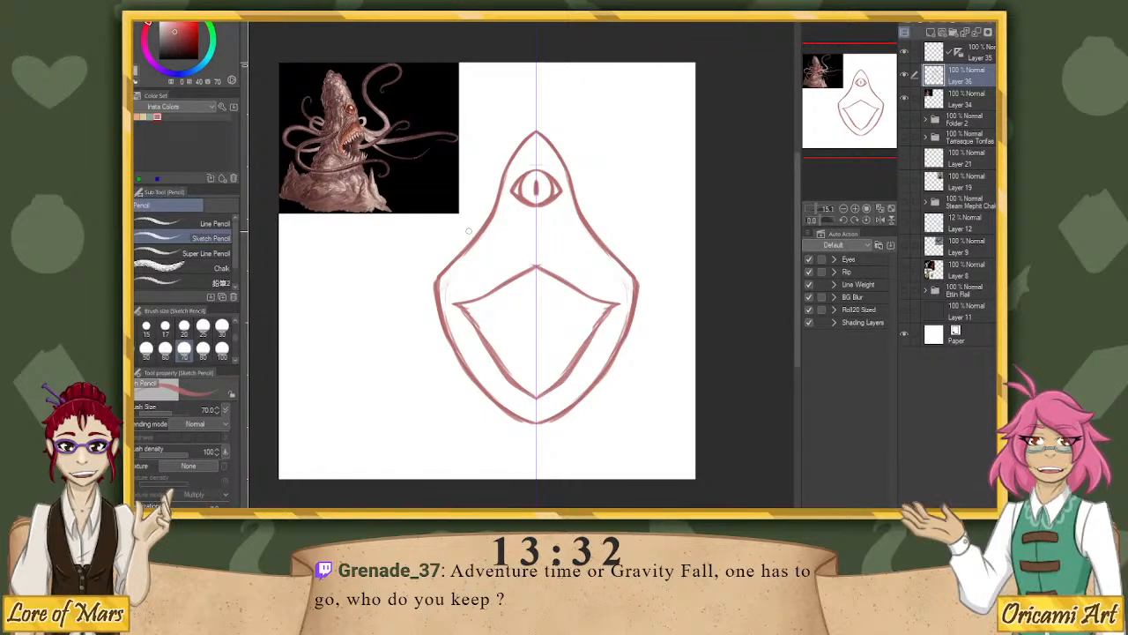
mouse_move(464, 305)
mouse_down()
mouse_move(485, 323)
mouse_move(492, 288)
mouse_move(506, 321)
mouse_up()
drag(511, 282, 514, 312)
mouse_move(515, 312)
mouse_down()
mouse_move(519, 279)
mouse_move(514, 313)
mouse_up()
key(ctrl+z)
key(ctrl+z)
mouse_move(516, 313)
mouse_down()
mouse_move(521, 284)
mouse_move(532, 312)
mouse_up()
key(ctrl+z)
key(ctrl+z)
key(ctrl+z)
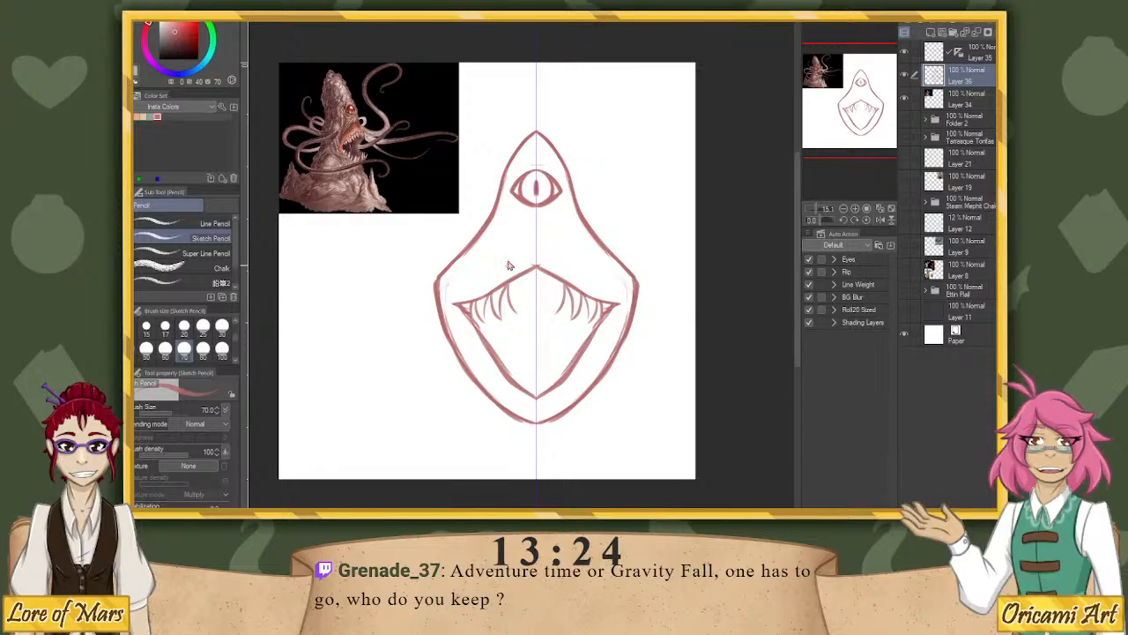
key(ctrl+z)
key(ctrl+z)
key(ctrl+z)
key(ctrl+z)
key(ctrl+z)
key(ctrl+z)
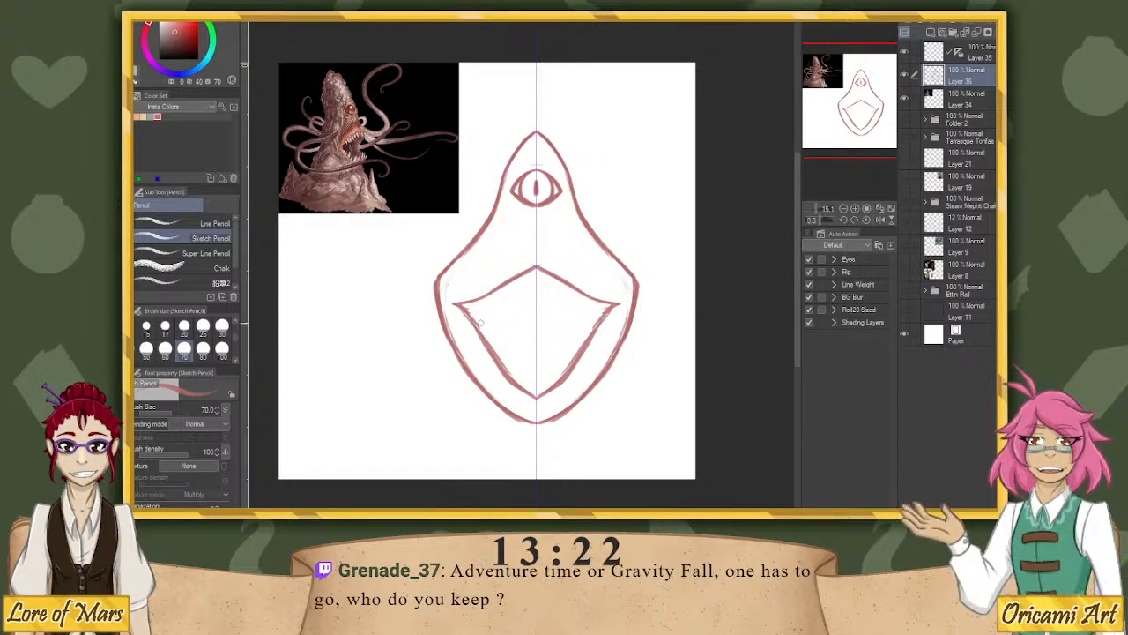
Draw a dense row of curved pointed fangs along the mouth's upper edge, from the corners to the centre.
mouse_move(481, 317)
mouse_down()
mouse_move(527, 290)
mouse_move(471, 308)
mouse_move(506, 322)
mouse_up()
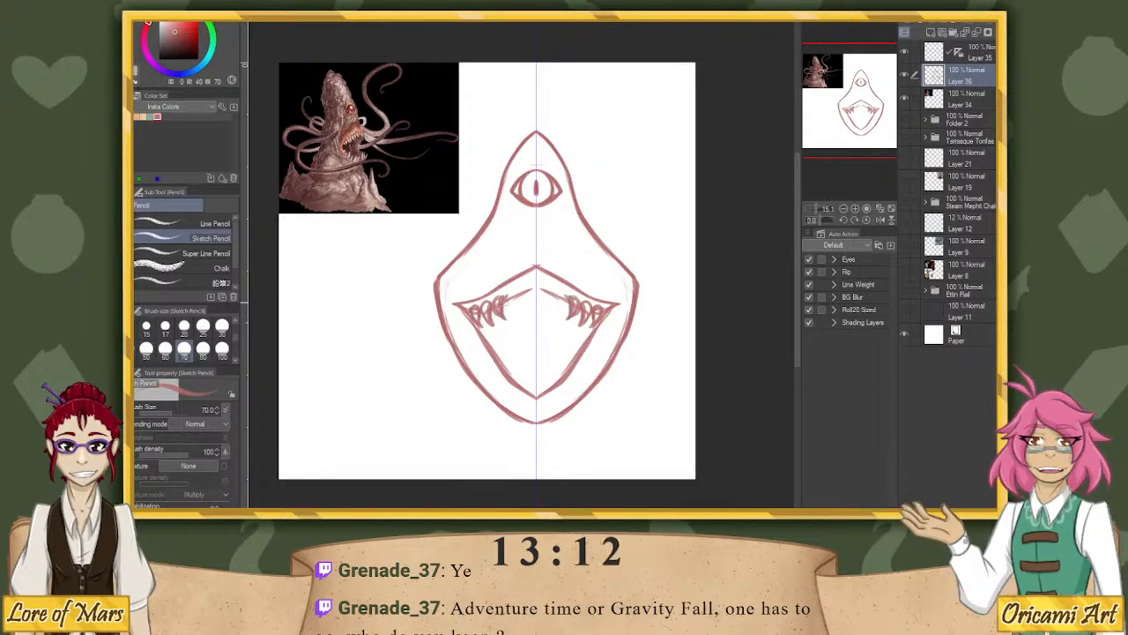
key(ctrl+z)
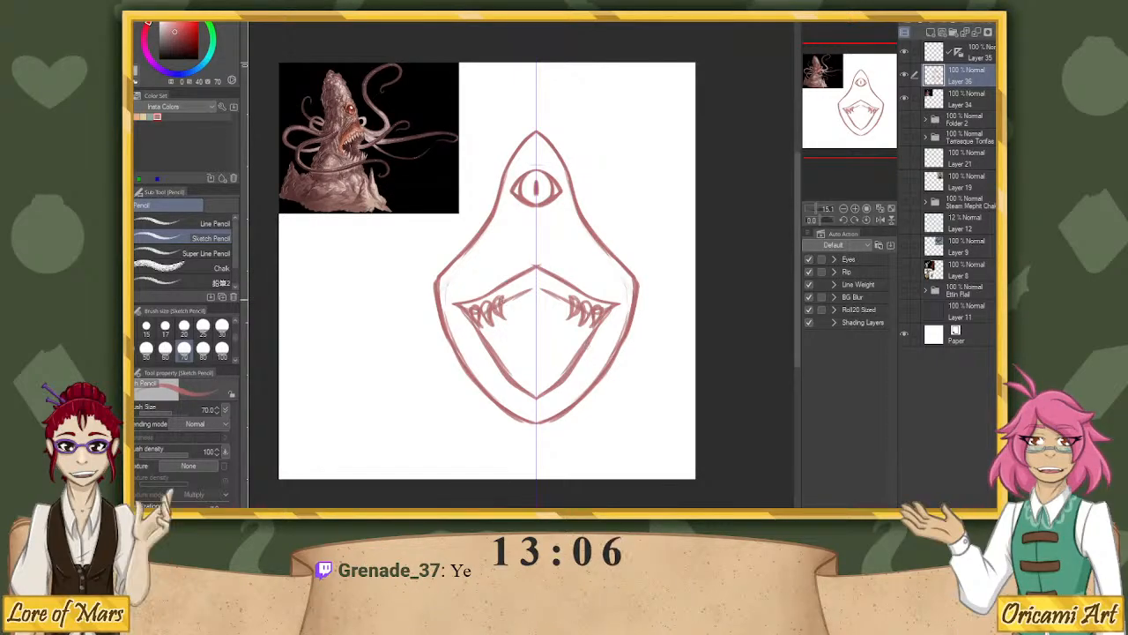
mouse_move(508, 290)
mouse_down()
mouse_move(511, 318)
mouse_move(523, 292)
mouse_move(520, 315)
mouse_up()
mouse_move(553, 286)
mouse_down()
mouse_move(552, 309)
mouse_move(527, 307)
mouse_up()
mouse_move(547, 286)
mouse_down()
mouse_move(546, 306)
mouse_move(525, 309)
mouse_up()
mouse_move(553, 297)
mouse_down()
mouse_move(554, 307)
mouse_move(531, 308)
mouse_up()
mouse_move(542, 283)
mouse_down()
mouse_move(535, 310)
mouse_move(531, 286)
mouse_up()
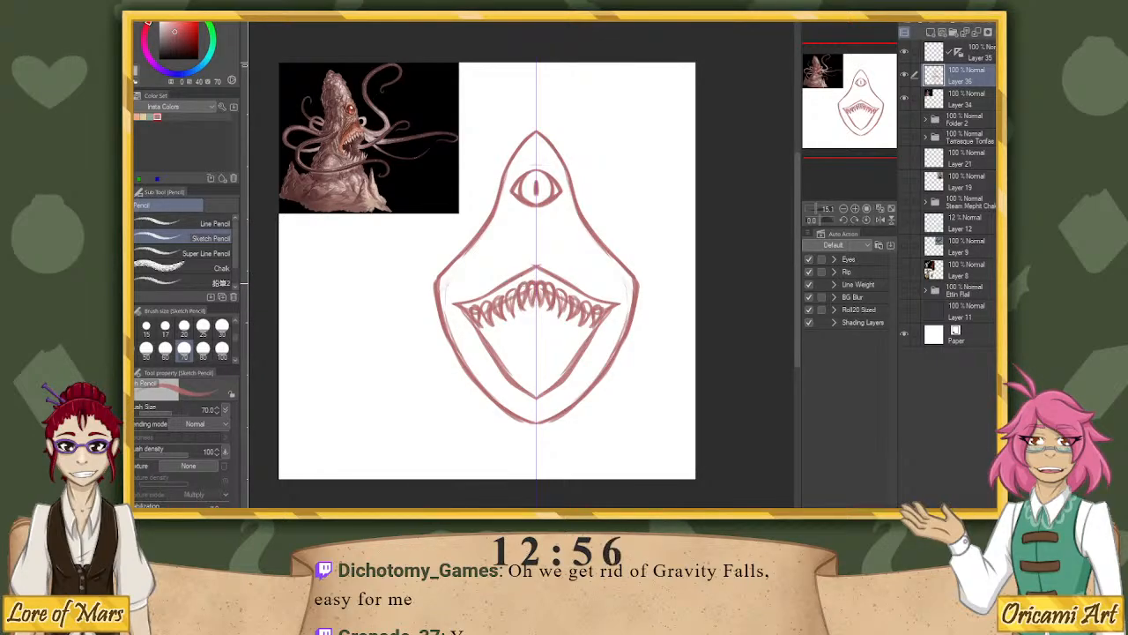
mouse_move(508, 297)
mouse_down()
mouse_move(513, 310)
mouse_move(491, 321)
mouse_up()
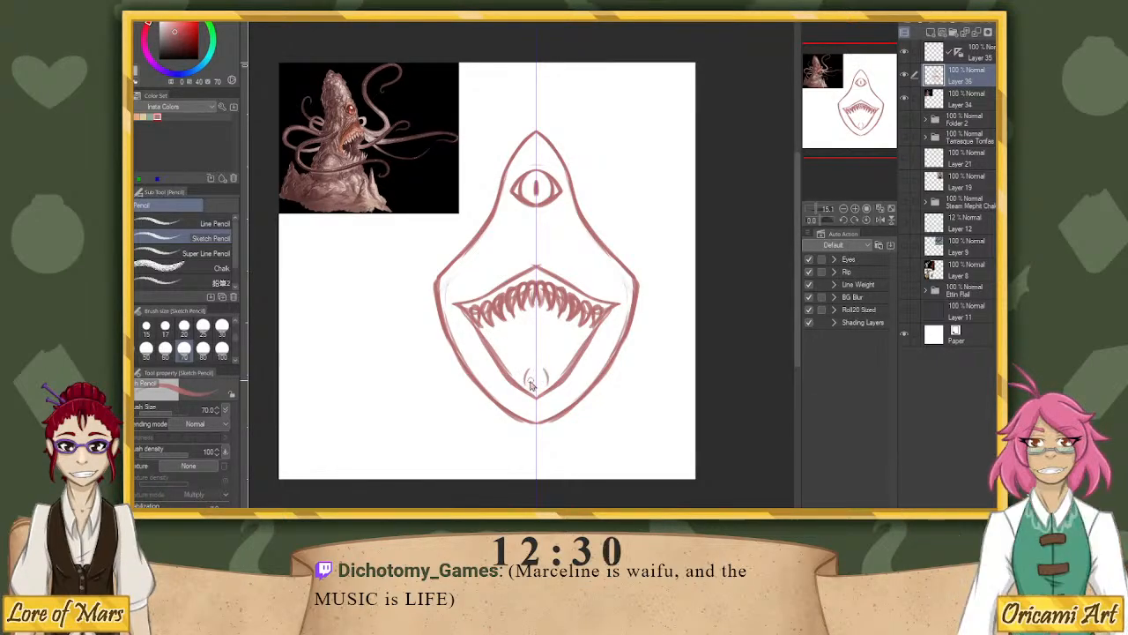
Draw a mirrored row of pointed fangs along the mouth's lower edge, from the centre up to both corners.
key(ctrl+z)
mouse_move(527, 383)
mouse_down()
mouse_move(527, 369)
mouse_move(535, 381)
mouse_up()
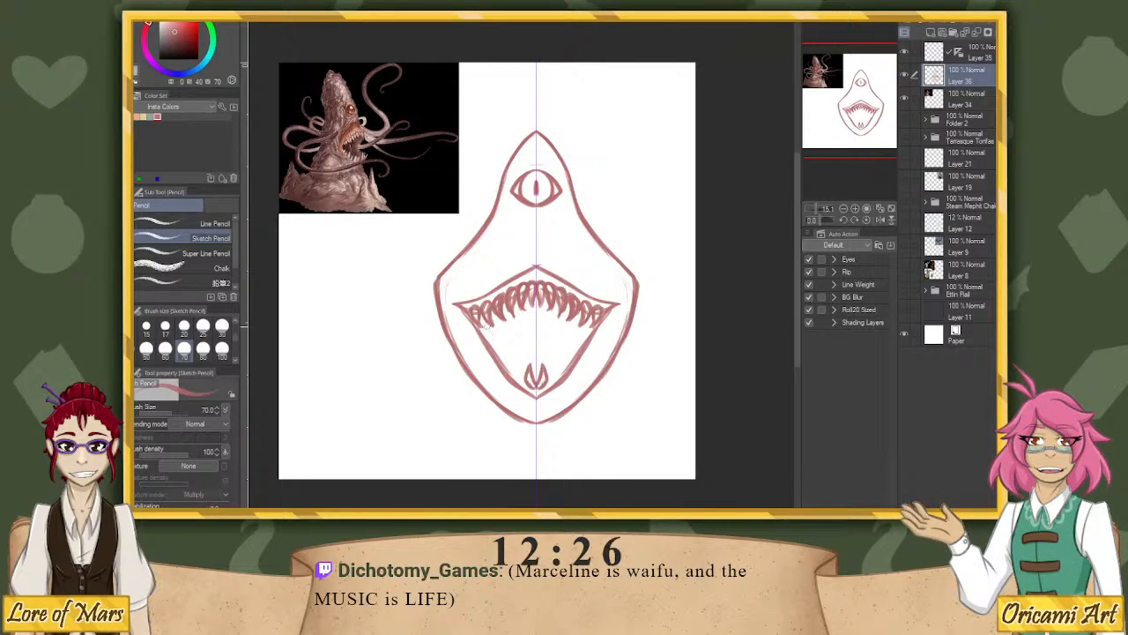
mouse_move(485, 324)
mouse_down()
mouse_move(523, 379)
mouse_move(518, 363)
mouse_up()
key(ctrl+z)
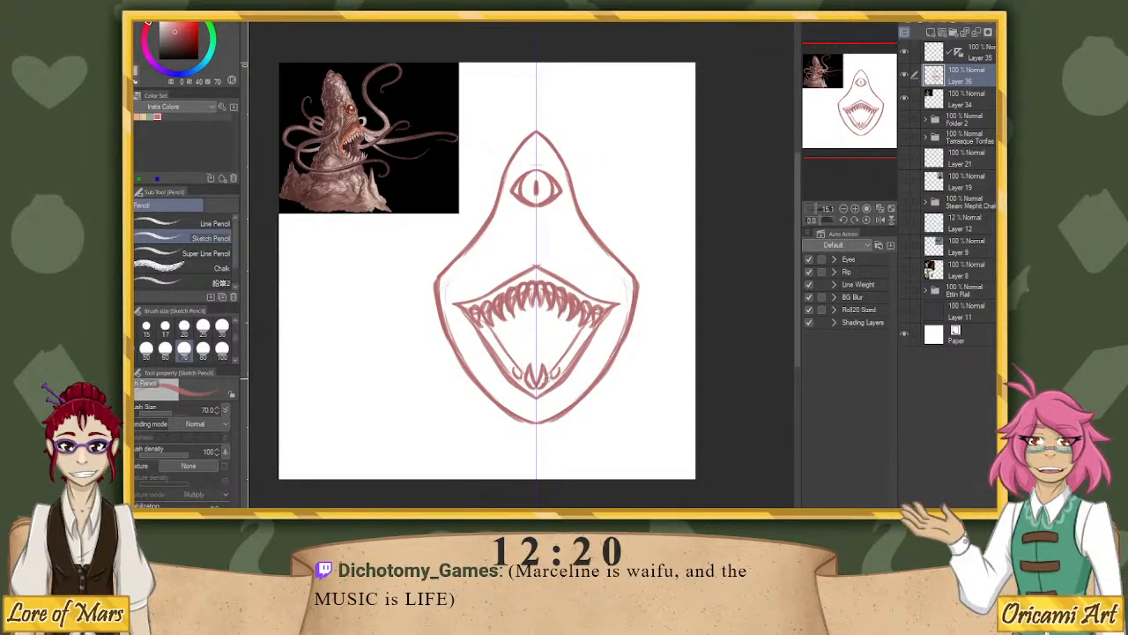
mouse_move(526, 357)
mouse_down()
mouse_move(522, 370)
mouse_move(556, 370)
mouse_move(549, 380)
mouse_move(584, 343)
mouse_up()
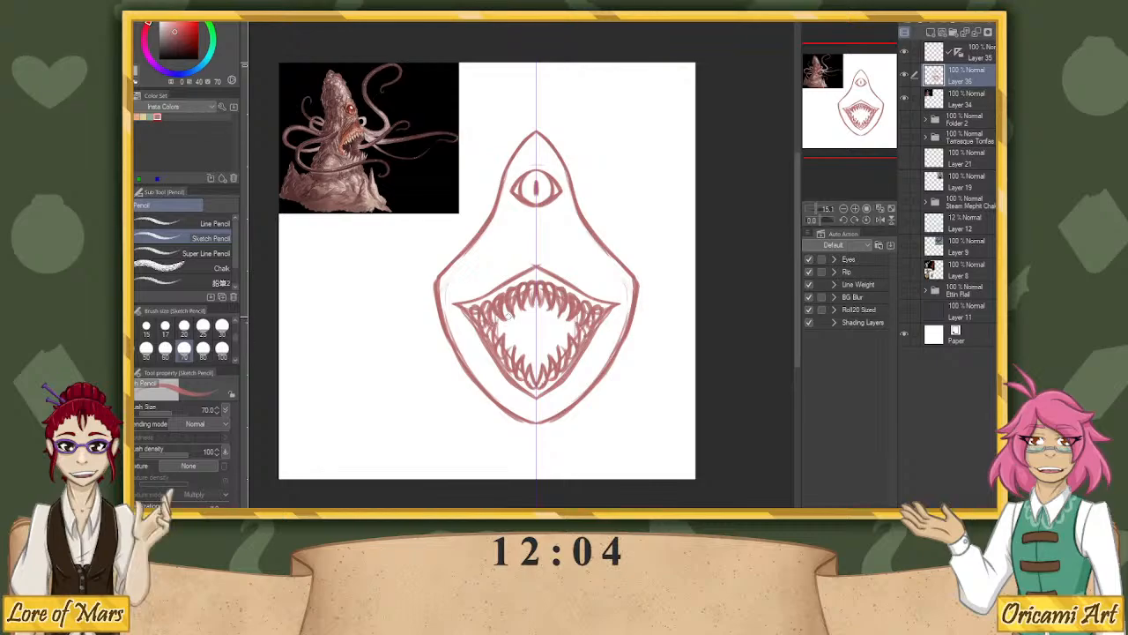
Fill the mouth opening between the fangs with nested vertical curved lines closing in on the symmetry axis to form the throat.
drag(512, 314, 514, 353)
drag(561, 315, 560, 353)
drag(518, 310, 520, 357)
drag(558, 310, 555, 358)
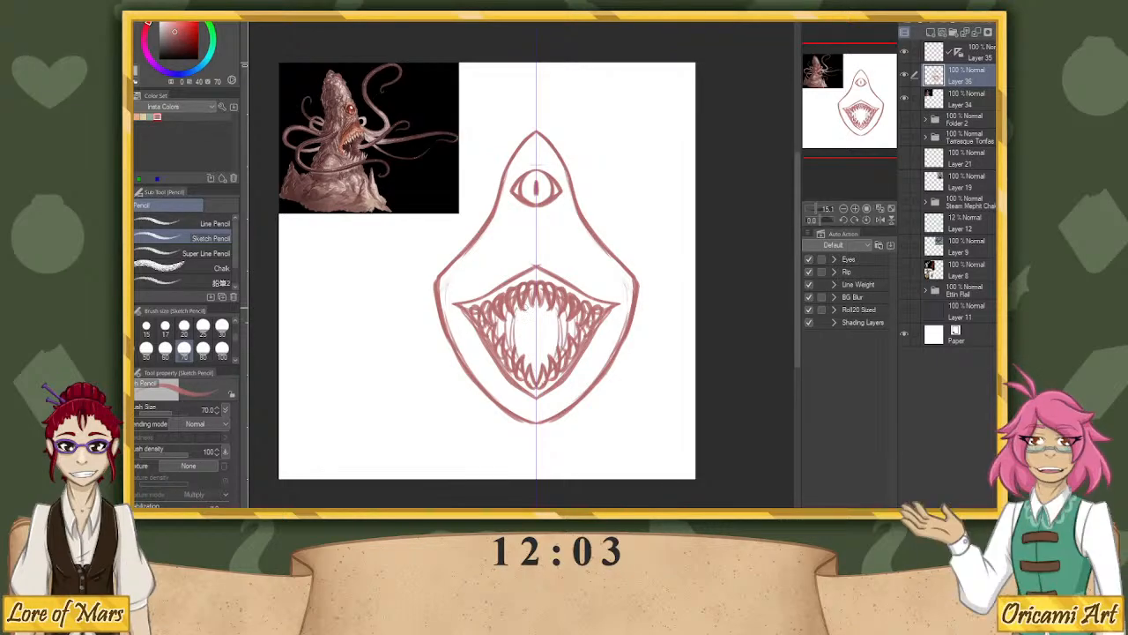
drag(523, 305, 532, 365)
mouse_move(545, 308)
mouse_down()
mouse_move(544, 364)
mouse_move(537, 345)
mouse_up()
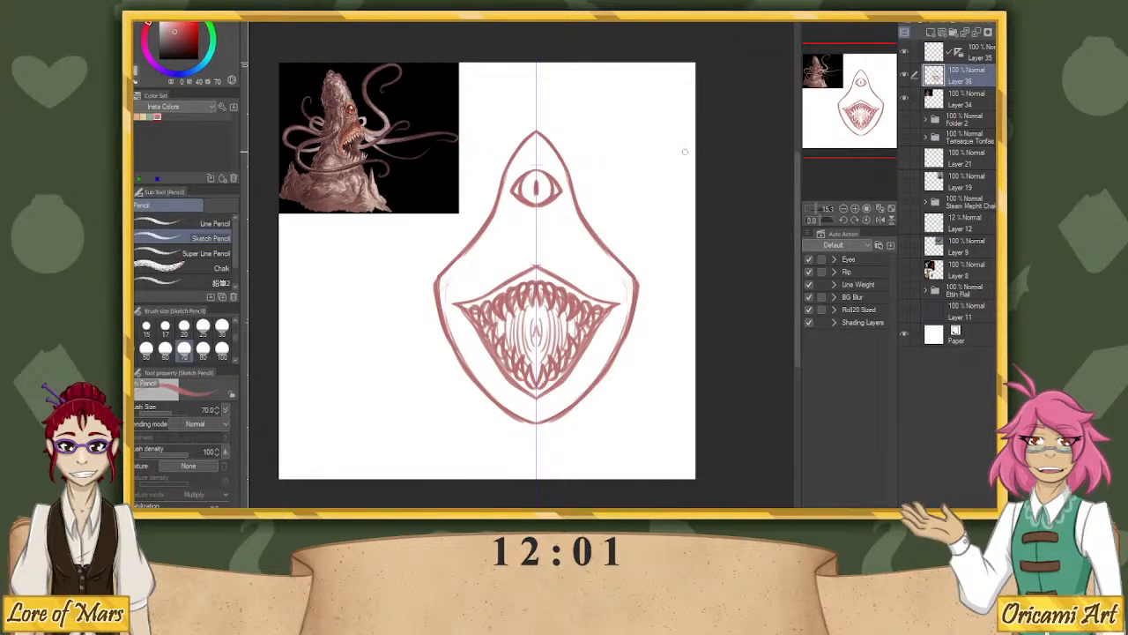
Shift the creature sketch and its symmetry axis left on the canvas to make room for tentacles on both sides.
mouse_move(435, 253)
mouse_down()
mouse_move(421, 257)
mouse_move(387, 323)
mouse_up()
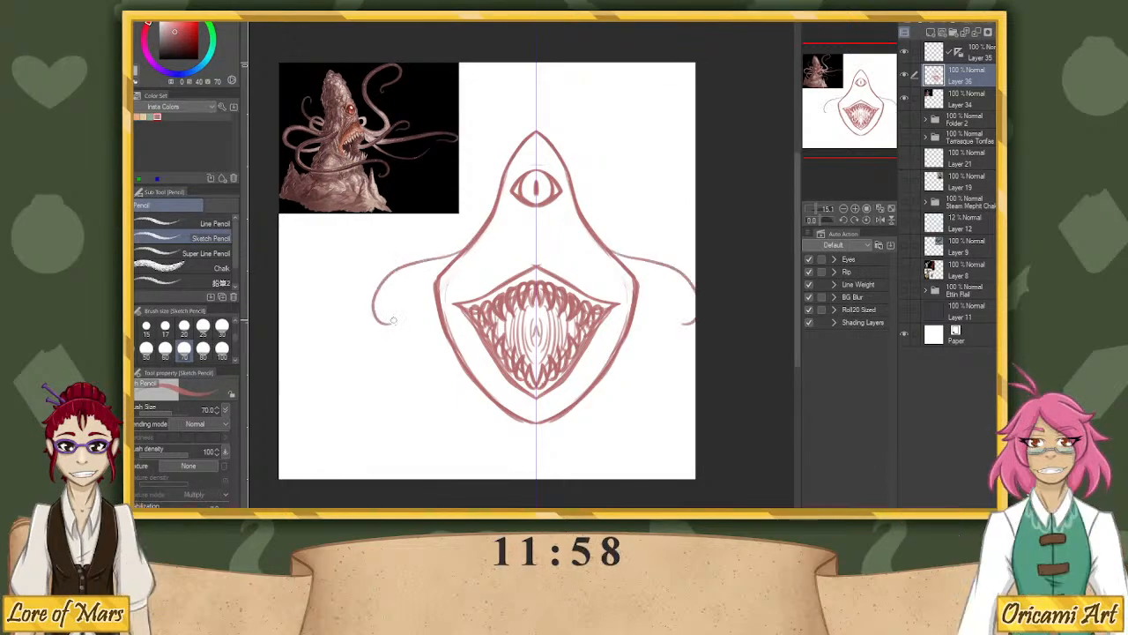
key(ctrl+z)
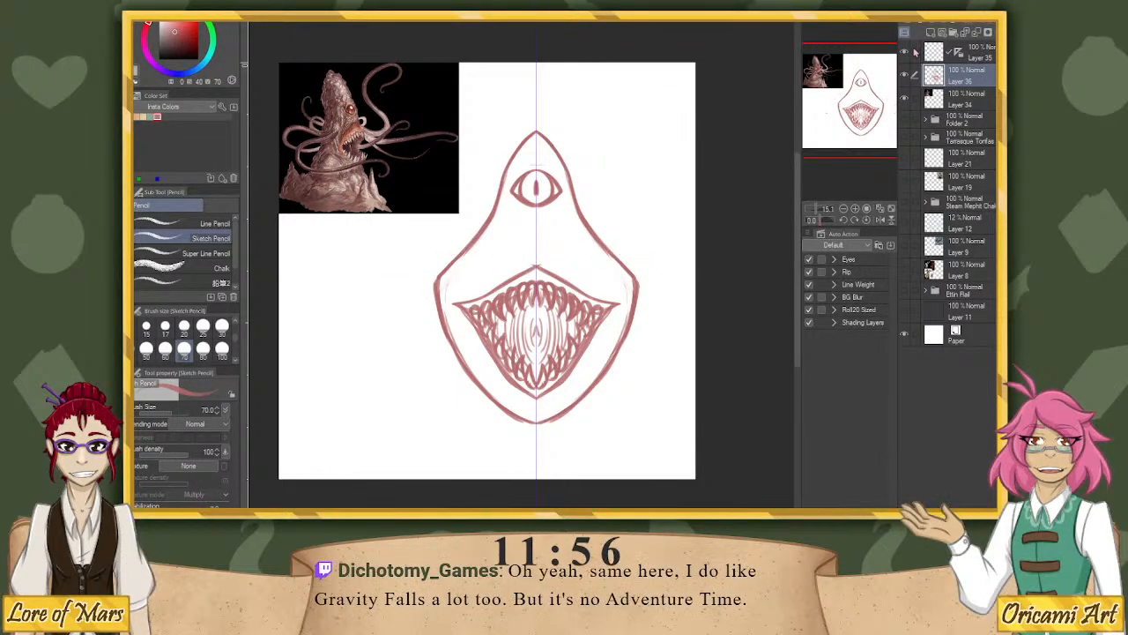
key(k)
drag(722, 243, 678, 237)
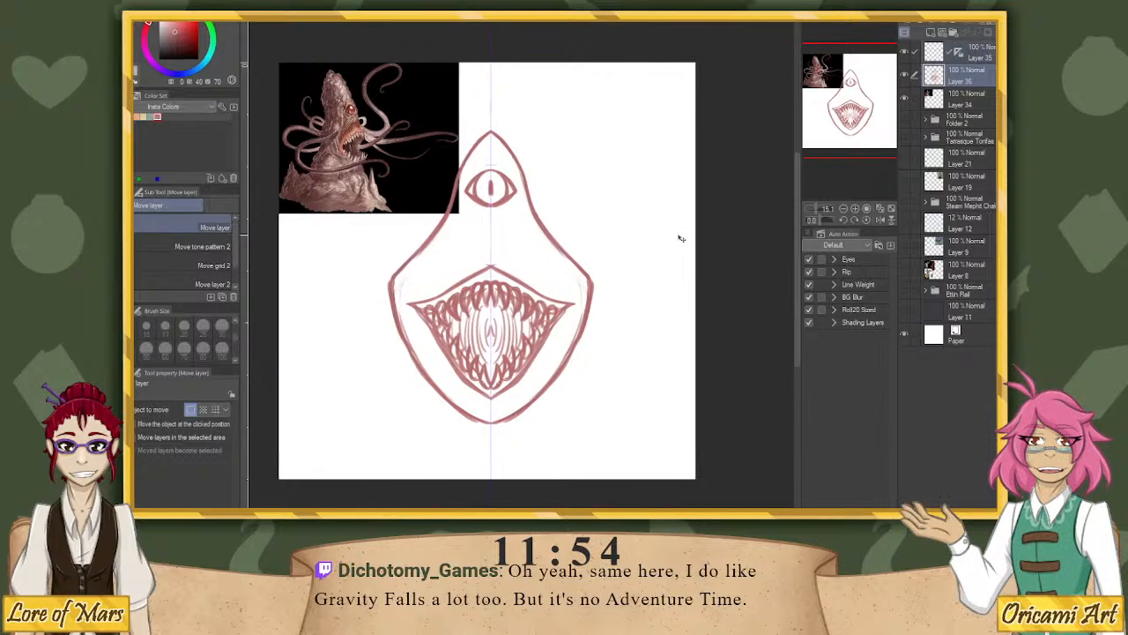
key(p)
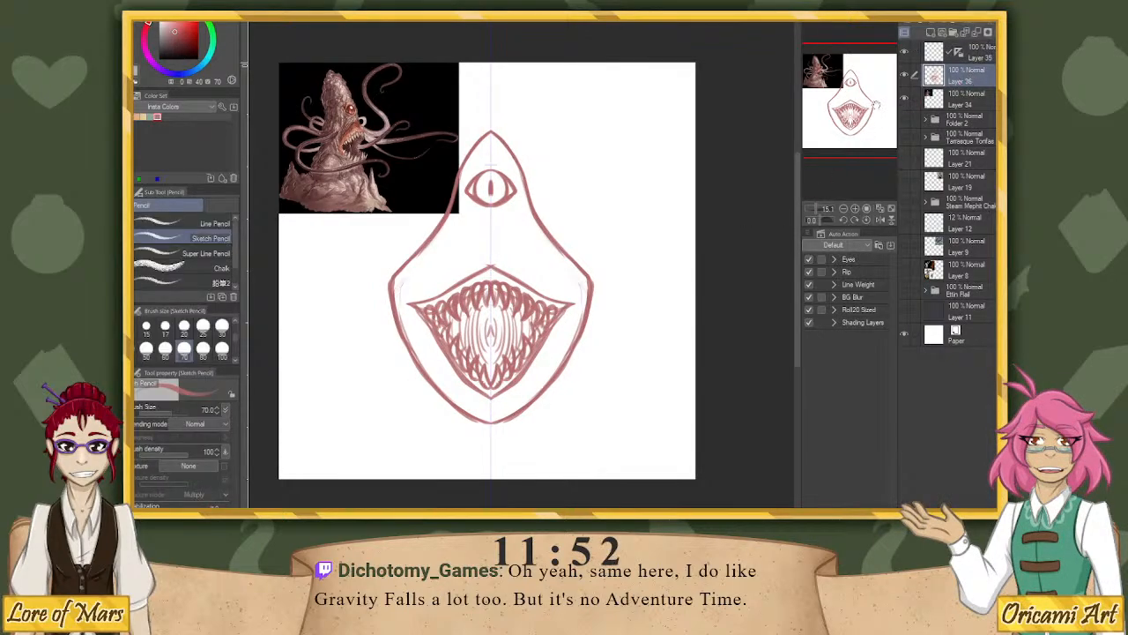
Draw the outer contour of a mirrored pair of tentacles arching outward from the body's widest corners.
drag(823, 221, 815, 218)
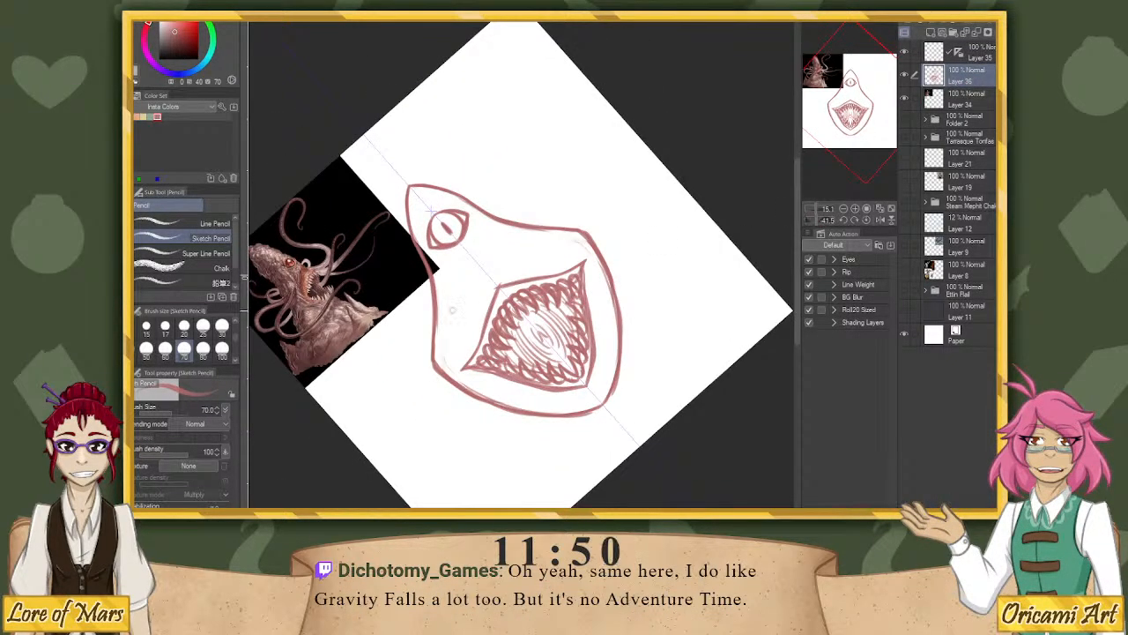
drag(564, 228, 633, 213)
drag(430, 345, 408, 418)
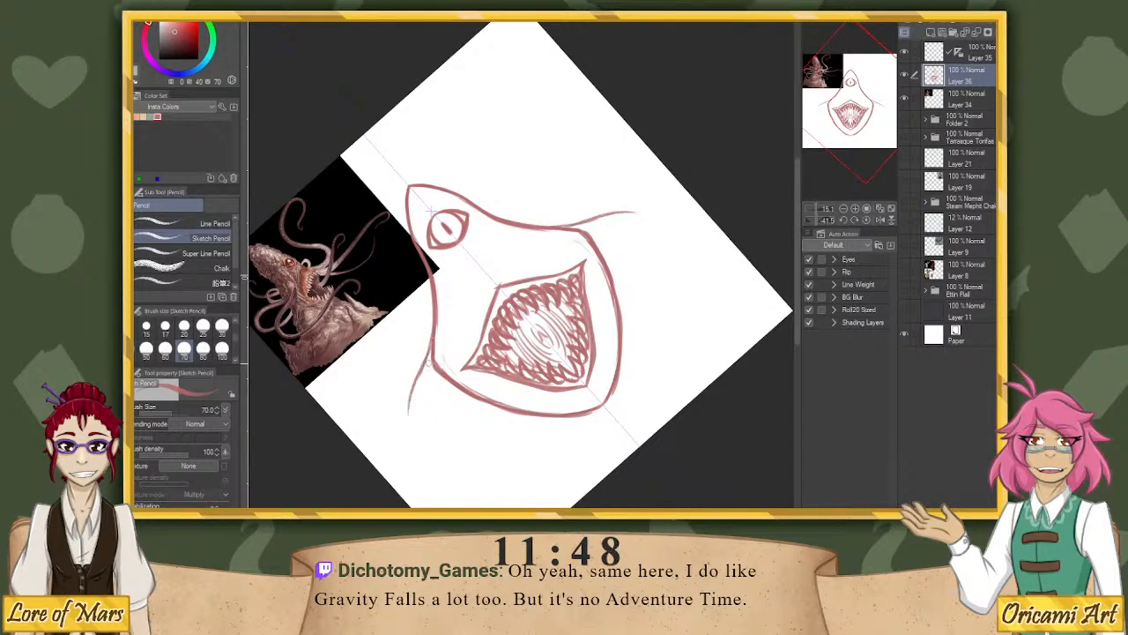
key(ctrl+z)
key(ctrl+z)
drag(586, 227, 687, 236)
drag(432, 368, 430, 467)
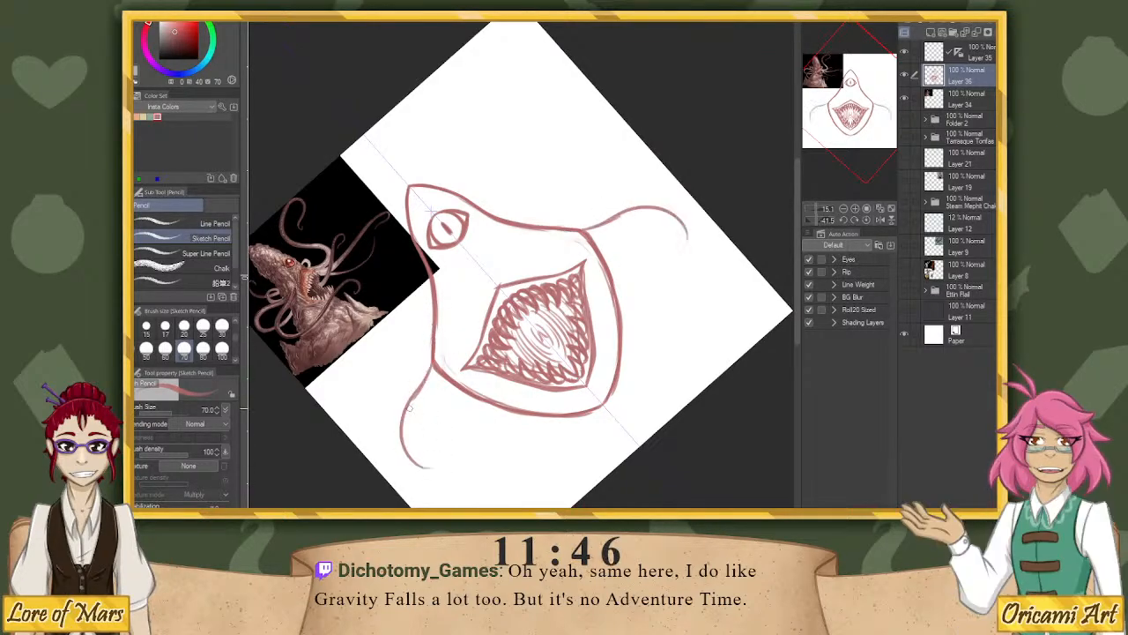
Add hooked tips and an inner contour to the arching tentacle pair at the body's widest corners.
drag(432, 405, 416, 472)
drag(686, 226, 690, 248)
drag(637, 218, 679, 260)
drag(426, 473, 454, 457)
drag(434, 390, 410, 459)
drag(608, 232, 677, 217)
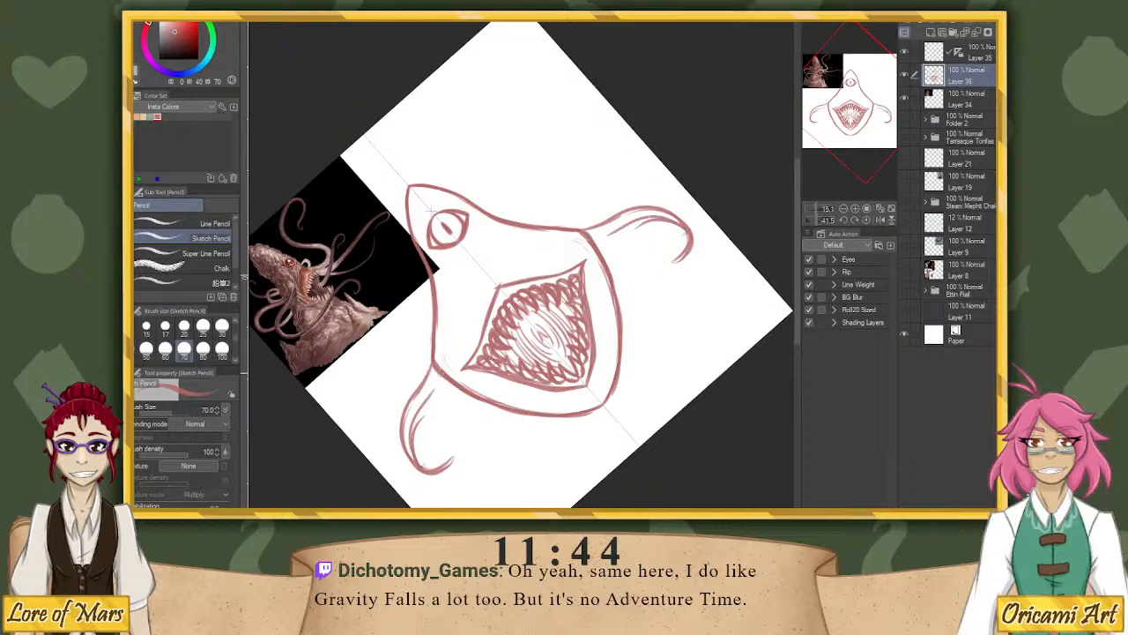
Redraw the inner contour of the arching tentacle pair as a line tapering from the body to the hooked tips.
key(ctrl+z)
key(ctrl+z)
drag(592, 238, 627, 220)
drag(441, 370, 418, 407)
drag(627, 222, 661, 215)
drag(431, 383, 411, 439)
drag(631, 217, 691, 243)
mouse_move(430, 404)
mouse_down()
mouse_move(445, 471)
mouse_move(454, 462)
mouse_up()
Draw a shorter, wavy pair of mirrored tentacles with curled tips, growing from the body just above the first pair.
drag(564, 222, 633, 167)
drag(430, 338, 363, 407)
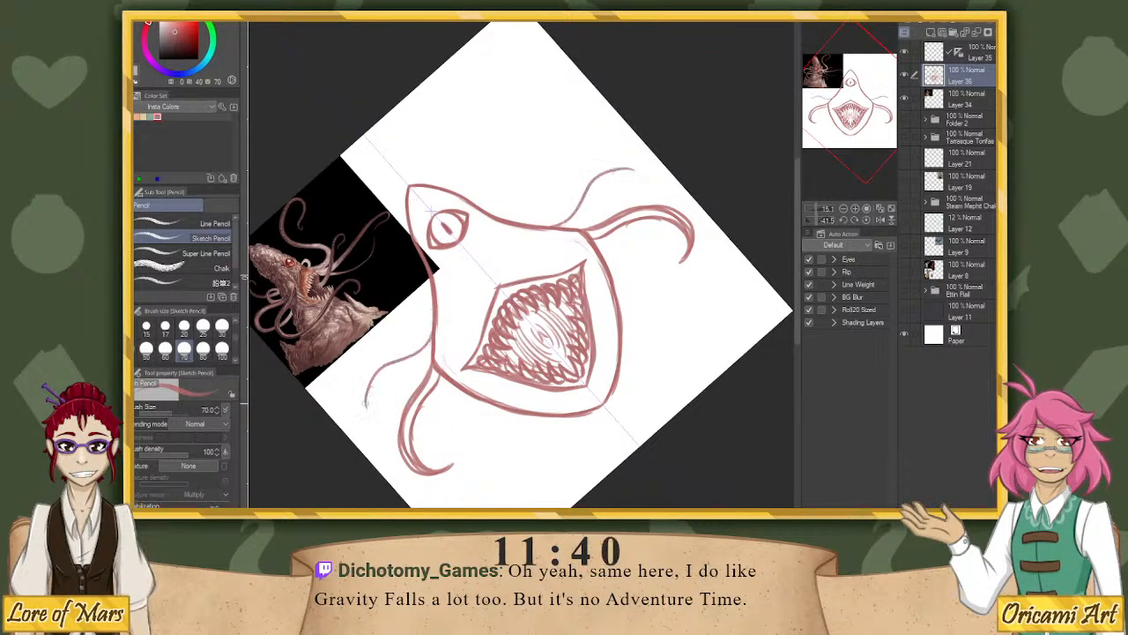
drag(617, 173, 592, 192)
drag(393, 370, 368, 406)
drag(631, 173, 617, 179)
drag(379, 389, 368, 408)
drag(430, 349, 411, 368)
drag(591, 209, 569, 227)
drag(599, 191, 570, 228)
drag(432, 350, 388, 375)
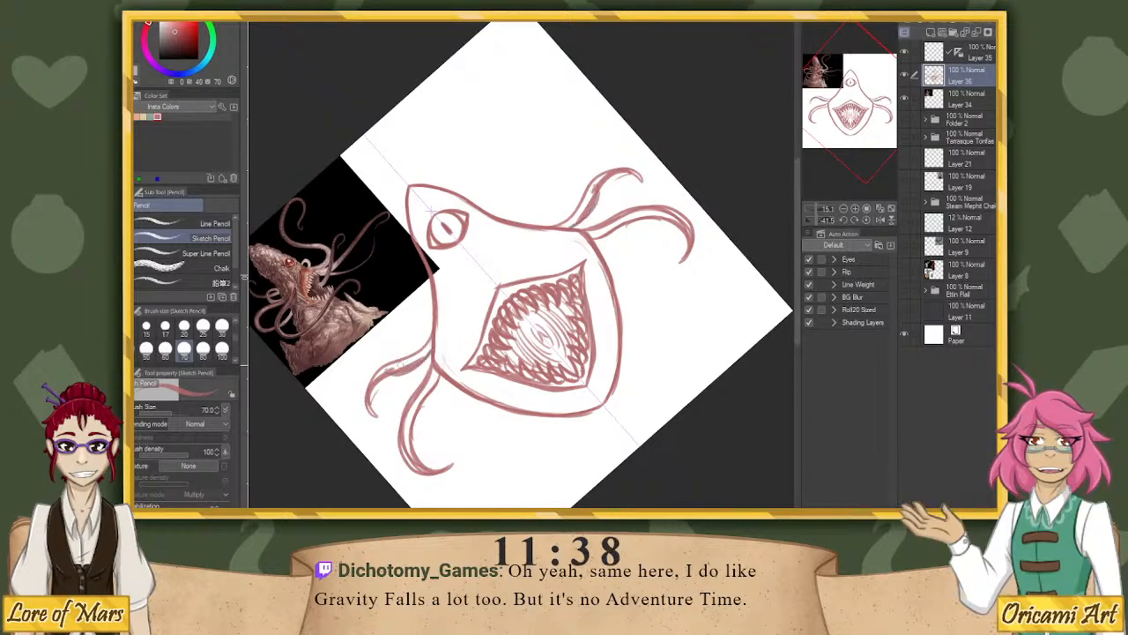
Thicken the wavy upper tentacle pair with extra strokes along its bends and where it joins the body.
drag(432, 321, 365, 398)
drag(625, 167, 597, 174)
drag(402, 360, 376, 377)
mouse_move(605, 173)
mouse_down()
mouse_move(583, 199)
mouse_move(594, 206)
mouse_up()
drag(411, 370, 373, 388)
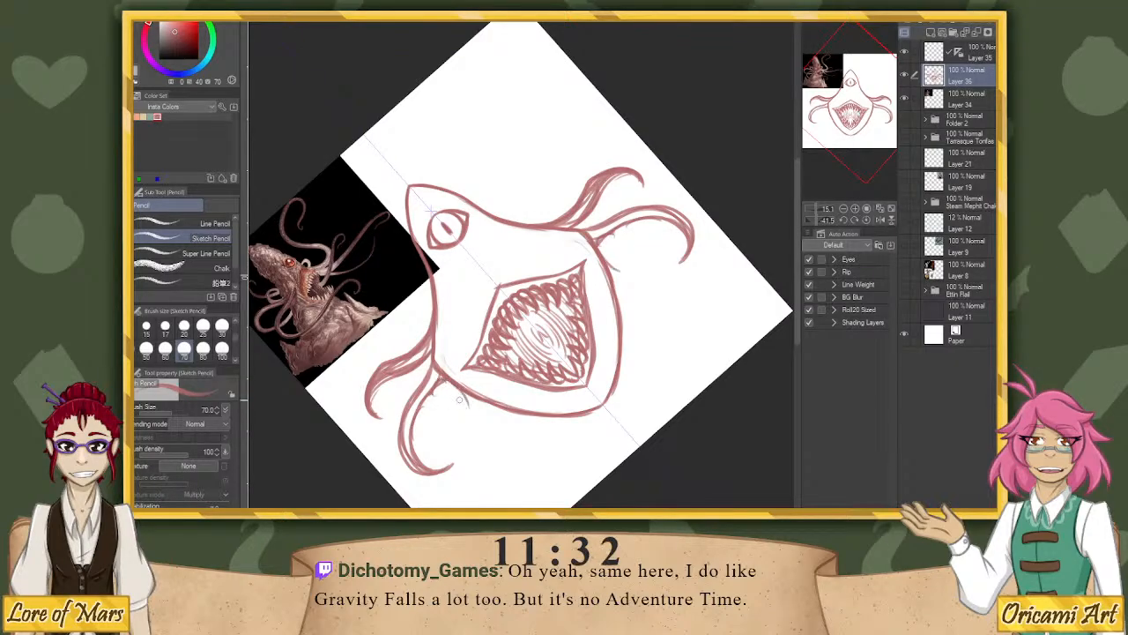
Draw a third mirrored pair of tentacles below the others, arching out from the body's sides and curving inward at the tips.
drag(659, 281, 680, 359)
drag(494, 440, 554, 472)
drag(652, 296, 678, 353)
mouse_move(491, 438)
mouse_down()
mouse_move(529, 476)
mouse_move(551, 470)
mouse_up()
key(ctrl+z)
mouse_move(466, 402)
mouse_down()
mouse_move(475, 454)
mouse_move(547, 471)
mouse_move(560, 463)
mouse_move(539, 479)
mouse_move(479, 443)
mouse_move(529, 474)
mouse_up()
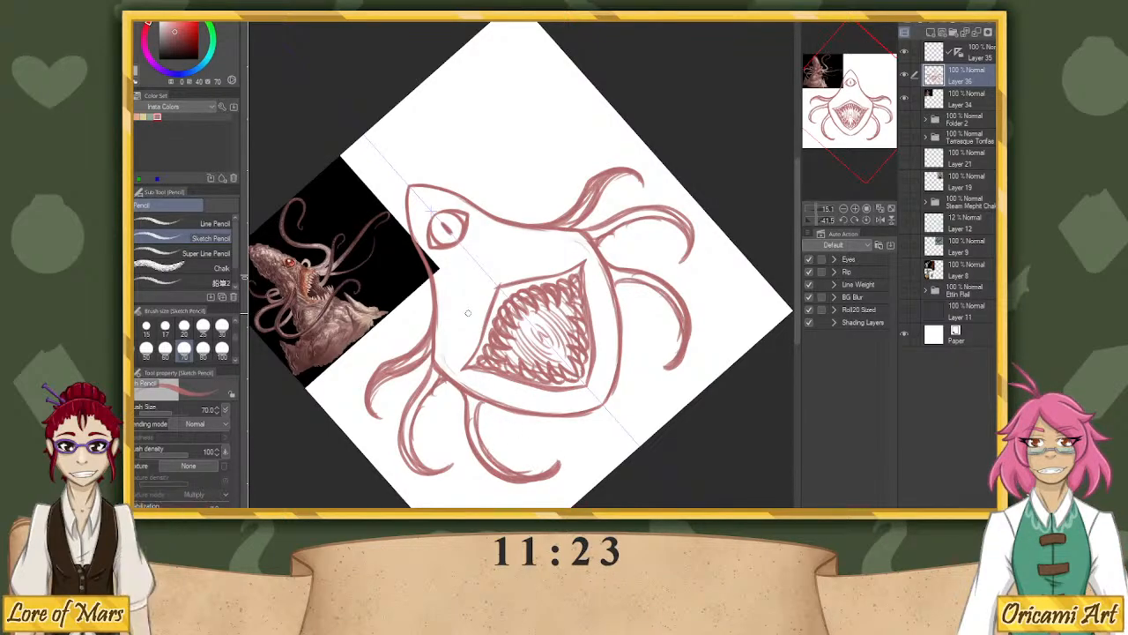
Thicken the lowest tentacle pair along its curve, from the bent tips up to the body.
click(866, 219)
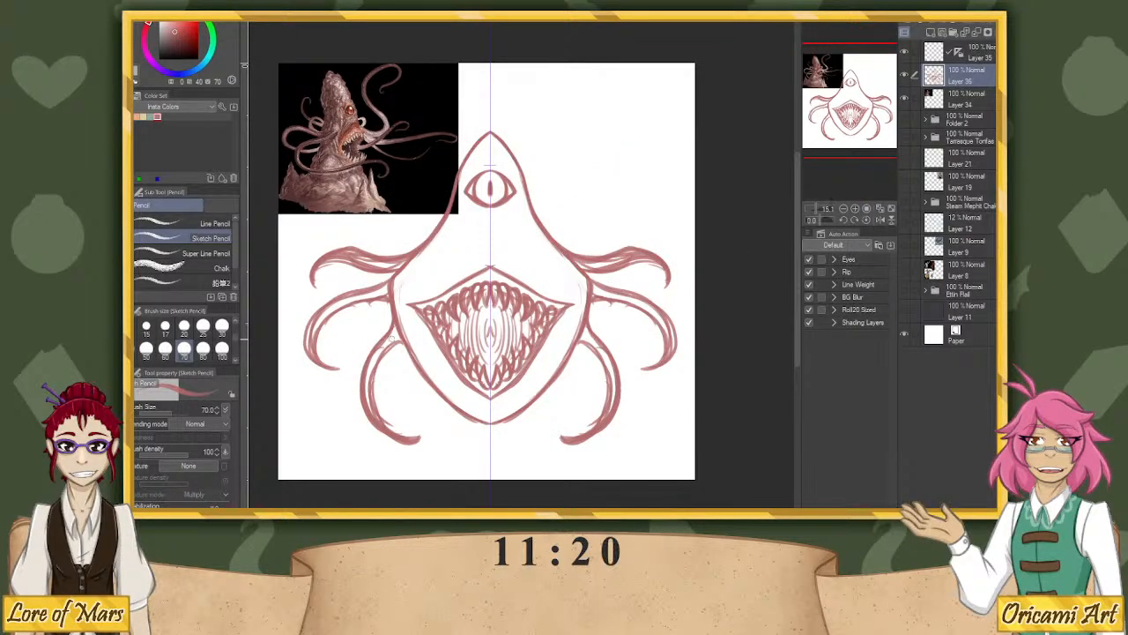
mouse_move(390, 316)
mouse_down()
mouse_move(362, 415)
mouse_move(421, 449)
mouse_up()
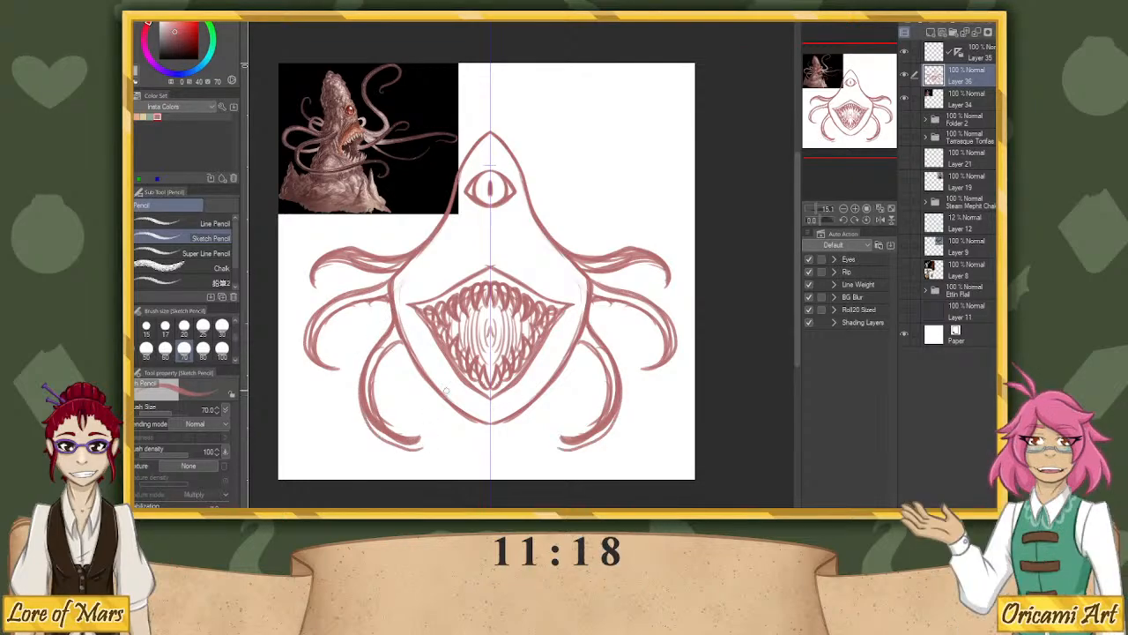
key(ctrl+z)
drag(369, 417, 407, 444)
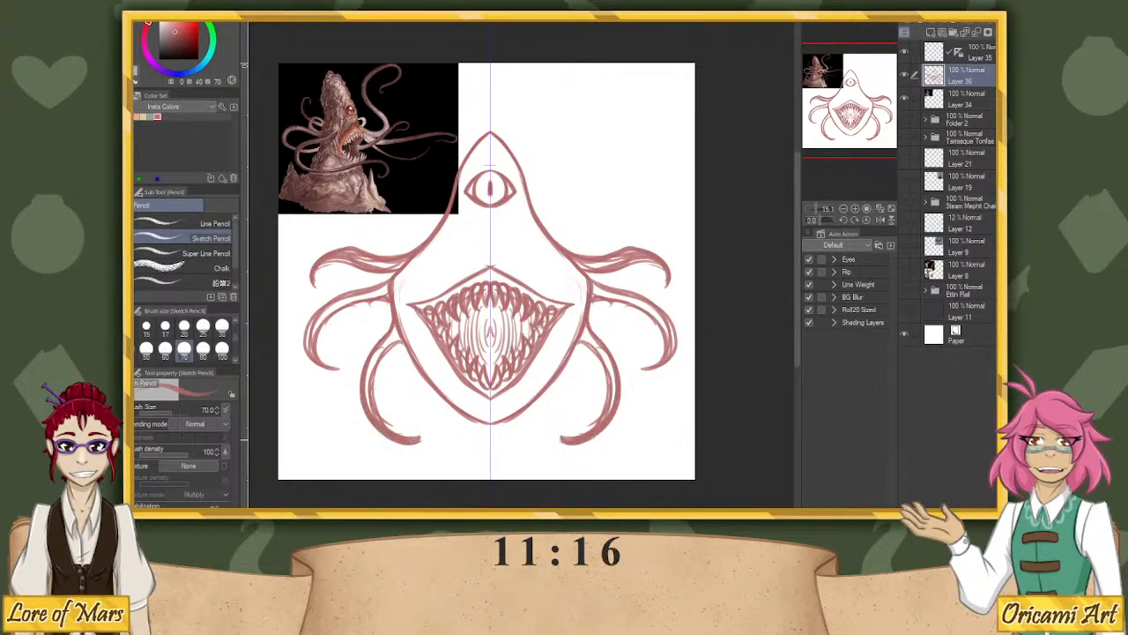
drag(373, 404, 402, 348)
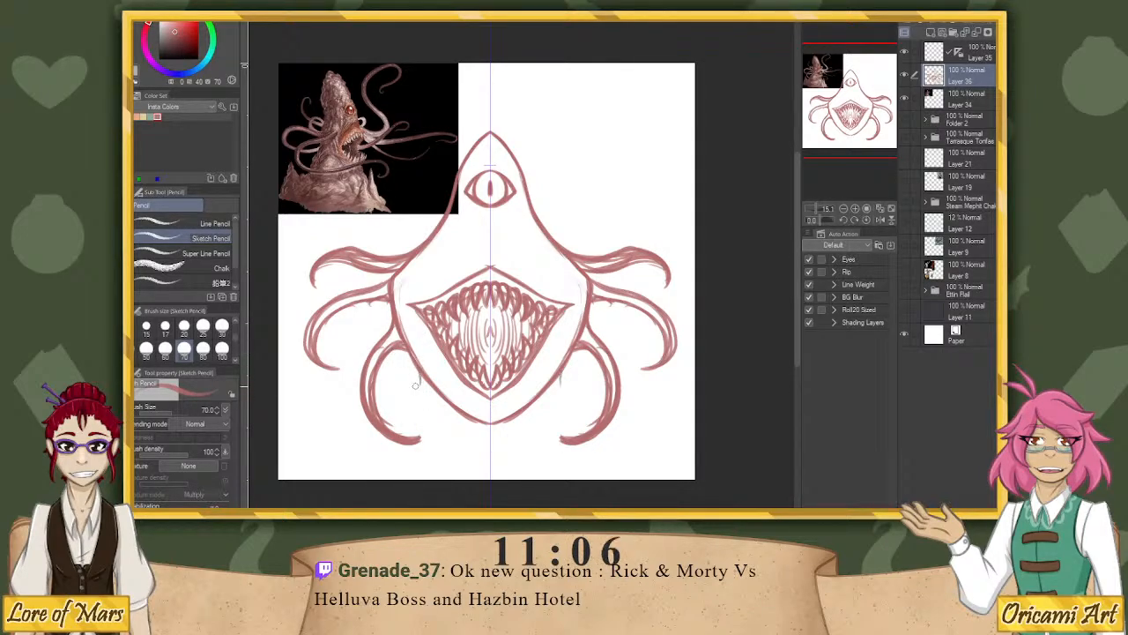
mouse_move(414, 370)
mouse_down()
mouse_move(440, 401)
mouse_move(444, 431)
mouse_up()
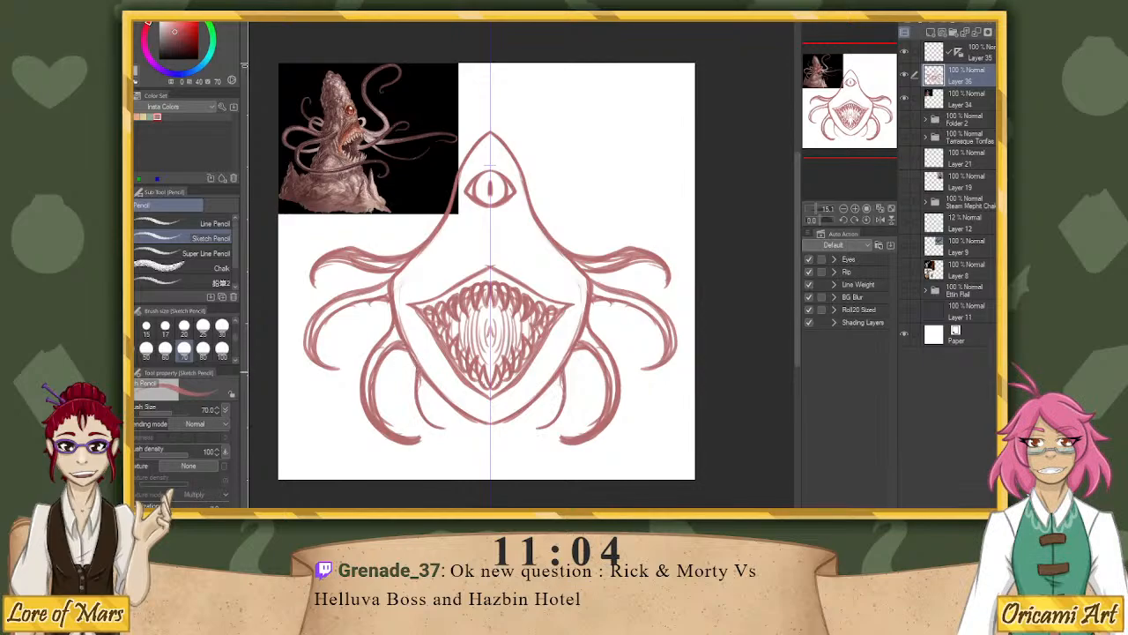
mouse_move(418, 372)
mouse_down()
mouse_move(419, 400)
mouse_move(446, 428)
mouse_move(423, 379)
mouse_move(439, 427)
mouse_up()
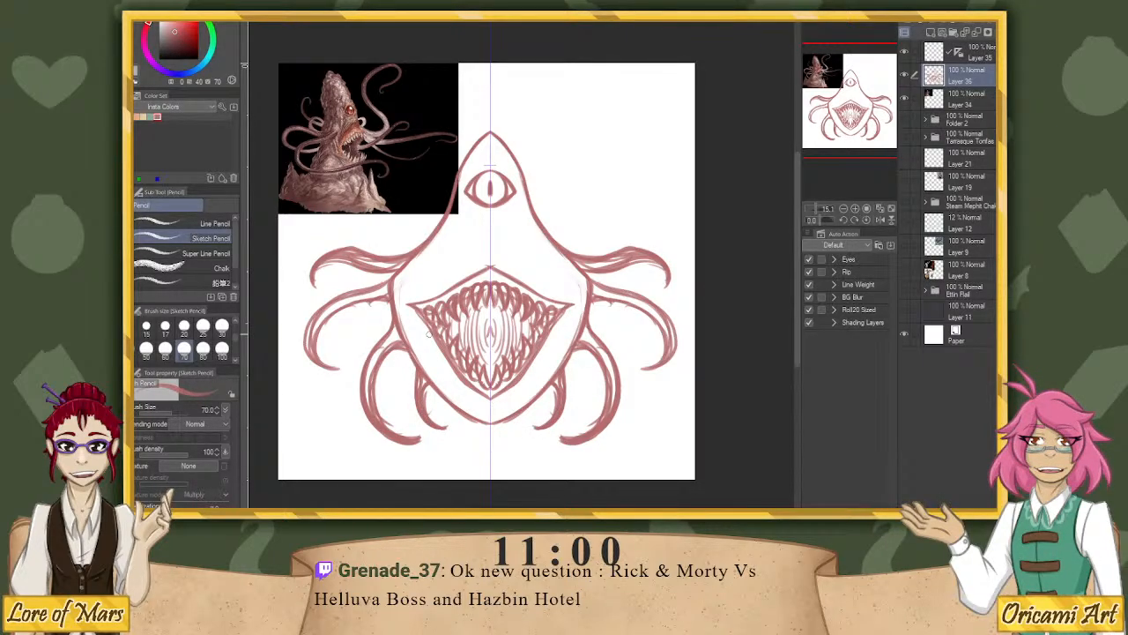
key(ctrl+z)
key(ctrl+z)
key(ctrl+z)
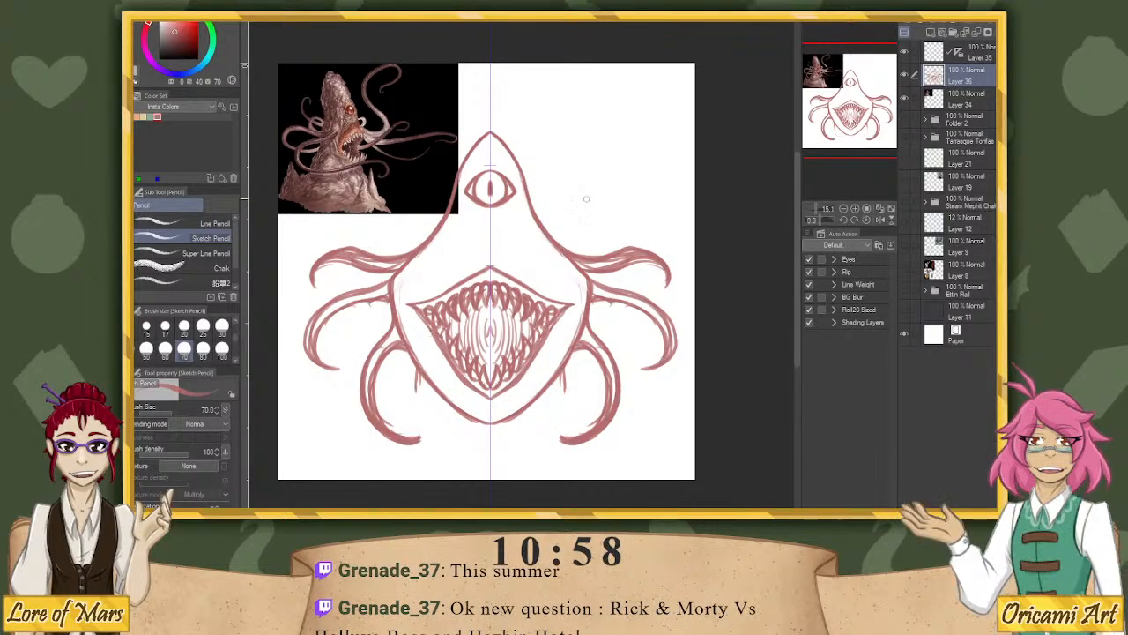
key(ctrl+z)
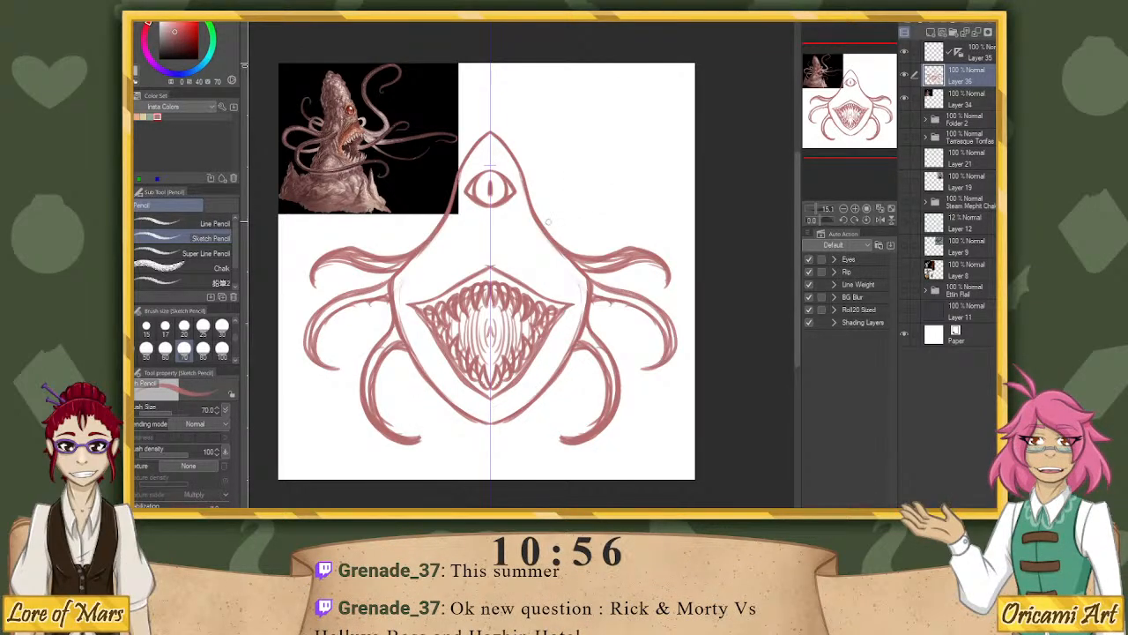
key(ctrl+z)
mouse_move(541, 225)
mouse_down()
mouse_move(577, 209)
mouse_move(564, 227)
mouse_move(600, 209)
mouse_move(551, 224)
mouse_move(566, 227)
mouse_move(560, 219)
mouse_move(643, 216)
mouse_up()
key(ctrl+z)
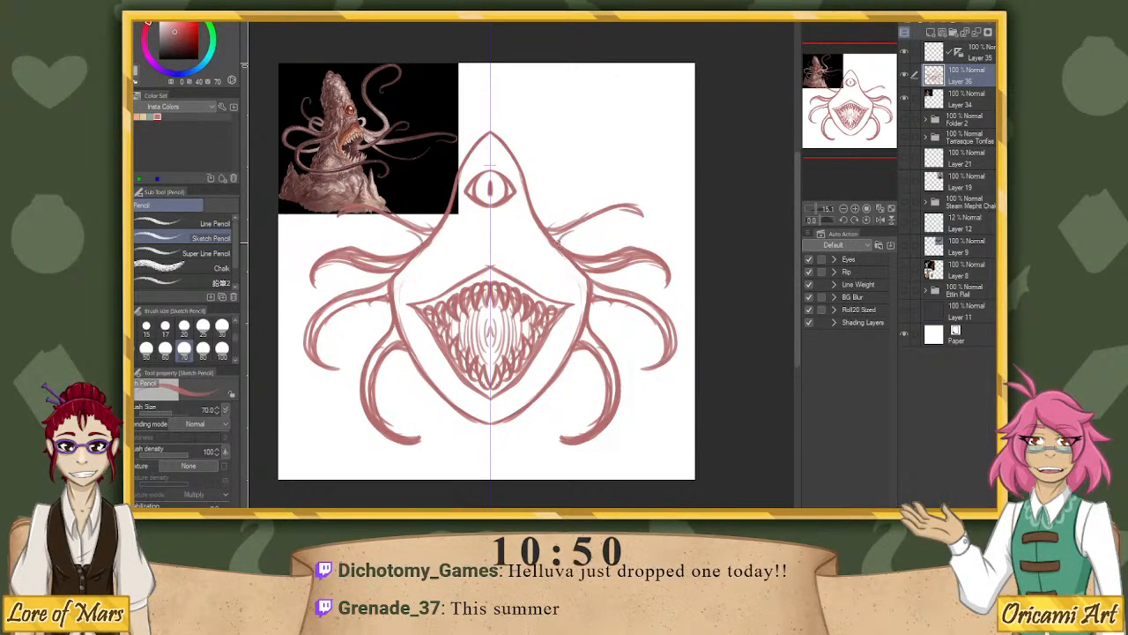
mouse_move(565, 238)
mouse_down()
mouse_move(628, 211)
mouse_move(647, 218)
mouse_up()
key(ctrl+z)
key(ctrl+z)
key(ctrl+z)
key(ctrl+z)
key(ctrl+z)
key(ctrl+z)
key(ctrl+z)
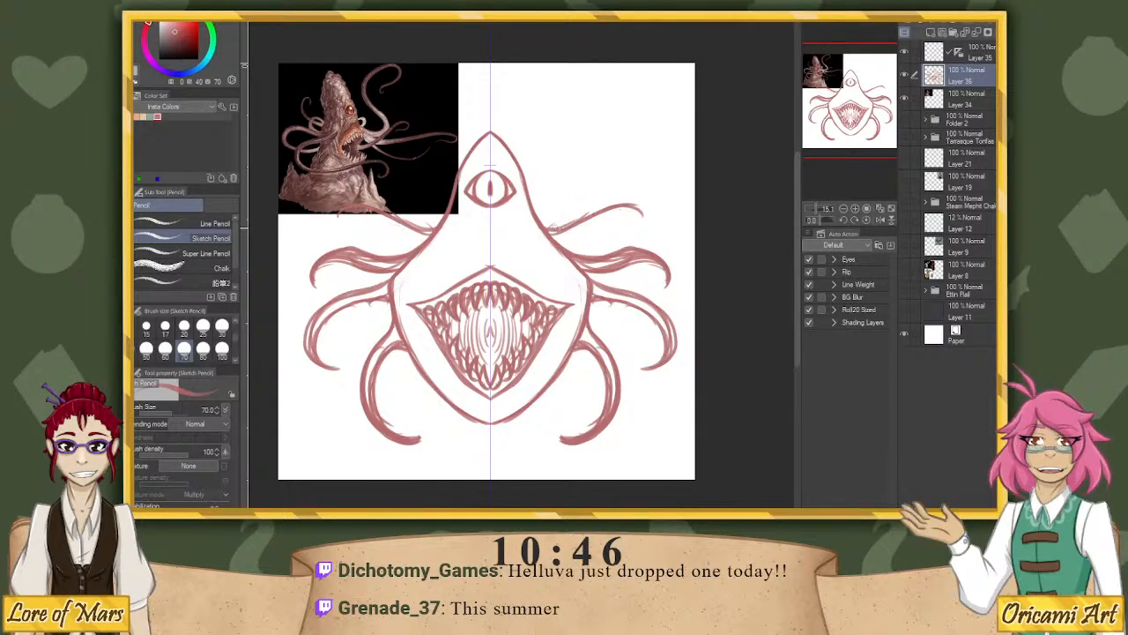
Draw a topmost pair of tentacles curling upward beside the head, and blend the tentacle bases into the body with rounded strokes.
mouse_move(551, 236)
mouse_down()
mouse_move(576, 234)
mouse_move(604, 205)
mouse_move(575, 209)
mouse_move(561, 234)
mouse_move(571, 247)
mouse_move(605, 228)
mouse_move(611, 203)
mouse_move(597, 190)
mouse_move(595, 236)
mouse_move(572, 252)
mouse_up()
mouse_move(592, 192)
mouse_down()
mouse_move(579, 236)
mouse_move(548, 229)
mouse_move(587, 199)
mouse_up()
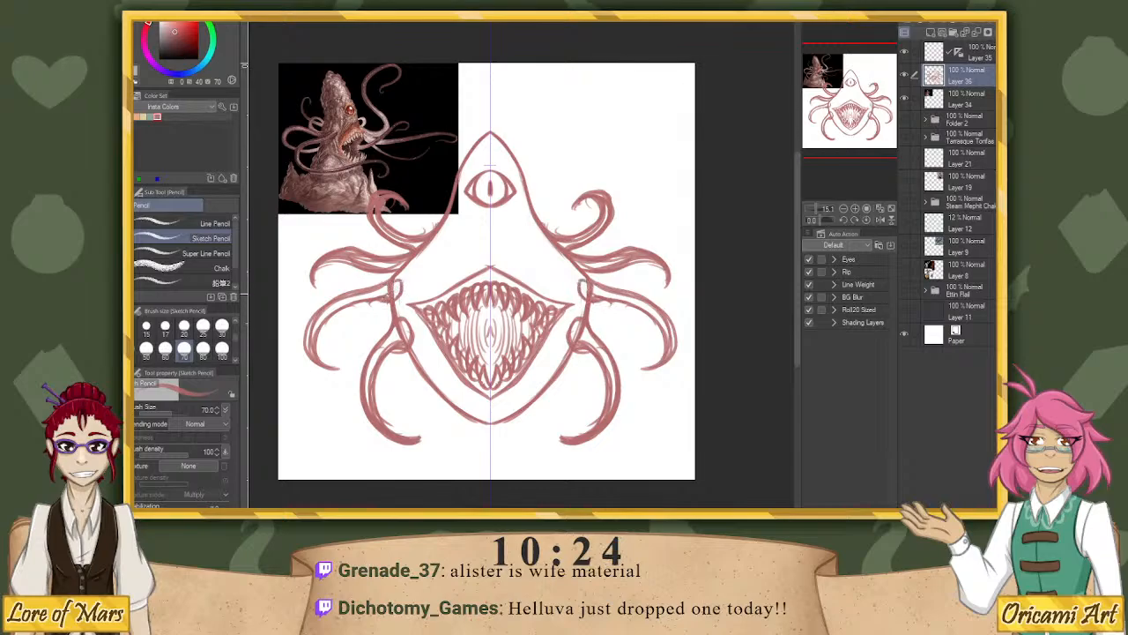
mouse_move(400, 279)
mouse_down()
mouse_move(395, 298)
mouse_move(424, 244)
mouse_up()
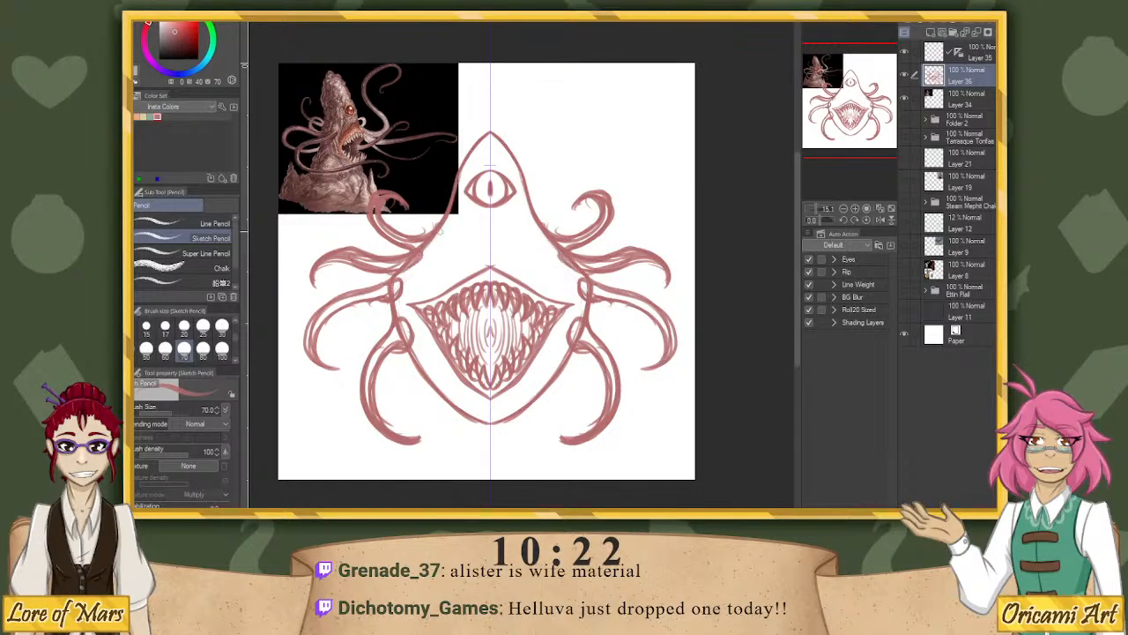
mouse_move(424, 294)
mouse_down()
mouse_move(493, 257)
mouse_move(456, 272)
mouse_move(482, 250)
mouse_up()
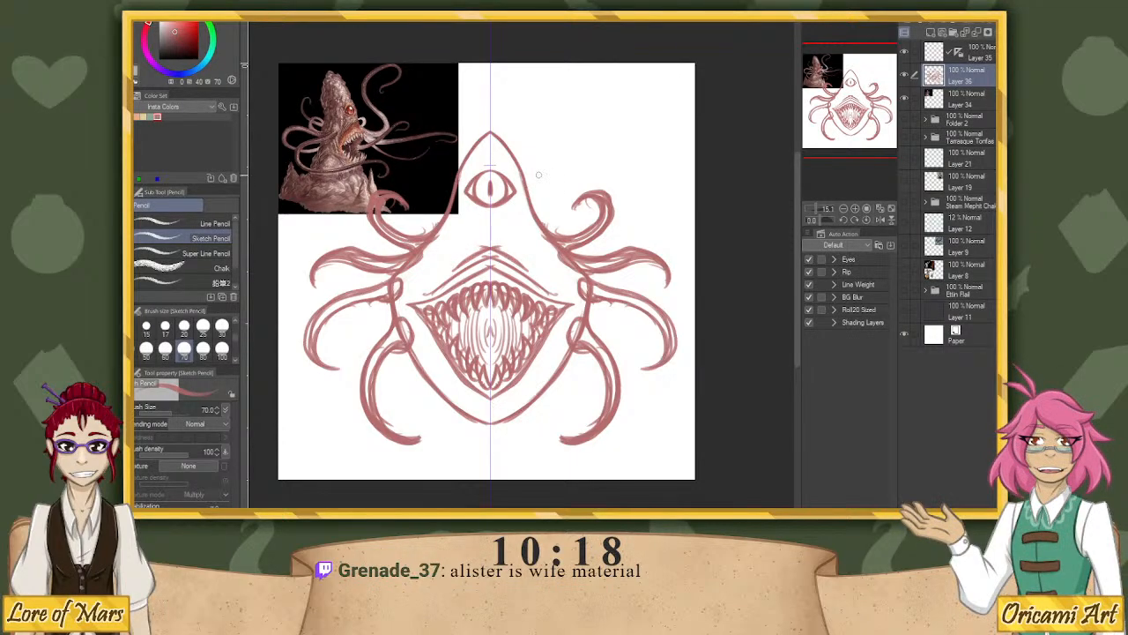
key(ctrl+z)
key(ctrl+z)
key(ctrl+z)
key(ctrl+z)
key(ctrl+z)
Draw thin peaked crease lines above the mouth and V-shaped creases beneath it, mirrored about the axis.
drag(434, 290, 491, 249)
drag(452, 271, 492, 247)
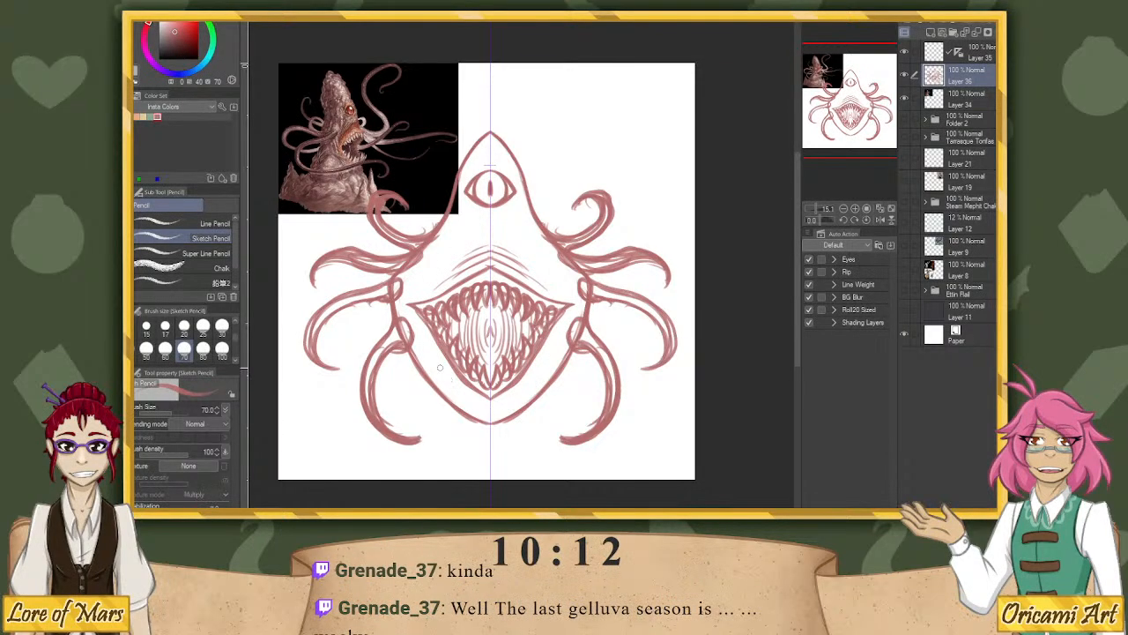
drag(452, 379, 491, 412)
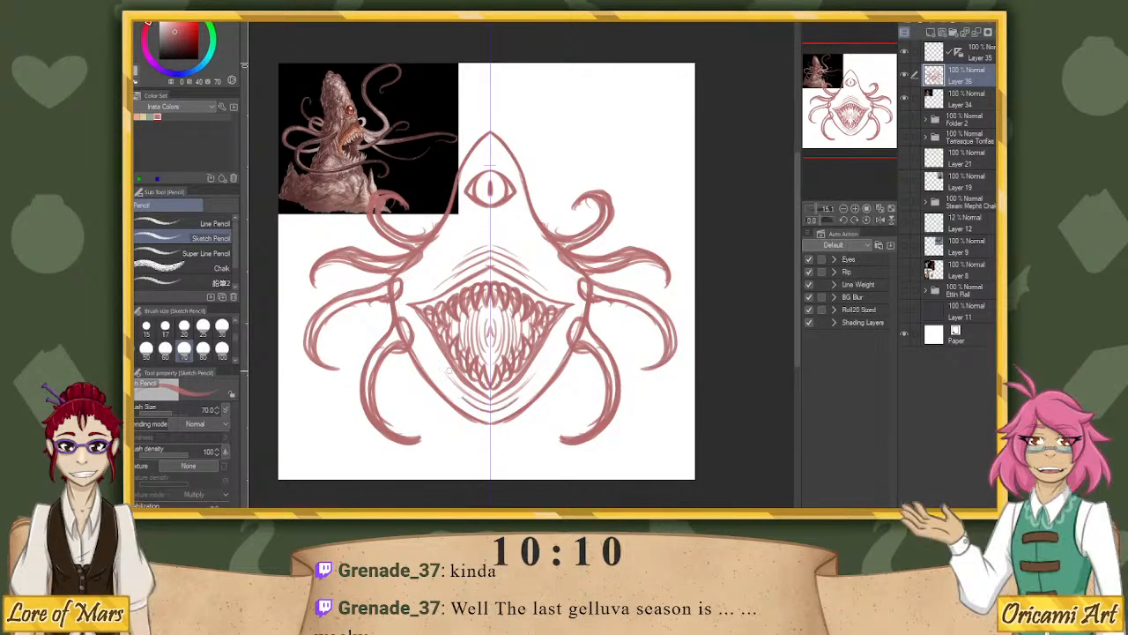
Add further creases above the mouth's upper edge and short skin marks along both sides of the neck.
drag(480, 261, 420, 291)
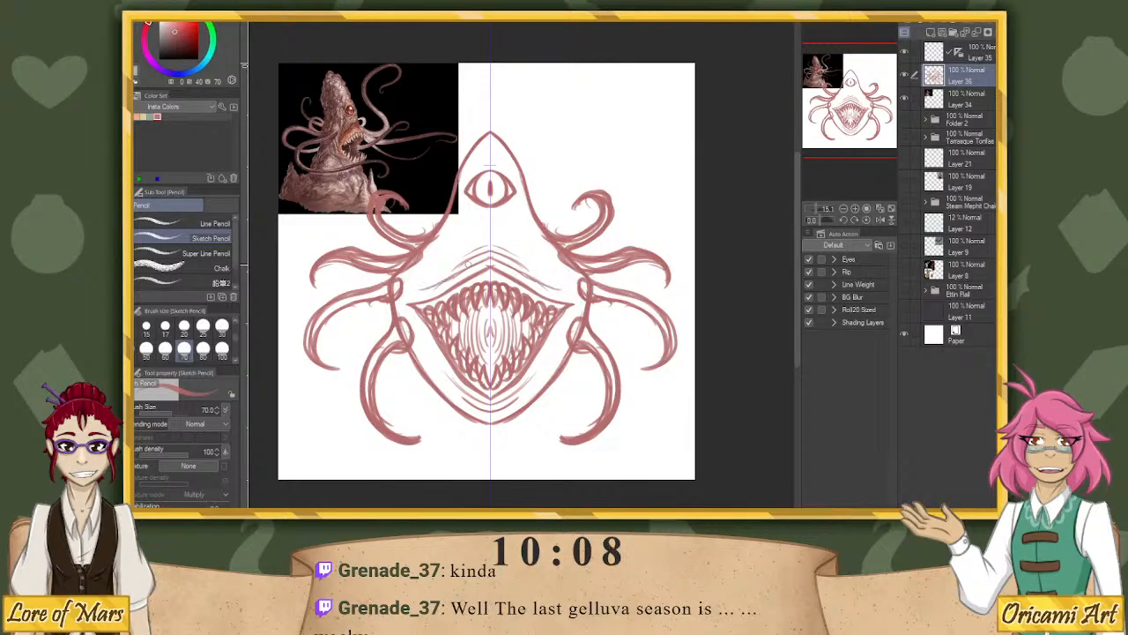
key(ctrl+z)
mouse_move(481, 262)
mouse_down()
mouse_move(437, 285)
mouse_move(466, 272)
mouse_up()
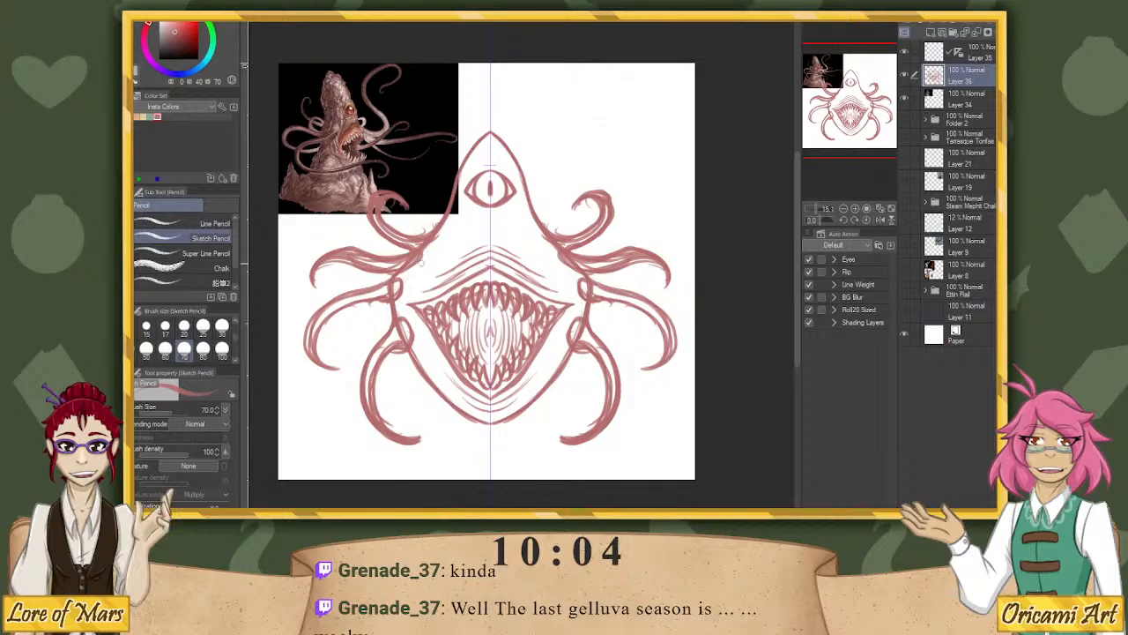
drag(448, 223, 416, 269)
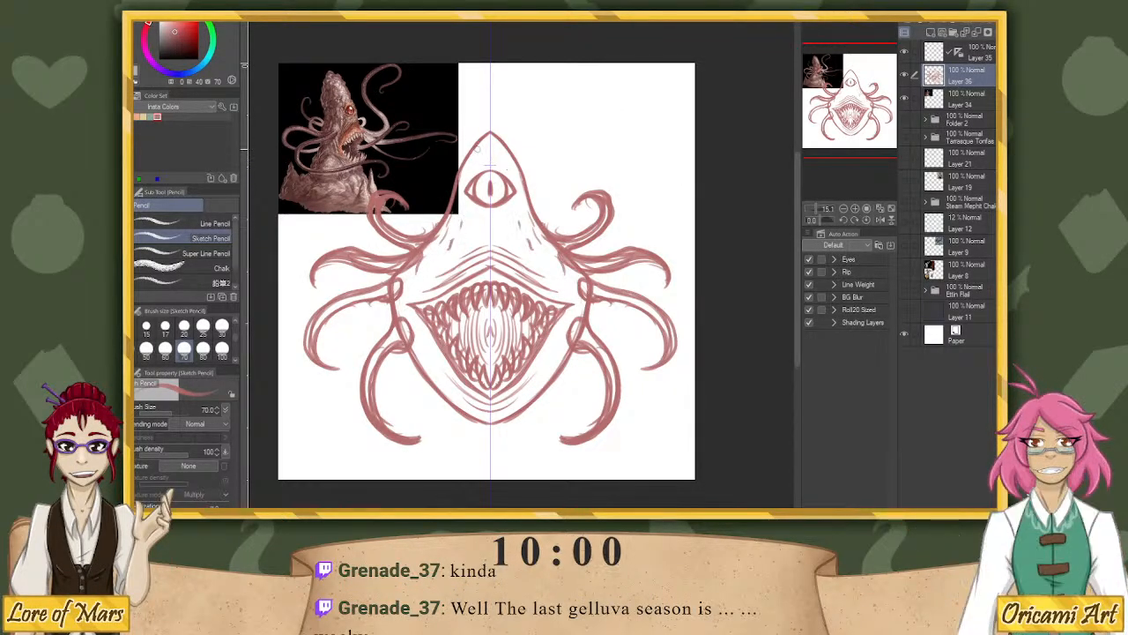
Scatter short mirrored skin marks over the head around the eye, across the neck, and beside the mouth.
drag(480, 143, 467, 165)
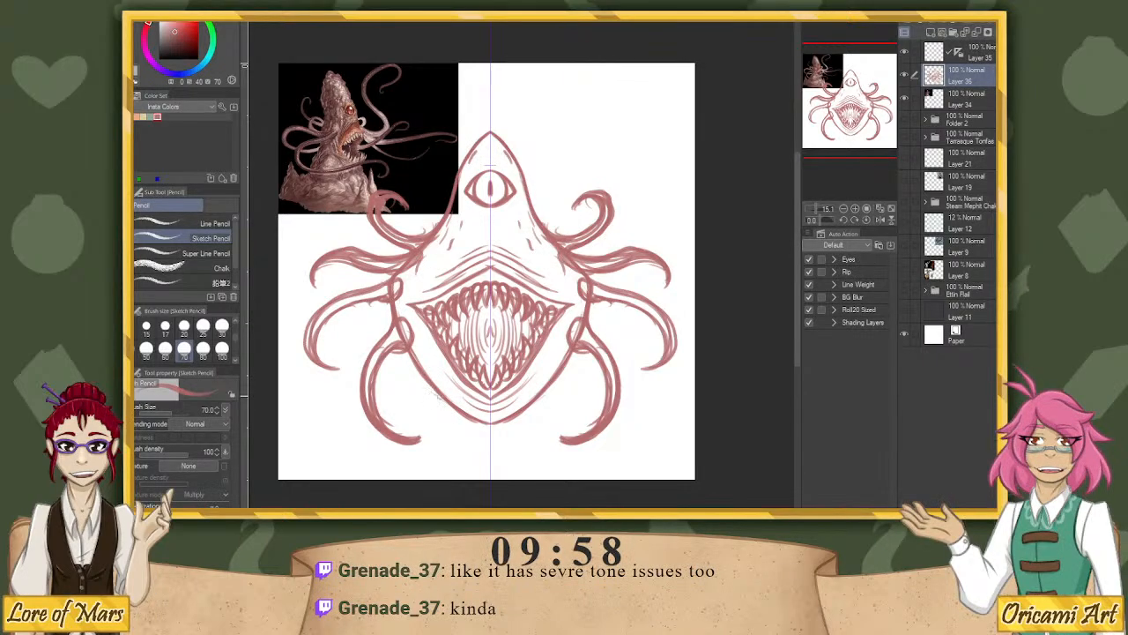
drag(514, 215, 508, 231)
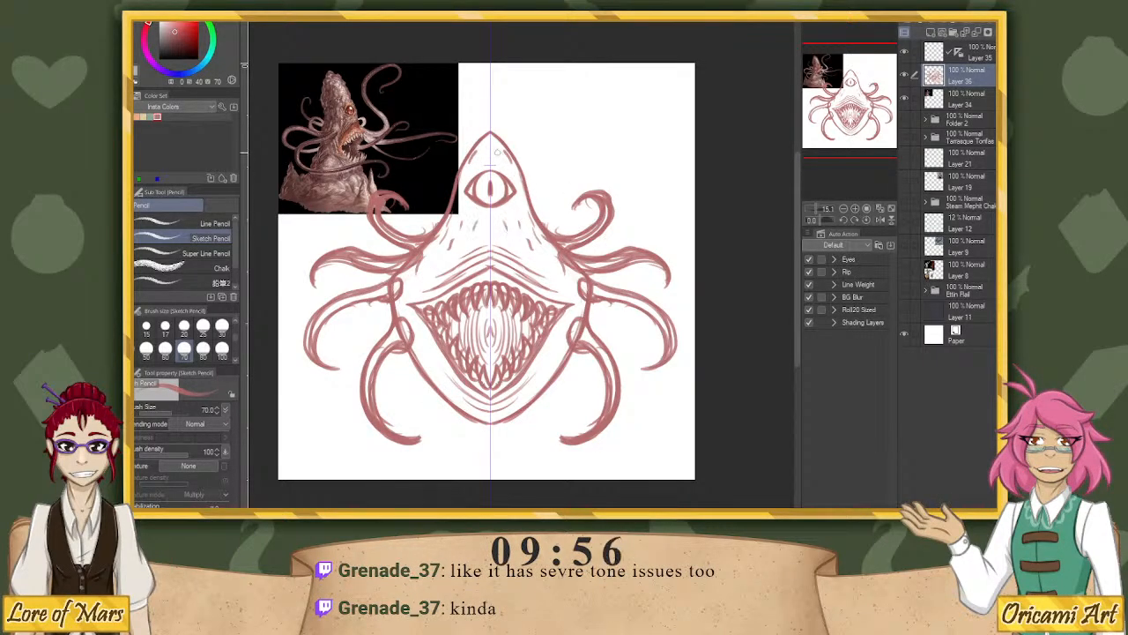
drag(553, 263, 565, 278)
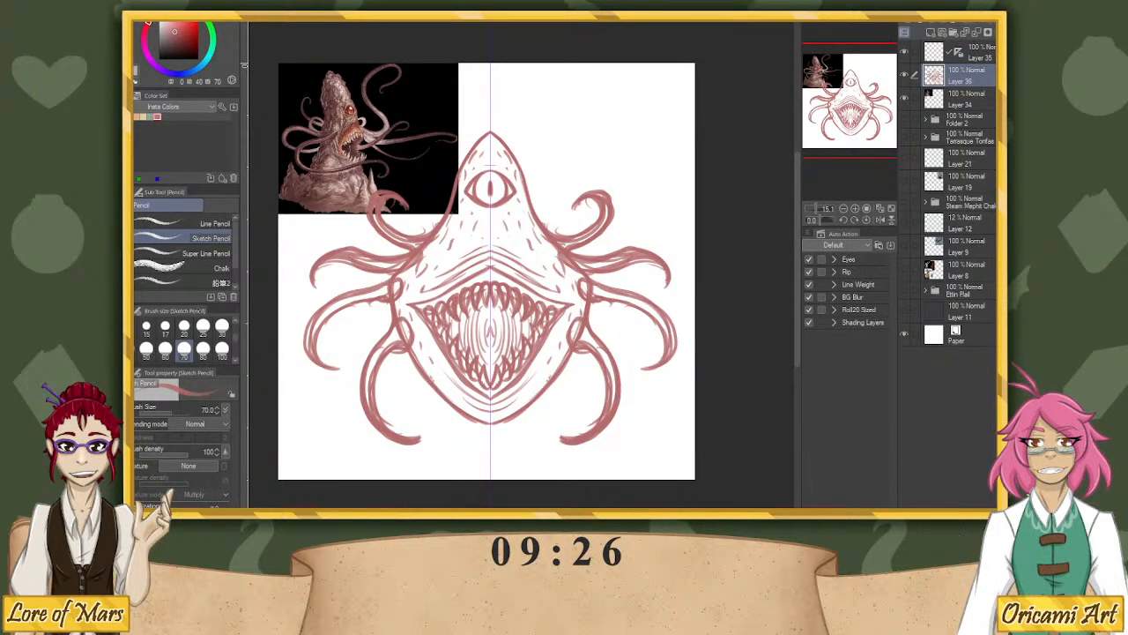
Fade the sketch layer to 54% opacity, add a new layer above it, hide the reference, and choose black with the Super Line Pencil.
click(971, 12)
click(931, 32)
click(904, 122)
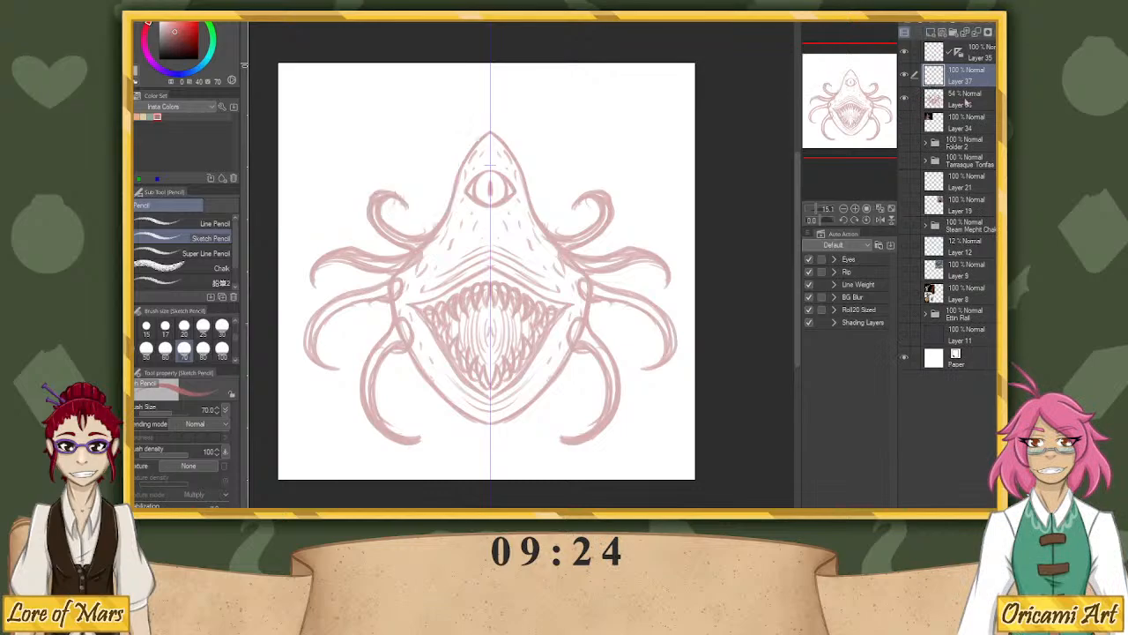
click(159, 59)
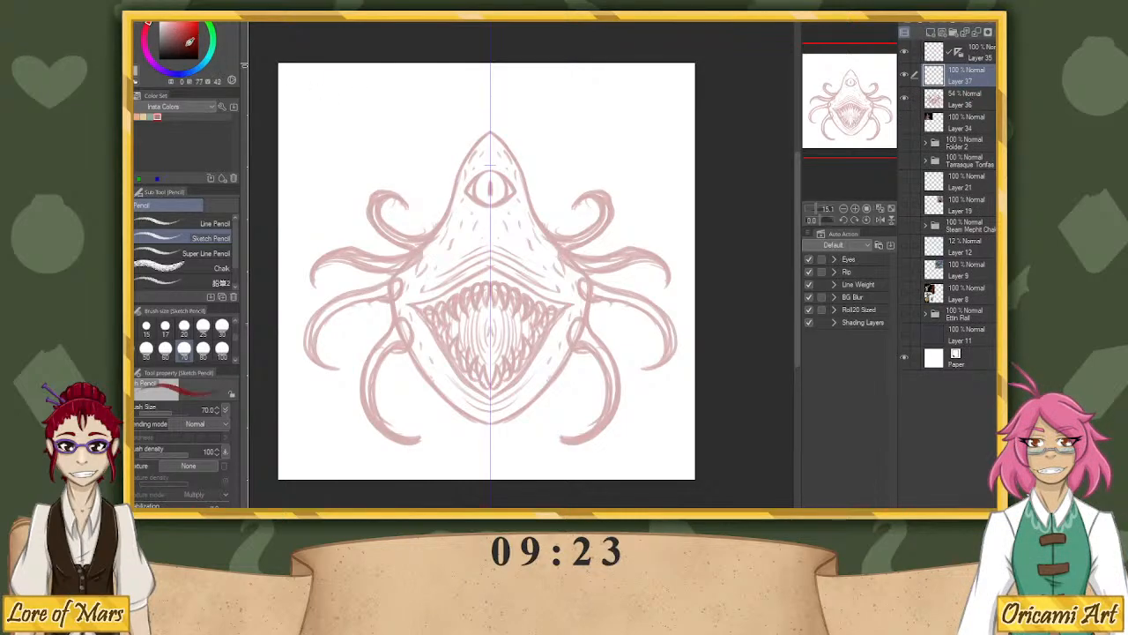
click(175, 253)
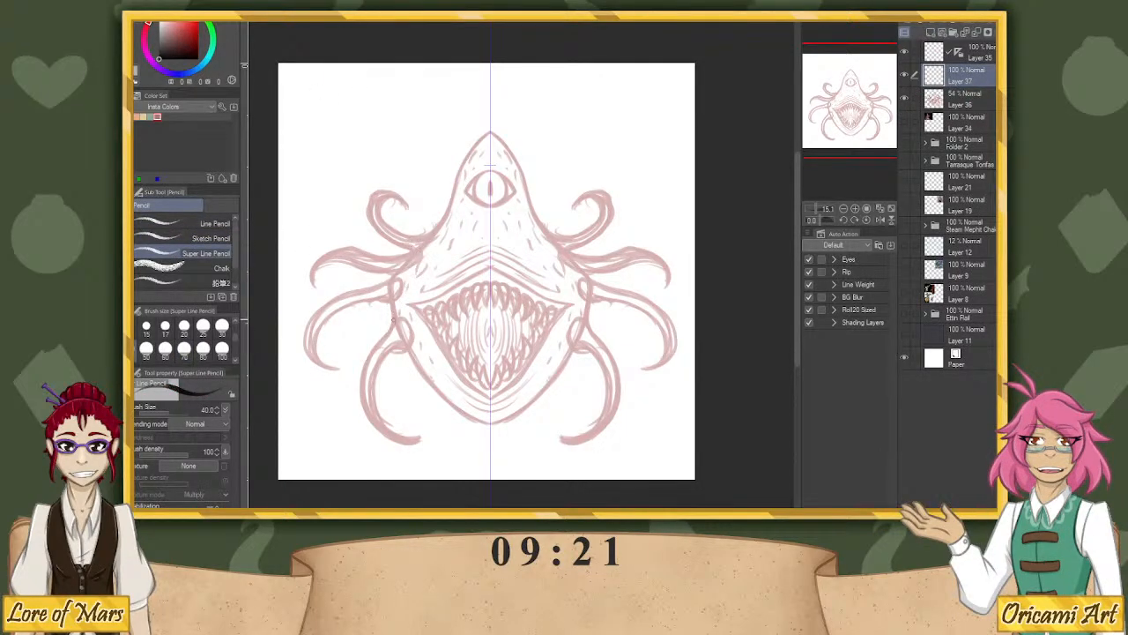
Ink the two lowest tentacle pairs with their bases, and the body's lower outline down to the chin.
mouse_move(393, 319)
mouse_down()
mouse_move(367, 356)
mouse_move(358, 402)
mouse_move(391, 444)
mouse_move(425, 438)
mouse_move(385, 431)
mouse_move(370, 391)
mouse_move(373, 355)
mouse_move(401, 346)
mouse_up()
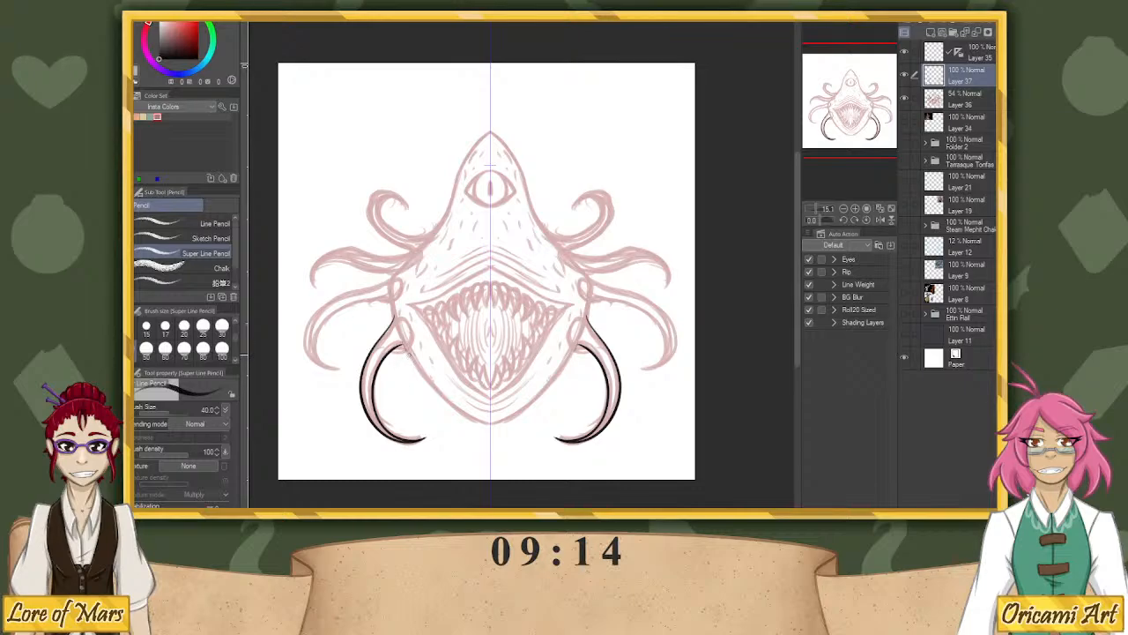
drag(404, 351, 490, 421)
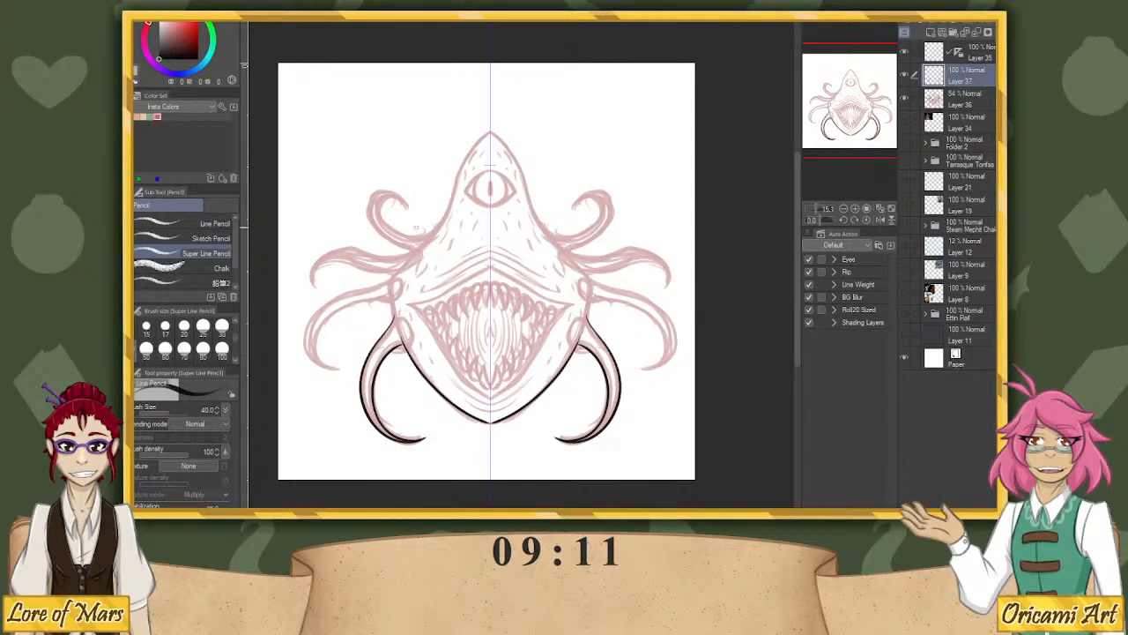
drag(818, 221, 809, 221)
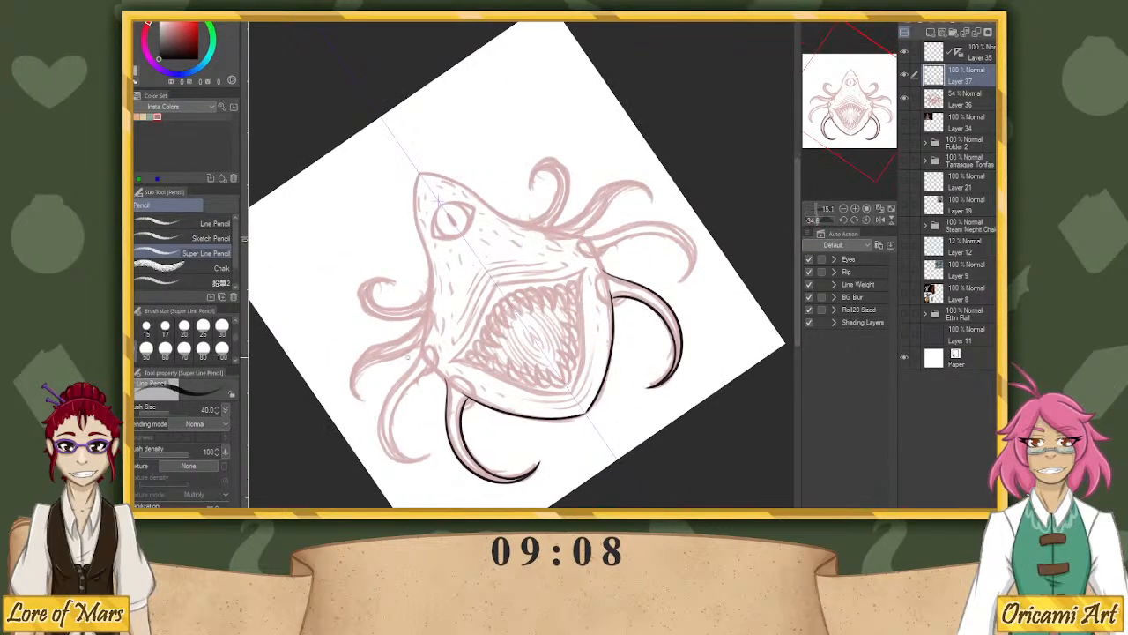
drag(393, 385, 424, 458)
drag(582, 236, 685, 275)
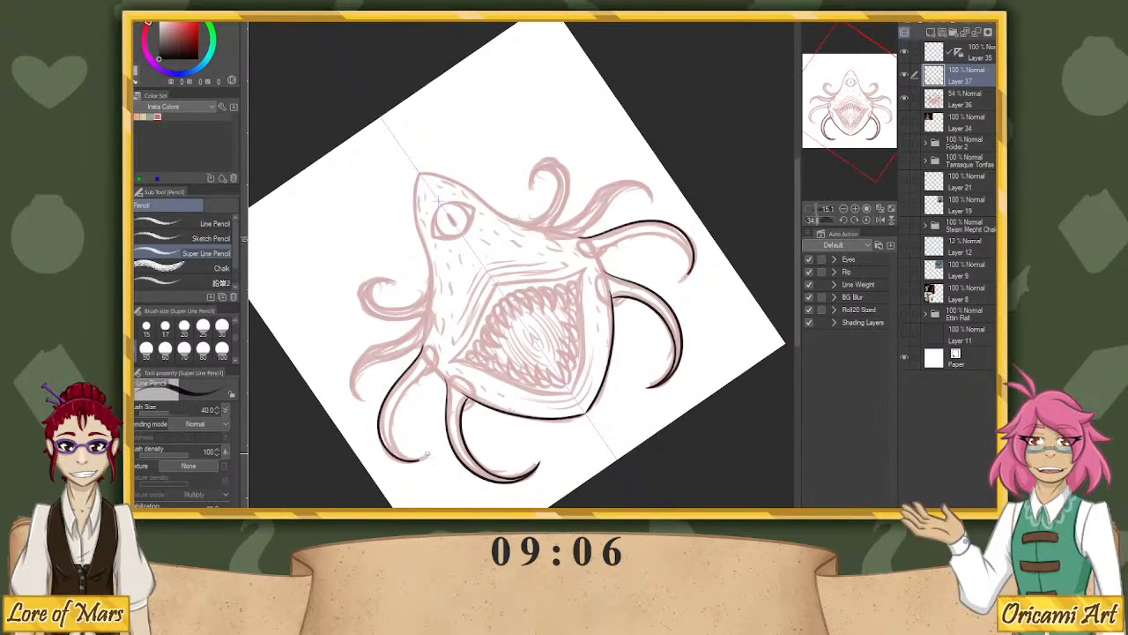
drag(393, 418, 437, 366)
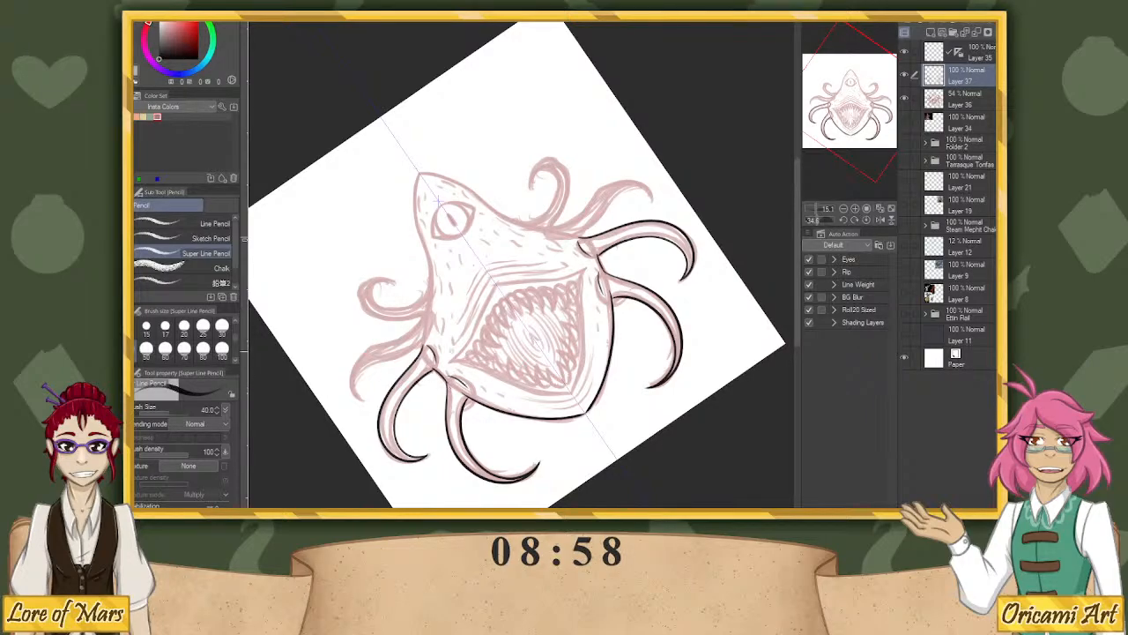
Ink the second tentacle pair from the top along both edges, redoing strokes until the curves flow cleanly into the body.
drag(430, 303, 388, 340)
drag(548, 229, 587, 202)
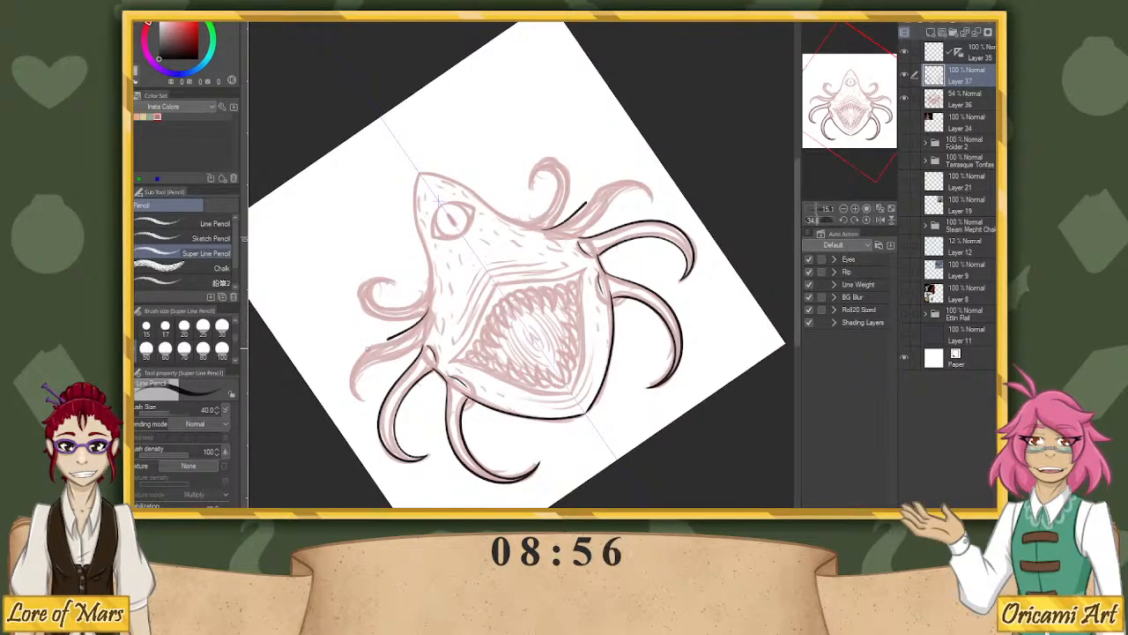
mouse_move(368, 349)
mouse_down()
mouse_move(361, 403)
mouse_move(362, 367)
mouse_move(420, 341)
mouse_up()
key(ctrl+z)
mouse_move(363, 403)
mouse_down()
mouse_move(356, 383)
mouse_move(423, 334)
mouse_up()
key(ctrl+z)
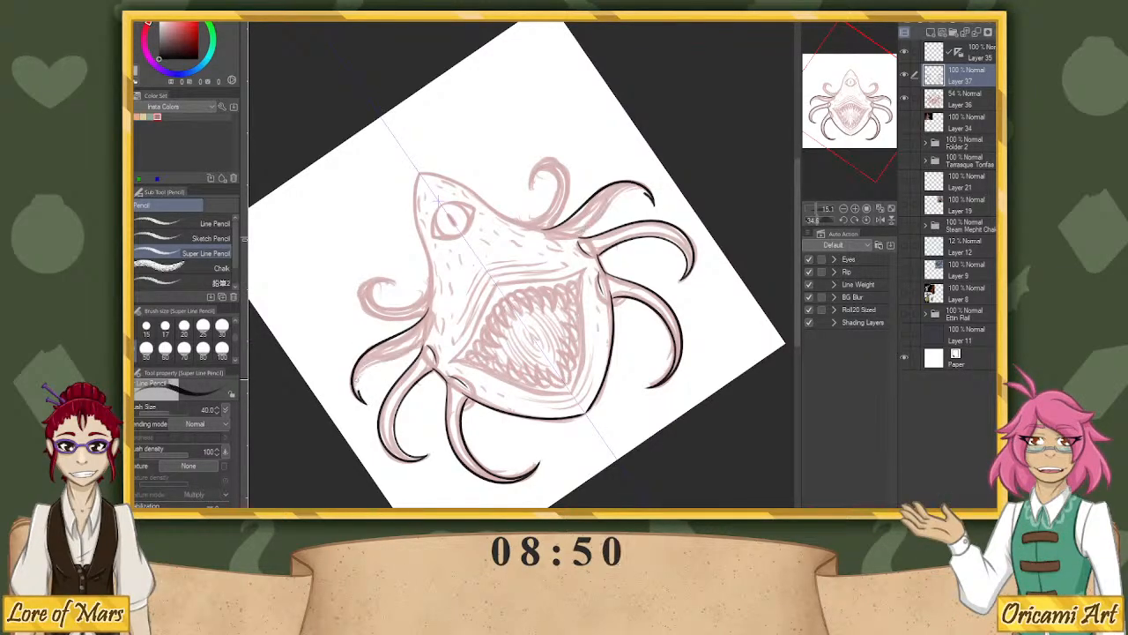
drag(359, 377, 414, 341)
key(ctrl+z)
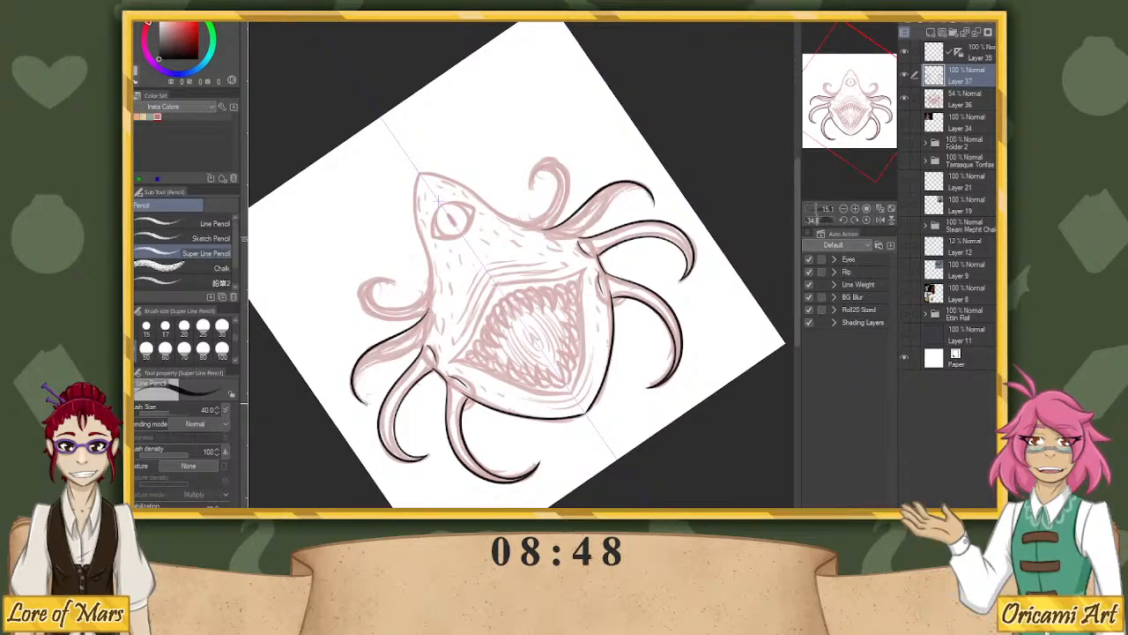
mouse_move(359, 398)
mouse_down()
mouse_move(378, 362)
mouse_move(420, 340)
mouse_up()
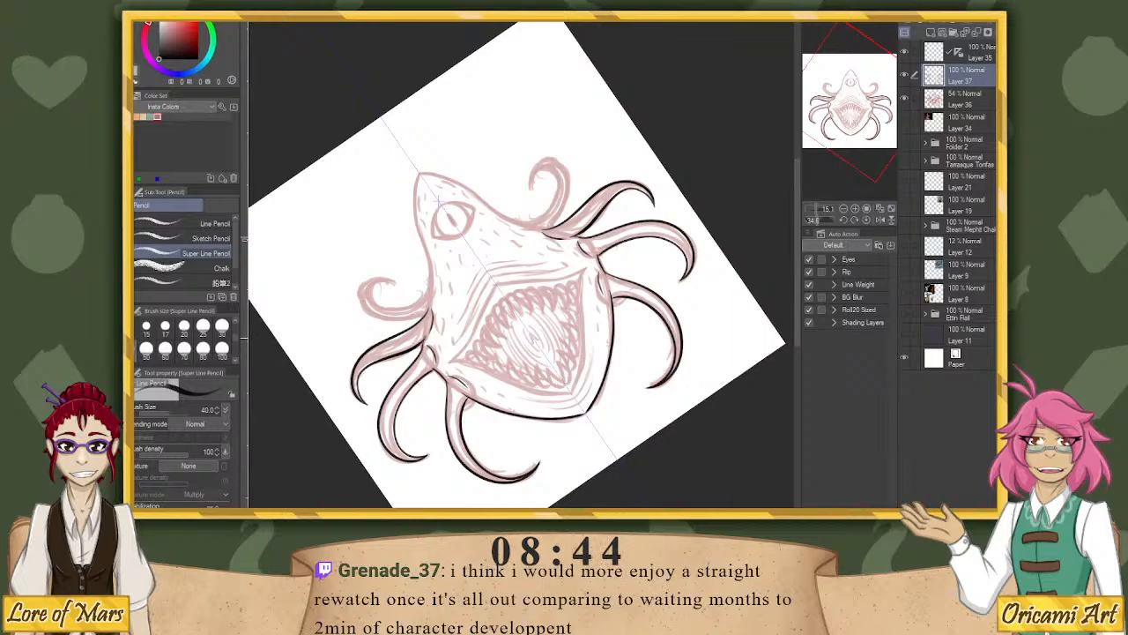
drag(426, 336, 421, 351)
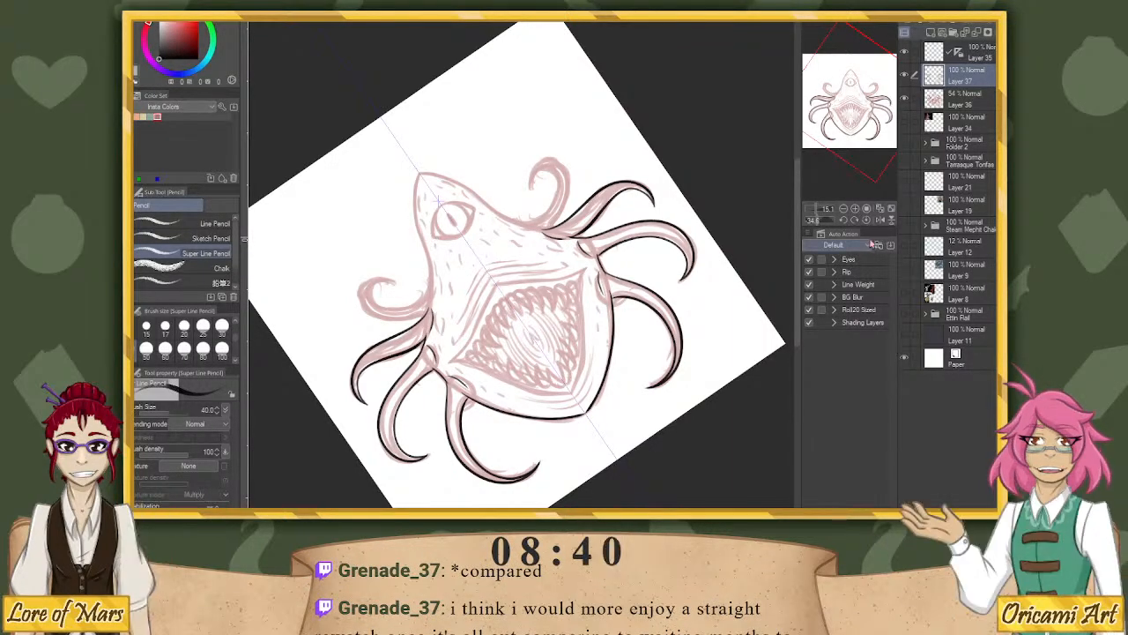
Ink the topmost curling tentacle pair and the head's outline from the tentacle bases up to the pointed tip.
click(867, 220)
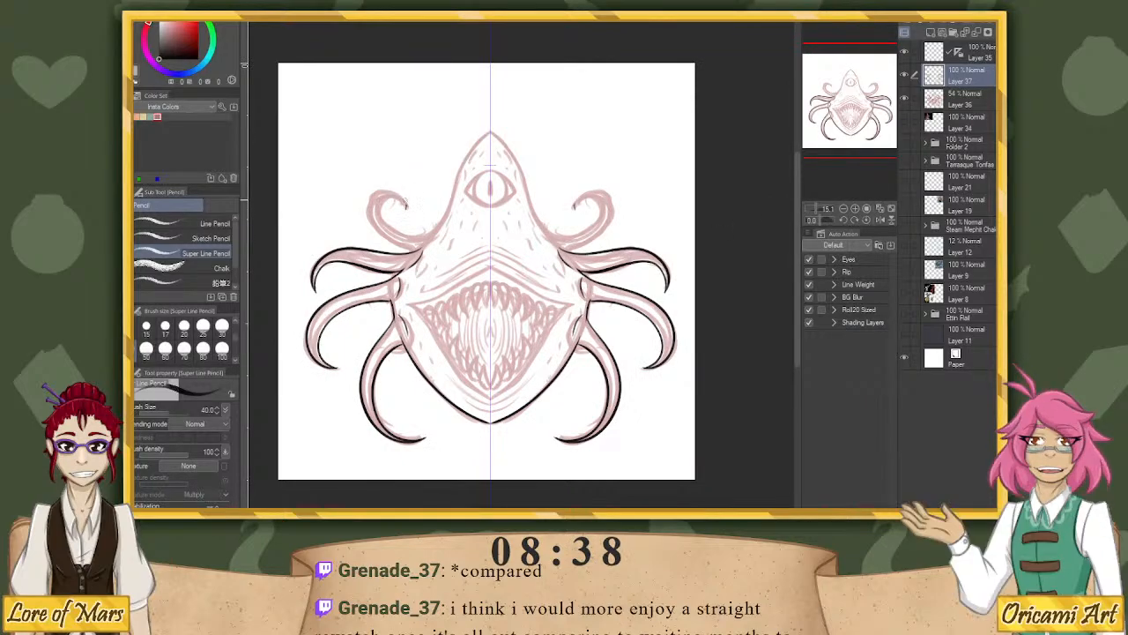
mouse_move(401, 204)
mouse_down()
mouse_move(381, 187)
mouse_move(394, 253)
mouse_up()
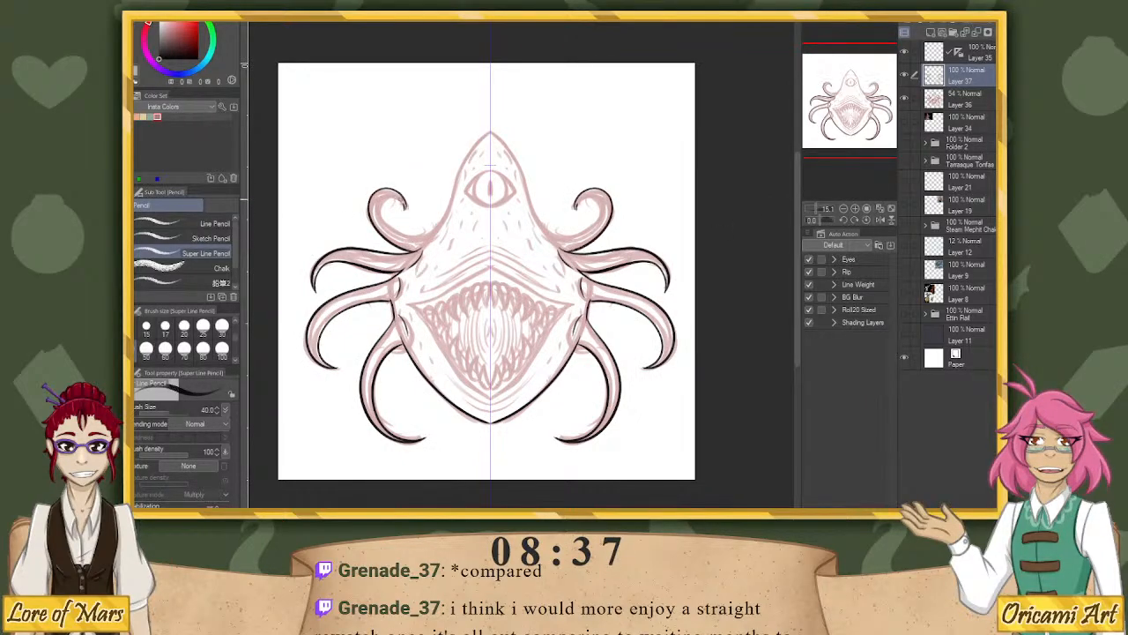
mouse_move(403, 201)
mouse_down()
mouse_move(381, 208)
mouse_move(420, 236)
mouse_move(441, 227)
mouse_move(379, 208)
mouse_move(437, 231)
mouse_up()
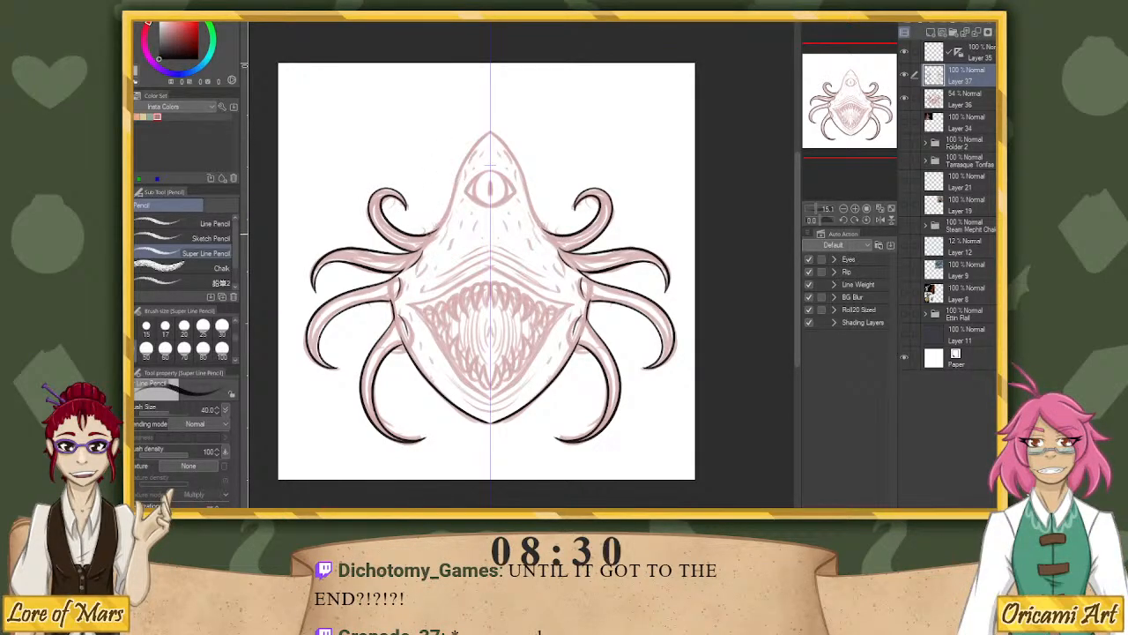
drag(428, 234, 460, 170)
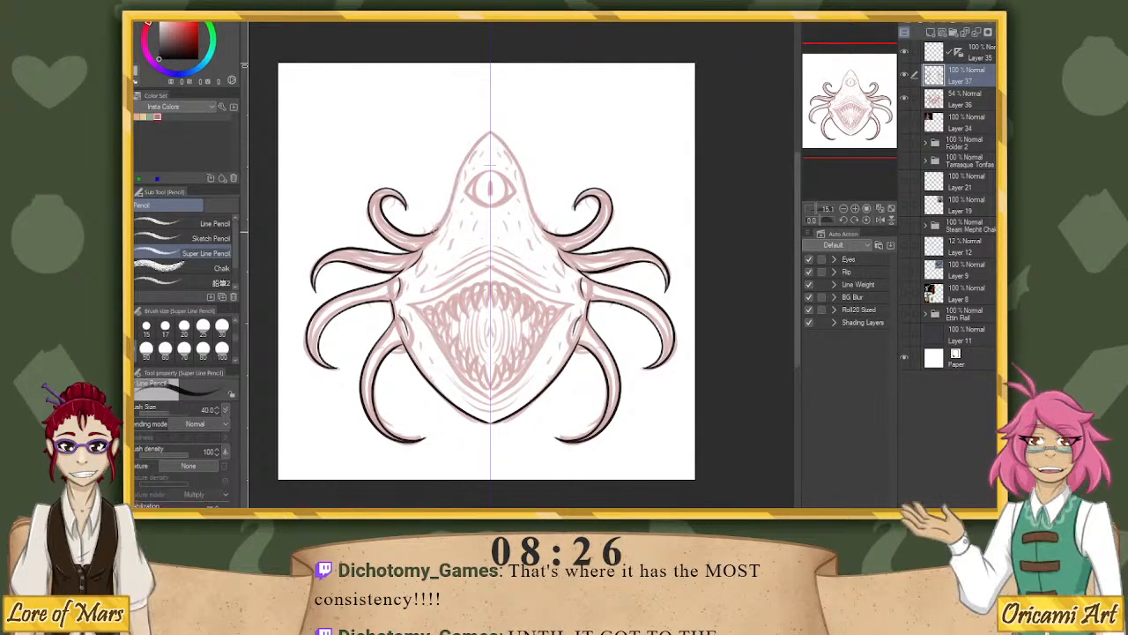
drag(433, 236, 490, 133)
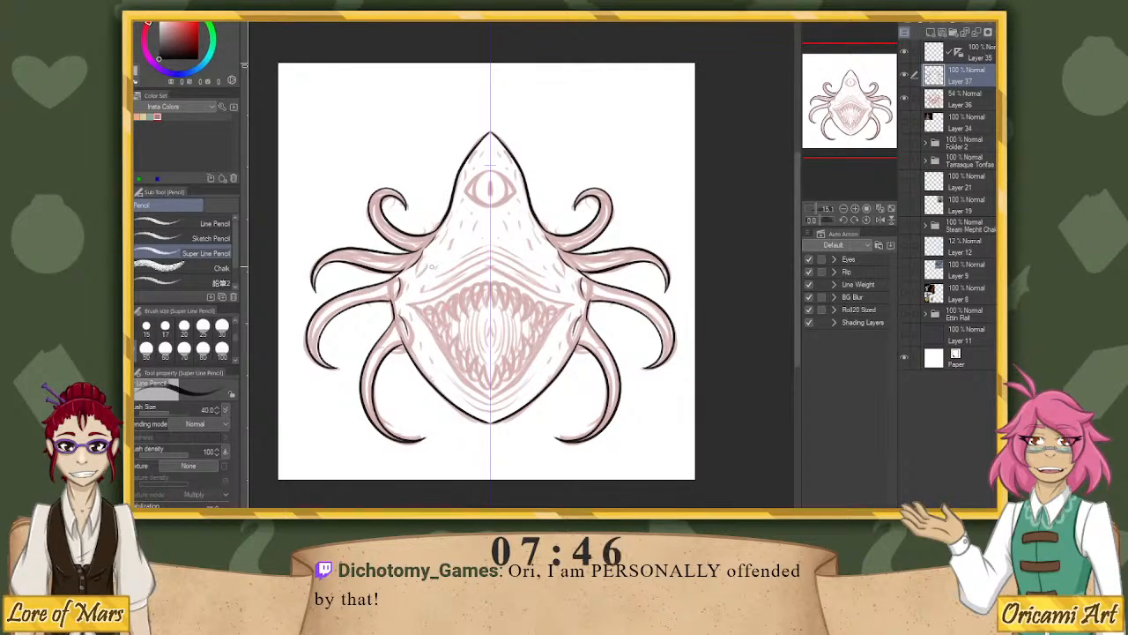
Clean up the ink where the lower tentacles join the body using transparent colour, and return to black.
drag(852, 119, 849, 133)
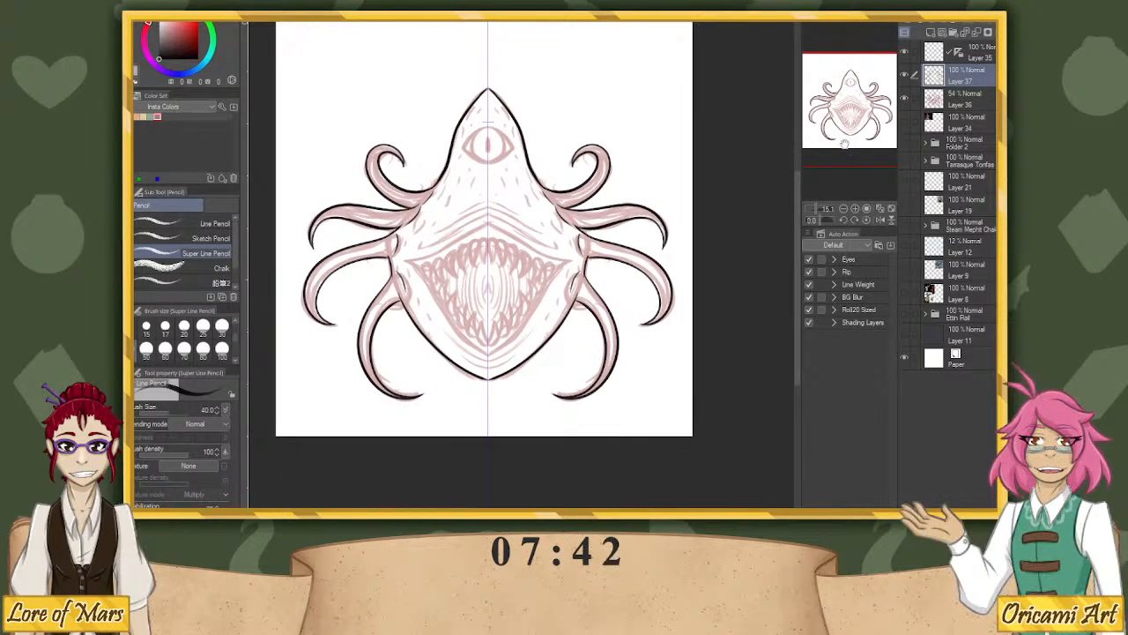
drag(817, 210, 823, 210)
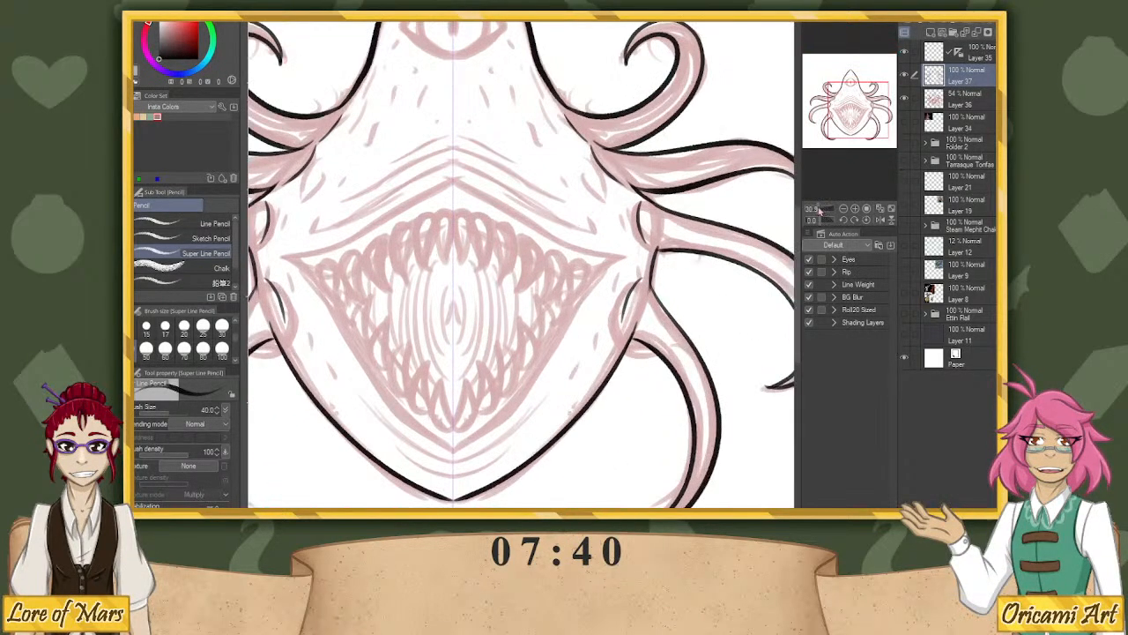
drag(860, 109, 848, 109)
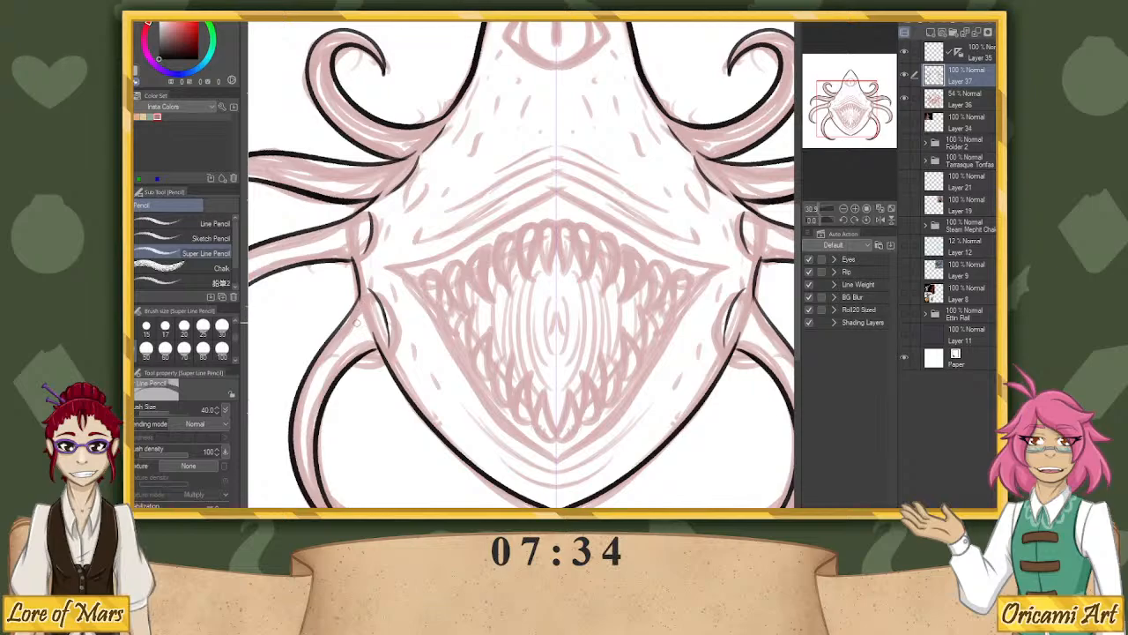
click(137, 67)
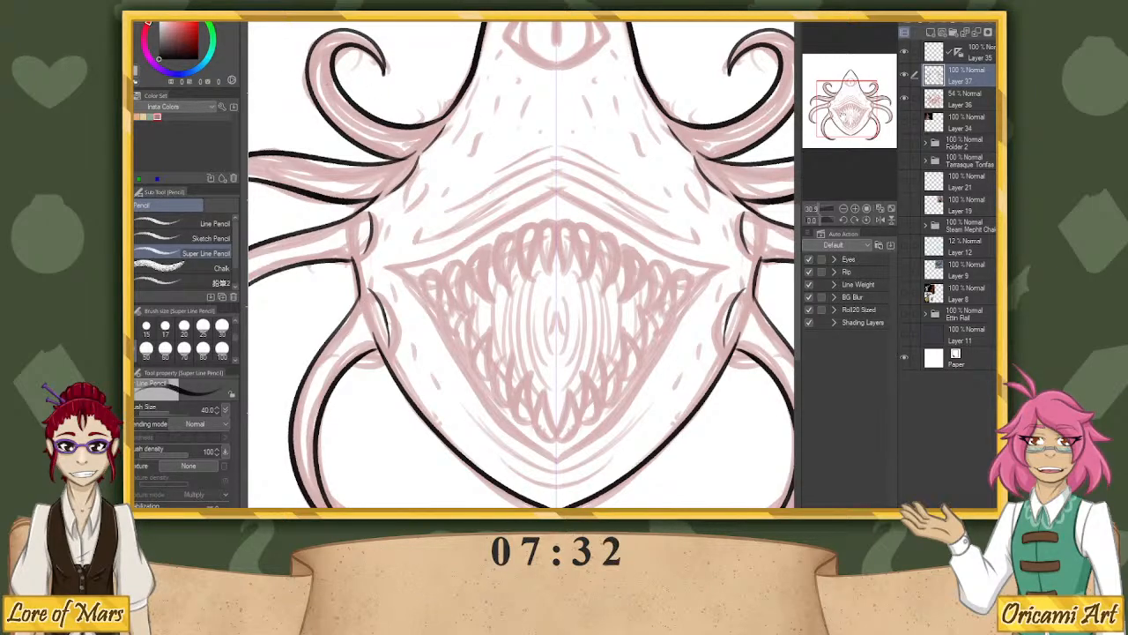
Ink the eye's almond-shaped outline, redoing the lower lid with a smoother curve.
drag(851, 110, 851, 89)
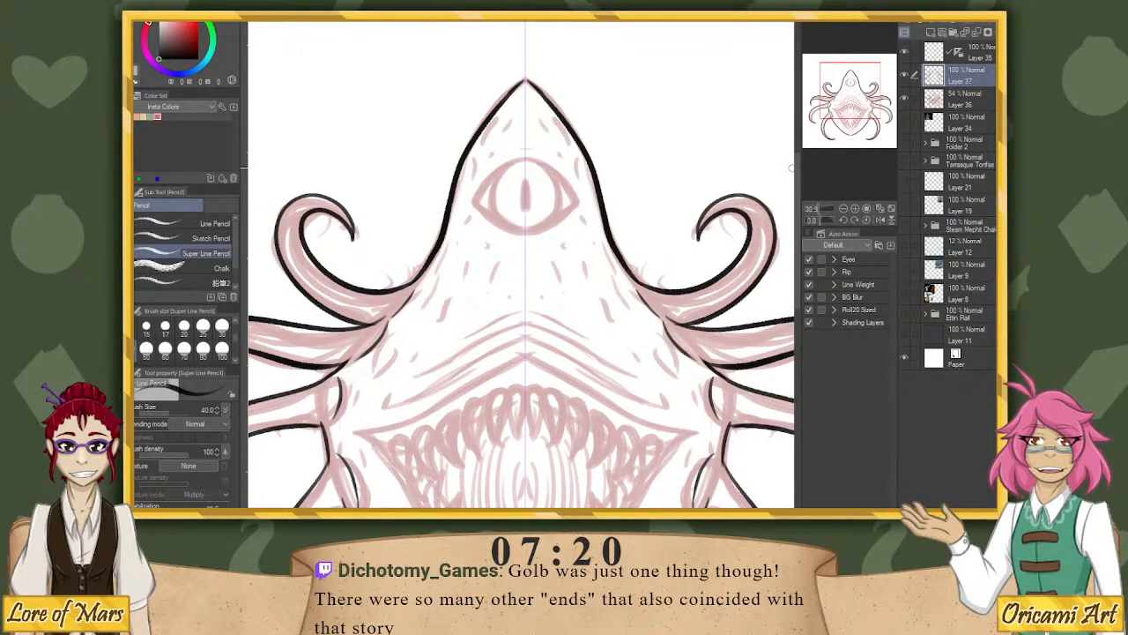
drag(818, 223, 813, 221)
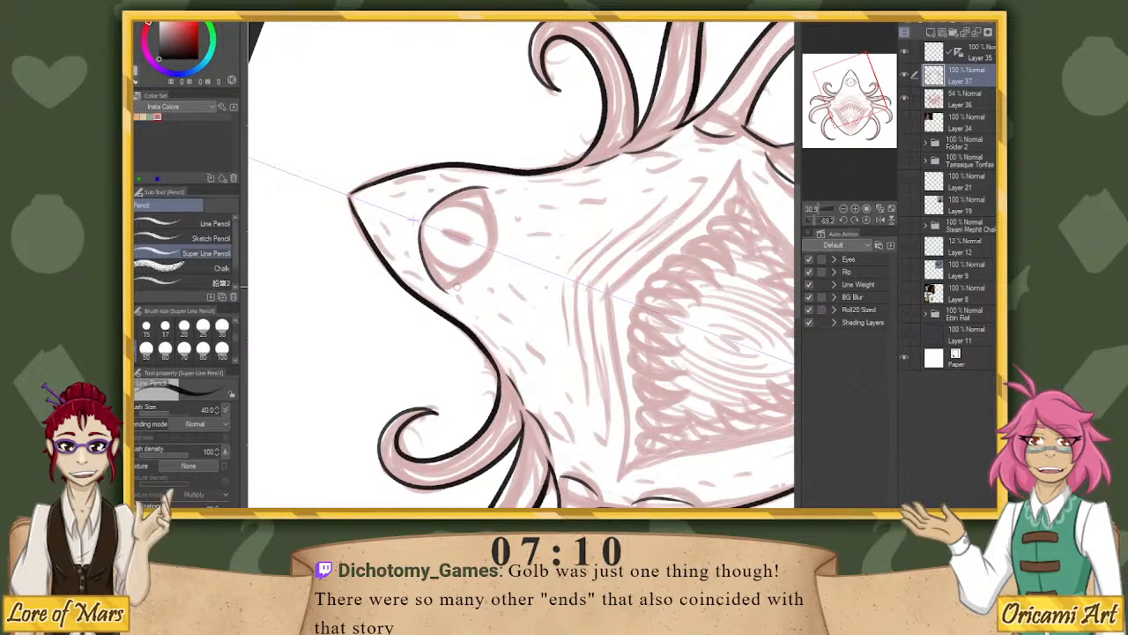
drag(445, 290, 498, 247)
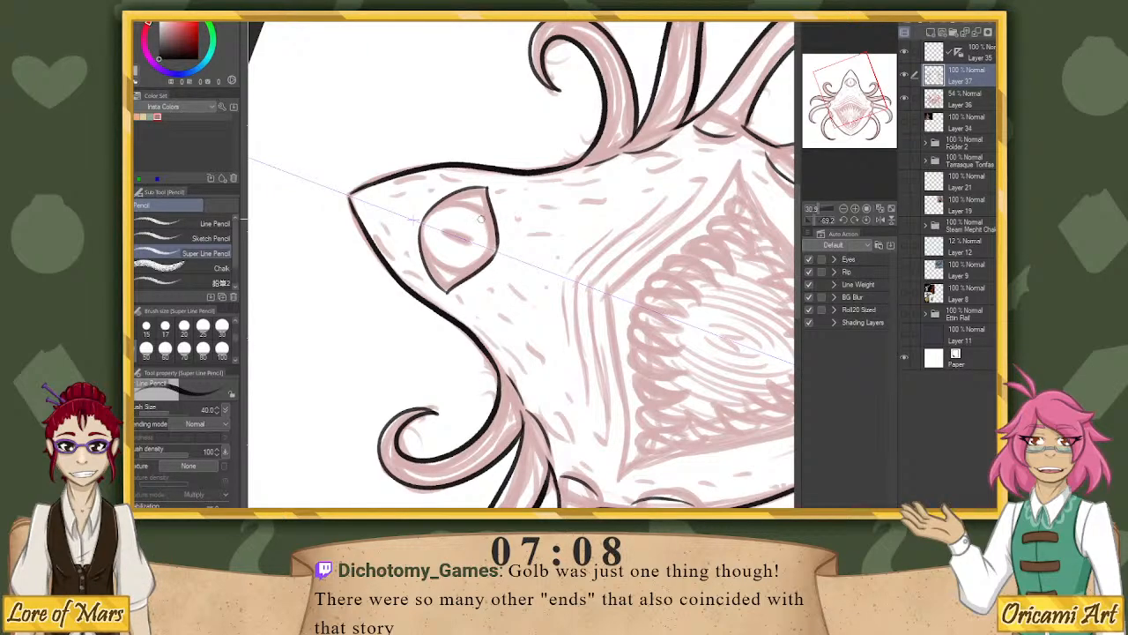
key(ctrl+z)
drag(448, 291, 495, 245)
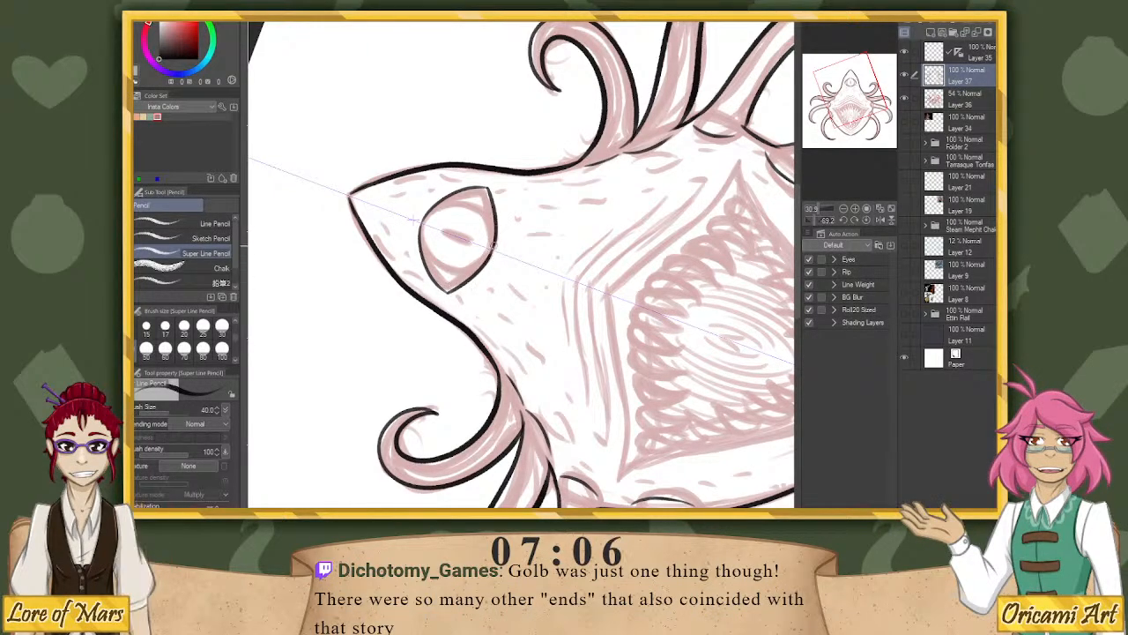
Ink the round iris inside the eye and the narrow vertical pupil at its centre.
click(867, 221)
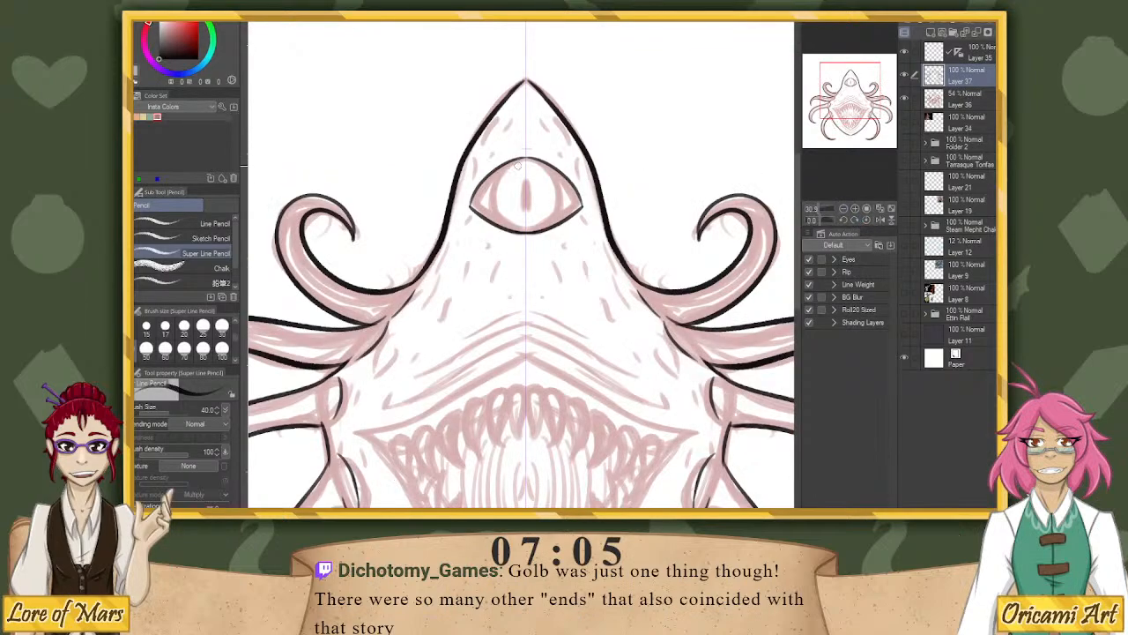
mouse_move(517, 164)
mouse_down()
mouse_move(490, 177)
mouse_move(488, 212)
mouse_move(522, 227)
mouse_up()
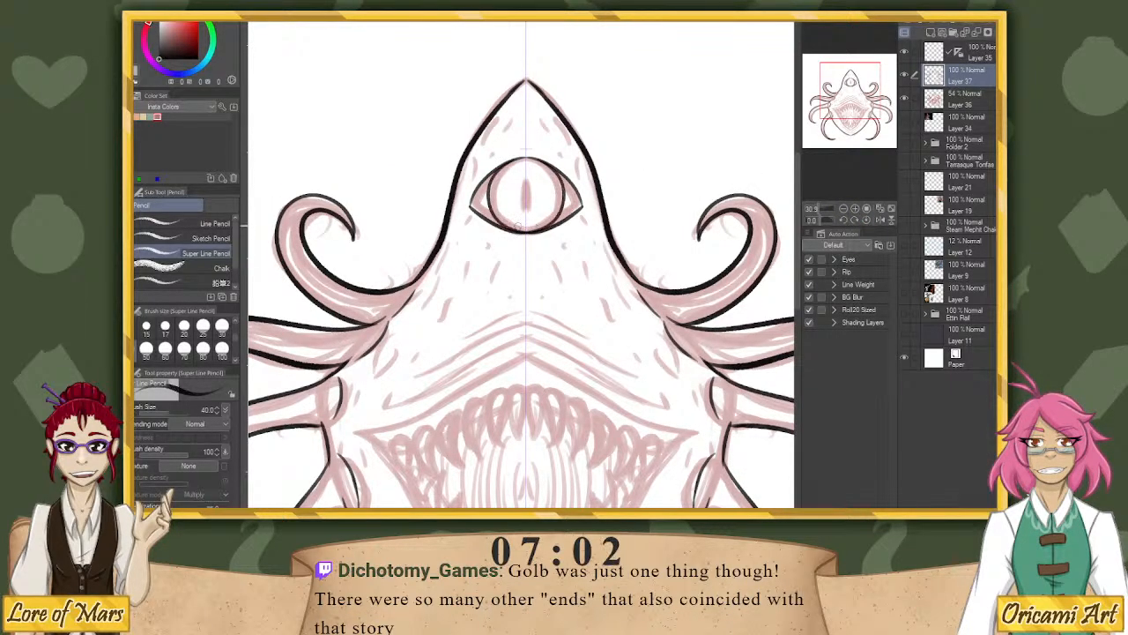
drag(525, 181, 528, 201)
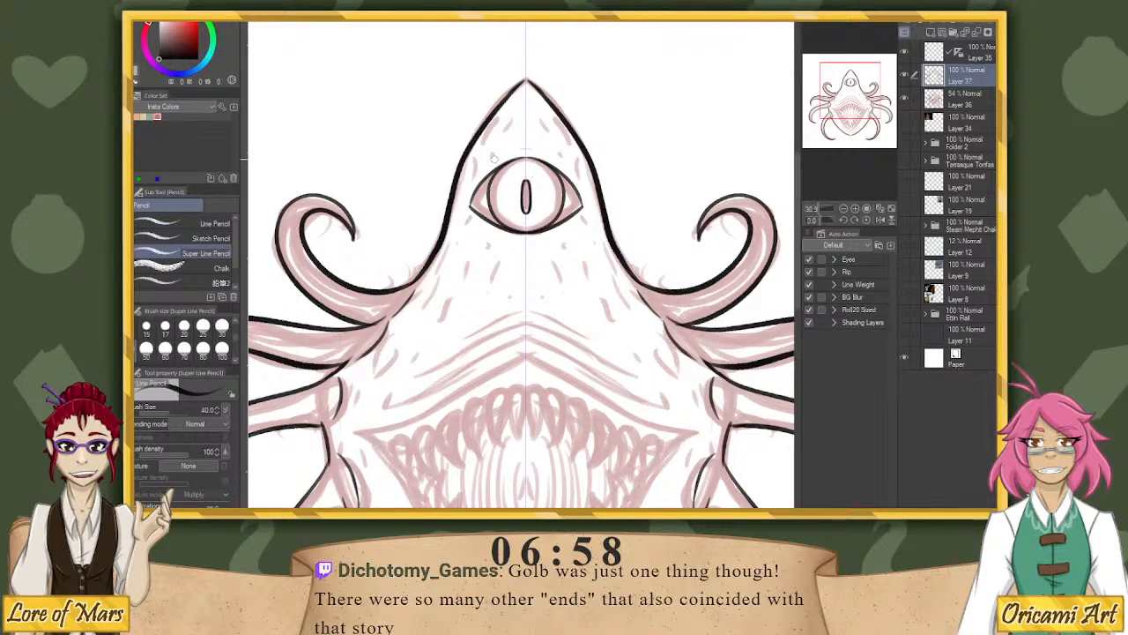
Ink curved creases below and above the eye, and short skin marks toward the head's tip.
drag(495, 235, 537, 248)
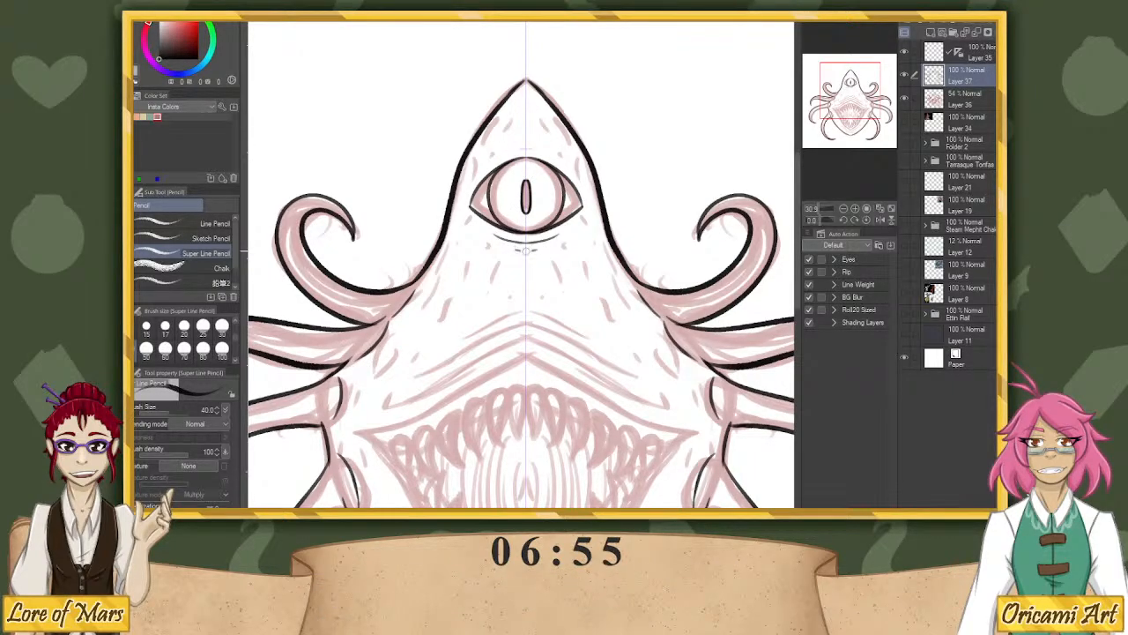
click(825, 221)
mouse_move(428, 213)
mouse_down()
mouse_move(466, 168)
mouse_move(432, 188)
mouse_move(442, 172)
mouse_up()
key(ctrl+z)
key(ctrl+z)
key(ctrl+z)
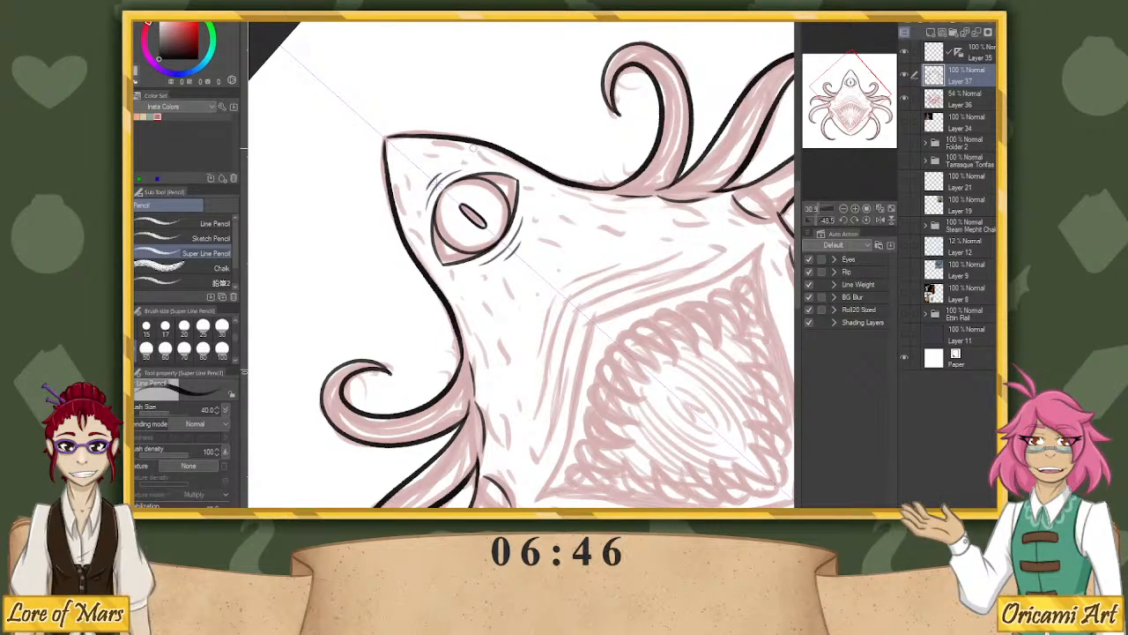
click(866, 221)
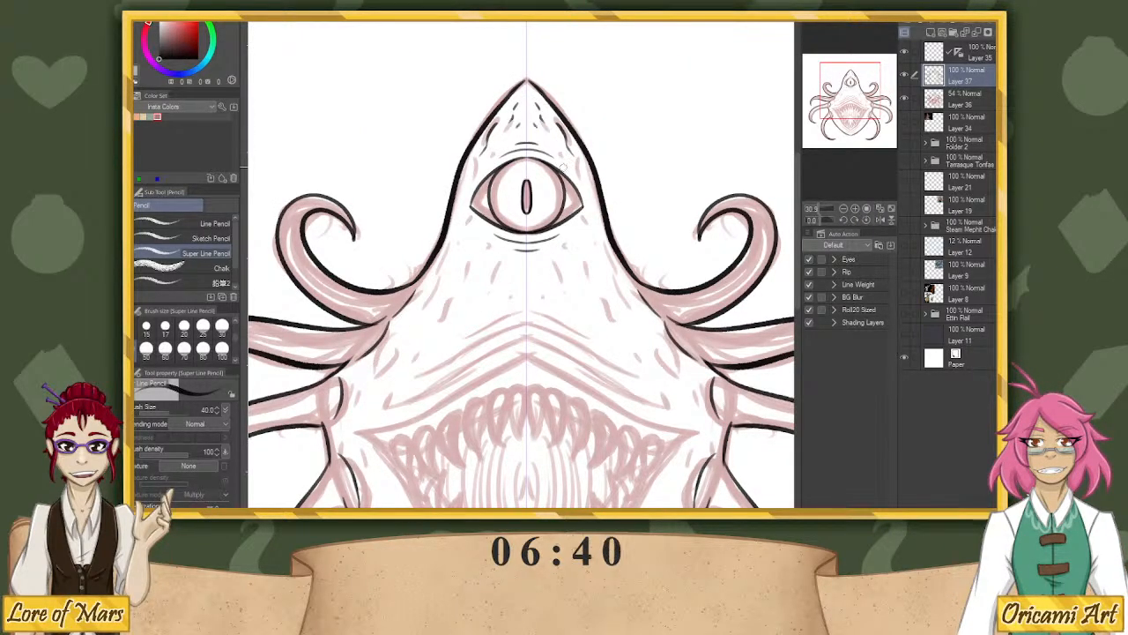
Ink short wrinkle marks down both sides of the head and beneath the eye, following the faded sketch.
drag(578, 167, 599, 303)
key(ctrl+z)
drag(582, 235, 598, 292)
drag(438, 275, 414, 319)
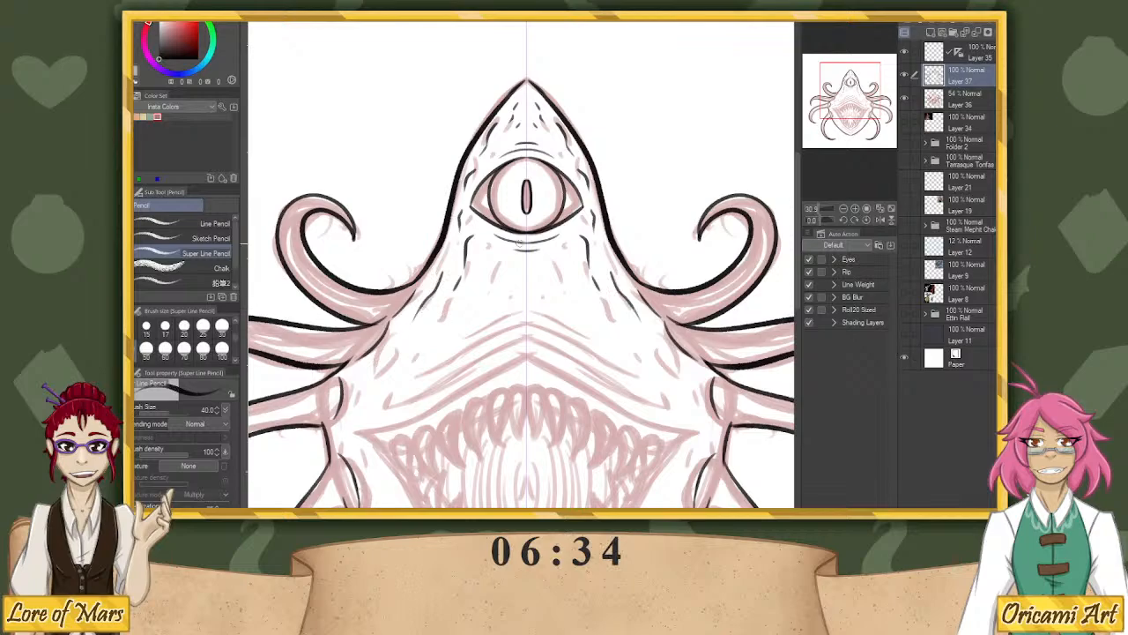
drag(842, 104, 851, 118)
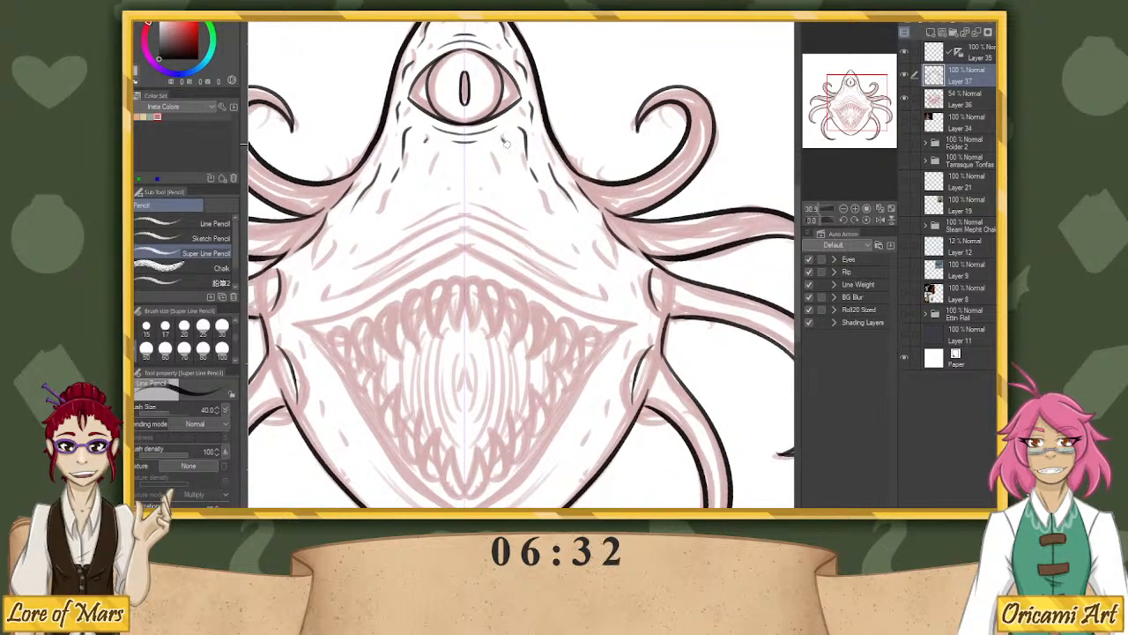
mouse_move(506, 144)
mouse_down()
mouse_move(521, 205)
mouse_move(495, 183)
mouse_up()
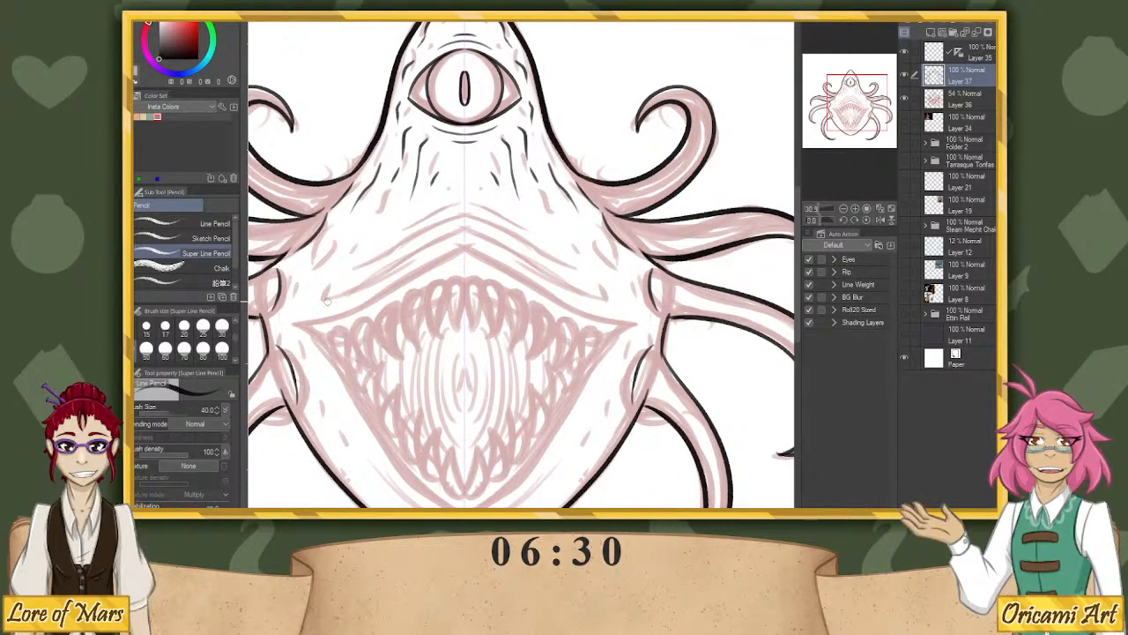
Ink the mouth outline, with an arched upper lip and a curved V-shaped lower lip meeting at the corners.
drag(300, 325, 467, 259)
key(ctrl+z)
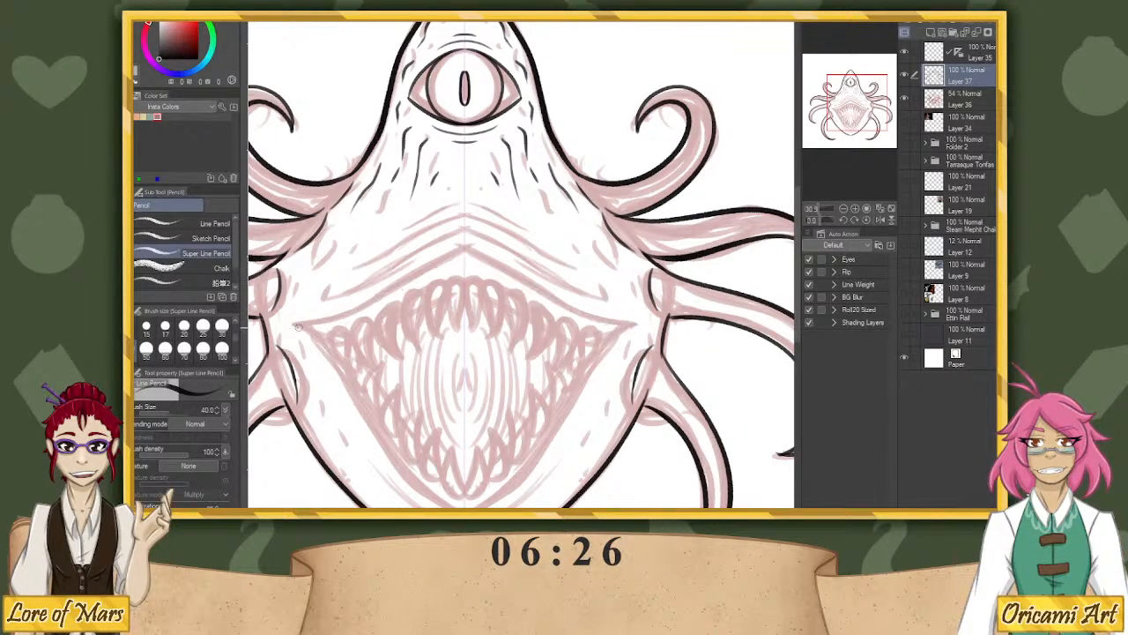
mouse_move(298, 327)
mouse_down()
mouse_move(426, 265)
mouse_move(480, 260)
mouse_up()
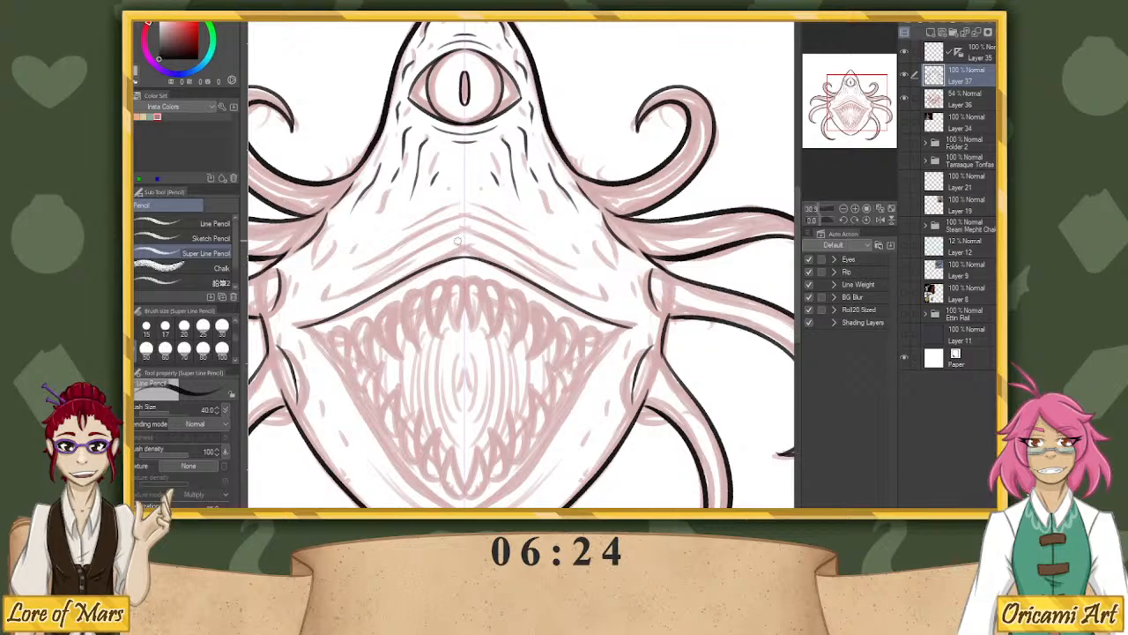
scroll(457, 239, down, 3)
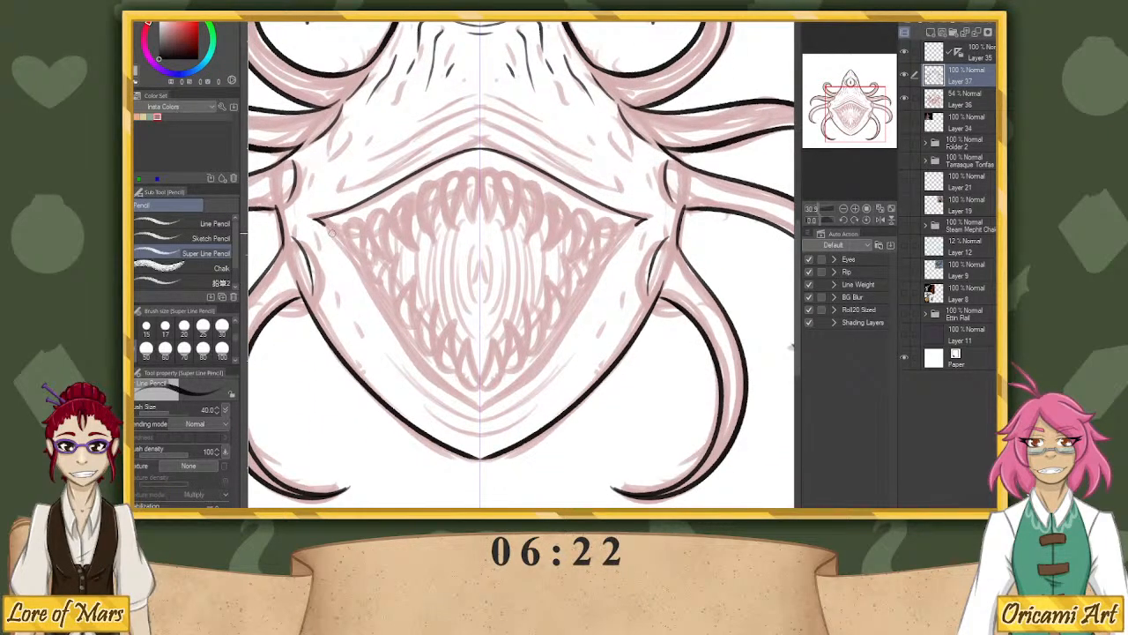
mouse_move(327, 227)
mouse_down()
mouse_move(379, 308)
mouse_move(459, 404)
mouse_move(476, 409)
mouse_up()
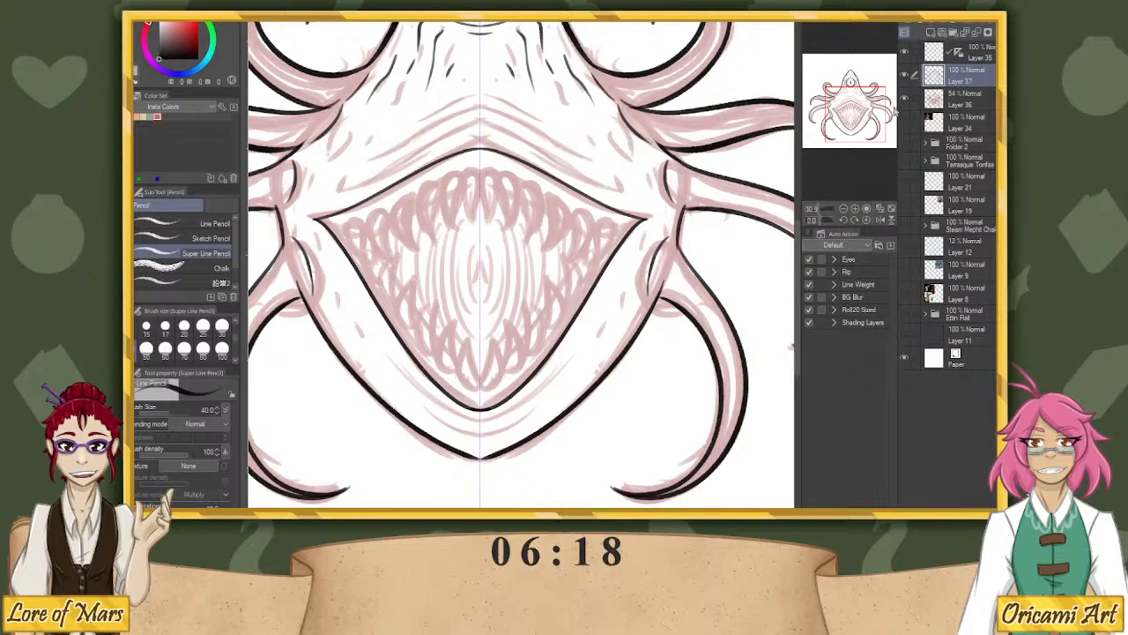
Rotate the canvas and ink stacked curved creases above the upper lip, redoing uneven strokes.
drag(851, 110, 849, 104)
click(809, 220)
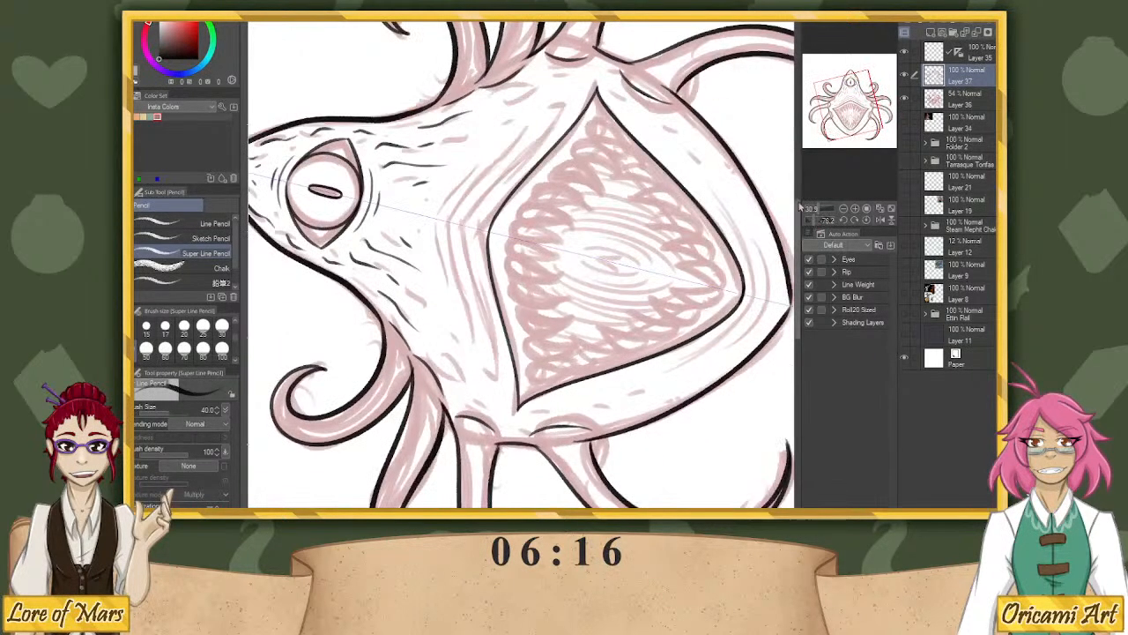
drag(495, 346, 478, 230)
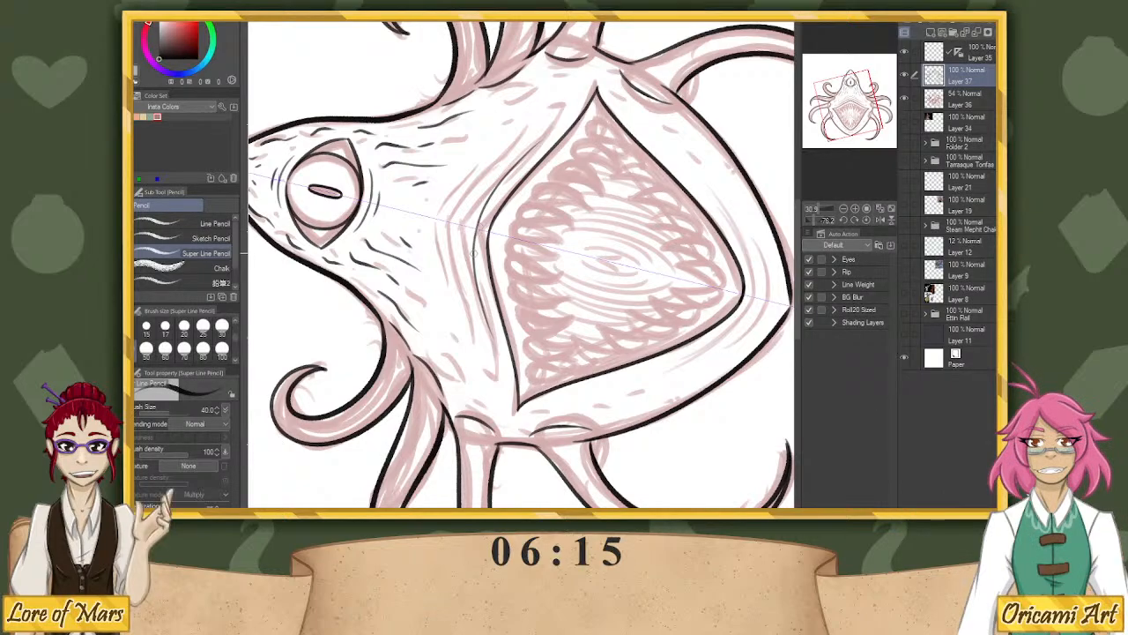
key(ctrl+z)
mouse_move(490, 326)
mouse_down()
mouse_move(470, 258)
mouse_move(481, 207)
mouse_up()
key(ctrl+z)
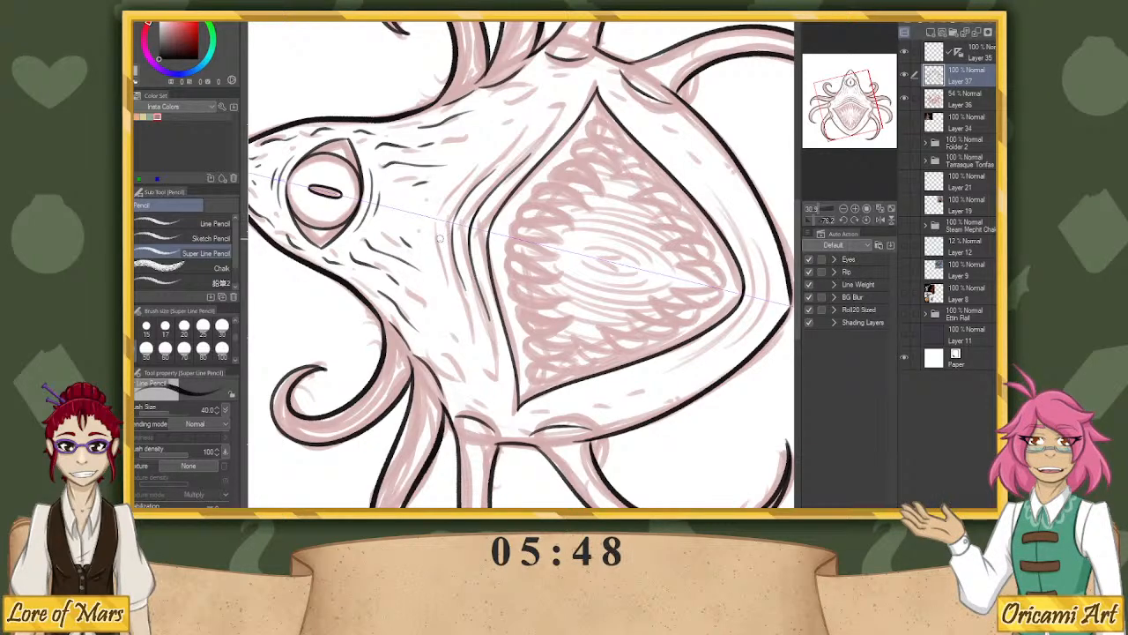
drag(439, 238, 449, 202)
key(ctrl+z)
drag(439, 238, 448, 202)
Ink curved creases along the chin beneath the lower lip, redoing strokes until they follow the mouth's curve.
mouse_move(726, 214)
mouse_down()
mouse_move(754, 275)
mouse_move(746, 307)
mouse_move(766, 279)
mouse_up()
key(ctrl+z)
drag(745, 330, 758, 255)
key(ctrl+z)
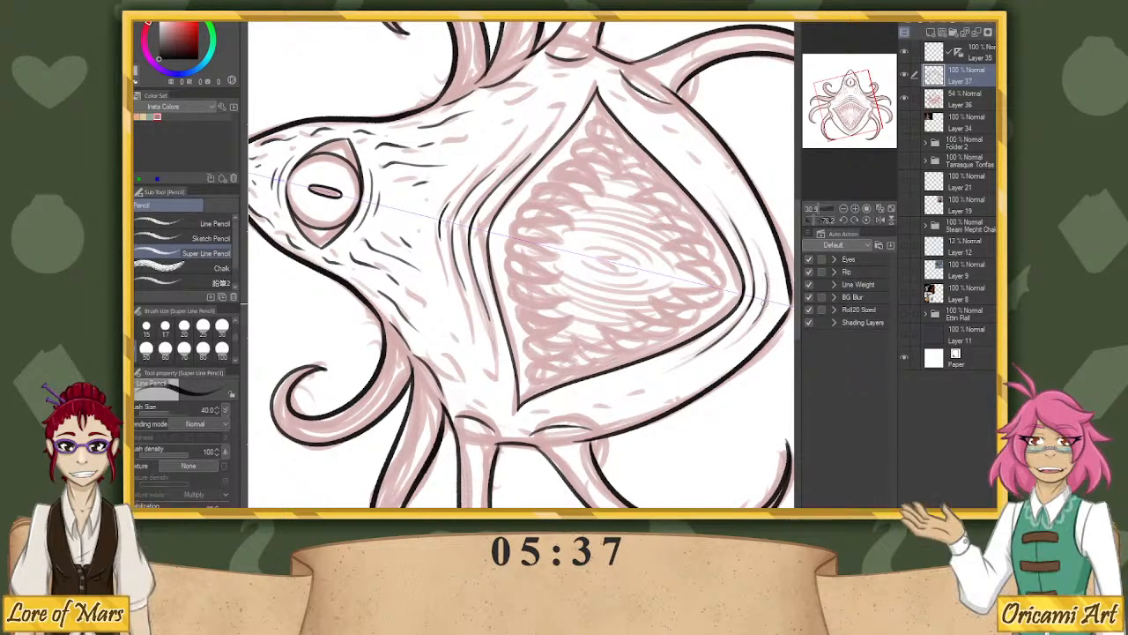
drag(746, 333, 758, 252)
key(ctrl+z)
mouse_move(741, 336)
mouse_down()
mouse_move(758, 253)
mouse_move(763, 267)
mouse_up()
key(ctrl+z)
key(ctrl+z)
drag(749, 327, 765, 270)
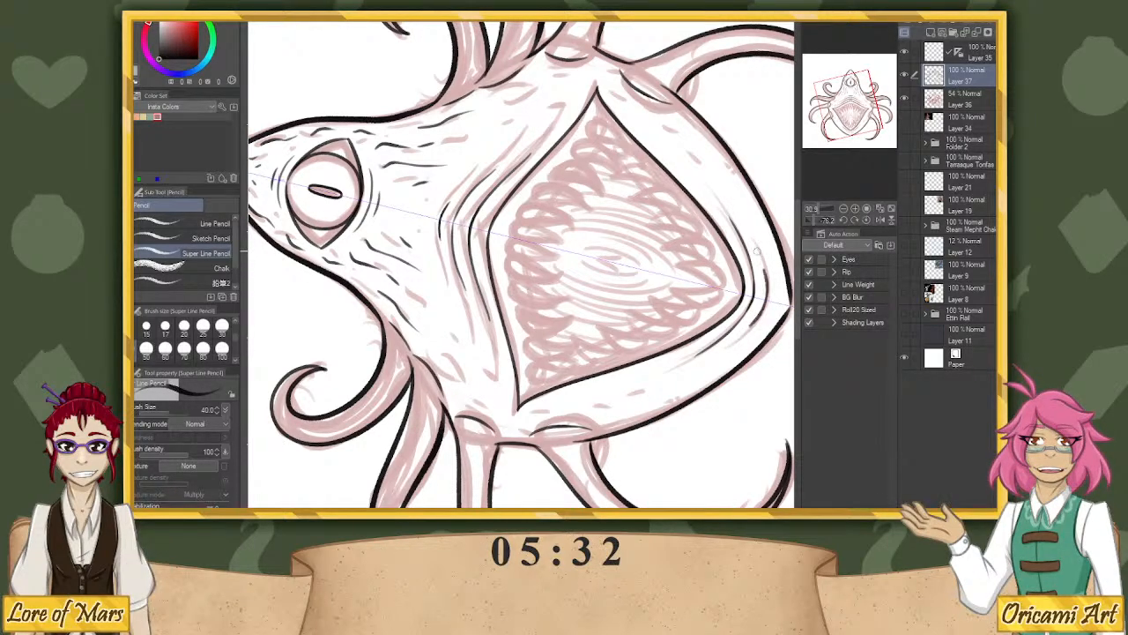
key(ctrl+z)
mouse_move(746, 332)
mouse_down()
mouse_move(765, 280)
mouse_move(758, 255)
mouse_up()
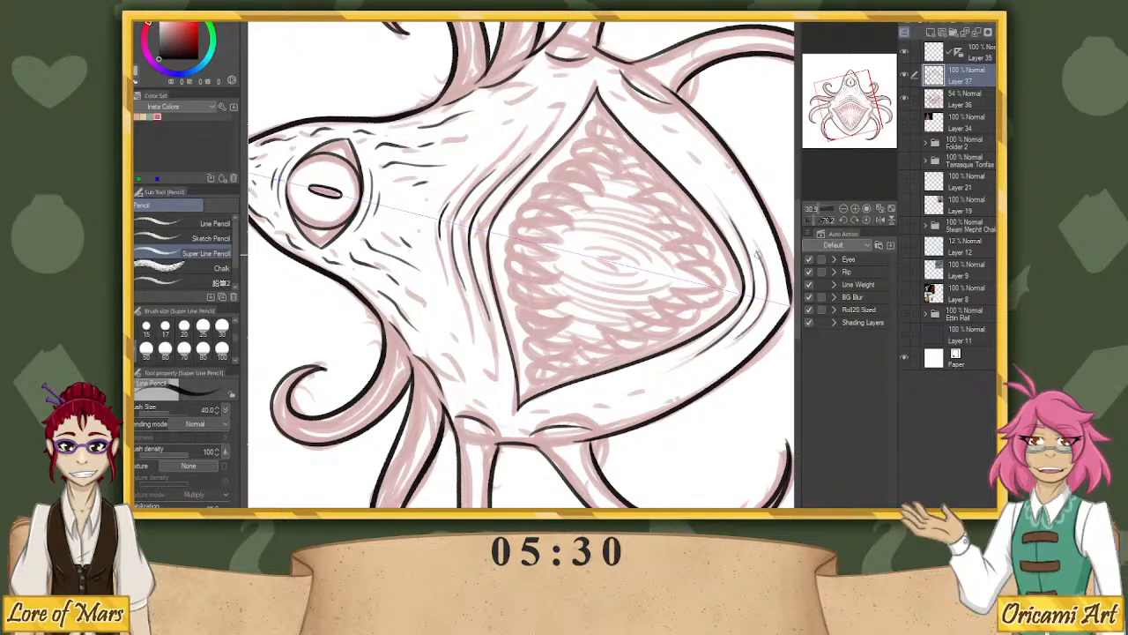
drag(771, 316, 776, 285)
key(ctrl+z)
key(ctrl+z)
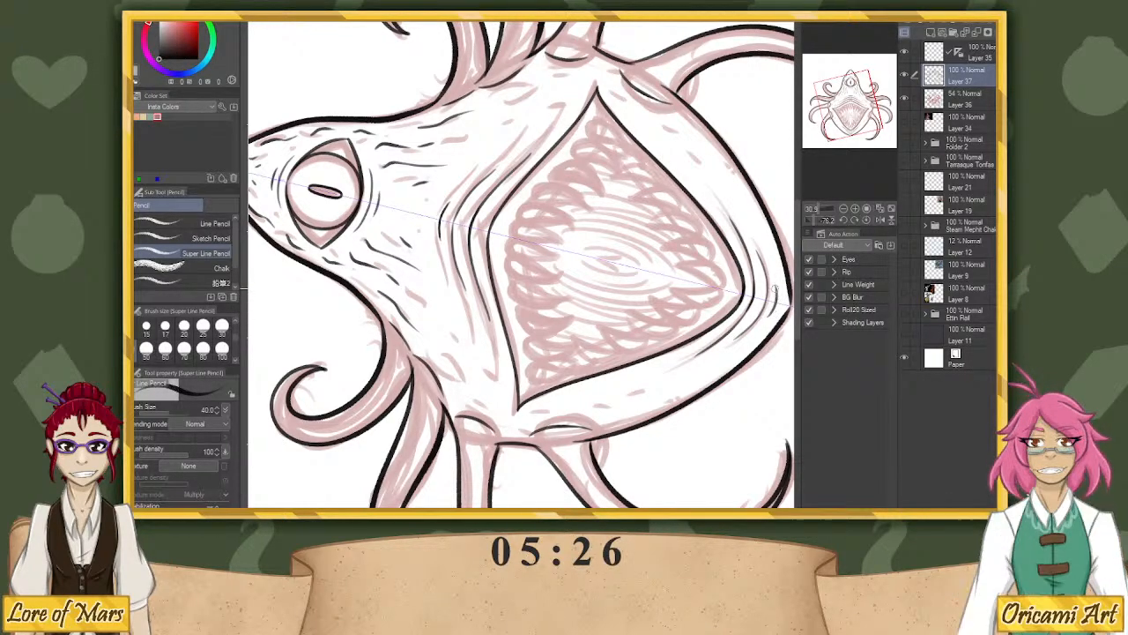
Return the canvas to upright and ink the pointed outer upper fangs from the mouth corners inward.
click(867, 220)
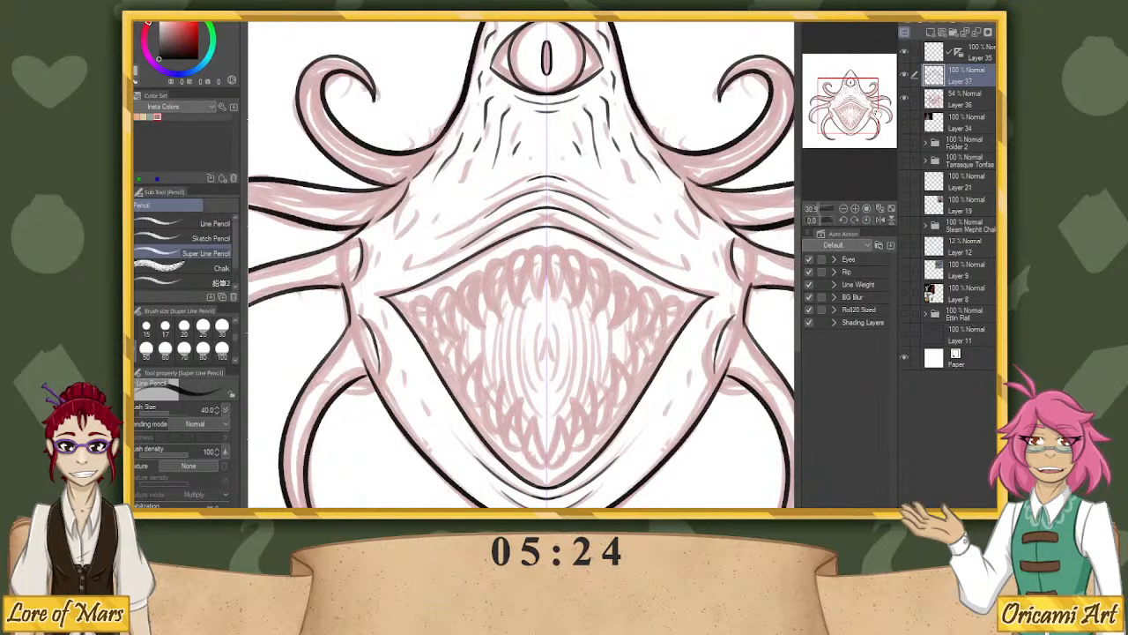
drag(410, 300, 437, 343)
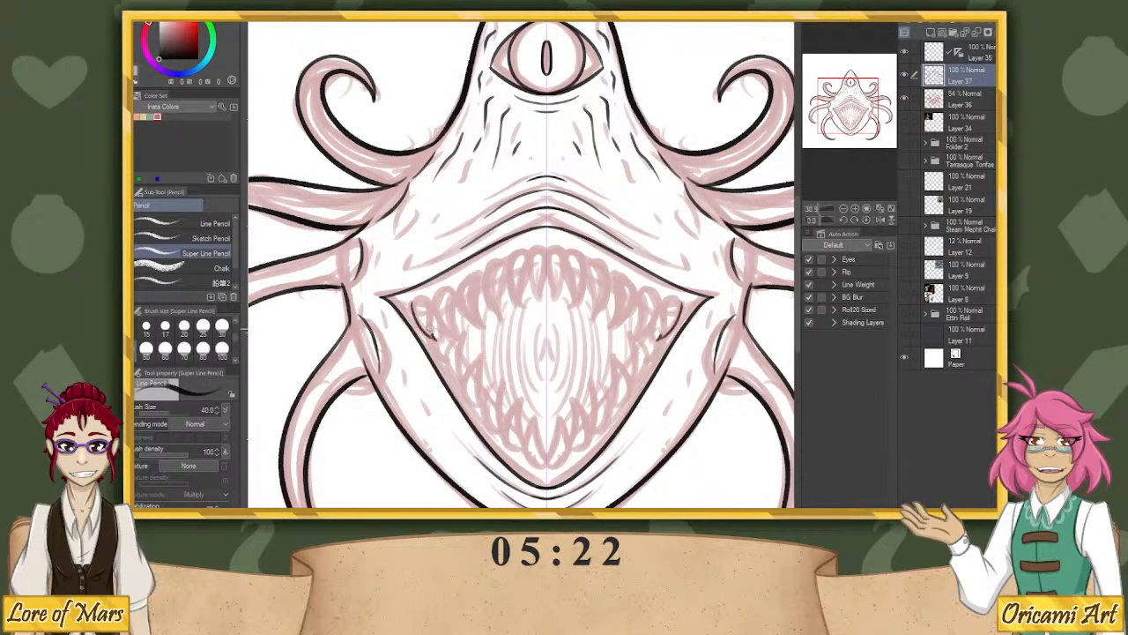
drag(410, 296, 430, 299)
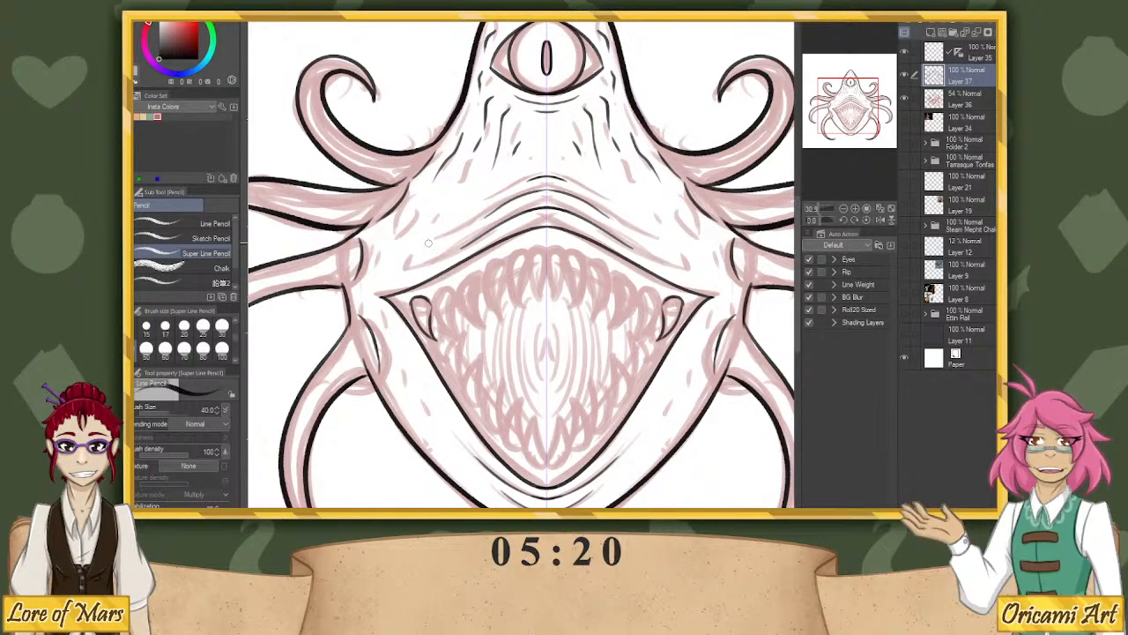
key(ctrl+z)
drag(460, 321, 451, 340)
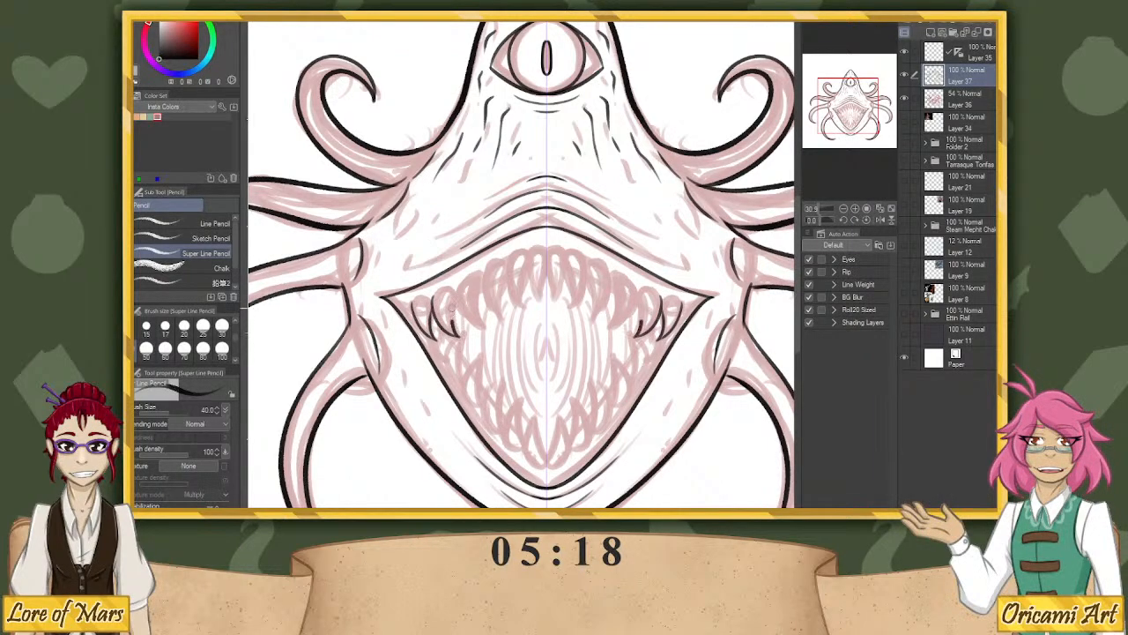
mouse_move(464, 293)
mouse_down()
mouse_move(456, 303)
mouse_move(476, 283)
mouse_move(490, 305)
mouse_up()
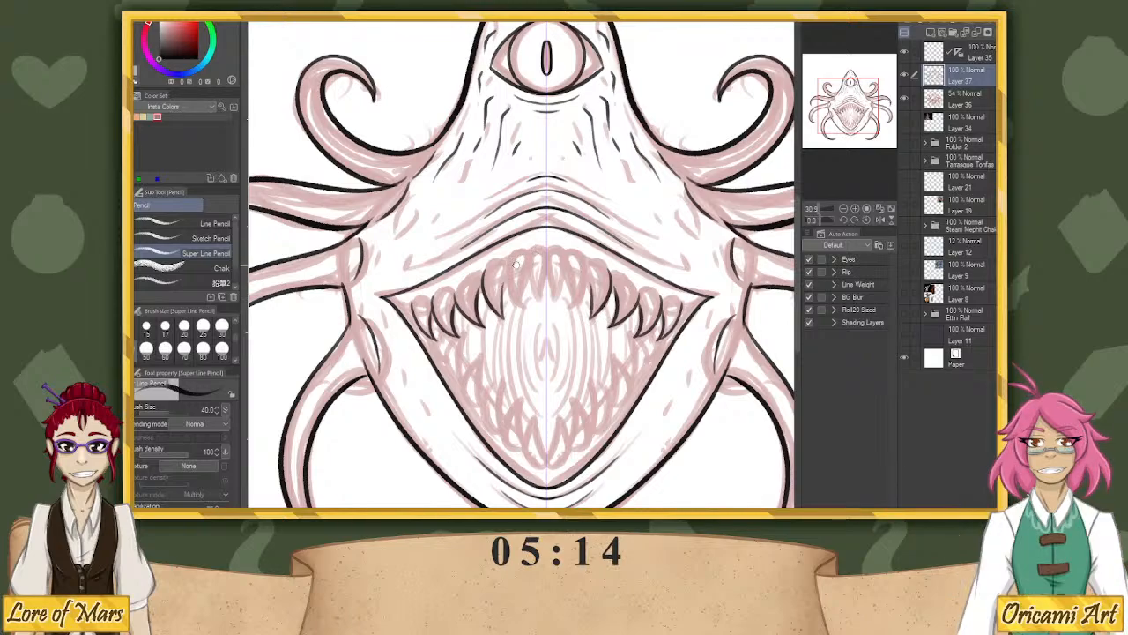
Ink the central upper fangs and the rounded tops of the whole upper row out to the mouth corners.
mouse_move(509, 253)
mouse_down()
mouse_move(506, 298)
mouse_move(522, 305)
mouse_up()
mouse_move(532, 250)
mouse_down()
mouse_move(542, 300)
mouse_move(542, 248)
mouse_move(538, 292)
mouse_move(544, 258)
mouse_move(526, 251)
mouse_move(547, 252)
mouse_move(545, 305)
mouse_move(581, 250)
mouse_up()
key(ctrl+z)
drag(518, 255, 509, 252)
mouse_move(583, 261)
mouse_down()
mouse_move(572, 251)
mouse_move(641, 292)
mouse_up()
key(ctrl+z)
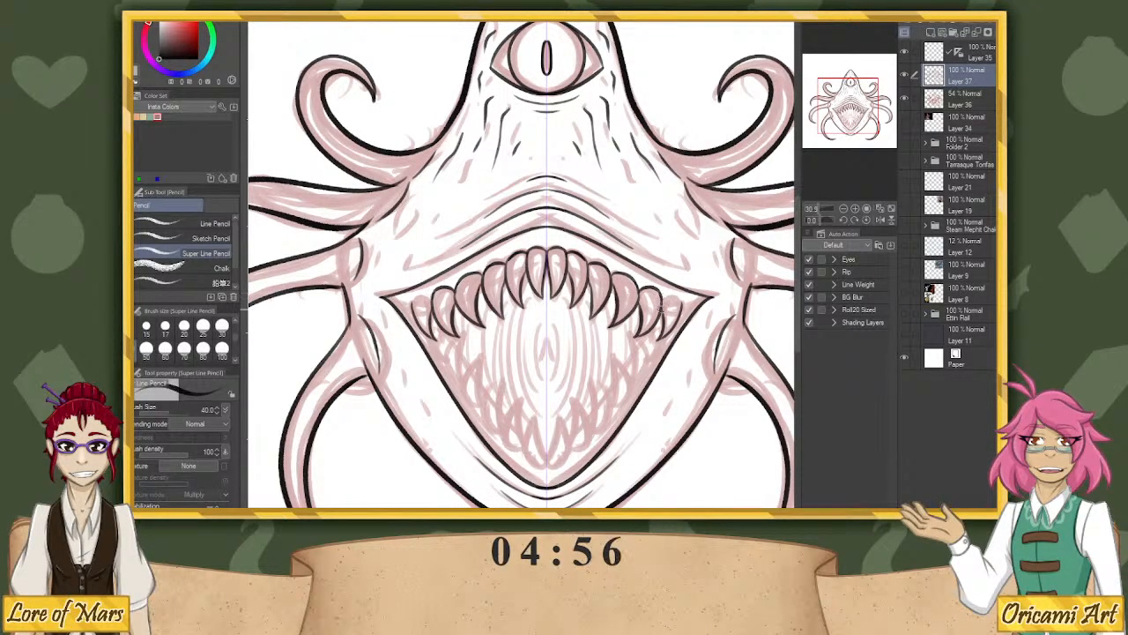
drag(668, 295, 678, 306)
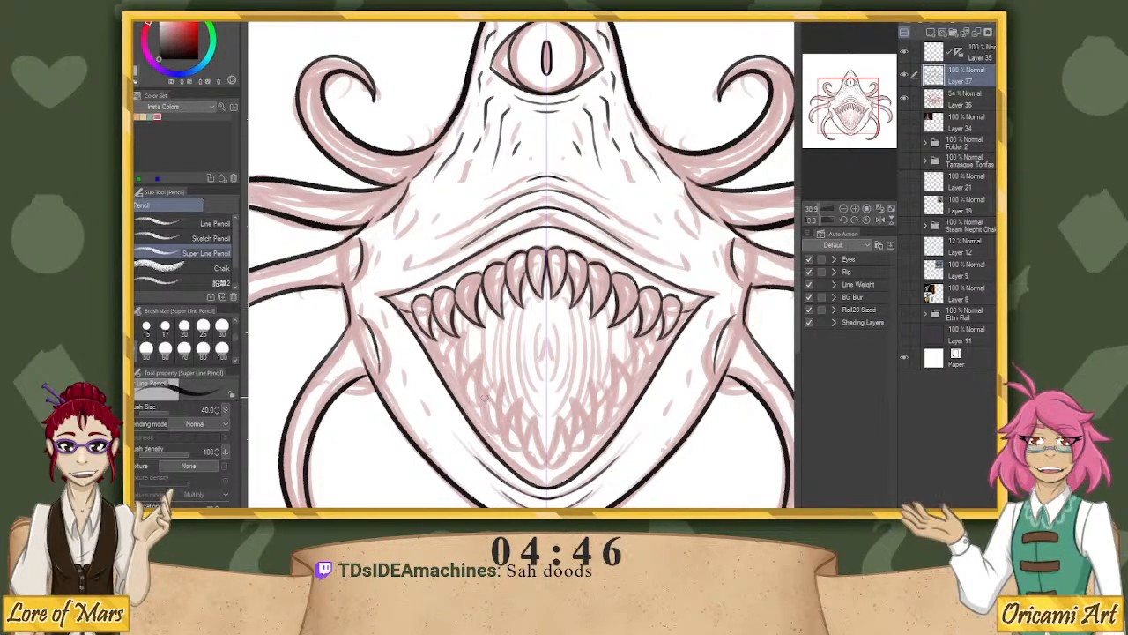
Ink the central lower fangs at the base of the mouth, redoing the middle pair with a narrower shape.
mouse_move(546, 469)
mouse_down()
mouse_move(534, 466)
mouse_move(525, 420)
mouse_up()
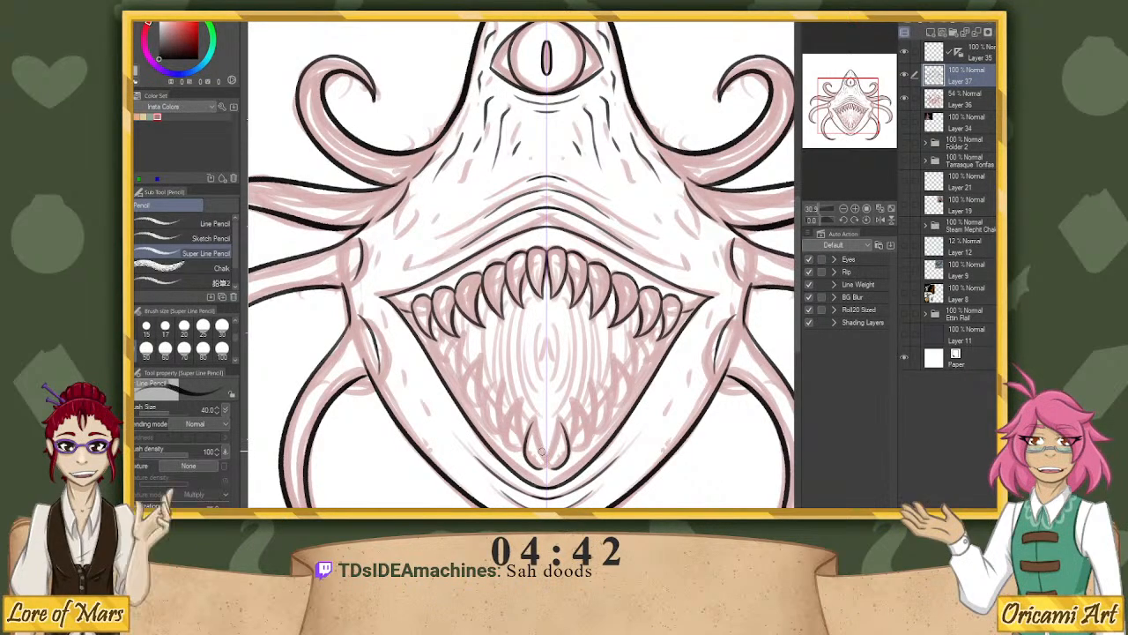
key(ctrl+z)
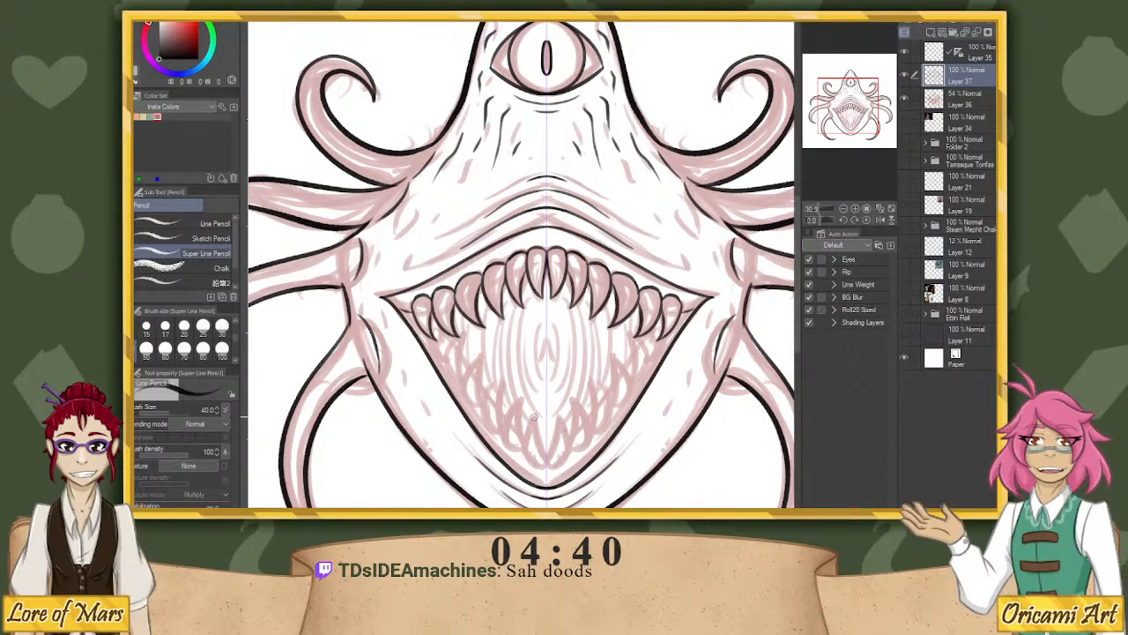
mouse_move(529, 424)
mouse_down()
mouse_move(535, 467)
mouse_move(545, 464)
mouse_move(533, 413)
mouse_up()
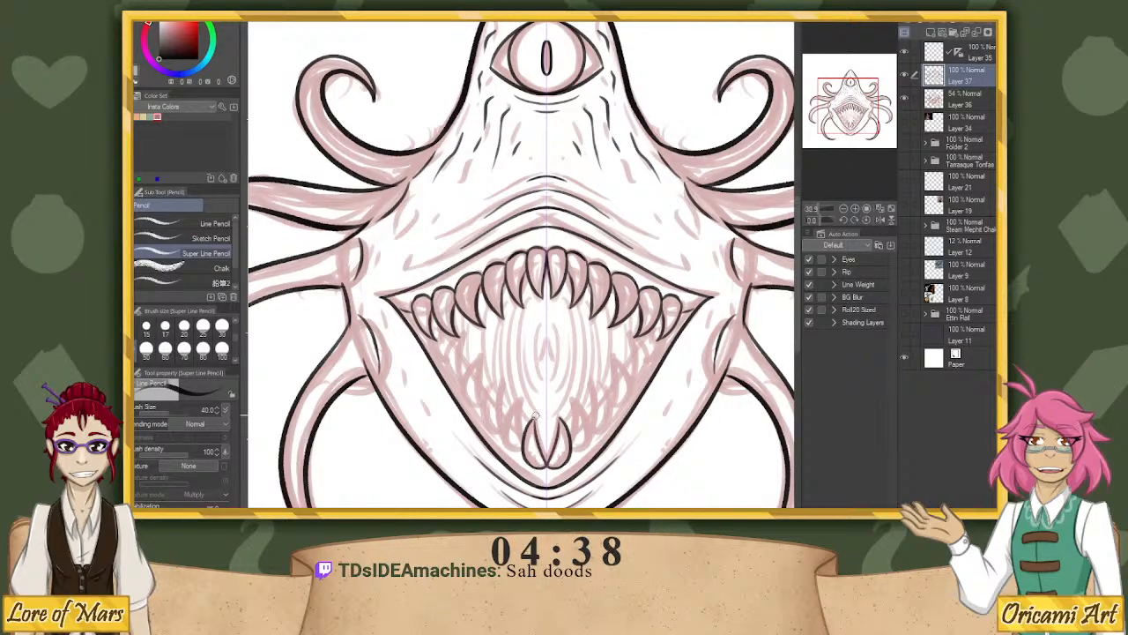
mouse_move(572, 449)
mouse_down()
mouse_move(589, 448)
mouse_move(580, 402)
mouse_up()
drag(569, 442, 573, 399)
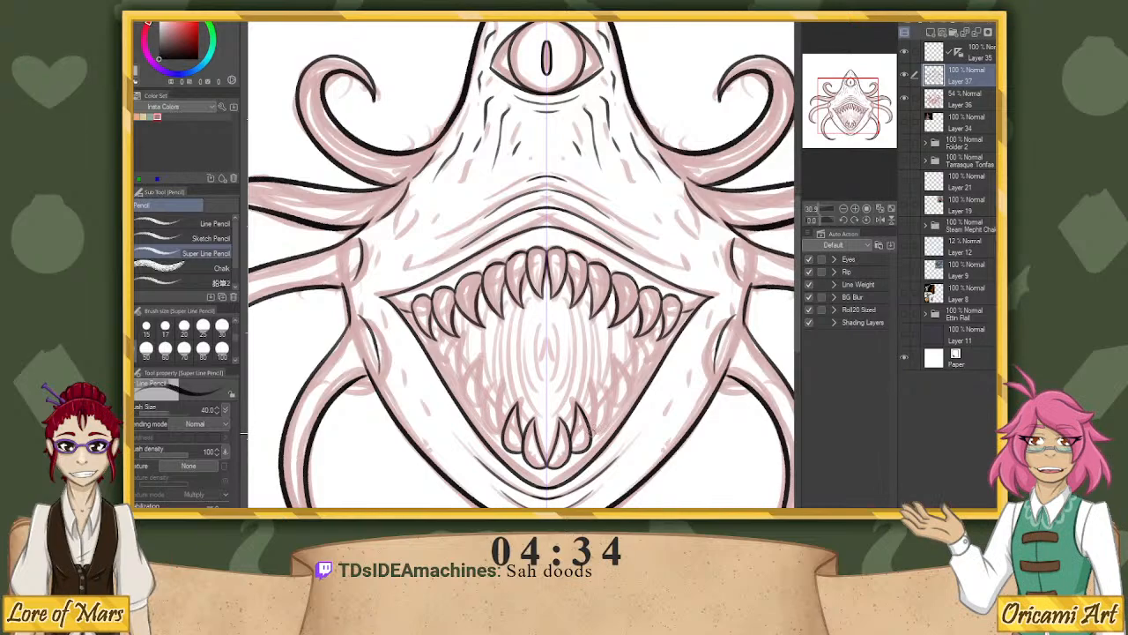
Ink the remaining lower fangs up both sides of the mouth to the upper row, undoing faulty strokes.
mouse_move(591, 430)
mouse_down()
mouse_move(598, 385)
mouse_move(587, 421)
mouse_move(591, 381)
mouse_move(610, 413)
mouse_move(630, 387)
mouse_move(616, 358)
mouse_move(611, 387)
mouse_move(609, 350)
mouse_move(605, 393)
mouse_move(635, 366)
mouse_move(616, 393)
mouse_move(613, 361)
mouse_move(638, 370)
mouse_move(626, 346)
mouse_up()
key(ctrl+z)
key(ctrl+z)
key(ctrl+z)
mouse_move(630, 385)
mouse_down()
mouse_move(643, 368)
mouse_move(630, 333)
mouse_up()
mouse_move(628, 331)
mouse_down()
mouse_move(634, 387)
mouse_move(641, 357)
mouse_move(631, 338)
mouse_move(625, 363)
mouse_move(631, 337)
mouse_move(629, 370)
mouse_move(627, 334)
mouse_move(640, 358)
mouse_up()
key(ctrl+z)
key(ctrl+z)
key(ctrl+z)
key(ctrl+z)
key(ctrl+z)
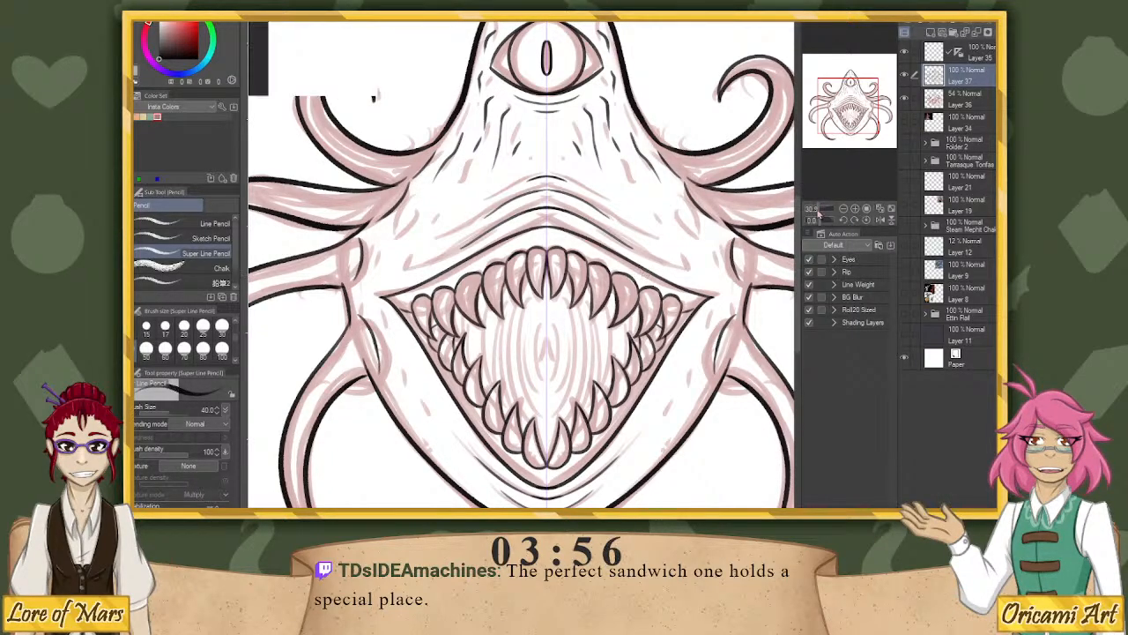
Add a layer under the line art with the sketch hidden, and select the monster's silhouette by inverting a background selection.
key(ctrl+0)
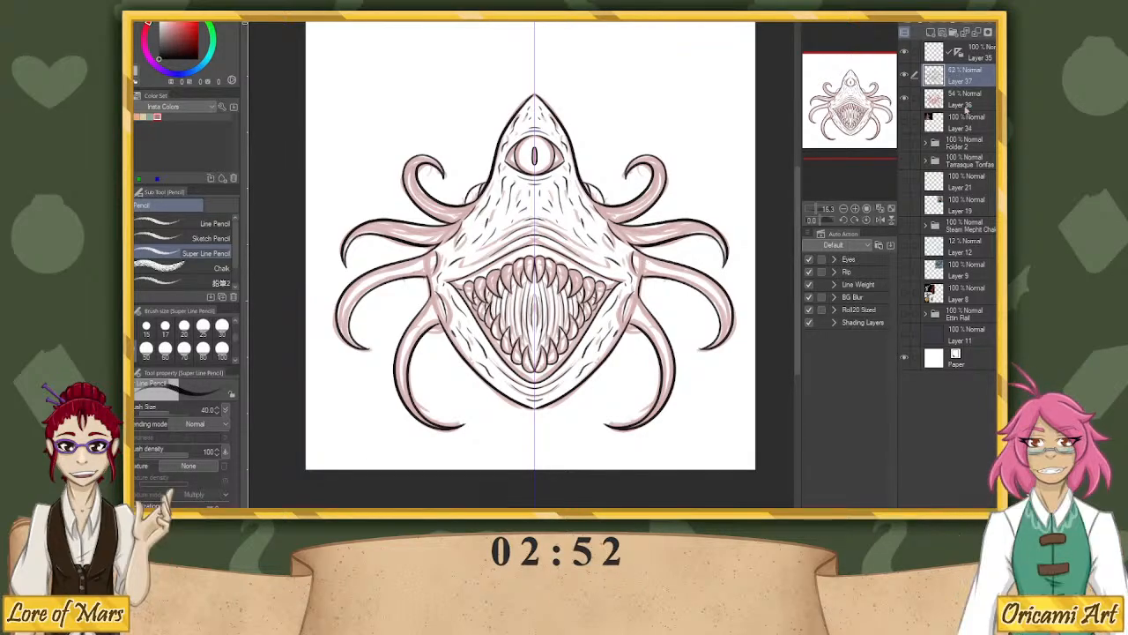
click(931, 33)
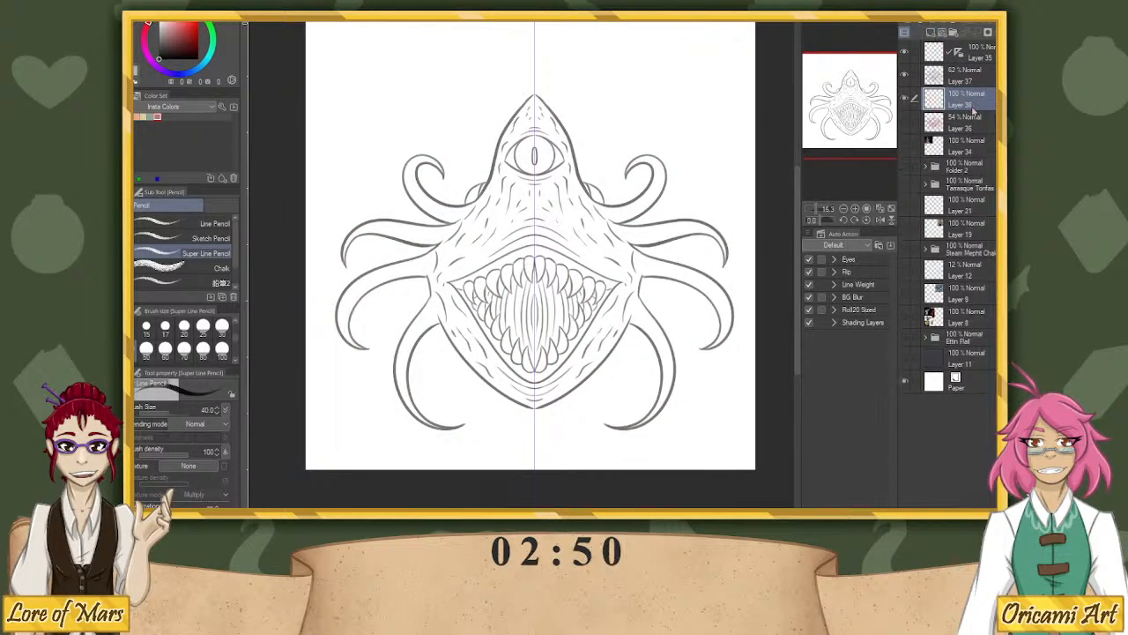
key(w)
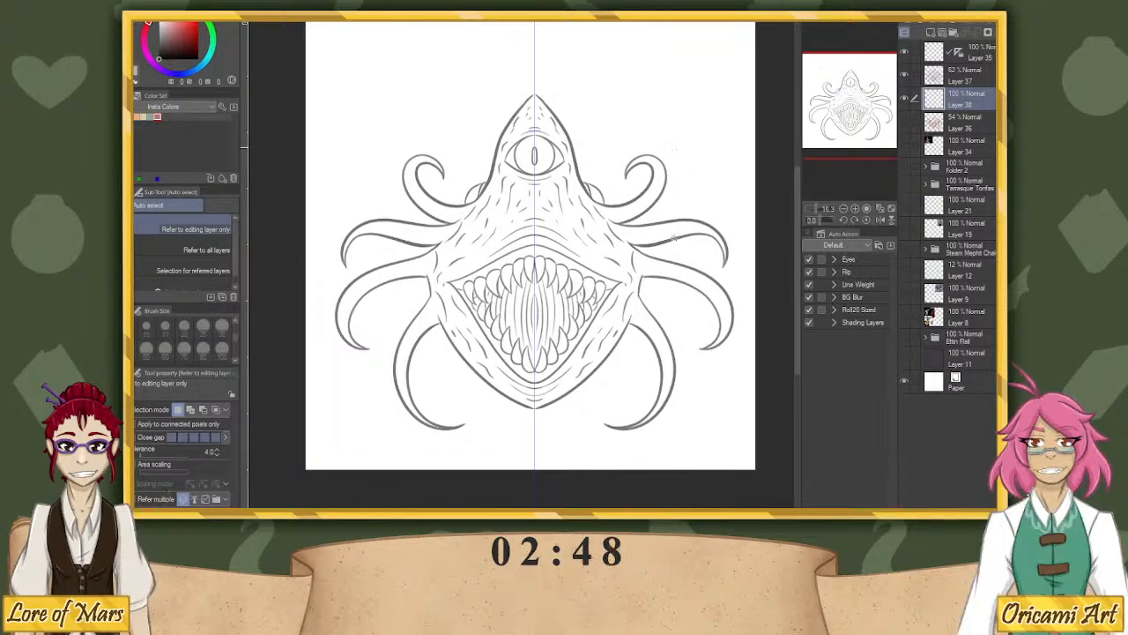
click(672, 236)
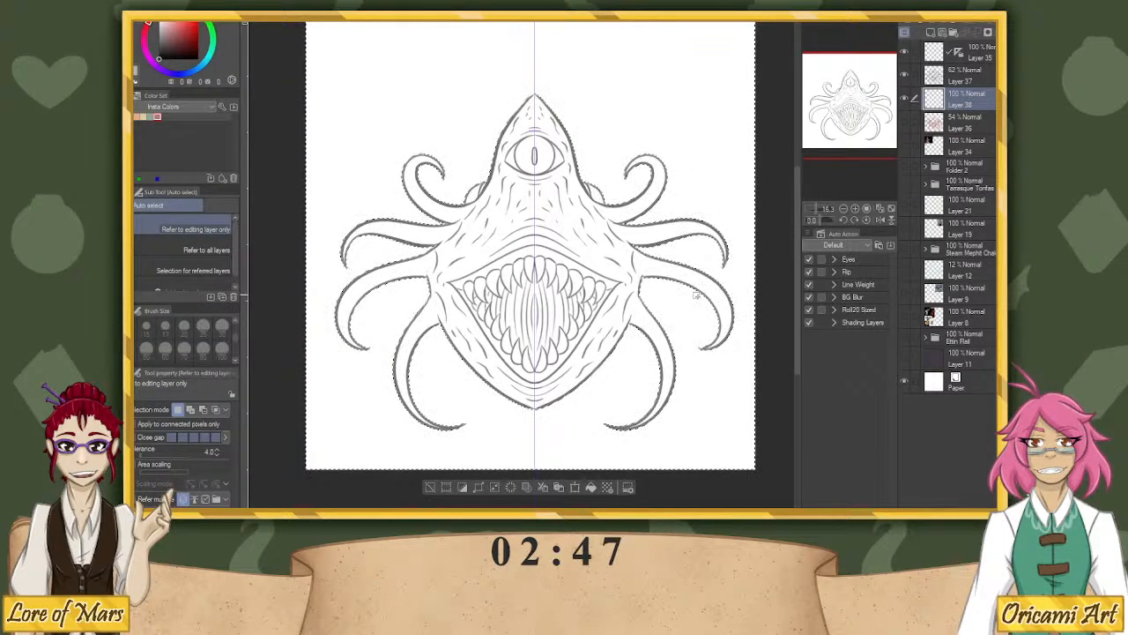
key(ctrl+shift+i)
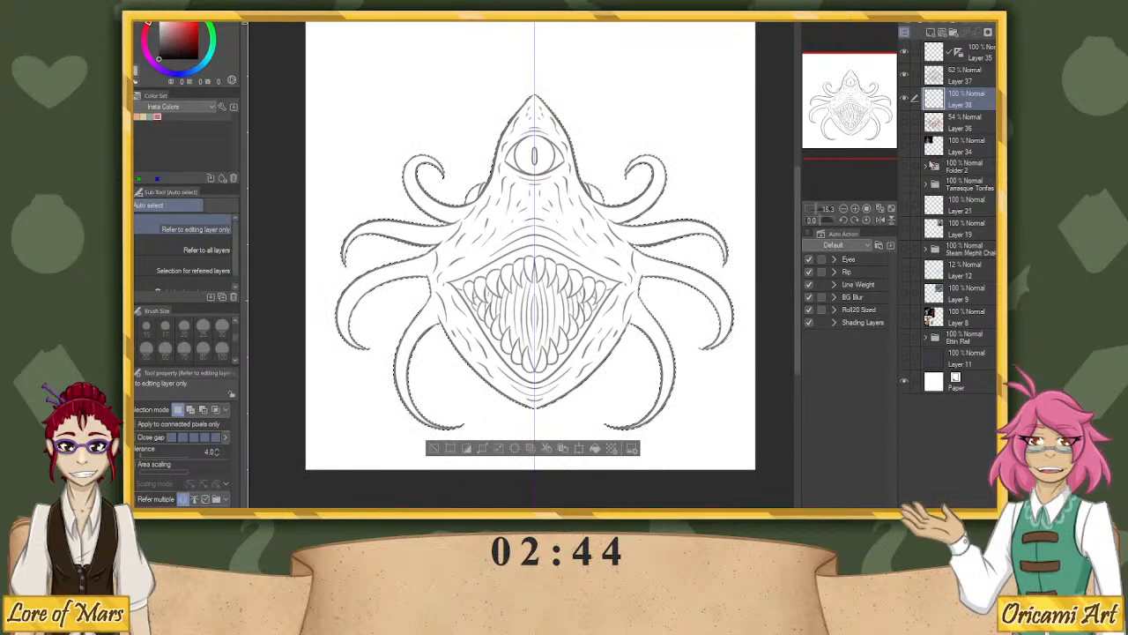
Sample the reference creature's reddish-brown skin colour, fill the selected silhouette with it, and deselect.
key(ctrl+v)
key(i)
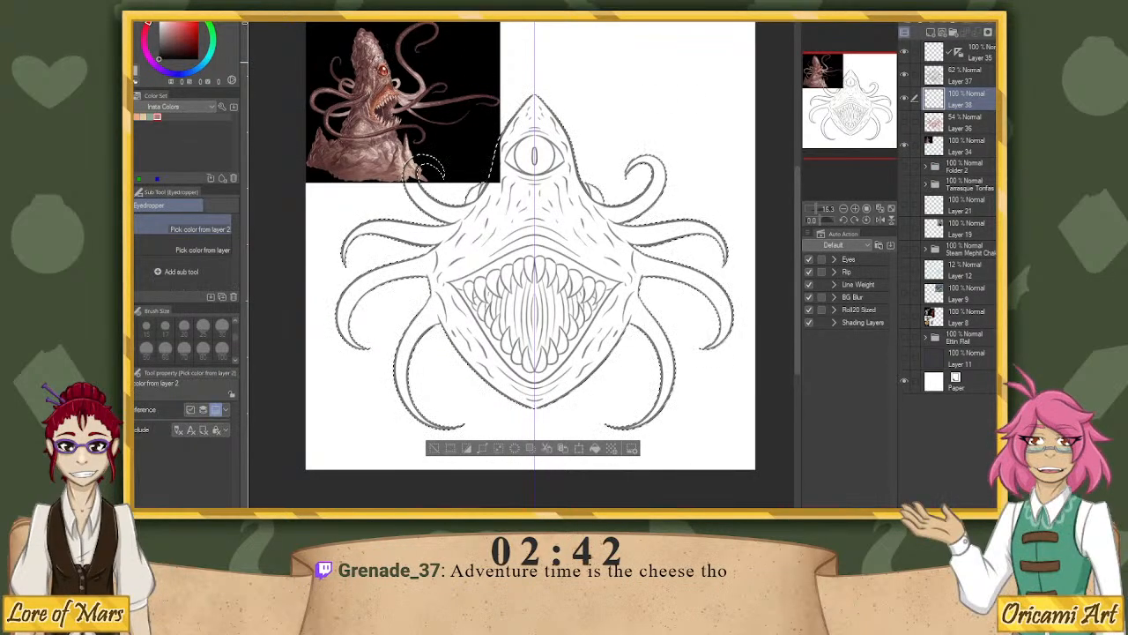
click(363, 113)
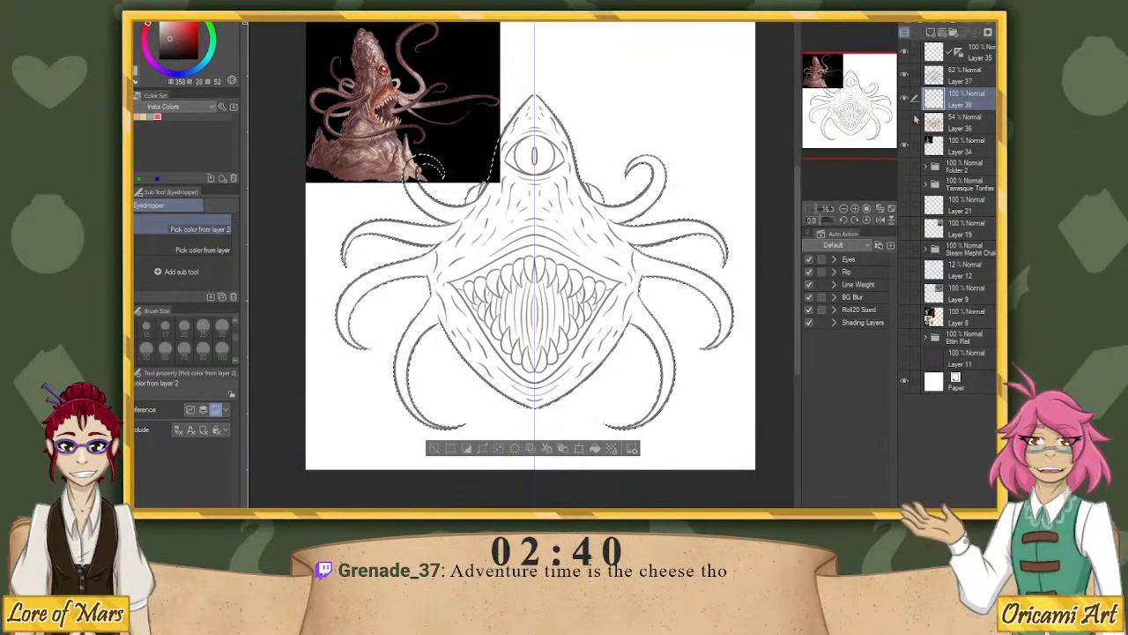
click(903, 147)
click(595, 448)
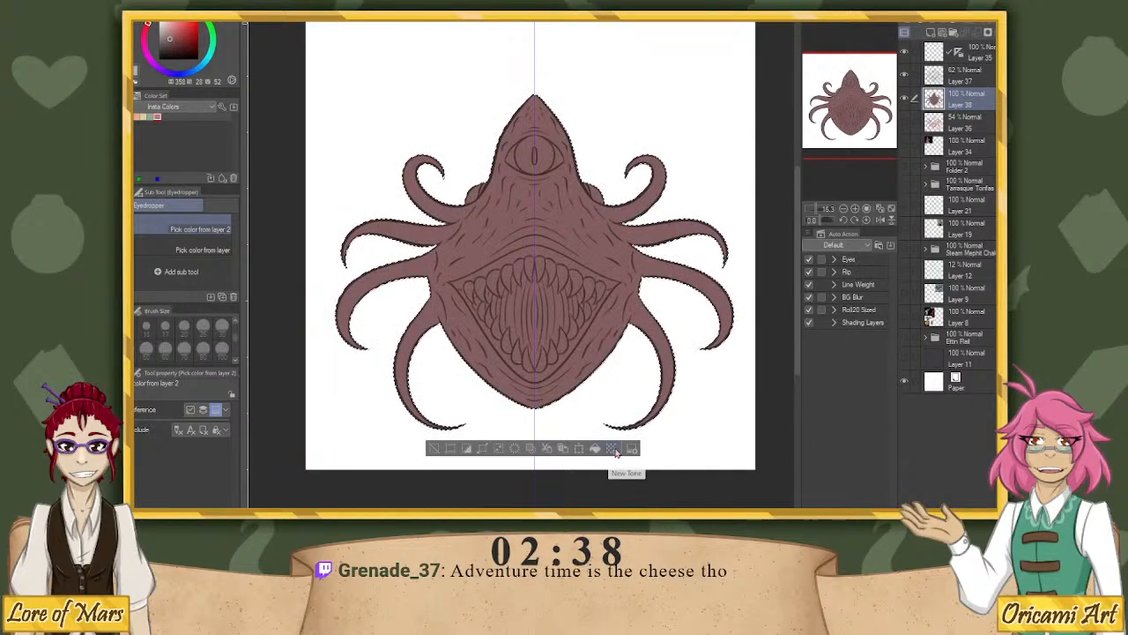
key(ctrl+d)
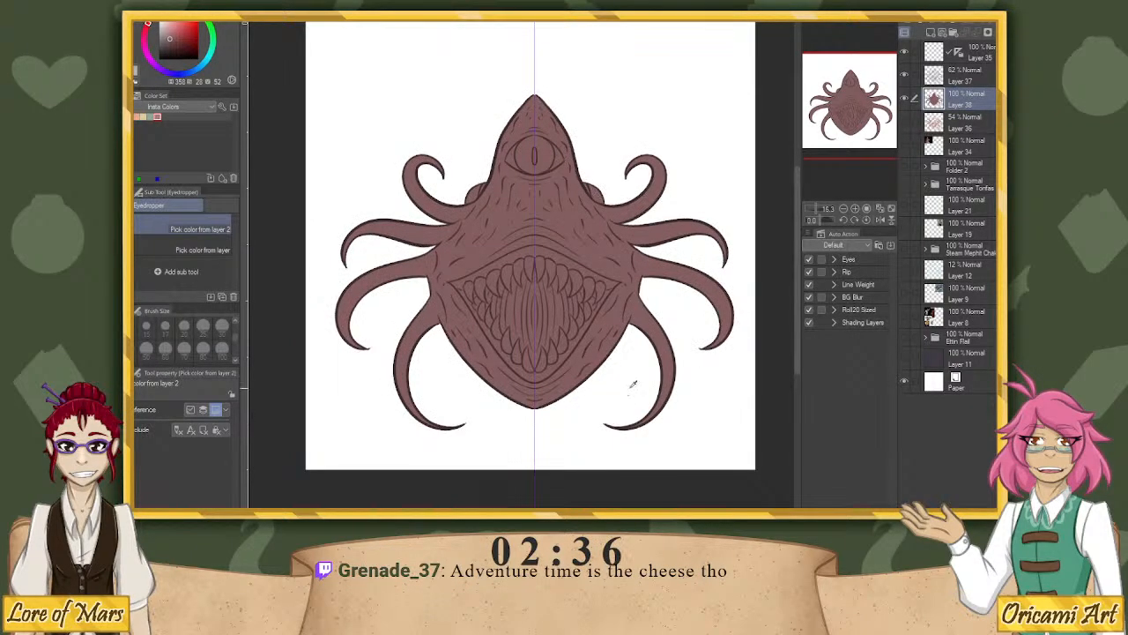
Lower the opacity of Layer 37 to 47%, return to the flat colour layer, and show the creature reference image.
click(965, 76)
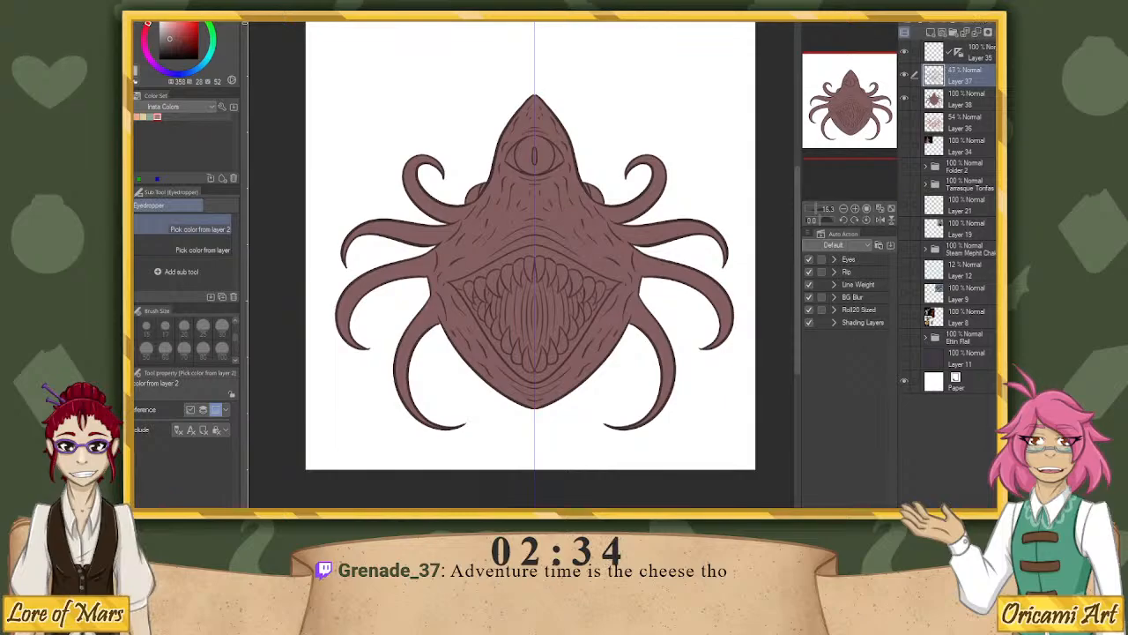
click(965, 98)
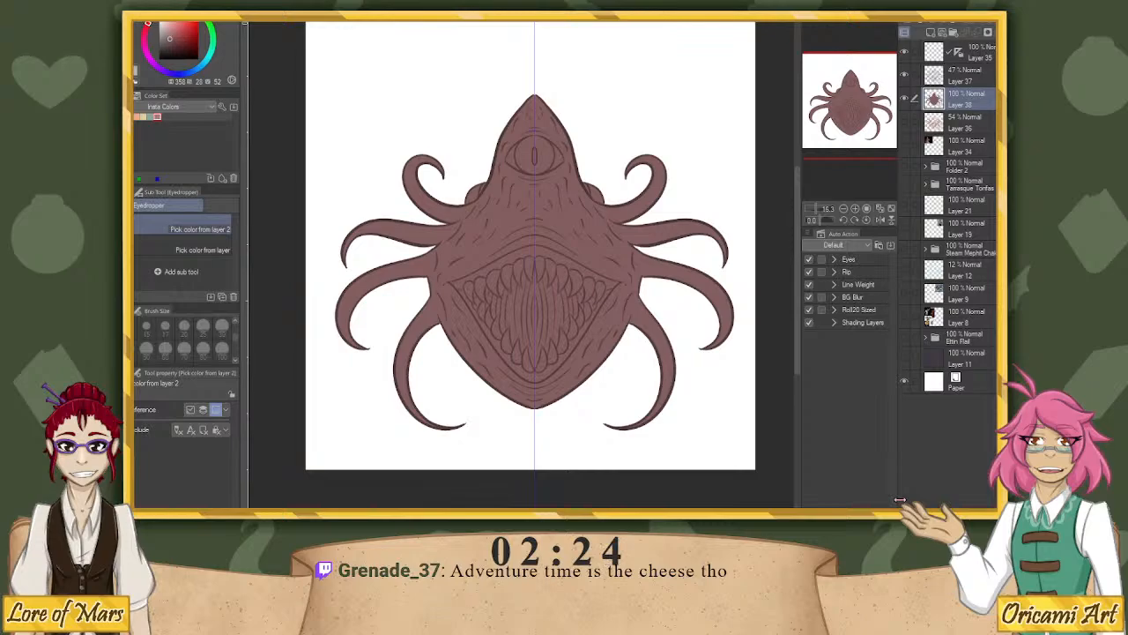
click(904, 145)
Sample the red of the reference creature's eye and paint the monster's round iris, using a size 30 G-pen for the edges.
click(386, 67)
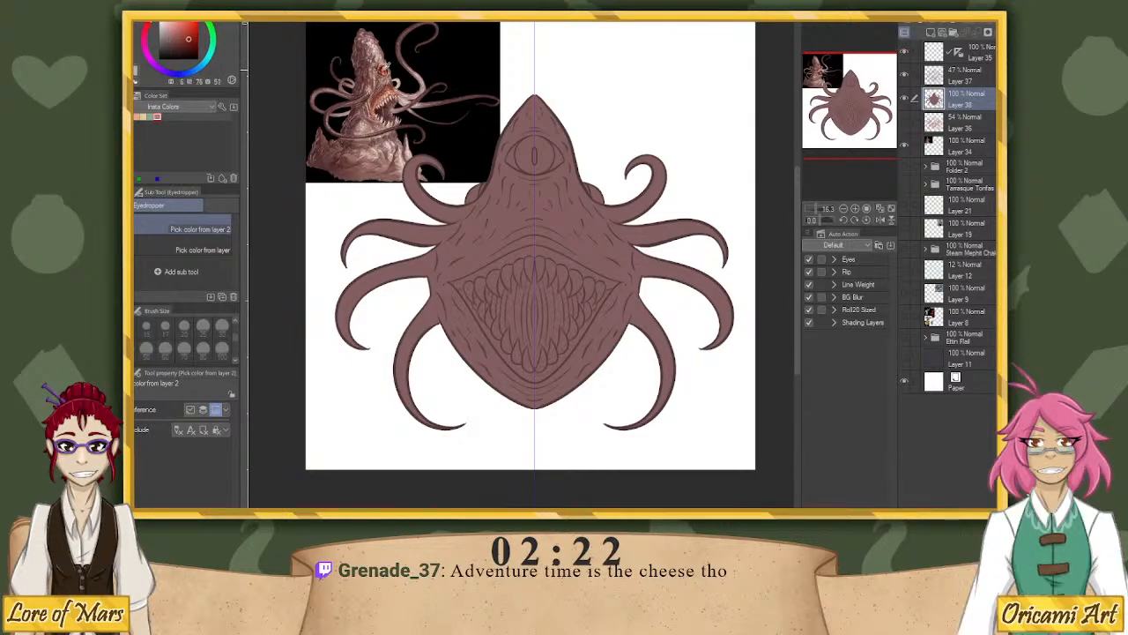
key(p)
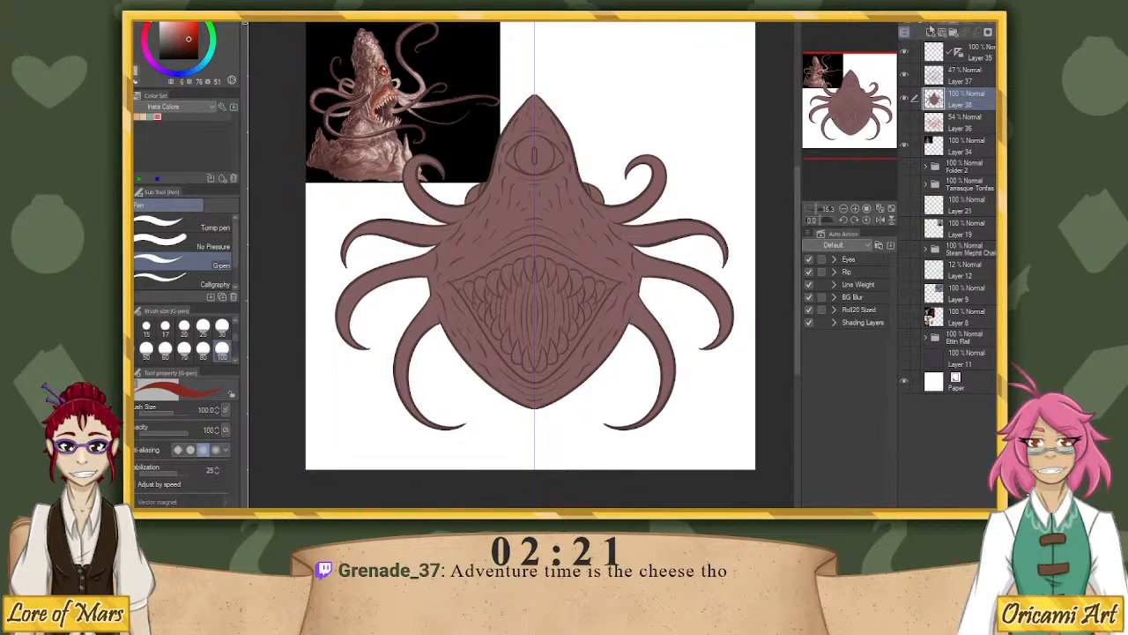
mouse_move(519, 158)
mouse_down()
mouse_move(523, 147)
mouse_move(536, 152)
mouse_move(518, 156)
mouse_up()
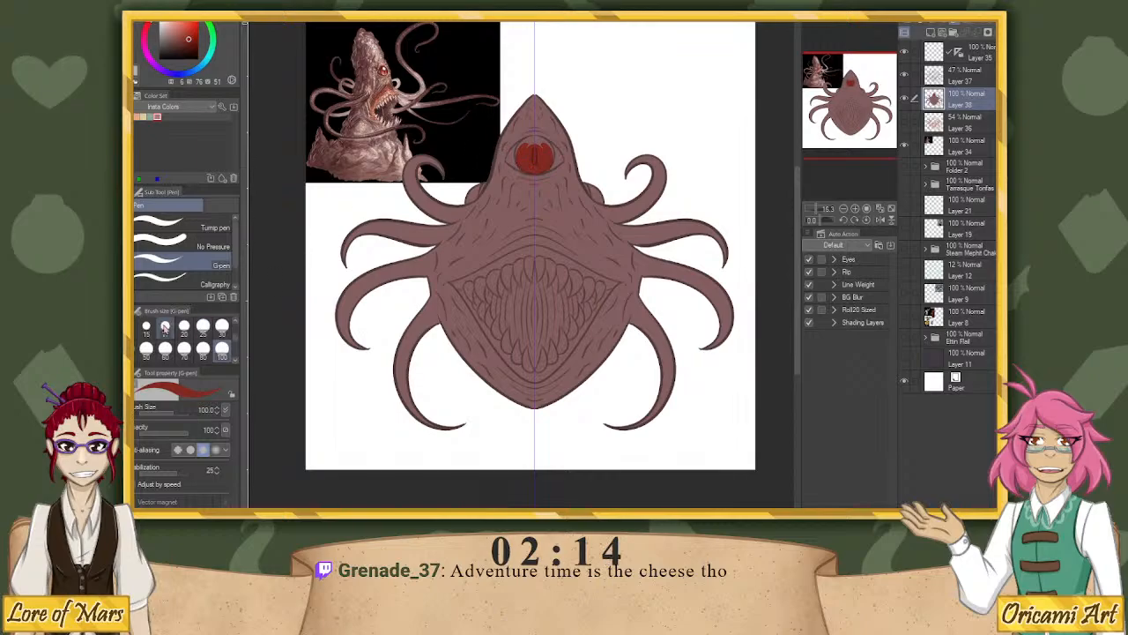
click(165, 326)
click(222, 327)
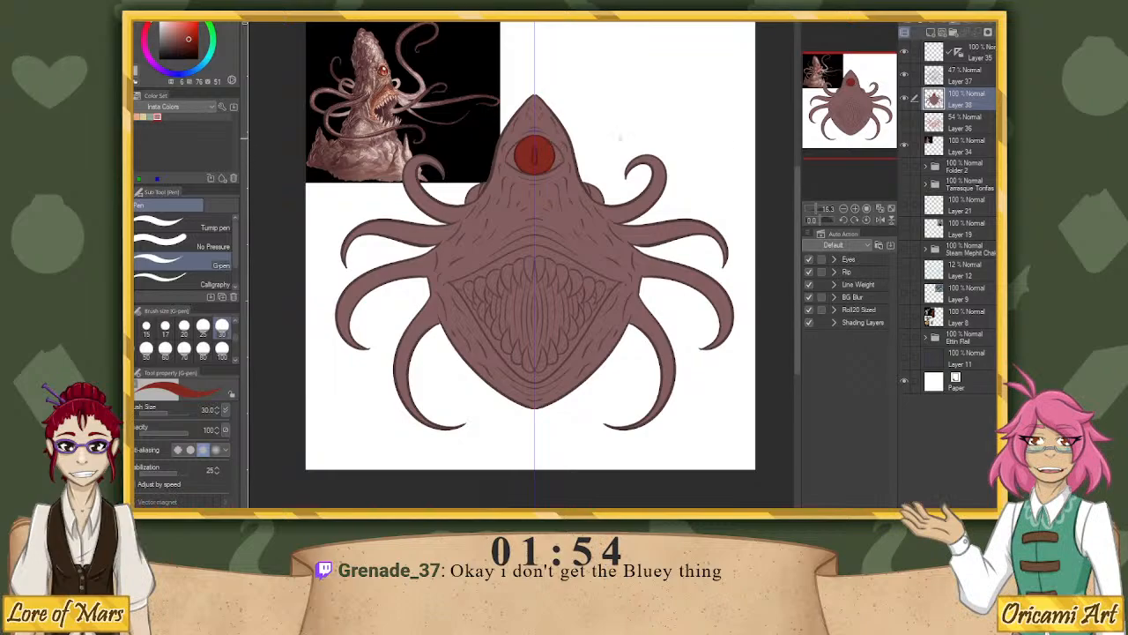
Sample the orange of the reference's mouth and paint the rim around the monster's teeth with a size 50 G-pen.
drag(859, 139, 881, 97)
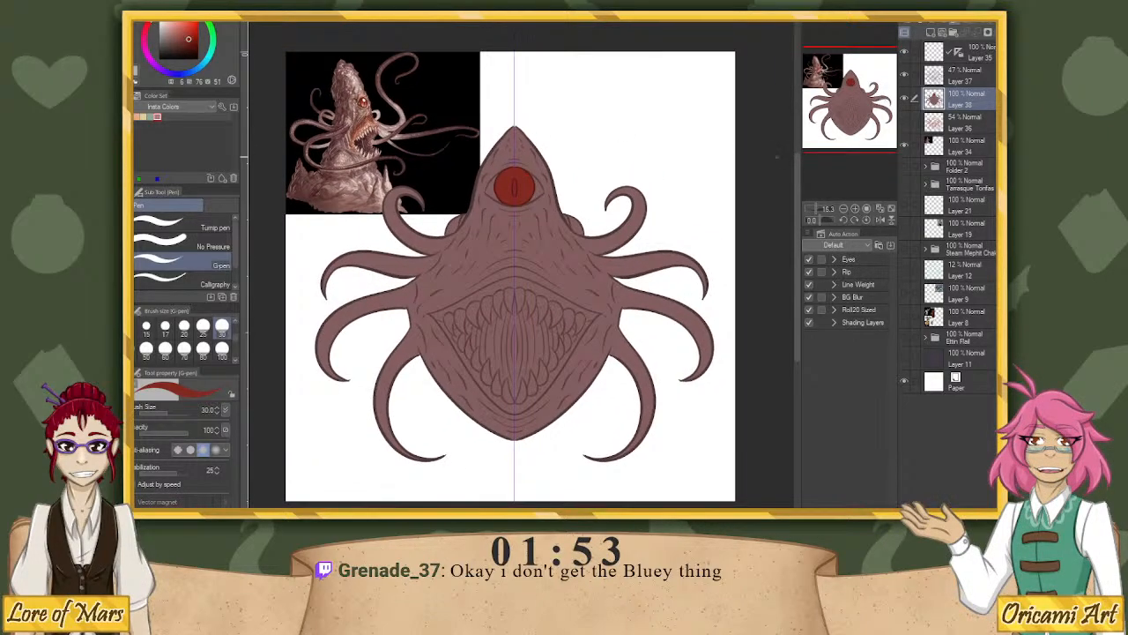
key(i)
click(374, 118)
key(p)
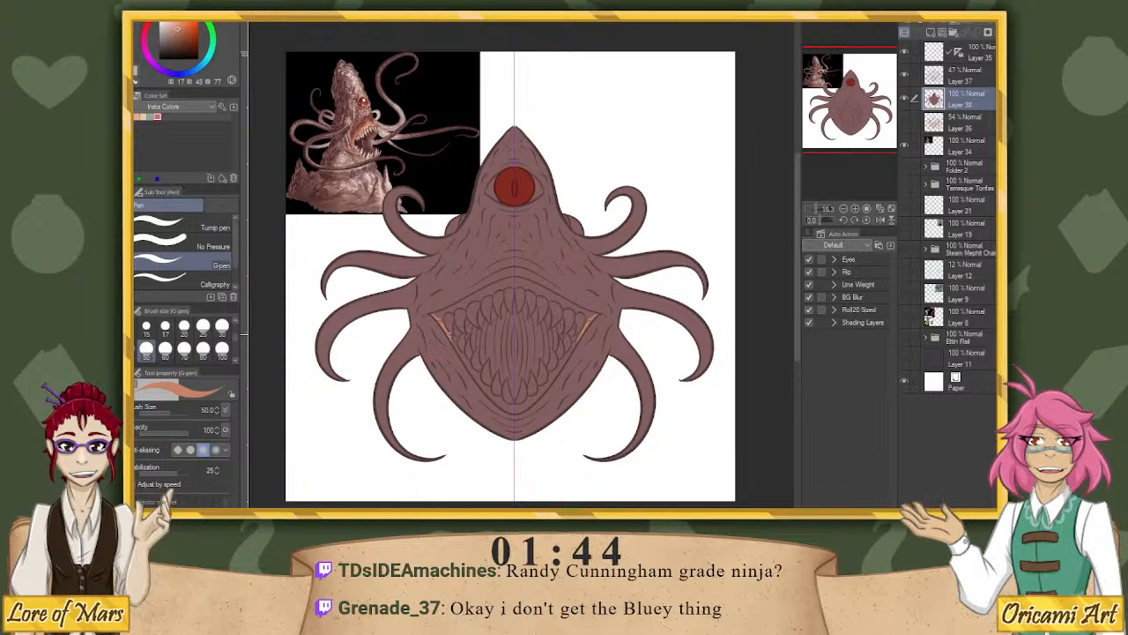
drag(448, 335, 503, 410)
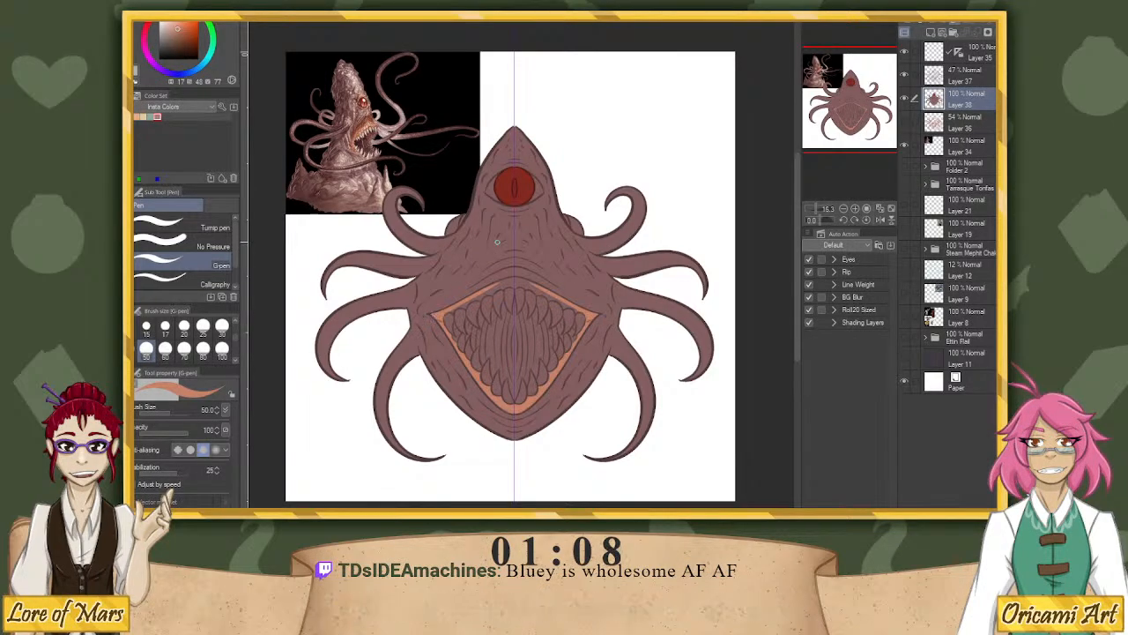
Darken the orange and paint the ridged mouth interior behind the teeth.
drag(820, 221, 816, 221)
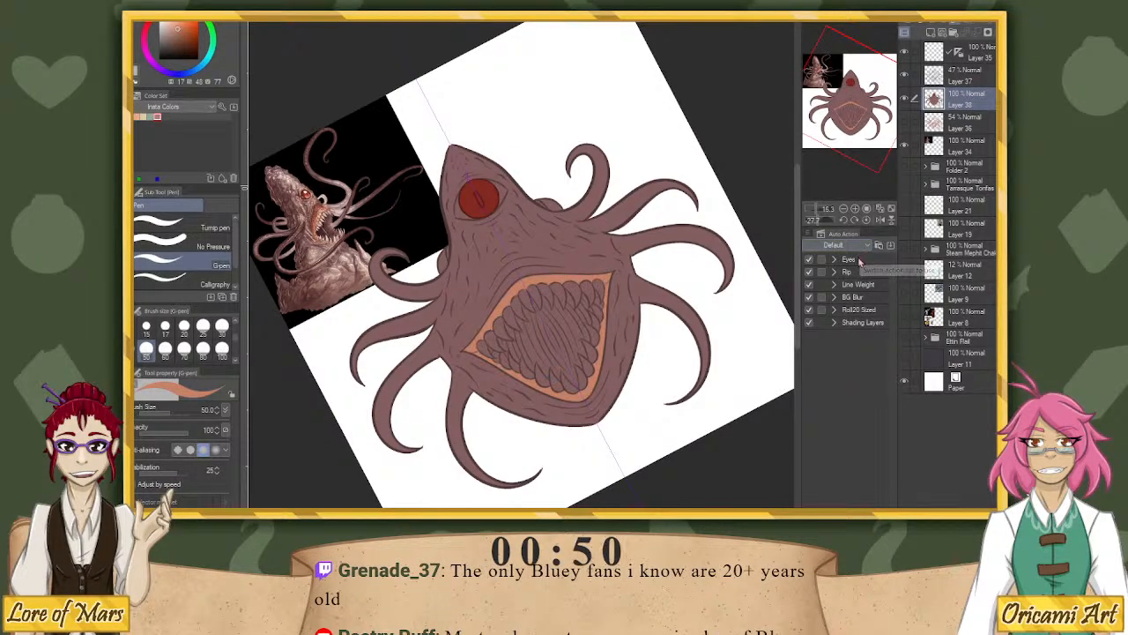
click(868, 220)
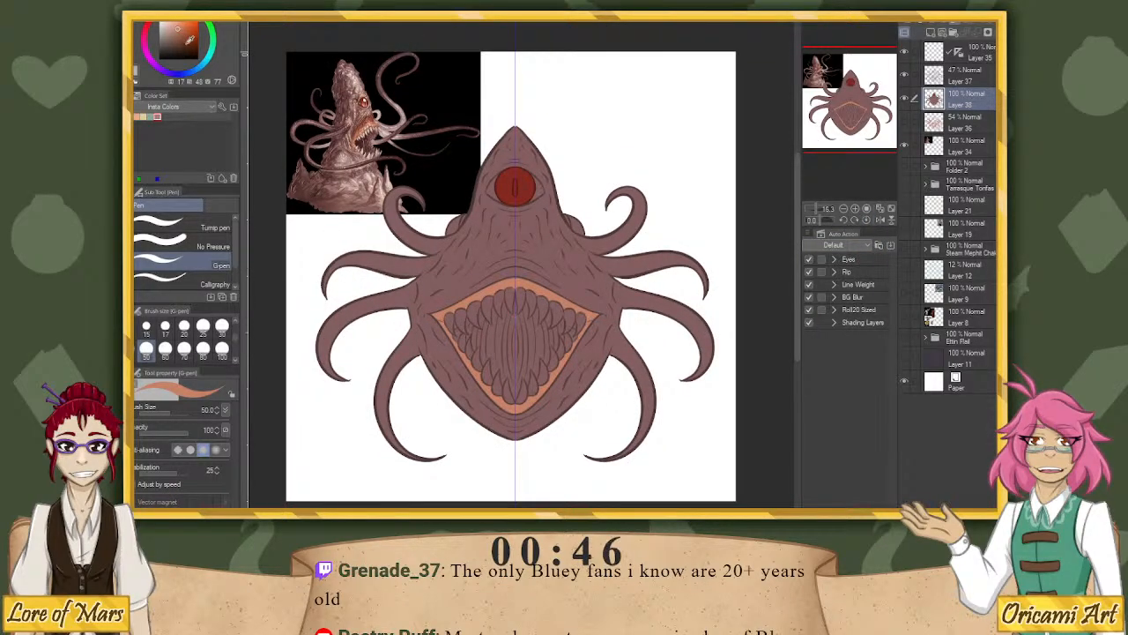
mouse_move(190, 39)
mouse_down()
mouse_move(179, 28)
mouse_move(181, 41)
mouse_up()
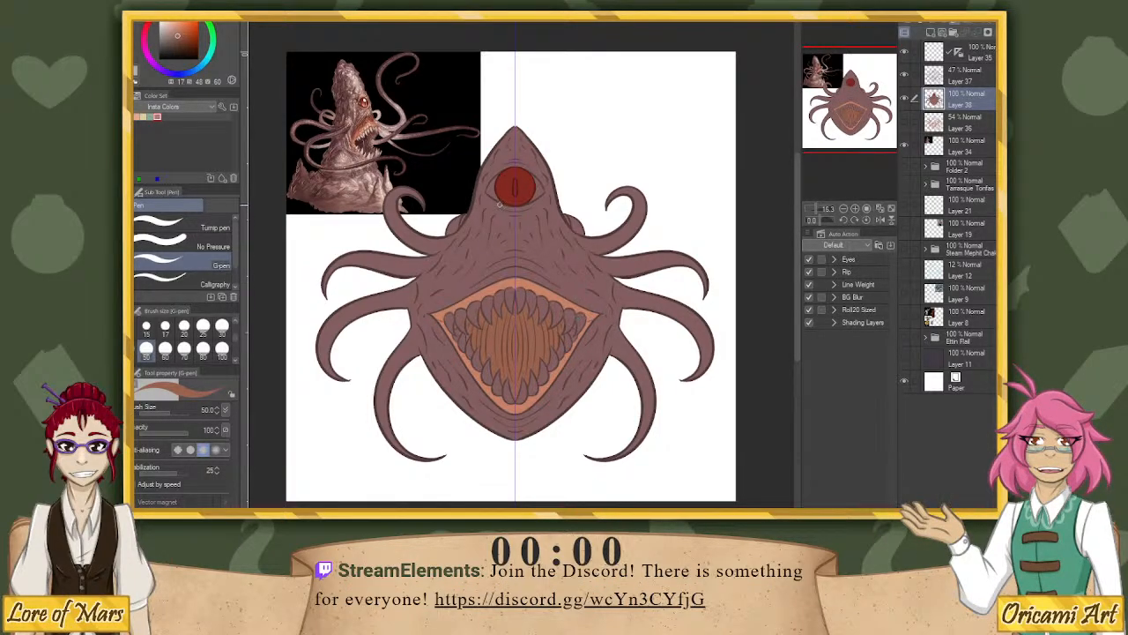
Try a dark red in the corners of the eye and sample other shades from the reference's eye.
key(i)
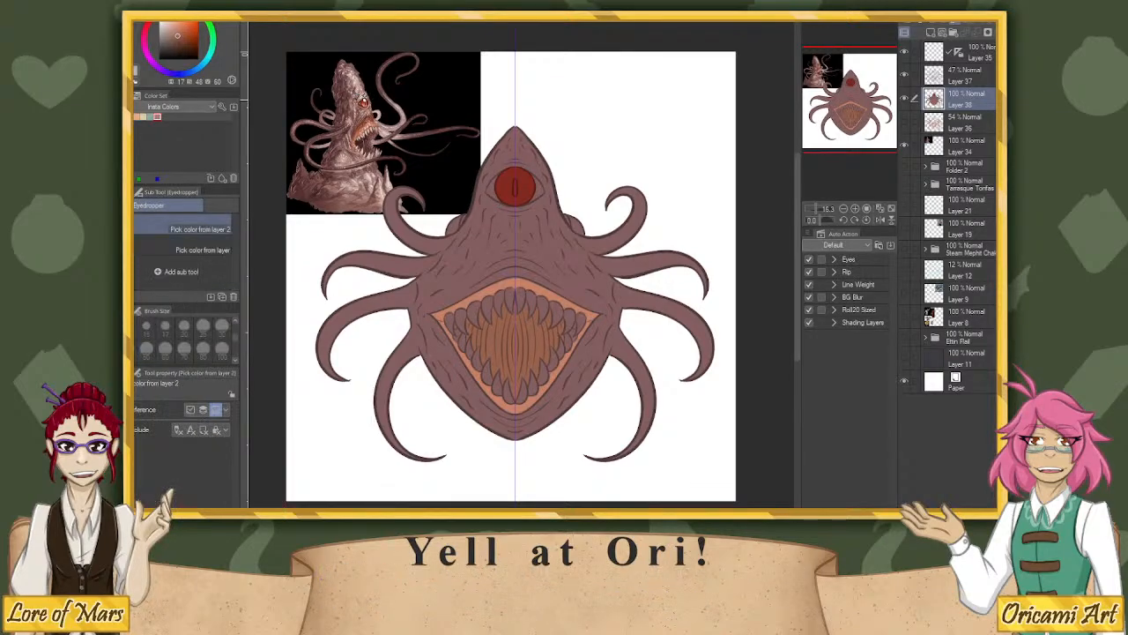
click(494, 165)
key(p)
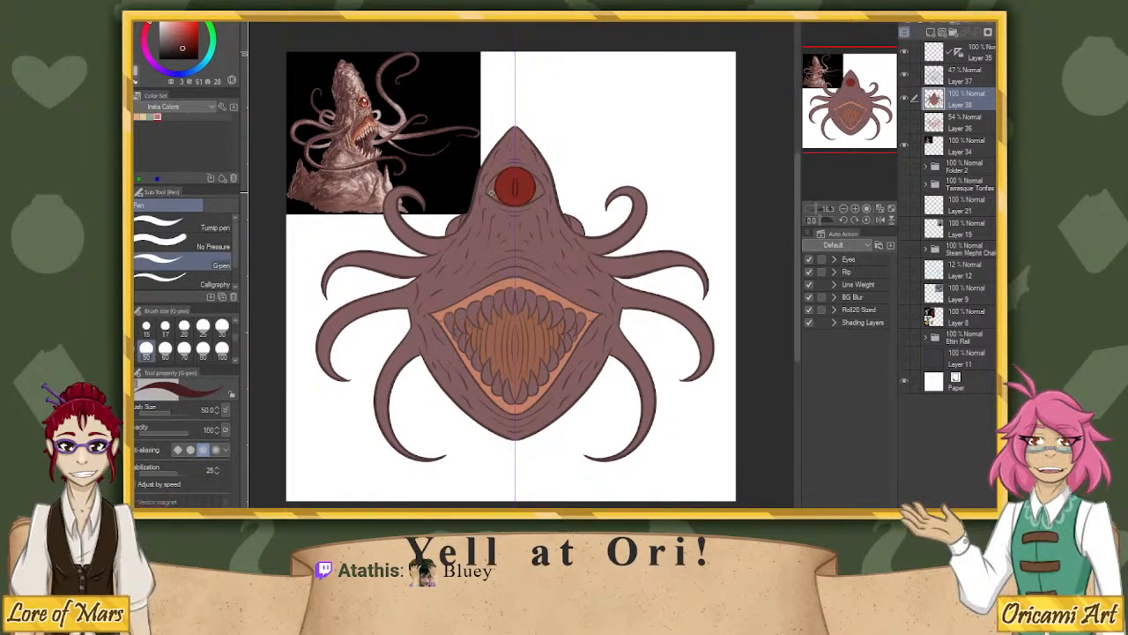
key(i)
click(362, 99)
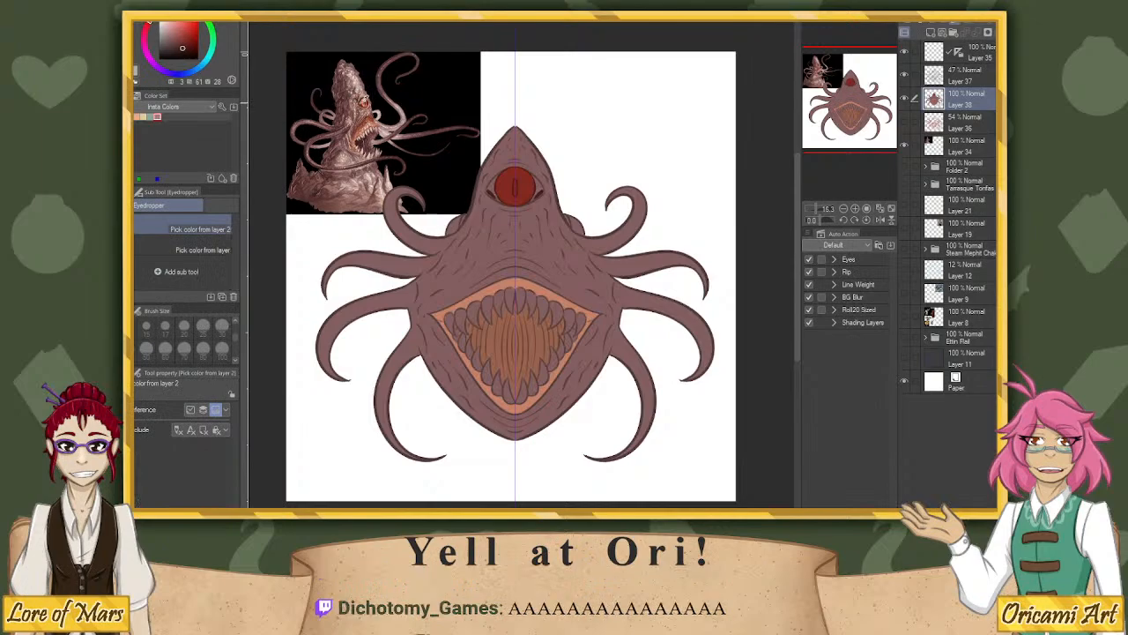
click(362, 100)
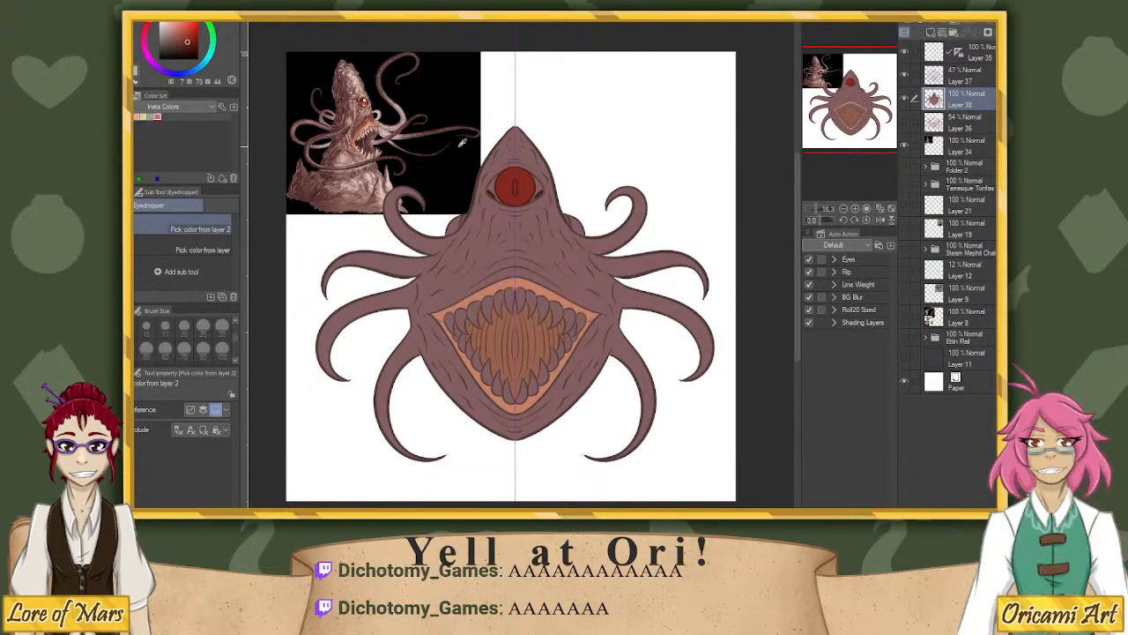
Sample a pale orange from the reference and paint the eye's corners on both sides of the iris, undoing a faulty stroke.
click(814, 212)
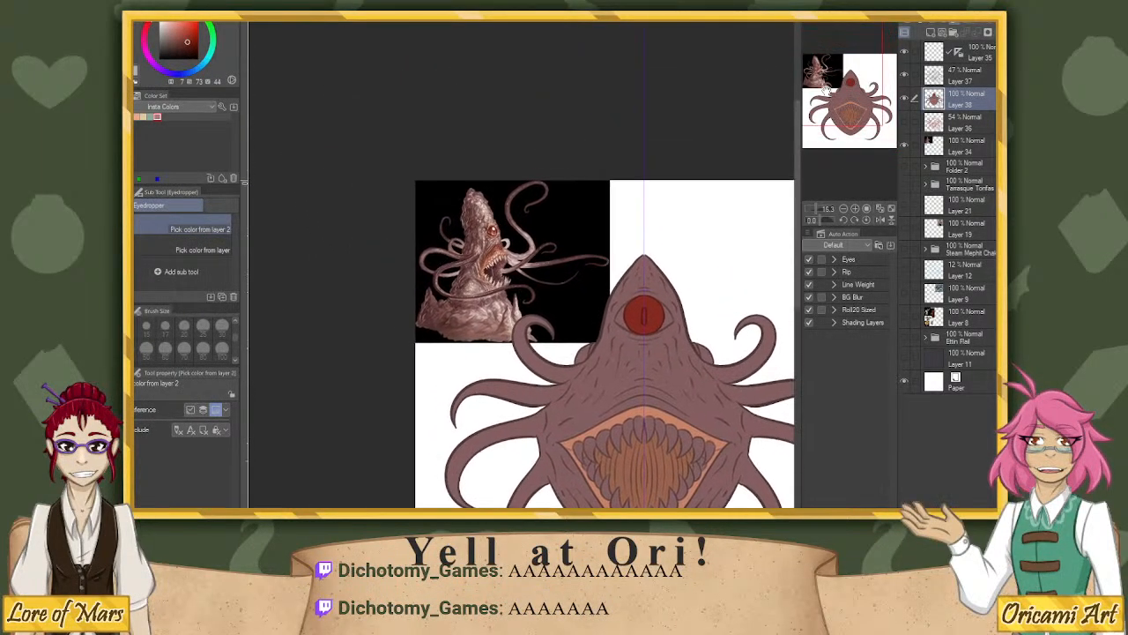
drag(814, 211, 816, 211)
click(445, 168)
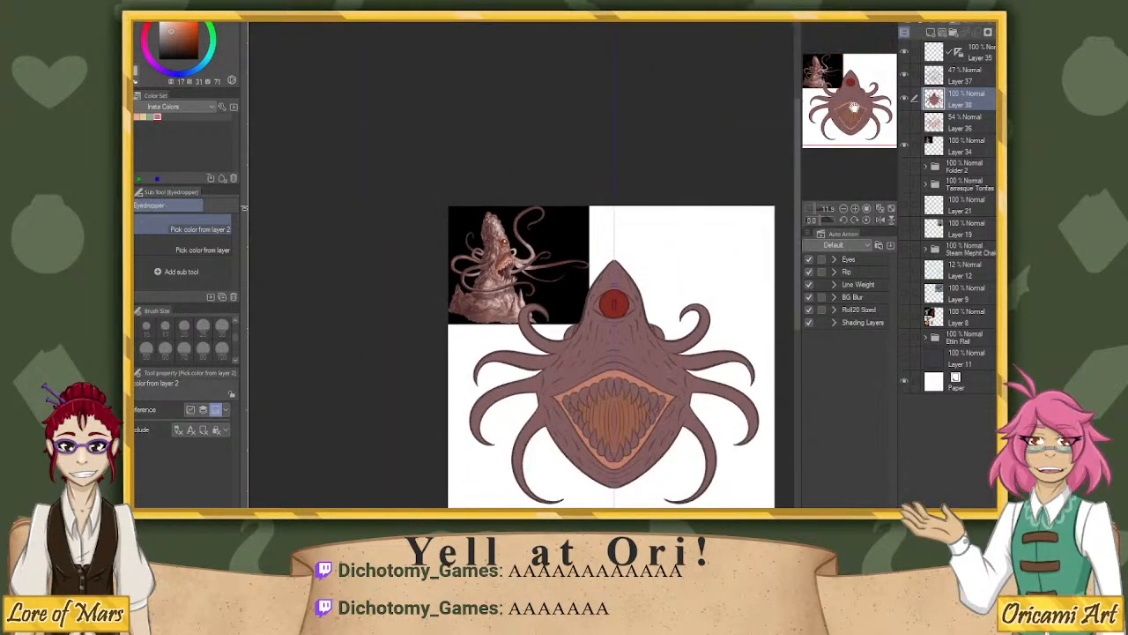
drag(829, 79, 848, 87)
drag(813, 210, 820, 211)
key(p)
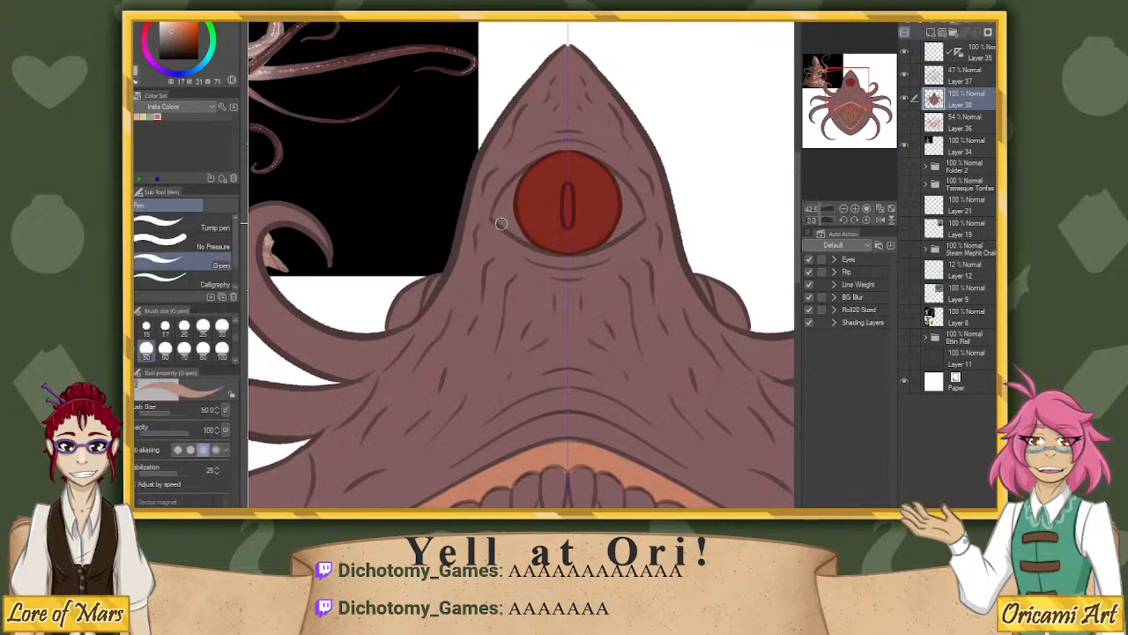
mouse_move(491, 216)
mouse_down()
mouse_move(532, 244)
mouse_move(509, 191)
mouse_move(522, 236)
mouse_move(508, 202)
mouse_move(511, 188)
mouse_move(521, 233)
mouse_move(518, 179)
mouse_move(516, 228)
mouse_move(496, 216)
mouse_move(523, 169)
mouse_up()
key(ctrl+z)
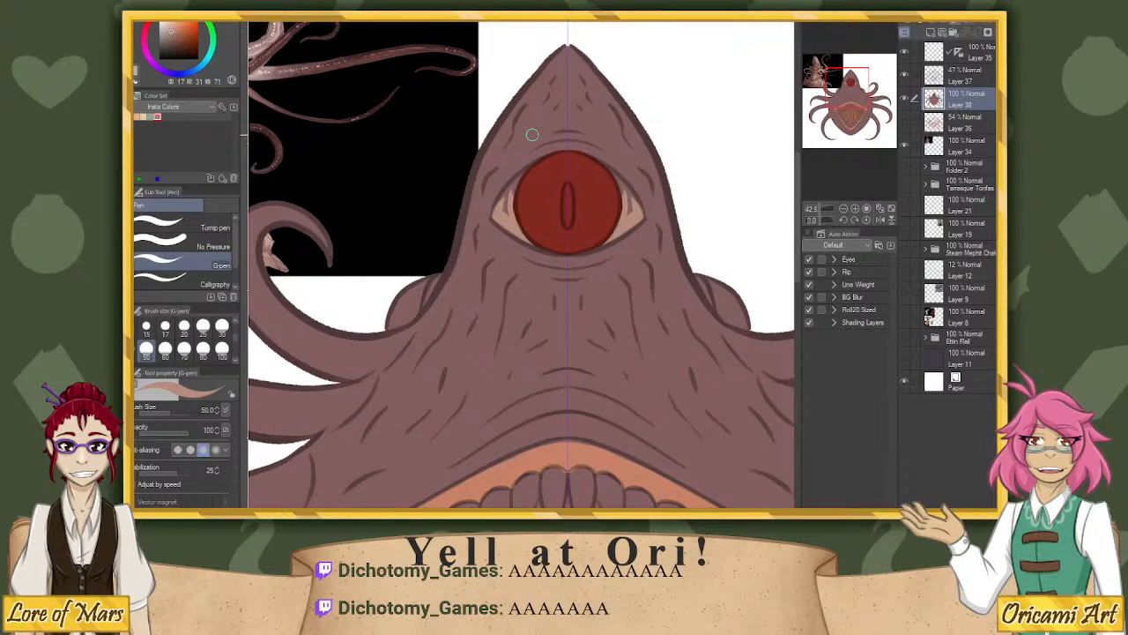
mouse_move(518, 181)
mouse_down()
mouse_move(504, 222)
mouse_move(528, 166)
mouse_move(506, 212)
mouse_up()
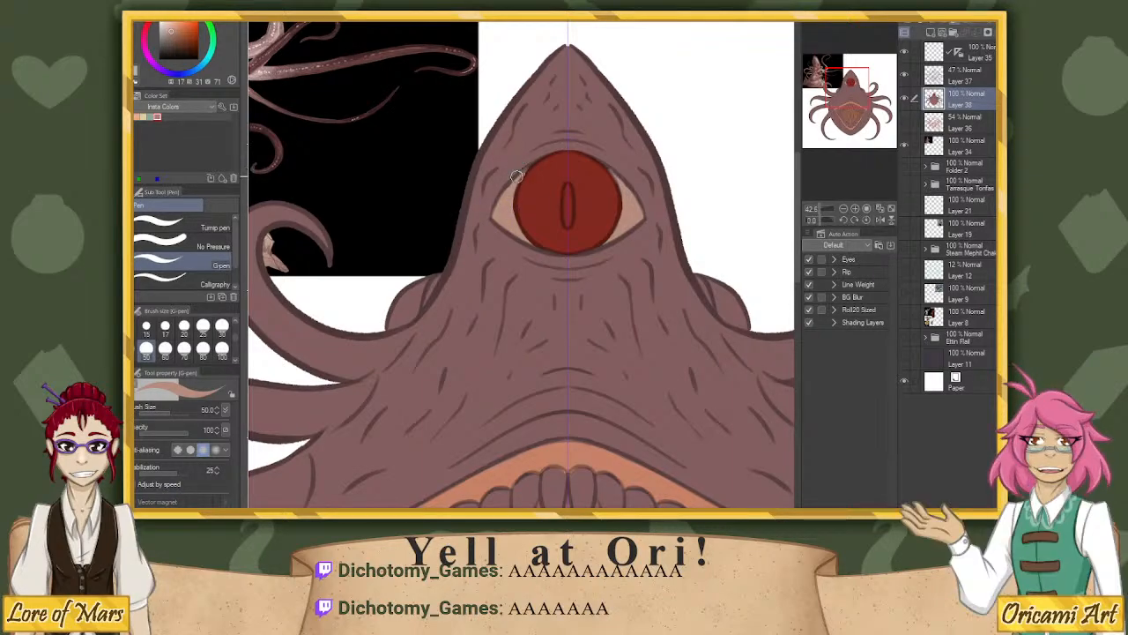
Clean up the paint overspill at the outer corners of the eye, restoring the sampled skin colour.
click(137, 79)
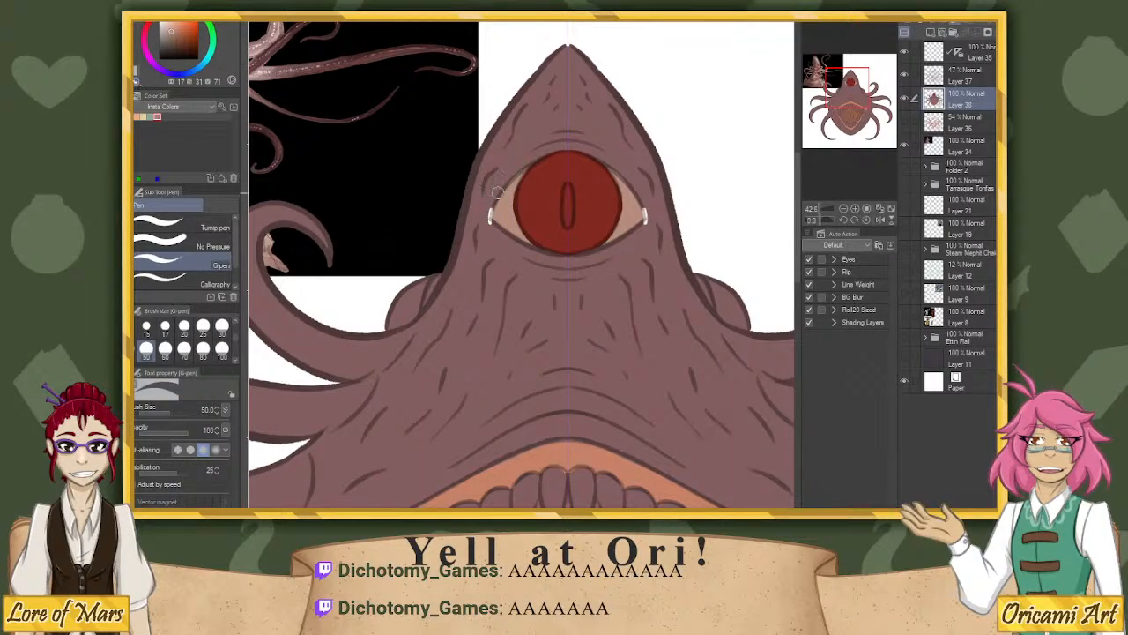
key(i)
click(518, 143)
key(p)
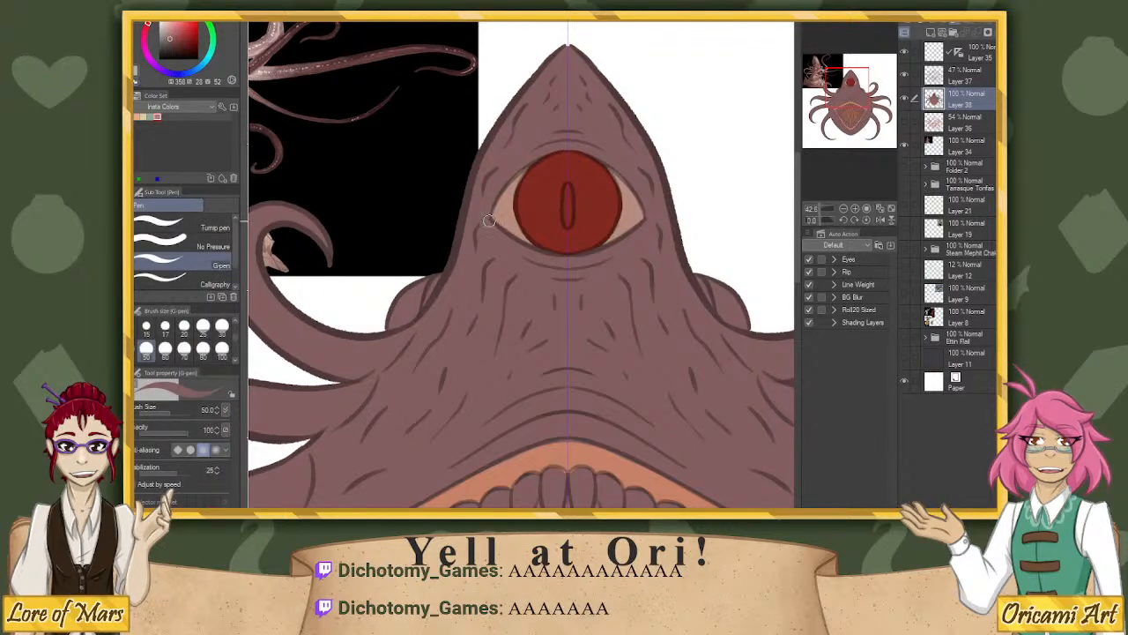
Sample the red of the iris, darken it, and paint the vertical pupil slit.
alt+click(546, 154)
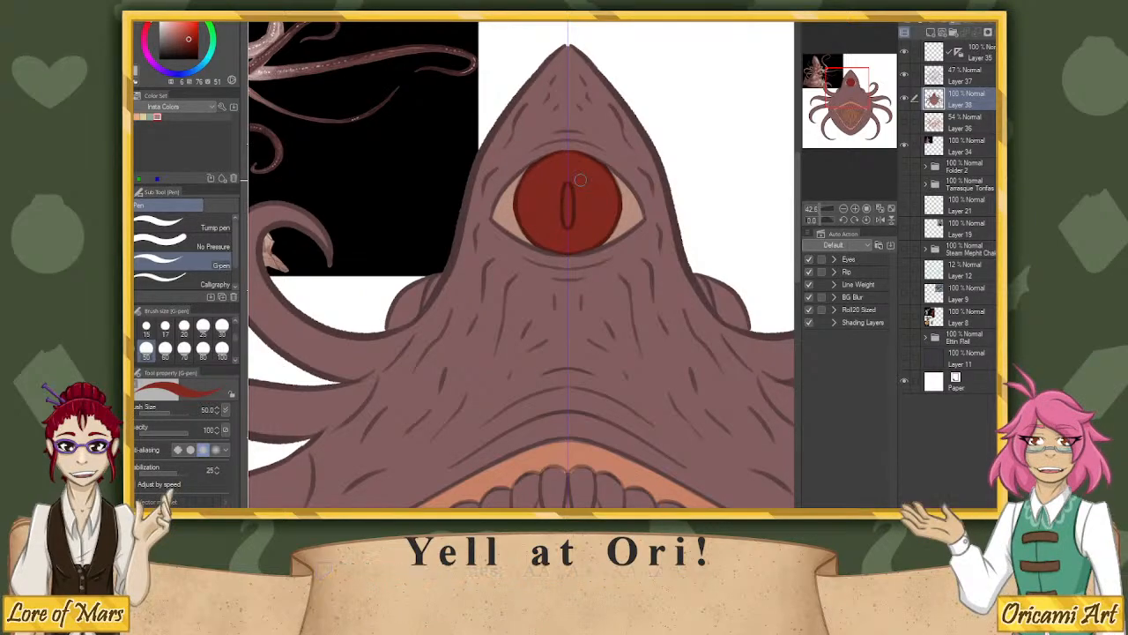
alt+click(603, 245)
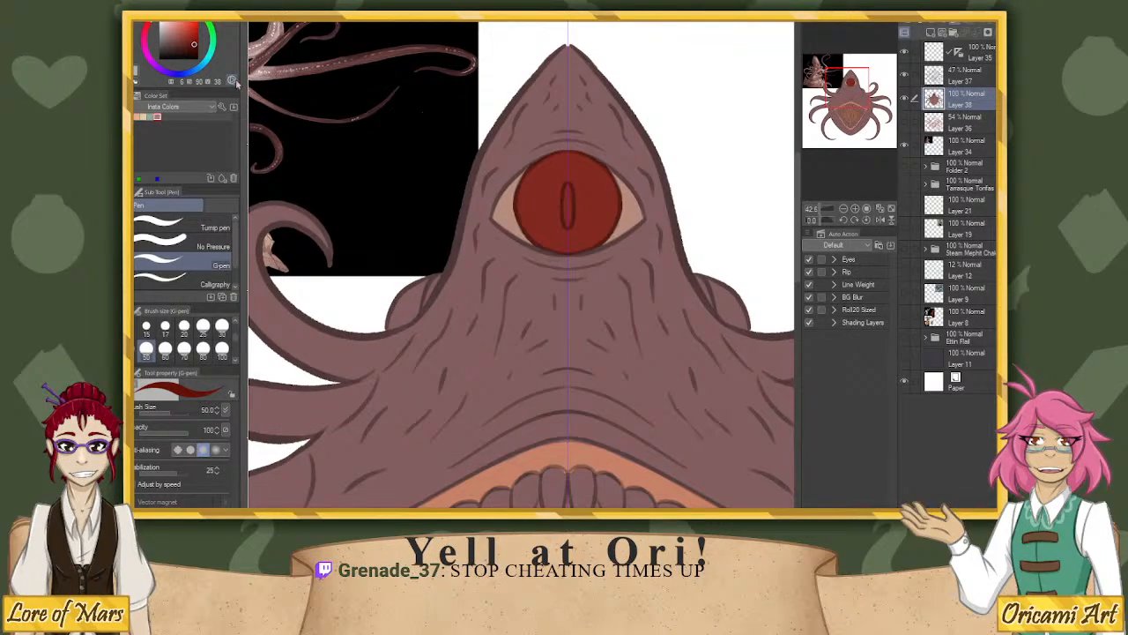
click(196, 48)
drag(567, 185, 569, 227)
drag(823, 215, 811, 216)
drag(852, 108, 855, 101)
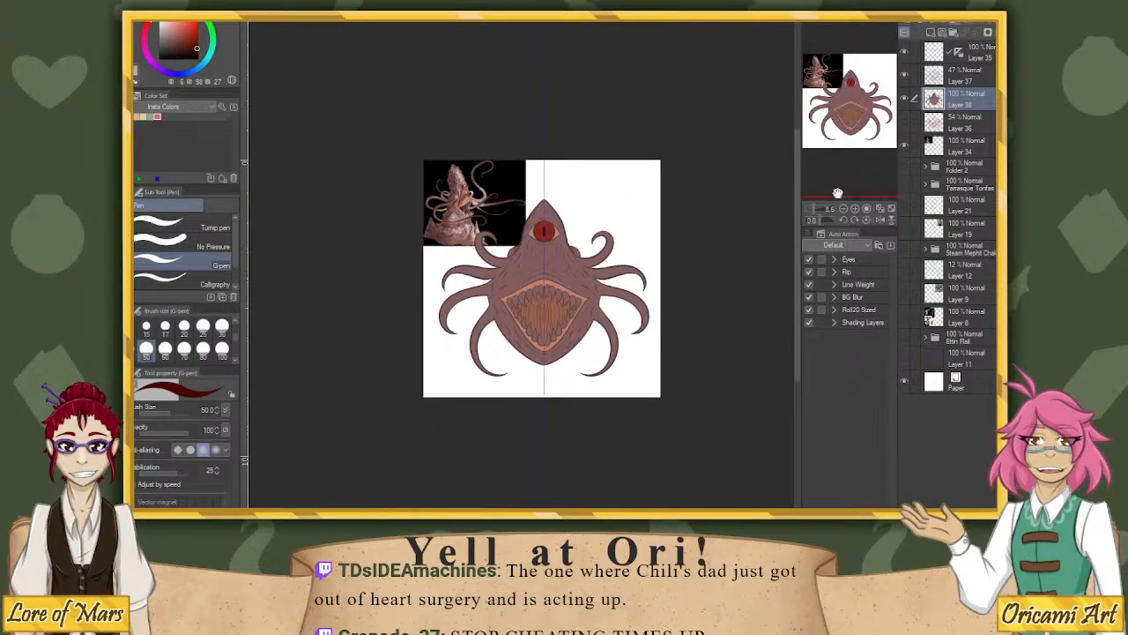
Switch to white and paint the fangs at both sides of the mouth, undoing a faulty stroke.
click(816, 210)
key(x)
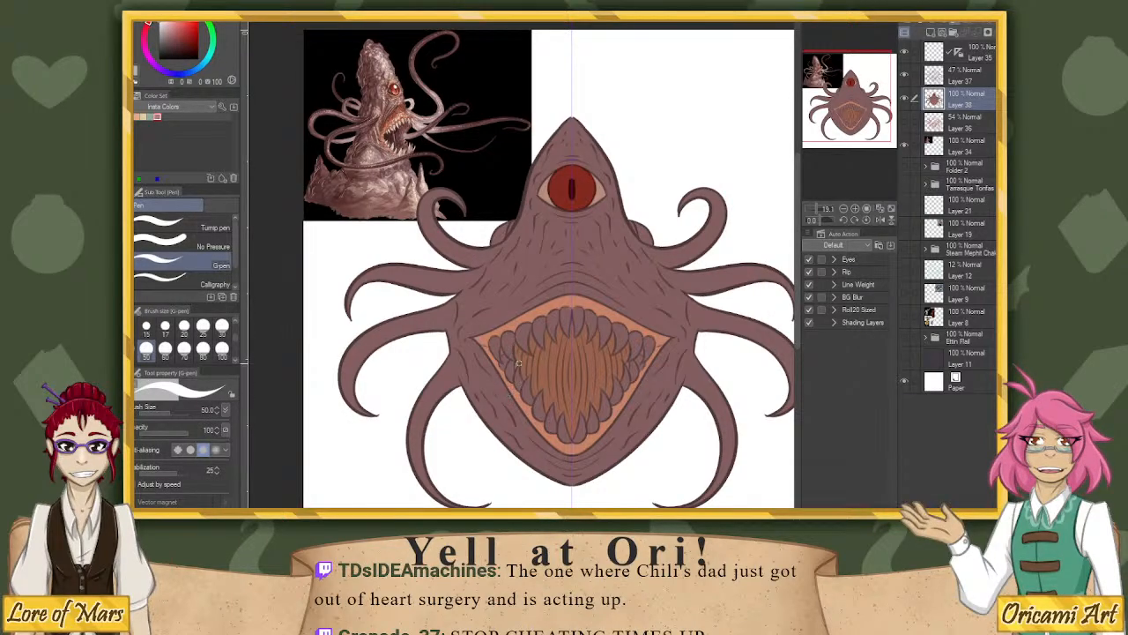
mouse_move(519, 362)
mouse_down()
mouse_move(517, 394)
mouse_move(519, 368)
mouse_up()
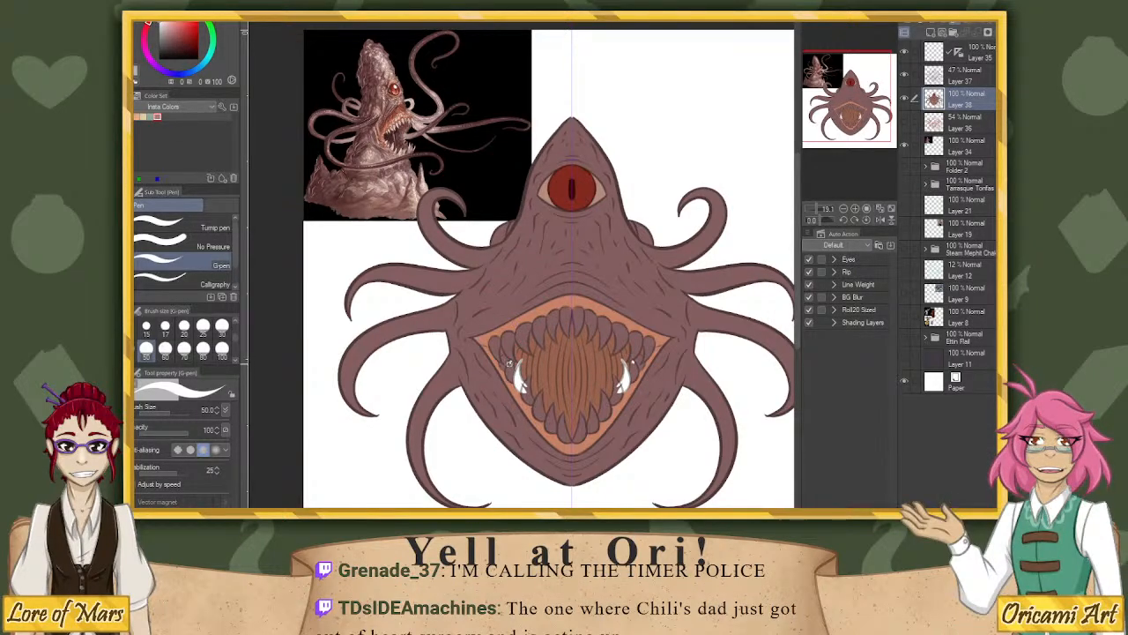
mouse_move(511, 364)
mouse_down()
mouse_move(490, 340)
mouse_move(497, 366)
mouse_move(652, 349)
mouse_move(656, 362)
mouse_move(503, 362)
mouse_move(516, 337)
mouse_up()
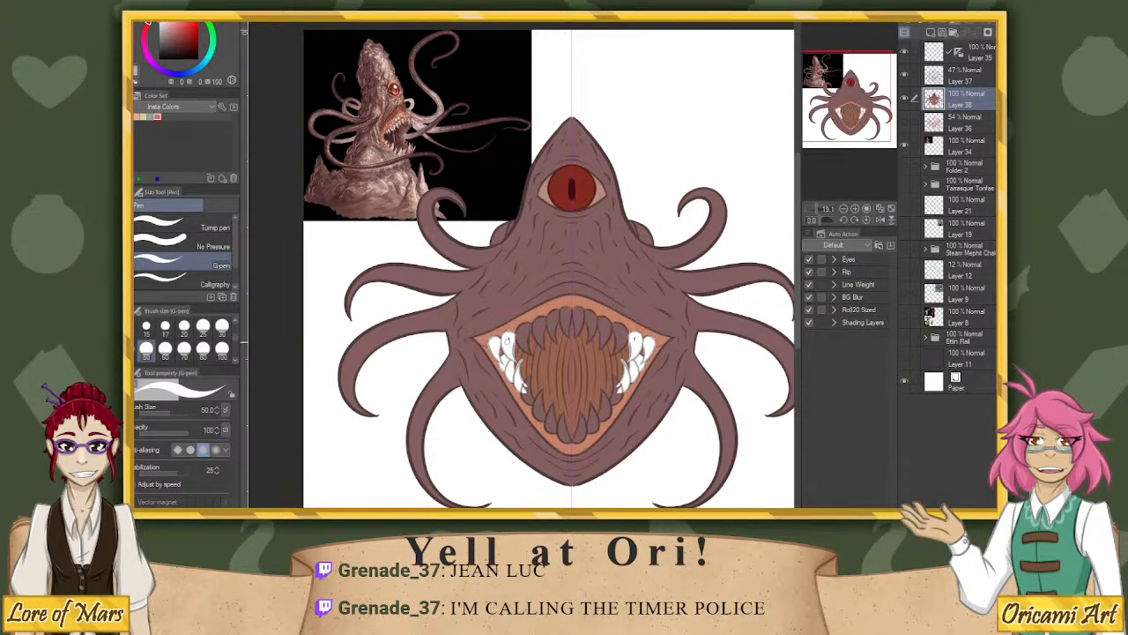
key(ctrl+z)
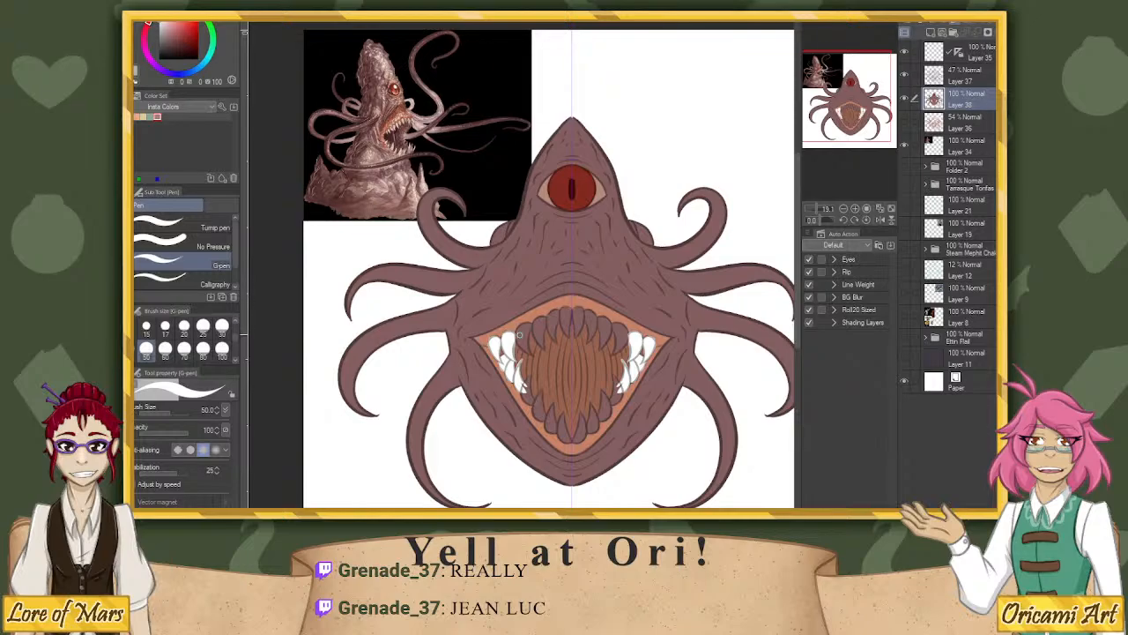
Paint the remaining upper fangs and the lower row of fangs white.
mouse_move(516, 336)
mouse_down()
mouse_move(524, 352)
mouse_move(538, 351)
mouse_move(534, 333)
mouse_move(552, 339)
mouse_up()
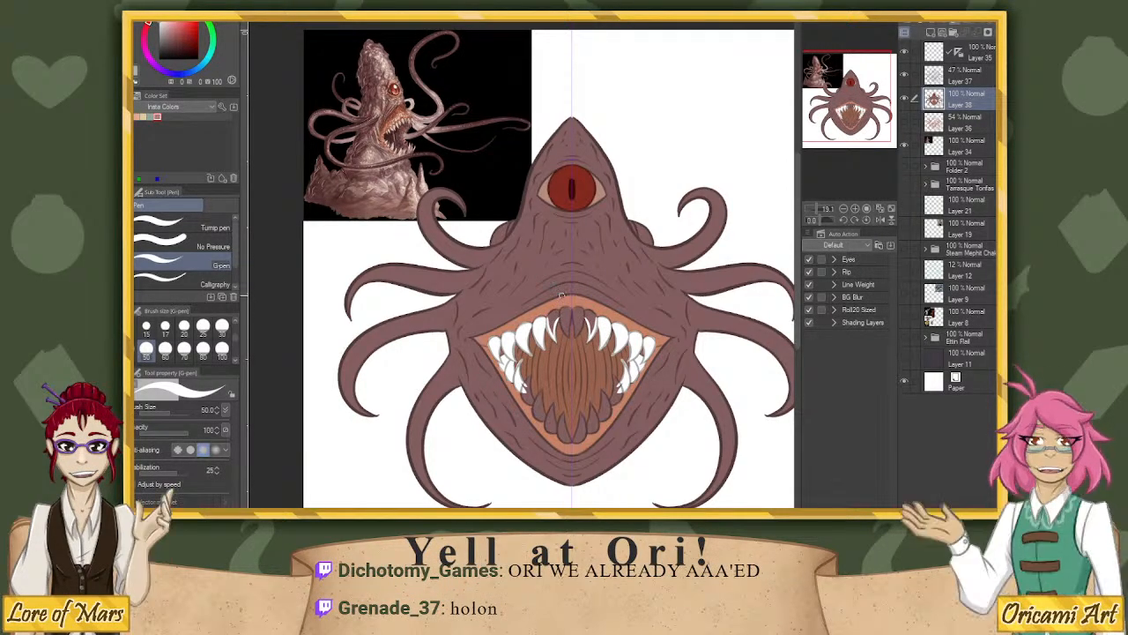
mouse_move(550, 314)
mouse_down()
mouse_move(552, 335)
mouse_move(564, 335)
mouse_move(574, 309)
mouse_move(568, 323)
mouse_up()
mouse_move(529, 384)
mouse_down()
mouse_move(546, 420)
mouse_move(527, 328)
mouse_move(565, 386)
mouse_move(546, 417)
mouse_move(554, 402)
mouse_move(547, 428)
mouse_move(554, 406)
mouse_move(566, 443)
mouse_up()
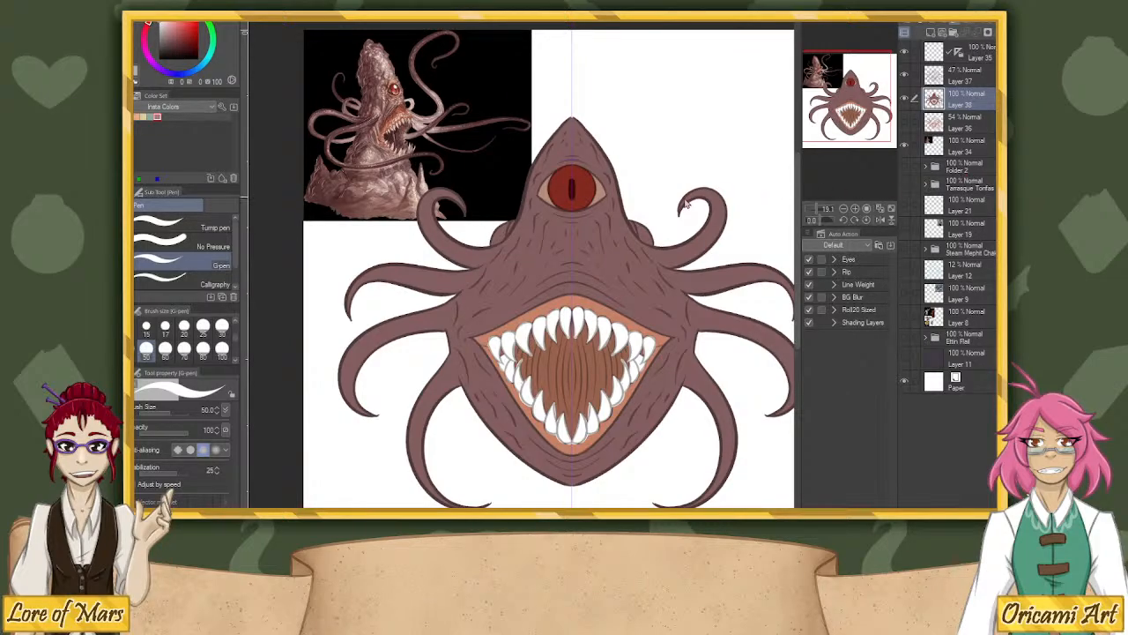
scroll(686, 205, down, 2)
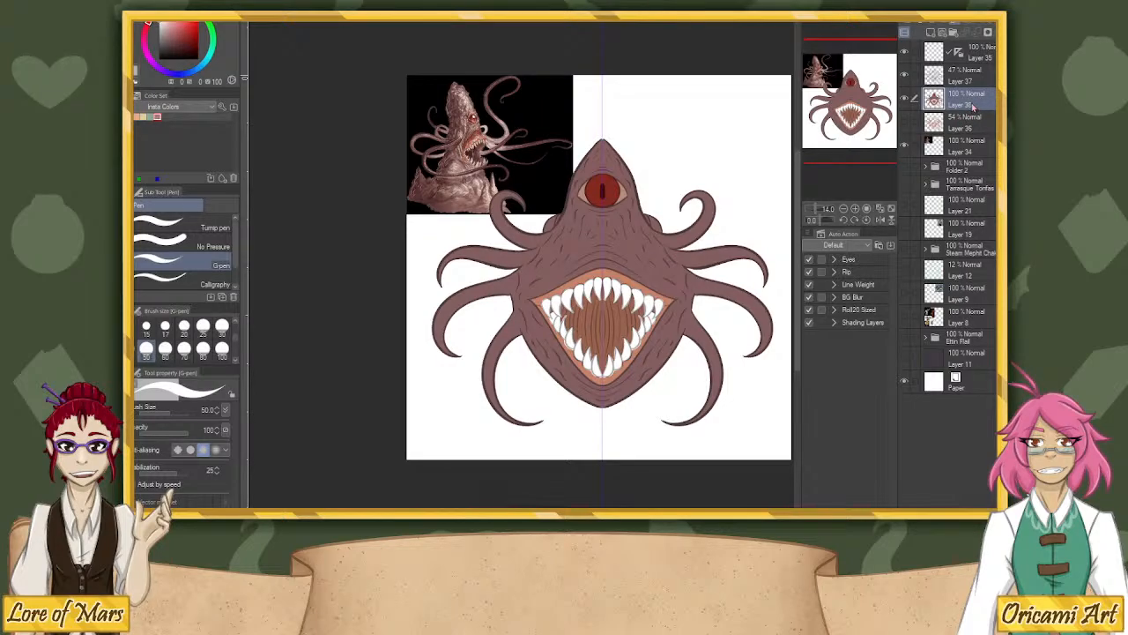
drag(863, 95, 868, 95)
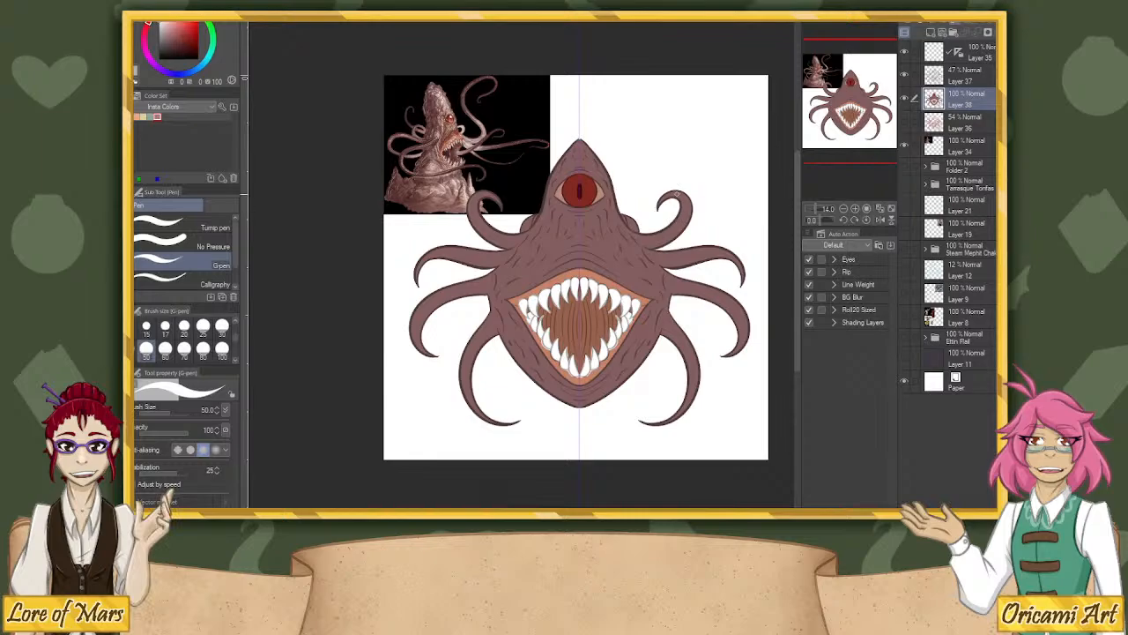
scroll(677, 183, up, 3)
scroll(747, 164, down, 1)
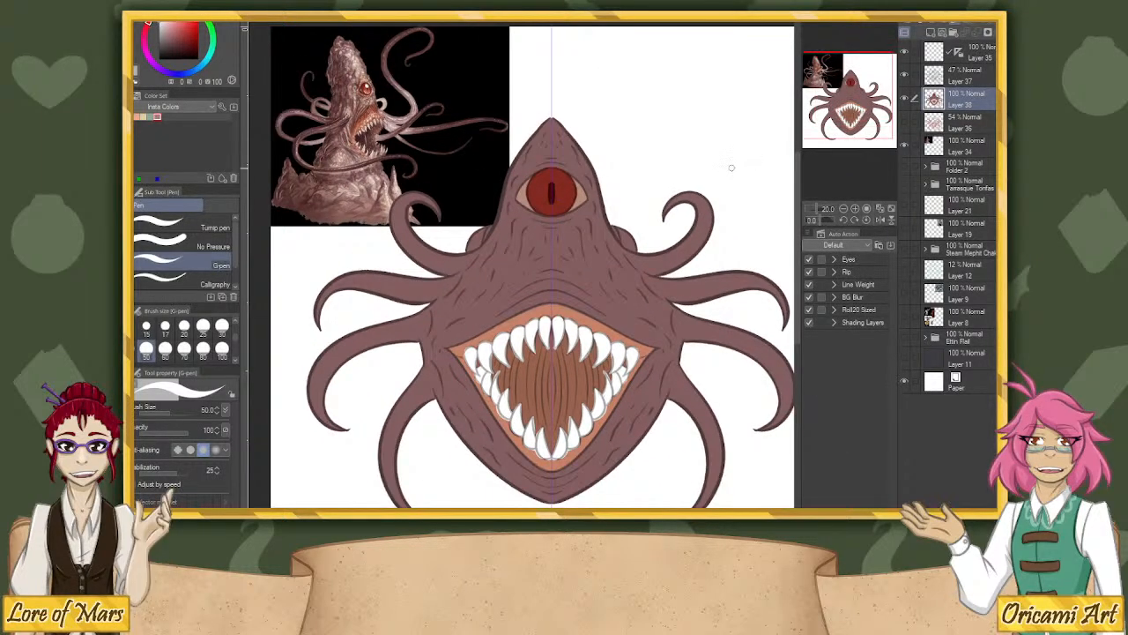
Choose a dark brown and paint the rounded shapes behind the monster's body on both sides below the eye.
mouse_move(166, 32)
mouse_down()
mouse_move(168, 46)
mouse_move(182, 46)
mouse_up()
click(155, 25)
click(176, 35)
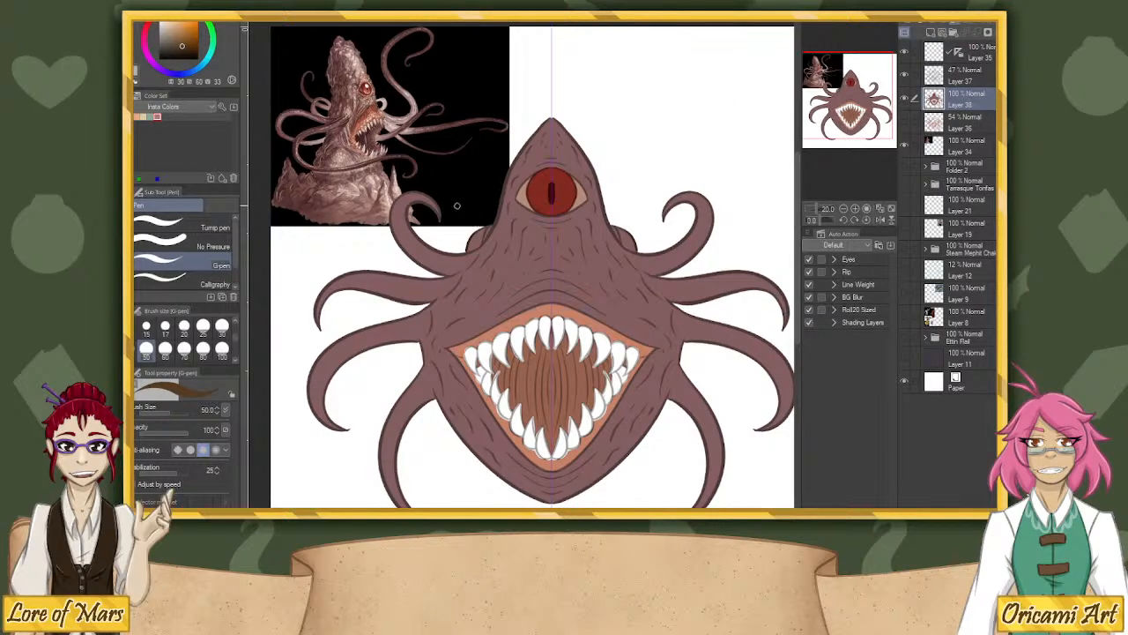
drag(472, 236, 477, 244)
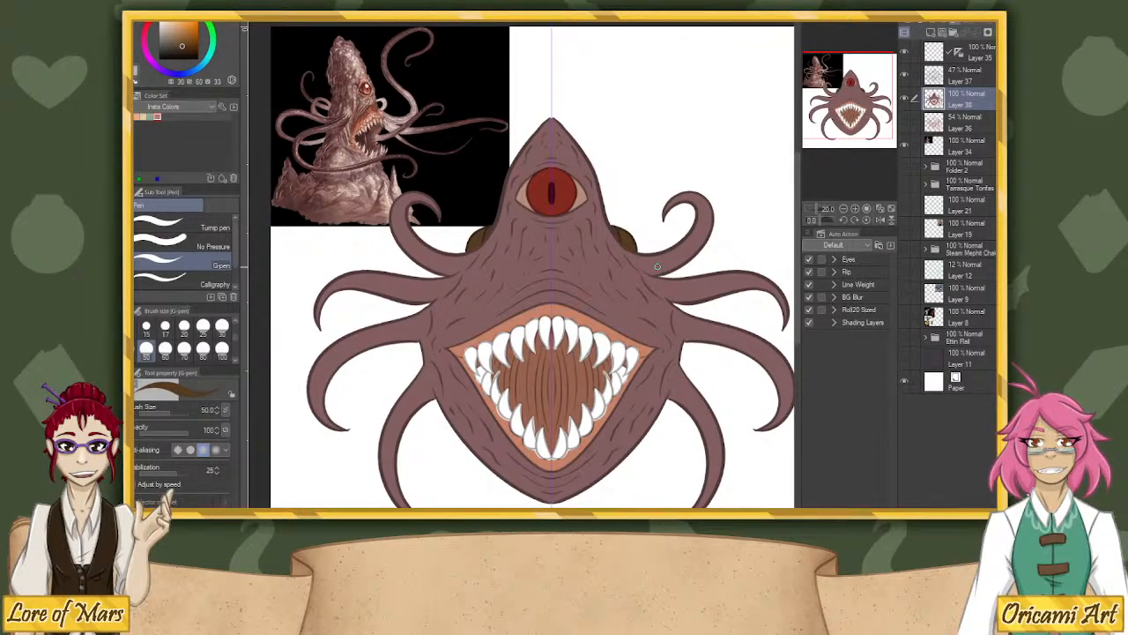
Hide the creature reference layer and inspect the coloured monster as a whole and up close.
click(903, 145)
click(815, 215)
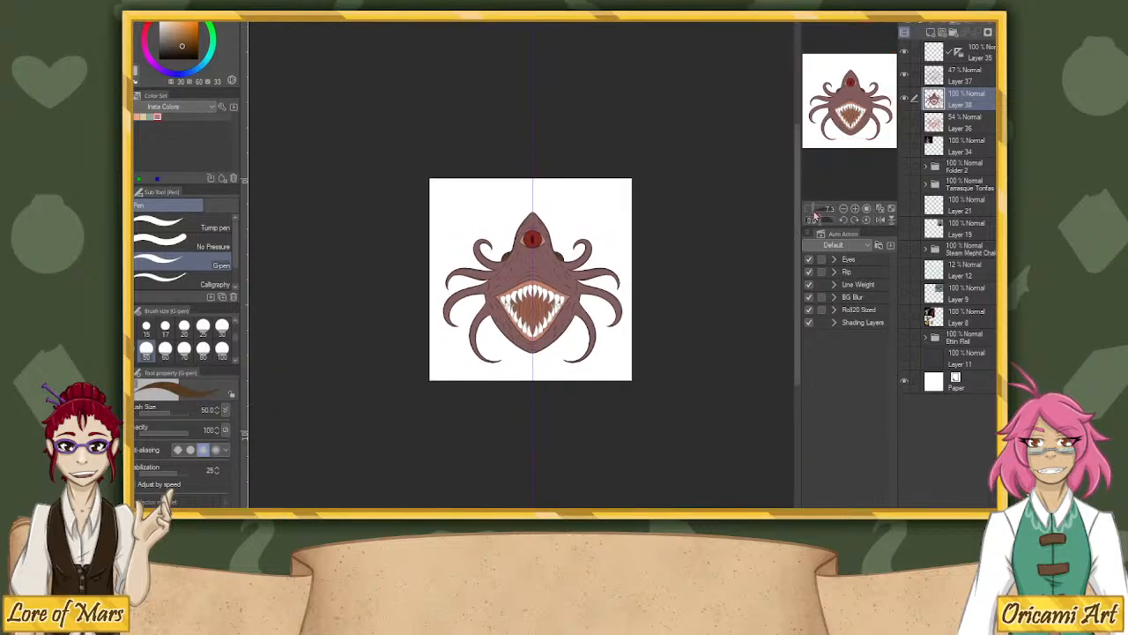
drag(815, 214, 820, 214)
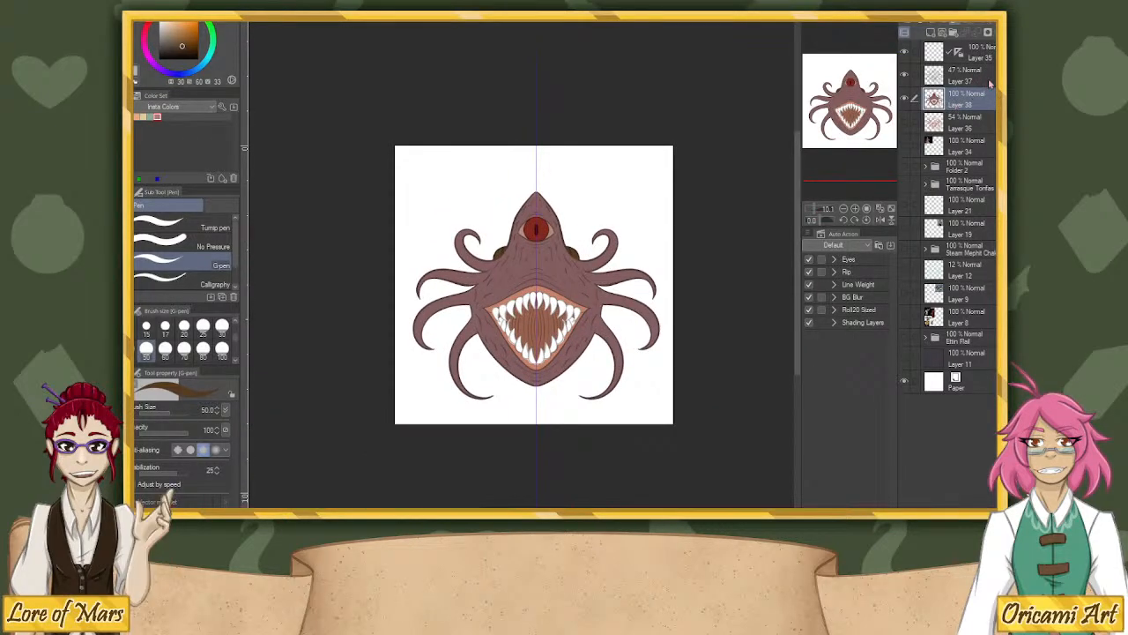
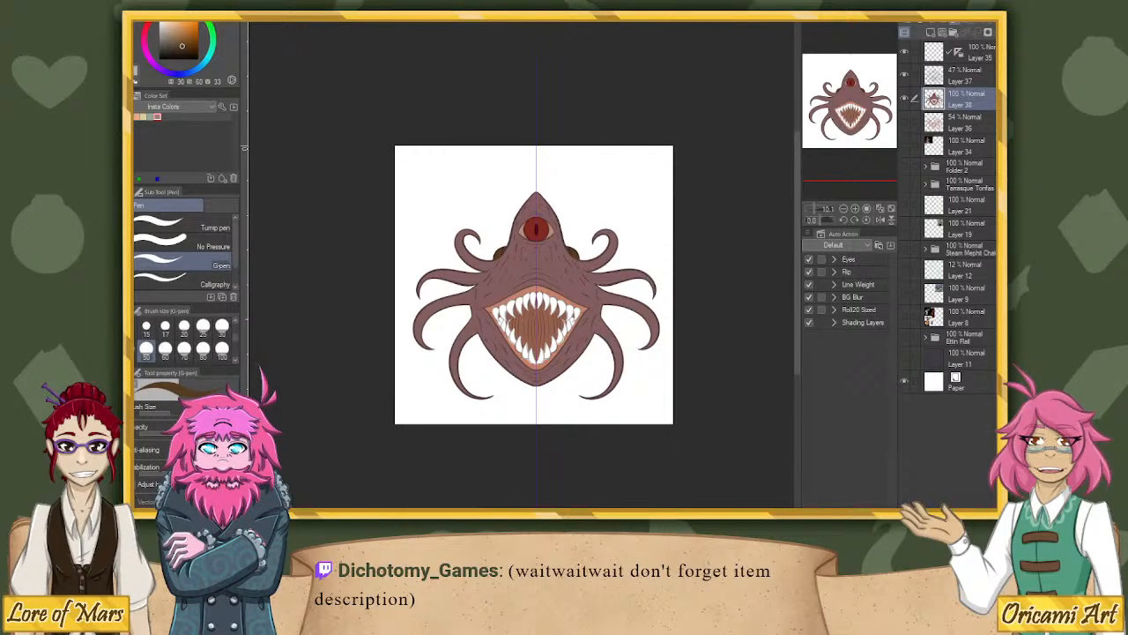
scroll(542, 302, up, 6)
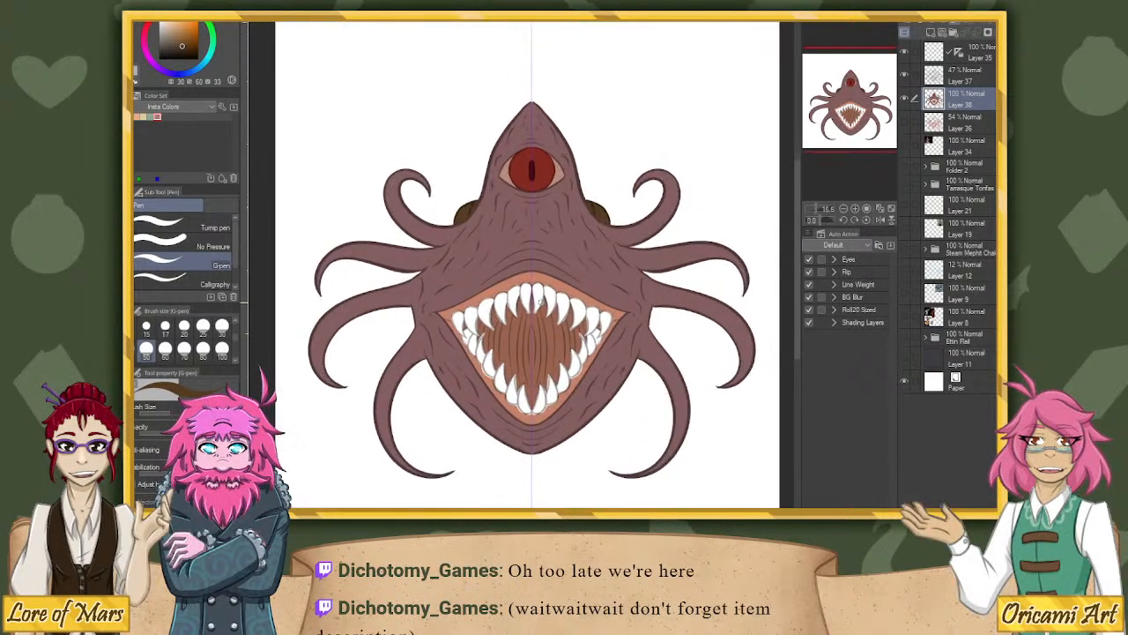
scroll(539, 301, up, 2)
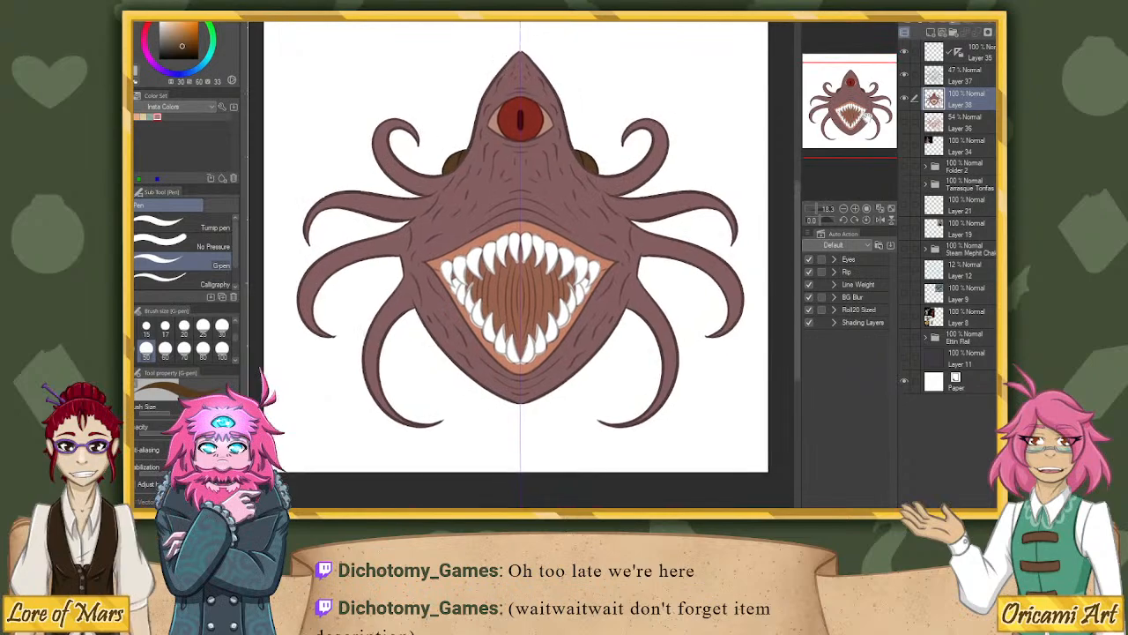
scroll(538, 301, up, 3)
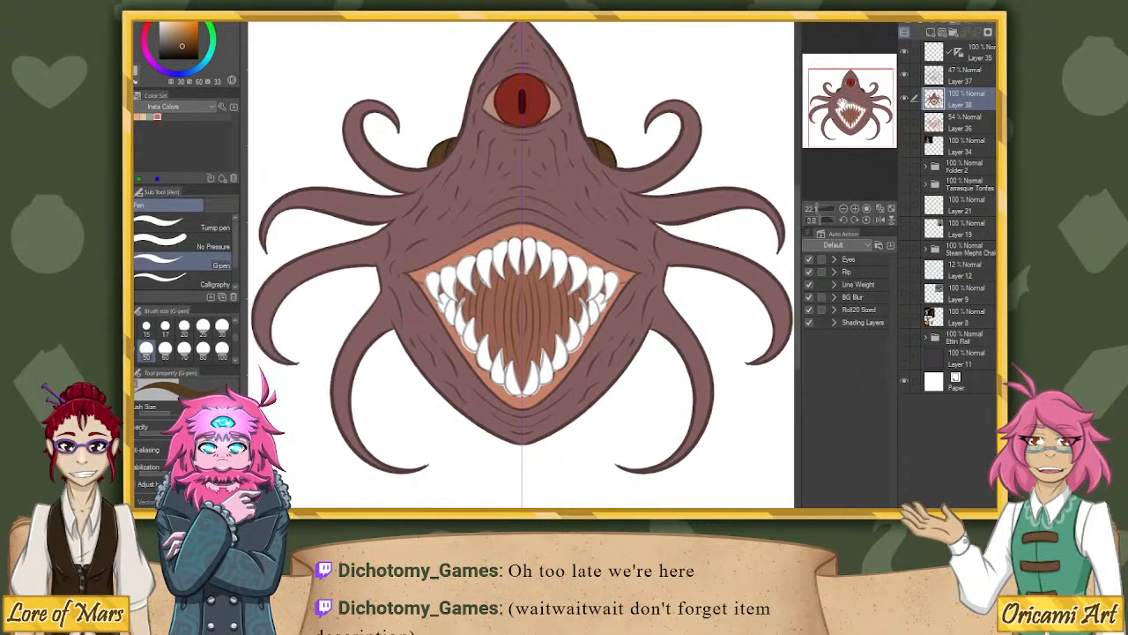
scroll(538, 301, down, 4)
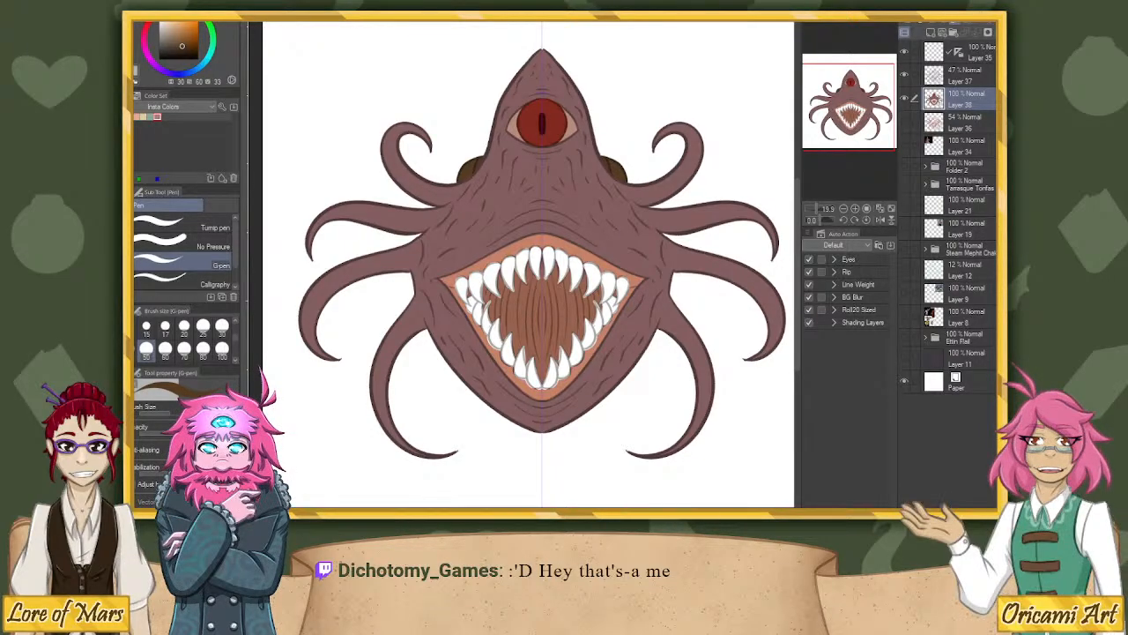
Switch to Discord, enlarge its window, and read the Ropeleather Kite's grapple and bite rules in the Dichotomy Games conversation.
drag(997, 53, 611, 41)
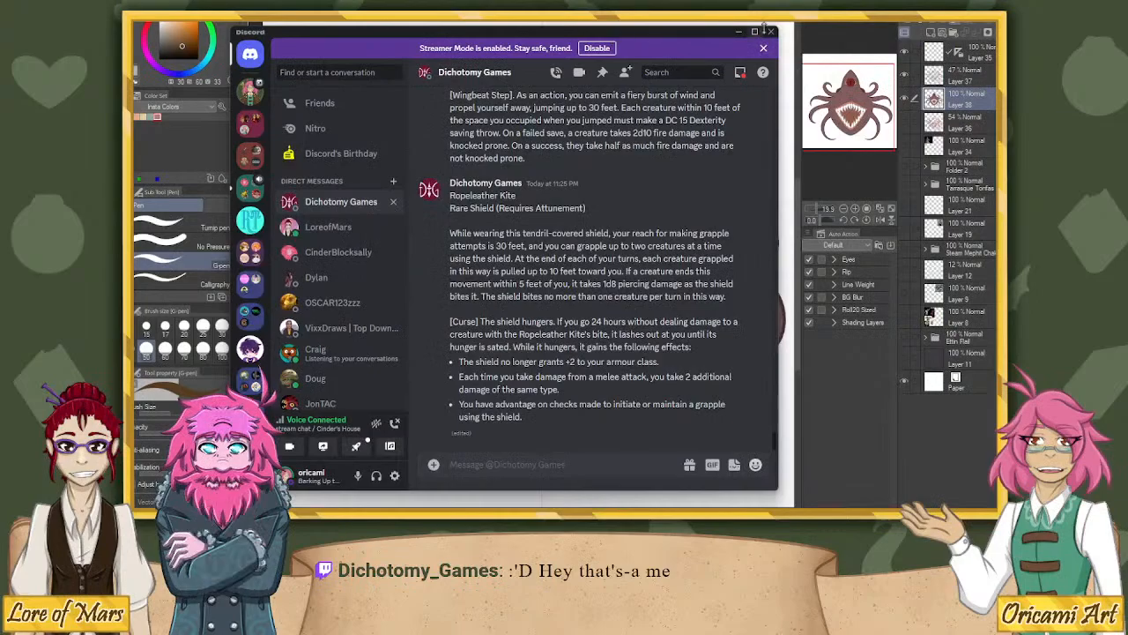
drag(775, 29, 872, 0)
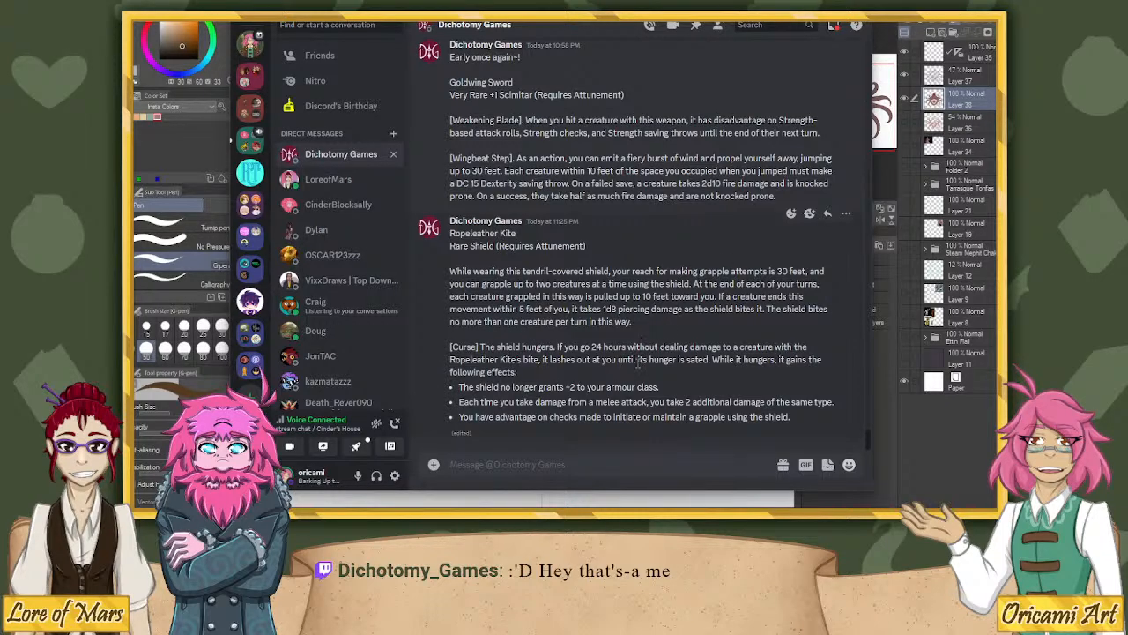
drag(494, 271, 832, 272)
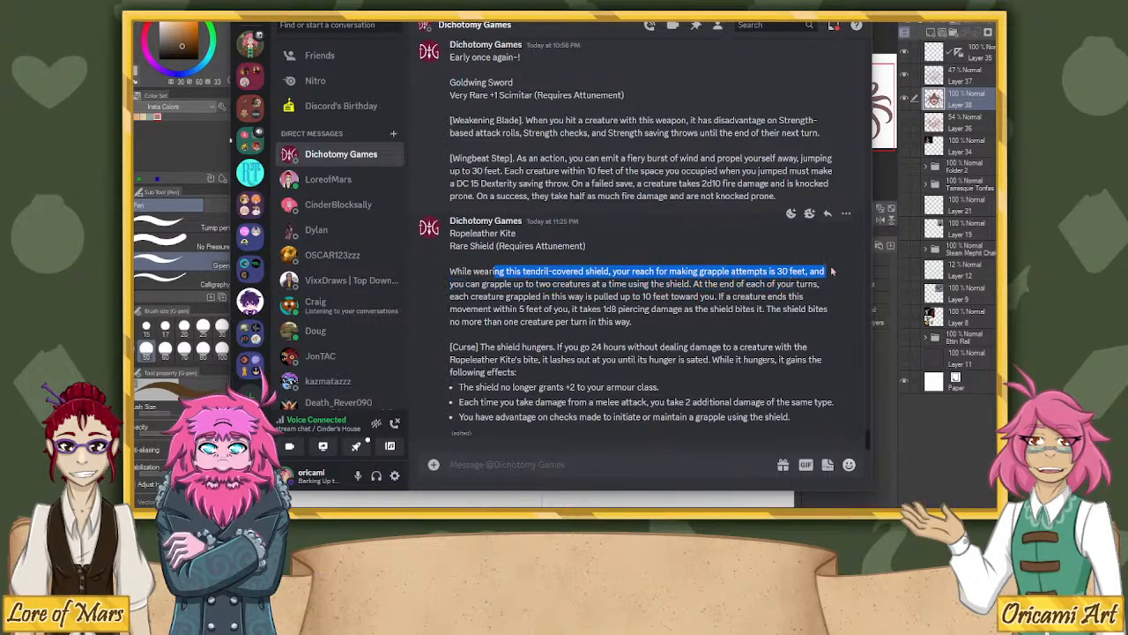
drag(469, 296, 764, 310)
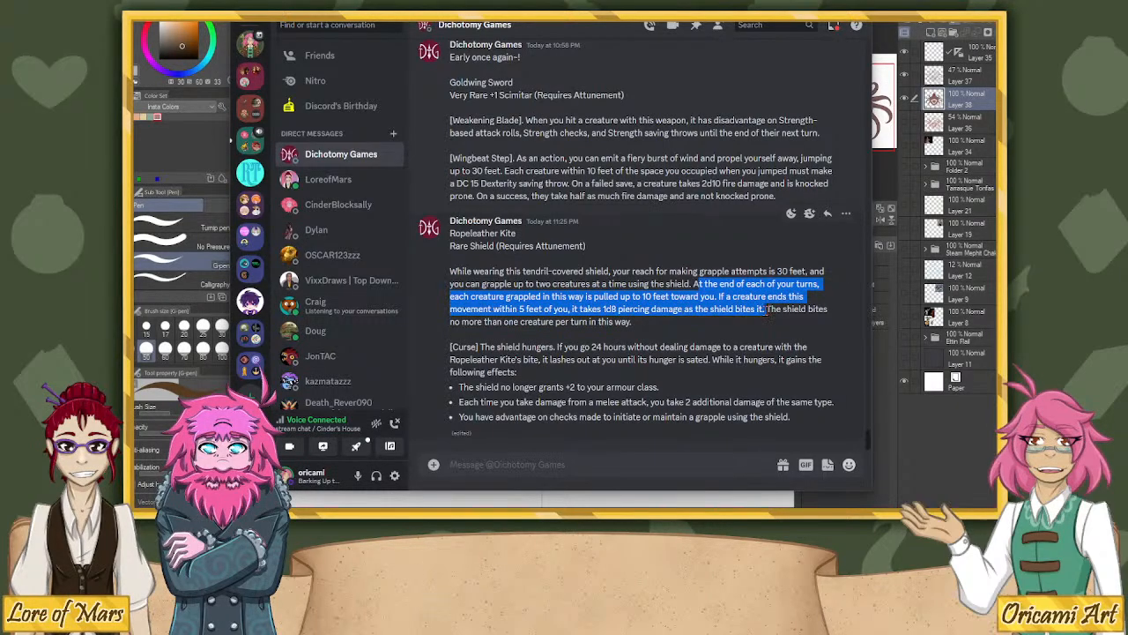
click(605, 321)
drag(575, 308, 657, 326)
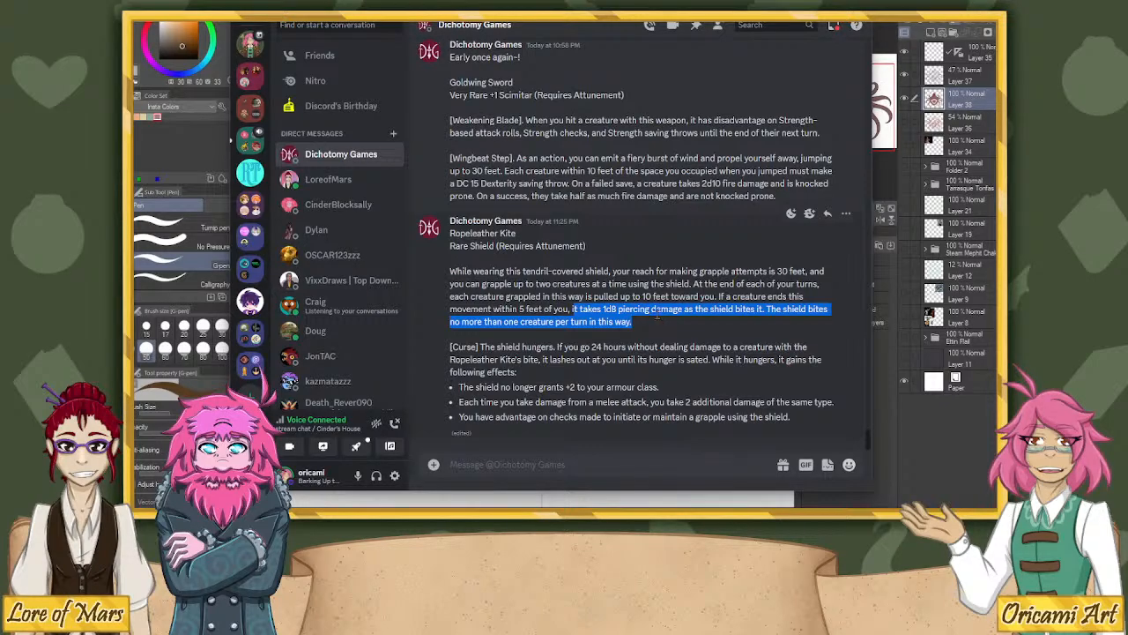
click(657, 315)
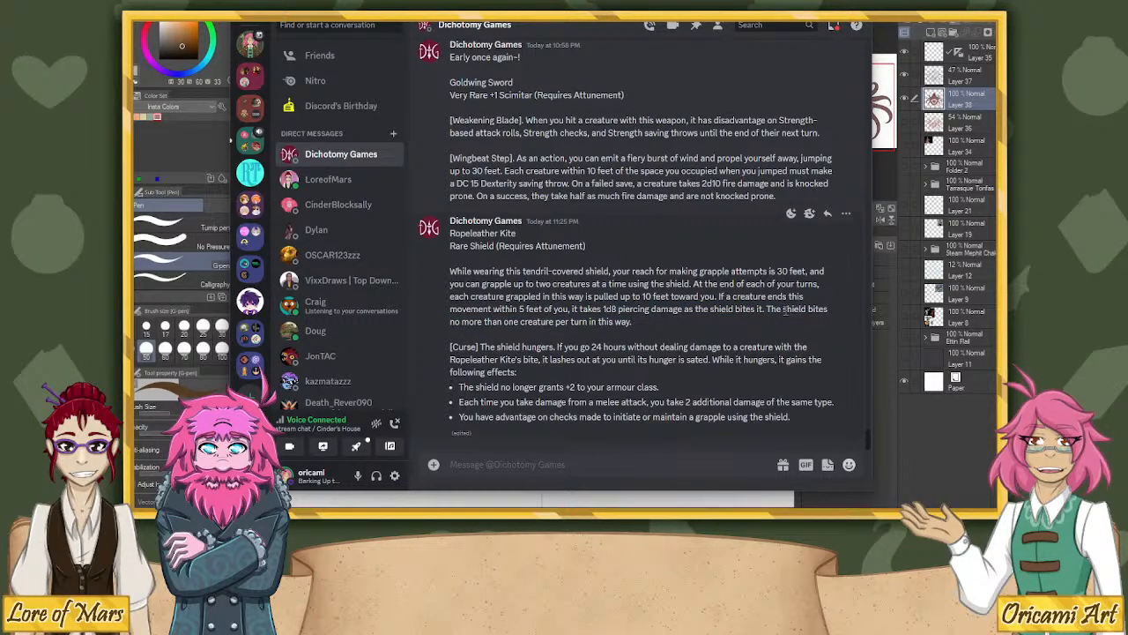
drag(768, 308, 777, 329)
click(737, 344)
Read through the Ropeleather Kite's curse and its listed effects, and return to Clip Studio Paint.
drag(490, 348, 498, 360)
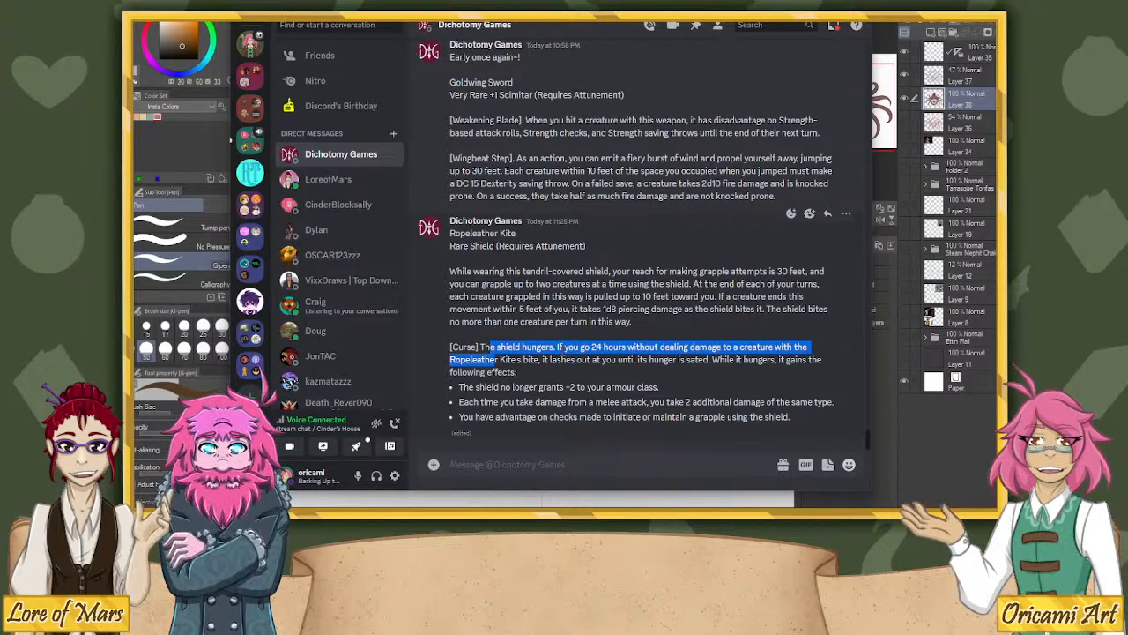
click(571, 347)
drag(573, 347, 555, 384)
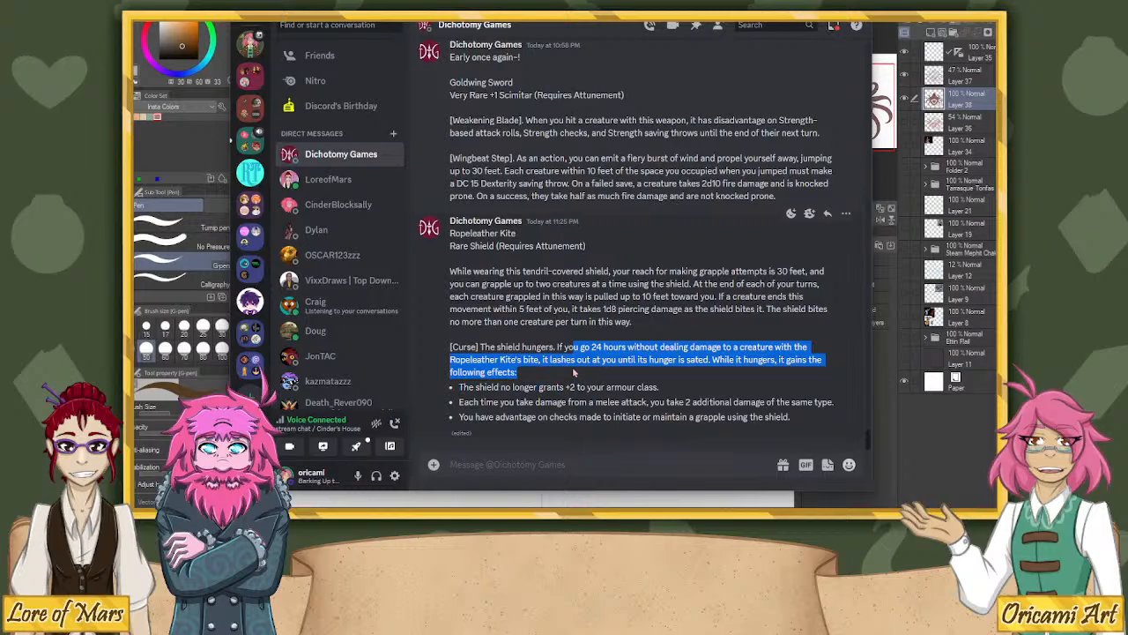
click(579, 359)
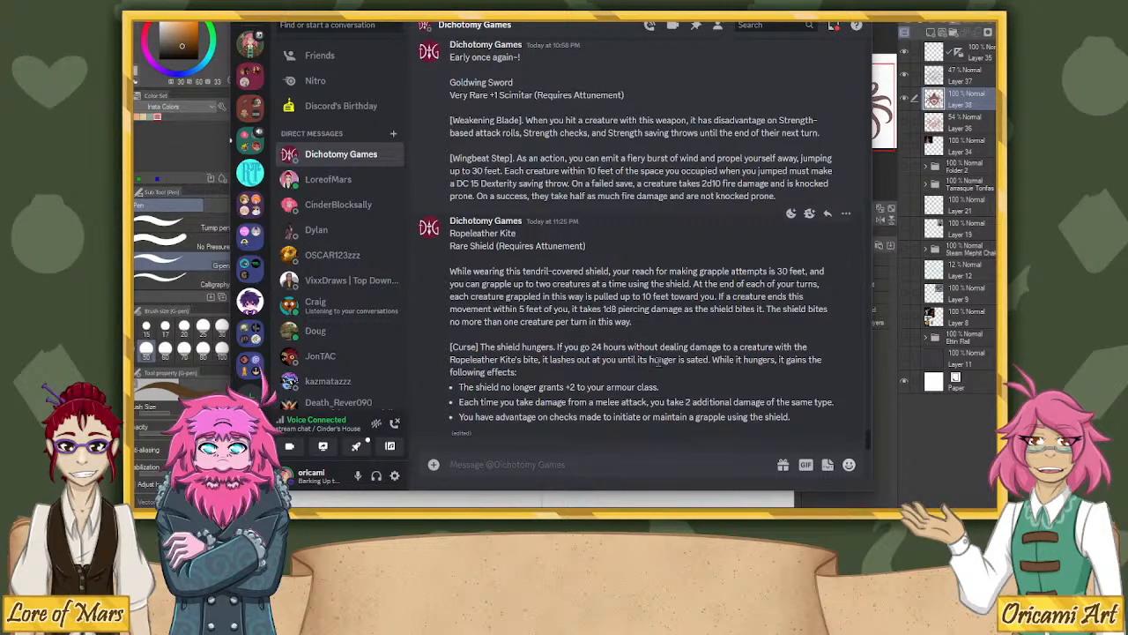
drag(657, 360, 674, 388)
click(670, 359)
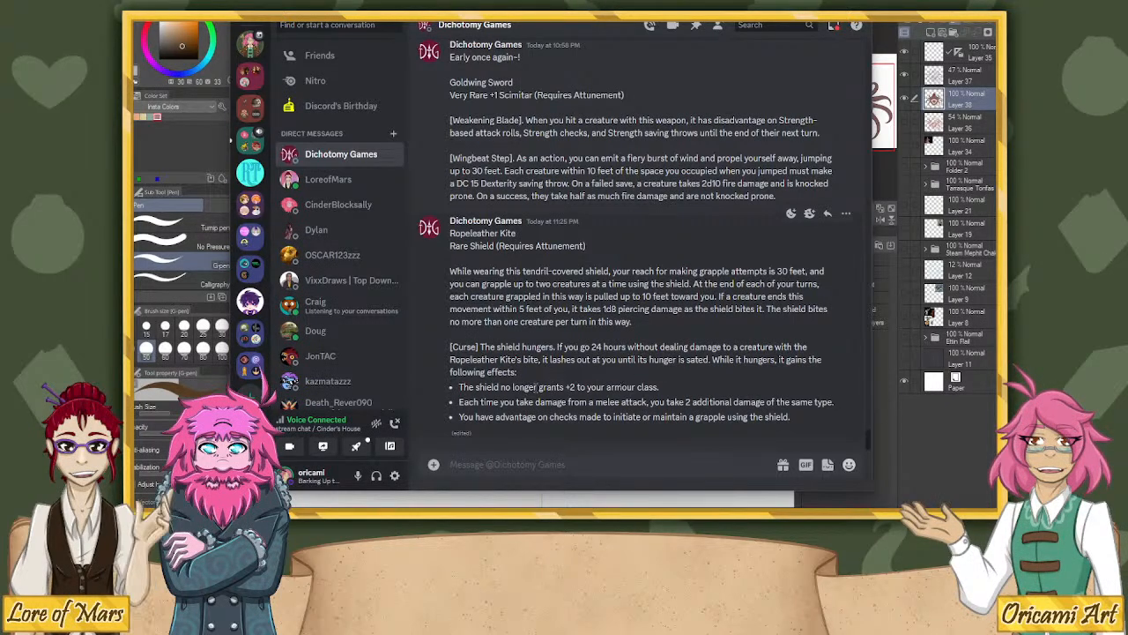
drag(500, 388, 662, 390)
click(498, 410)
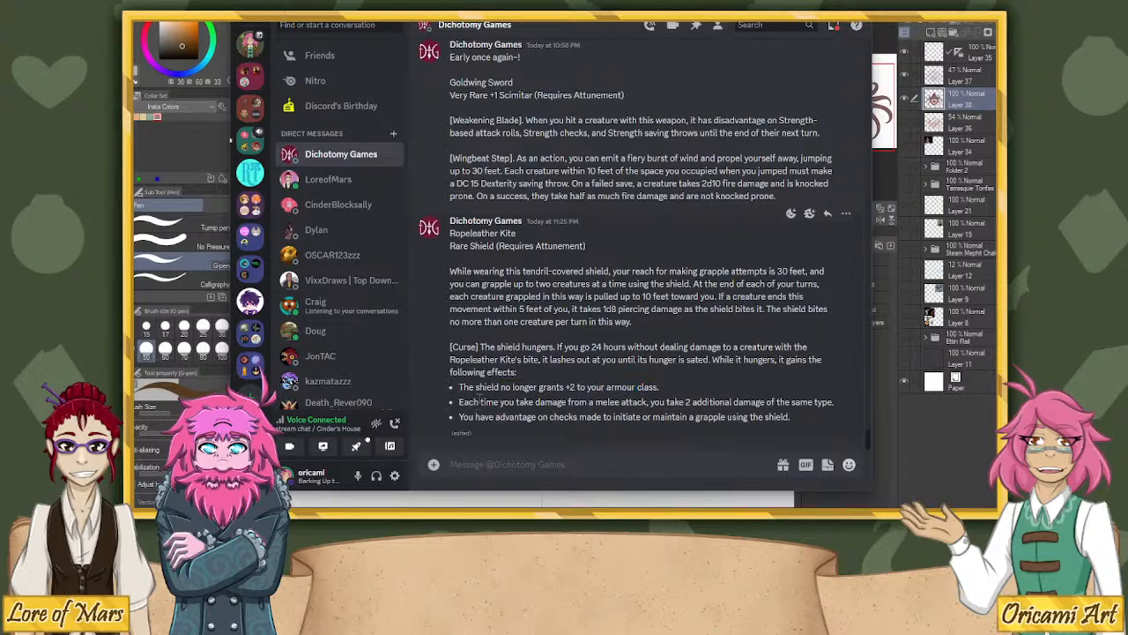
drag(479, 401, 844, 403)
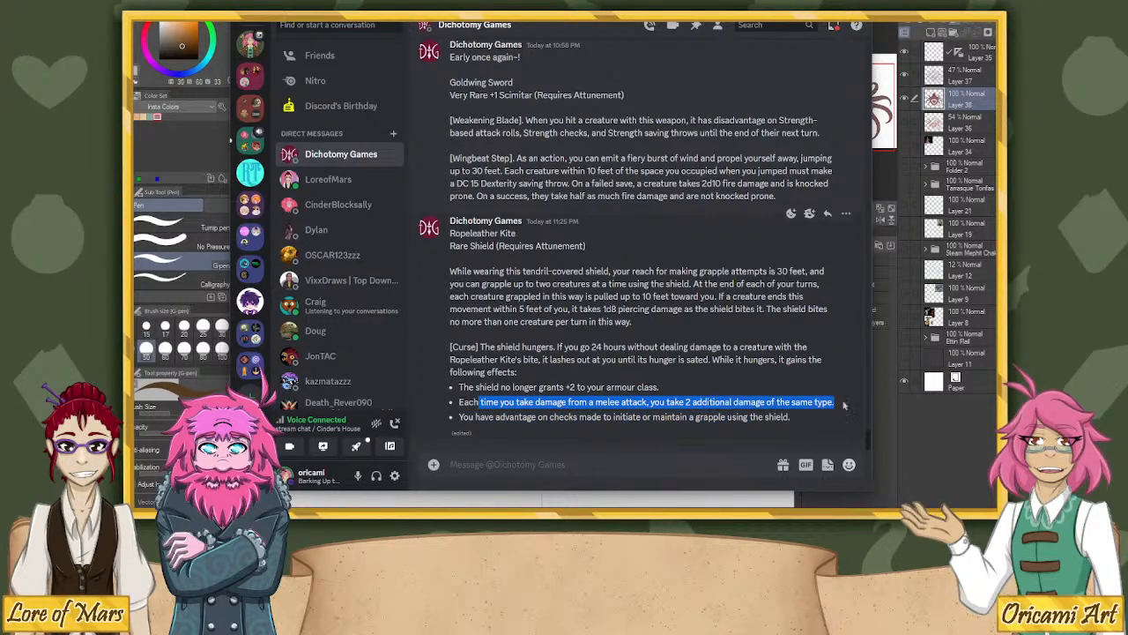
click(828, 417)
drag(495, 417, 796, 425)
click(782, 360)
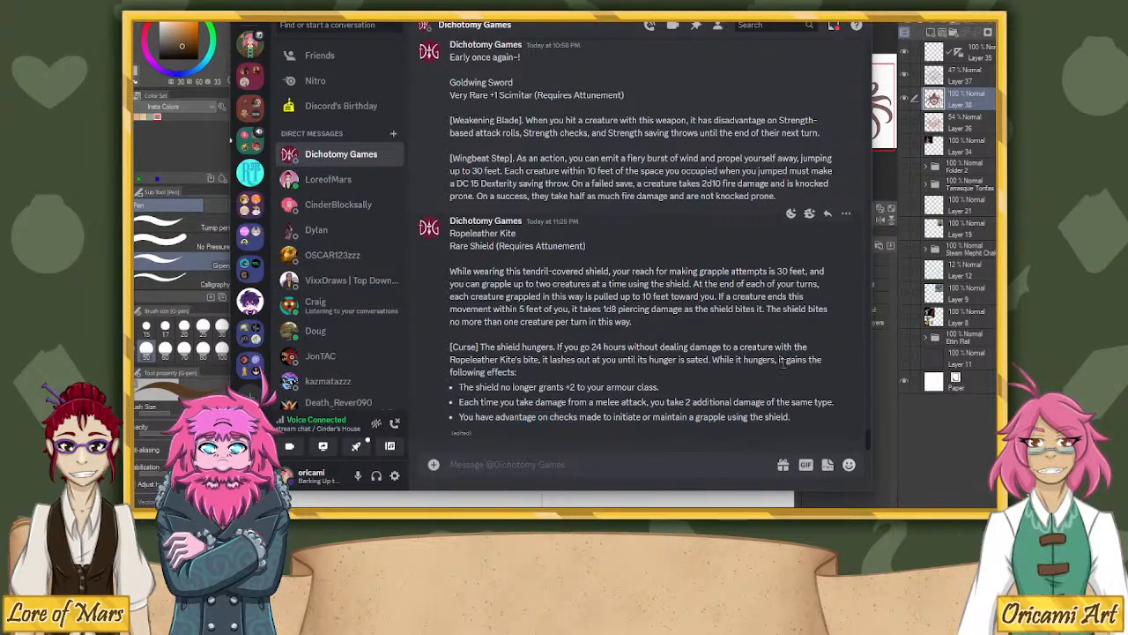
click(809, 38)
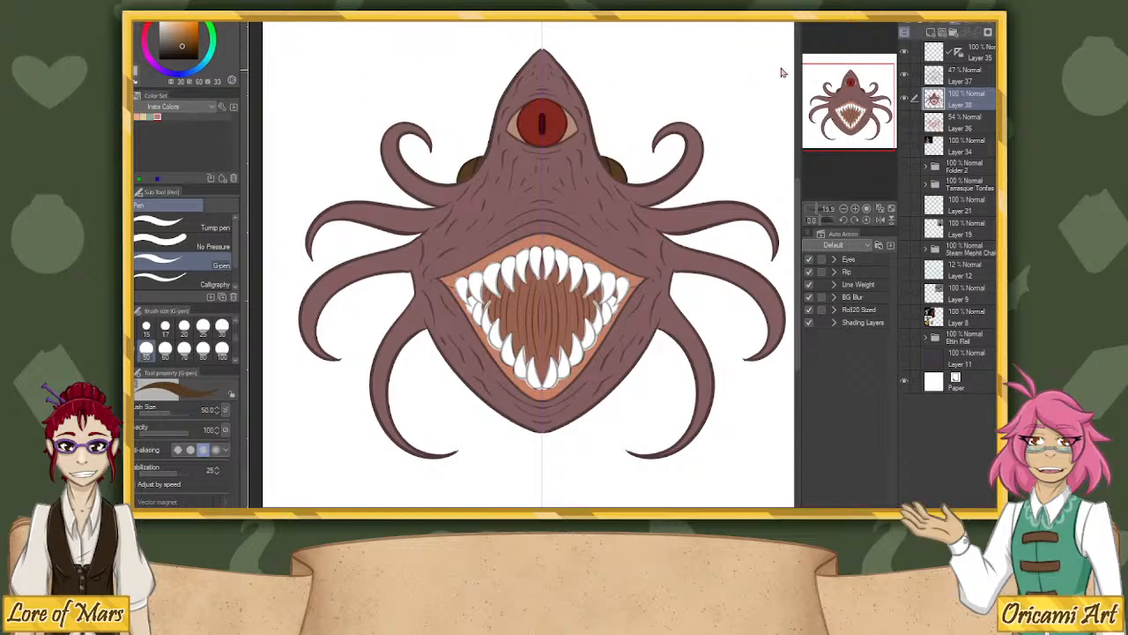
Group the monster's line art, colour, sketch and reference layers in a new folder, collapse it and hide it.
click(941, 42)
click(941, 33)
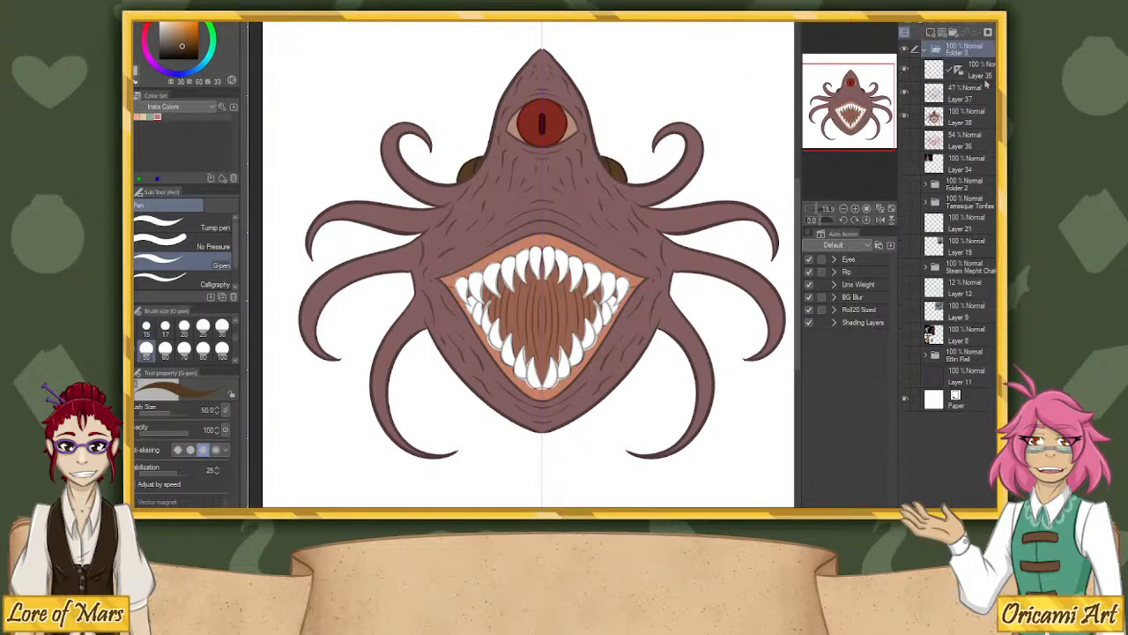
drag(926, 87, 924, 54)
click(906, 49)
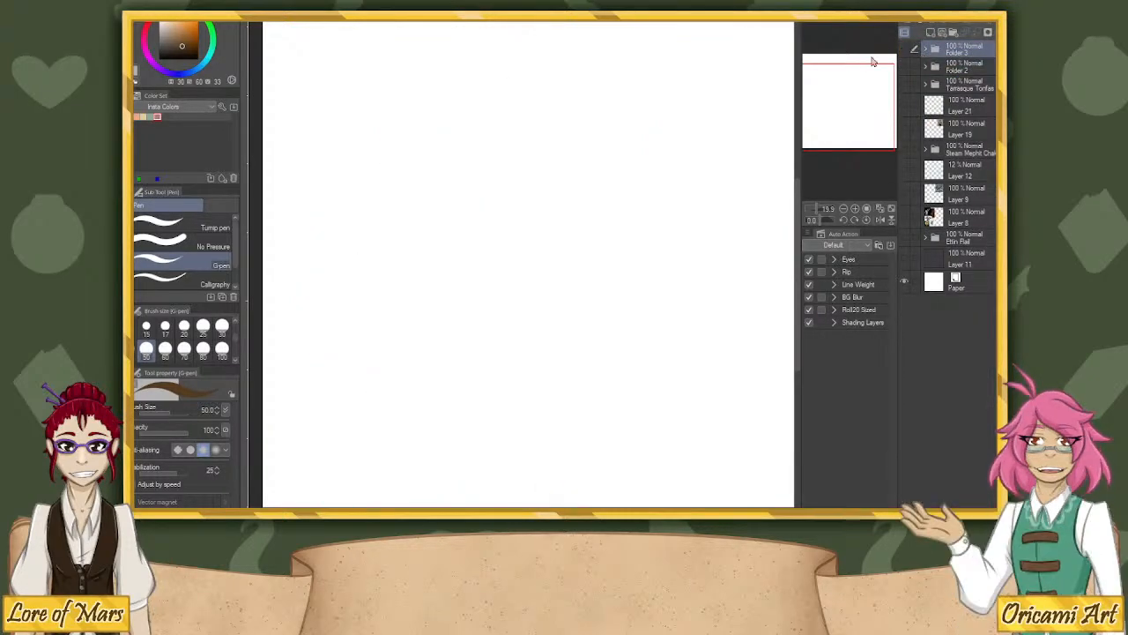
scroll(655, 97, down, 3)
drag(815, 122, 856, 96)
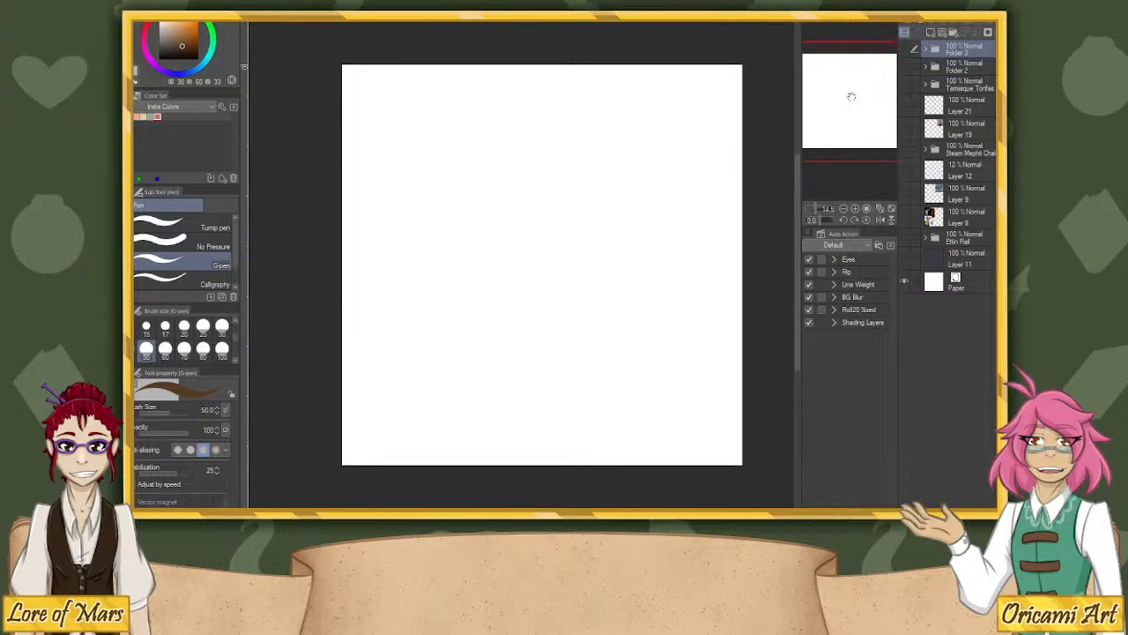
scroll(640, 168, up, 3)
click(864, 80)
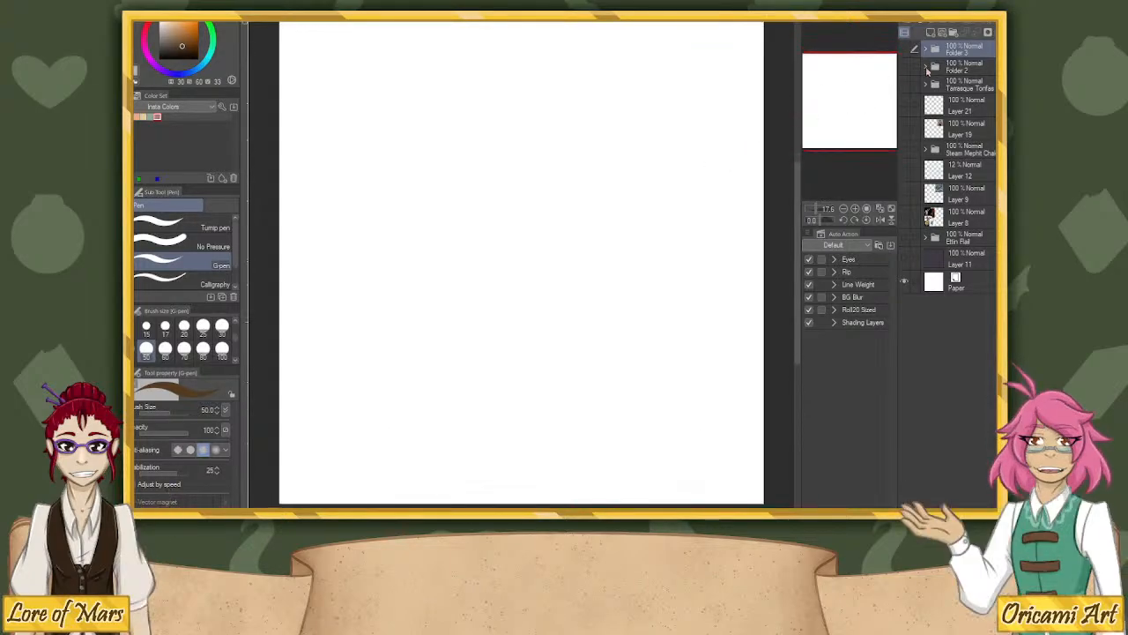
click(905, 50)
click(905, 50)
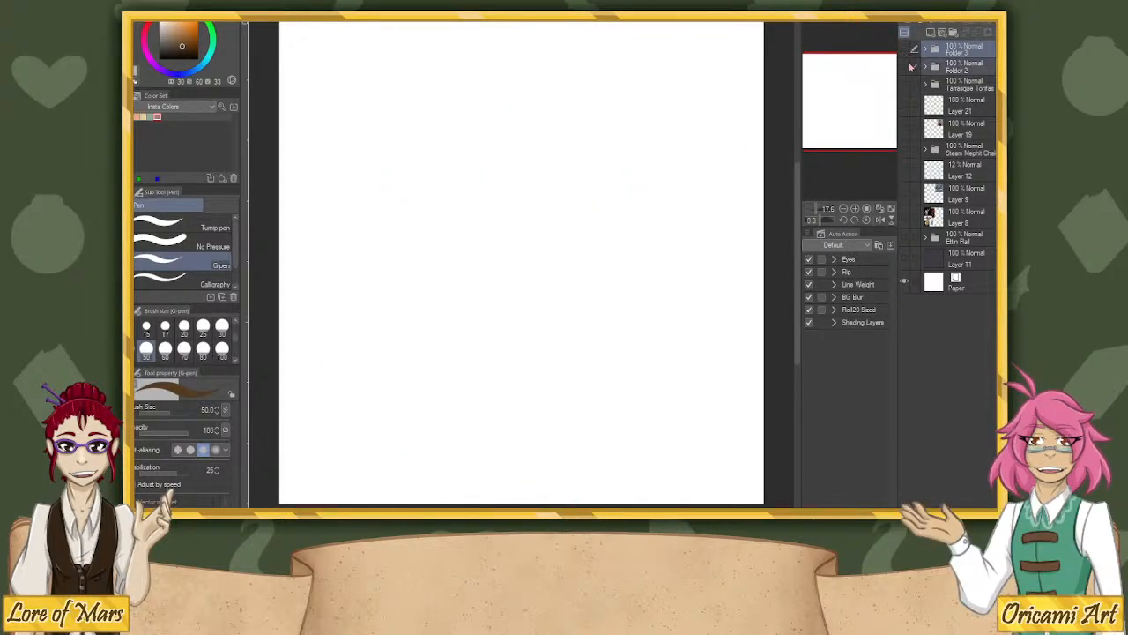
click(905, 68)
click(905, 68)
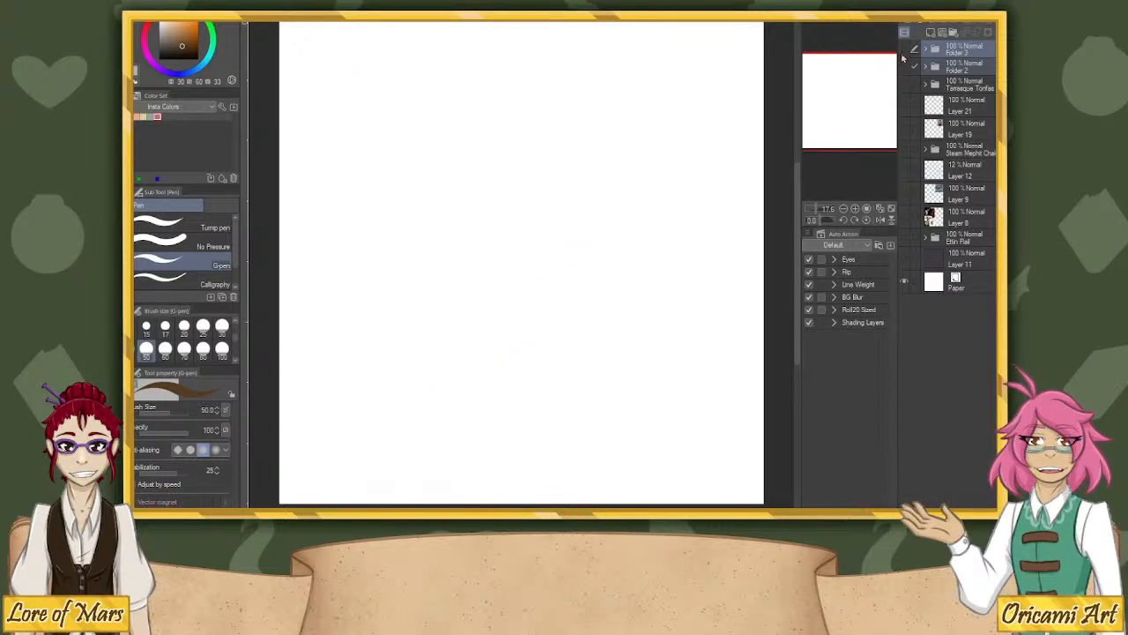
click(905, 50)
click(904, 51)
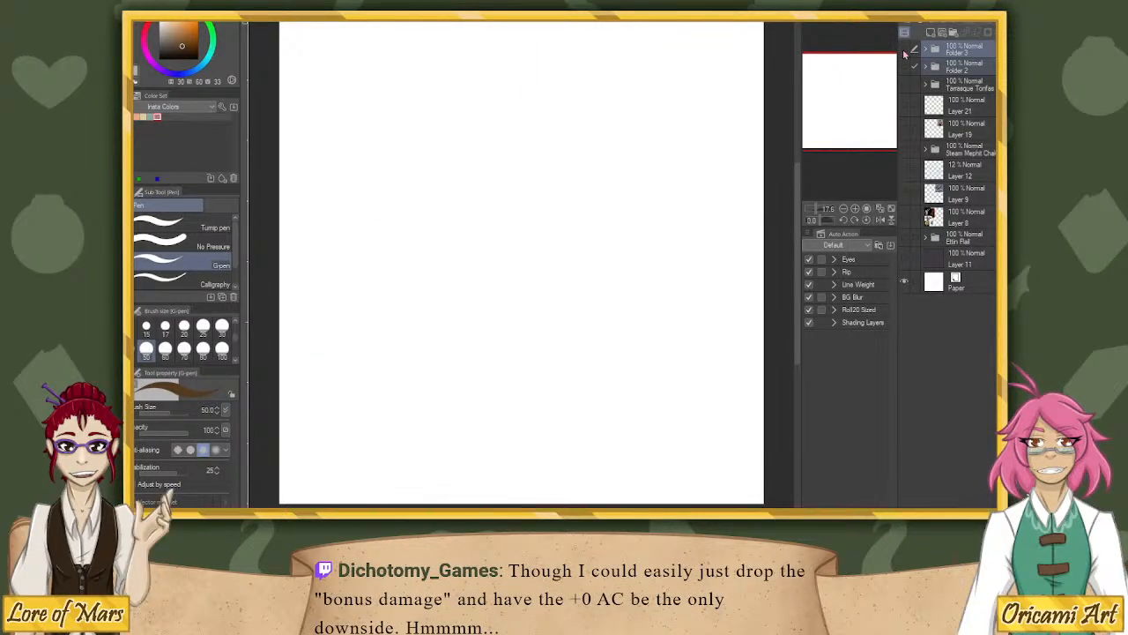
click(905, 53)
click(905, 54)
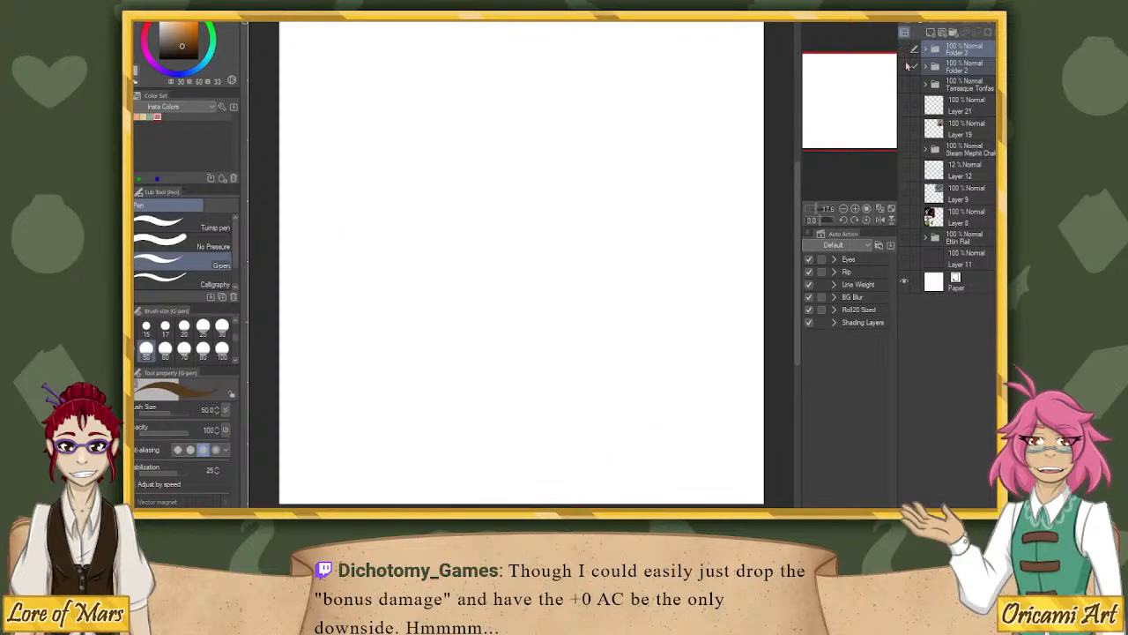
Show the earlier weapon drawings one at a time: the golden sword in Folder 2, the Tarrasque tonfas, the Steam Mephit chakram and the Ettin flail.
click(906, 69)
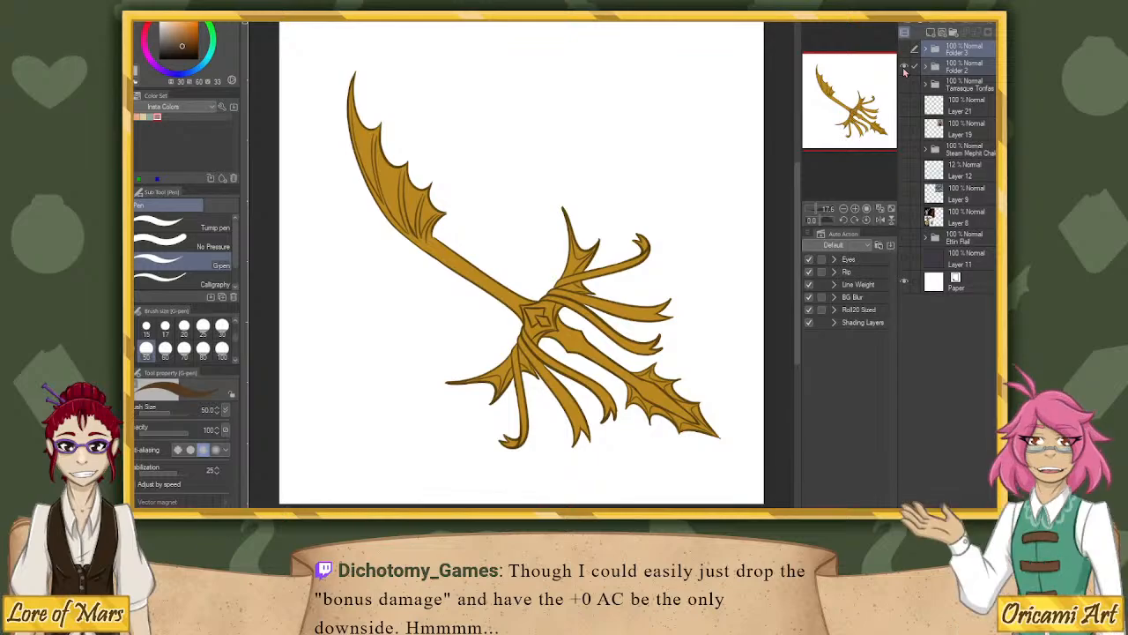
click(905, 68)
click(907, 87)
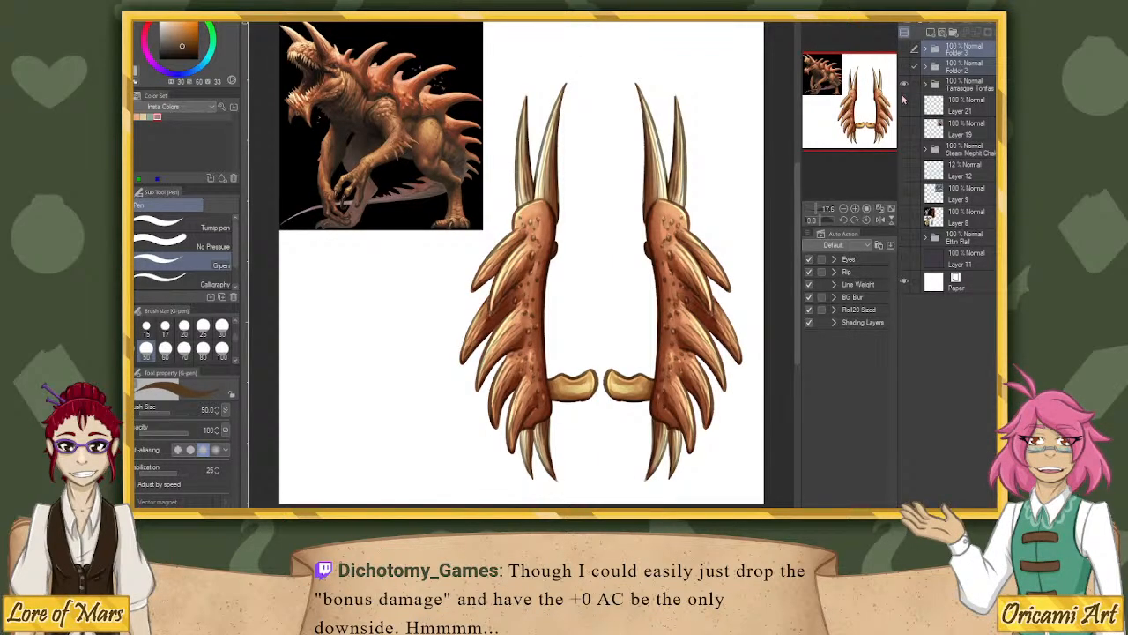
click(905, 86)
click(904, 150)
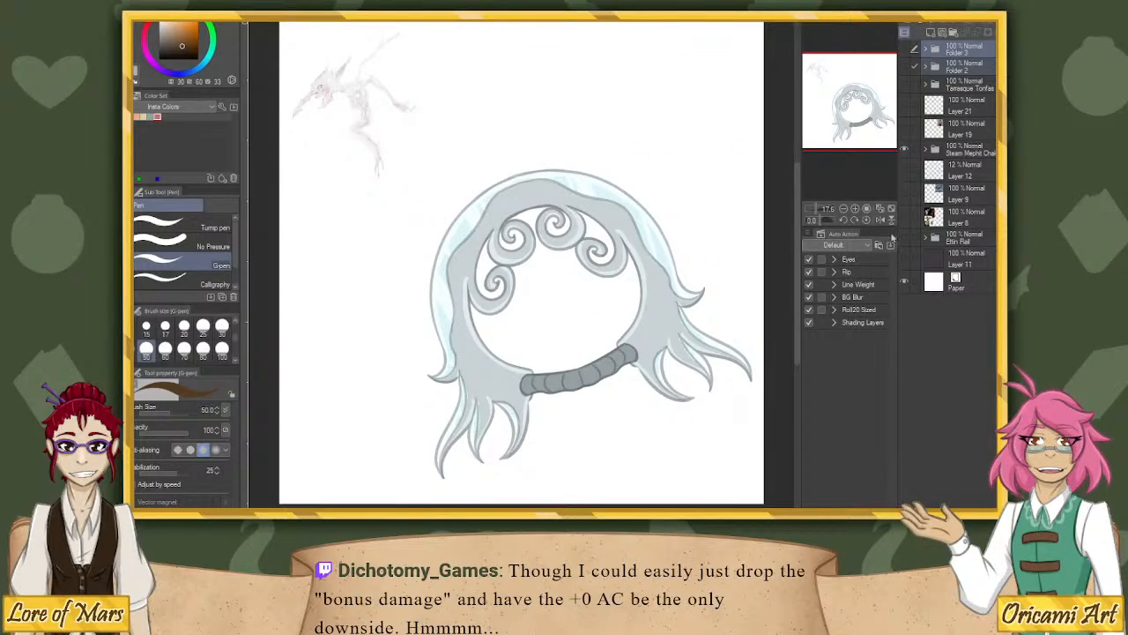
click(904, 152)
click(904, 239)
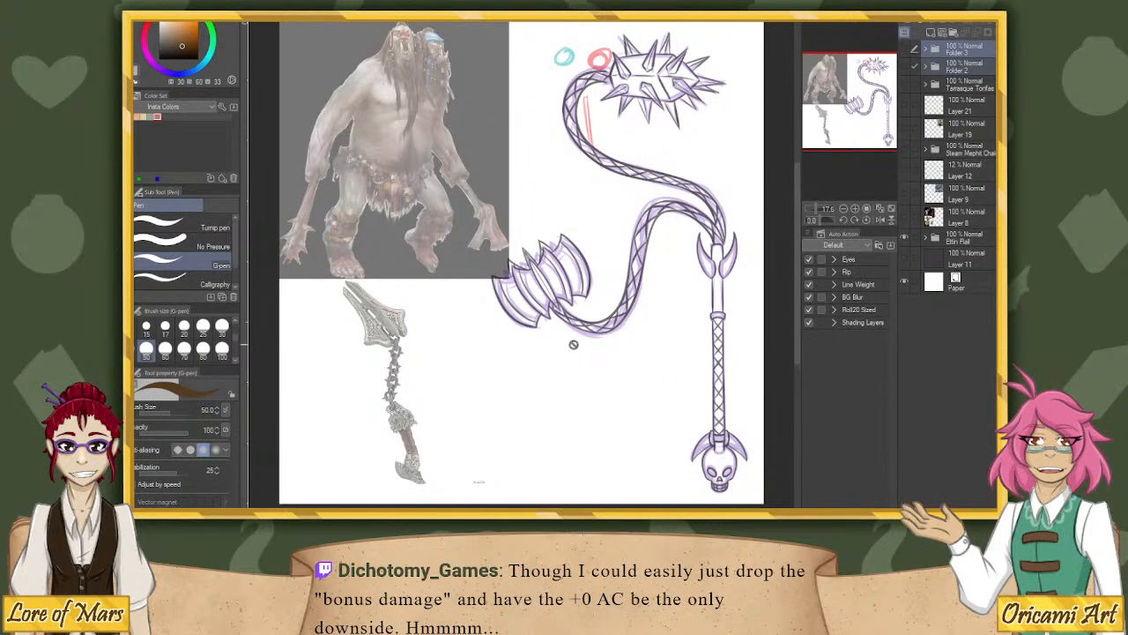
Hide the Ettin Flail folder, paste the flumph reference image, enlarge it to about double size and place it in the canvas's upper-left area.
click(904, 239)
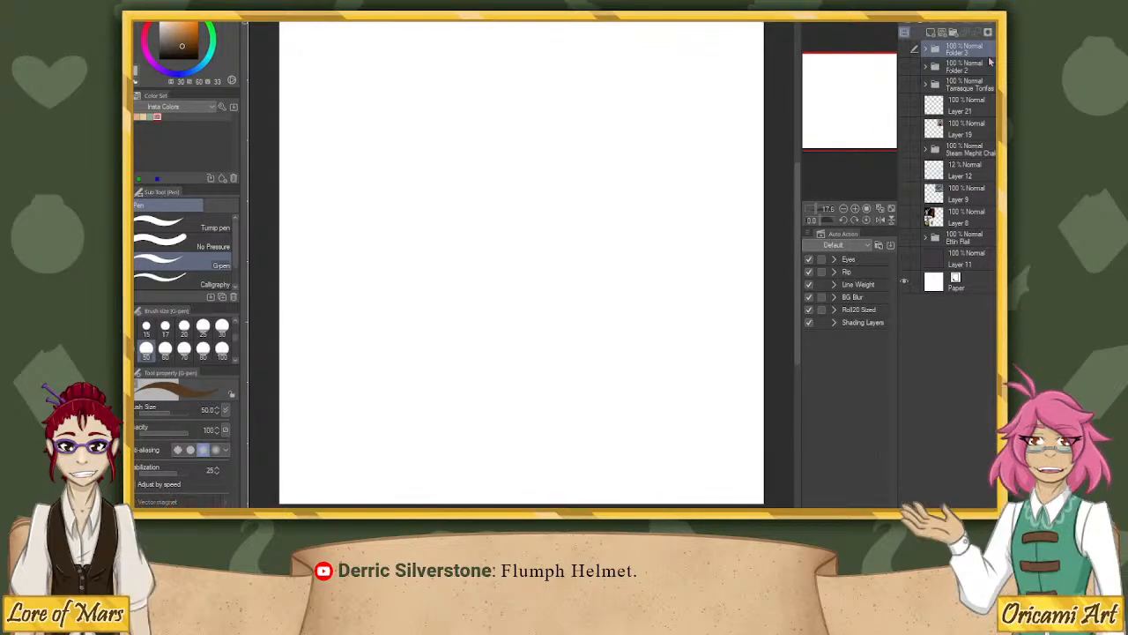
key(ctrl+v)
key(ctrl+t)
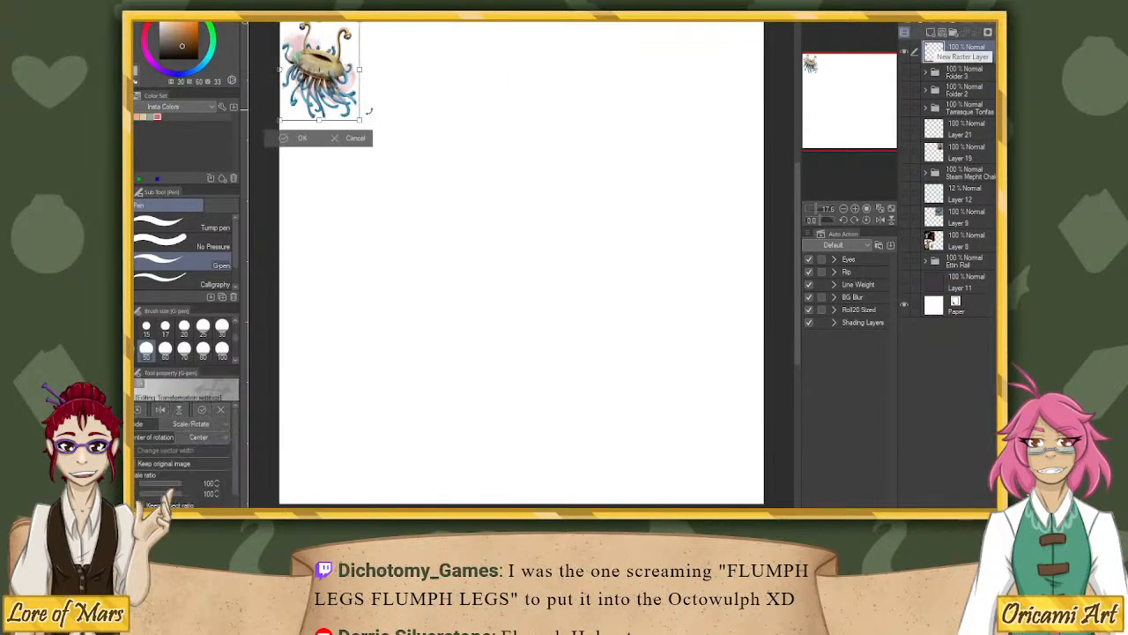
drag(359, 121, 592, 256)
mouse_move(403, 190)
mouse_down()
mouse_move(559, 252)
mouse_move(509, 255)
mouse_move(416, 202)
mouse_up()
key(Return)
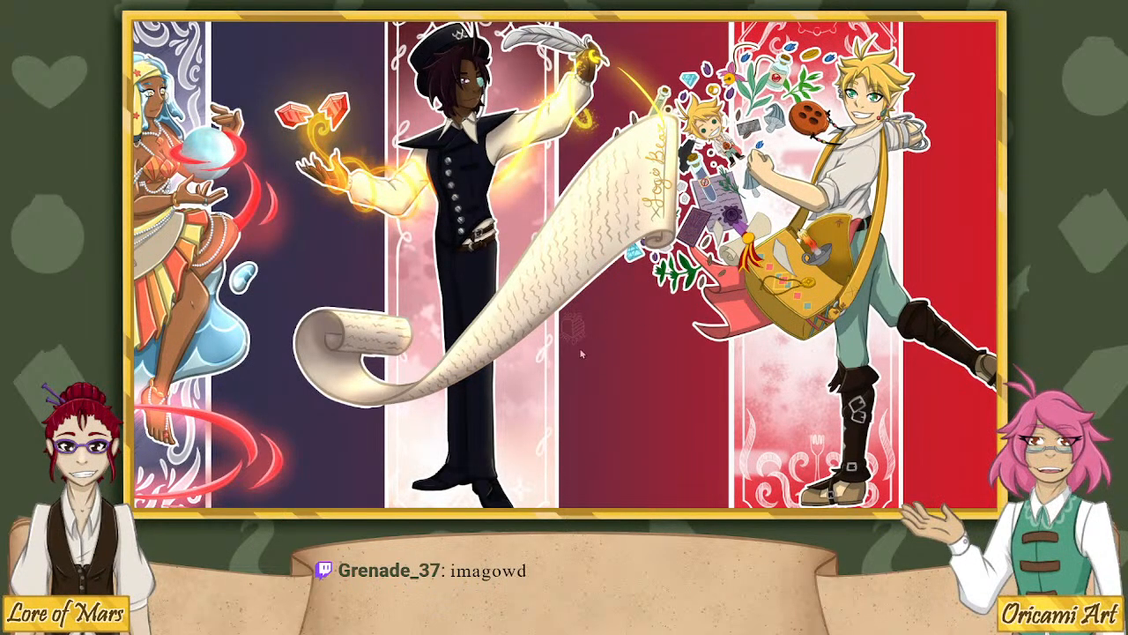
Return to Clip Studio Paint and add a raster layer holding a vertical two-line symmetrical ruler just right of the canvas centre.
key(alt+Tab)
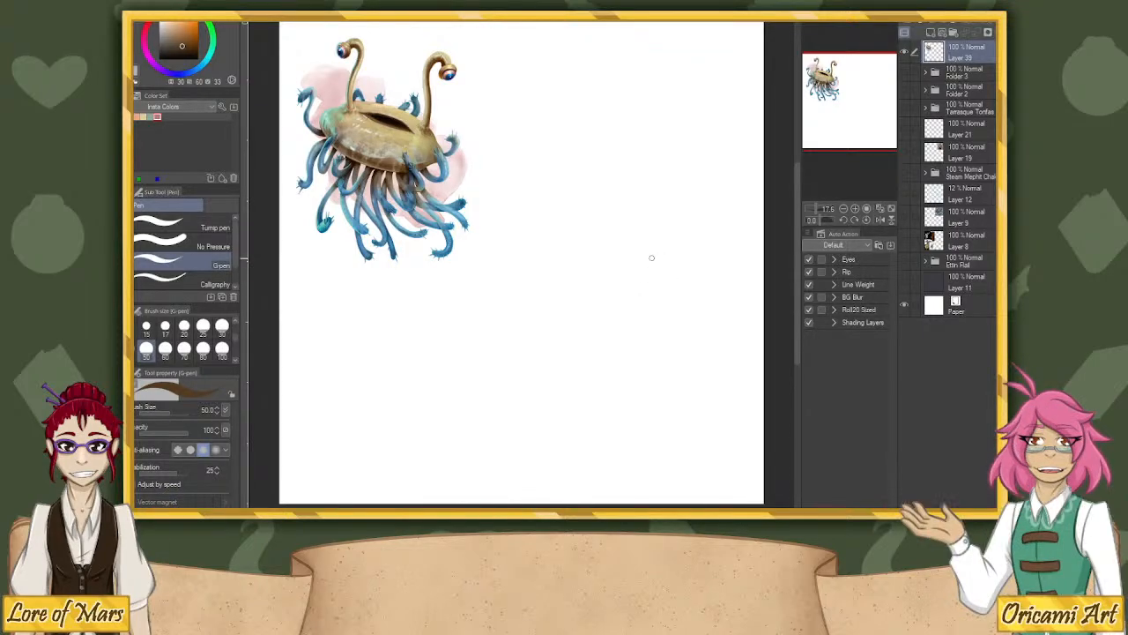
click(931, 32)
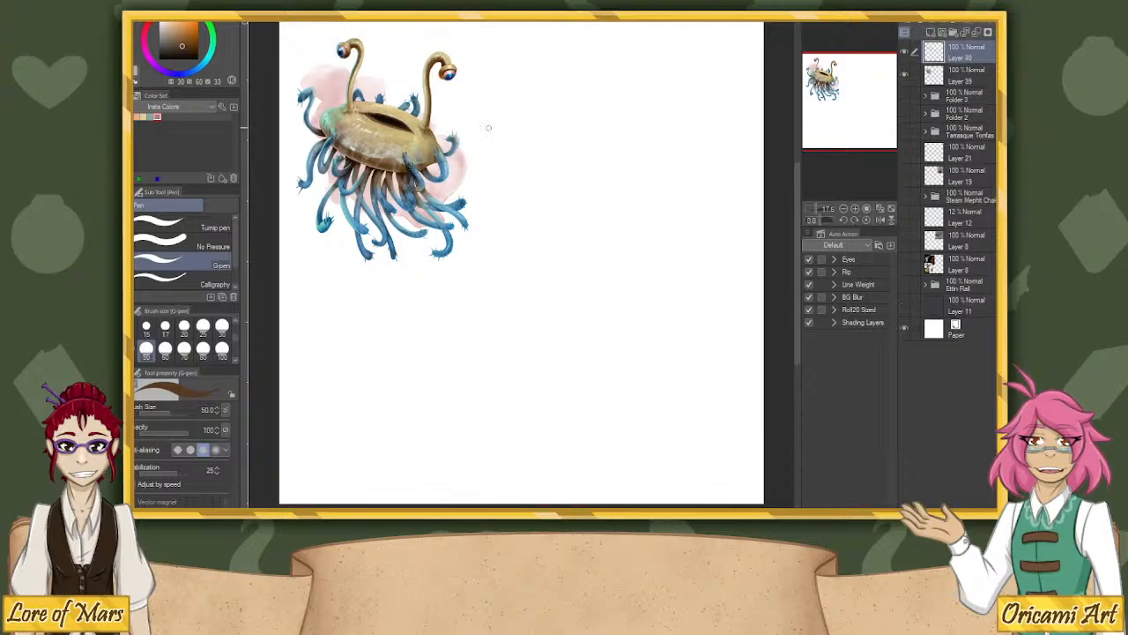
click(124, 221)
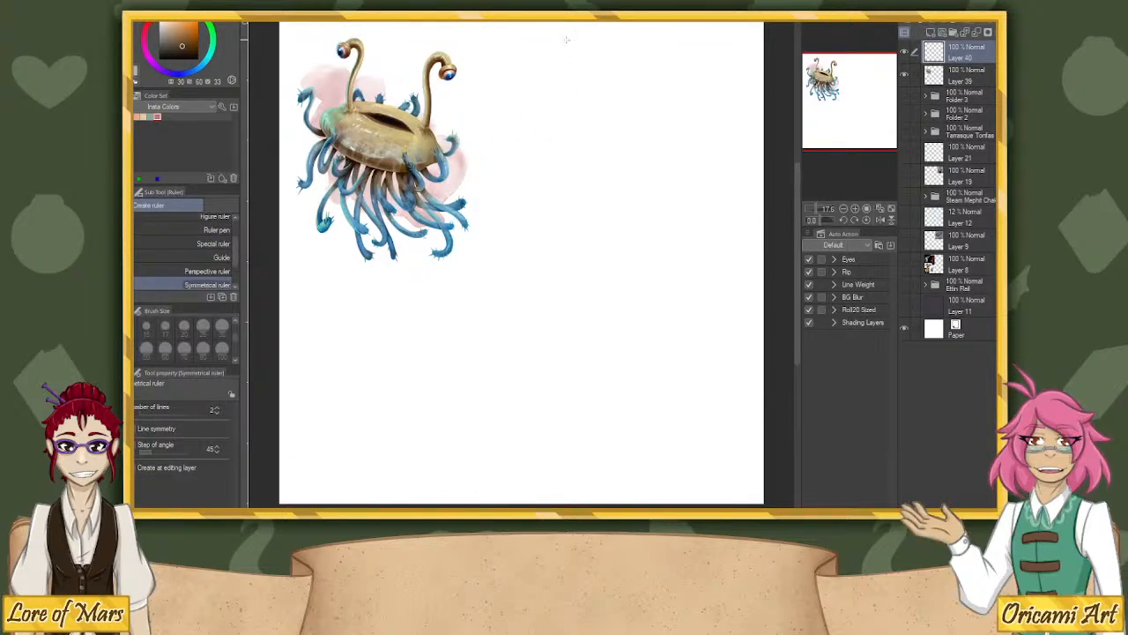
drag(566, 39, 568, 447)
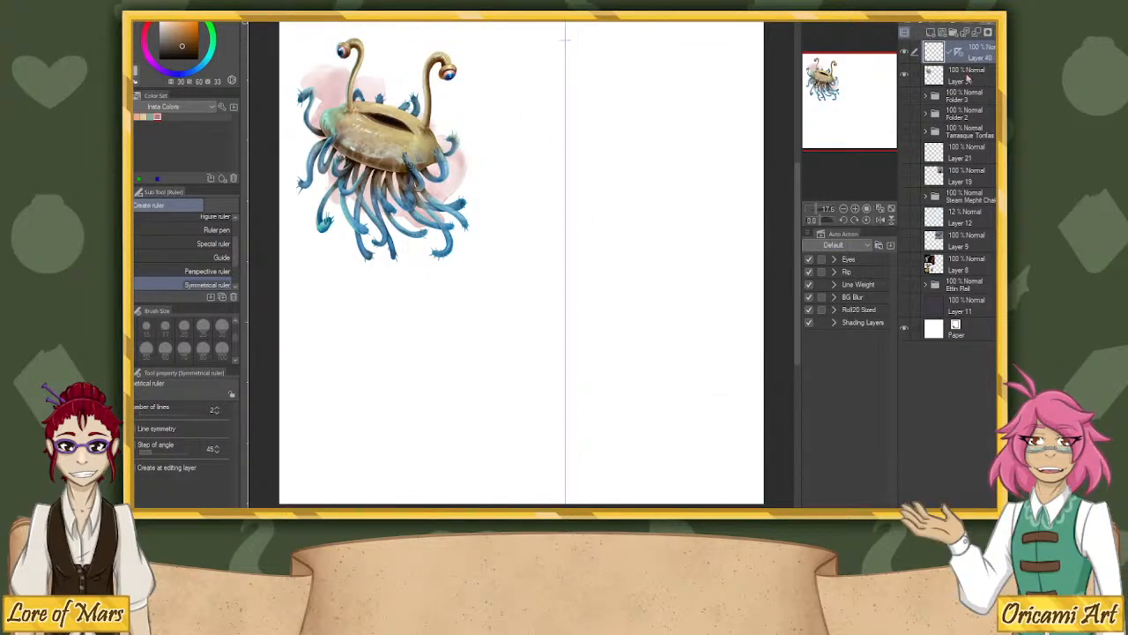
Make the symmetry ruler show for layers in the same folder, add a layer beneath it, and set a dark olive Sketch Pencil at size 70.
click(959, 52)
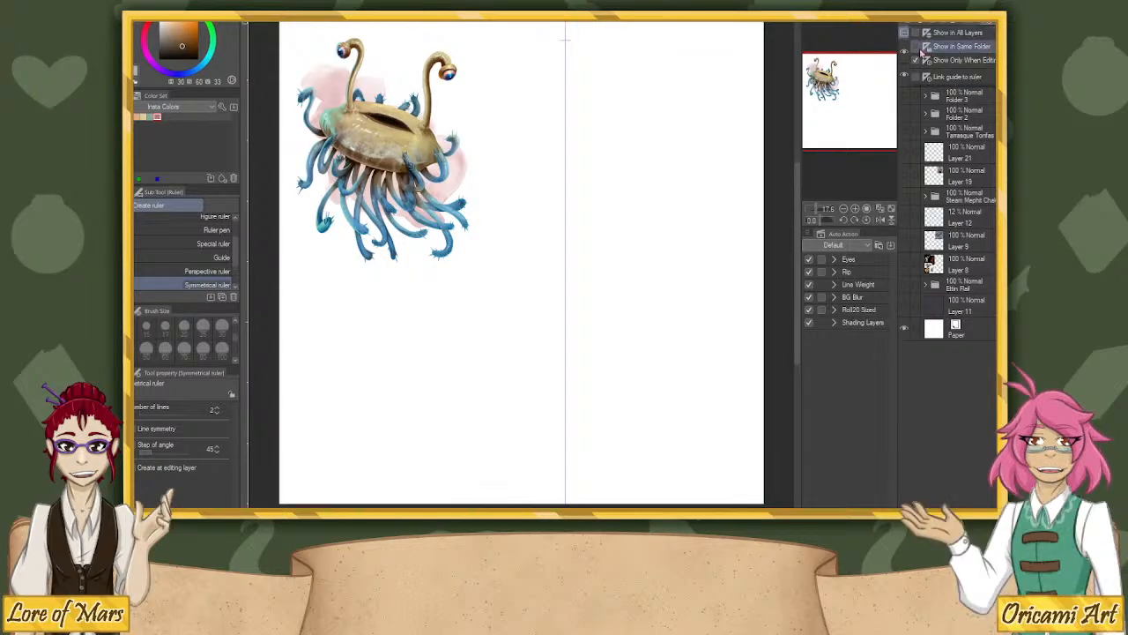
click(921, 52)
click(930, 33)
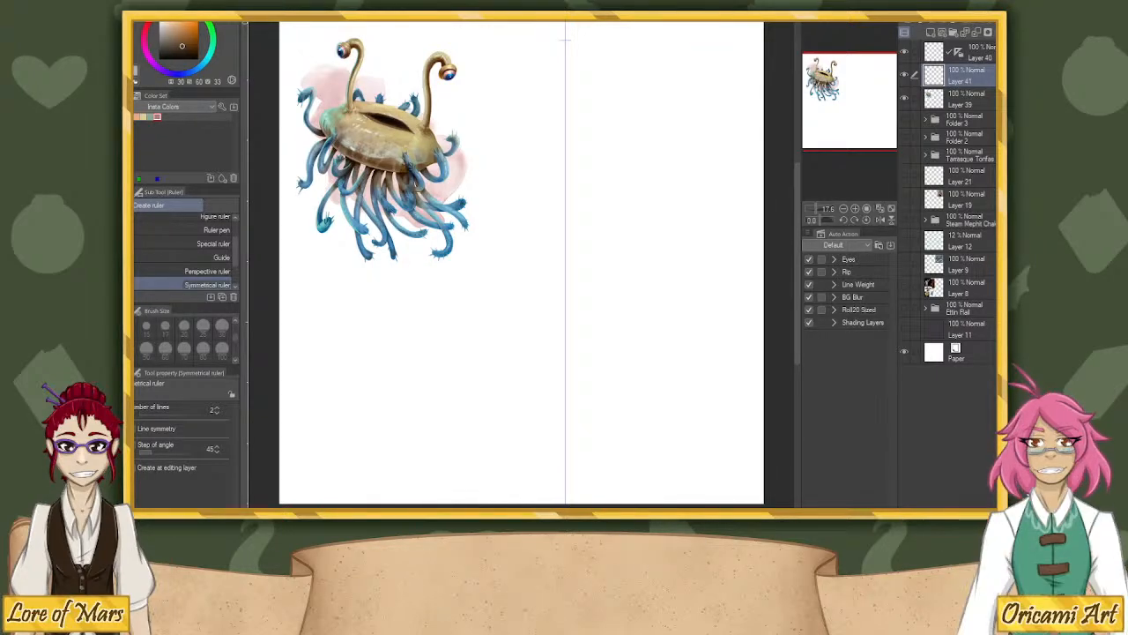
click(178, 7)
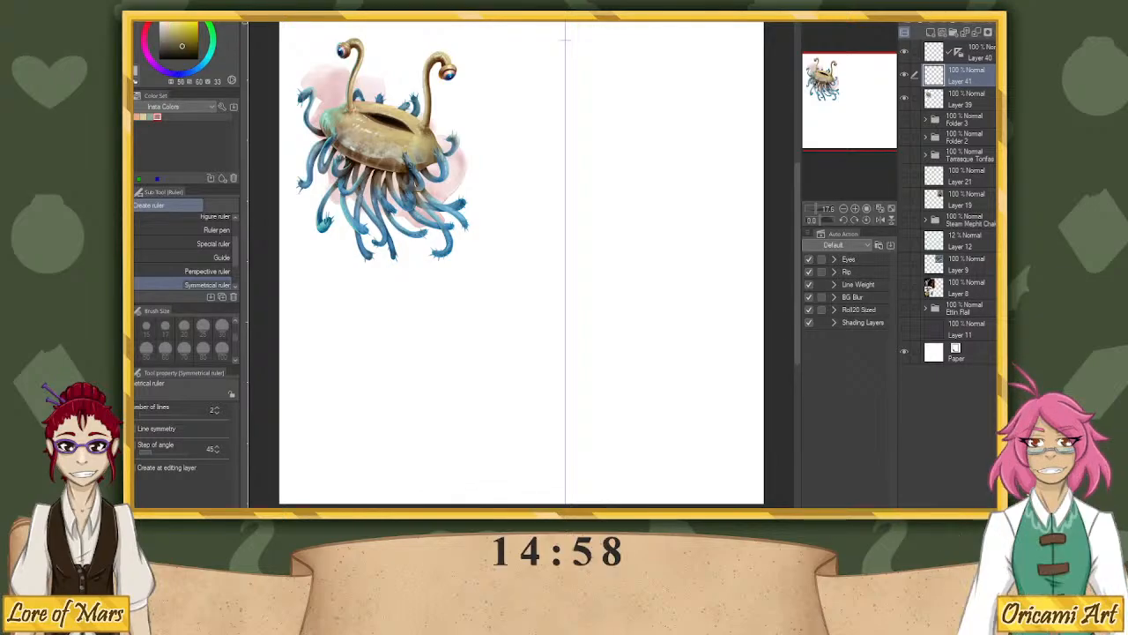
key(b)
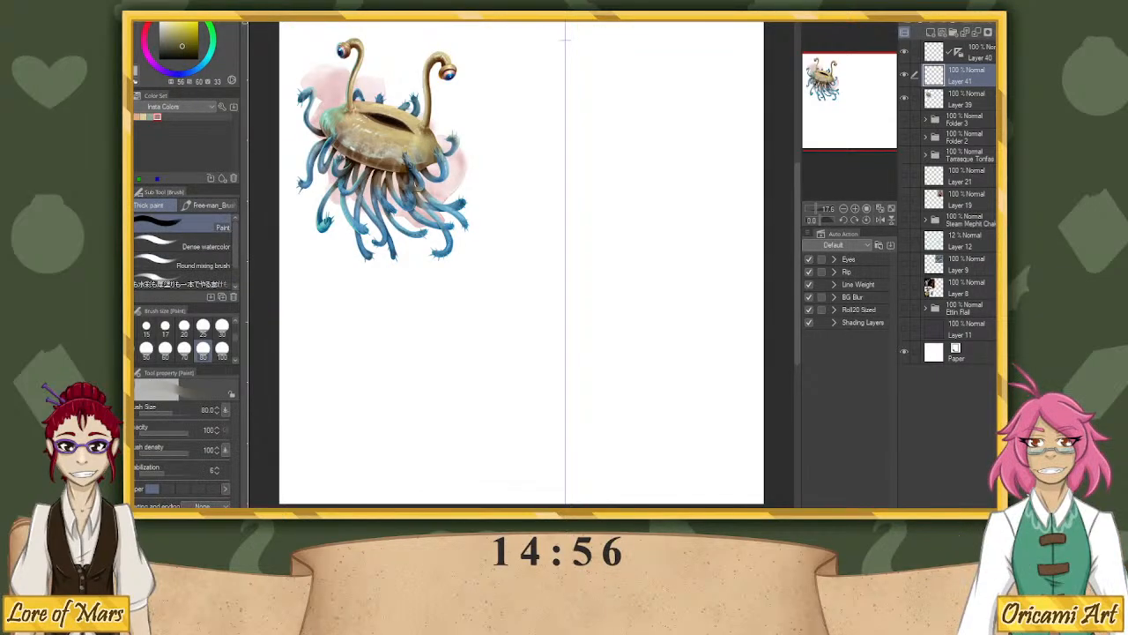
key(p)
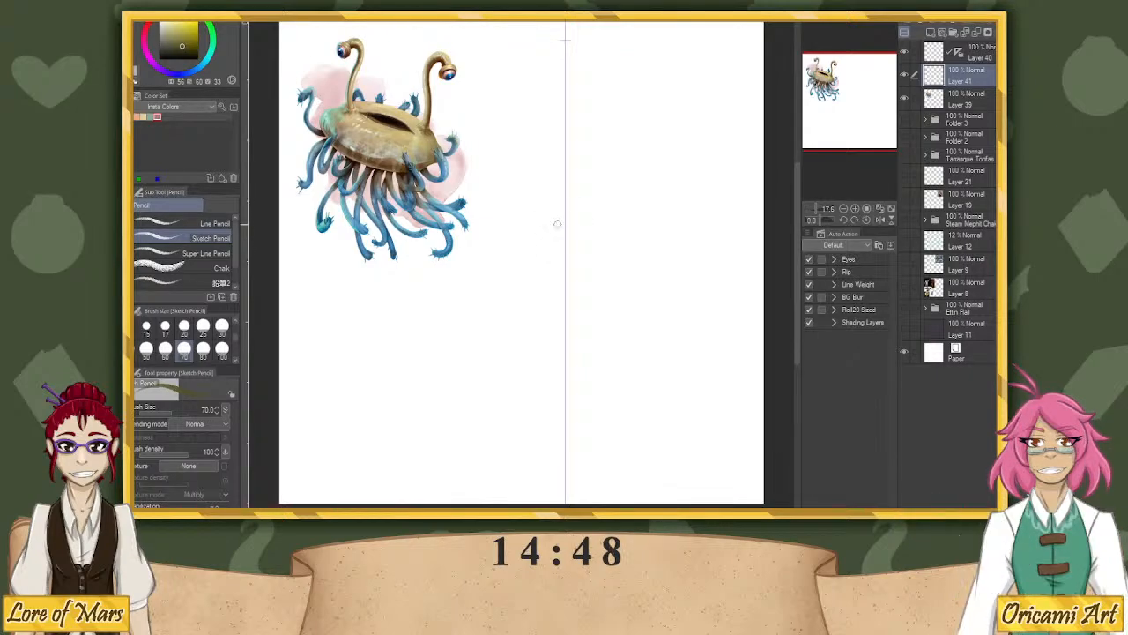
mouse_move(560, 251)
mouse_down()
mouse_move(497, 271)
mouse_move(514, 268)
mouse_move(513, 292)
mouse_move(524, 283)
mouse_move(532, 299)
mouse_move(504, 285)
mouse_move(542, 297)
mouse_up()
key(ctrl+z)
key(ctrl+z)
key(ctrl+z)
key(ctrl+z)
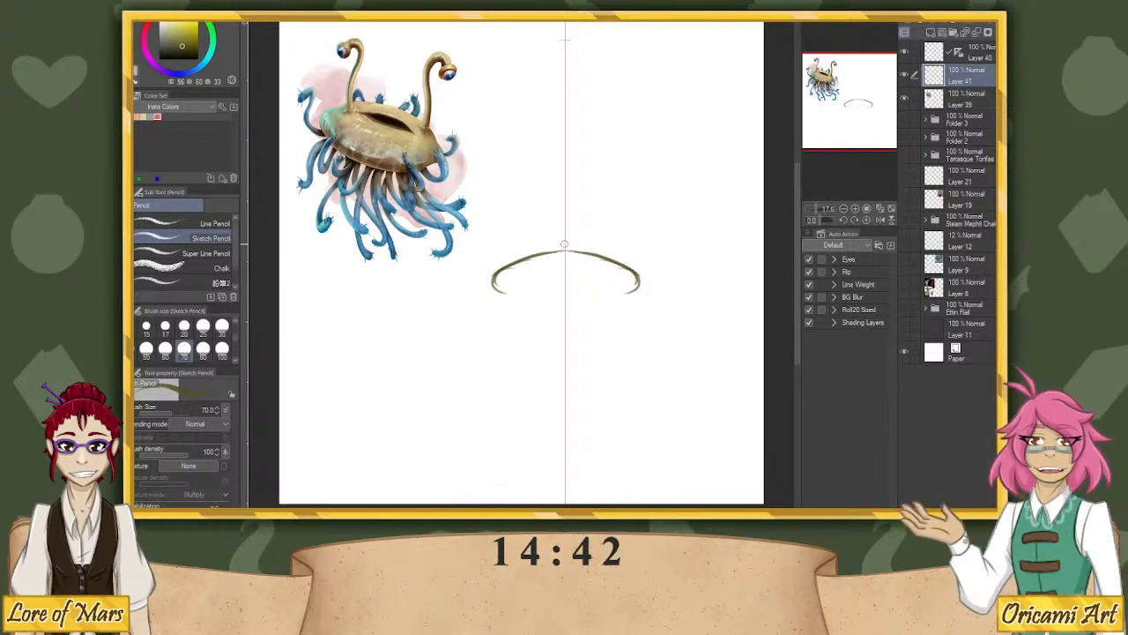
Sketch a front-view head guide across the symmetry line, with a round skull, a vertical centre line and a tapered jaw.
mouse_move(549, 220)
mouse_down()
mouse_move(589, 265)
mouse_move(544, 294)
mouse_move(574, 292)
mouse_move(564, 215)
mouse_up()
drag(529, 284, 566, 302)
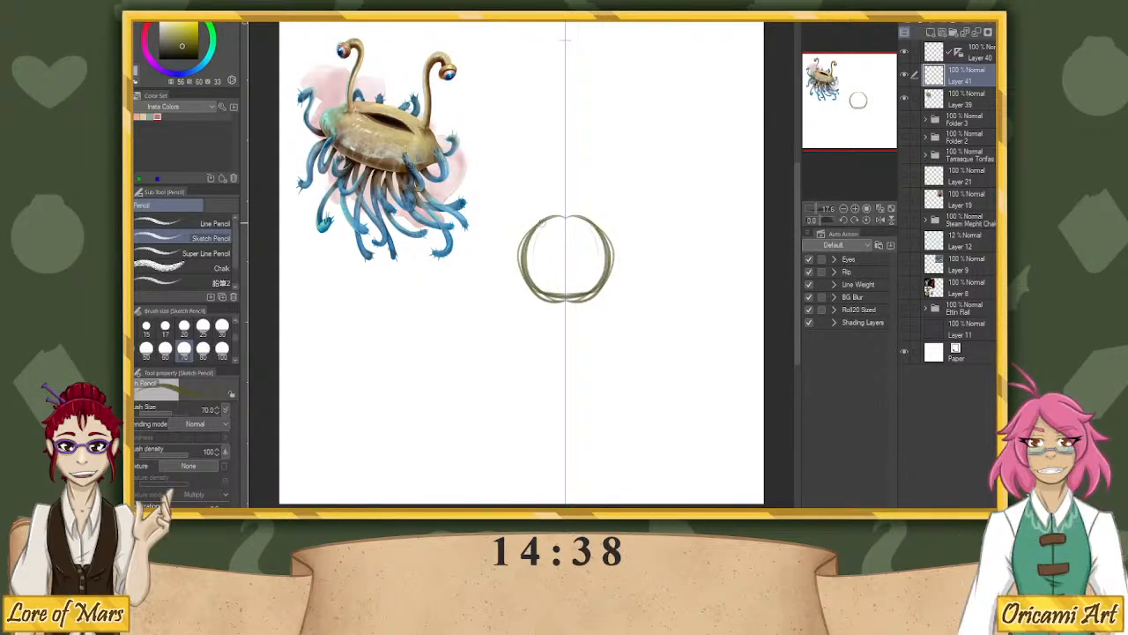
mouse_move(533, 236)
mouse_down()
mouse_move(582, 232)
mouse_move(564, 211)
mouse_up()
mouse_move(567, 313)
mouse_down()
mouse_move(569, 220)
mouse_move(565, 353)
mouse_up()
mouse_move(525, 266)
mouse_down()
mouse_move(532, 309)
mouse_move(564, 338)
mouse_up()
Sketch the neck below the jaw, flaring out and closing in a V, with inner neck lines.
mouse_move(527, 305)
mouse_down()
mouse_move(566, 335)
mouse_move(529, 296)
mouse_move(548, 327)
mouse_move(543, 363)
mouse_up()
key(ctrl+z)
mouse_move(541, 324)
mouse_down()
mouse_move(539, 354)
mouse_move(561, 382)
mouse_up()
key(ctrl+z)
key(ctrl+z)
drag(545, 327, 540, 362)
drag(541, 363, 569, 389)
mouse_move(545, 340)
mouse_down()
mouse_move(539, 370)
mouse_move(562, 387)
mouse_up()
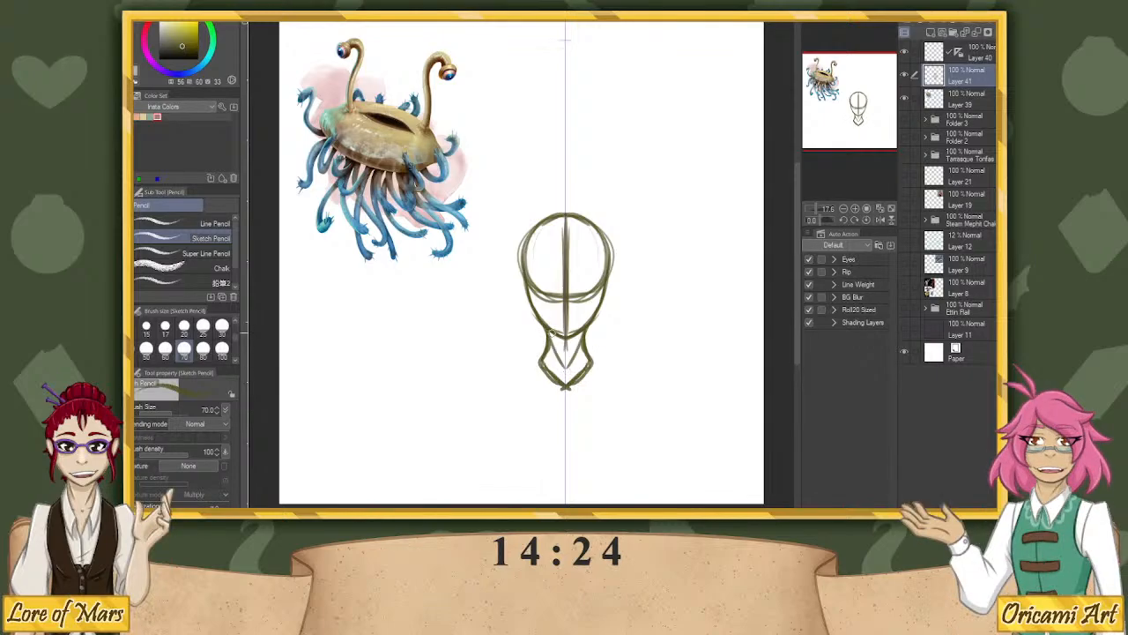
drag(548, 329, 560, 370)
key(ctrl+z)
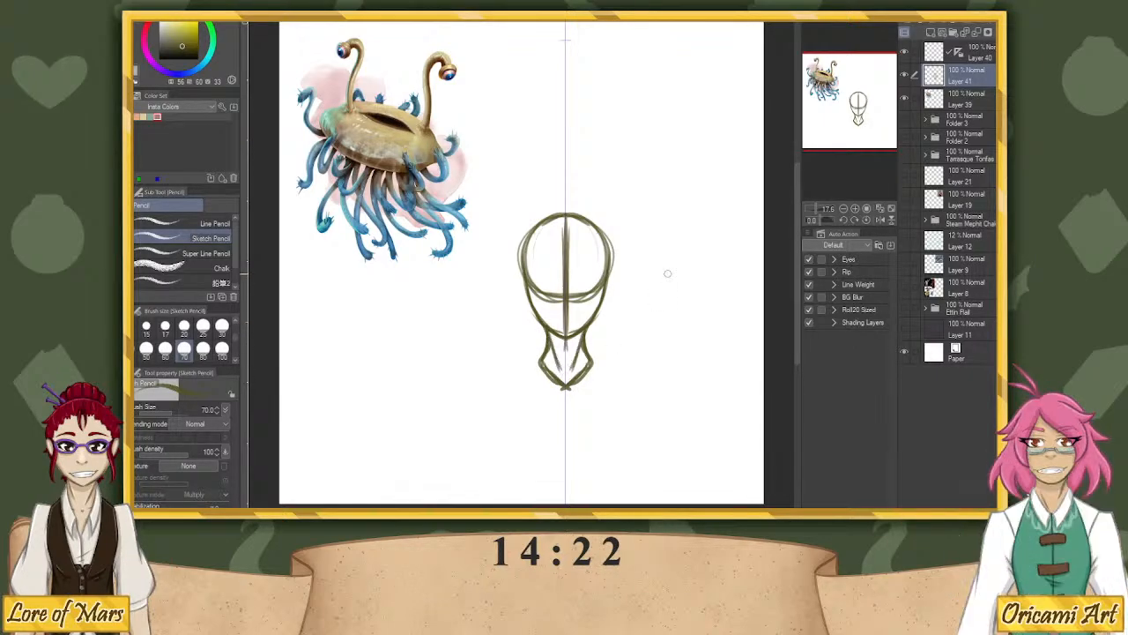
Fade the head guide to 54% opacity and rough in a wide, sloping hat in blue on a new layer above it.
click(930, 33)
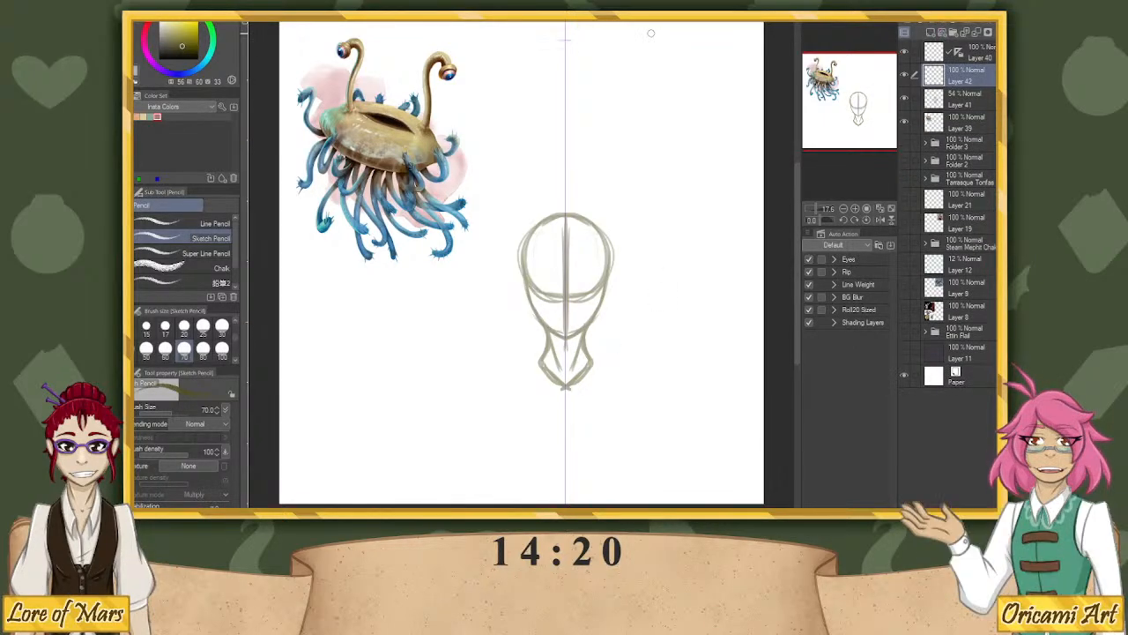
click(203, 66)
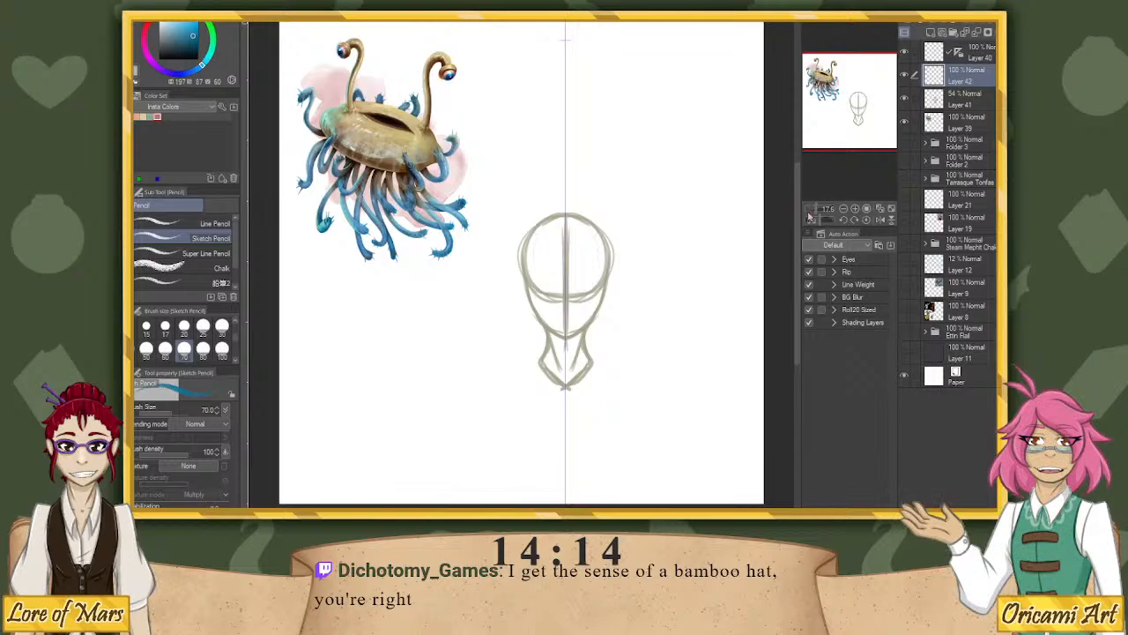
drag(811, 220, 825, 222)
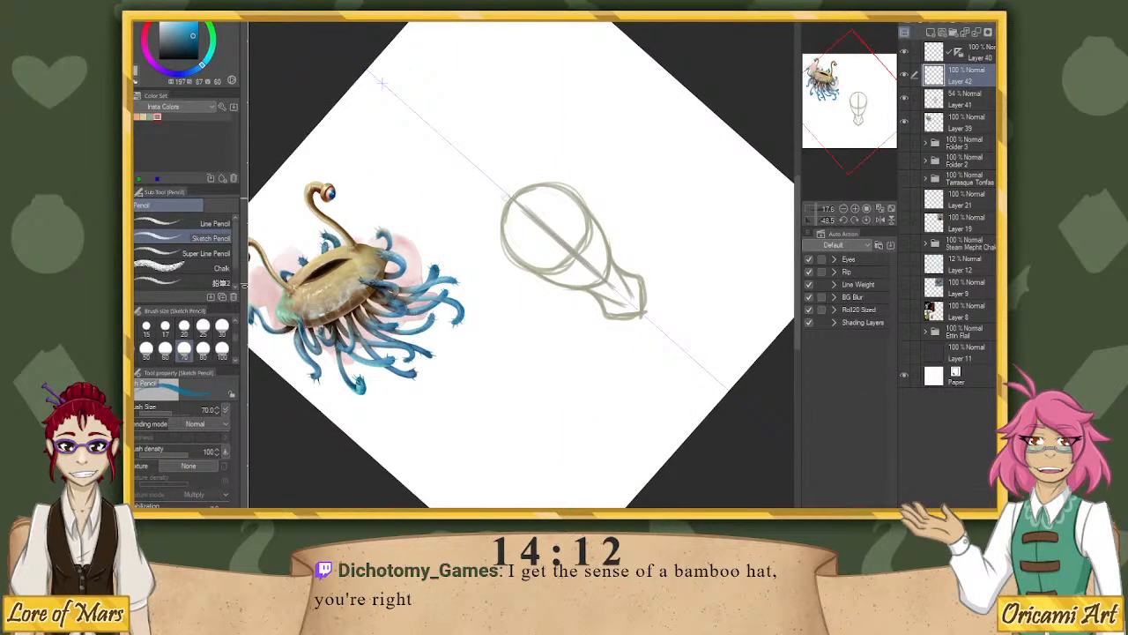
mouse_move(623, 156)
mouse_down()
mouse_move(491, 233)
mouse_move(483, 312)
mouse_up()
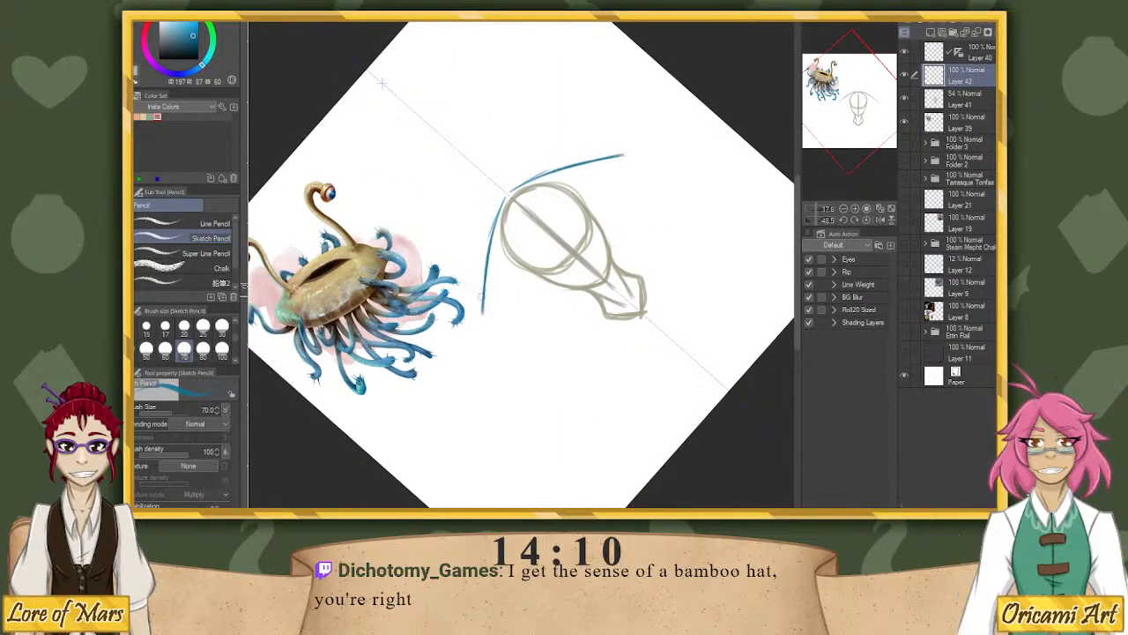
drag(607, 189, 508, 298)
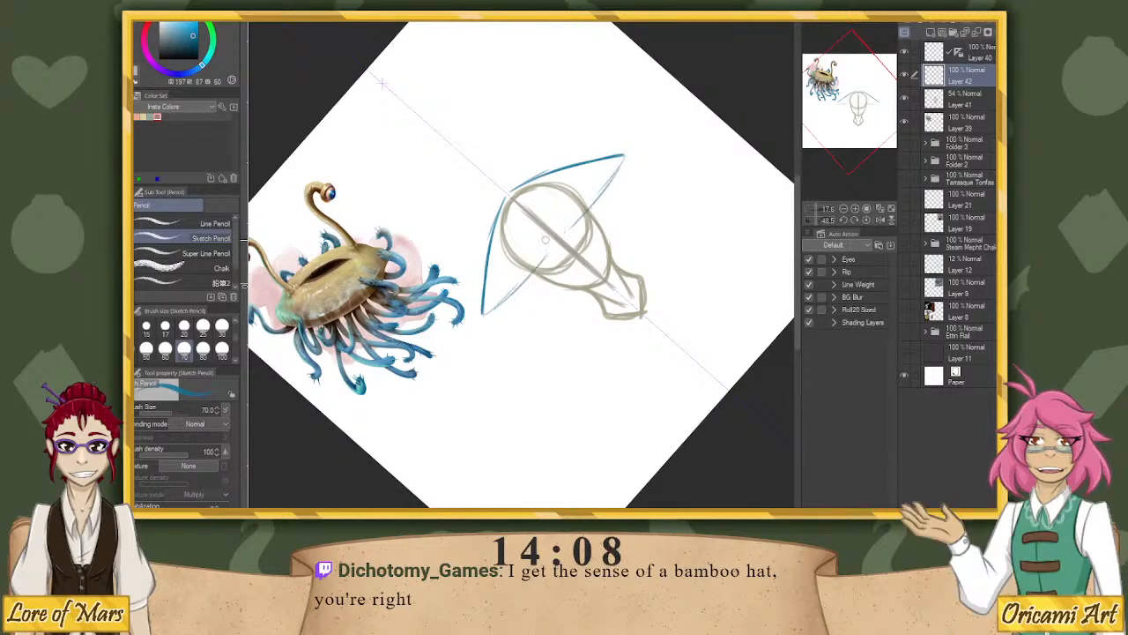
Redraw the hat with slightly shorter tips, a curved lower brim across the forehead and firmer outlines.
key(ctrl+z)
key(ctrl+z)
mouse_move(578, 161)
mouse_down()
mouse_move(492, 228)
mouse_move(476, 296)
mouse_move(606, 155)
mouse_up()
mouse_move(490, 291)
mouse_down()
mouse_move(605, 164)
mouse_move(509, 282)
mouse_move(557, 233)
mouse_move(487, 257)
mouse_up()
drag(508, 194, 476, 290)
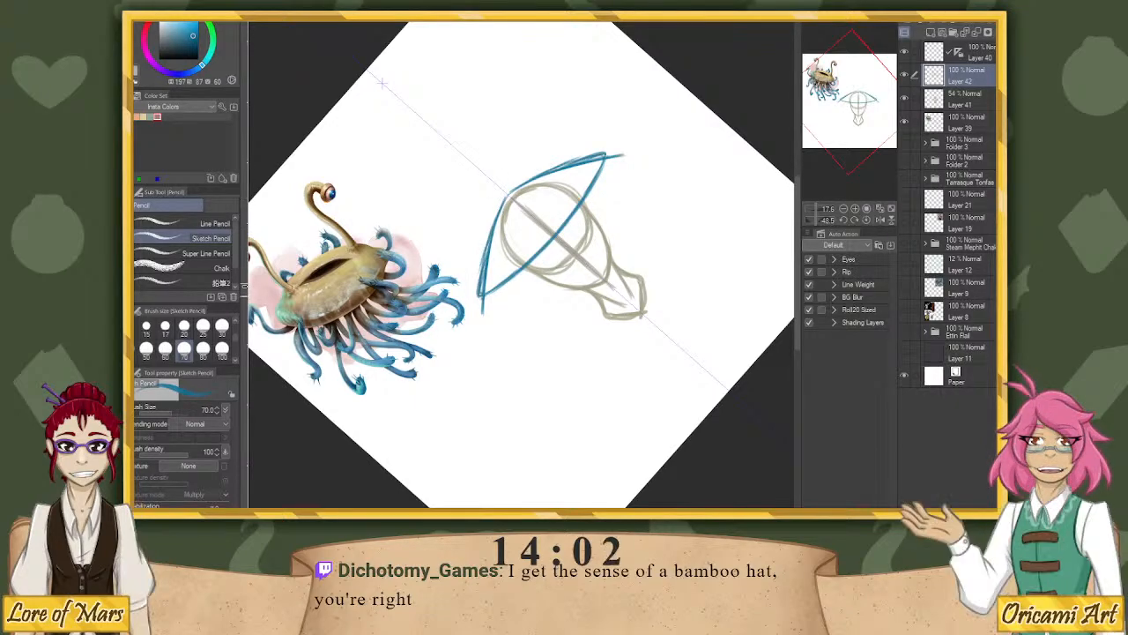
click(867, 220)
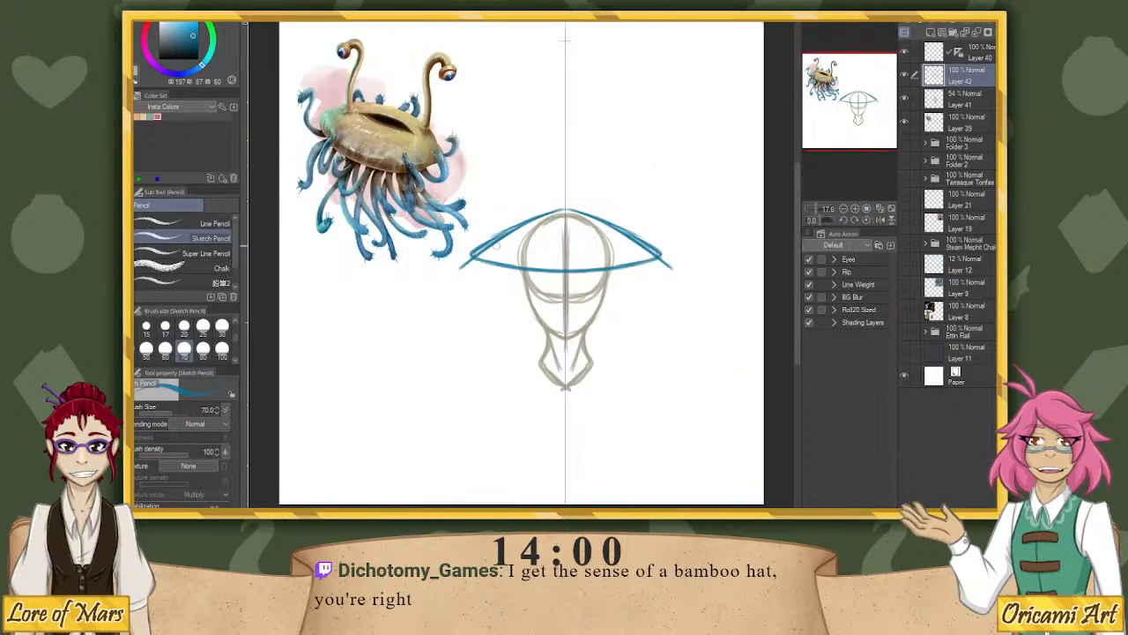
Sketch two long wavy tentacles with small split tips hanging from each end of the hat brim.
drag(483, 262, 486, 322)
drag(483, 268, 490, 351)
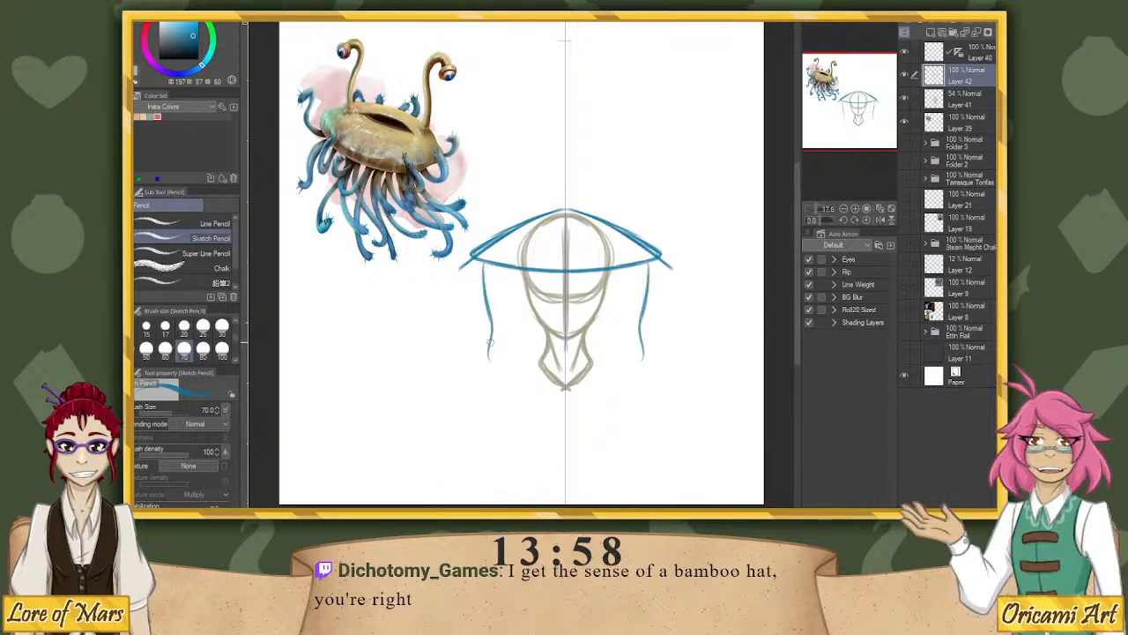
key(ctrl+z)
drag(483, 263, 482, 373)
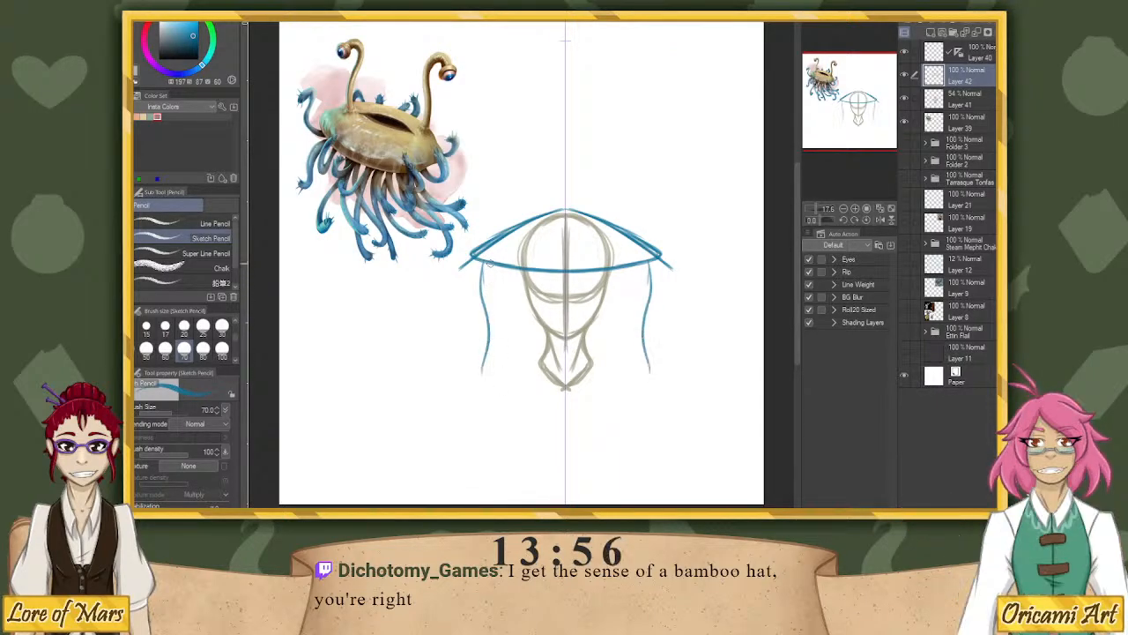
drag(489, 266, 488, 372)
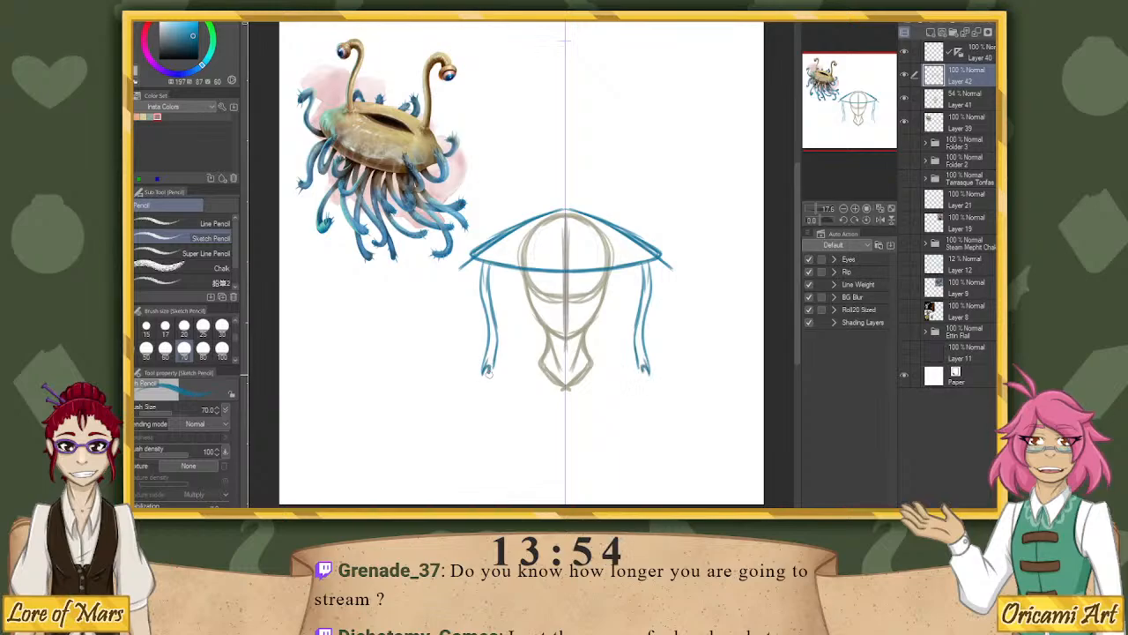
drag(476, 252, 472, 367)
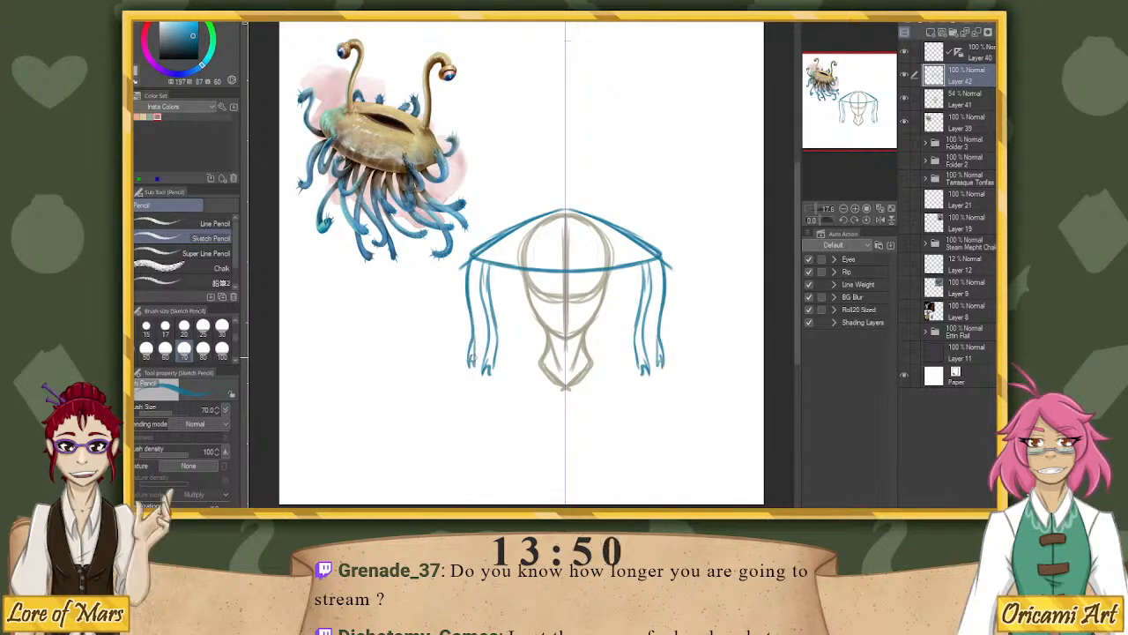
Reinforce the outermost tentacles and add another pair hanging from the brim closer to the face.
drag(476, 322, 473, 362)
drag(476, 284, 474, 333)
drag(477, 256, 473, 371)
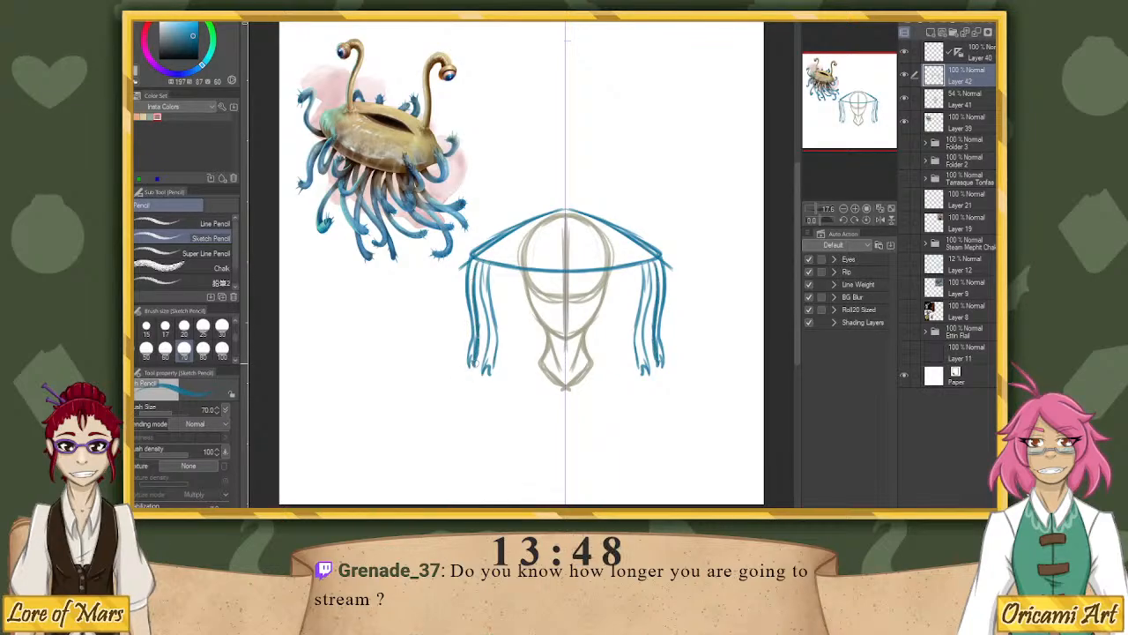
drag(501, 268, 509, 377)
mouse_move(502, 266)
mouse_down()
mouse_move(501, 305)
mouse_move(501, 289)
mouse_move(511, 316)
mouse_move(515, 300)
mouse_move(522, 361)
mouse_move(515, 383)
mouse_up()
key(ctrl+z)
key(ctrl+z)
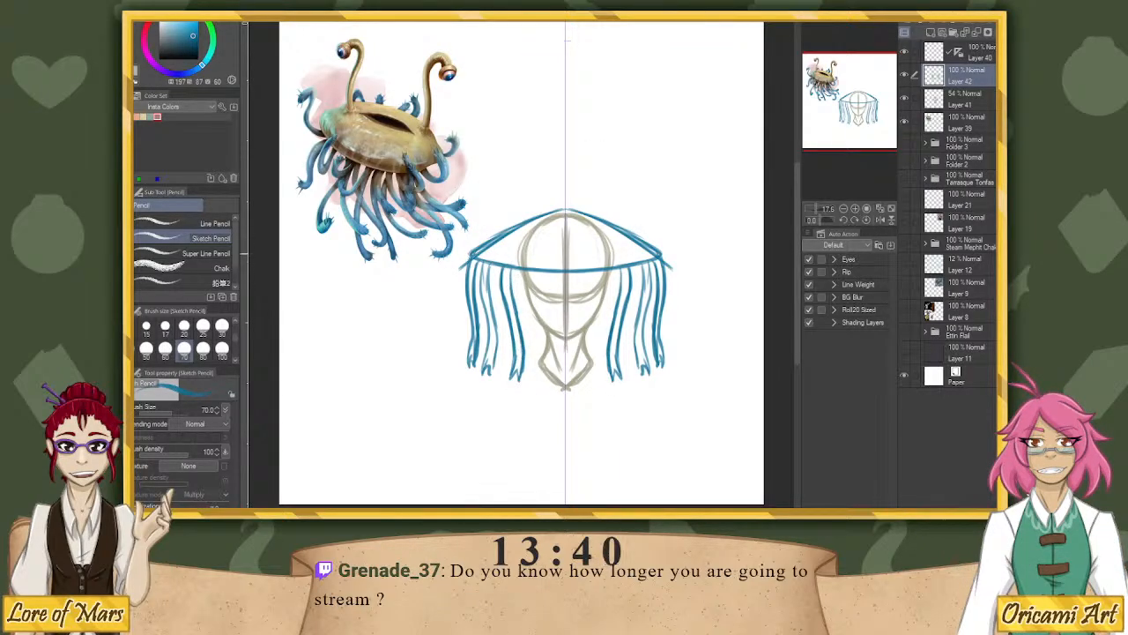
Fill out the outer tentacle clusters with extra overlapping strands and loop their upper ends over the brim.
mouse_move(469, 257)
mouse_down()
mouse_move(463, 364)
mouse_move(477, 335)
mouse_move(475, 265)
mouse_move(492, 373)
mouse_move(490, 271)
mouse_up()
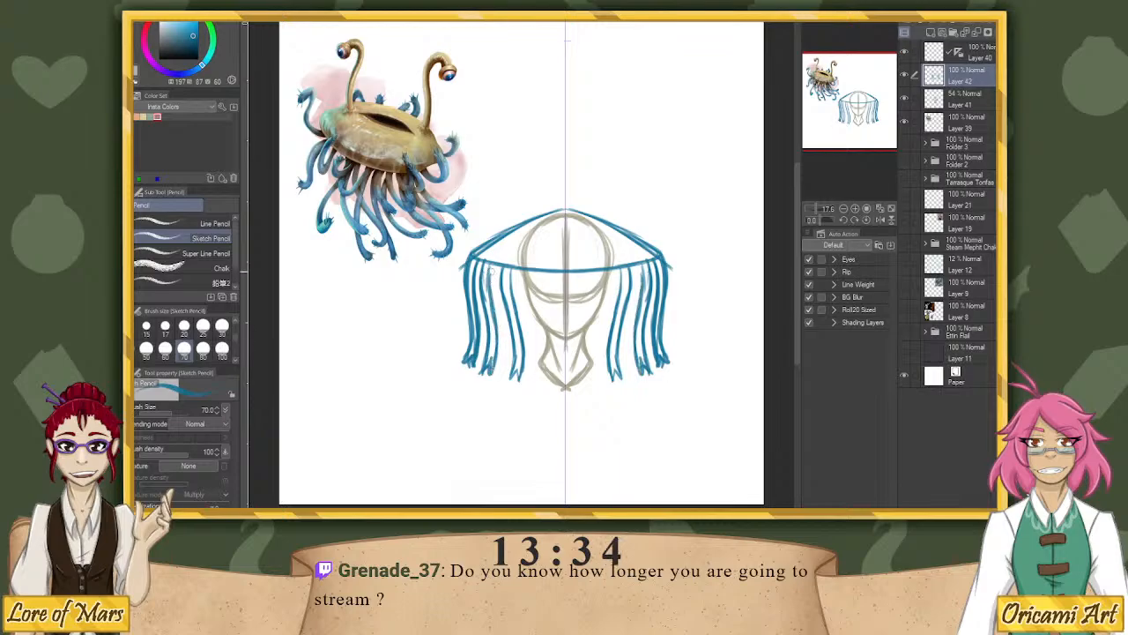
mouse_move(468, 322)
mouse_down()
mouse_move(459, 354)
mouse_move(476, 310)
mouse_move(456, 352)
mouse_move(475, 338)
mouse_move(494, 271)
mouse_up()
mouse_move(499, 273)
mouse_down()
mouse_move(492, 257)
mouse_move(485, 298)
mouse_up()
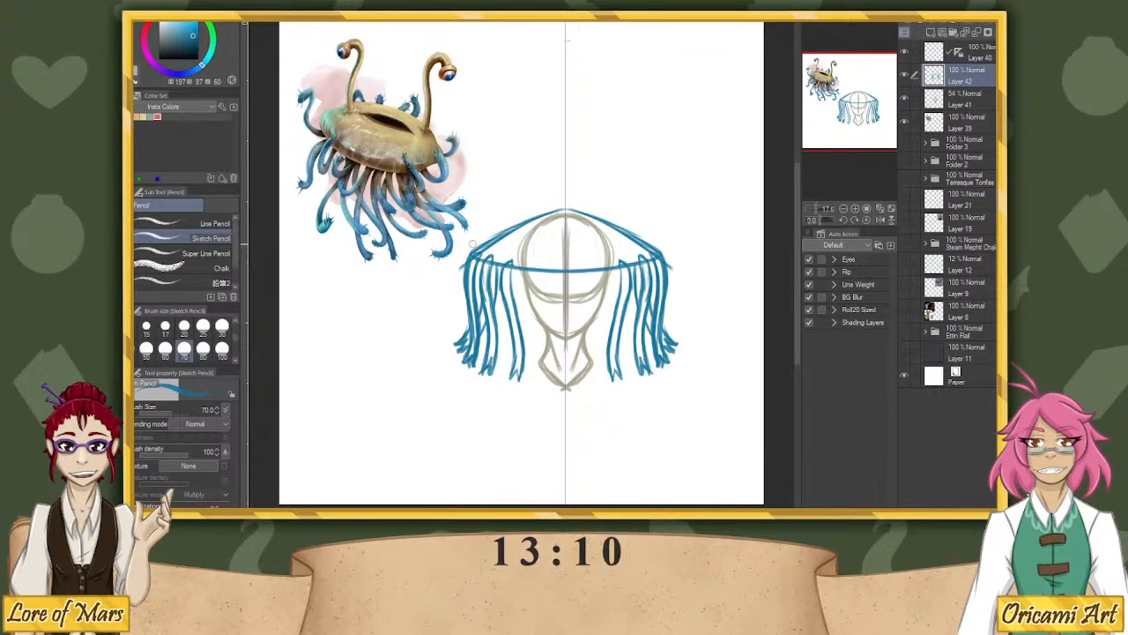
Add the innermost tentacles beside the face and fill the gaps between the hanging strands with short background strokes.
drag(514, 268, 527, 340)
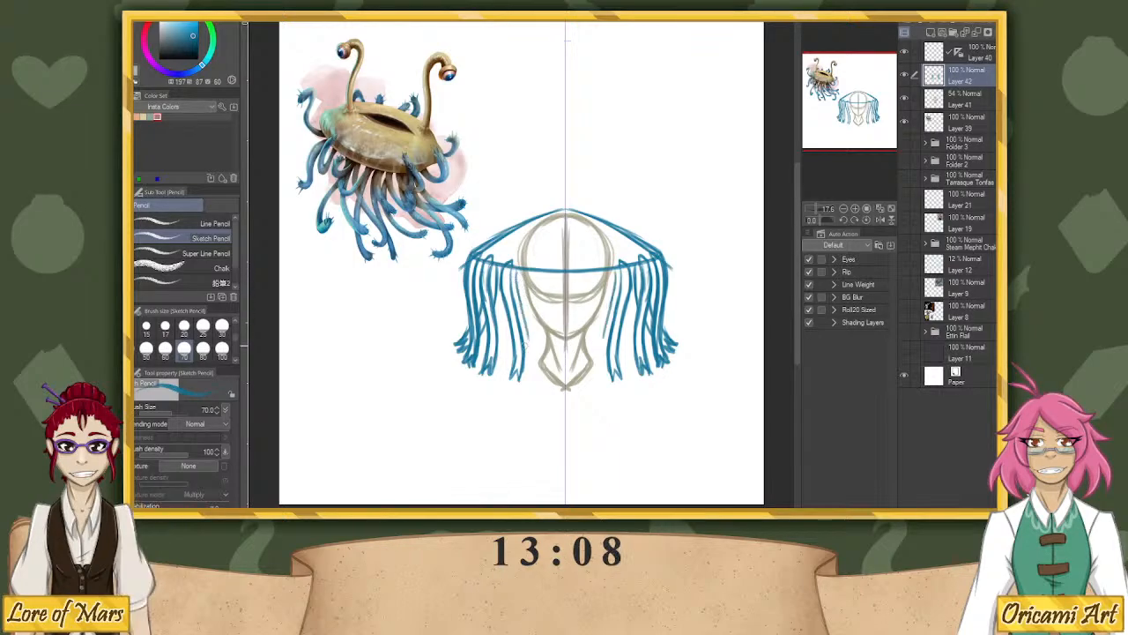
key(ctrl+z)
drag(512, 264, 519, 310)
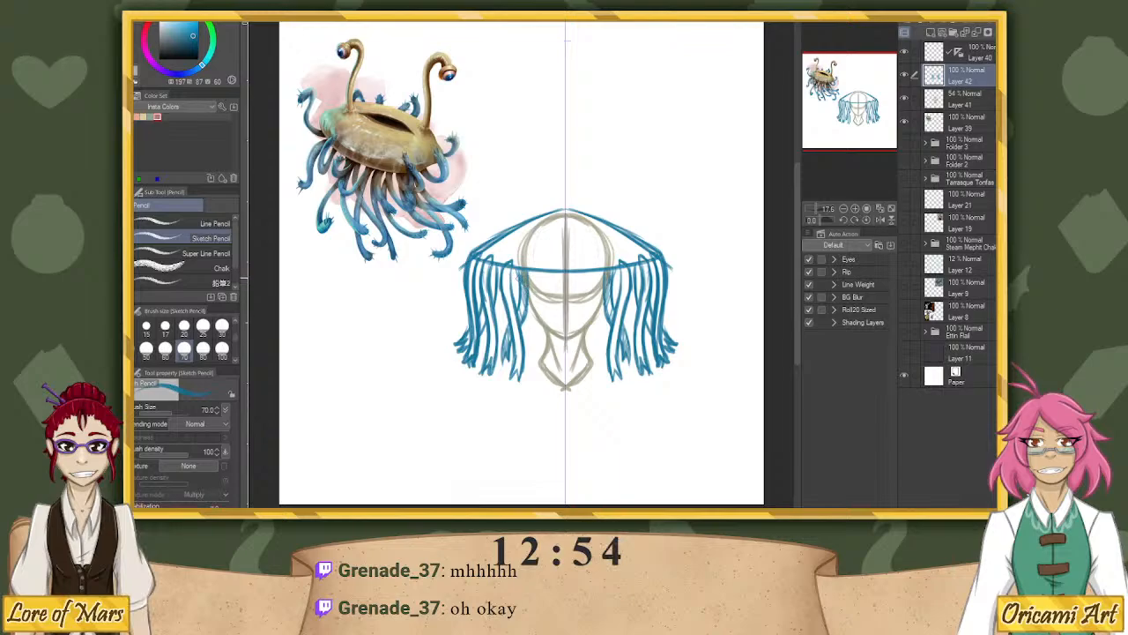
drag(492, 267, 495, 285)
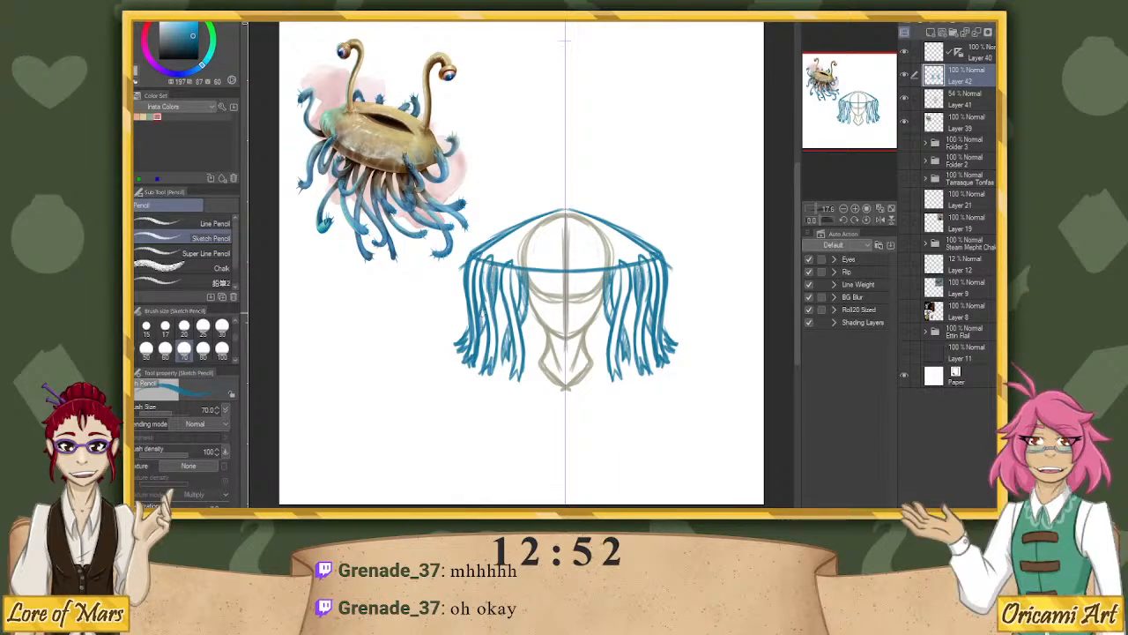
drag(470, 334, 468, 347)
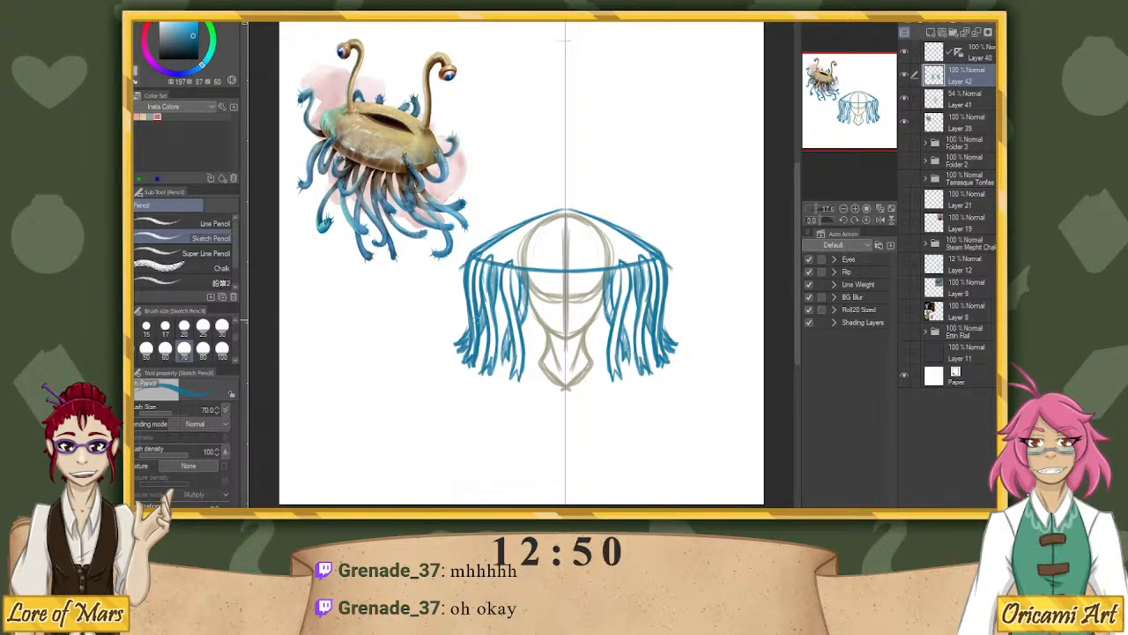
Sketch blue tentacles hanging from the brim in front of the face, including one down the centre line, and fill them with strokes.
drag(542, 273, 541, 377)
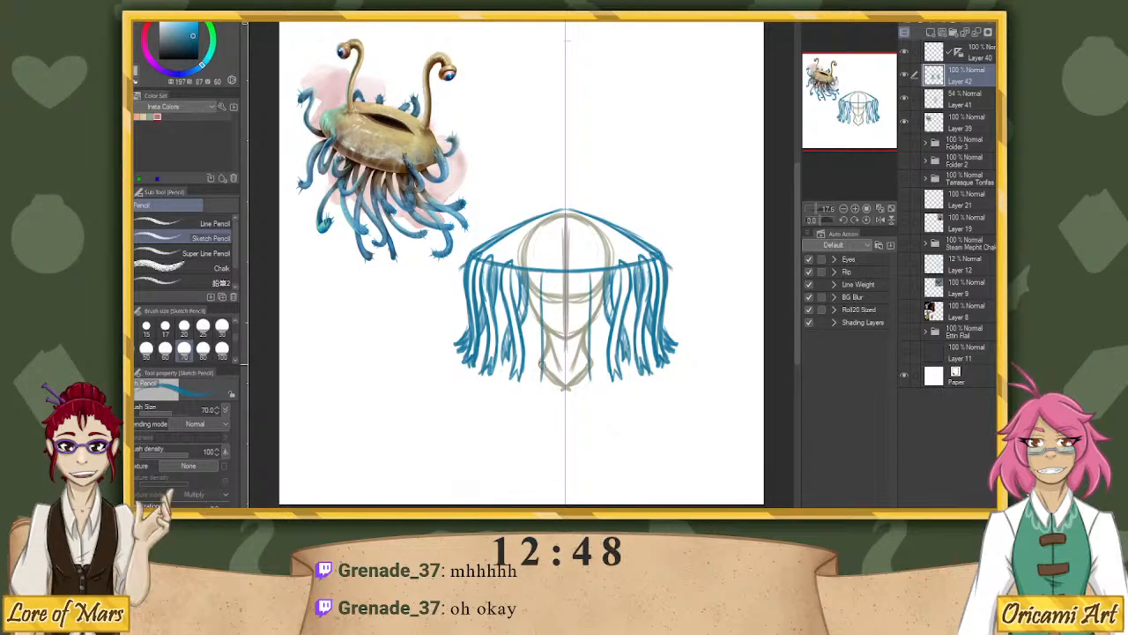
key(ctrl+z)
mouse_move(545, 277)
mouse_down()
mouse_move(546, 360)
mouse_move(547, 280)
mouse_up()
mouse_move(540, 337)
mouse_down()
mouse_move(536, 358)
mouse_move(545, 272)
mouse_move(538, 357)
mouse_up()
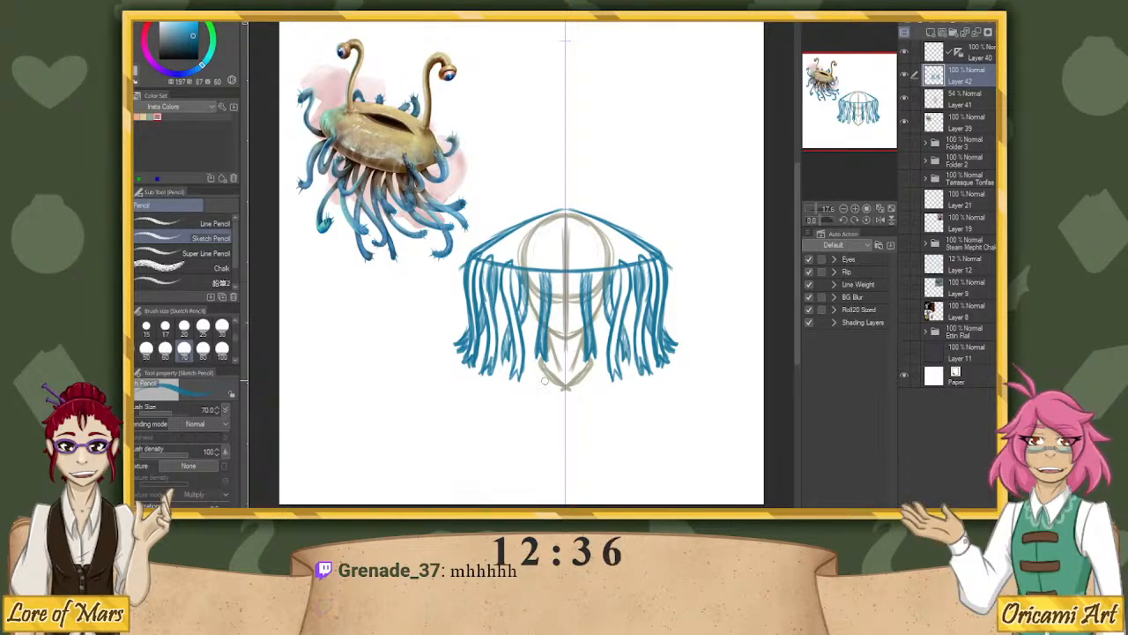
drag(560, 274, 561, 351)
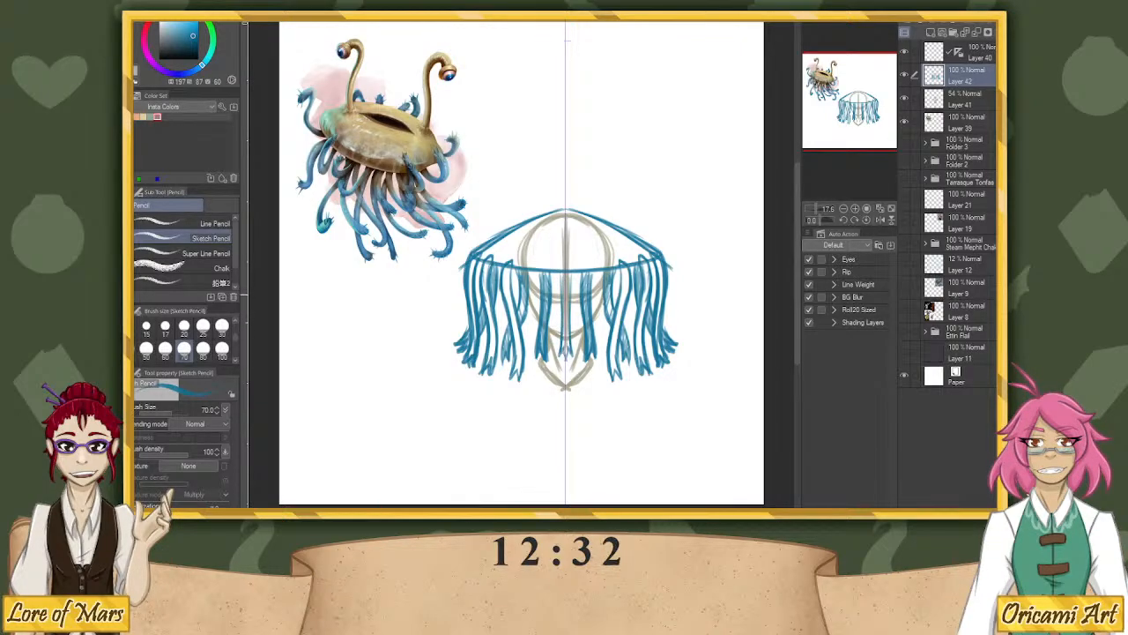
drag(564, 350, 564, 364)
drag(566, 295, 566, 345)
drag(565, 292, 564, 273)
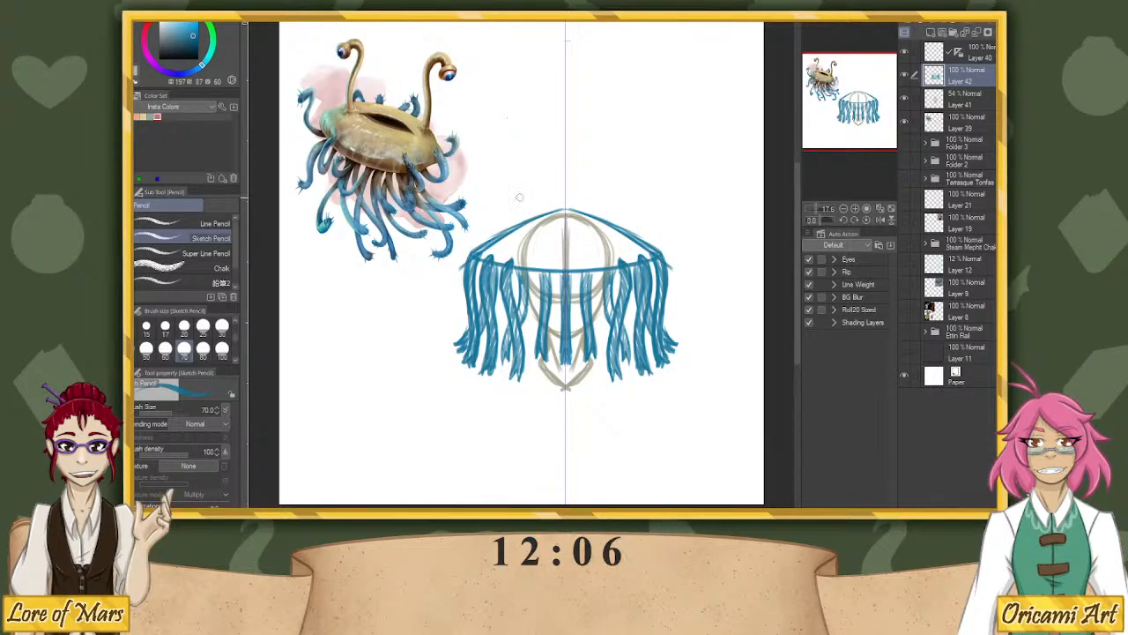
Draw a curled eyestalk rising from each side of the hat and fill in the outer tentacle clusters with extra strokes.
drag(516, 229, 503, 147)
mouse_move(492, 187)
mouse_down()
mouse_move(513, 145)
mouse_move(493, 167)
mouse_move(517, 222)
mouse_up()
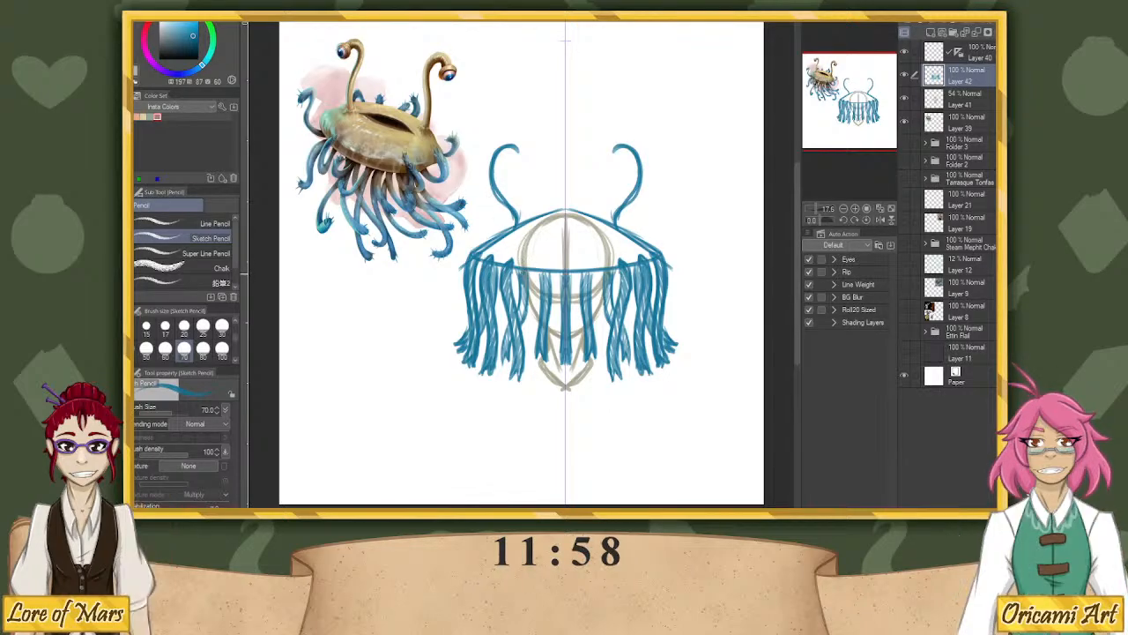
drag(525, 277, 506, 358)
drag(476, 312, 482, 330)
drag(471, 331, 464, 348)
drag(494, 263, 492, 295)
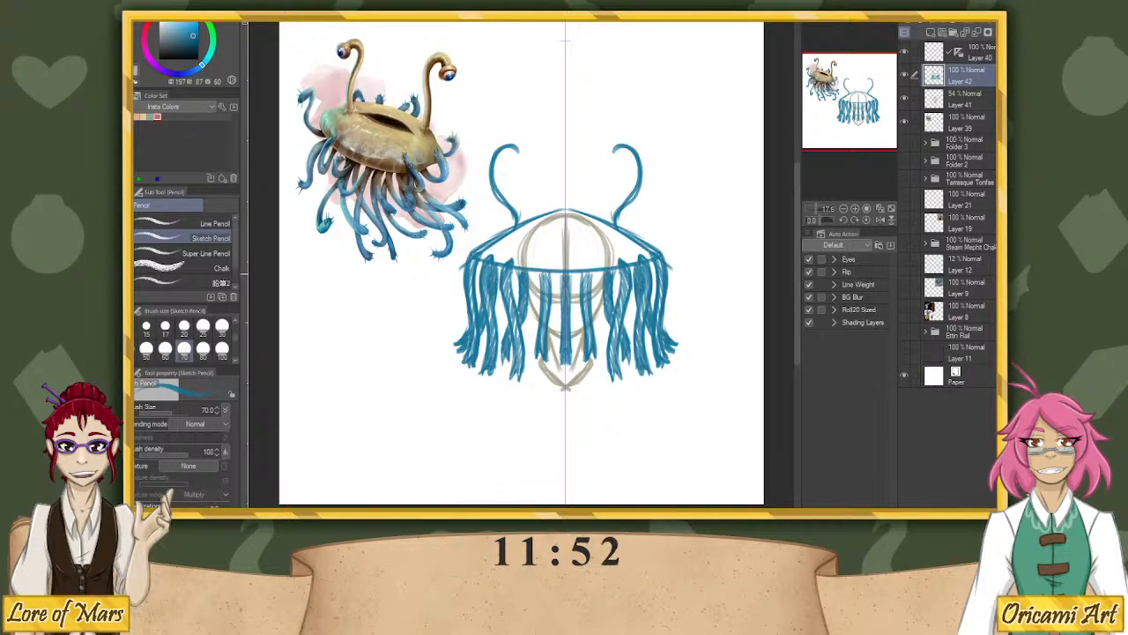
Fill in the tentacles hanging over the face with solid strokes, using a slightly darker blue.
drag(542, 332, 544, 356)
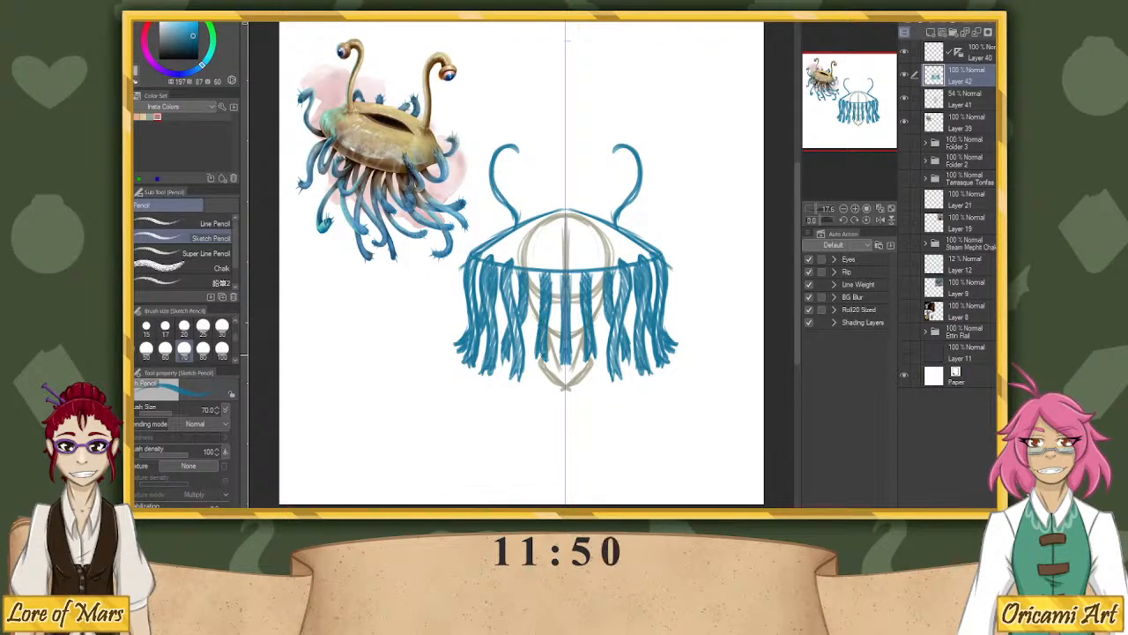
drag(569, 281, 568, 354)
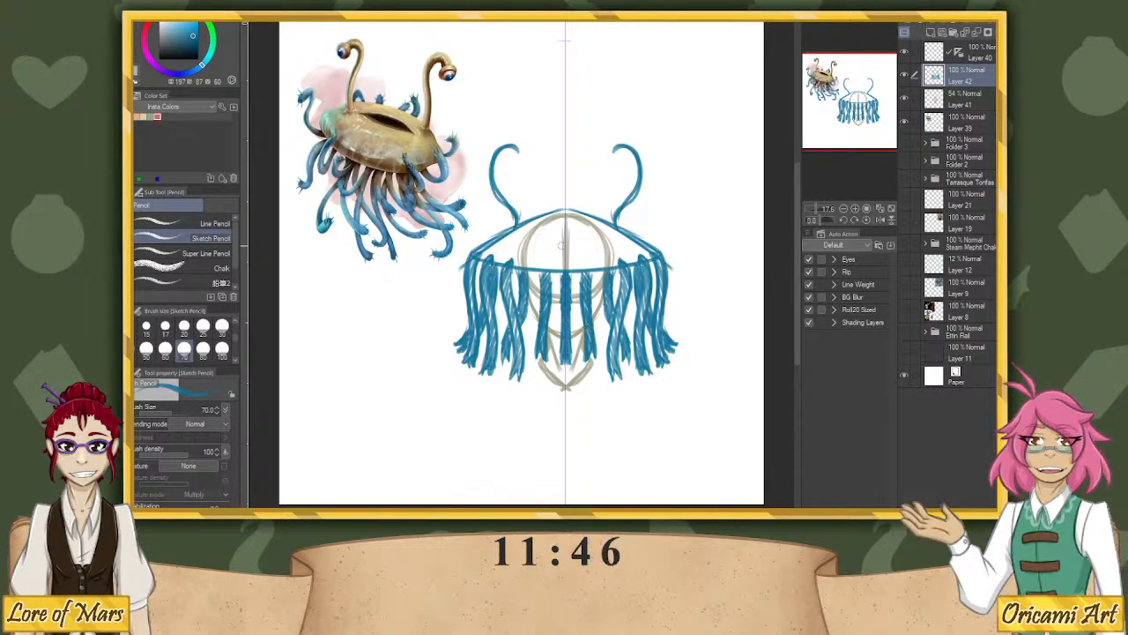
click(192, 41)
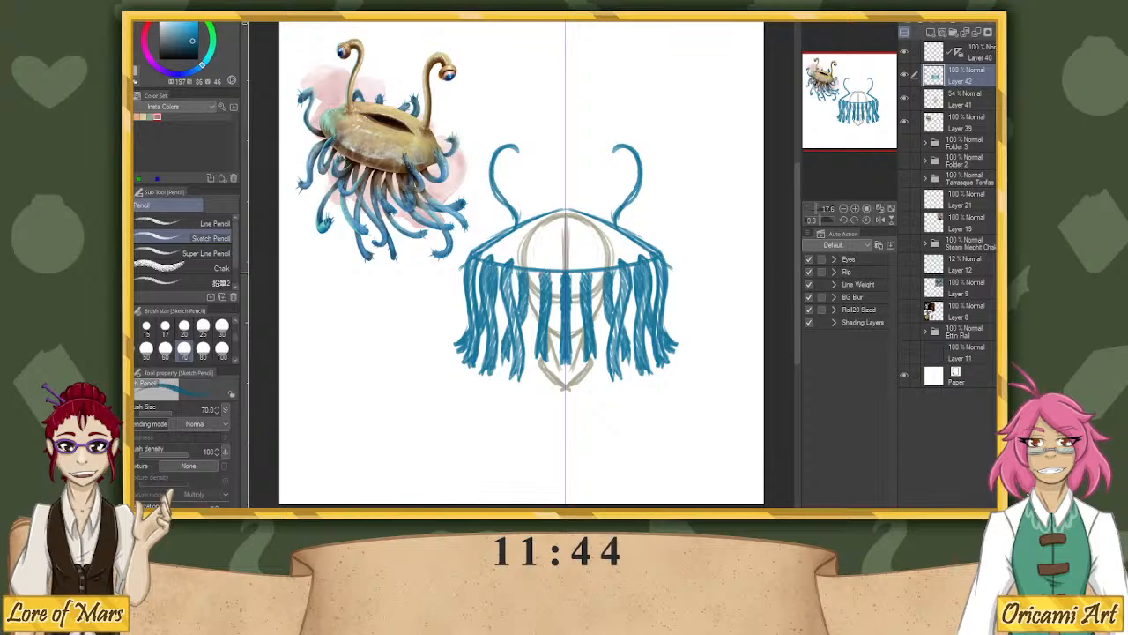
drag(545, 284, 544, 351)
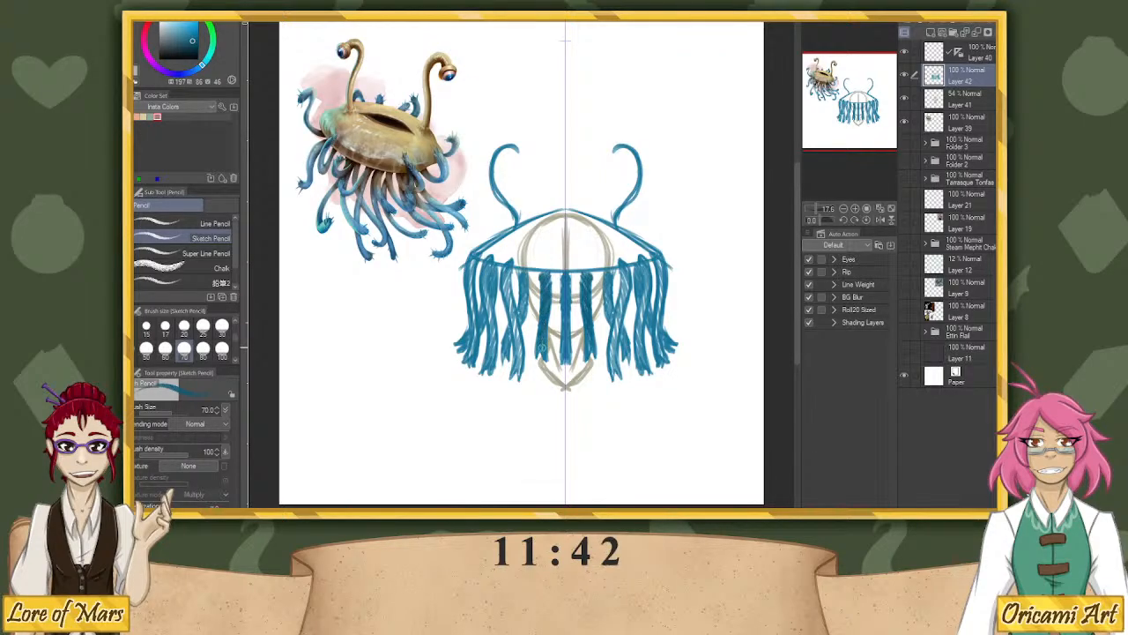
mouse_move(565, 275)
mouse_down()
mouse_move(564, 364)
mouse_move(566, 310)
mouse_up()
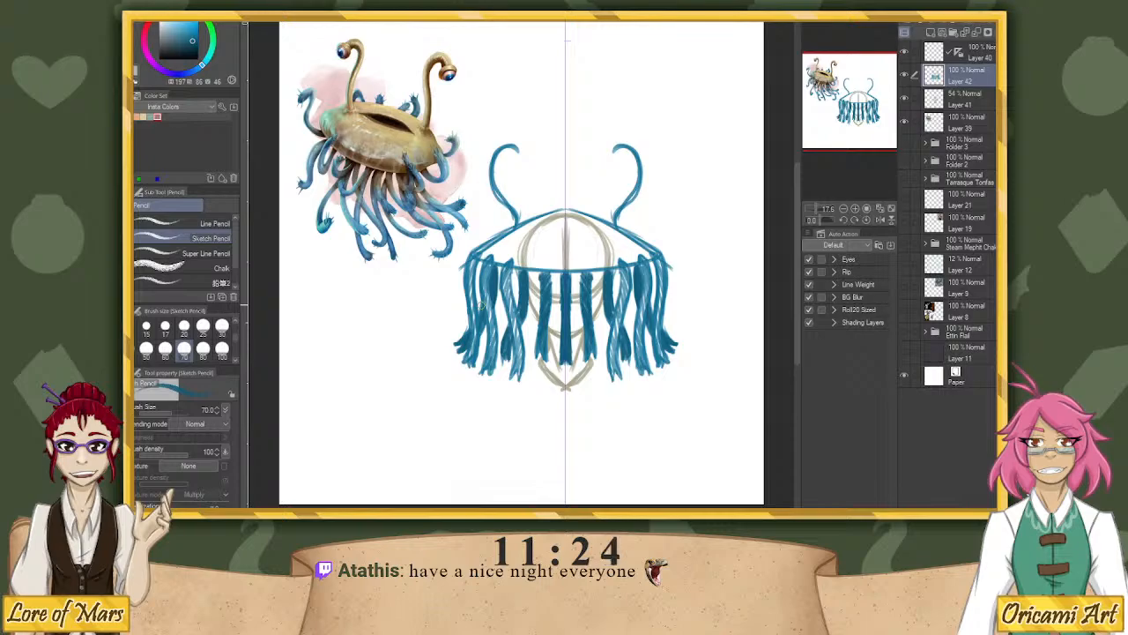
Outline both eyestalks in golden yellow, giving them thick stems and spiral tips.
click(173, 7)
click(170, 7)
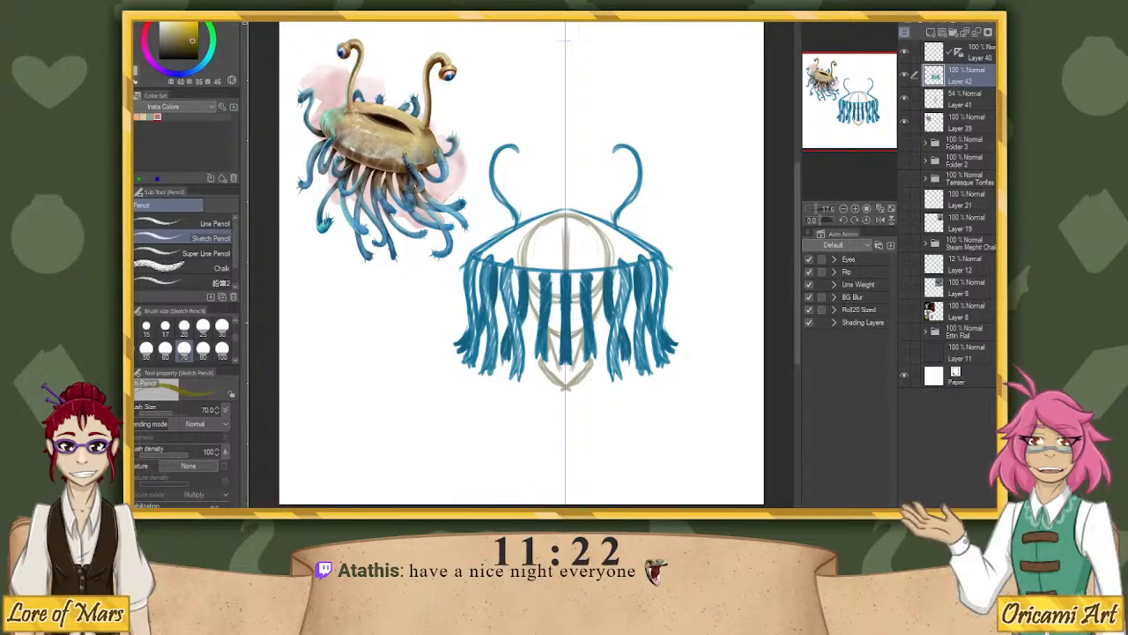
click(194, 22)
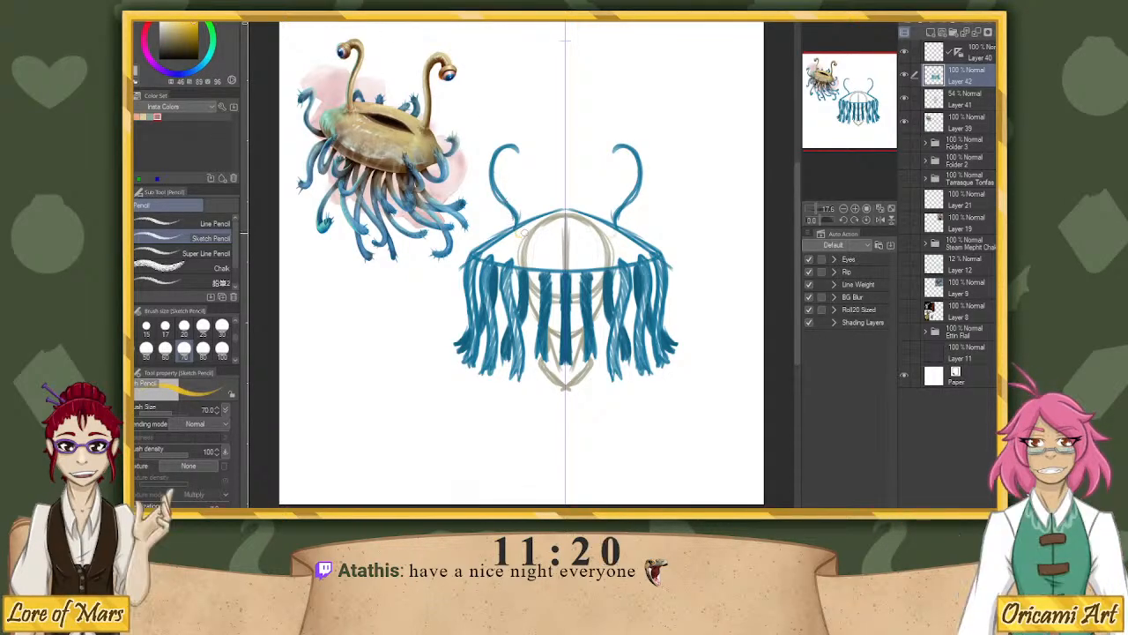
mouse_move(514, 230)
mouse_down()
mouse_move(502, 171)
mouse_move(511, 181)
mouse_move(508, 160)
mouse_move(525, 156)
mouse_move(515, 167)
mouse_move(525, 148)
mouse_move(510, 143)
mouse_move(504, 172)
mouse_move(492, 164)
mouse_move(514, 222)
mouse_up()
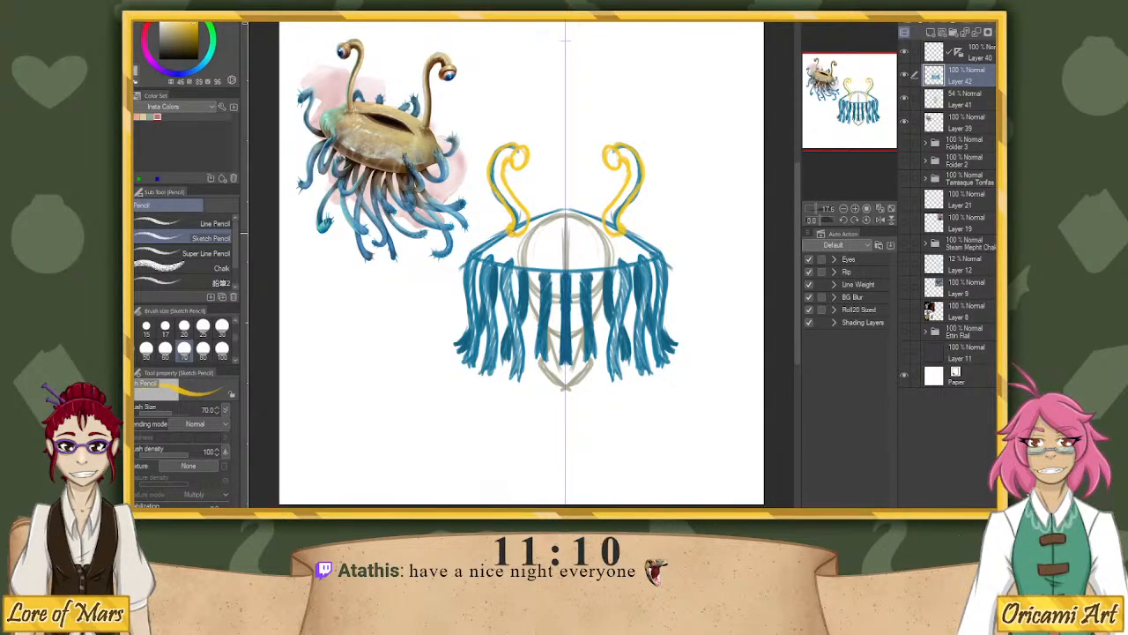
mouse_move(511, 148)
mouse_down()
mouse_move(526, 160)
mouse_move(529, 212)
mouse_up()
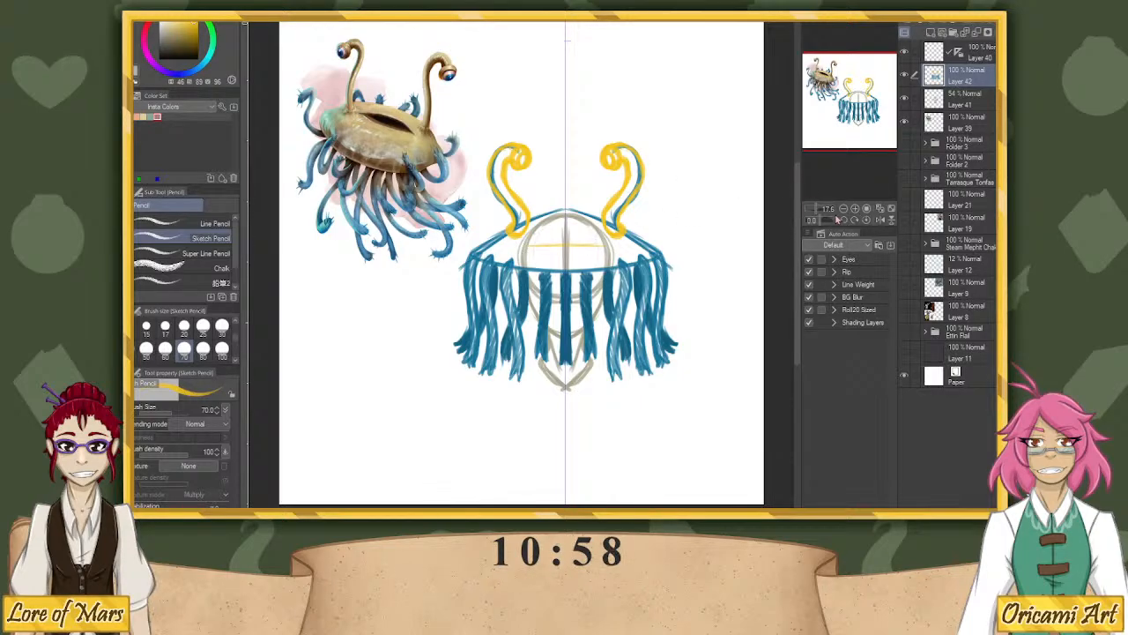
Undo the yellow line across the forehead, sketch a higher yellow band, and erase the tentacles covering the face.
key(ctrl+z)
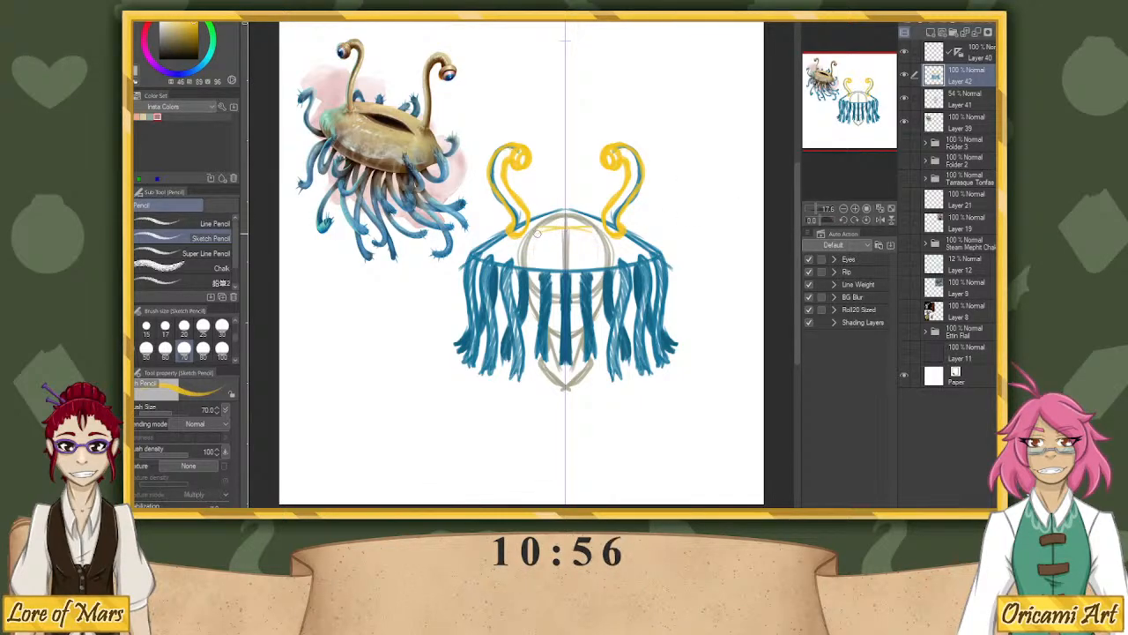
mouse_move(537, 231)
mouse_down()
mouse_move(597, 230)
mouse_move(575, 226)
mouse_up()
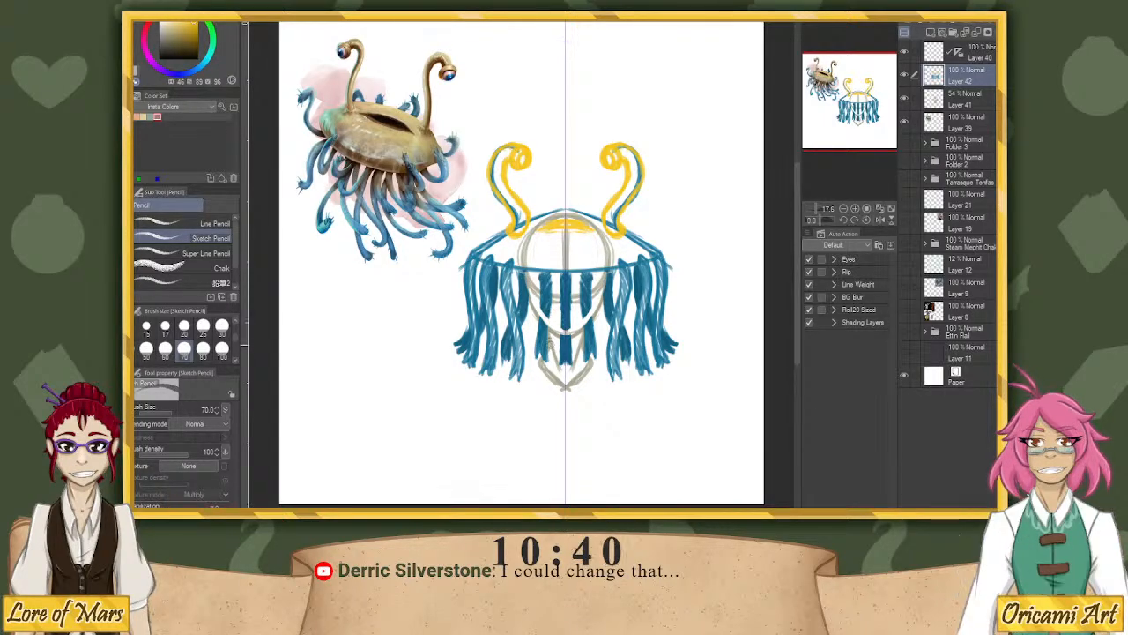
mouse_move(565, 363)
mouse_down()
mouse_move(561, 328)
mouse_move(566, 341)
mouse_move(564, 307)
mouse_move(568, 319)
mouse_move(583, 317)
mouse_move(586, 302)
mouse_move(535, 289)
mouse_move(588, 276)
mouse_up()
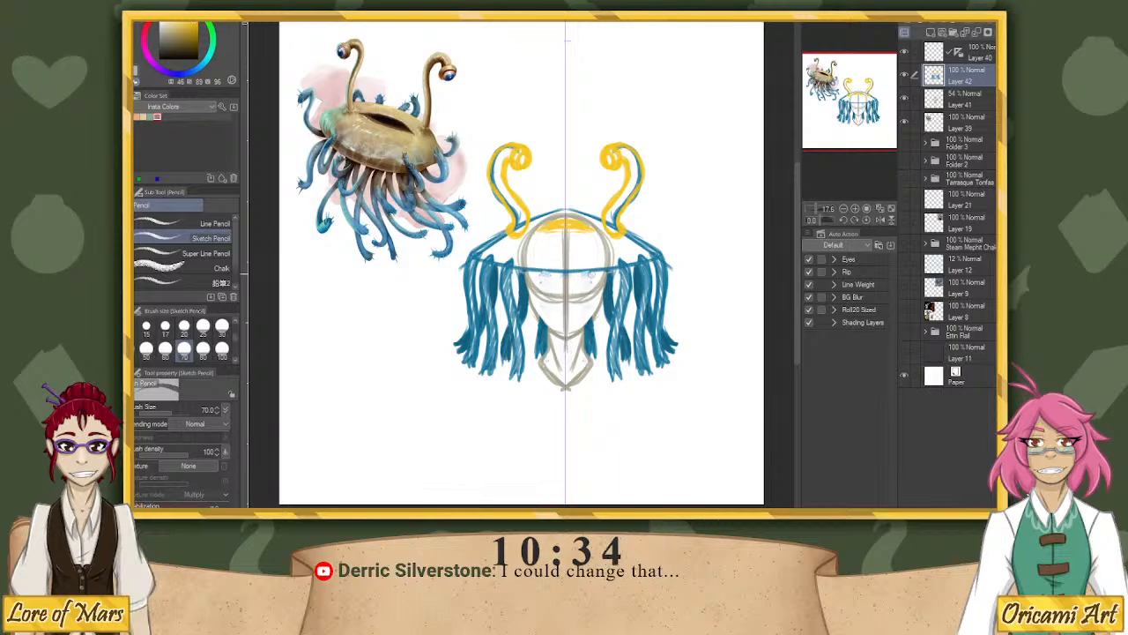
Fill the eyestalks with yellow inner strokes and add yellow curling scrolls around both ends of the brim.
drag(825, 220, 848, 219)
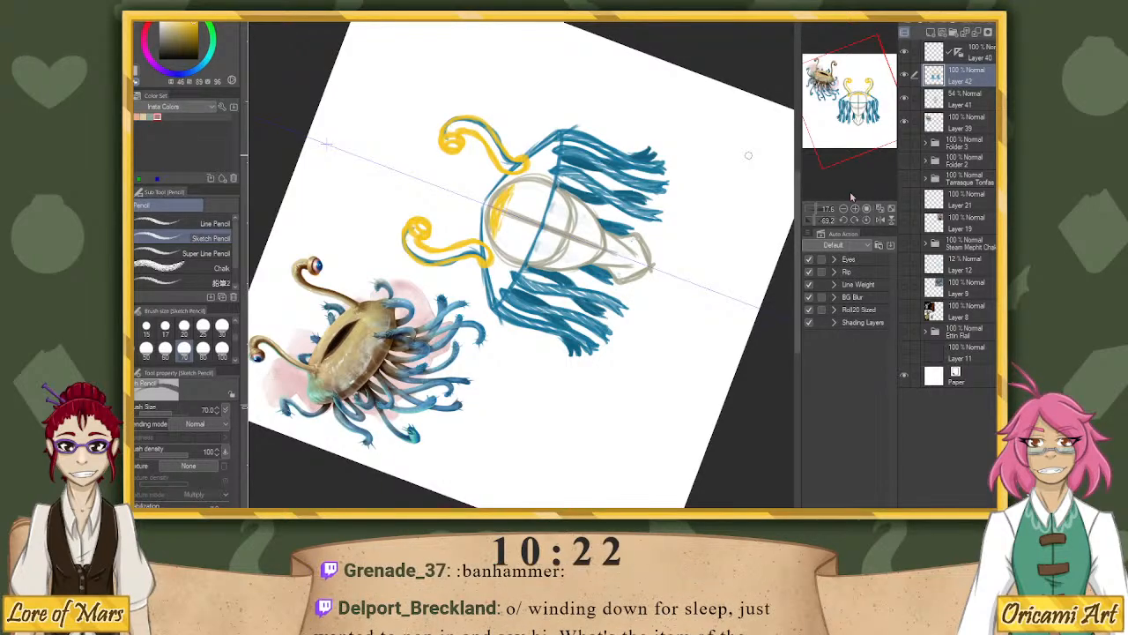
click(867, 220)
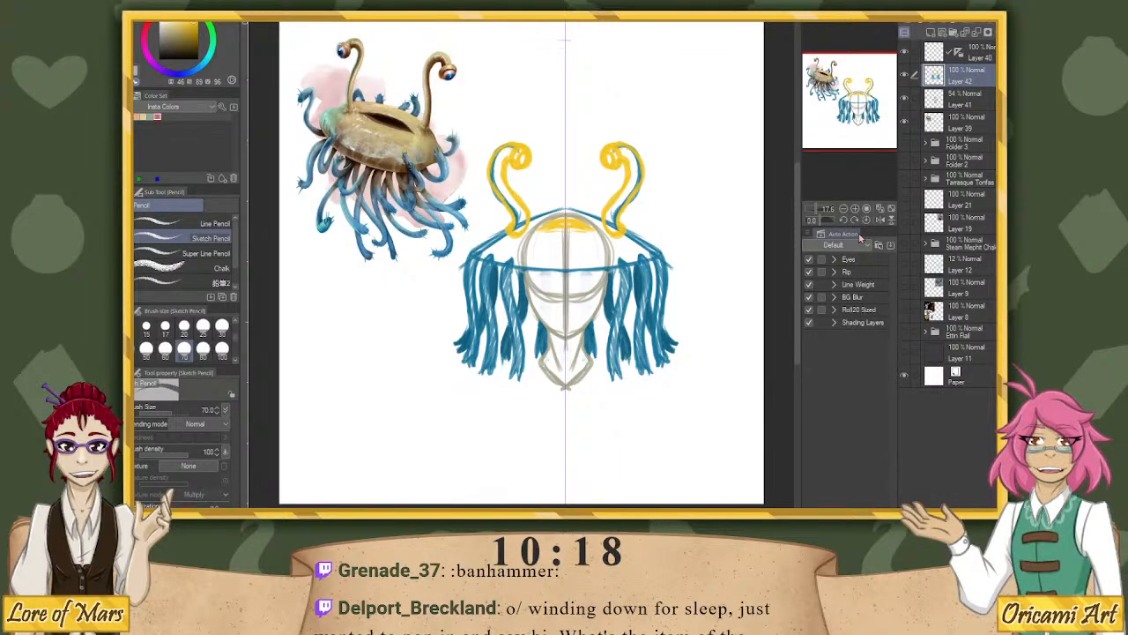
key(x)
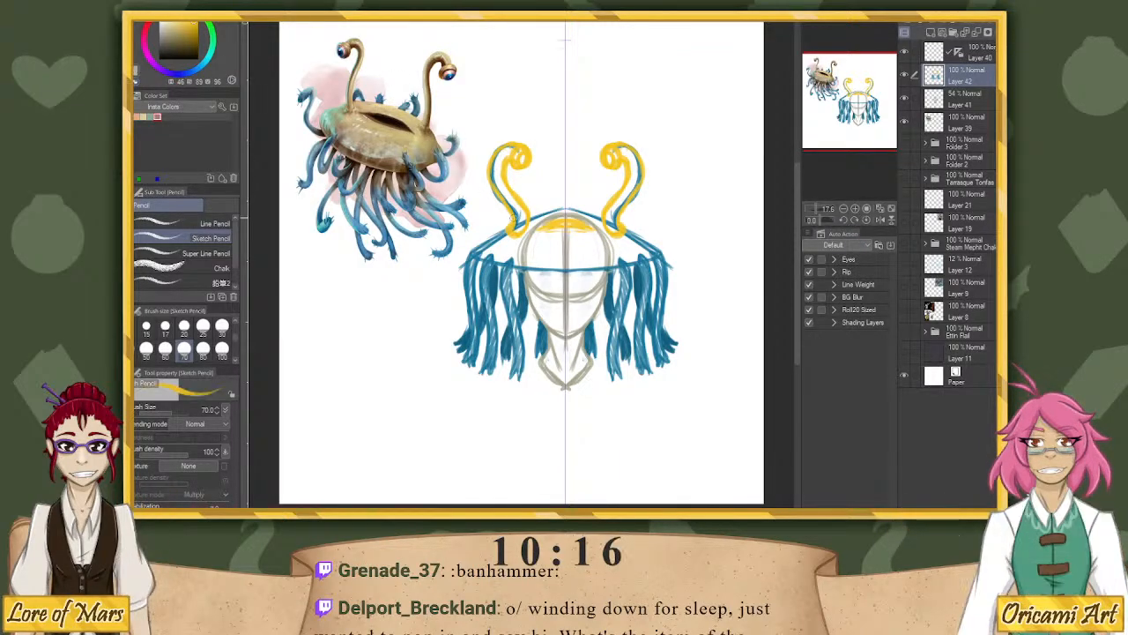
mouse_move(520, 221)
mouse_down()
mouse_move(499, 176)
mouse_move(498, 155)
mouse_move(516, 147)
mouse_up()
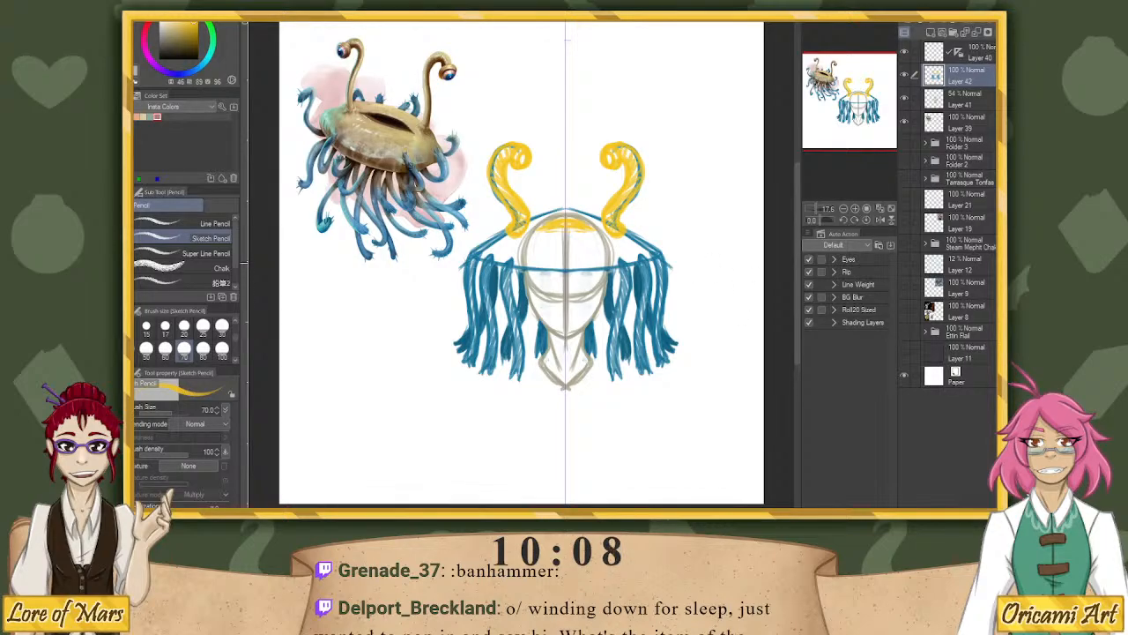
mouse_move(459, 275)
mouse_down()
mouse_move(423, 269)
mouse_move(425, 284)
mouse_move(453, 291)
mouse_move(463, 257)
mouse_move(448, 297)
mouse_move(471, 250)
mouse_up()
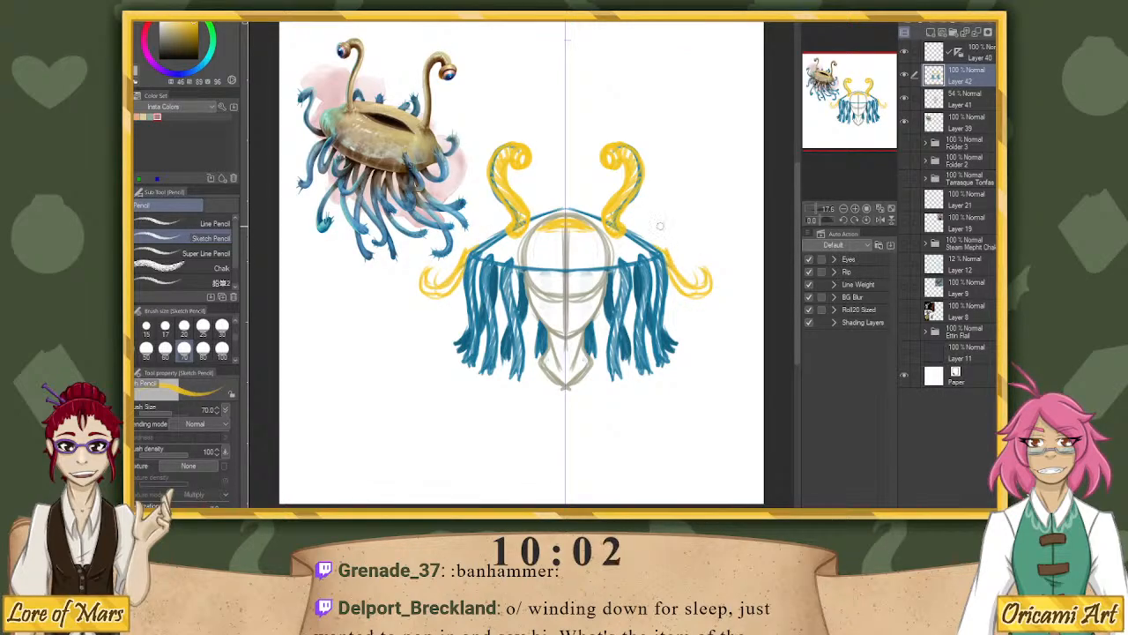
mouse_move(674, 248)
mouse_down()
mouse_move(663, 225)
mouse_move(648, 230)
mouse_move(668, 243)
mouse_move(625, 245)
mouse_move(647, 249)
mouse_move(627, 246)
mouse_move(634, 252)
mouse_up()
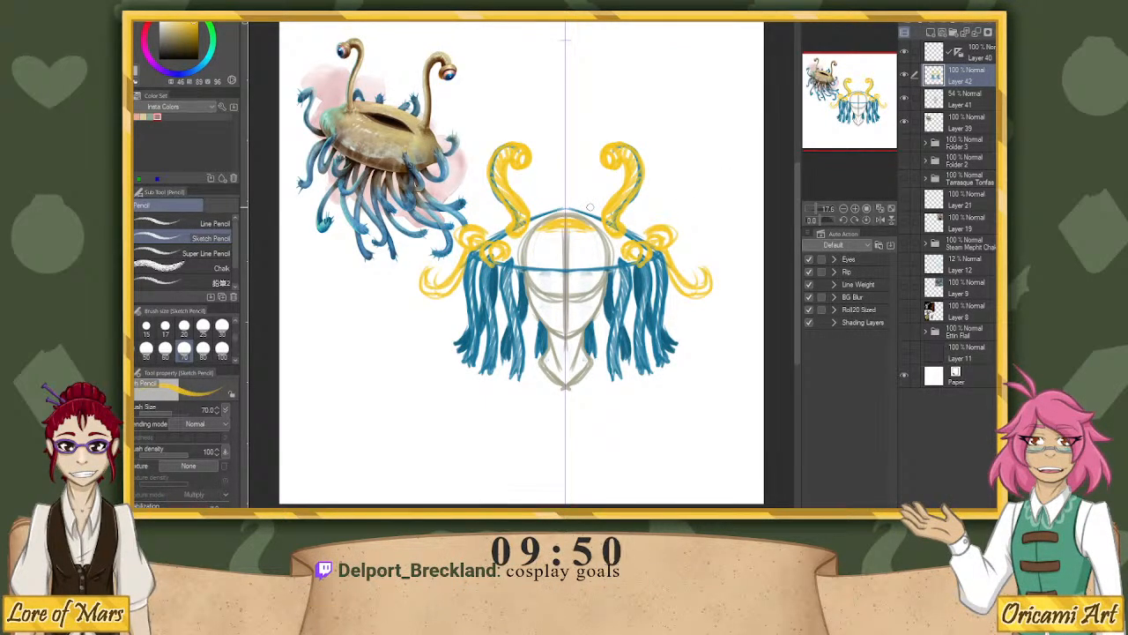
Fade the coloured helmet sketch to 54% opacity and the head guide to 25%, and add a new layer above the sketch.
click(982, 20)
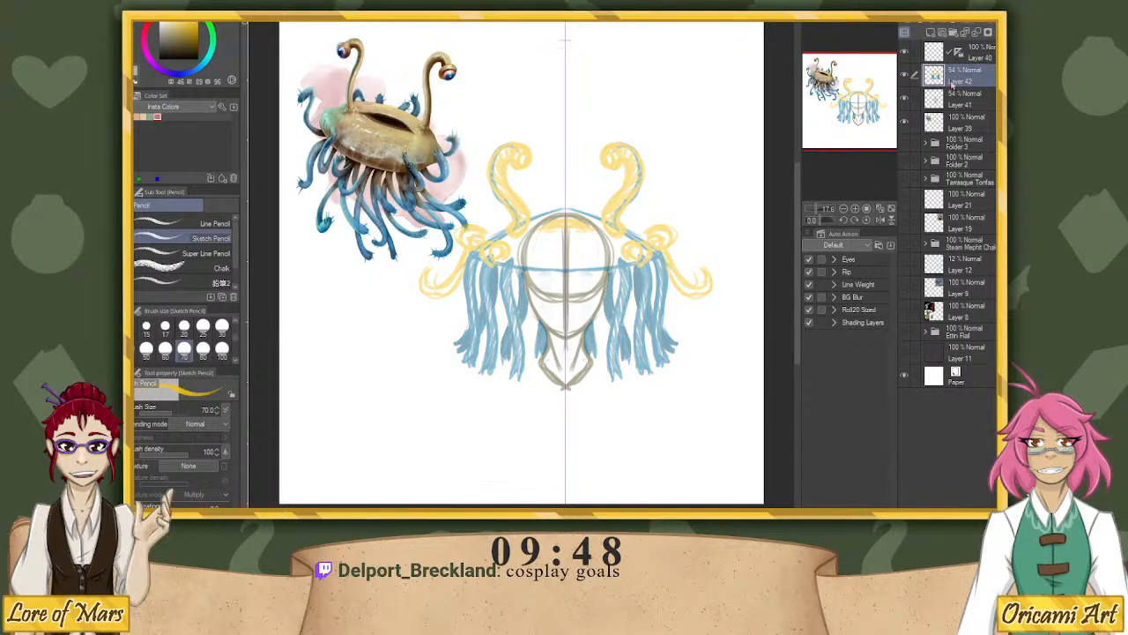
click(956, 99)
click(959, 21)
click(931, 31)
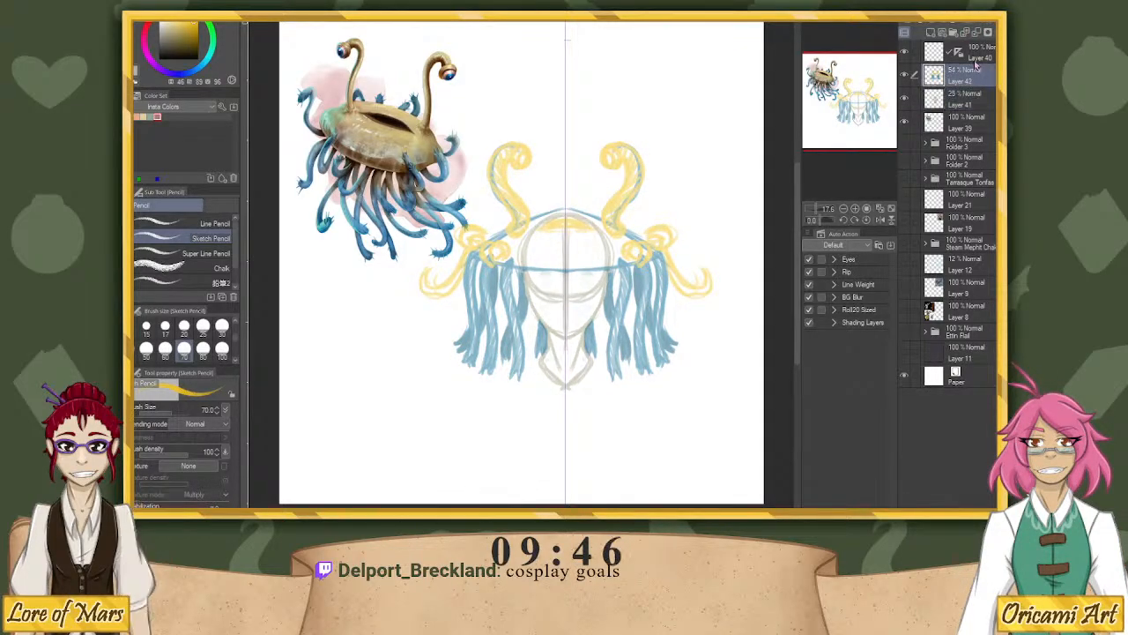
Ink the round brim scrolls and the forked tentacle beside each one in black with the Super Line Pencil at size 40.
click(160, 58)
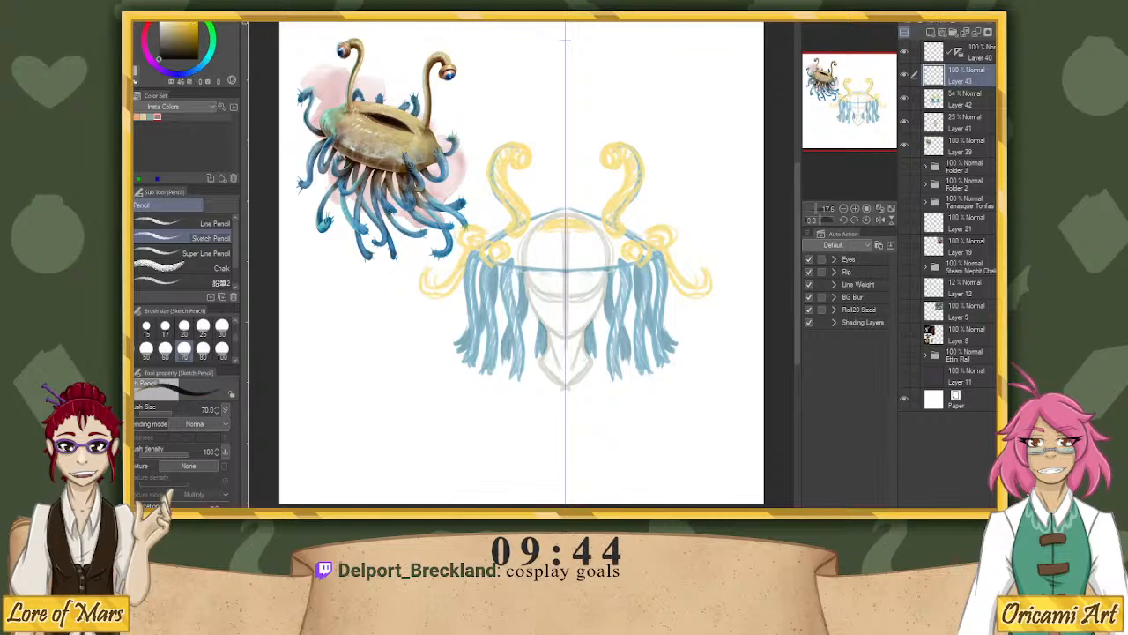
key(b)
key(p)
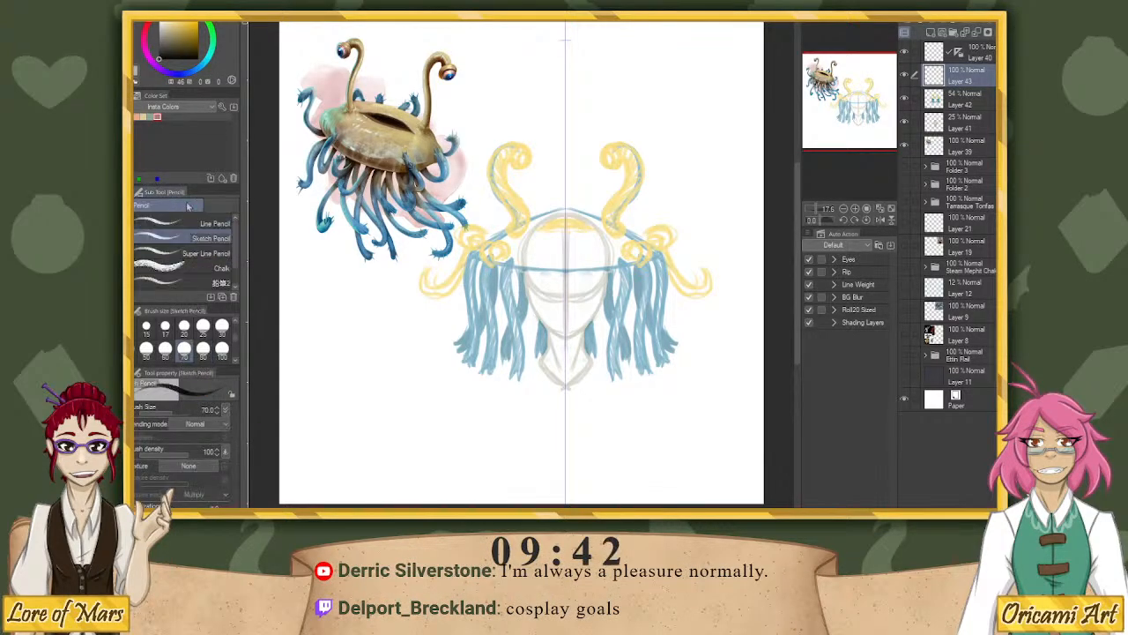
drag(823, 209, 819, 210)
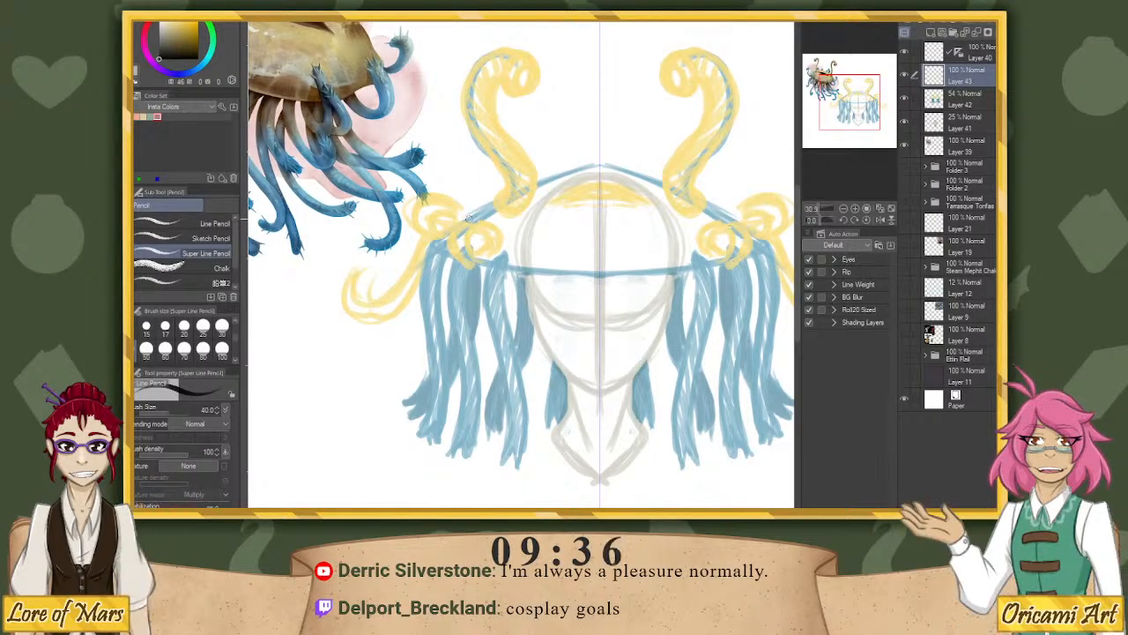
mouse_move(462, 223)
mouse_down()
mouse_move(475, 263)
mouse_move(467, 239)
mouse_move(484, 222)
mouse_move(487, 241)
mouse_up()
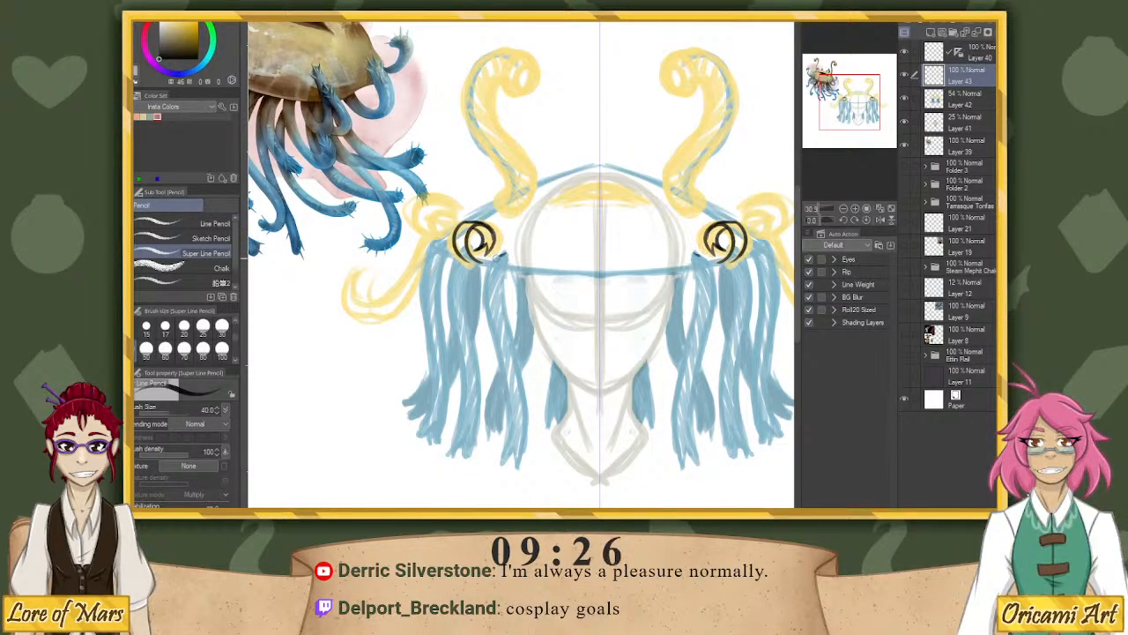
mouse_move(504, 254)
mouse_down()
mouse_move(485, 288)
mouse_move(511, 402)
mouse_move(500, 456)
mouse_move(515, 468)
mouse_move(526, 395)
mouse_move(501, 257)
mouse_up()
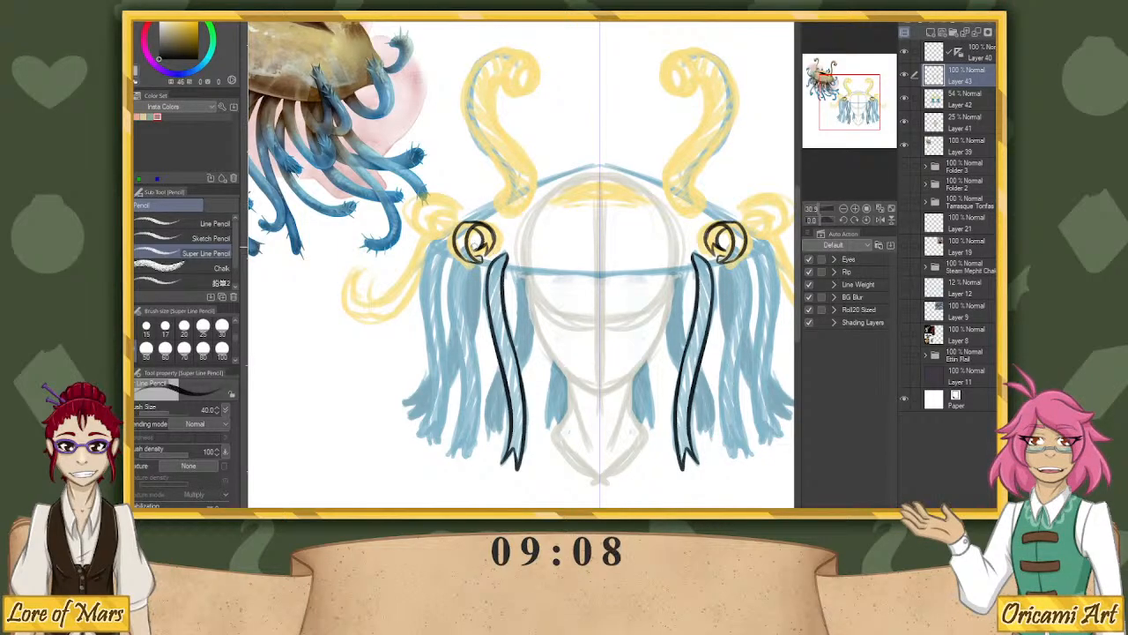
Ink the next tentacle outward below the round scroll, redrawing its edges until they run smoothly down to a forked tip.
mouse_move(458, 257)
mouse_down()
mouse_move(448, 455)
mouse_move(472, 424)
mouse_move(459, 459)
mouse_move(473, 409)
mouse_up()
key(ctrl+z)
drag(460, 456, 475, 402)
key(ctrl+z)
key(ctrl+z)
mouse_move(459, 452)
mouse_down()
mouse_move(472, 425)
mouse_move(467, 360)
mouse_up()
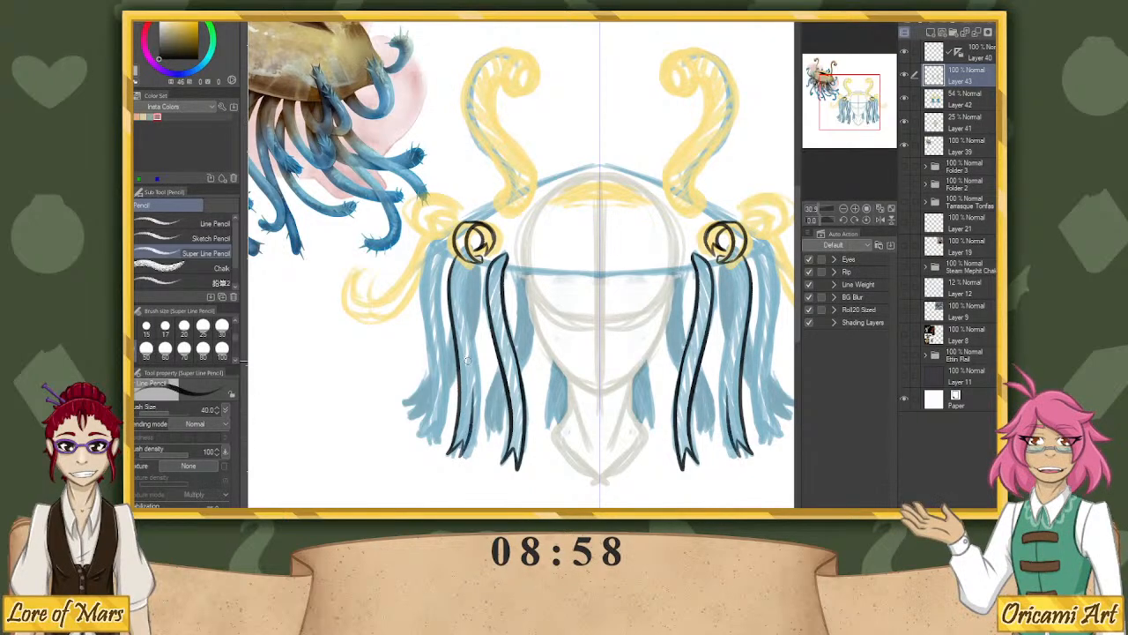
drag(470, 429, 469, 342)
key(ctrl+z)
drag(469, 432, 462, 306)
key(ctrl+z)
mouse_move(474, 379)
mouse_down()
mouse_move(466, 267)
mouse_move(466, 313)
mouse_up()
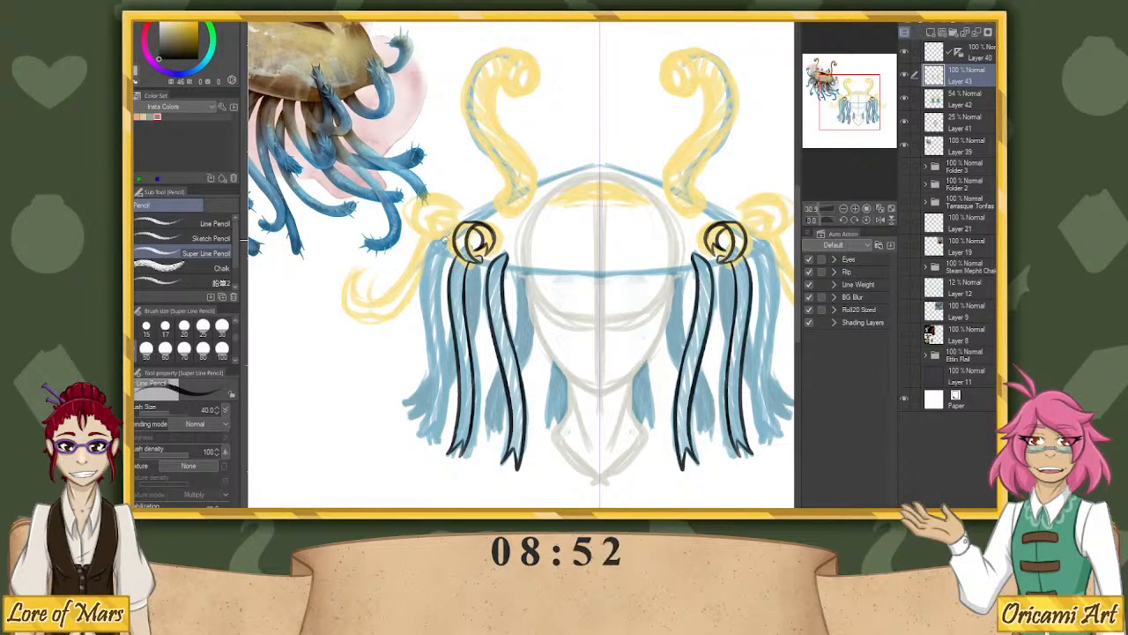
drag(443, 235, 445, 437)
mouse_move(435, 238)
mouse_down()
mouse_move(425, 280)
mouse_move(437, 443)
mouse_up()
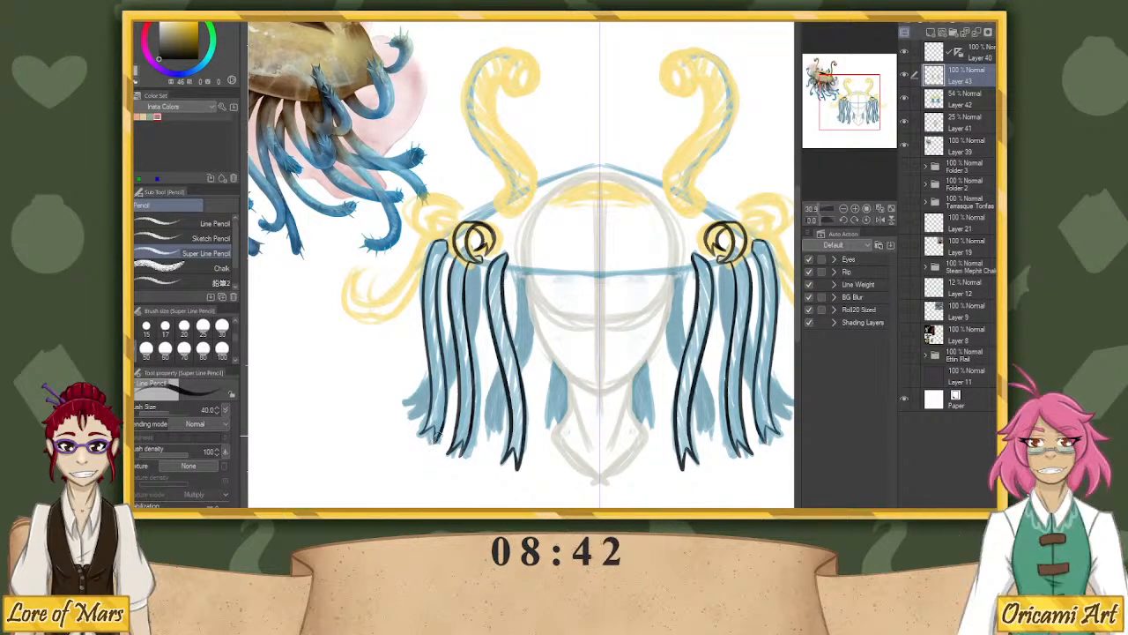
key(ctrl+z)
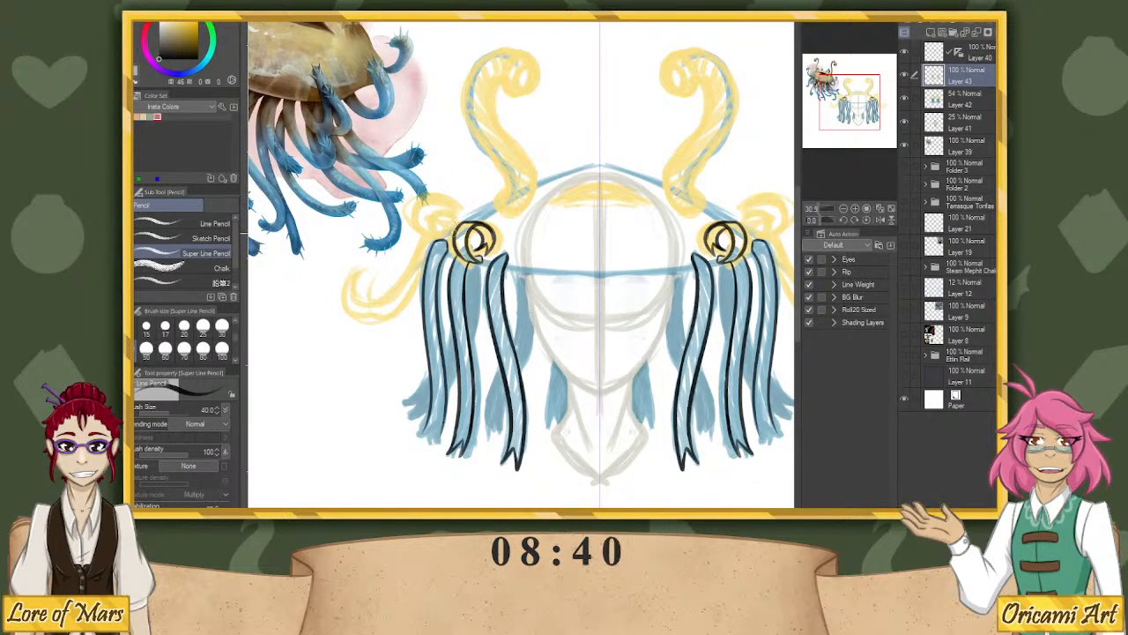
key(ctrl+z)
key(ctrl+z)
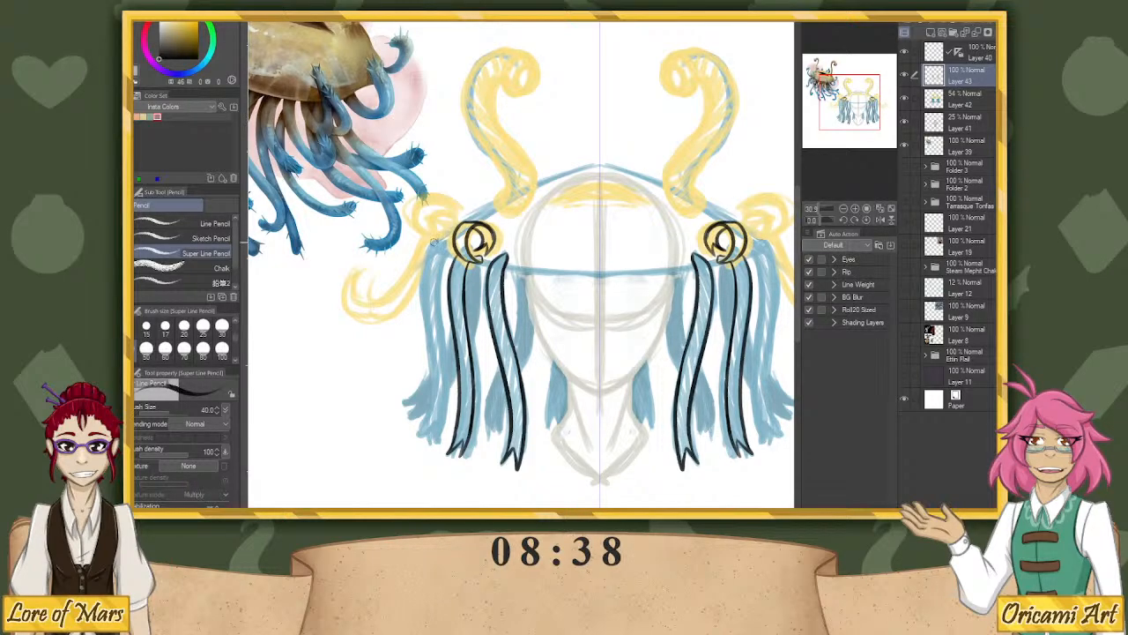
Ink the outermost hanging tentacle down to its forked tip, plus the smaller outer scroll with its curling, forked tail.
mouse_move(435, 243)
mouse_down()
mouse_move(447, 240)
mouse_move(441, 437)
mouse_up()
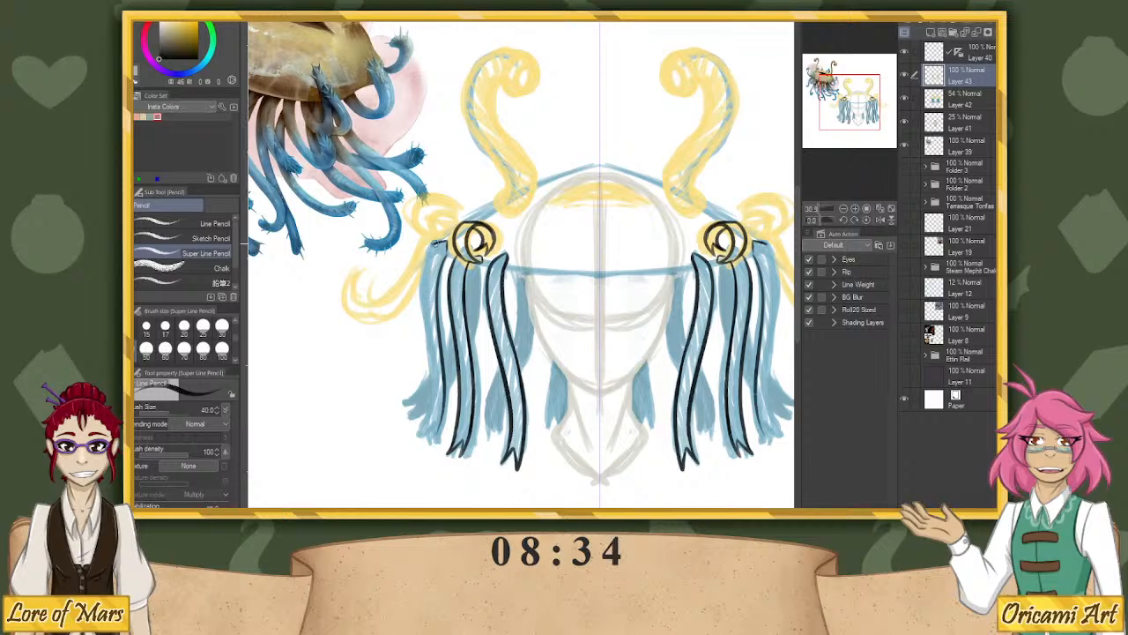
mouse_move(430, 254)
mouse_down()
mouse_move(422, 302)
mouse_move(430, 410)
mouse_move(420, 435)
mouse_up()
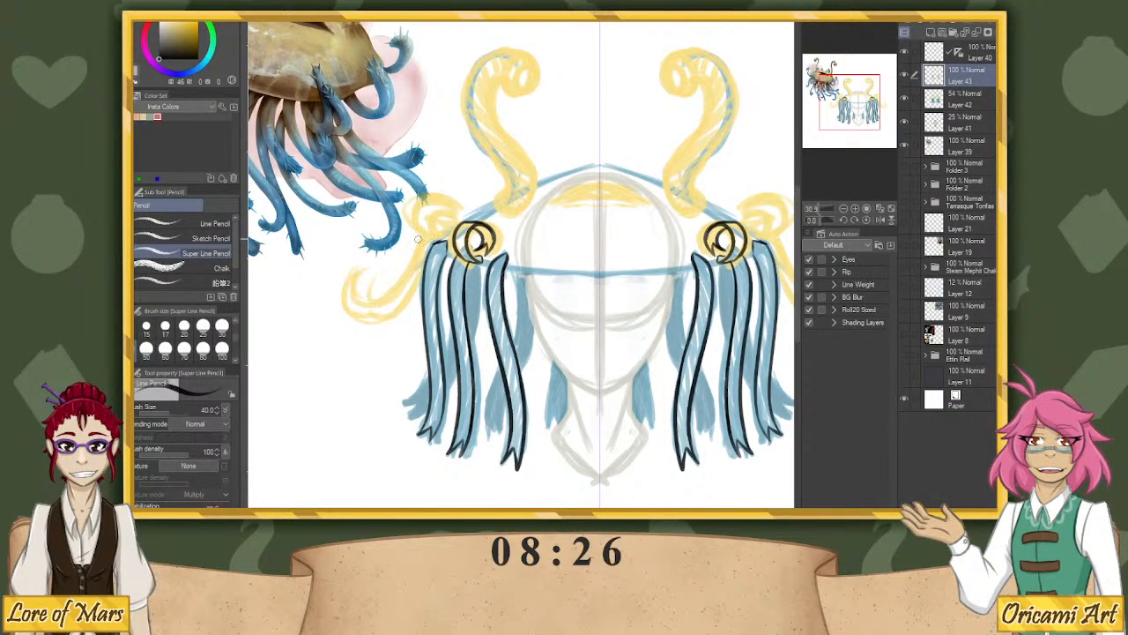
mouse_move(447, 234)
mouse_down()
mouse_move(412, 209)
mouse_move(444, 195)
mouse_move(447, 217)
mouse_move(420, 239)
mouse_move(411, 217)
mouse_move(439, 208)
mouse_move(445, 222)
mouse_move(435, 233)
mouse_move(434, 211)
mouse_move(434, 231)
mouse_move(442, 224)
mouse_move(434, 231)
mouse_move(437, 214)
mouse_move(399, 288)
mouse_move(374, 307)
mouse_move(353, 300)
mouse_move(358, 279)
mouse_move(389, 293)
mouse_move(430, 259)
mouse_up()
key(ctrl+z)
key(ctrl+z)
key(ctrl+z)
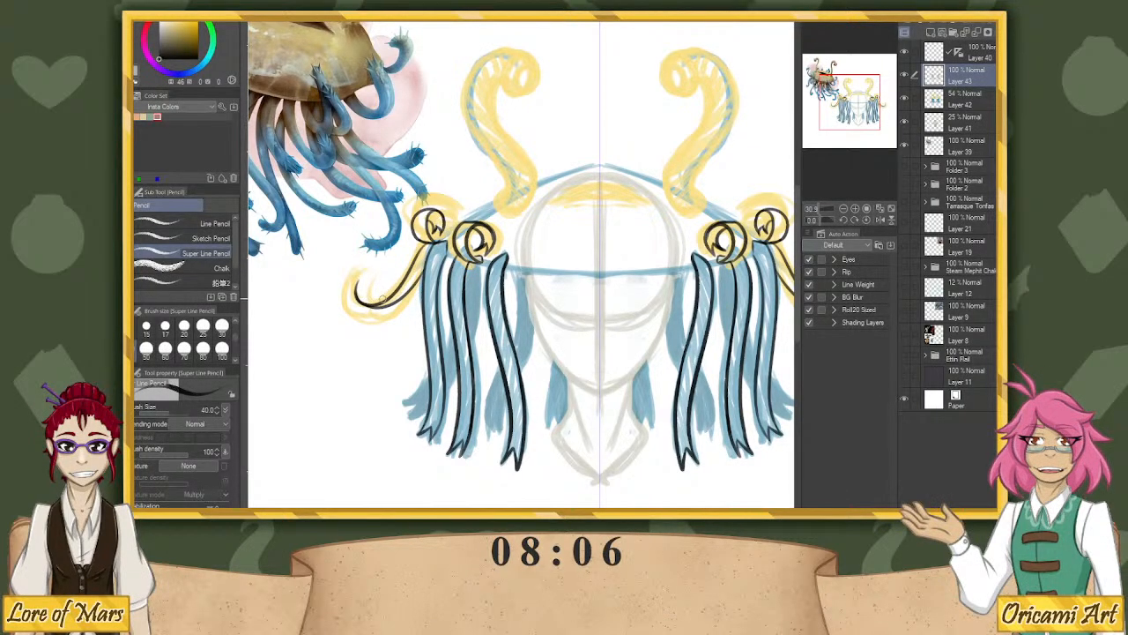
mouse_move(393, 301)
mouse_down()
mouse_move(372, 279)
mouse_move(370, 299)
mouse_up()
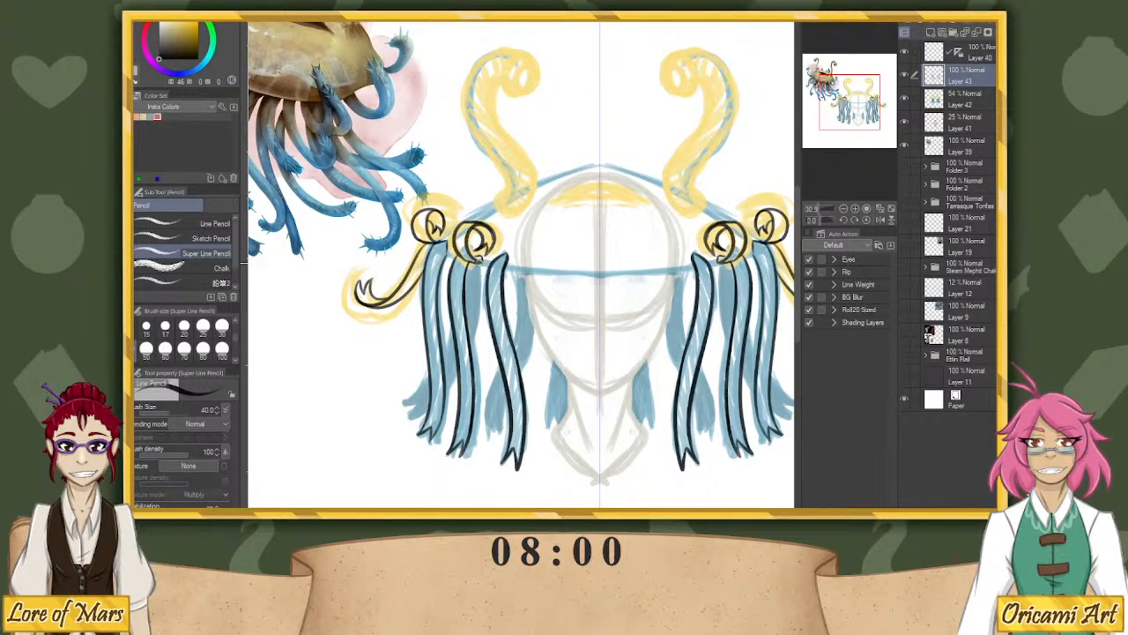
Ink the rear tentacles showing between the front ones, crossing behind them and ending in a forked tip at the outer edge.
drag(479, 261, 479, 322)
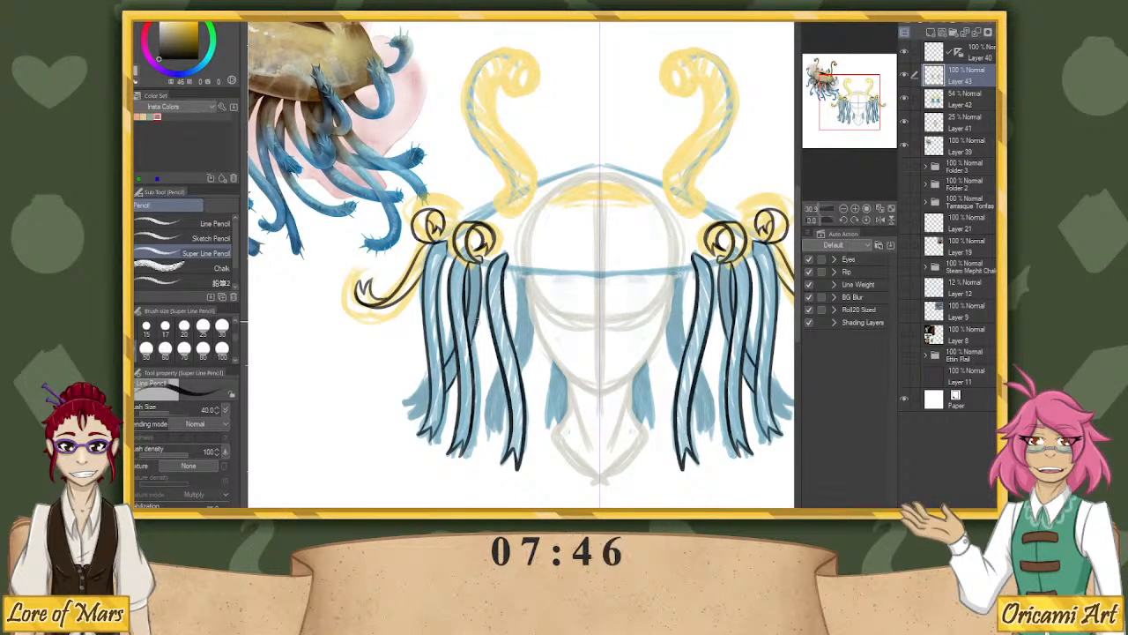
mouse_move(427, 383)
mouse_down()
mouse_move(398, 405)
mouse_move(407, 414)
mouse_up()
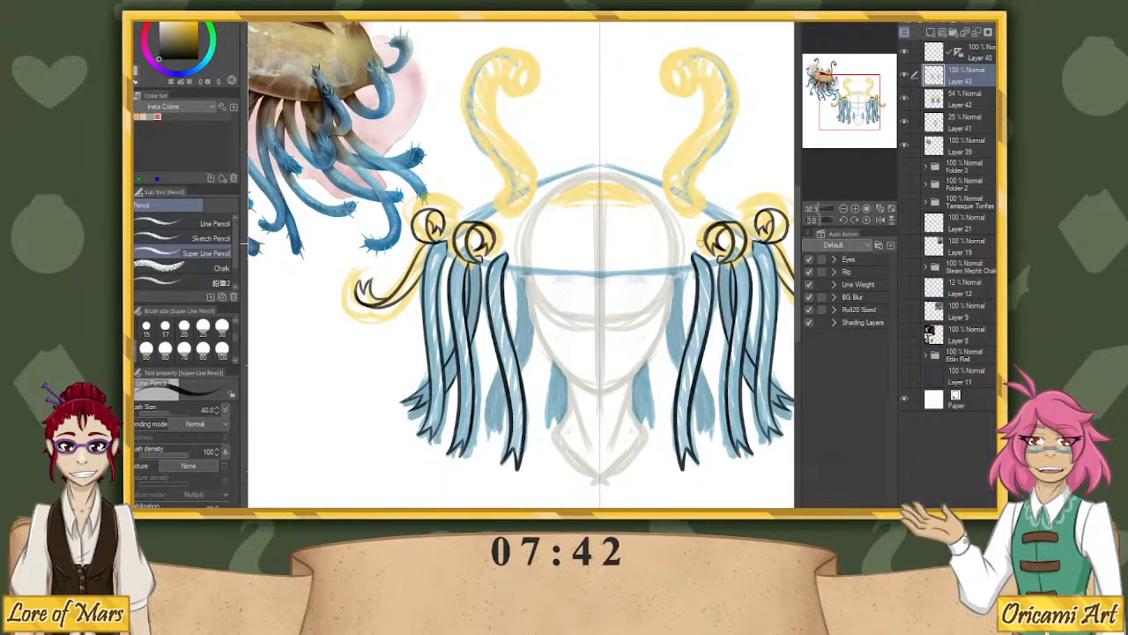
Ink the sloping helmet edge running from the outer scroll up to the eyestalk base, with the canvas rotated to suit the stroke.
drag(701, 243, 666, 263)
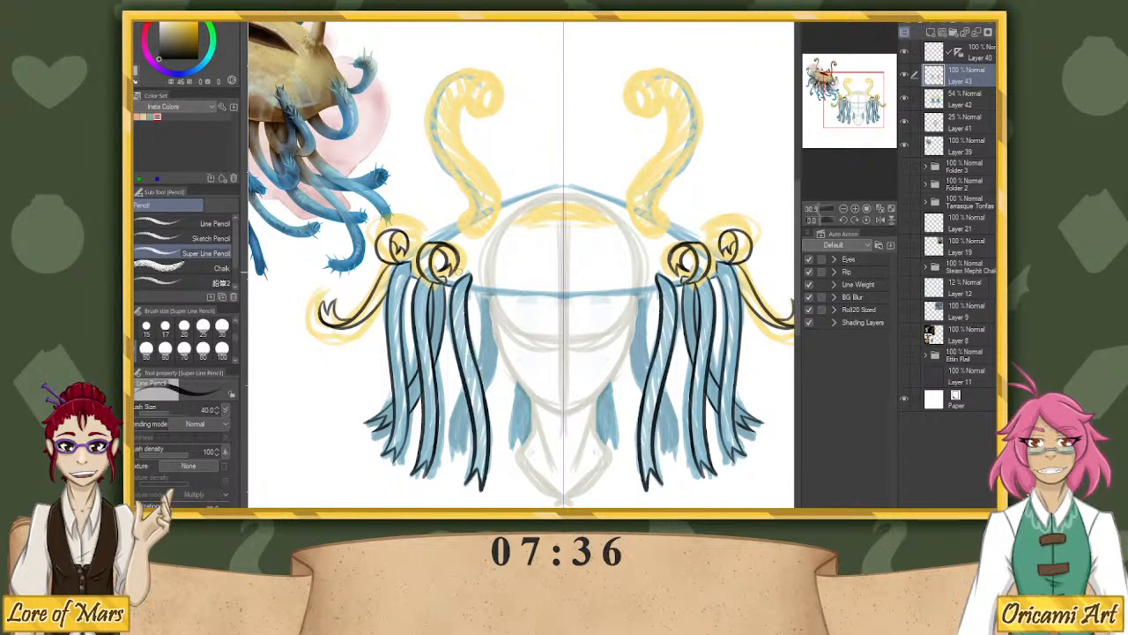
click(823, 221)
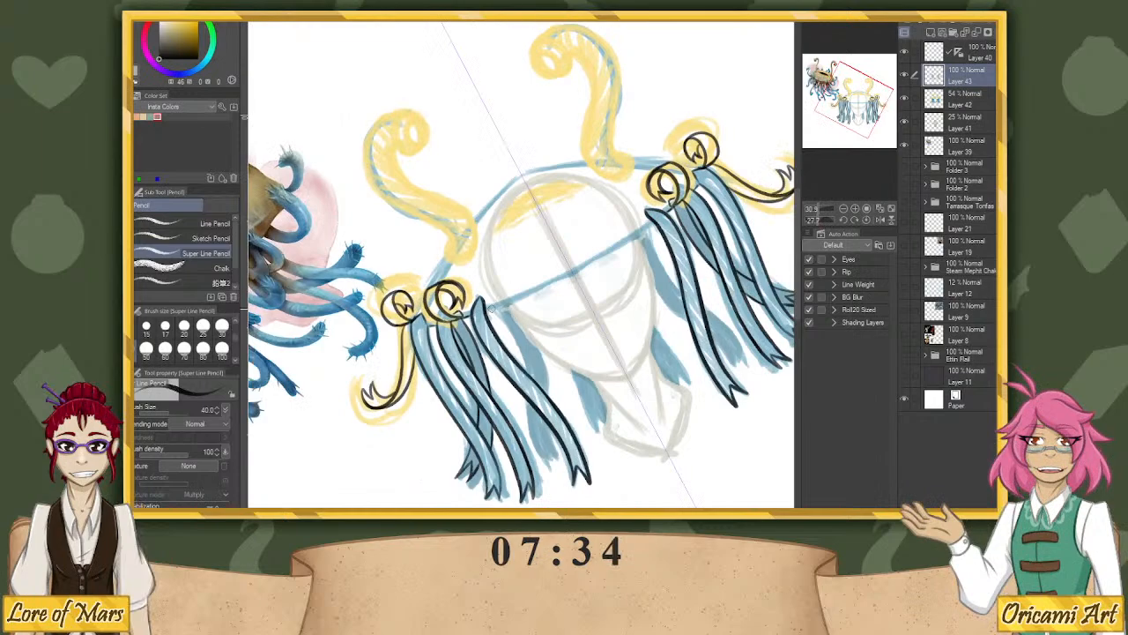
drag(485, 311, 571, 276)
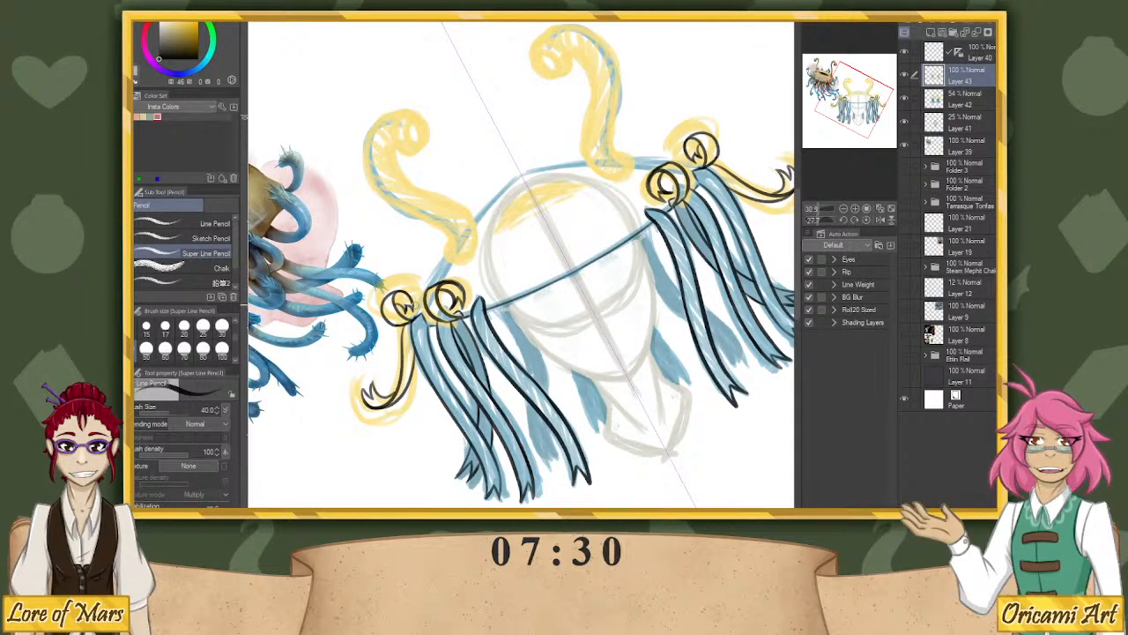
key(ctrl+z)
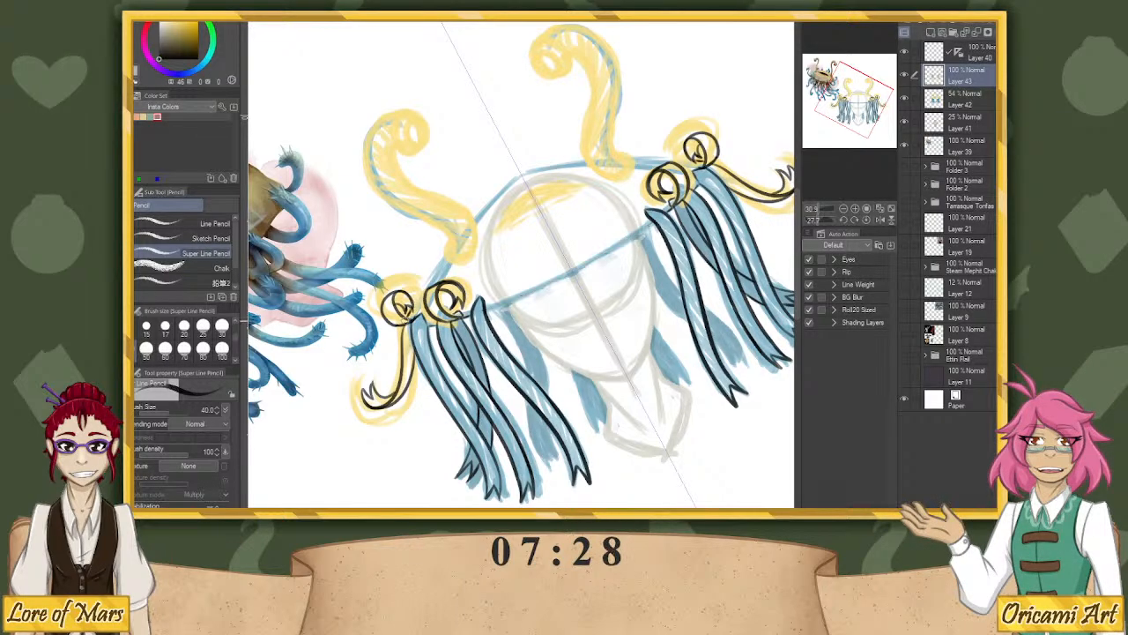
drag(412, 301, 451, 233)
key(ctrl+z)
mouse_move(415, 302)
mouse_down()
mouse_move(448, 247)
mouse_move(460, 261)
mouse_move(474, 231)
mouse_move(461, 227)
mouse_move(490, 229)
mouse_move(499, 202)
mouse_up()
click(867, 219)
Ink the curved eyestalk from its rounded base up to the curled top, and finish it with a round eye at the end.
key(ctrl+z)
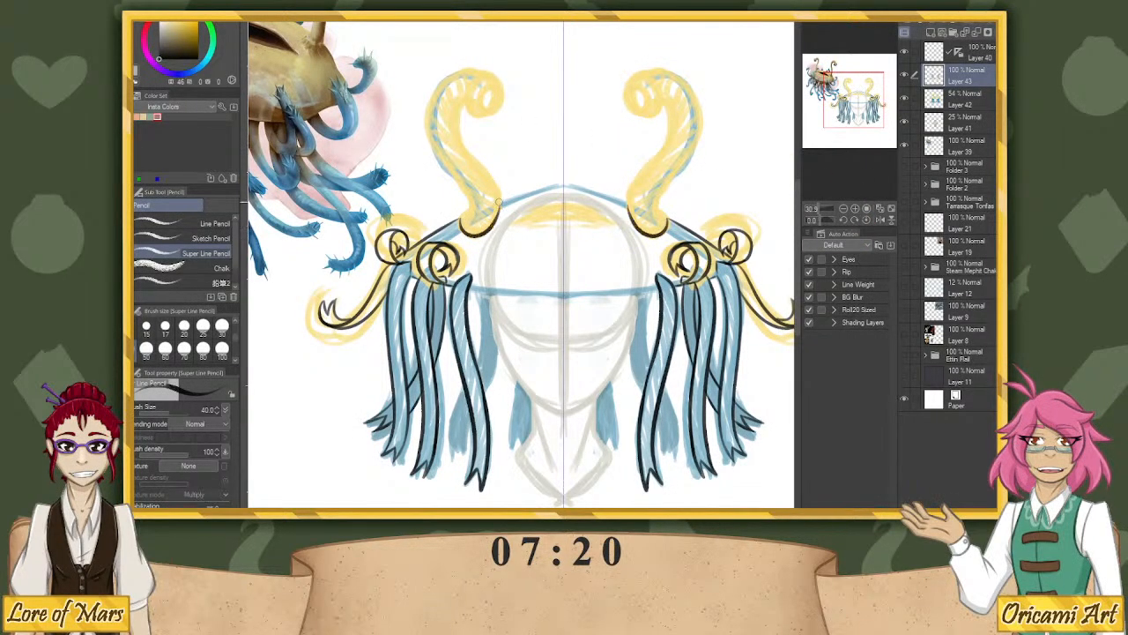
key(ctrl+z)
mouse_move(458, 235)
mouse_down()
mouse_move(487, 234)
mouse_move(497, 209)
mouse_move(477, 231)
mouse_move(500, 208)
mouse_move(457, 105)
mouse_move(482, 87)
mouse_move(479, 70)
mouse_move(448, 76)
mouse_move(437, 114)
mouse_move(459, 217)
mouse_up()
key(ctrl+z)
key(ctrl+z)
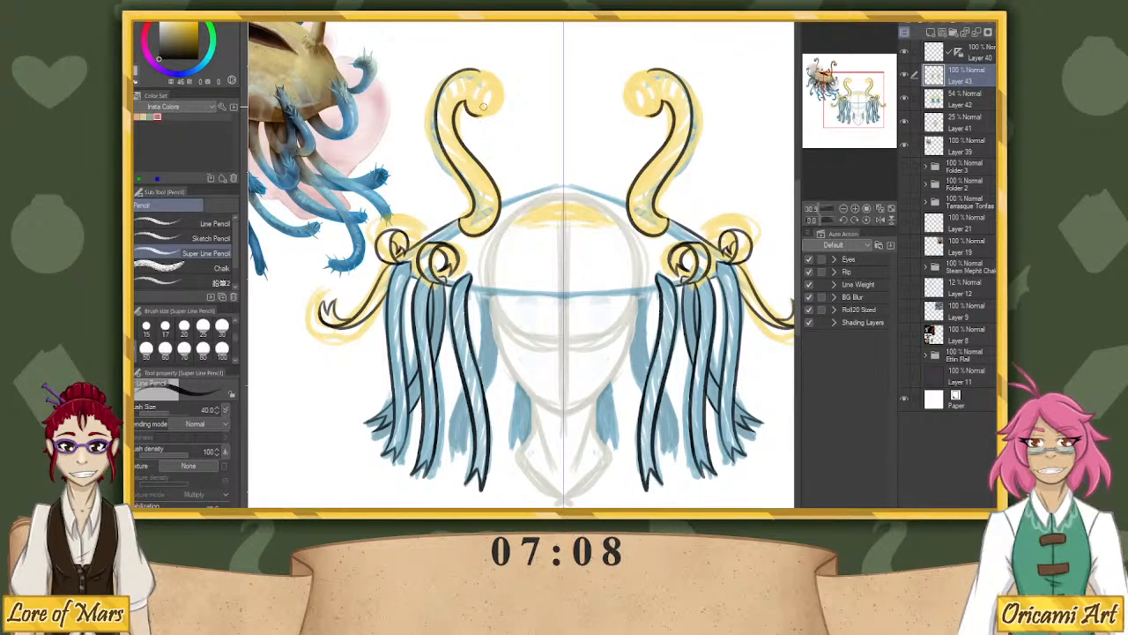
mouse_move(468, 107)
mouse_down()
mouse_move(466, 88)
mouse_move(499, 106)
mouse_move(496, 79)
mouse_move(478, 95)
mouse_up()
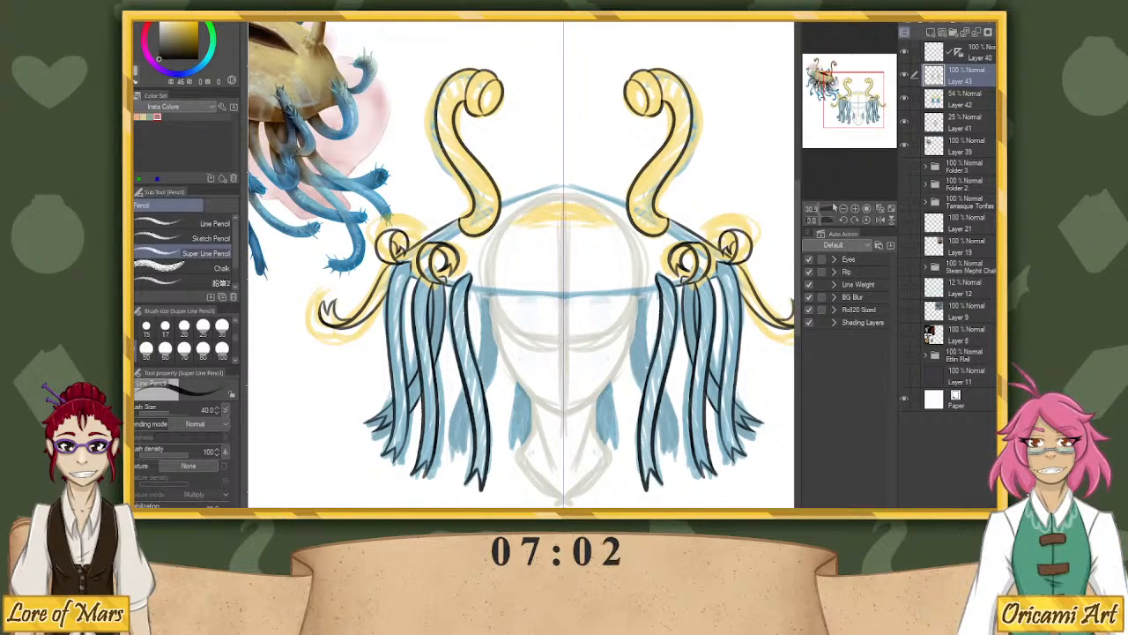
Ink the peaked crown edge between the eyestalks and the brim line across the face, redrawing the crown stroke until it fits.
drag(820, 220, 809, 219)
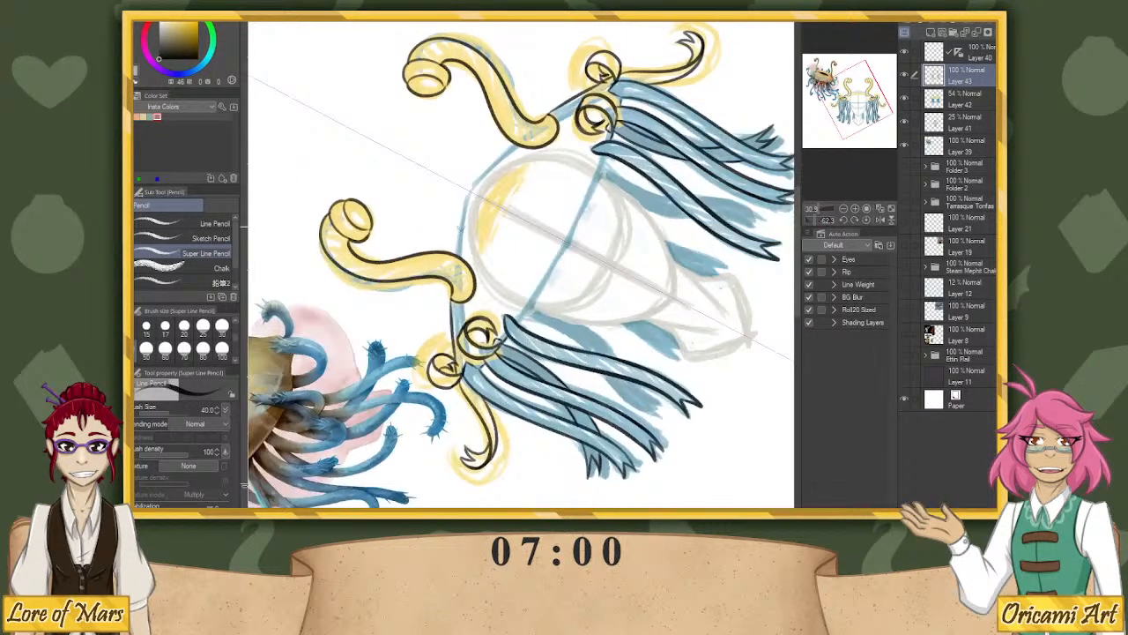
mouse_move(451, 291)
mouse_down()
mouse_move(456, 247)
mouse_move(518, 148)
mouse_up()
key(ctrl+z)
drag(453, 255, 515, 143)
key(ctrl+z)
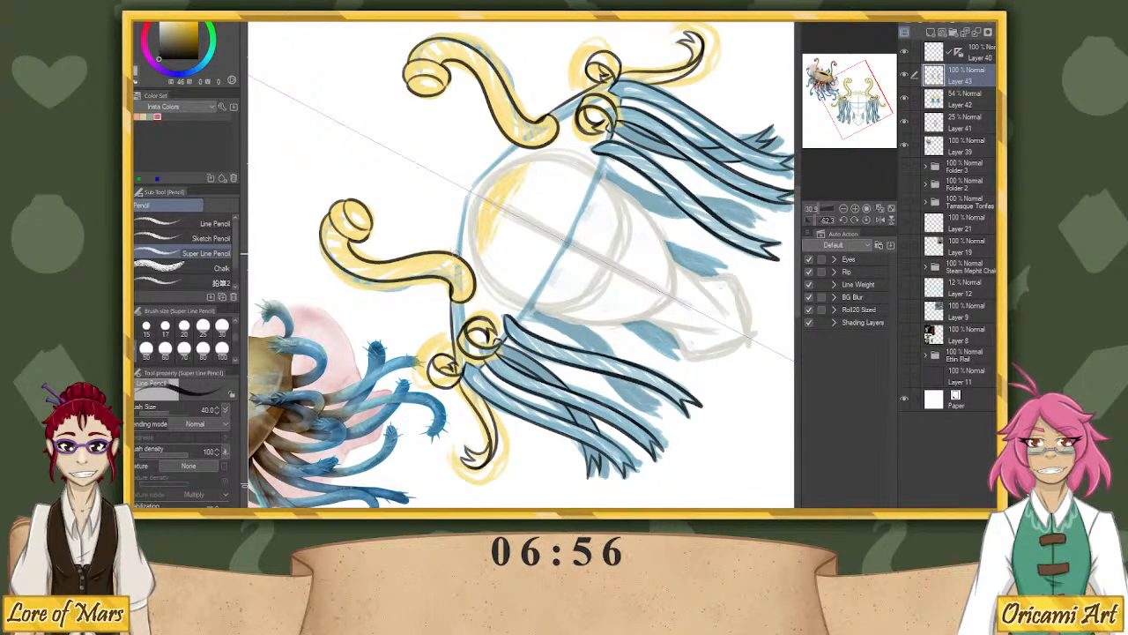
drag(453, 255, 467, 187)
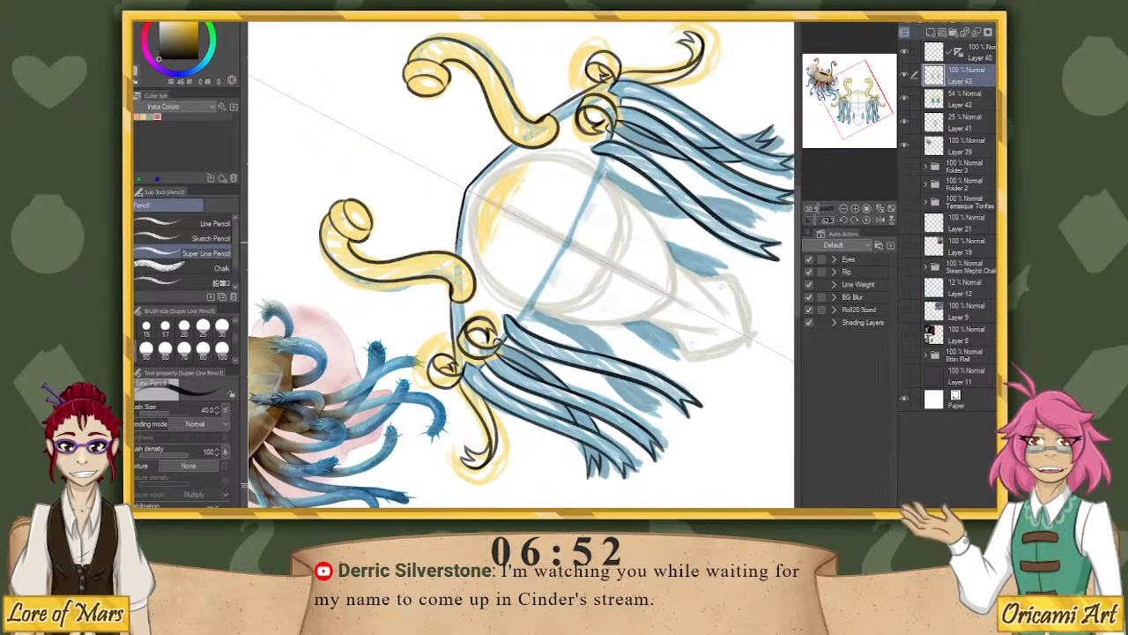
drag(517, 316, 509, 326)
drag(600, 170, 520, 315)
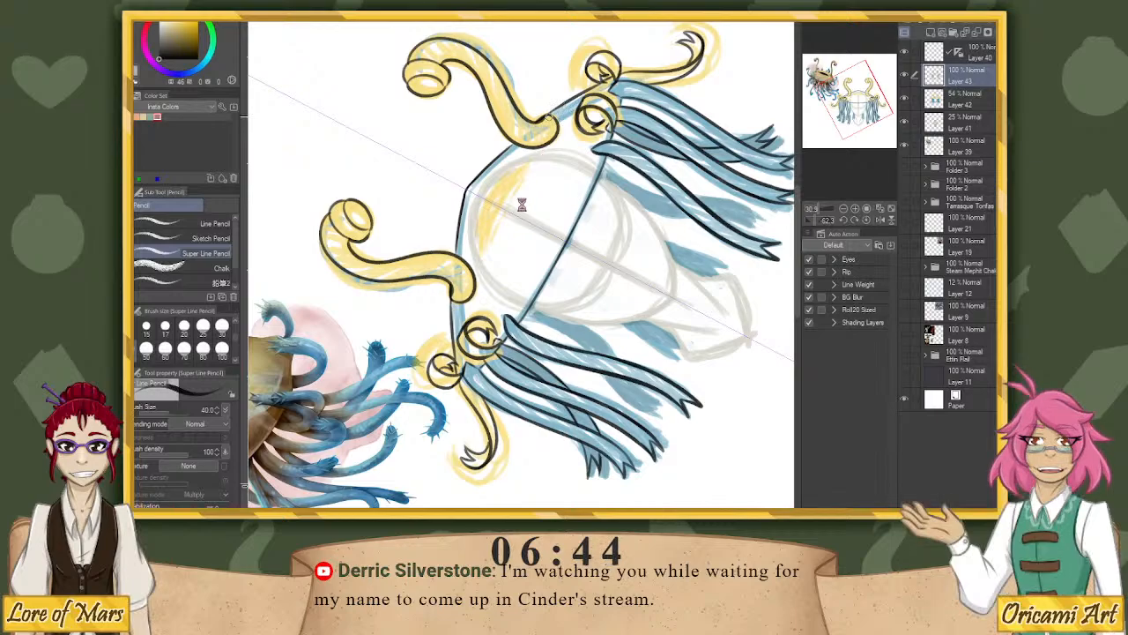
mouse_move(485, 245)
mouse_down()
mouse_move(522, 171)
mouse_move(501, 228)
mouse_move(518, 180)
mouse_move(501, 215)
mouse_up()
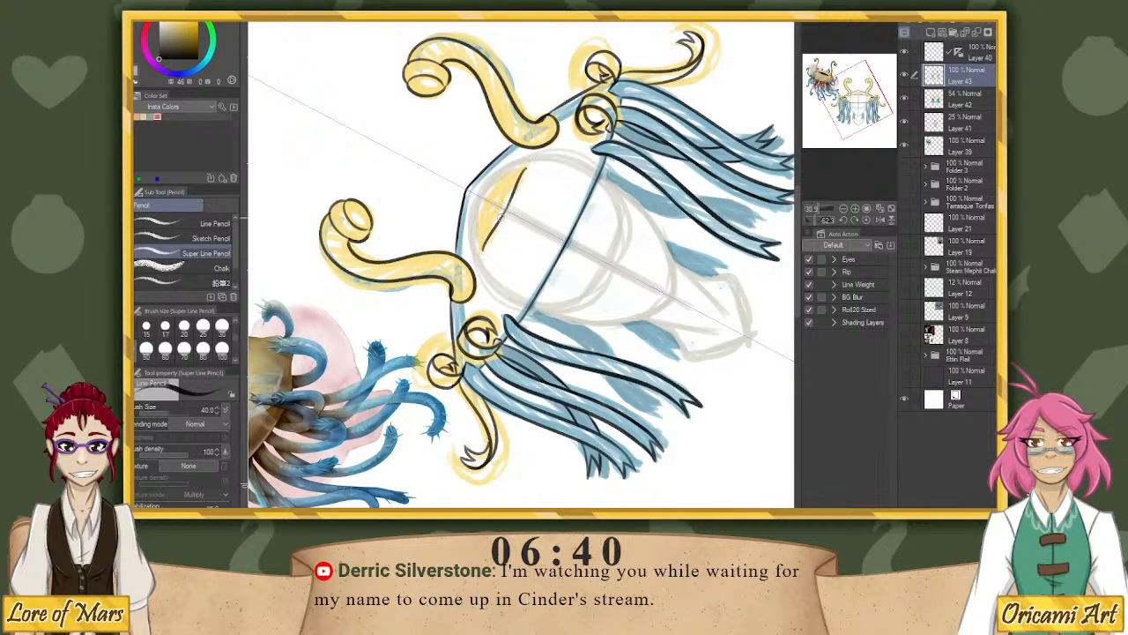
drag(526, 167, 482, 243)
key(ctrl+z)
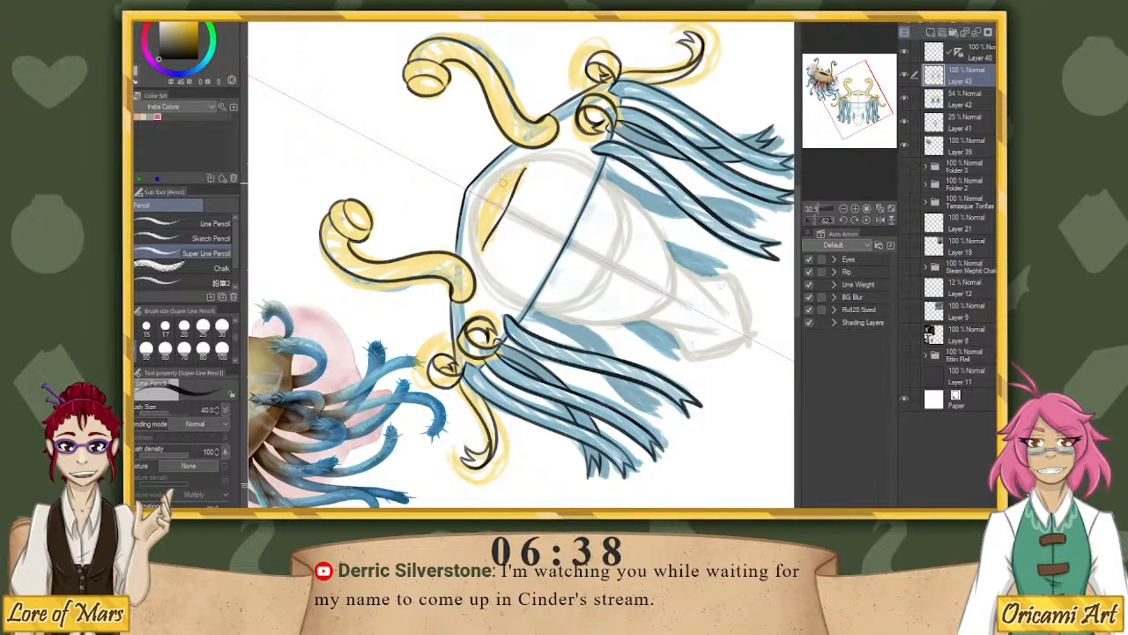
mouse_move(526, 167)
mouse_down()
mouse_move(486, 203)
mouse_move(482, 250)
mouse_move(520, 173)
mouse_up()
key(ctrl+z)
key(ctrl+z)
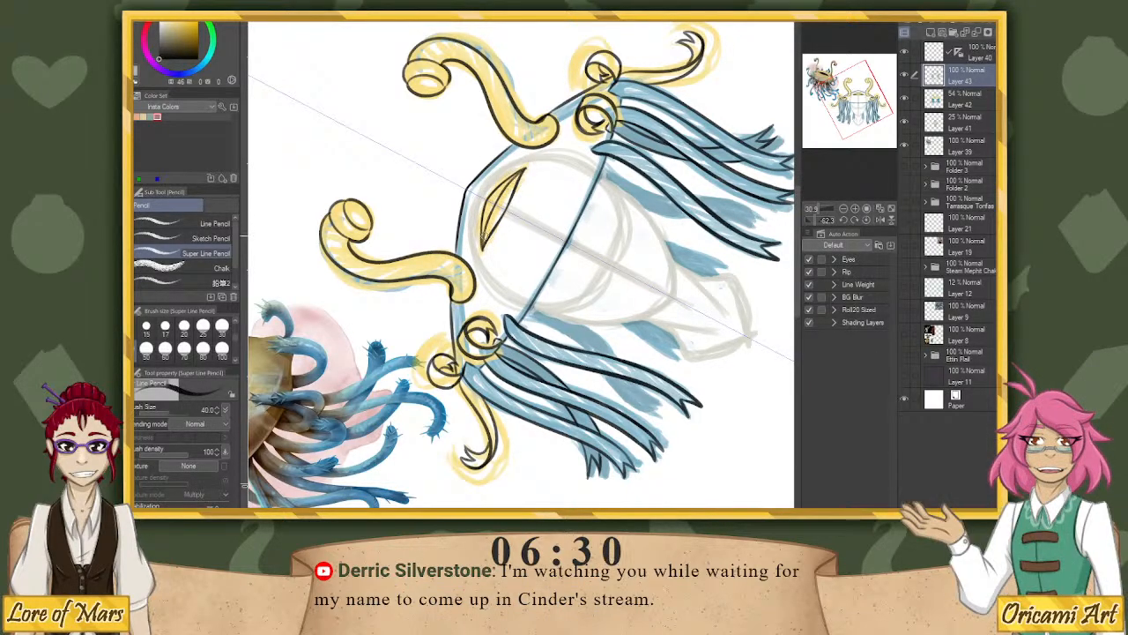
drag(483, 239, 498, 216)
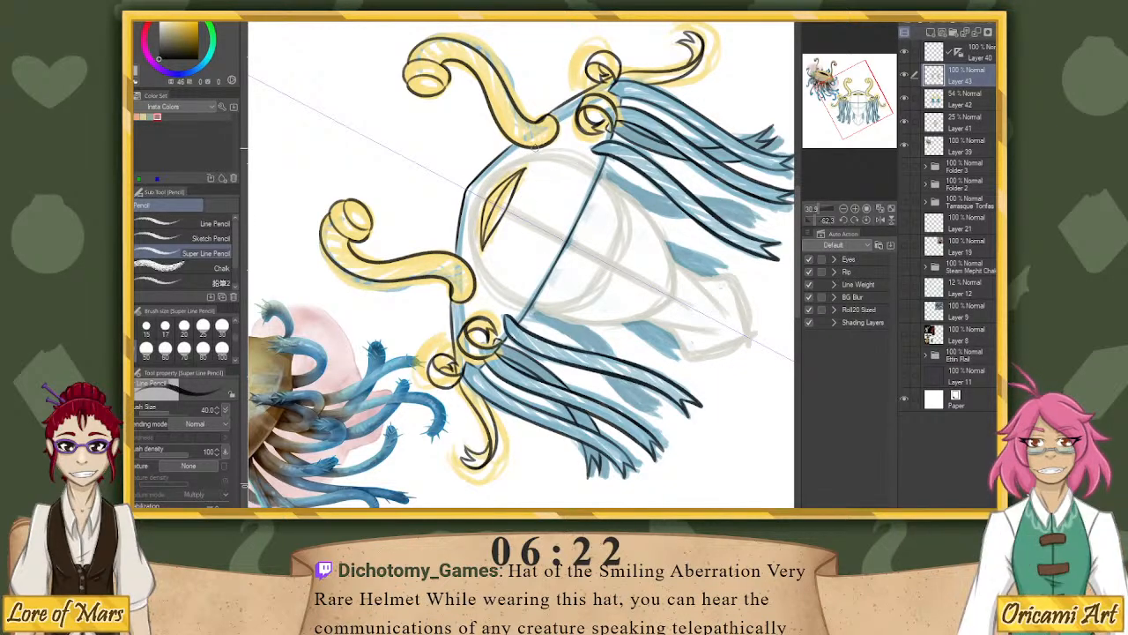
key(ctrl+z)
key(ctrl+z)
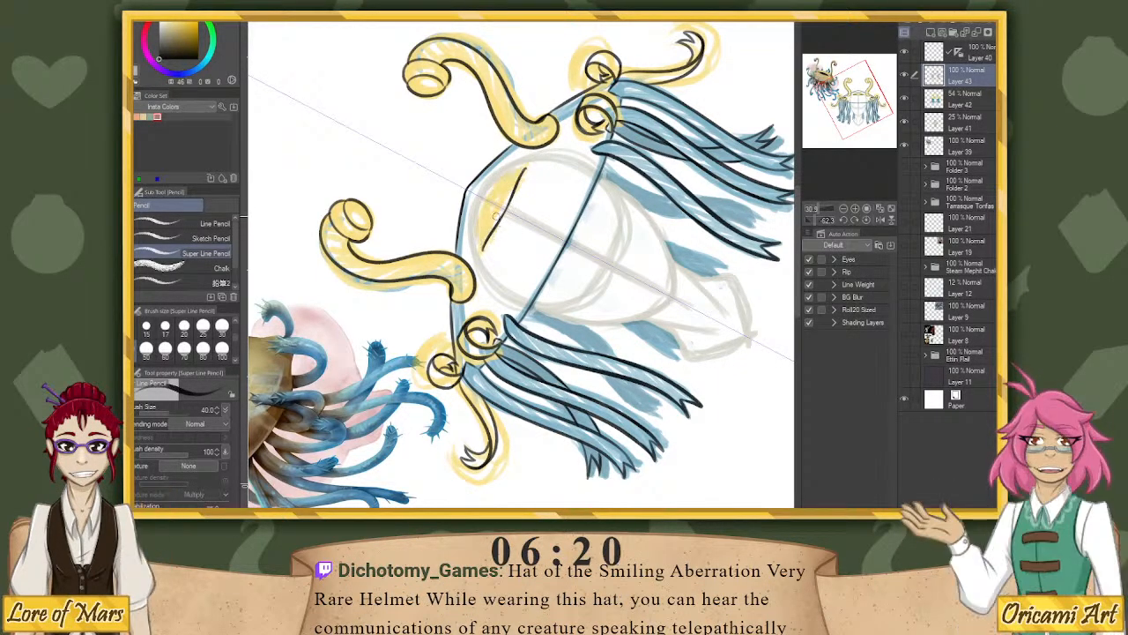
Ink a narrow, pointed mouth slit across the front of the helmet from two shallow curves, and return the canvas to upright.
drag(522, 171, 503, 213)
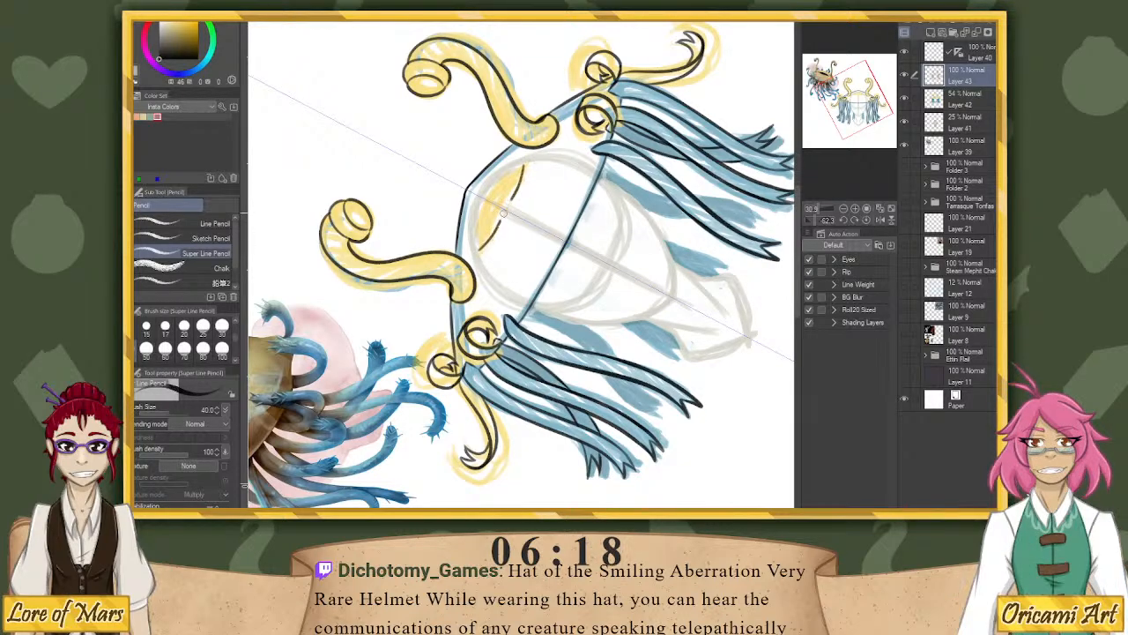
mouse_move(480, 248)
mouse_down()
mouse_move(514, 182)
mouse_move(479, 251)
mouse_up()
key(ctrl+z)
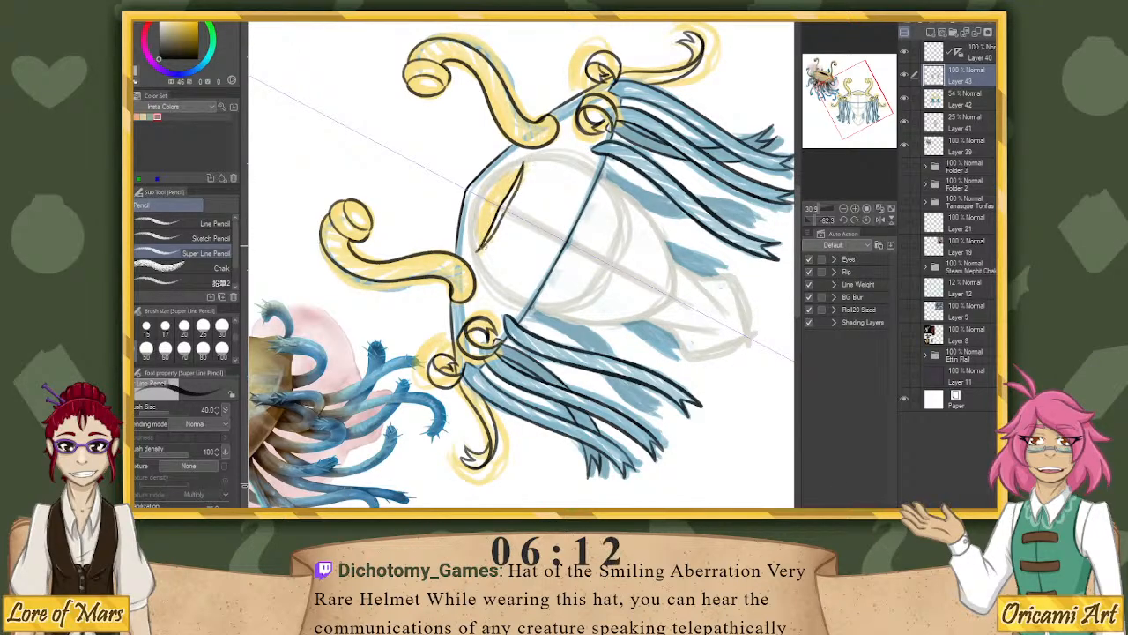
click(866, 219)
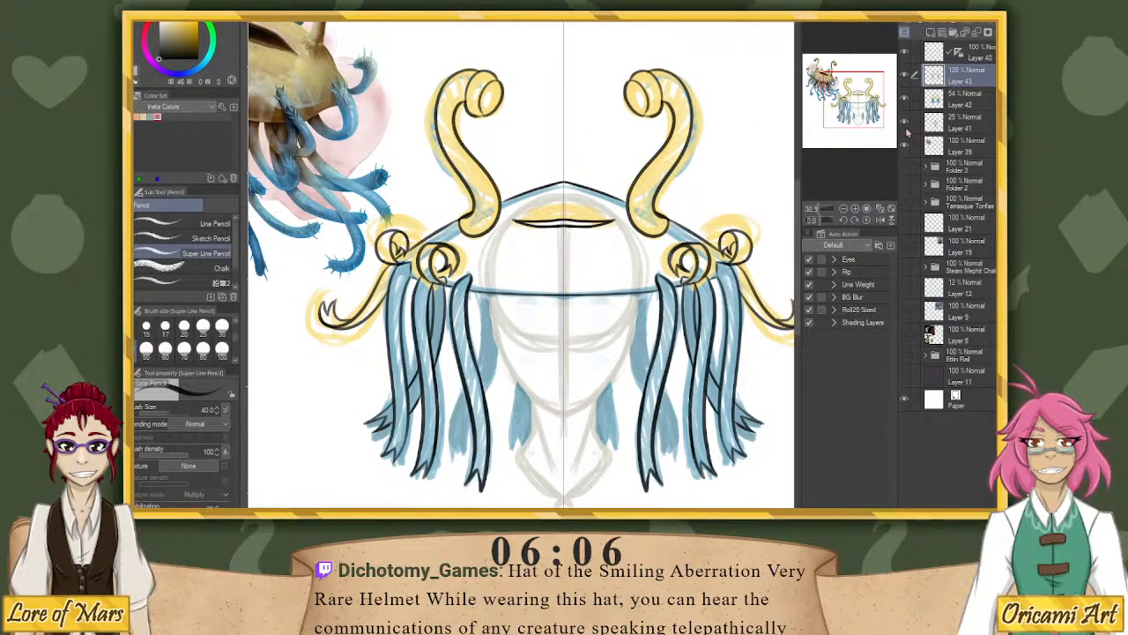
Check the line art on its own by temporarily hiding the coloured sketch and the flumph reference.
click(905, 145)
click(905, 145)
click(904, 98)
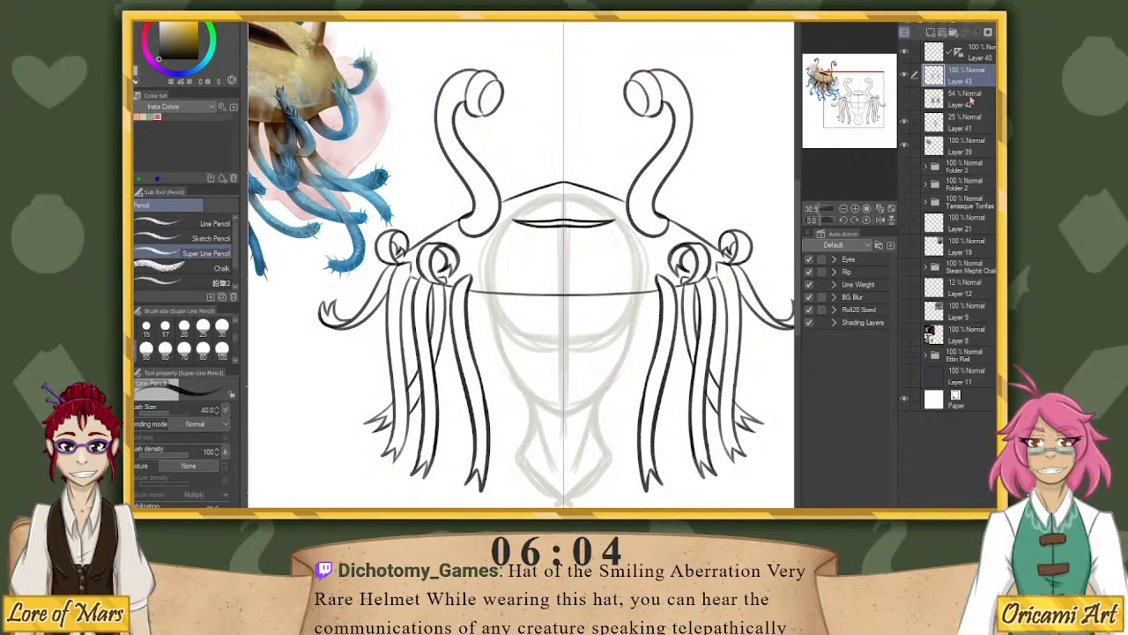
click(906, 147)
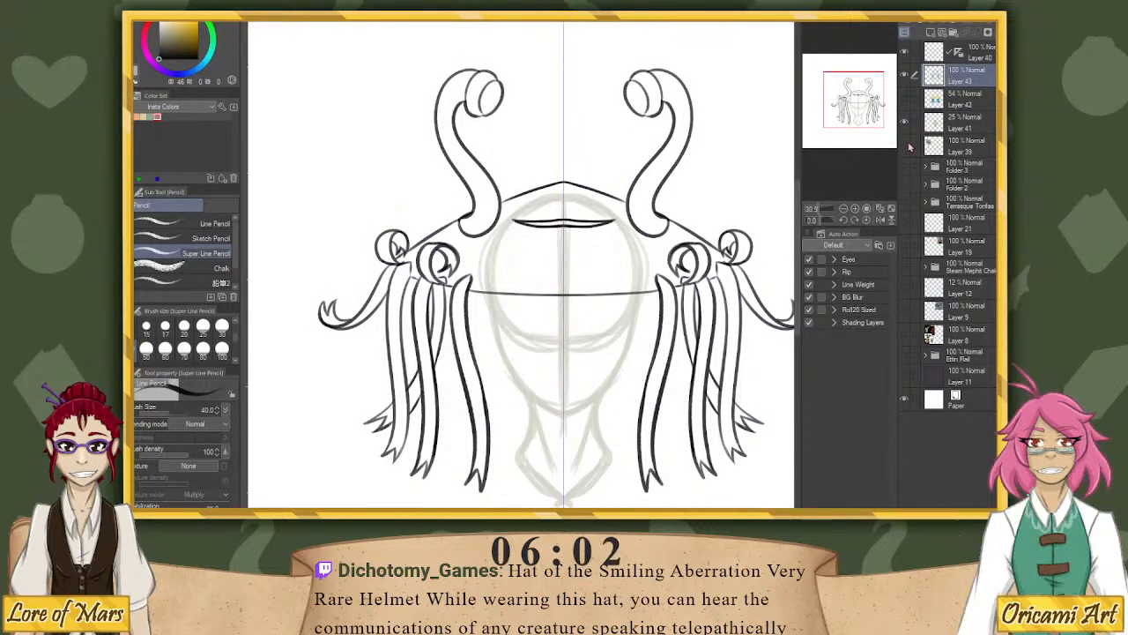
click(905, 146)
click(905, 98)
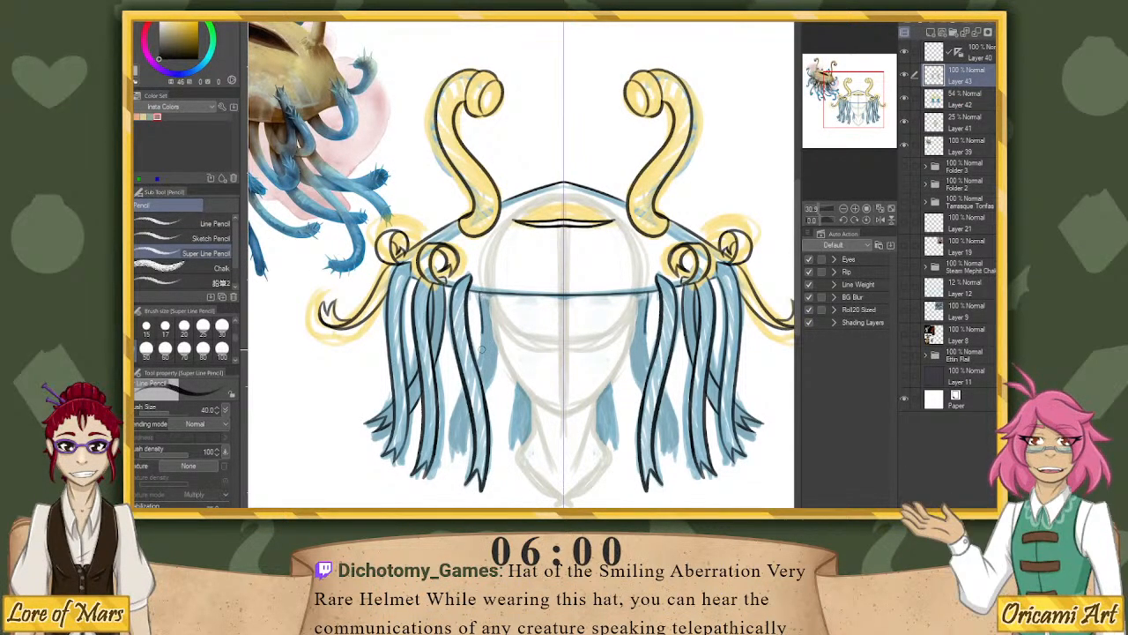
Ink the face outline, chin and neck over the head guide, along with the short forked tentacle on each side of the neck.
mouse_move(483, 289)
mouse_down()
mouse_move(505, 361)
mouse_move(557, 403)
mouse_move(523, 375)
mouse_move(535, 404)
mouse_move(530, 480)
mouse_move(564, 502)
mouse_up()
drag(532, 404, 557, 472)
mouse_move(613, 411)
mouse_down()
mouse_move(614, 441)
mouse_move(604, 440)
mouse_up()
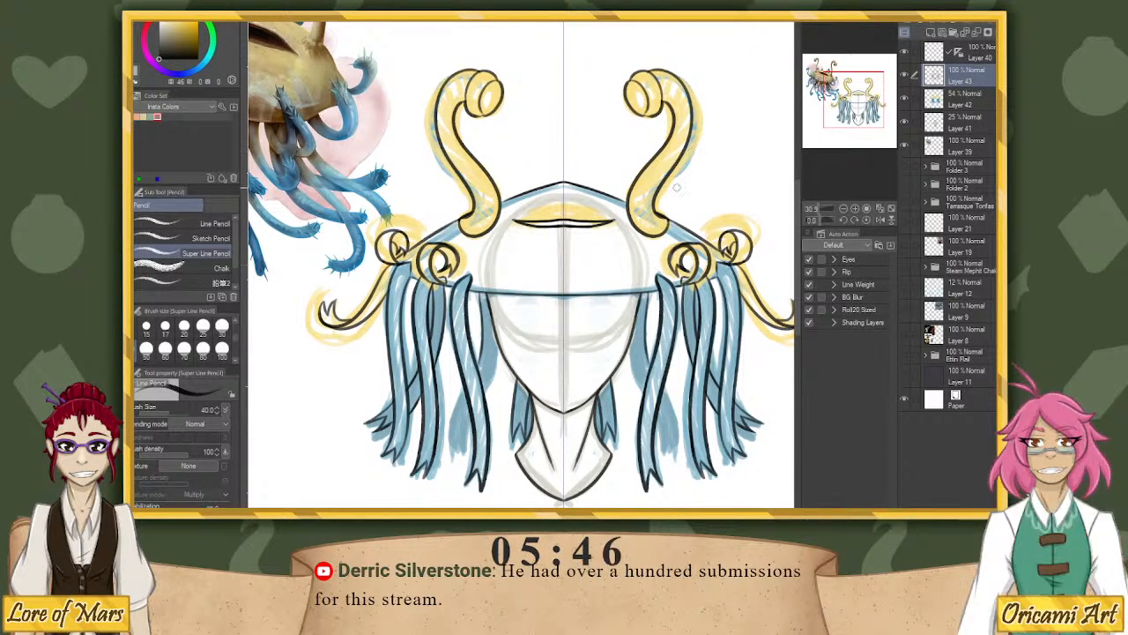
Ink the remaining back tentacles behind the innermost front ones on both sides of the face, including their forked tips.
mouse_move(632, 325)
mouse_down()
mouse_move(639, 389)
mouse_move(668, 409)
mouse_move(663, 384)
mouse_move(678, 453)
mouse_up()
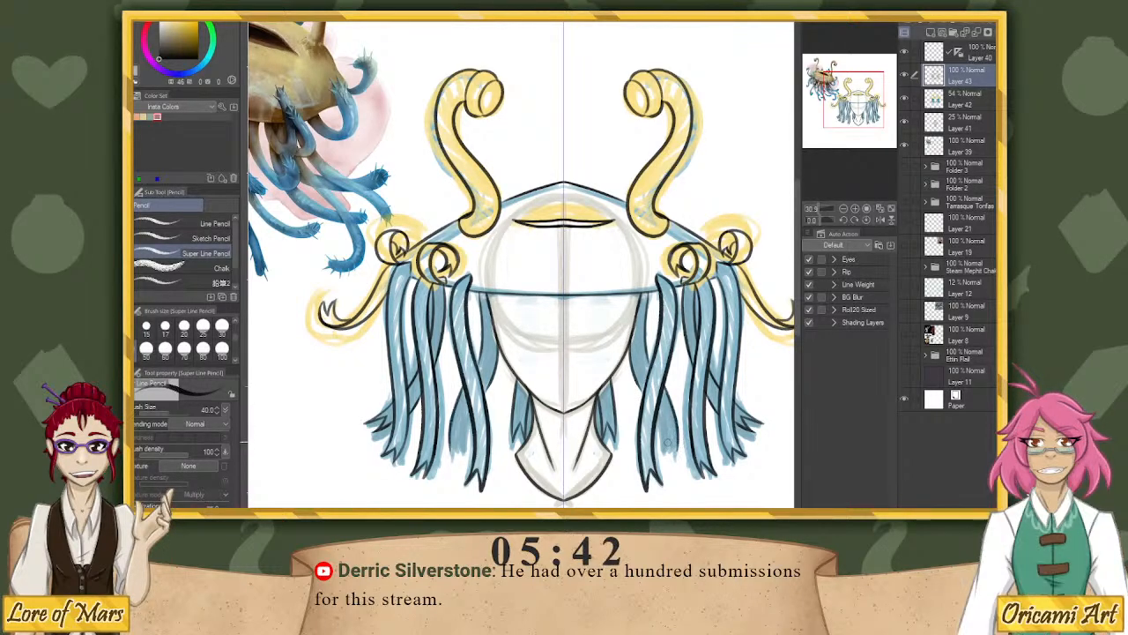
drag(657, 412, 662, 456)
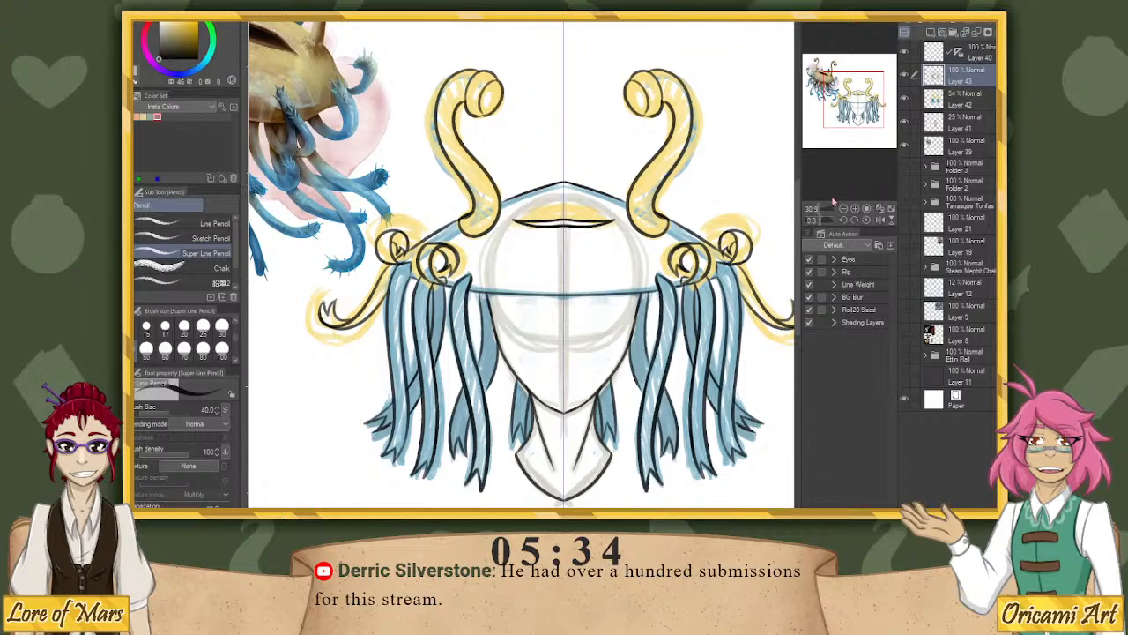
drag(820, 211, 818, 212)
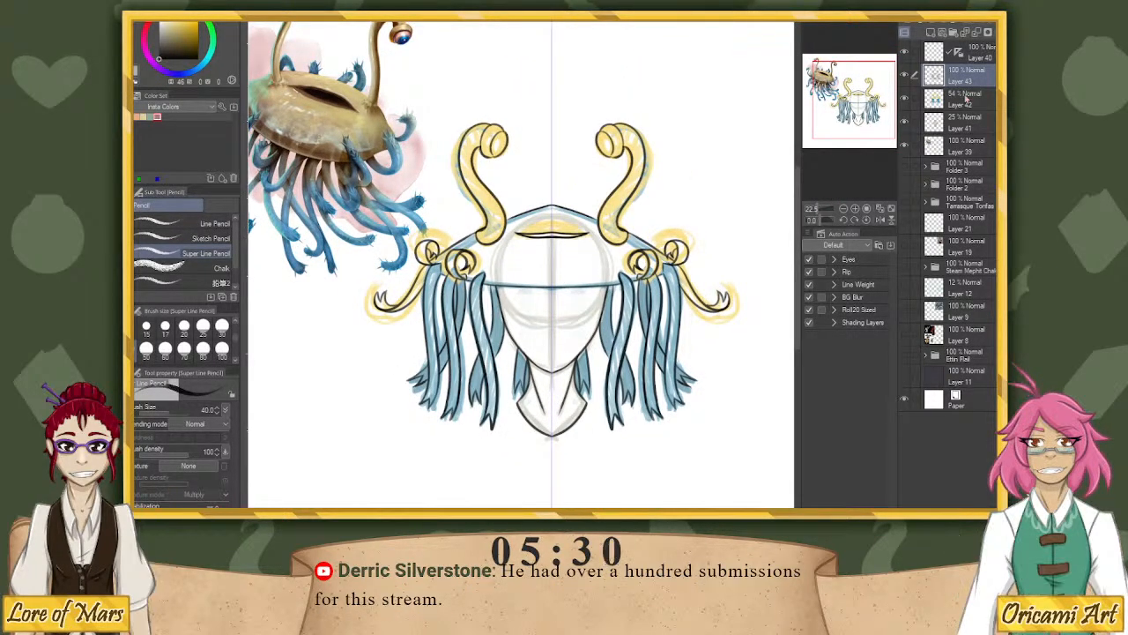
Add a new layer beneath the line art and hide the coloured sketch, the flumph reference and the head guide.
click(975, 102)
click(932, 33)
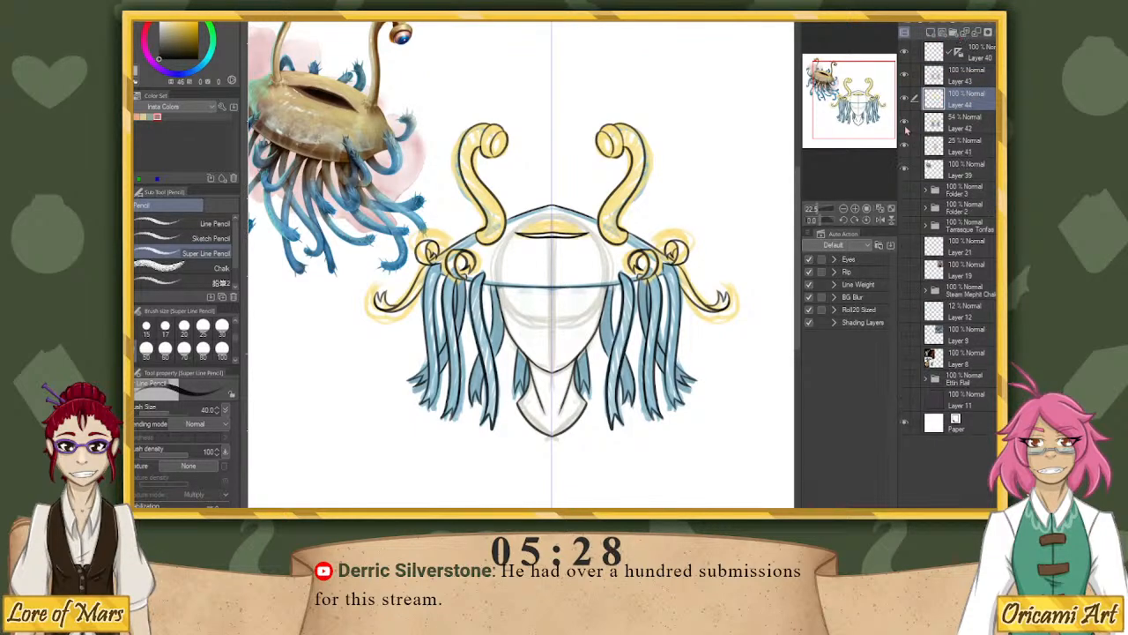
click(903, 124)
click(905, 167)
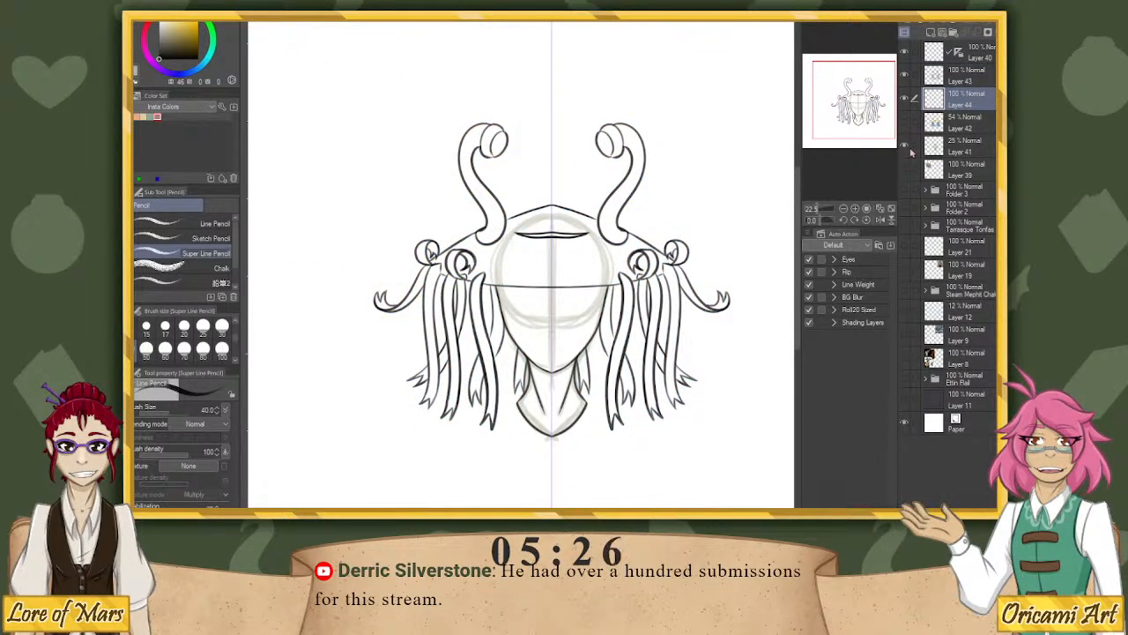
click(904, 145)
Auto-select the silhouette of the whole design and lower the line art layer's opacity to 62%.
key(w)
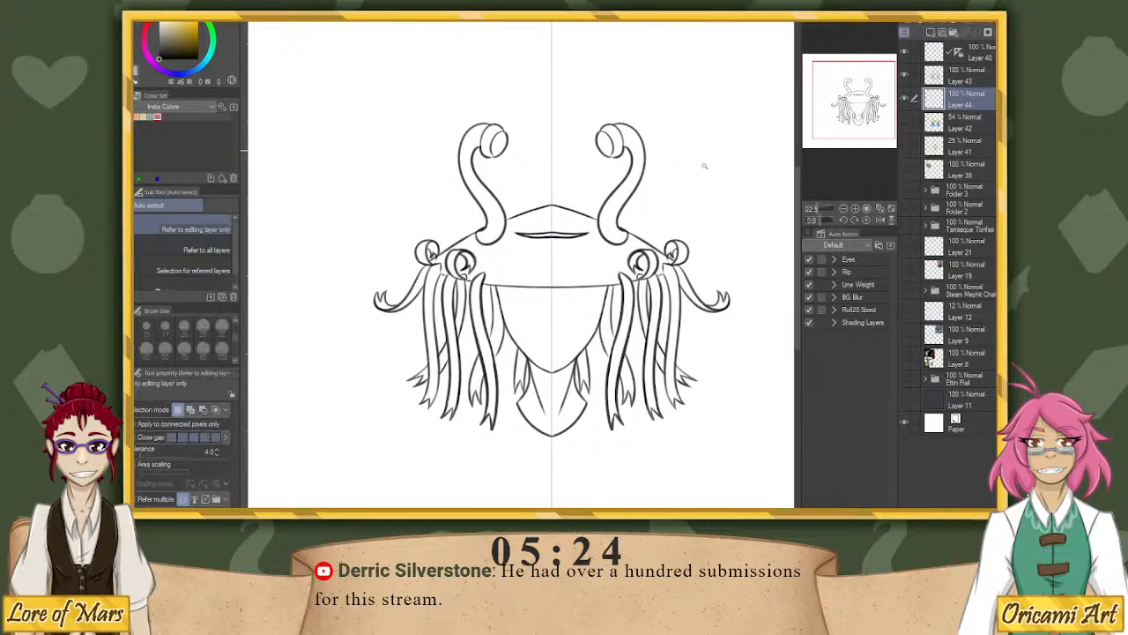
click(697, 178)
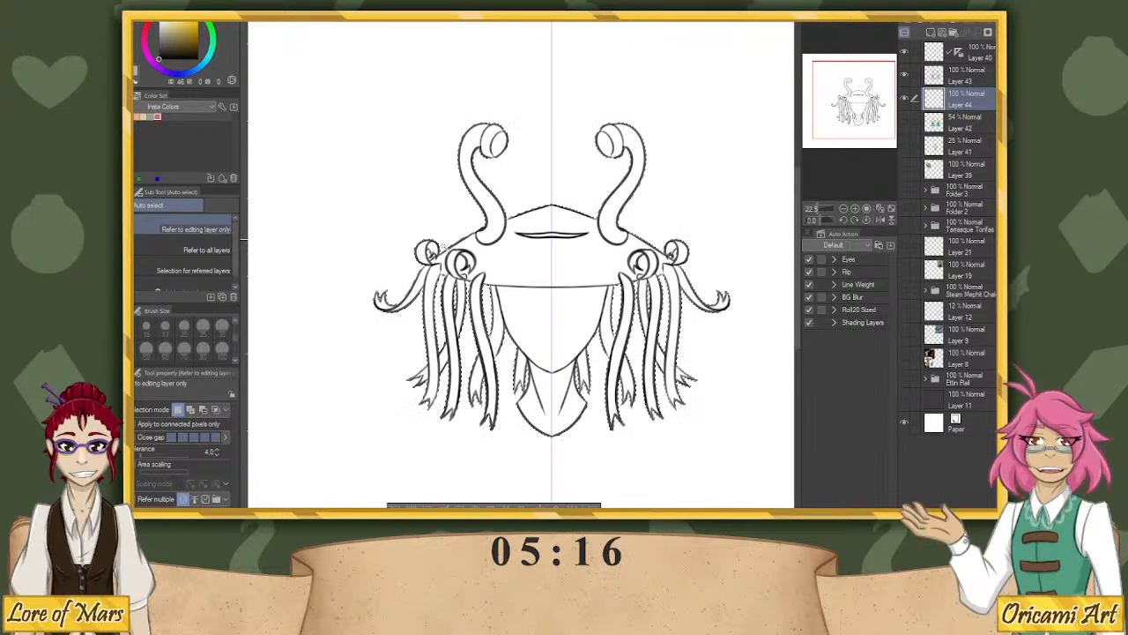
click(701, 255)
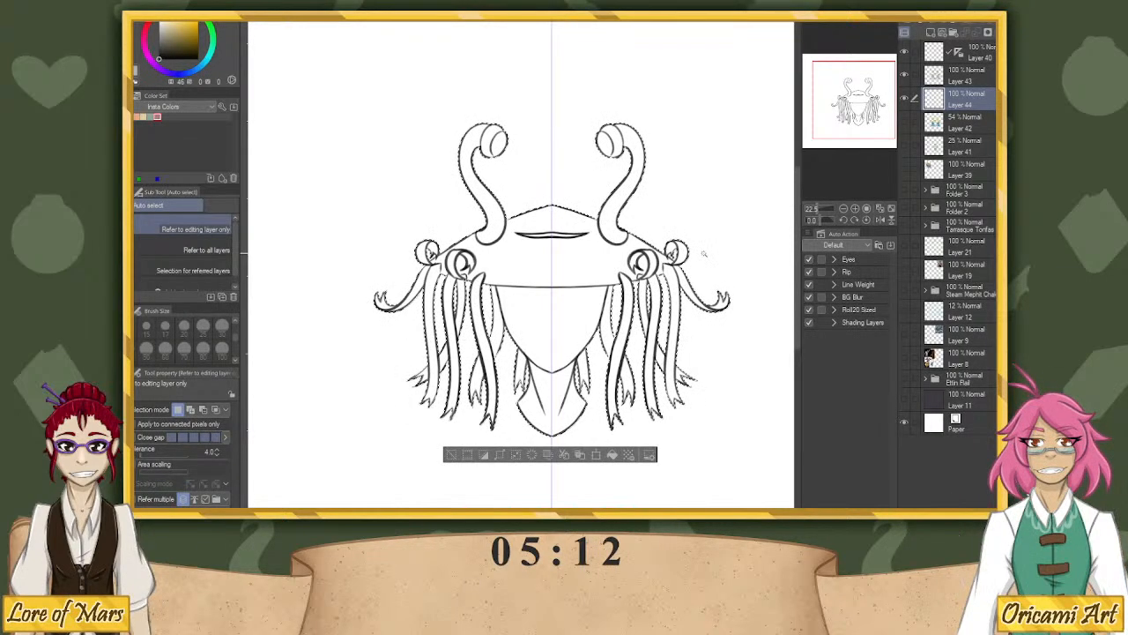
click(984, 79)
click(976, 11)
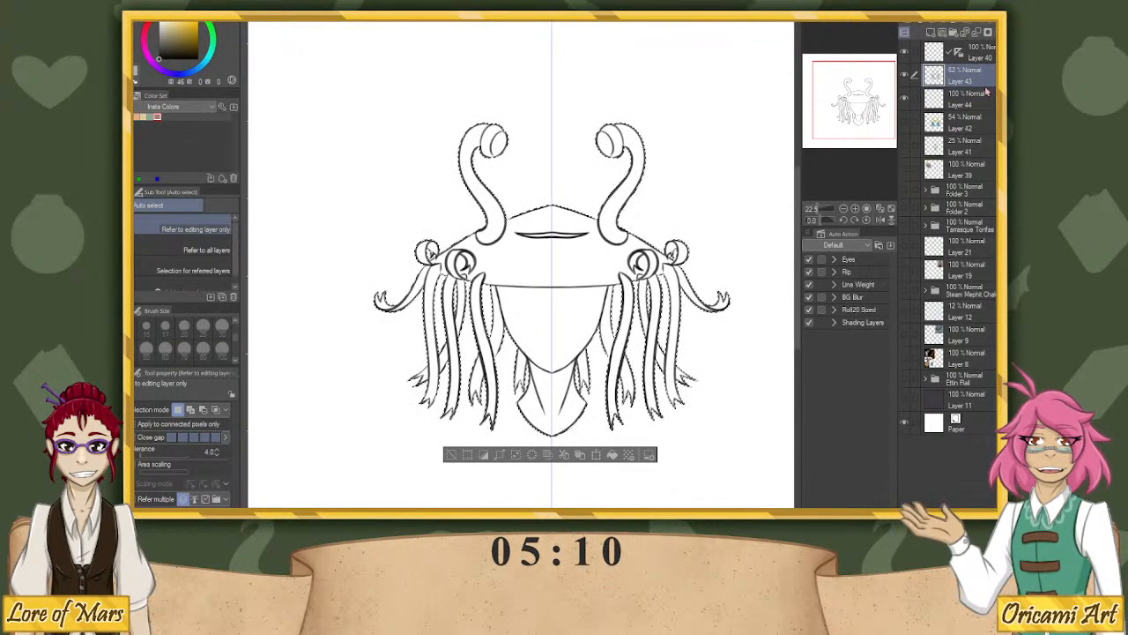
click(984, 98)
Show the flumph reference again, fill the selected silhouette with a tan gold sampled from its body, and deselect.
click(905, 169)
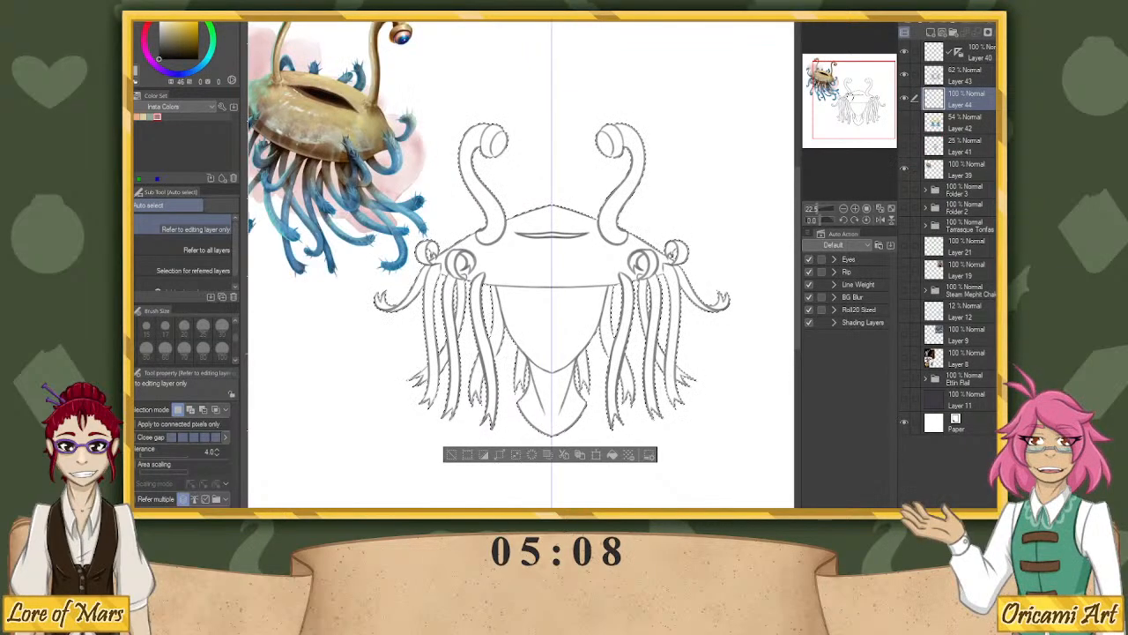
click(847, 97)
key(i)
click(427, 111)
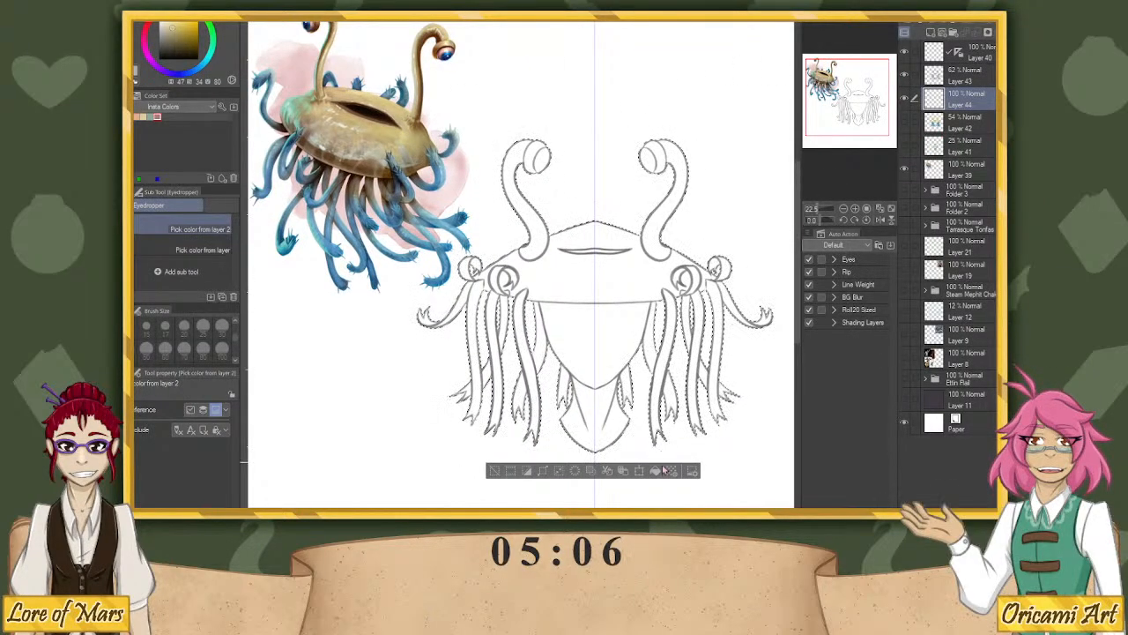
click(657, 471)
key(ctrl+d)
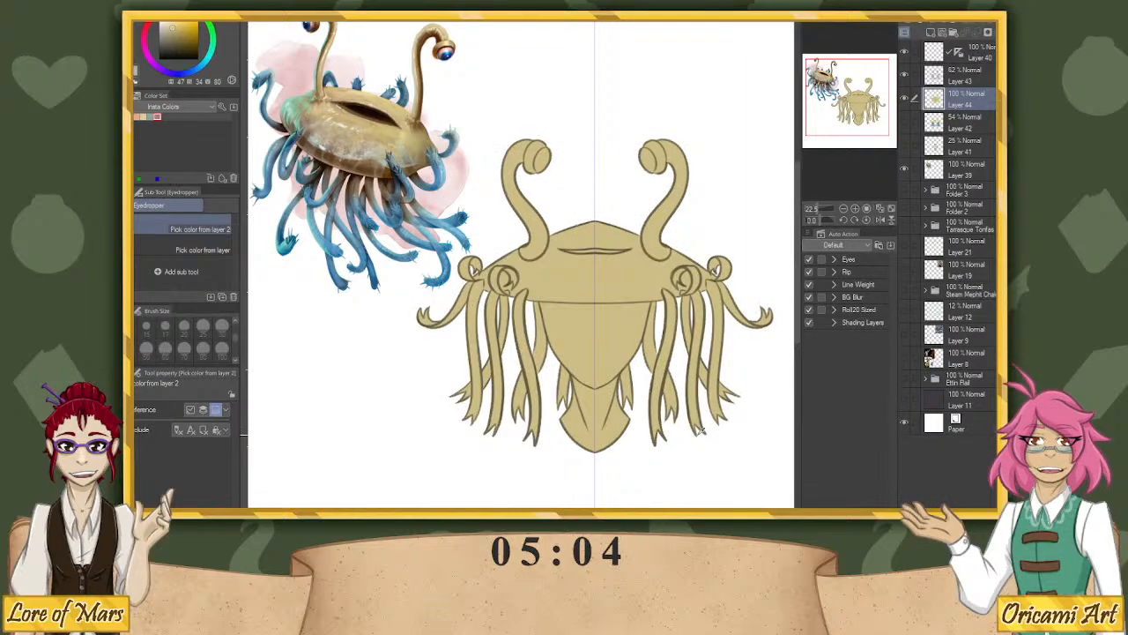
Set up the G-pen at size 100 with a light blue sampled from the flumph's tentacles.
key(p)
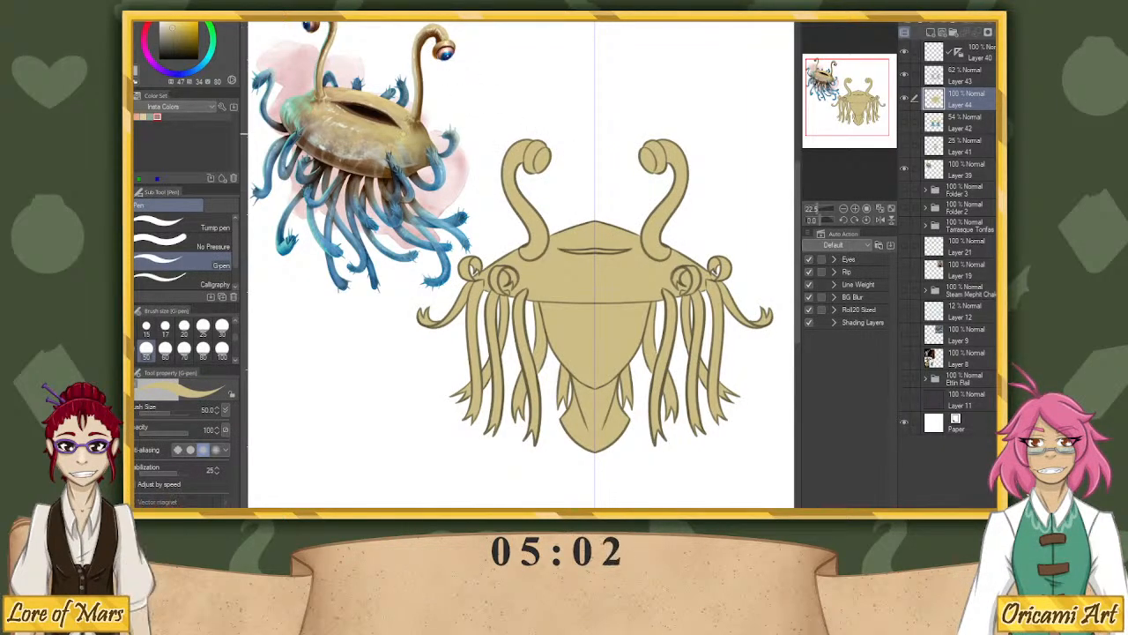
alt+click(459, 220)
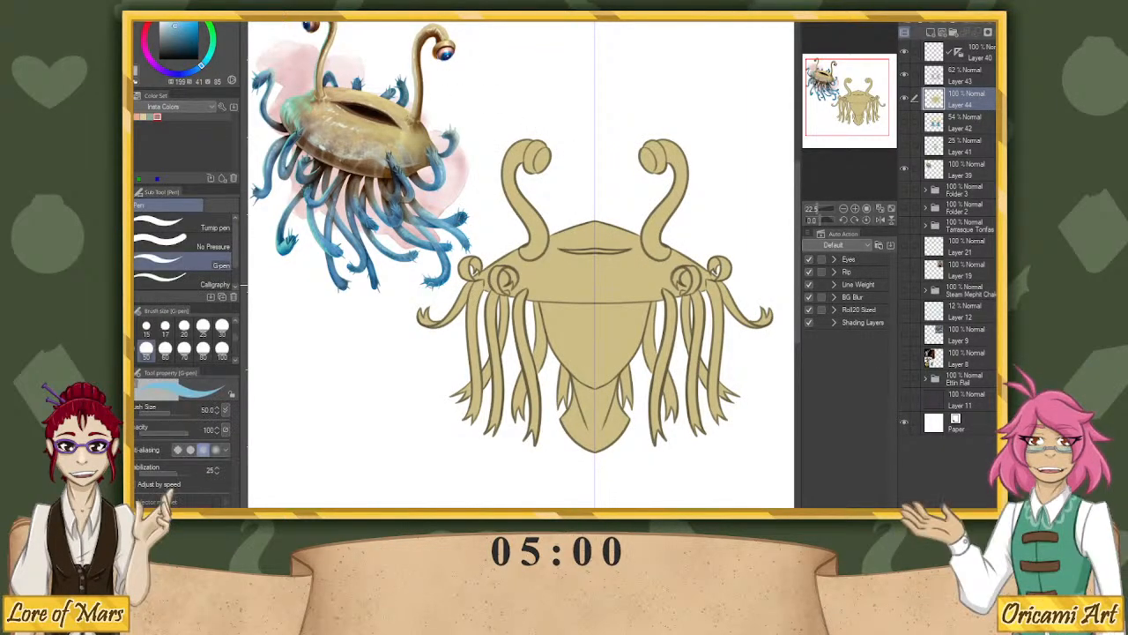
click(222, 327)
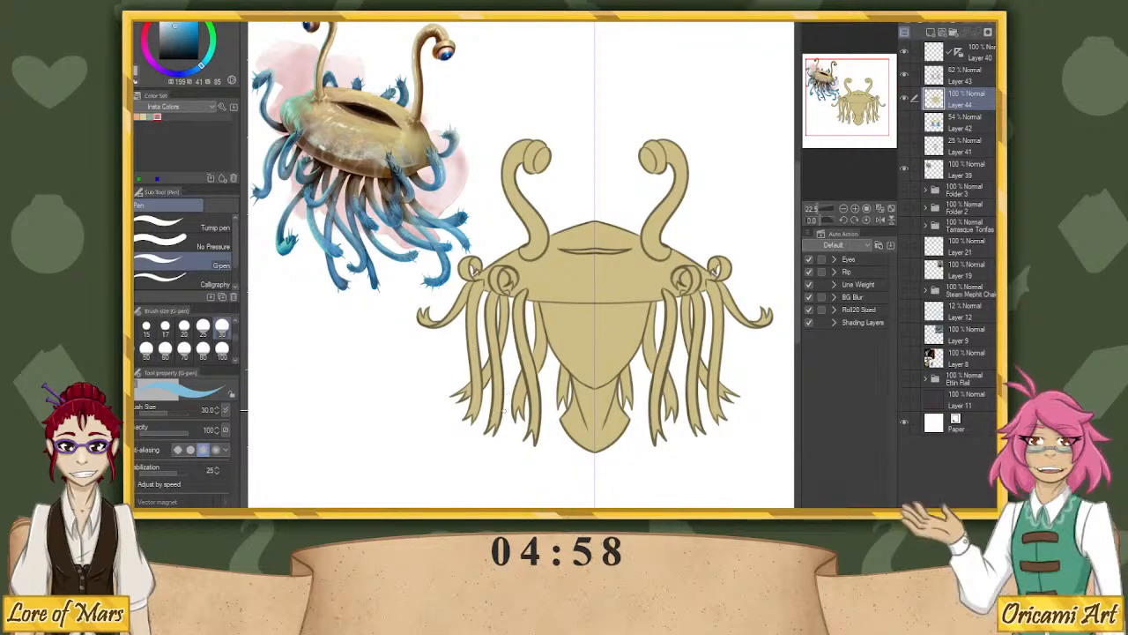
click(222, 353)
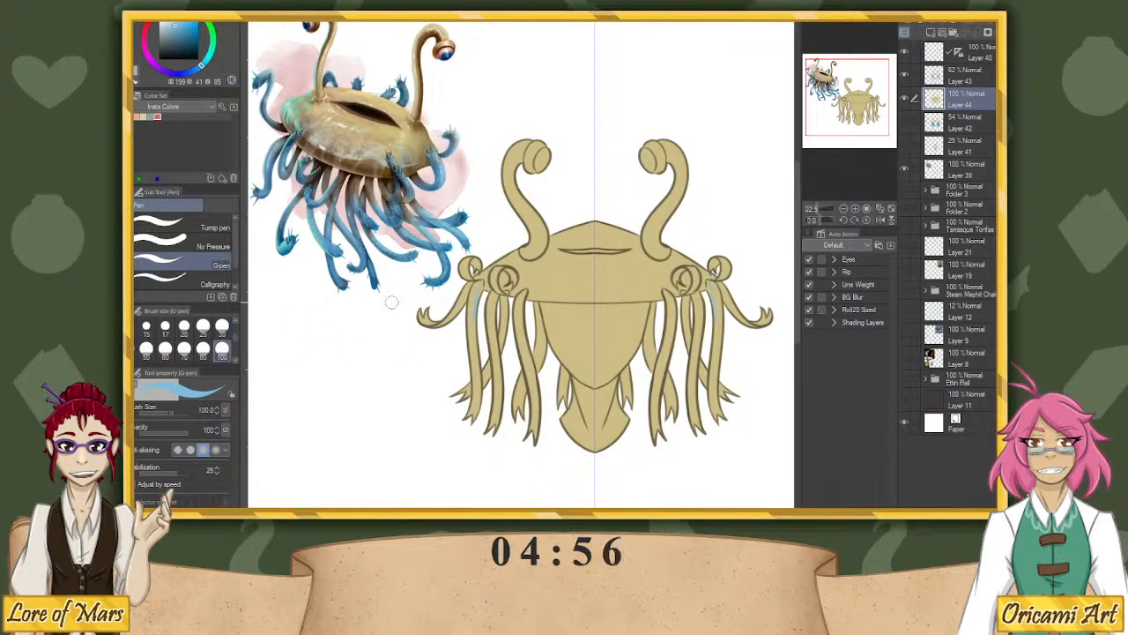
drag(479, 282, 474, 434)
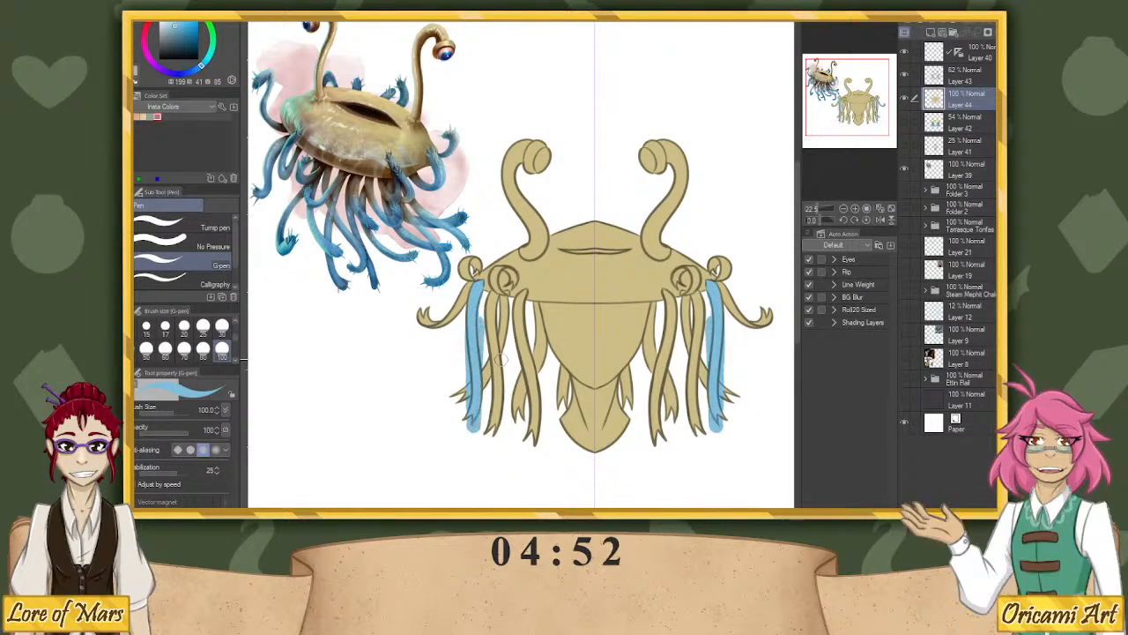
key(ctrl+z)
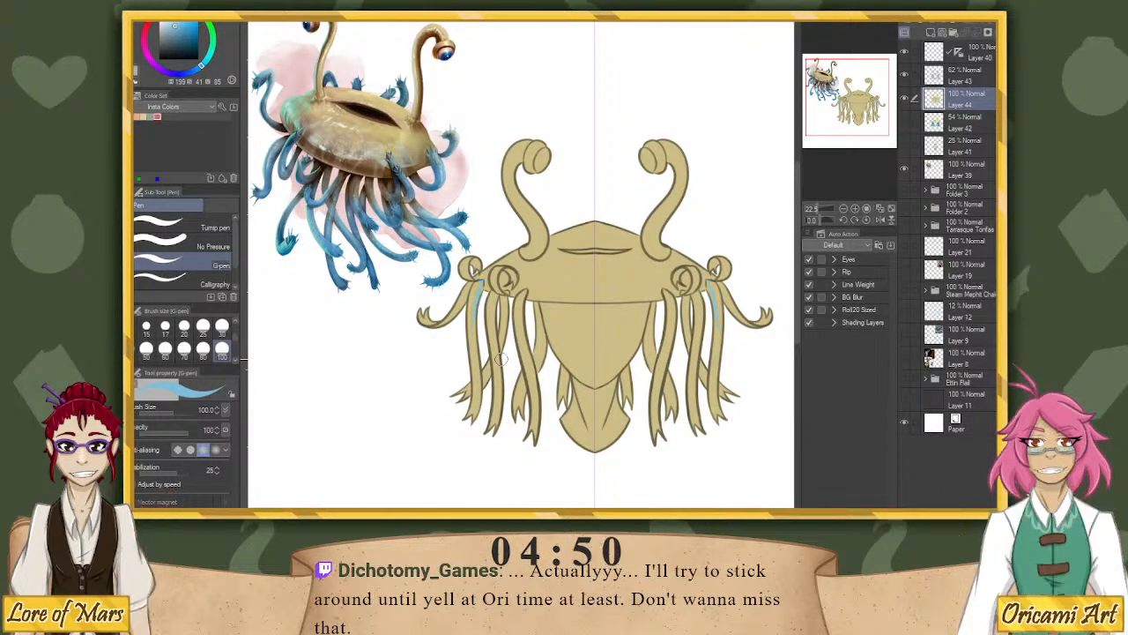
key(ctrl+z)
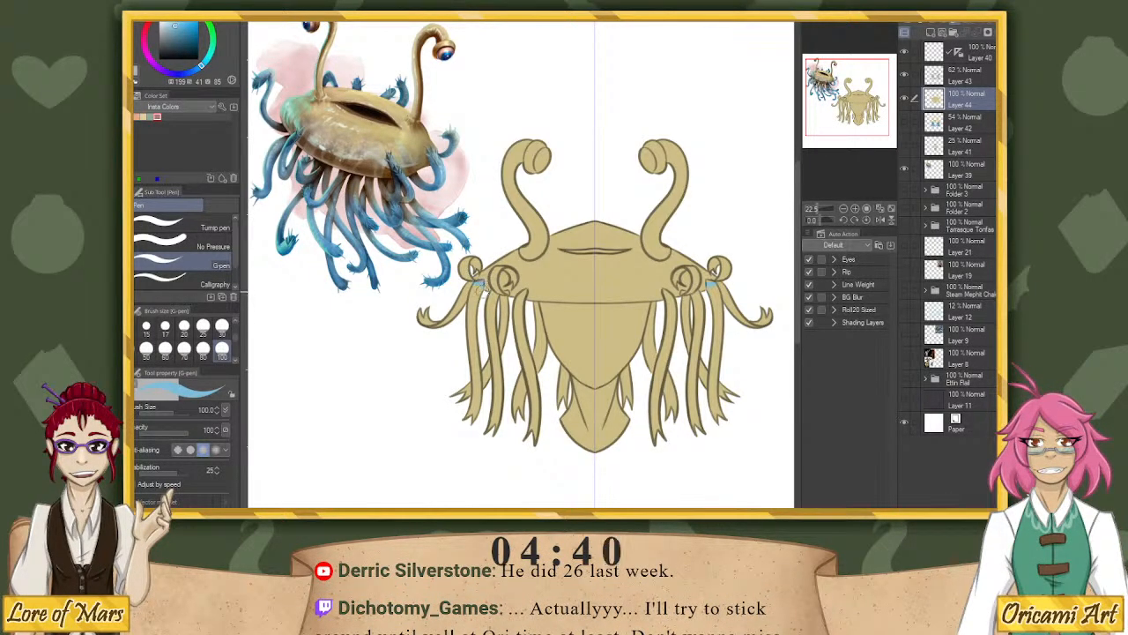
Paint all the hanging tentacles and the side scrolls on both sides of the helmet light blue.
drag(473, 282, 481, 389)
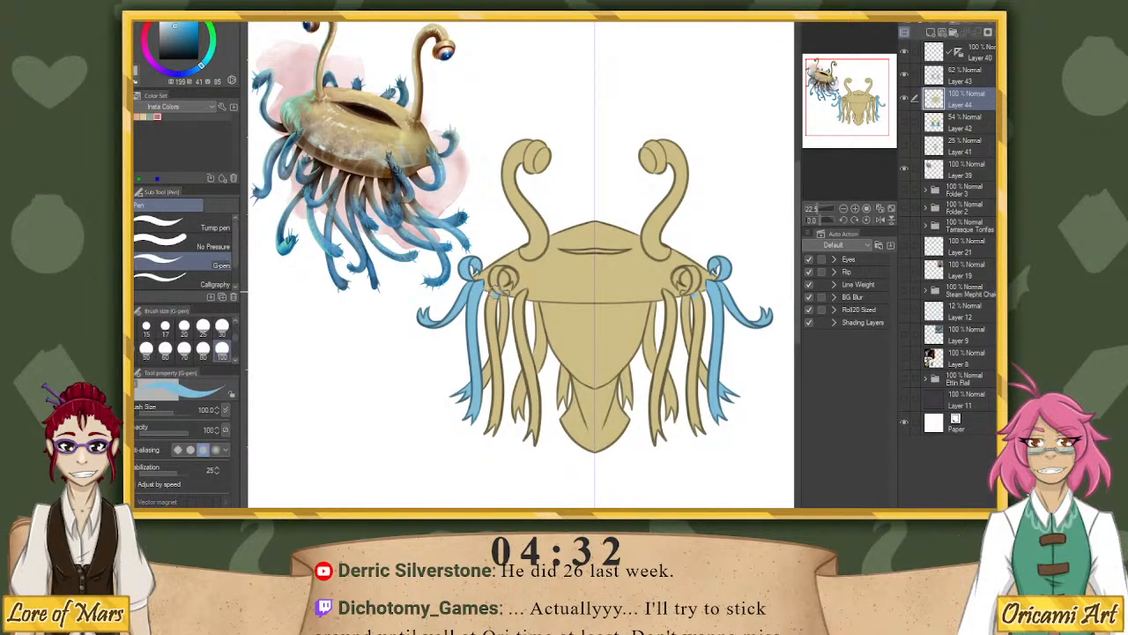
mouse_move(494, 296)
mouse_down()
mouse_move(488, 405)
mouse_move(498, 445)
mouse_up()
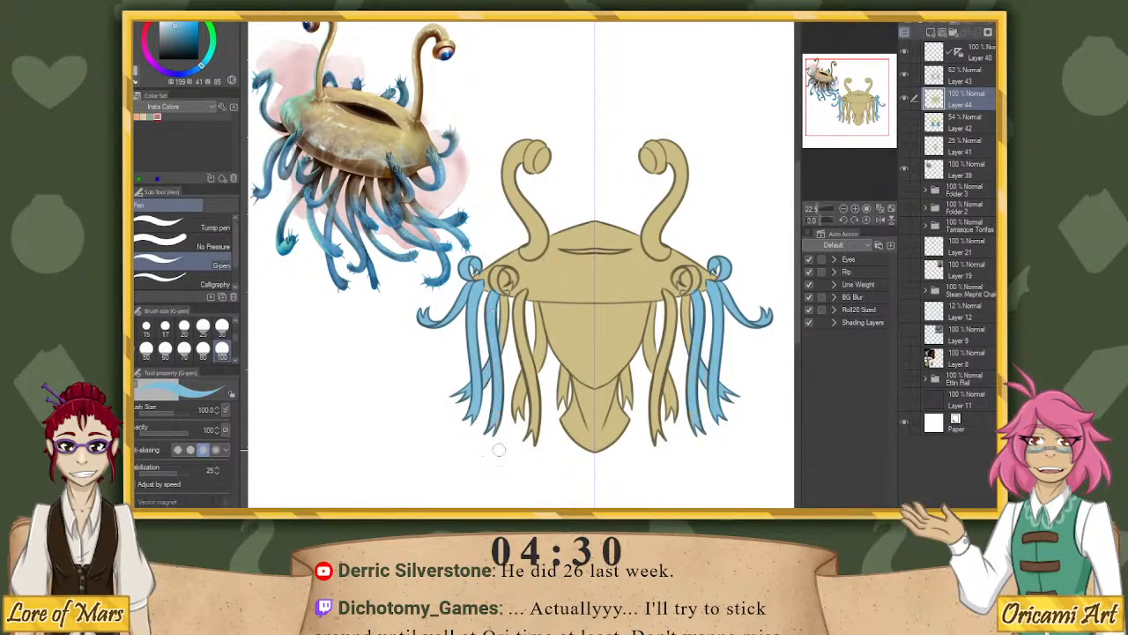
drag(501, 328, 502, 309)
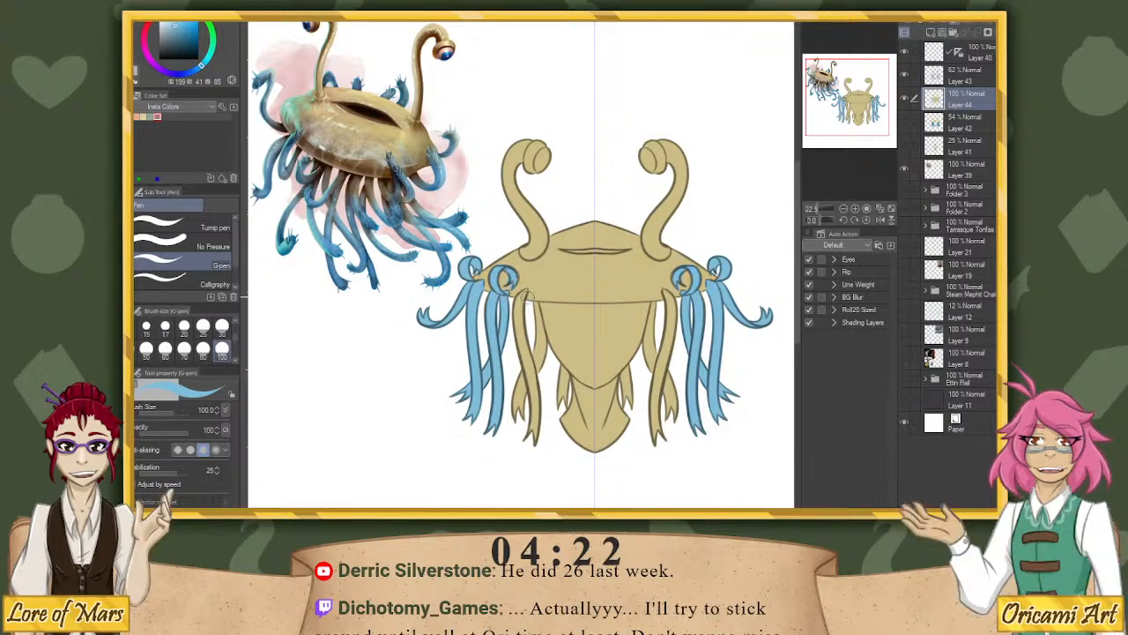
mouse_move(522, 310)
mouse_down()
mouse_move(533, 450)
mouse_move(506, 404)
mouse_up()
mouse_move(539, 330)
mouse_down()
mouse_move(545, 365)
mouse_move(531, 307)
mouse_up()
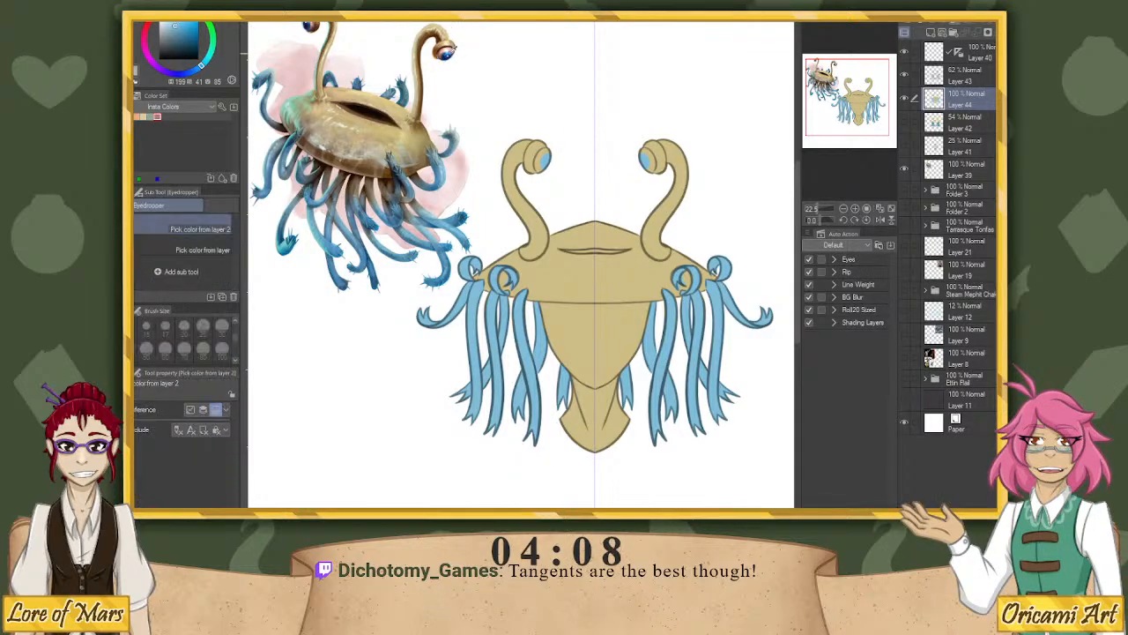
Paint the eyes on both eyestalks deep blue and shade them with further tones sampled from the reference flumph's eye.
alt+click(452, 51)
drag(551, 159, 542, 164)
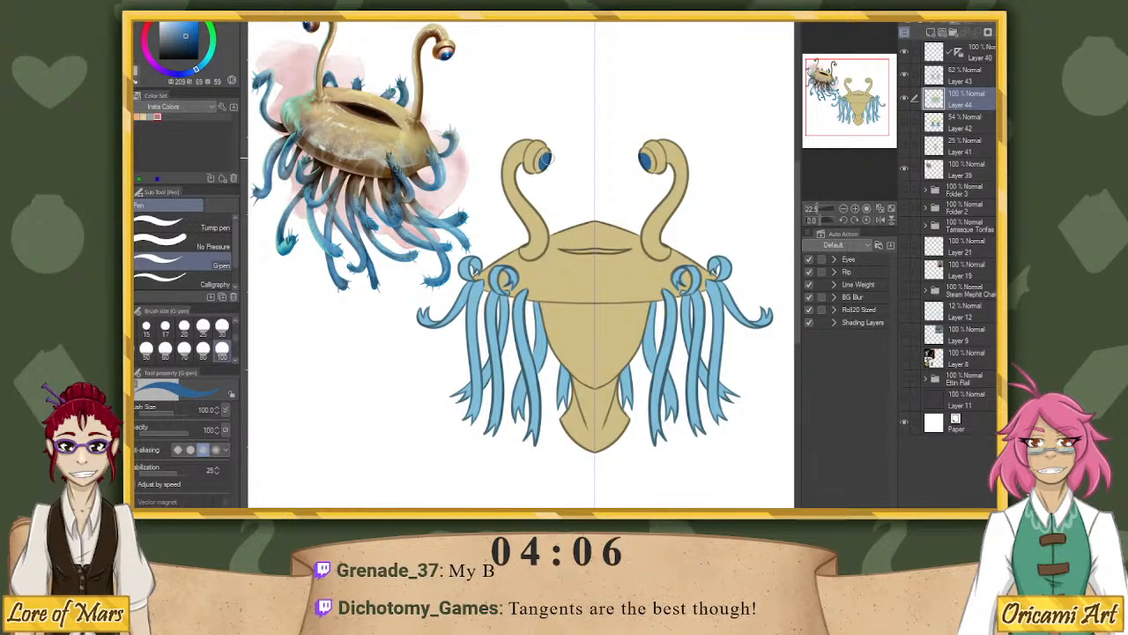
key(i)
click(451, 50)
key(p)
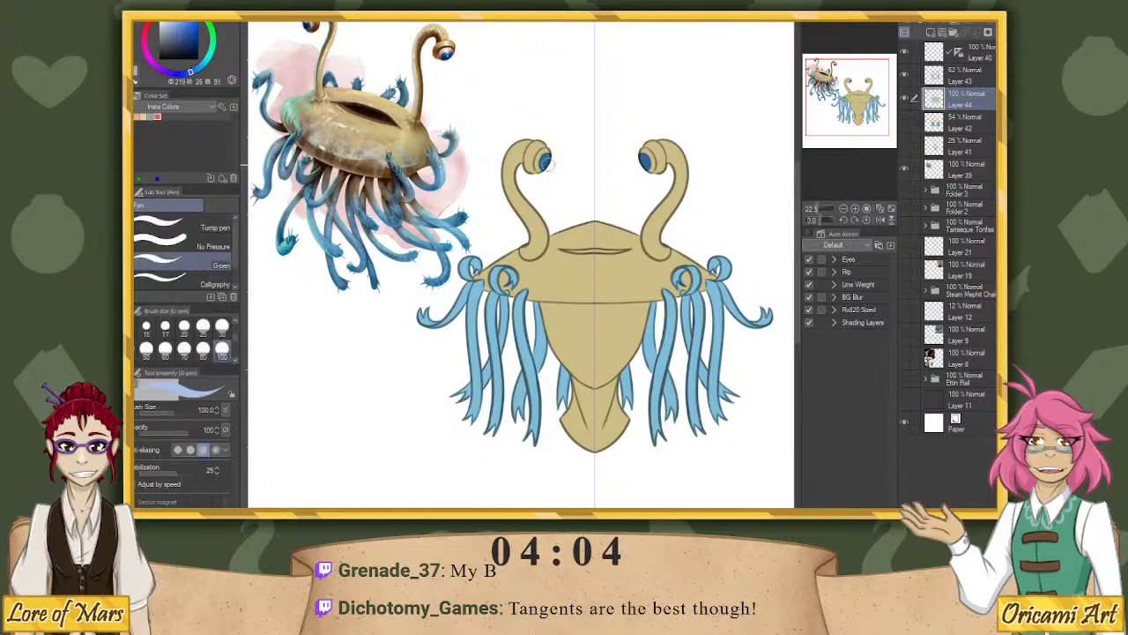
drag(545, 159, 550, 165)
key(i)
click(452, 51)
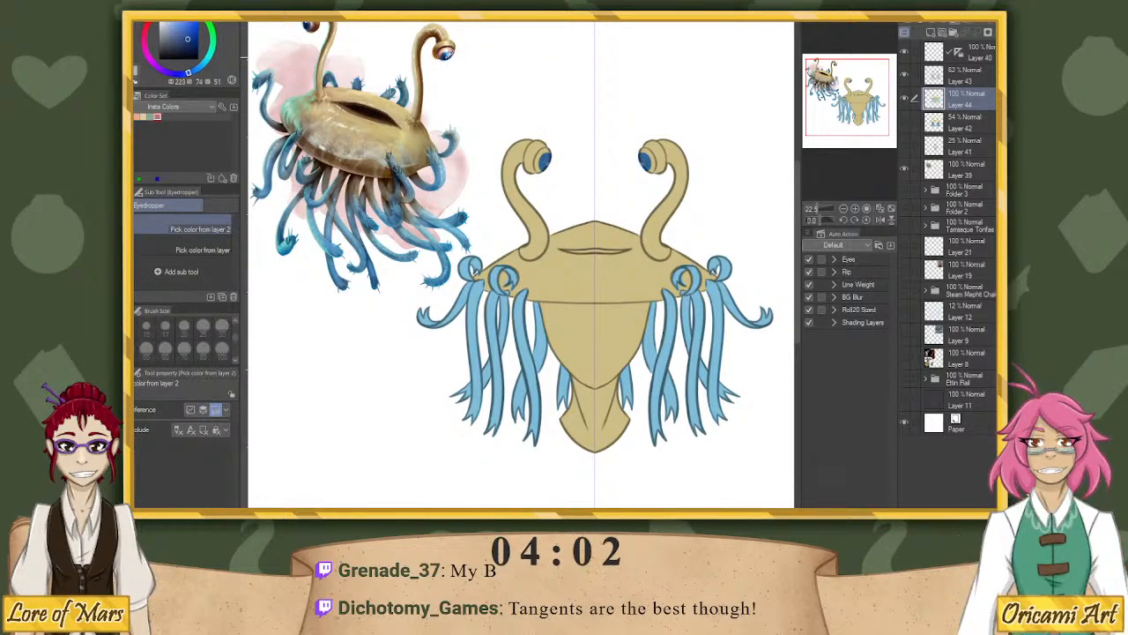
key(p)
drag(547, 161, 550, 165)
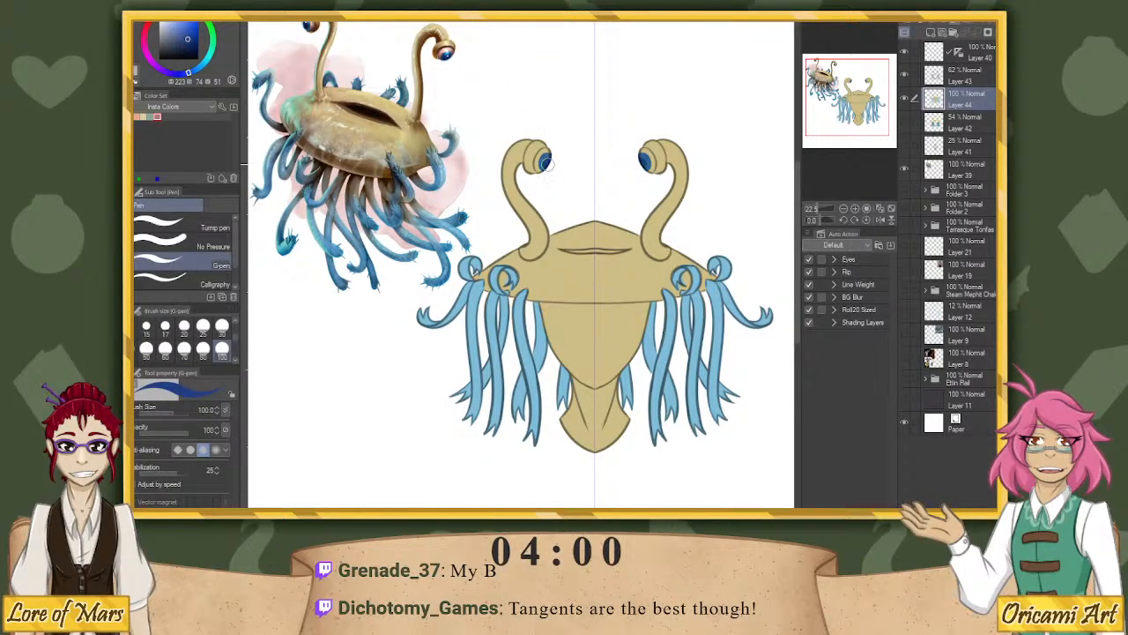
Choose a muted brown (hue 37, saturation 24, value 55) and paint the sides of the face down to the chin.
key(i)
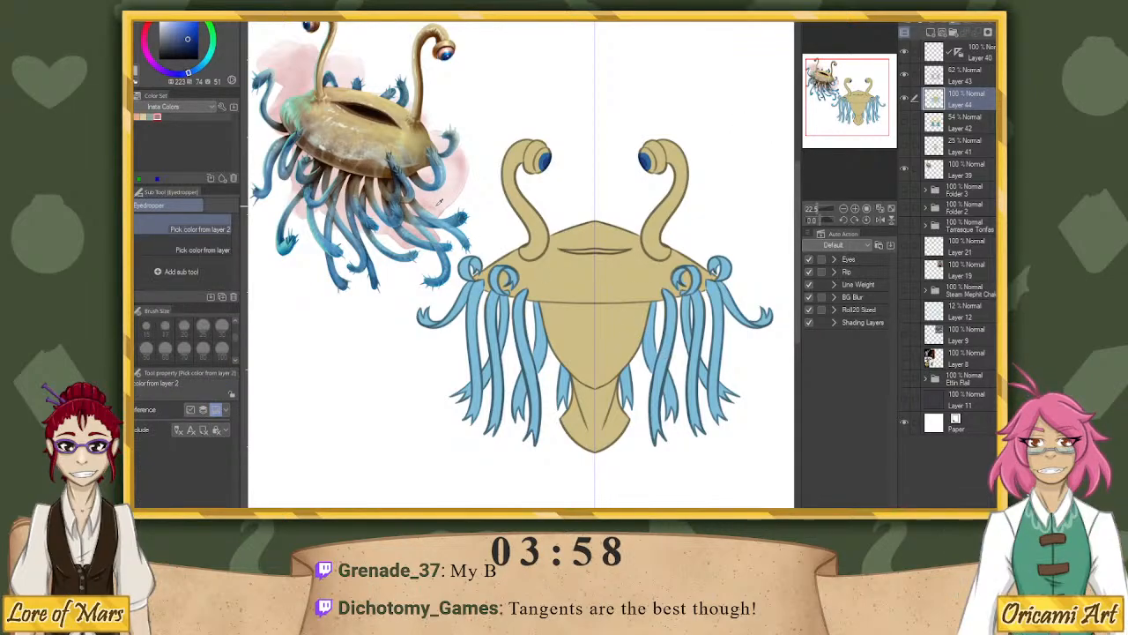
click(176, 8)
drag(172, 24, 169, 25)
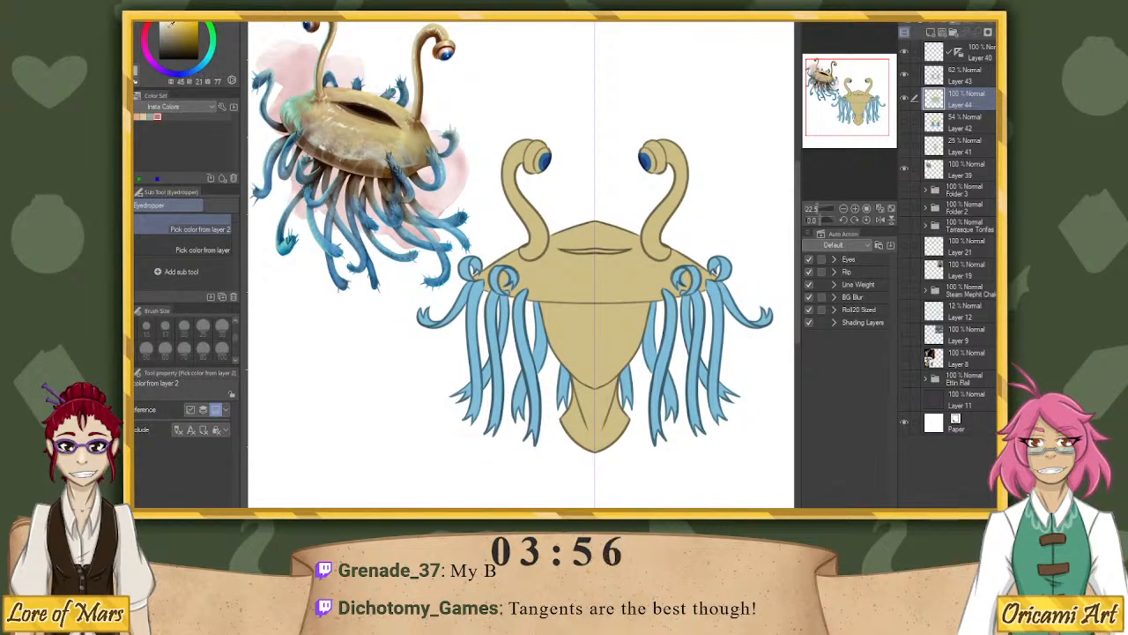
click(171, 32)
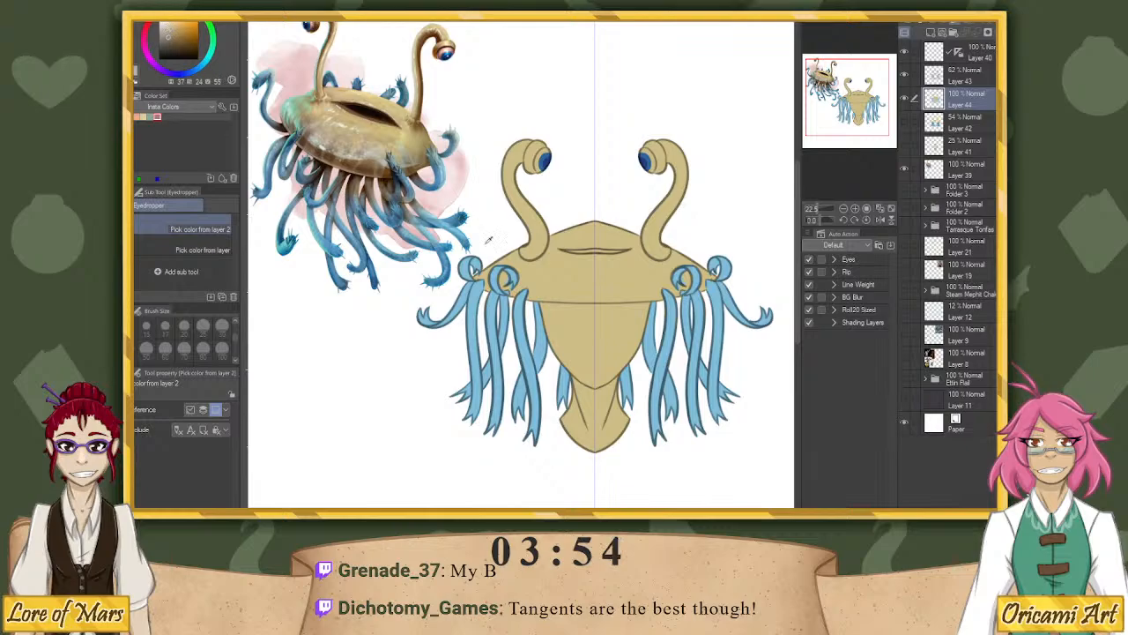
key(p)
drag(536, 305, 560, 353)
drag(636, 307, 647, 349)
drag(546, 330, 573, 364)
drag(643, 329, 622, 365)
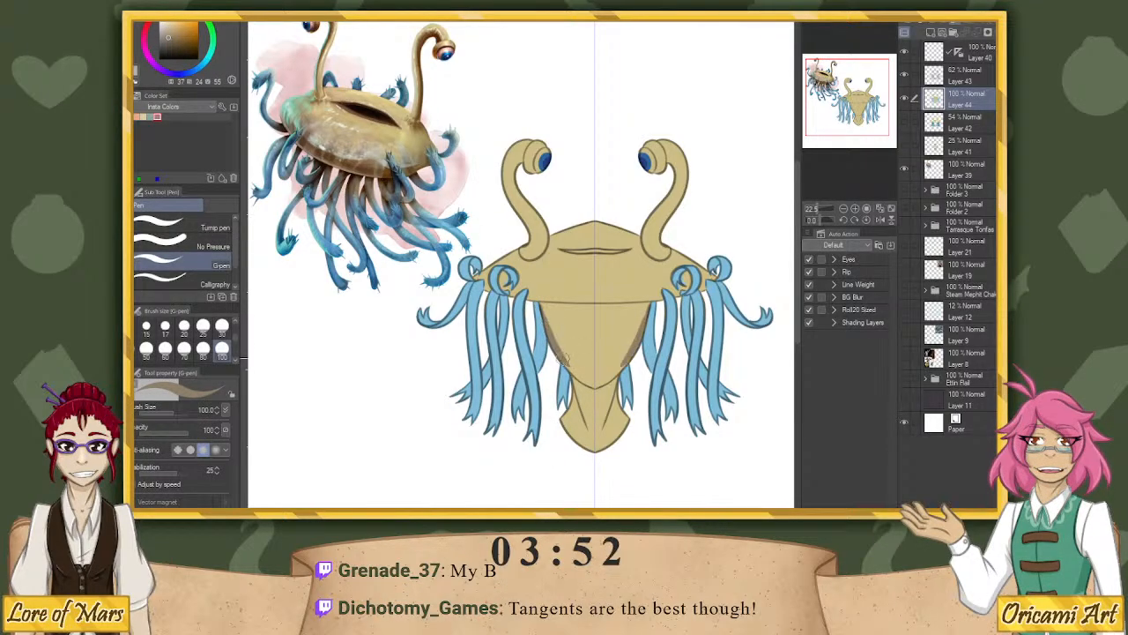
drag(557, 352, 583, 383)
drag(627, 356, 596, 391)
Paint the whole neck below the chin with the same muted brown.
drag(632, 356, 582, 417)
mouse_move(615, 390)
mouse_down()
mouse_move(609, 420)
mouse_move(575, 435)
mouse_up()
drag(624, 416, 616, 429)
drag(569, 395, 589, 448)
drag(623, 393, 603, 447)
mouse_move(581, 368)
mouse_down()
mouse_move(596, 451)
mouse_move(617, 438)
mouse_up()
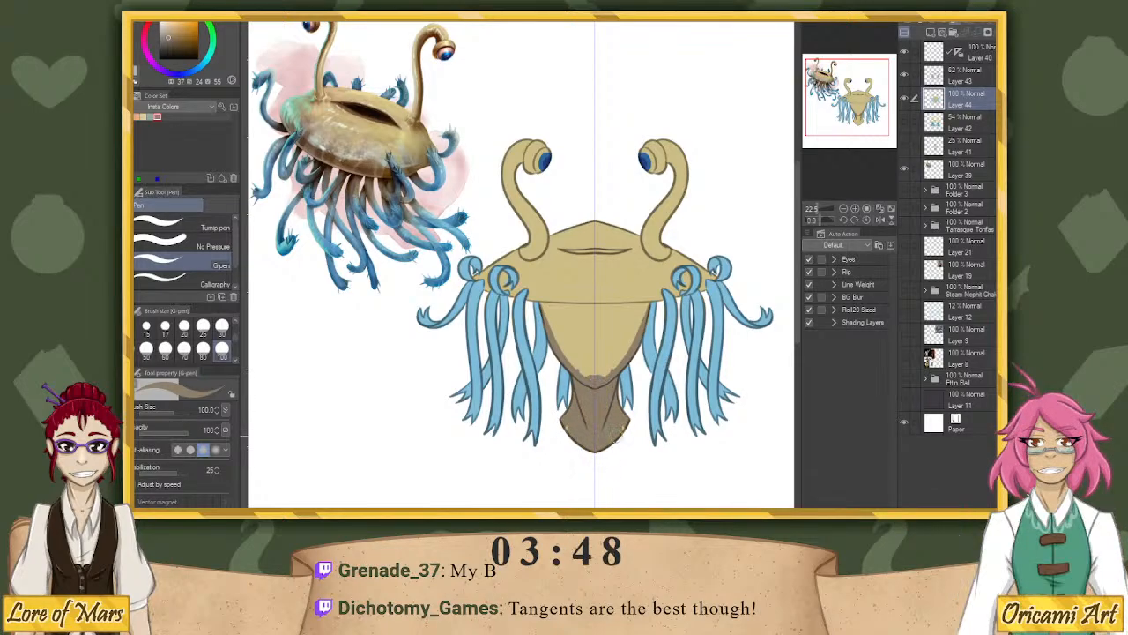
Cover the rest of the face up to the helmet's rim with the muted brown, using G-pen sizes 30 and 60 for the edges.
drag(608, 359, 588, 375)
drag(551, 319, 592, 374)
drag(645, 313, 603, 374)
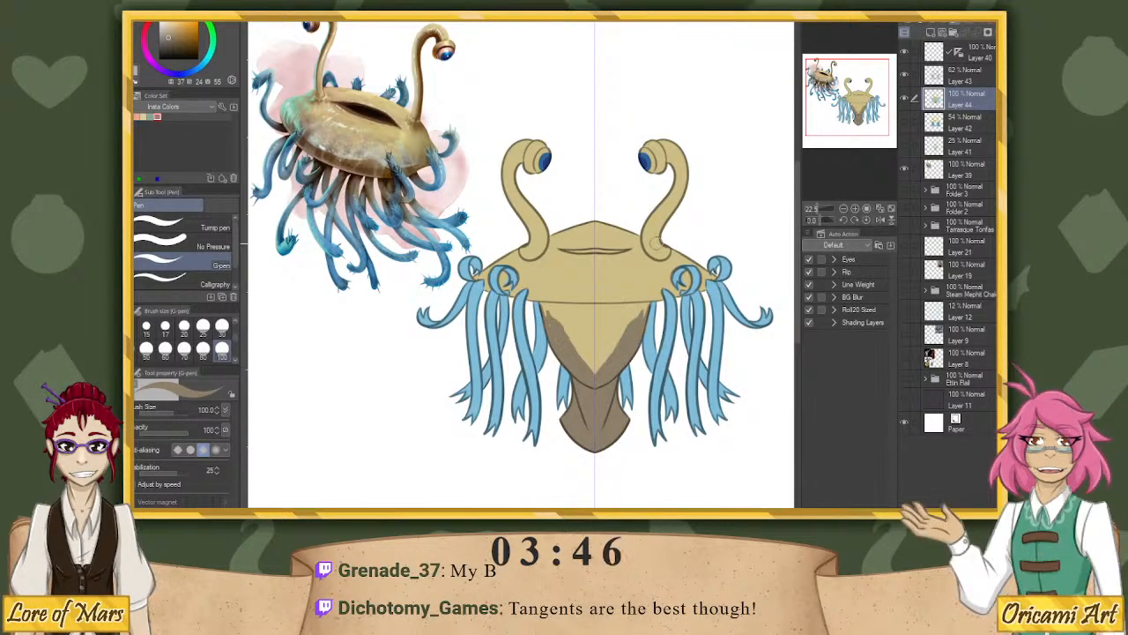
click(222, 326)
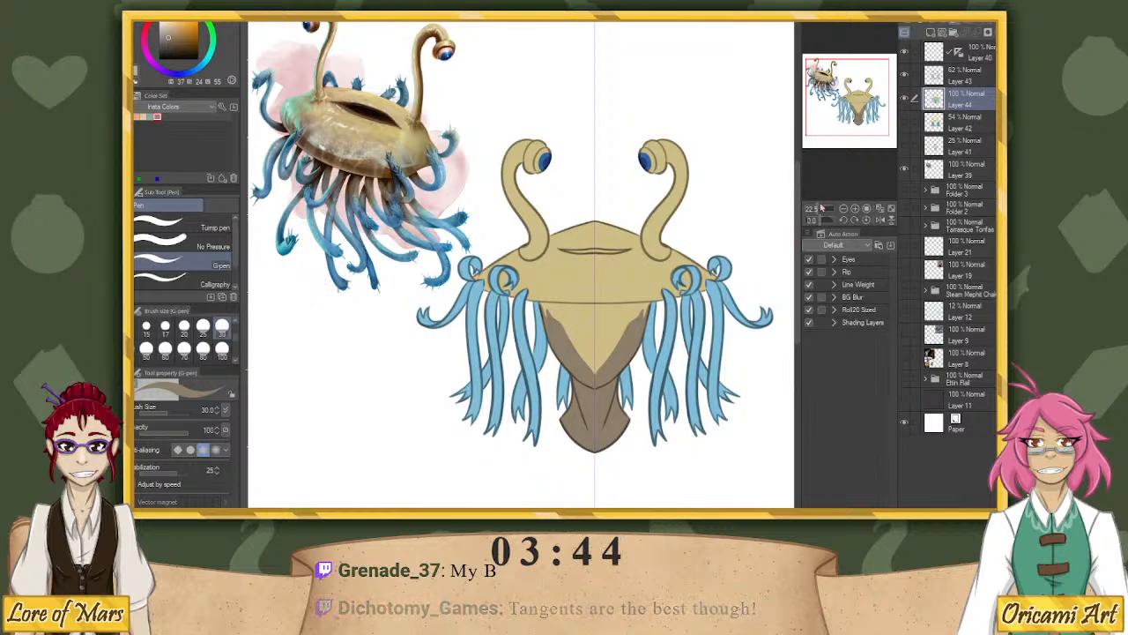
drag(829, 220, 812, 220)
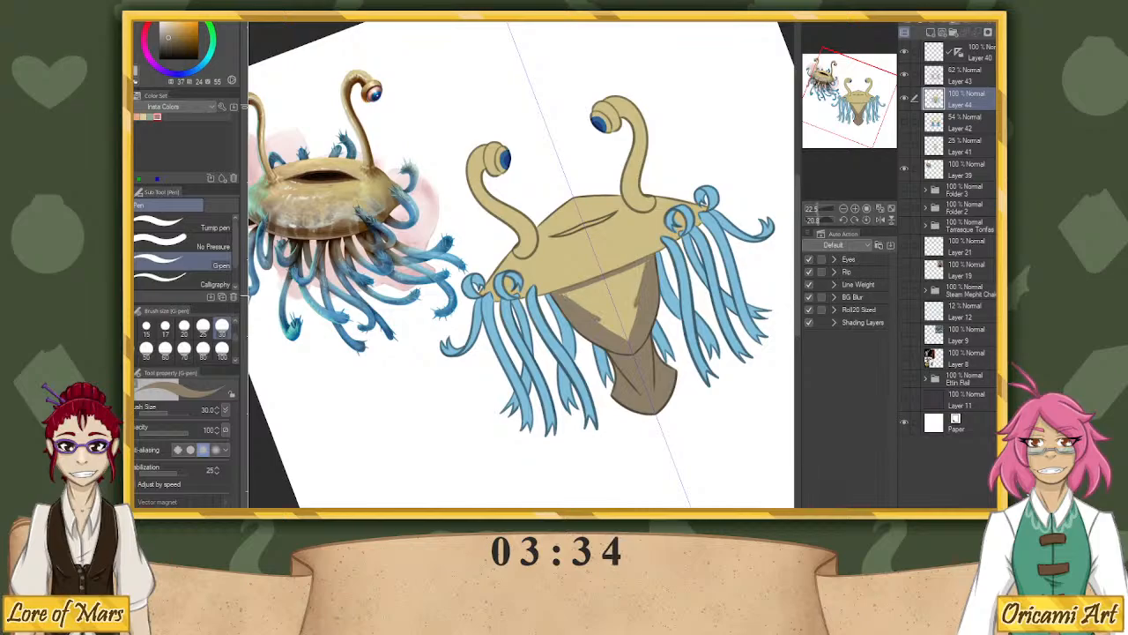
click(164, 348)
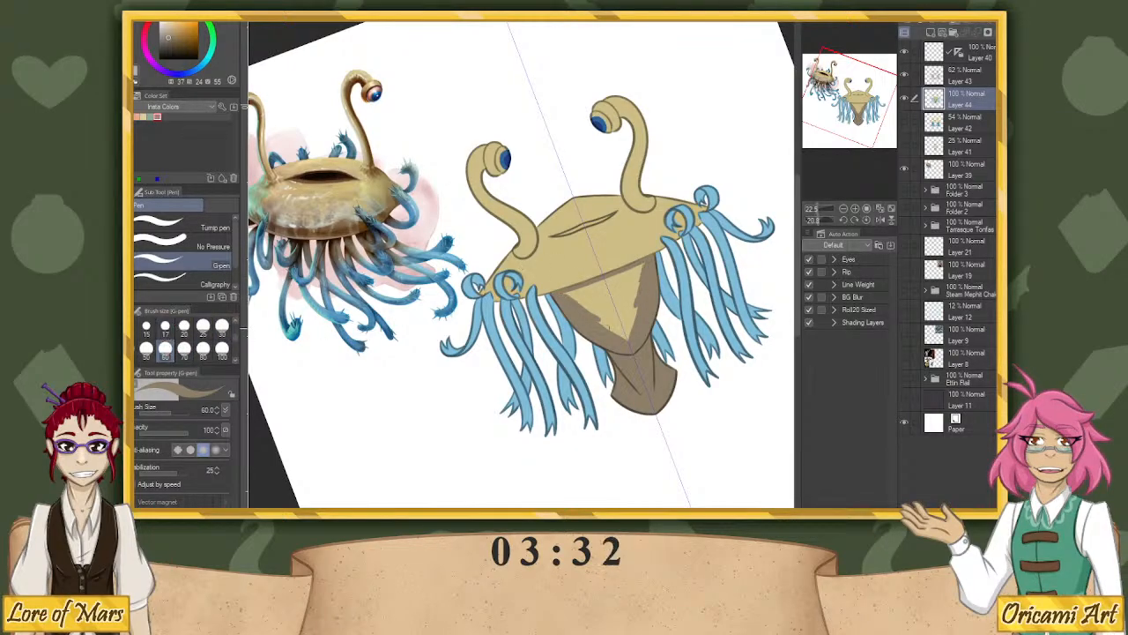
mouse_move(608, 273)
mouse_down()
mouse_move(637, 282)
mouse_move(628, 315)
mouse_move(643, 279)
mouse_move(598, 287)
mouse_move(634, 245)
mouse_move(573, 254)
mouse_up()
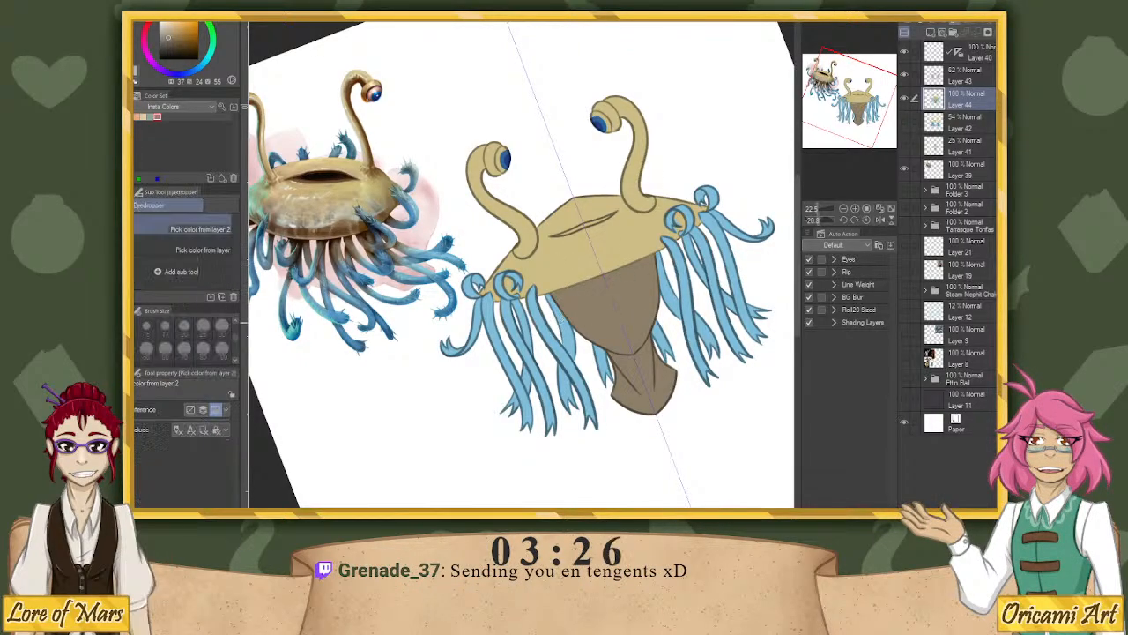
alt+click(569, 300)
alt+click(586, 308)
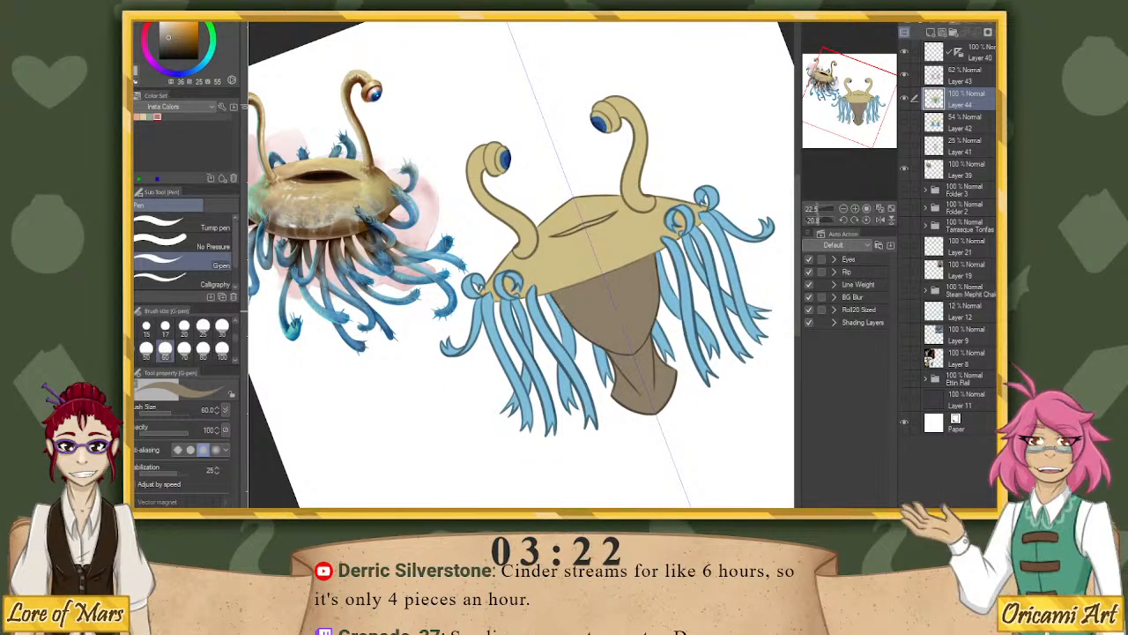
Draw lines radiating from the helmet's peak down to its rim in a darker gold (hue 47, saturation 35, value 65) with the Super Line Pencil.
alt+click(536, 298)
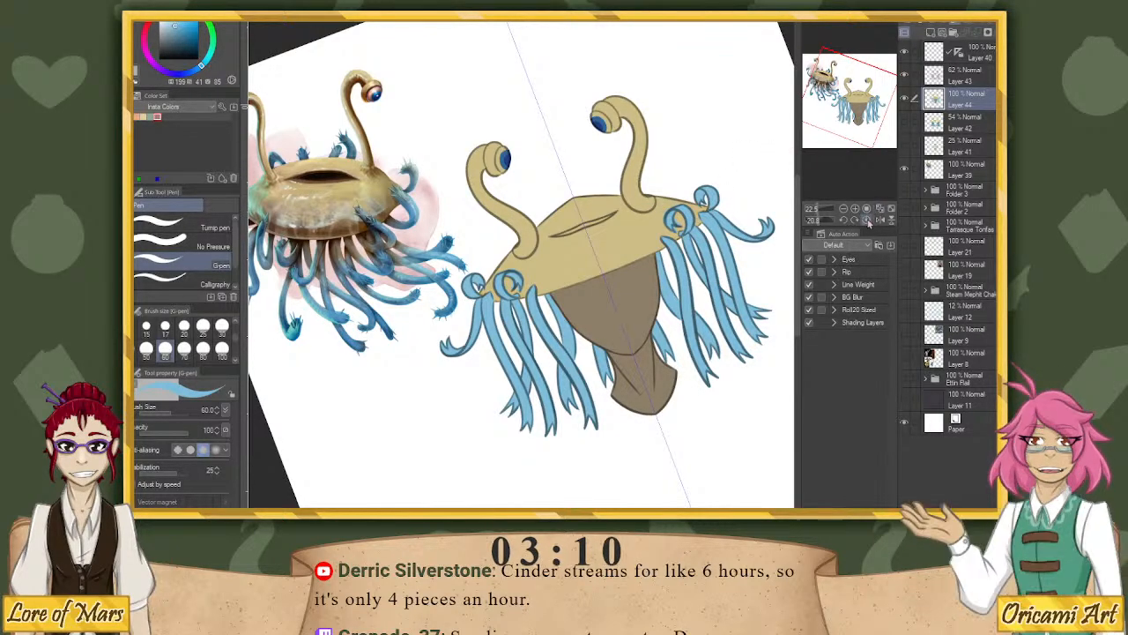
click(866, 220)
alt+click(557, 258)
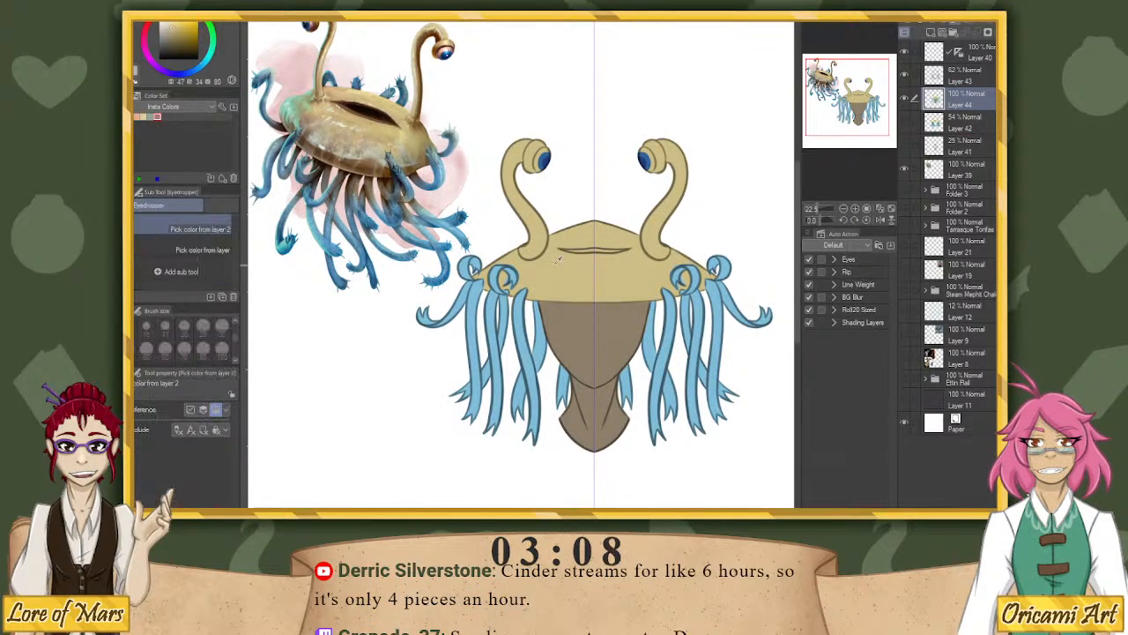
click(173, 32)
key(p)
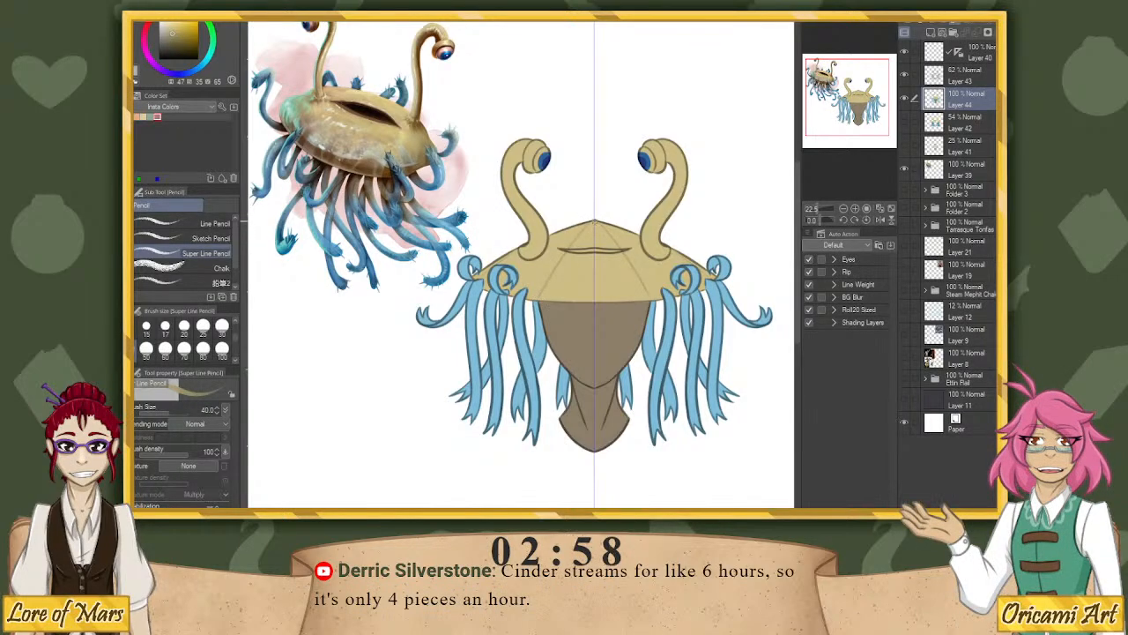
drag(592, 224, 576, 298)
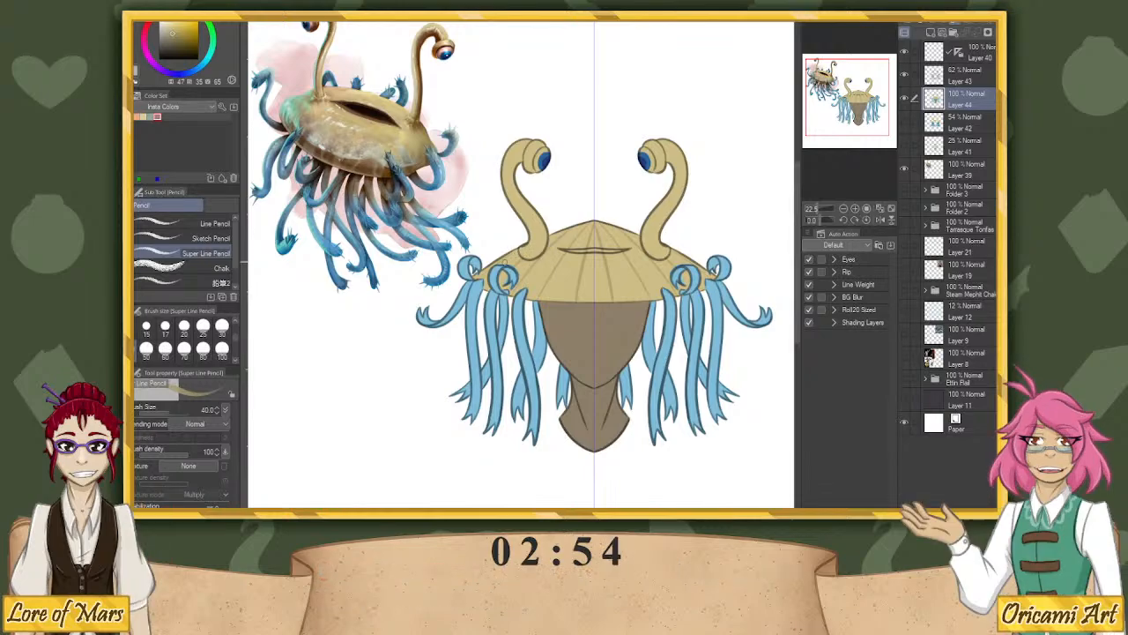
Draw curved cross lines over the helmet and both eyestalks in the darker gold to complete a woven straw pattern.
drag(819, 220, 815, 221)
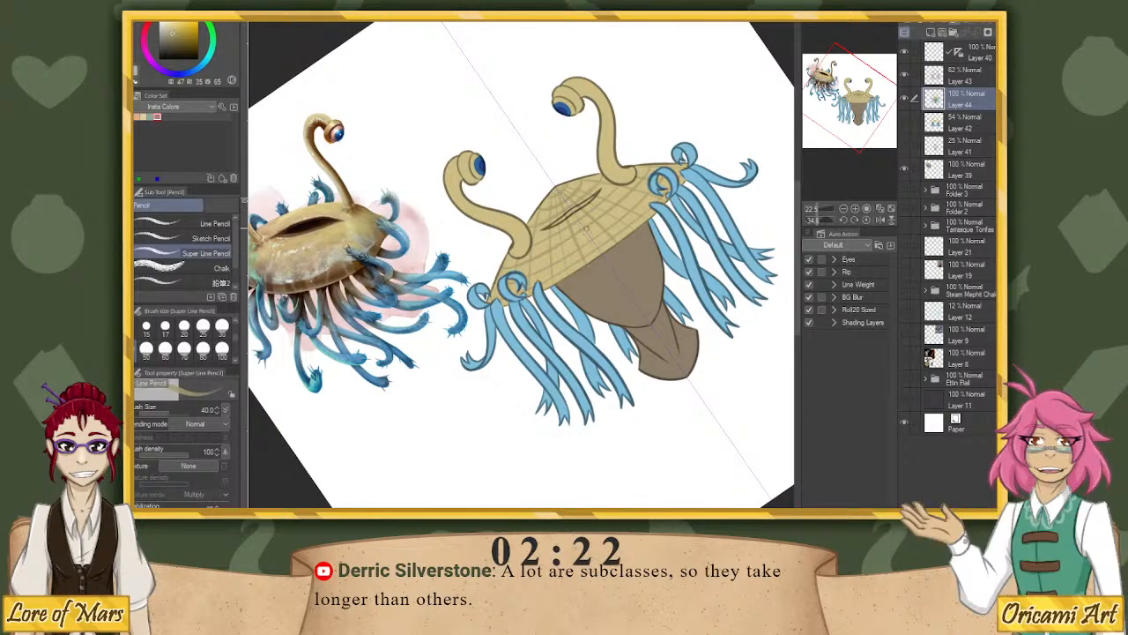
click(860, 219)
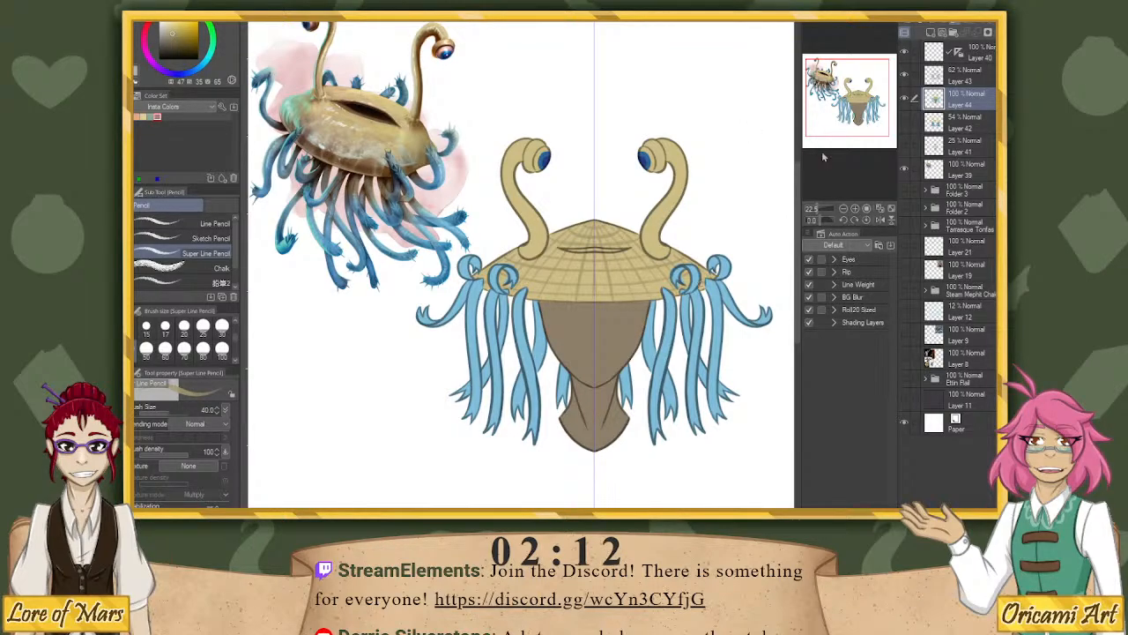
drag(819, 220, 809, 220)
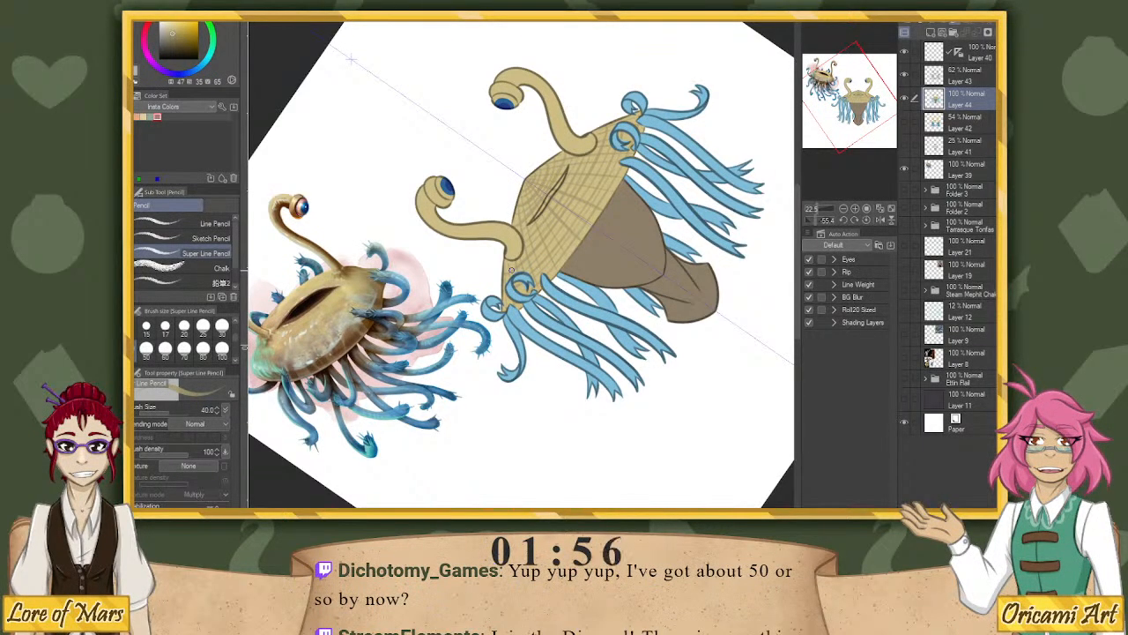
click(856, 219)
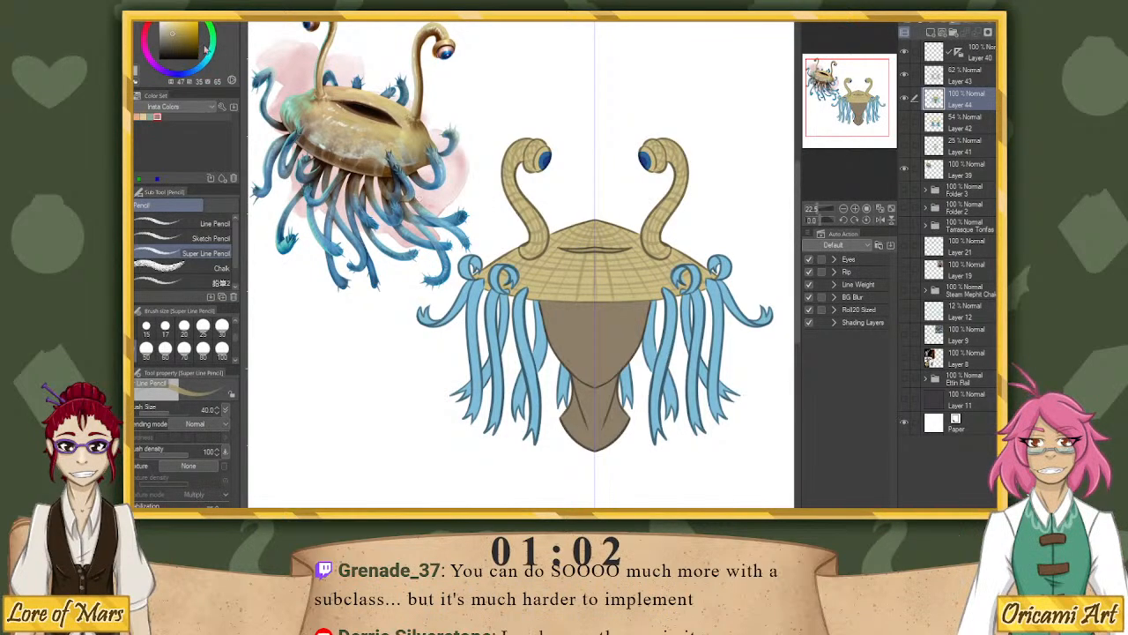
Add a Multiply layer at 47% opacity above the flat colours, with the G-pen and a dark olive (hue 47, saturation 60, value 36).
click(175, 39)
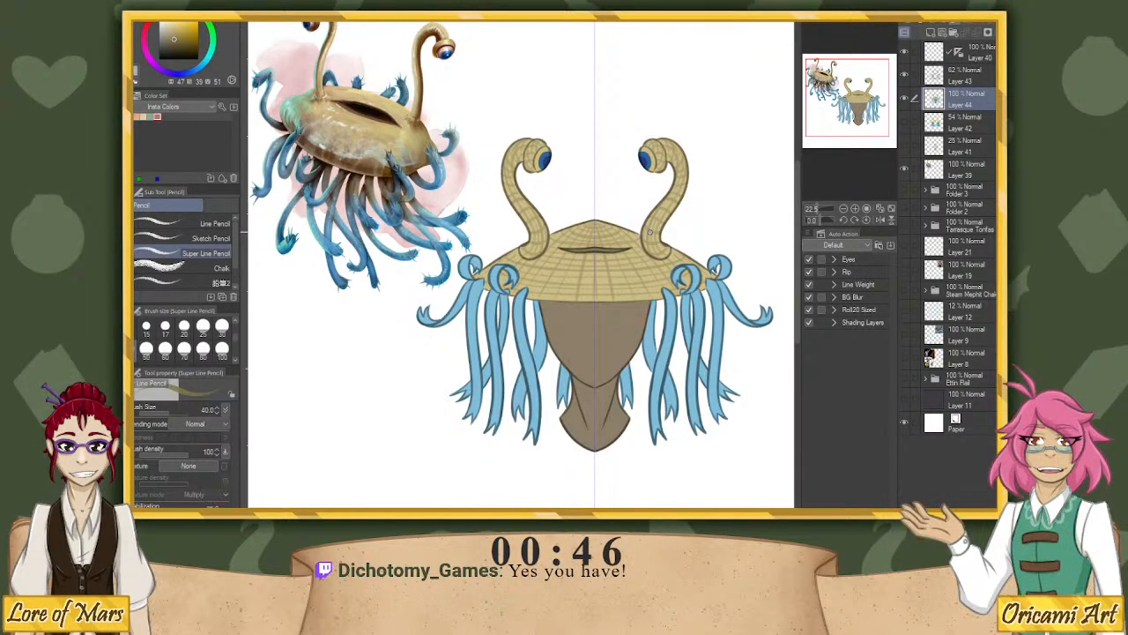
click(931, 32)
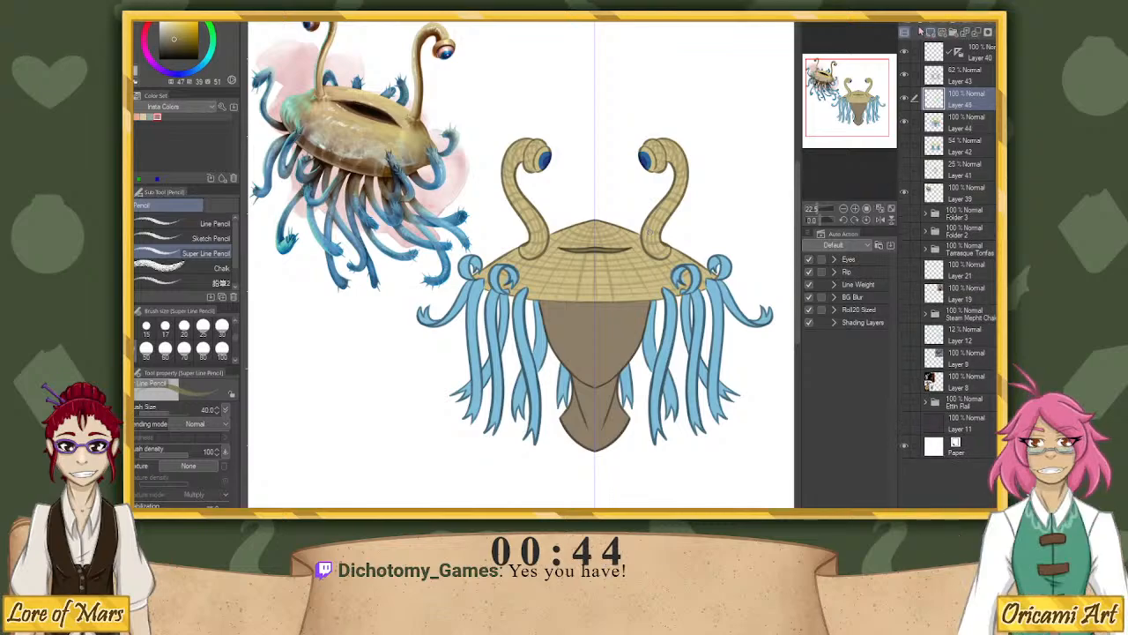
click(907, 21)
click(948, 17)
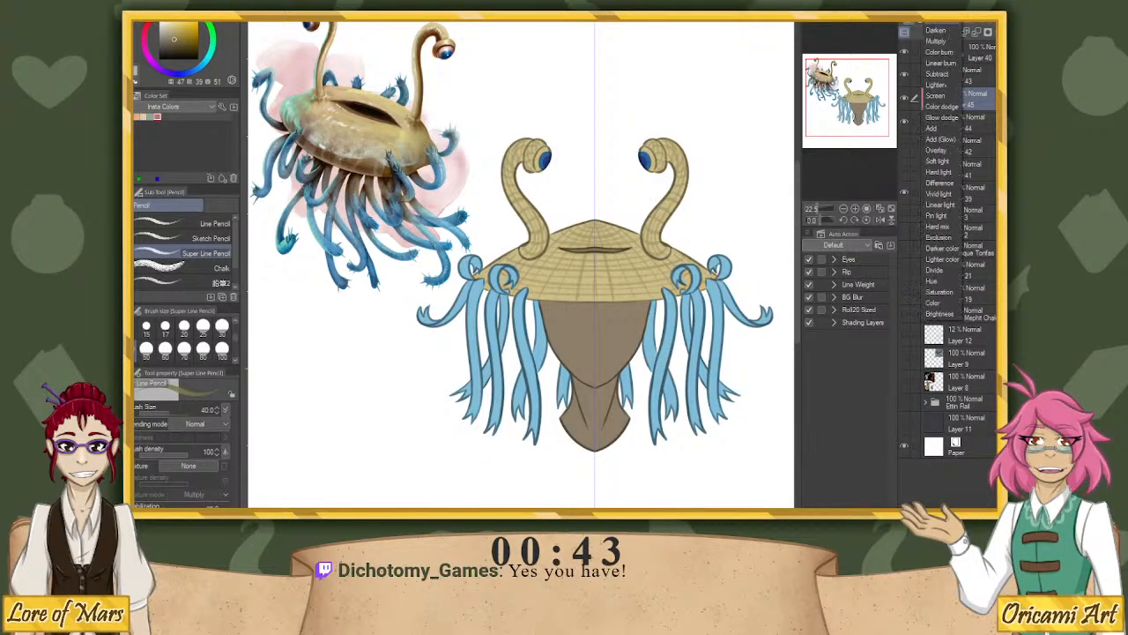
click(936, 42)
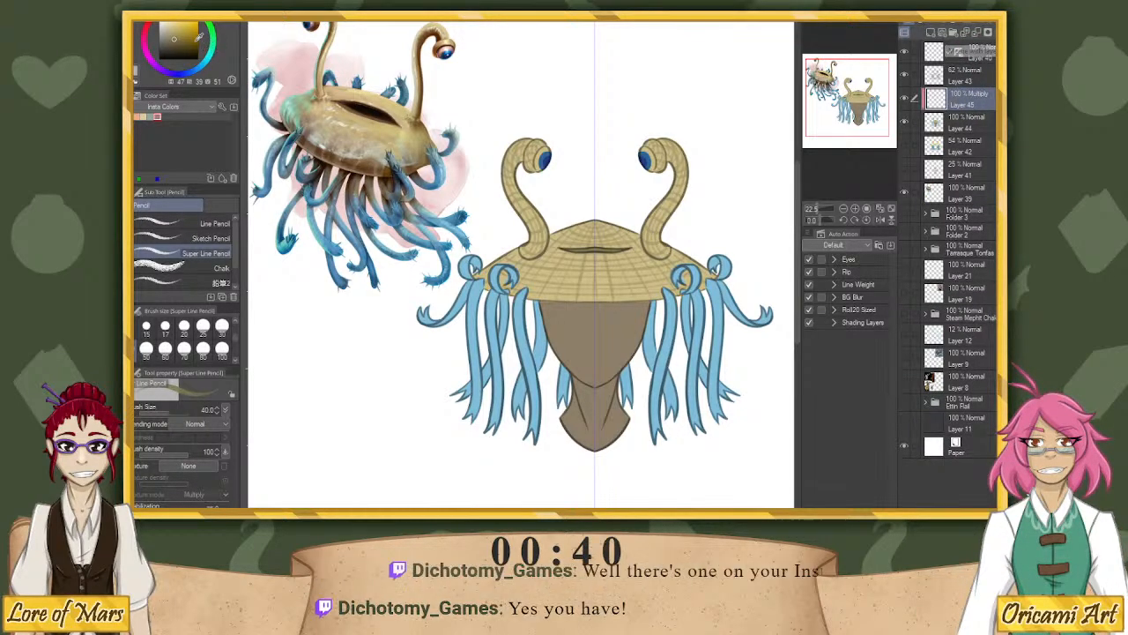
click(182, 44)
key(p)
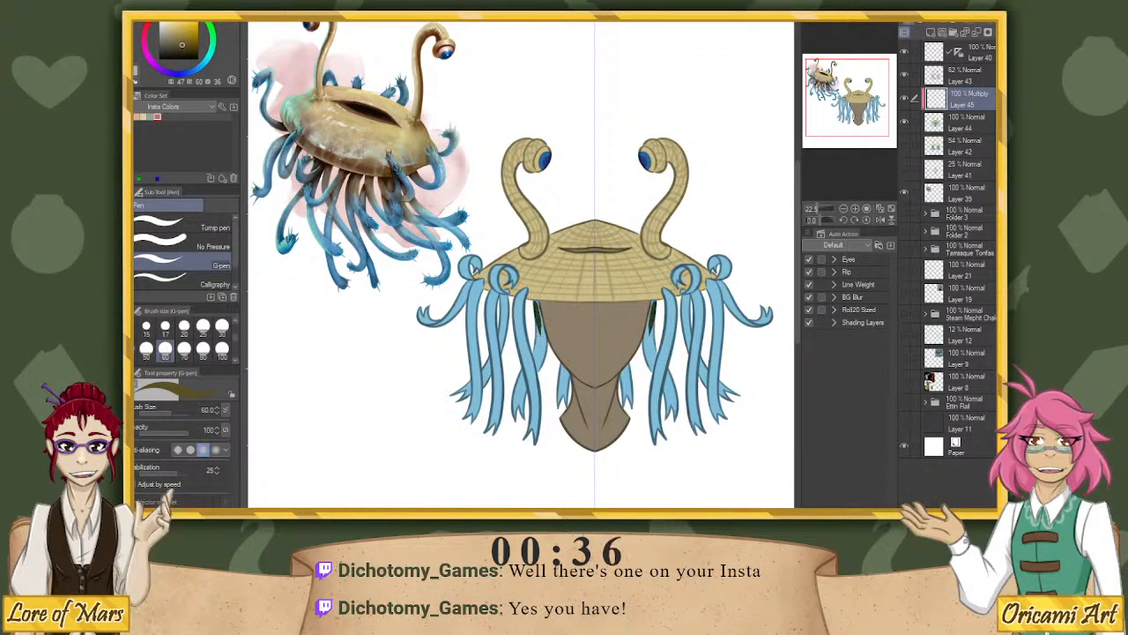
drag(978, 26, 956, 30)
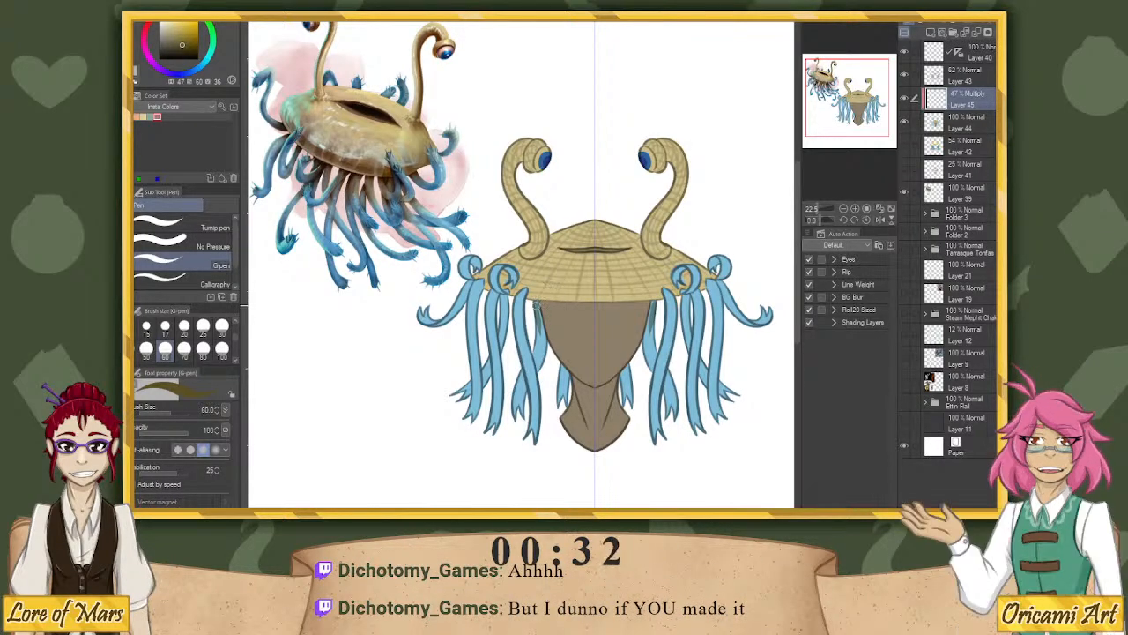
Shade the rear tentacles, the insides of the scroll curls, the curled outer tips and the face just beneath the helmet's rim.
mouse_move(540, 300)
mouse_down()
mouse_move(549, 394)
mouse_move(542, 366)
mouse_move(553, 361)
mouse_move(567, 403)
mouse_up()
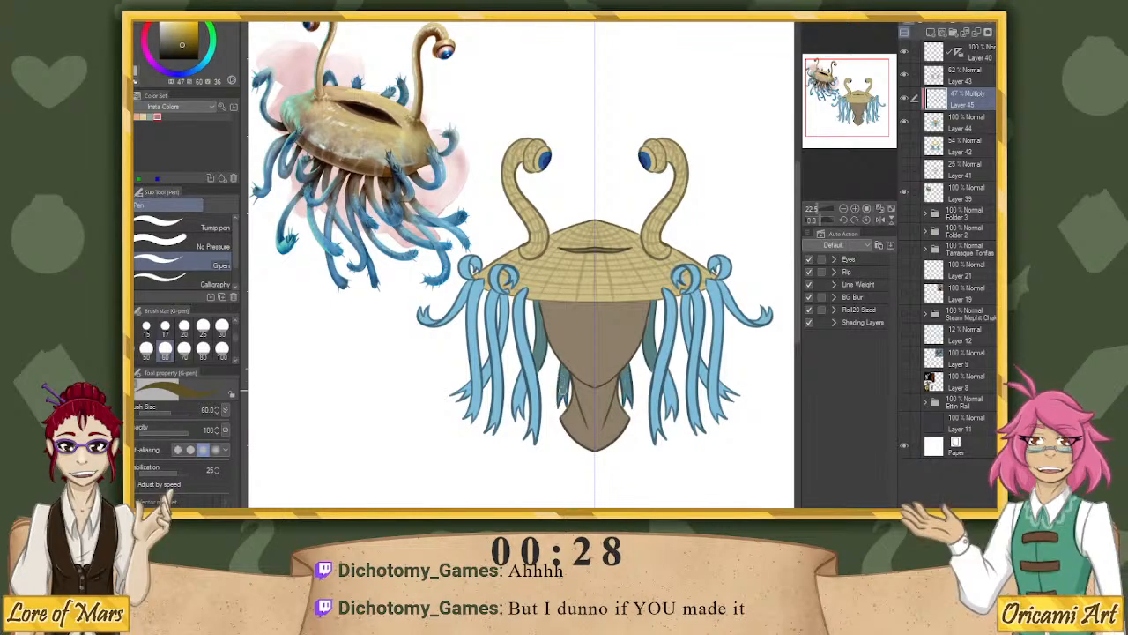
mouse_move(518, 365)
mouse_down()
mouse_move(531, 404)
mouse_move(516, 418)
mouse_up()
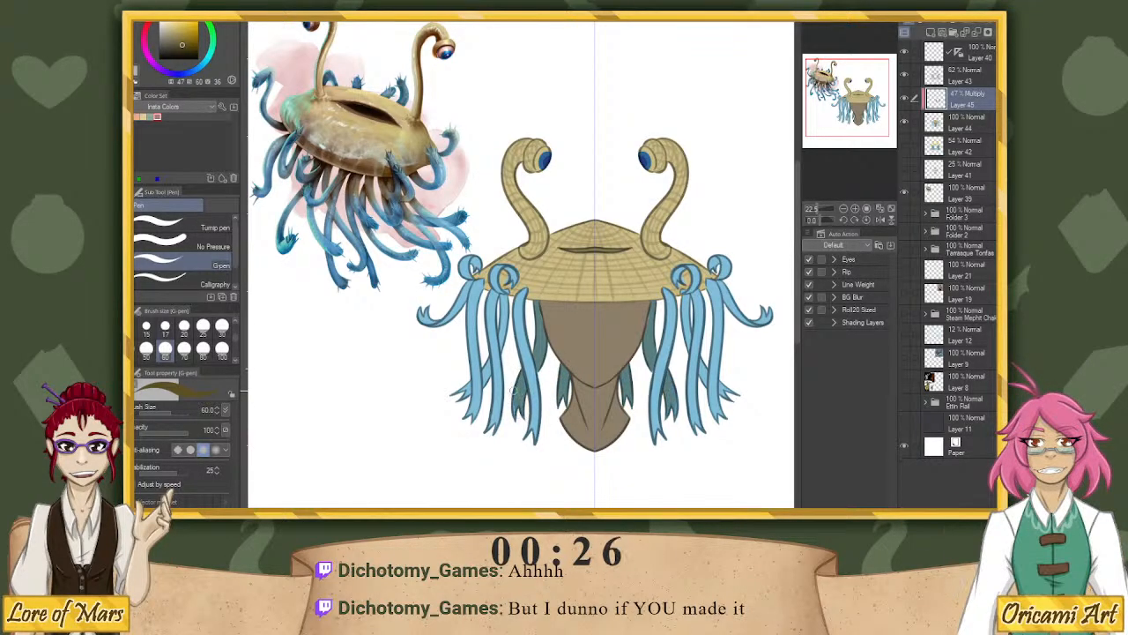
drag(499, 313, 503, 339)
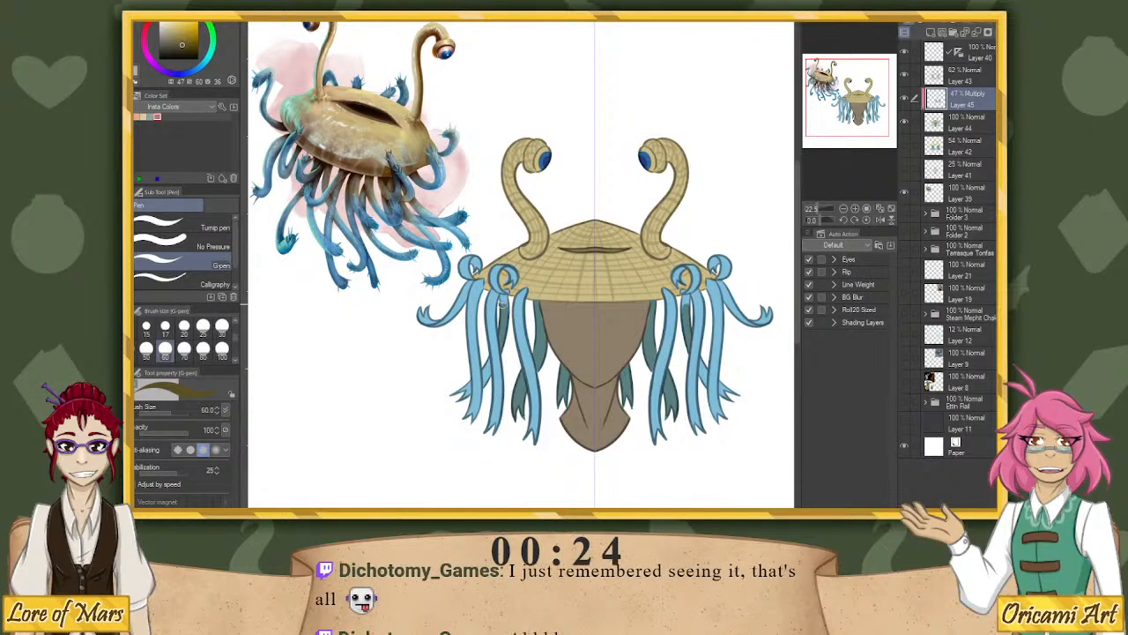
mouse_move(502, 295)
mouse_down()
mouse_move(490, 393)
mouse_move(456, 404)
mouse_move(463, 397)
mouse_up()
mouse_move(479, 256)
mouse_down()
mouse_move(472, 273)
mouse_move(513, 284)
mouse_up()
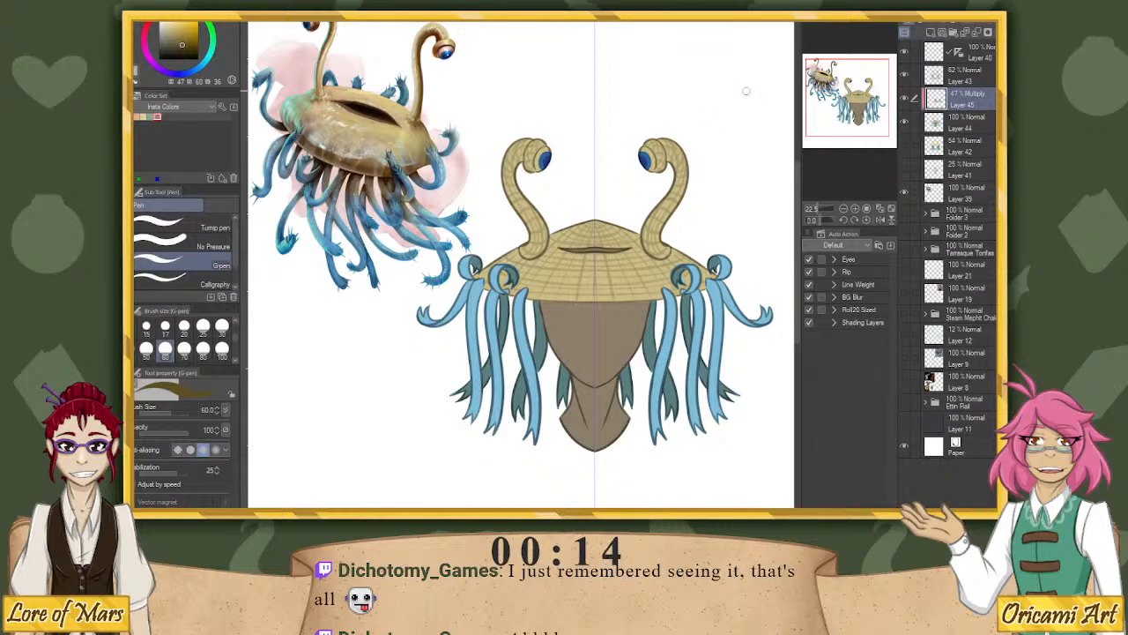
mouse_move(751, 316)
mouse_down()
mouse_move(772, 319)
mouse_move(764, 300)
mouse_up()
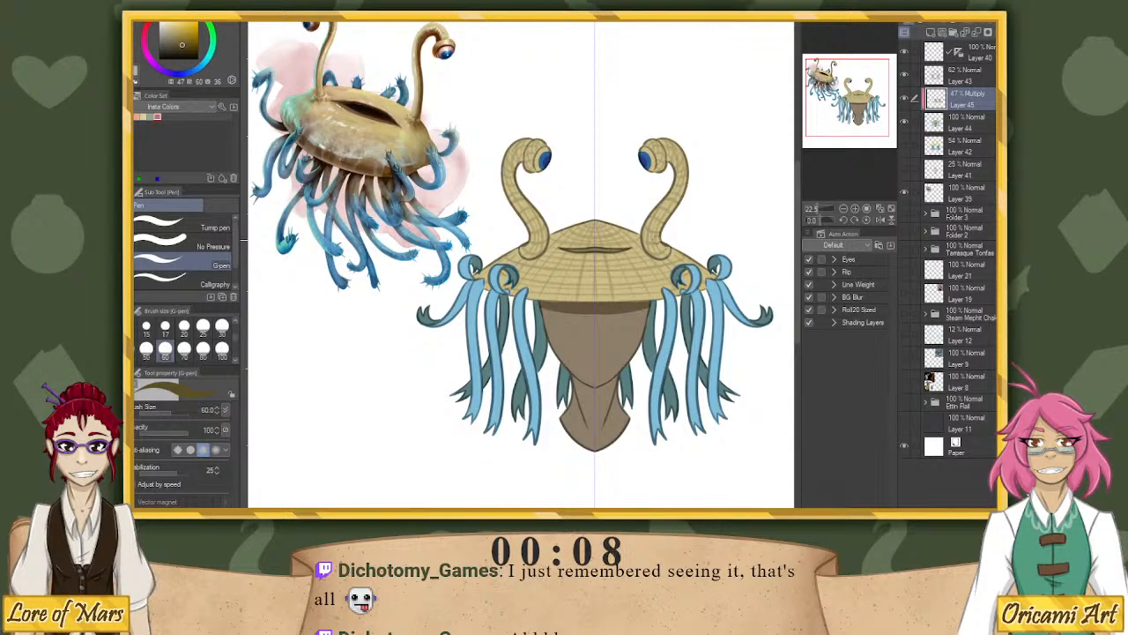
Shade the outer curves of both eyestalks, the undersides around the eyes and the helmet surface at the stalks' bases.
drag(663, 226, 658, 246)
drag(680, 201, 658, 246)
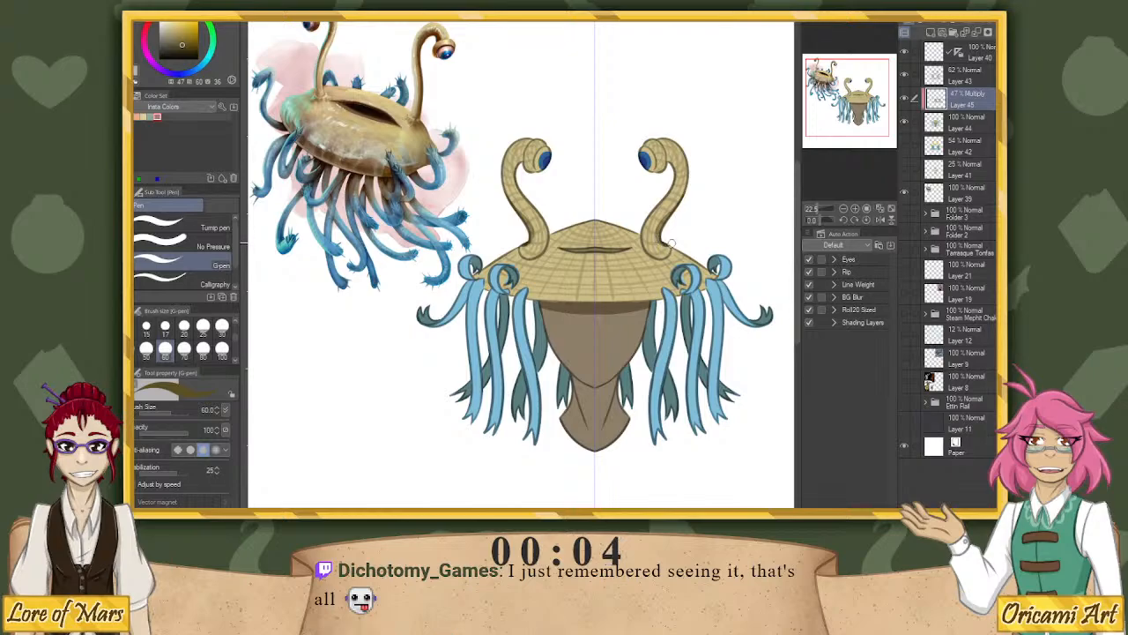
drag(675, 201, 668, 216)
mouse_move(689, 159)
mouse_down()
mouse_move(659, 214)
mouse_move(663, 170)
mouse_up()
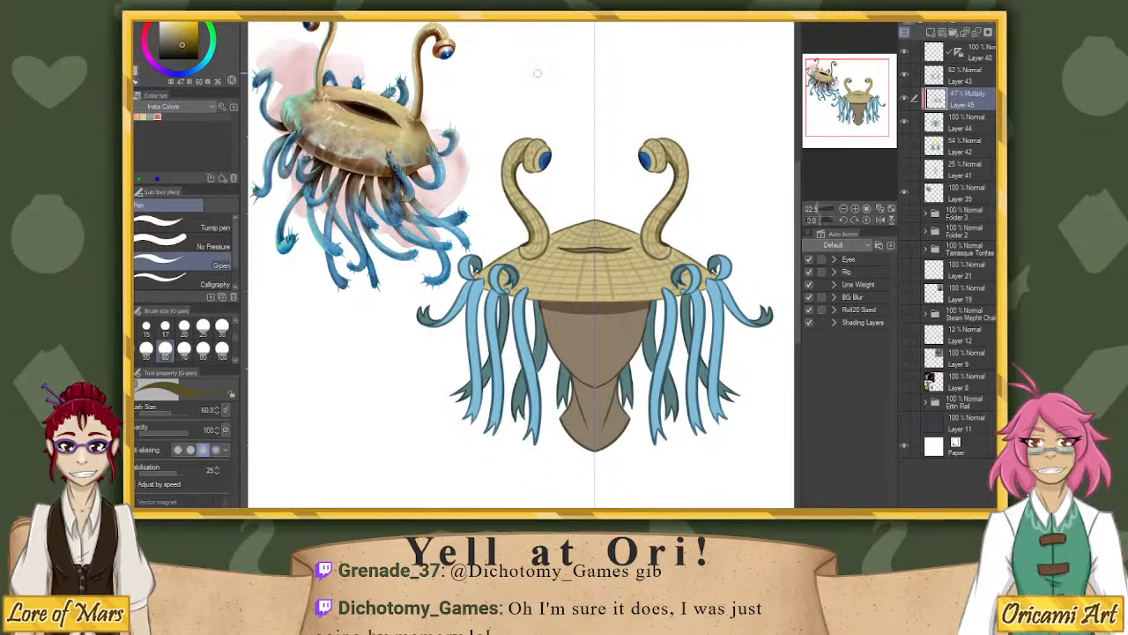
drag(663, 163, 654, 172)
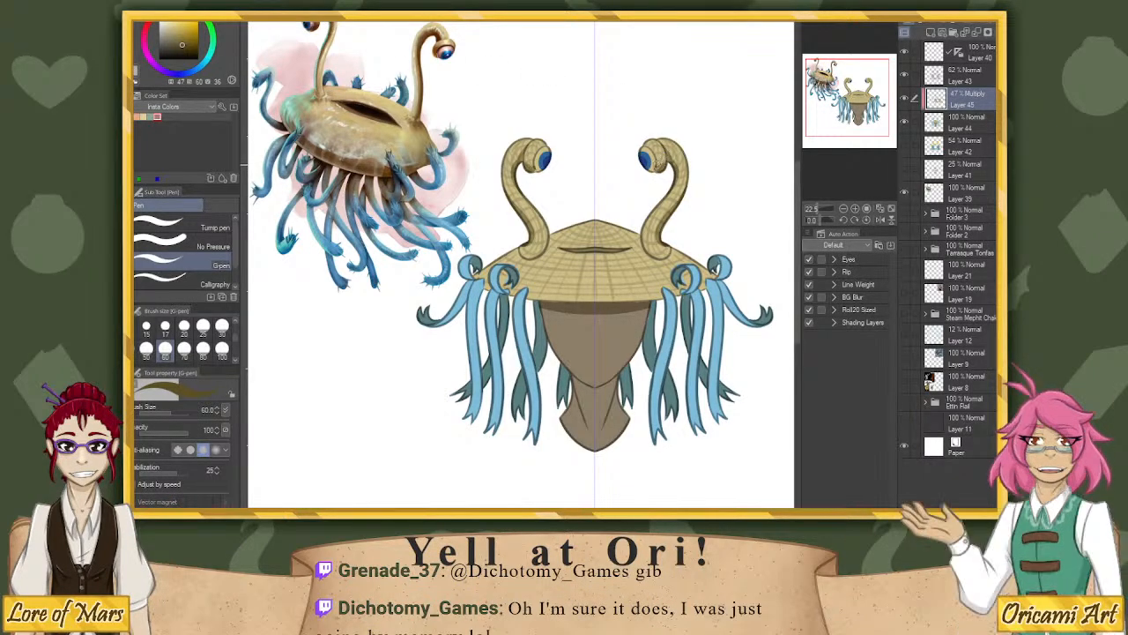
drag(650, 256, 663, 263)
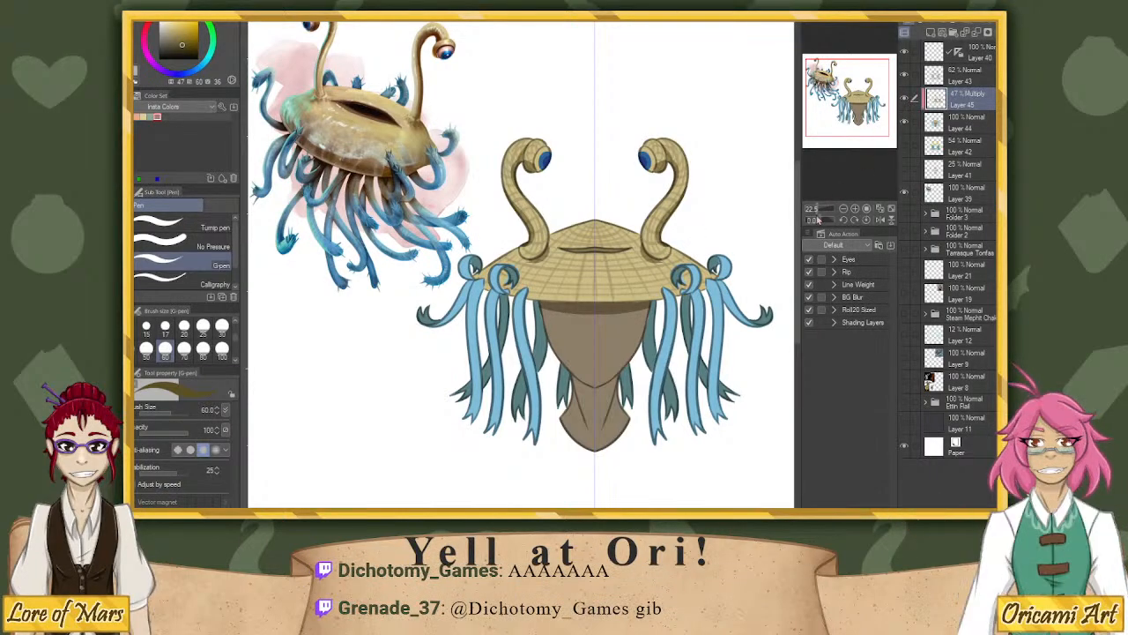
Hide the flumph reference and move the helmet's line art, shading and colour layers together slightly lower on the canvas.
key(ctrl+minus)
key(ctrl+minus)
key(ctrl+minus)
key(ctrl+minus)
key(ctrl+plus)
key(ctrl+plus)
key(ctrl+plus)
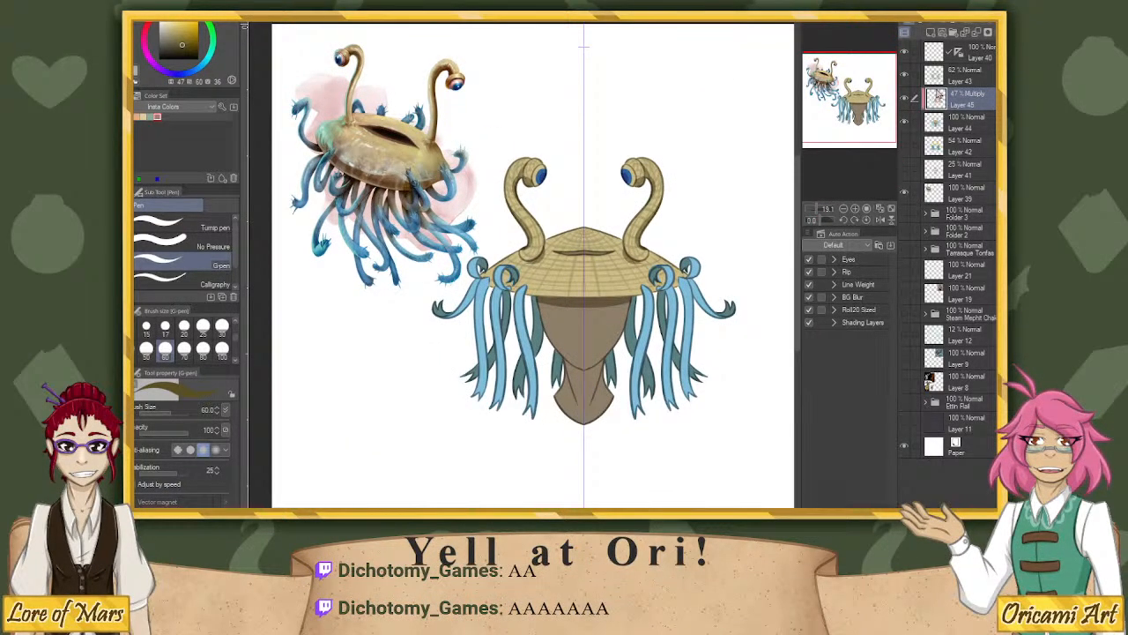
click(903, 192)
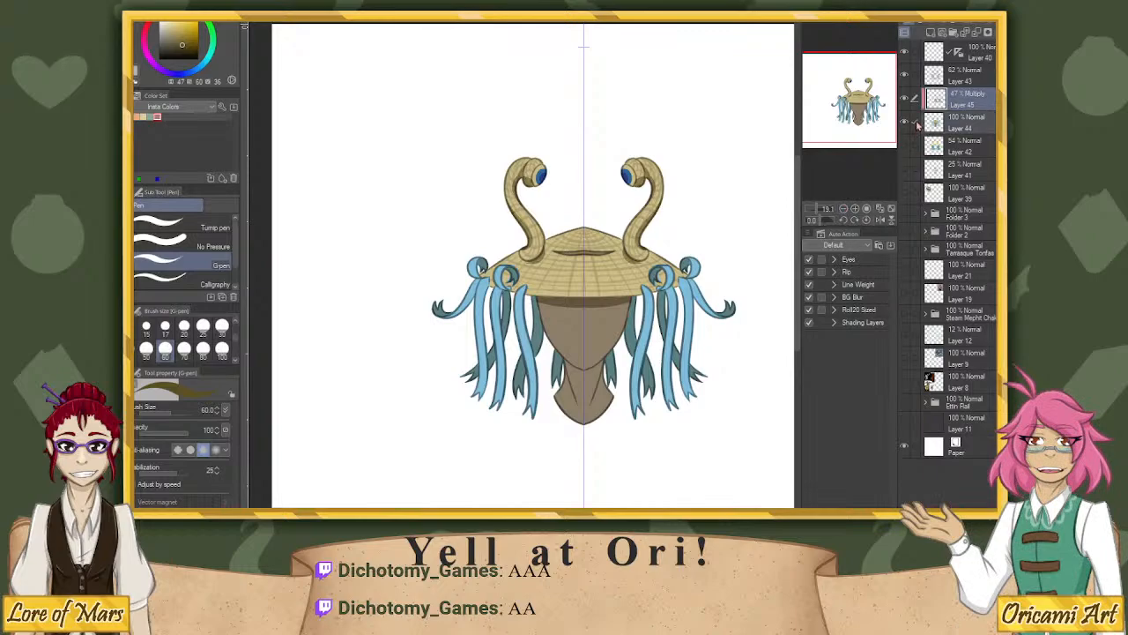
key(k)
drag(766, 347, 720, 241)
click(825, 205)
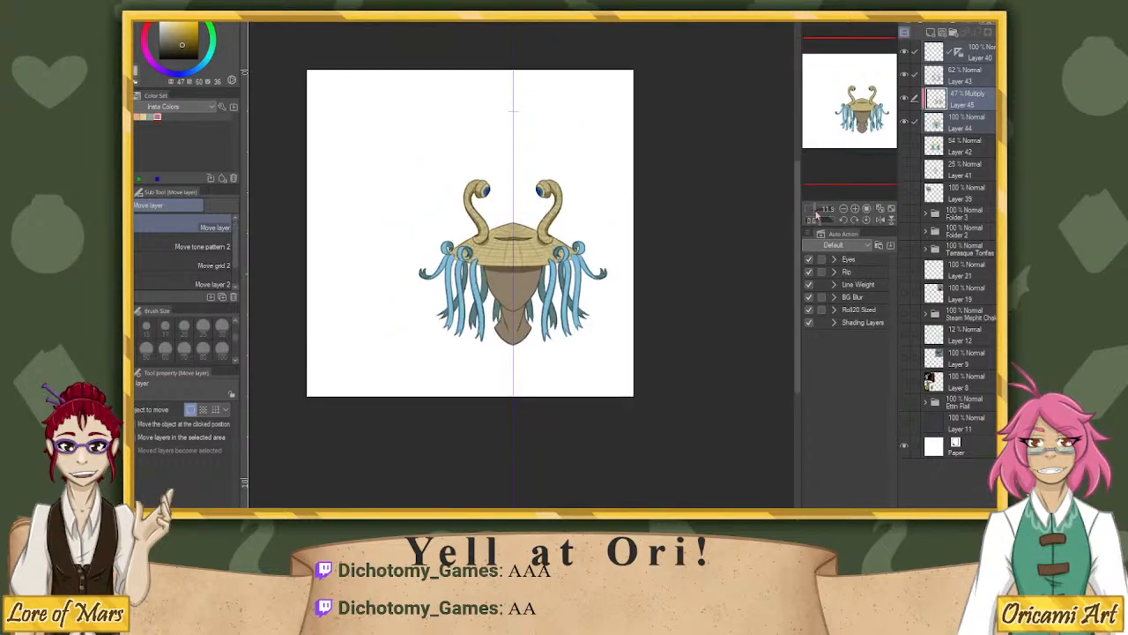
Show the flumph reference again and group all the flumph helmet layers, including the reference, in a new collapsed folder.
click(904, 200)
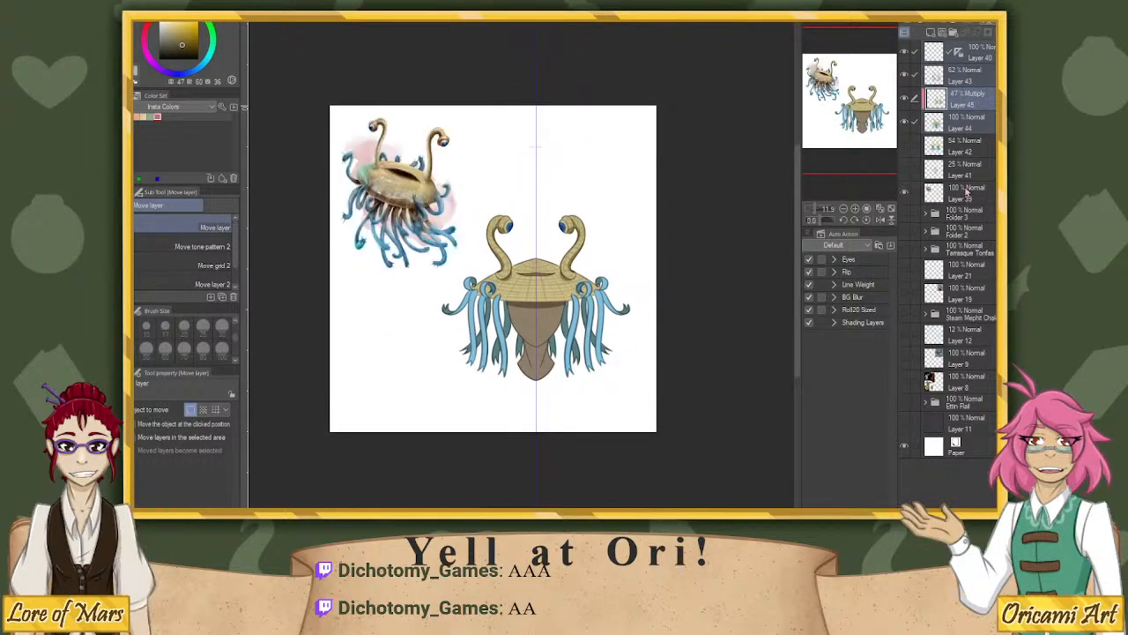
click(976, 32)
click(982, 70)
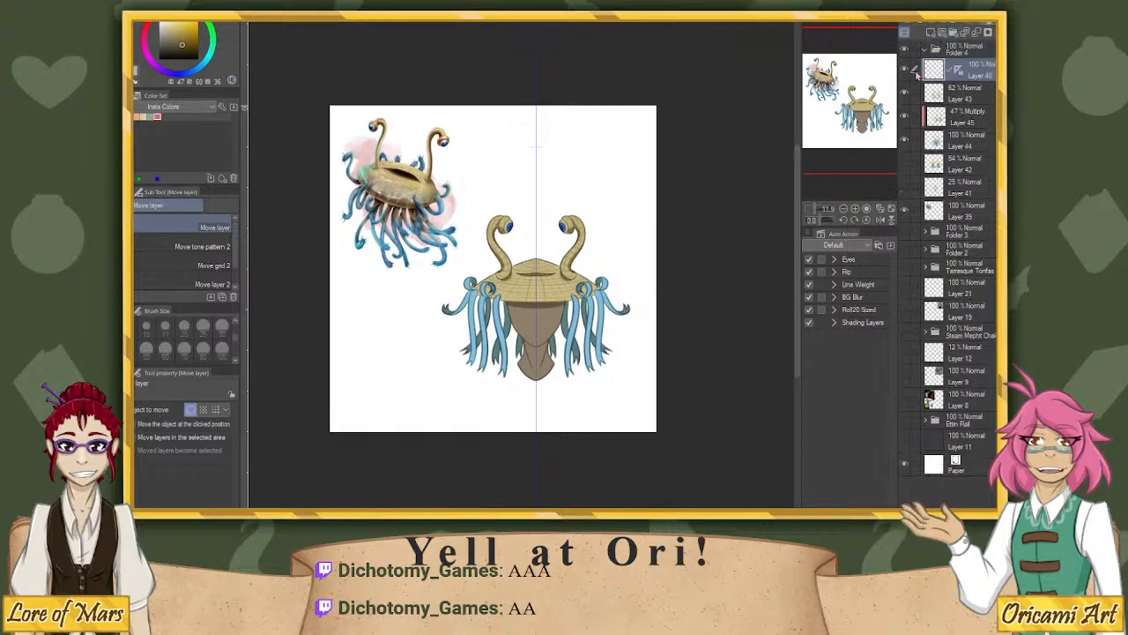
drag(916, 92, 916, 210)
drag(989, 69, 990, 50)
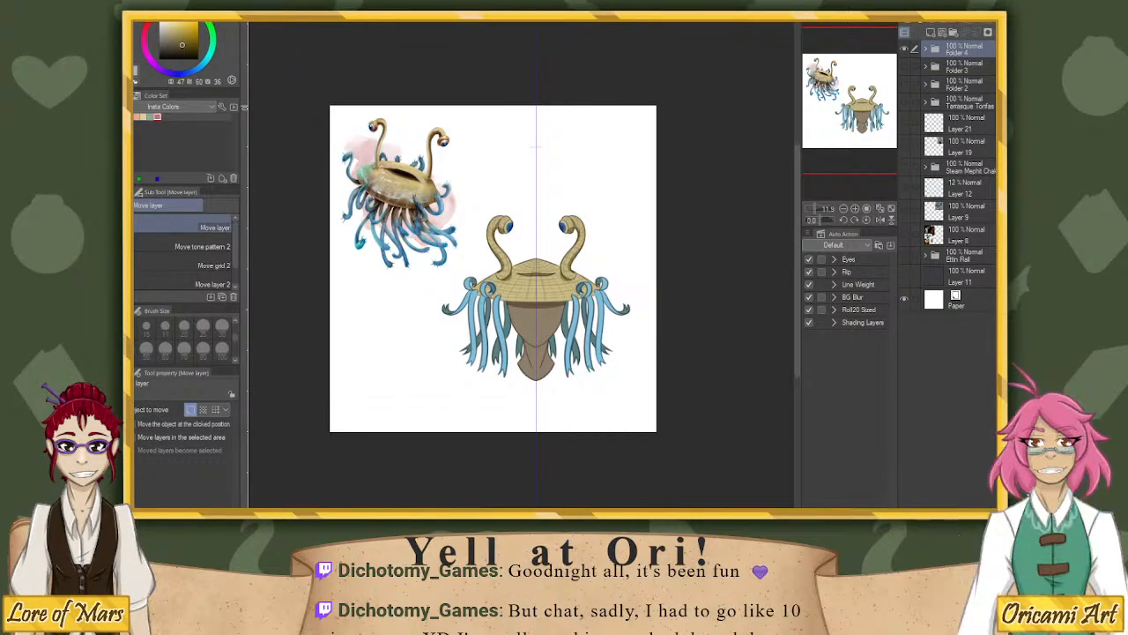
Save the illustration in Clip Studio format as "Monsters to items 1" in the games folder.
drag(804, 140, 807, 138)
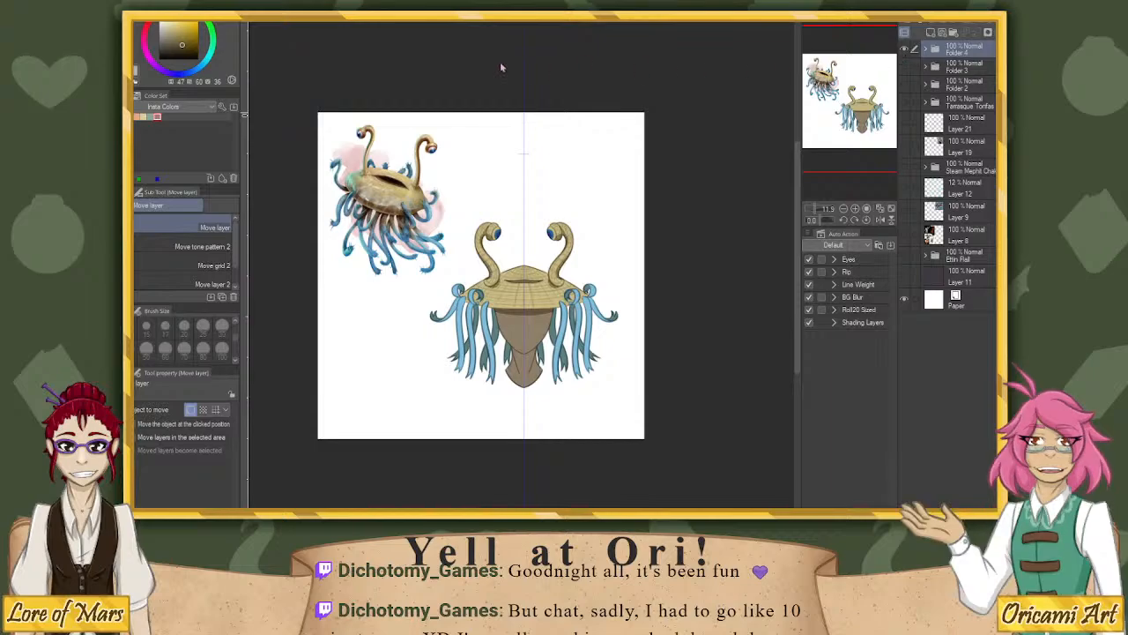
key(ctrl+s)
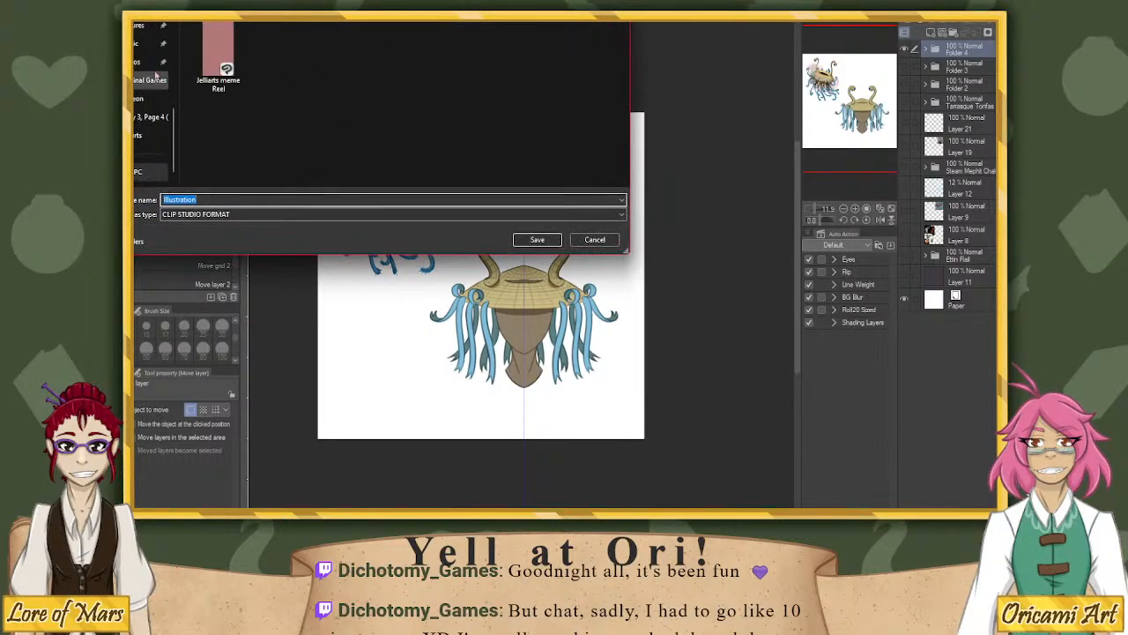
click(136, 85)
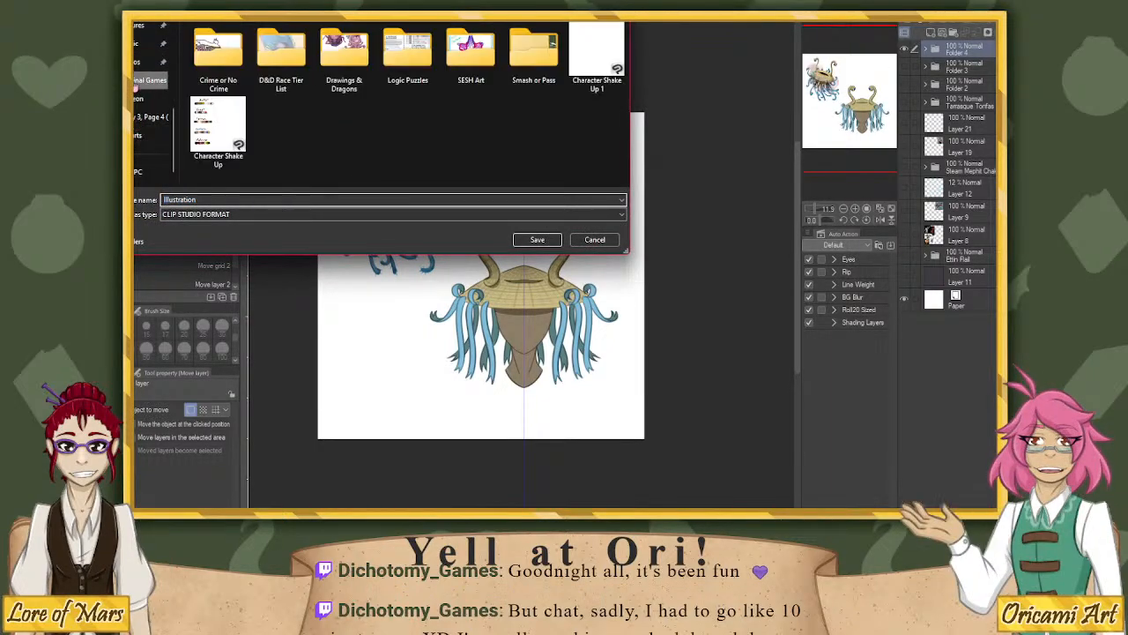
click(250, 200)
text(Mo)
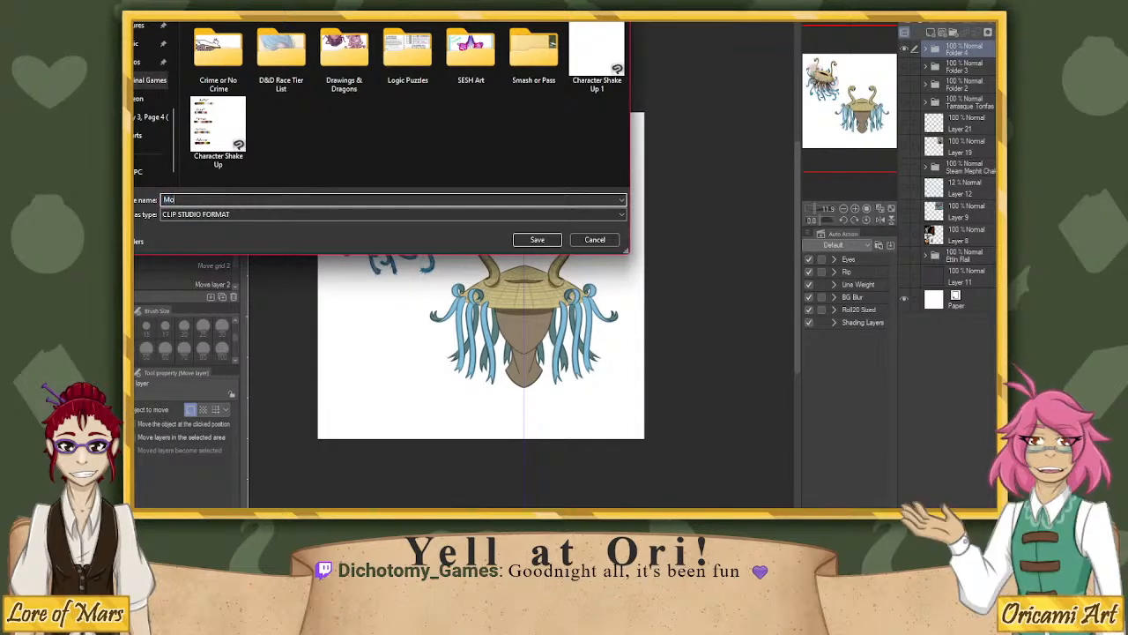
text(nsters to i)
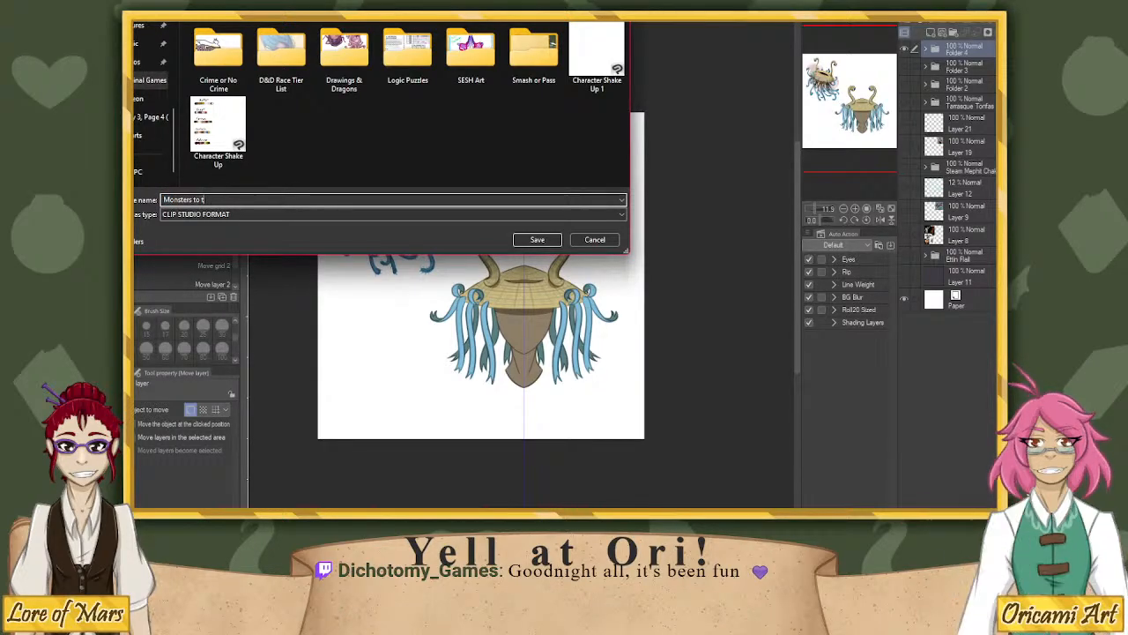
text(tems 1)
key(Return)
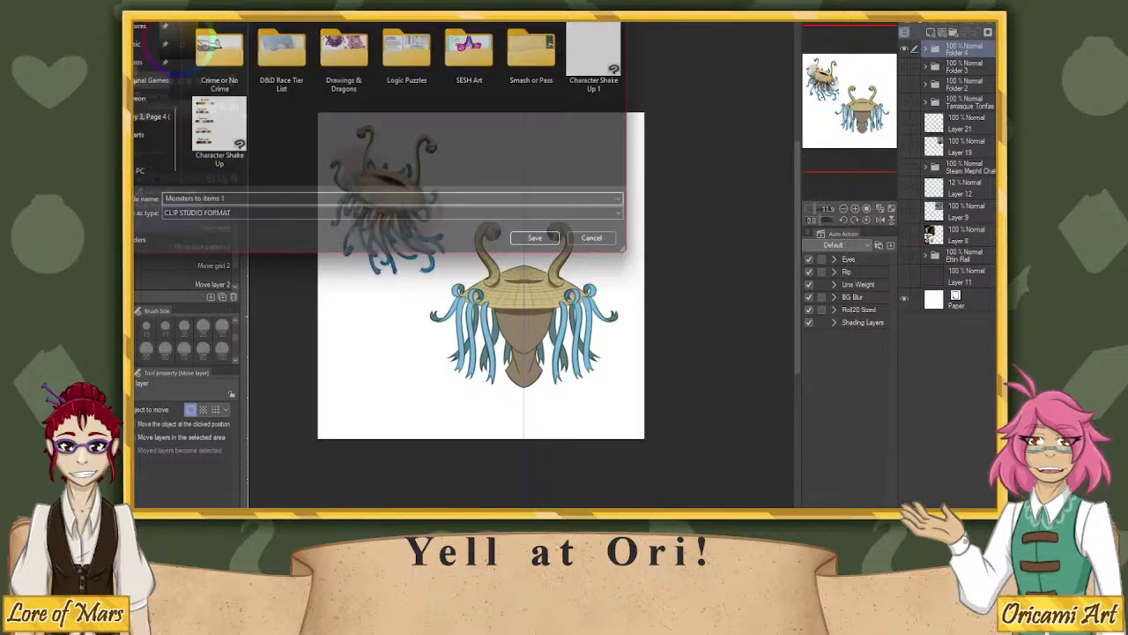
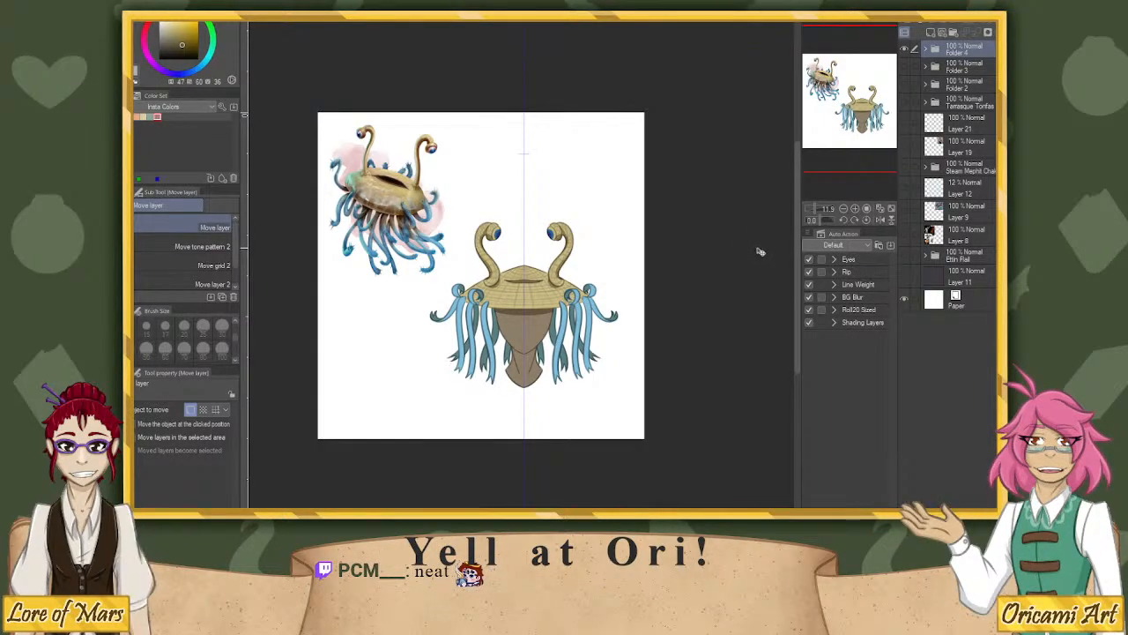
scroll(414, 136, down, 3)
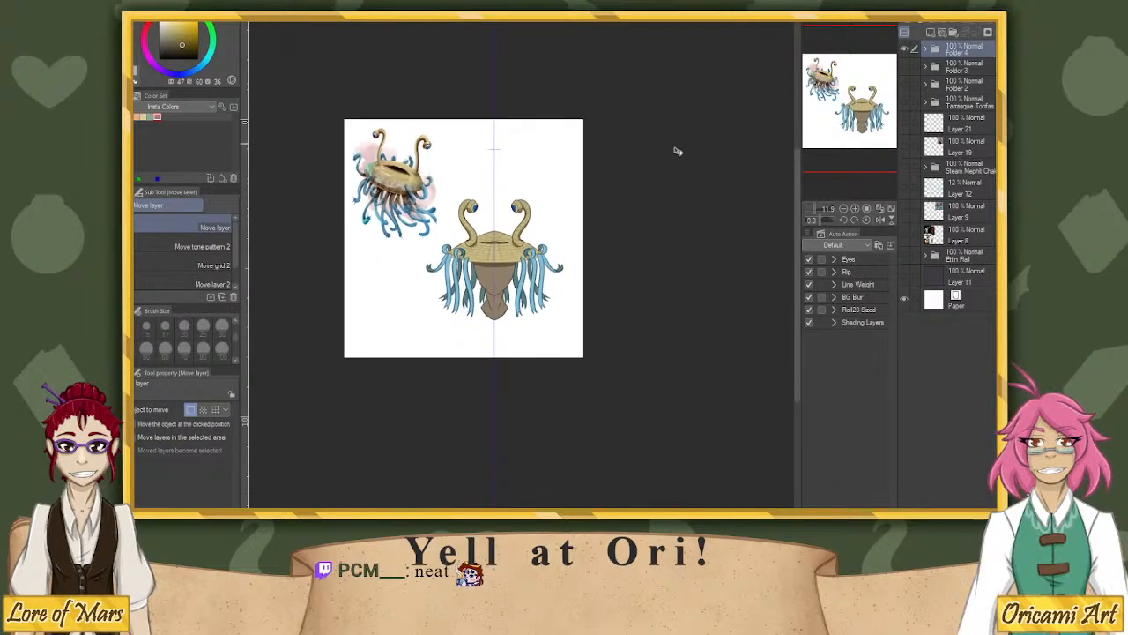
scroll(580, 140, up, 3)
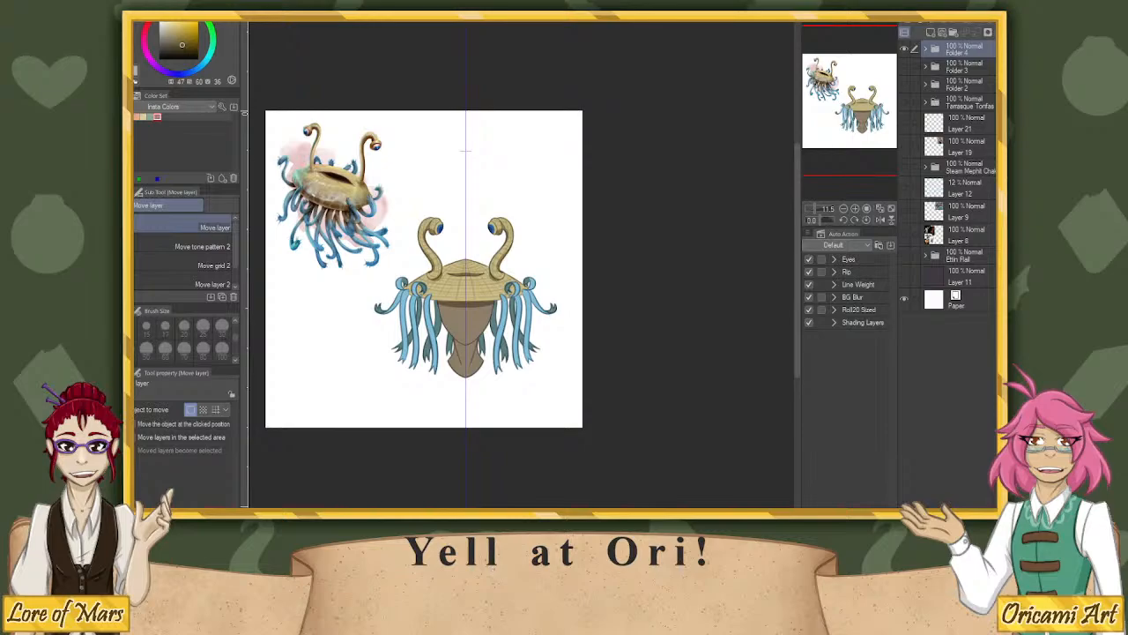
drag(870, 128, 860, 120)
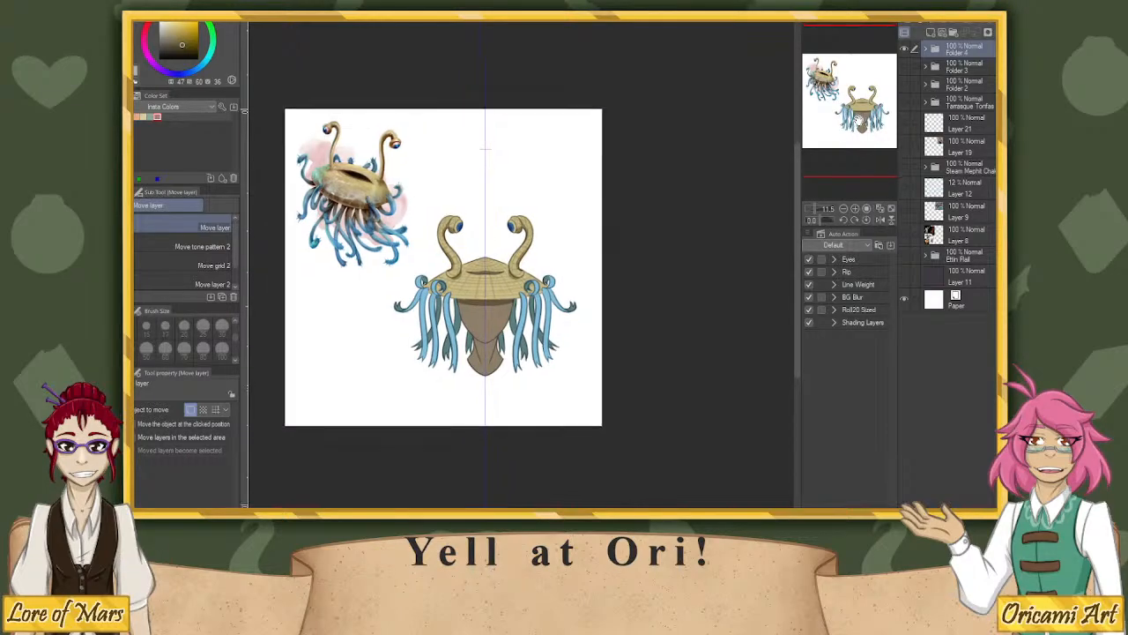